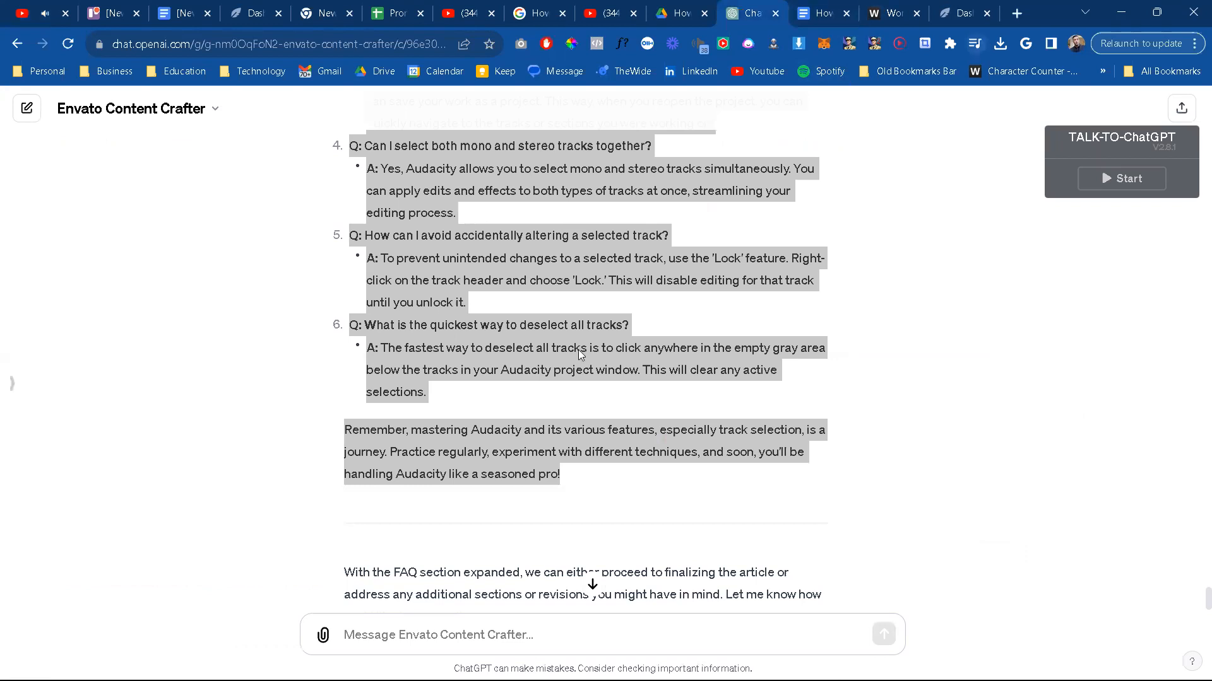
Step: Begin a chat message with "ok. we're going to use neuron writer to improve the seo value of this article."
click(484, 642)
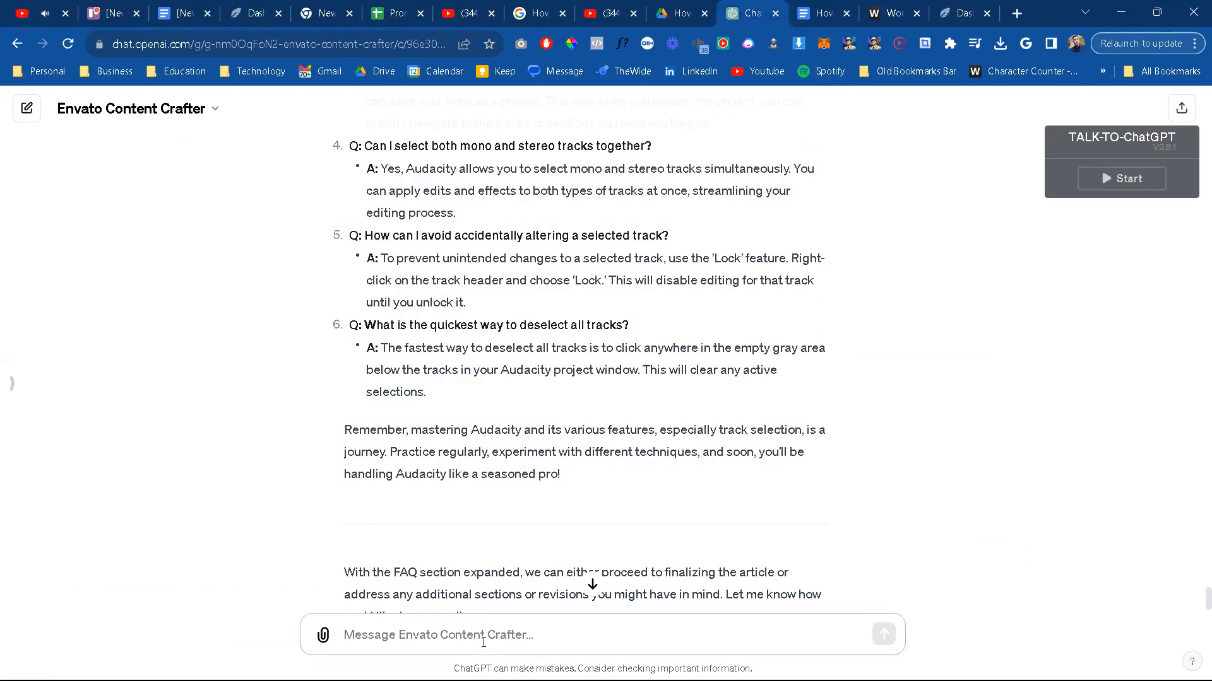
text(ok. we're going to use ne)
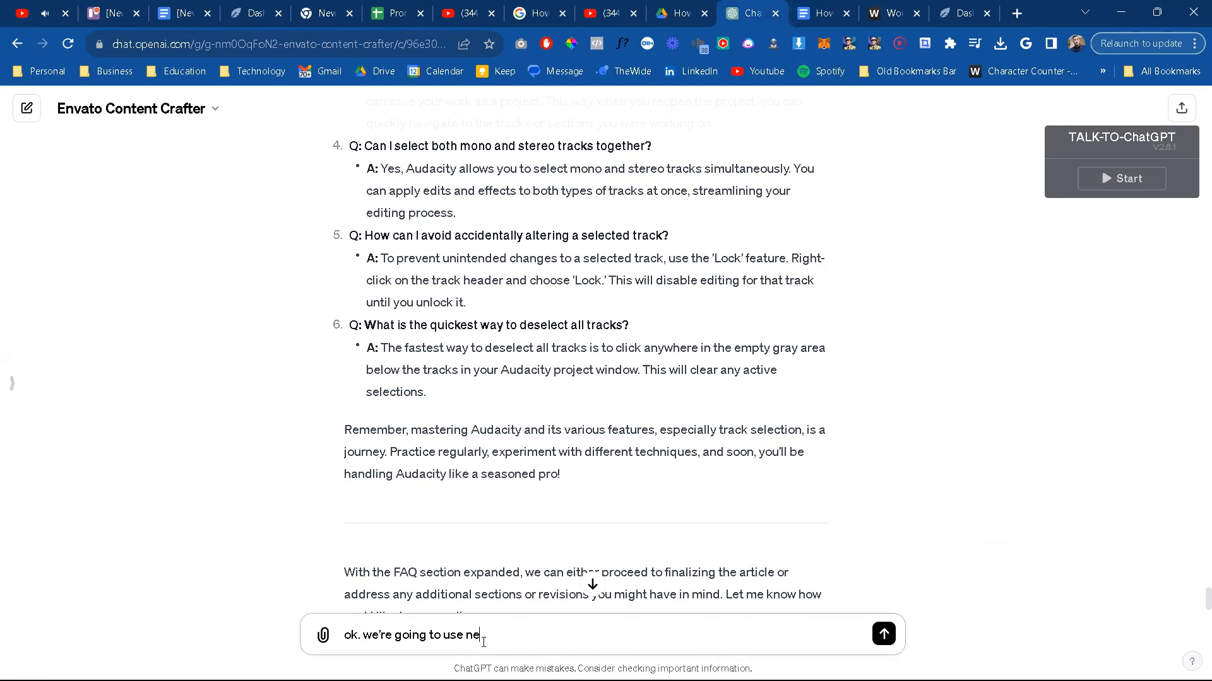
text(uron writer to improve the seo value of this ar)
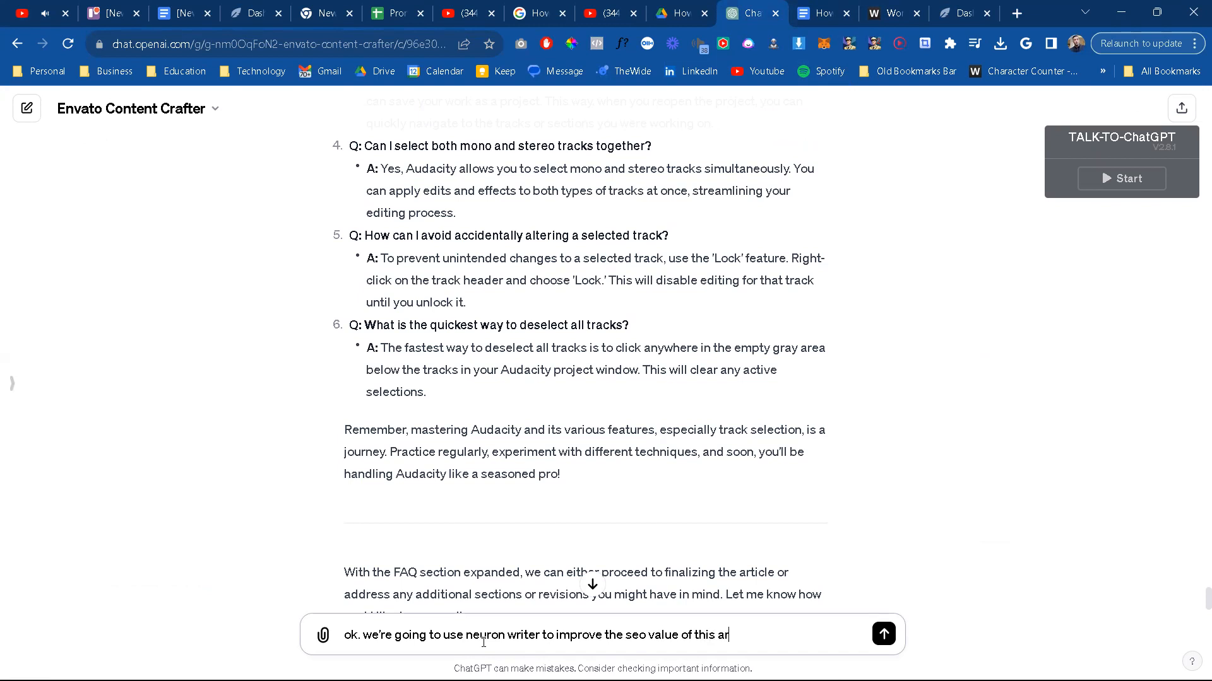
text(ticle.)
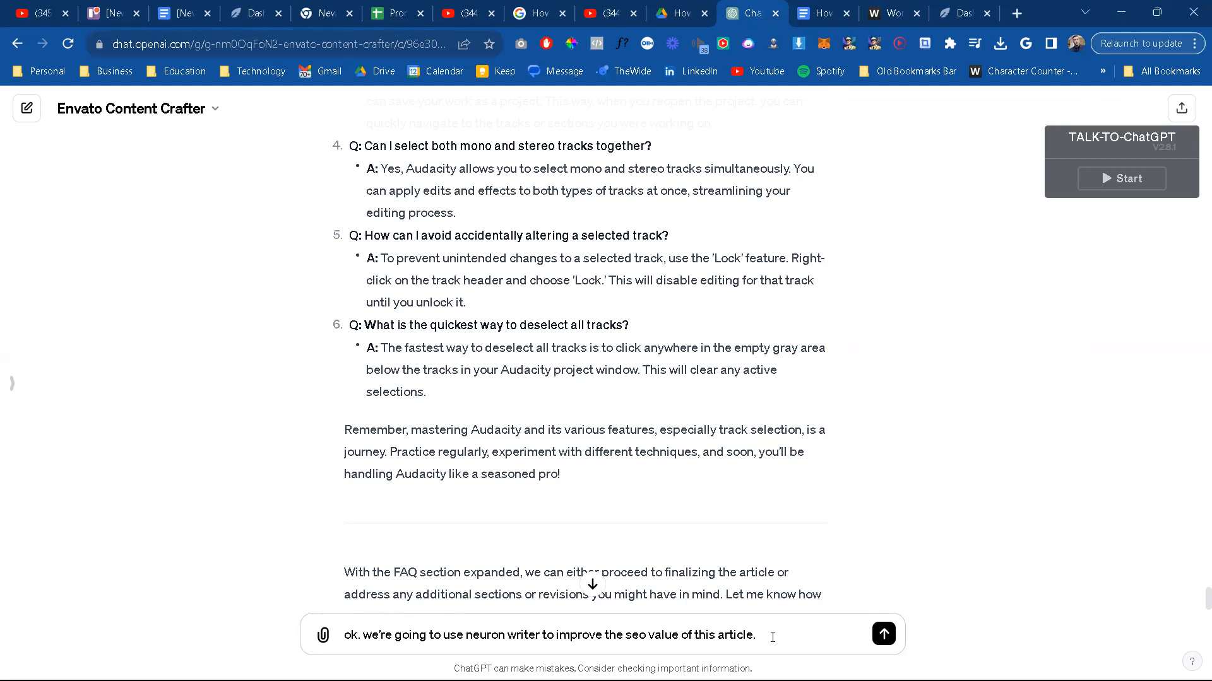
Step: Continue the message with the instruction "thouroughly research this tool"
text(thouroughly researc)
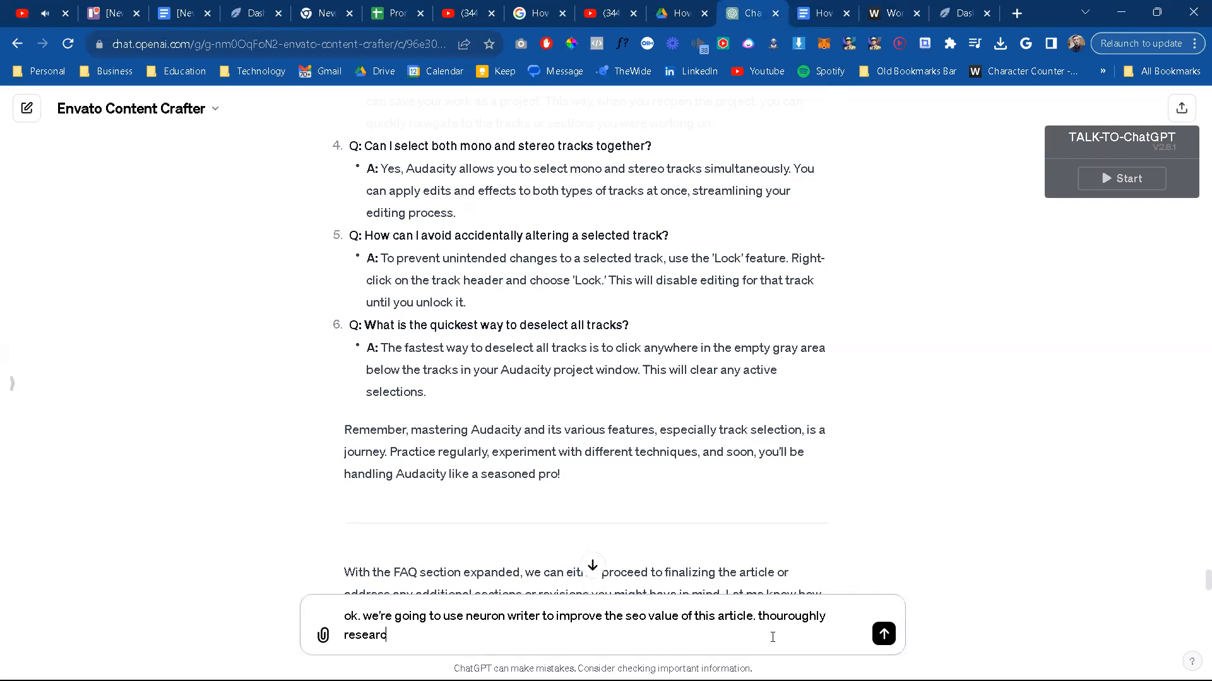
text(h this tool, and prepare to help me )
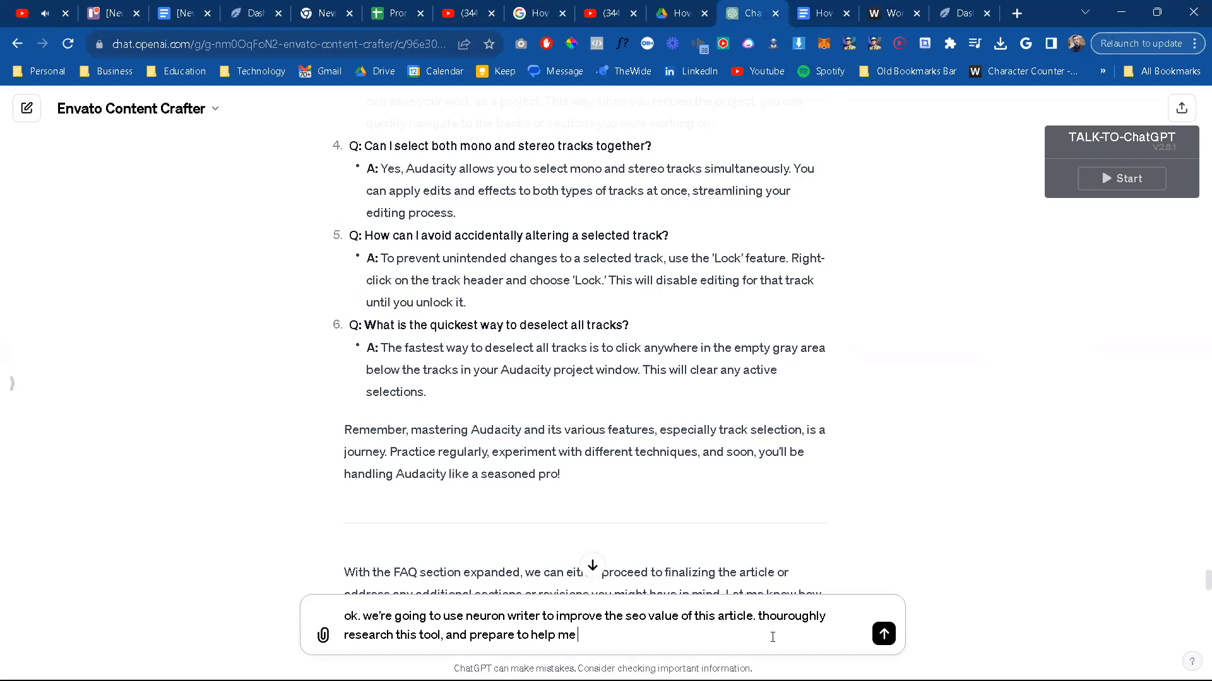
text(reword )
text(the con)
Step: Complete the instruction with ", and prepare to help me rework the content using this tool."
key(BackSpace)
key(BackSpace)
key(BackSpace)
key(BackSpace)
key(BackSpace)
key(BackSpace)
key(BackSpace)
text(k)
key(BackSpace)
key(BackSpace)
key(BackSpace)
text(k the content using this tool.)
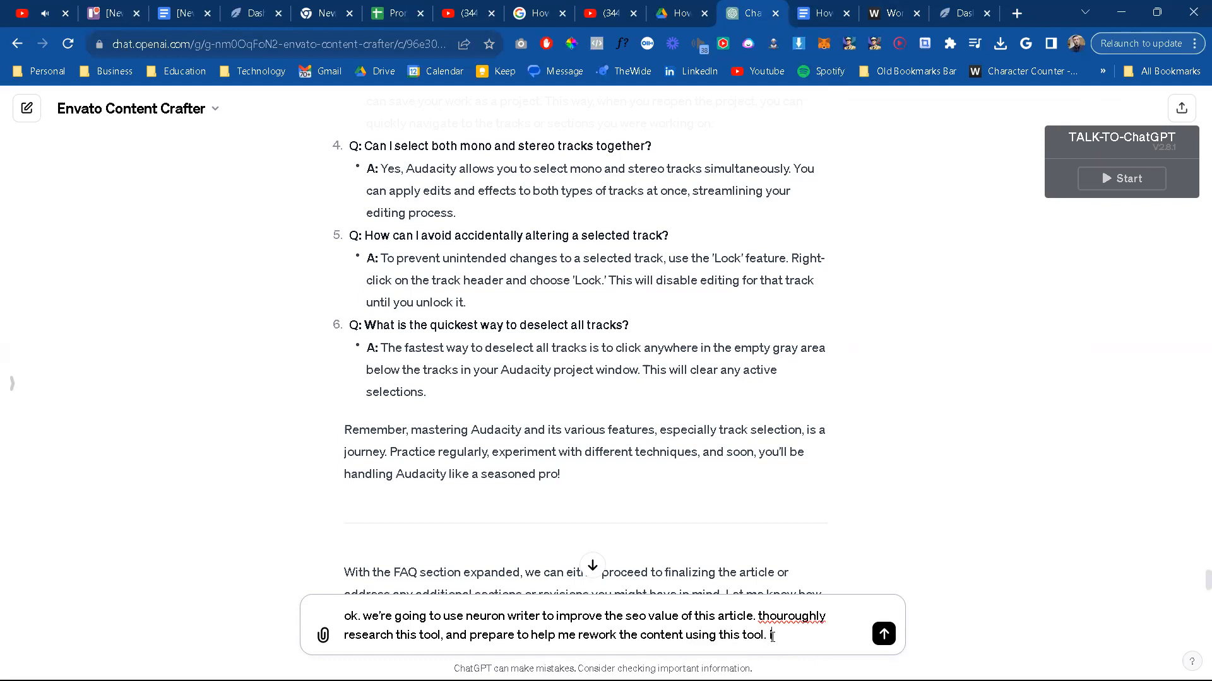
key(BackSpace)
key(shift+Return)
text(https://neuronwriter.com/)
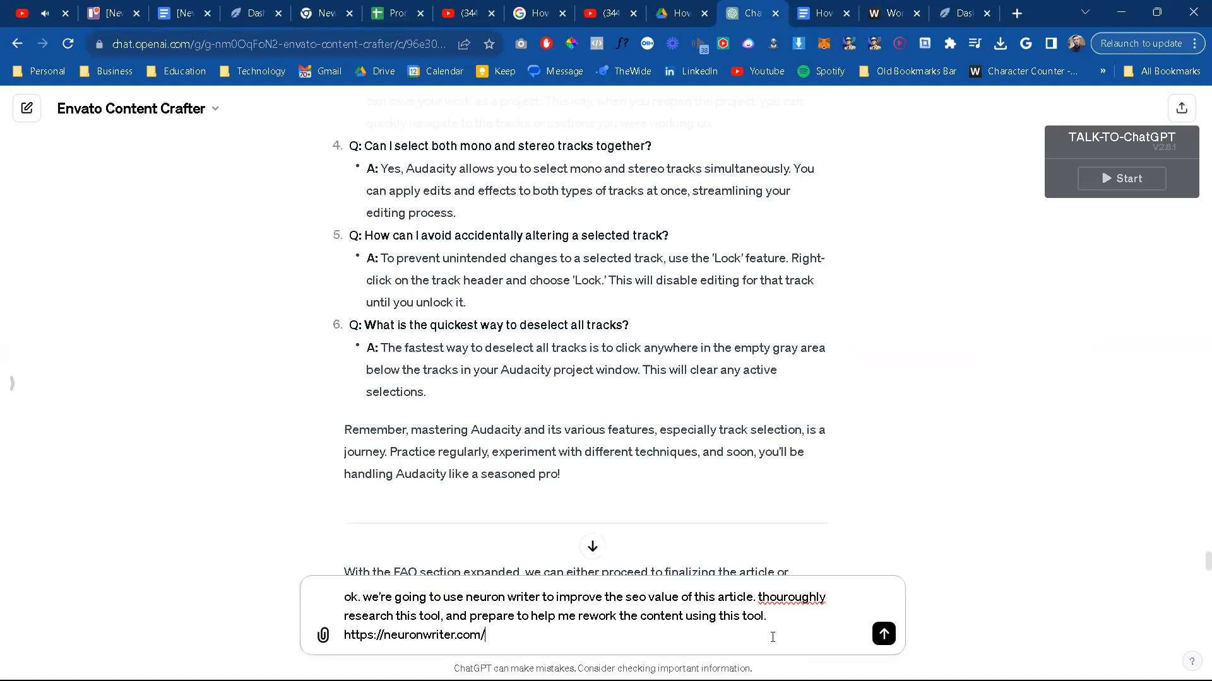
key(Return)
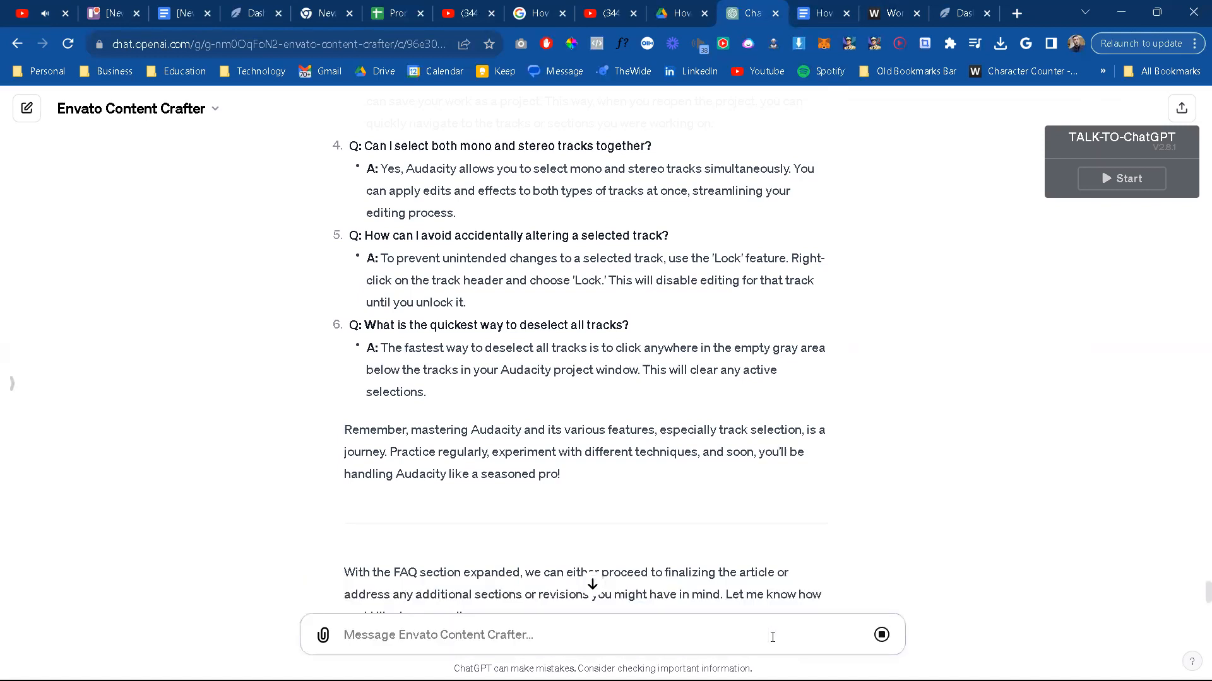
click(592, 586)
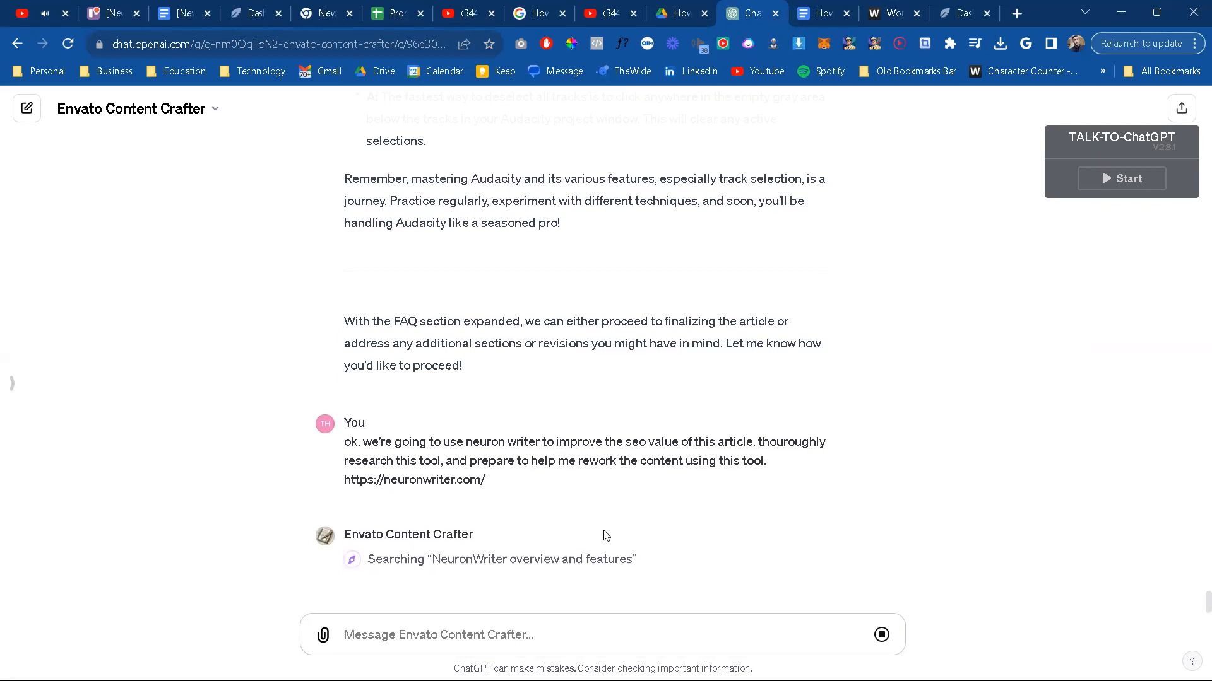
Step: Switch to the NeuronWriter dashboard and copy the text of the "Content writer - new query" dialog
click(954, 12)
right_click(552, 313)
key(Escape)
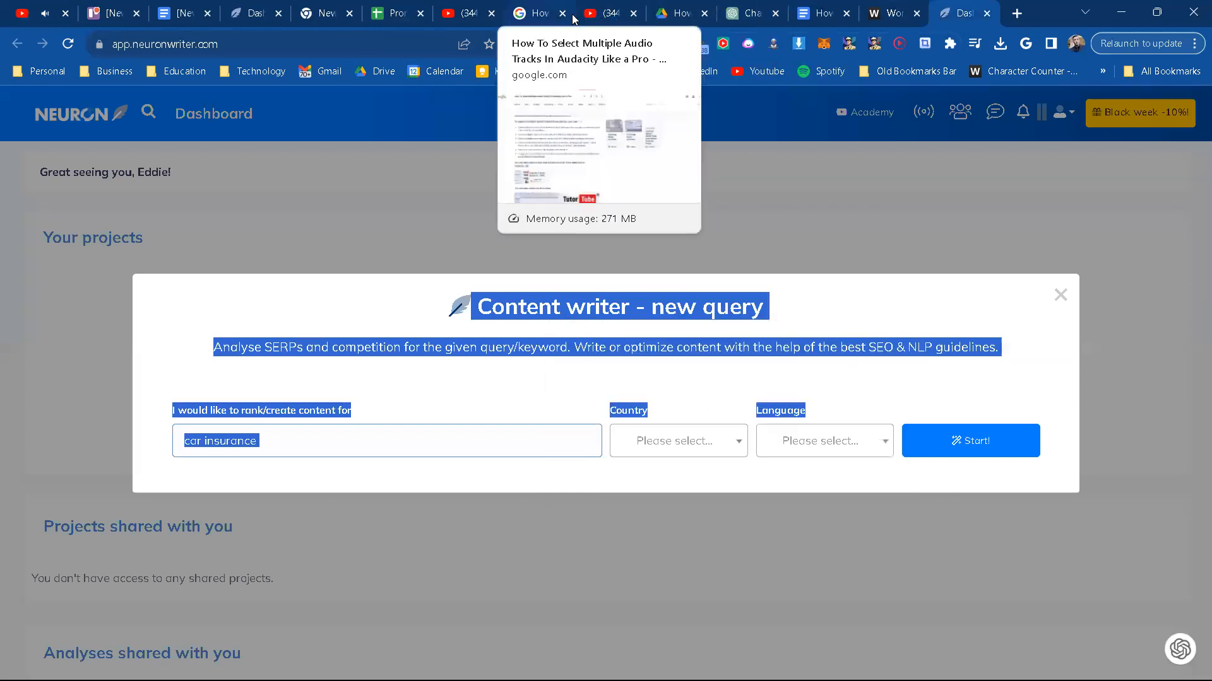
Step: Switch back to the ChatGPT conversation and start a message with "I'm getting started with it. Here is the first popp."
click(748, 14)
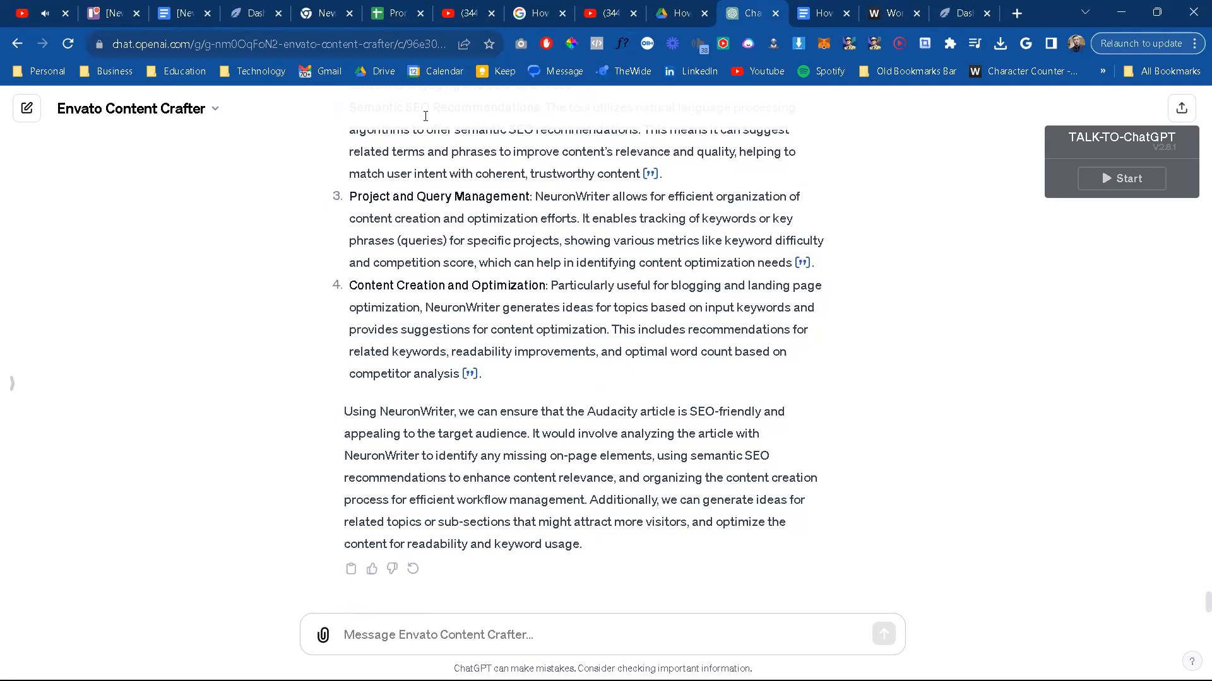
scroll(514, 429, up, 6)
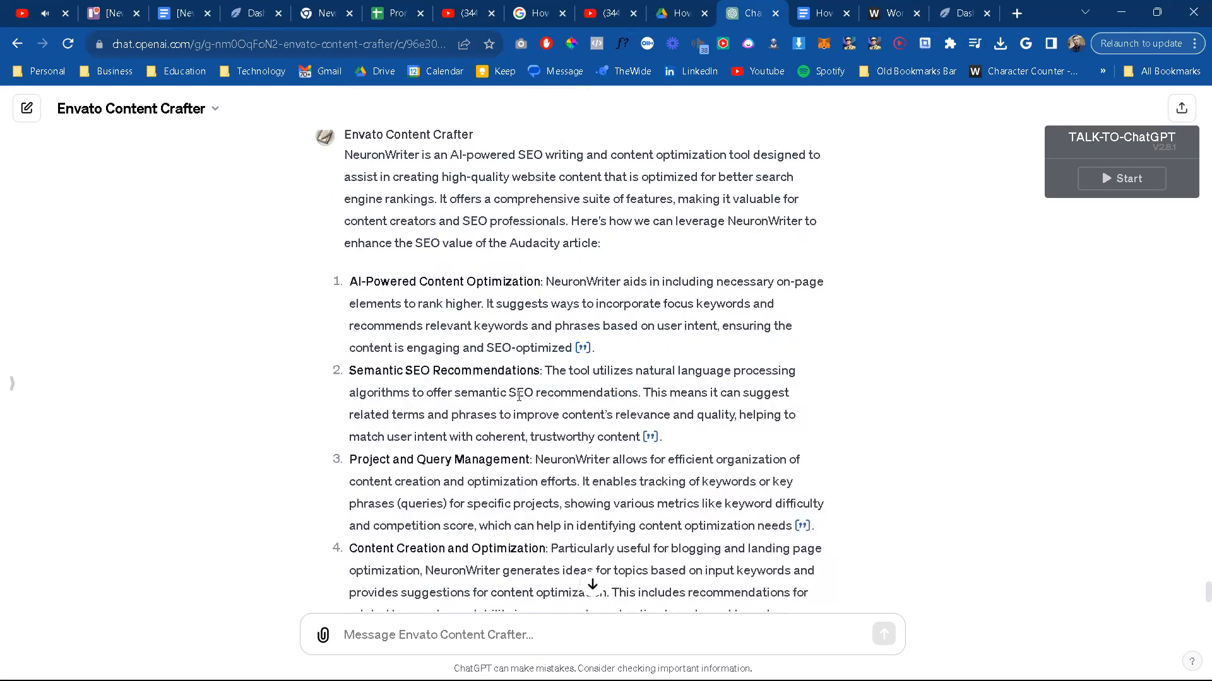
scroll(515, 404, up, 3)
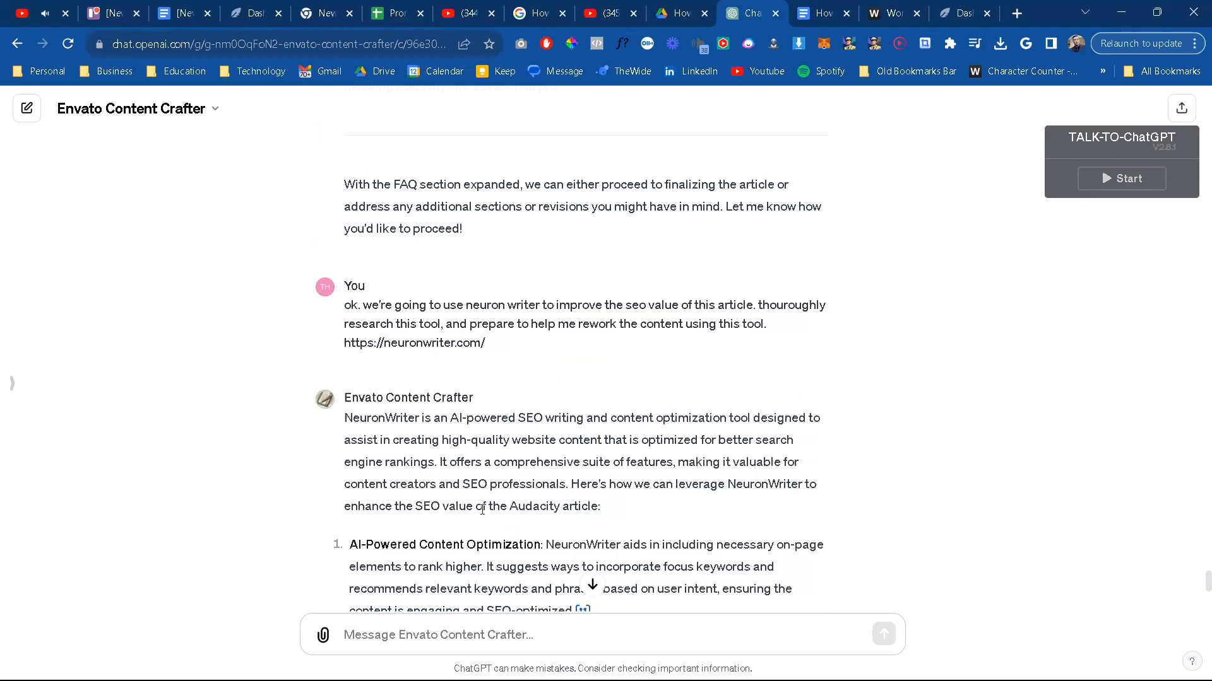
scroll(482, 510, down, 3)
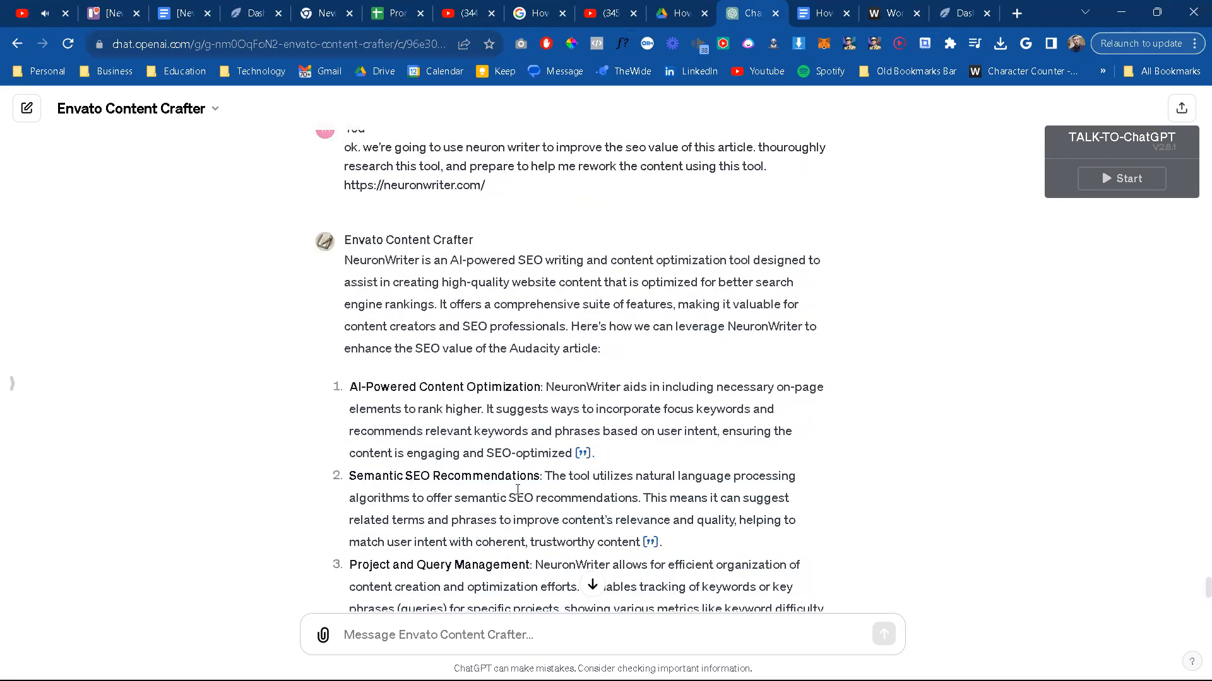
scroll(511, 518, down, 3)
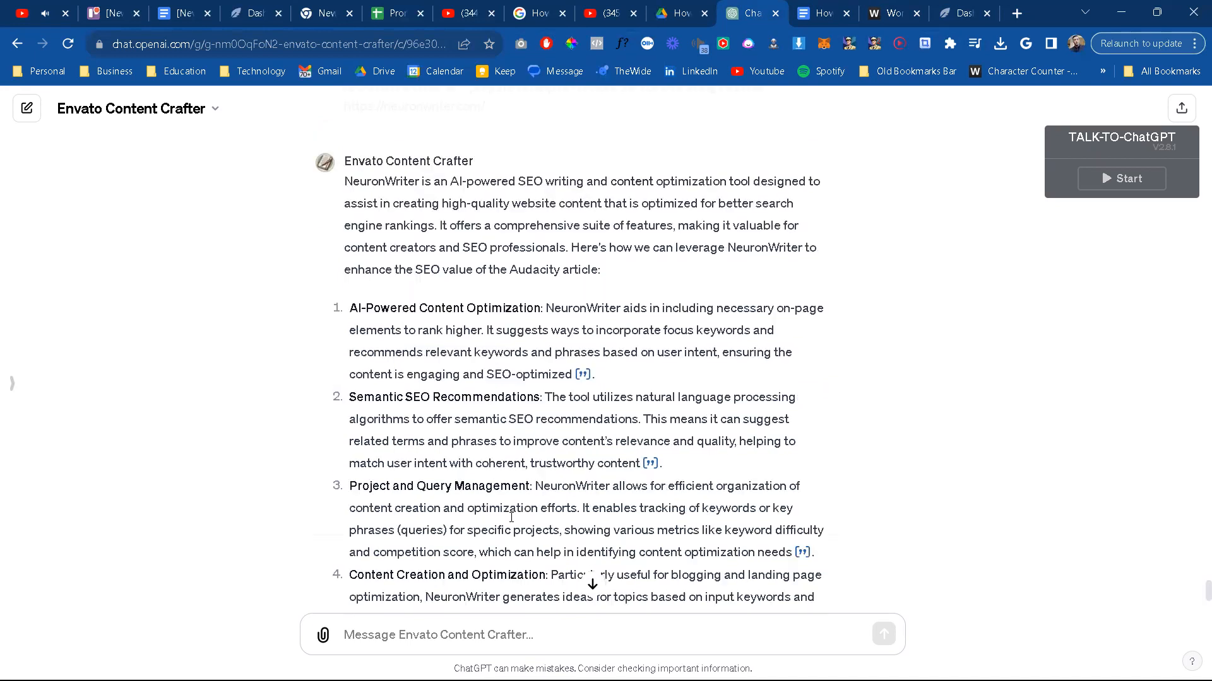
scroll(511, 517, down, 4)
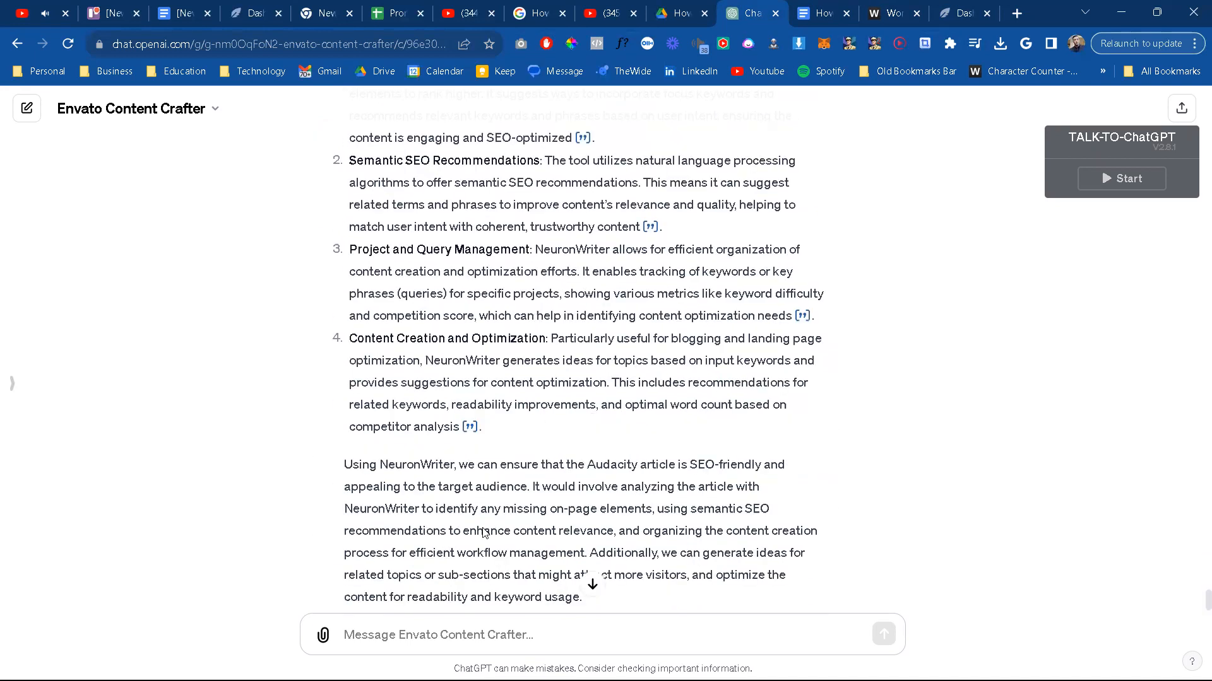
click(442, 642)
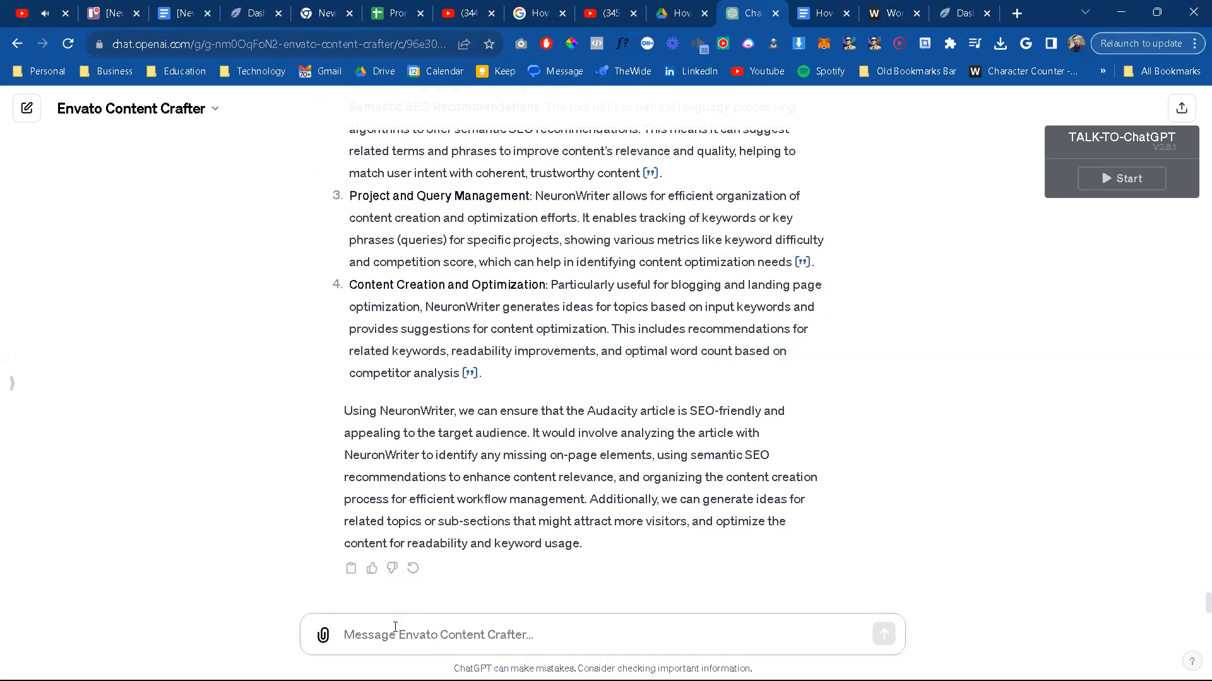
text(I'm gettin)
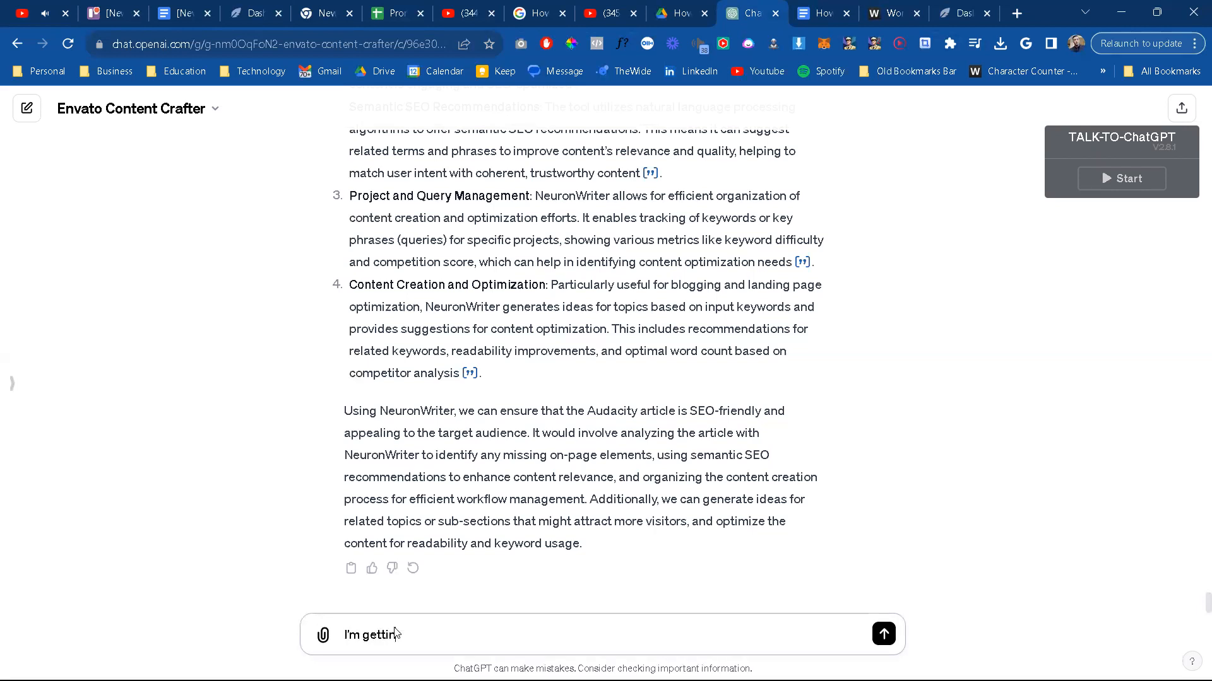
text(g started with it. Here is the first popp)
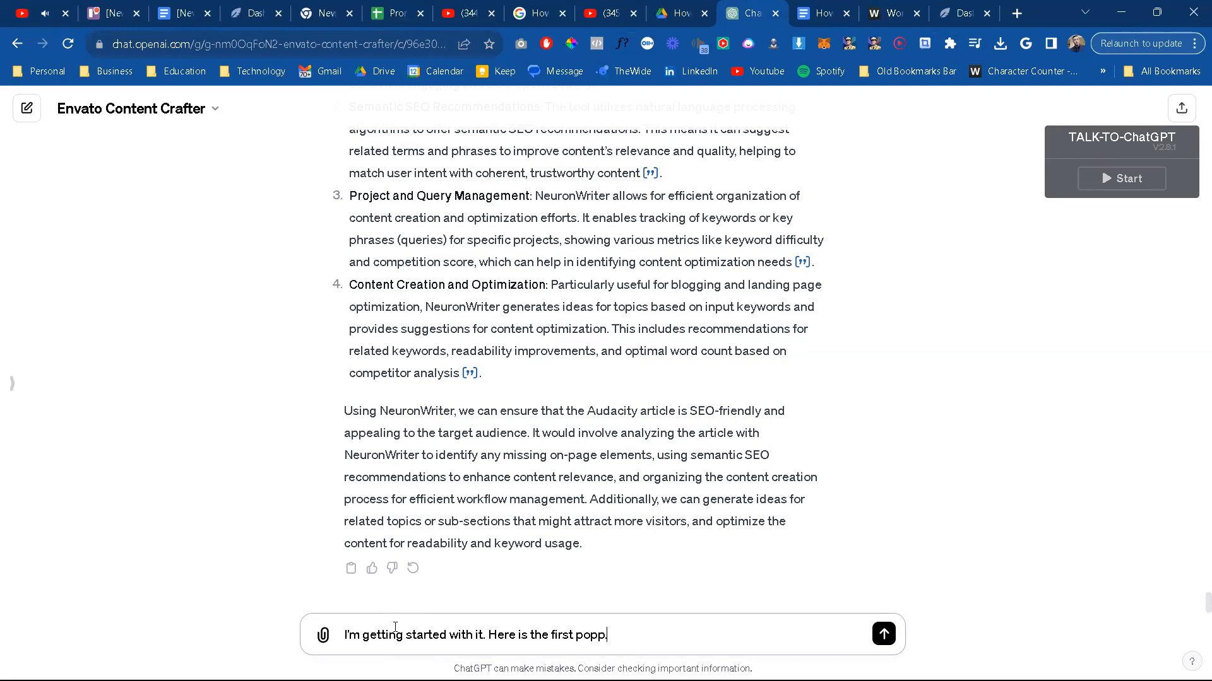
text(.)
Step: Paste the copied NeuronWriter new query dialog text into the message between lines of triple backticks
key(shift+Return)
text(```)
key(shift+Return)
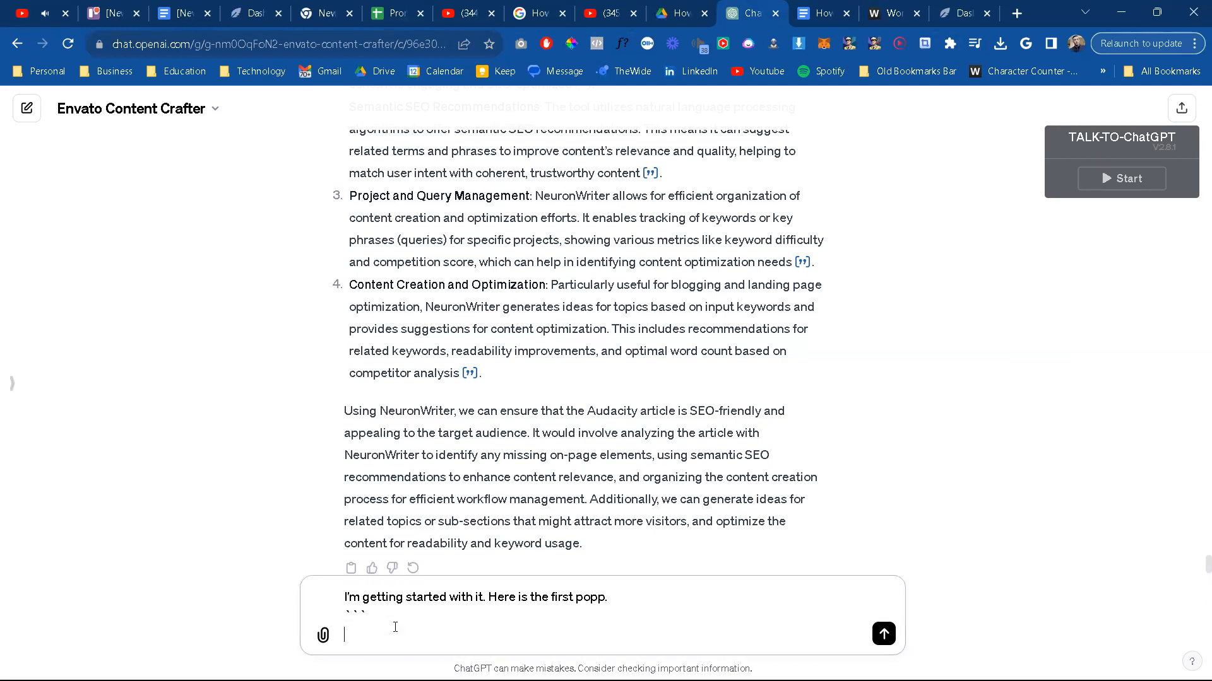
key(ctrl+v)
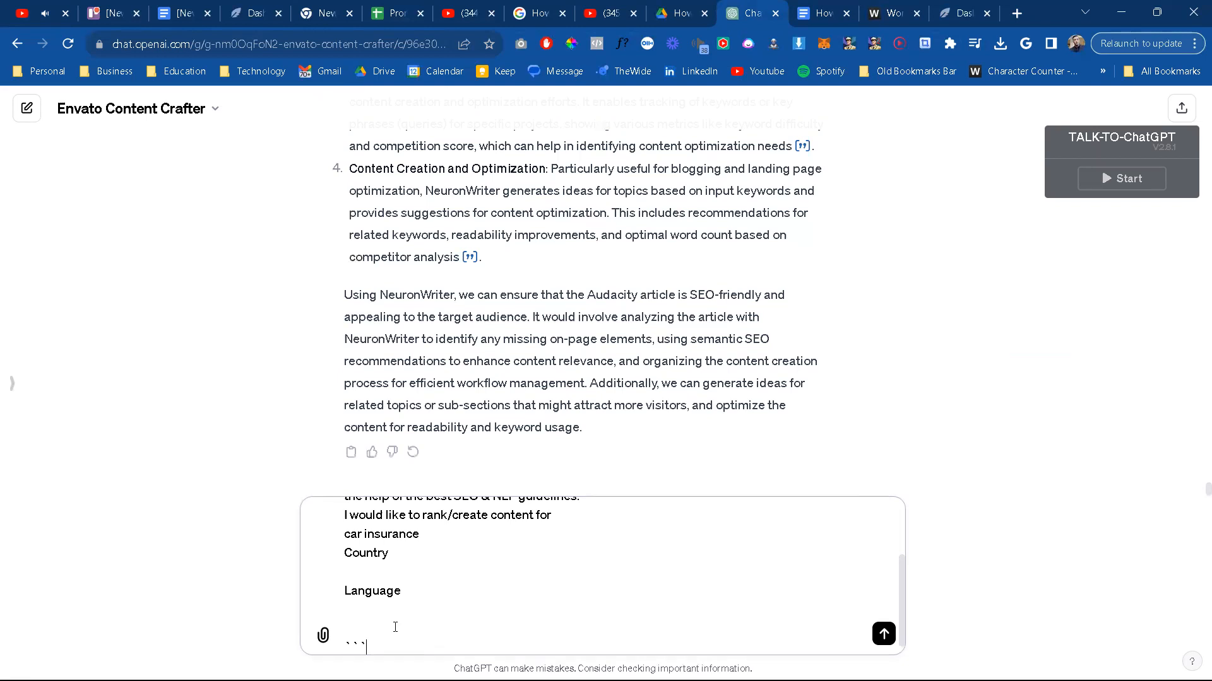
key(shift+Return)
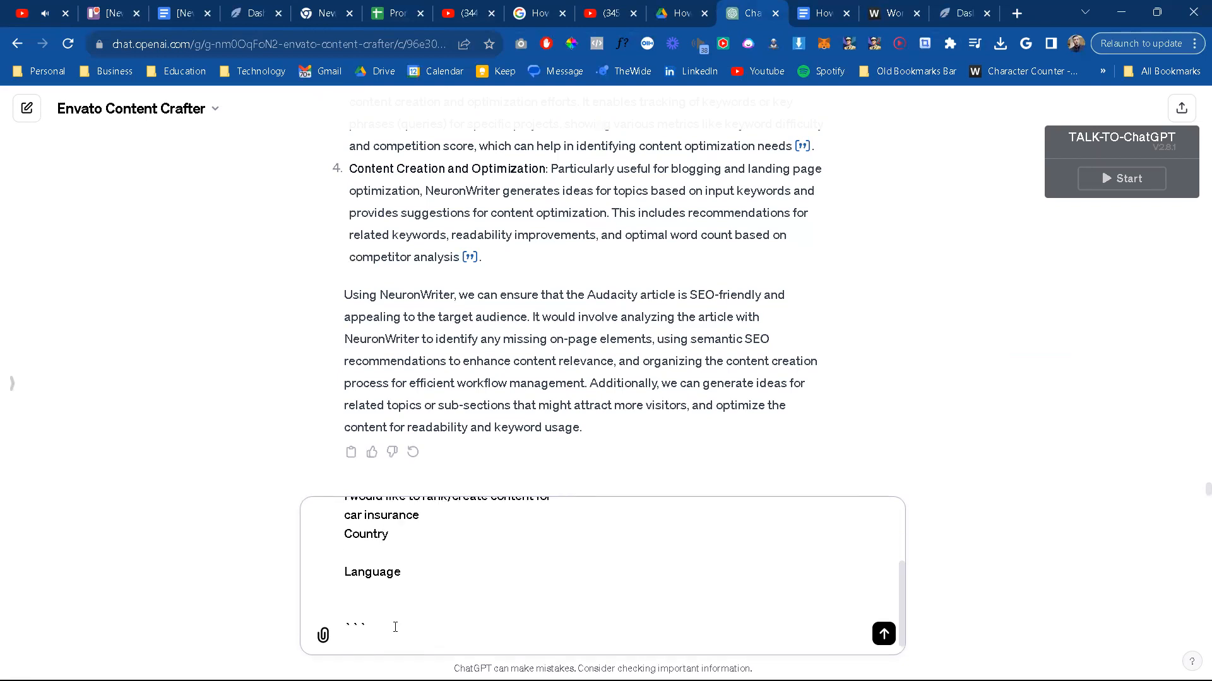
scroll(434, 581, down, 1)
scroll(432, 568, up, 3)
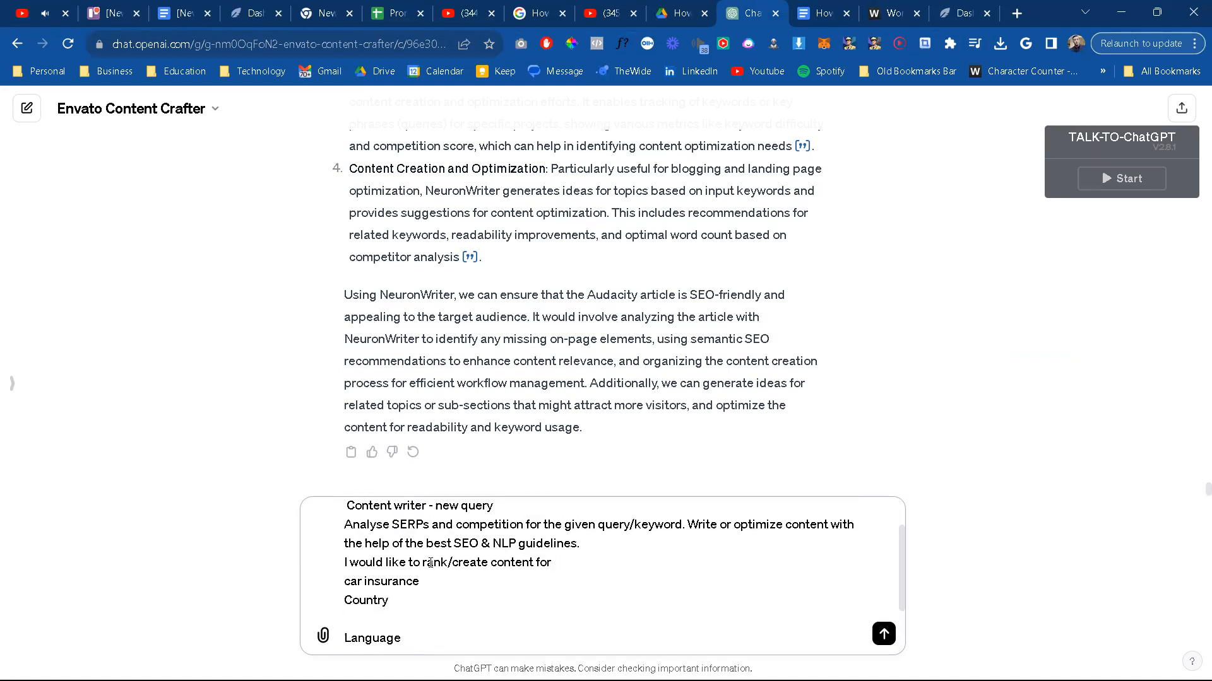
scroll(430, 563, down, 2)
Step: Add "Guide me." on a separate line below the pasted dialog text and send the message
key(shift+Return)
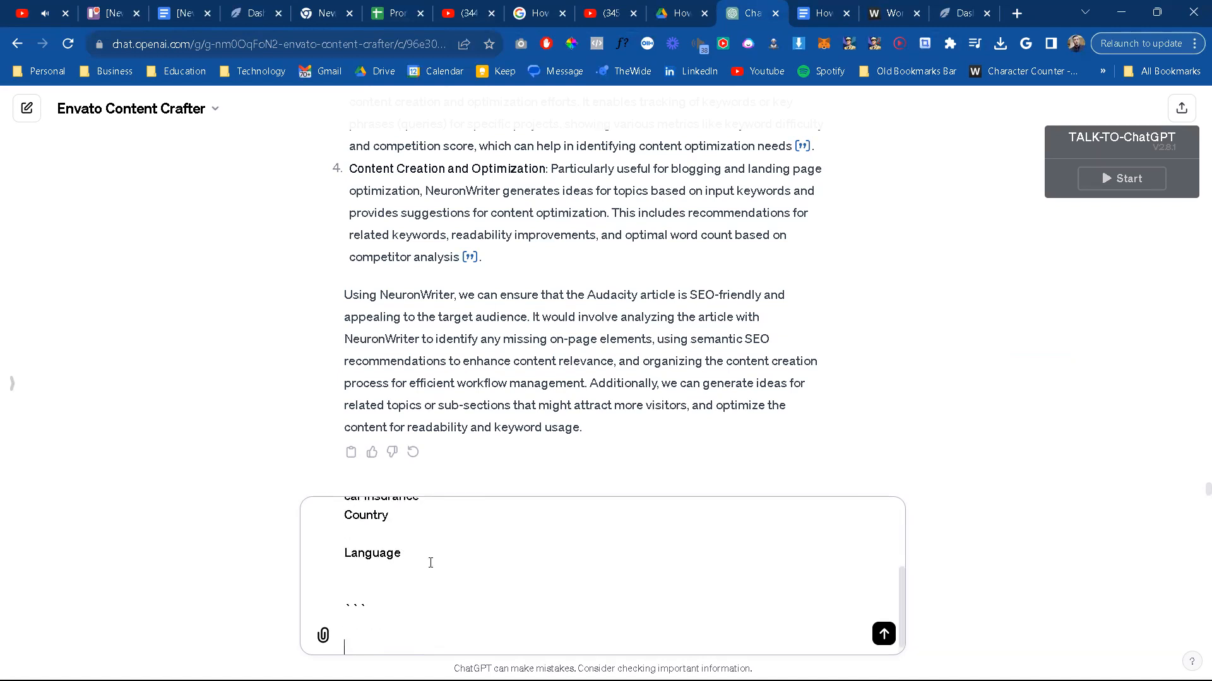
text(Guide me)
key(Return)
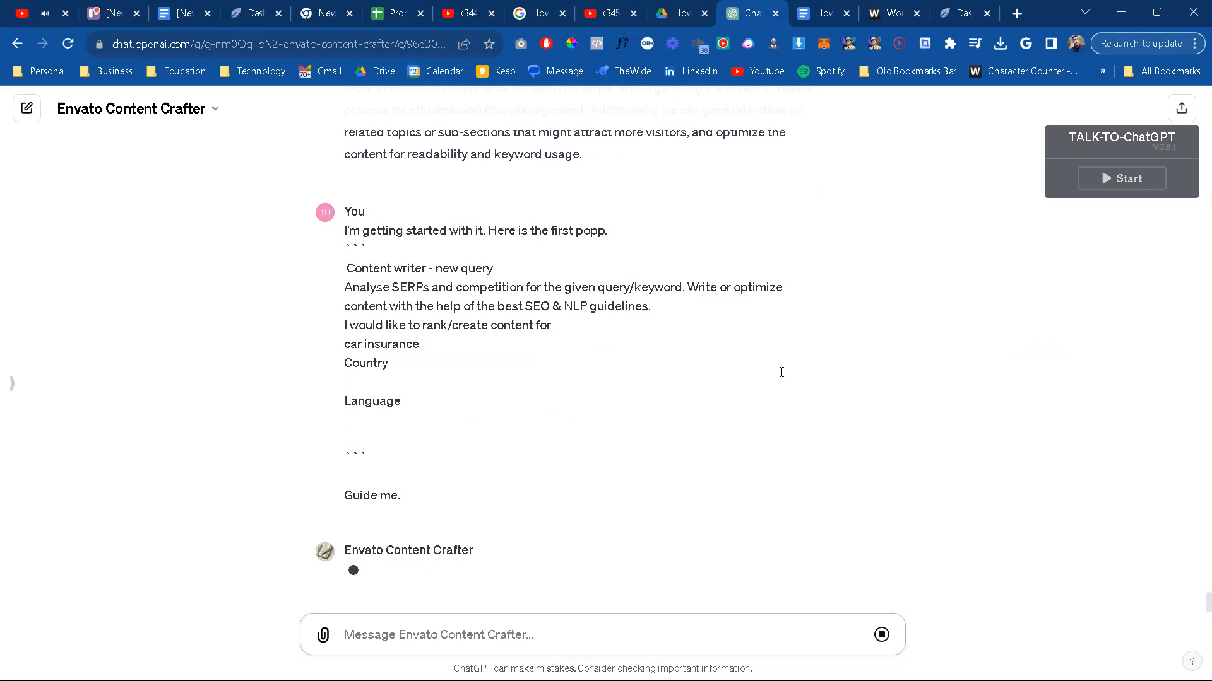
Step: Send the follow-up "Car insurance is the default text. What should we put for this particular article we;re working on?"
mouse_move(960, 7)
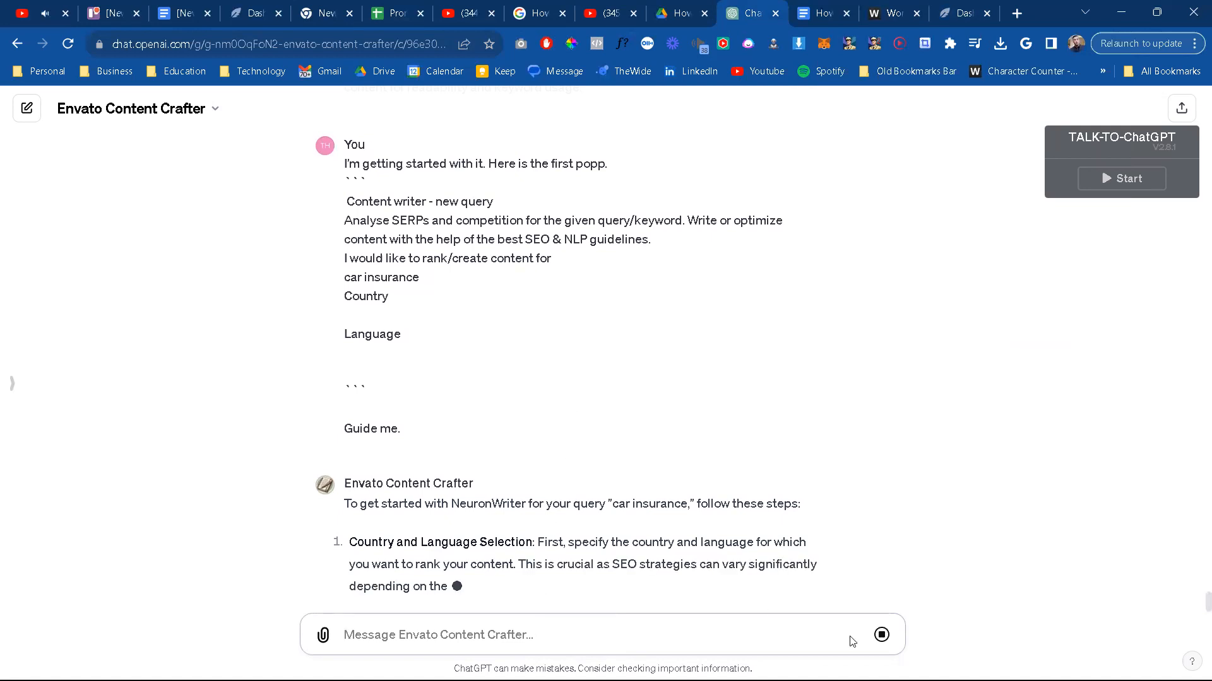
click(599, 633)
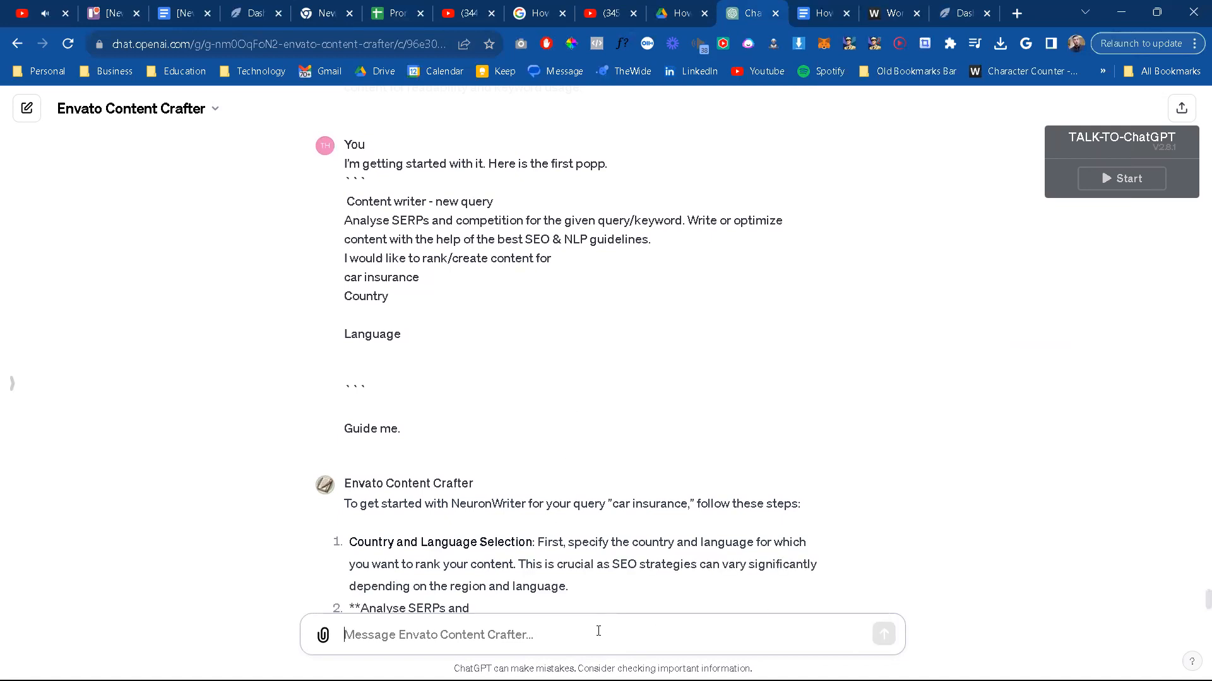
text(Car)
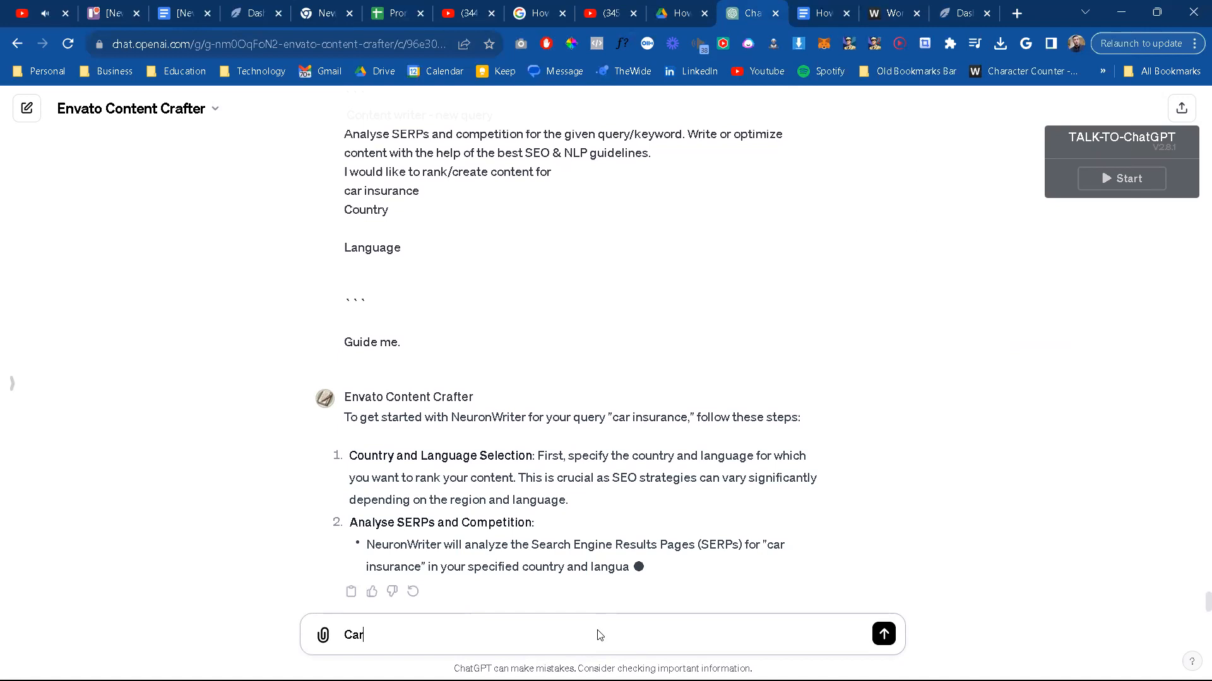
text( insurance)
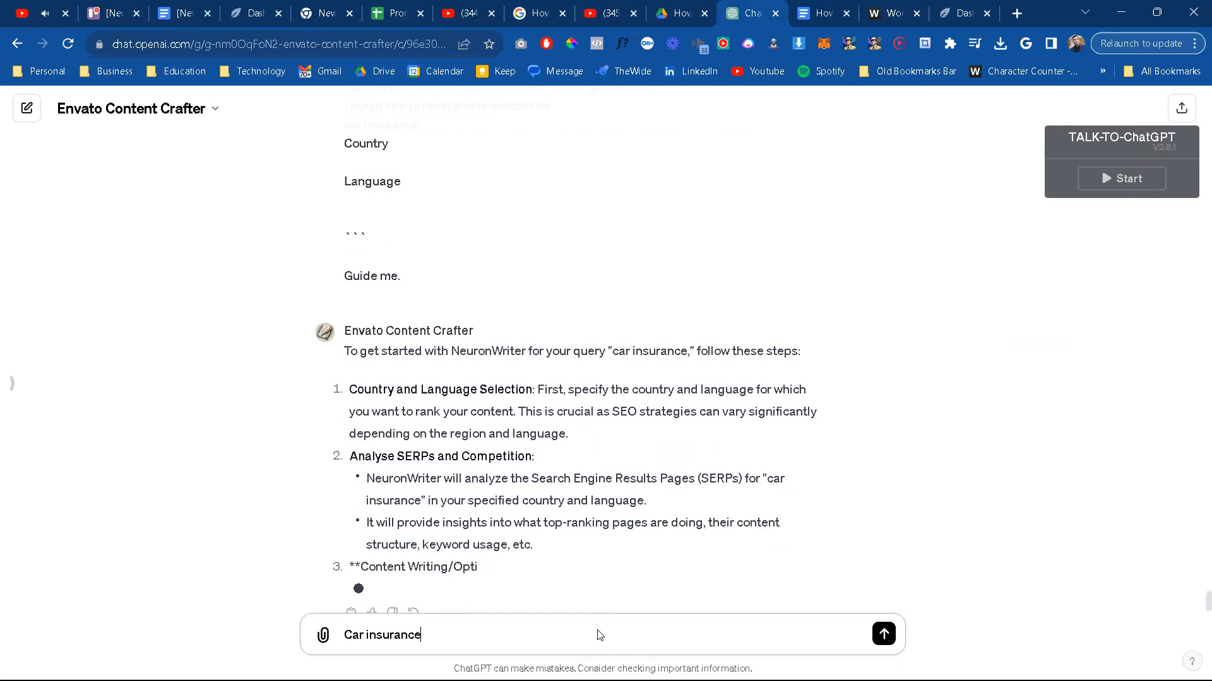
text( is the default text.)
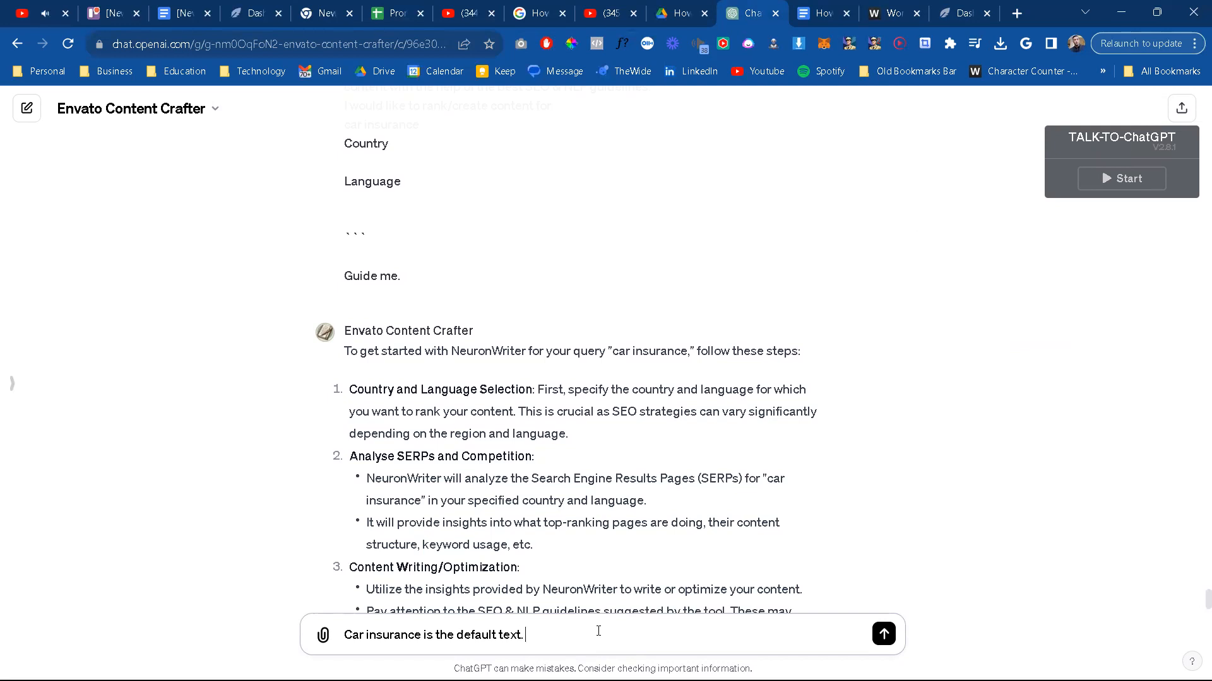
text( What should we put for this particular )
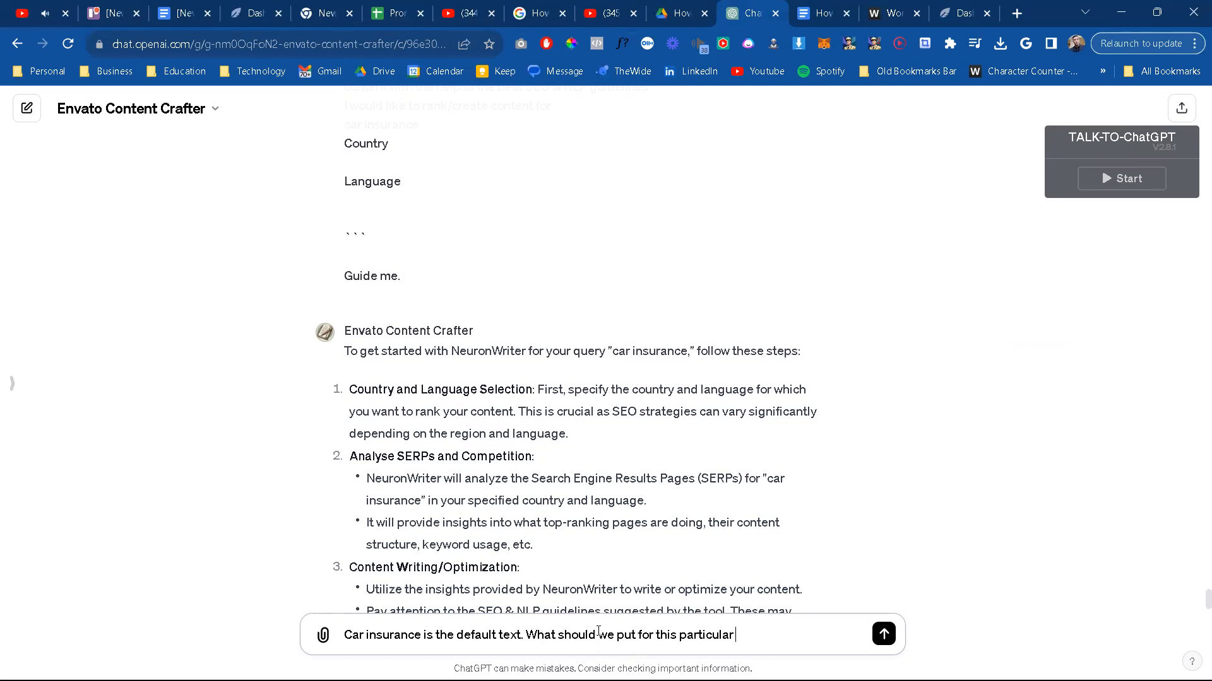
text(article we;re working on?)
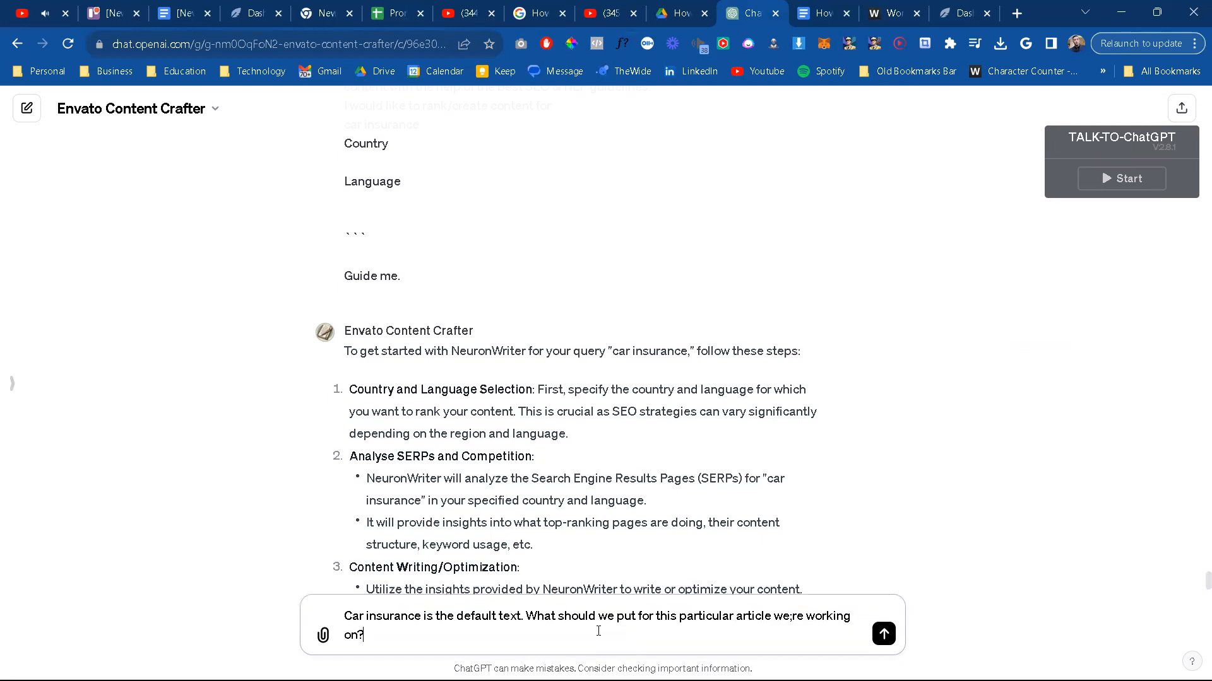
key(Return)
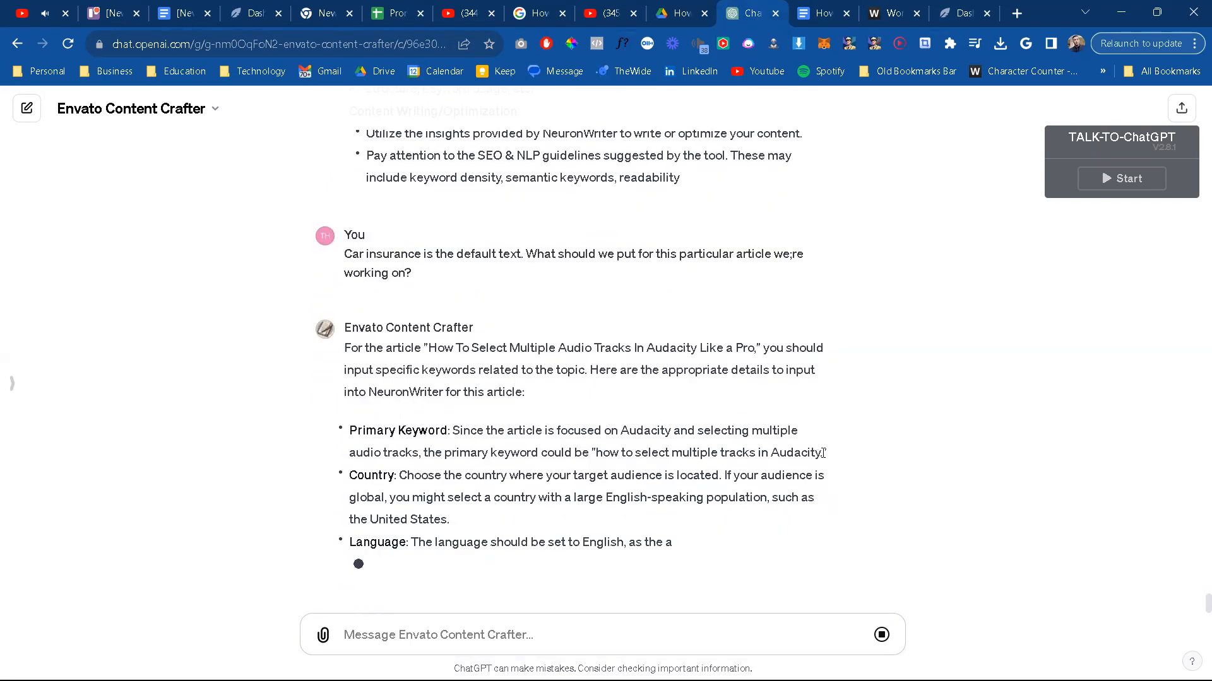
Step: Copy the suggested primary keyword from the ChatGPT reply into NeuronWriter's new query as "how to select multiple tracks in Audacity."
drag(821, 453, 599, 452)
key(ctrl+c)
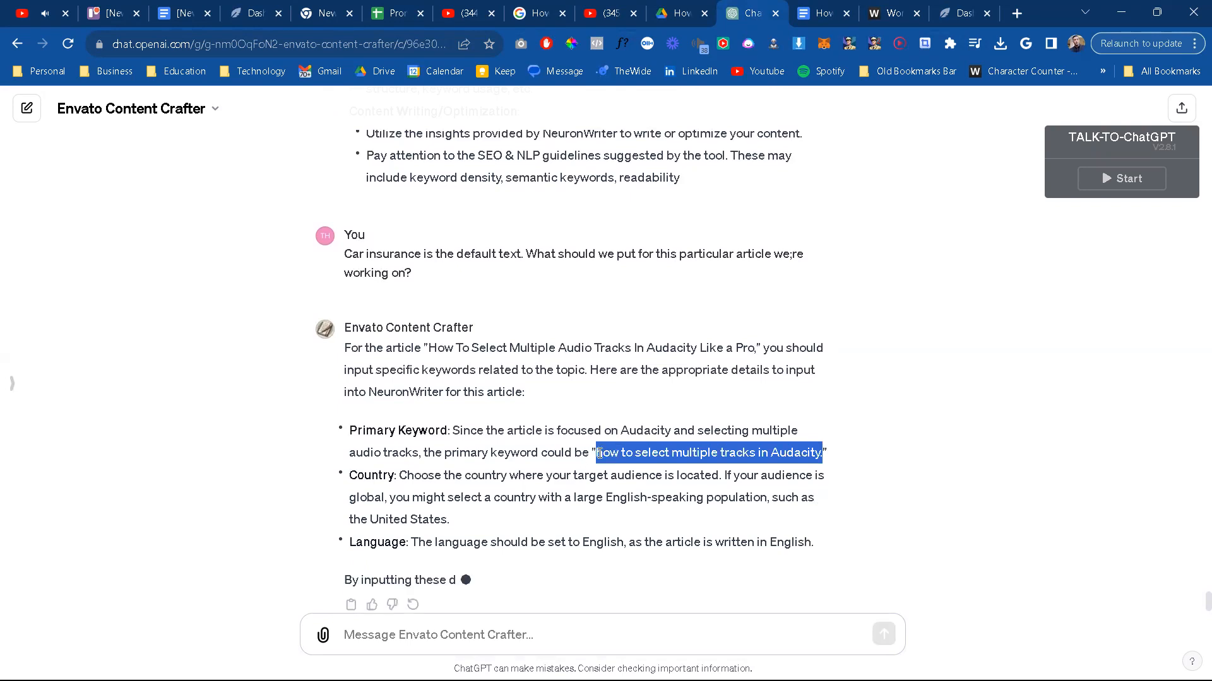
click(956, 8)
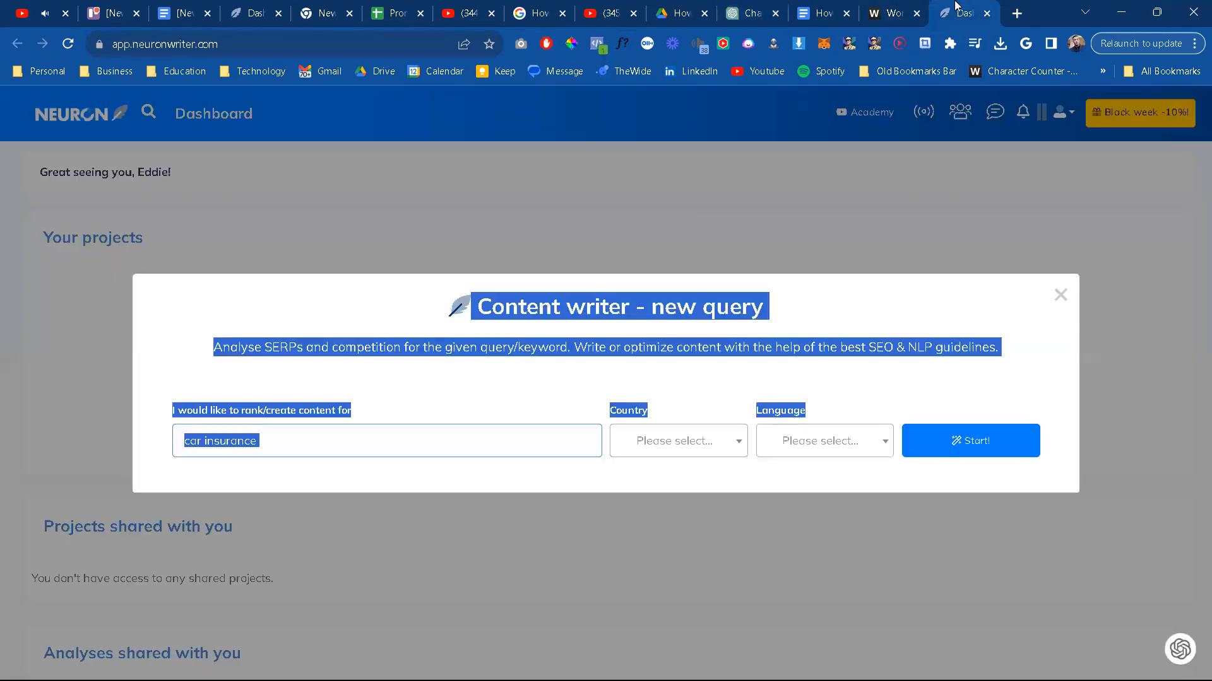
click(372, 448)
key(ctrl+v)
Step: Set the query's country to UNITED STATES (USA) | google.COM
click(653, 440)
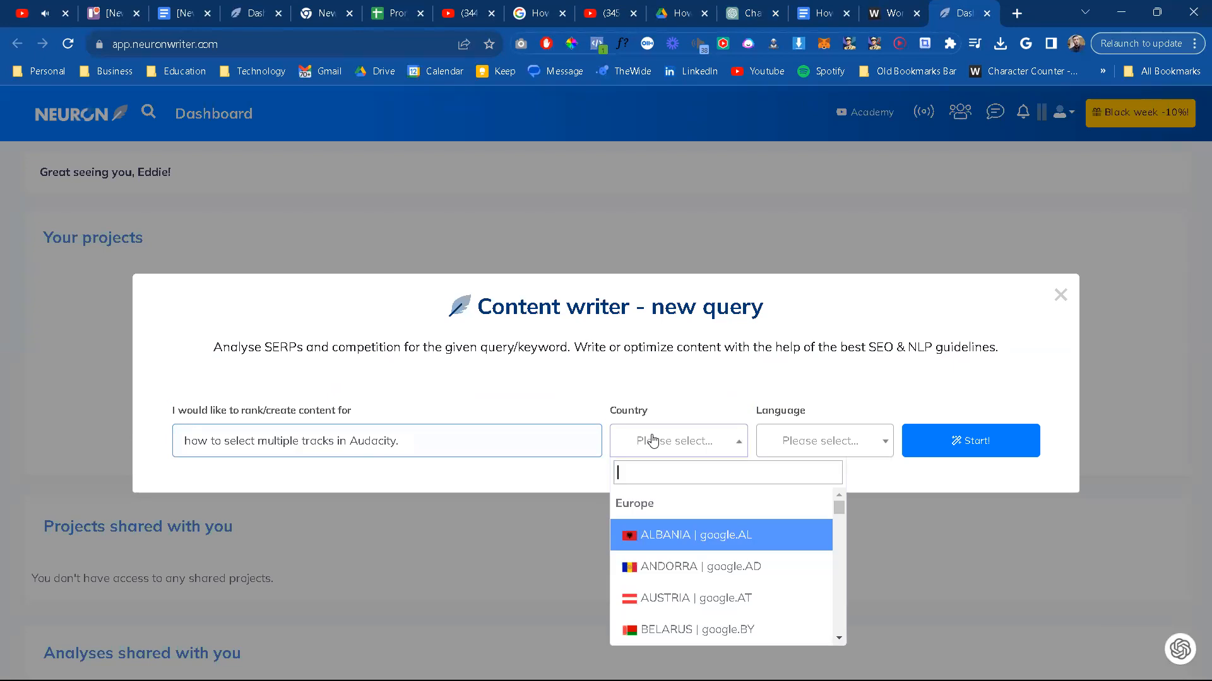
text(united sate)
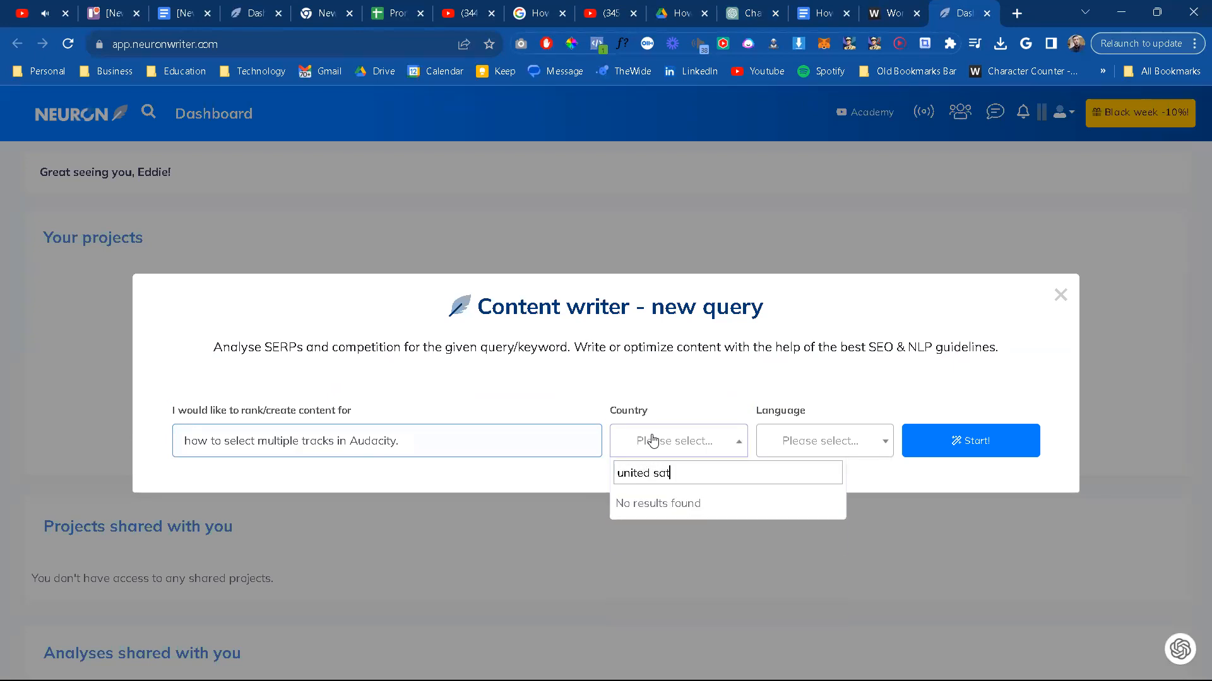
key(BackSpace)
key(BackSpace)
key(BackSpace)
text(tea)
key(BackSpace)
key(BackSpace)
text(ates)
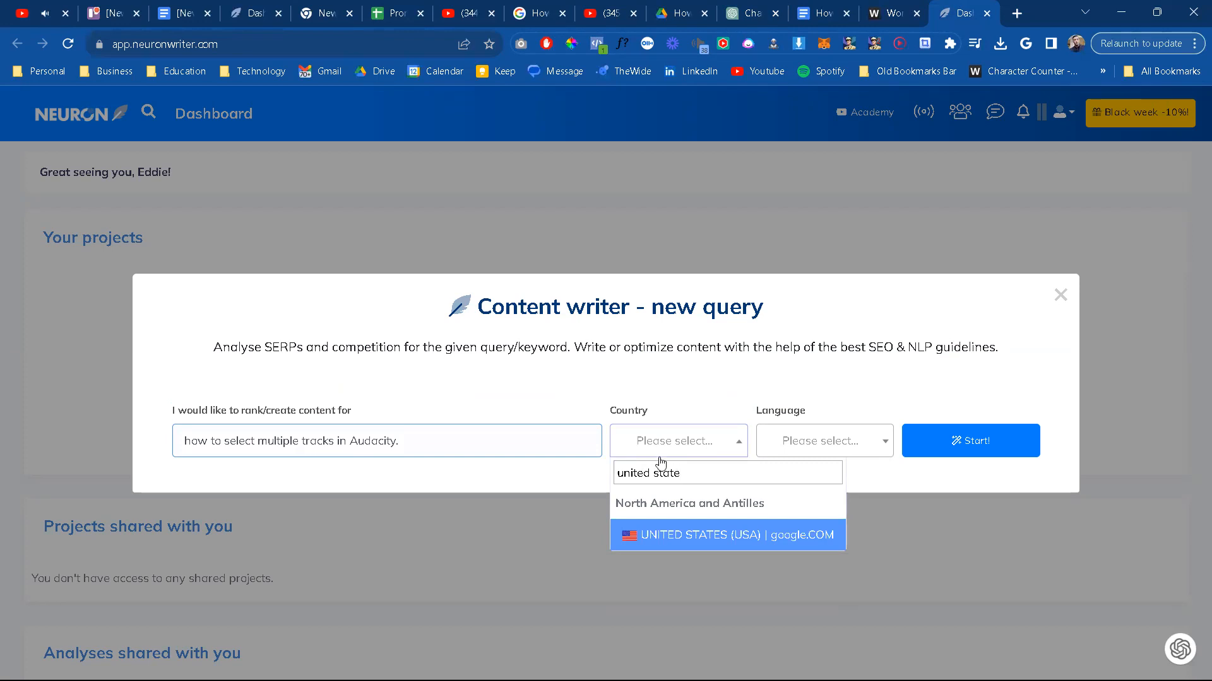
key(Return)
Step: Set the query's language to English and start the analysis
click(814, 443)
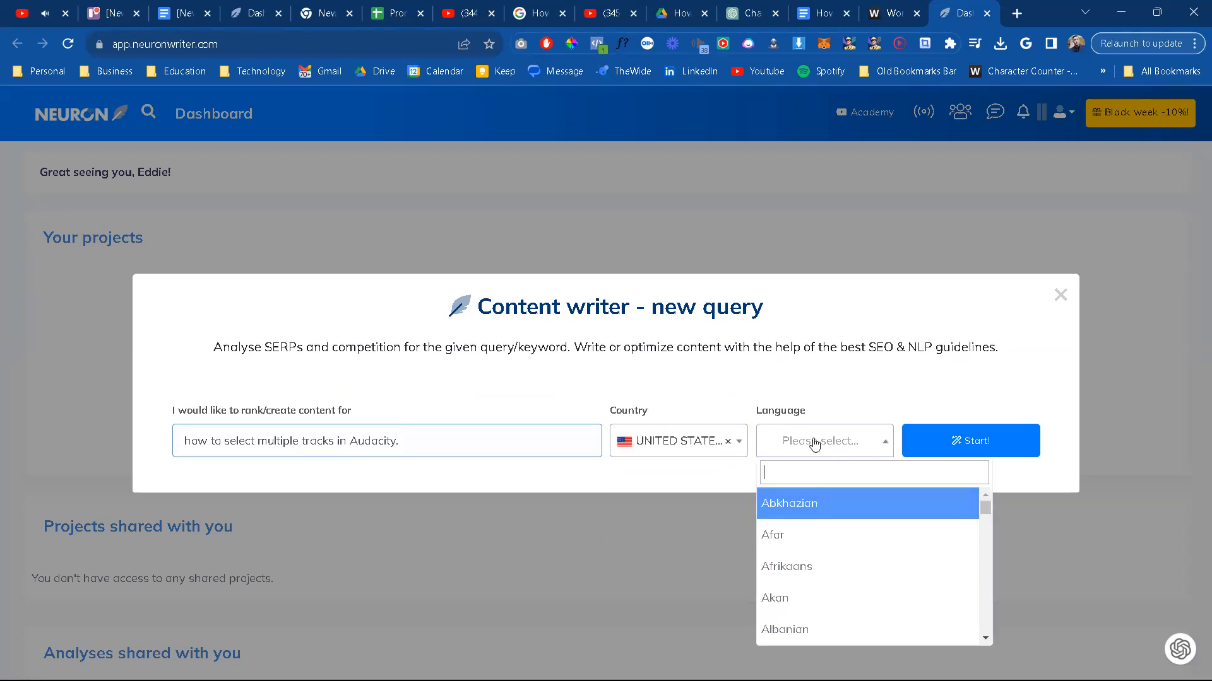
text(engli)
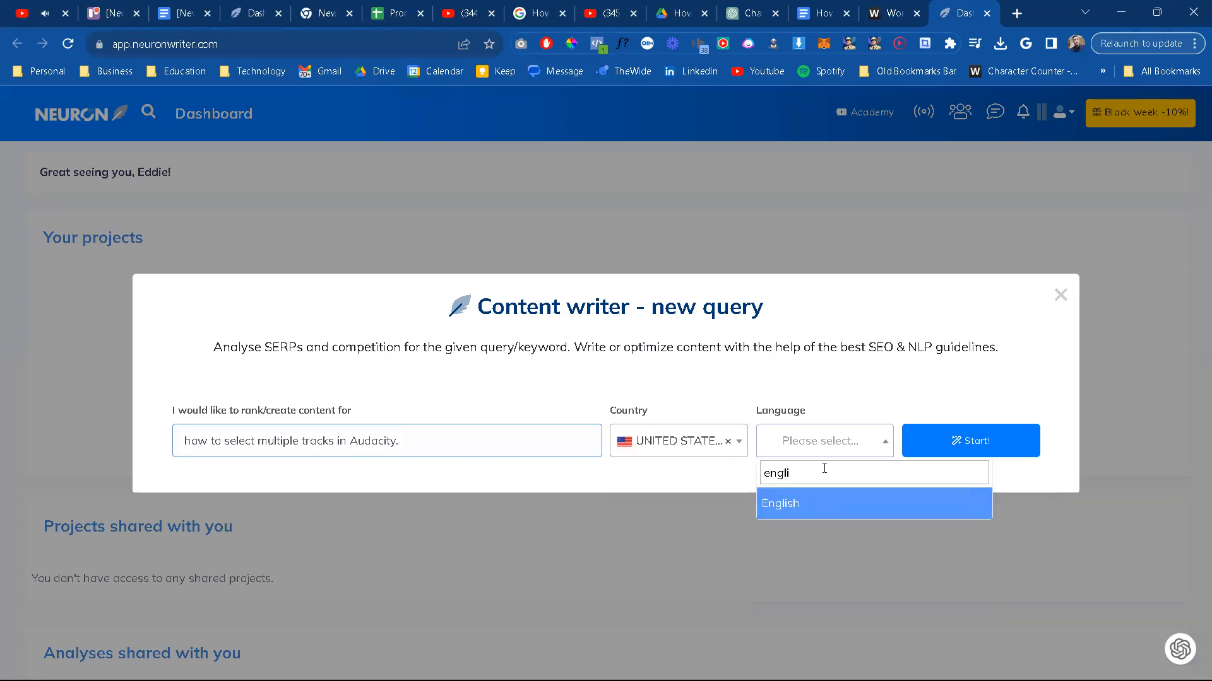
click(830, 503)
click(980, 441)
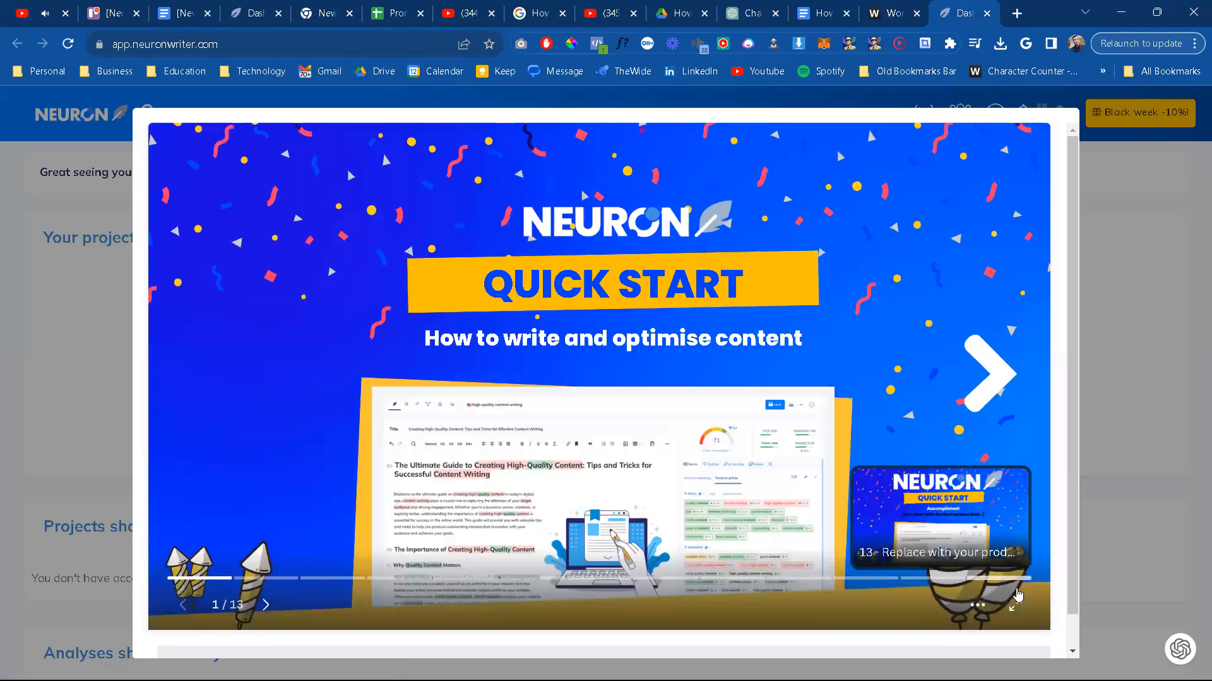
Step: Page through the Quick Start slides on writing and optimising content, past Query Menu to the Editor Menu slide
click(988, 376)
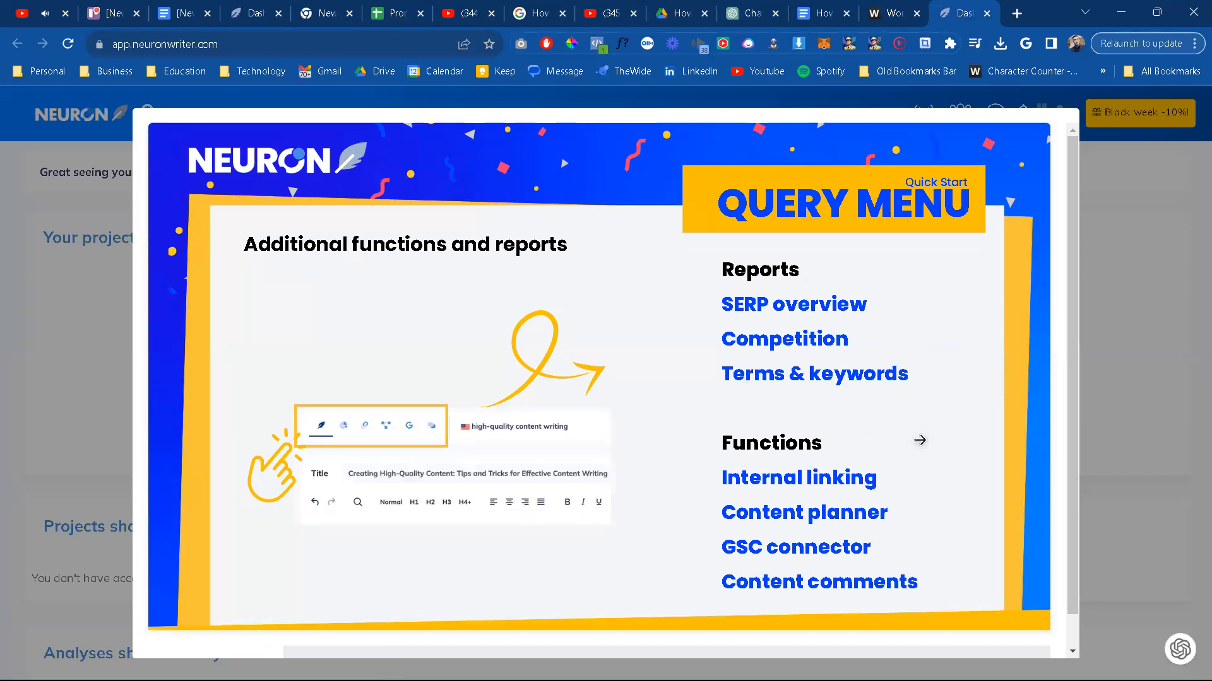
scroll(905, 464, down, 1)
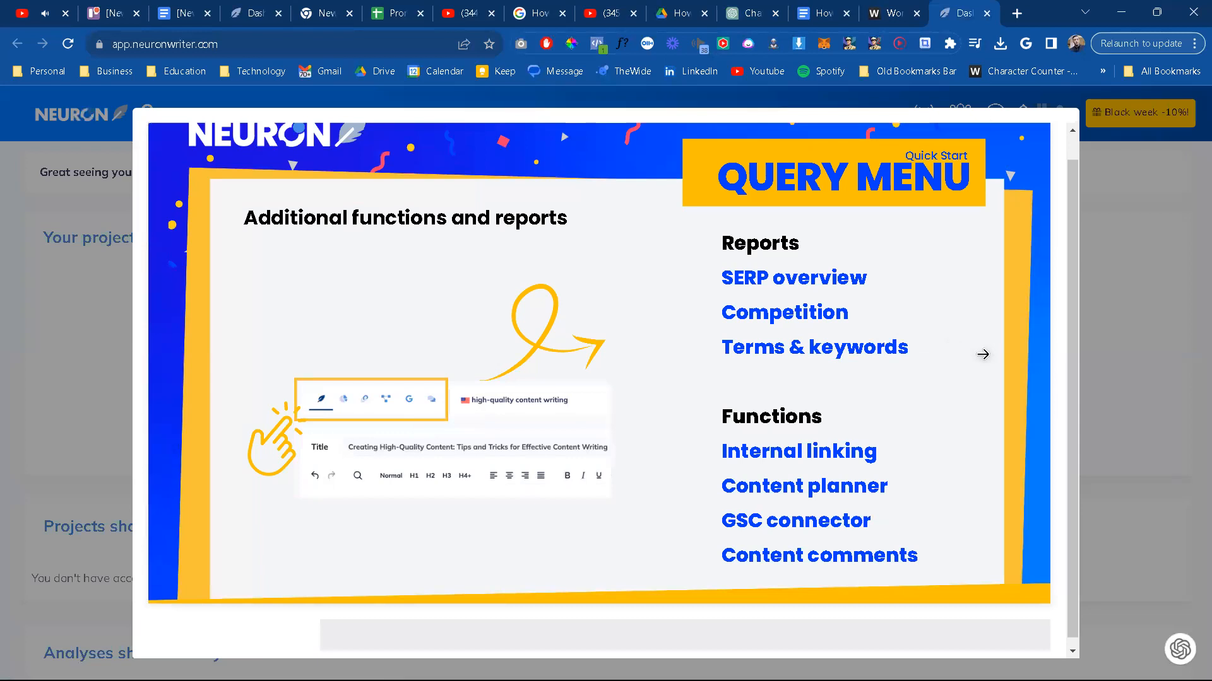
click(982, 354)
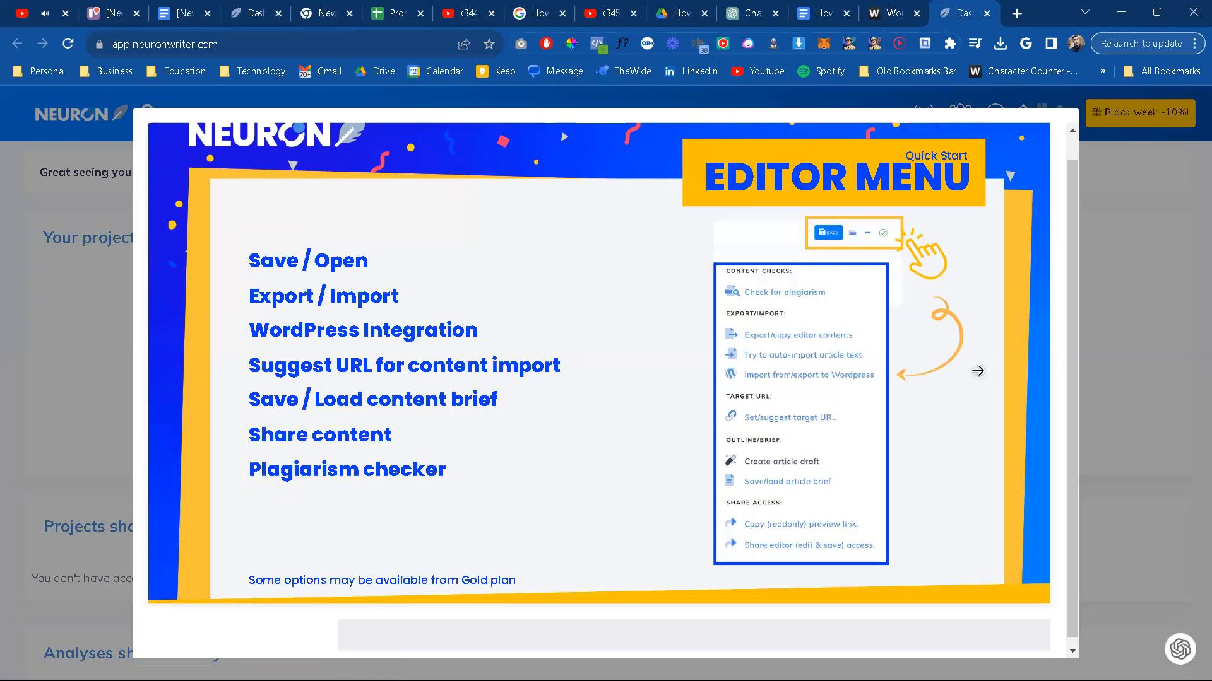
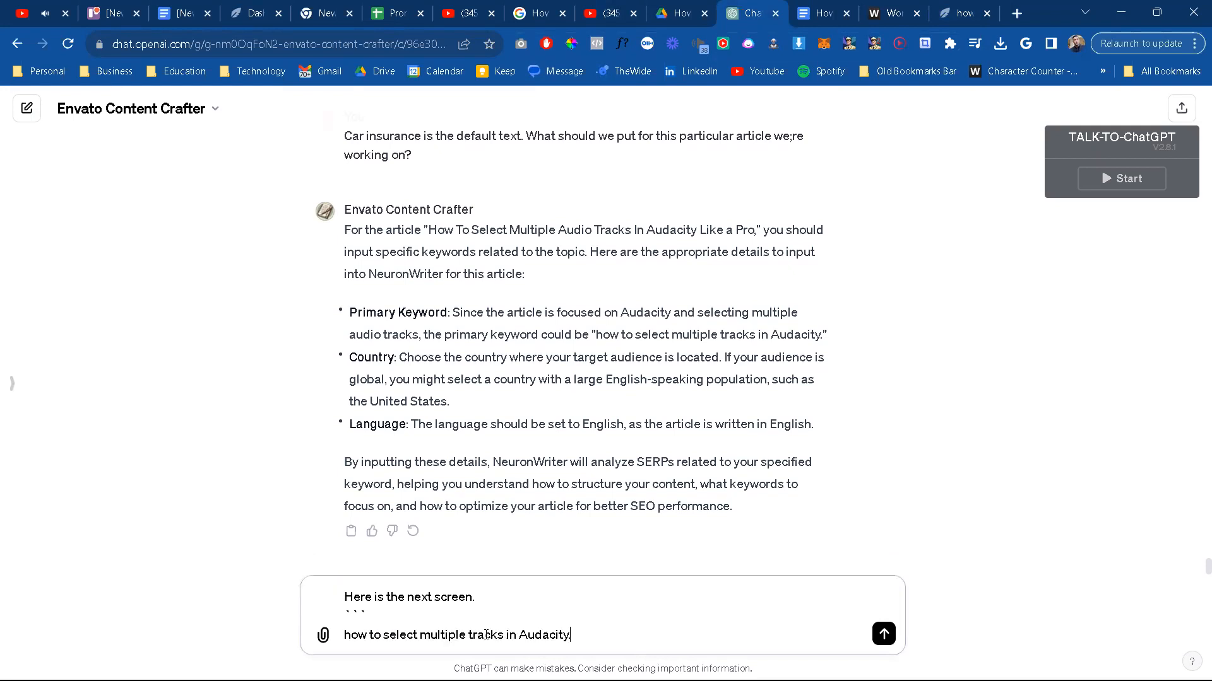
Step: Replace the keyword line in the ChatGPT message with the full contents of NeuronWriter's competitor selection page
key(ctrl+a)
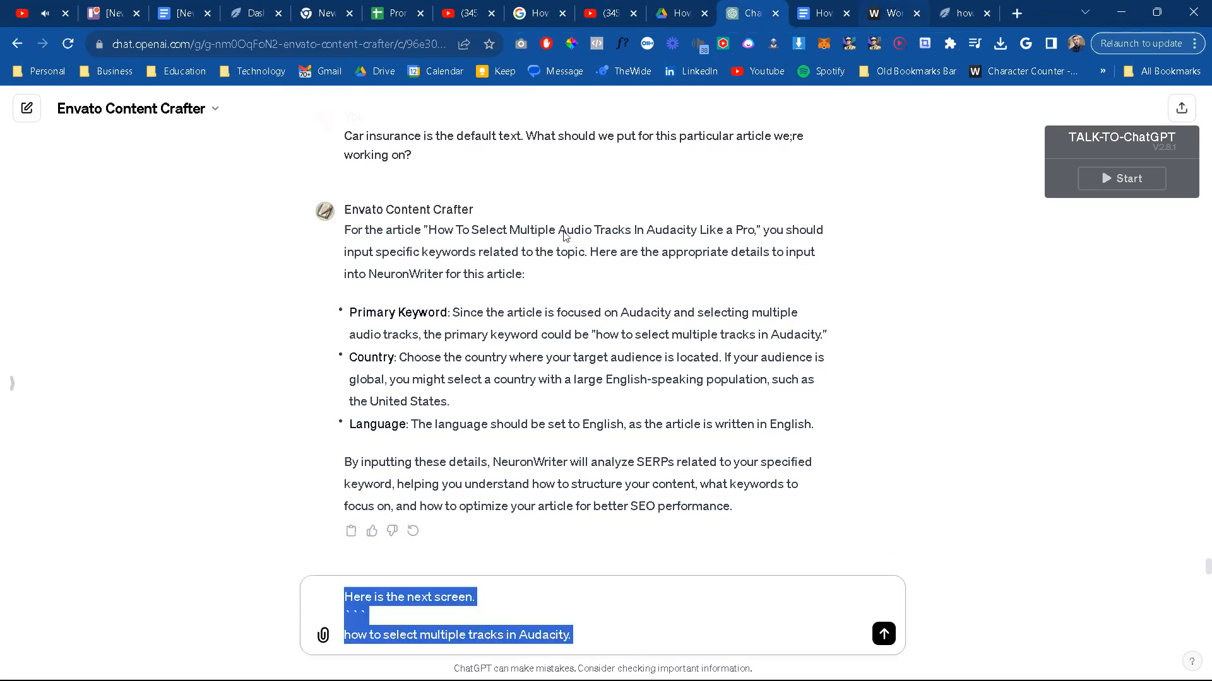
click(956, 13)
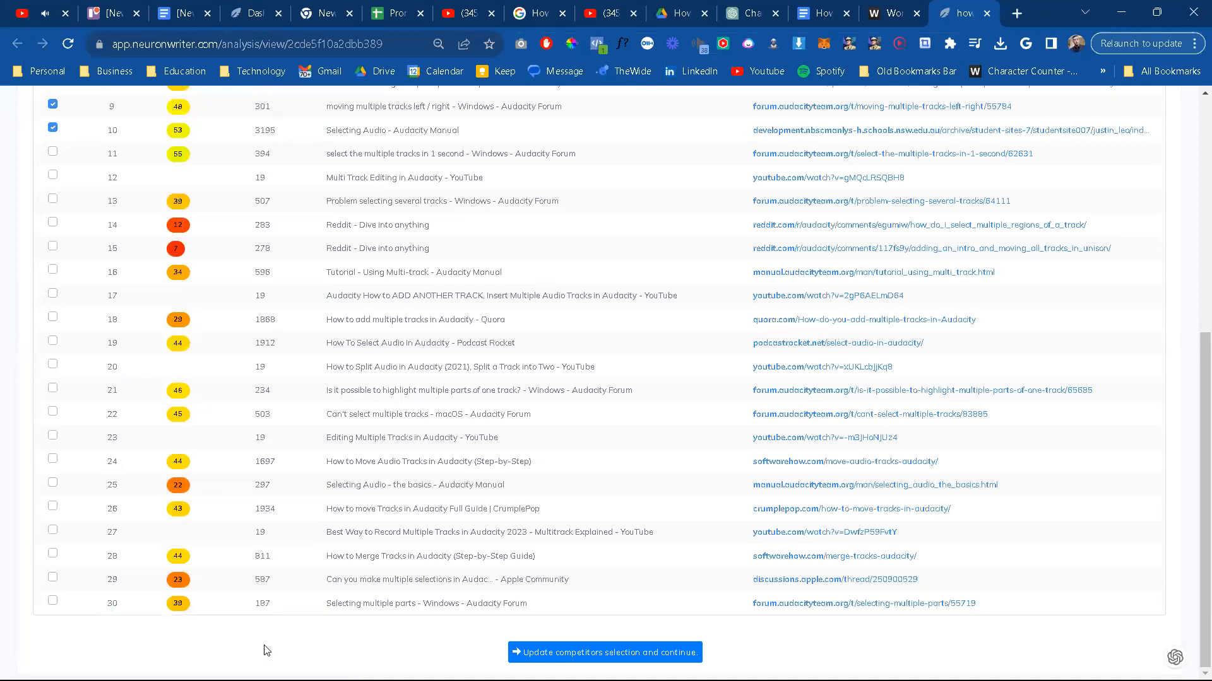
key(ctrl+a)
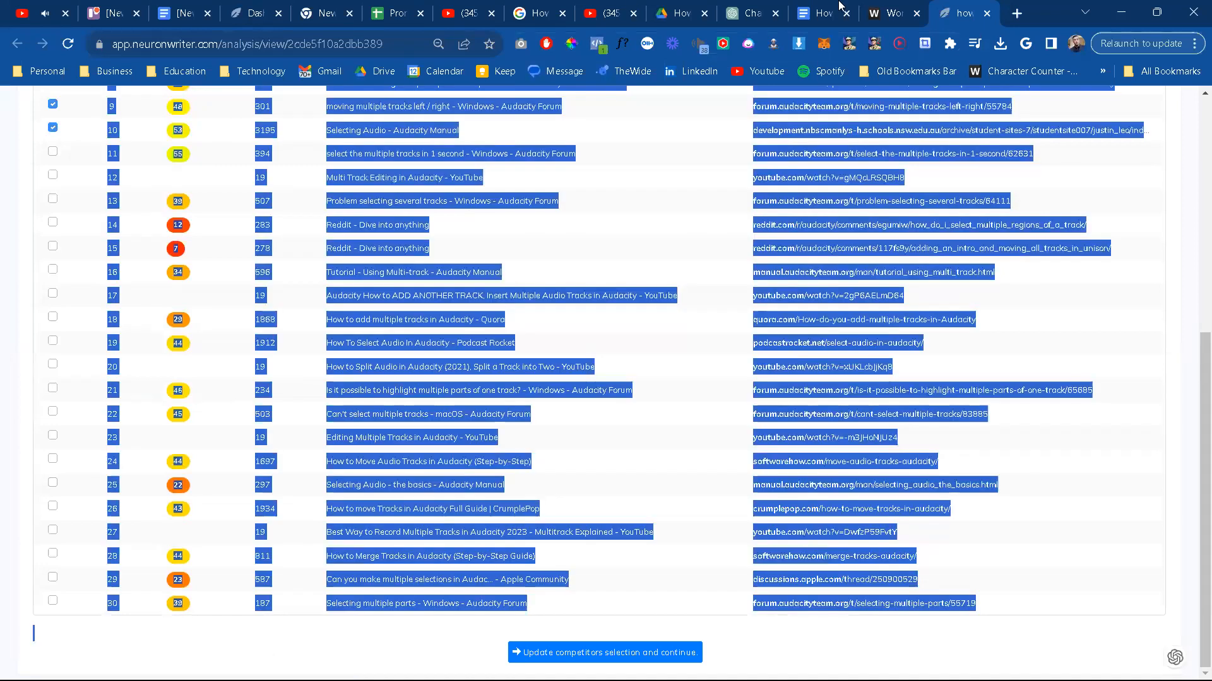
click(753, 12)
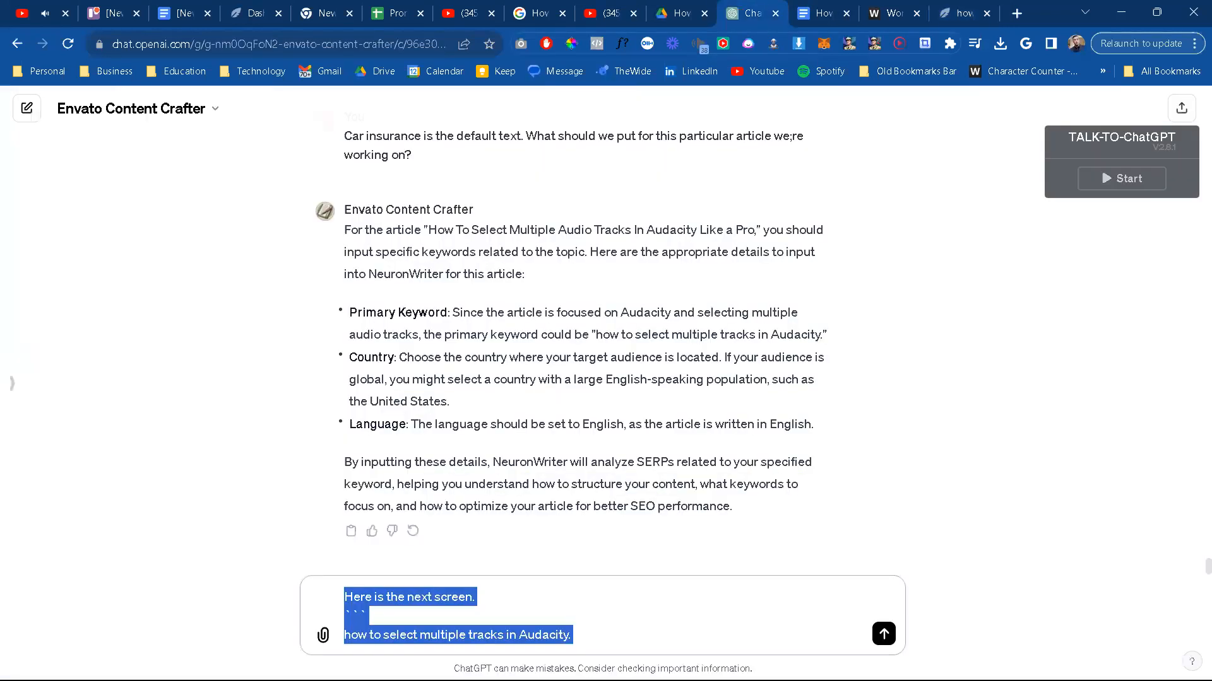
click(581, 638)
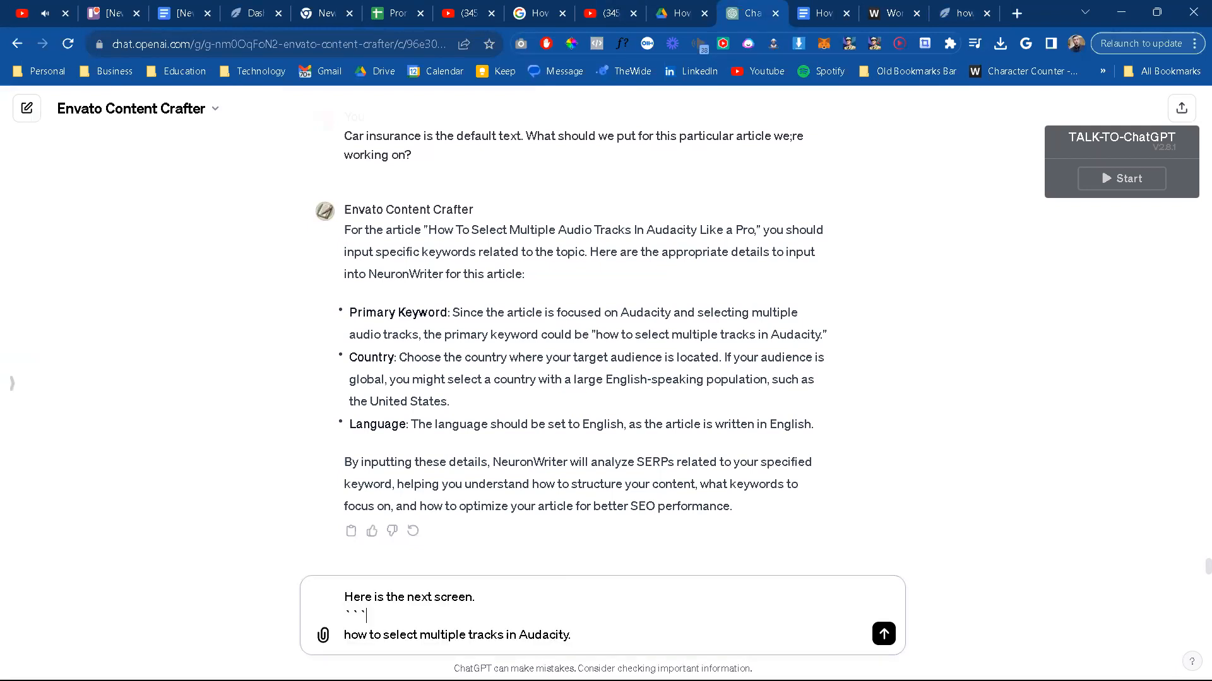
drag(574, 637, 346, 631)
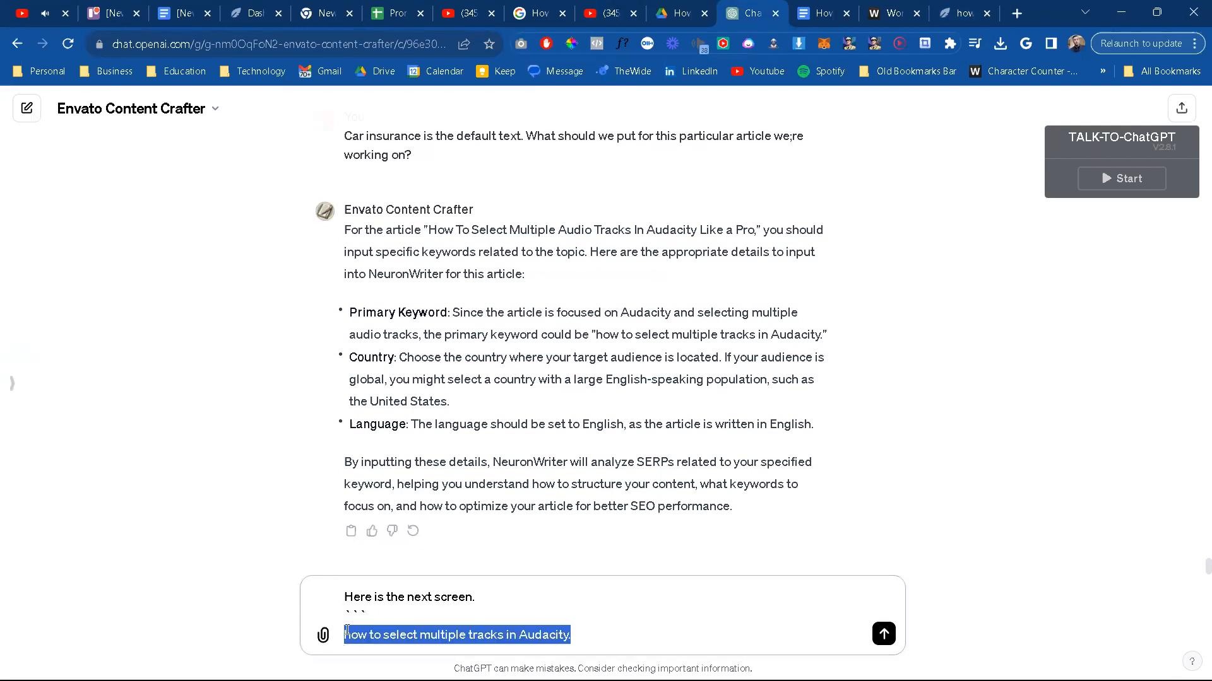
key(ctrl+v)
Step: Close the pasted block with ```, add "Guide me." on a new line and send the message to ChatGPT
key(shift+Return)
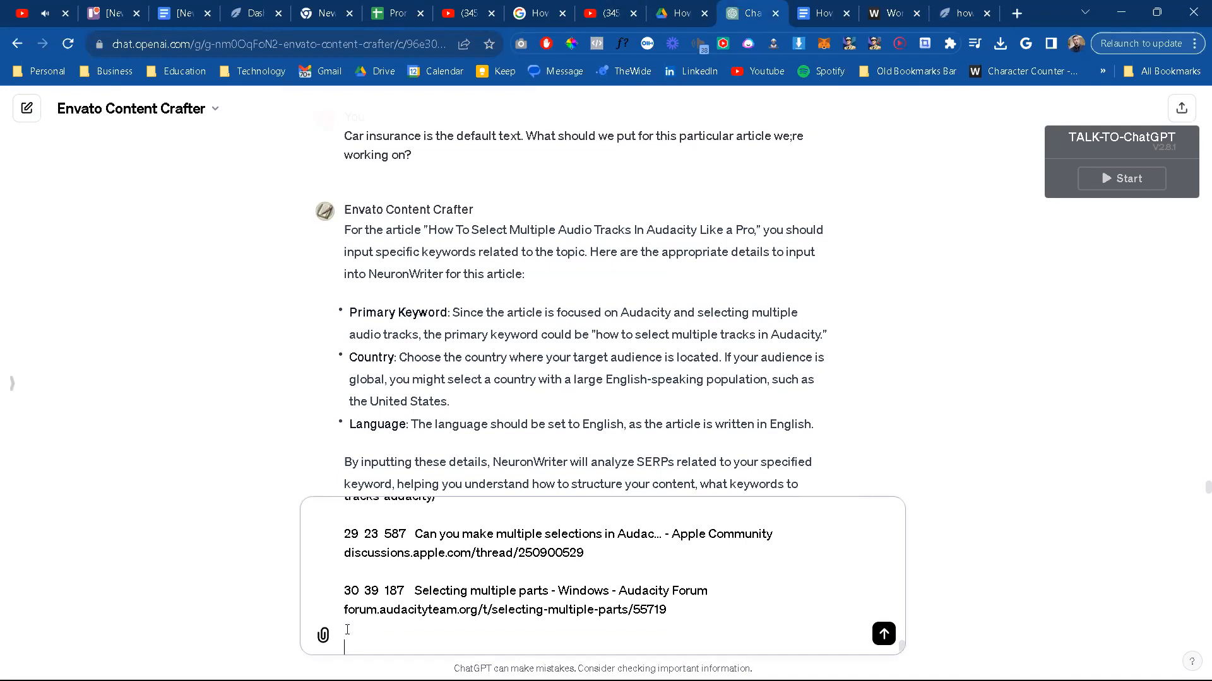
text(```)
key(shift+Return)
key(shift+Return)
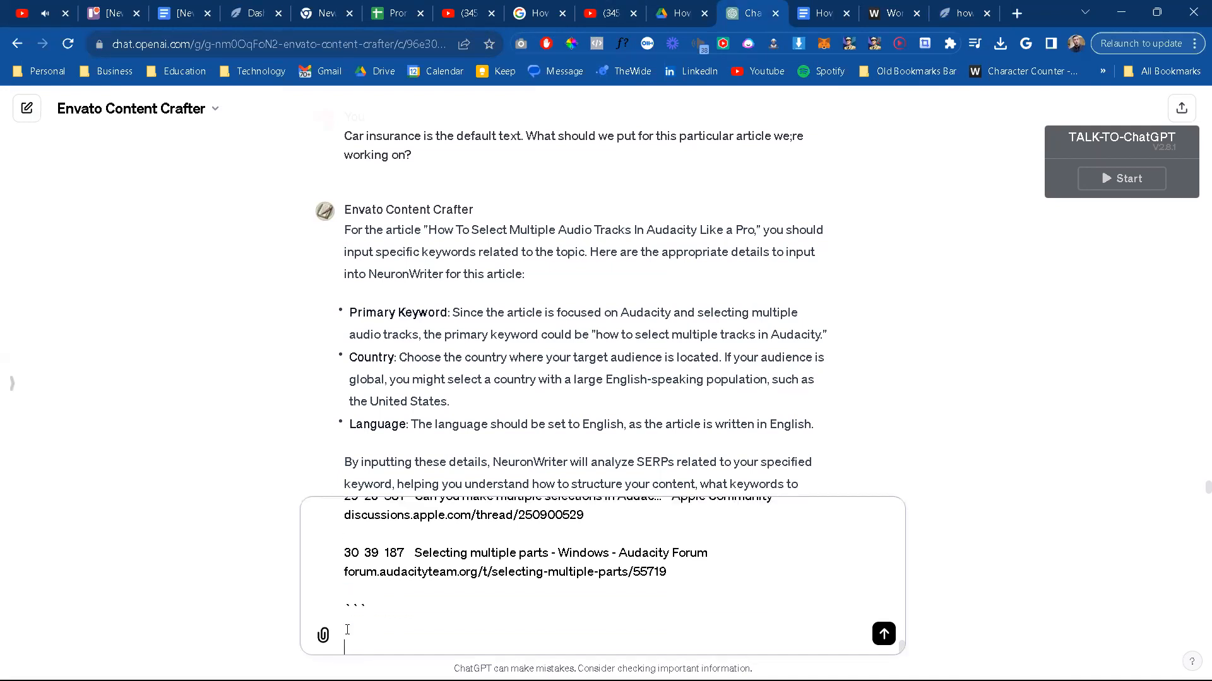
text(Guide me.)
key(Return)
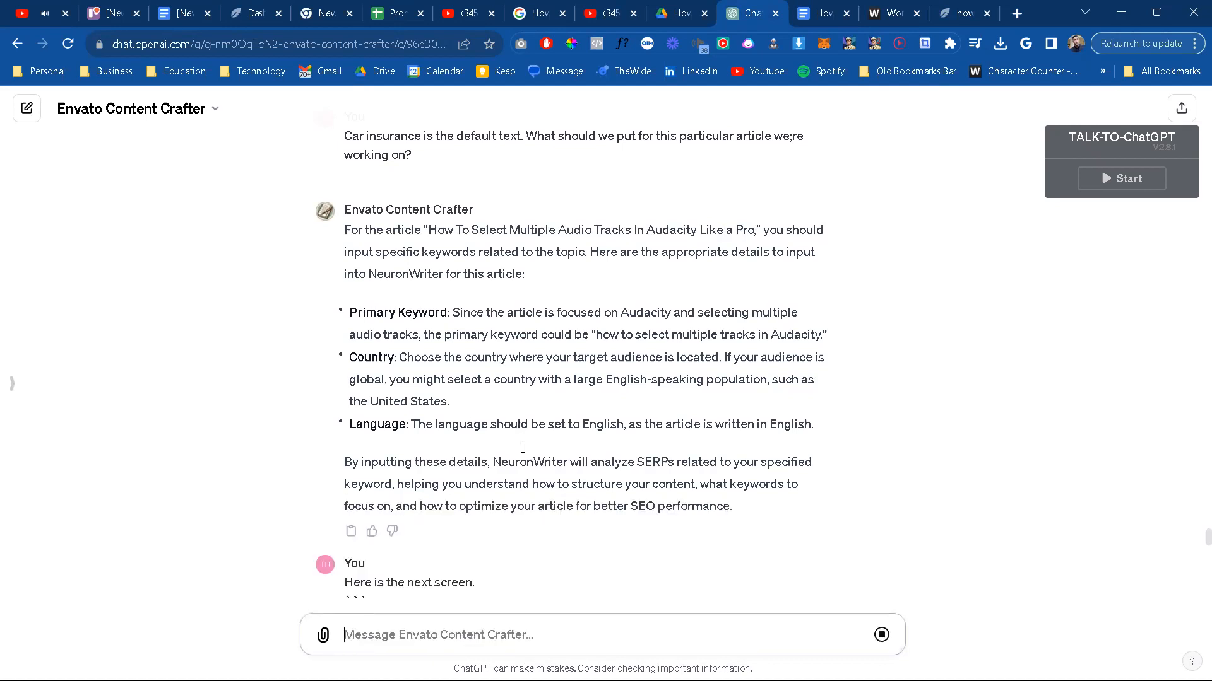
scroll(521, 450, down, 2)
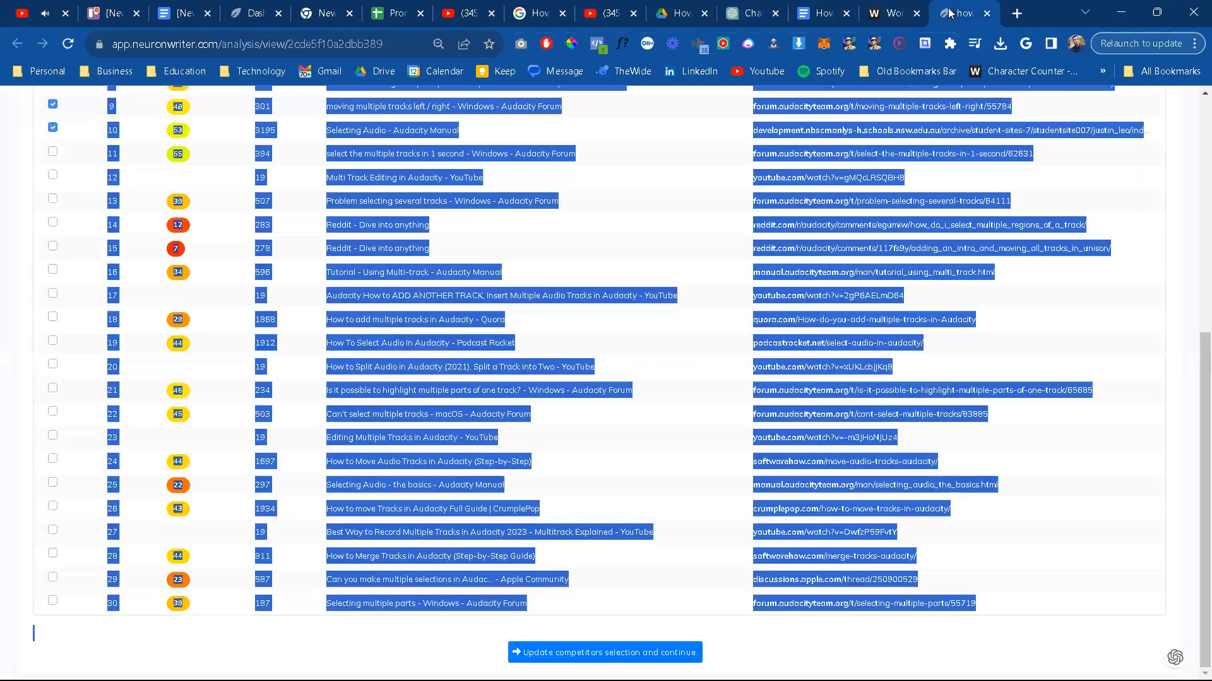
Step: Check NeuronWriter's competitor list against ChatGPT's selection advice and continue with the ten top-ranked pages as references
click(948, 13)
scroll(759, 429, up, 5)
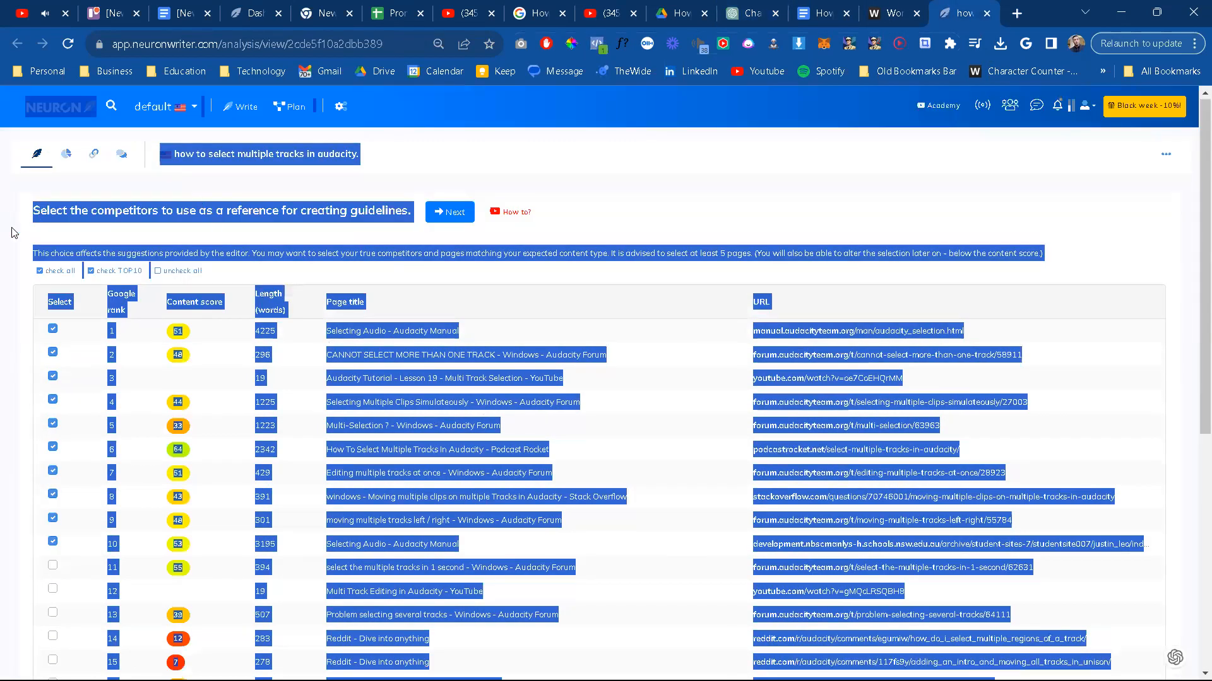
click(632, 221)
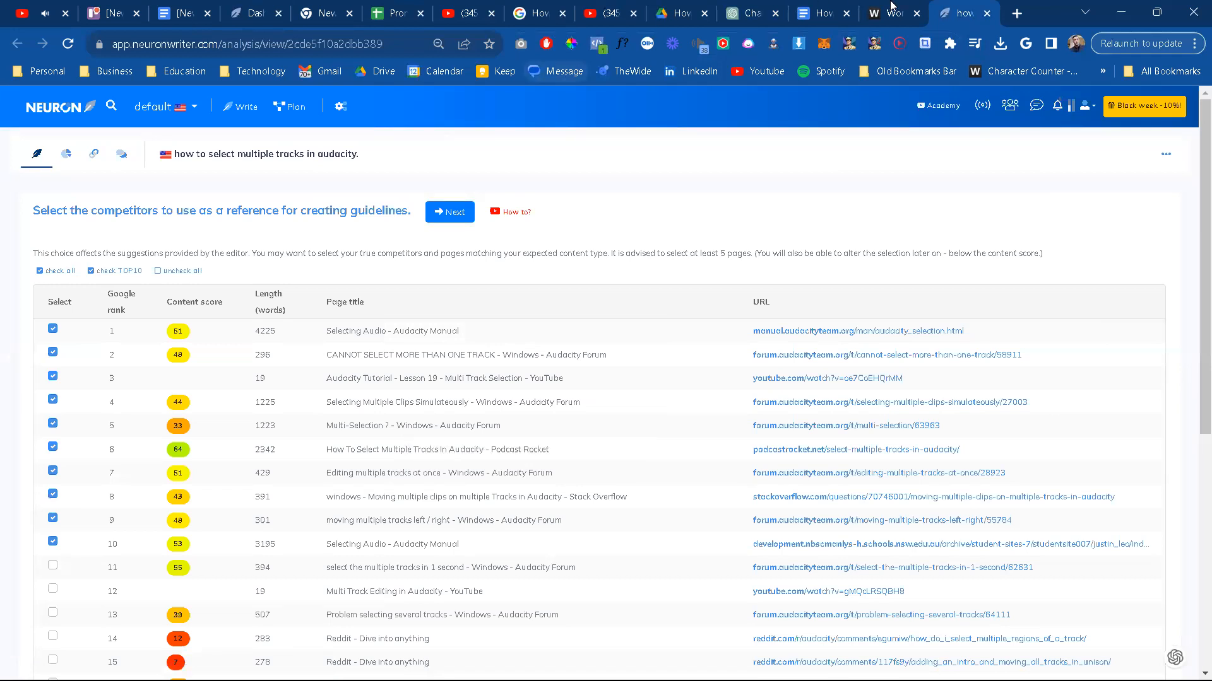
click(726, 25)
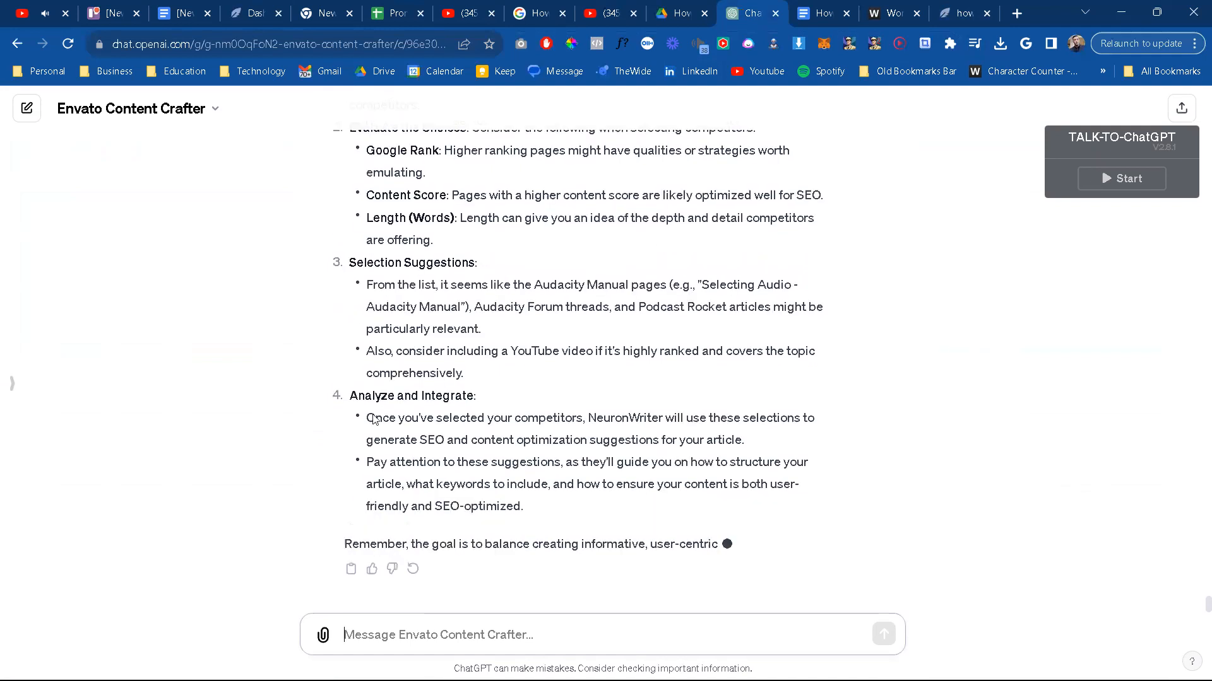
scroll(379, 419, up, 4)
scroll(423, 404, up, 1)
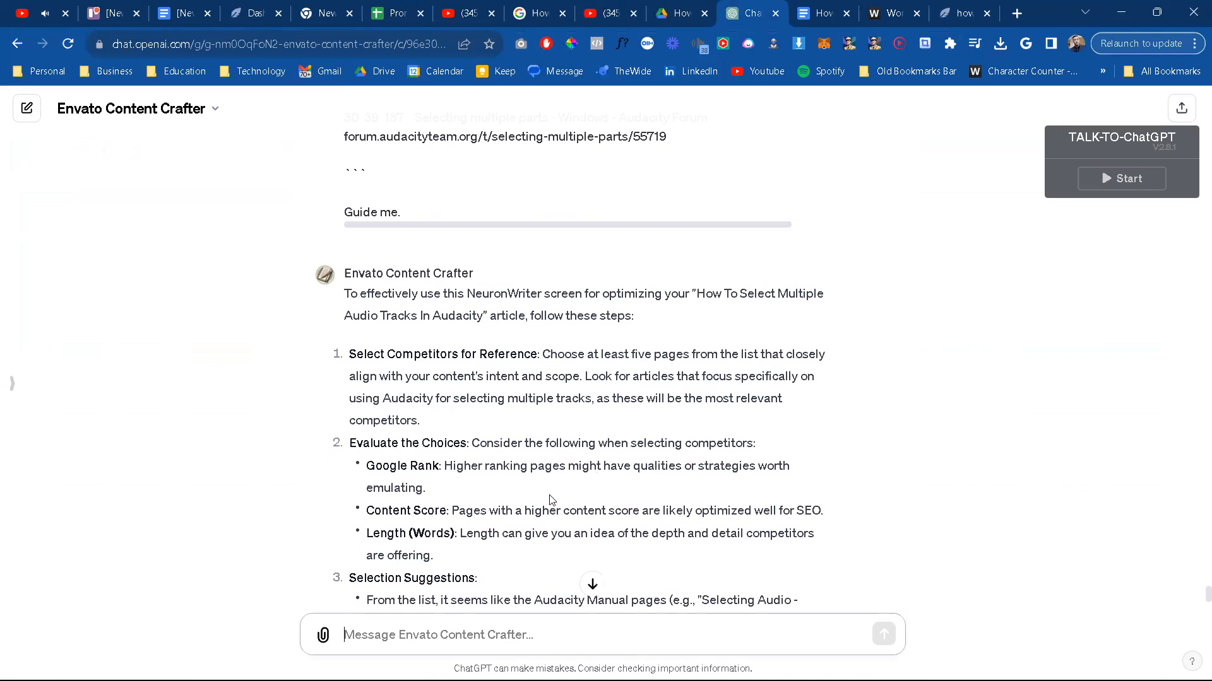
scroll(551, 501, down, 2)
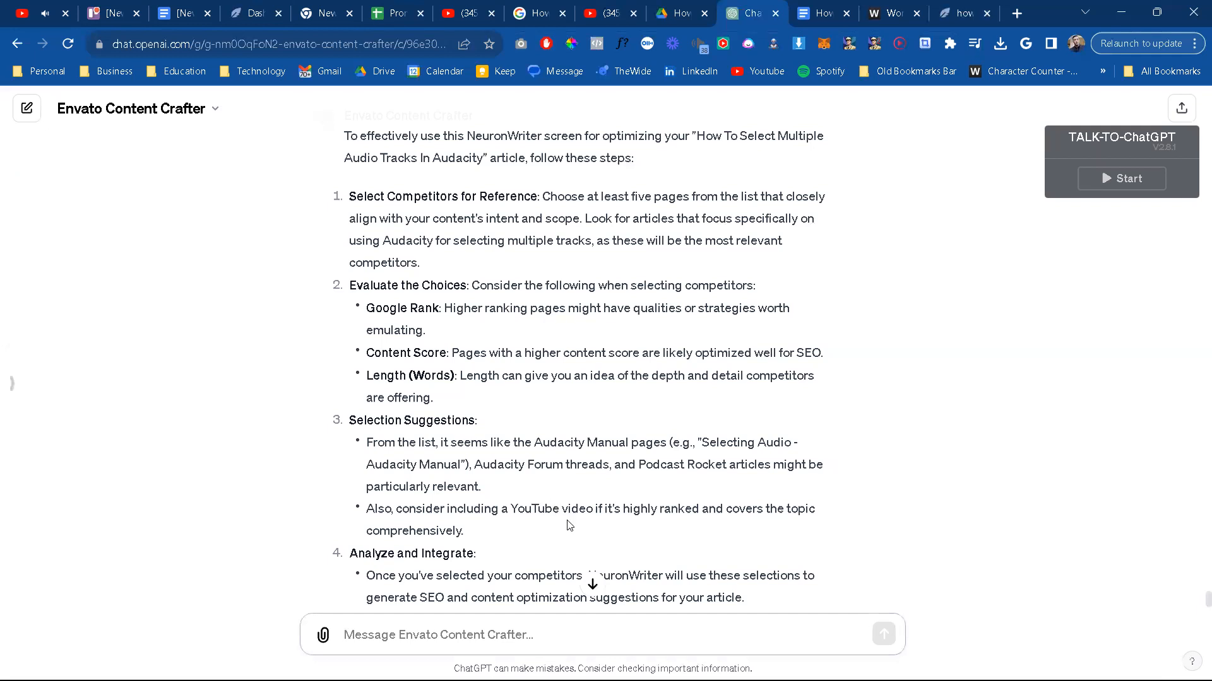
click(964, 13)
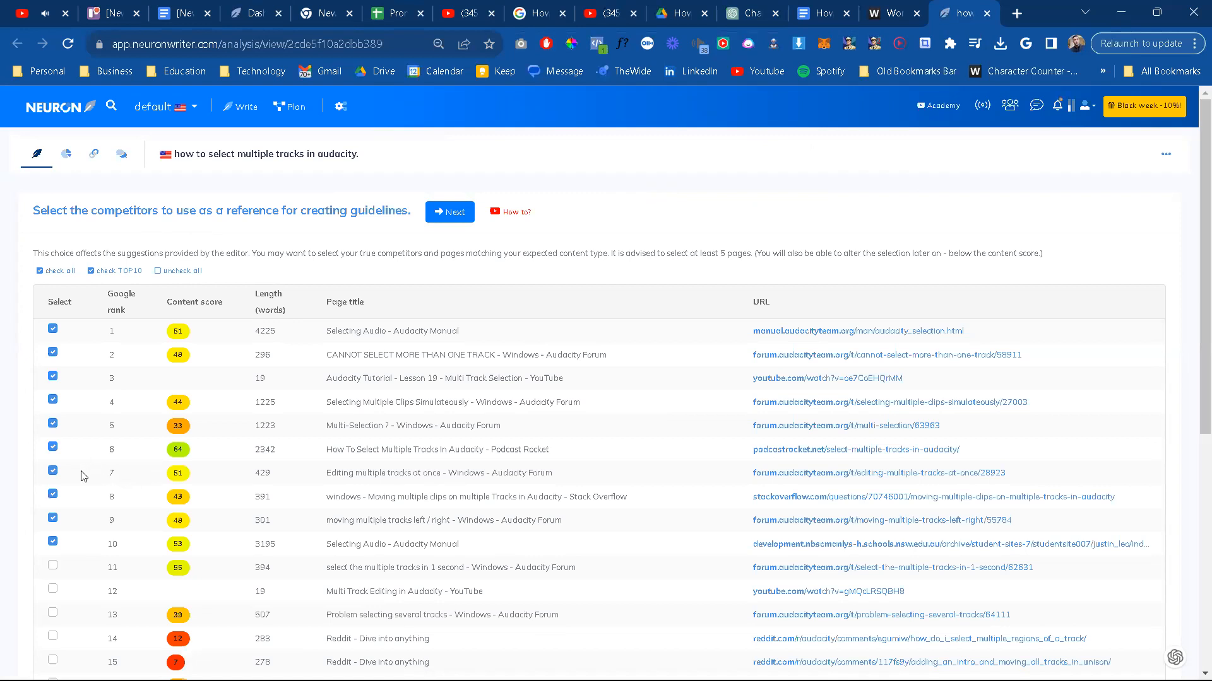
click(459, 214)
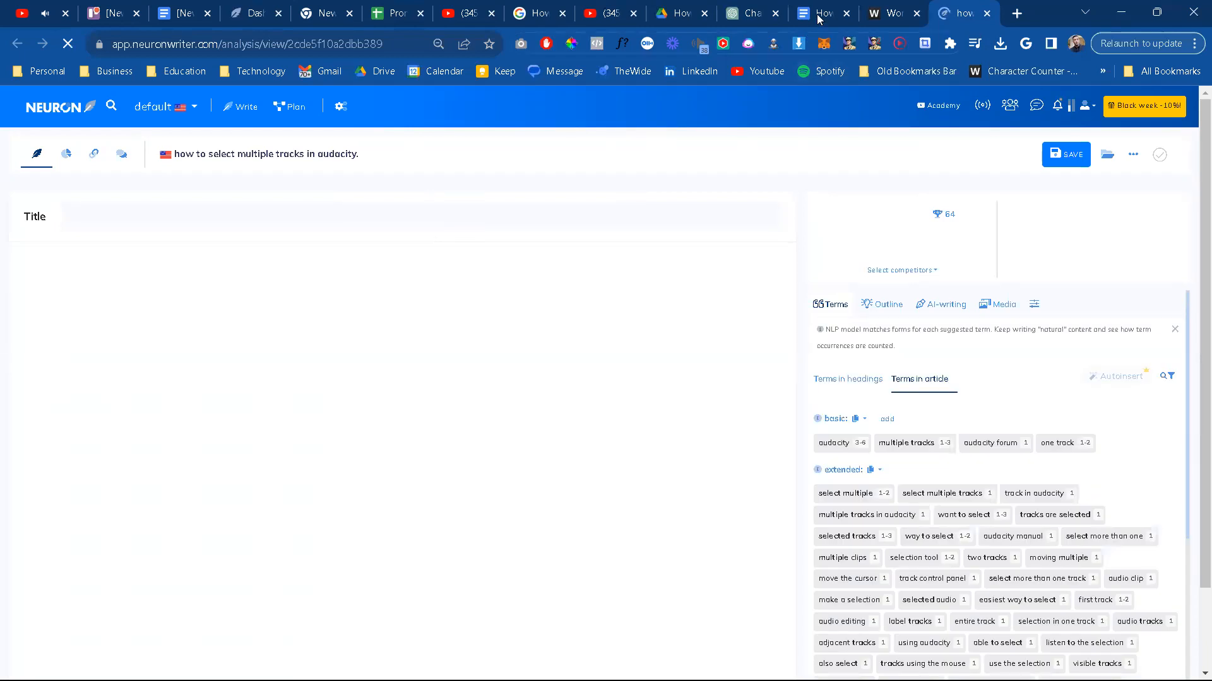
Step: Copy the whole "How To Select Multiple Audio Tracks In Audacity Like a Pro" article from Google Docs into NeuronWriter's content editor
mouse_move(818, 19)
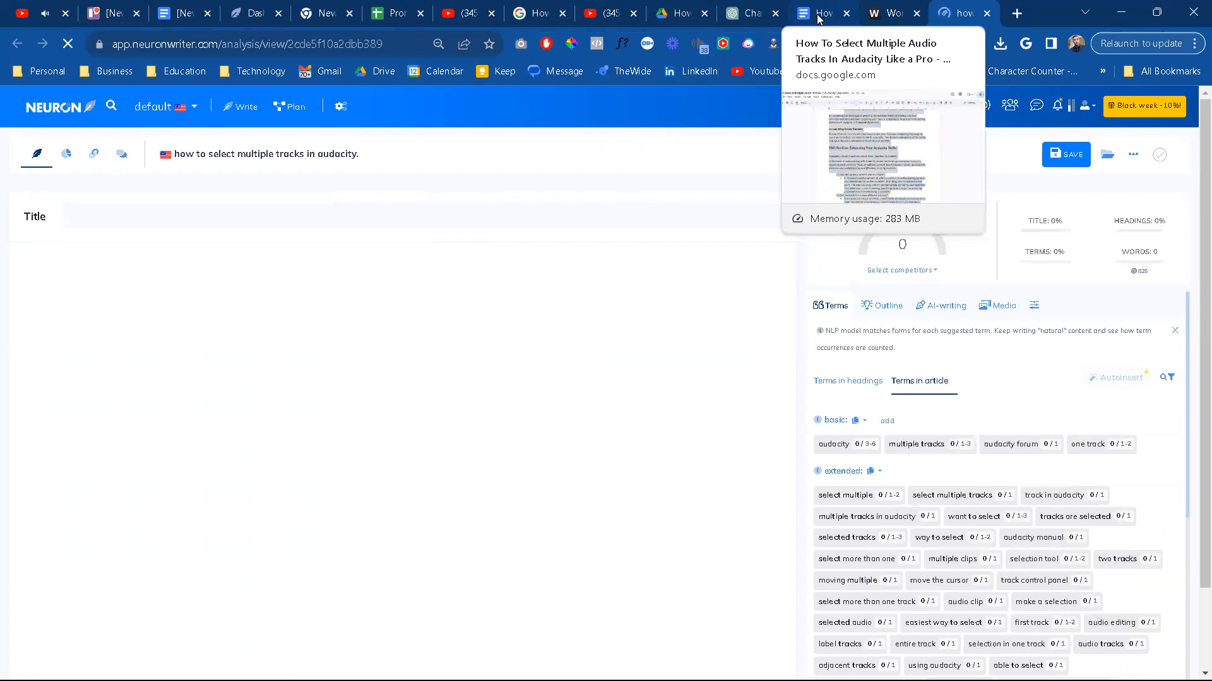
click(818, 19)
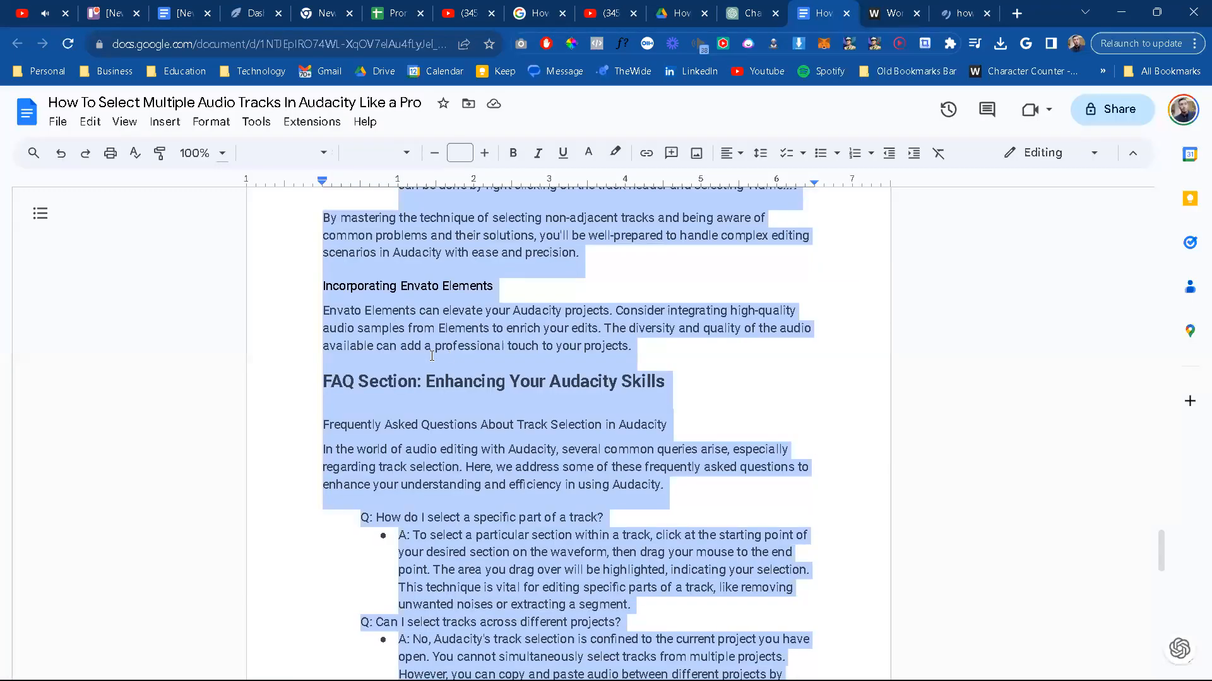
click(431, 356)
key(ctrl+a)
click(947, 9)
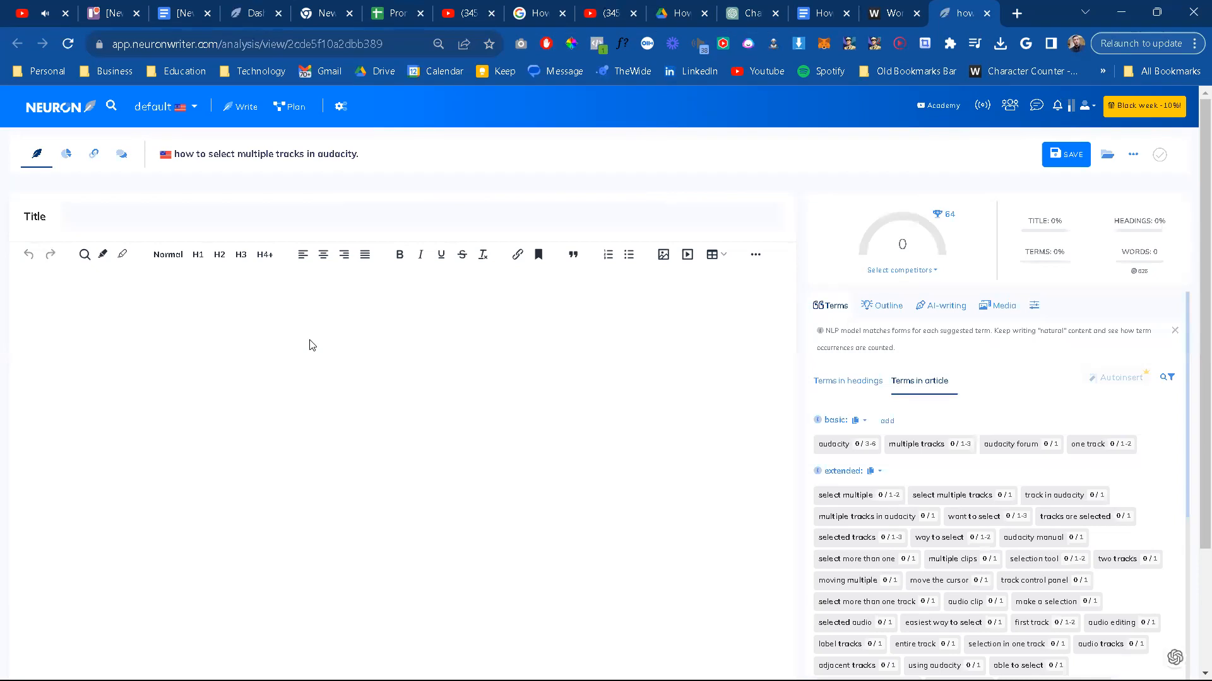
click(301, 354)
key(ctrl+v)
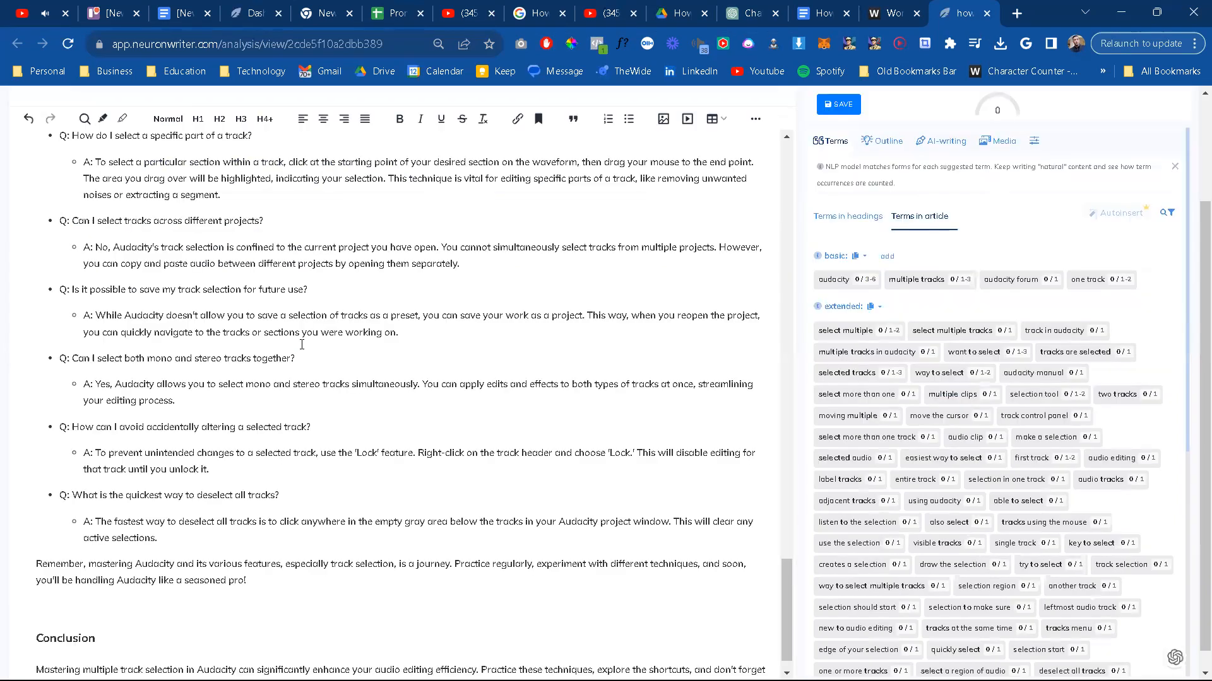
Step: Look over the pasted draft and examine the competitors' usage examples for the basic term "audacity"
scroll(294, 374, up, 6)
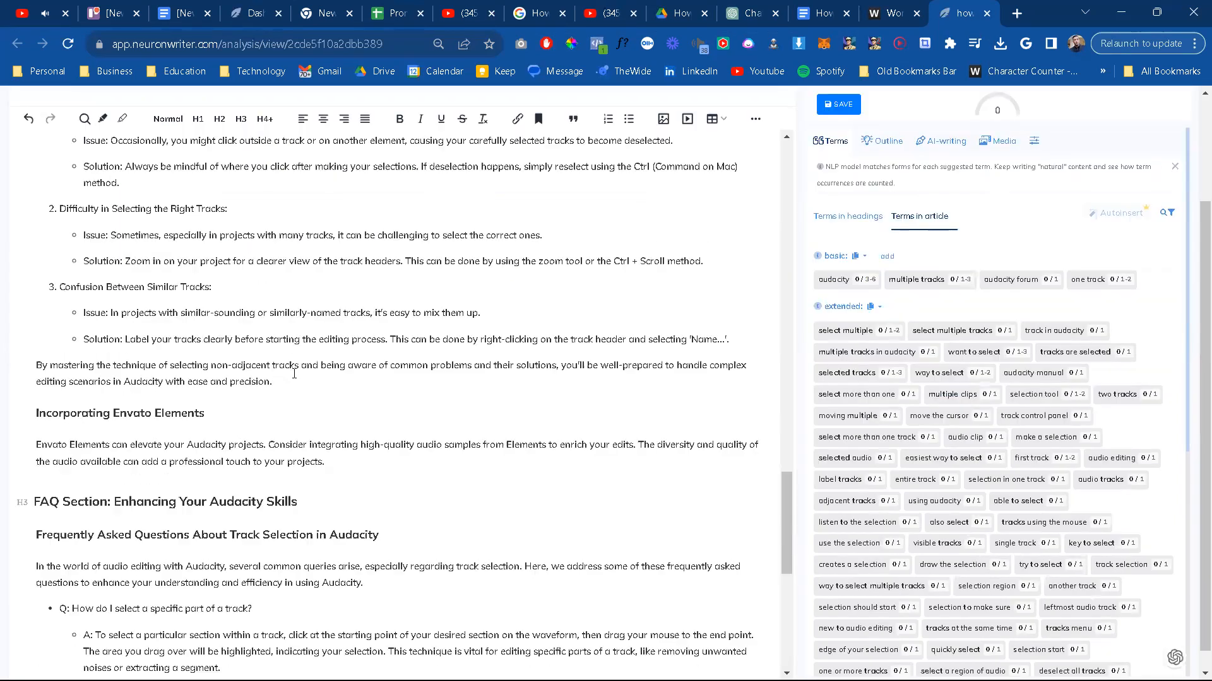
scroll(295, 374, up, 3)
scroll(295, 384, up, 5)
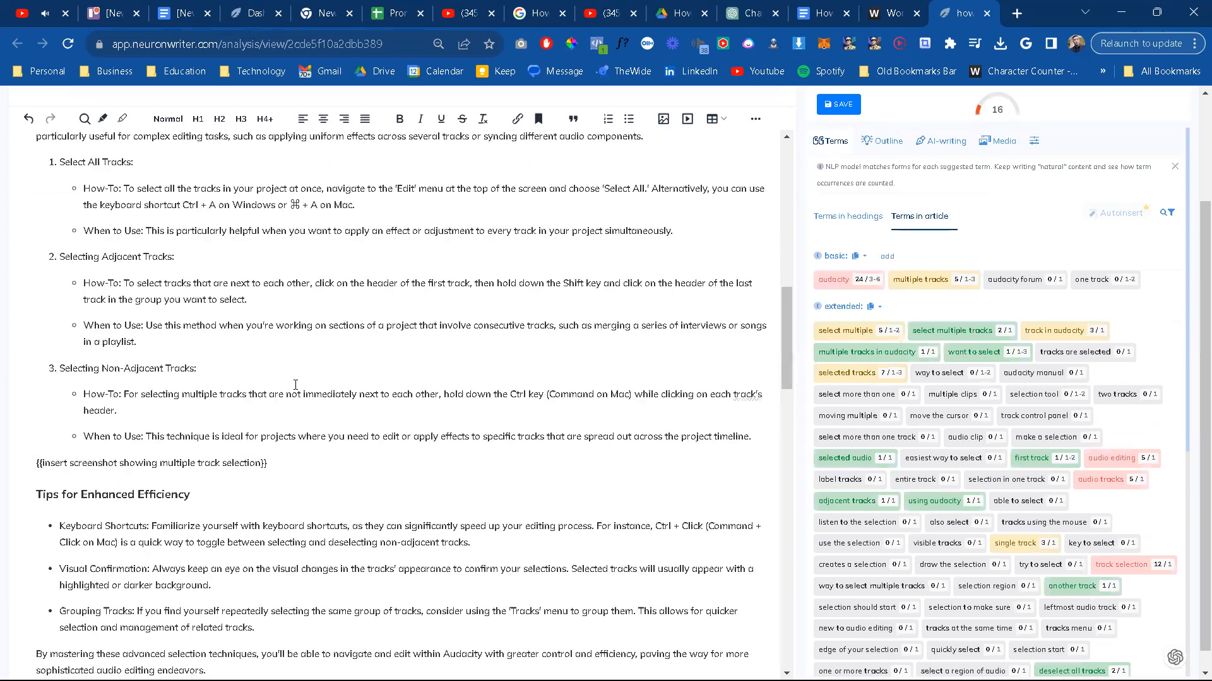
scroll(296, 395, up, 6)
scroll(295, 395, up, 5)
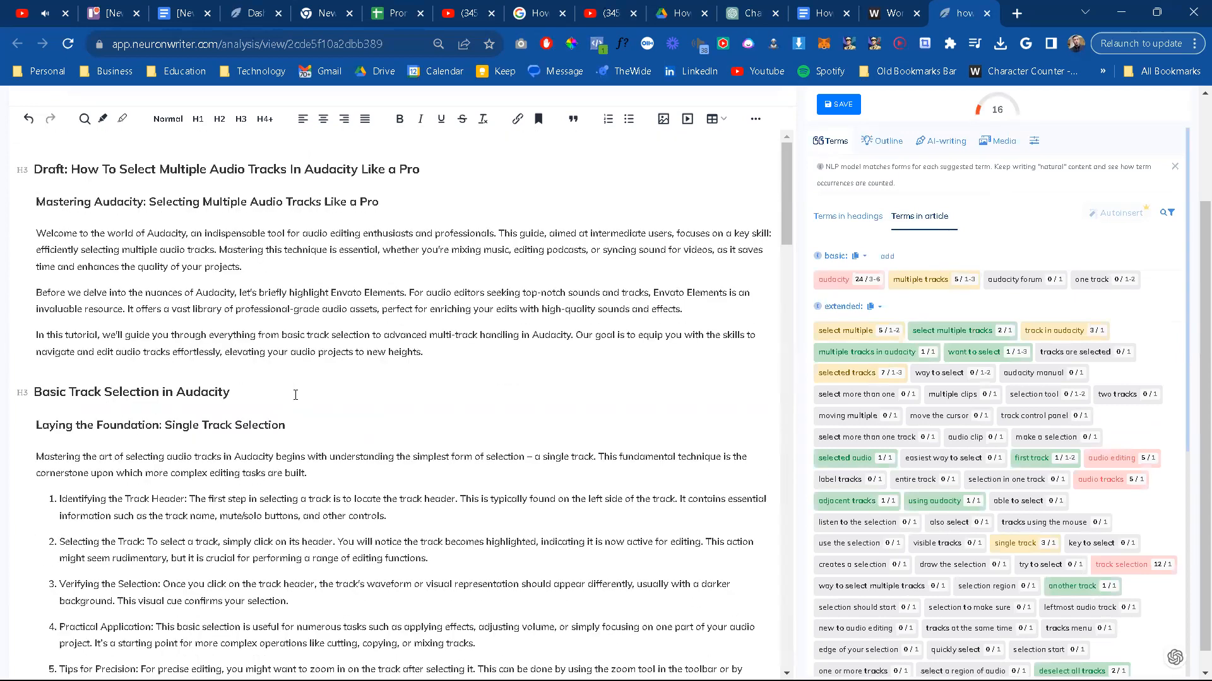
scroll(877, 261, up, 2)
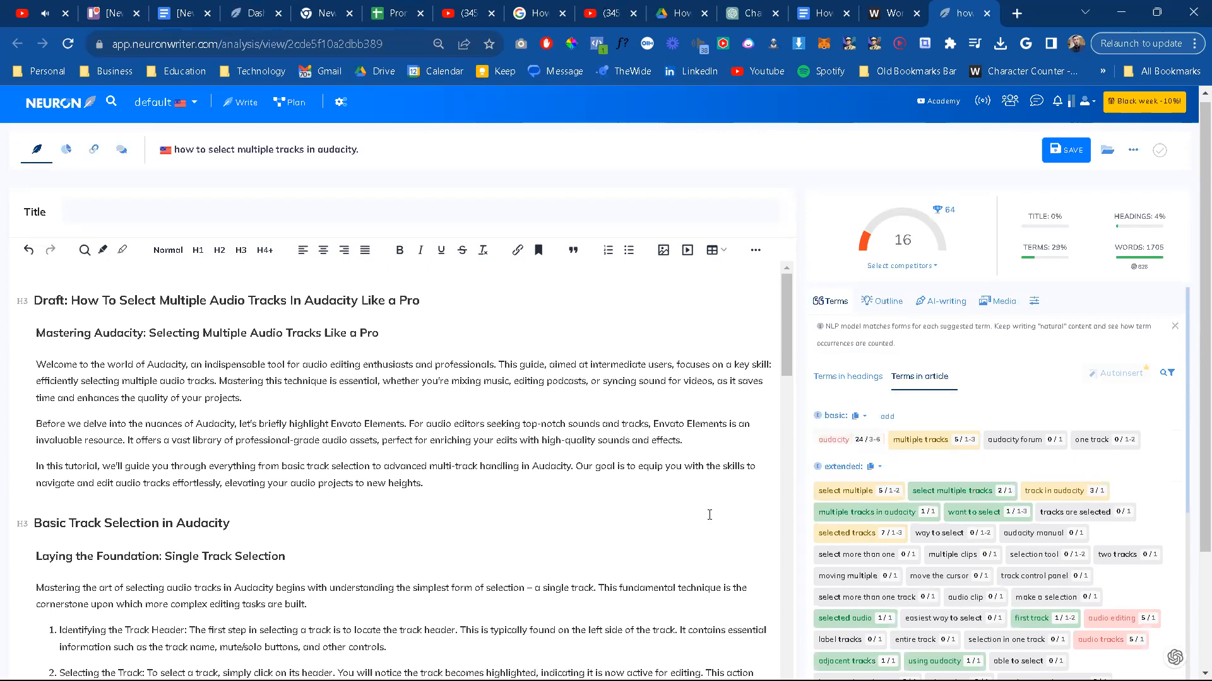
click(842, 443)
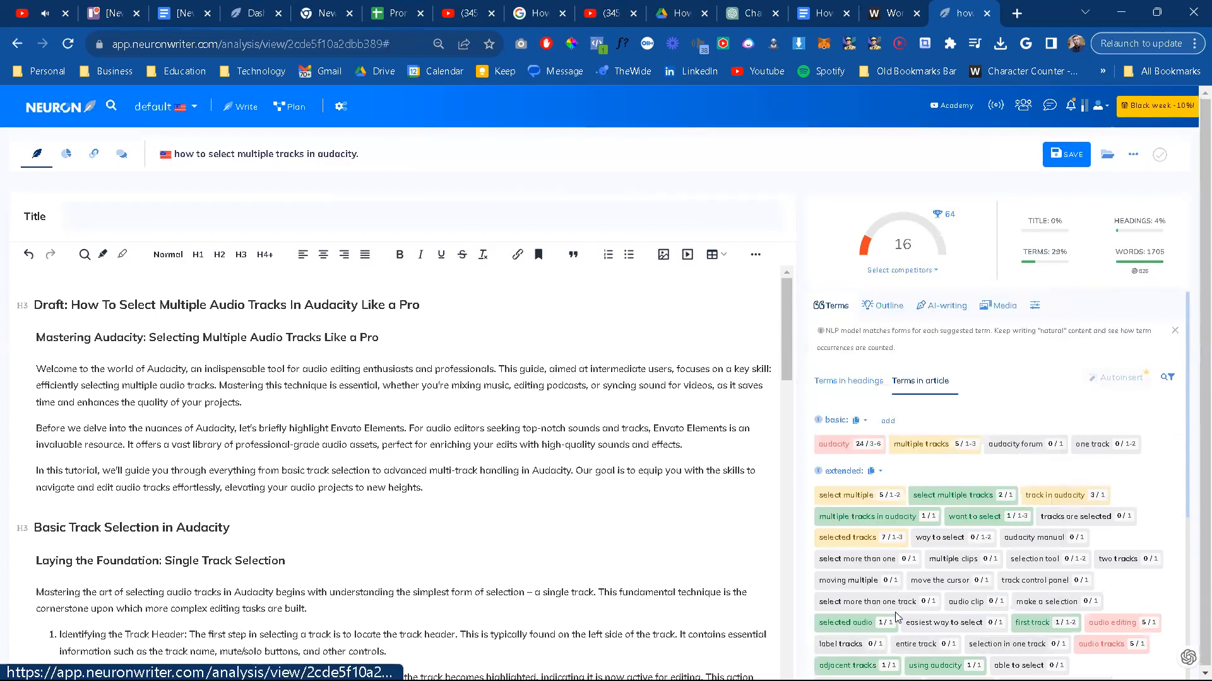
click(894, 616)
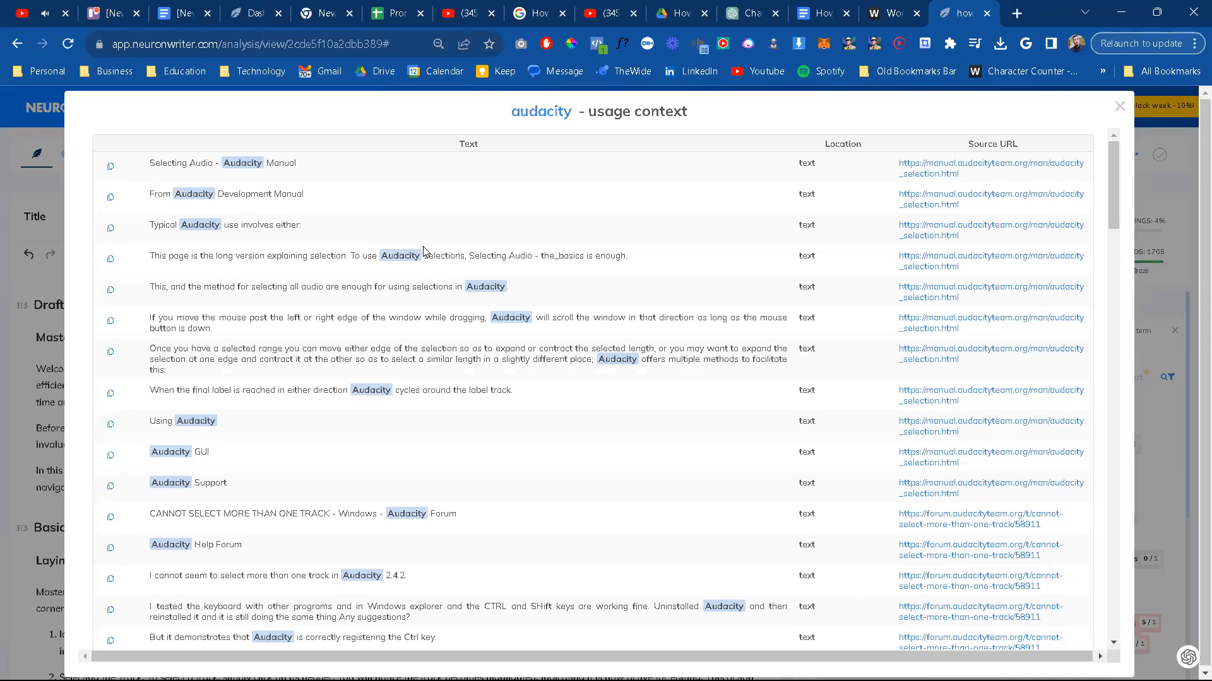
click(1121, 105)
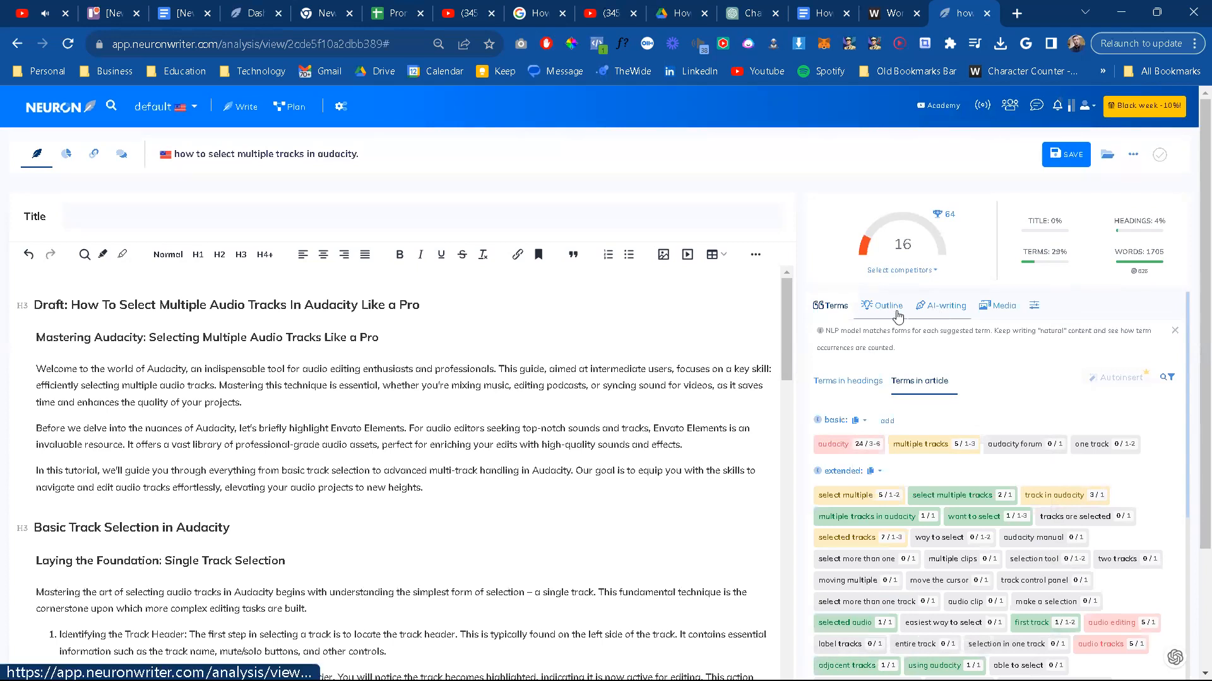
Step: Look over the AI-writing templates and examine the options and usage statistics for the term "audacity" at a larger page zoom
click(951, 311)
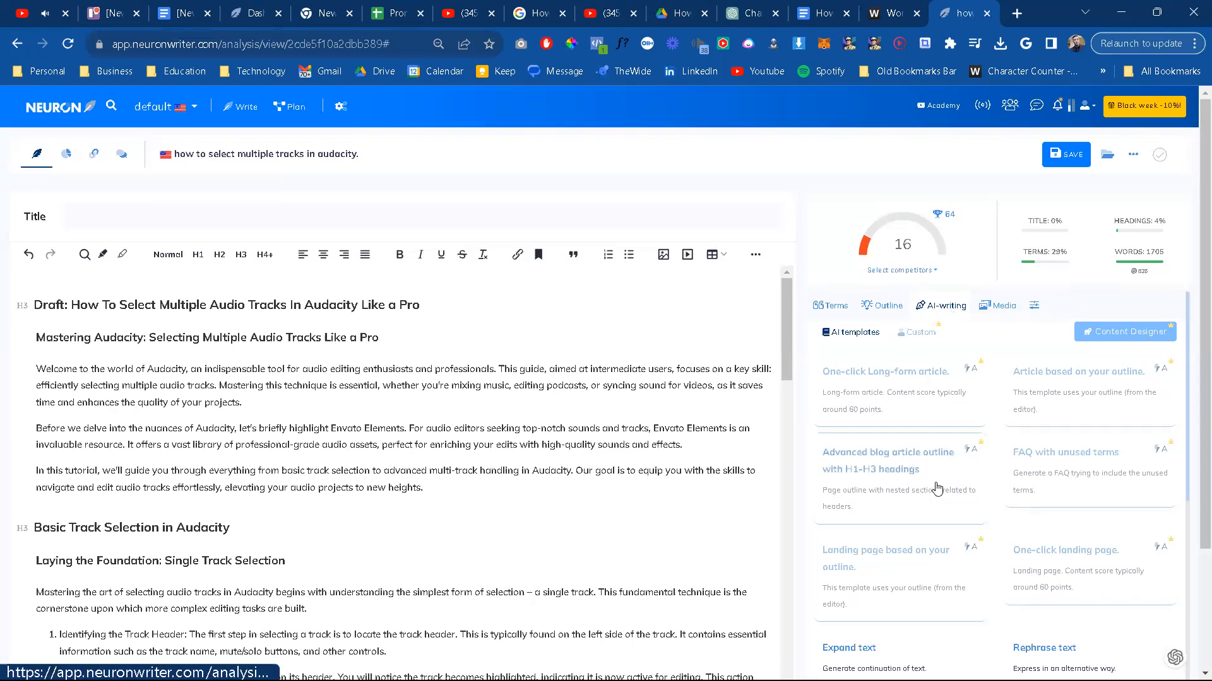
click(830, 312)
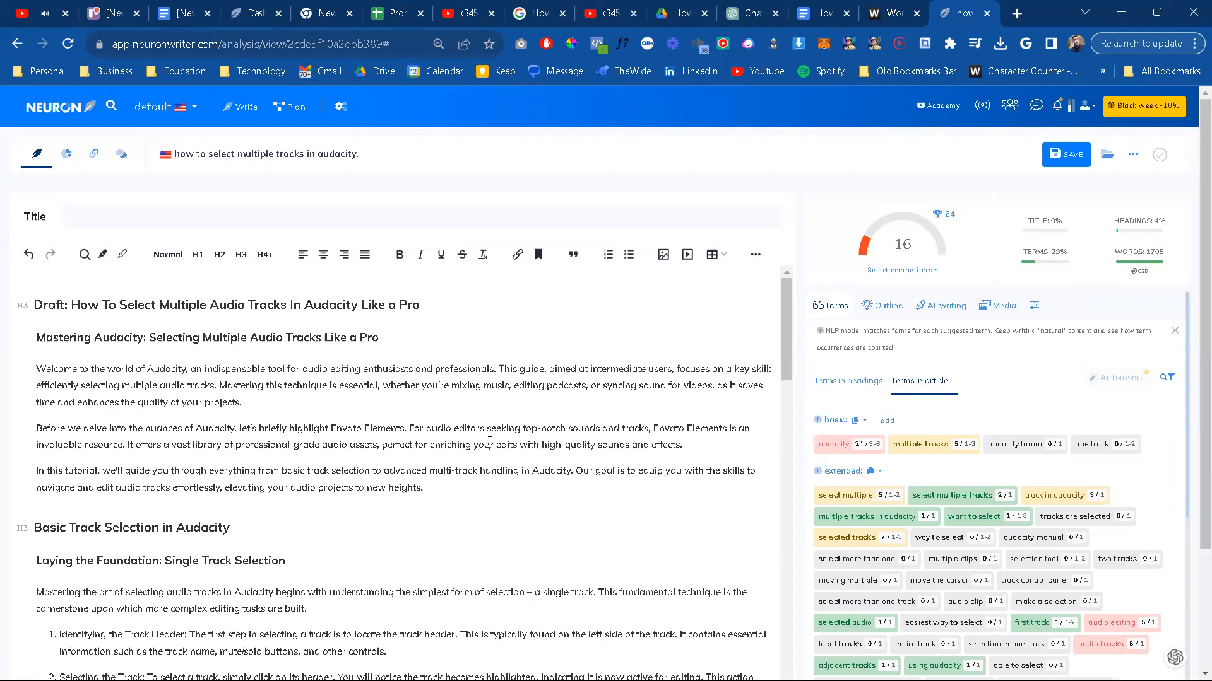
click(833, 445)
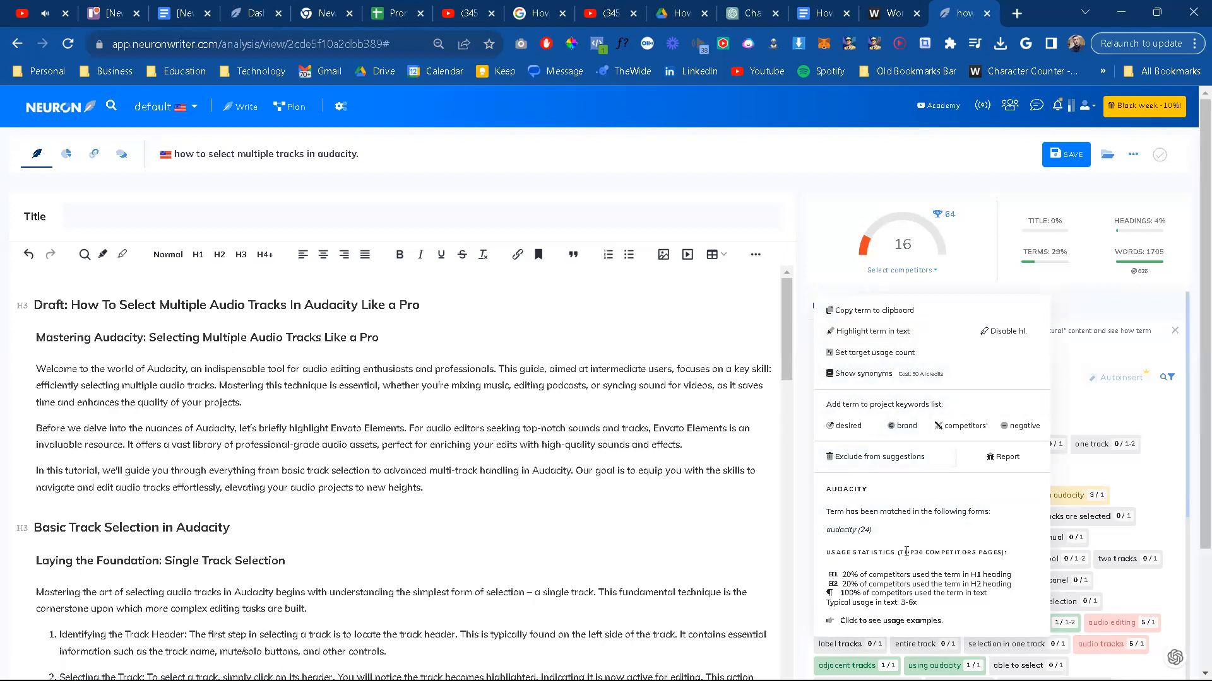
key(ctrl+plus)
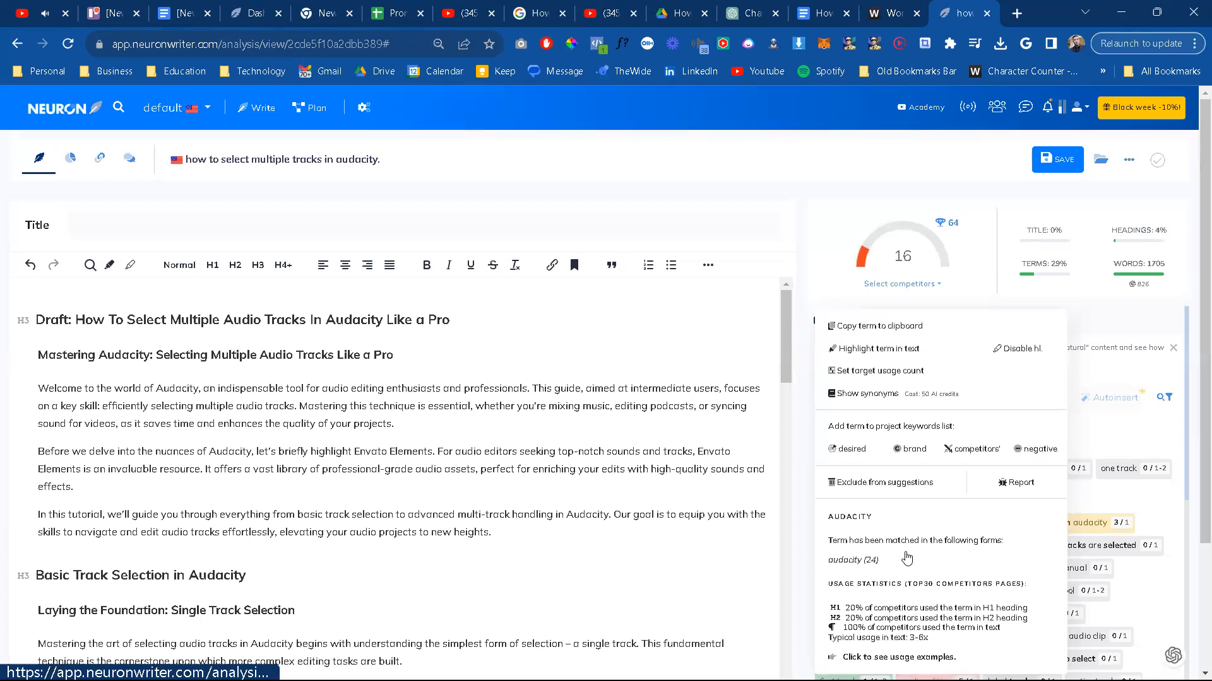
scroll(909, 562, down, 1)
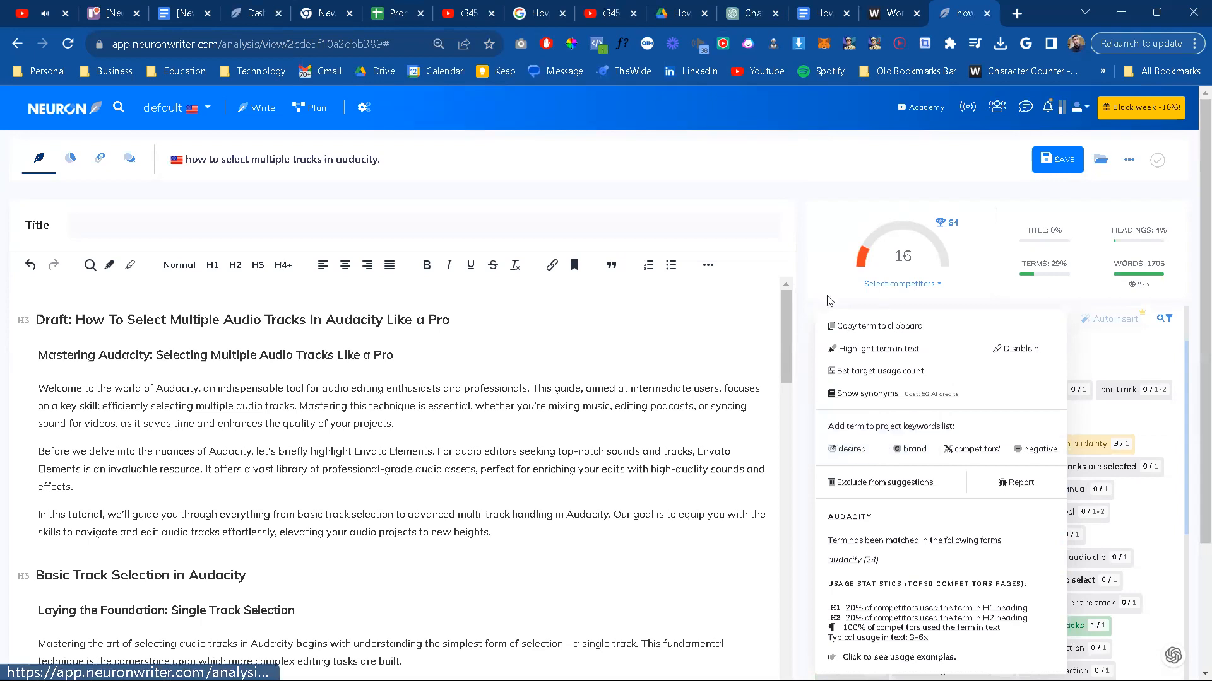
click(1021, 292)
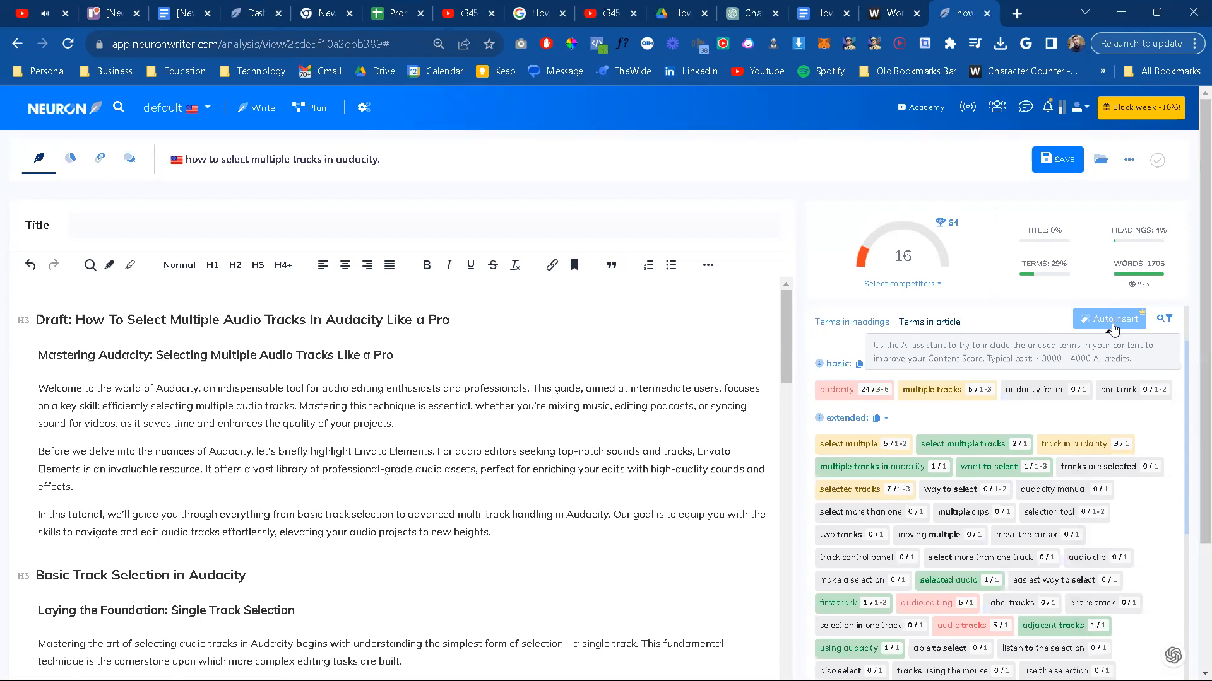
Step: Try to auto-insert the unused terms into the article with the AI assistant
click(1112, 325)
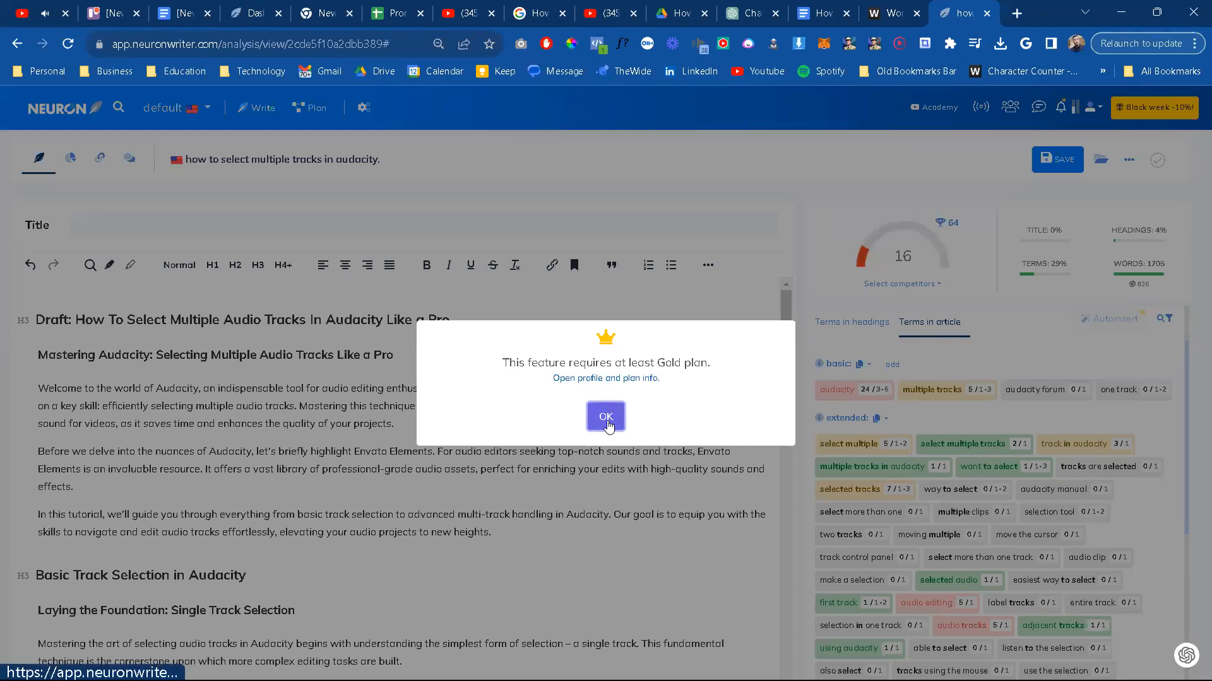
click(606, 416)
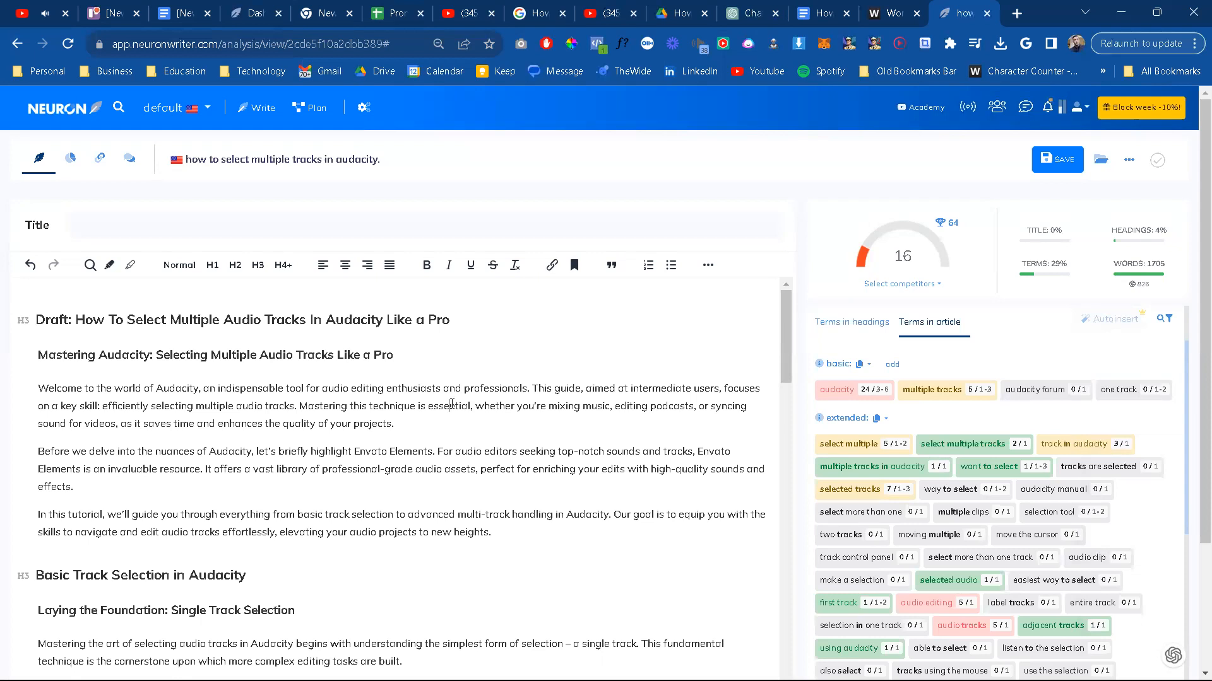
Step: Search the article in the editor for "audacity" and examine where the term is used throughout the text
key(ctrl+f)
text(audacity)
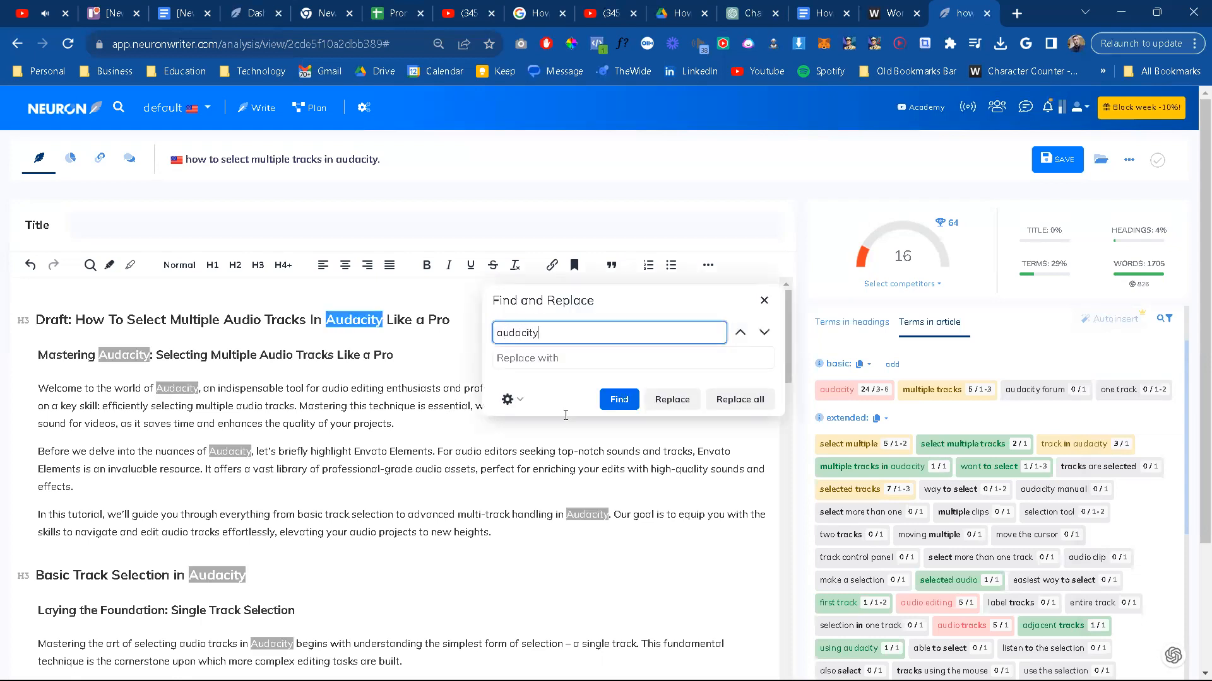
scroll(511, 525, down, 10)
scroll(511, 525, down, 2)
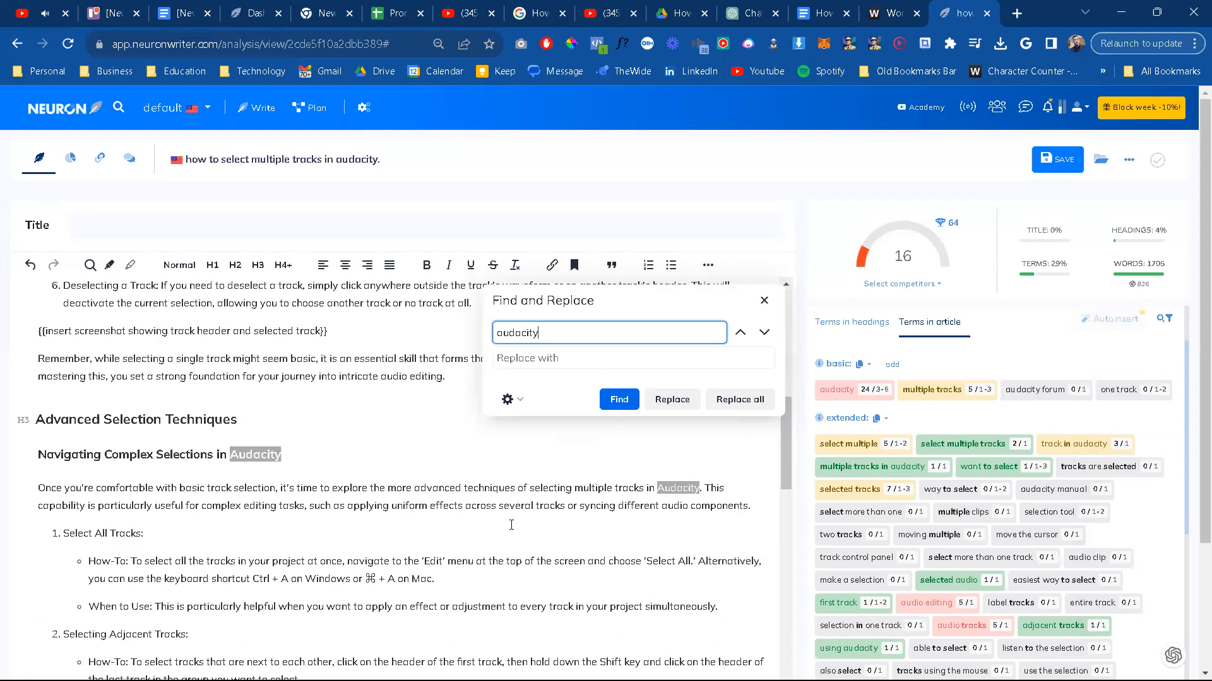
scroll(511, 525, down, 20)
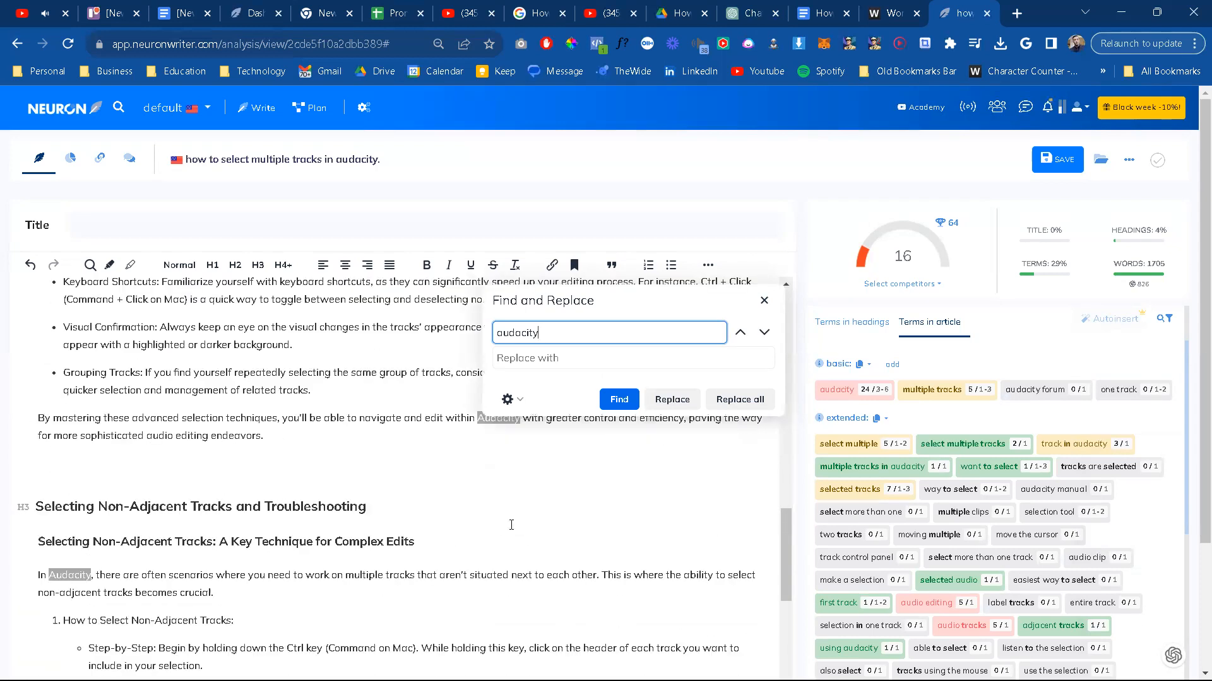
scroll(511, 525, down, 3)
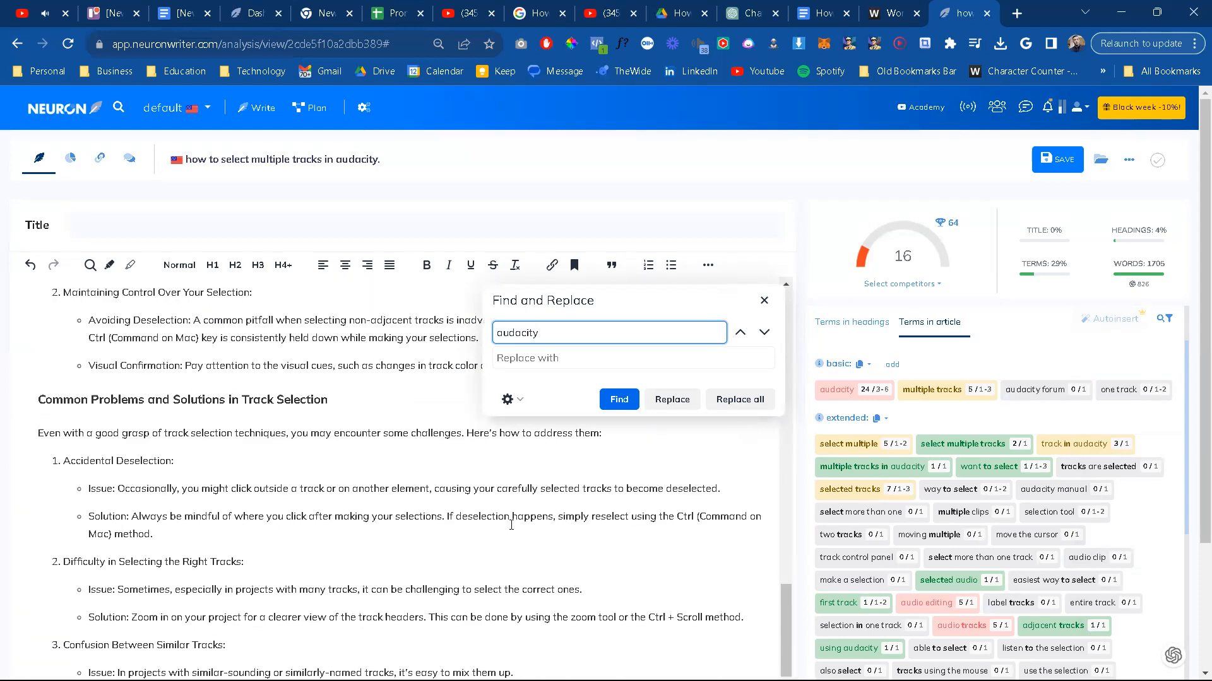
scroll(511, 525, down, 5)
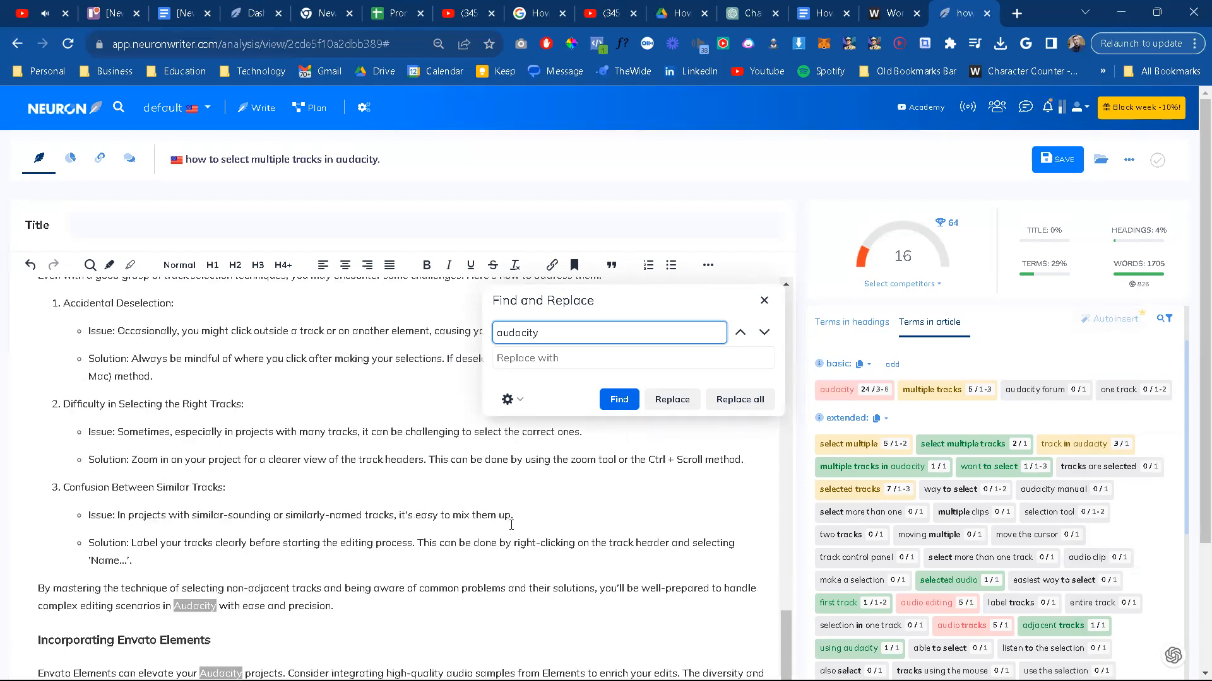
scroll(511, 525, down, 8)
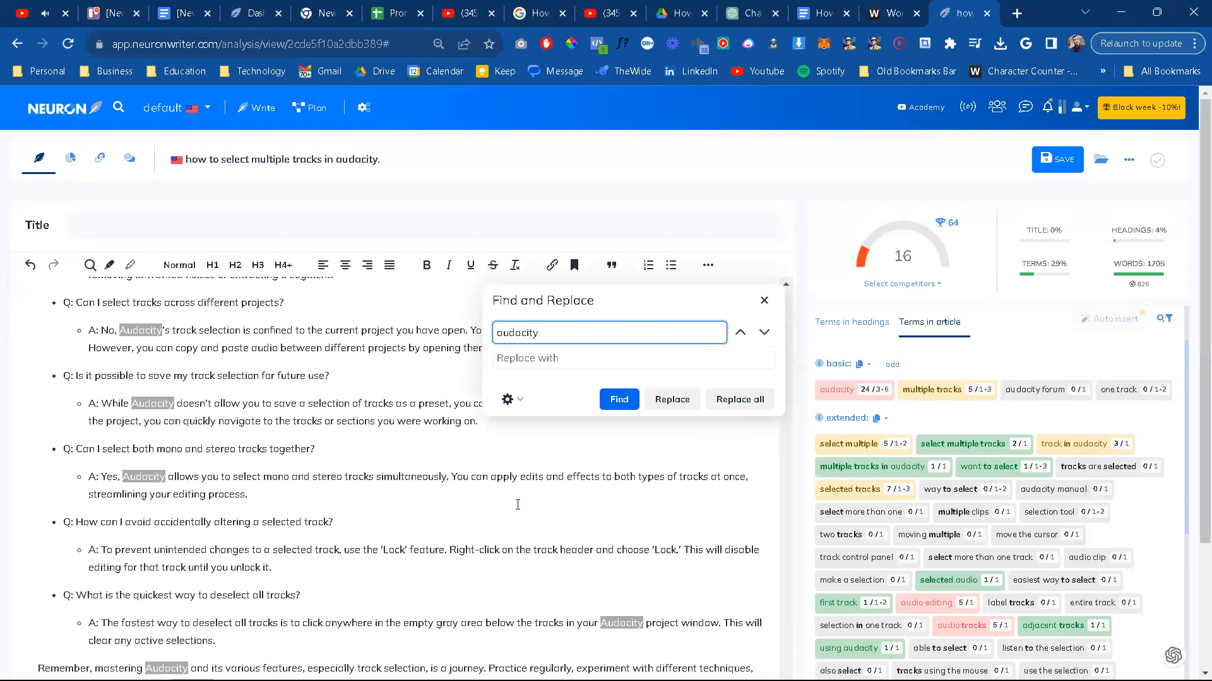
click(765, 300)
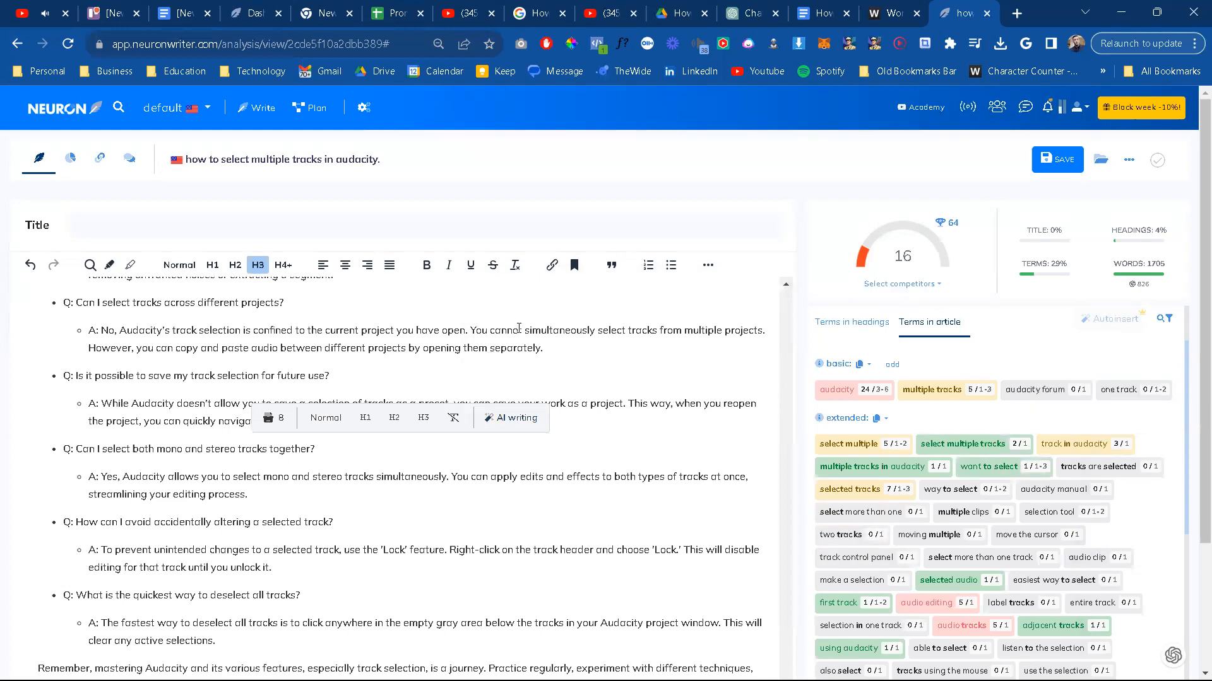
Step: Switch to the Google Docs article and look back over it from the FAQ section up to the introduction
click(822, 17)
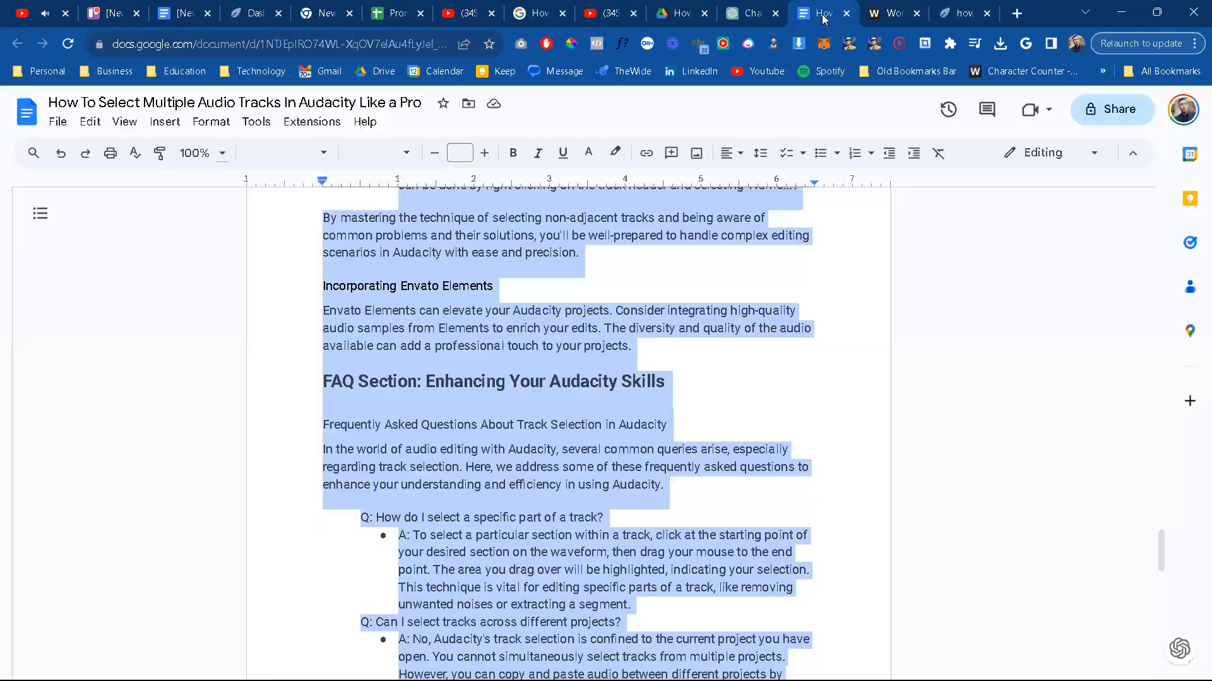
click(593, 397)
scroll(593, 397, up, 15)
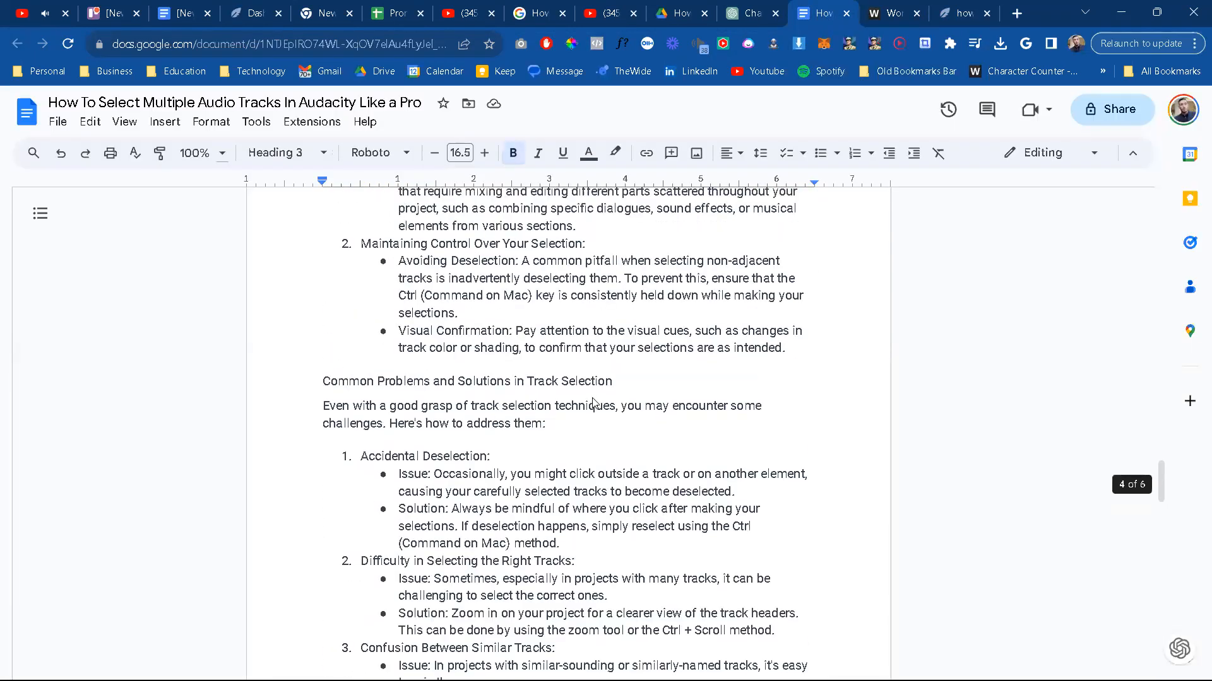
scroll(594, 402, up, 15)
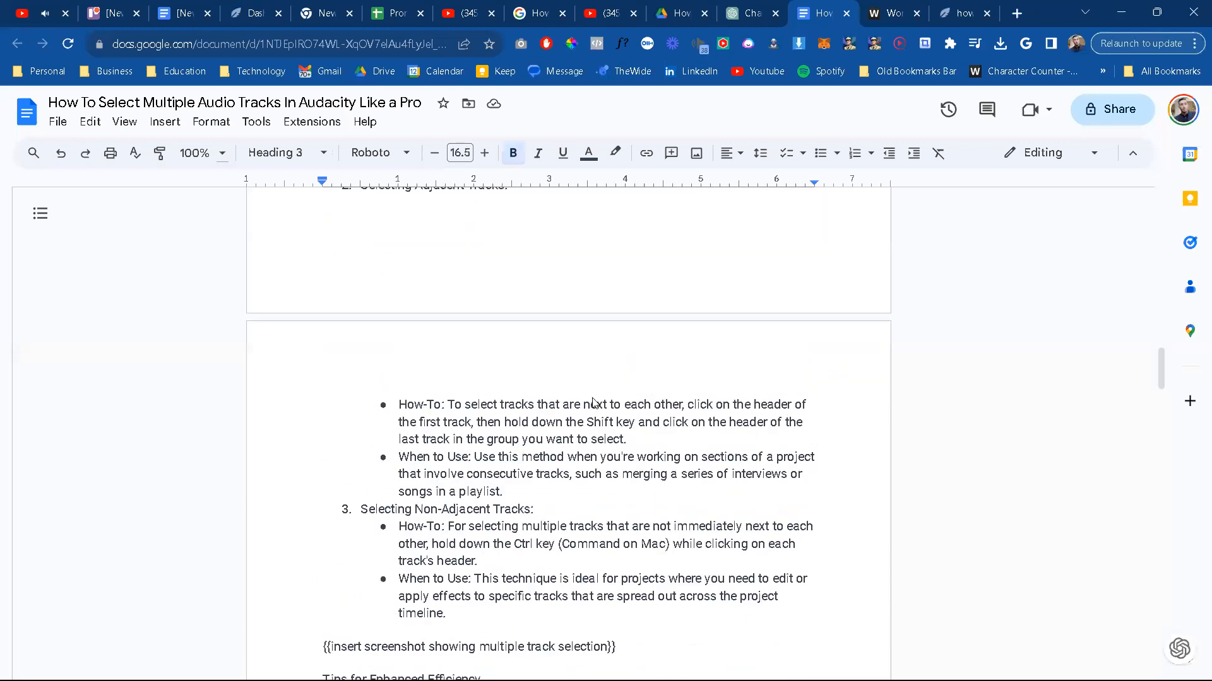
scroll(593, 402, up, 15)
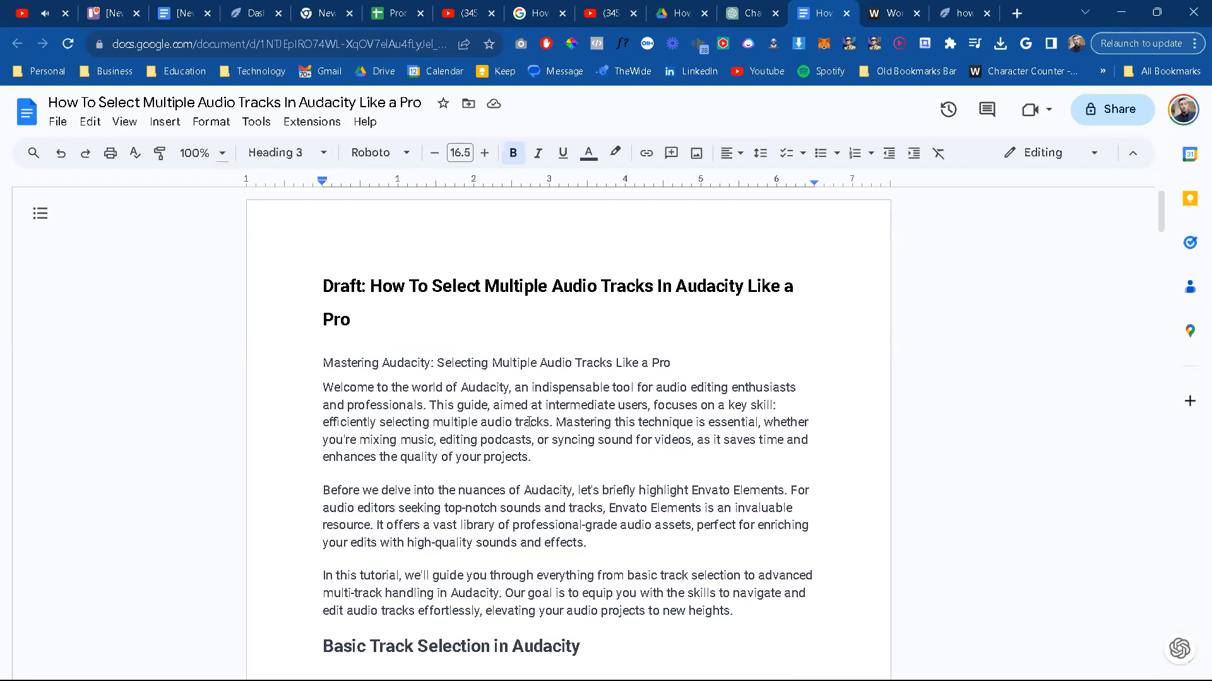
scroll(528, 422, down, 2)
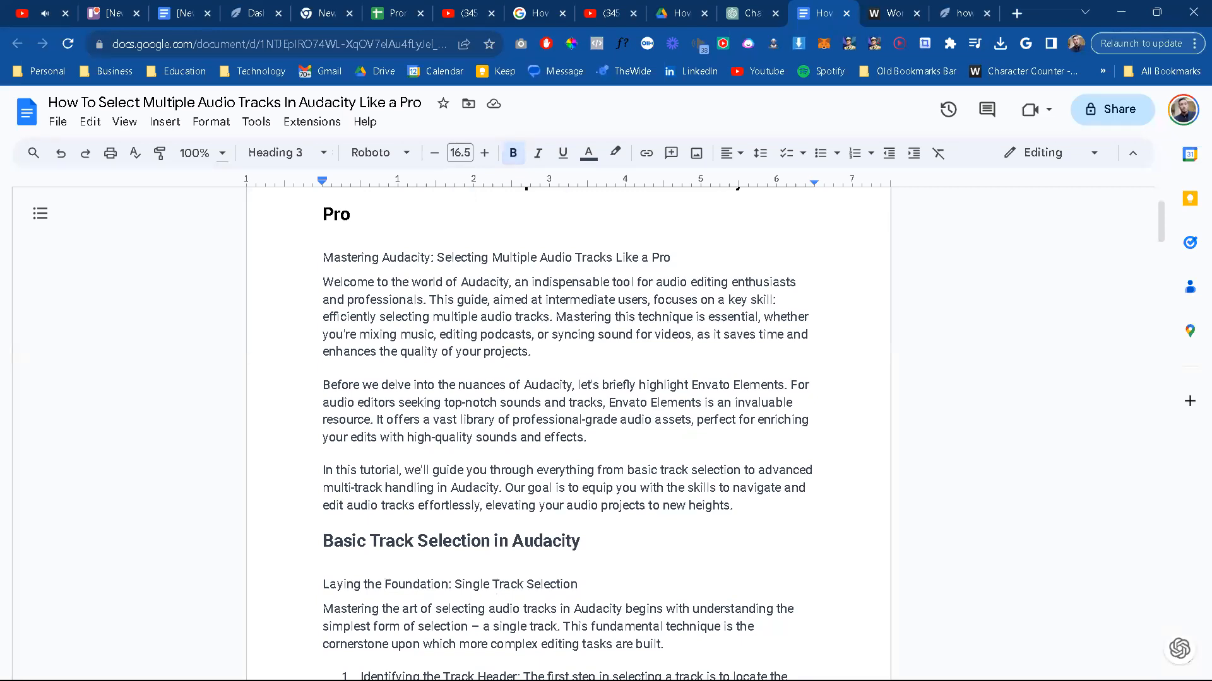
Step: Launch the Audacity application, skip the offered update and dismiss the welcome window
key(super)
key(super)
key(alt+Tab)
key(super)
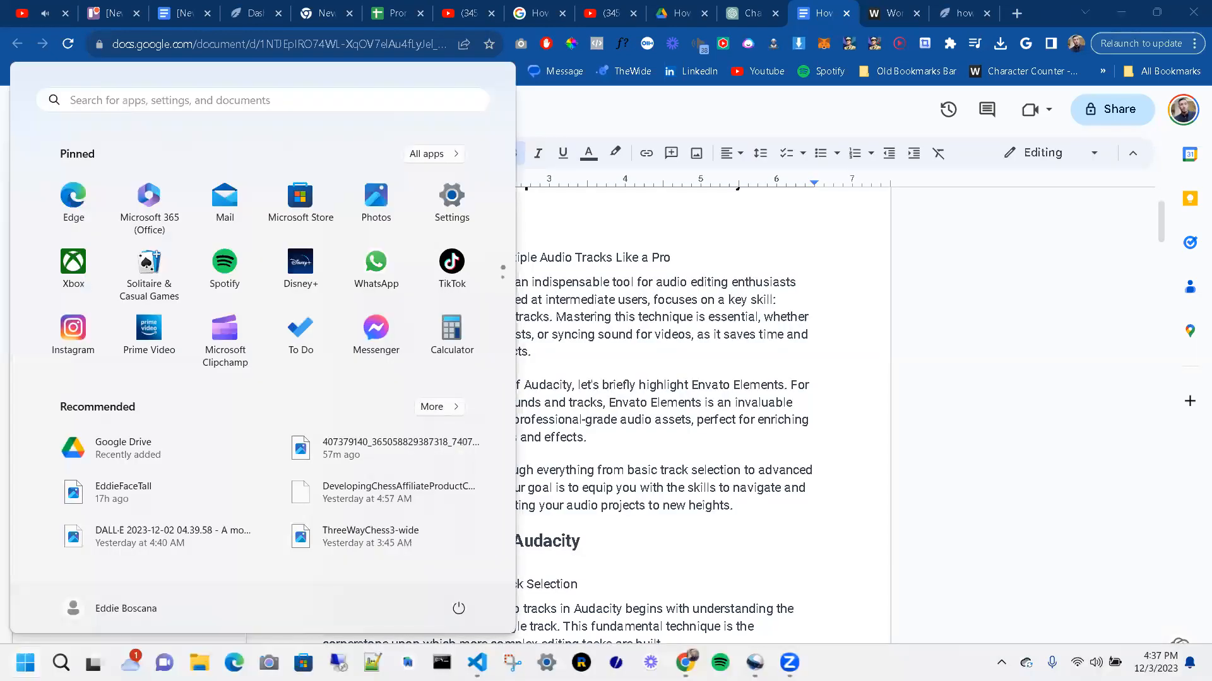
text(audacity)
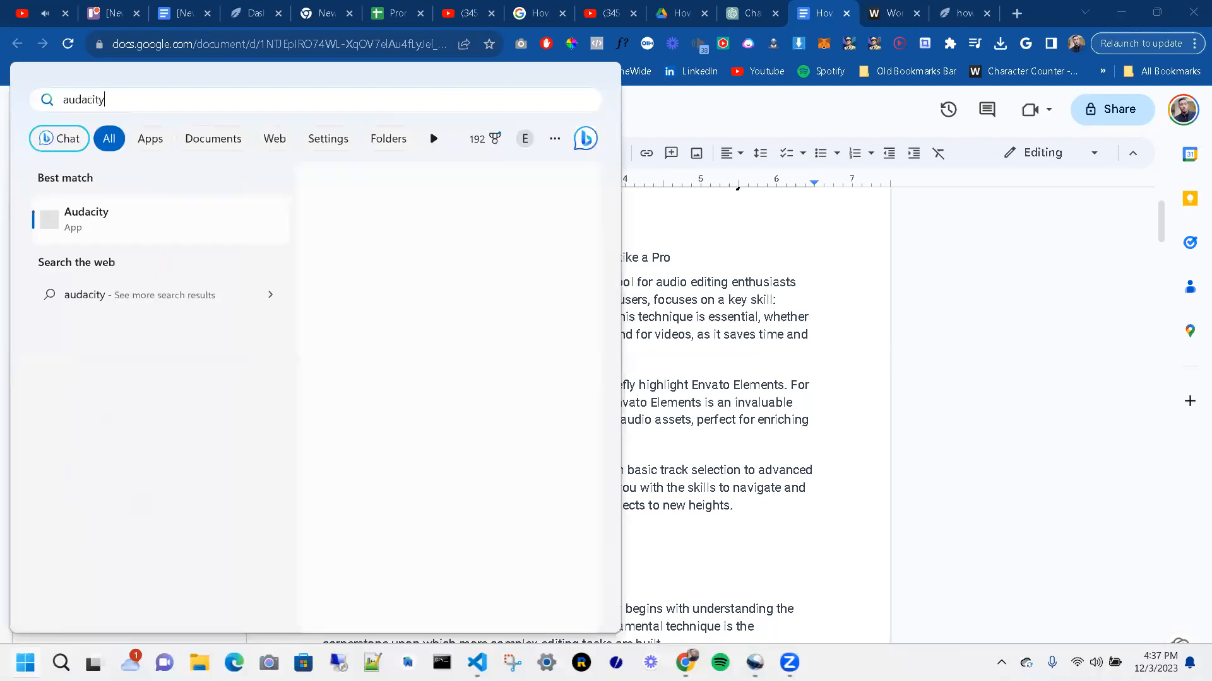
key(Return)
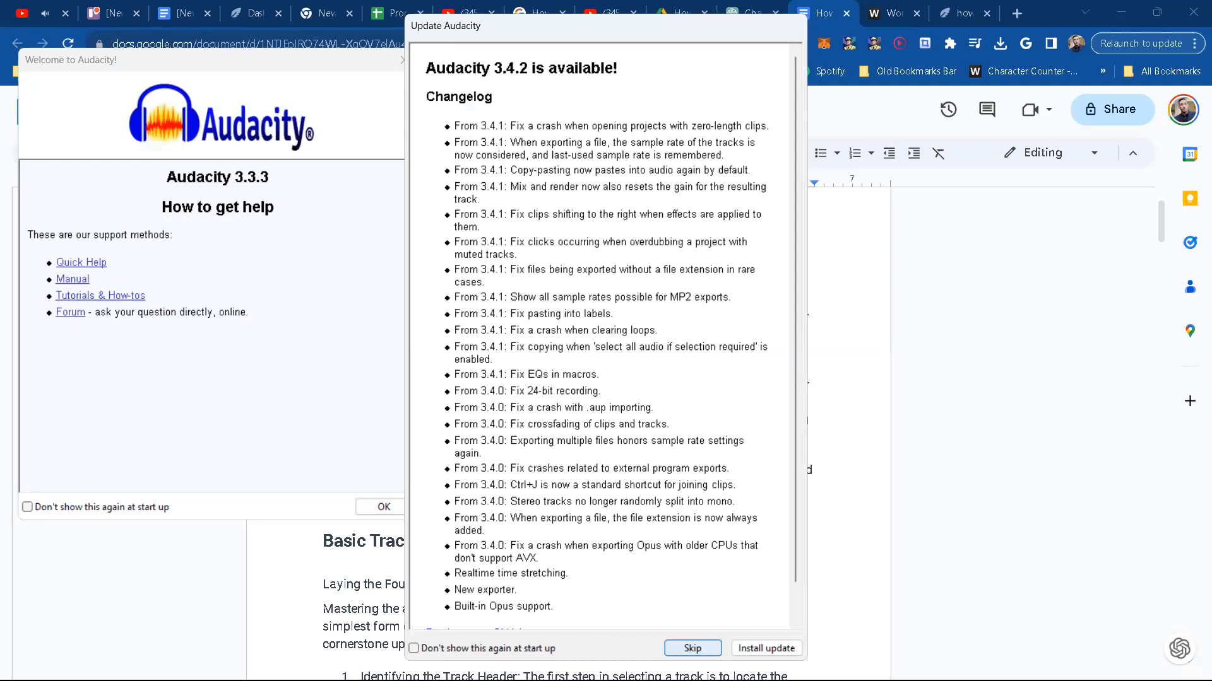
click(692, 649)
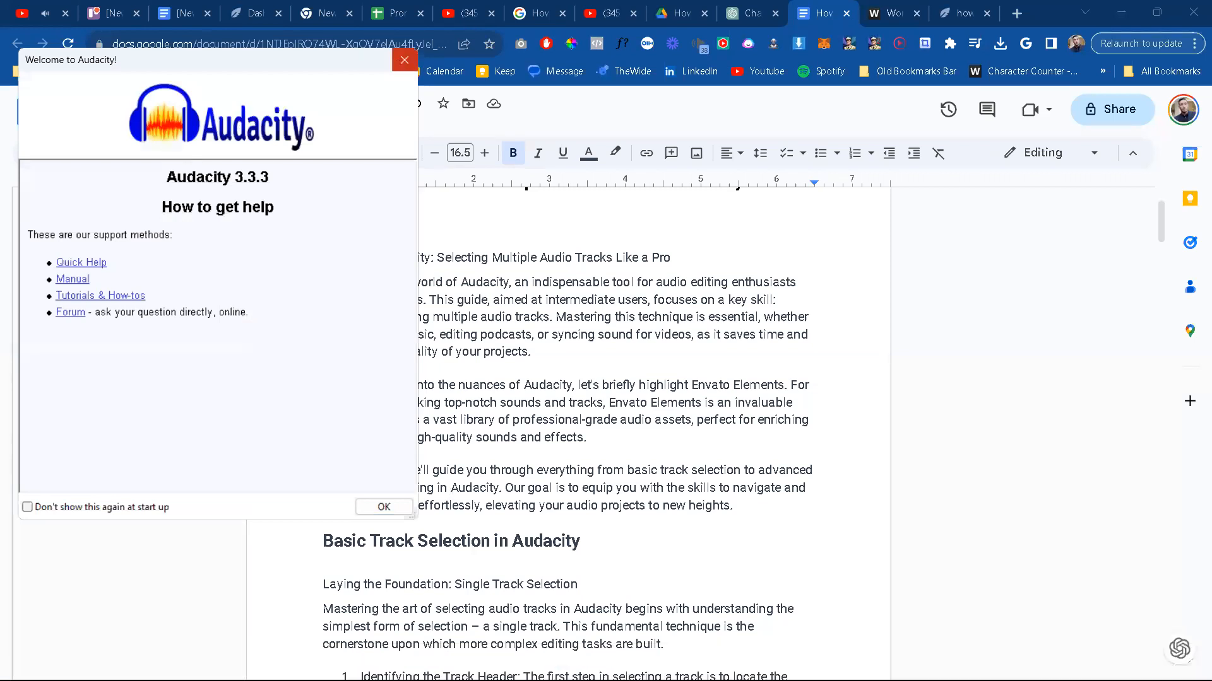
click(404, 60)
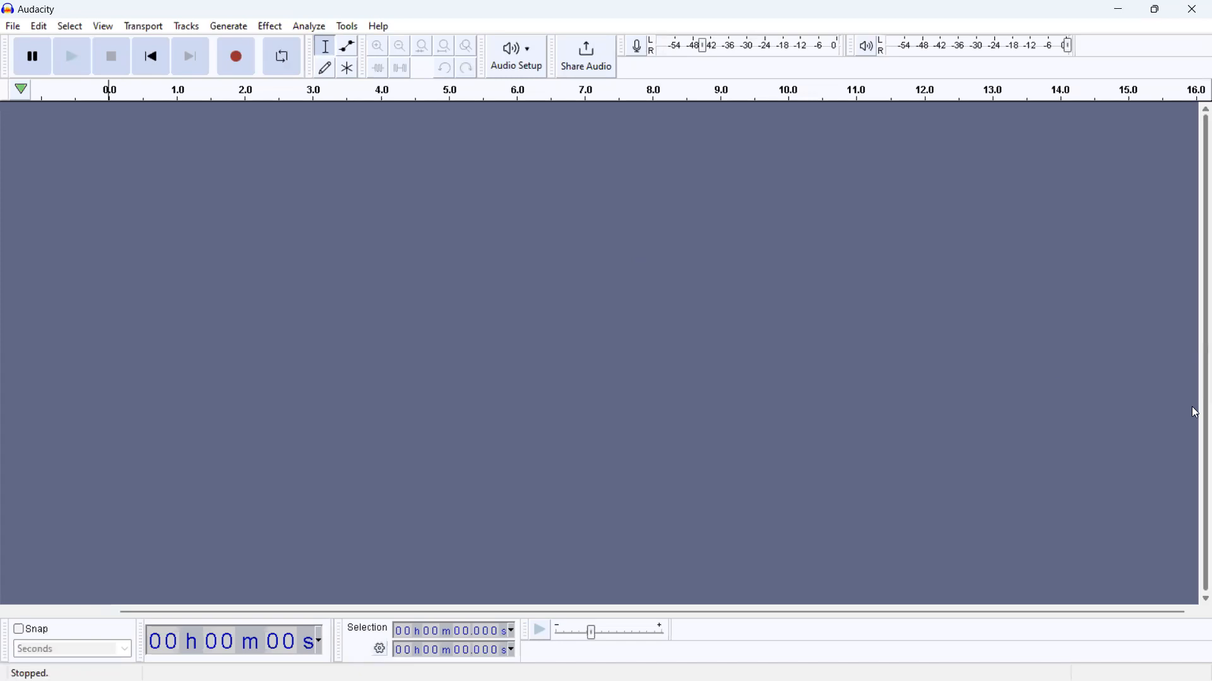
Step: Capture a screenshot of the whole empty Audacity window and minimize the application
key(super+shift+s)
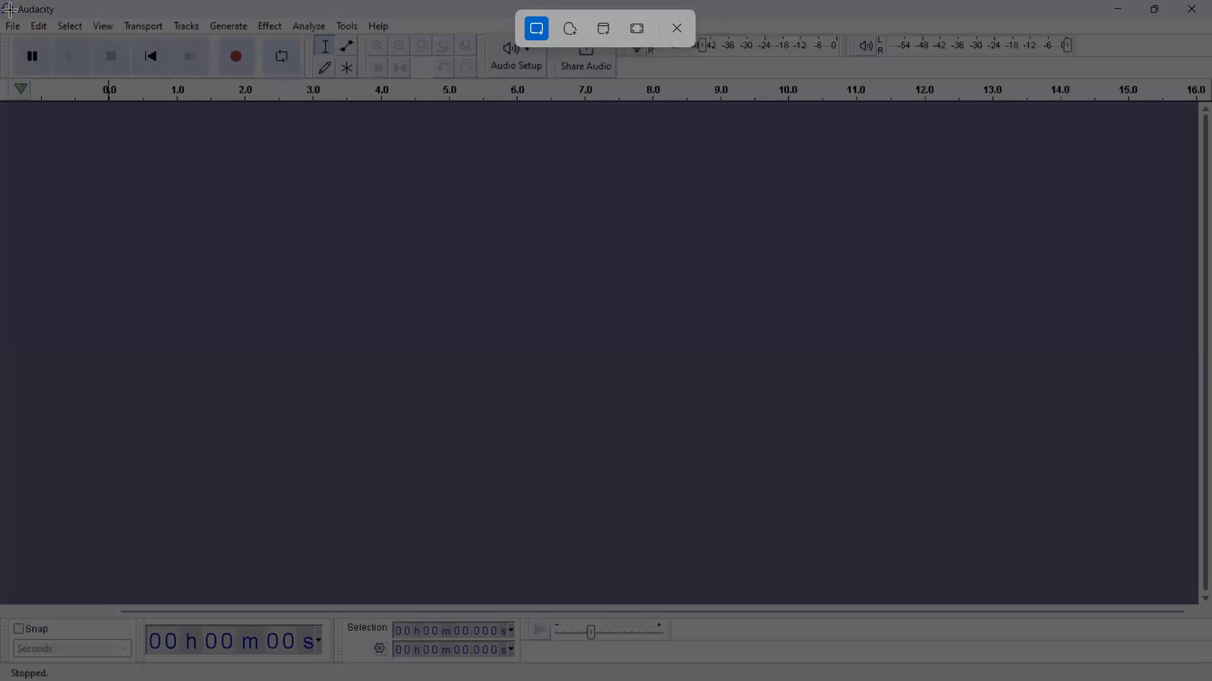
drag(9, 8, 1202, 662)
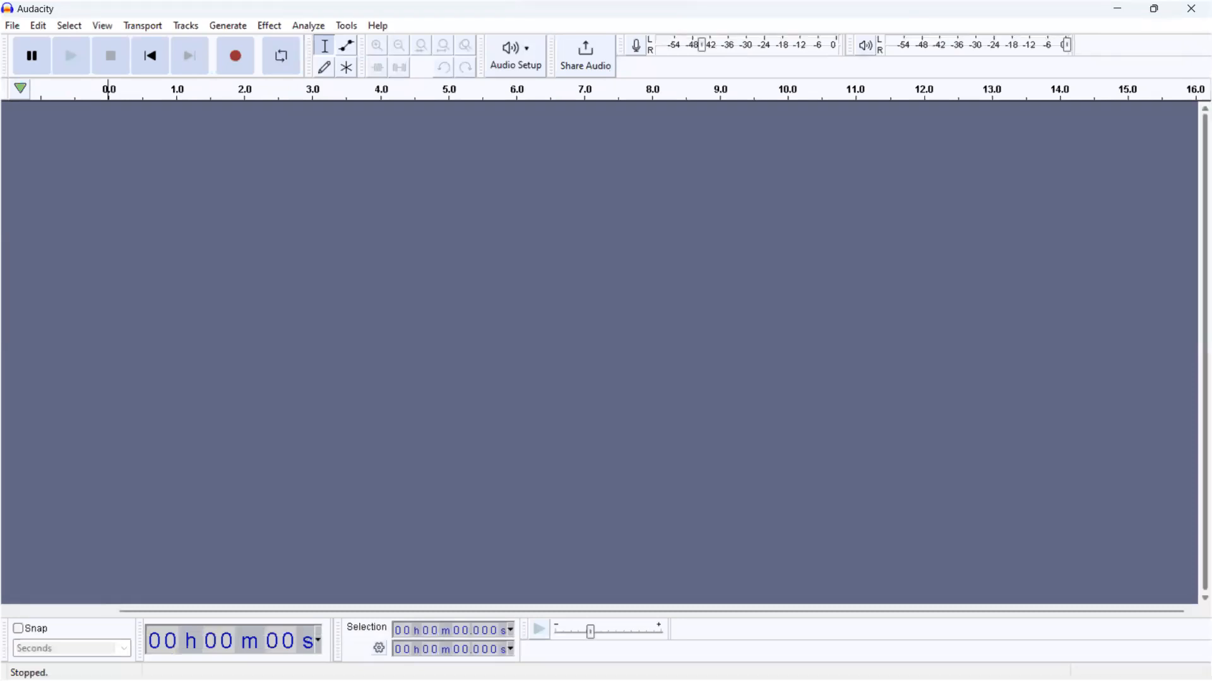
click(1121, 14)
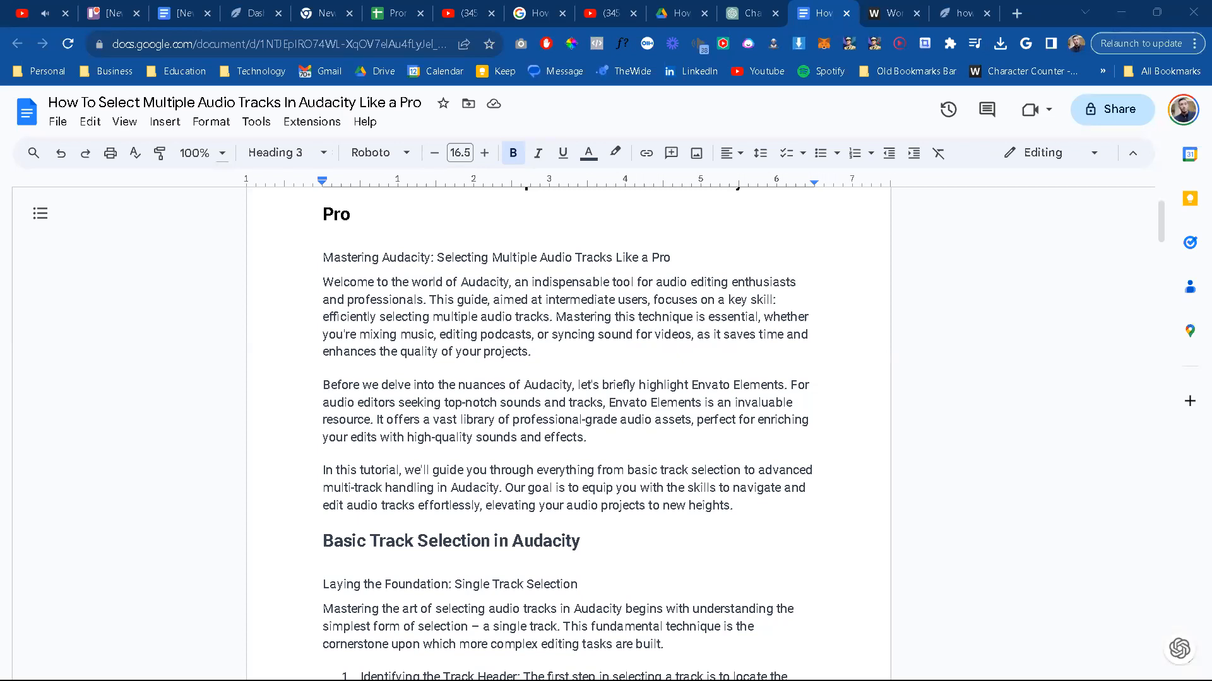
Step: Switch to Pixlr Editor in the browser and reopen the temporary 850 x 446 px project containing the website screenshot
mouse_move(961, 20)
mouse_down()
mouse_move(948, 27)
mouse_move(960, 11)
mouse_up()
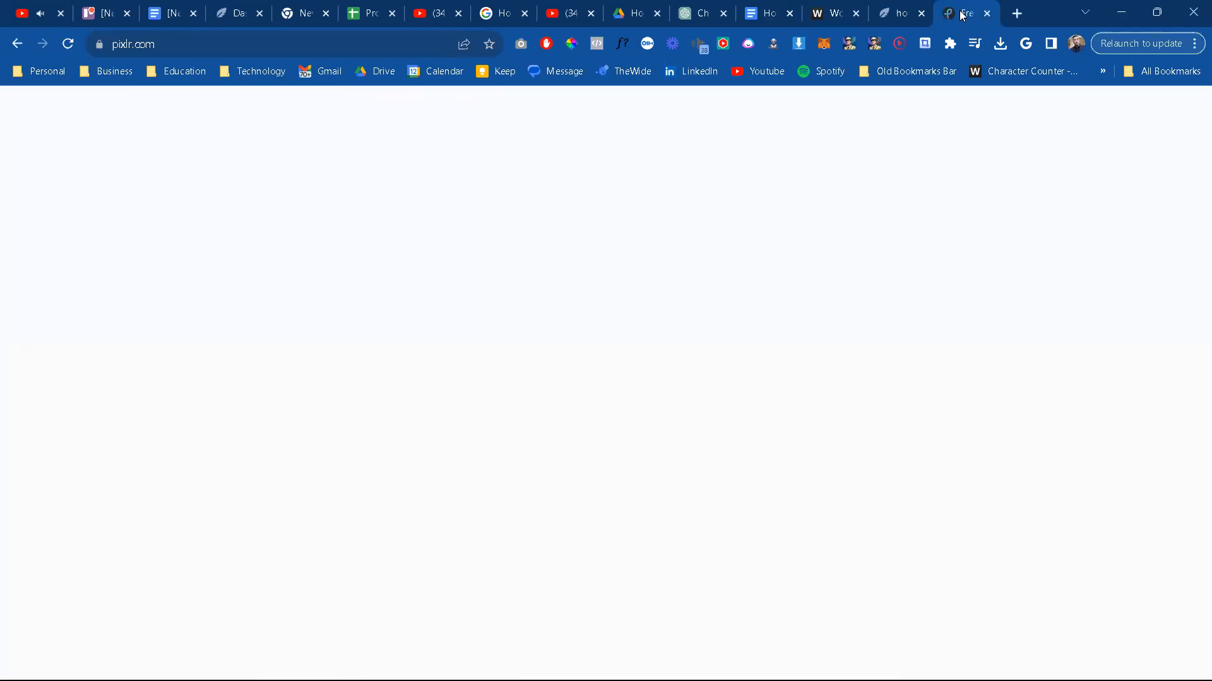
scroll(198, 562, down, 2)
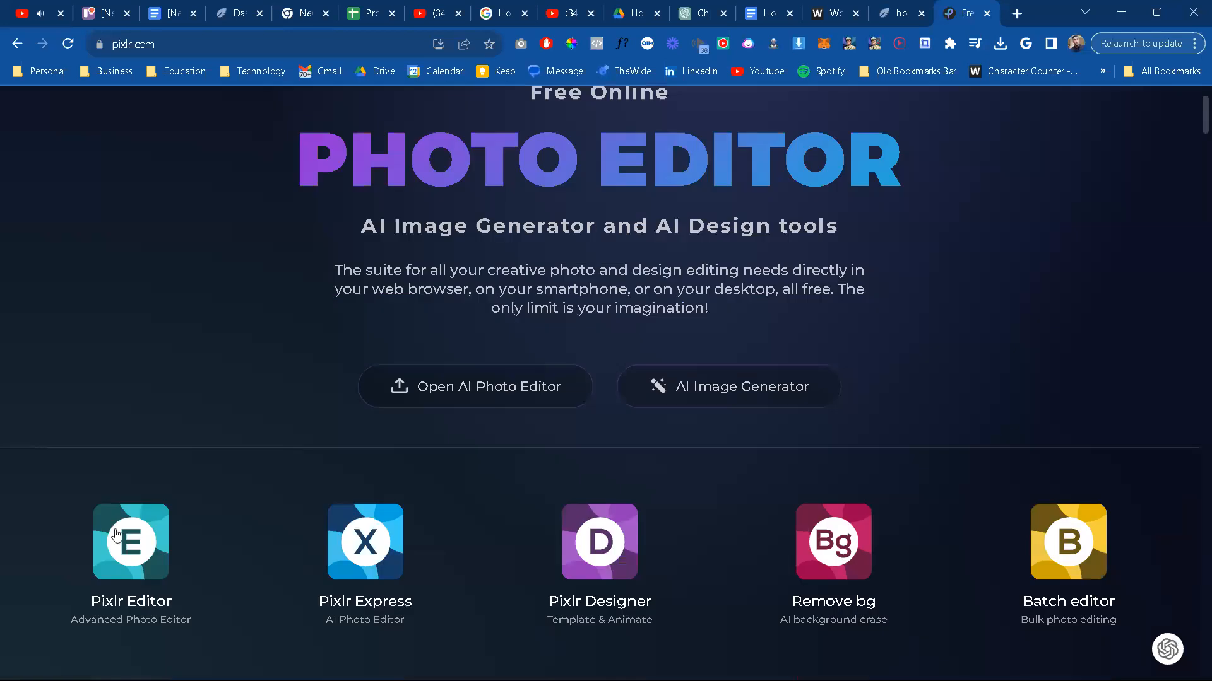
click(118, 524)
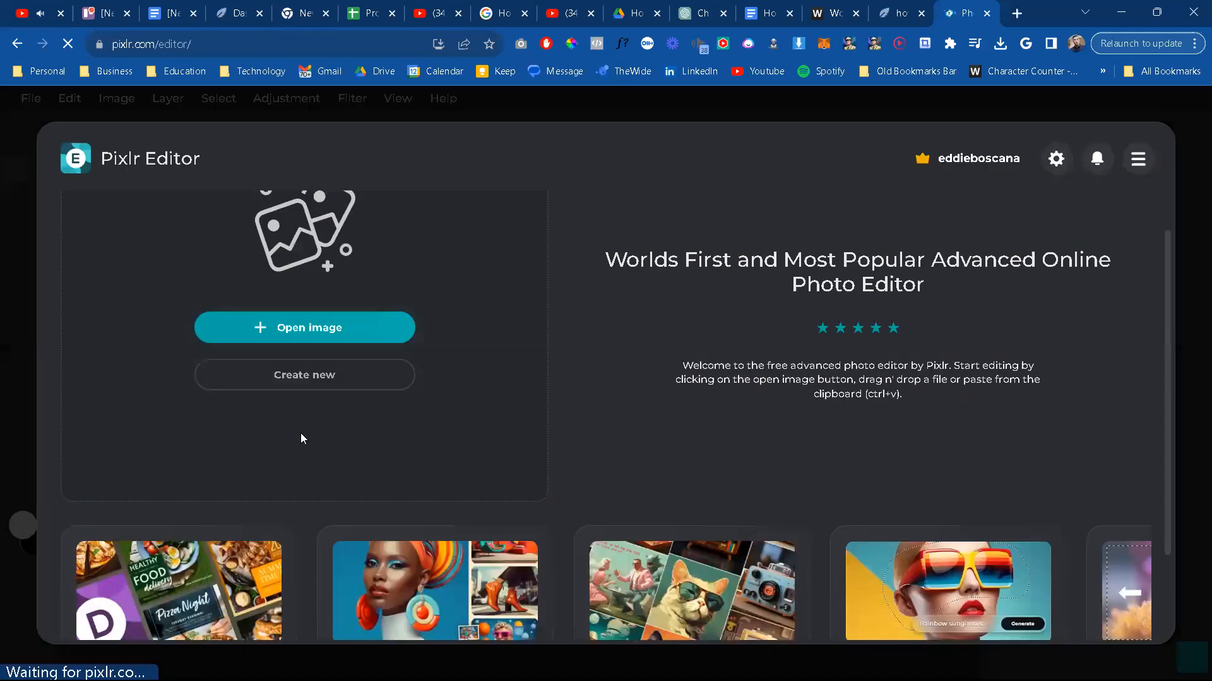
scroll(532, 441, up, 1)
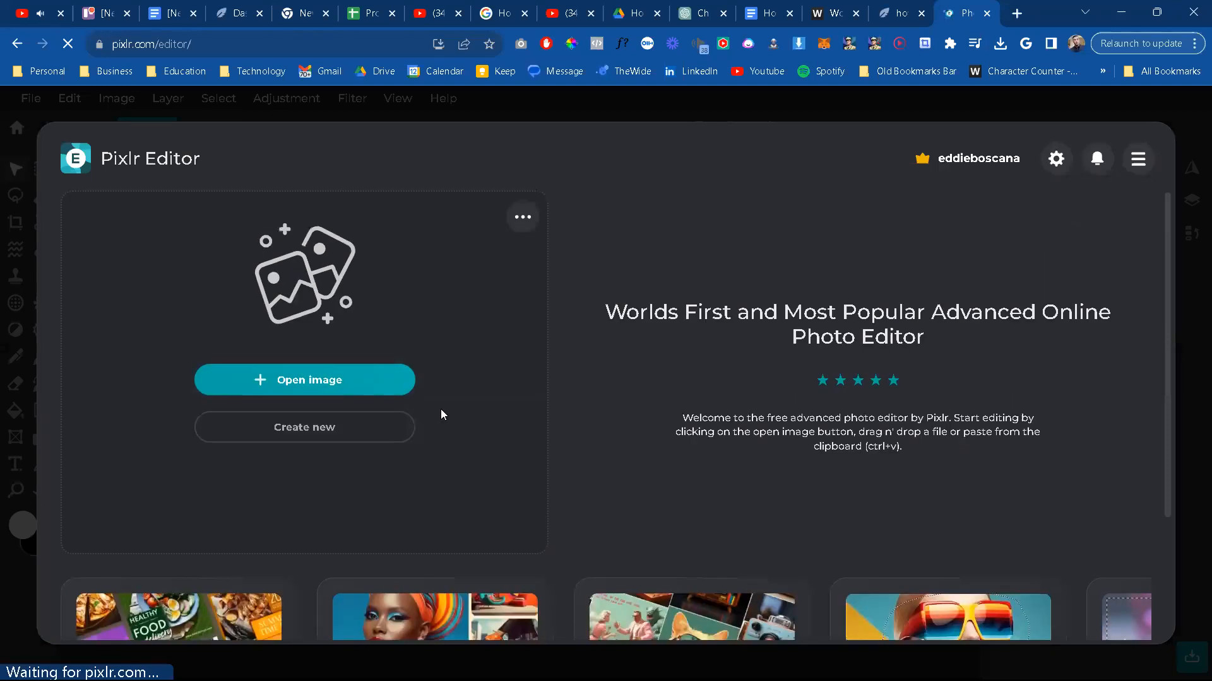
scroll(441, 478, down, 5)
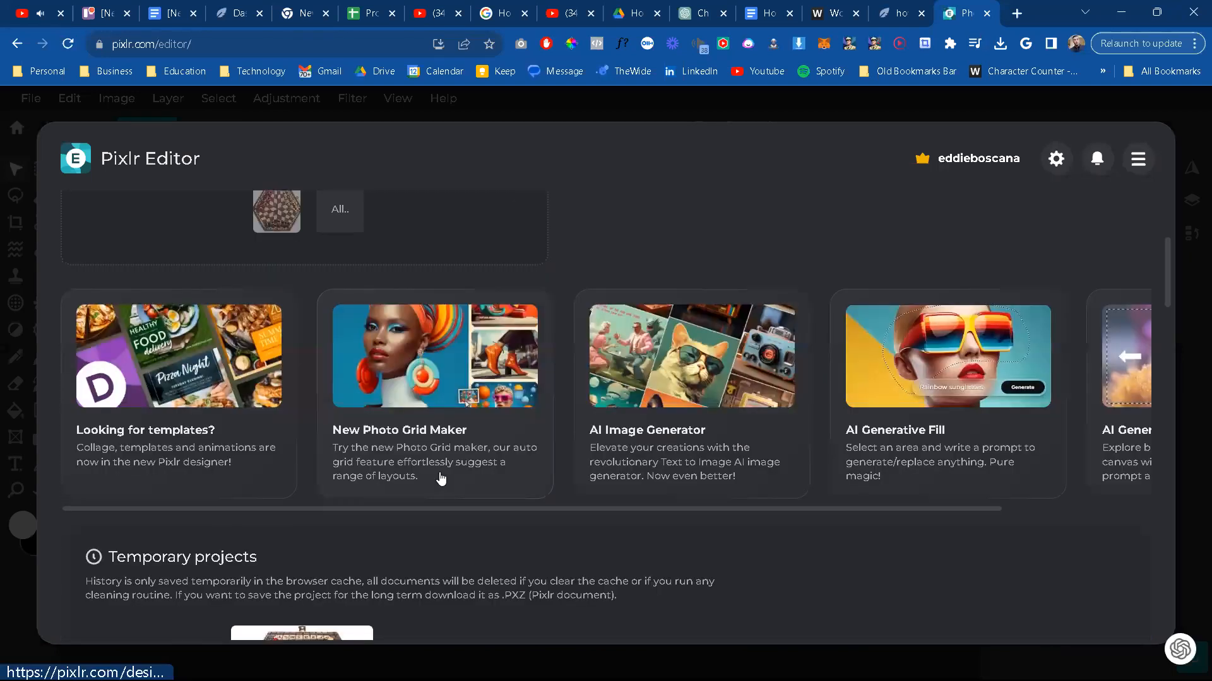
scroll(441, 478, down, 5)
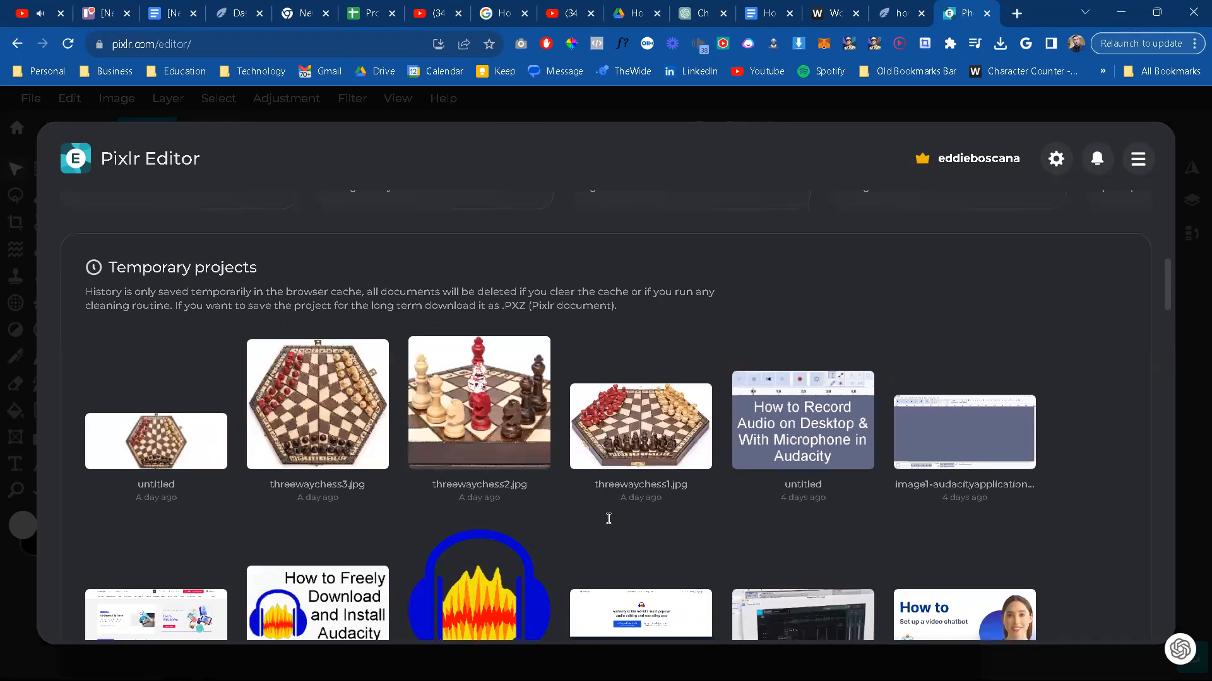
scroll(190, 480, down, 3)
click(190, 480)
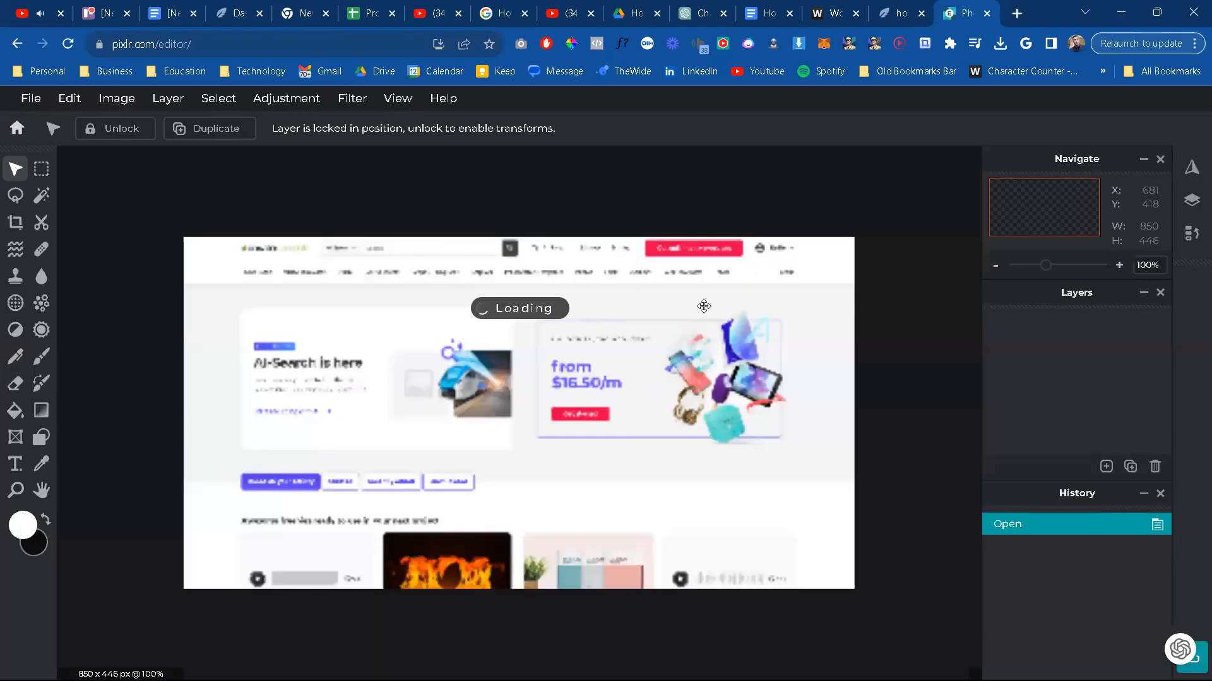
Step: Paste the Audacity screenshot as a new layer and scale it to 850 x 478 px, covering the canvas at X 0, Y 2
key(ctrl+v)
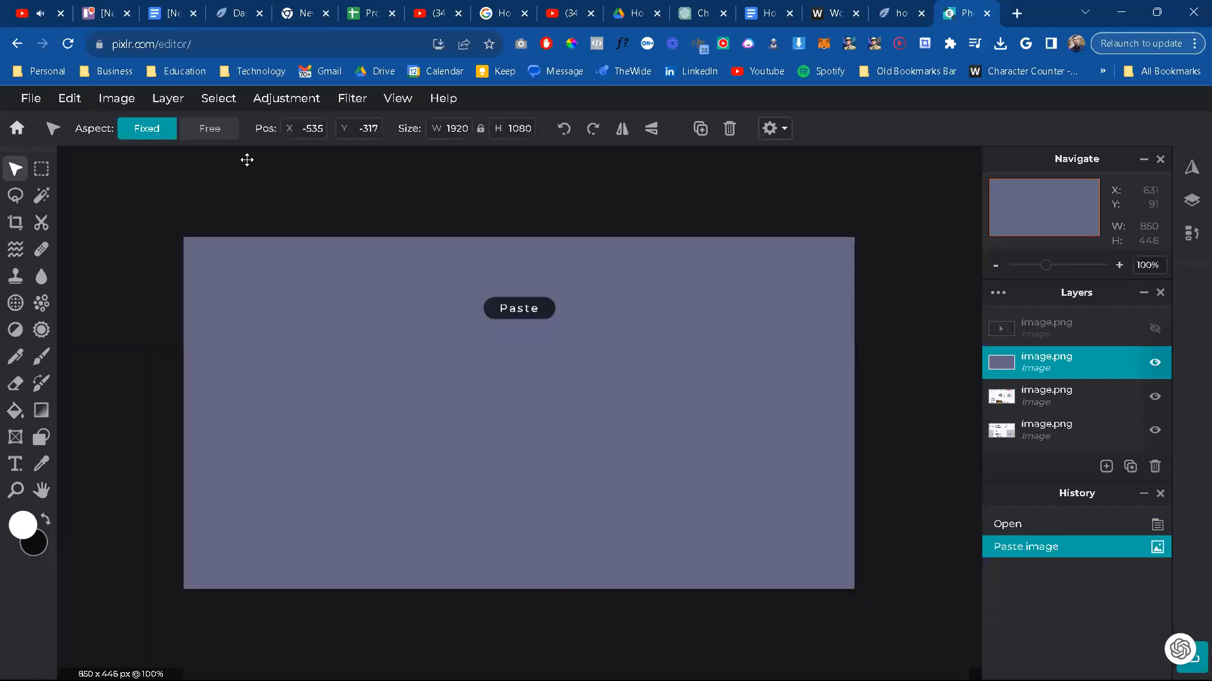
scroll(184, 219, down, 3)
drag(118, 185, 481, 418)
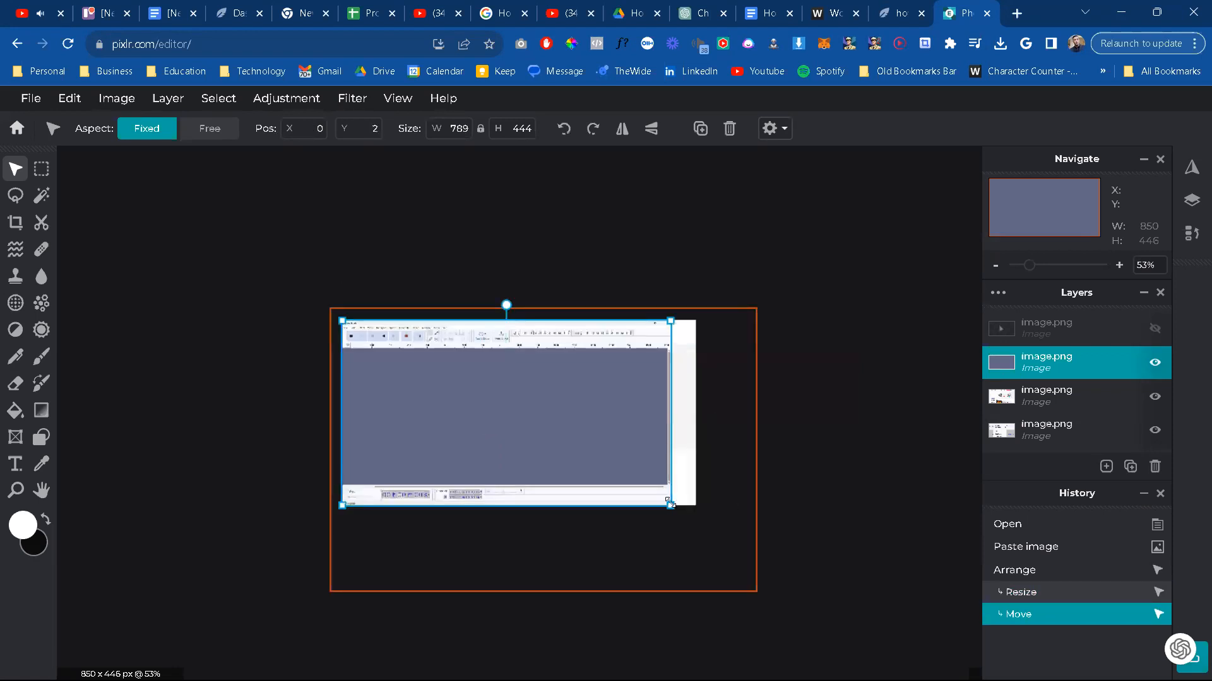
drag(684, 513, 694, 519)
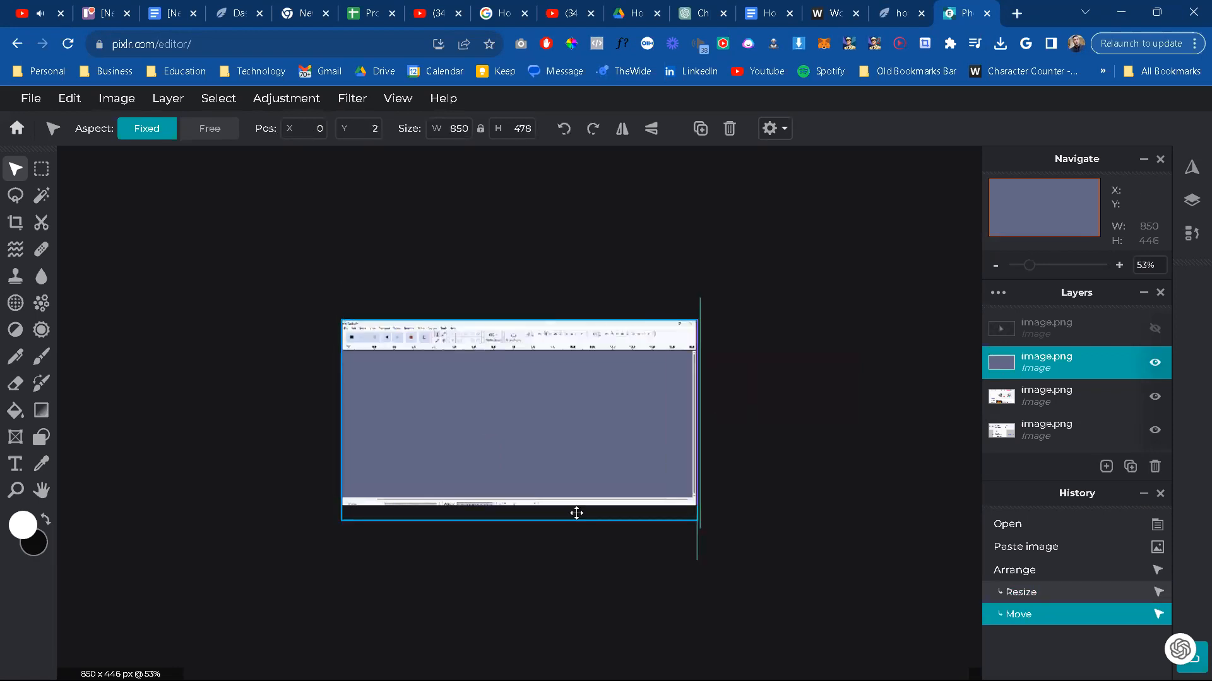
scroll(573, 511, up, 5)
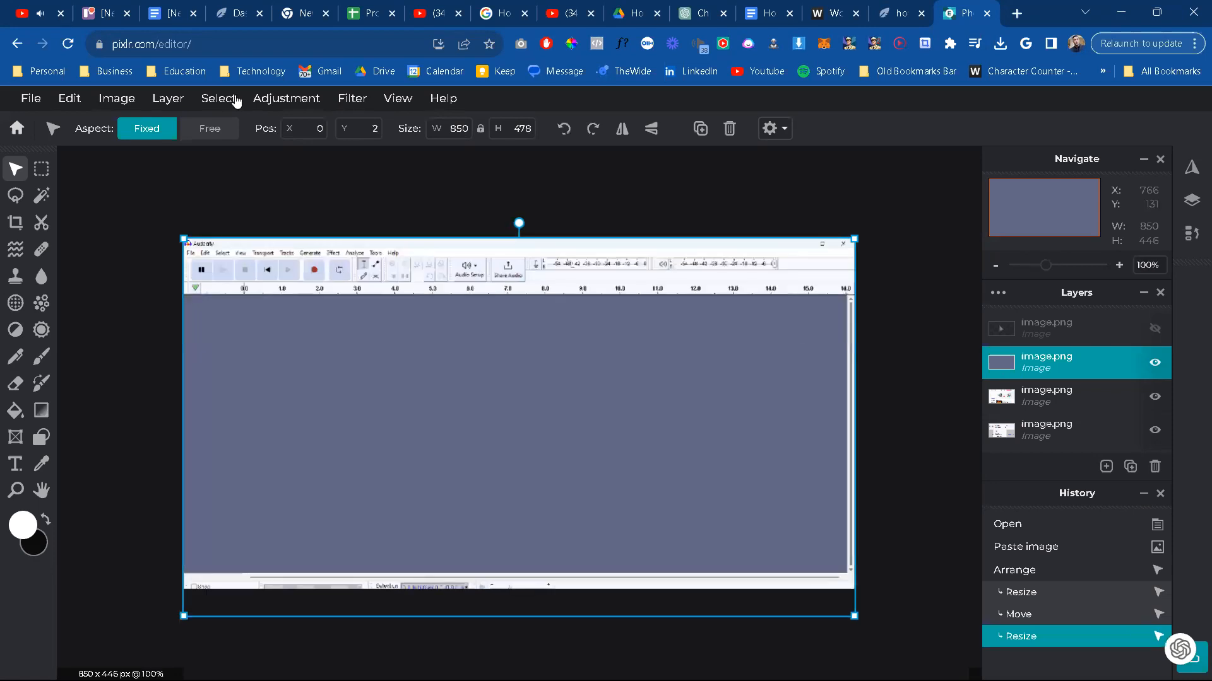
Step: Start exporting the image as a 100% quality JPG into the folder How To Select Multiple Audio Tracks In Audacity Like a Pro
click(29, 99)
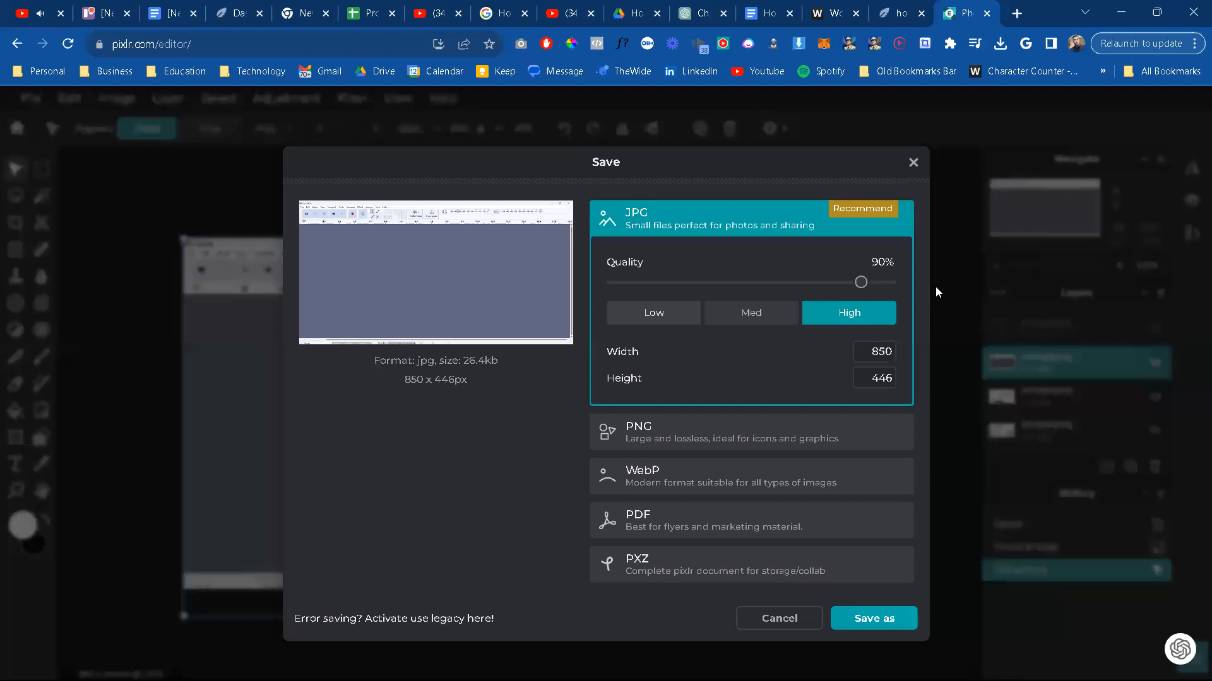
drag(885, 284, 890, 652)
click(891, 631)
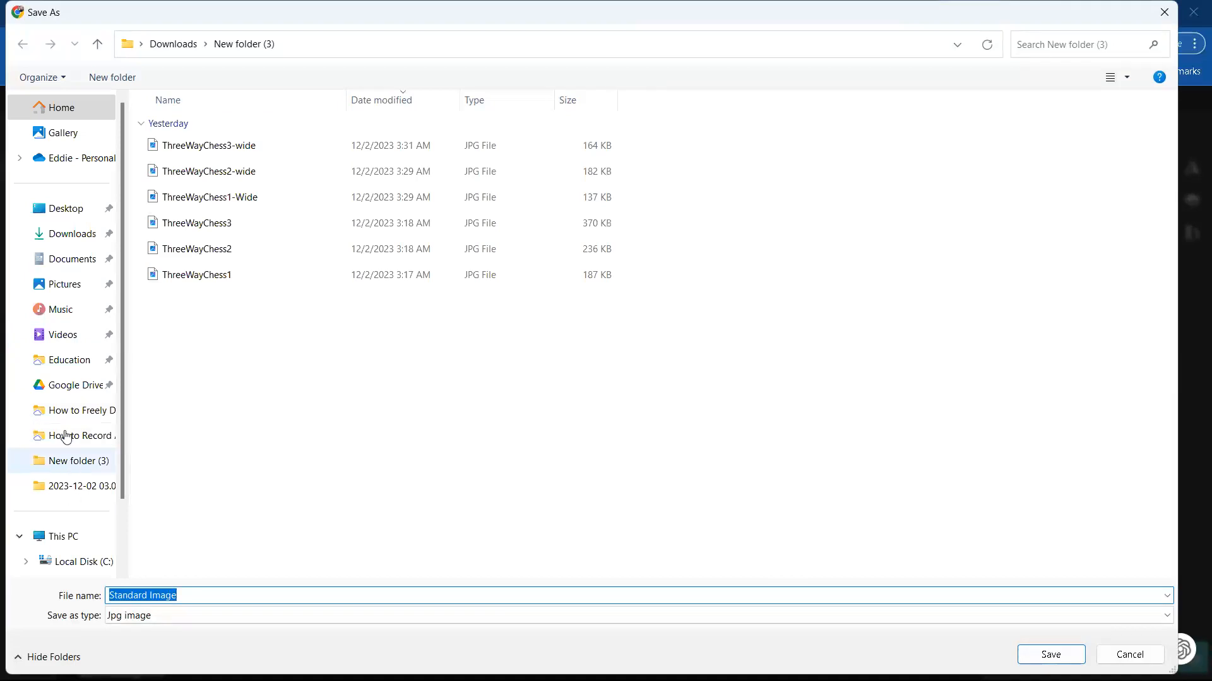
click(87, 410)
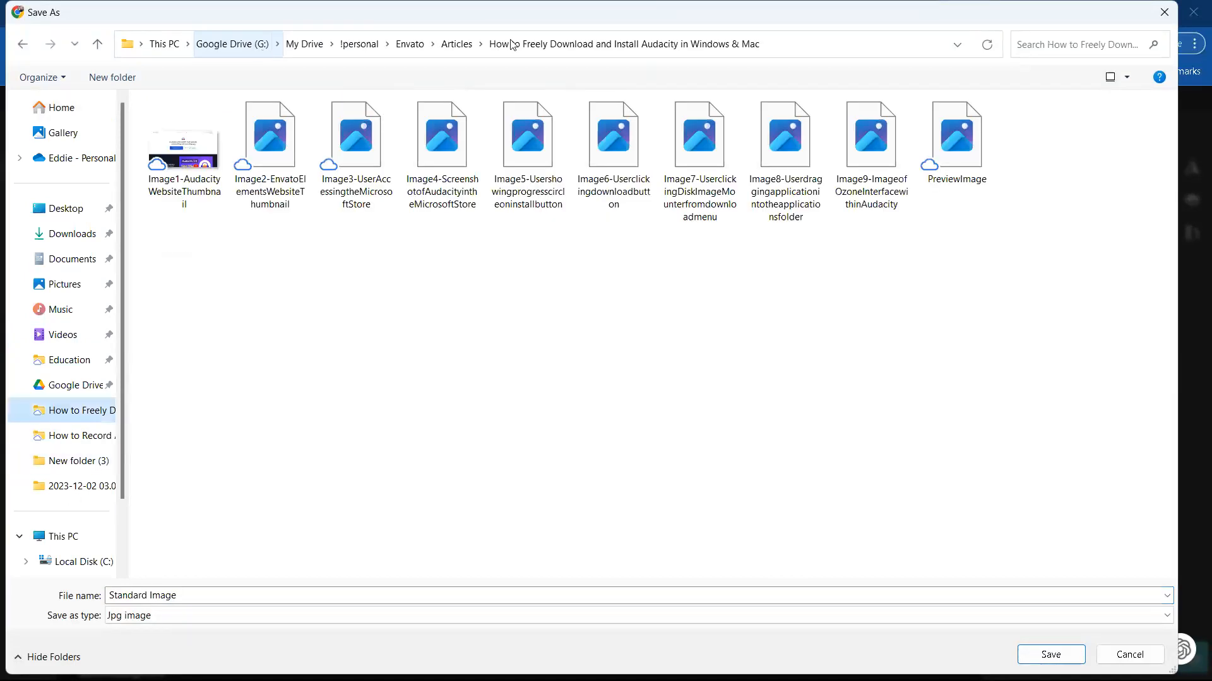
click(452, 45)
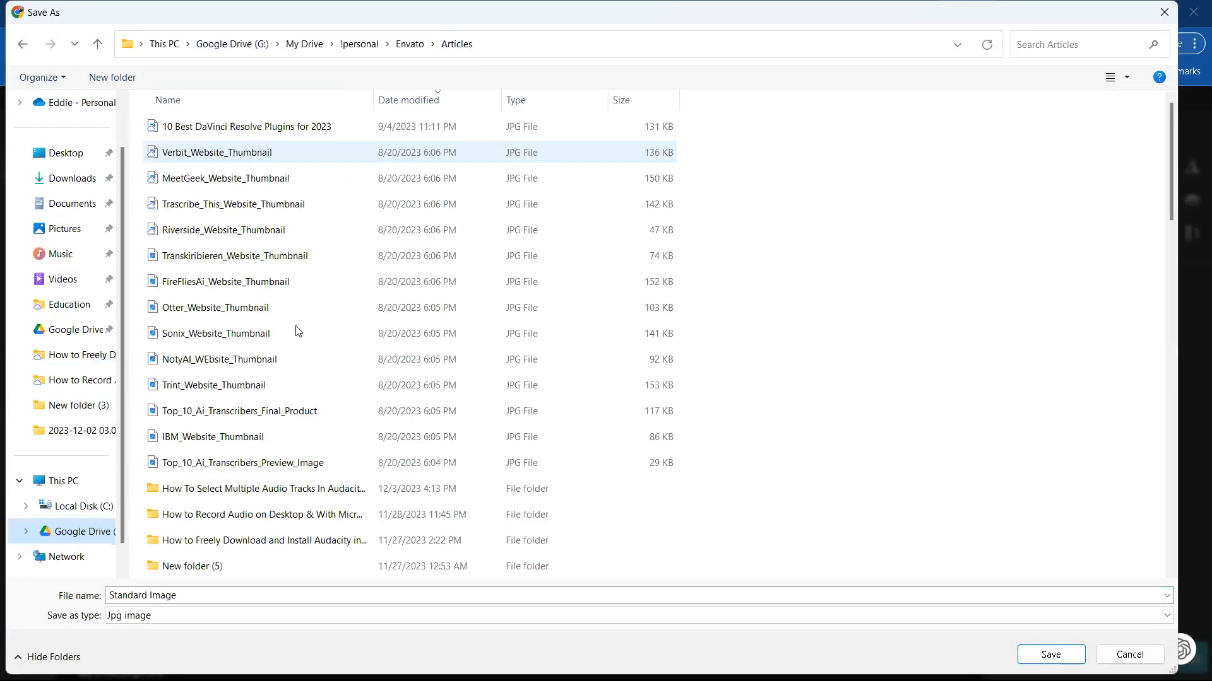
scroll(292, 426, down, 2)
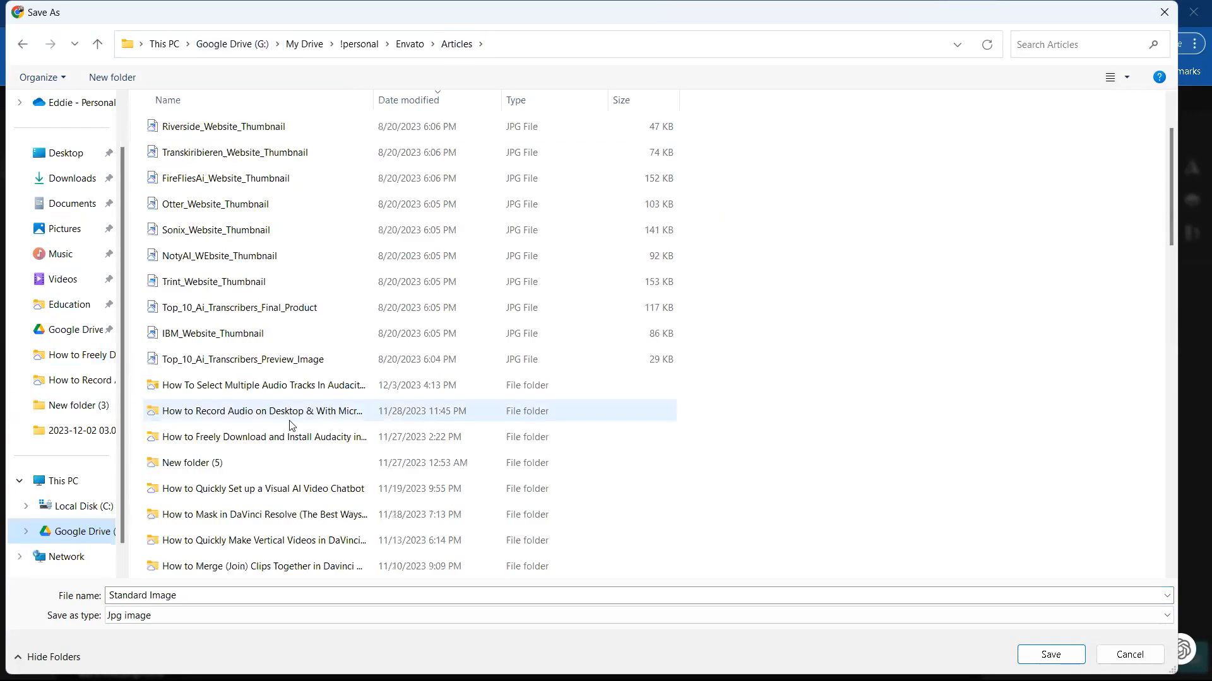
double_click(355, 390)
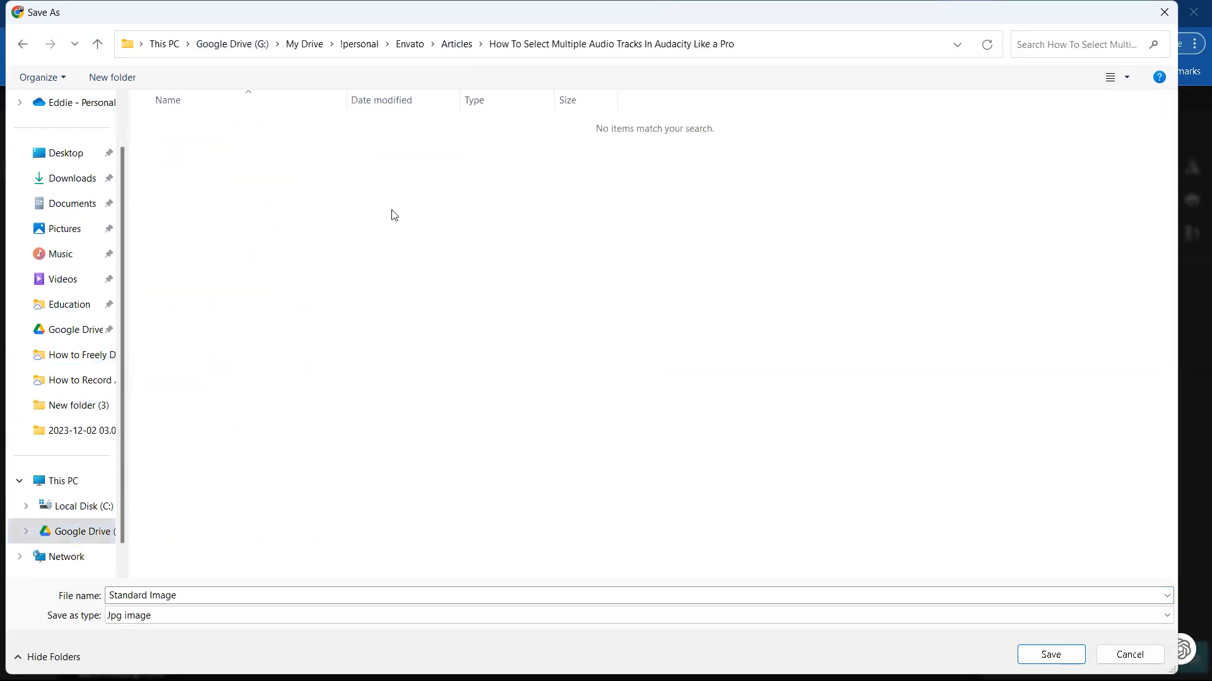
Step: Name the exported file Image1-Audacityapplicationscreenshot, save it and close the save window
click(260, 595)
text(Image1-)
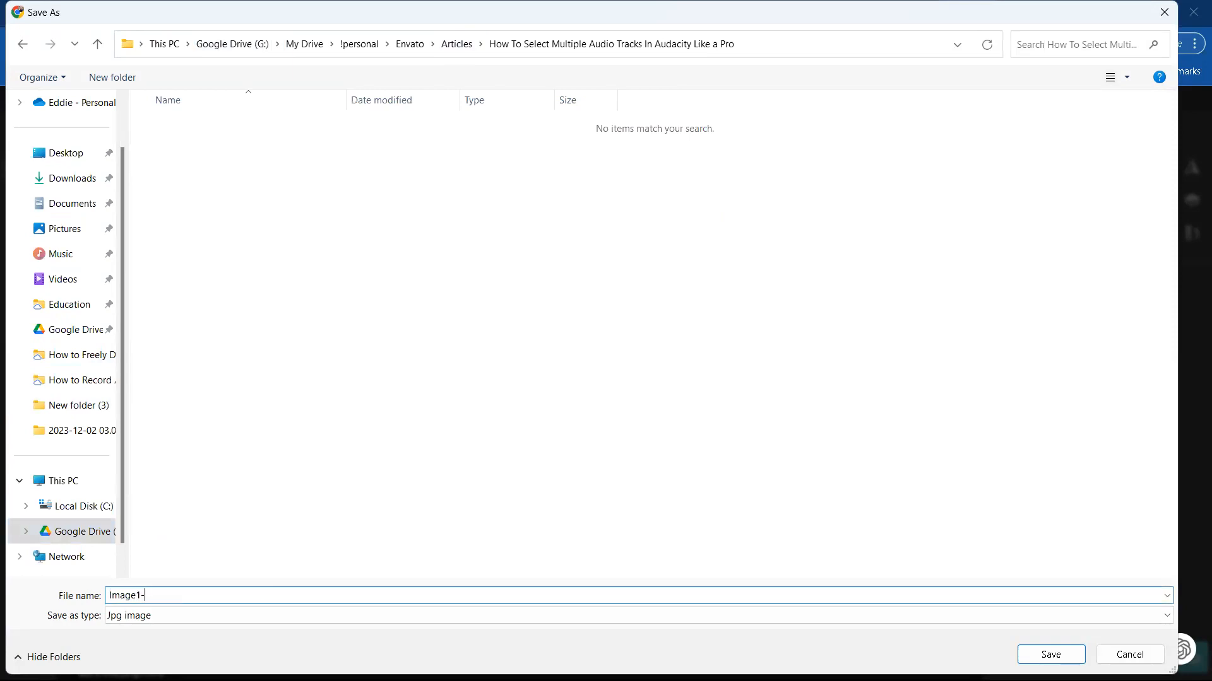
text(Audacityapplicationscreenshot)
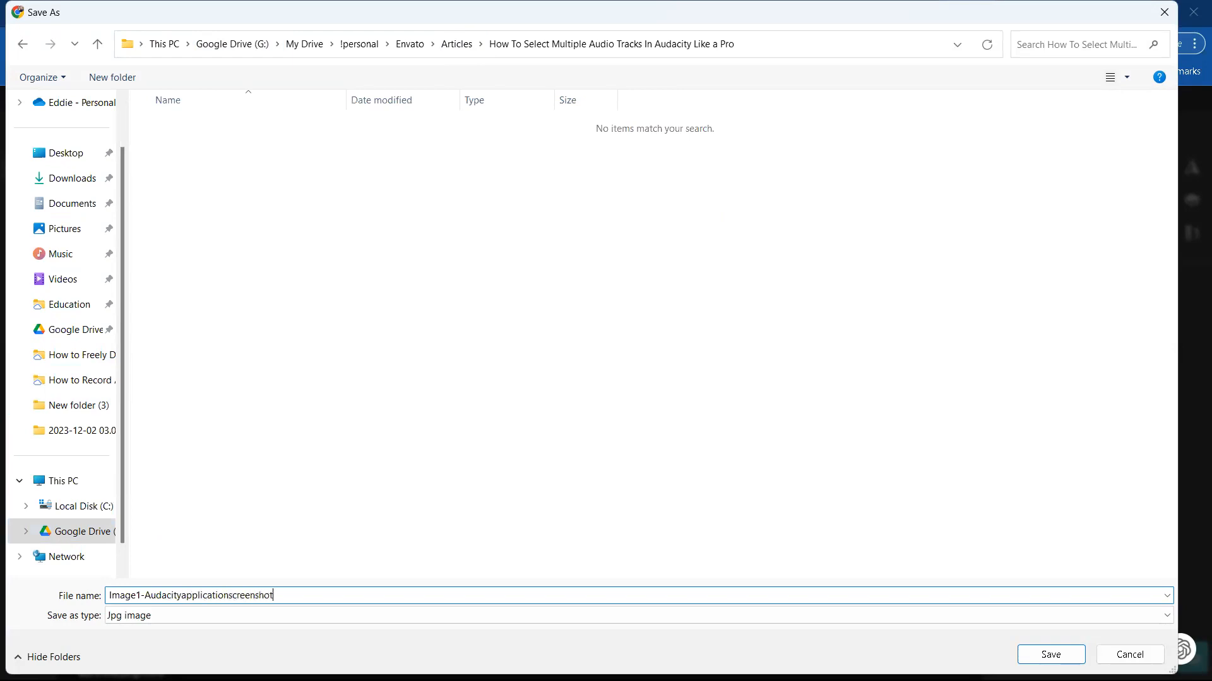
key(ctrl+a)
key(Return)
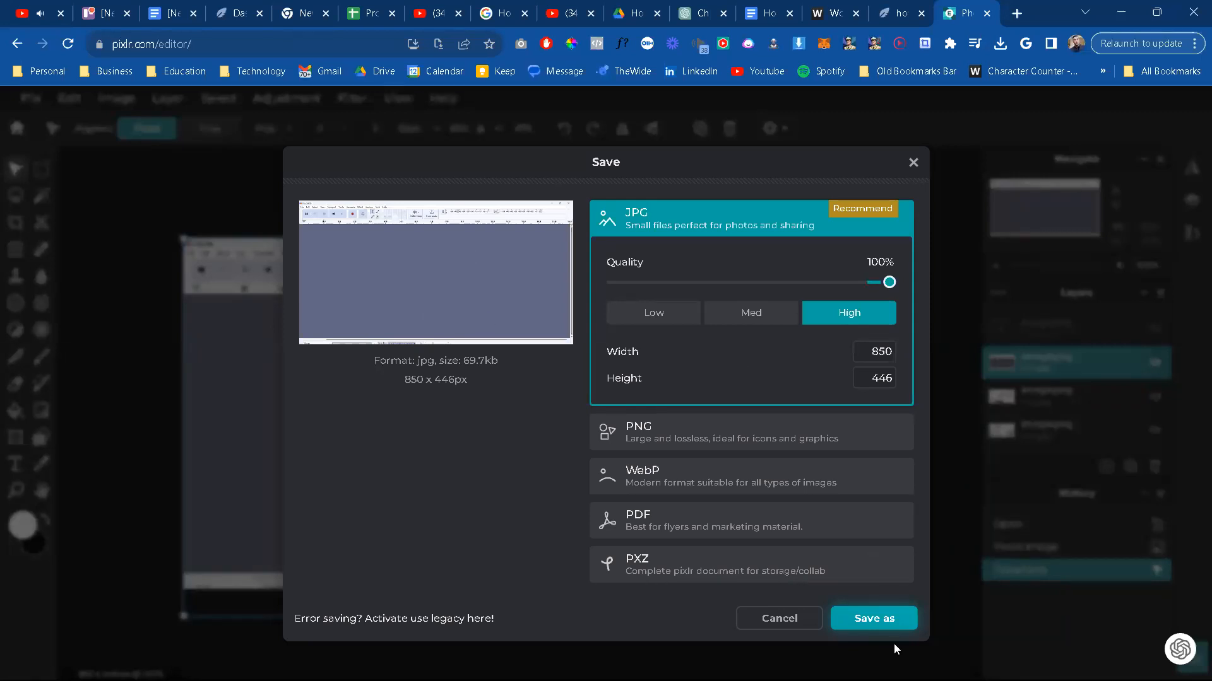
click(887, 619)
click(1167, 13)
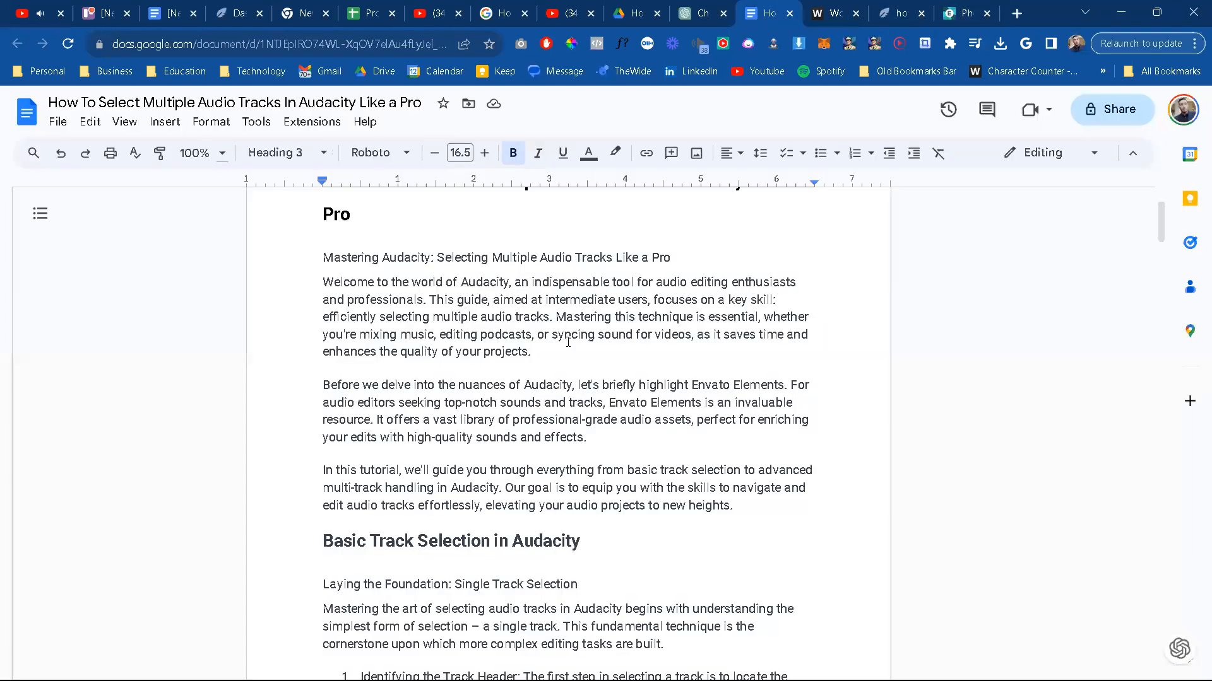
Step: Switch to the Google Docs article and insert the saved Audacity image on a new line below the first introductory paragraph
scroll(567, 342, up, 2)
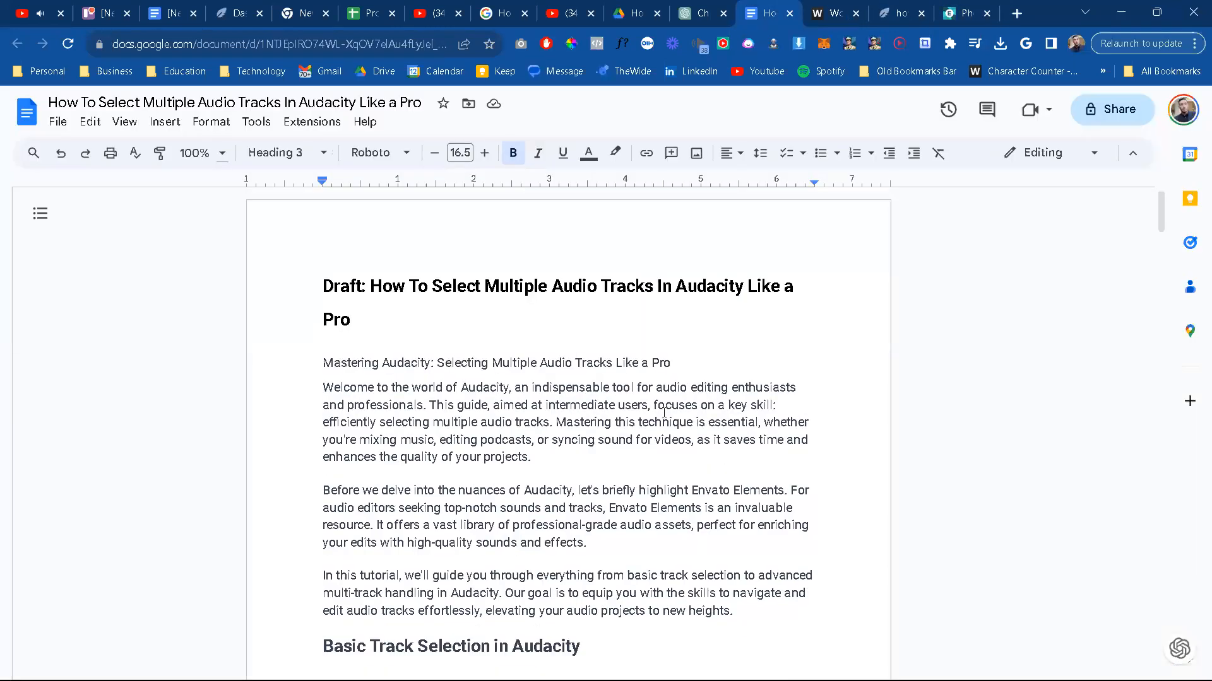
scroll(403, 309, down, 2)
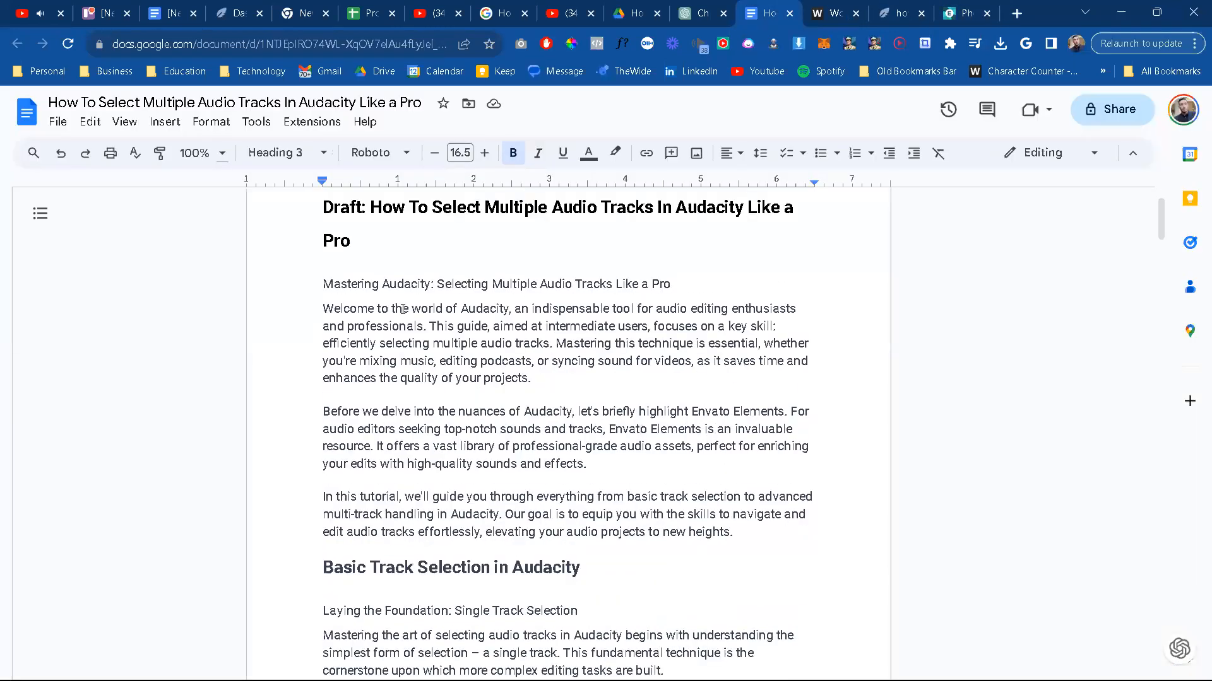
click(556, 378)
key(Return)
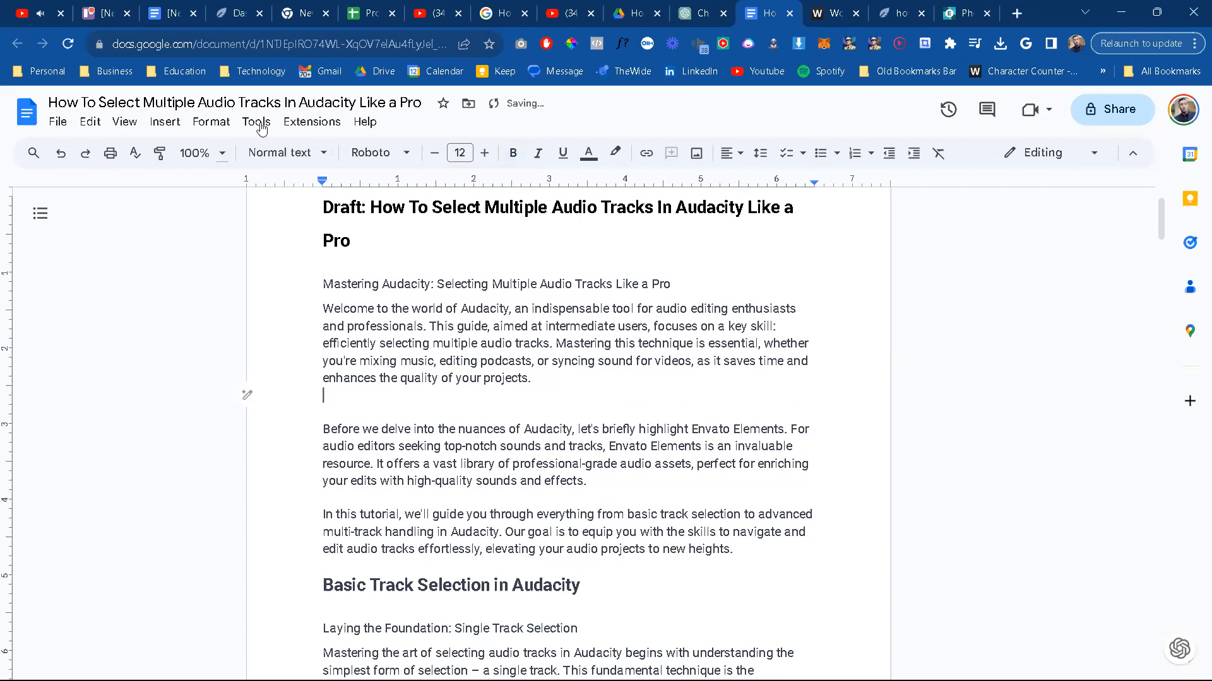
click(695, 155)
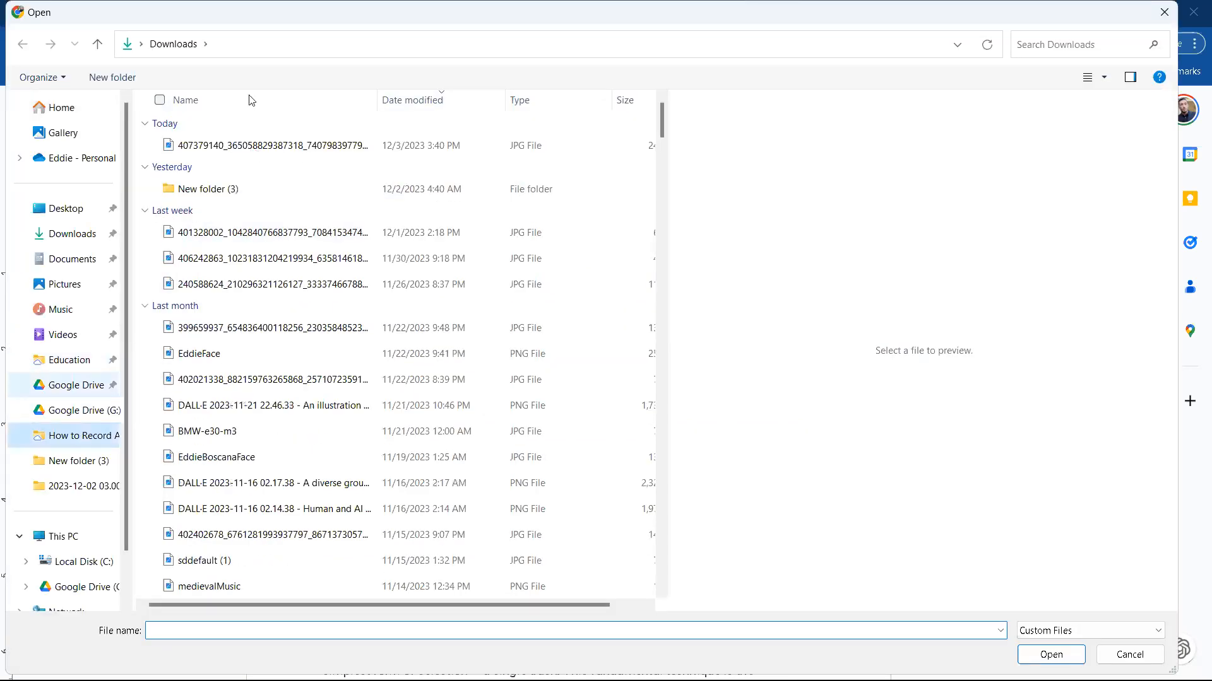
click(450, 44)
double_click(288, 490)
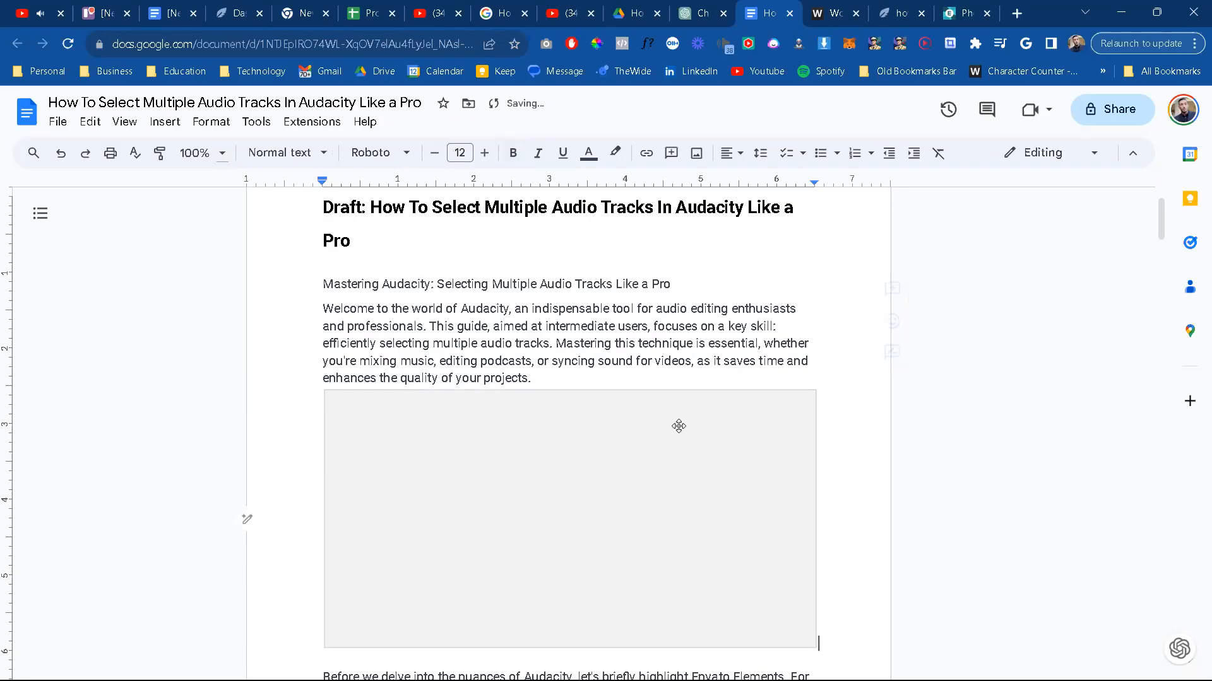
Step: Add the italic caption "Image 1 - Audacity application screenshot" beneath the inserted image
scroll(819, 487, down, 2)
key(Return)
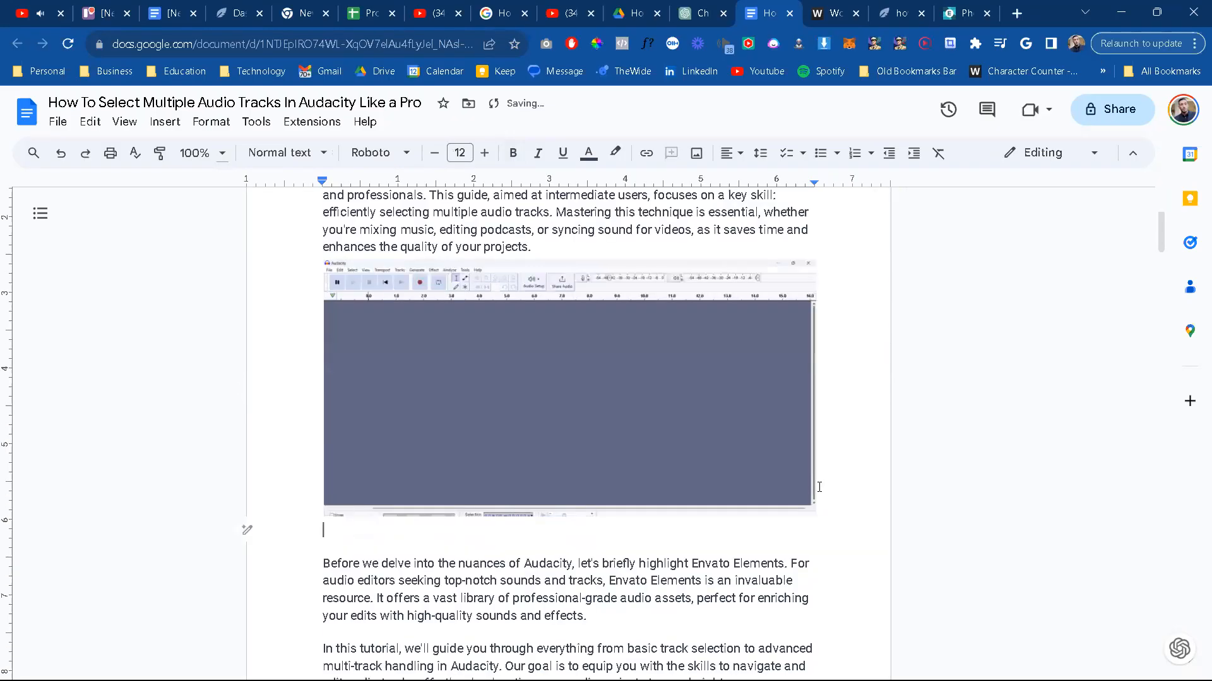
key(ctrl+i)
text(Image1-Audacityapplicationscreenshot)
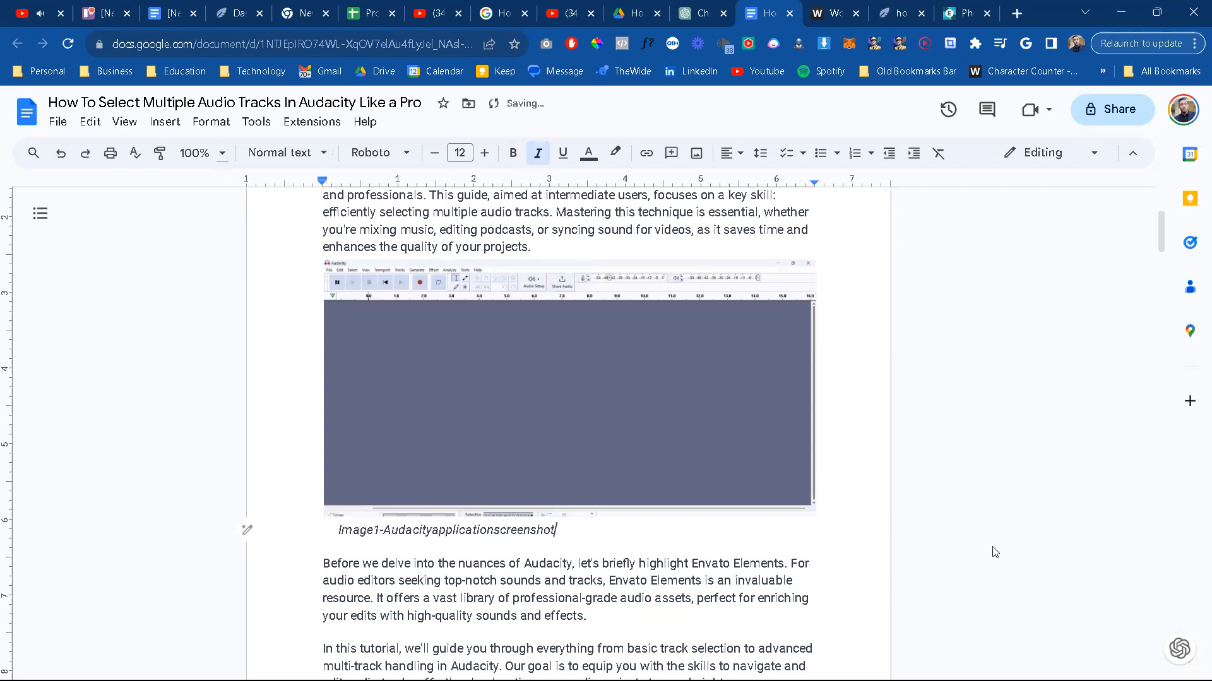
click(377, 530)
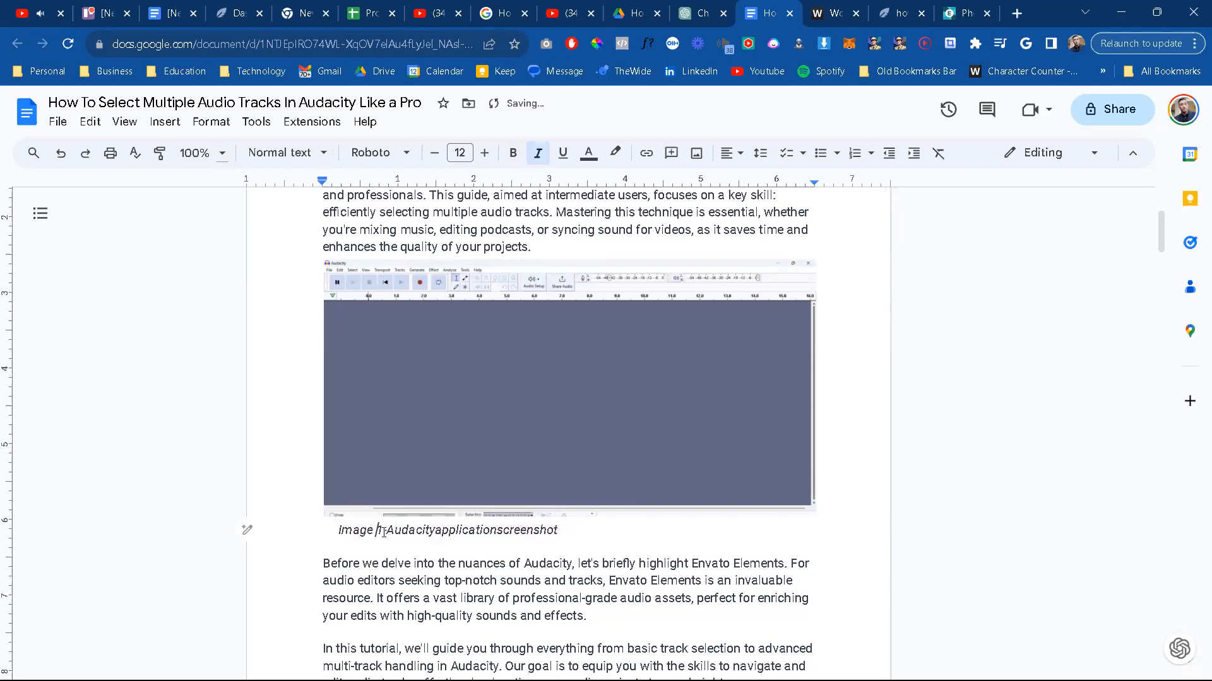
click(441, 530)
click(507, 530)
click(541, 580)
Step: Review the article's single track selection section, then switch to Audacity and open the recent project ProjectEdenPitchVoice1.0.aup3
scroll(533, 574, down, 4)
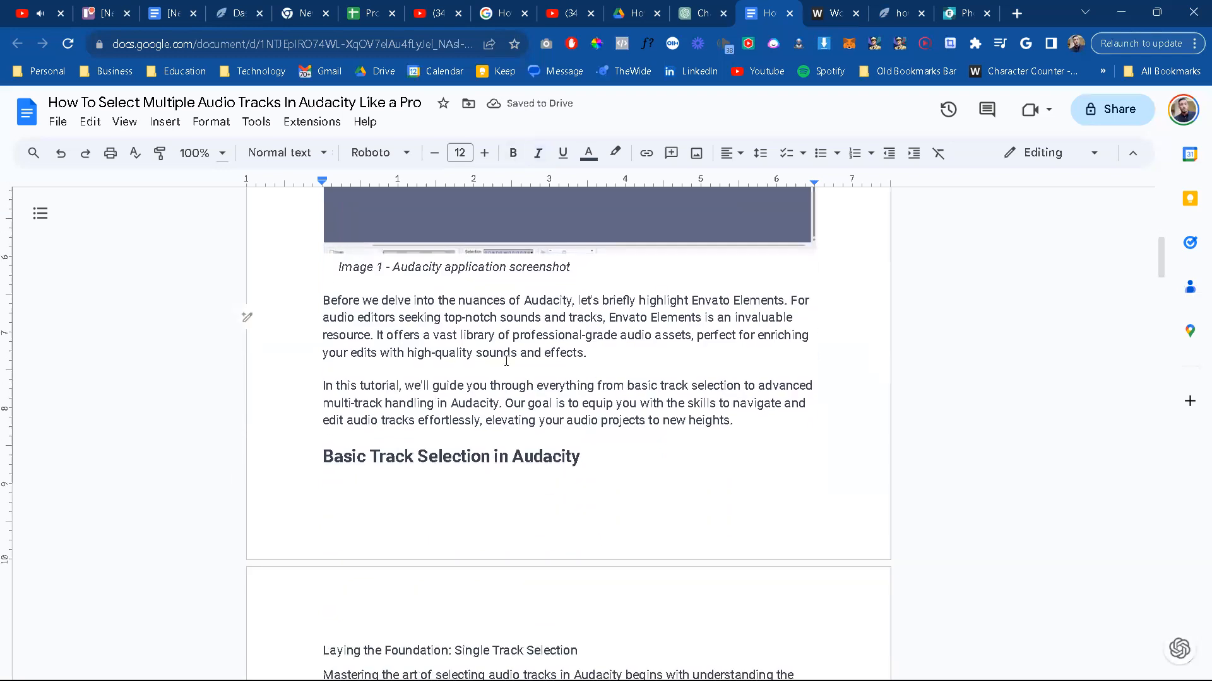
scroll(549, 511, down, 2)
scroll(578, 453, down, 2)
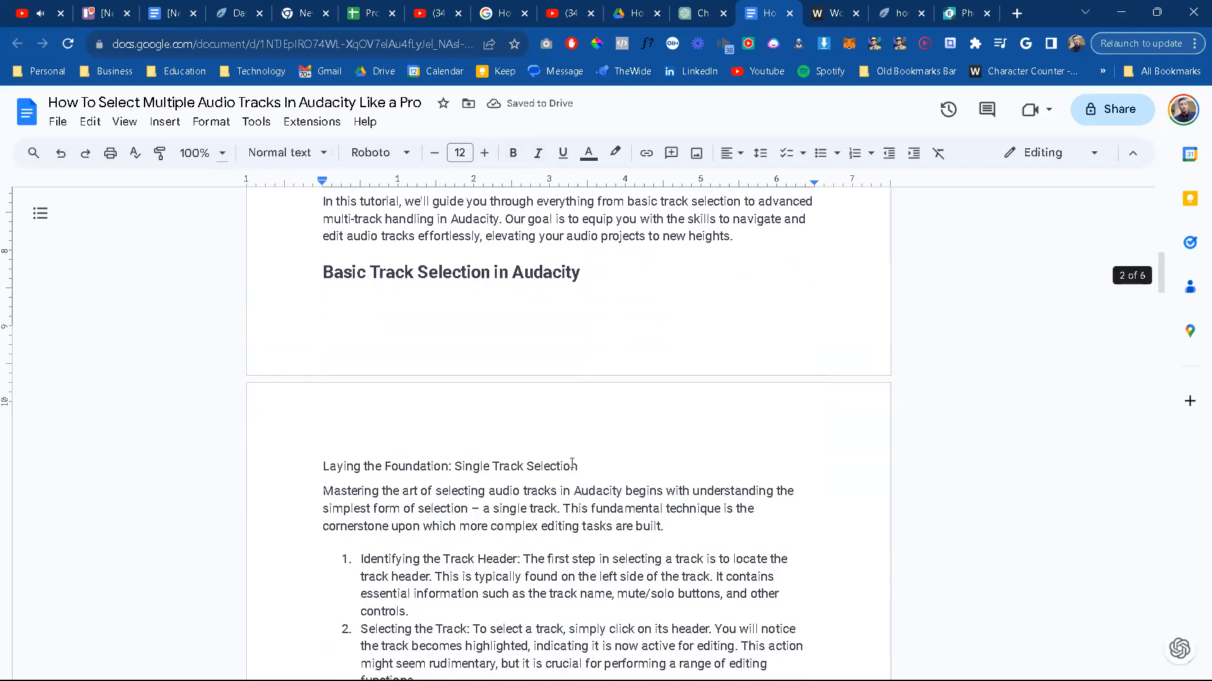
scroll(573, 347, down, 1)
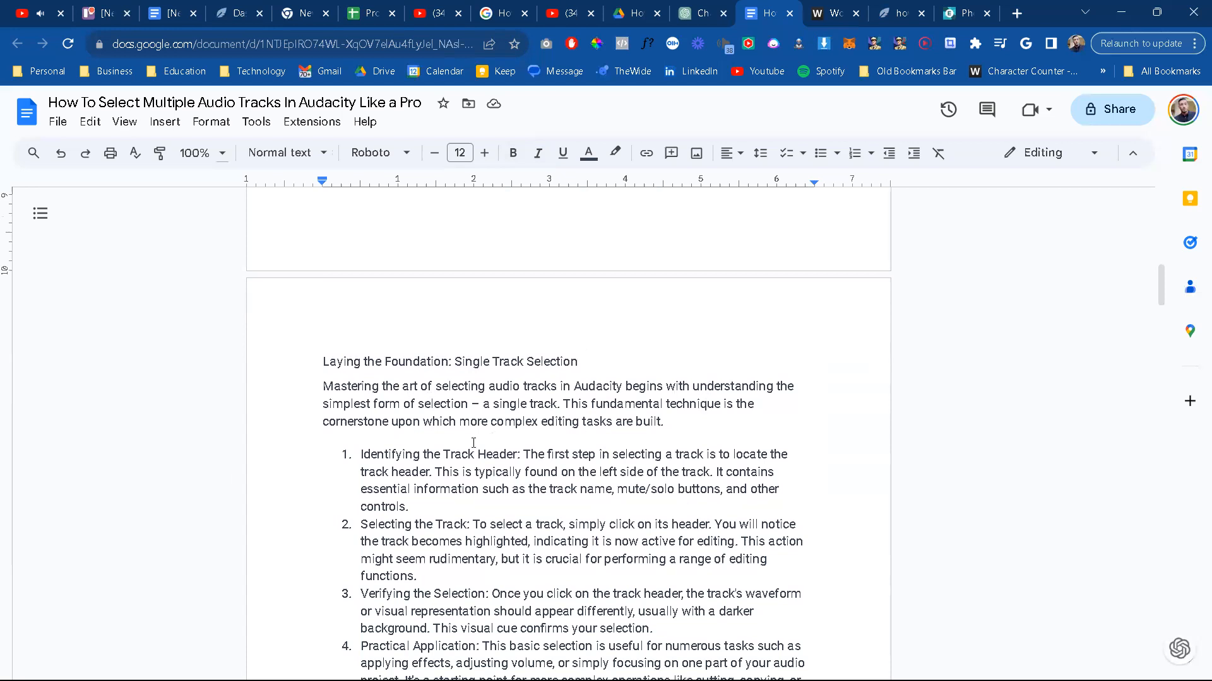
scroll(474, 442, down, 1)
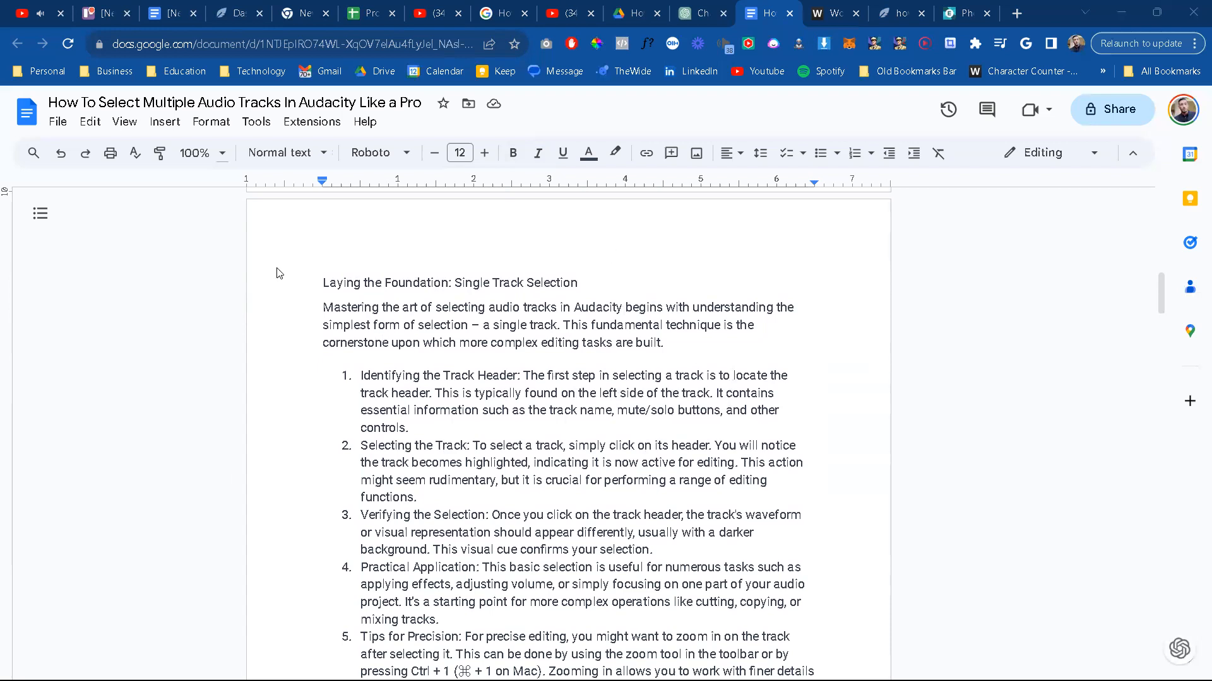
key(alt+Tab)
click(13, 25)
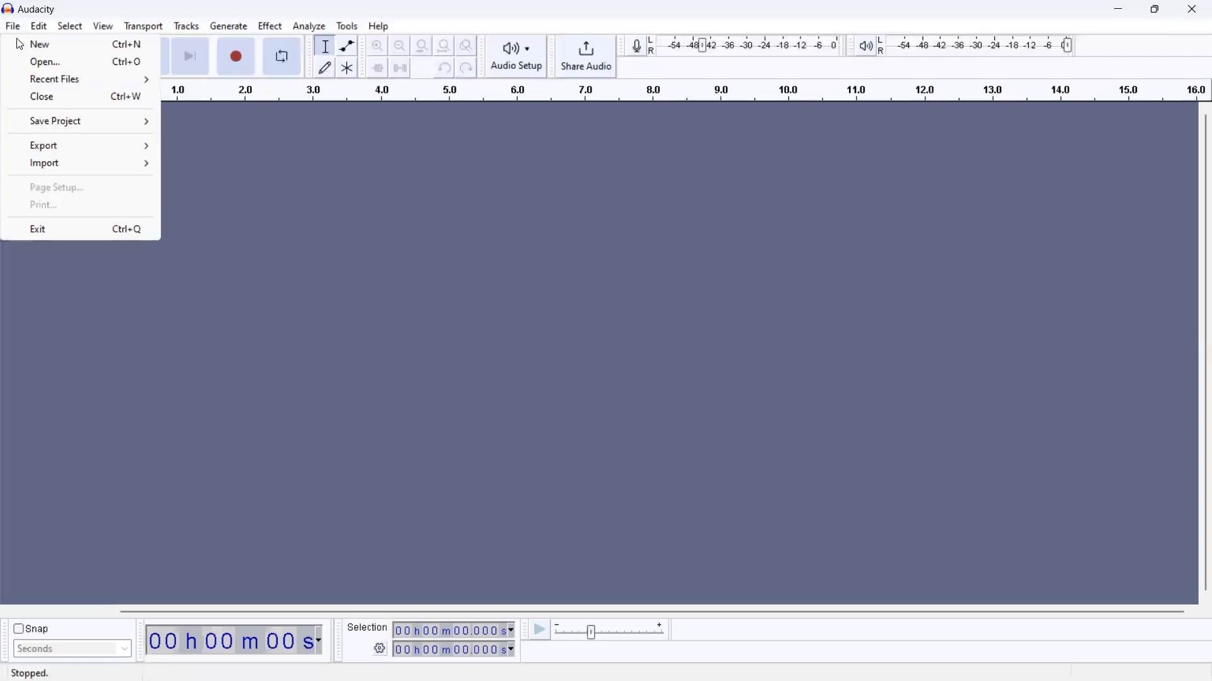
mouse_move(46, 79)
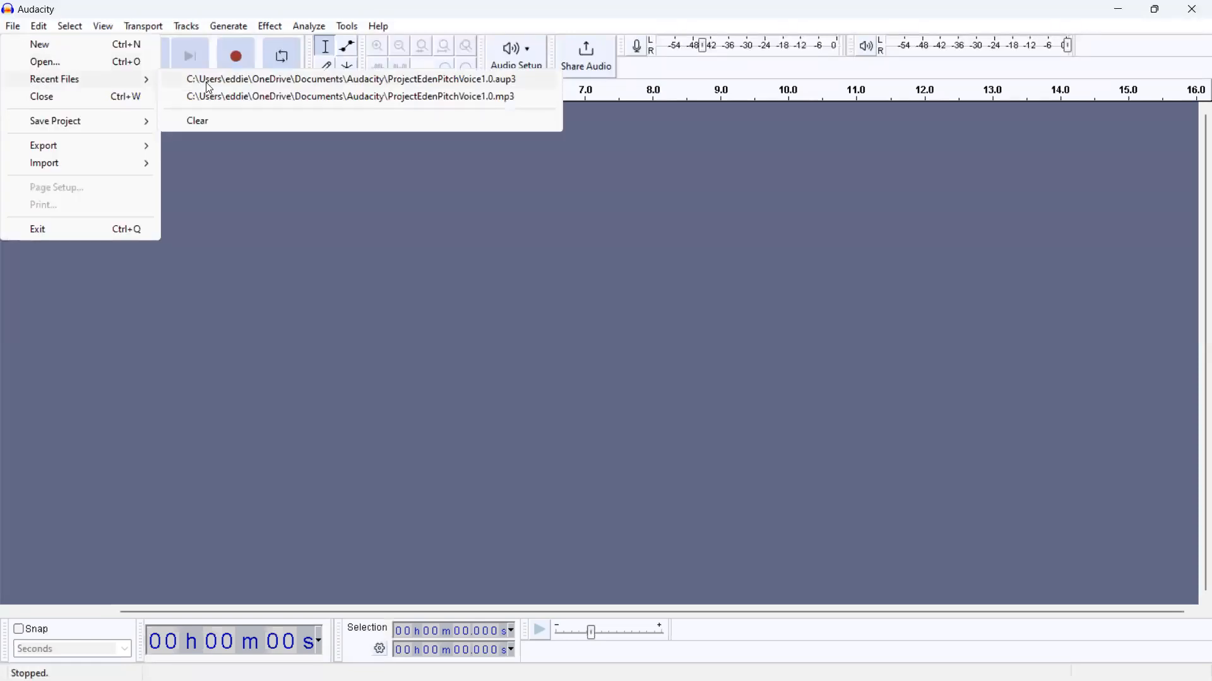
click(209, 89)
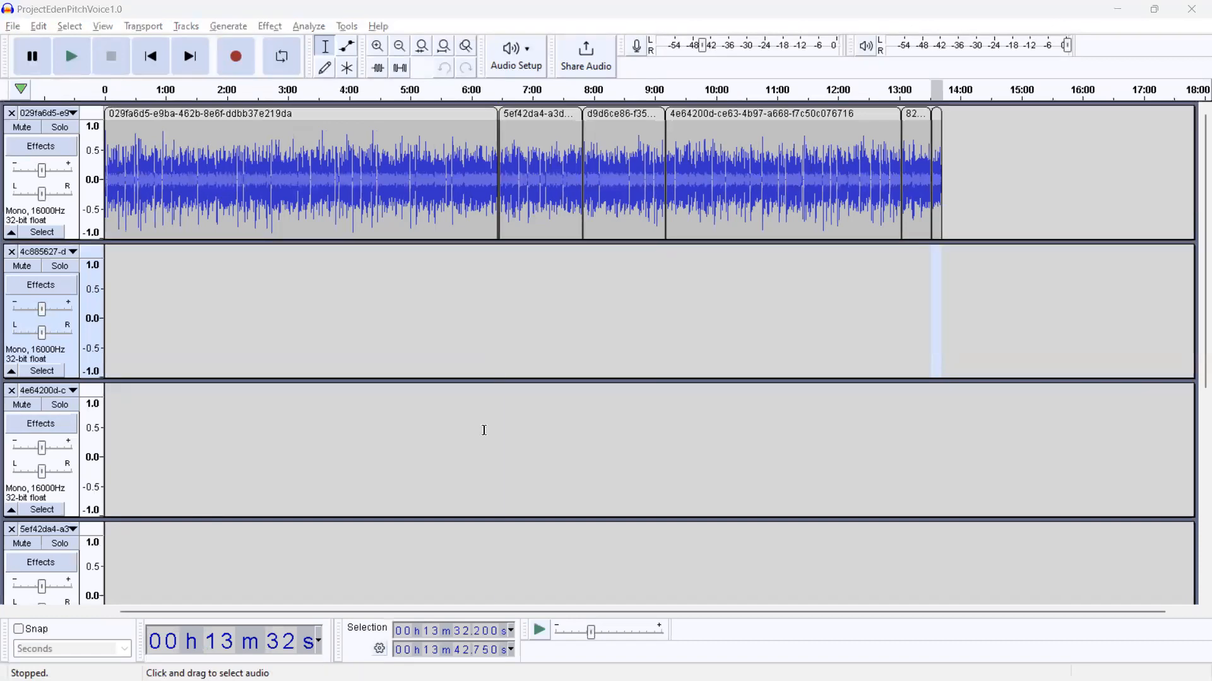
Step: Check the article's first track selection point and capture a screenshot of Audacity's uppermost track header with the start of its waveform
key(alt+Tab)
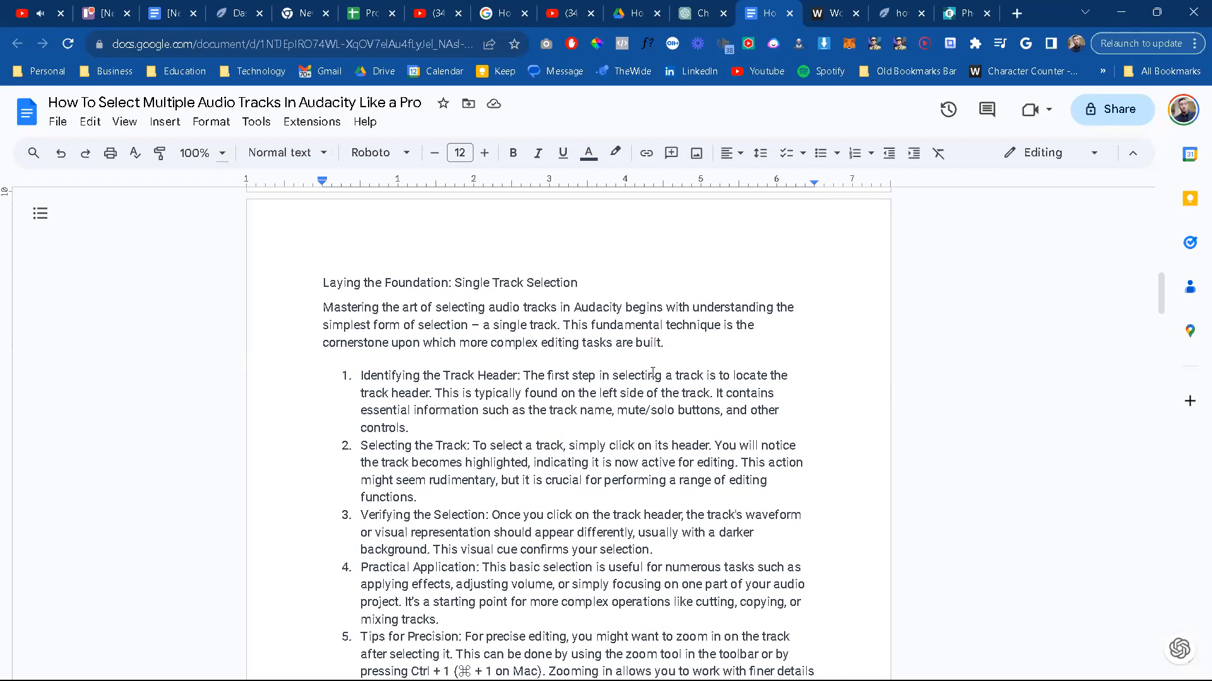
key(alt+Tab)
key(Tab)
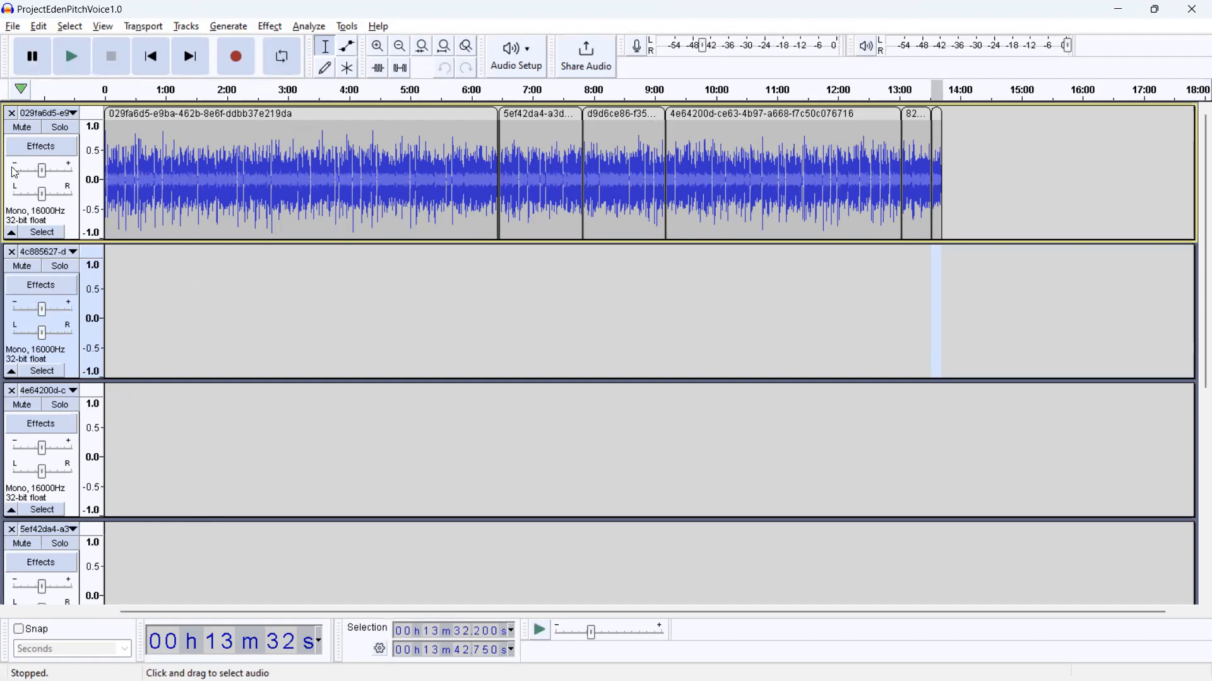
key(super+shift+s)
drag(9, 102, 225, 244)
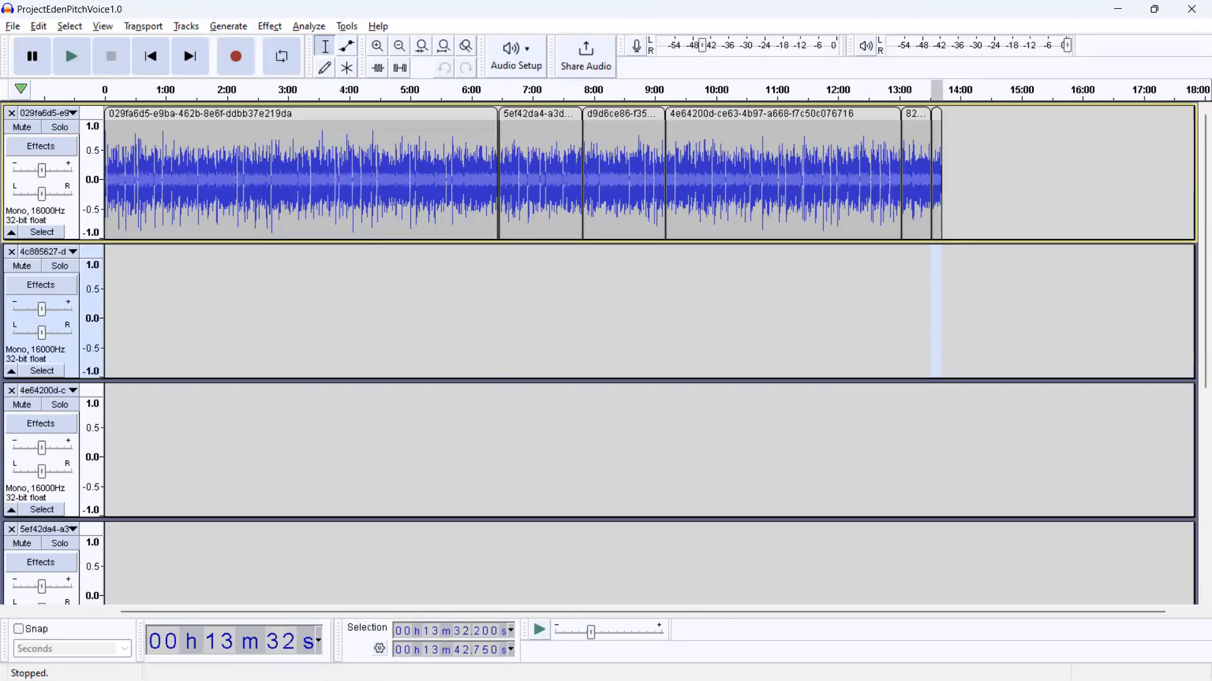
key(super)
click(513, 663)
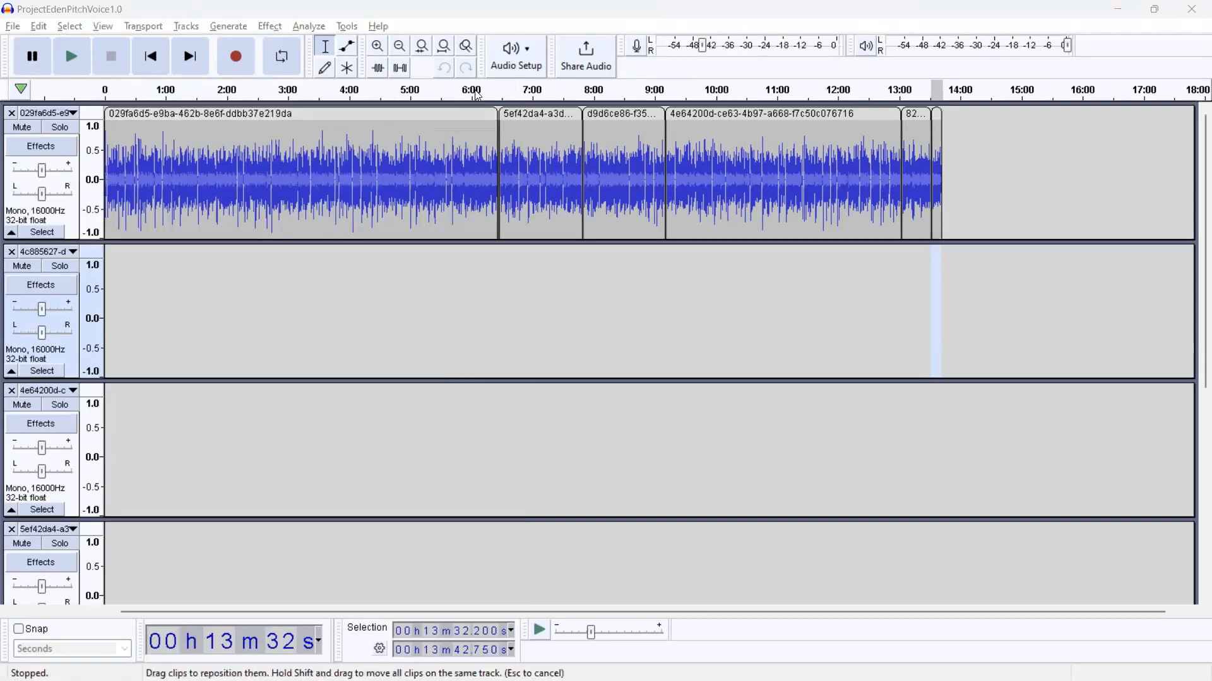
click(429, 170)
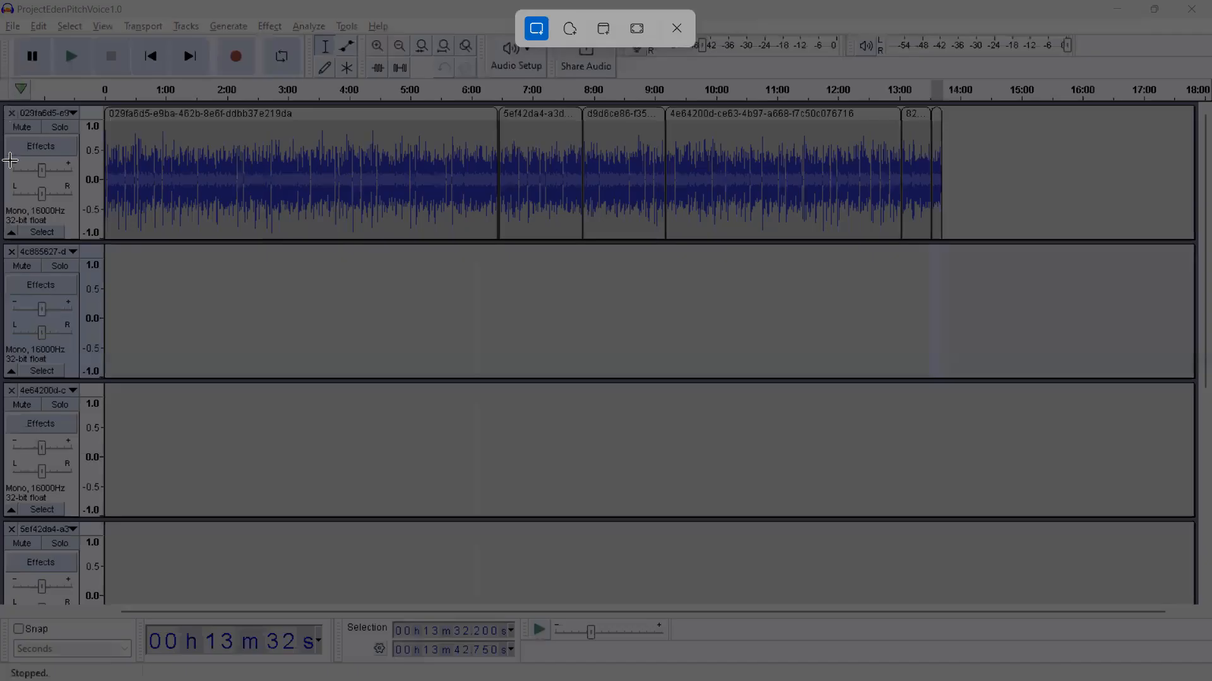
drag(1, 77, 294, 275)
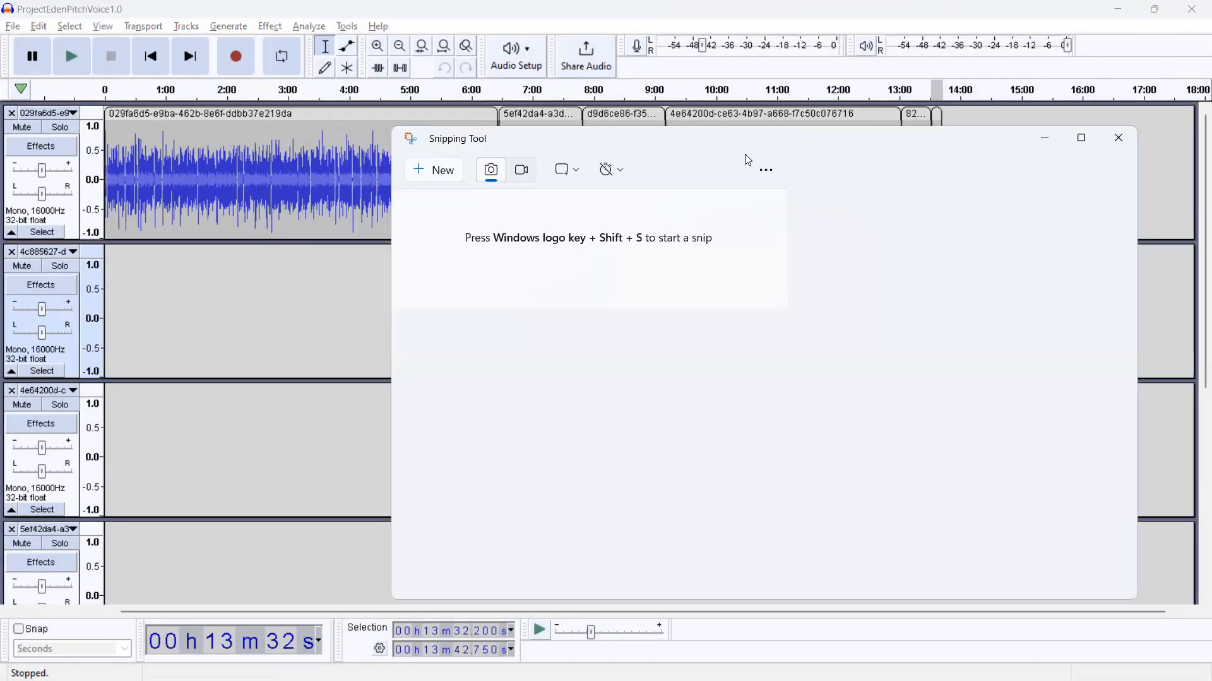
click(1045, 139)
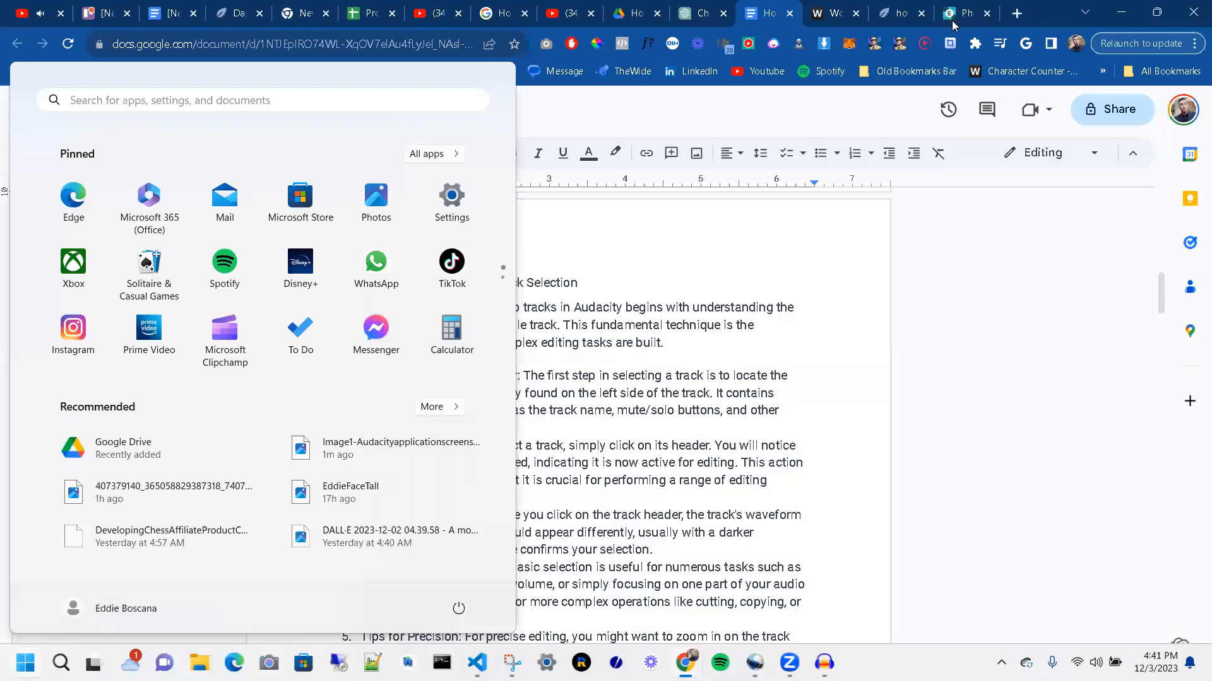
Step: Switch to Pixlr, paste the track header screenshot as a new layer and scale it to 949 x 636 px at X -17, Y -95
click(953, 12)
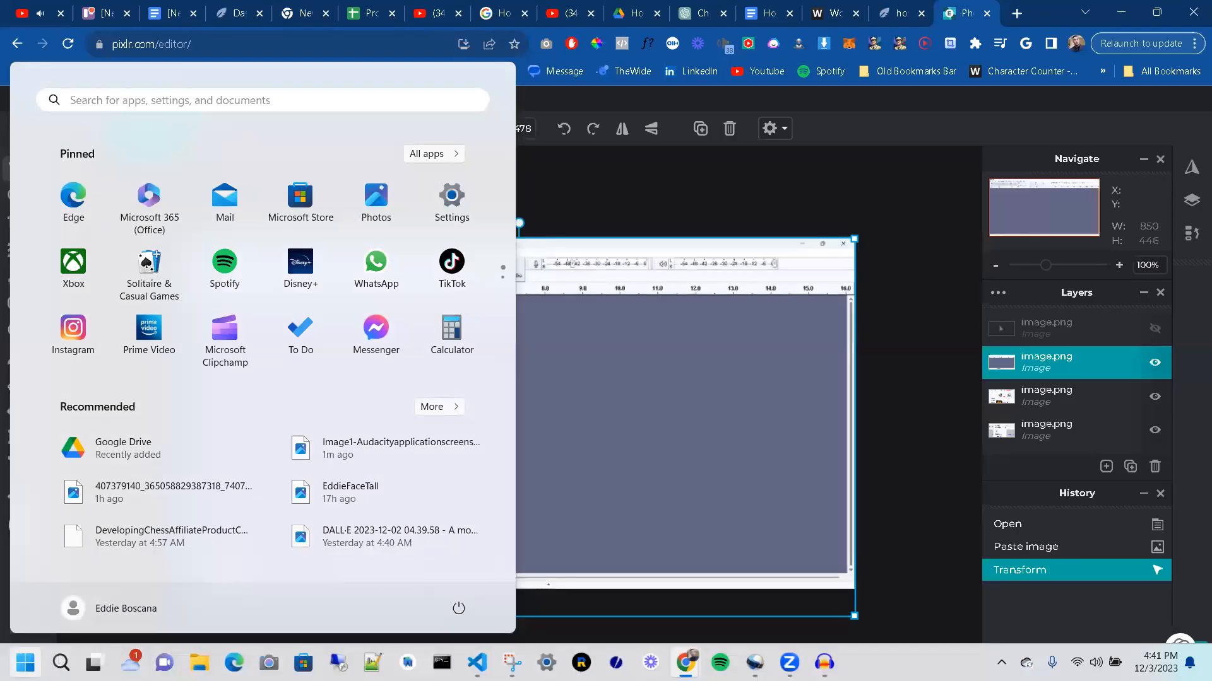
click(579, 412)
click(579, 412)
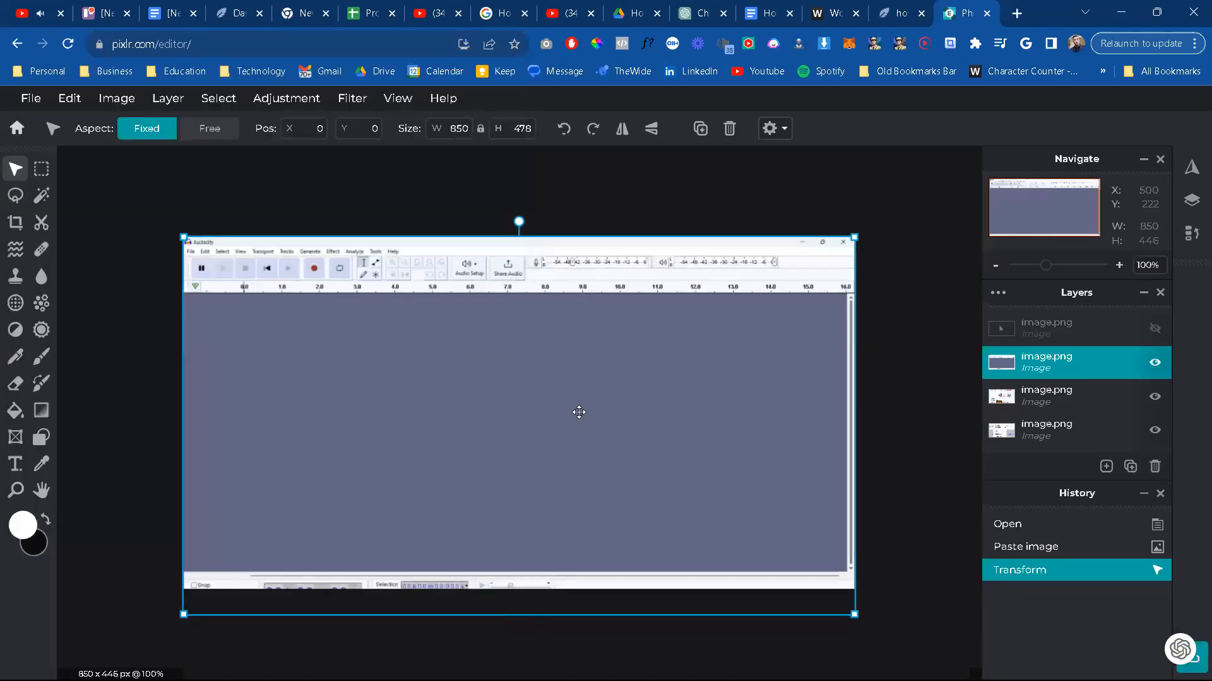
key(ctrl+v)
drag(702, 287, 899, 220)
drag(689, 378, 508, 422)
drag(711, 556, 924, 638)
drag(585, 506, 585, 506)
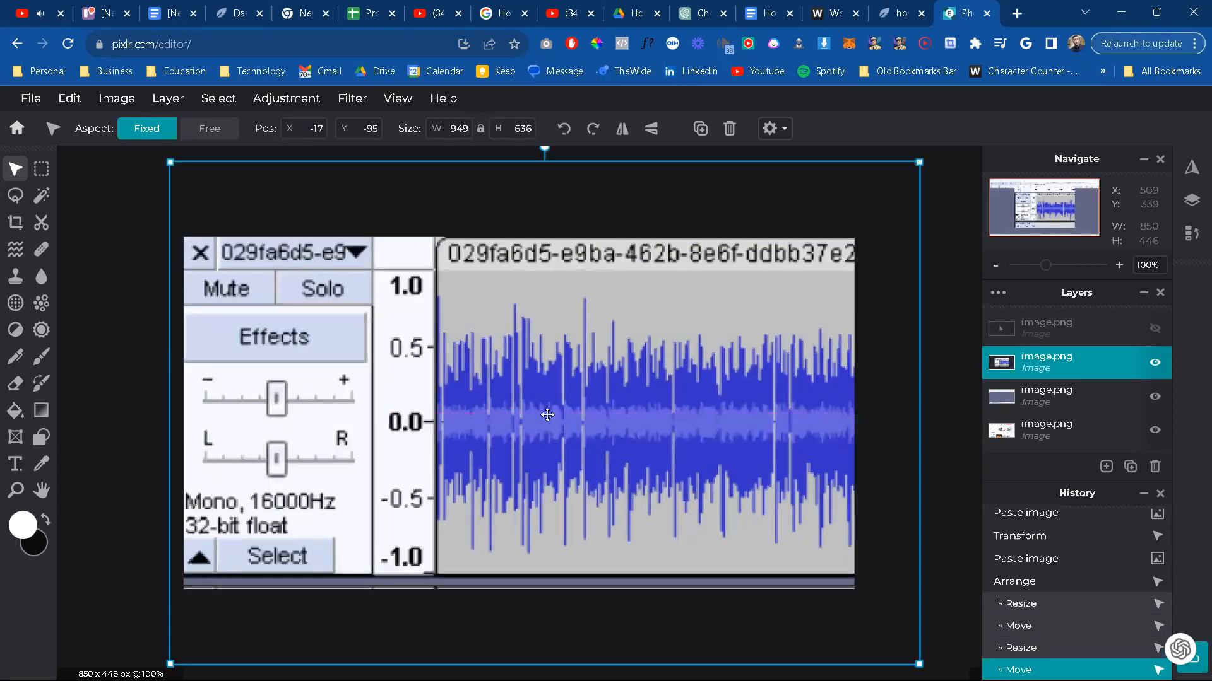
Step: Resize the pasted track header layer to 924 x 619 px at X -7, Y -78 and apply the transform
drag(919, 663, 899, 624)
drag(608, 518, 612, 514)
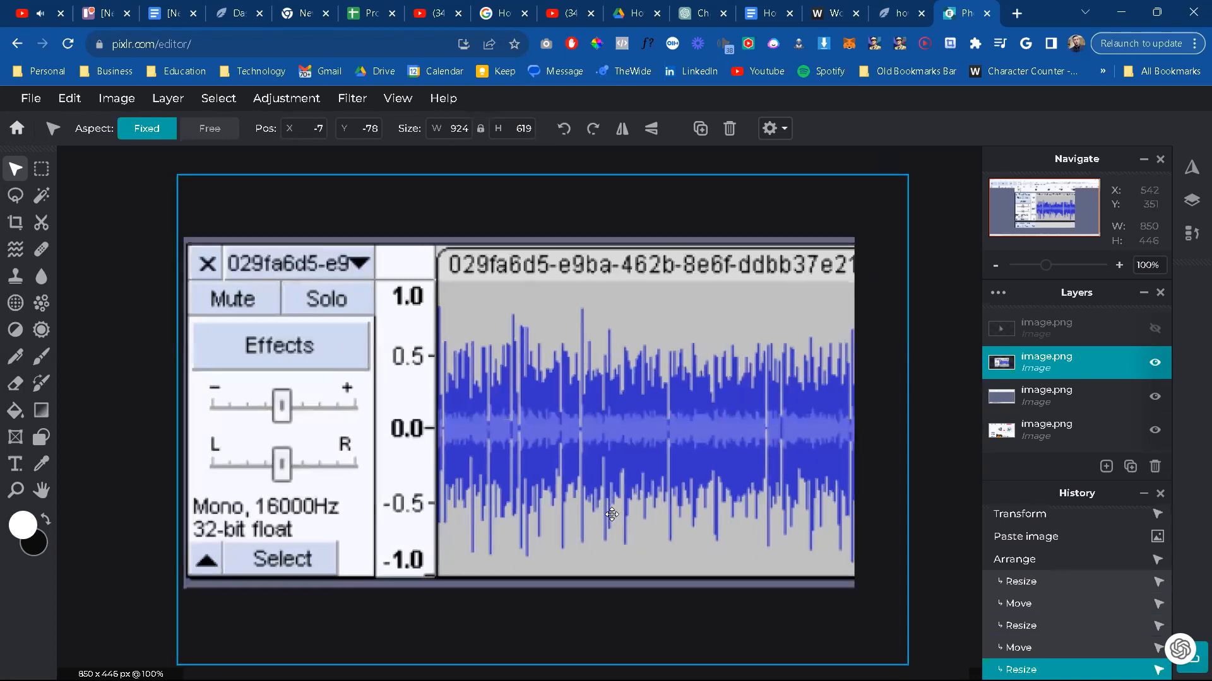
click(149, 284)
click(78, 181)
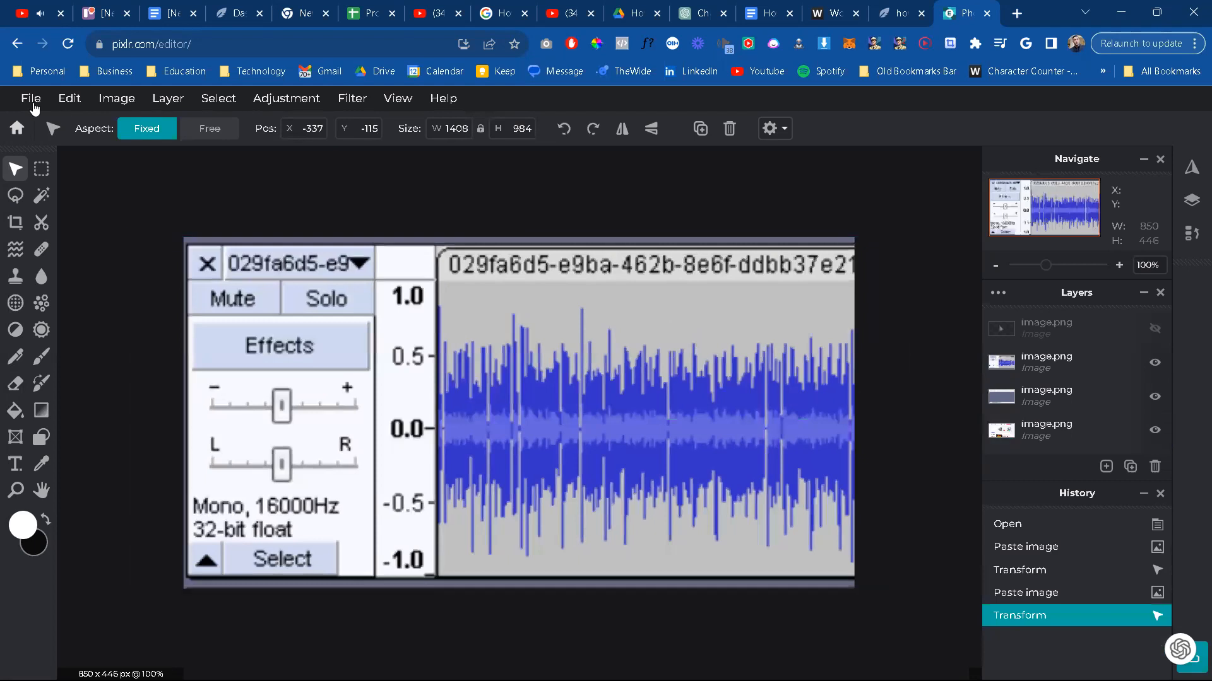
Step: Set up the image export as a JPG at 98% quality, checking the article's "Track Header" wording for the file name
click(32, 101)
click(58, 241)
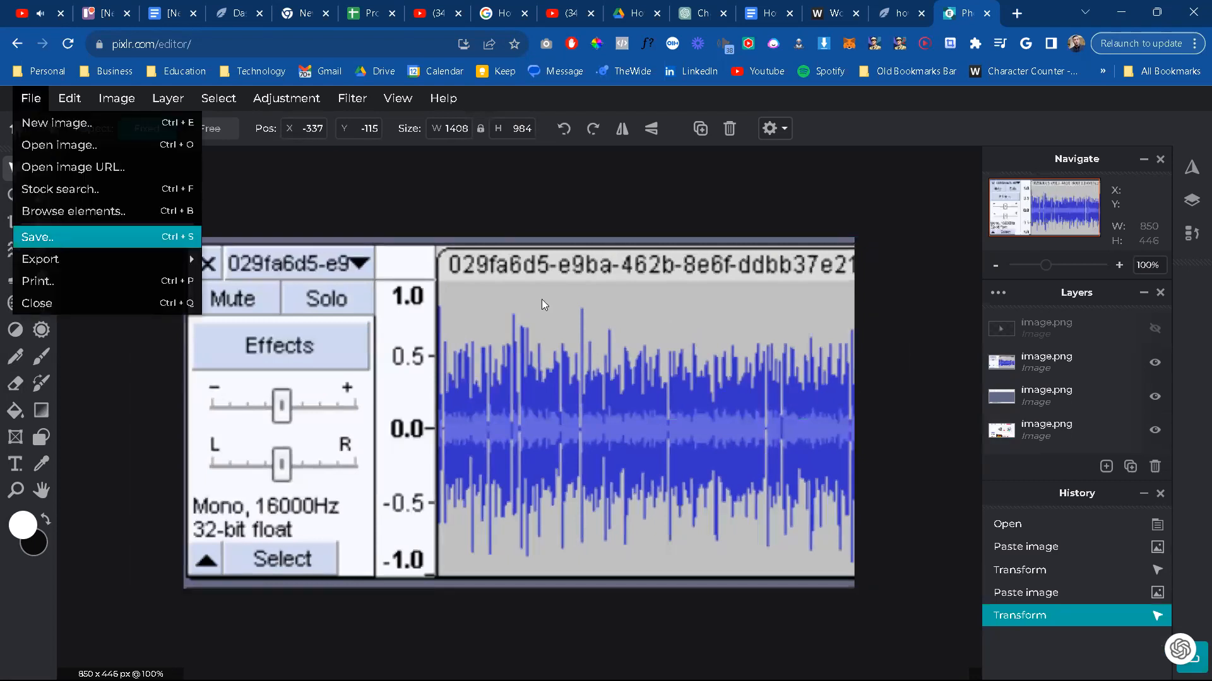
click(884, 284)
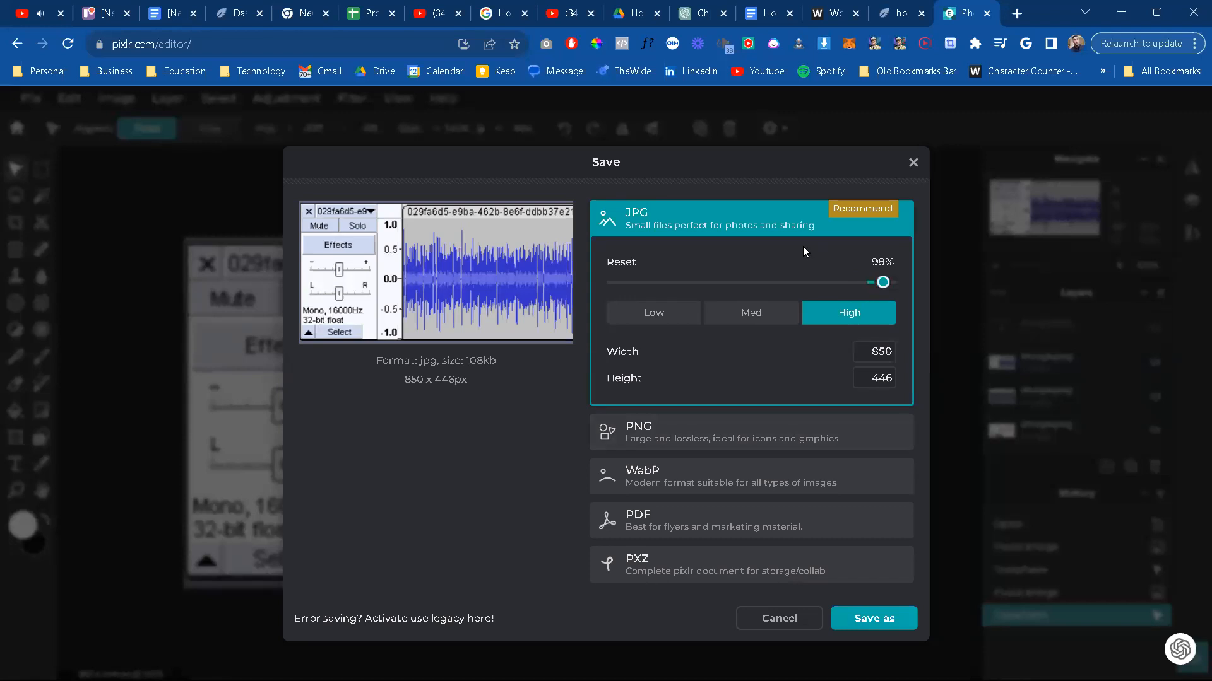
click(780, 5)
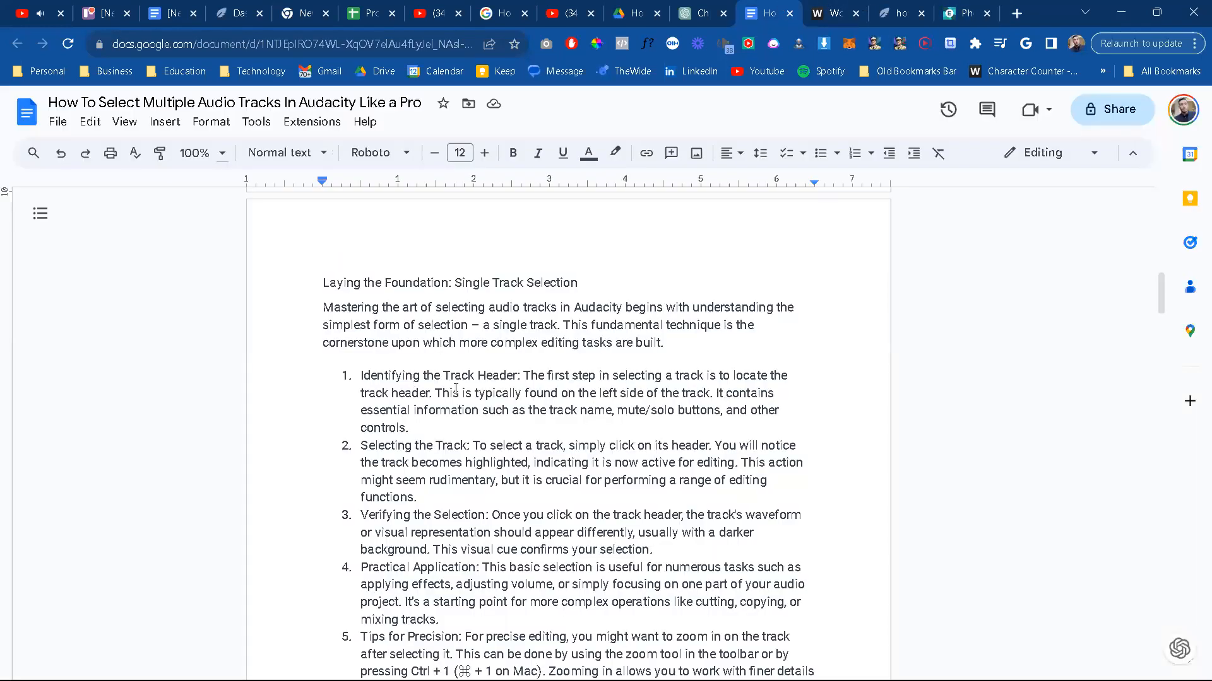
drag(445, 374, 517, 375)
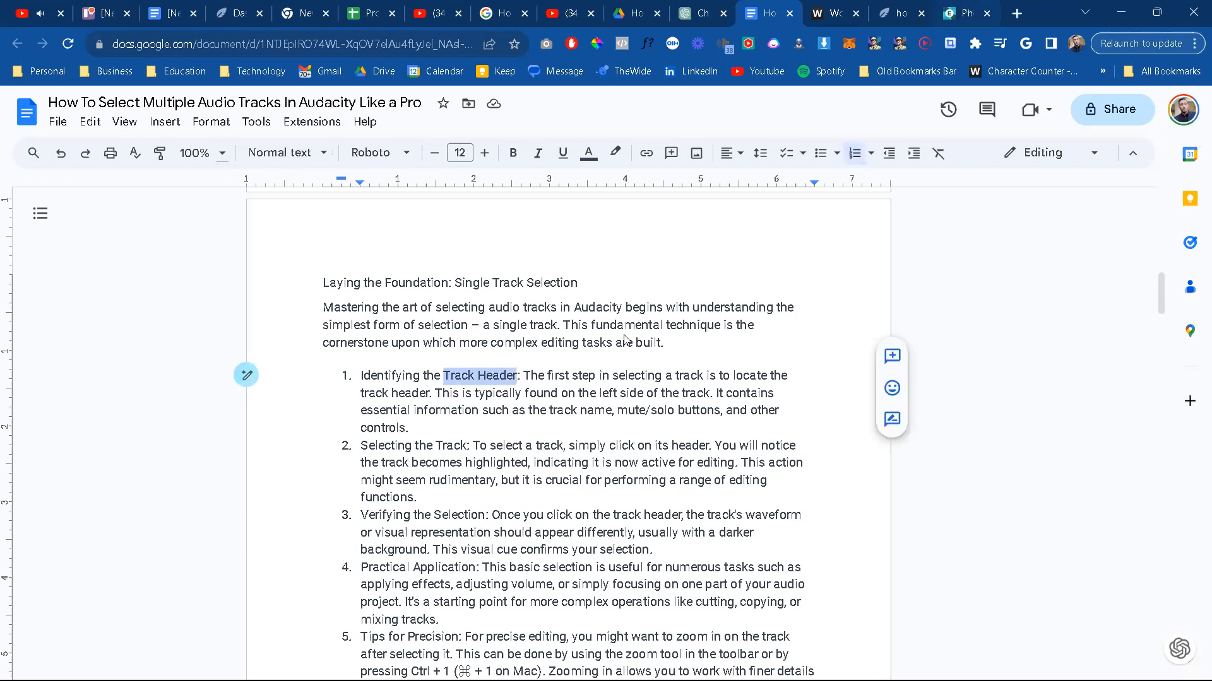
click(965, 10)
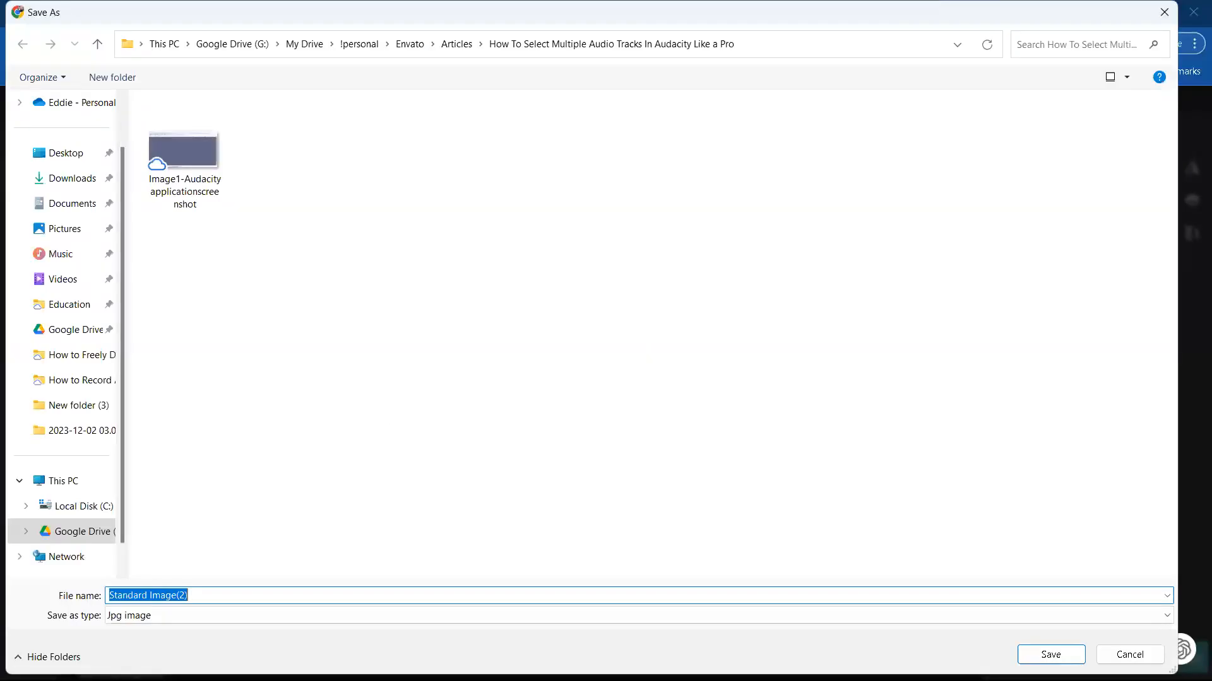
Step: Save the image as Image2-DisplayingTrackHeader in the article's folder, copying the file name for reuse
text(Image3)
key(BackSpace)
text(2-)
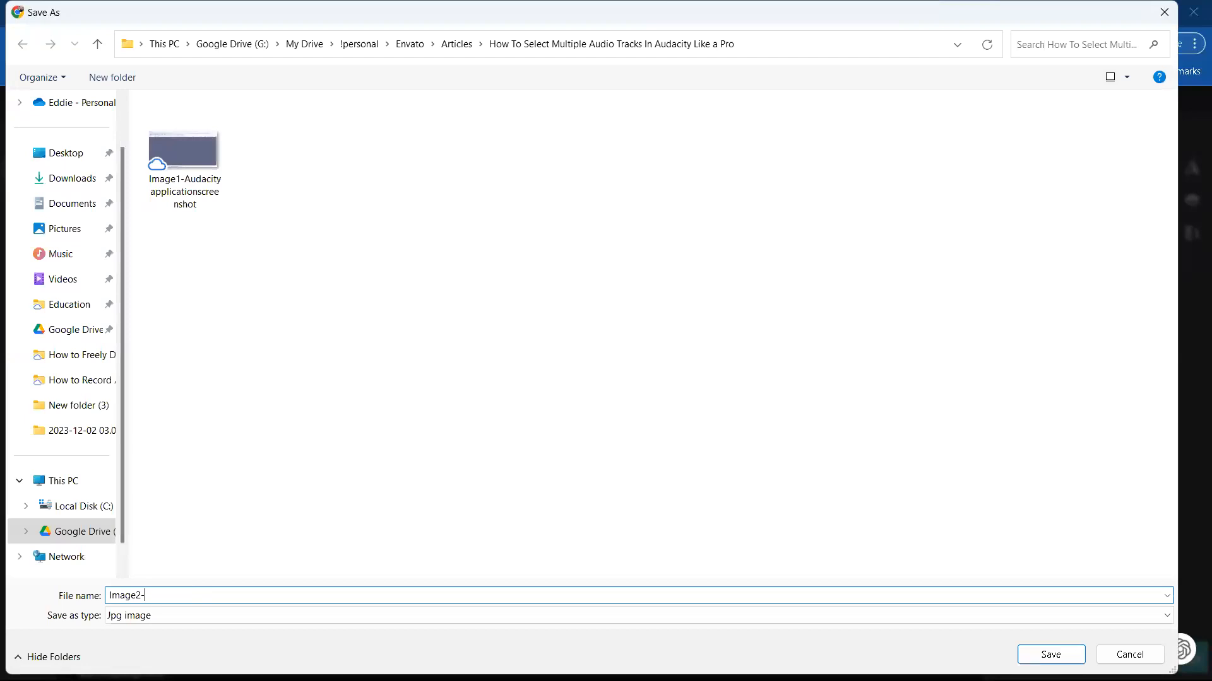
text(DisplayingTrackHeader)
key(ctrl+a)
key(ctrl+c)
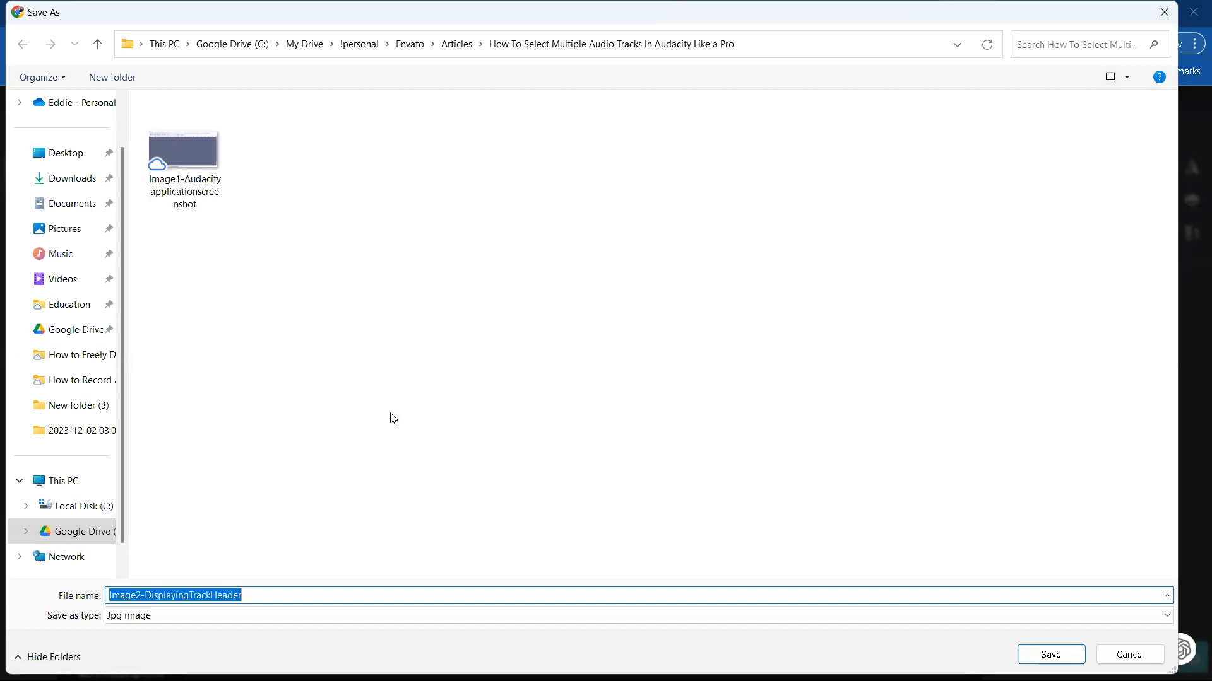
key(Return)
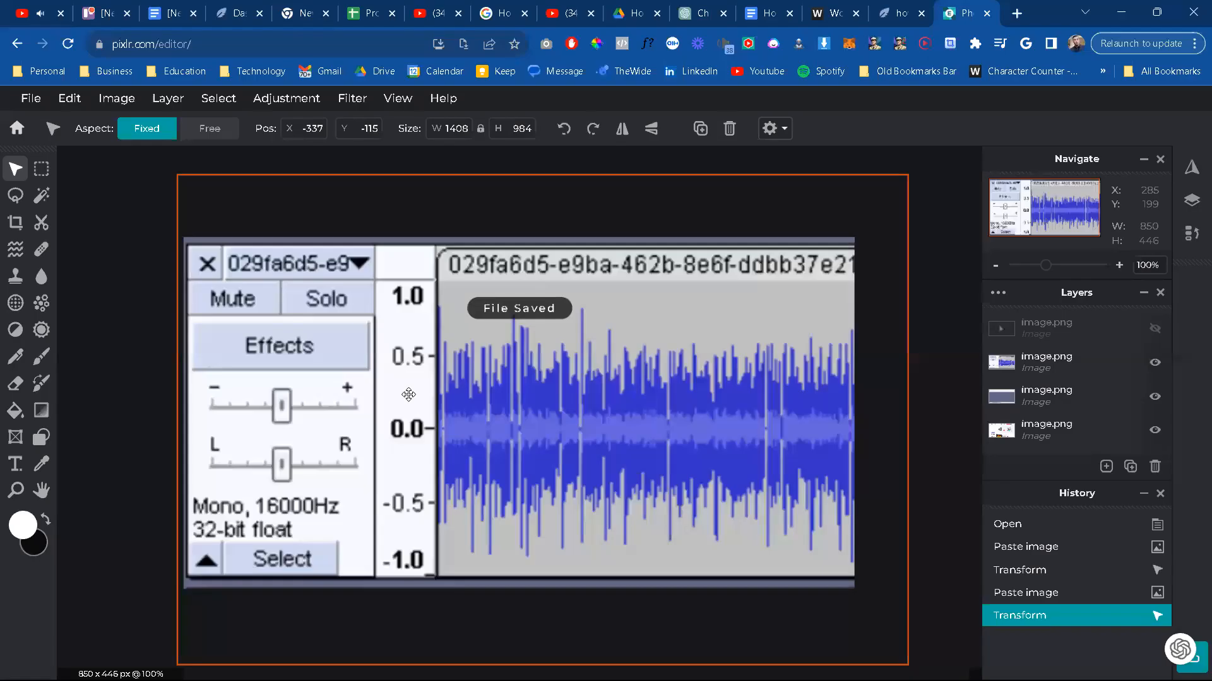
Step: Switch to the Google Docs article and insert the track header image below the Single Track Selection introductory paragraph
click(814, 8)
click(765, 13)
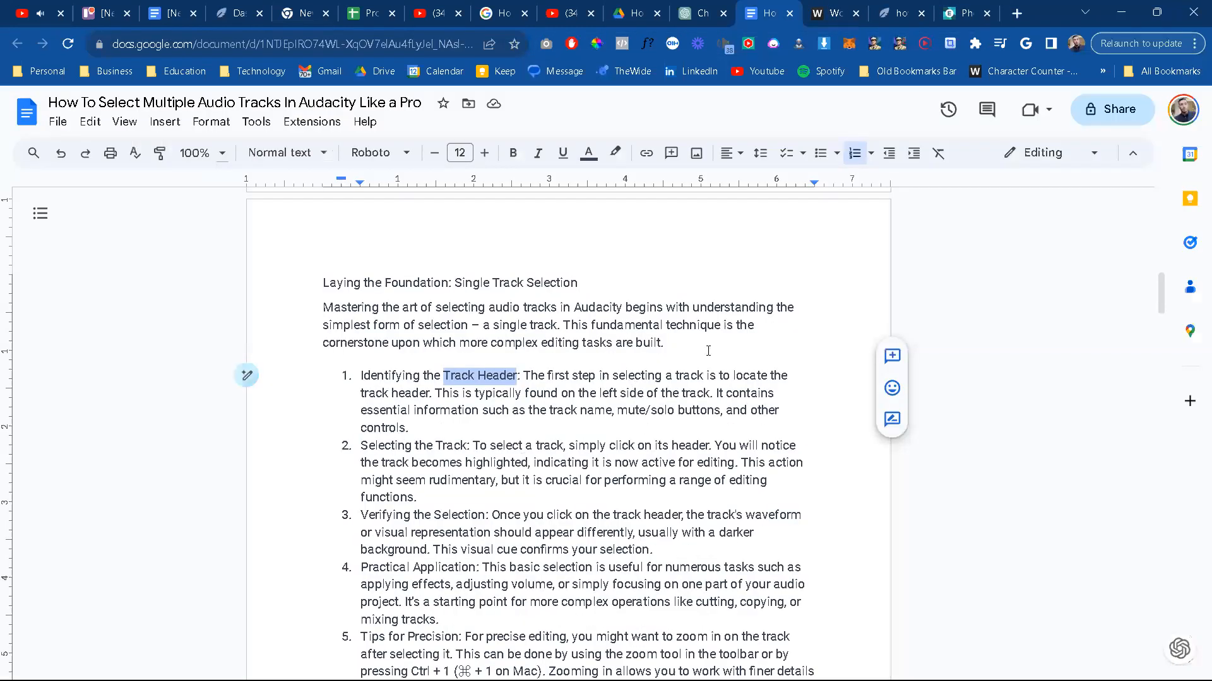
scroll(690, 410, up, 5)
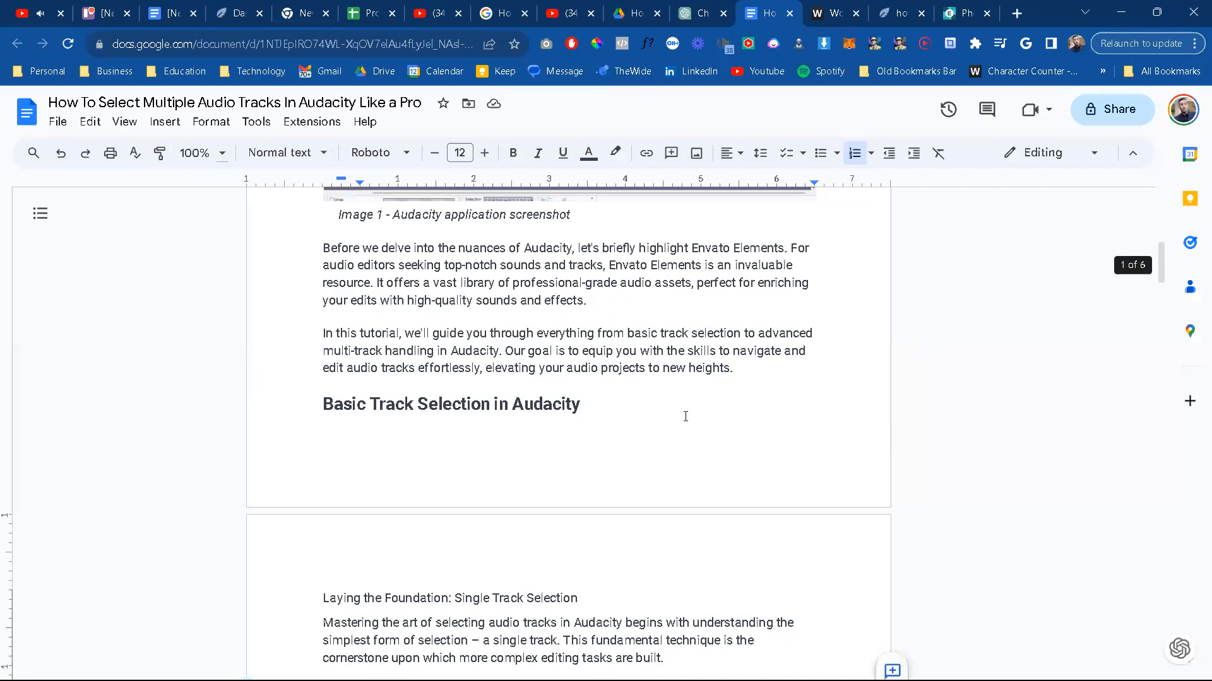
scroll(684, 414, down, 3)
click(678, 446)
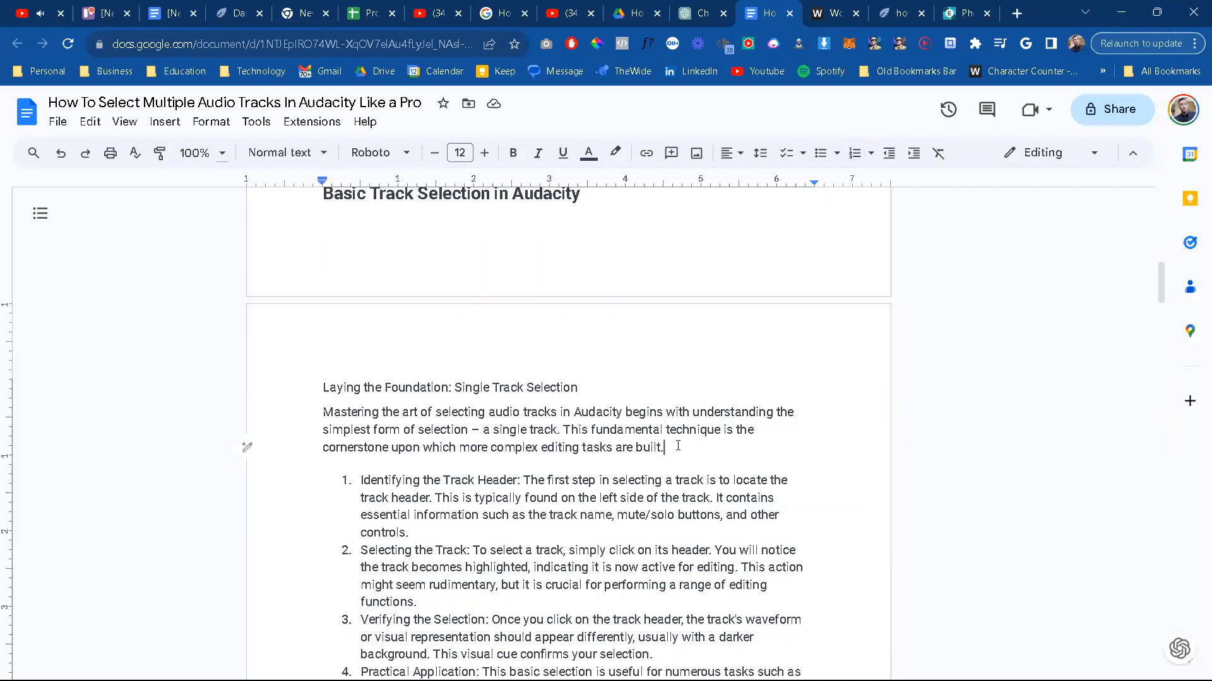
key(Return)
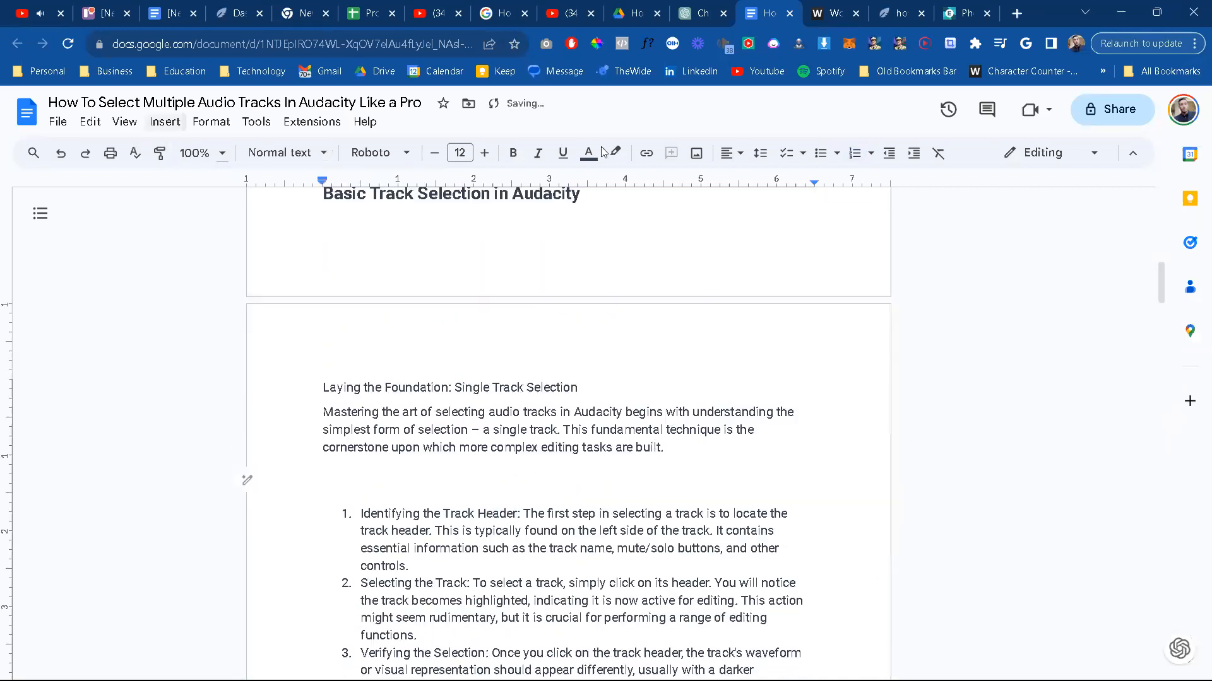
click(698, 153)
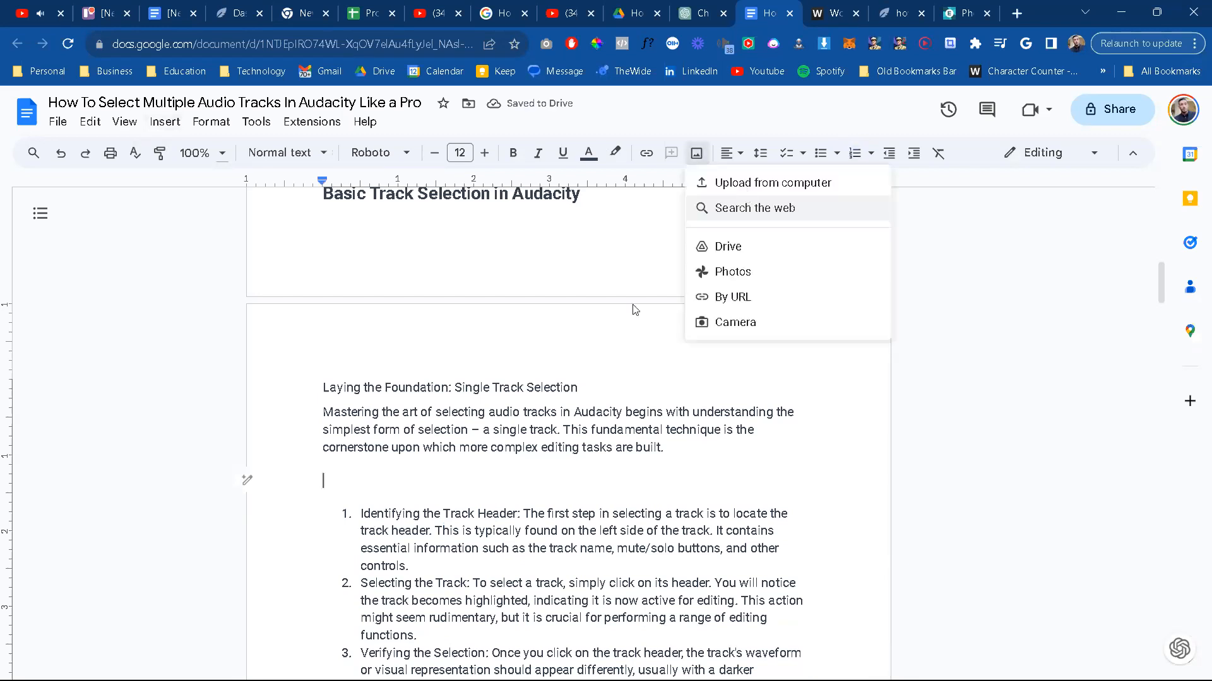
click(521, 385)
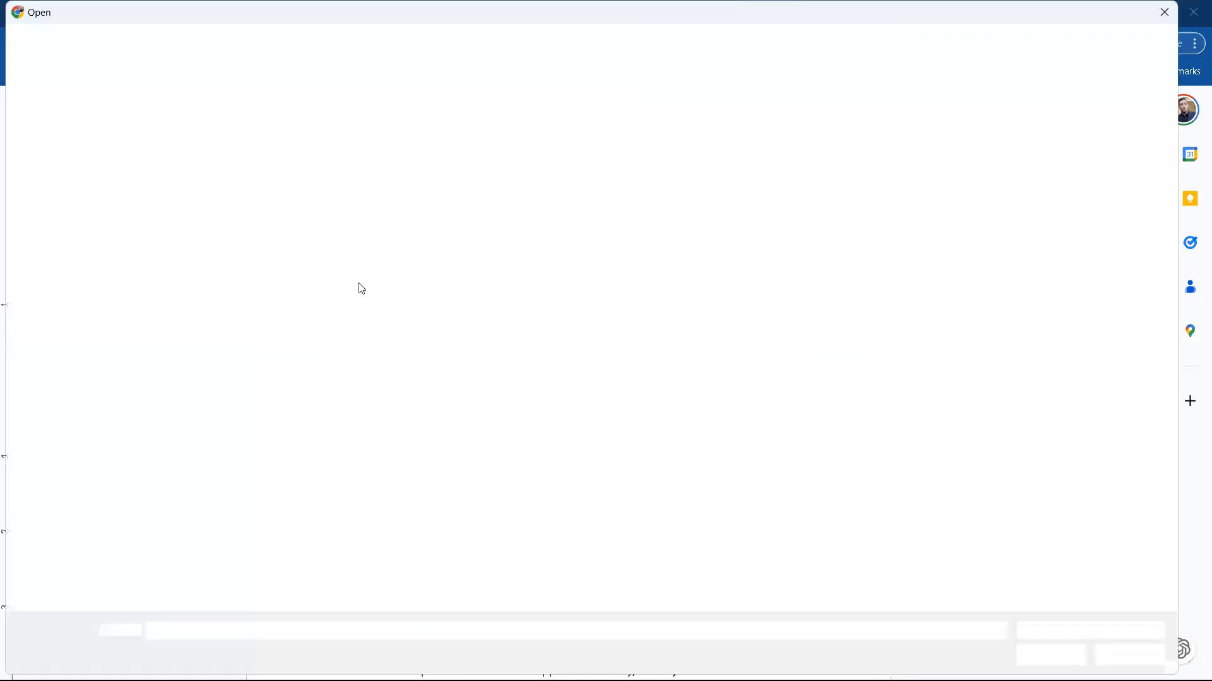
key(Escape)
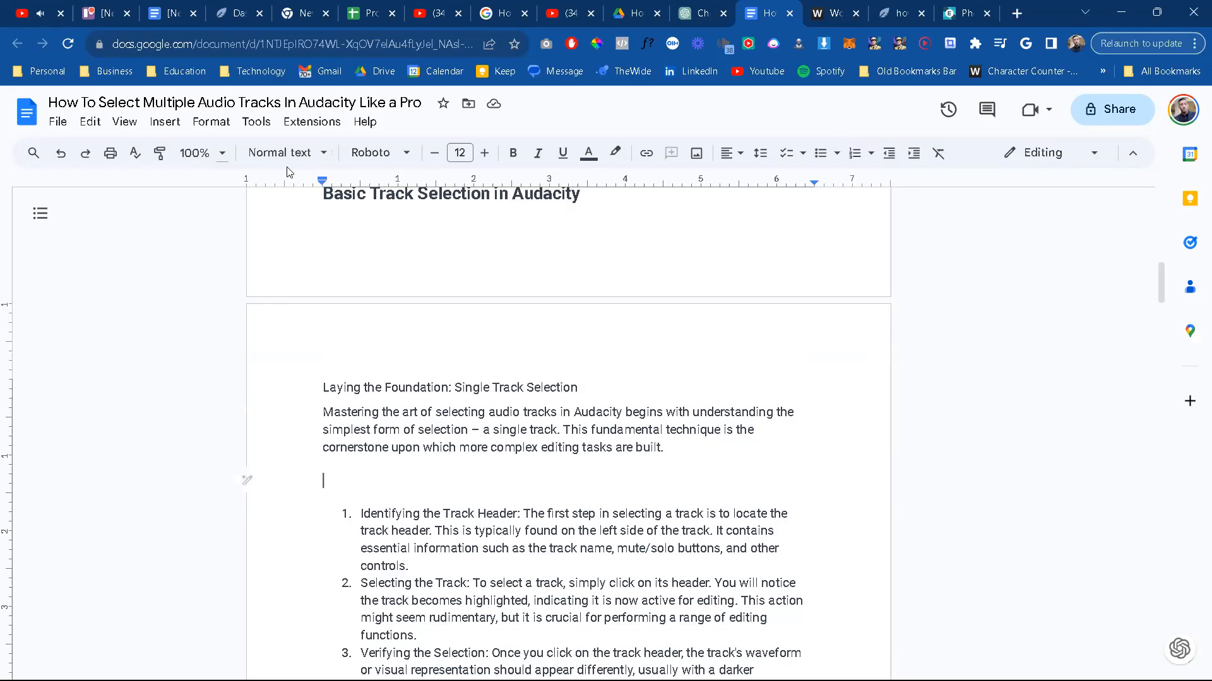
scroll(743, 488, down, 1)
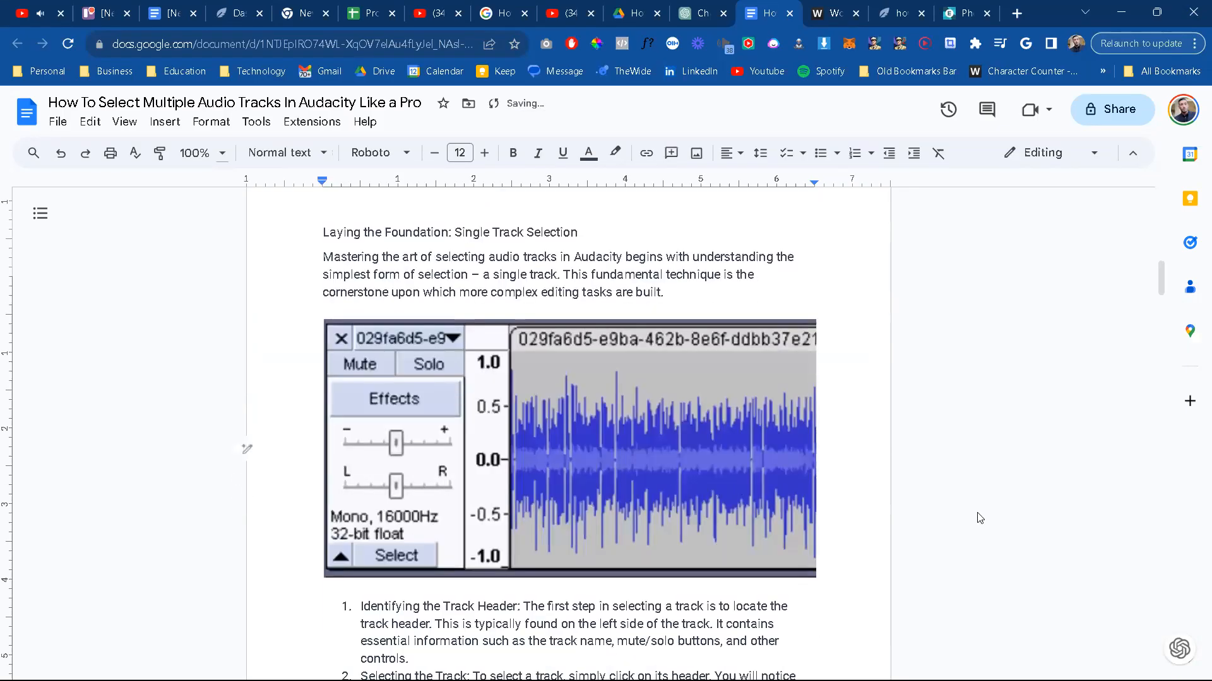
Step: Add the italic caption "Image 2 - Displaying Track Header" beneath the inserted image
scroll(979, 518, down, 1)
key(Return)
key(ctrl+i)
key(ctrl+v)
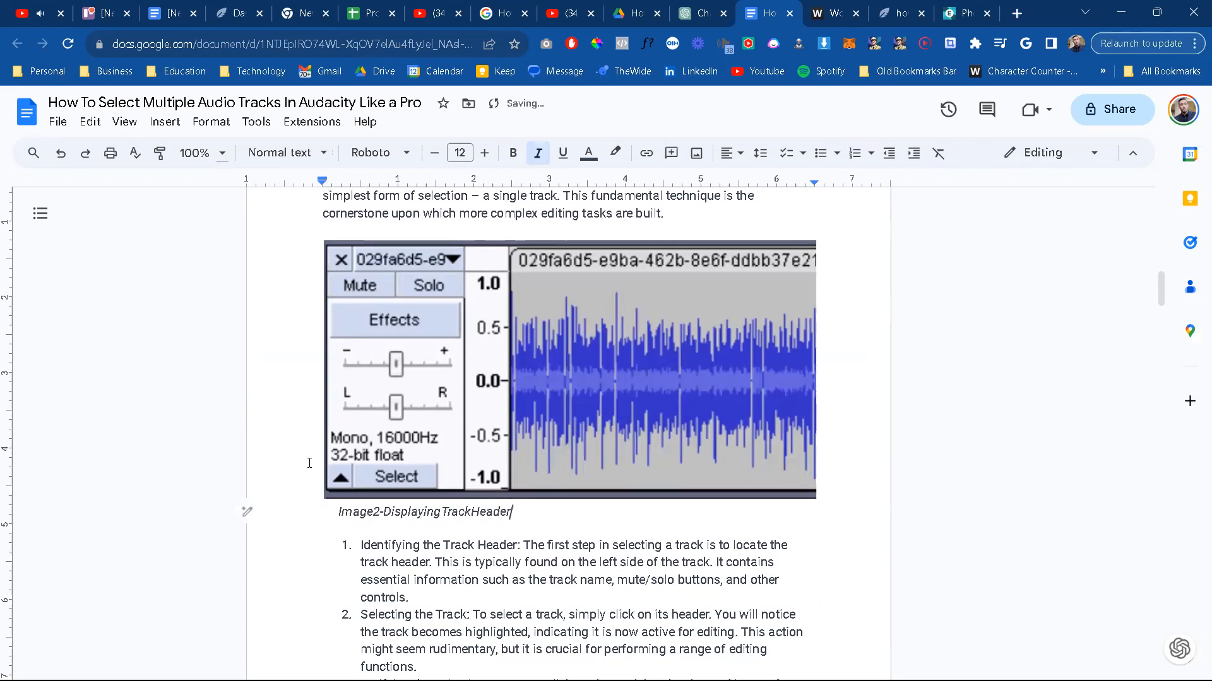
click(371, 513)
click(385, 513)
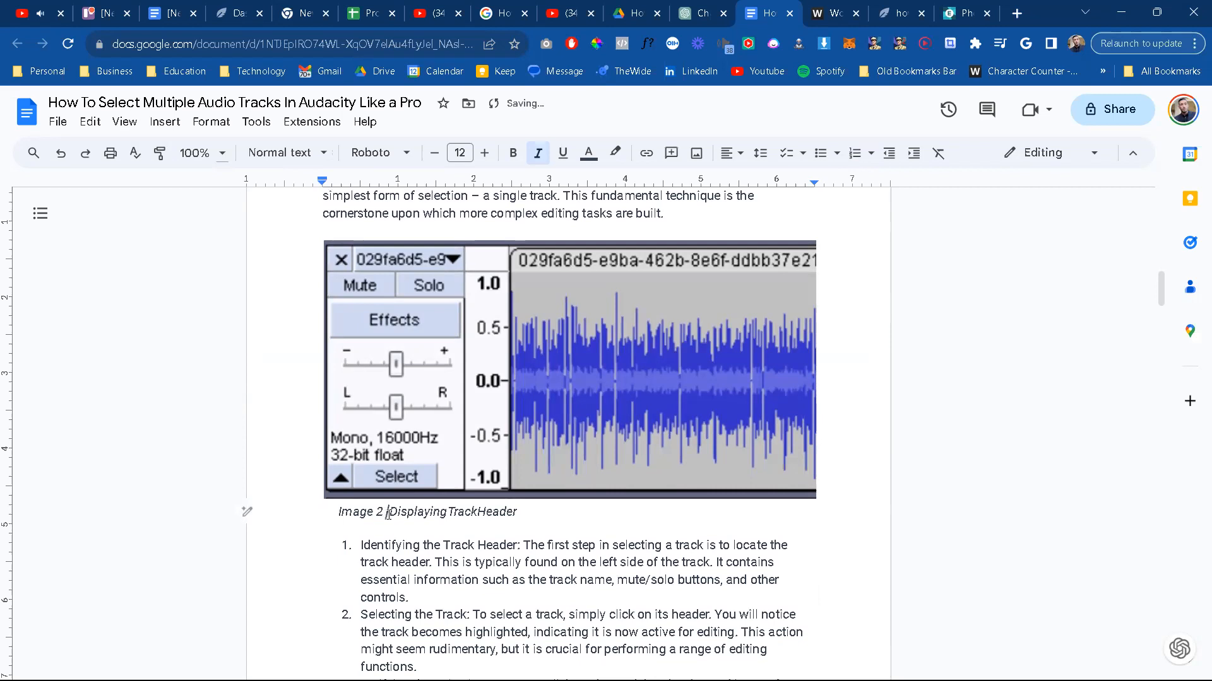
text(-)
click(451, 512)
click(484, 513)
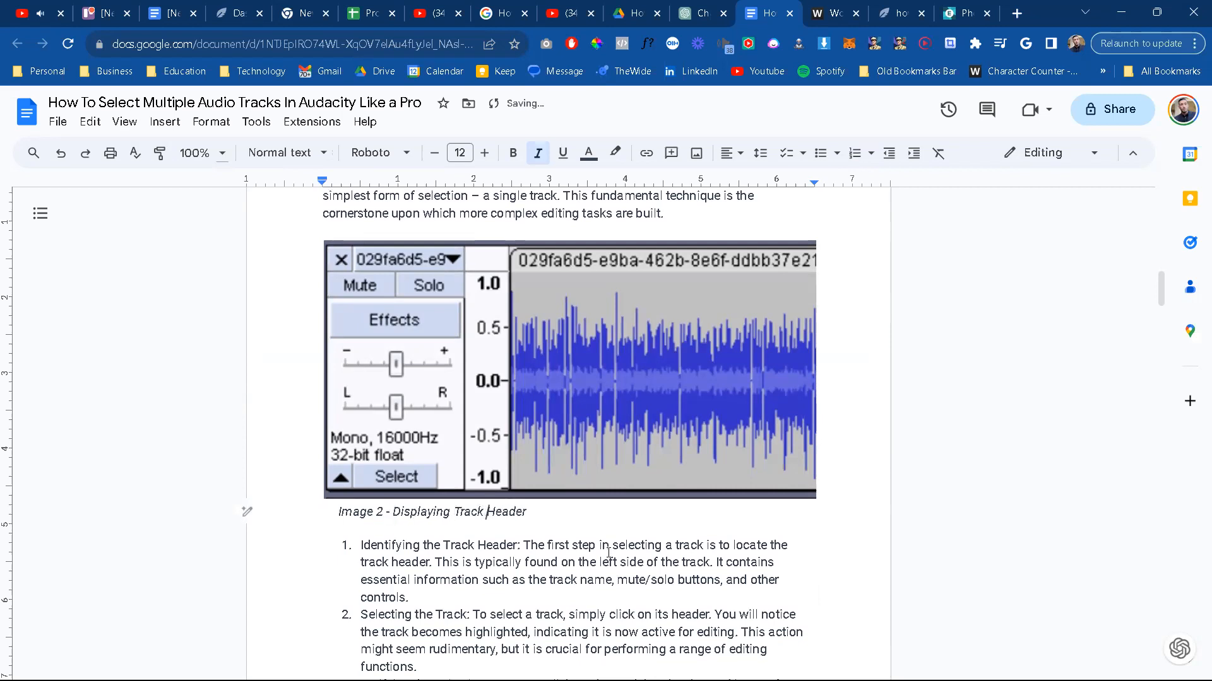
Step: Review the single track selection points and the screenshot placeholder that follows them
scroll(608, 553, down, 3)
scroll(609, 553, down, 8)
scroll(559, 500, up, 5)
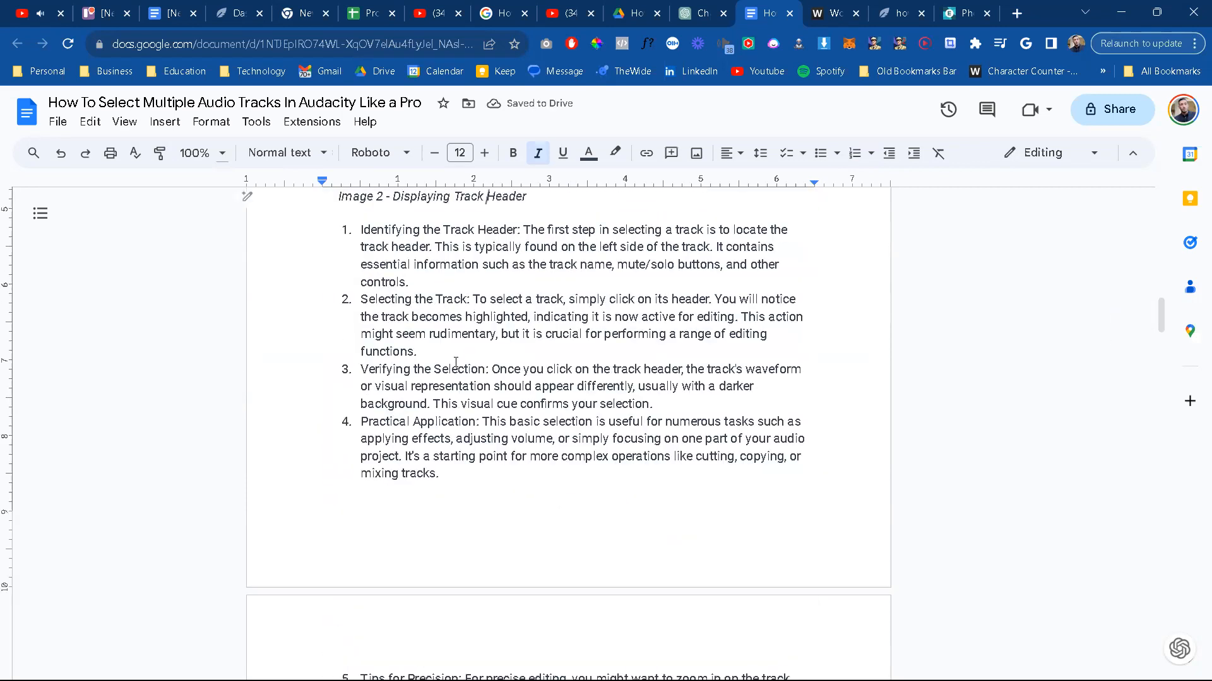
scroll(455, 355, up, 1)
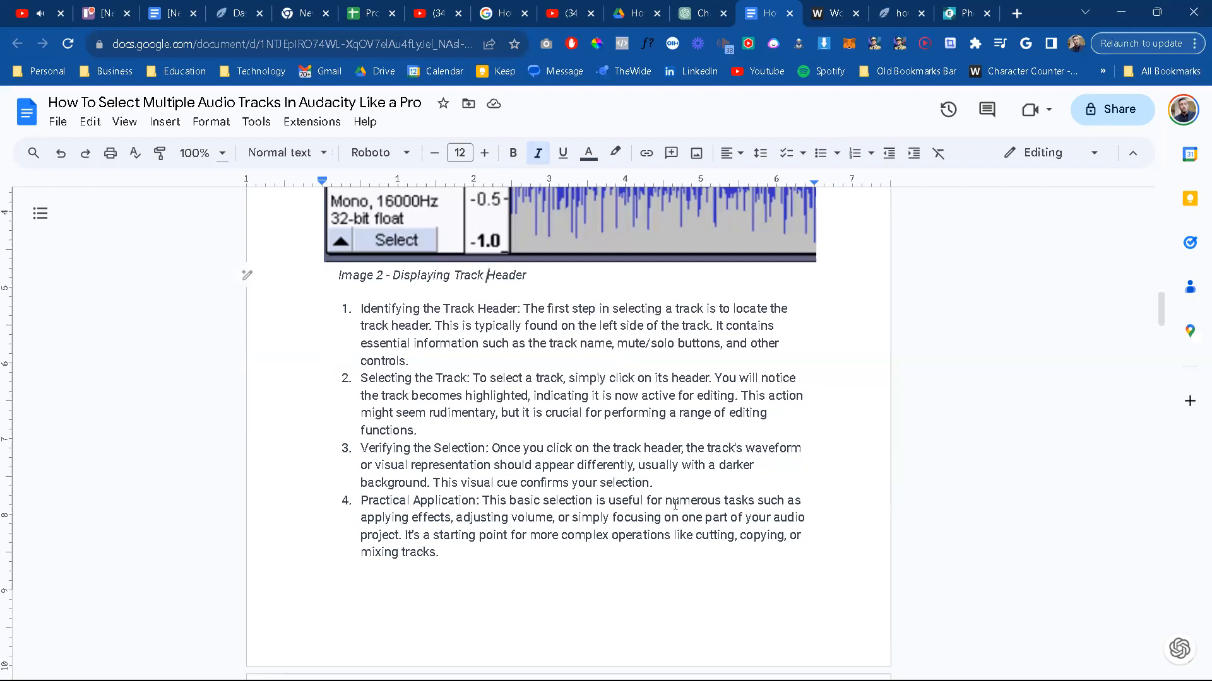
scroll(628, 514, down, 3)
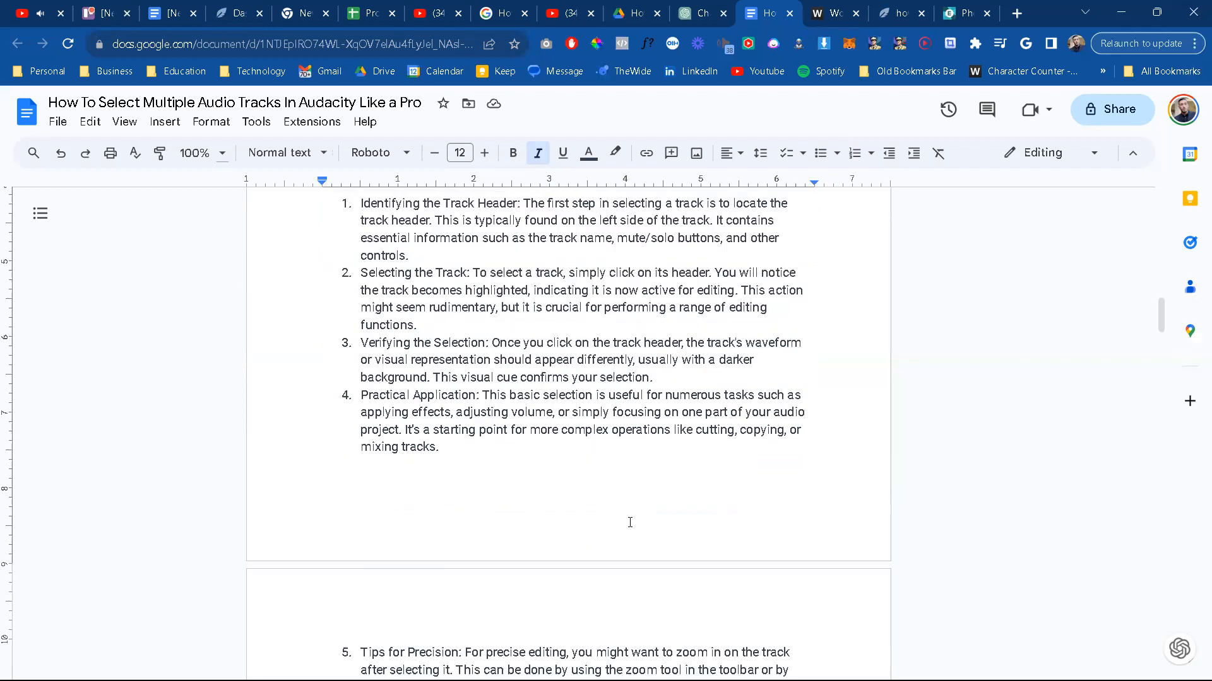
scroll(630, 522, down, 2)
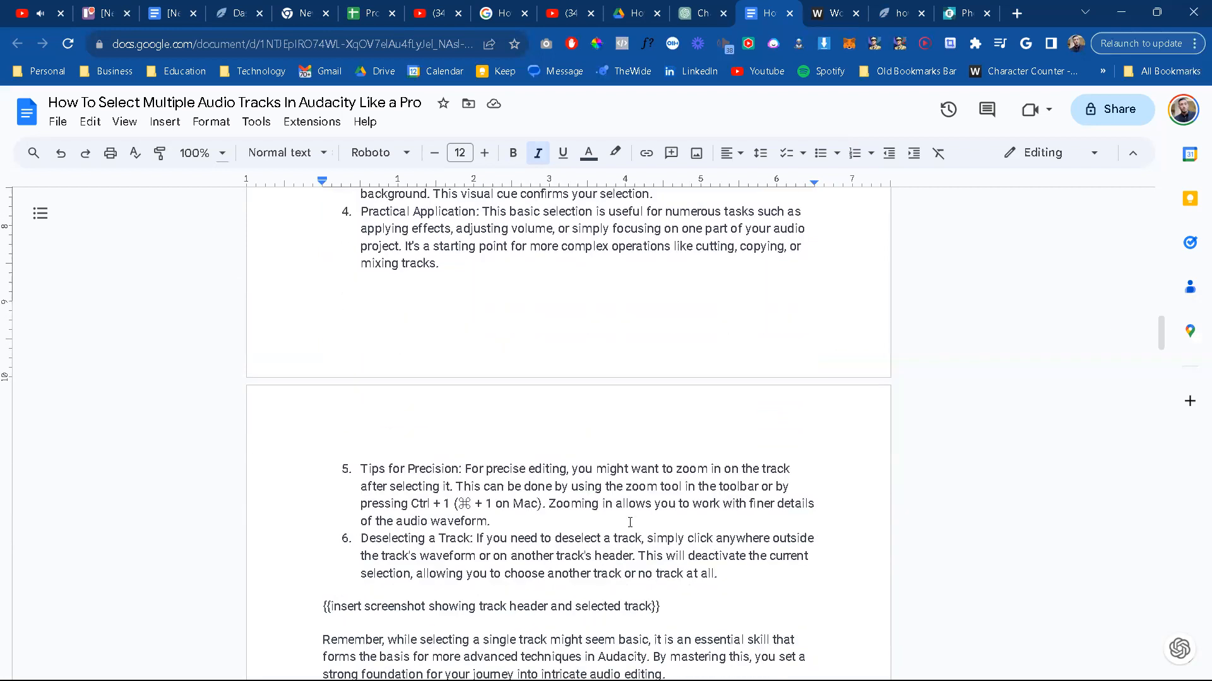
scroll(630, 522, up, 1)
scroll(630, 522, down, 3)
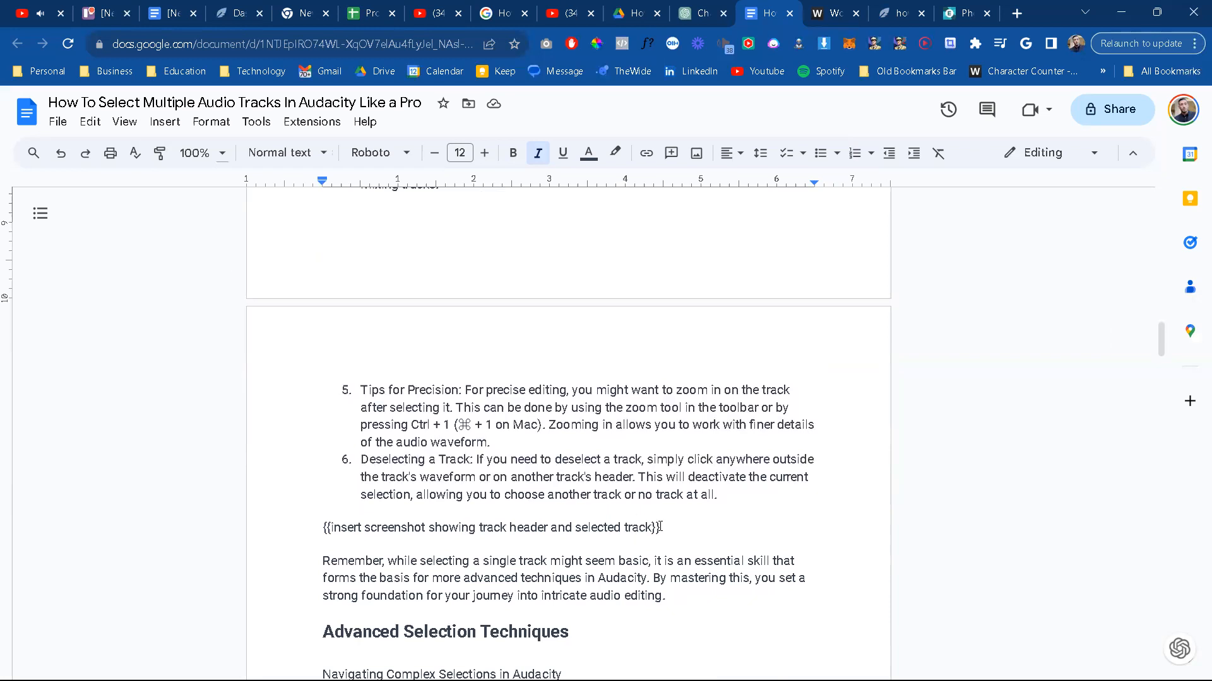
scroll(653, 535, up, 7)
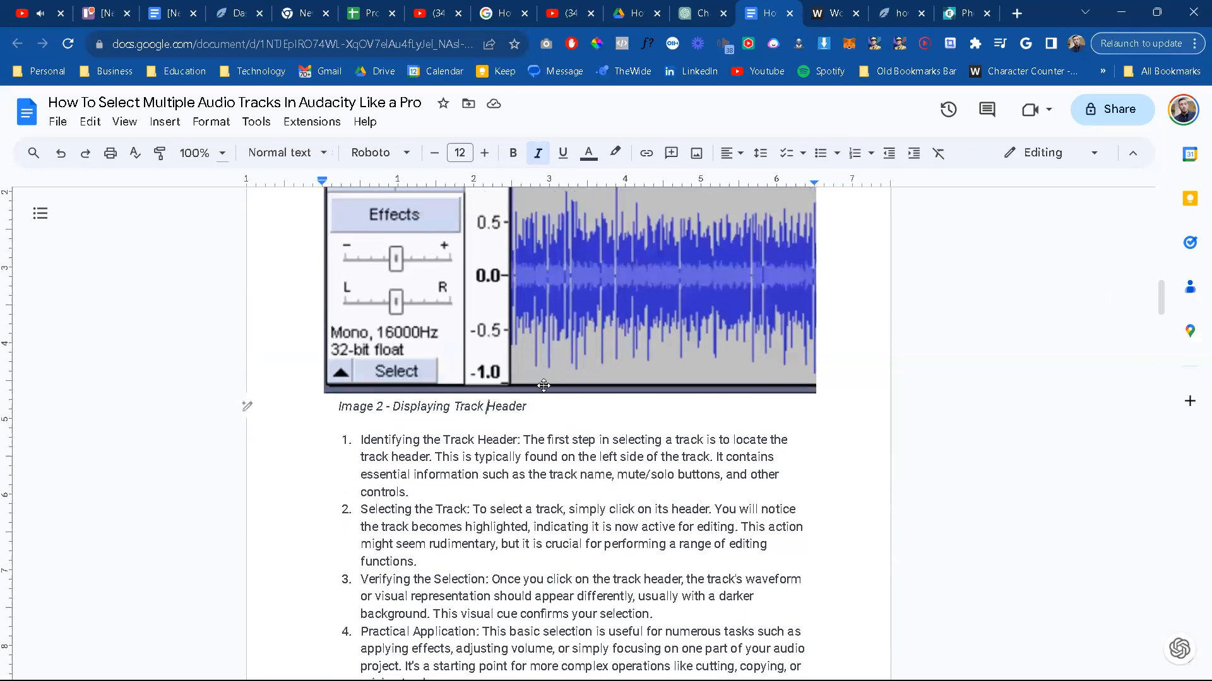
Step: Cut the track header image with its caption and paste it over the placeholder "{{insert screenshot showing track header and selected track}}"
scroll(543, 386, up, 2)
click(544, 386)
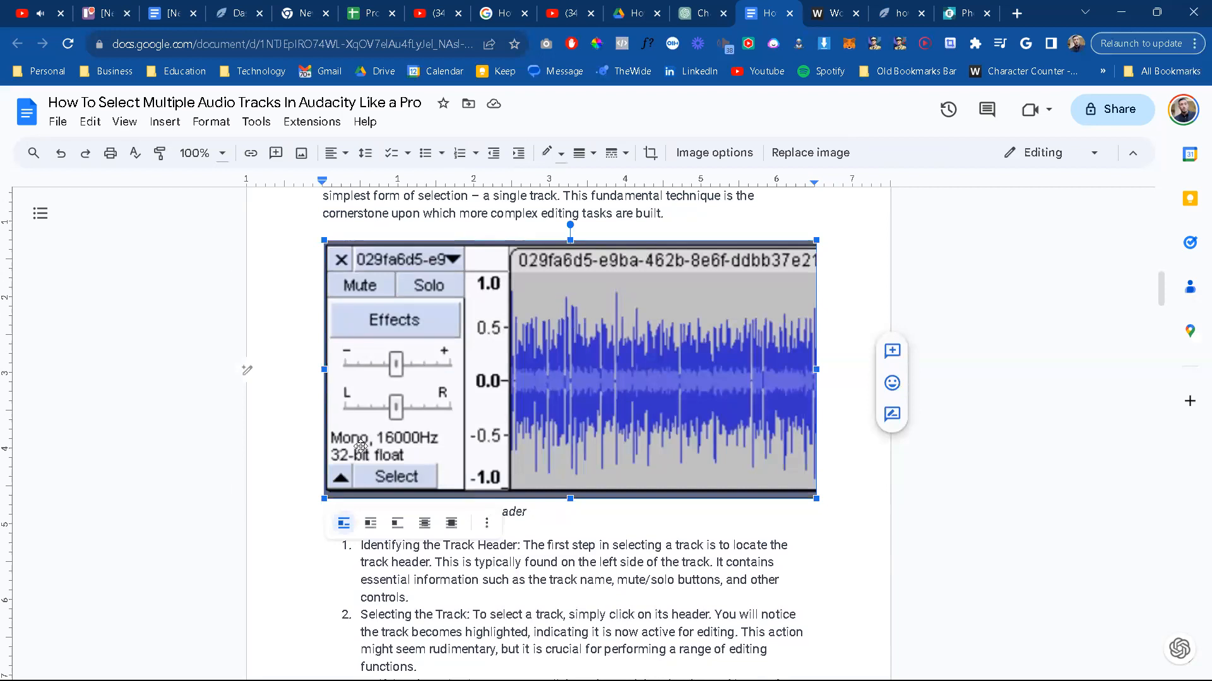
key(shift+Down)
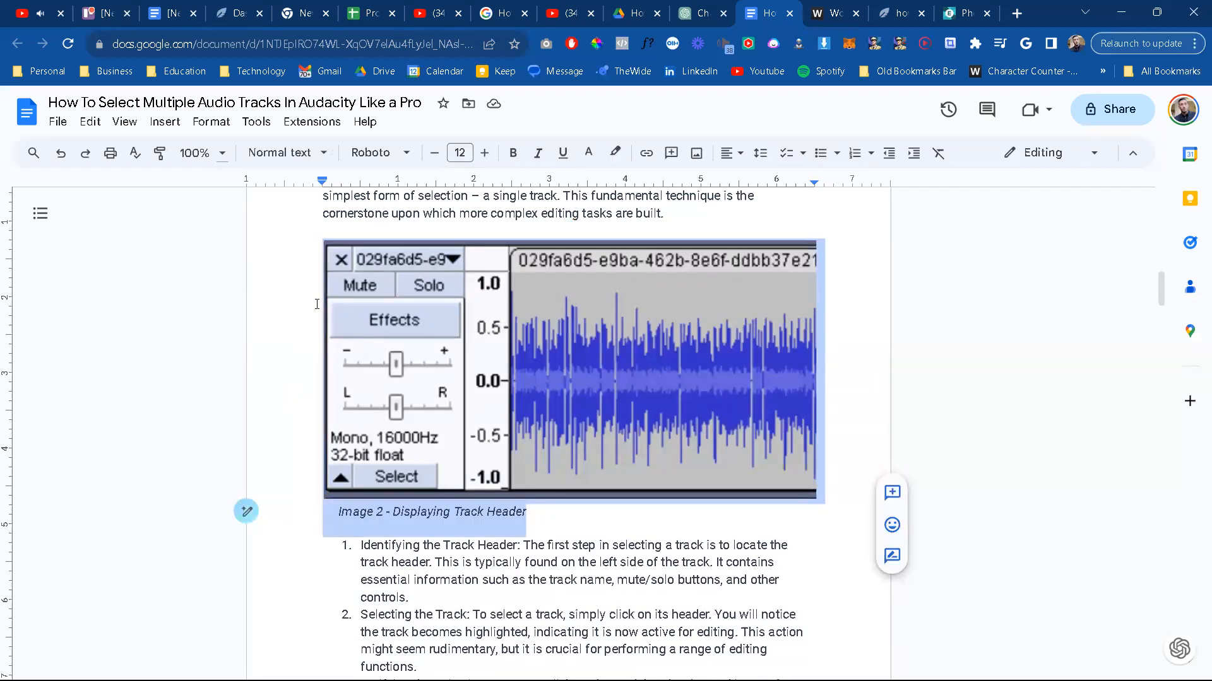
key(Delete)
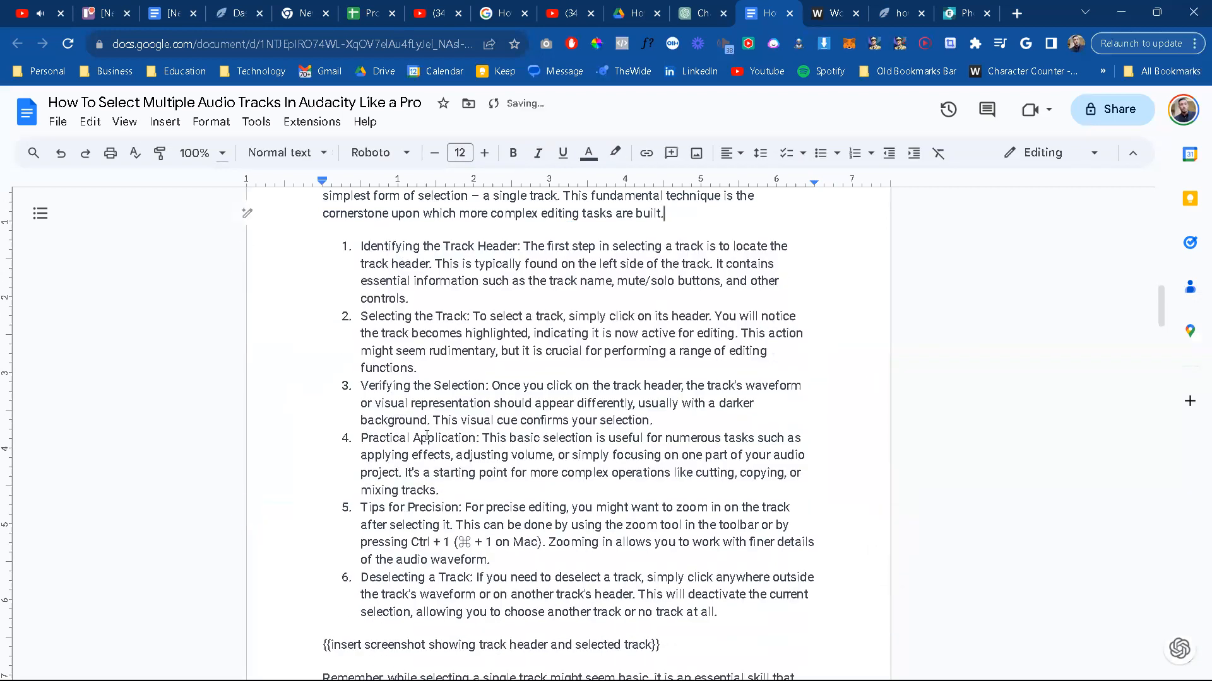
scroll(464, 547, down, 3)
drag(683, 434, 454, 432)
click(465, 430)
drag(673, 465, 323, 455)
key(ctrl+v)
Step: Skim the Advanced Selection Techniques section, then switch to NeuronWriter and examine the article's content score and suggested terms
scroll(566, 505, down, 6)
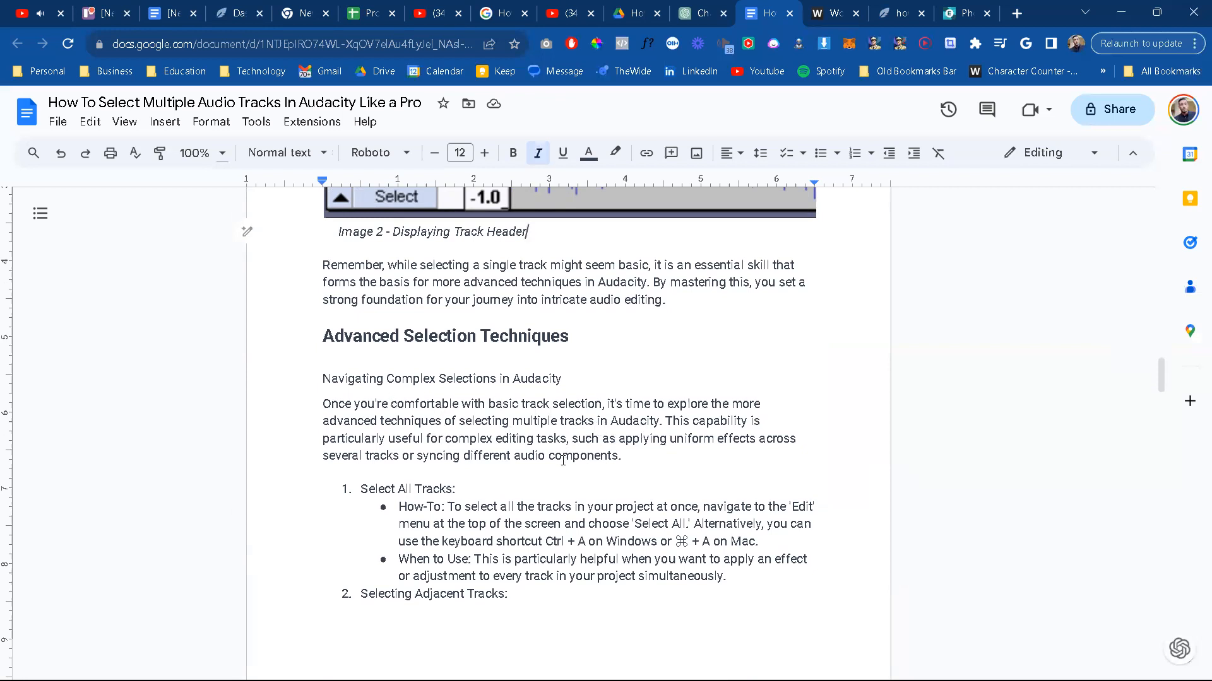
scroll(563, 460, down, 3)
scroll(563, 461, down, 5)
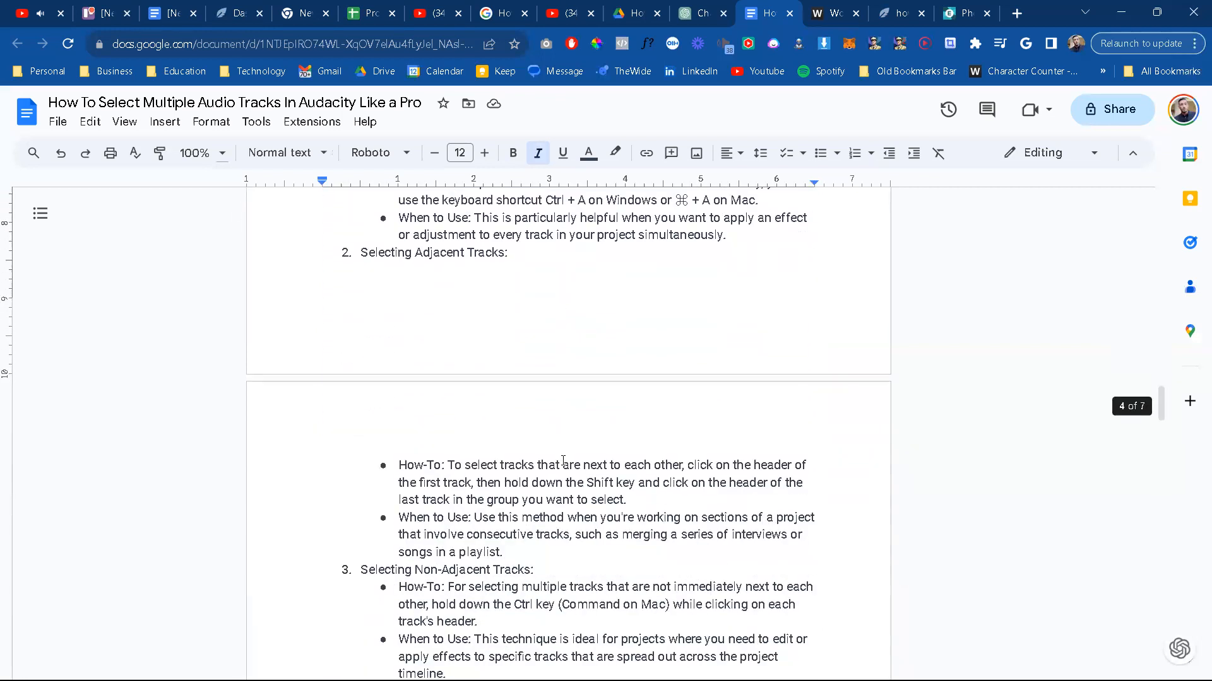
scroll(562, 461, up, 4)
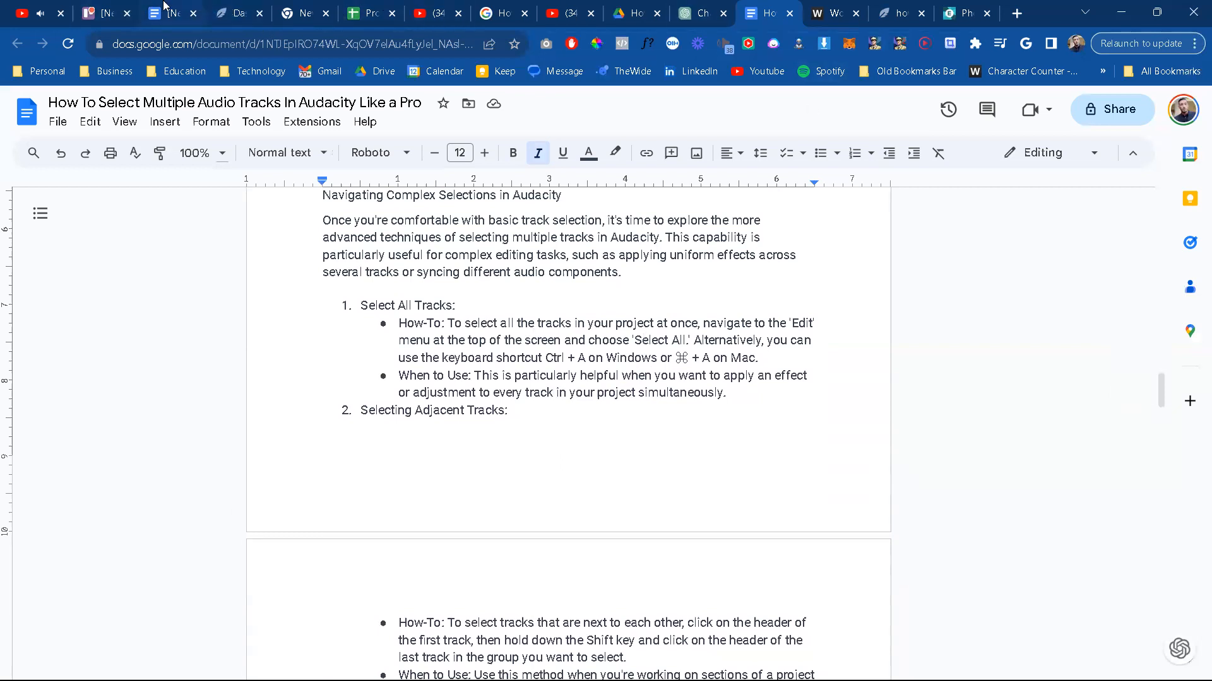
click(896, 9)
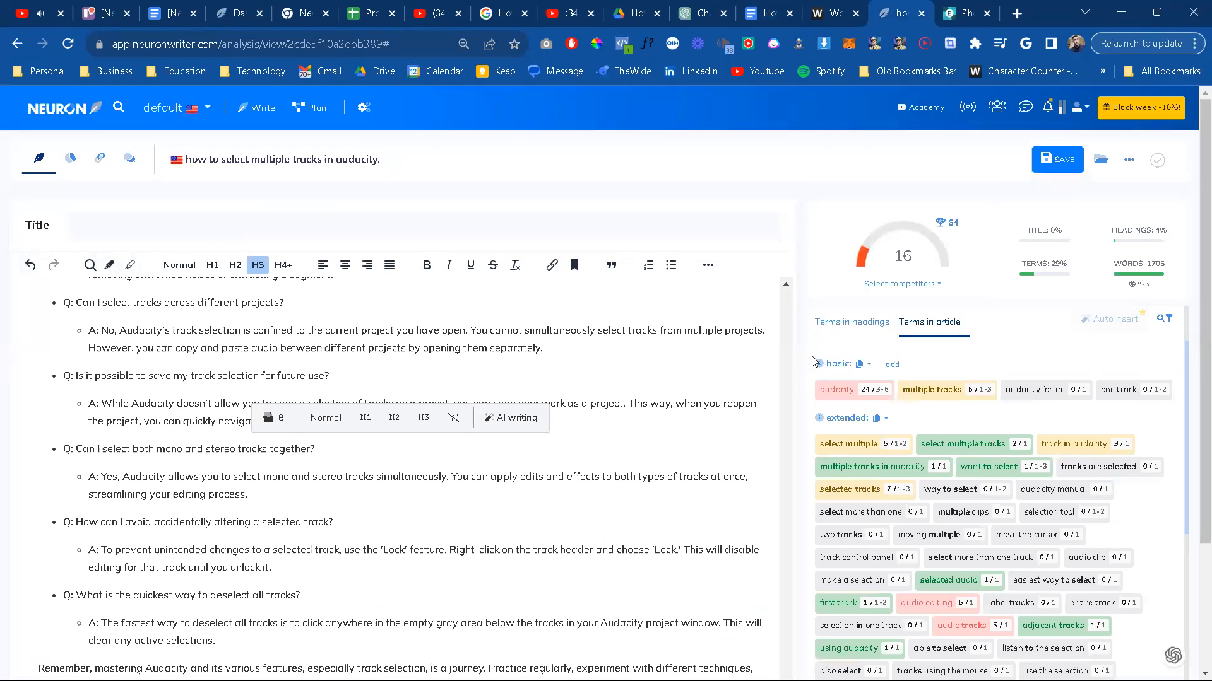
drag(820, 232, 995, 454)
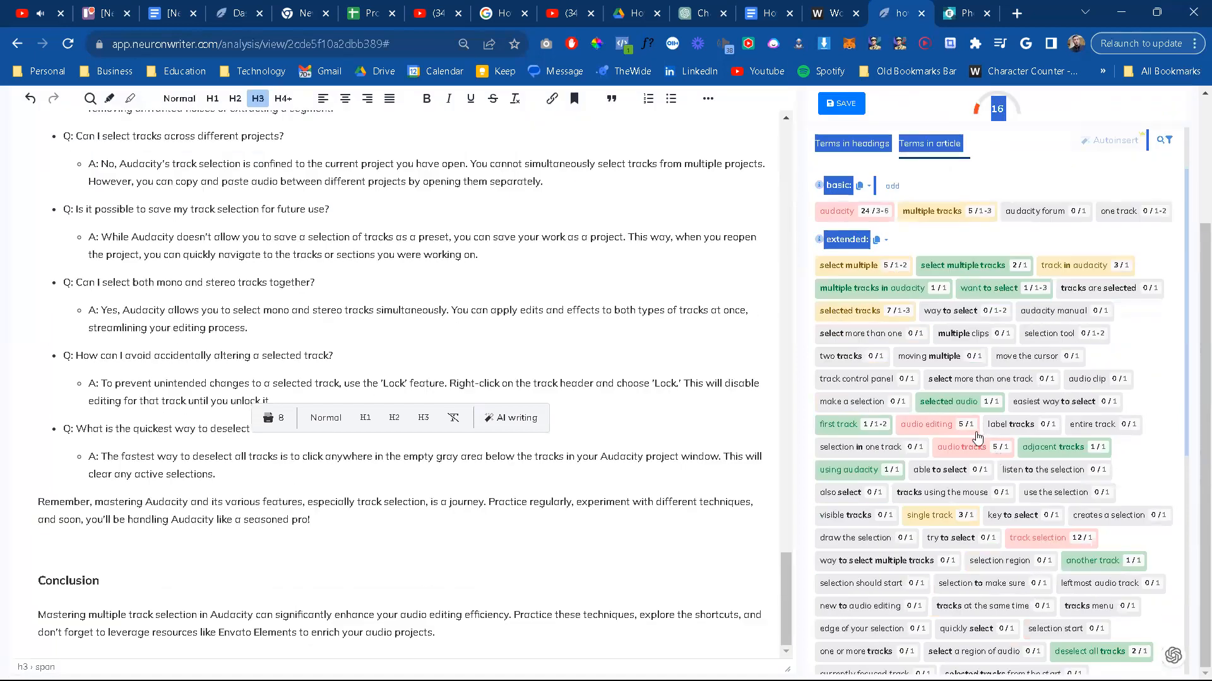
Step: Check the content score summary in NeuronWriter, then switch back to the article in Google Docs
scroll(805, 454, up, 3)
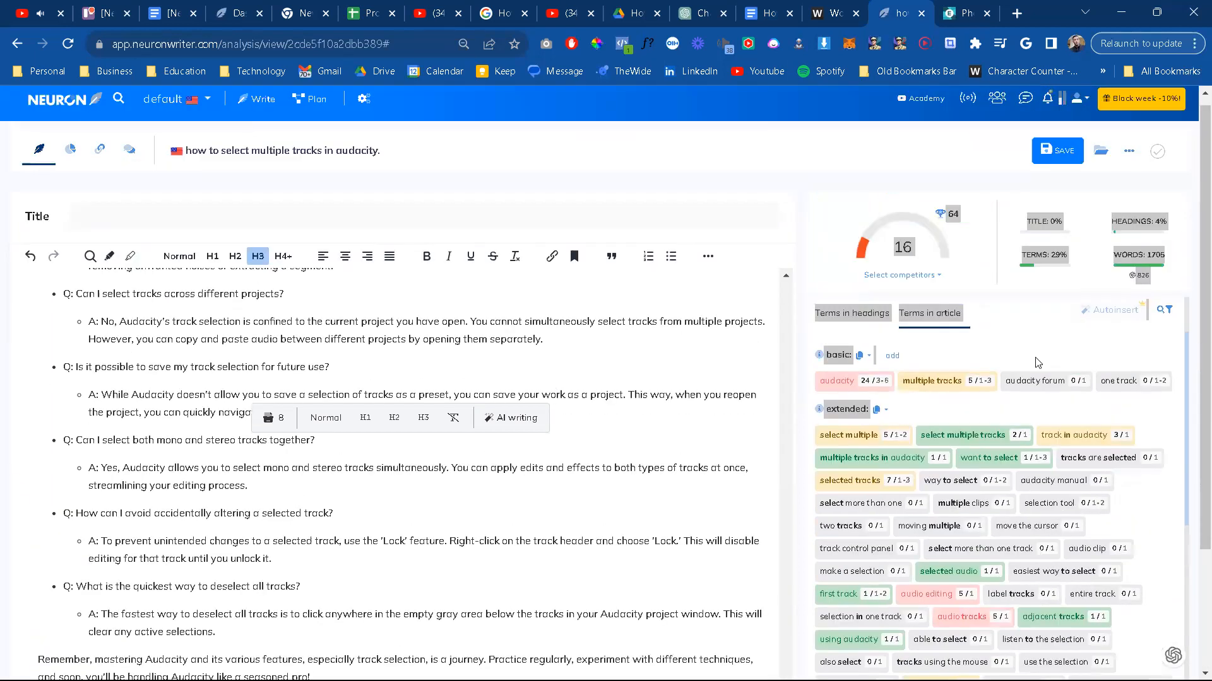
click(780, 203)
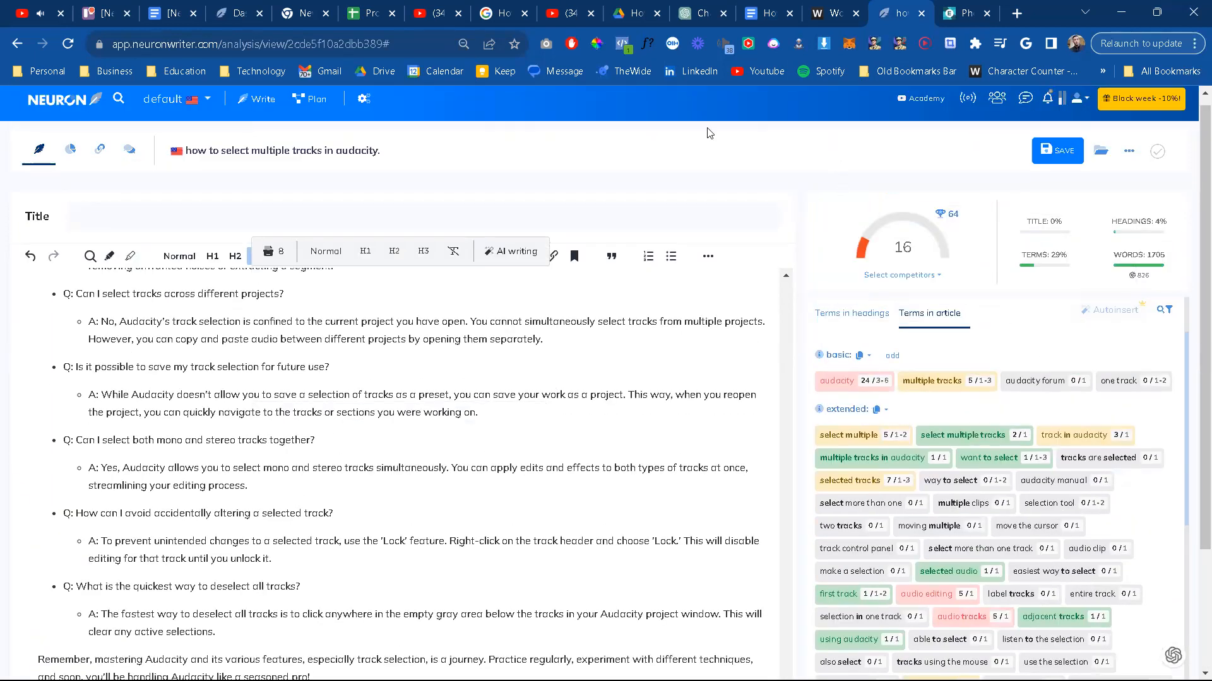
click(830, 8)
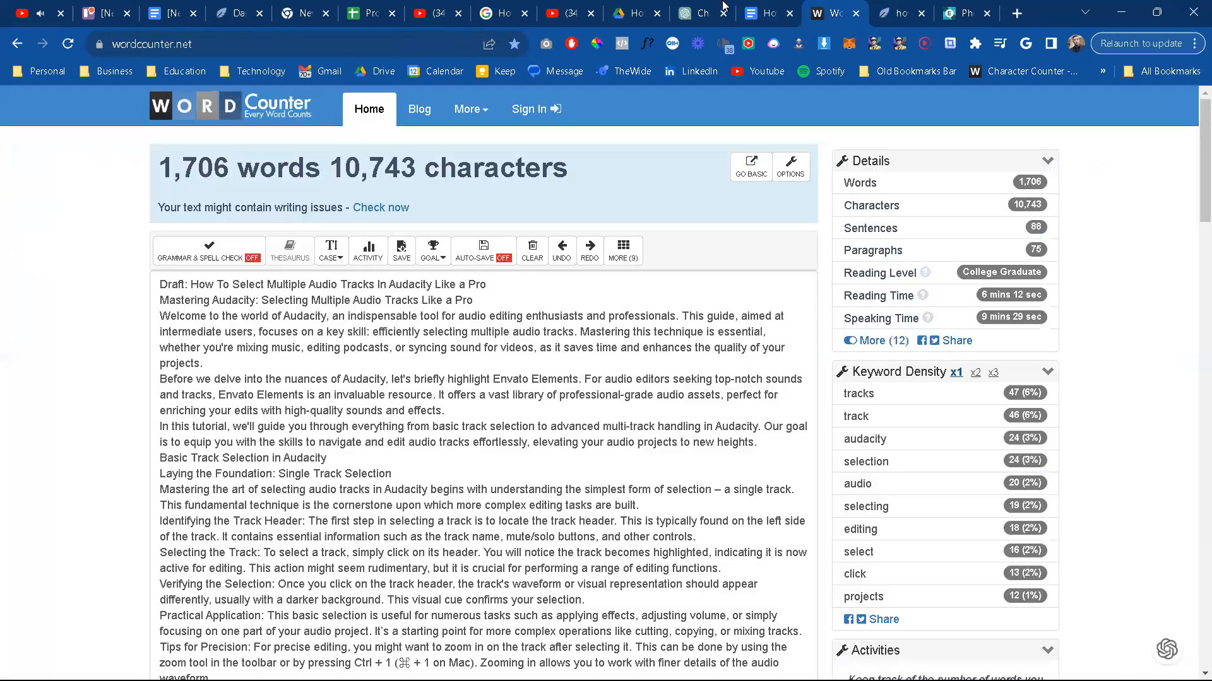
click(782, 7)
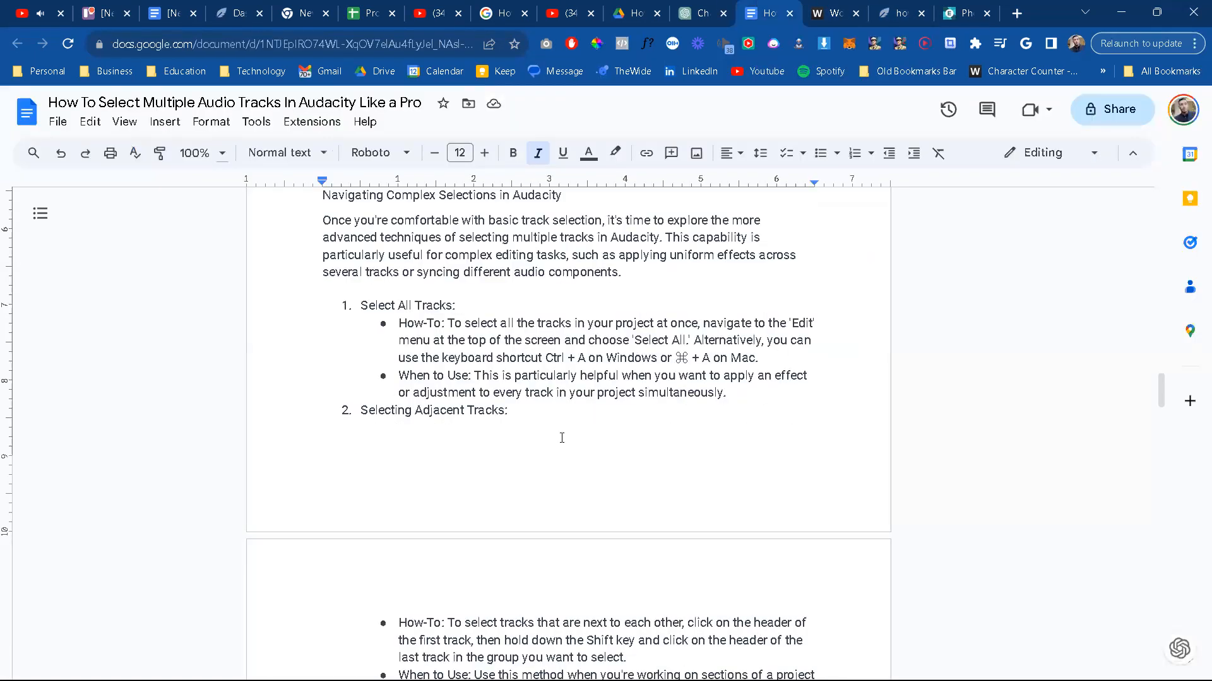
Step: Skim the article from the Advanced Selection Techniques section back up through the introduction to the single track selection section
scroll(525, 427, down, 4)
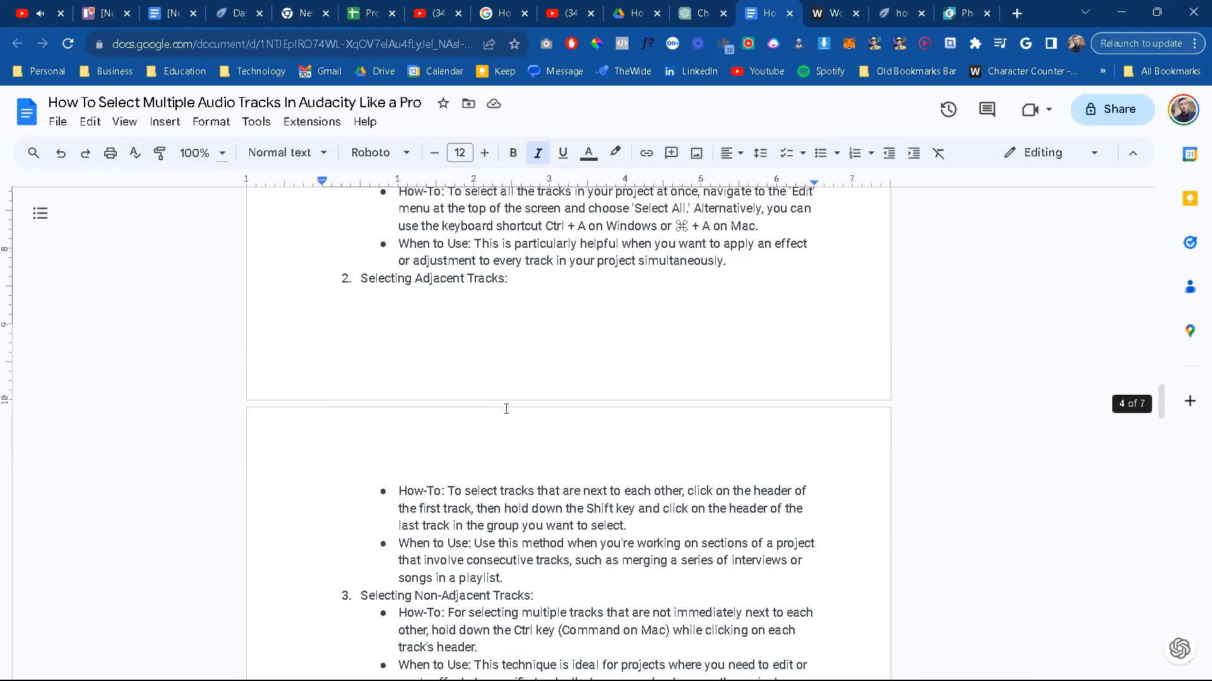
scroll(516, 431, up, 6)
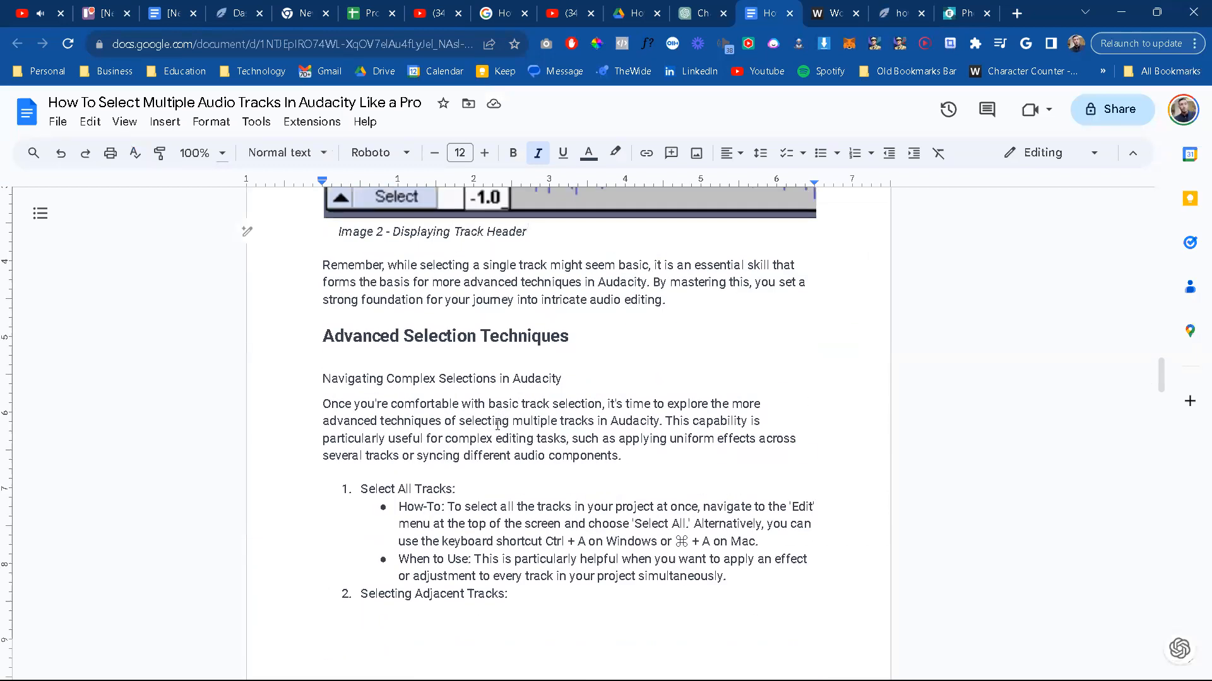
scroll(497, 425, down, 1)
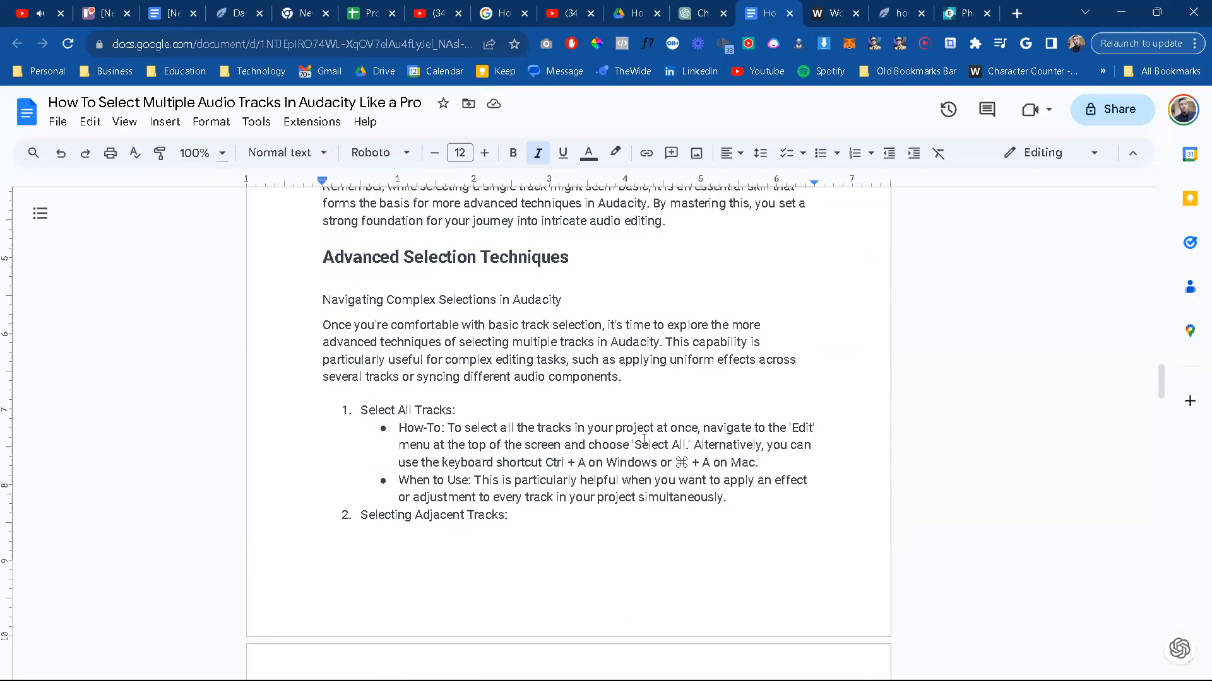
scroll(644, 440, up, 9)
scroll(536, 434, up, 20)
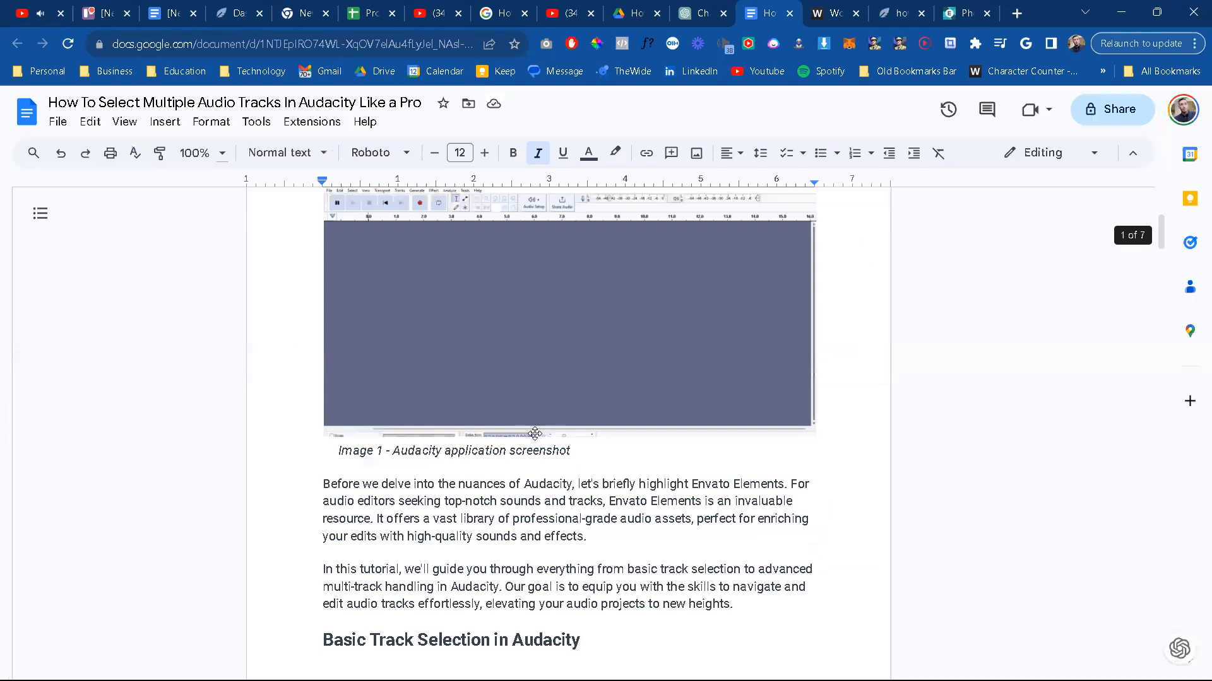
scroll(534, 434, up, 5)
scroll(532, 453, down, 4)
scroll(532, 453, down, 8)
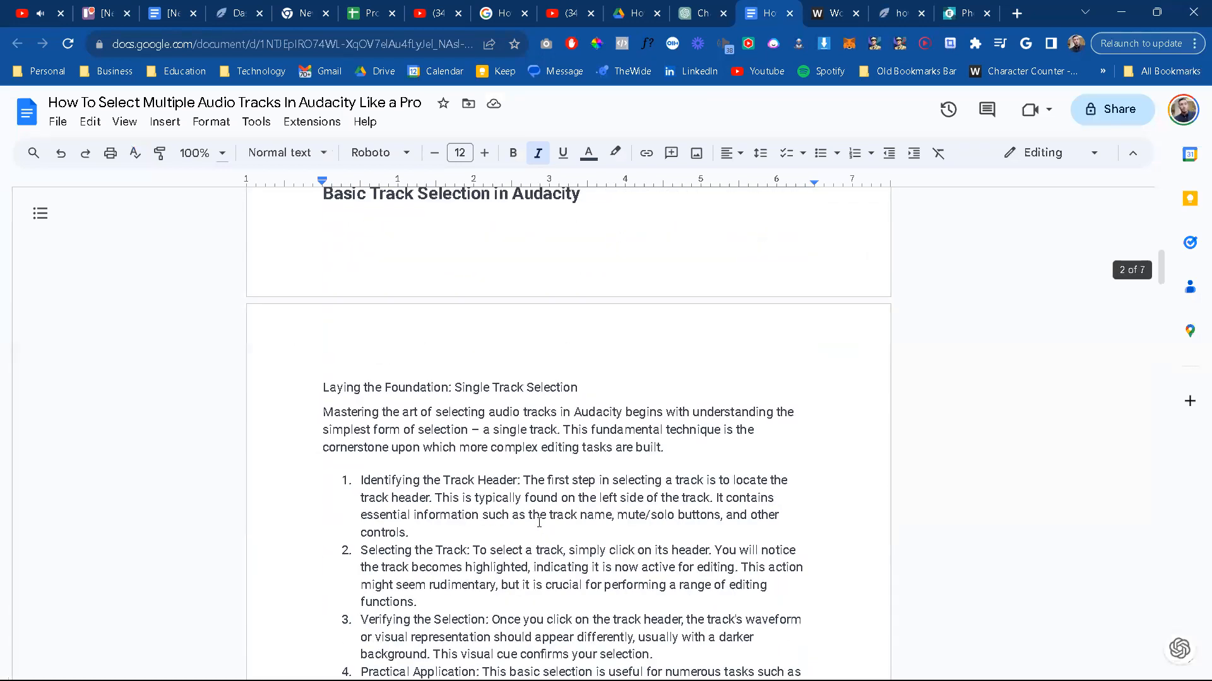
Step: Bold "mute/solo" in the Identifying the Track Header point of the single track selection list
scroll(539, 522, down, 2)
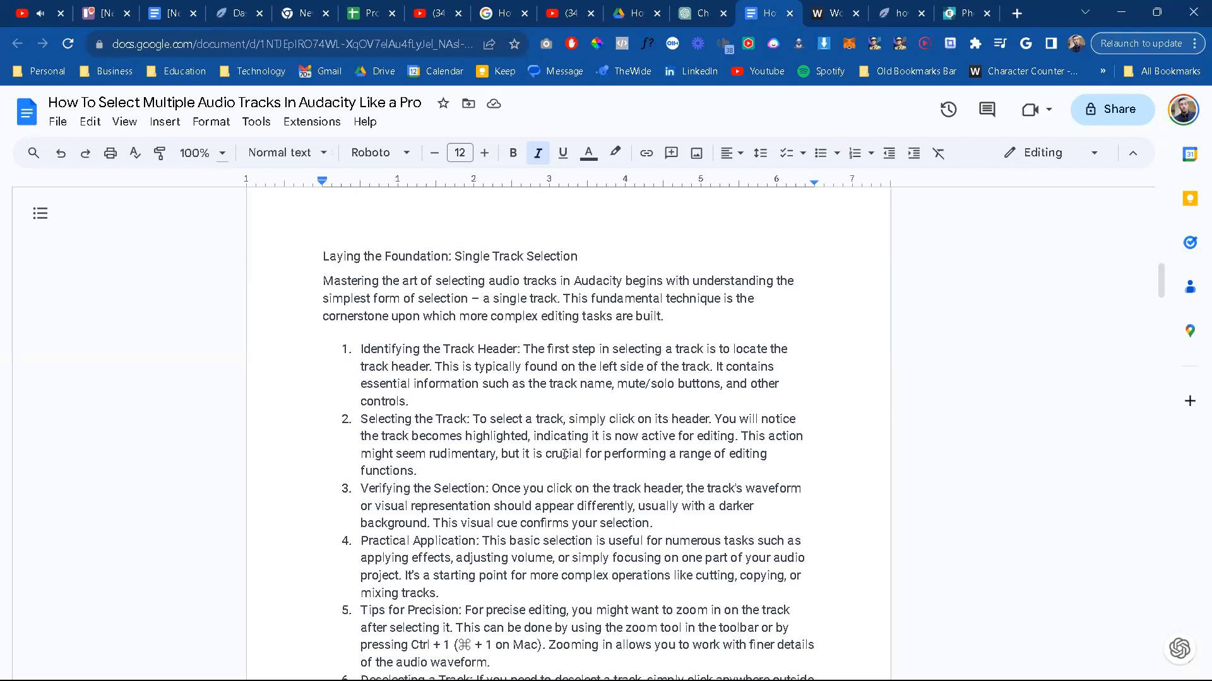
scroll(563, 454, down, 2)
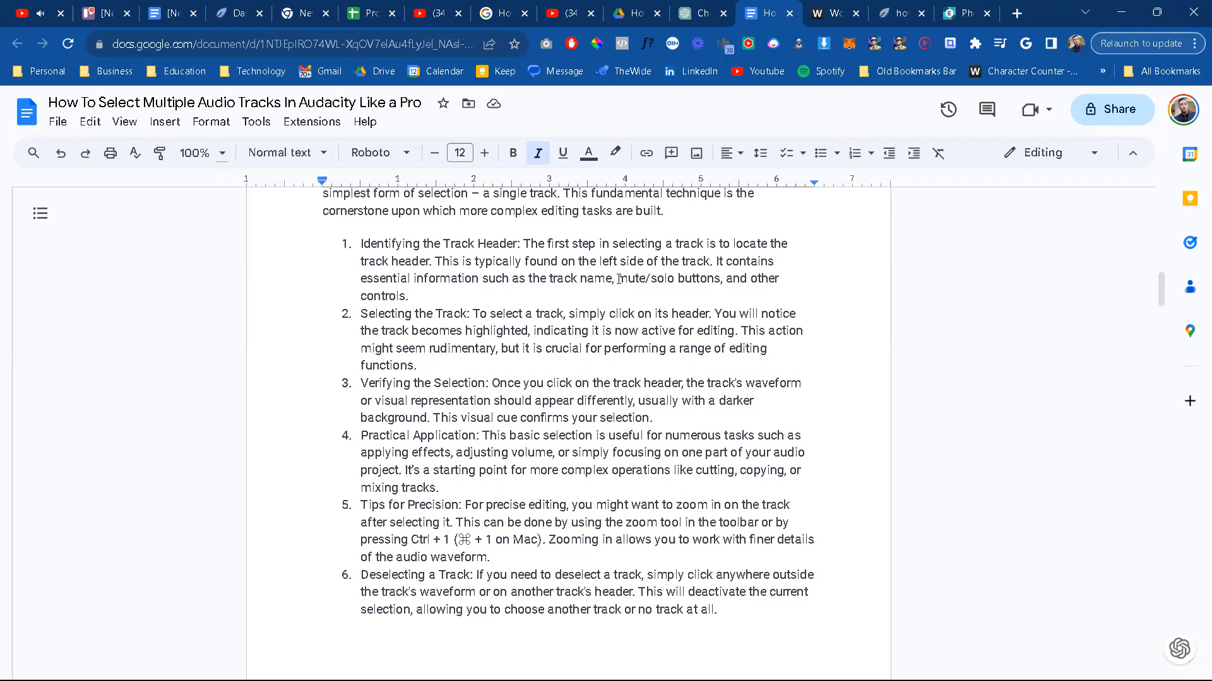
drag(618, 280, 672, 278)
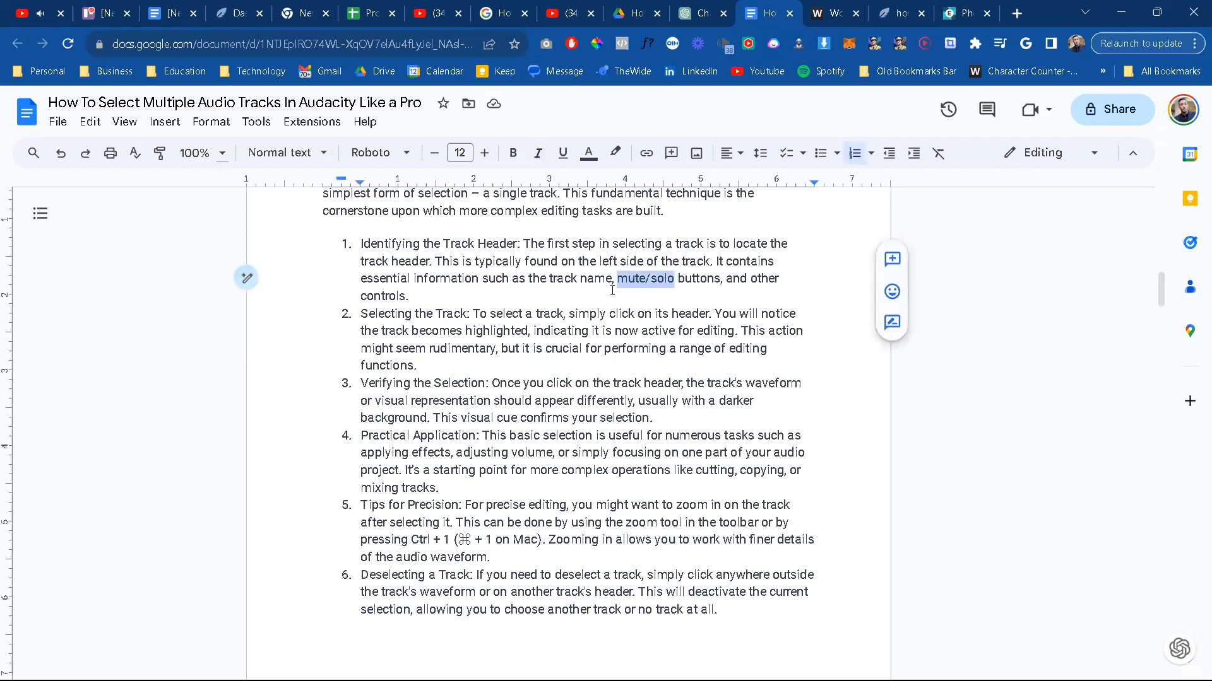
key(ctrl+b)
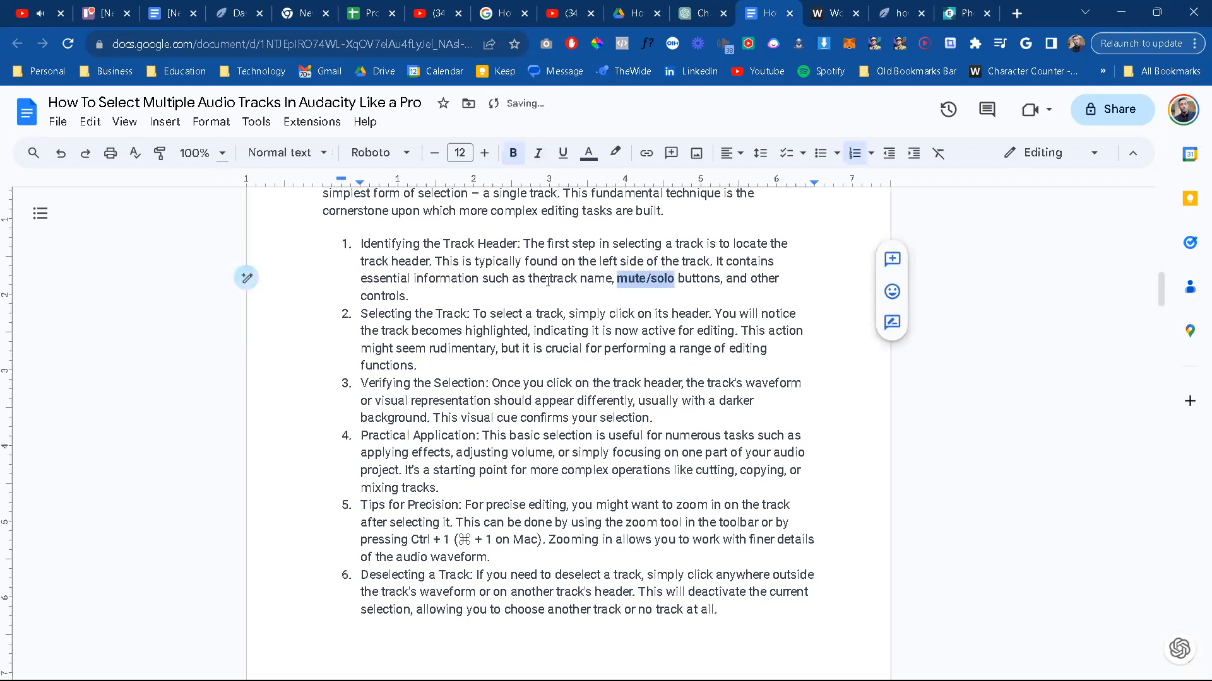
click(481, 298)
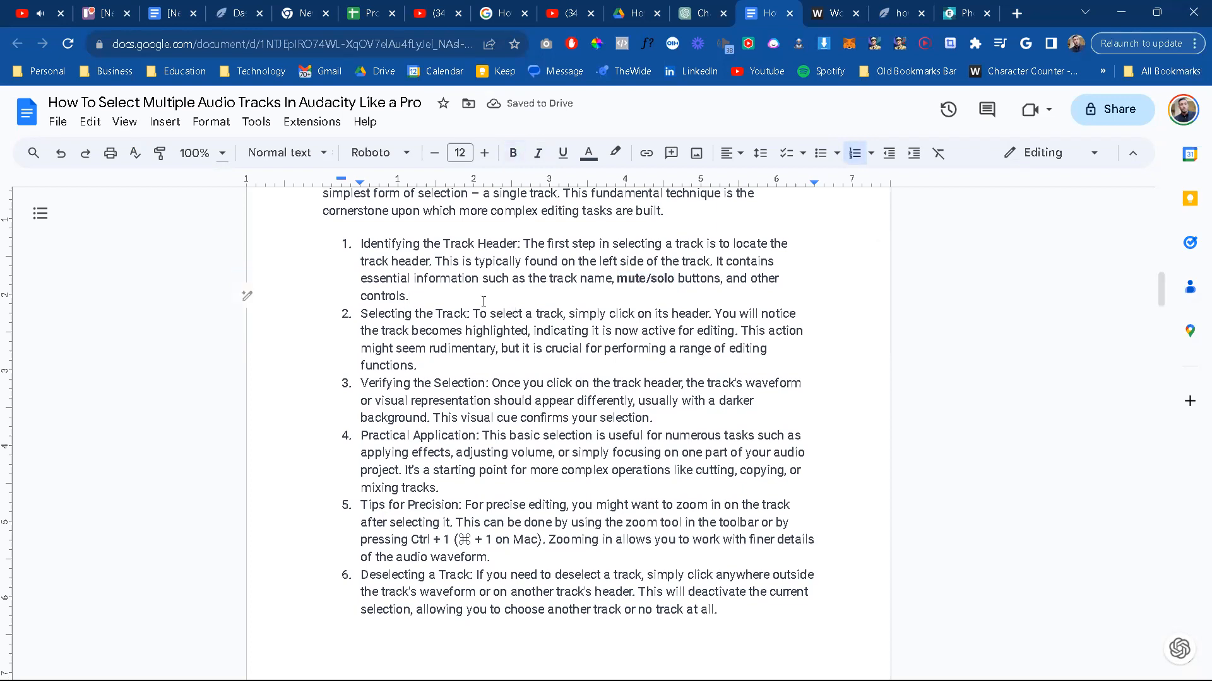
click(465, 331)
Step: Bold the shortcut "Ctrl + 1 (⌘ + 1 on Mac)" in the Tips for Precision point
scroll(545, 432, down, 1)
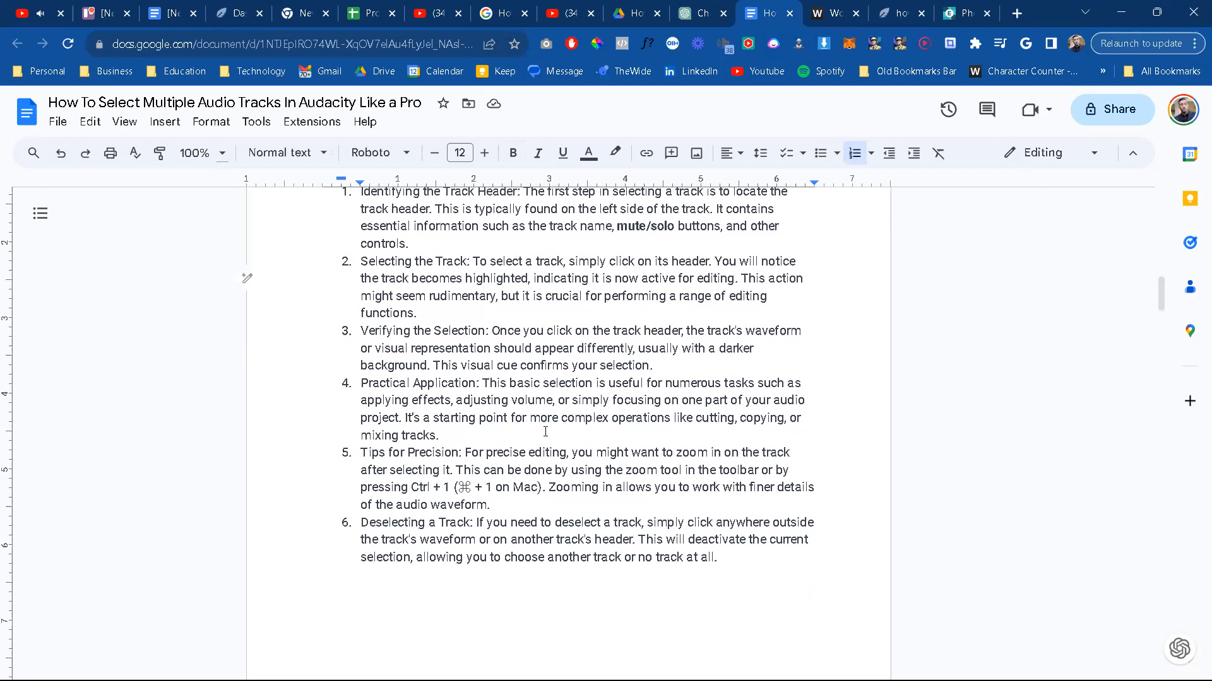
scroll(545, 432, down, 1)
scroll(546, 431, down, 1)
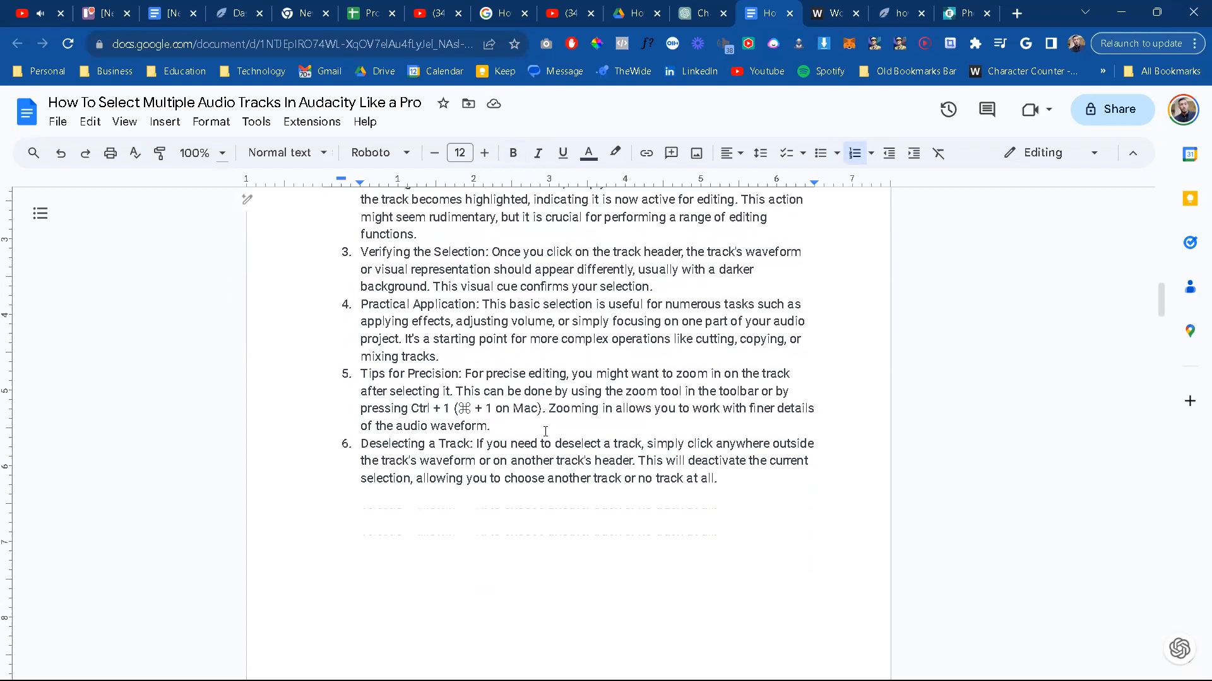
drag(411, 409, 543, 410)
key(ctrl+b)
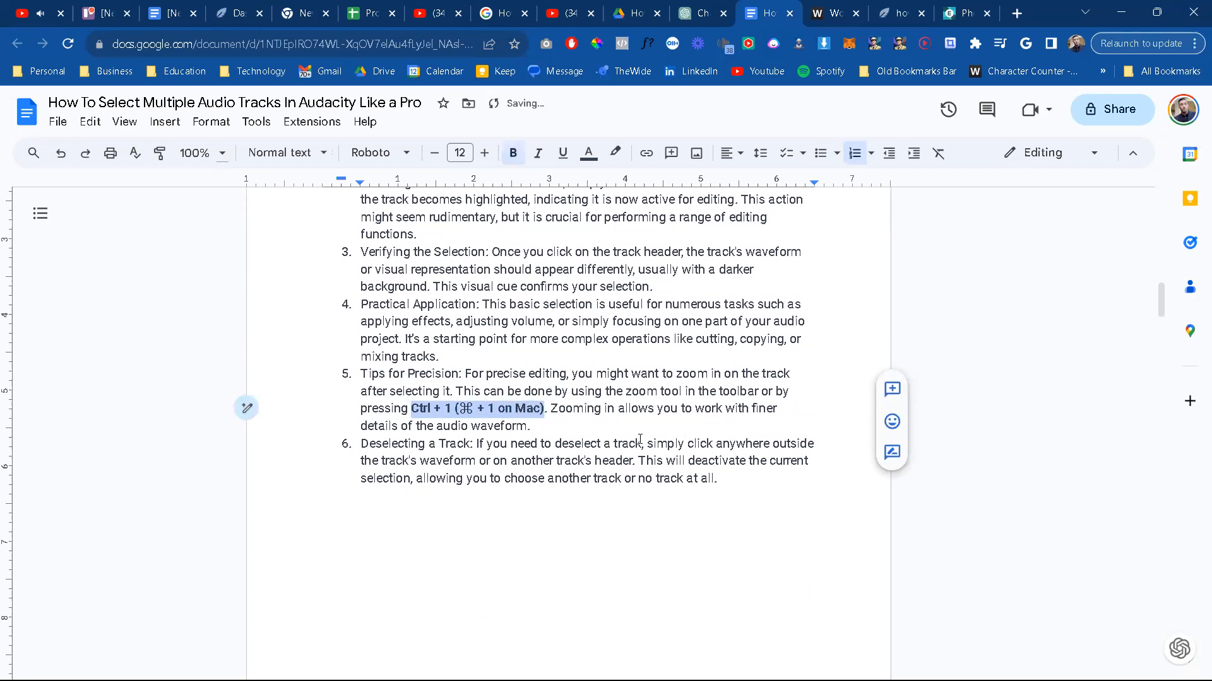
Step: Bold "Ctrl + A" and "Windows or ⌘ + A" in the How-To bullet under Select All Tracks
scroll(631, 440, down, 1)
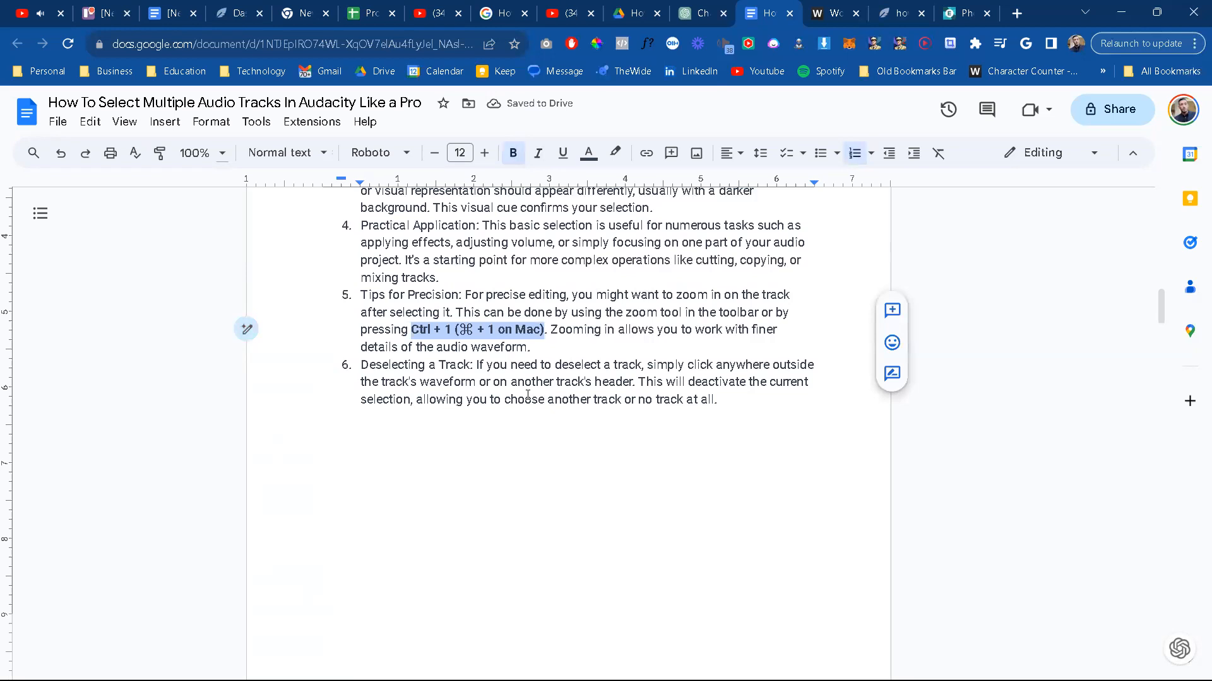
scroll(528, 396, down, 10)
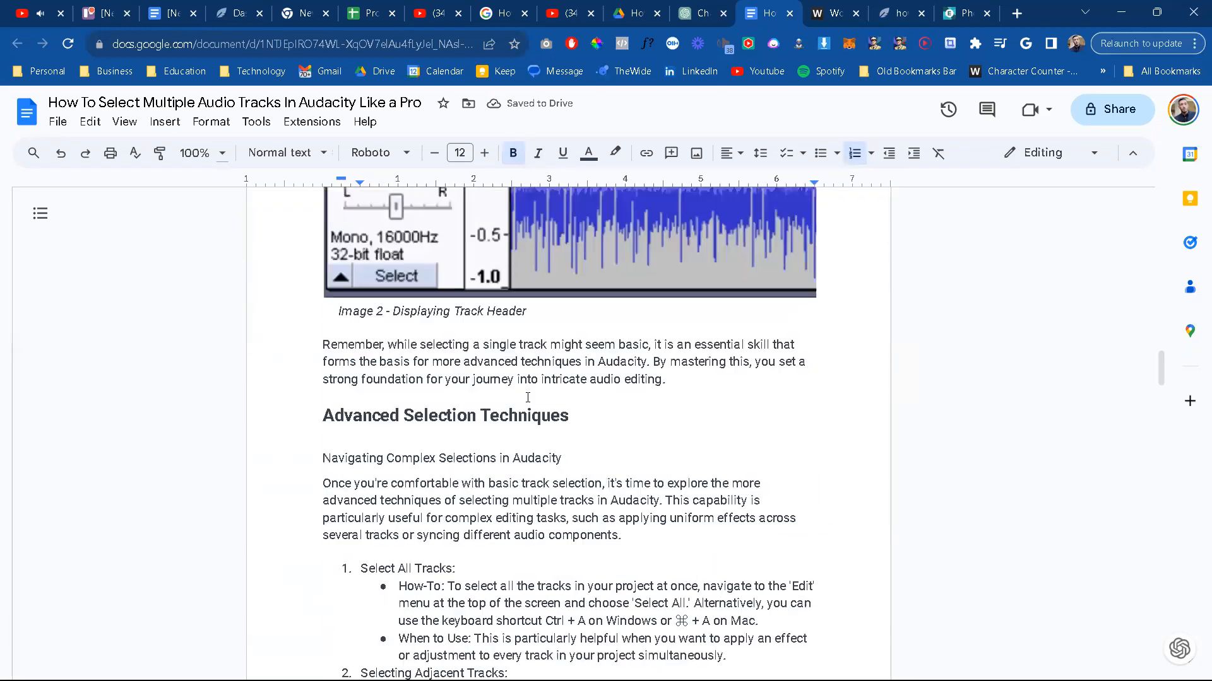
click(478, 483)
scroll(599, 461, down, 2)
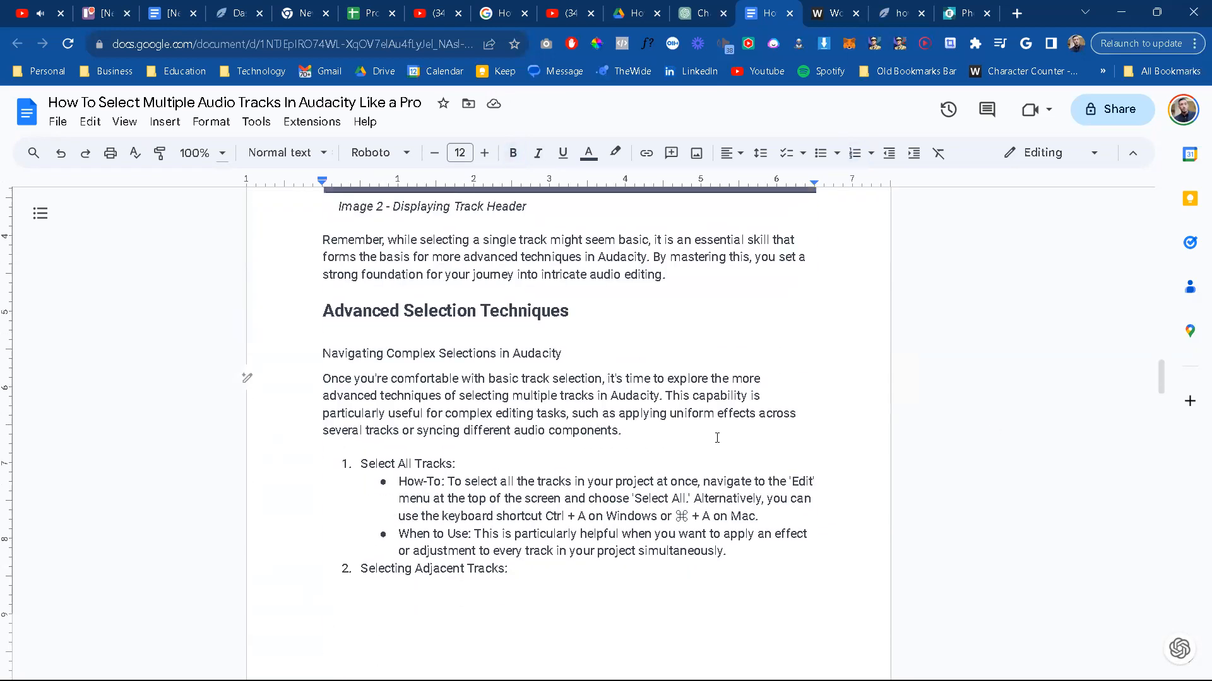
scroll(509, 449, down, 1)
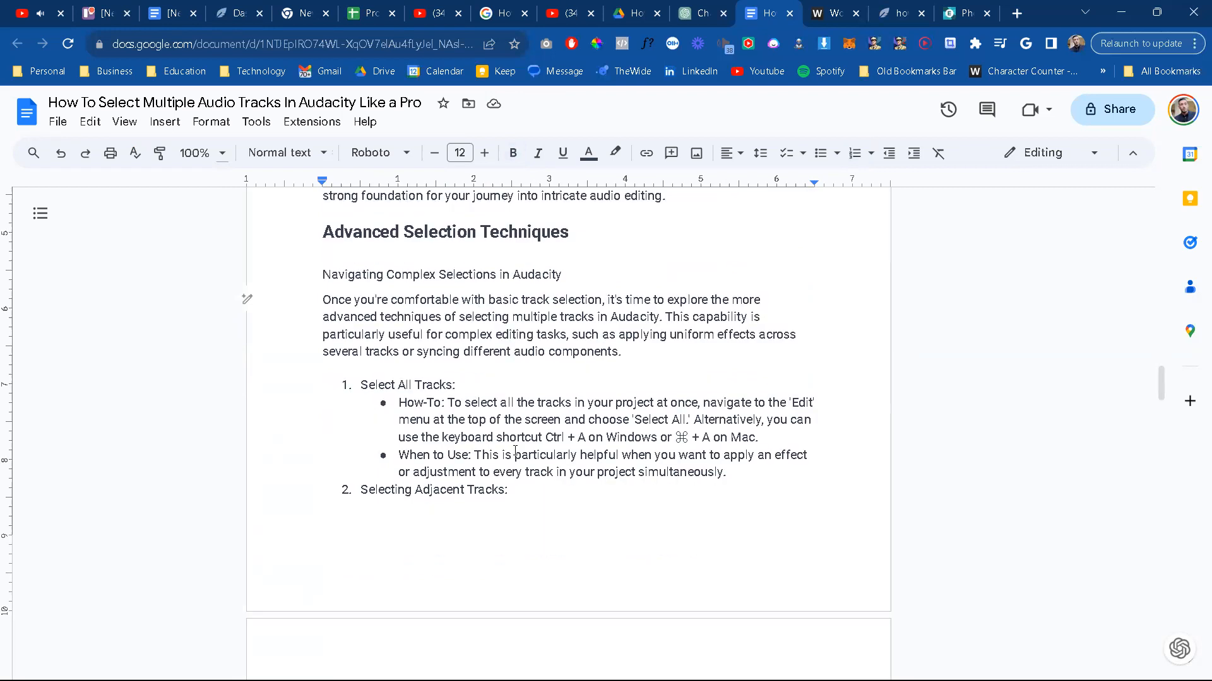
drag(544, 437, 712, 440)
key(ctrl+b)
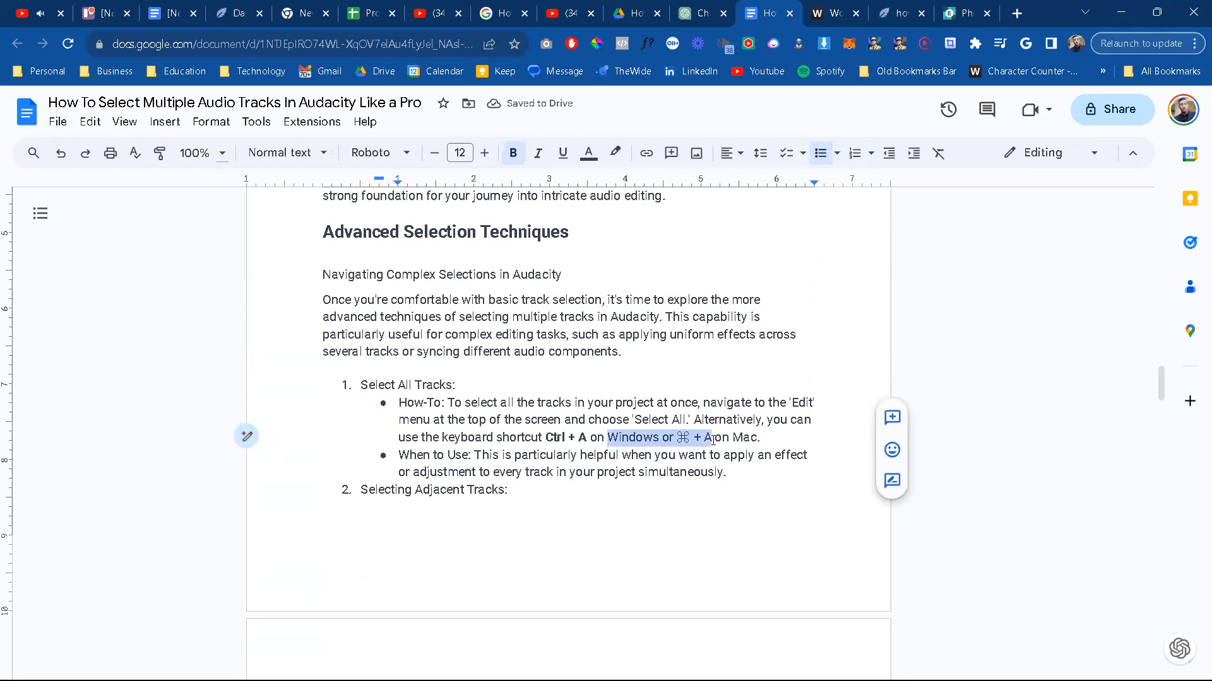
key(ctrl+b)
click(523, 455)
Step: Bold "Shift key" in the How-To bullet under Selecting Adjacent Tracks
scroll(532, 458, down, 1)
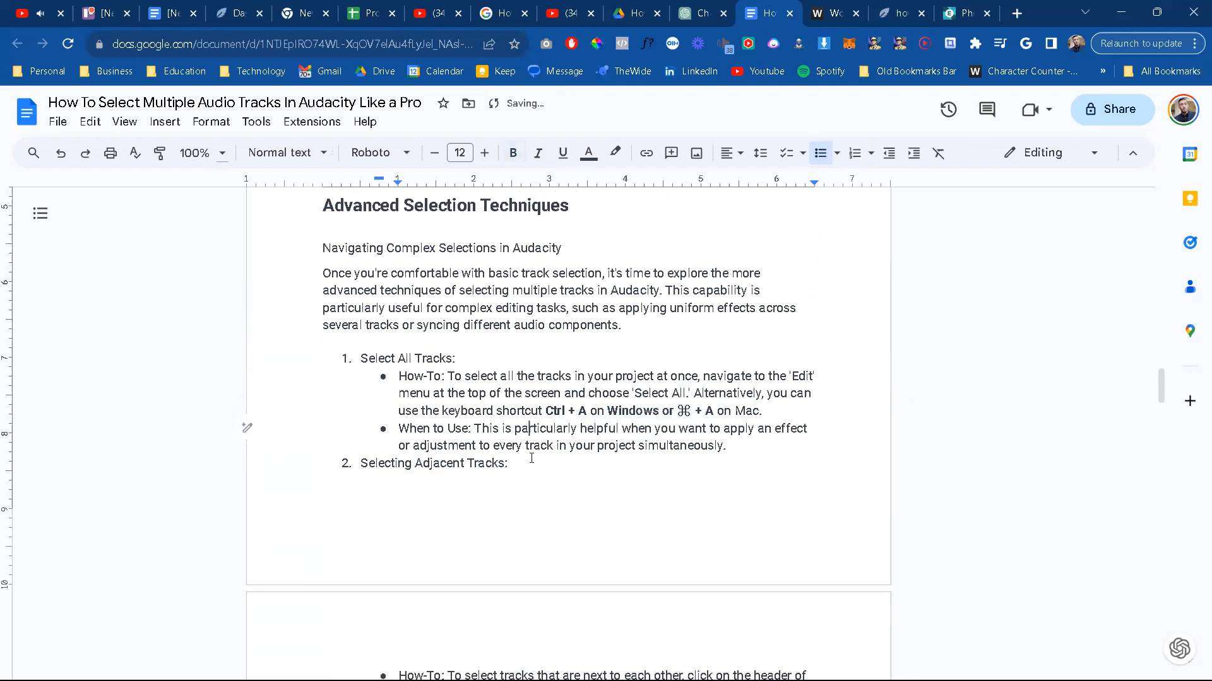
scroll(531, 458, down, 1)
scroll(531, 459, down, 1)
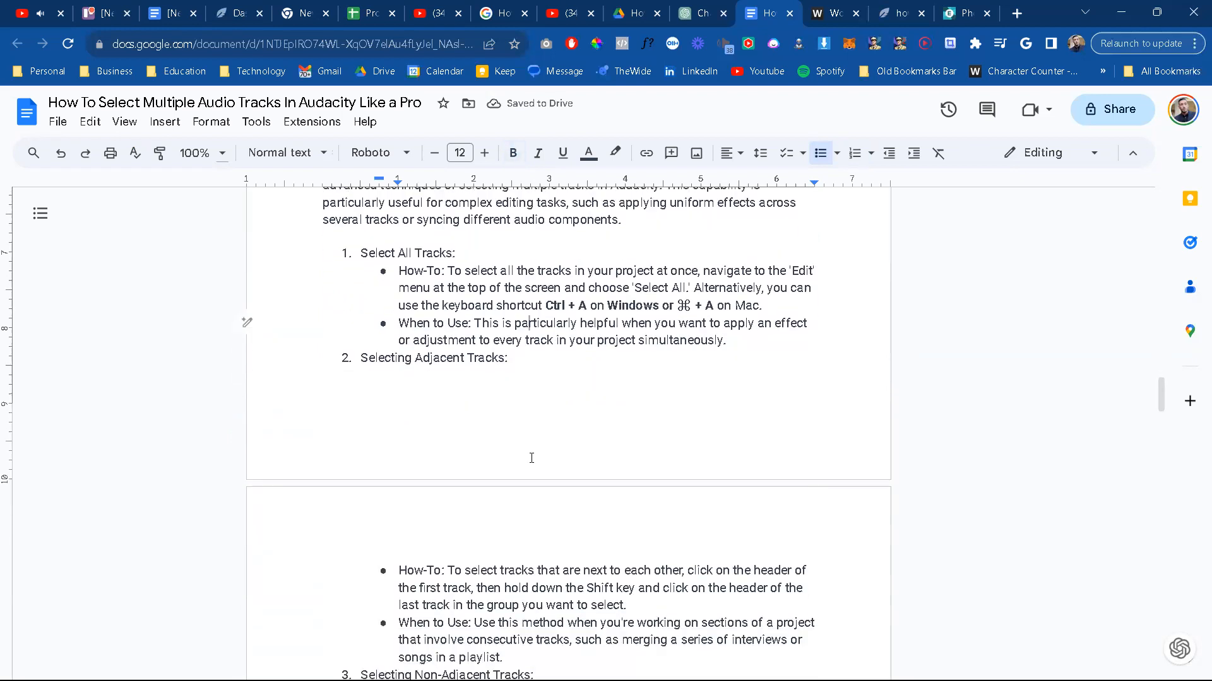
scroll(531, 459, down, 2)
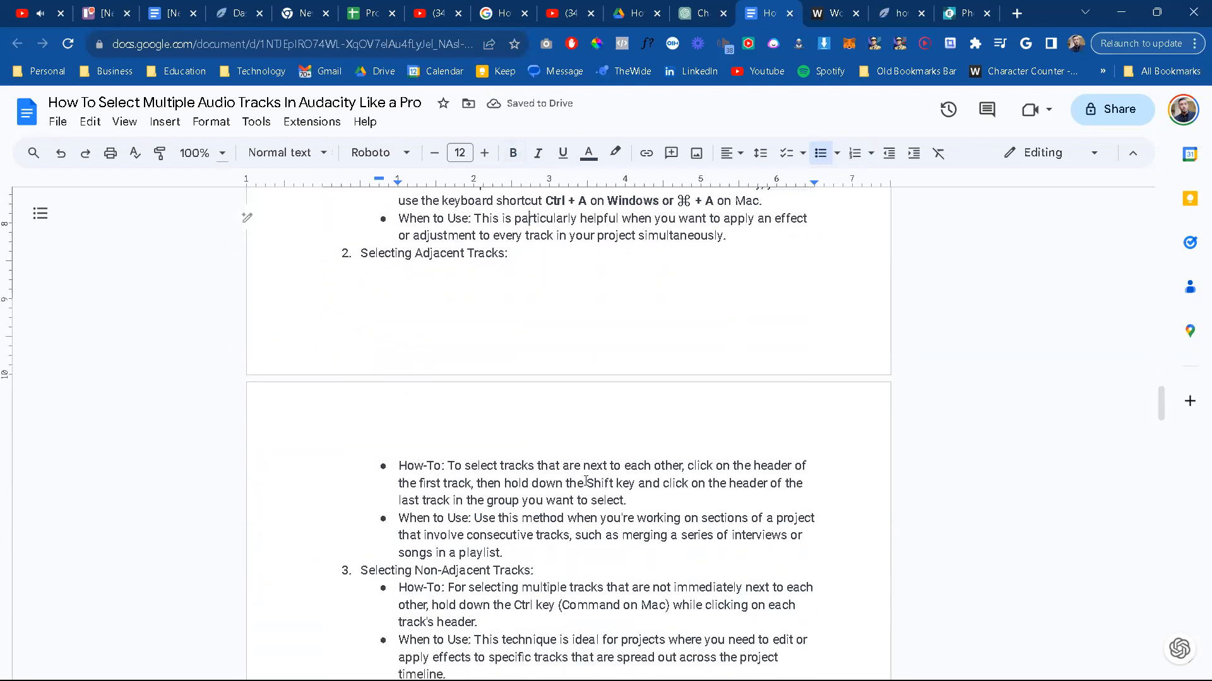
drag(623, 484, 636, 484)
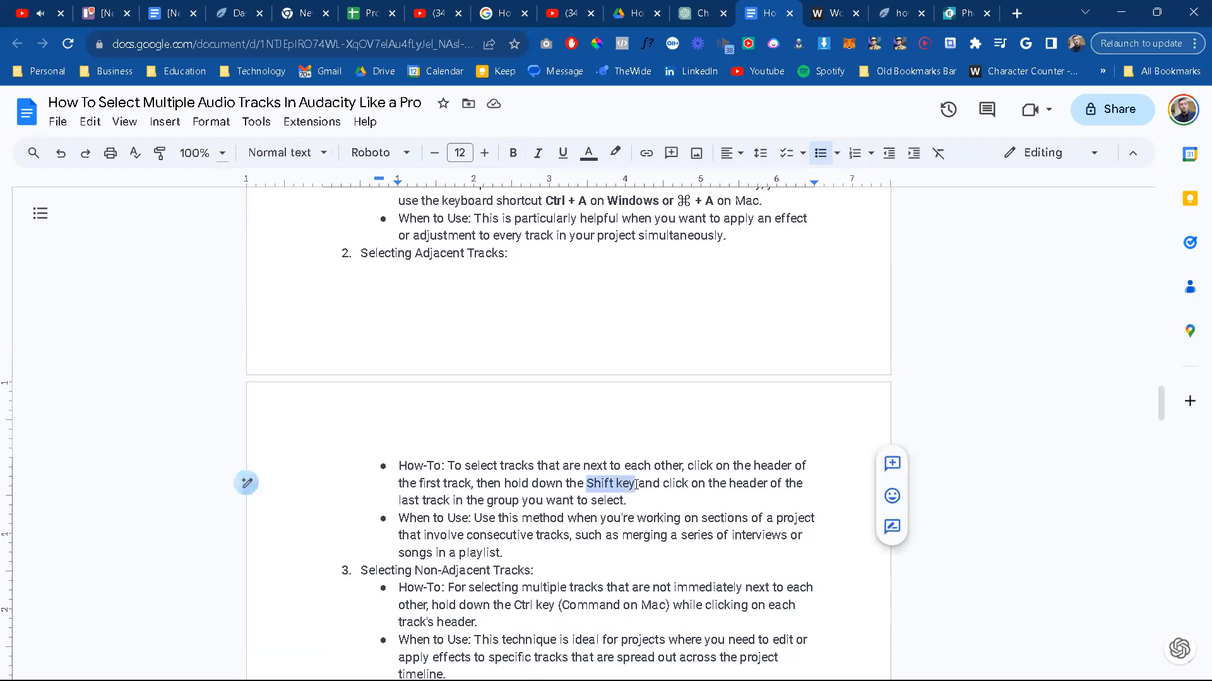
key(ctrl+b)
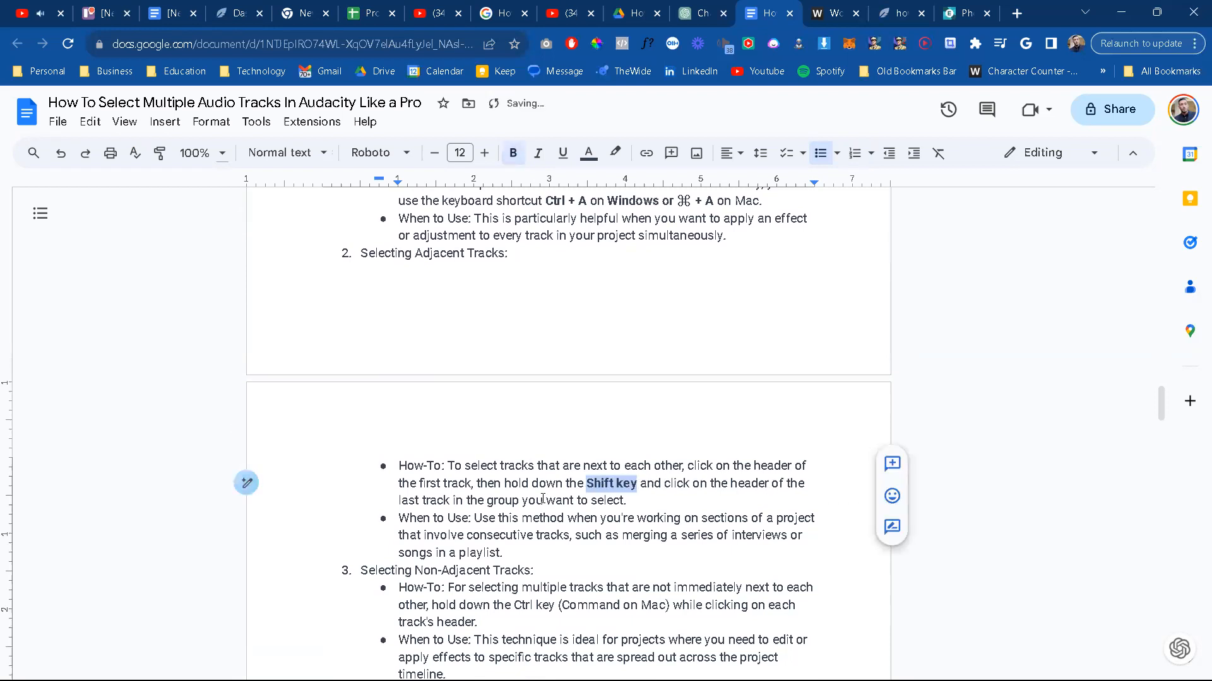
click(713, 484)
Step: Bold the word "header" that follows "Shift key and click on the" in the adjacent tracks How-To bullet
scroll(722, 441, down, 2)
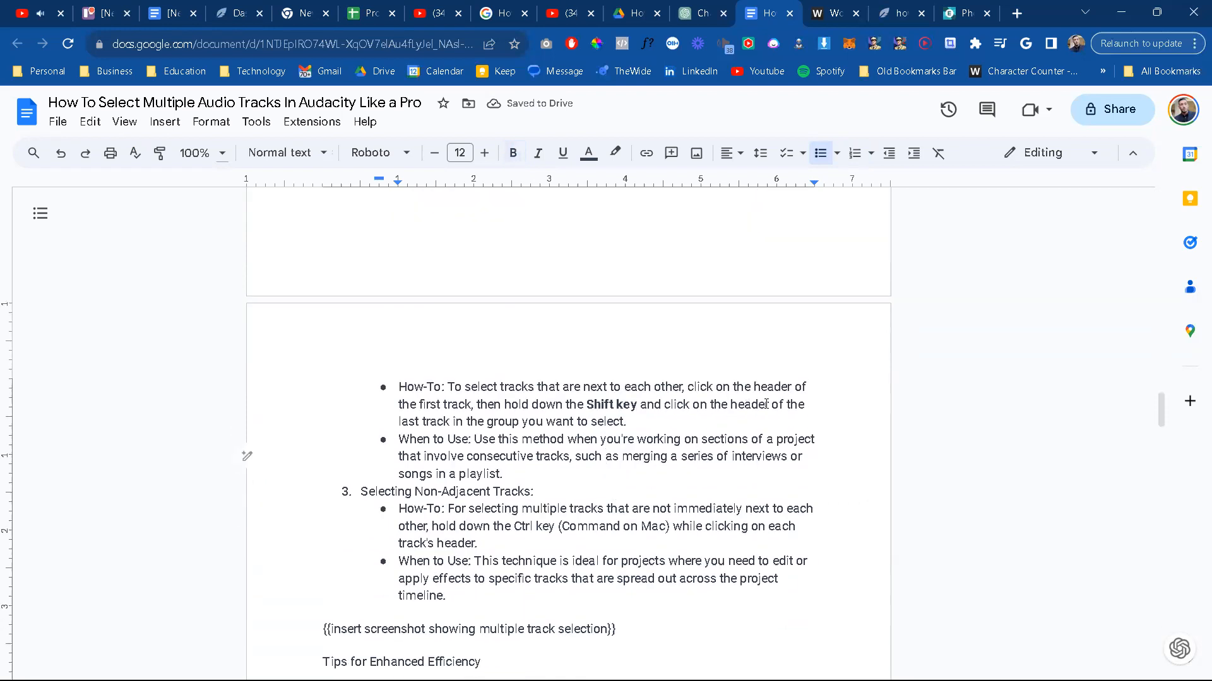
double_click(766, 405)
key(ctrl+b)
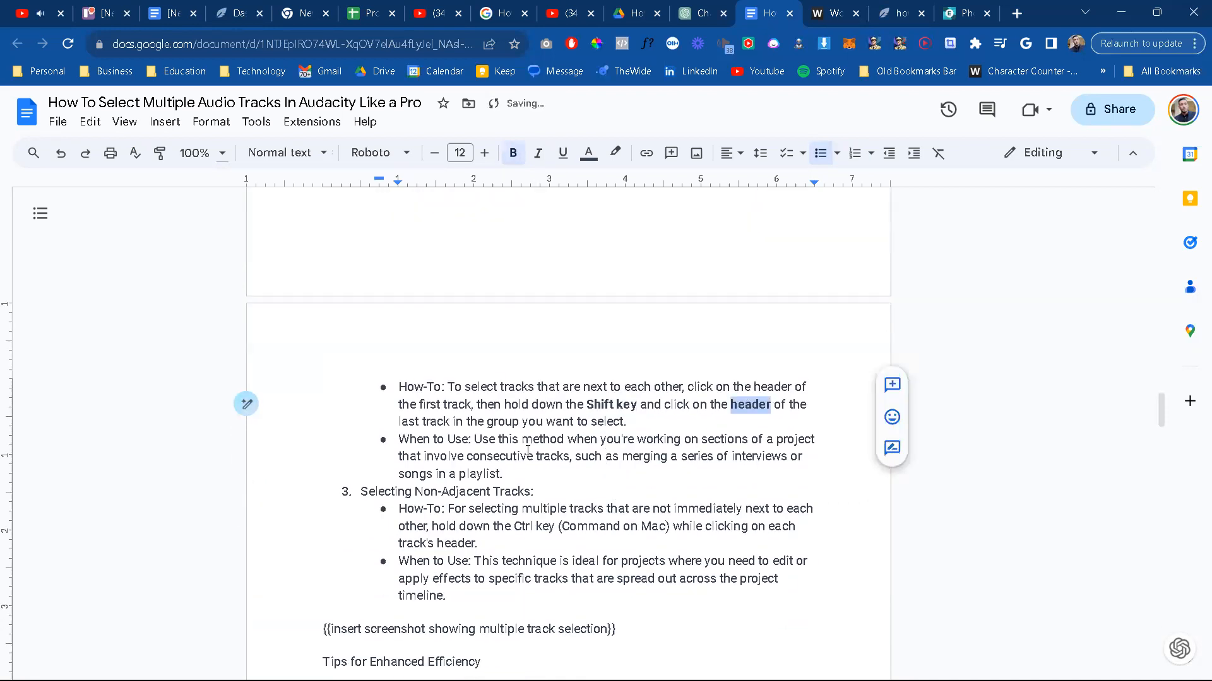
click(528, 451)
Step: Review the Selecting Non-Adjacent Tracks point, the multiple track selection screenshot placeholder and the efficiency tips
scroll(527, 451, down, 1)
scroll(526, 451, down, 1)
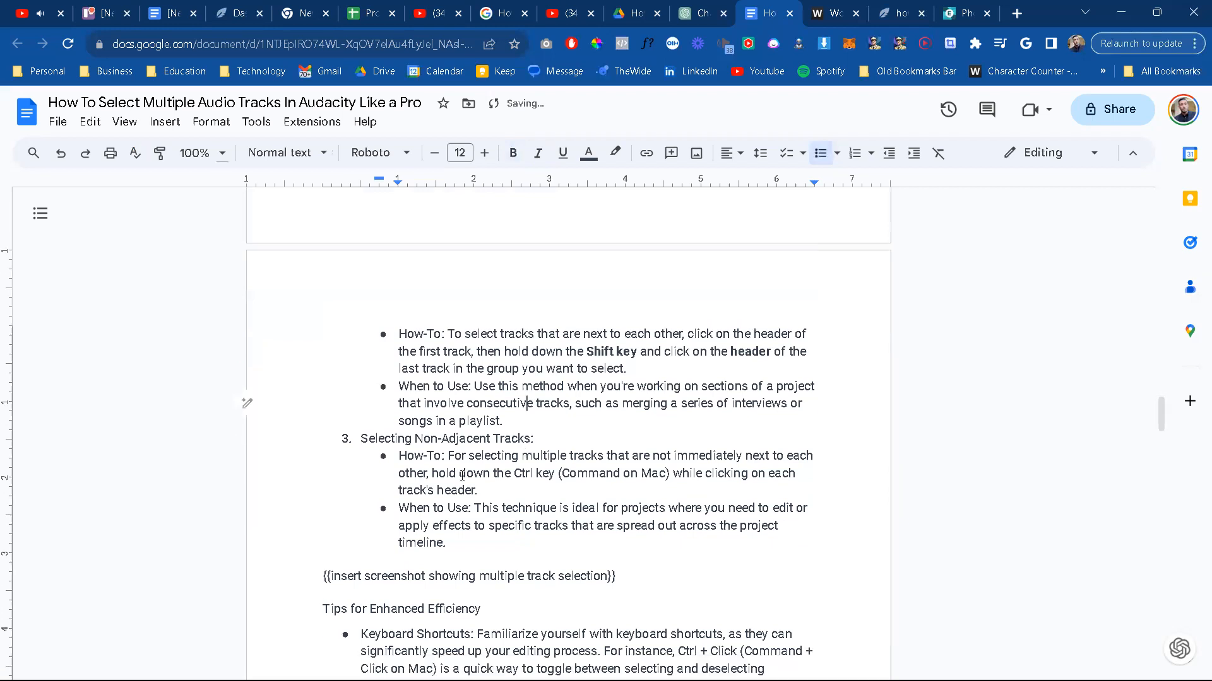
scroll(462, 474, up, 1)
scroll(462, 476, down, 2)
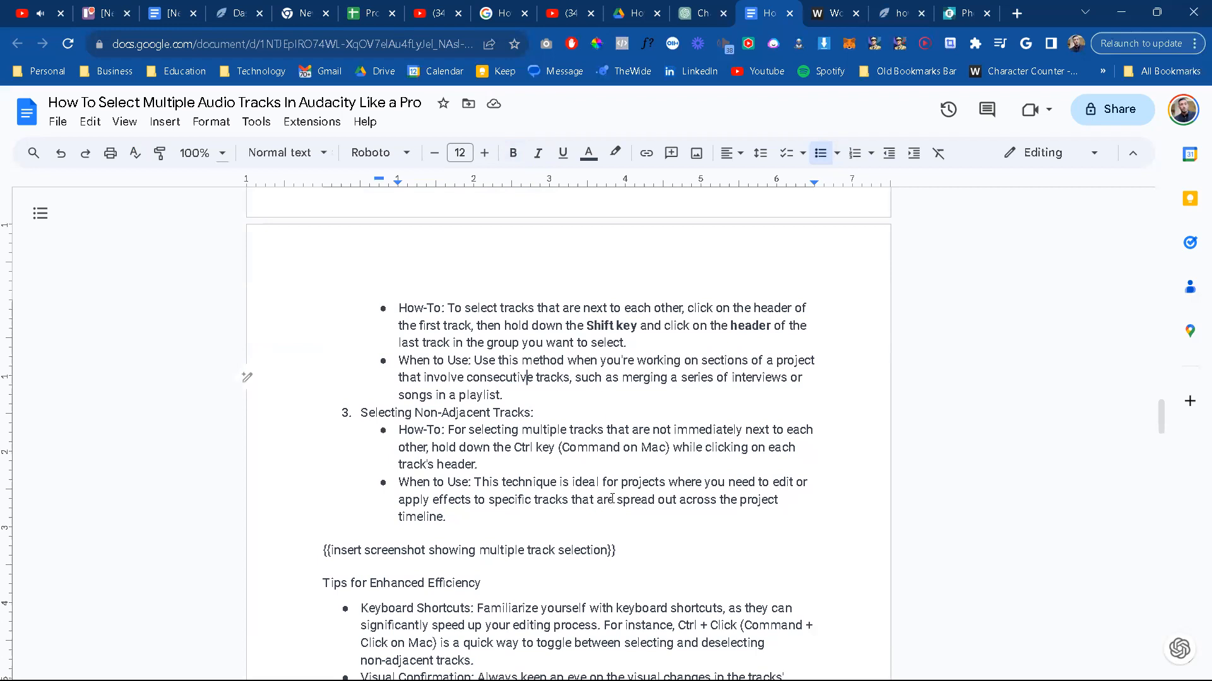
scroll(611, 499, down, 3)
scroll(612, 499, down, 3)
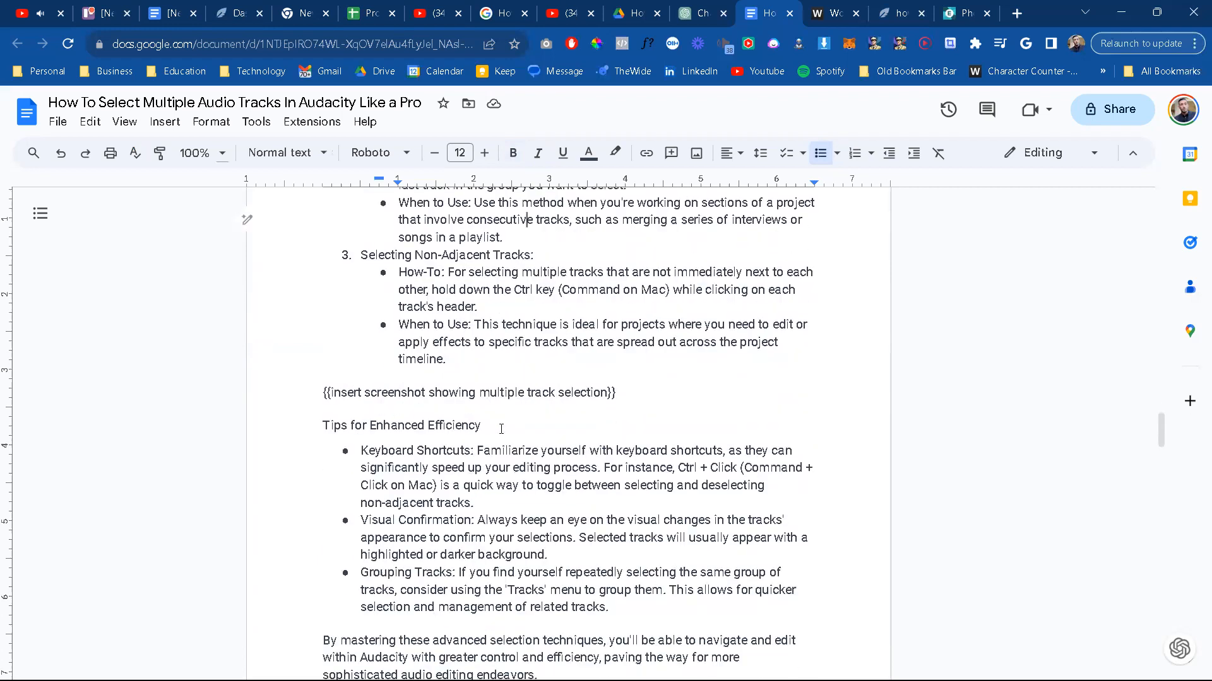
scroll(501, 429, up, 4)
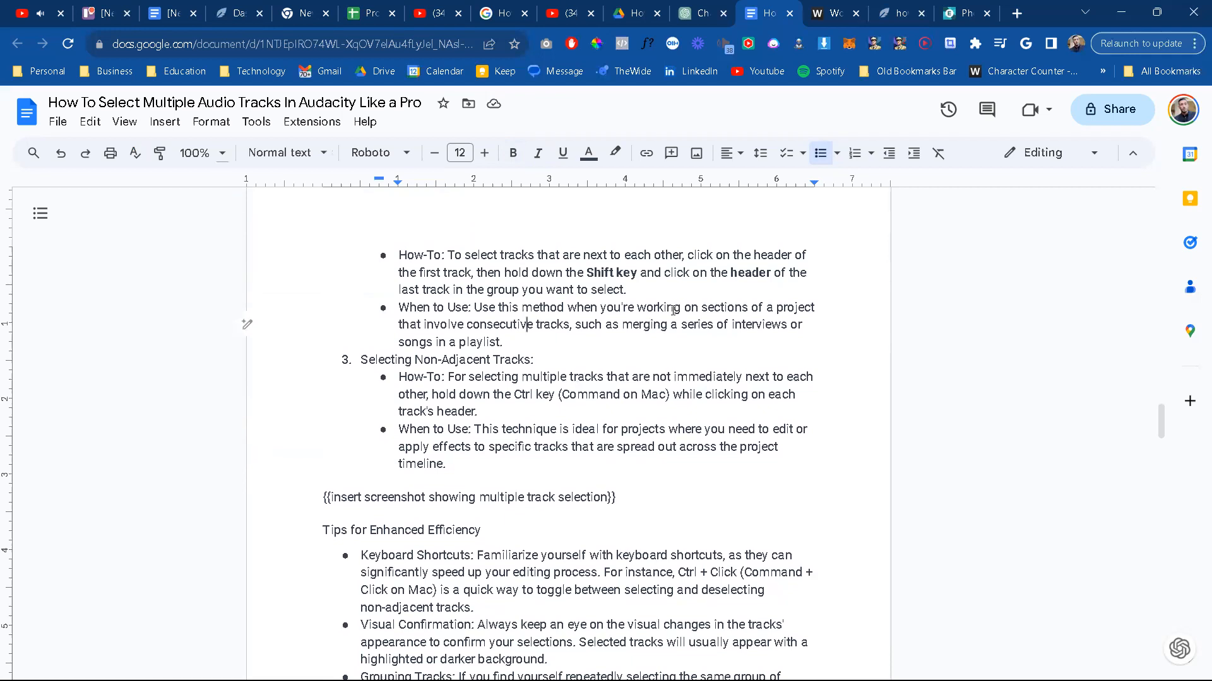
Step: Switch to Audacity and select the audio across the first two tracks from about 2 min 53 s to 12 min 14 s
key(alt+Tab)
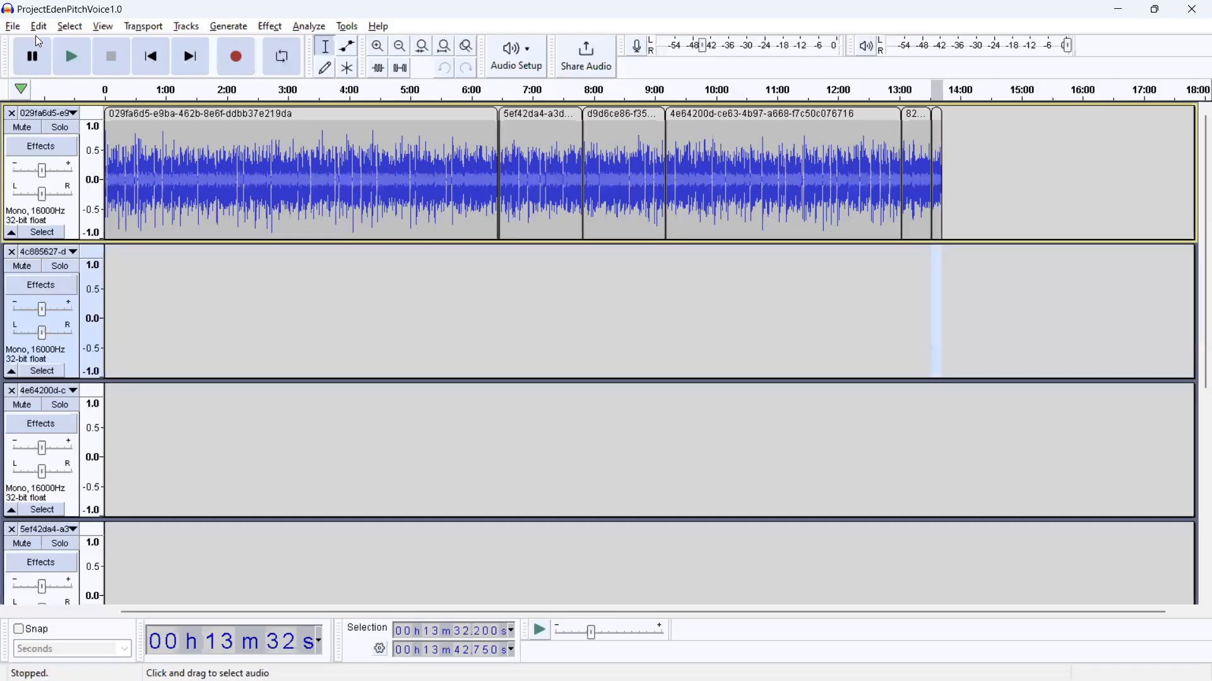
click(12, 26)
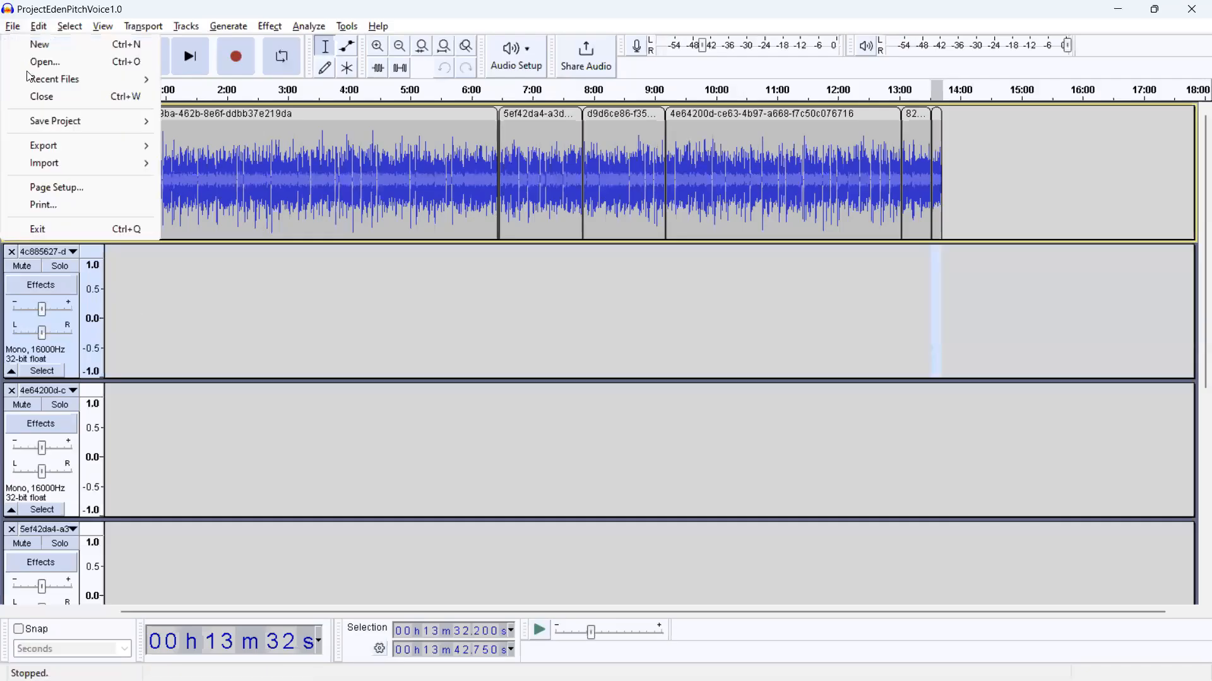
click(243, 299)
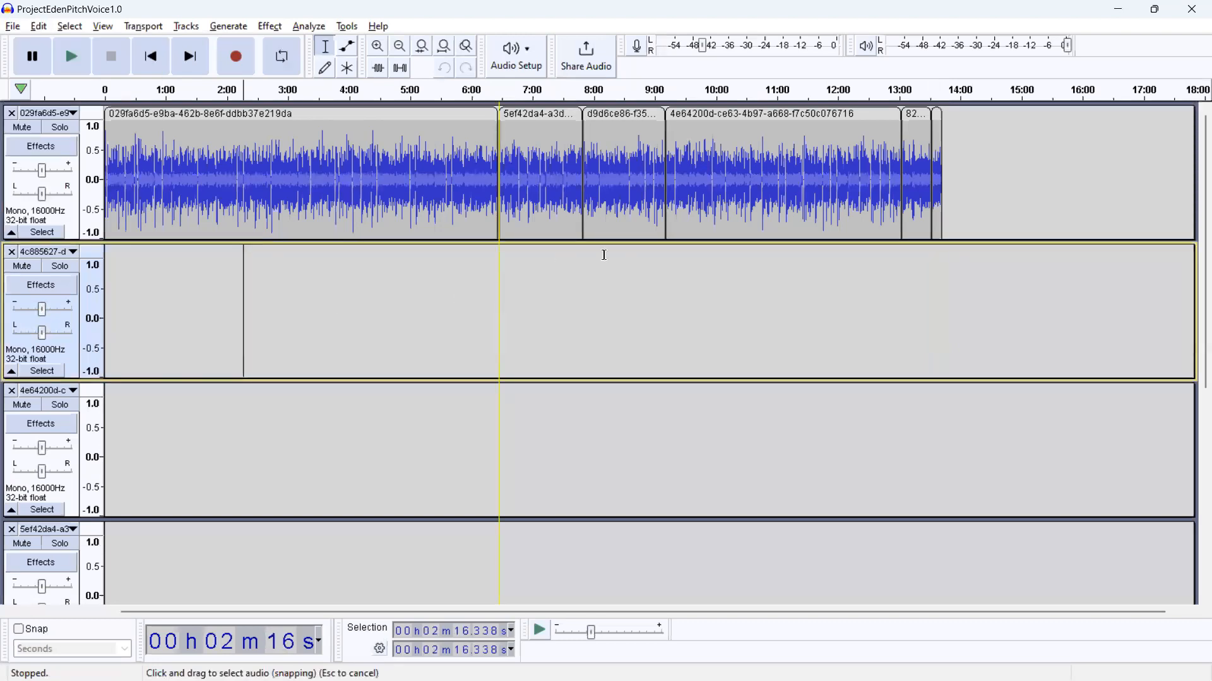
drag(851, 287, 607, 207)
drag(486, 181, 288, 175)
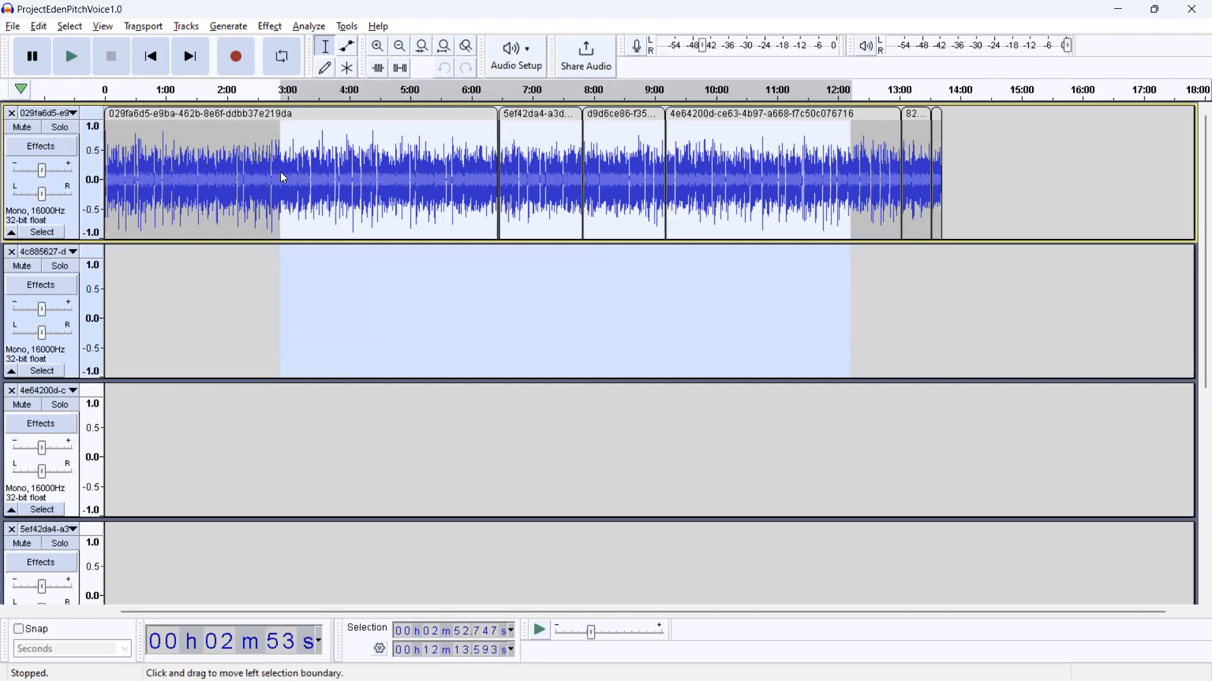
Step: Capture the Audacity toolbars and upper tracks as a rectangular screenshot and paste it into the Pixlr image
key(super+shift+s)
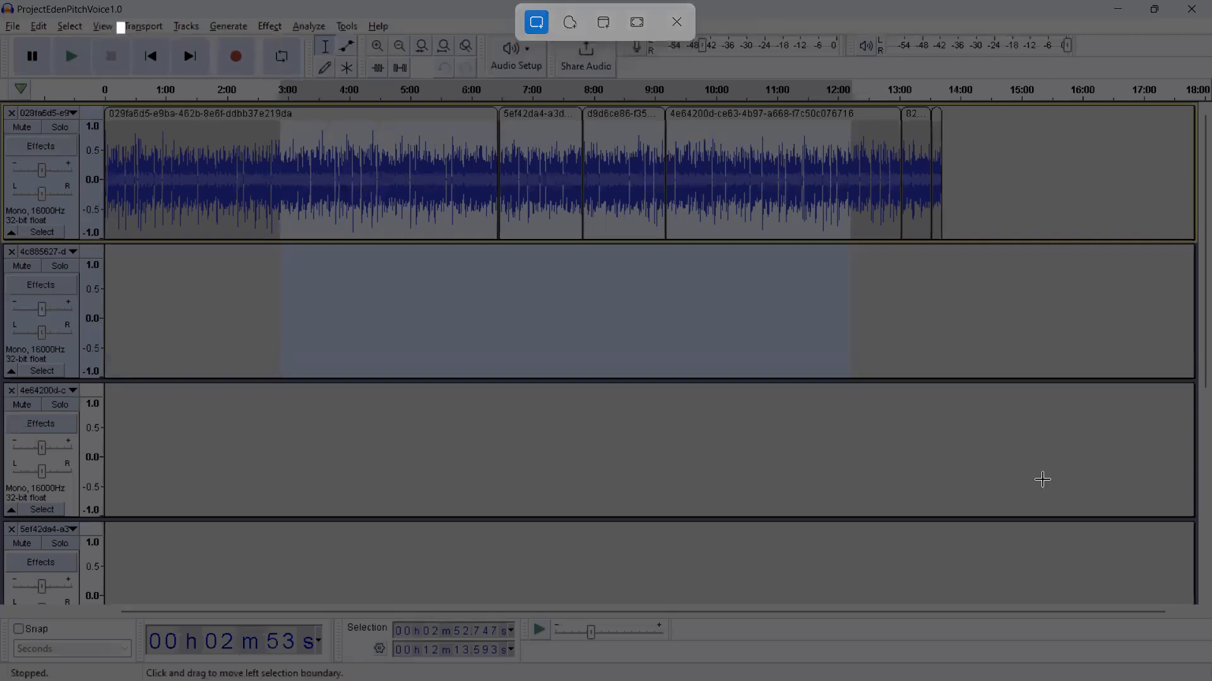
drag(1050, 496, 114, 2)
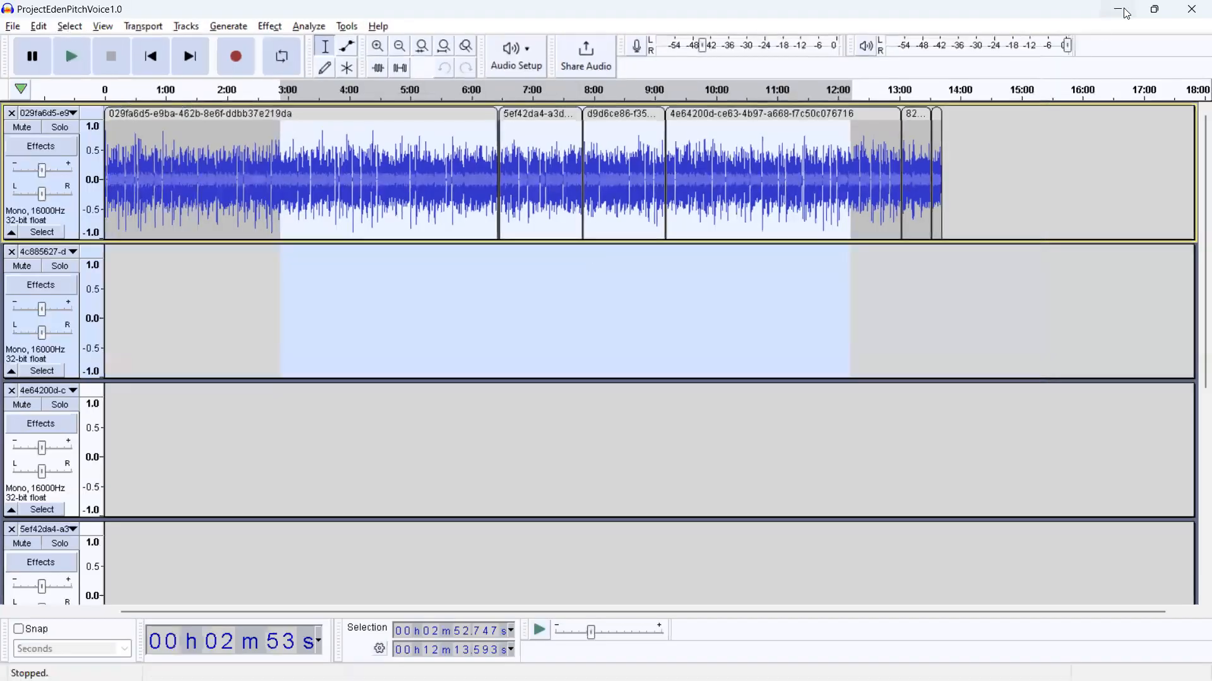
key(alt+Tab)
click(961, 13)
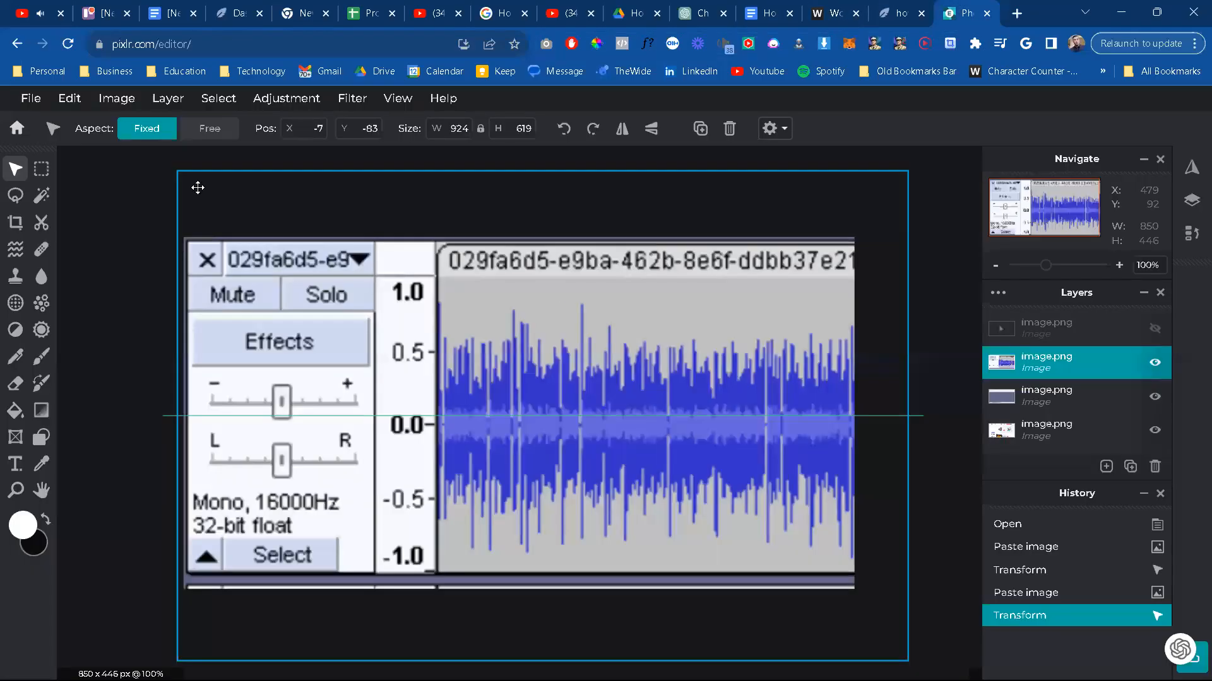
key(ctrl+v)
Step: Scale the pasted screenshot down to about 889 × 446 px and position it so it fills the canvas
drag(123, 213, 284, 291)
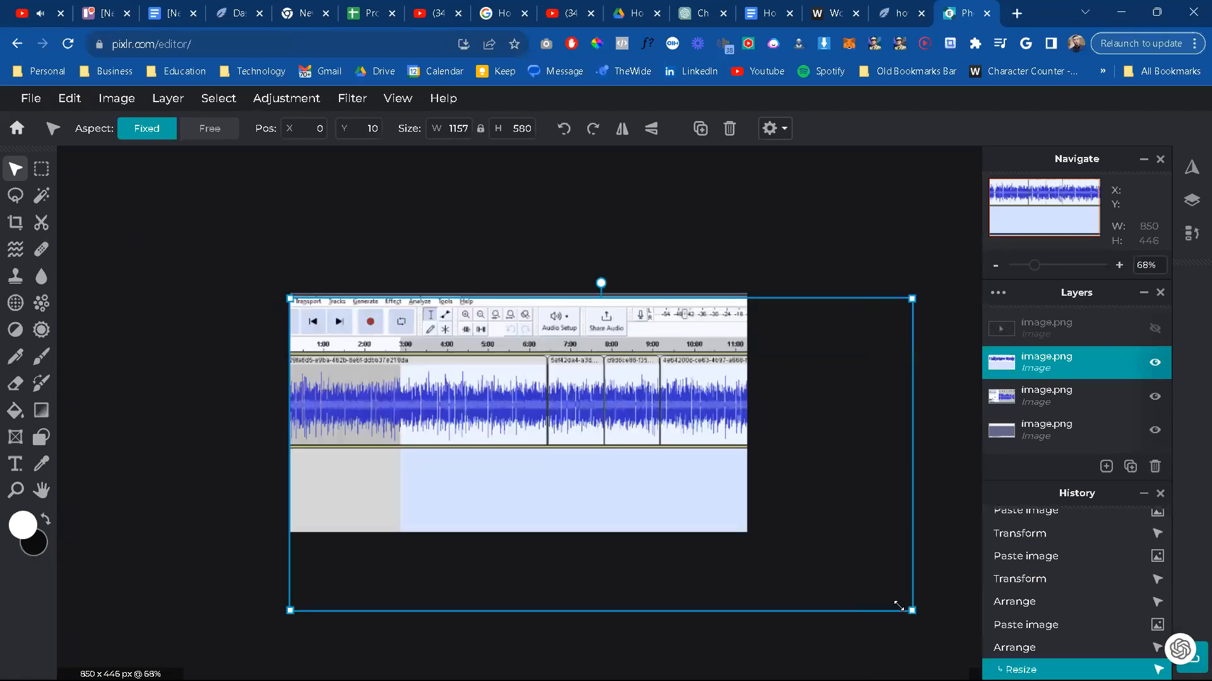
drag(756, 564, 748, 532)
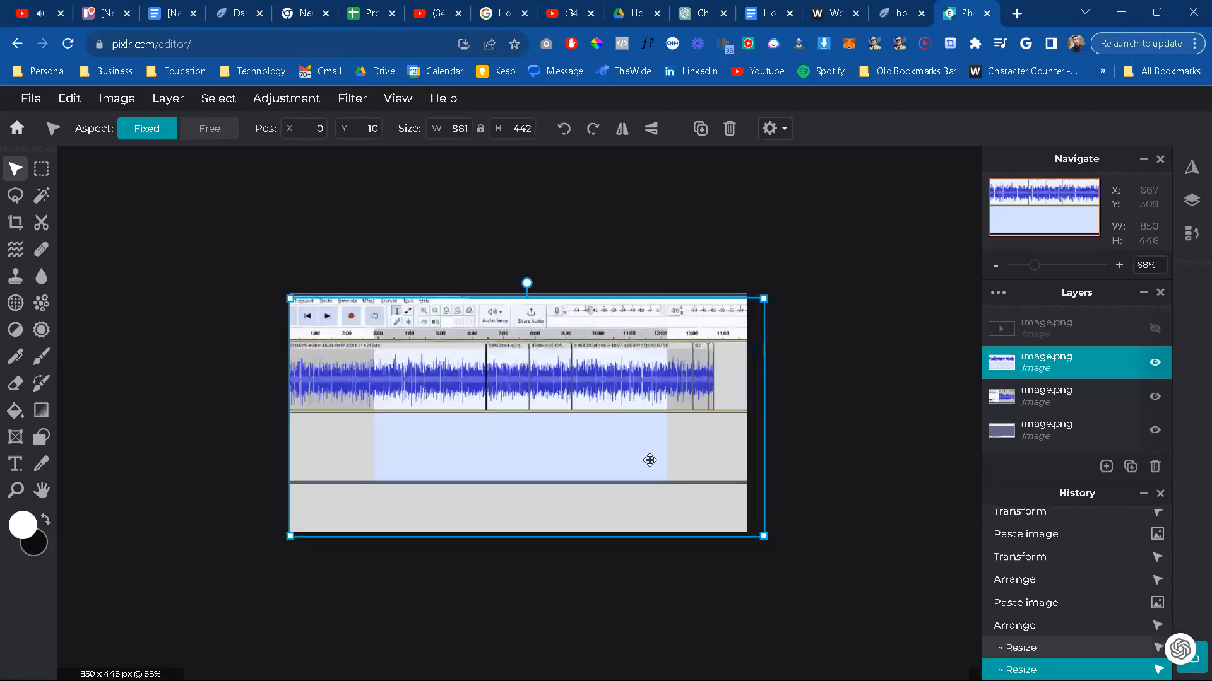
drag(639, 455, 643, 453)
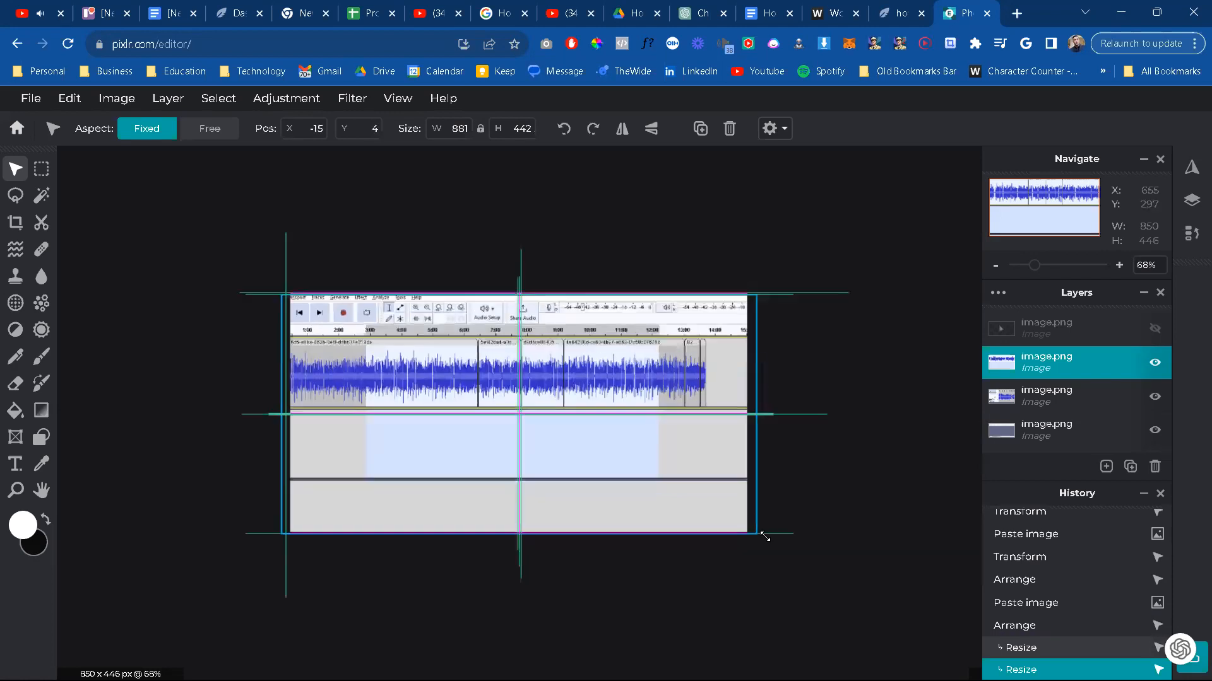
click(460, 647)
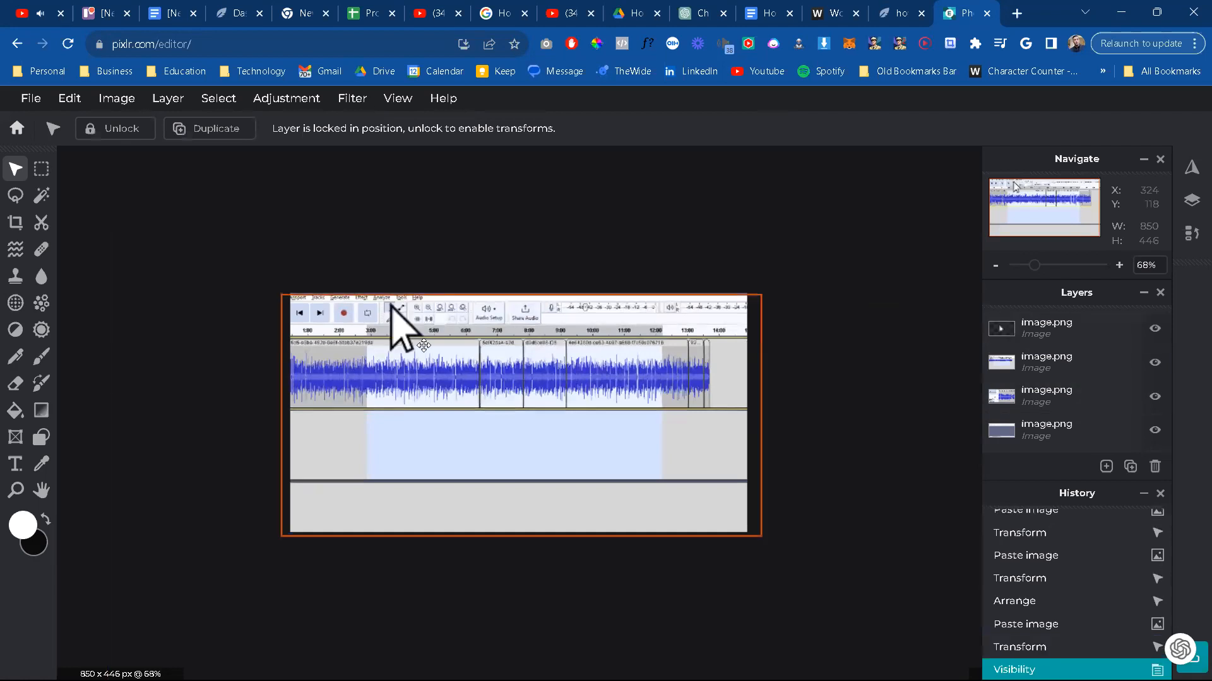
Step: Place the visible mouse pointer graphic at the upper end of the highlighted selection, near 12:00 on the first track
drag(397, 341, 373, 375)
drag(685, 525, 667, 371)
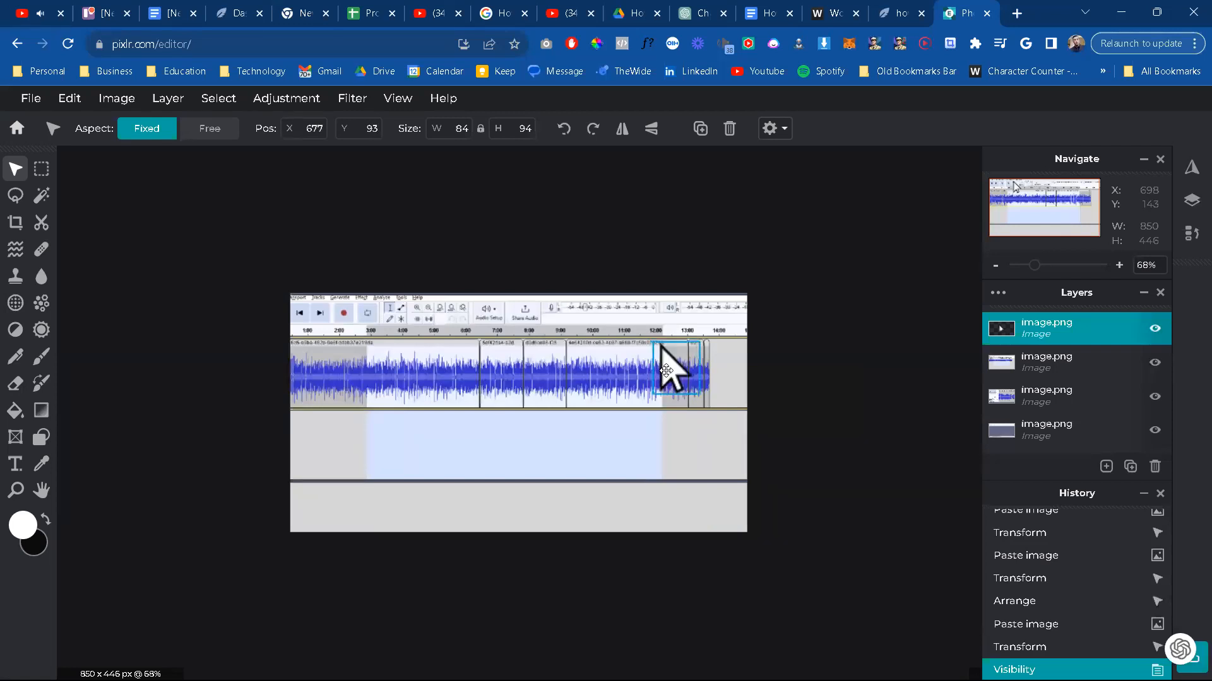
click(899, 505)
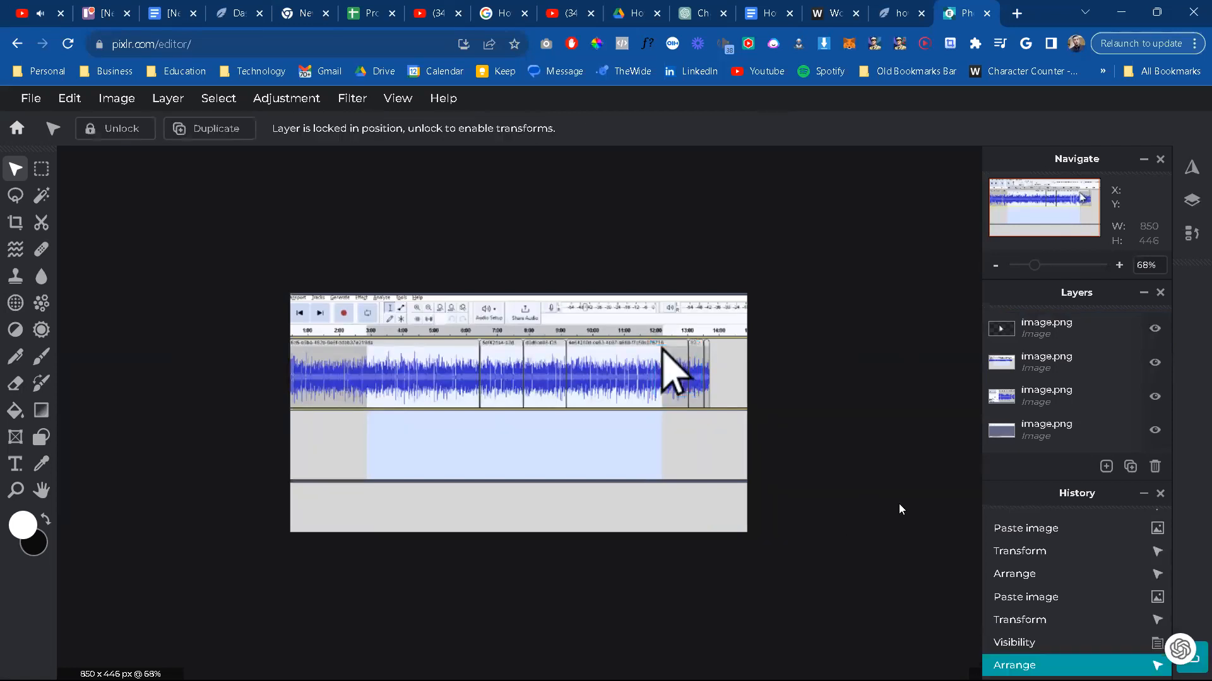
Step: Move the hidden red arrow layer to the top of the layer stack and make it visible
scroll(1080, 409, down, 2)
scroll(1080, 409, down, 4)
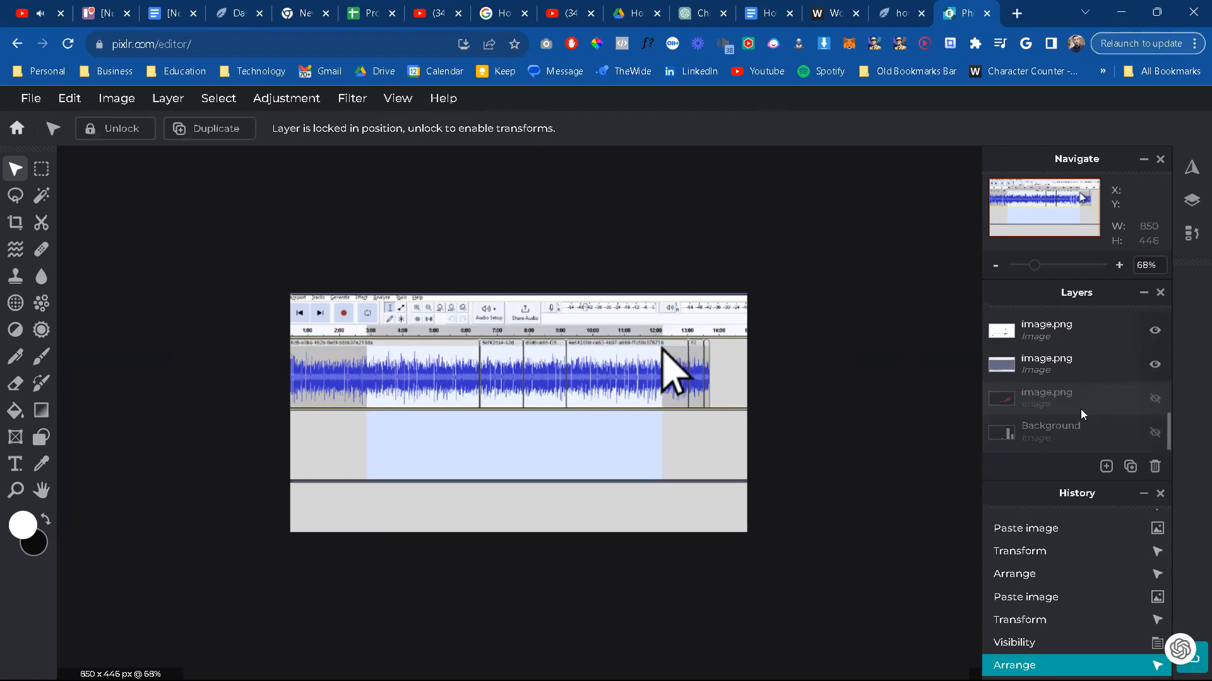
drag(1134, 393, 1087, 343)
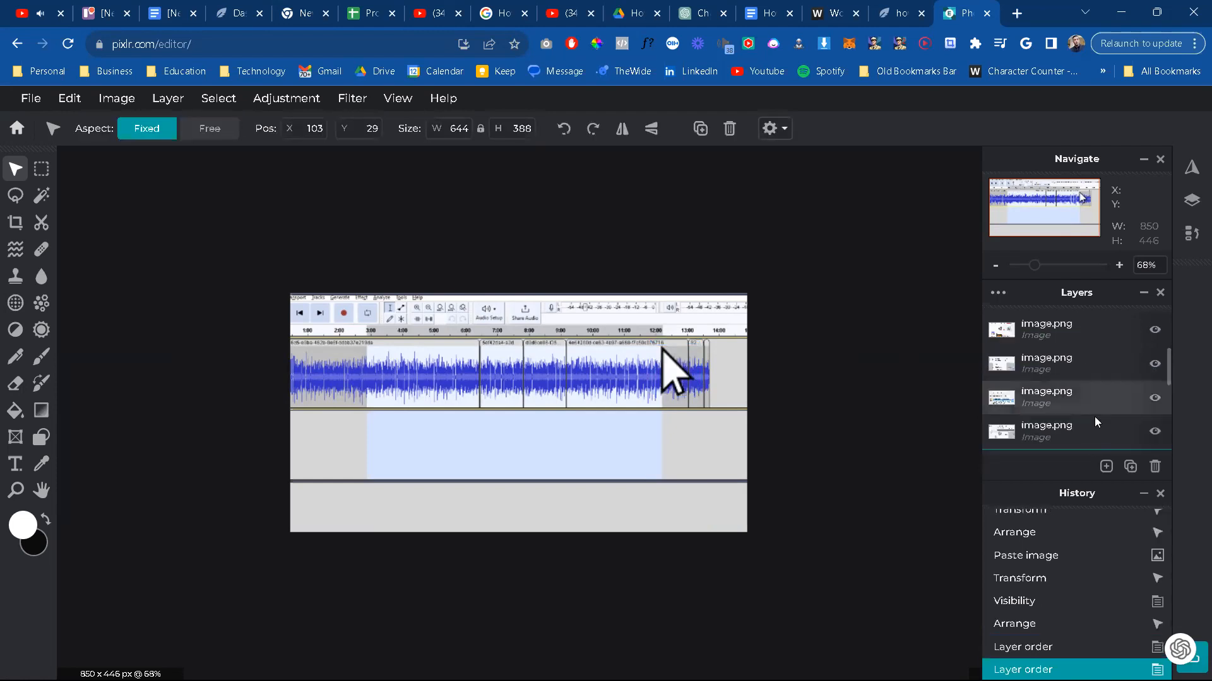
scroll(1093, 425, down, 1)
mouse_move(1094, 428)
mouse_down()
mouse_move(1083, 251)
mouse_move(1063, 281)
mouse_move(1140, 264)
mouse_move(1022, 304)
mouse_move(1051, 364)
mouse_move(1060, 319)
mouse_up()
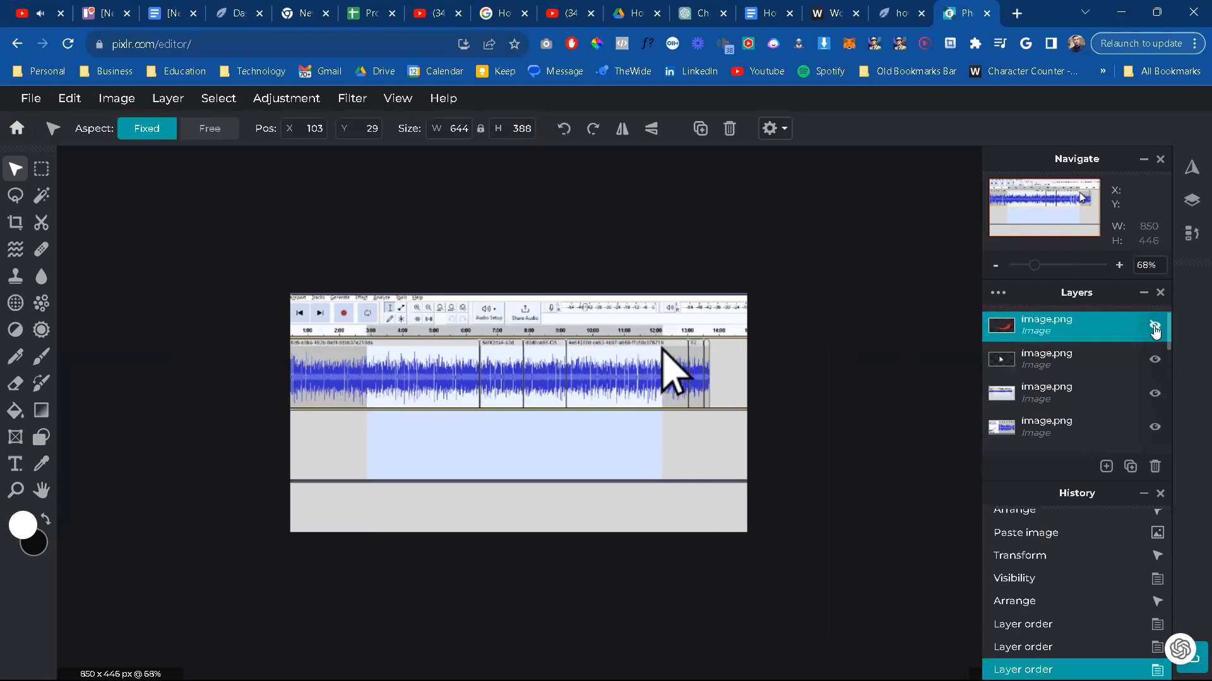
click(1150, 337)
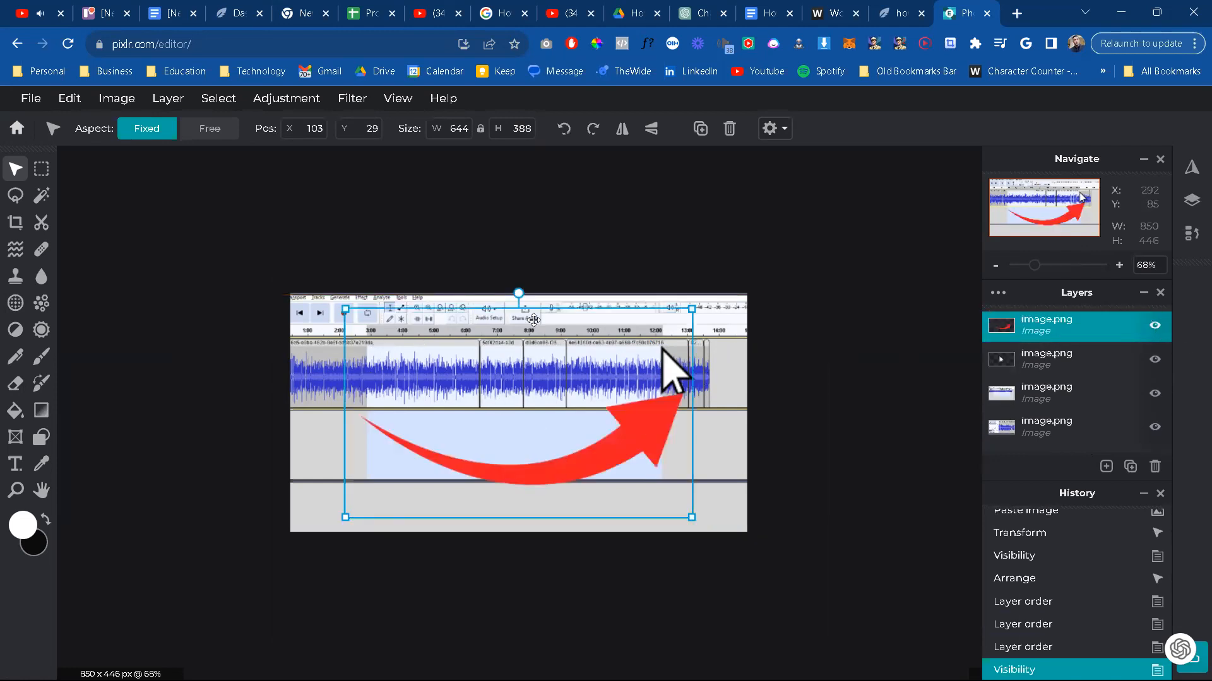
Step: Shrink the red arrow to about 400 × 241 px and flip it so it arches upward and points right
drag(344, 310, 474, 401)
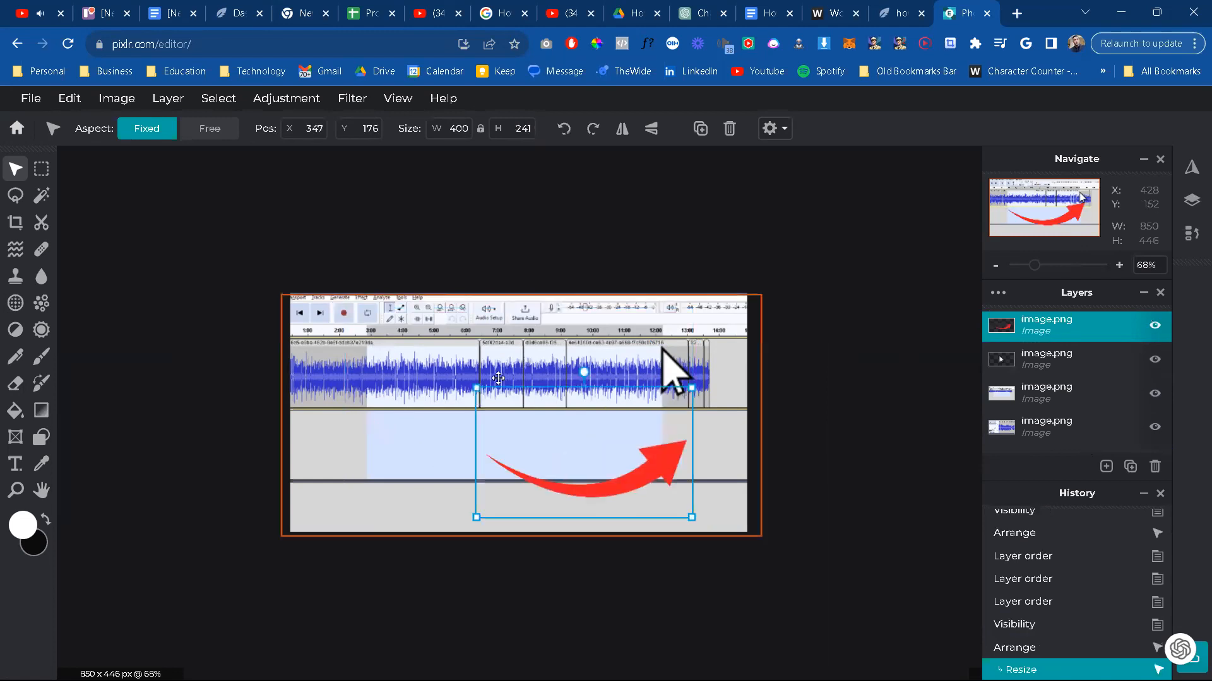
click(614, 130)
click(651, 136)
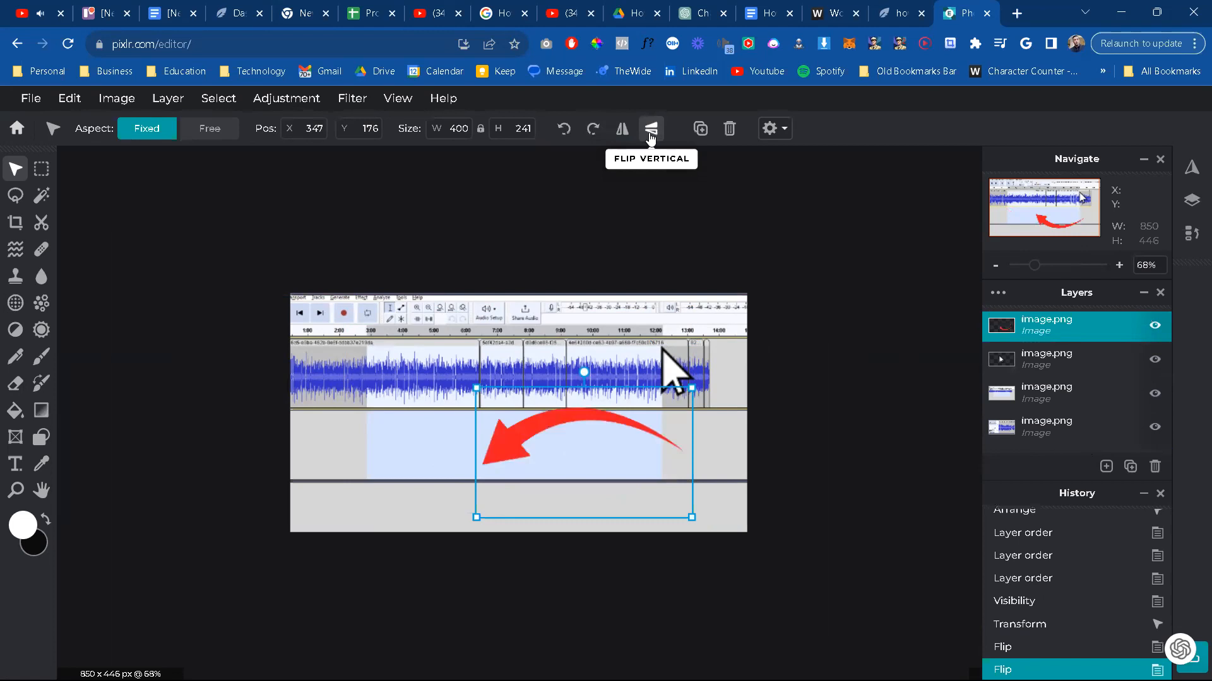
click(651, 131)
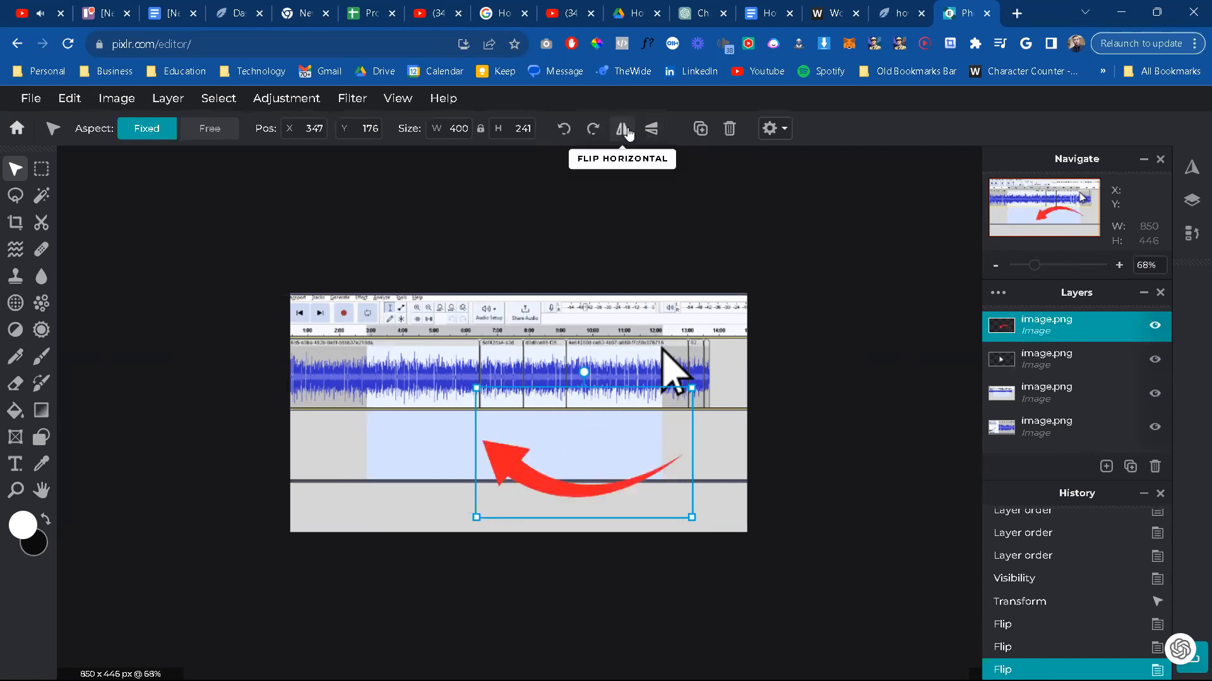
click(624, 130)
click(650, 130)
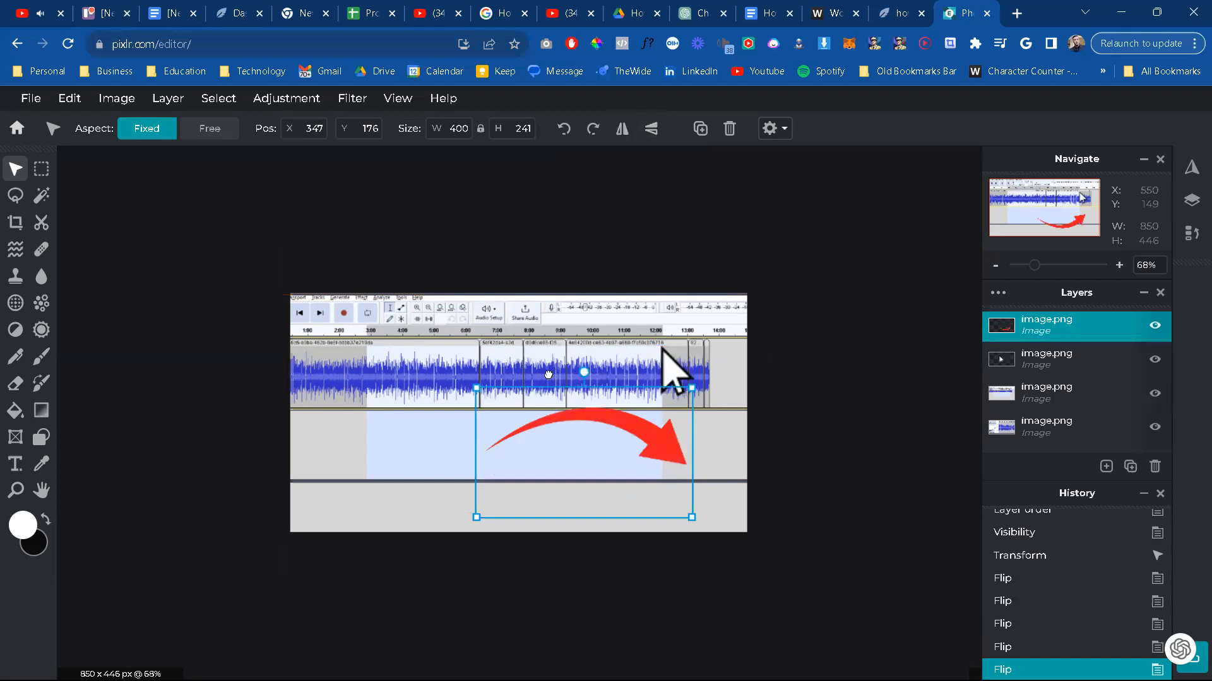
Step: Rotate the red arrow counter-clockwise and move it so its head meets the mouse pointer graphic
drag(584, 374, 540, 380)
drag(589, 435, 570, 380)
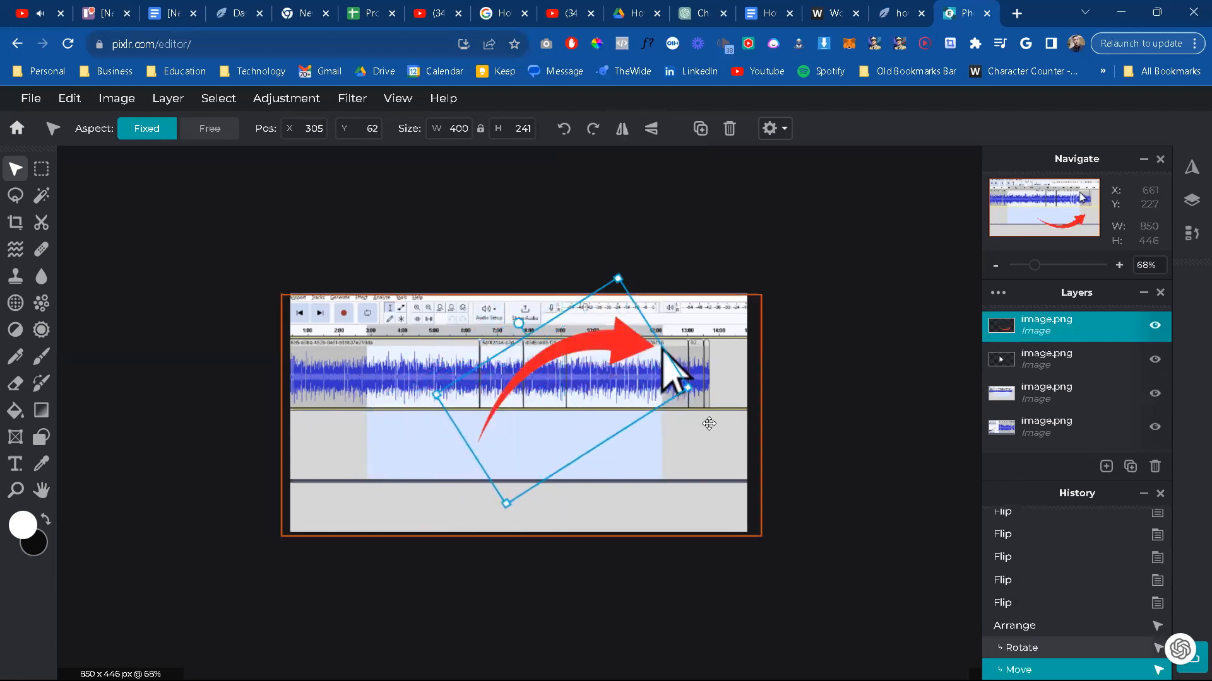
click(842, 369)
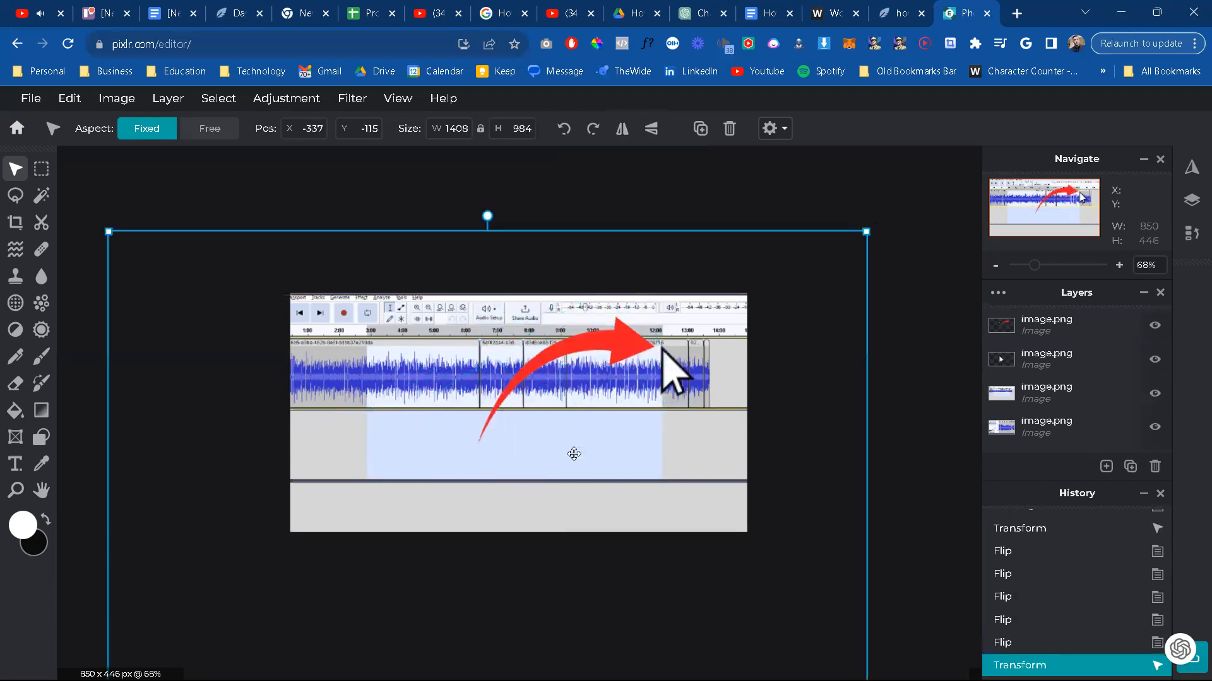
Step: Free-transform the red arrow to 304 × 222 px and shift it slightly down and away from the pointer
click(491, 425)
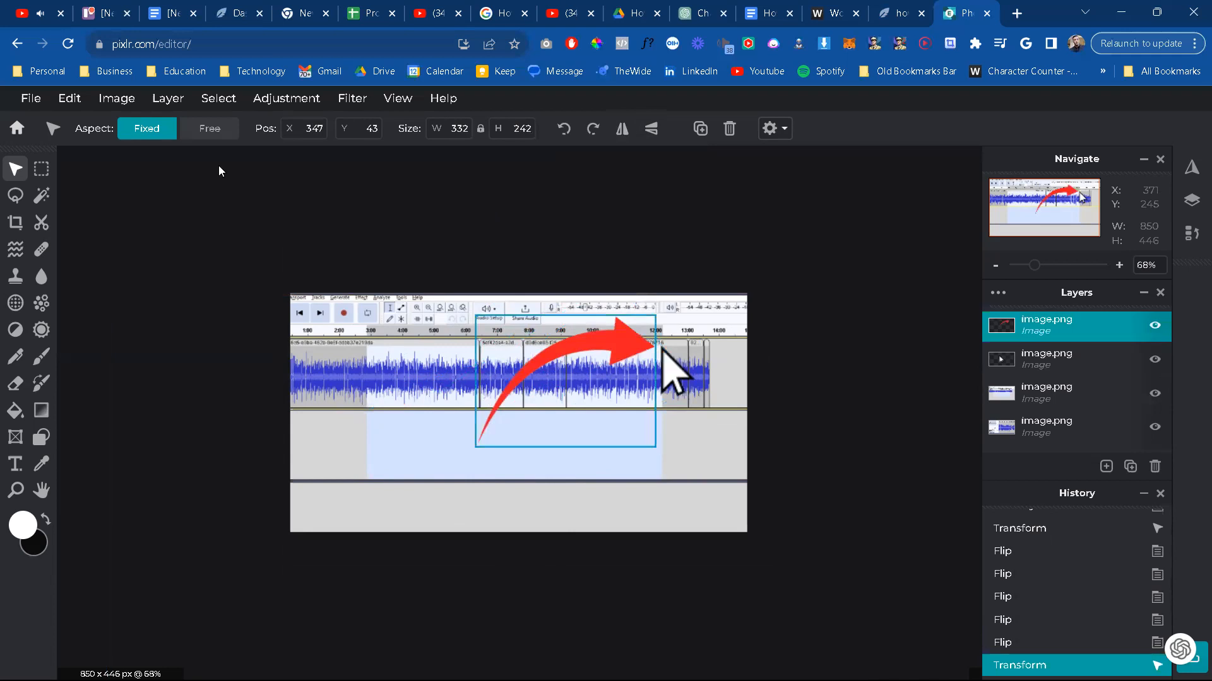
click(69, 97)
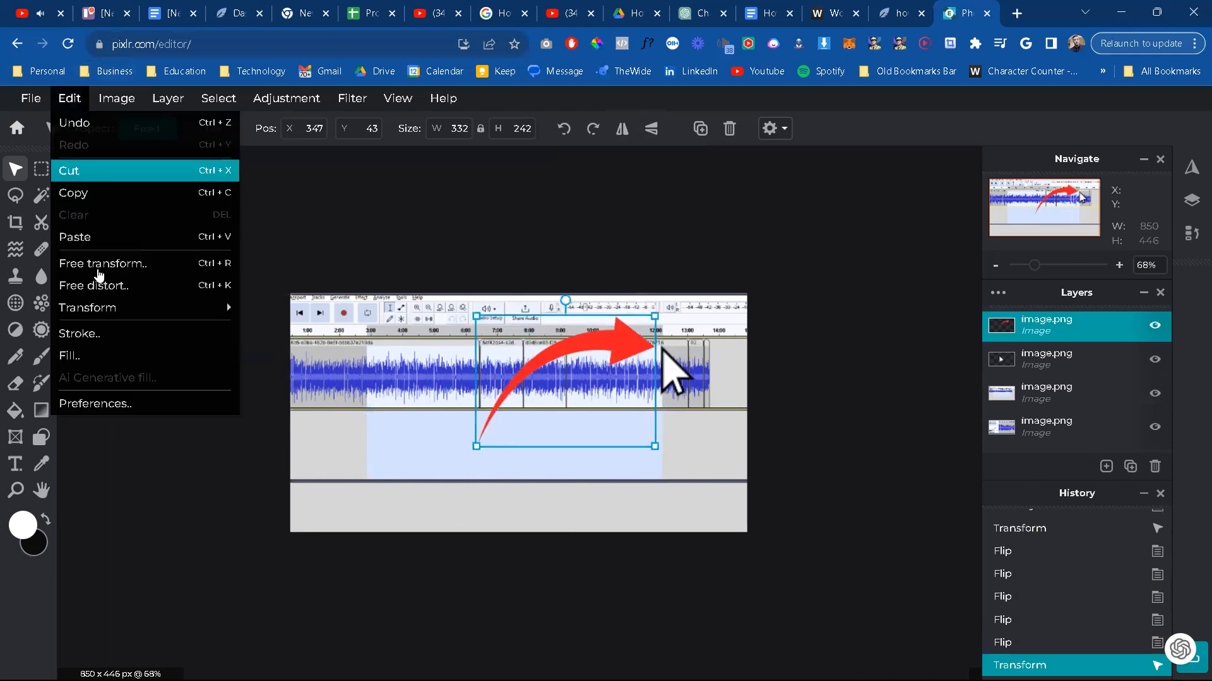
click(141, 281)
drag(396, 409, 493, 387)
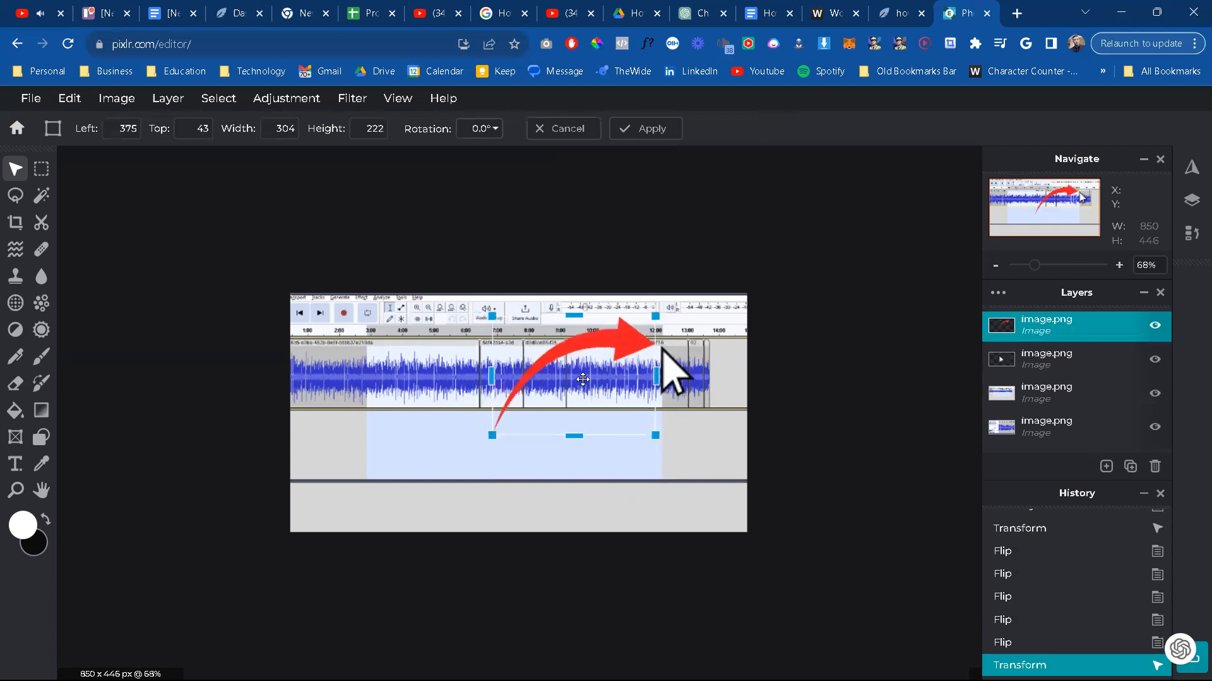
drag(578, 380, 569, 389)
Step: Free-distort the red arrow so it sweeps from the lower-left corner of the highlighted selection up to the mouse pointer graphic
click(69, 98)
click(731, 438)
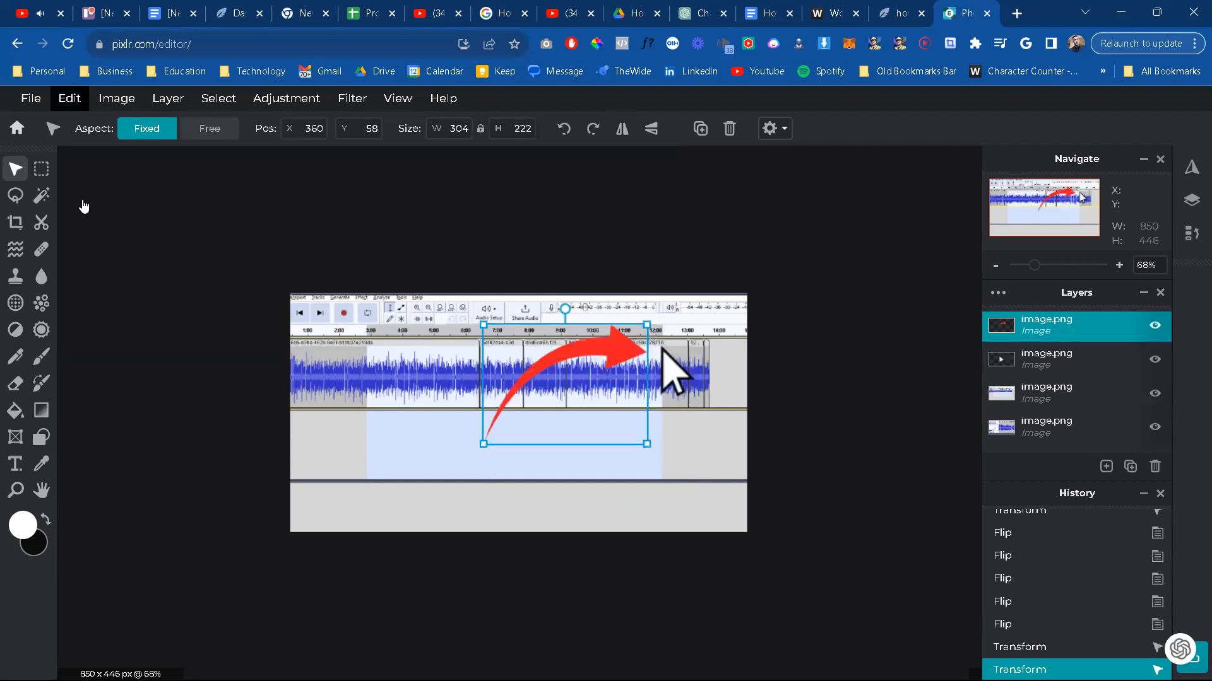
drag(490, 451, 378, 483)
drag(669, 323, 669, 318)
drag(680, 473, 685, 425)
drag(432, 326, 404, 314)
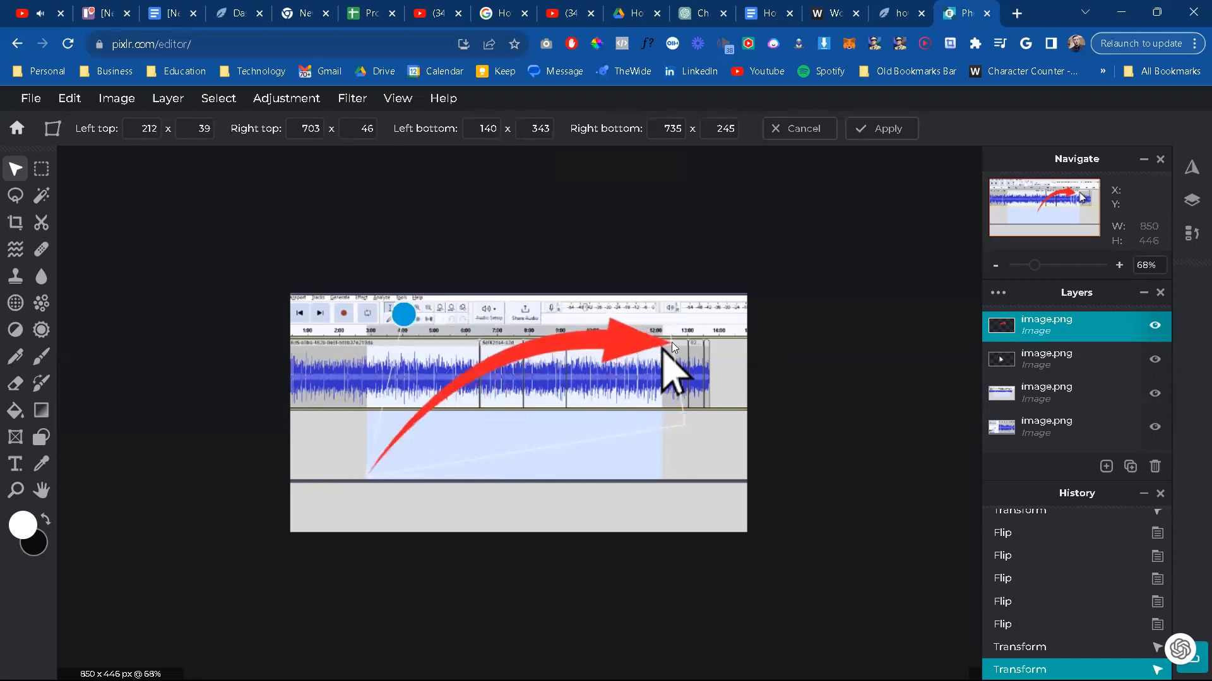
drag(669, 319, 660, 321)
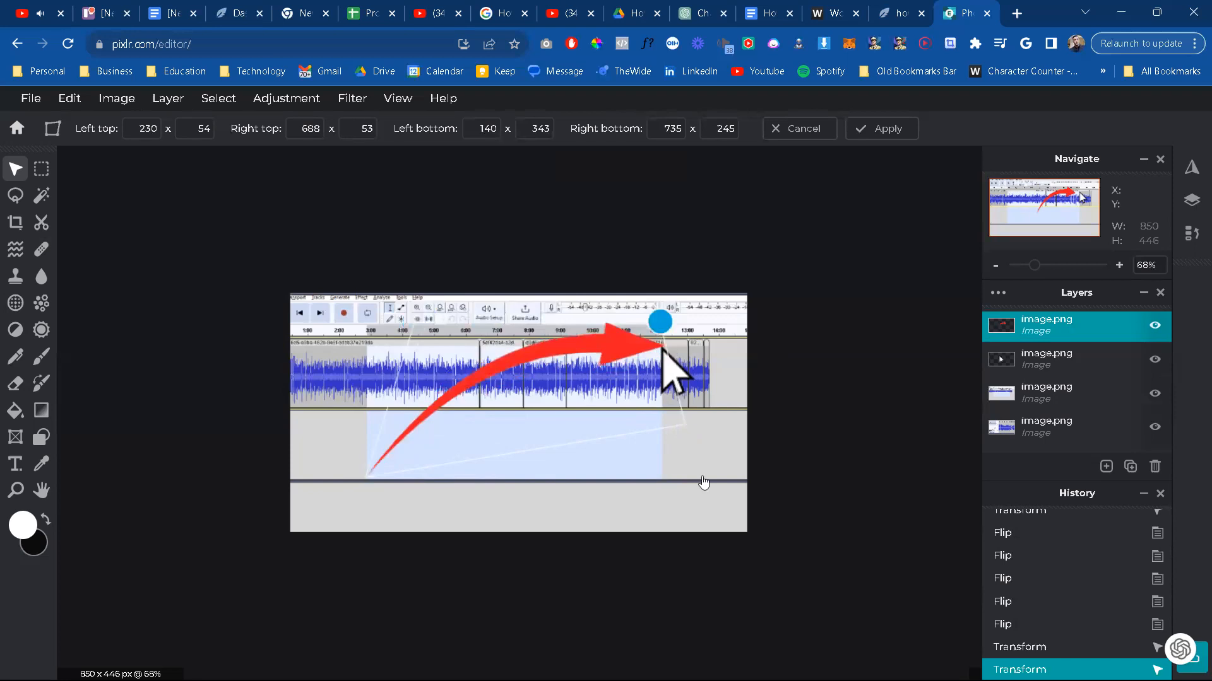
click(843, 486)
click(706, 434)
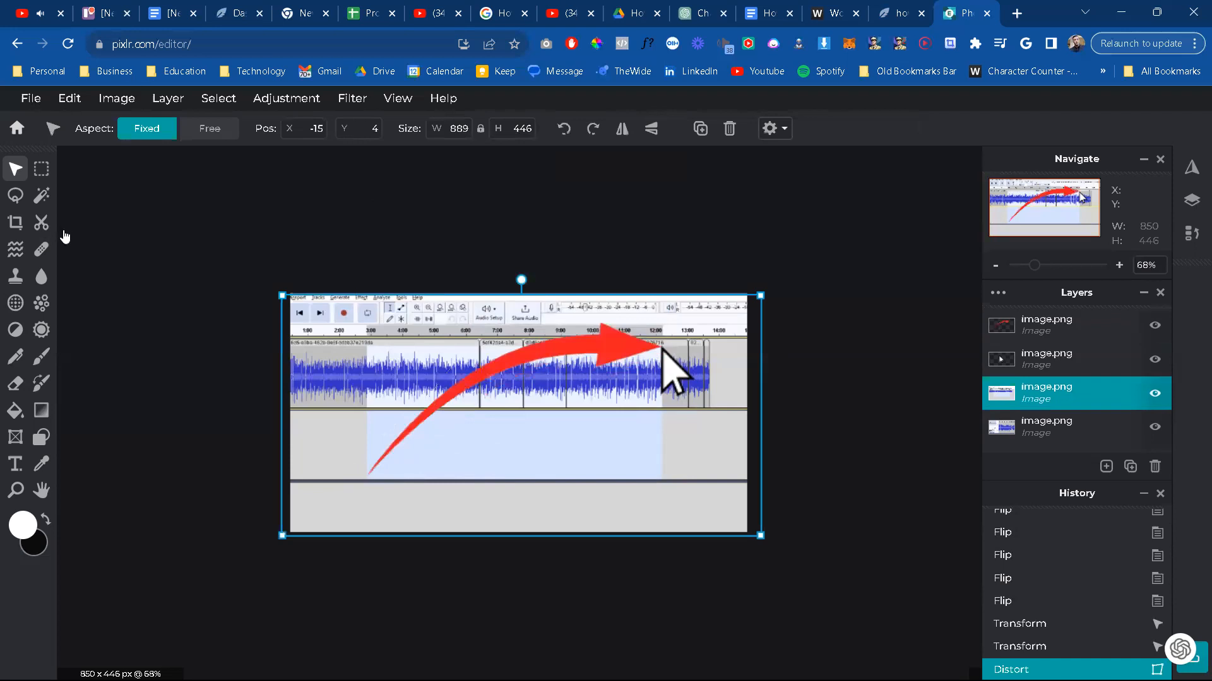
Step: Export the image as an 850 × 446 px JPG at 98% quality and start saving it to a file
click(31, 99)
click(65, 237)
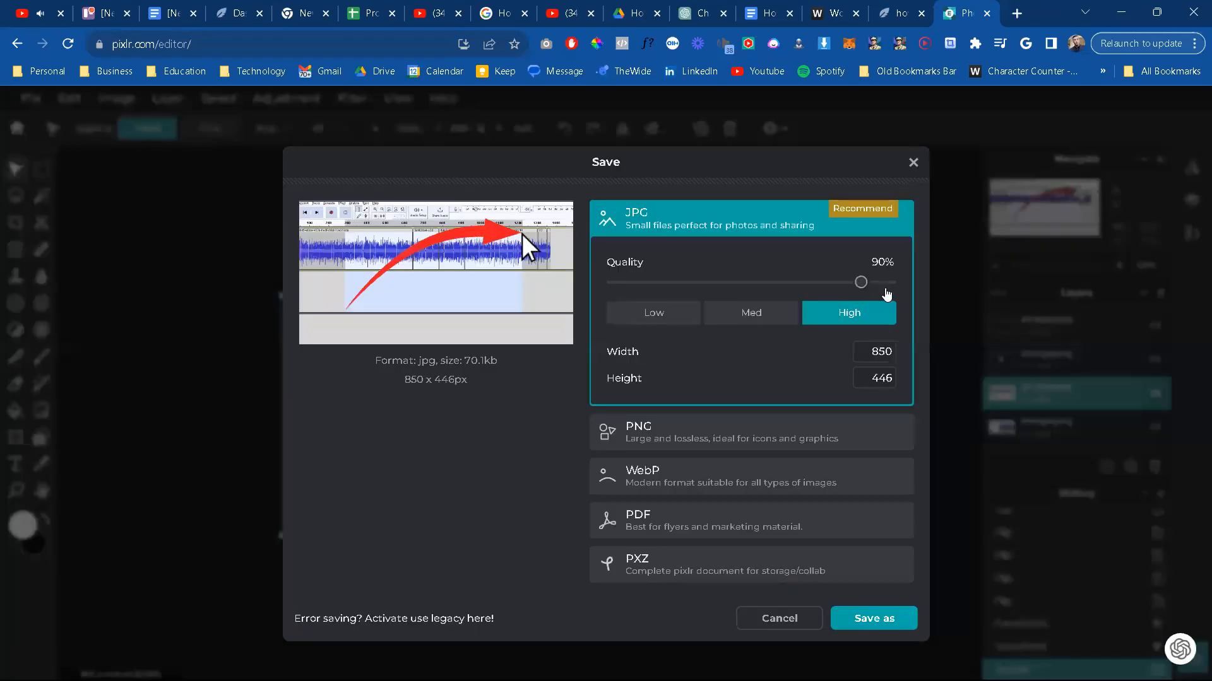
drag(894, 291, 886, 290)
click(869, 623)
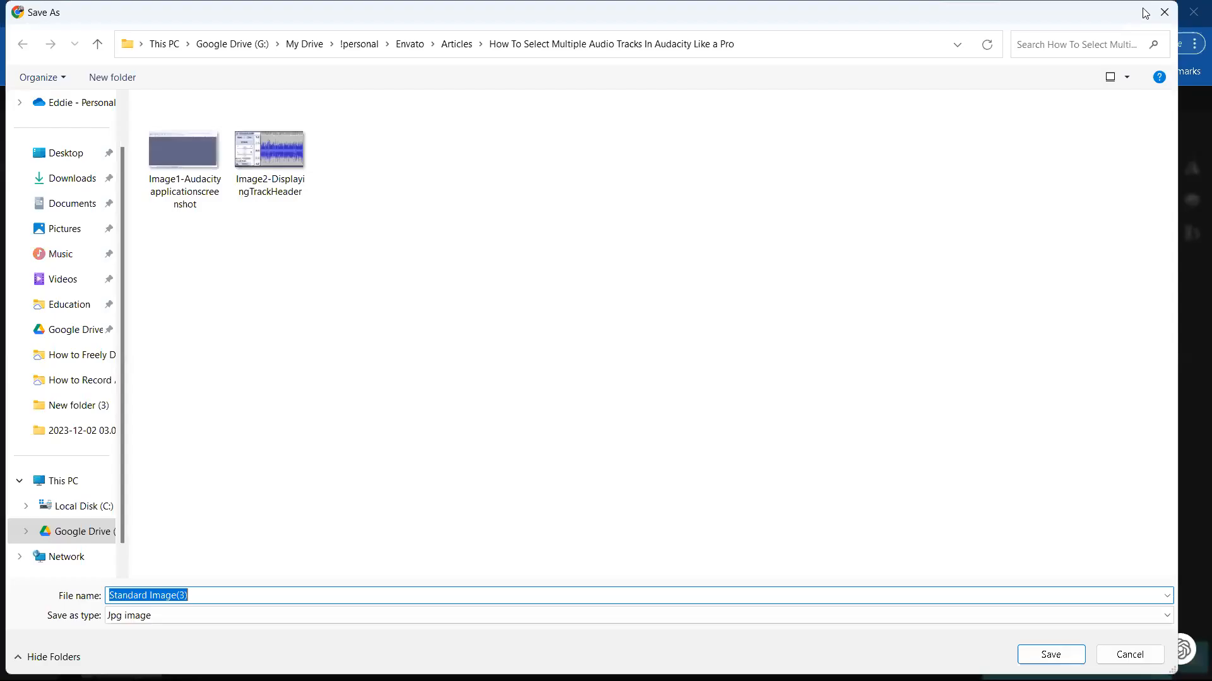
Step: Select "screenshot showing multiple track selection" in the Google Docs placeholder, and return to the pending save in Pixlr
click(1157, 13)
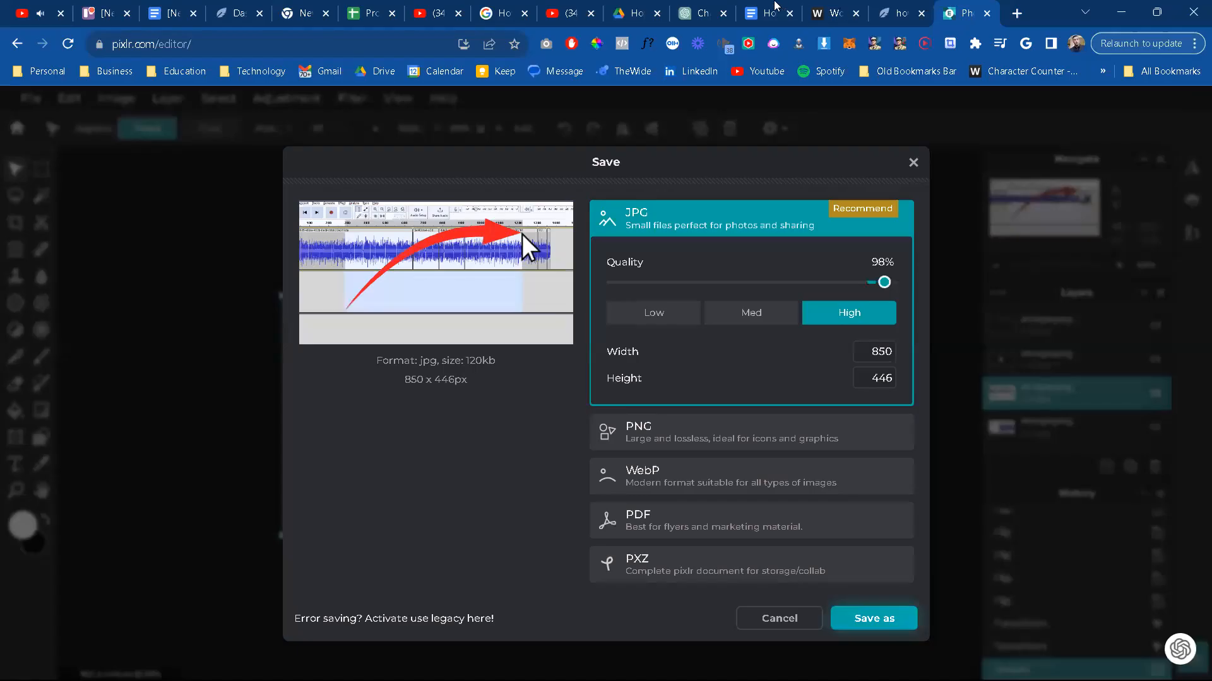
key(ctrl+shift+Tab)
key(ctrl+shift+Tab)
key(ctrl+shift+Tab)
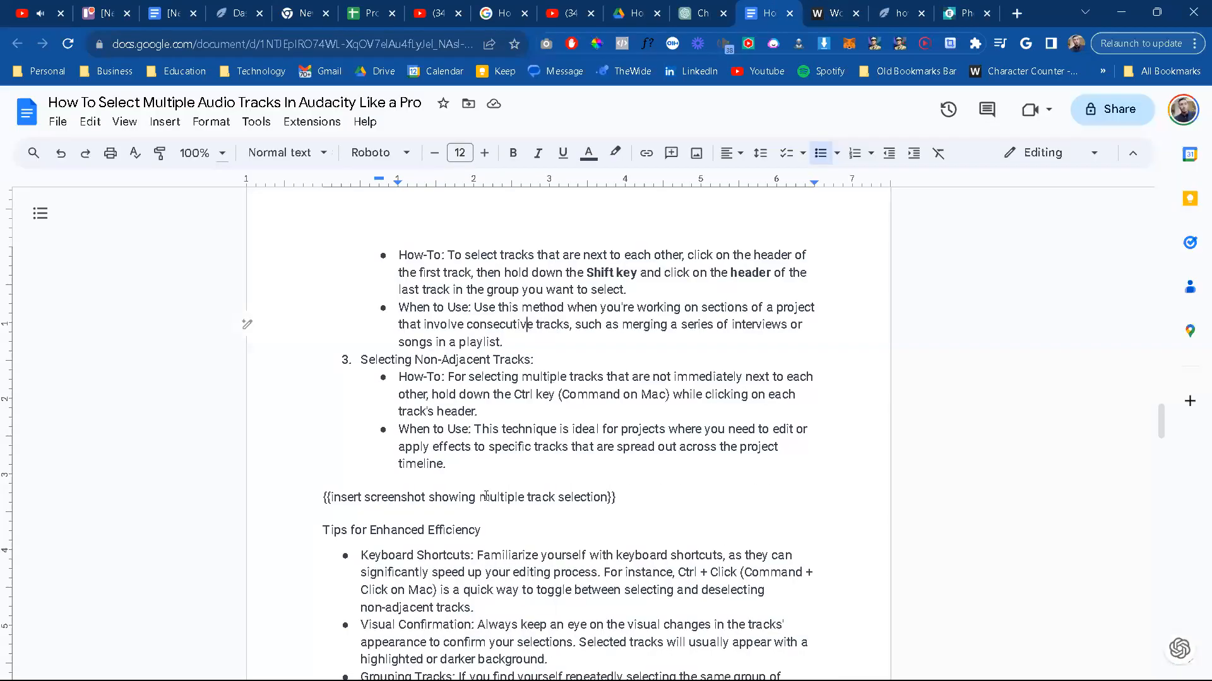
drag(607, 500, 367, 500)
key(ctrl+c)
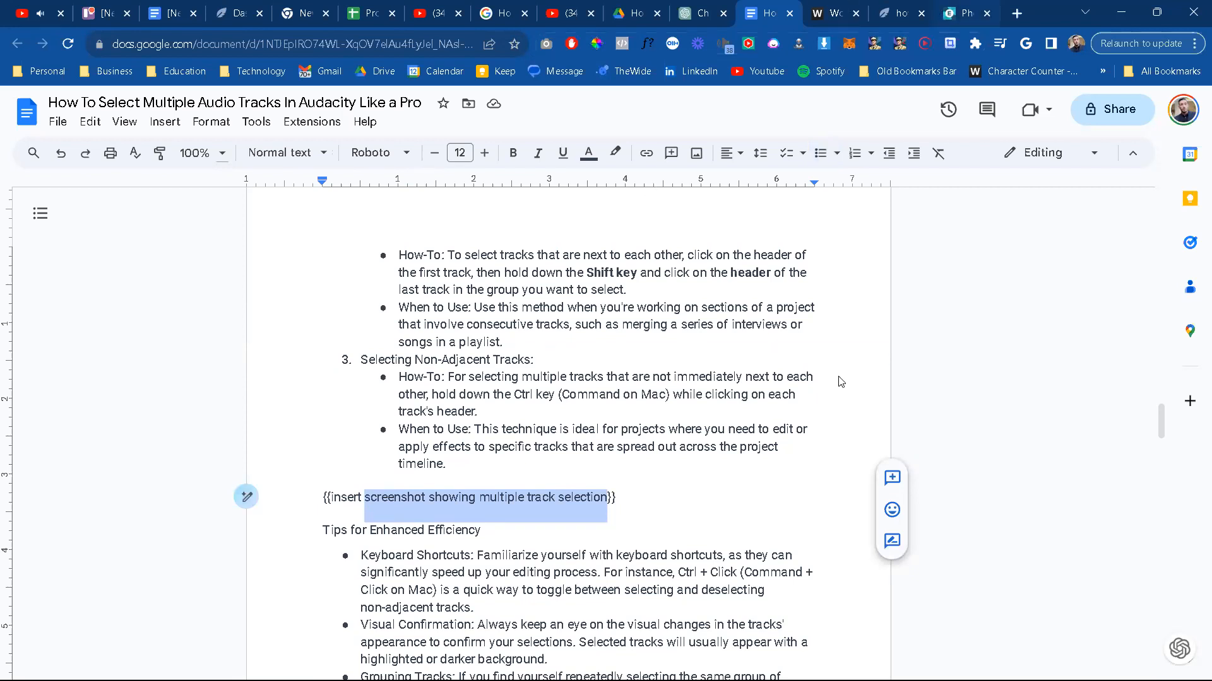
click(966, 13)
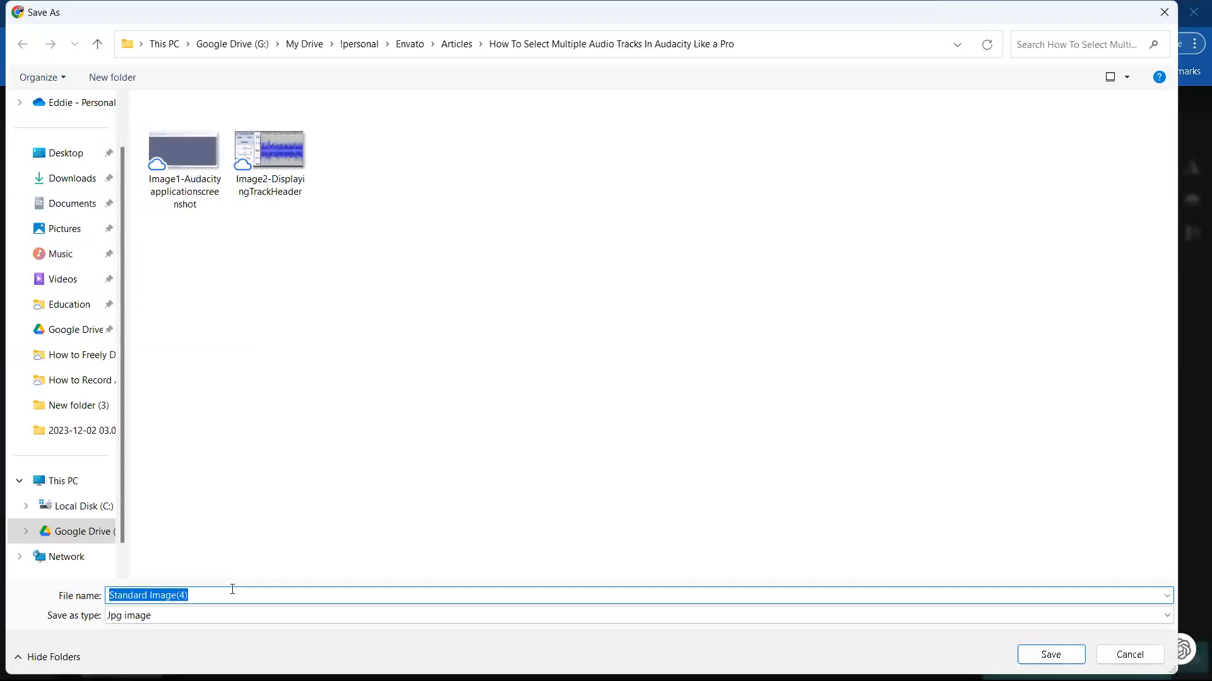
Step: Enter the file name "Image3-screenshot showing multiple track selection" for the exported JPG, reusing the copied placeholder text
text(Image)
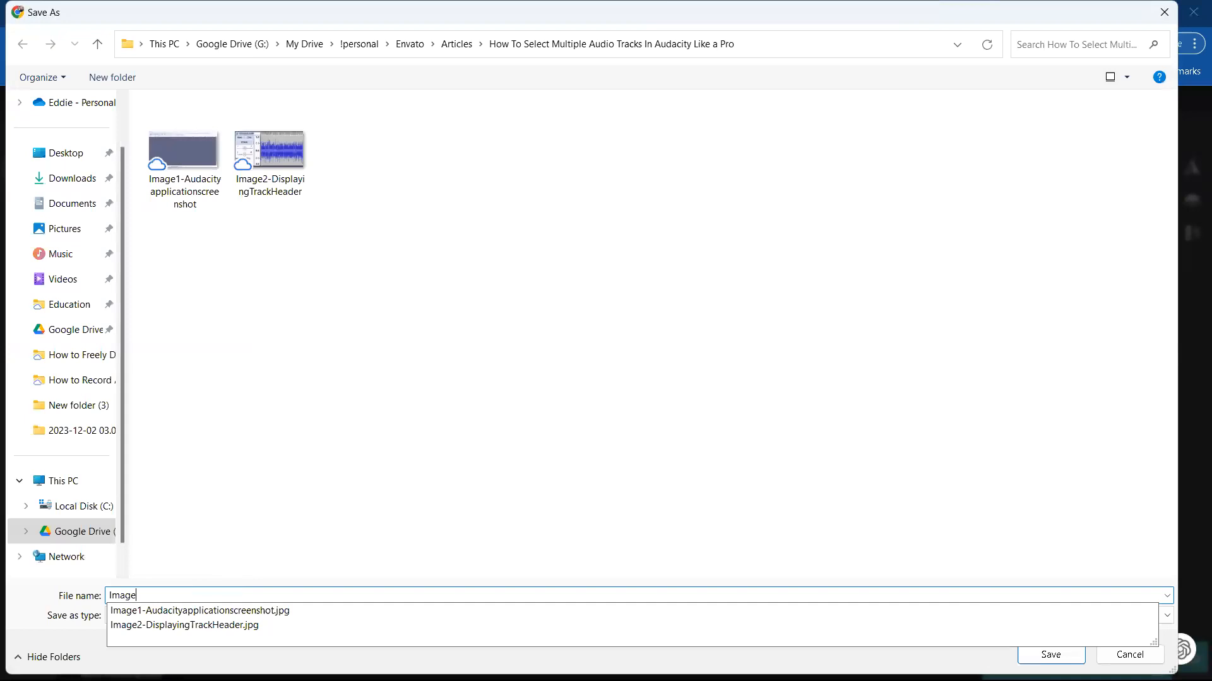
text(3-)
key(ctrl+v)
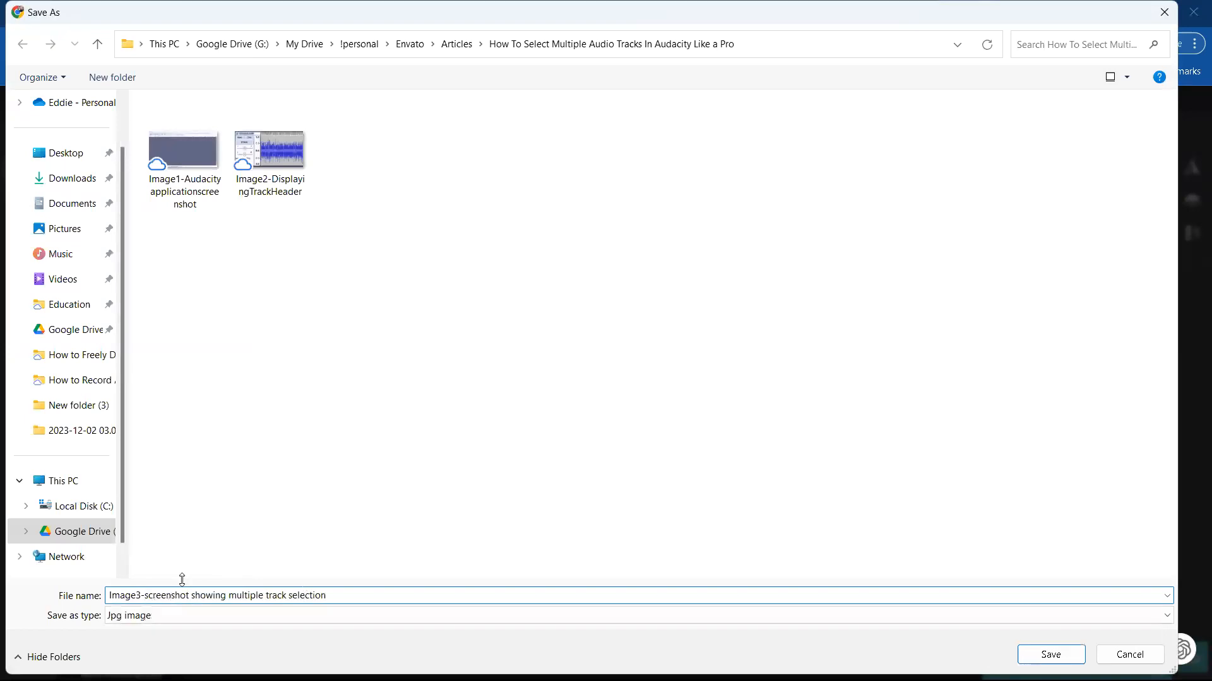
Step: Remove the spaces so the name reads "Image3-screenshotshowingmultipletrackselection", copy it, and save the JPG in the article's folder
key(ctrl+Left)
key(ctrl+Left)
key(ctrl+Left)
key(ctrl+Left)
key(BackSpace)
key(ctrl+Right)
key(BackSpace)
key(ctrl+Right)
key(BackSpace)
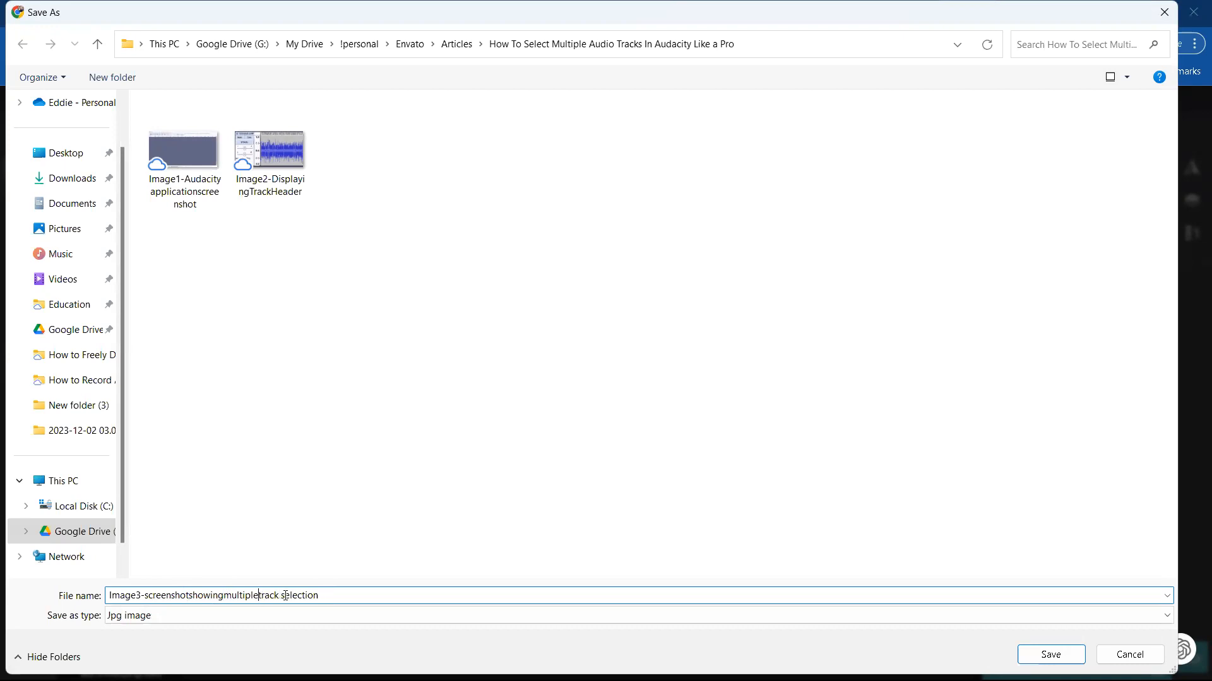
key(ctrl+Right)
key(BackSpace)
key(ctrl+a)
key(ctrl+c)
click(1043, 657)
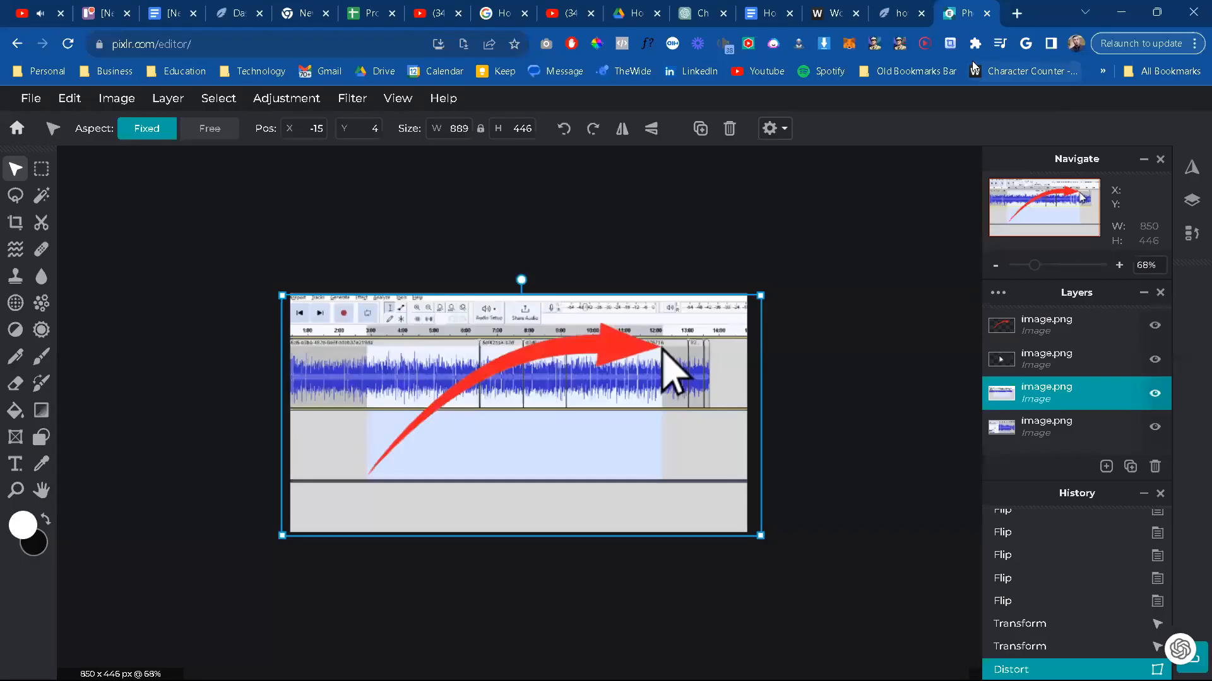
Step: Return to the Google Docs article and replace the "{{insert screenshot showing multiple track selection}}" placeholder with the saved Image3 file from the computer
click(828, 18)
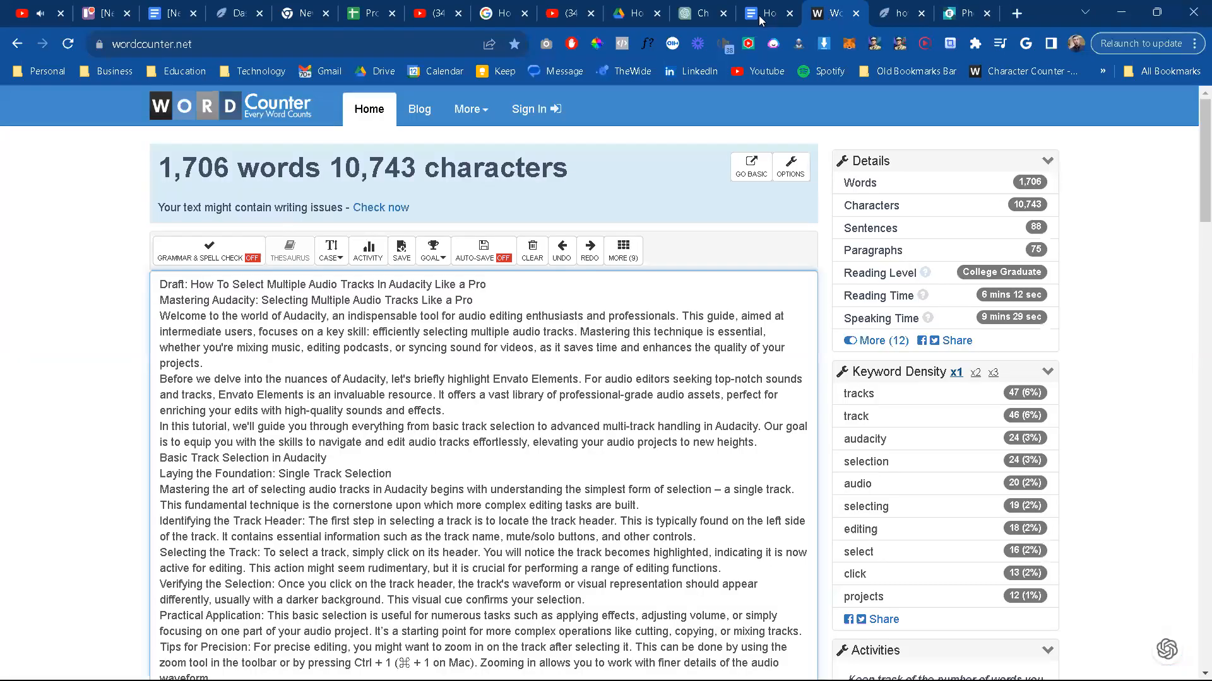
key(ctrl+shift+Tab)
click(627, 503)
shift+click(311, 500)
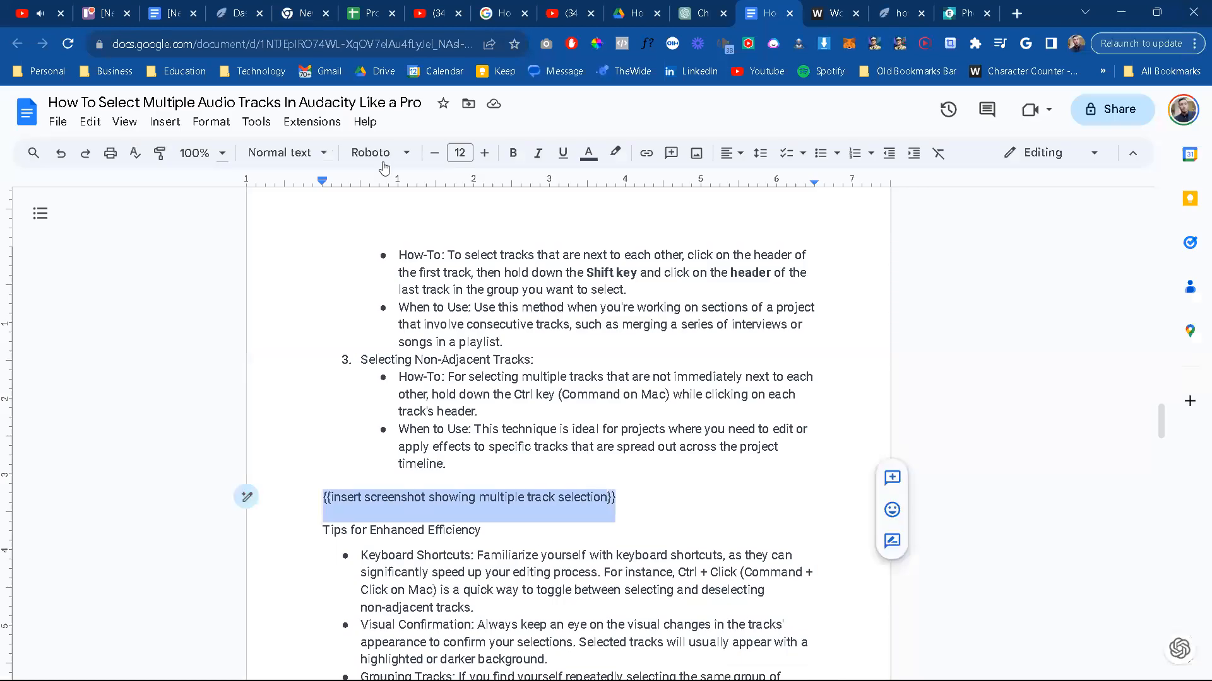
click(695, 159)
click(713, 180)
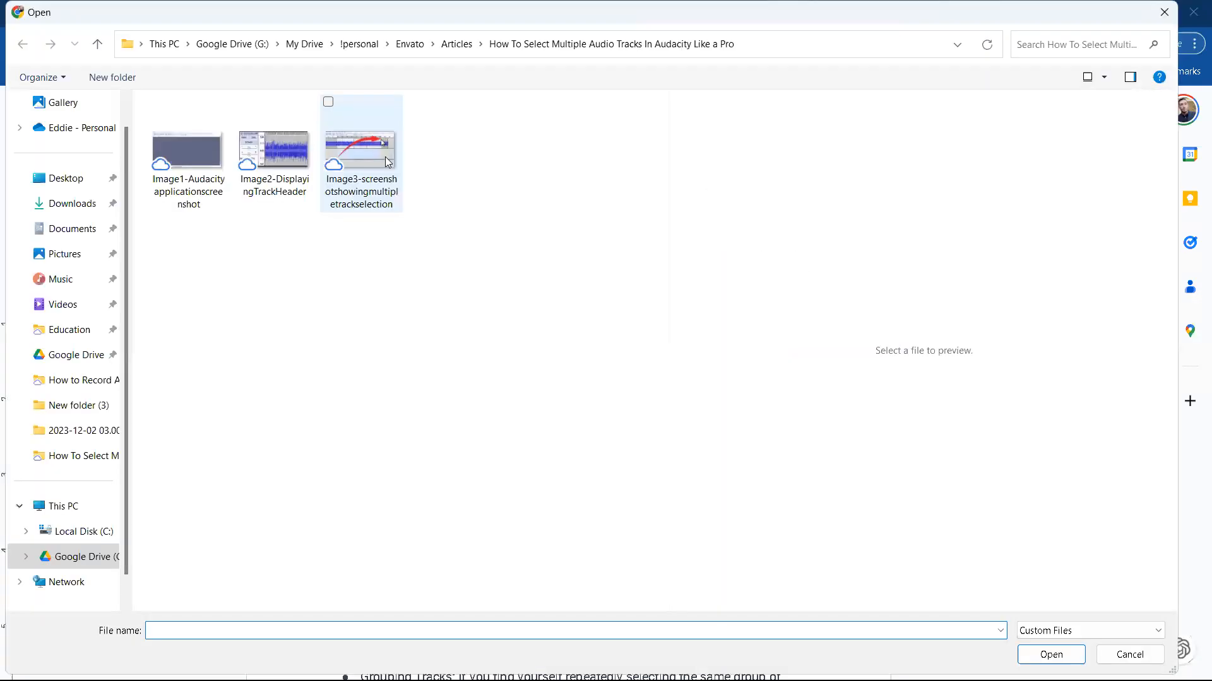
double_click(388, 162)
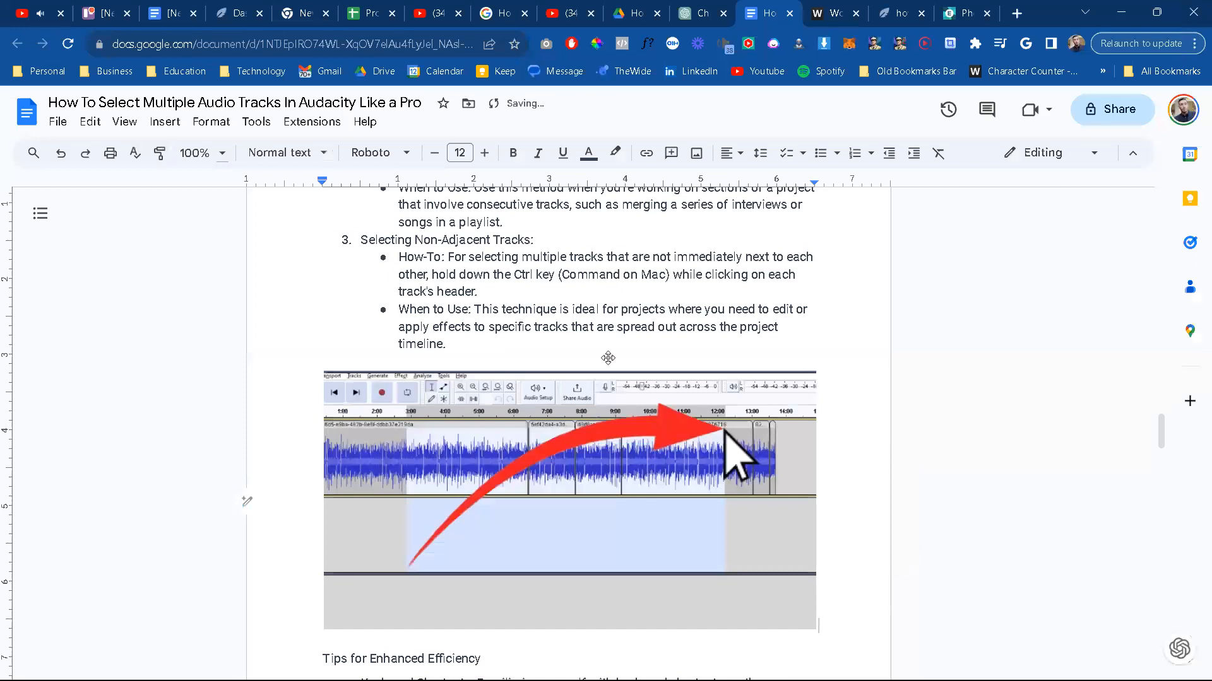
Step: Add an italic caption line beneath the inserted image containing the copied file name
key(Return)
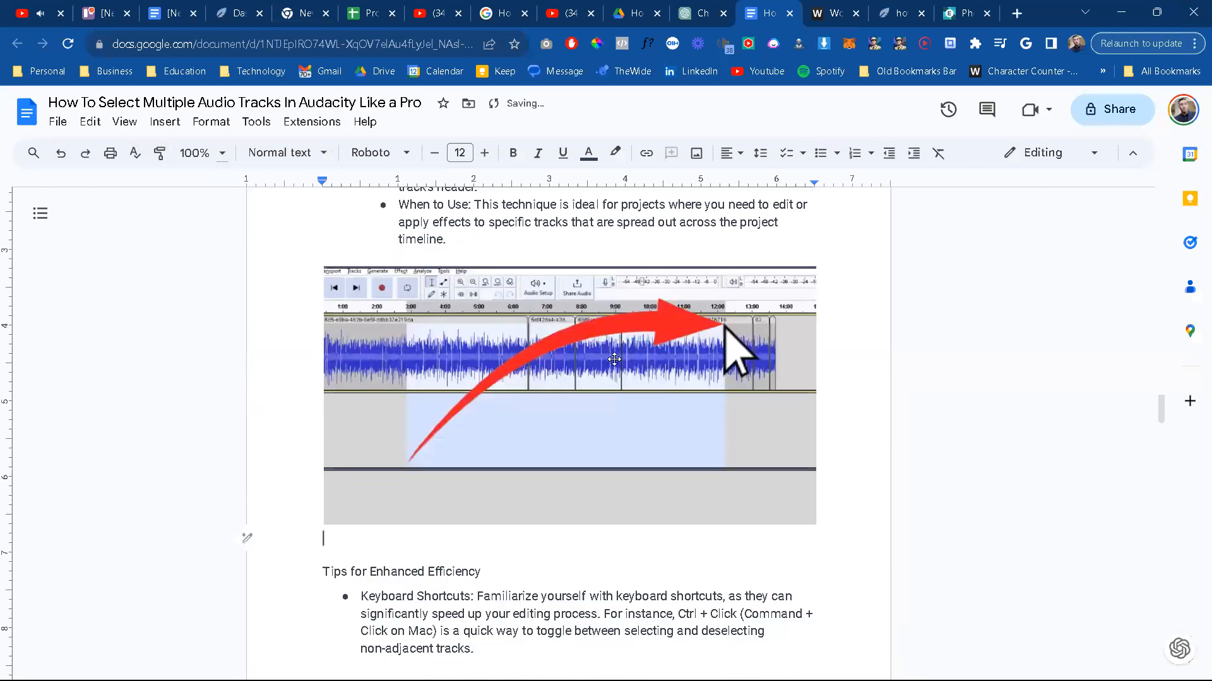
key(ctrl+i)
key(ctrl+v)
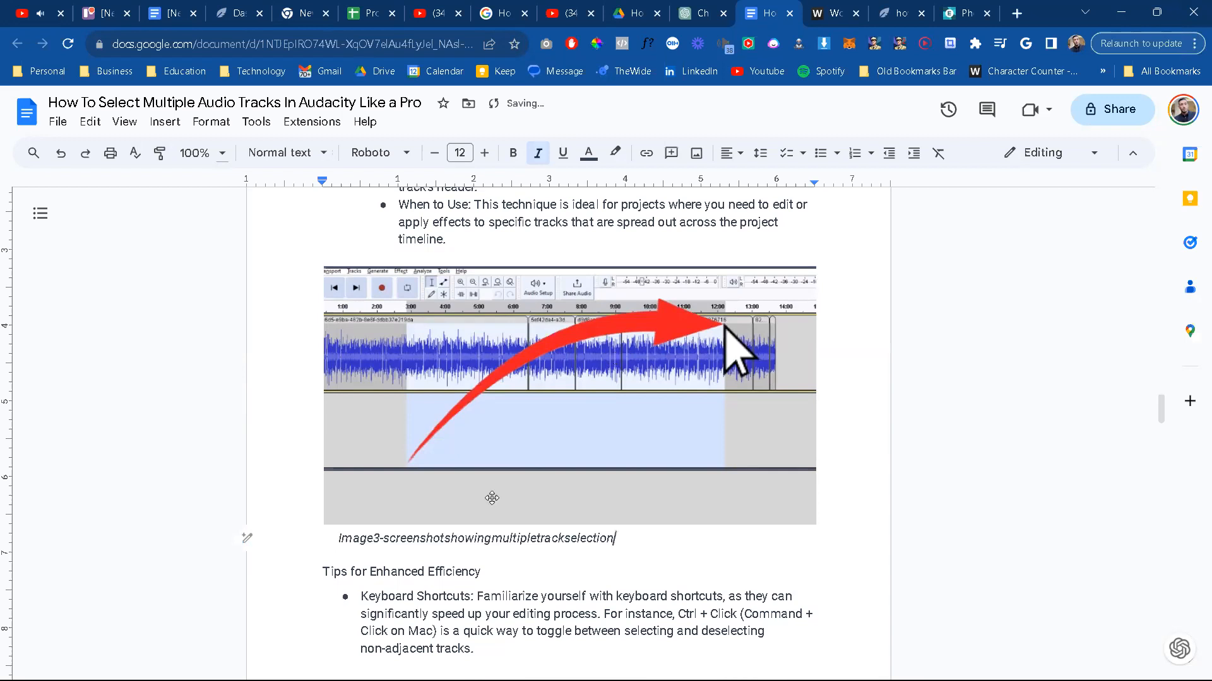
Step: Edit the caption's spacing and capitalization to read "Image 3 - Screenshot showing multiple track selection"
click(374, 539)
key(Right)
key(Right)
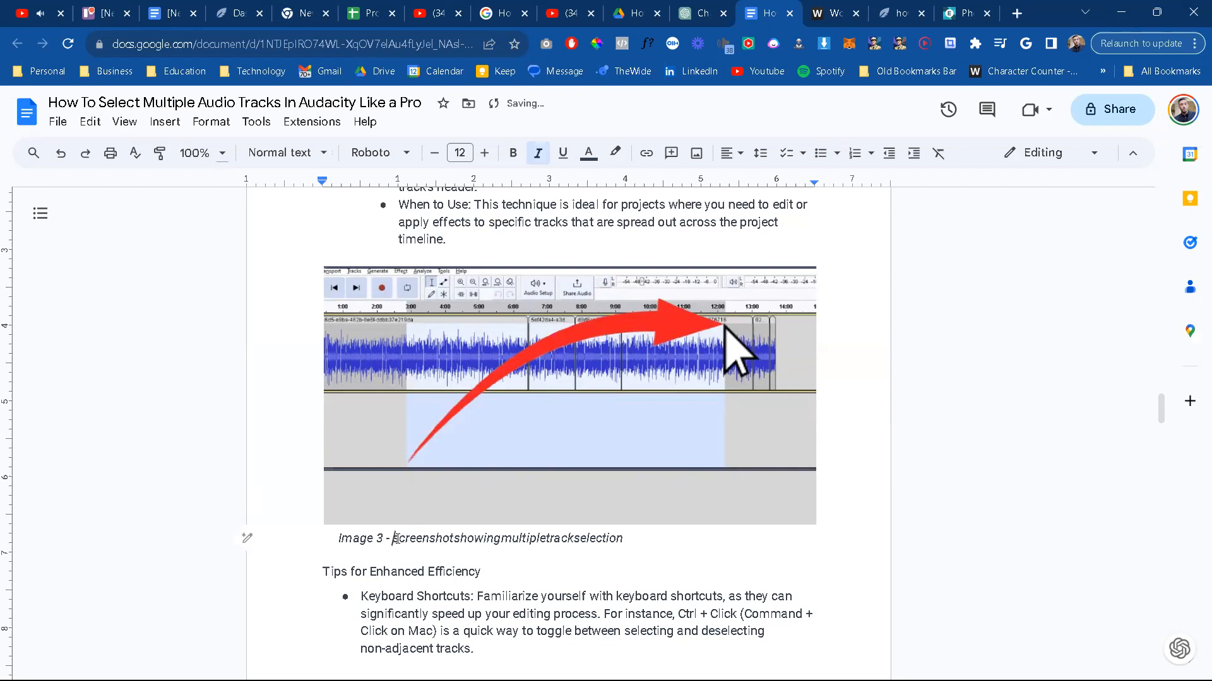
key(Delete)
text(S)
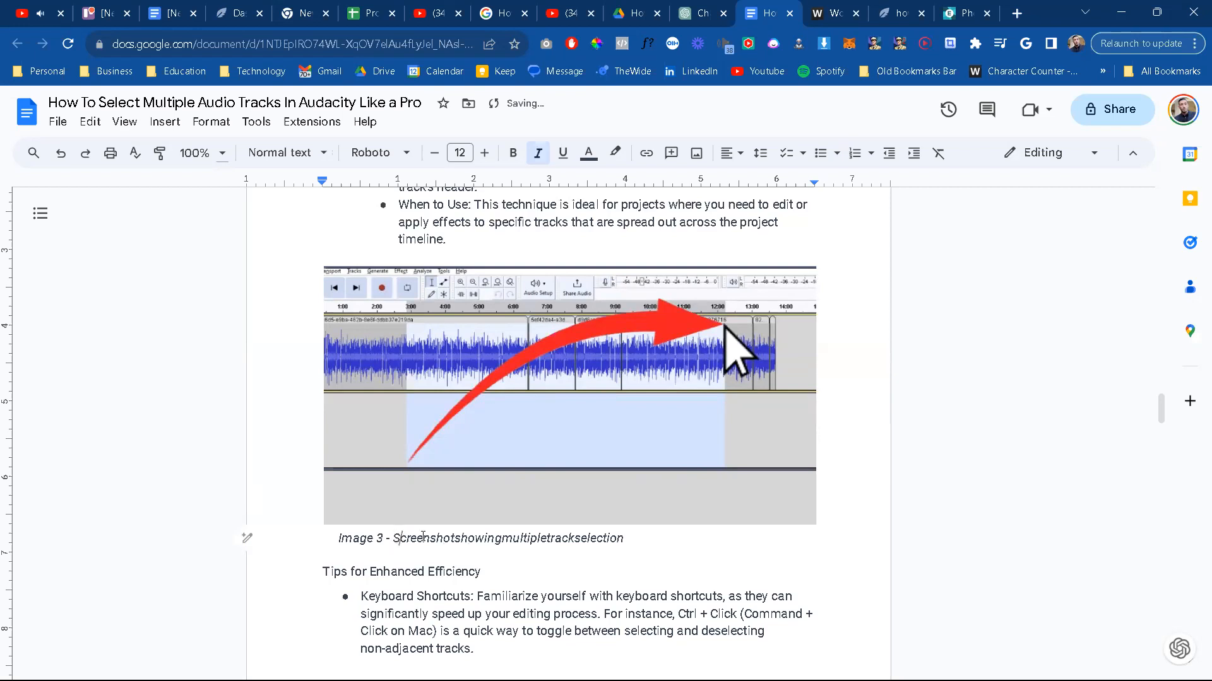
click(456, 540)
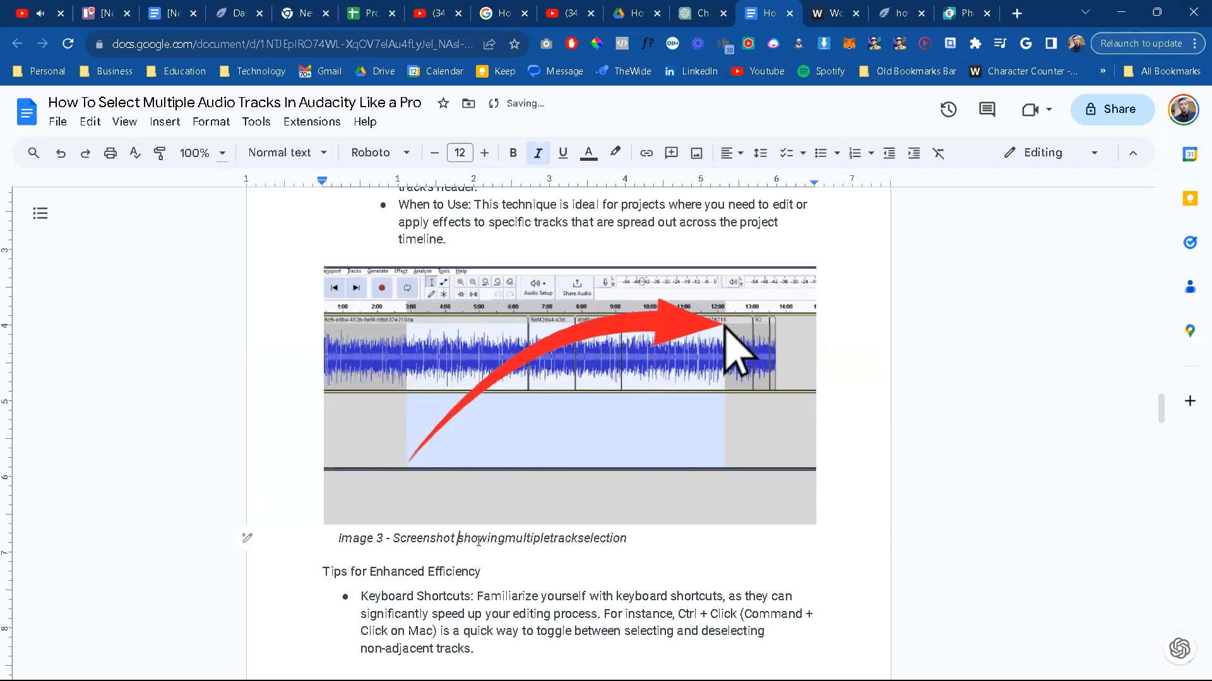
click(507, 537)
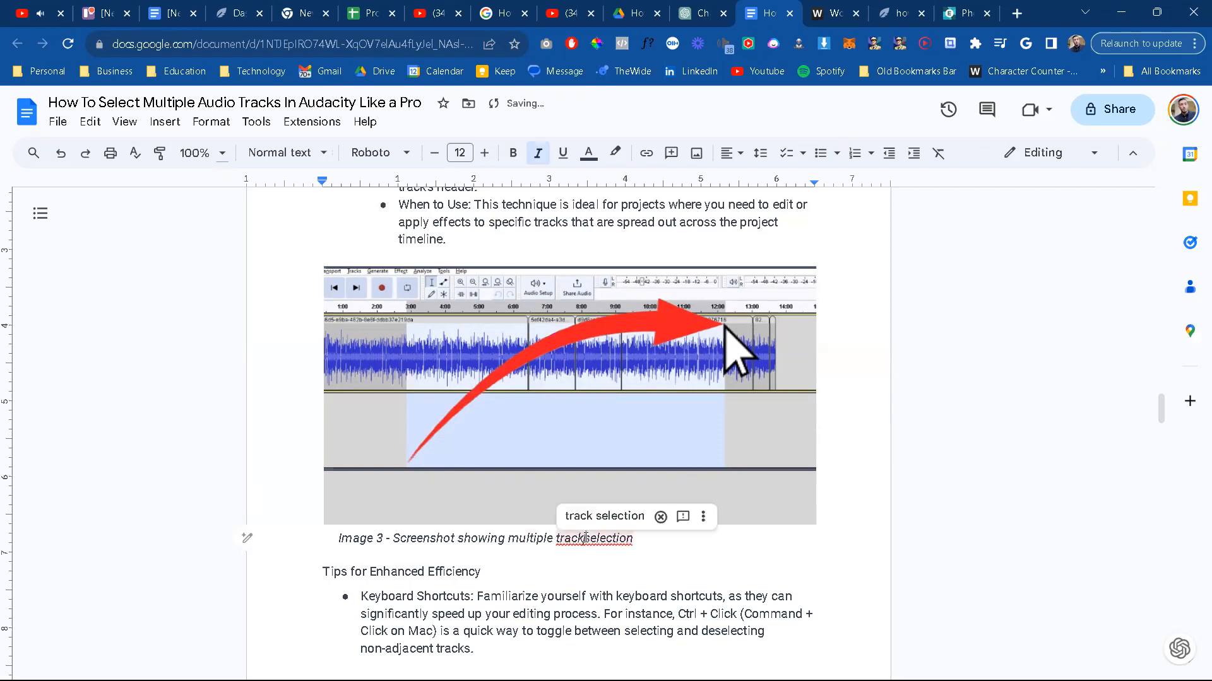
Step: Bold "Ctrl + Click" and "Command + Click" in the Keyboard Shortcuts bullet under Tips for Enhanced Efficiency
scroll(667, 560, down, 2)
scroll(666, 562, down, 2)
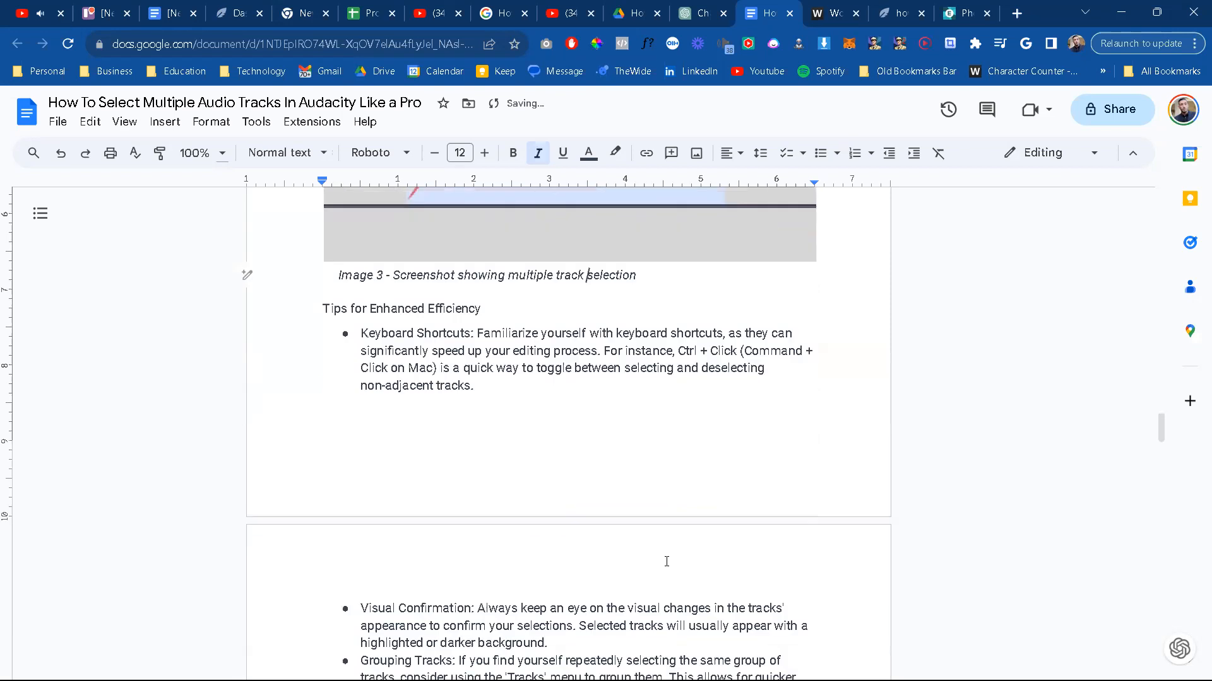
scroll(667, 562, down, 1)
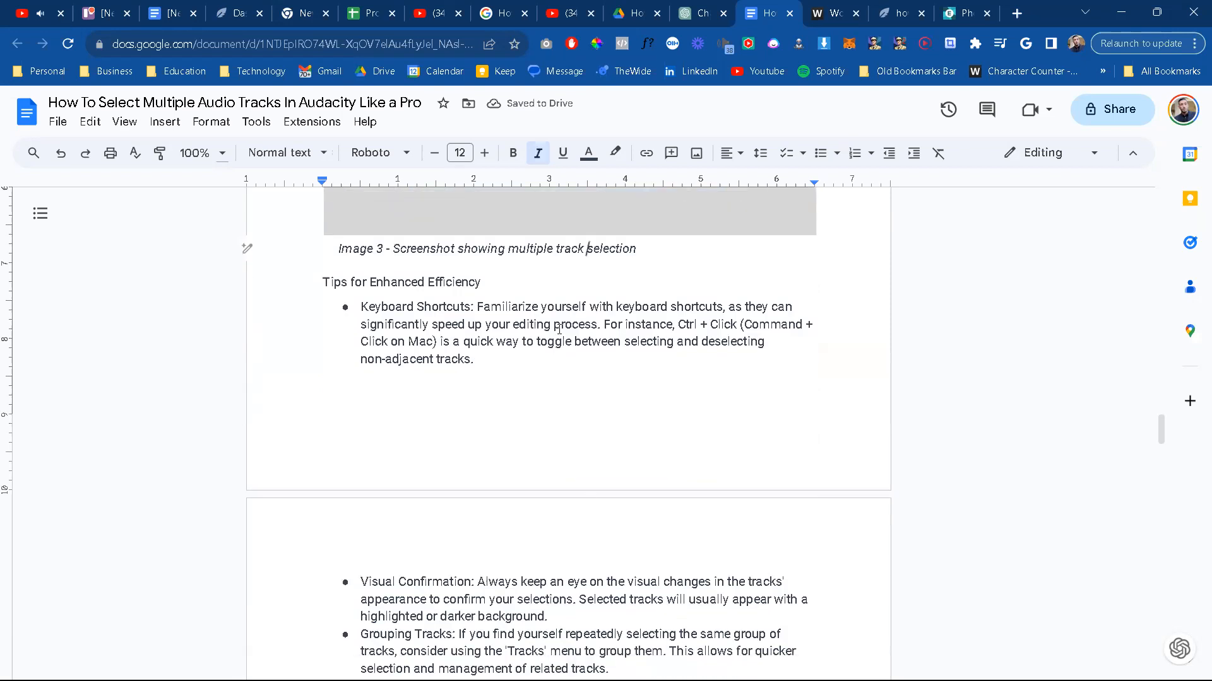
drag(677, 324, 388, 341)
key(ctrl+b)
double_click(747, 324)
key(ctrl+b)
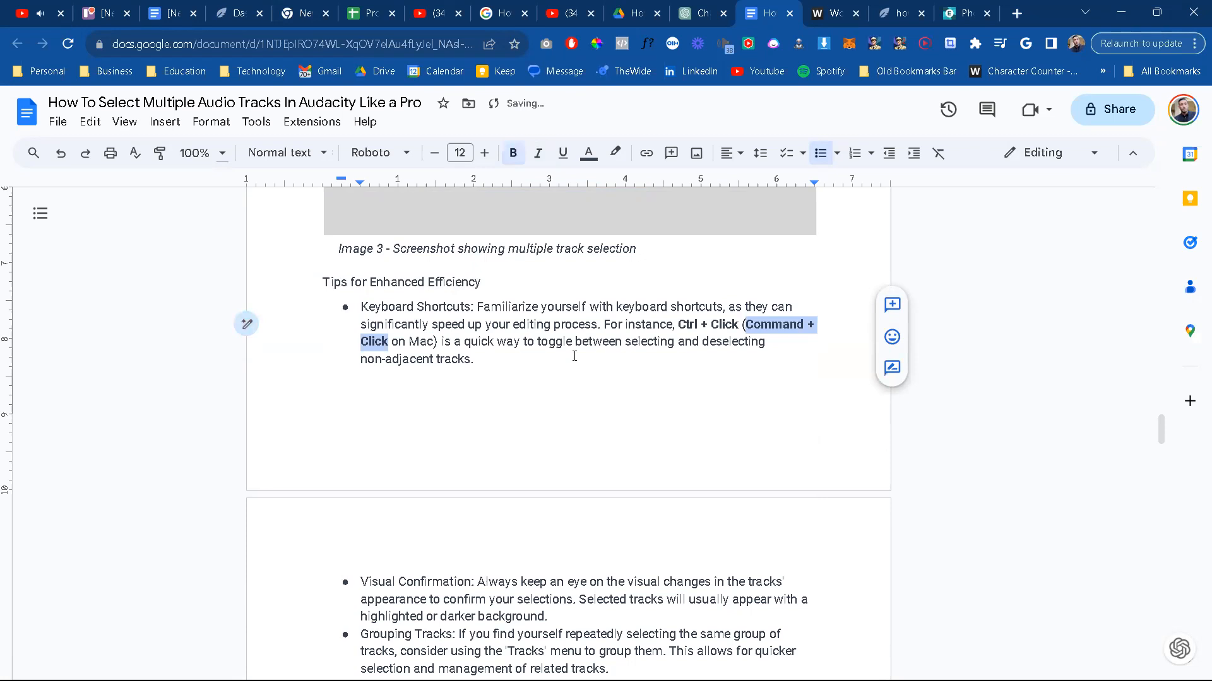
click(575, 356)
Step: Delete the blank line above the heading "Selecting Non-Adjacent Tracks and Troubleshooting"
scroll(571, 398, down, 4)
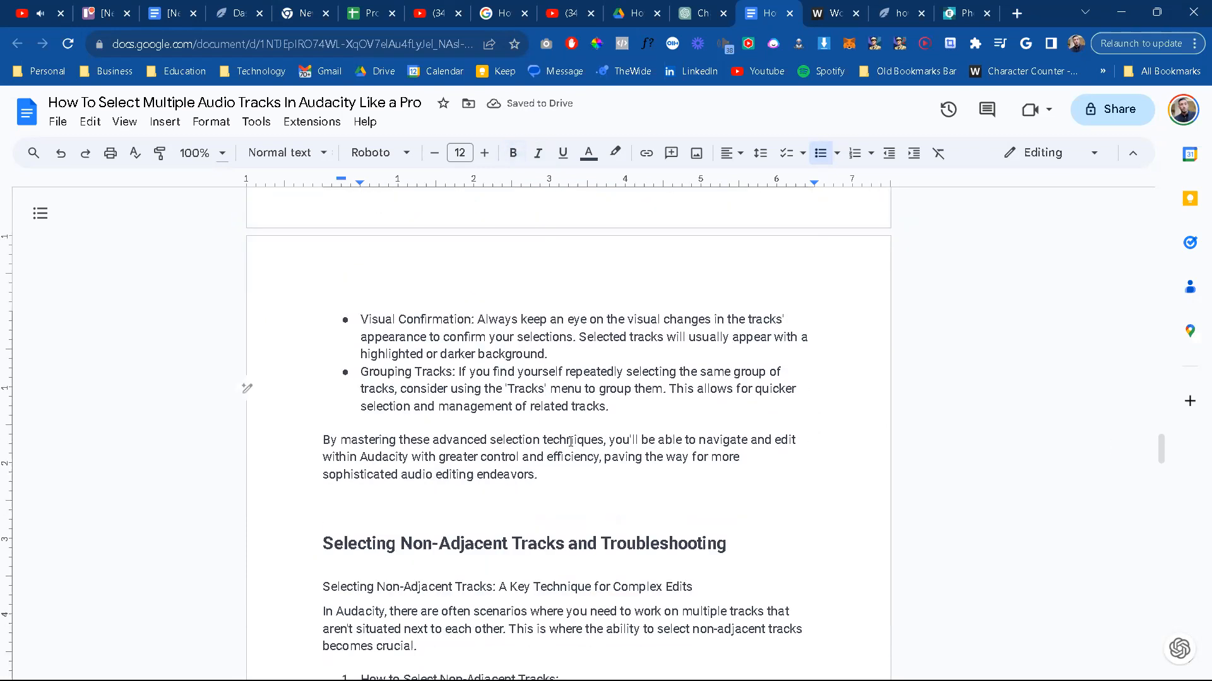
scroll(440, 407, down, 1)
scroll(365, 337, down, 2)
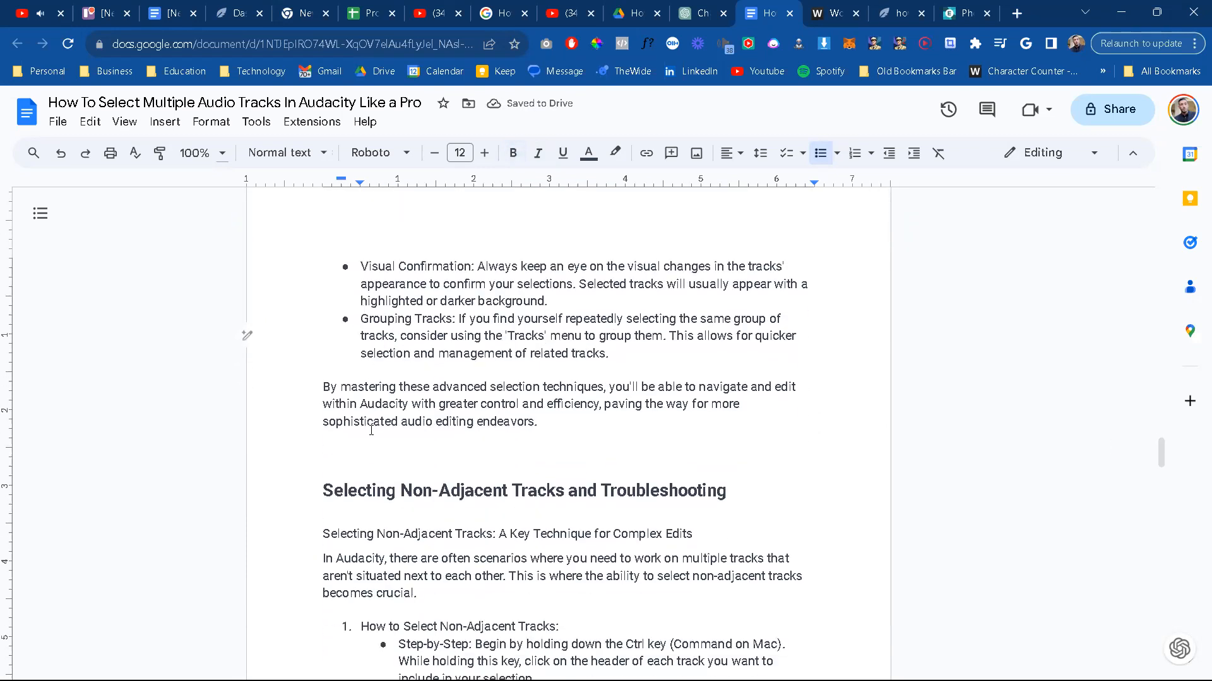
click(377, 428)
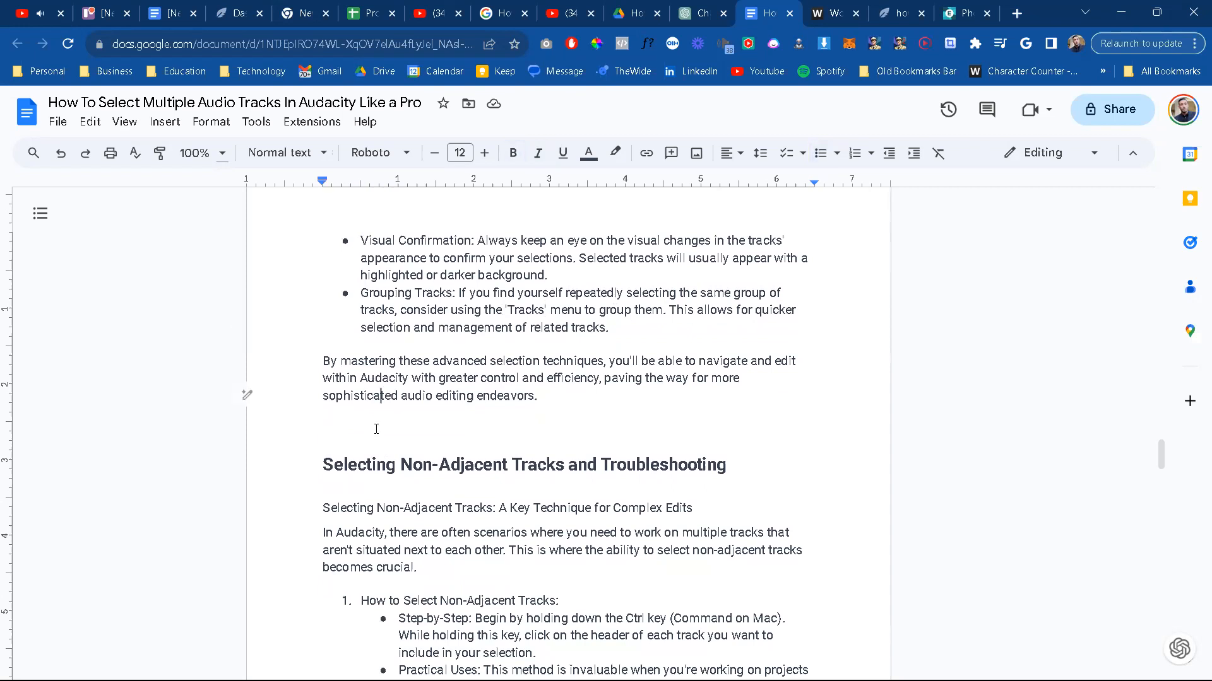
key(Delete)
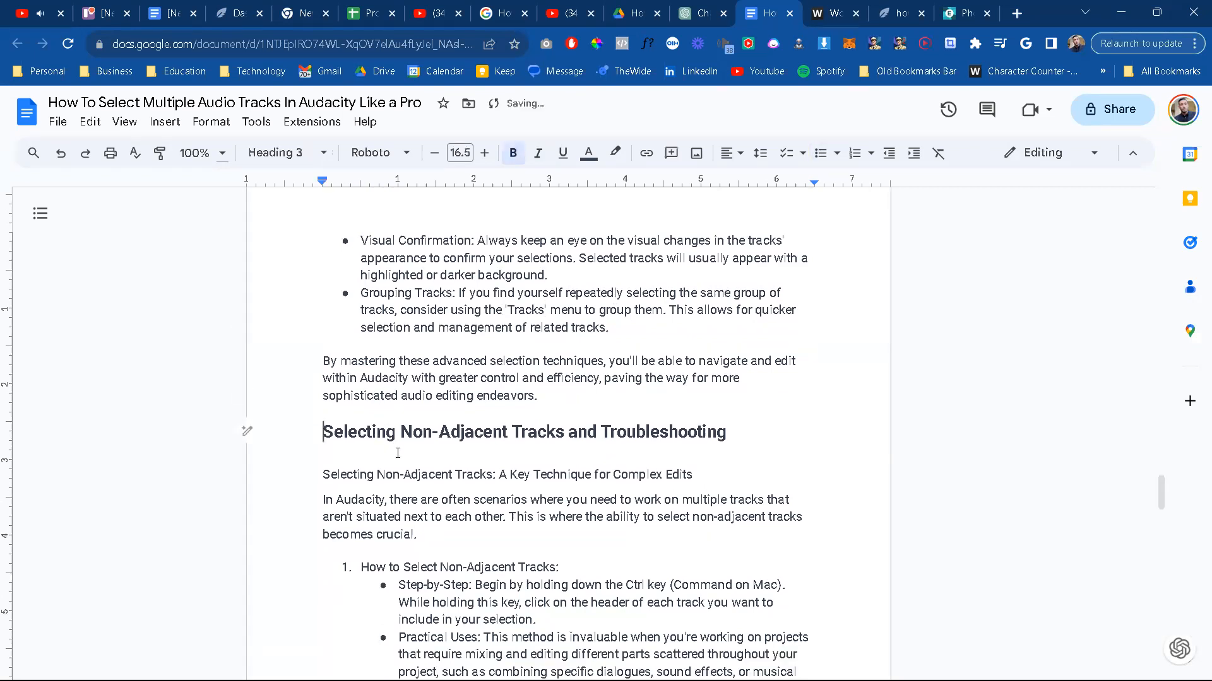
Step: Bold "Ctrl" and "Command" in the Step-by-Step bullet under How to Select Non-Adjacent Tracks
scroll(397, 454, down, 2)
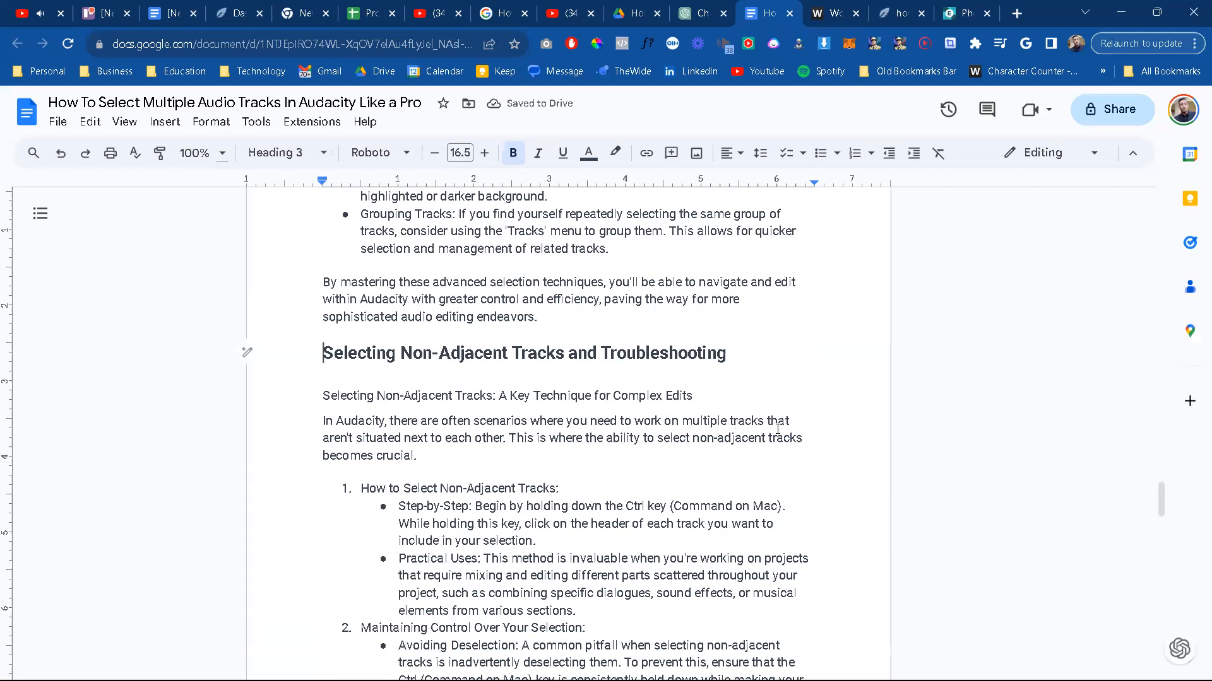
scroll(595, 443, down, 2)
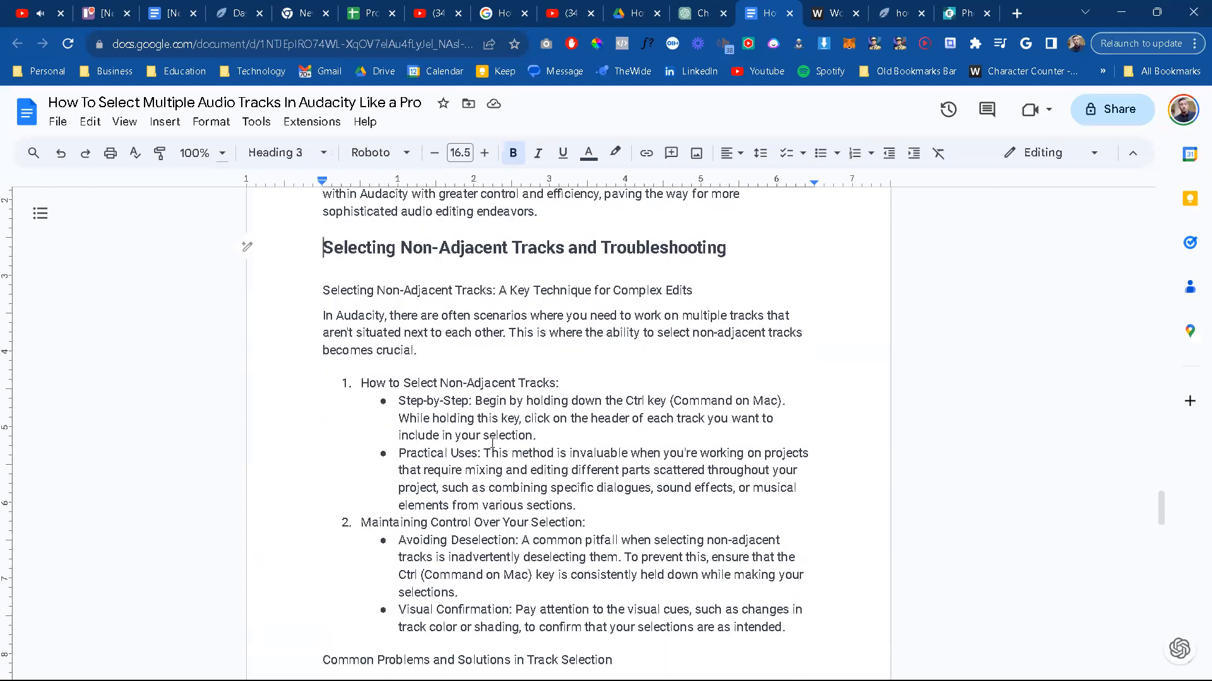
scroll(492, 444, down, 1)
drag(626, 377, 644, 376)
key(ctrl+b)
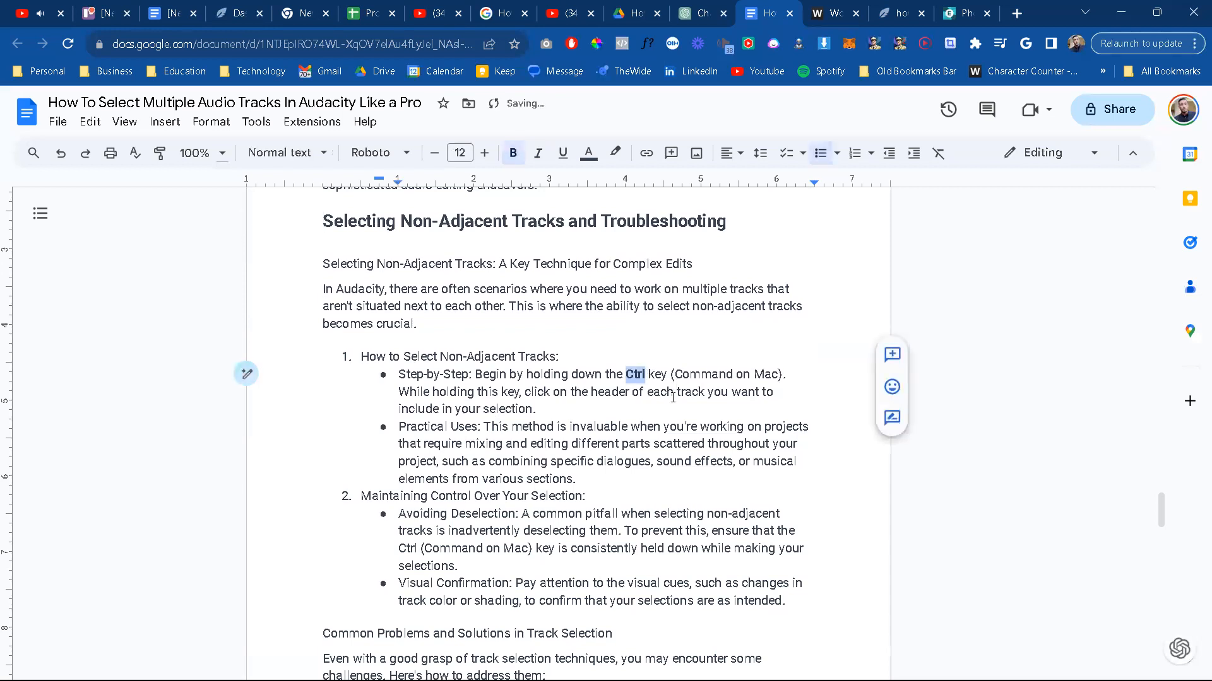
drag(675, 376, 733, 376)
key(ctrl+b)
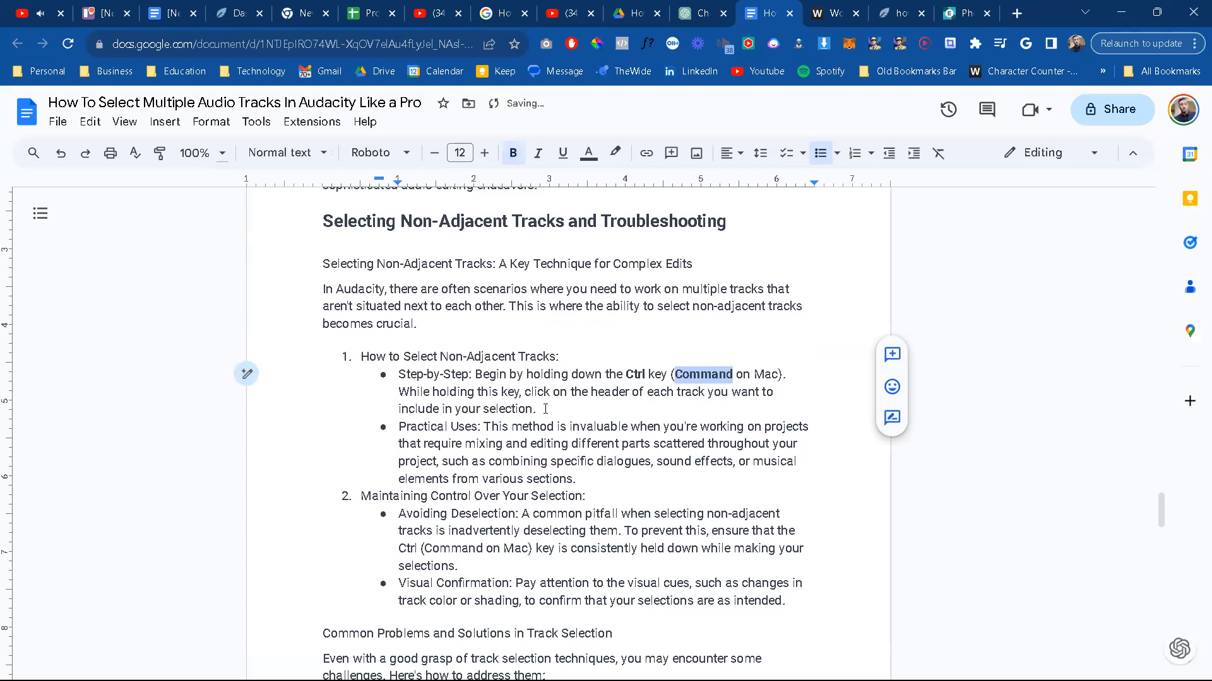
click(510, 399)
Step: Bold "Ctrl" and "Command" in the Avoiding Deselection bullet under Maintaining Control Over Your Selection
scroll(501, 388, down, 1)
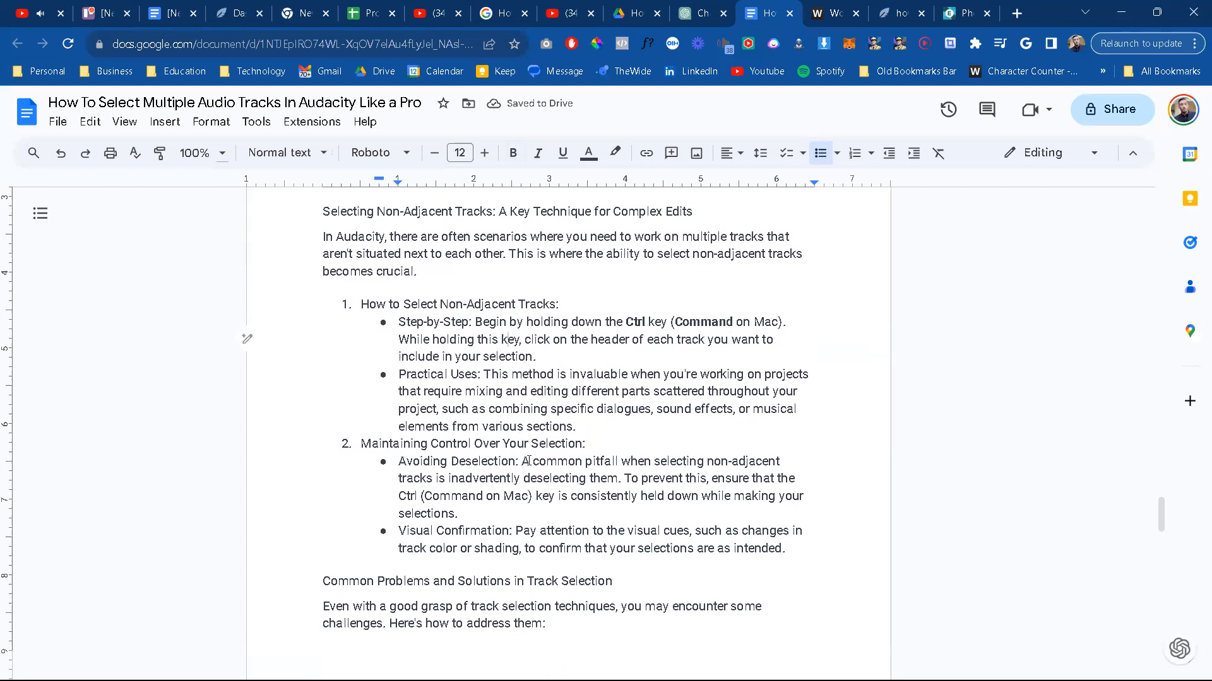
scroll(650, 495, down, 1)
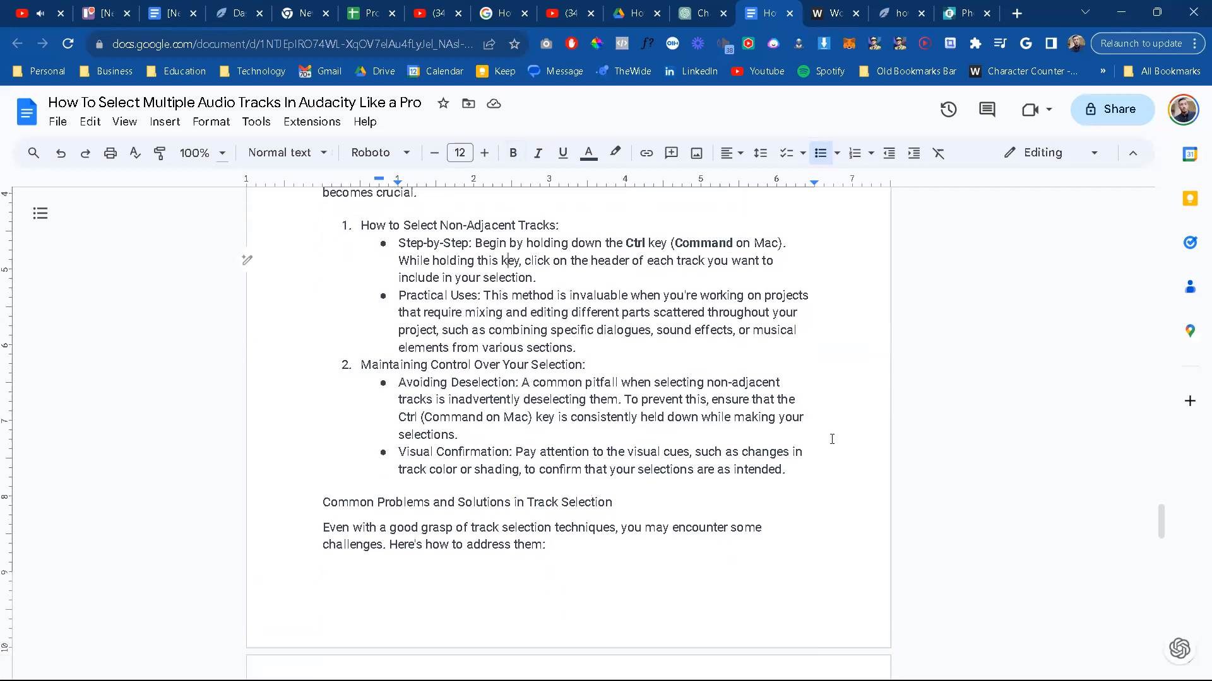
double_click(407, 418)
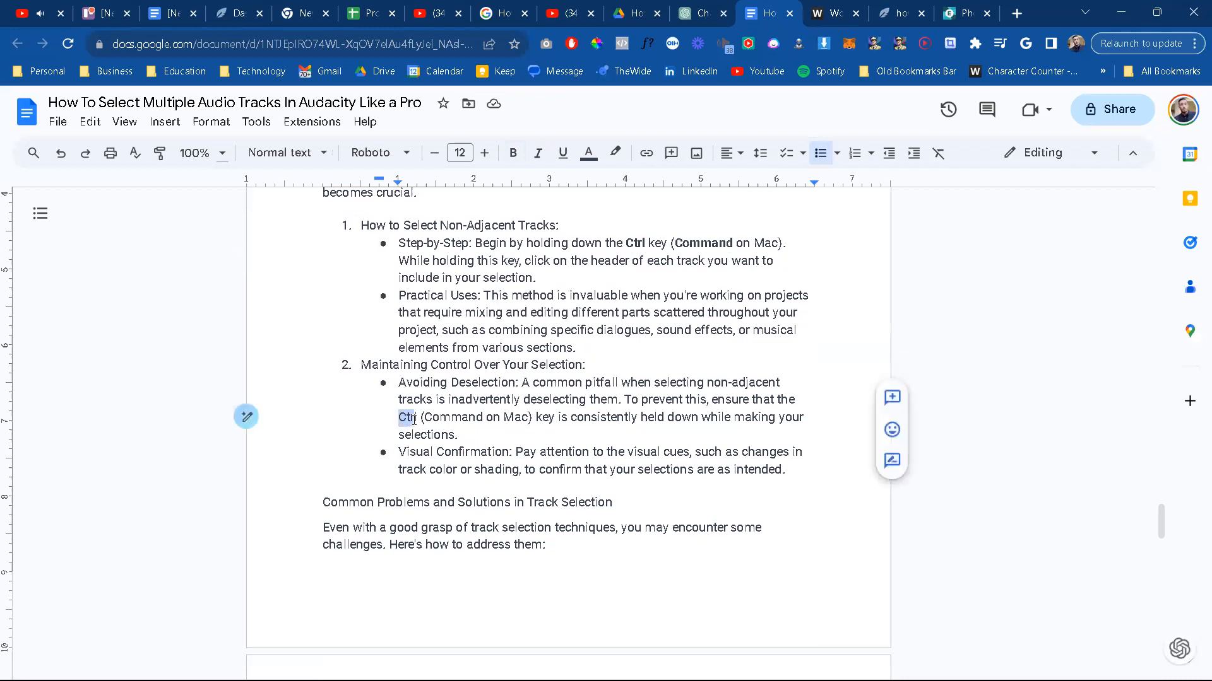
key(ctrl+b)
drag(426, 416, 484, 418)
key(ctrl+b)
click(609, 451)
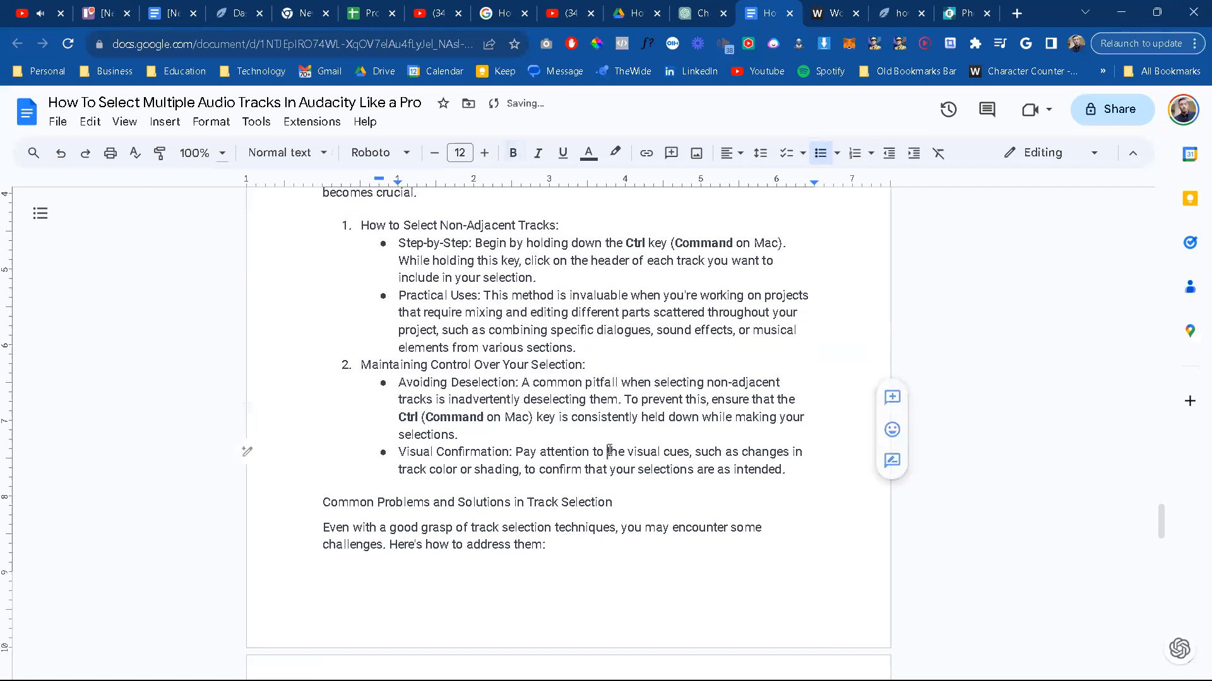
scroll(609, 451, down, 2)
scroll(597, 414, down, 2)
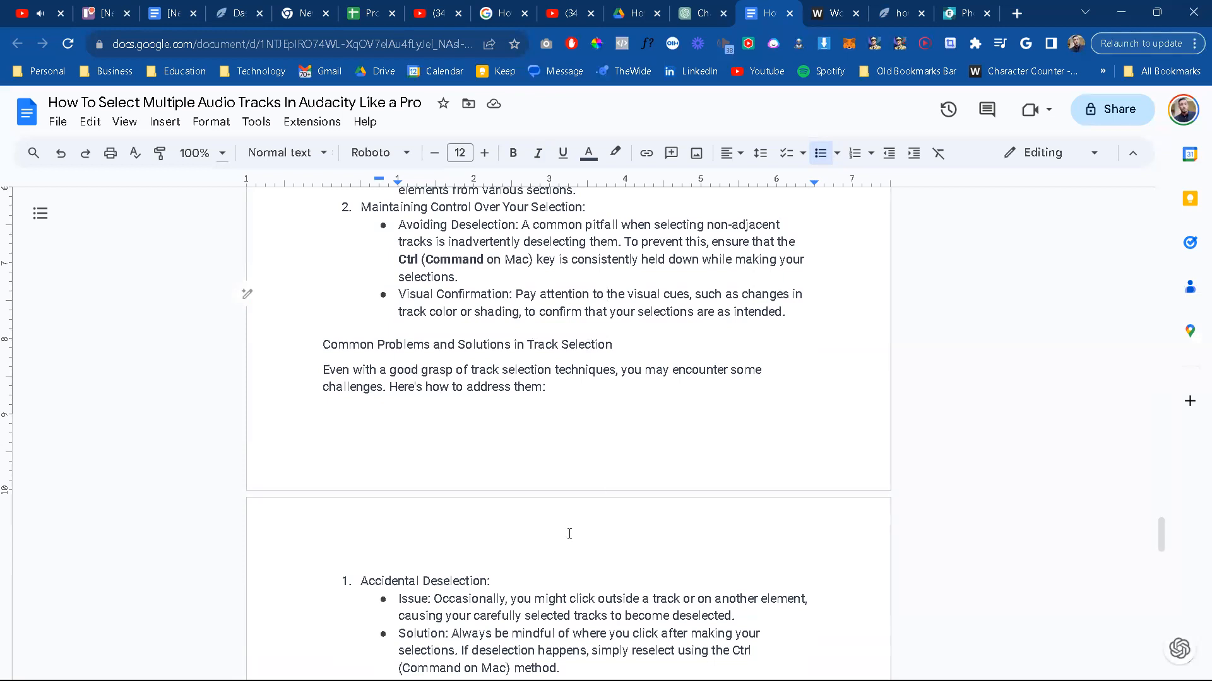
scroll(570, 534, down, 4)
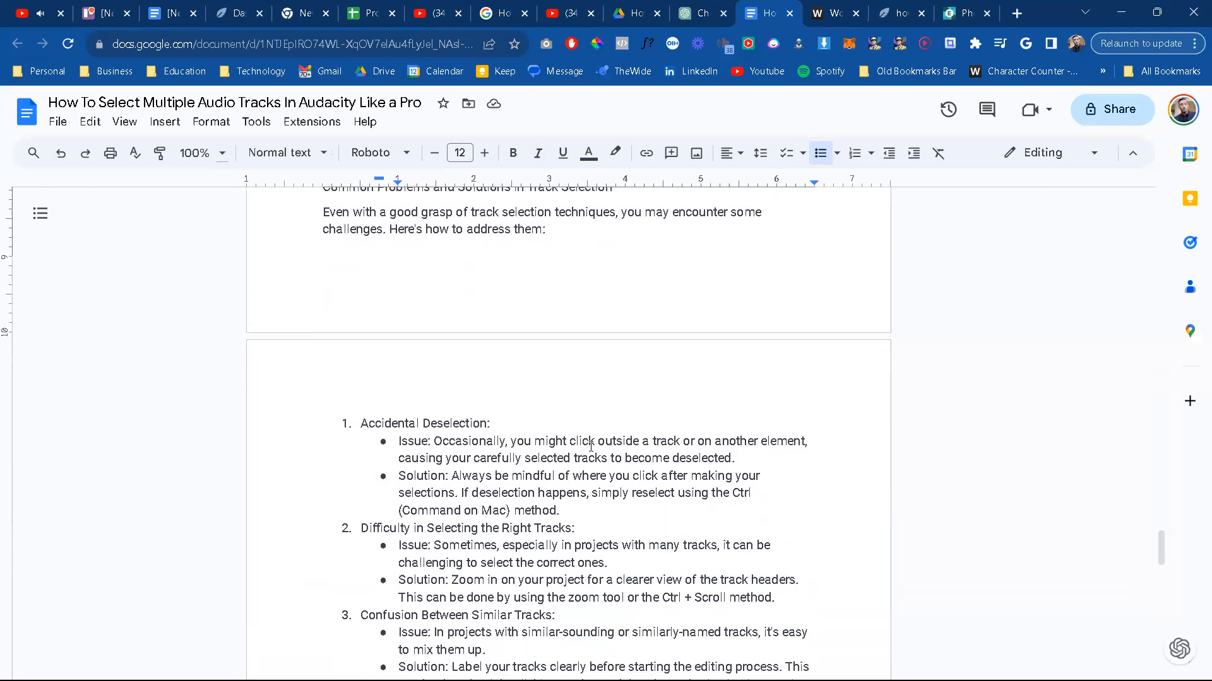
drag(1161, 547, 1165, 495)
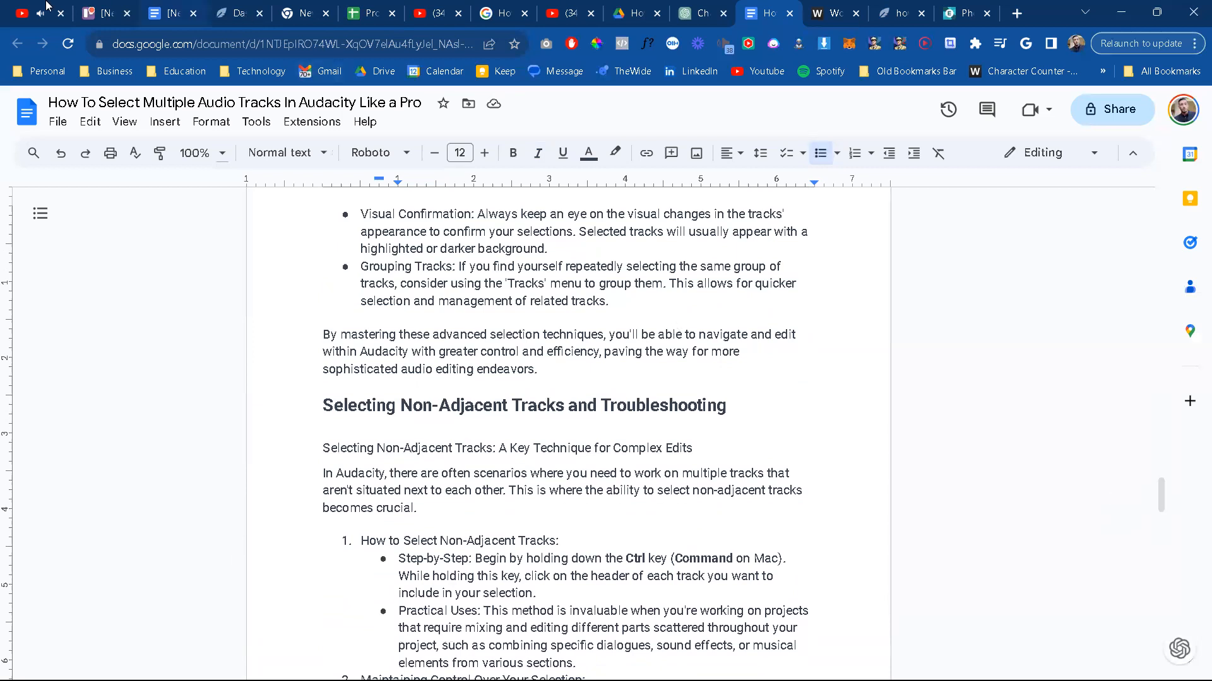
click(50, 18)
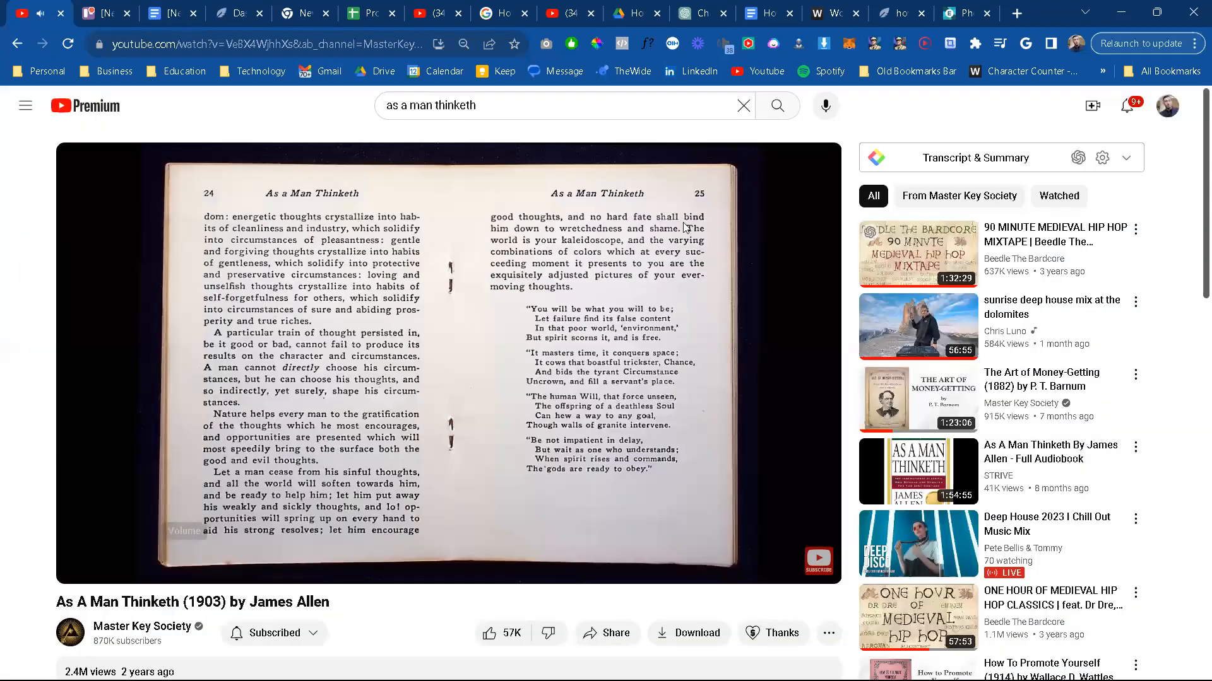
click(901, 12)
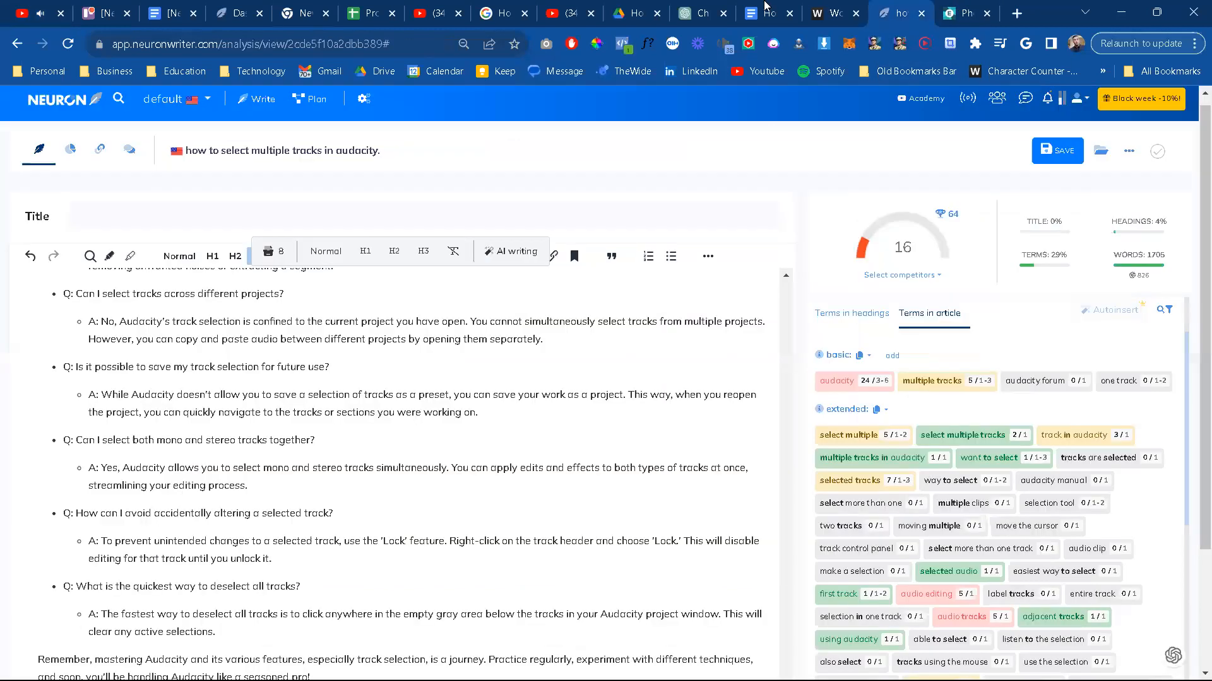
click(765, 13)
scroll(556, 466, down, 2)
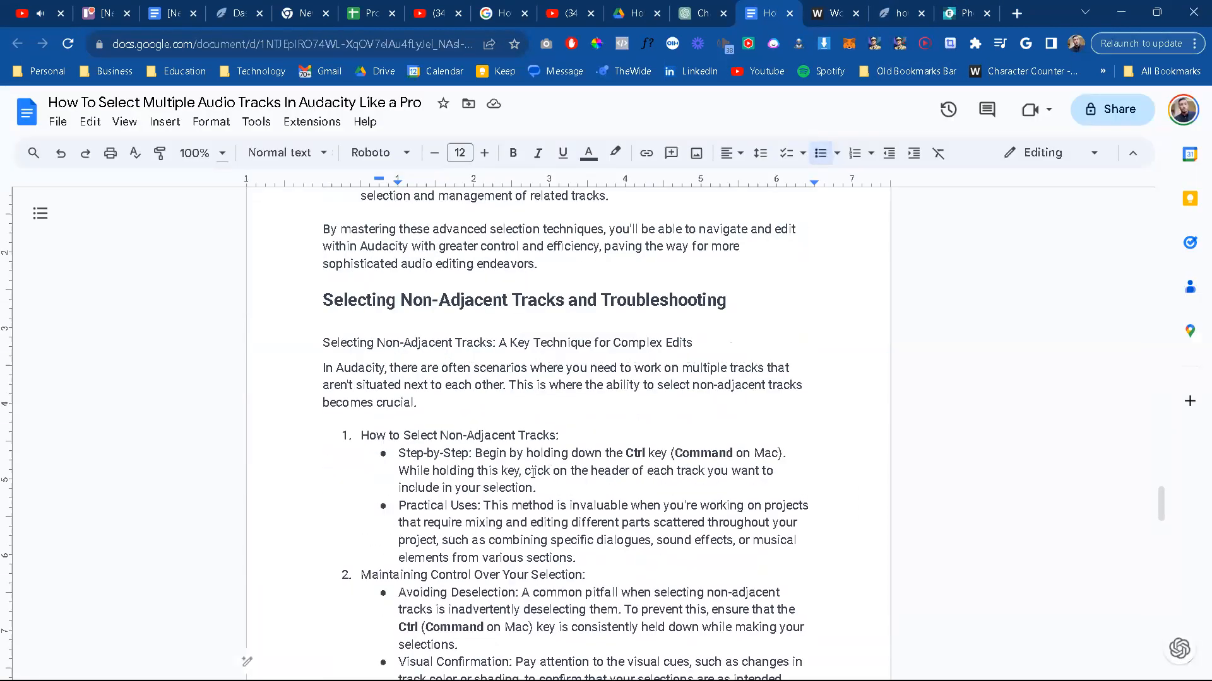
Step: Bold "Command" and "Ctrl" in the Solution bullet under Accidental Deselection
scroll(649, 461, down, 1)
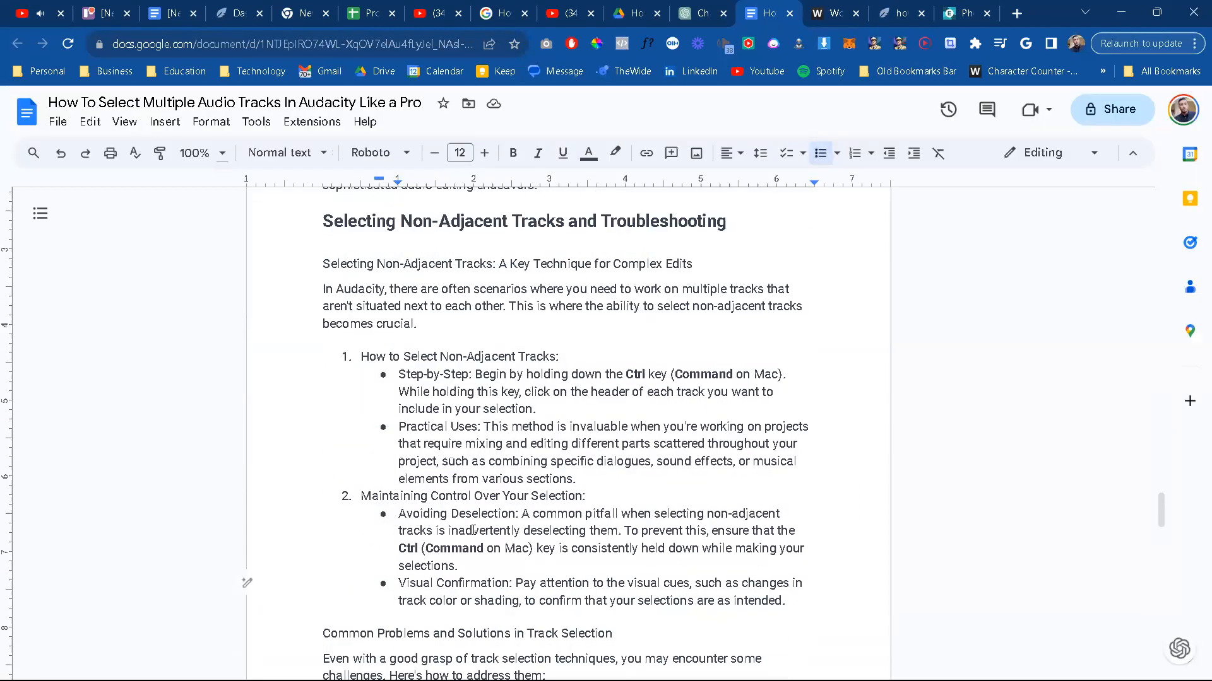
scroll(474, 530, down, 1)
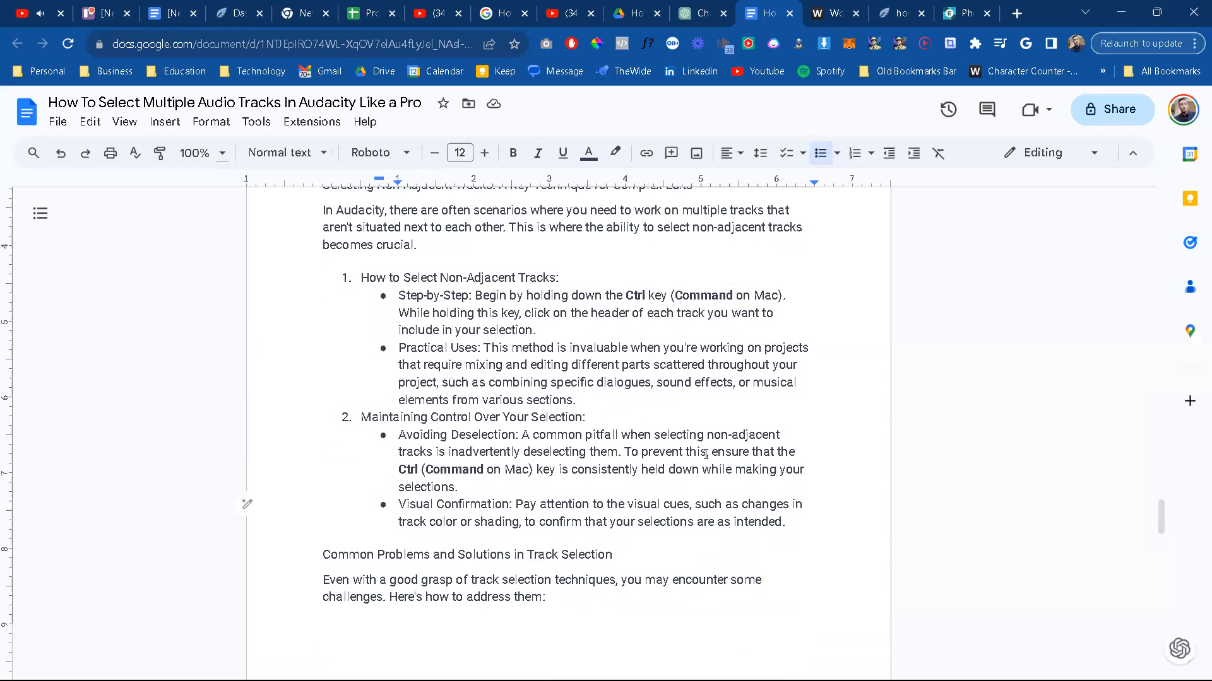
scroll(706, 454, down, 5)
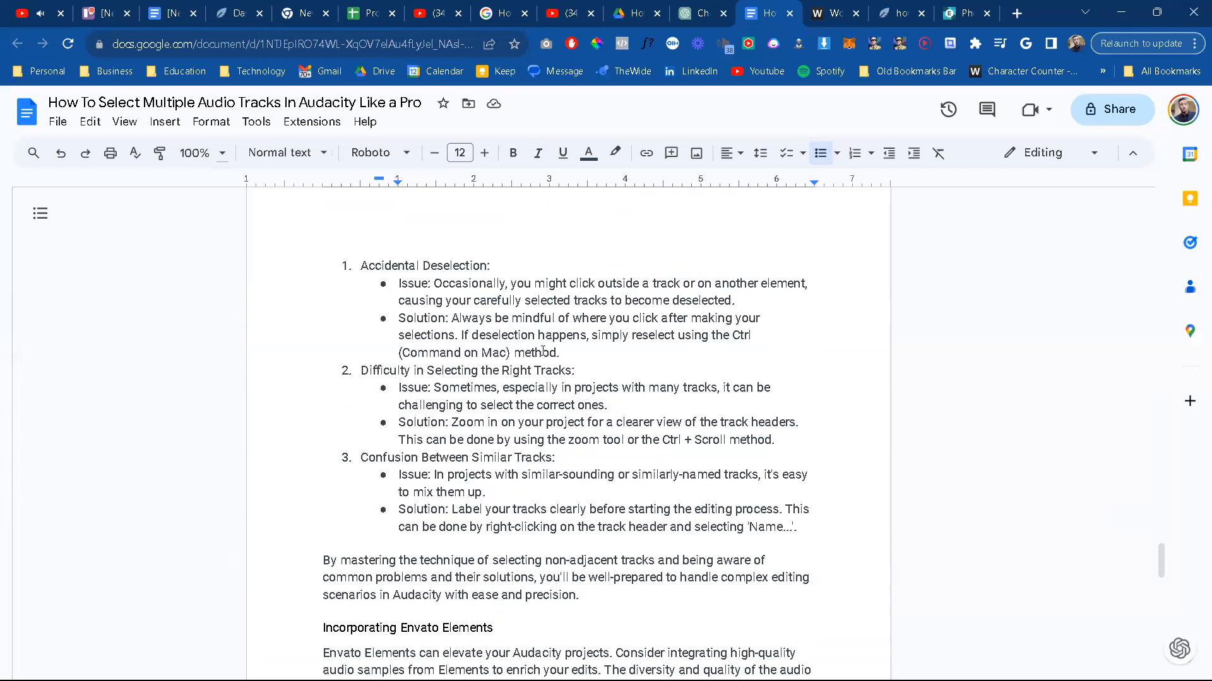
scroll(542, 351, up, 4)
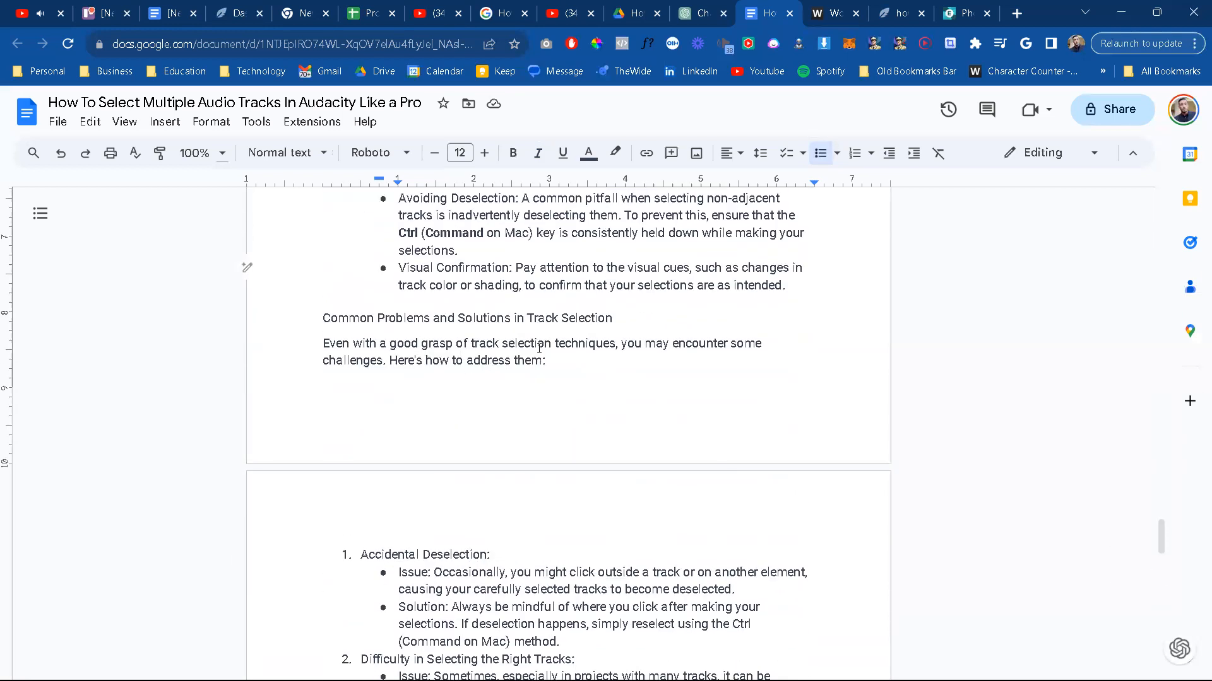
scroll(468, 511, down, 2)
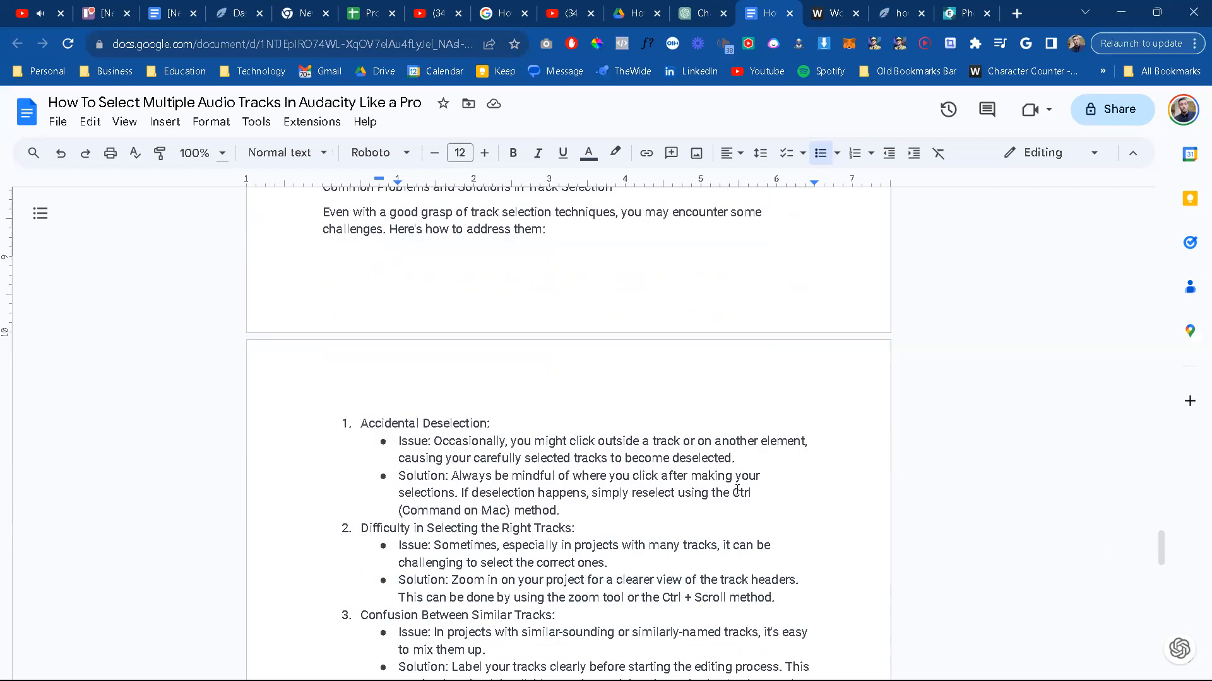
drag(402, 512, 462, 513)
key(ctrl+b)
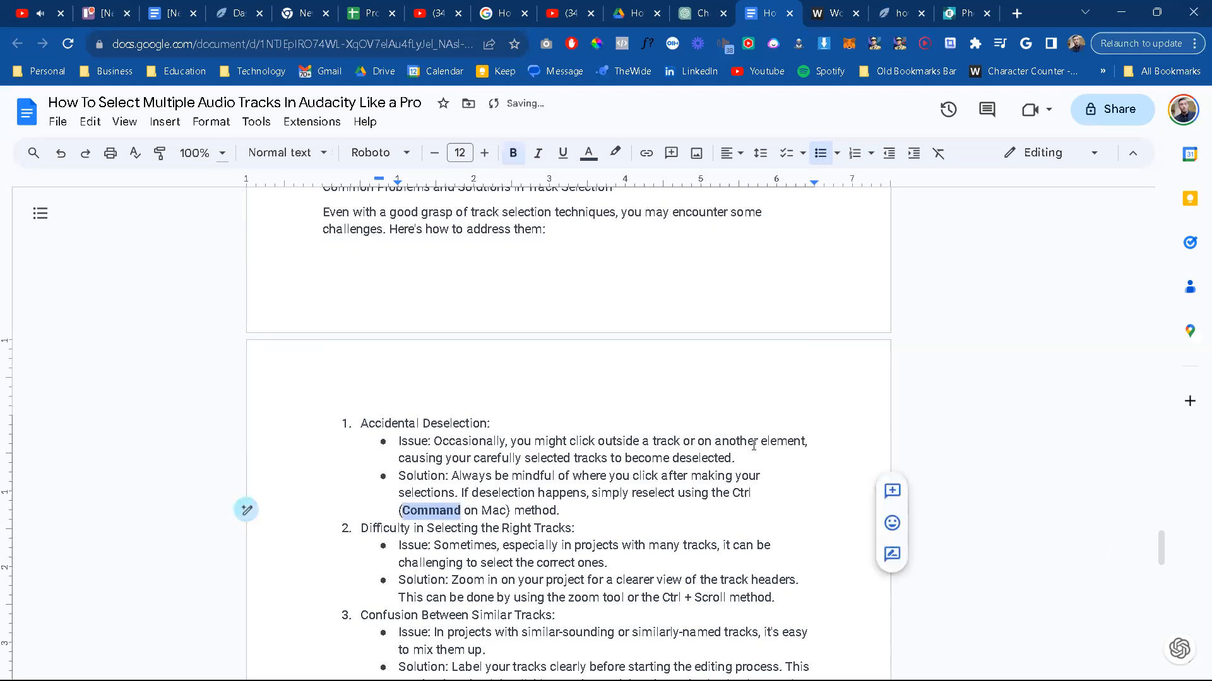
click(734, 495)
double_click(737, 494)
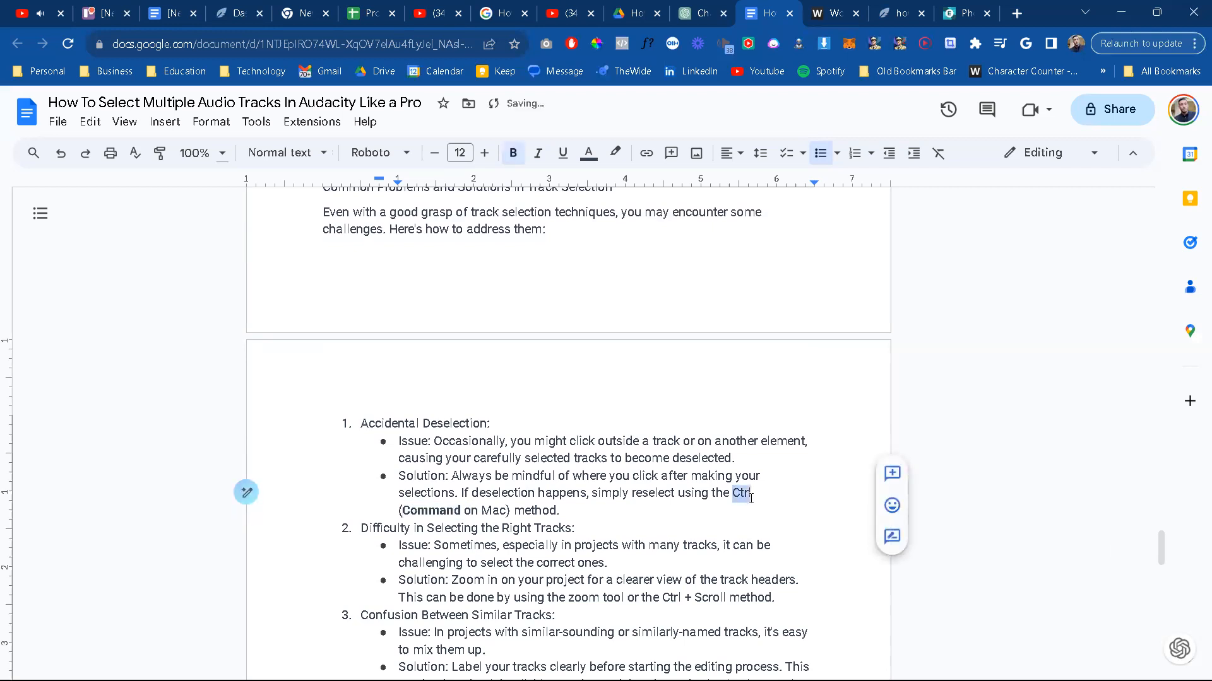
key(ctrl+b)
Step: Bold "Ctrl + Scroll" in the Solution bullet under Difficulty in Selecting the Right Tracks
scroll(472, 514, down, 1)
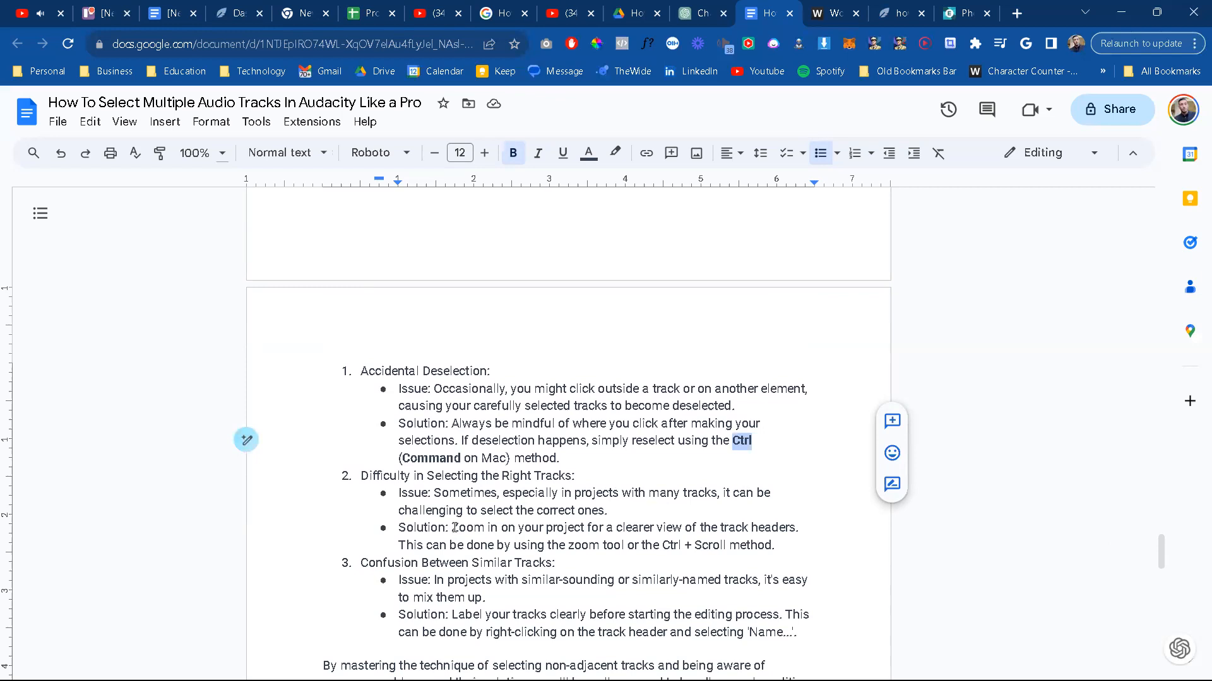
drag(661, 546, 726, 548)
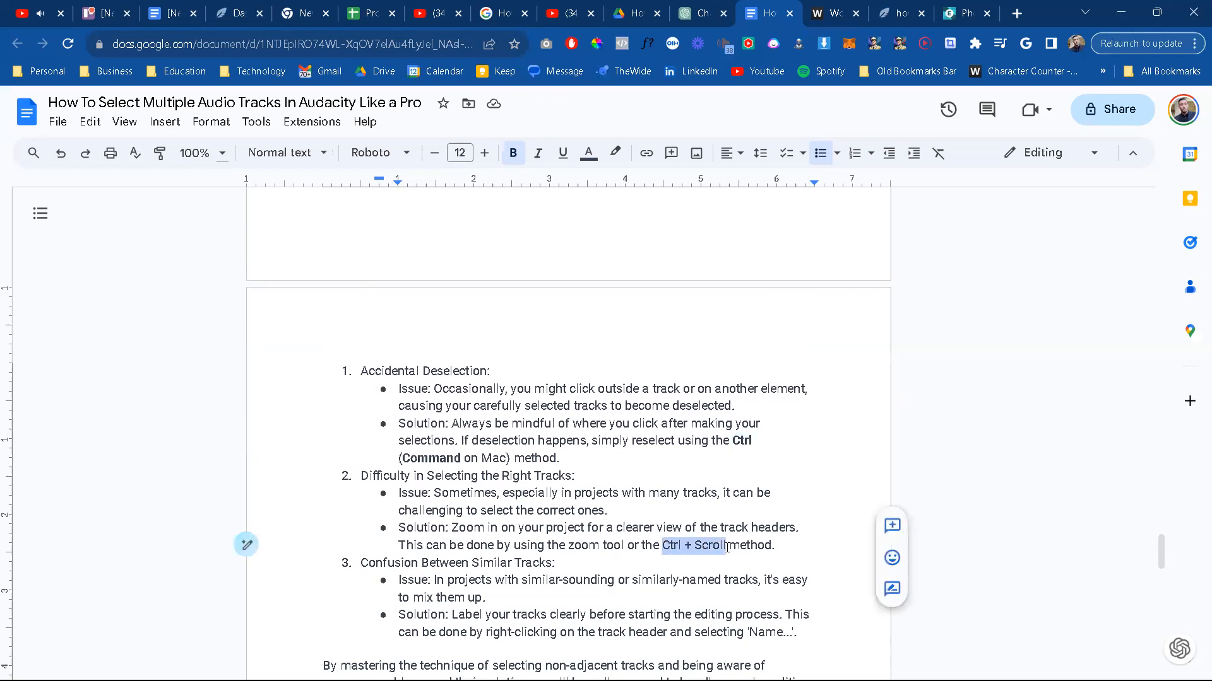
key(ctrl+b)
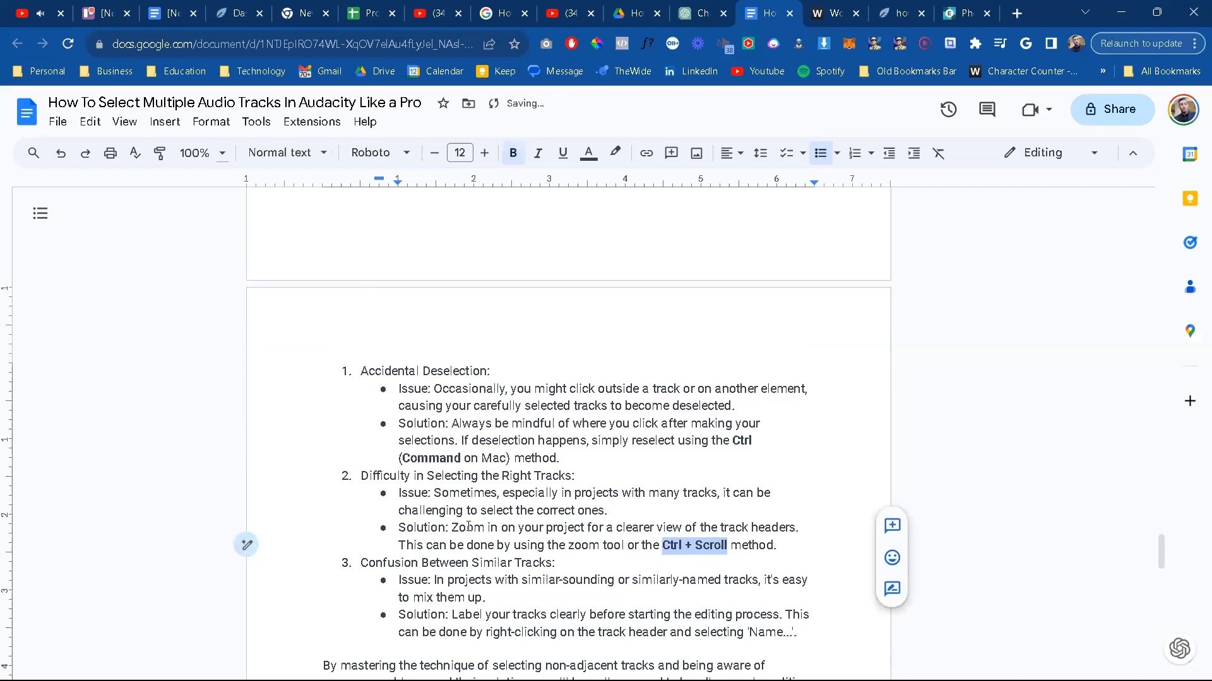
scroll(464, 536, down, 2)
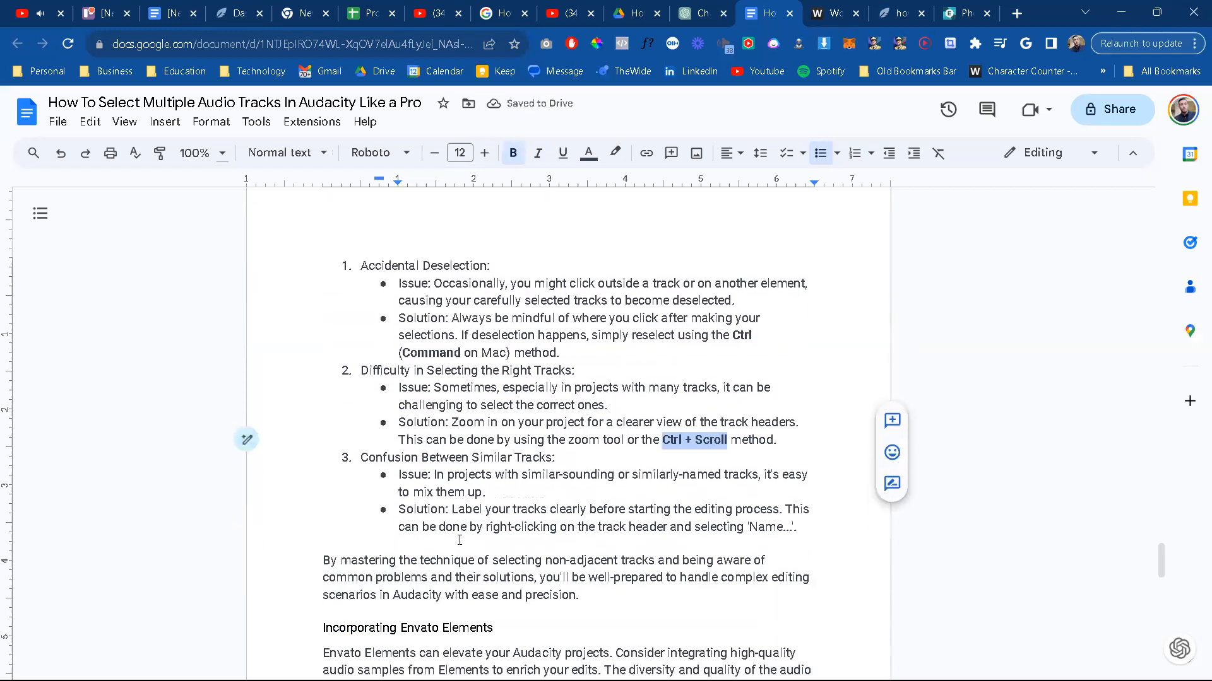
click(626, 519)
Step: Review the article from the Envato Elements and FAQ sections back to Tips for Enhanced Efficiency and the non-adjacent tracks section
scroll(475, 516, down, 1)
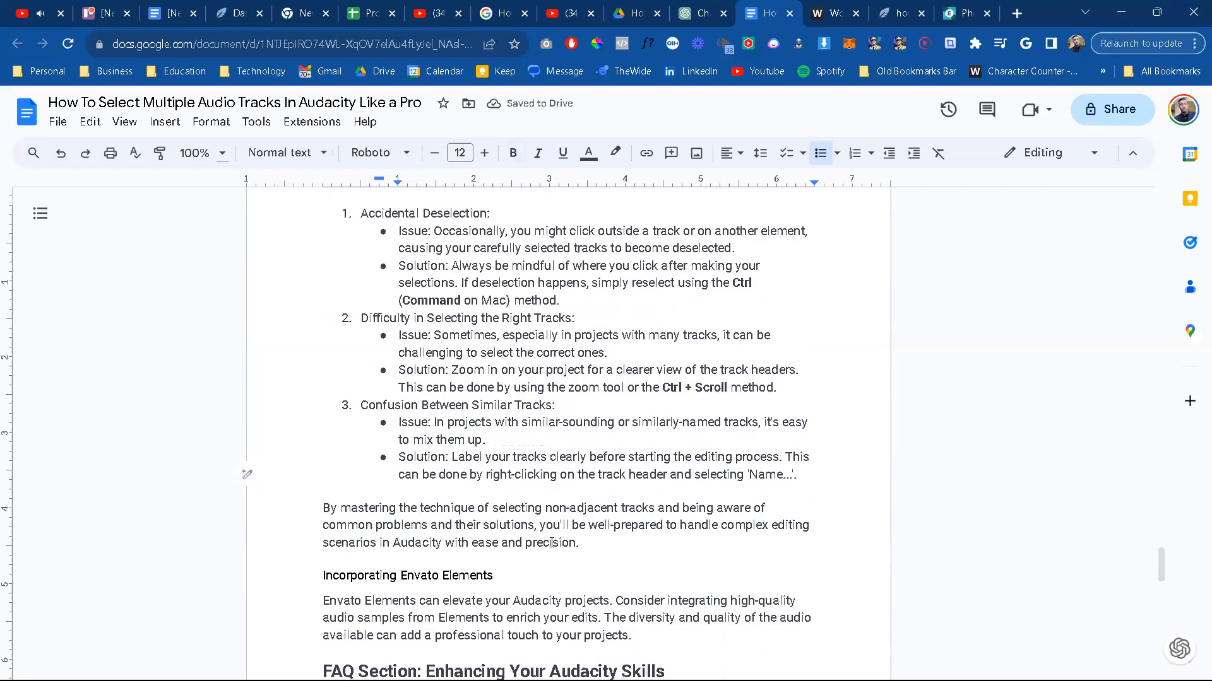
scroll(498, 504, down, 1)
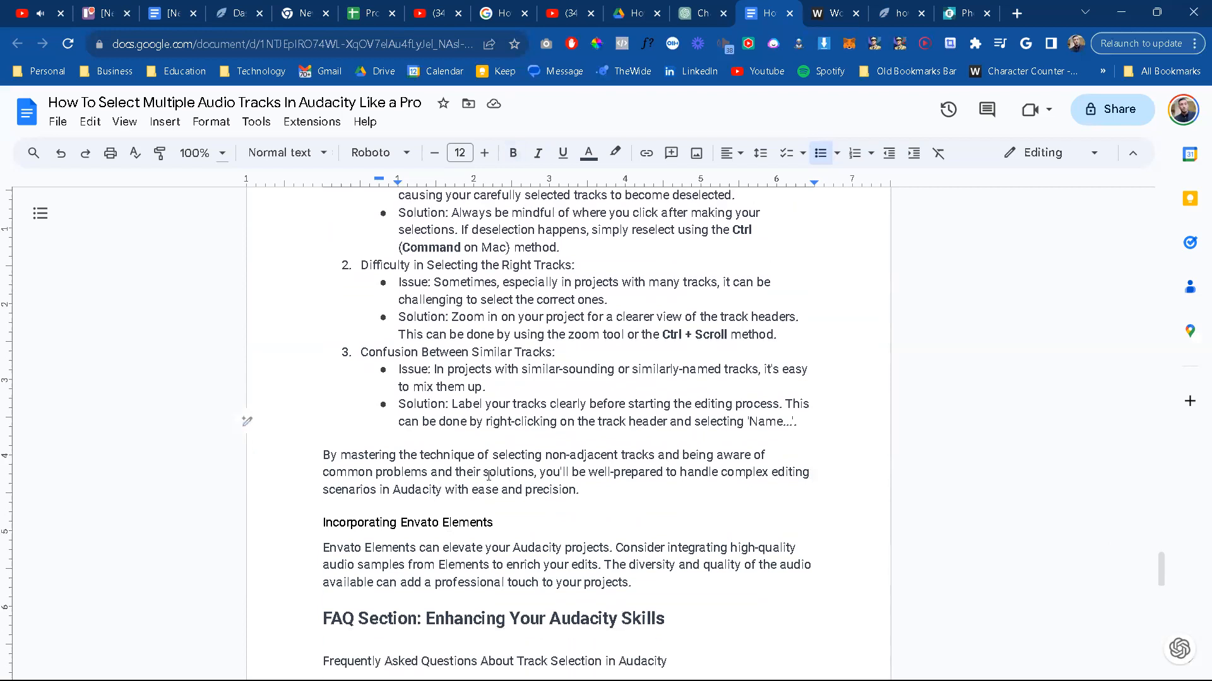
scroll(502, 511, down, 1)
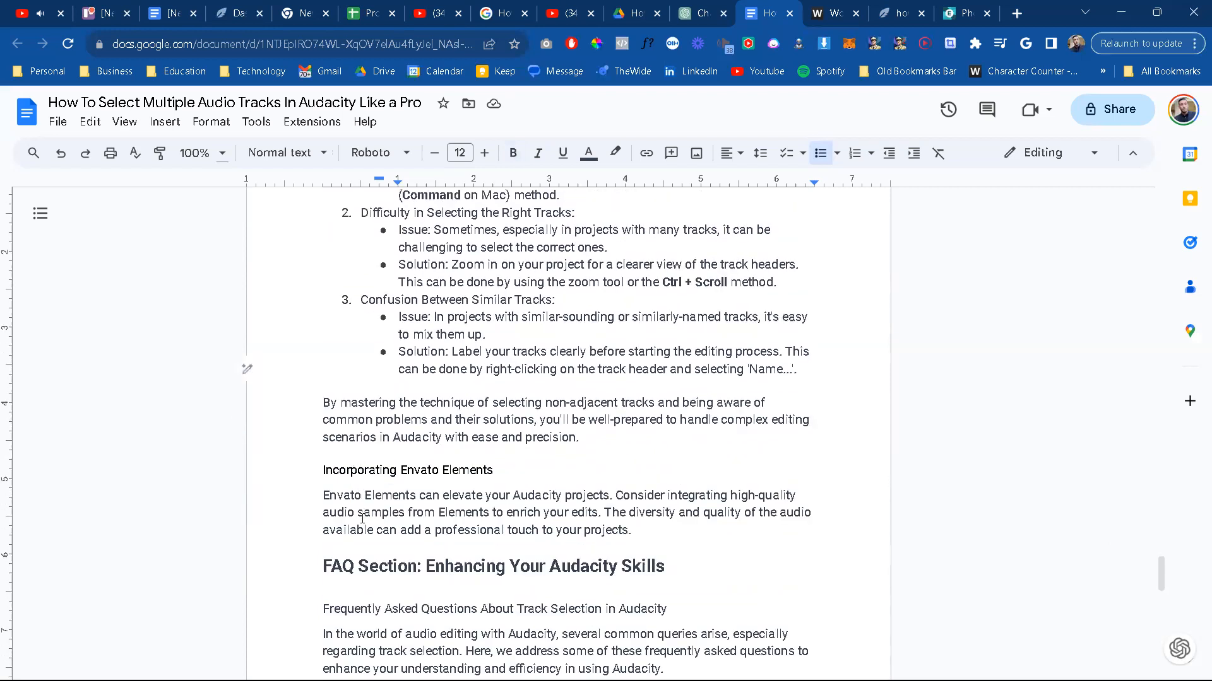
scroll(522, 489, down, 2)
scroll(523, 498, up, 10)
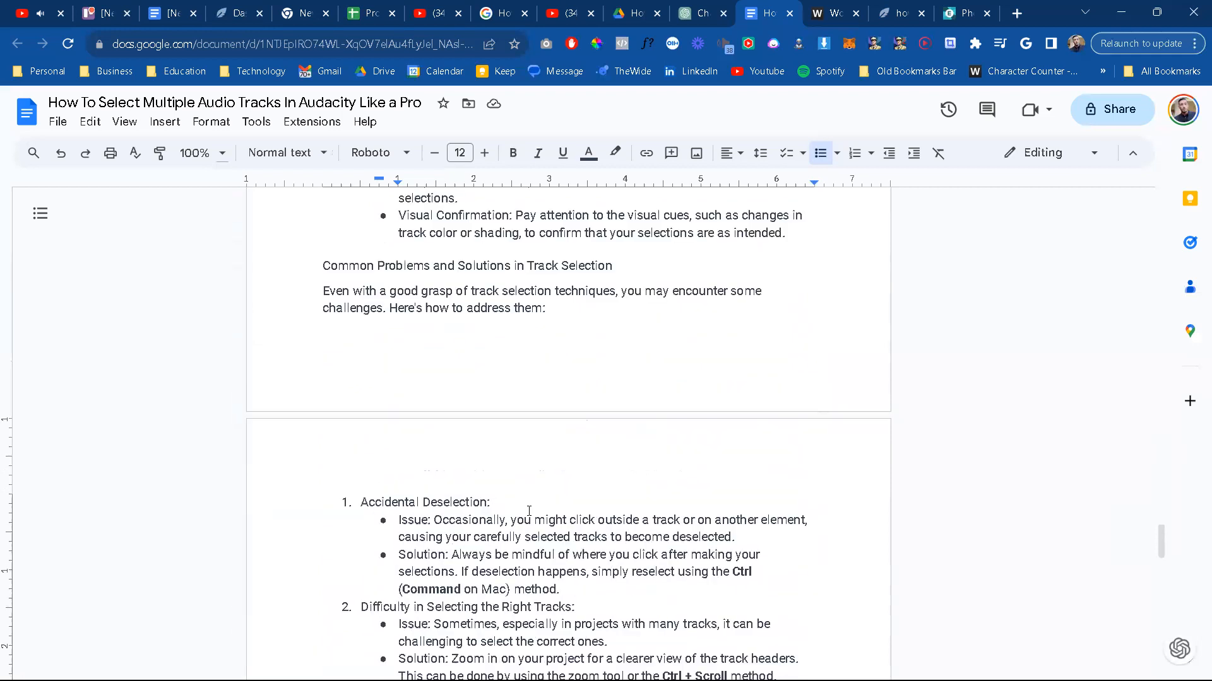
scroll(530, 512, up, 8)
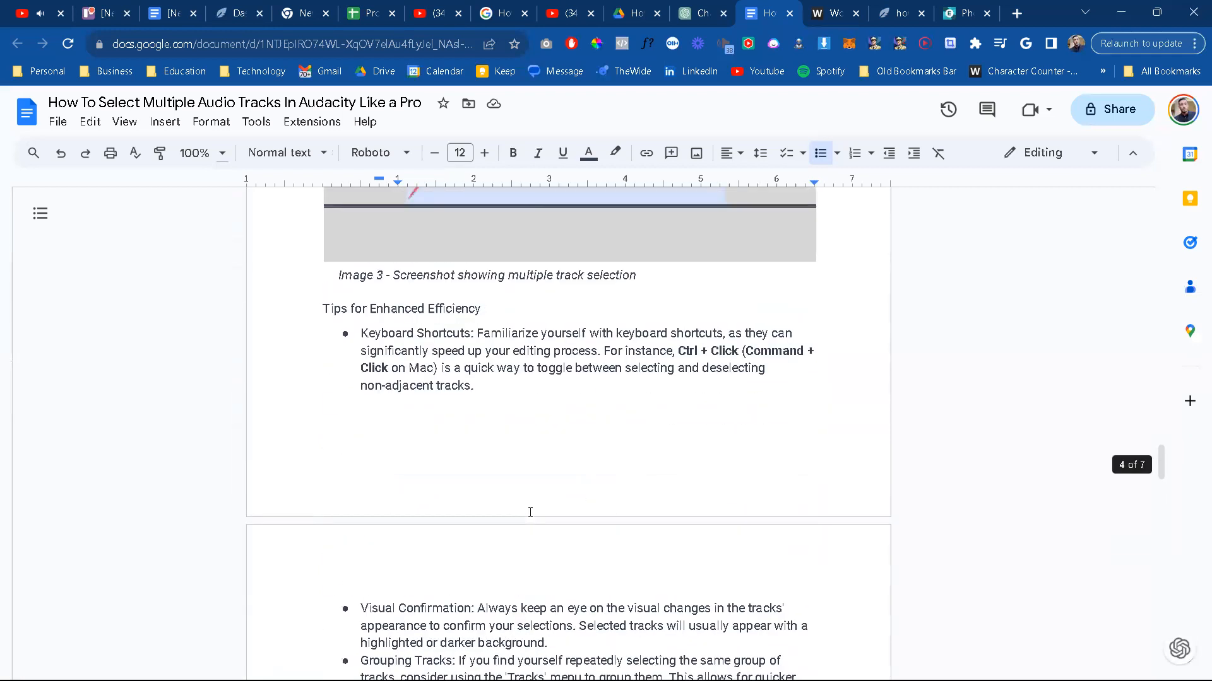
scroll(530, 513, down, 3)
scroll(530, 513, down, 5)
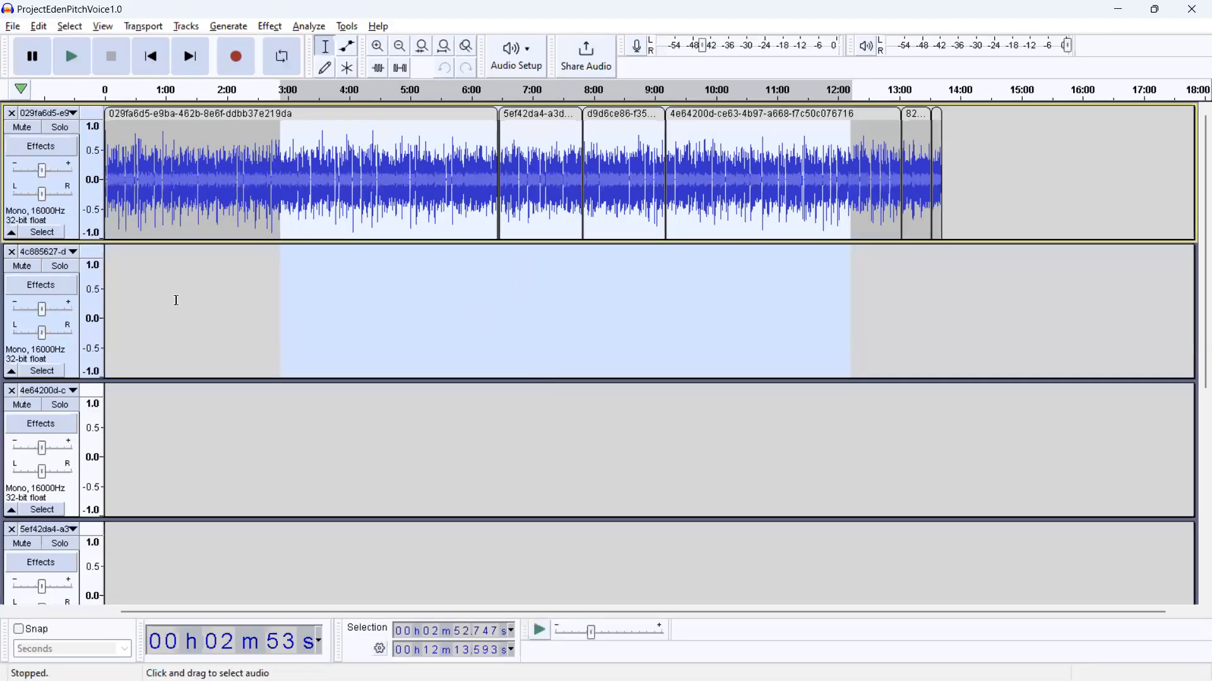
Step: Switch to Audacity, try selecting the non-adjacent 5ef42da4 and 4e64200d clips on the first track, and return to the Google Docs article
click(177, 300)
click(568, 174)
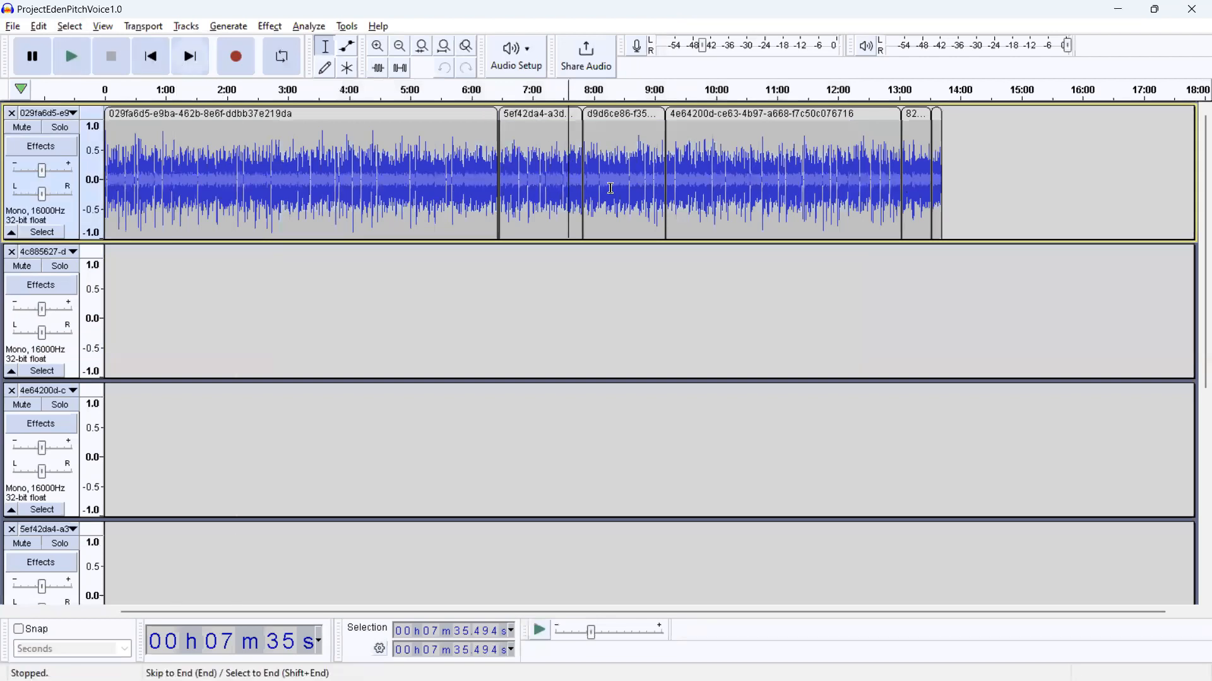
shift+click(520, 130)
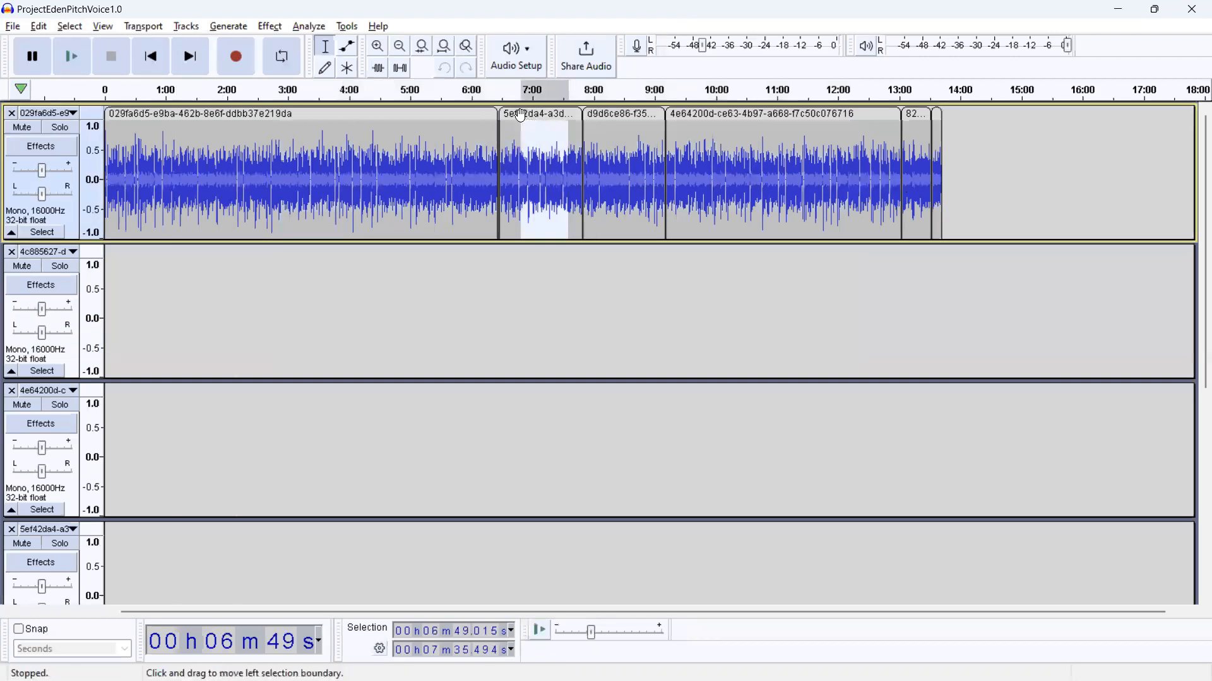
click(521, 111)
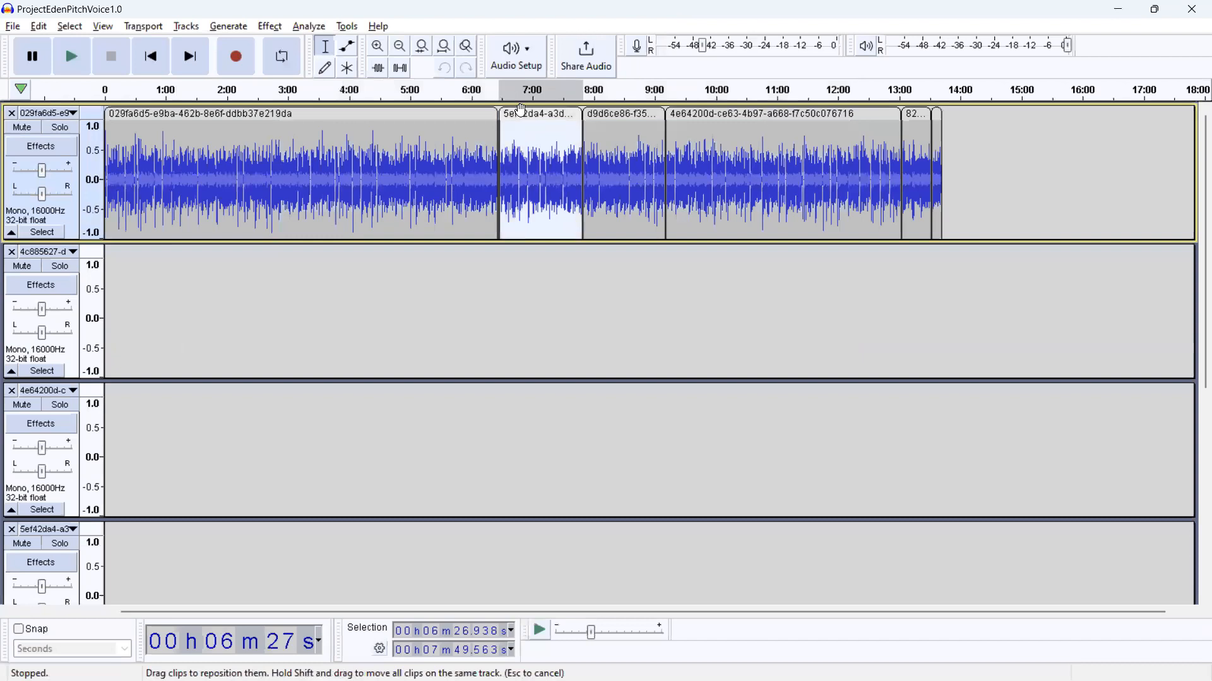
click(735, 113)
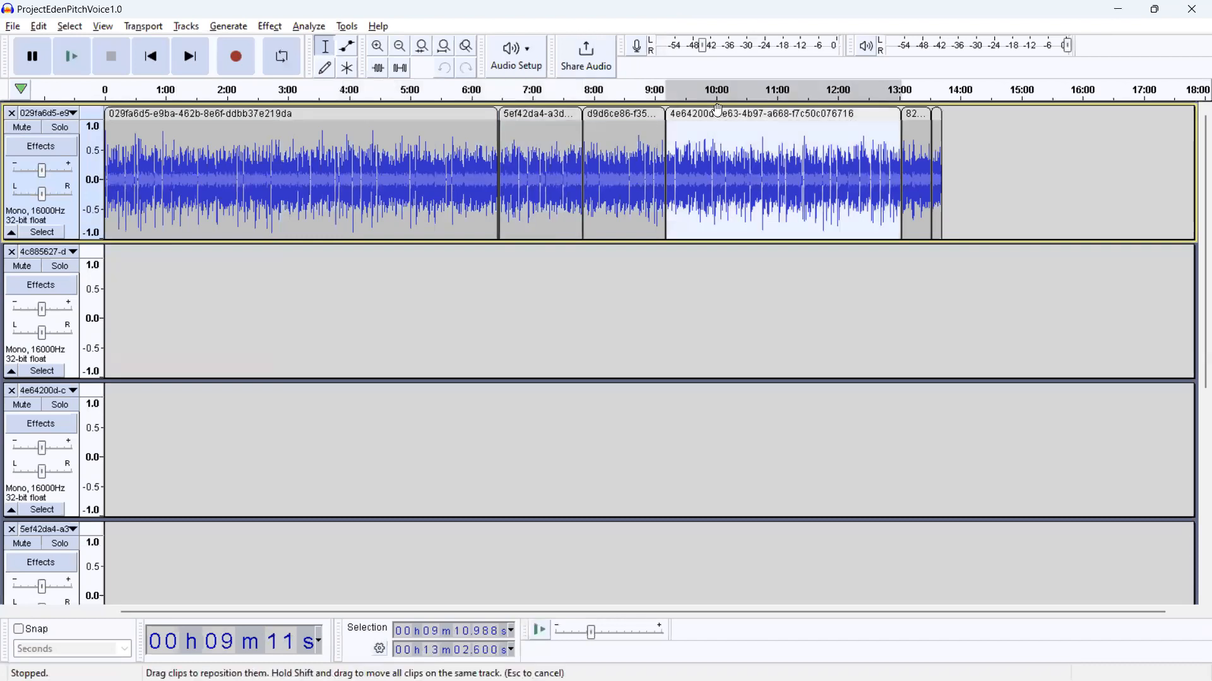
click(559, 110)
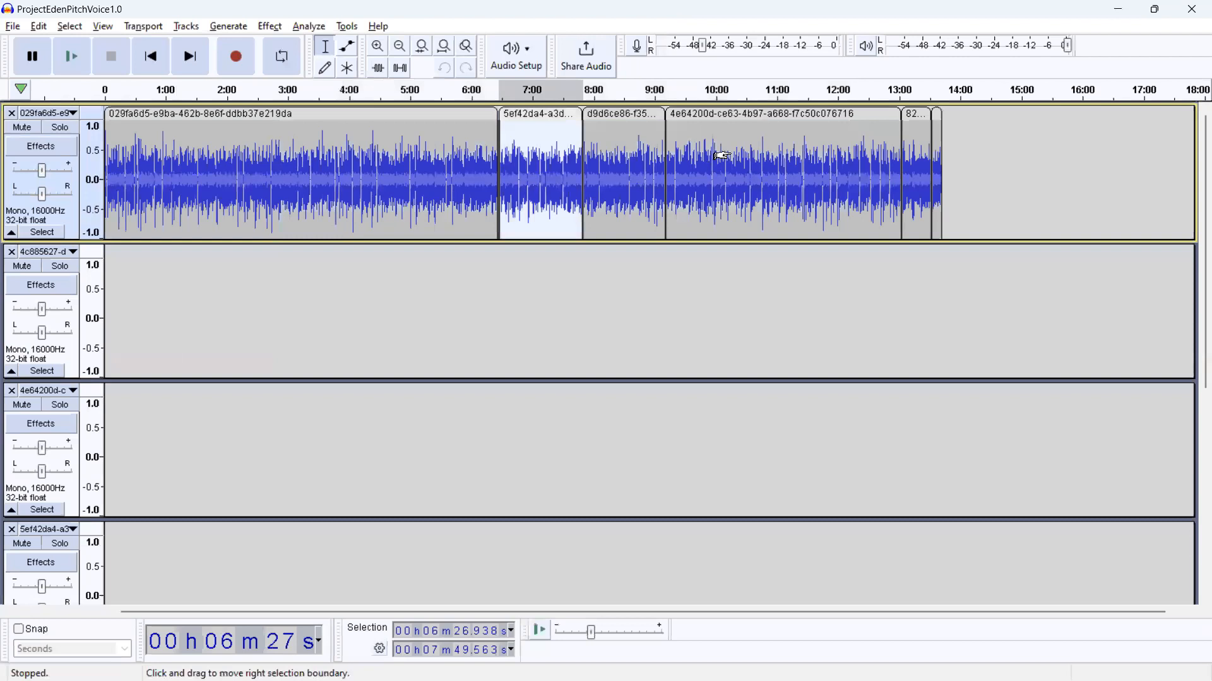
drag(723, 156, 731, 156)
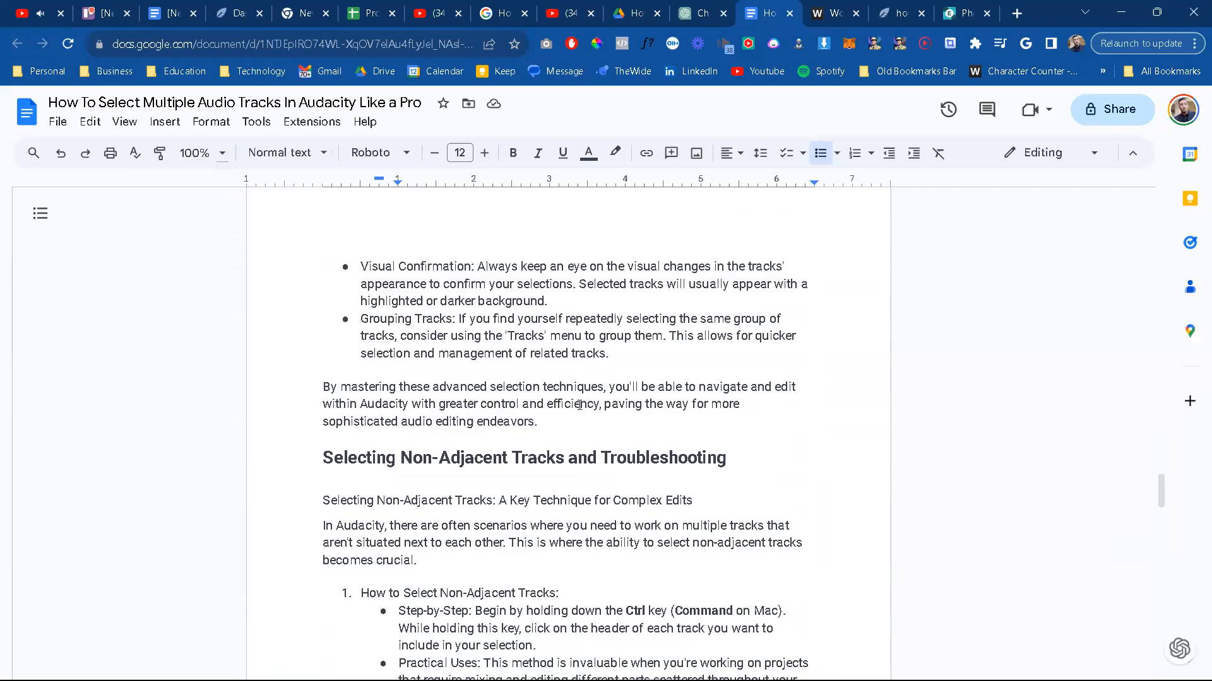
scroll(438, 564, down, 1)
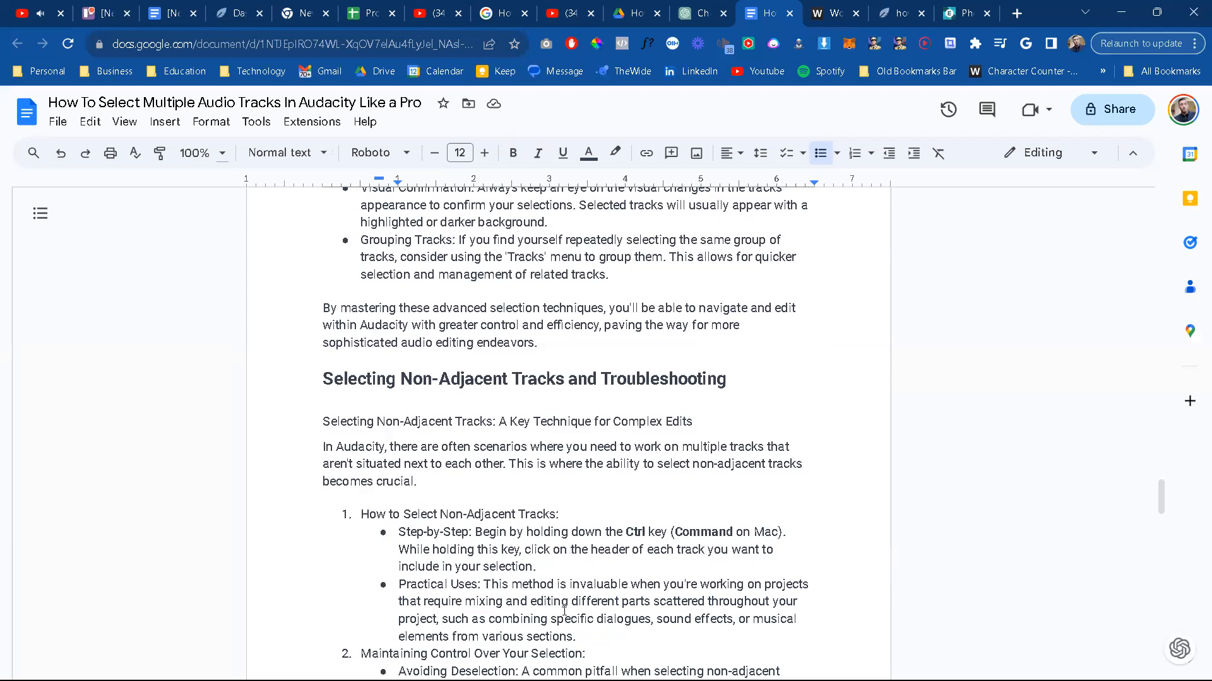
Step: Switch to Audacity and try selecting the non-adjacent 029fa6d5 and 4e64200d clips together on the first track
scroll(563, 612, down, 1)
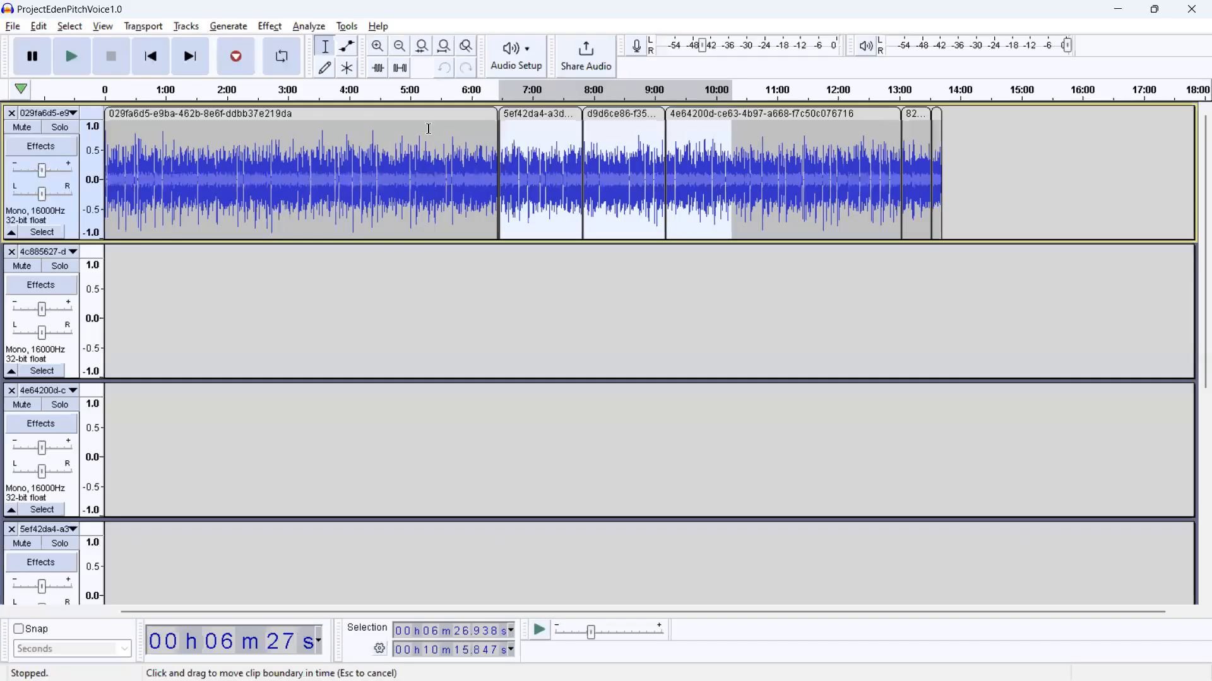
click(421, 118)
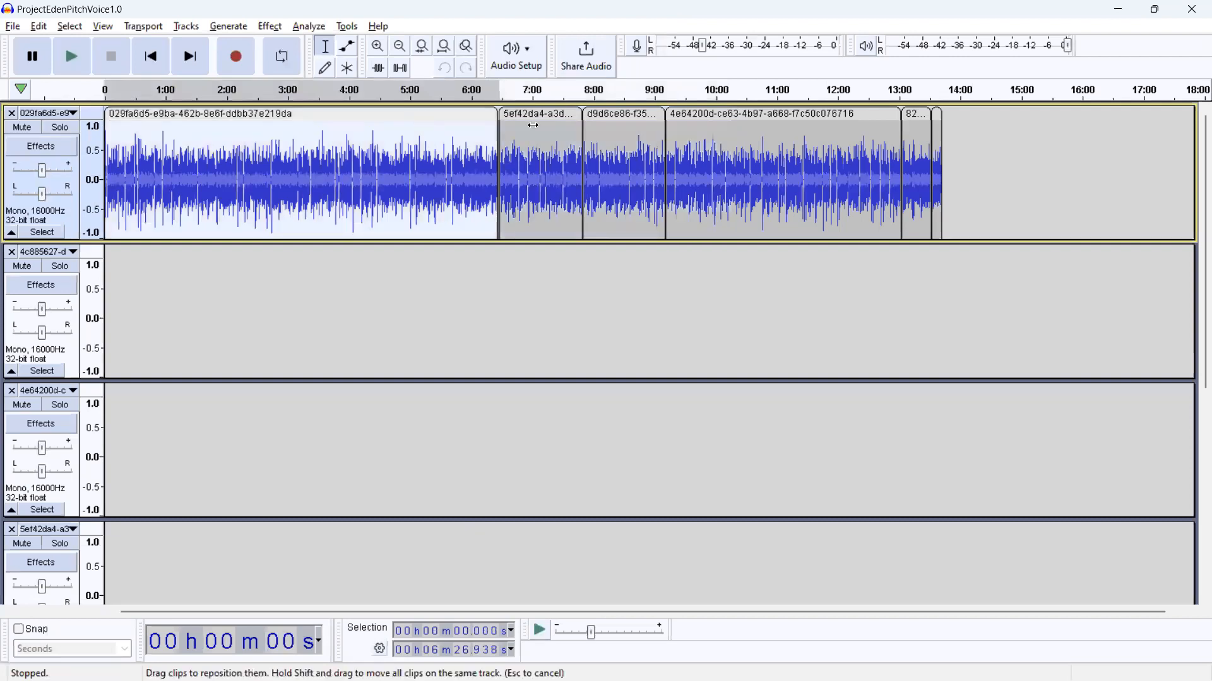
click(738, 118)
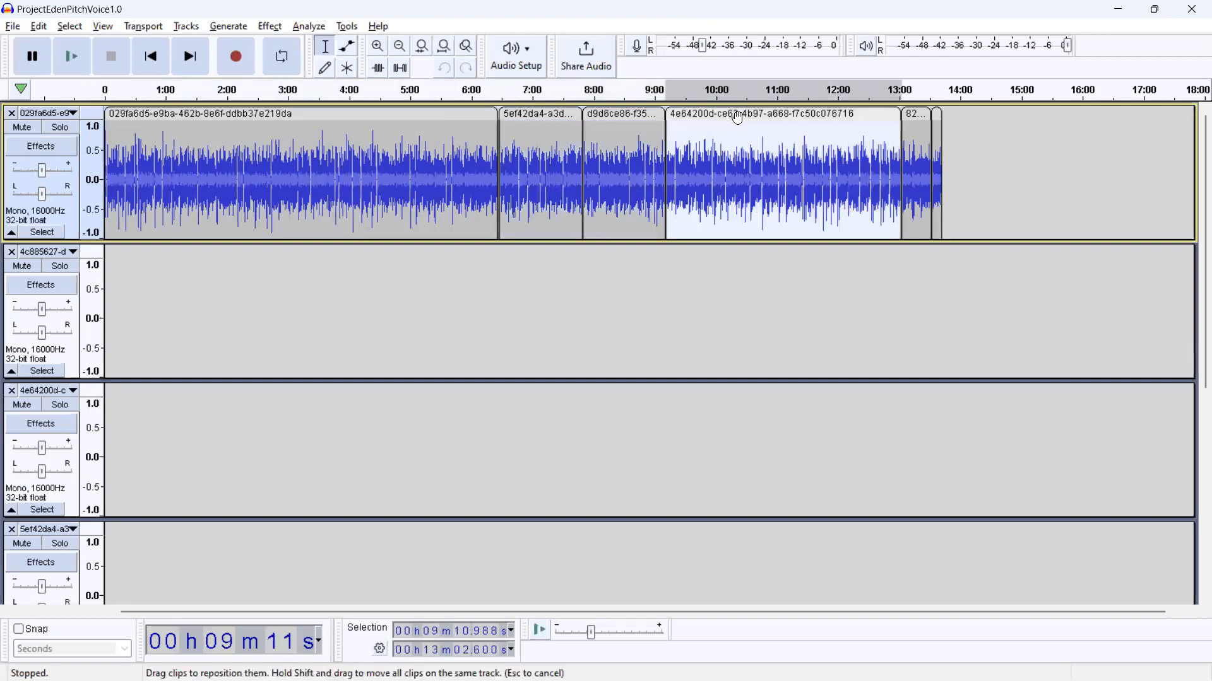
click(444, 112)
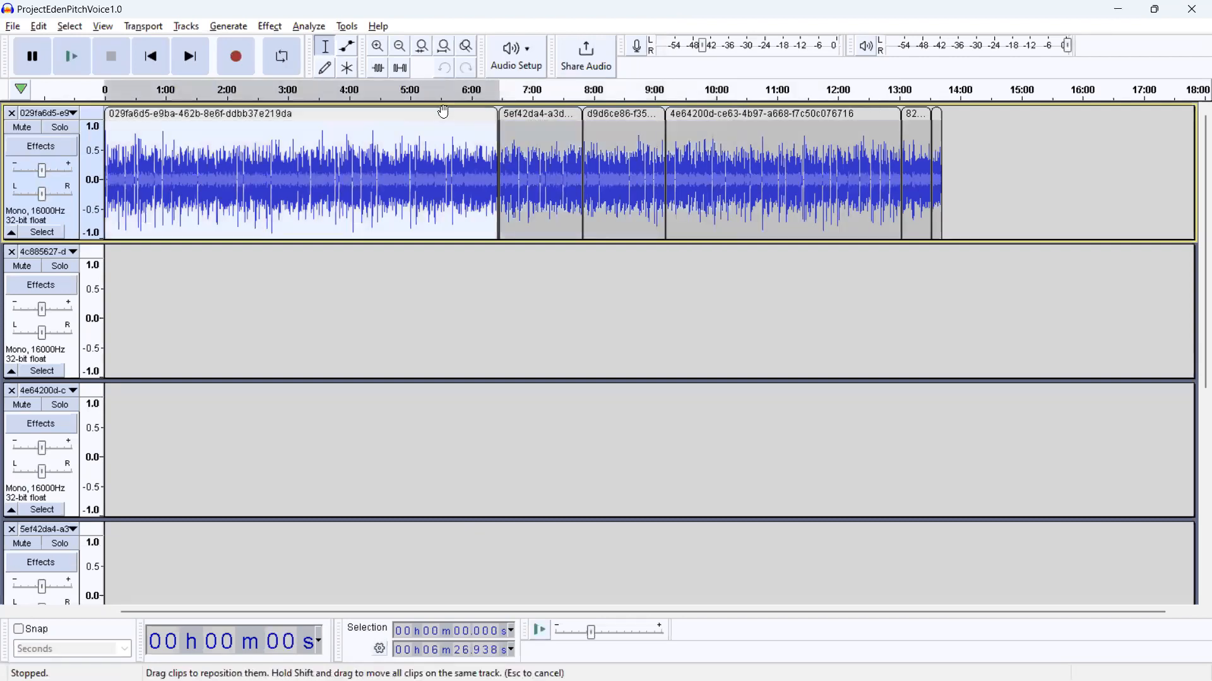
click(688, 113)
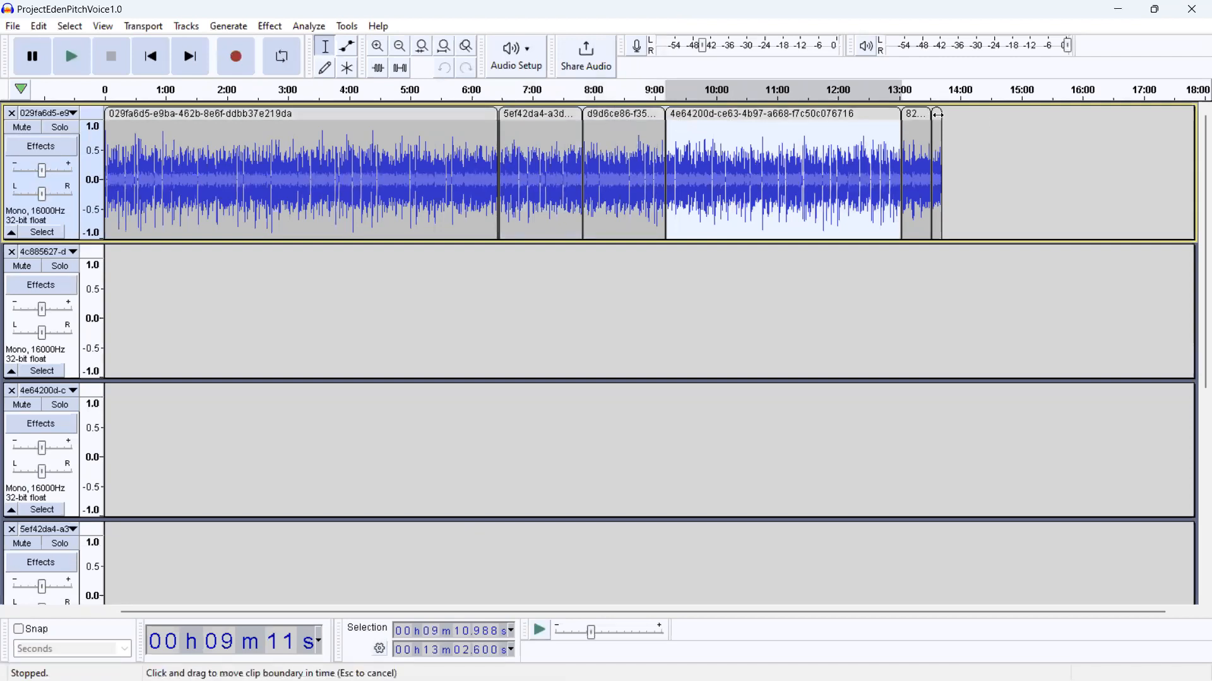
Step: Try adding the short 82… clip to the selection, undoing its accidental move, and return to the Google Docs article
drag(918, 113, 979, 109)
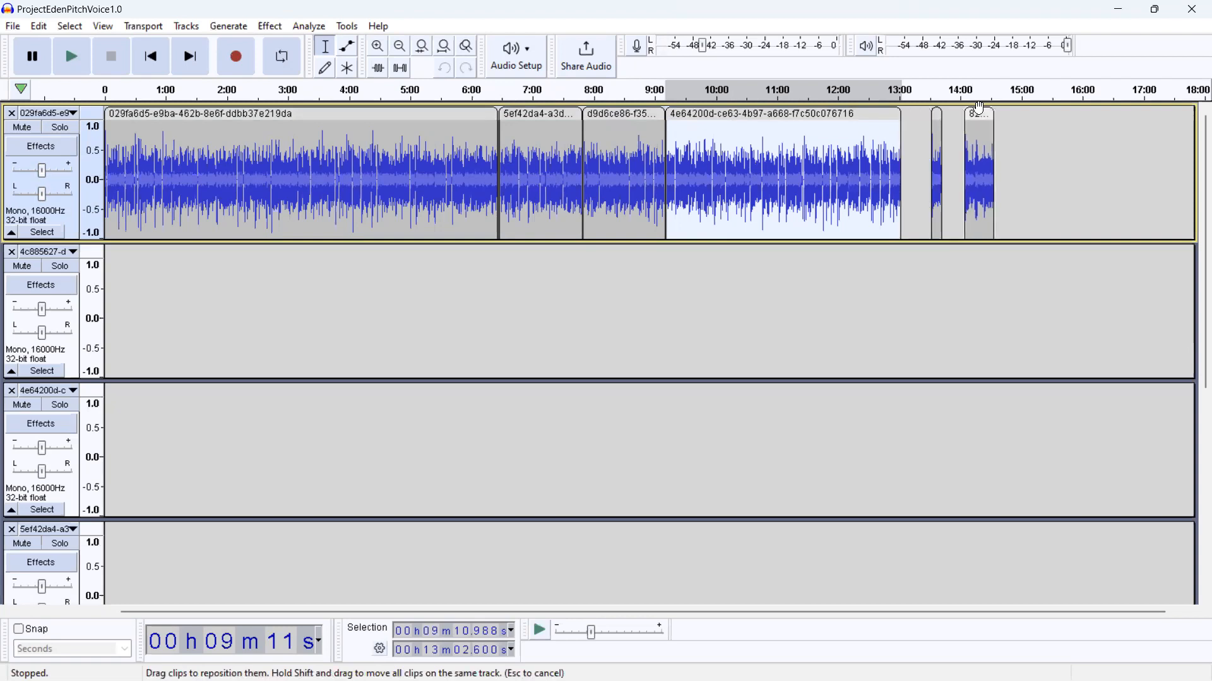
key(ctrl+z)
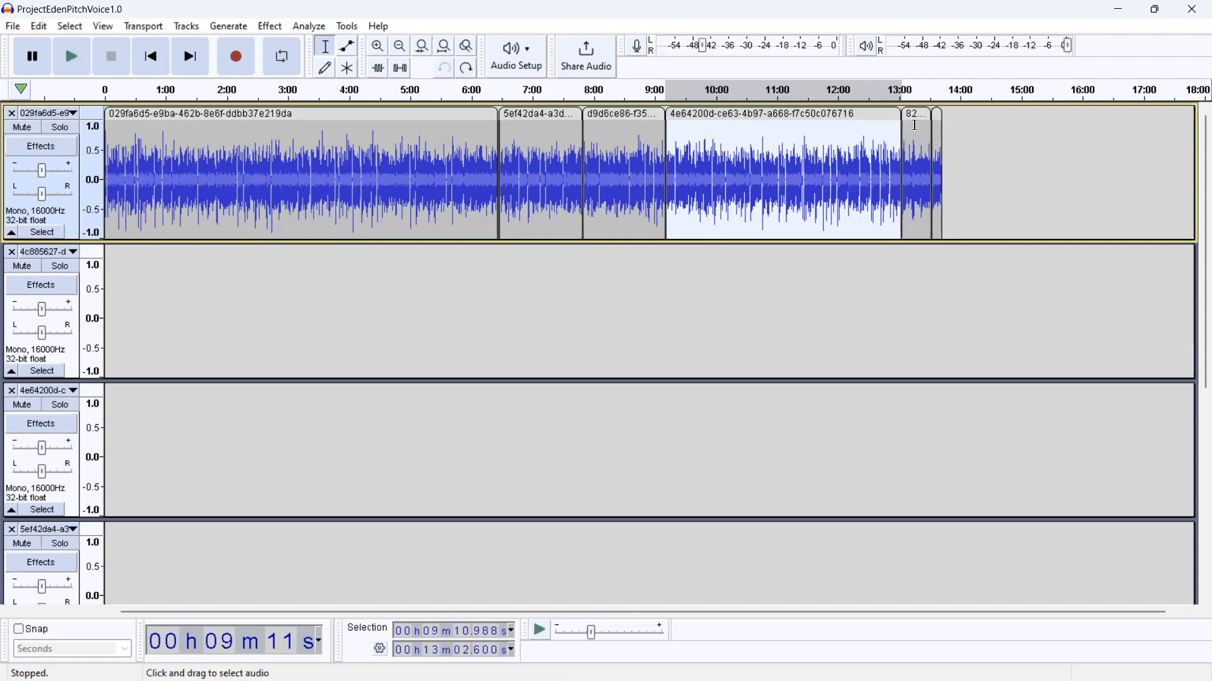
click(913, 114)
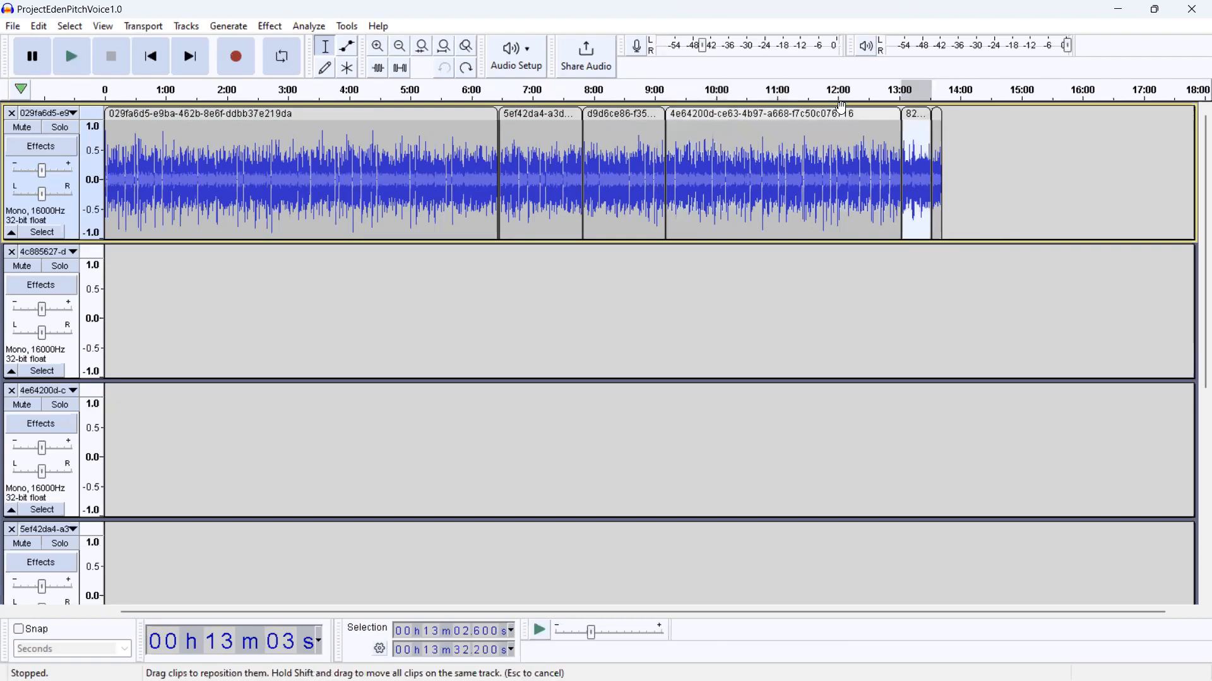
key(alt+Tab)
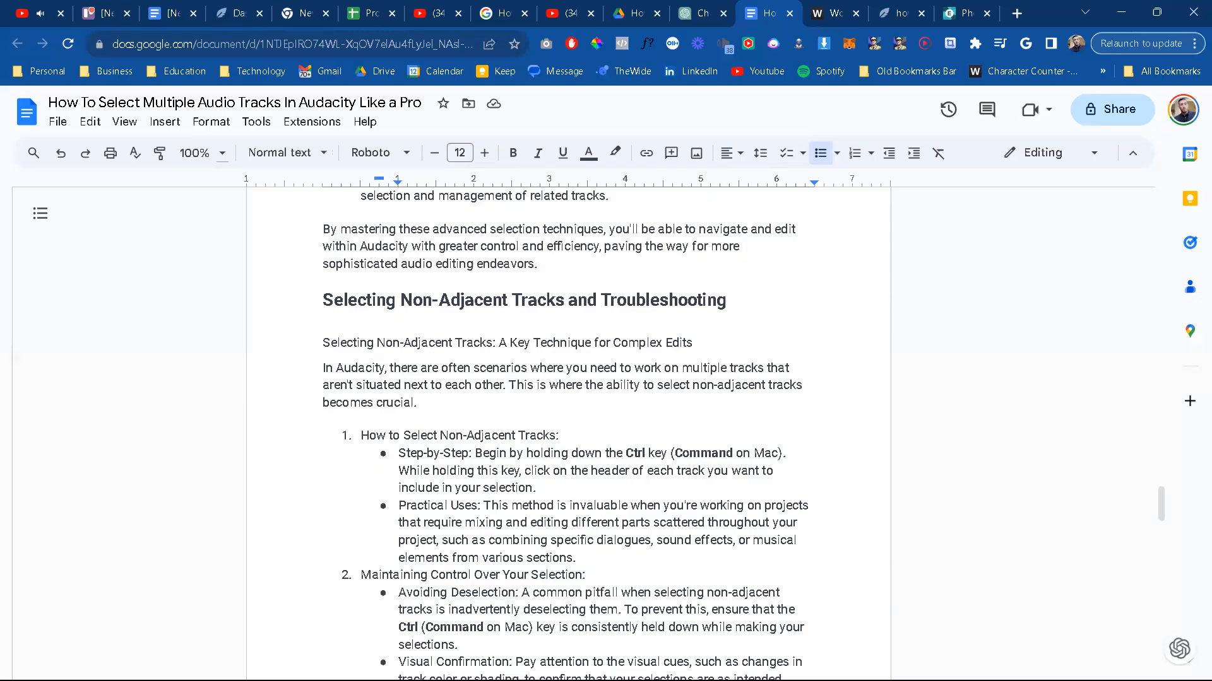
Step: Copy the article's non-adjacent tracks instructions through the "Visual Confirmation" bullet under Maintaining Control Over Your Selection
scroll(572, 563, down, 1)
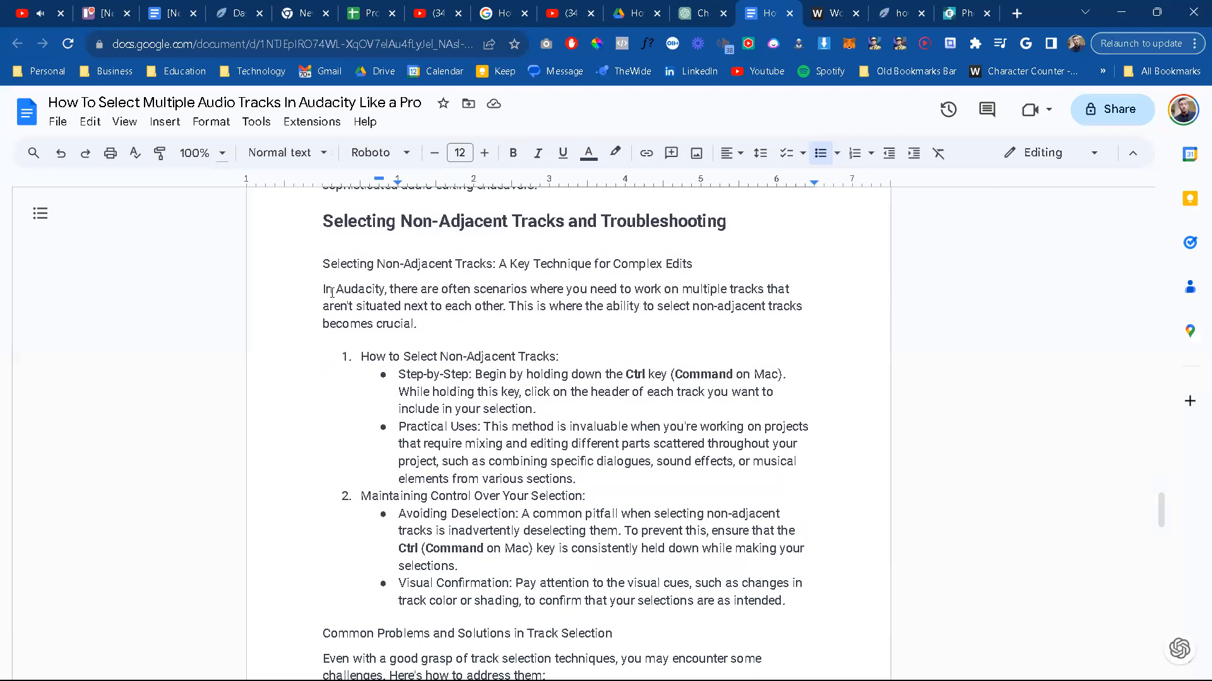
drag(600, 550, 533, 309)
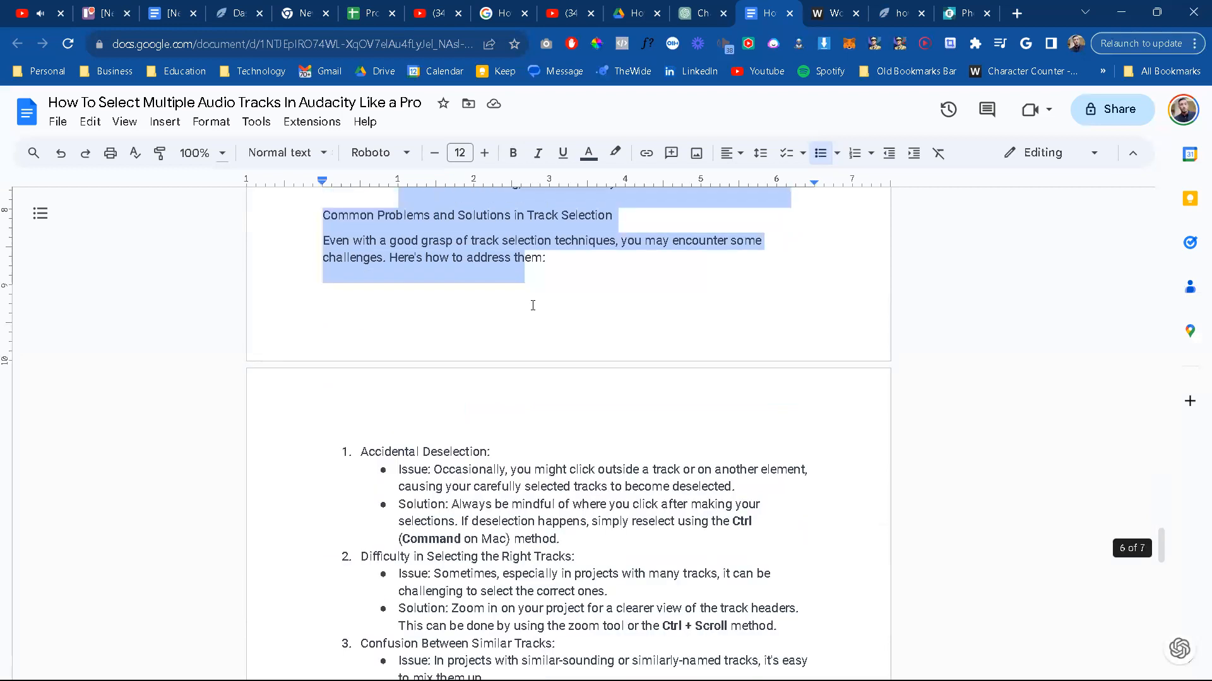
drag(539, 220, 547, 248)
drag(593, 377, 657, 421)
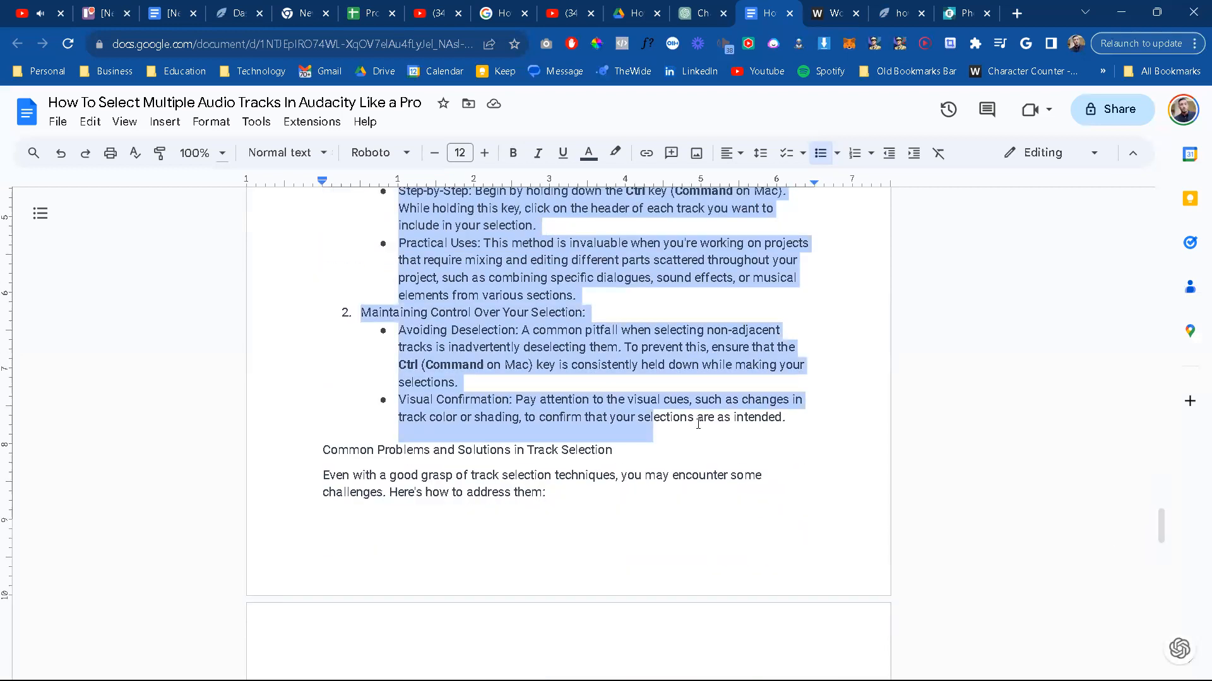
drag(808, 415, 808, 415)
Step: Switch to the Envato Content Crafter chat and write that choosing a second, non-adjacent track deselects the original clip, even while holding Ctrl
click(700, 7)
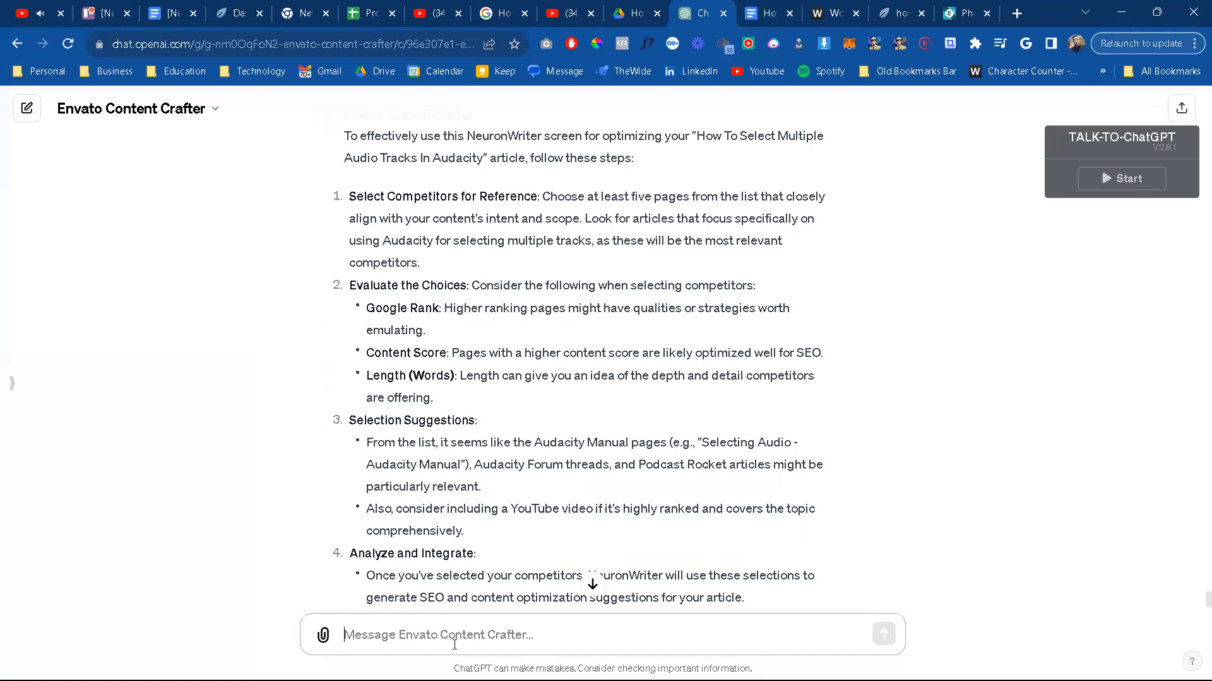
text(Treid to follow)
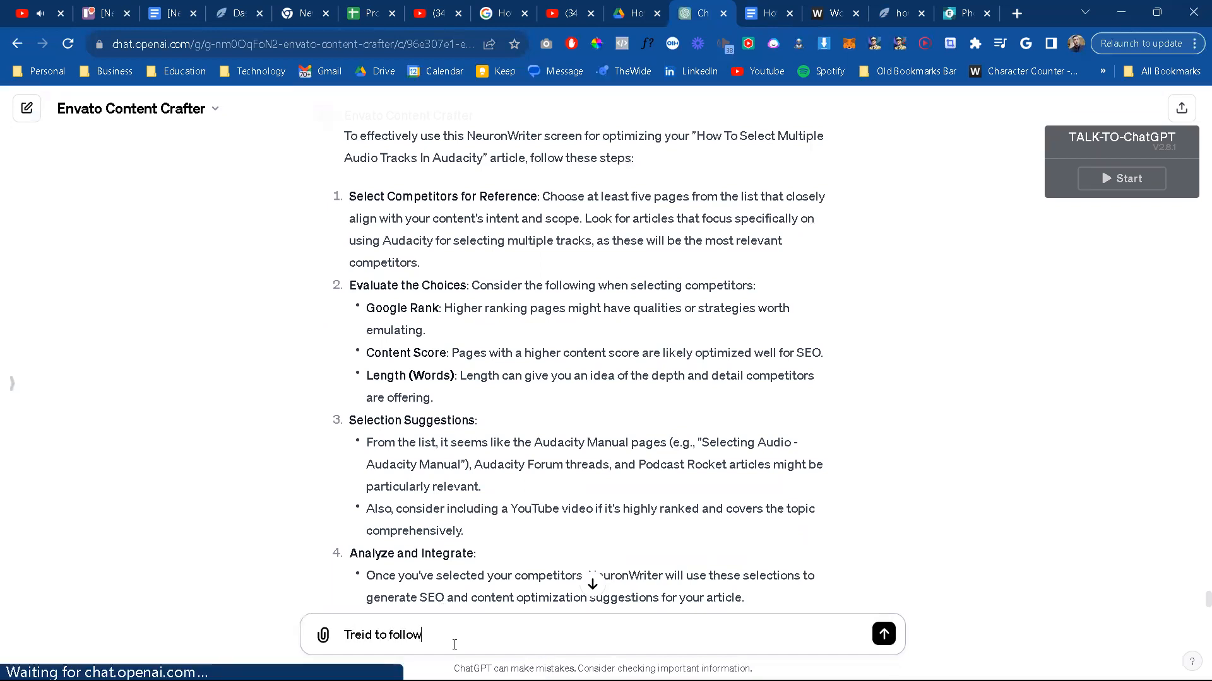
text( these instructions, but when I )
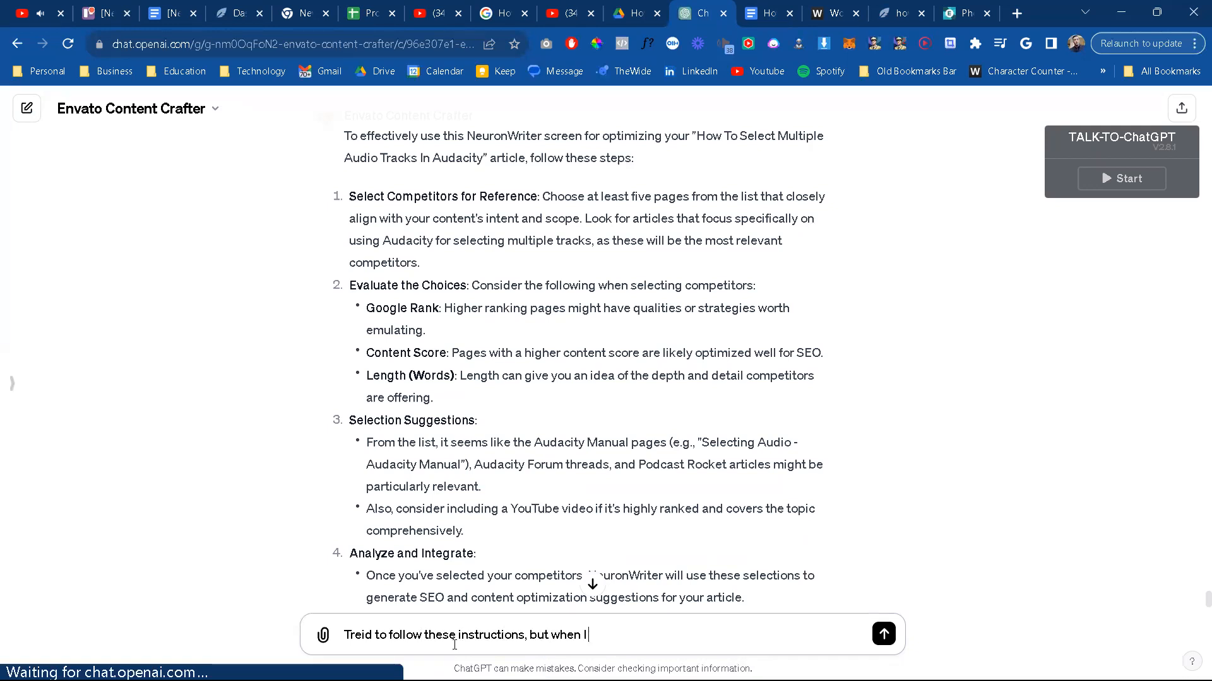
text(choose)
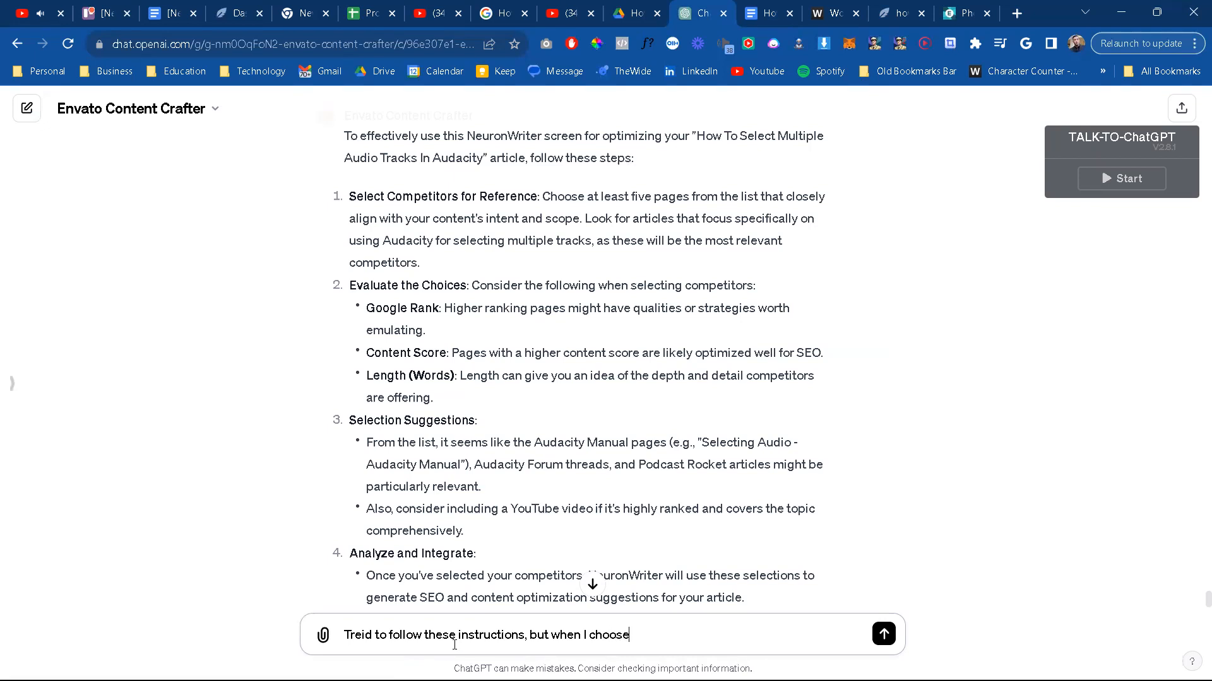
text( the second, non-adjacent trak)
key(BackSpace)
text(ck, it desels)
text(e)
text(cts)
key(BackSpace)
key(BackSpace)
key(BackSpace)
text(ct)
key(BackSpace)
key(BackSpace)
key(BackSpace)
key(BackSpace)
key(BackSpace)
text(lects the roiginal lip I select3ed, even whil e ho)
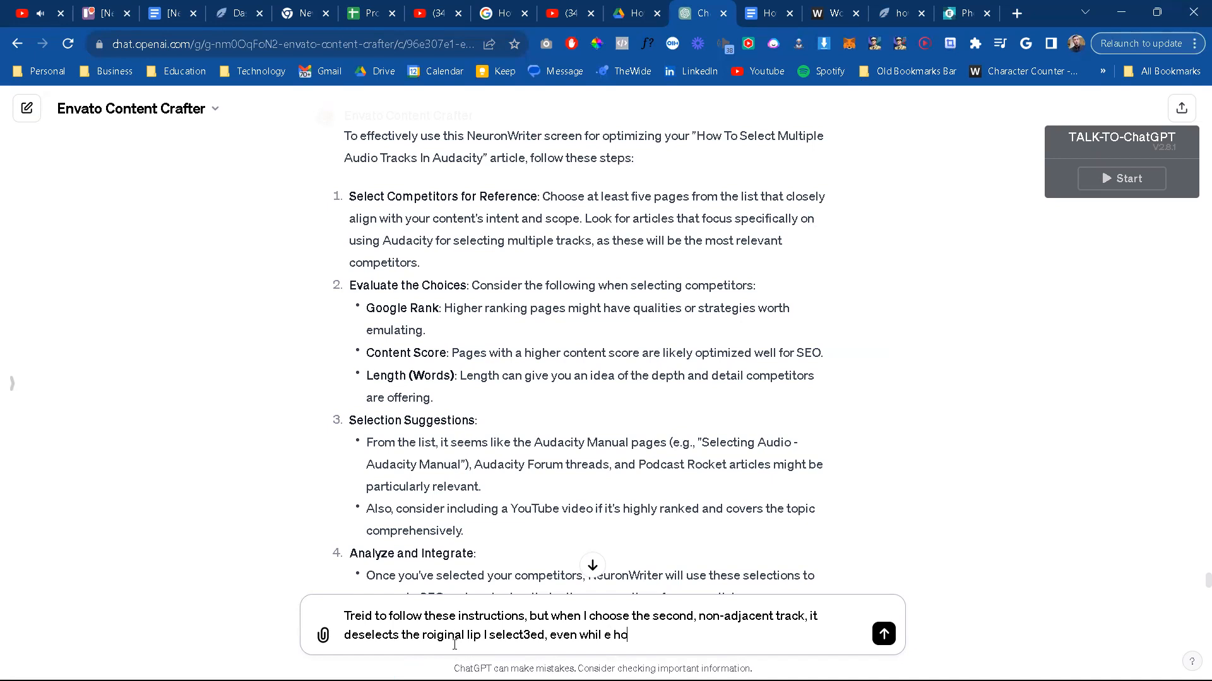
text(lding ctrol. Please update with)
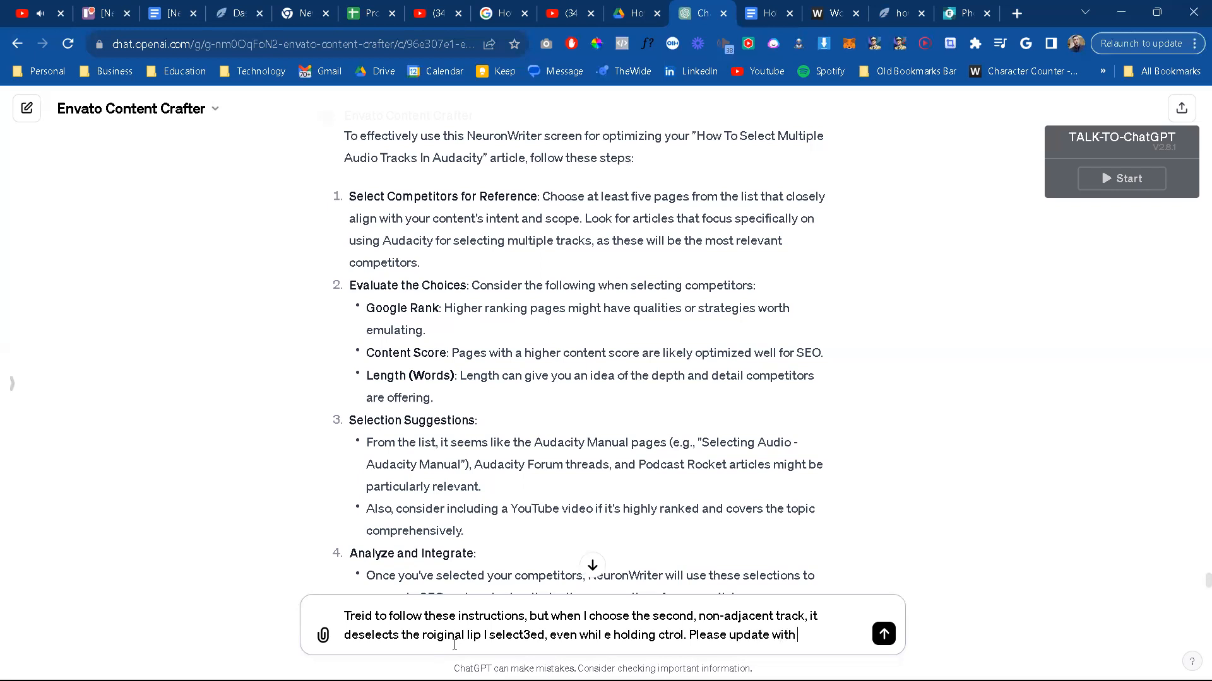
text( correct instrcutions)
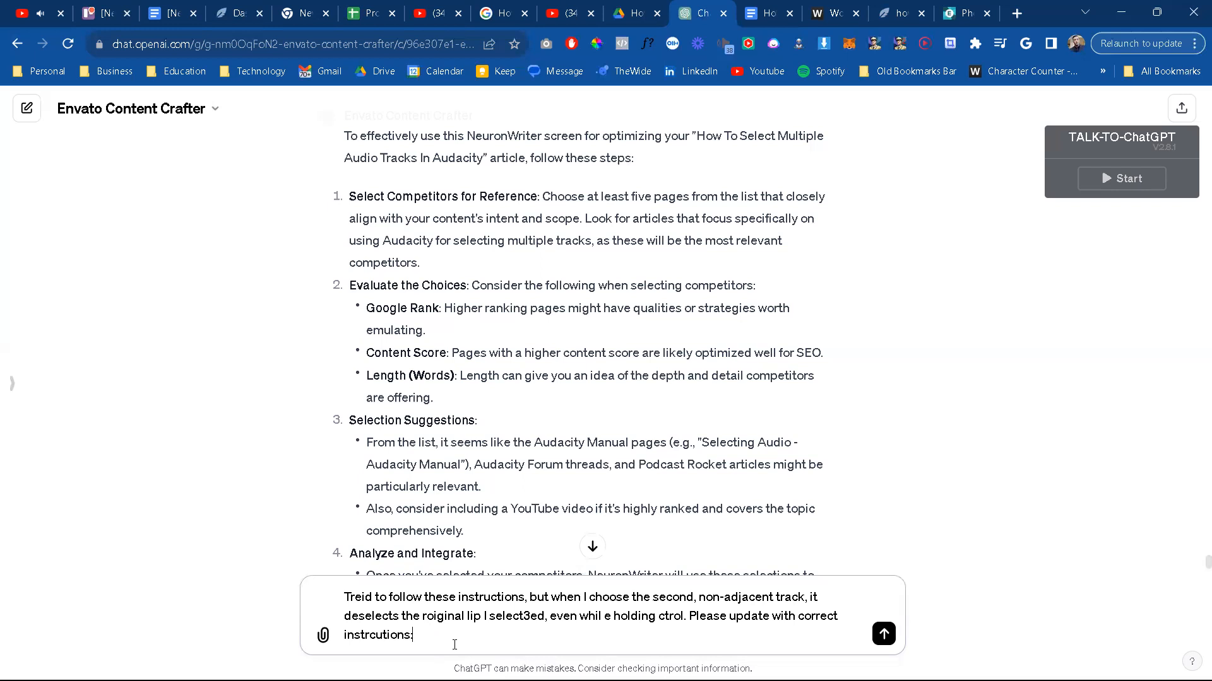
text(:)
Step: Add the request "Please update with correct instructions:" to the message, followed by an opening ``` line
key(shift+Return)
text(```)
key(shift+Return)
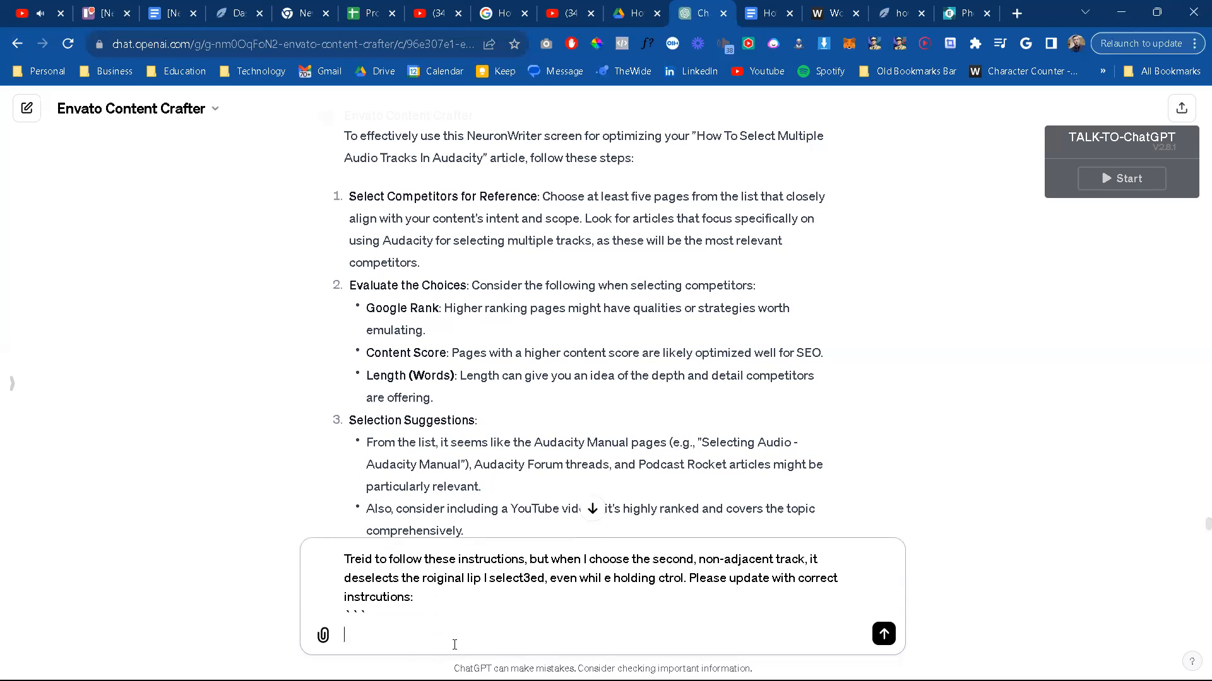
Step: Paste the copied article section into the message, close it with ```, and send it
key(ctrl+v)
key(shift+Return)
text(`)
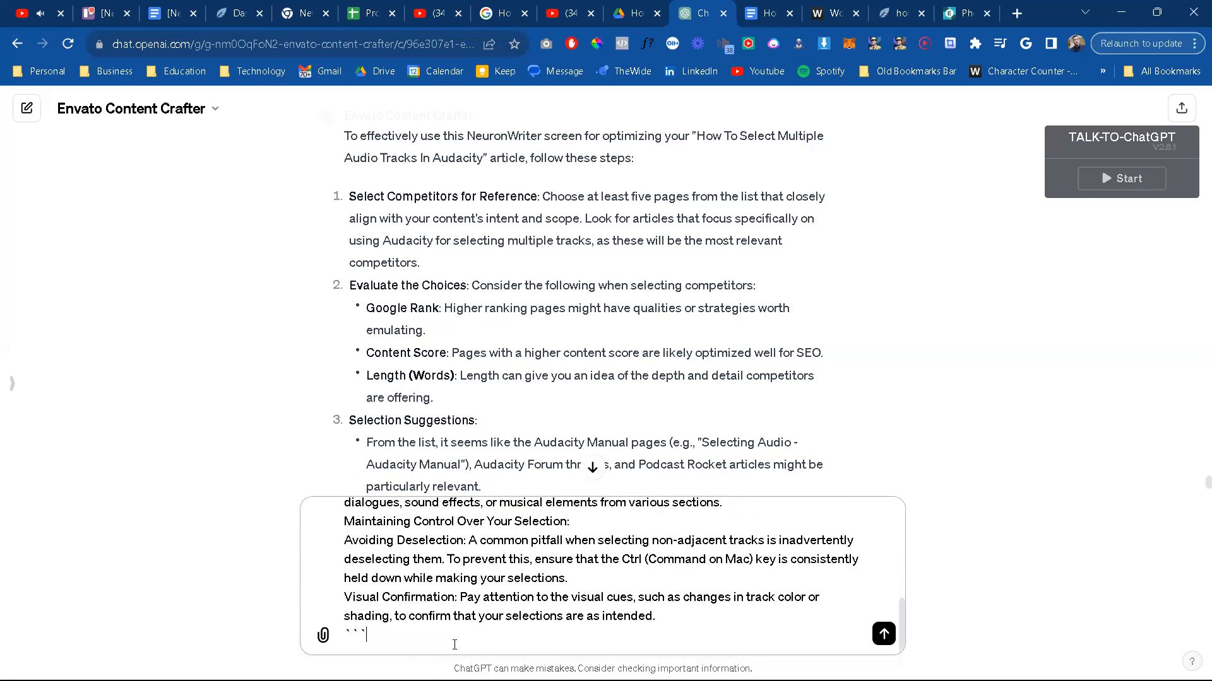
text(``)
key(Return)
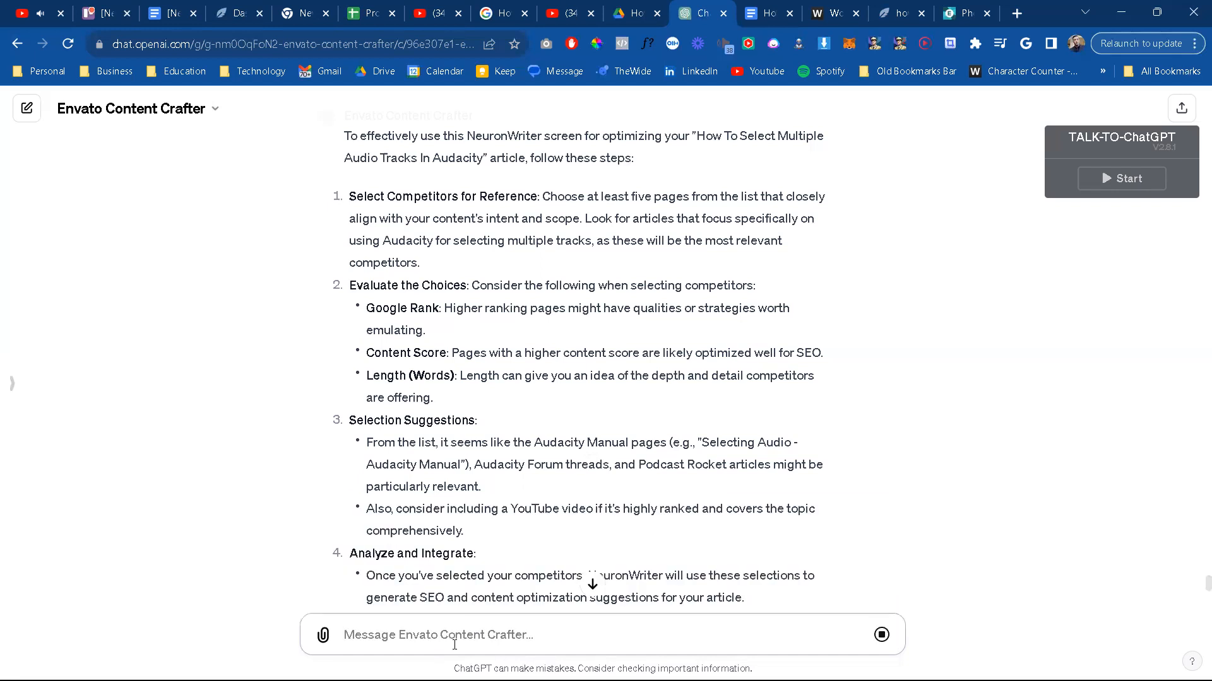
Step: Read the chat's revised instructions for selecting non-adjacent tracks and switch to Audacity
scroll(533, 405, down, 12)
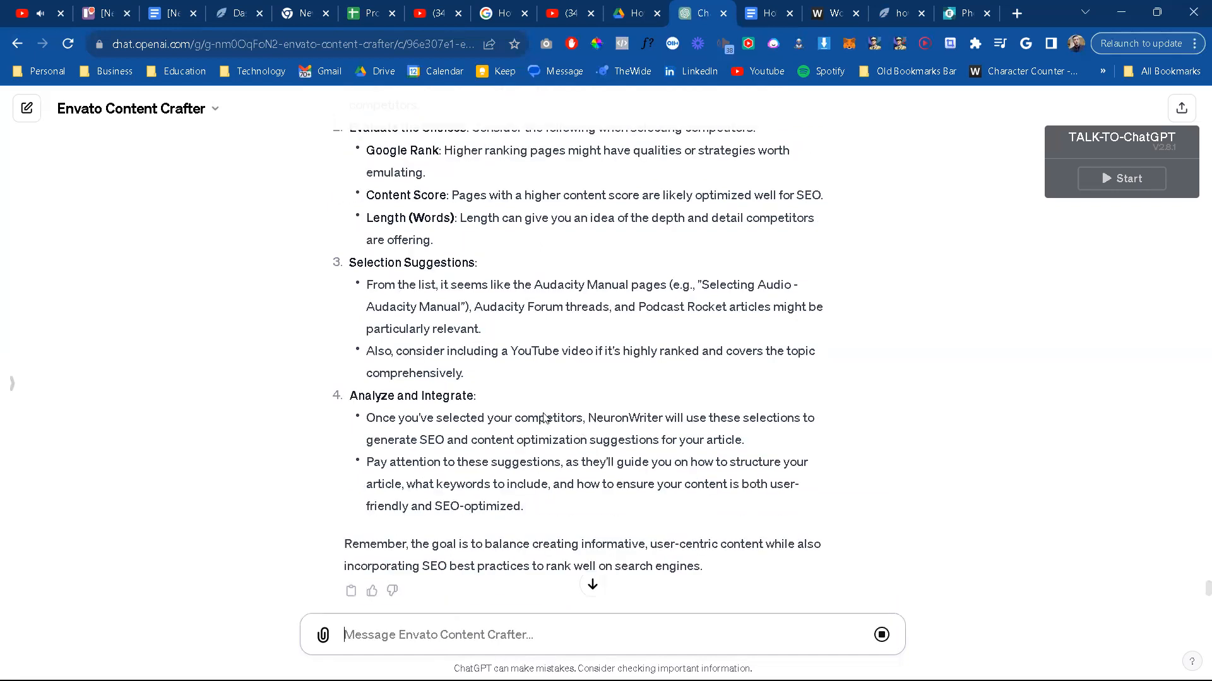
scroll(547, 403, down, 1)
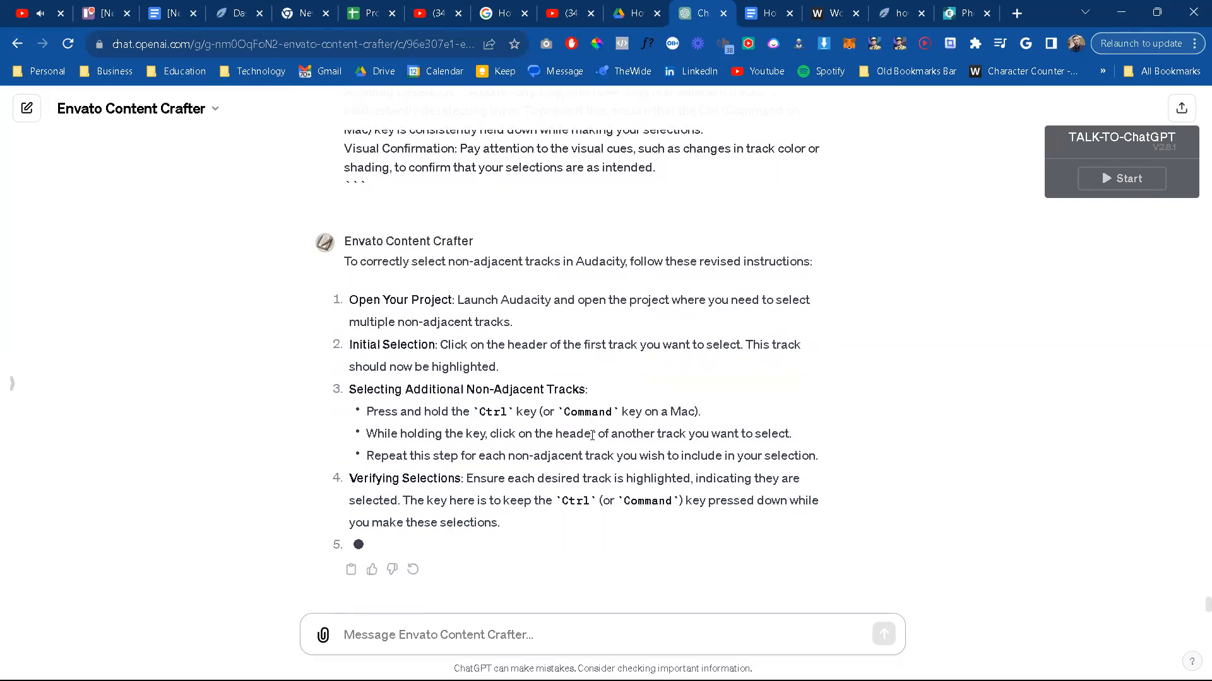
key(alt+Tab)
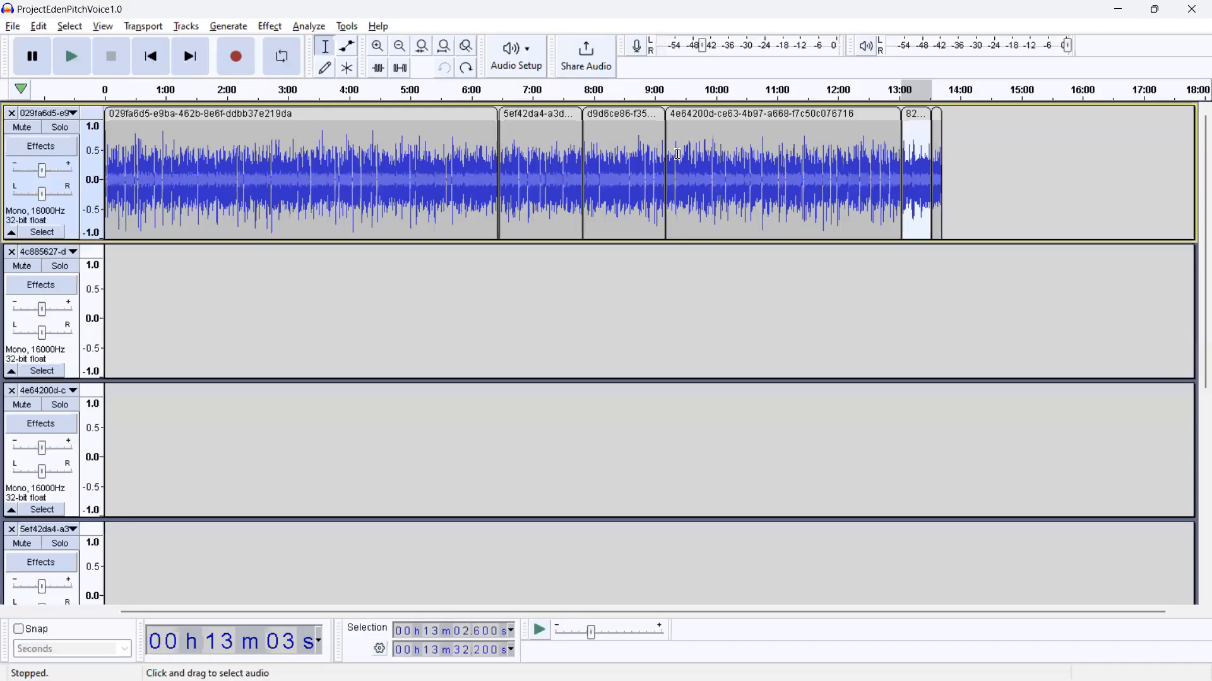
click(13, 25)
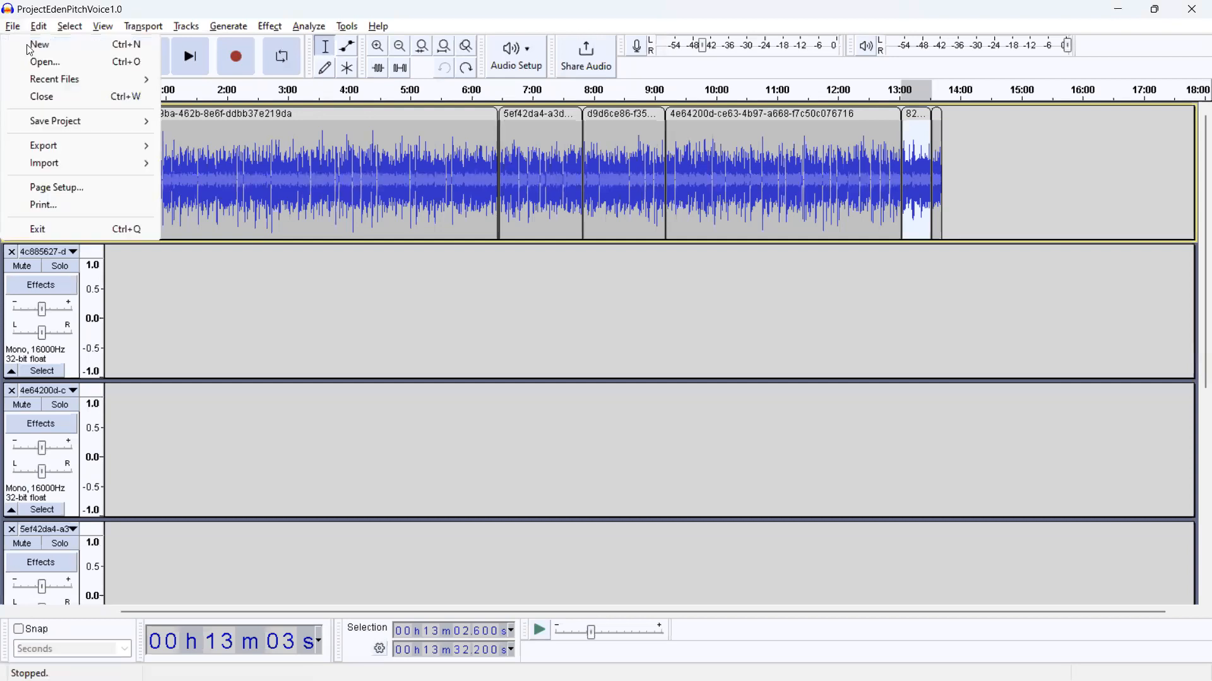
key(Escape)
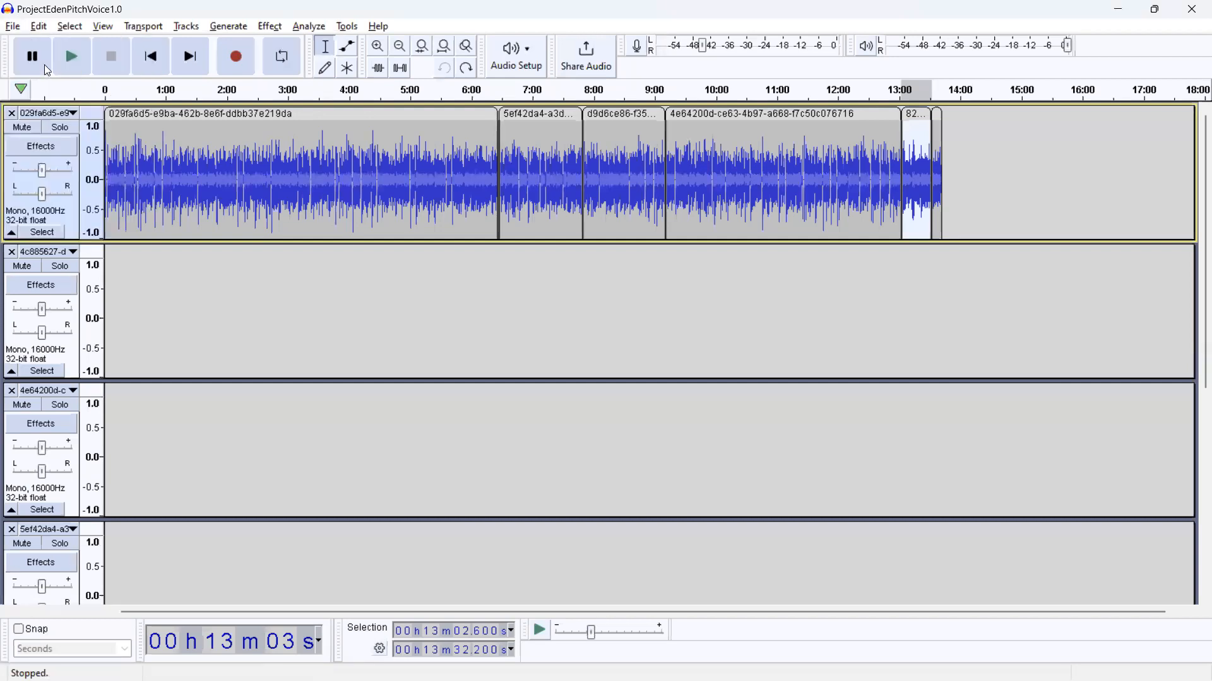
key(ctrl+o)
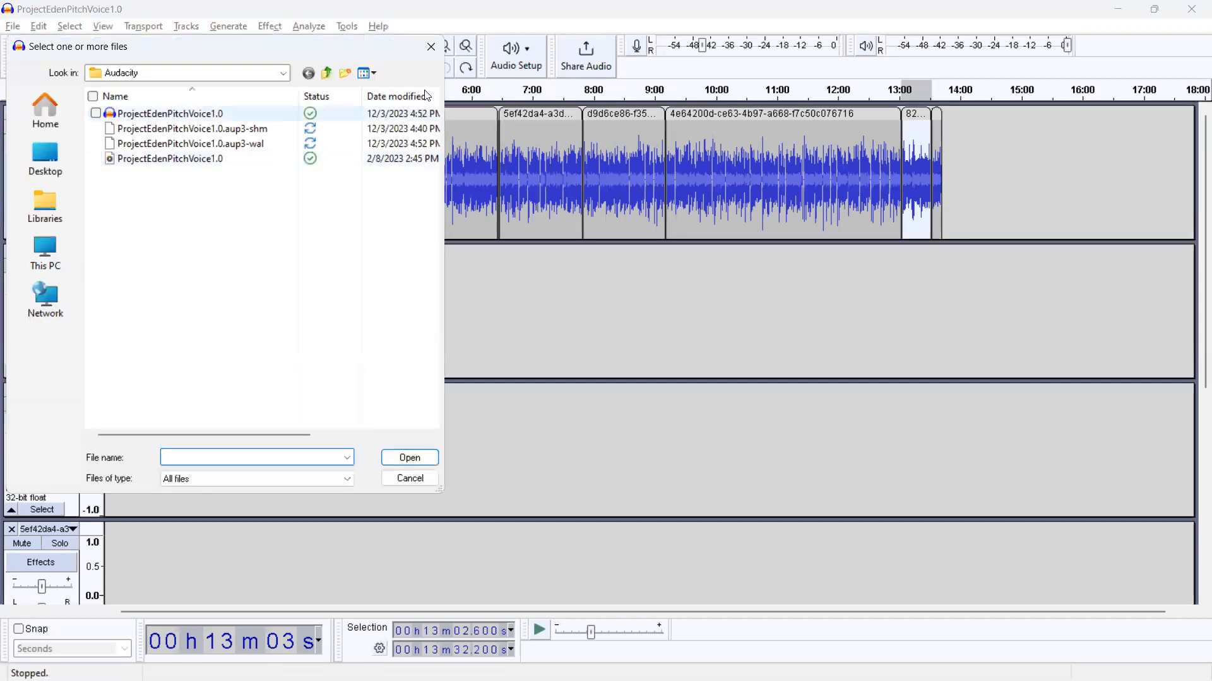
click(431, 47)
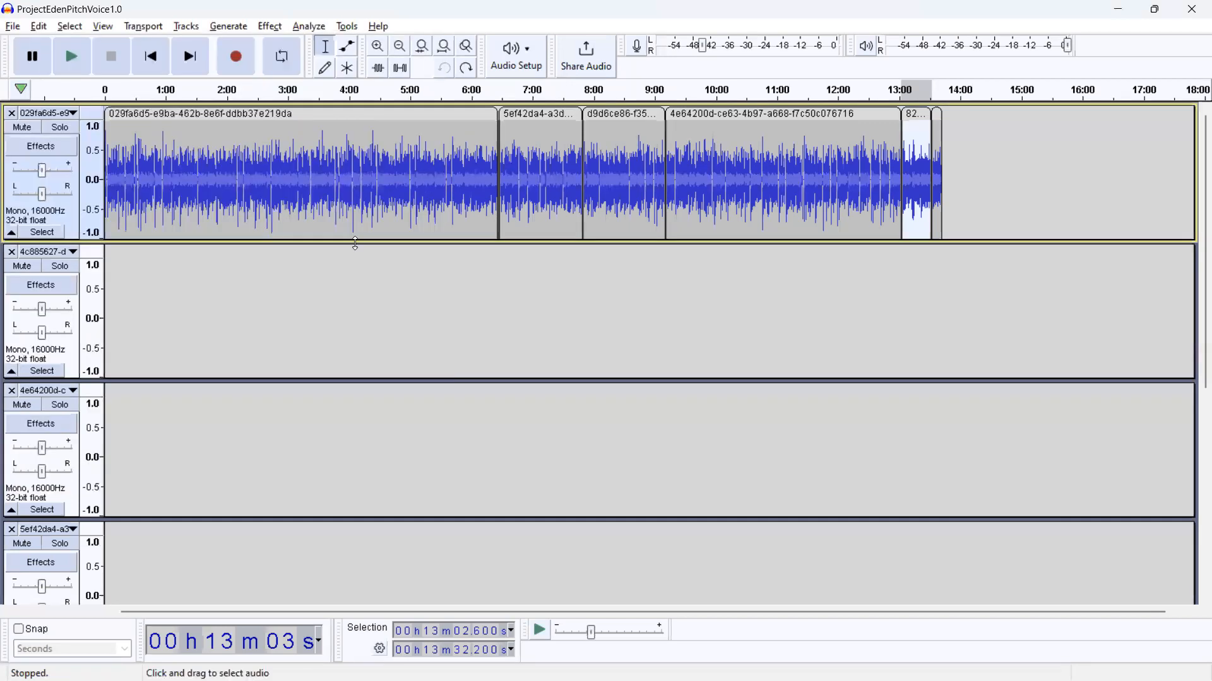
right_click(328, 287)
click(296, 324)
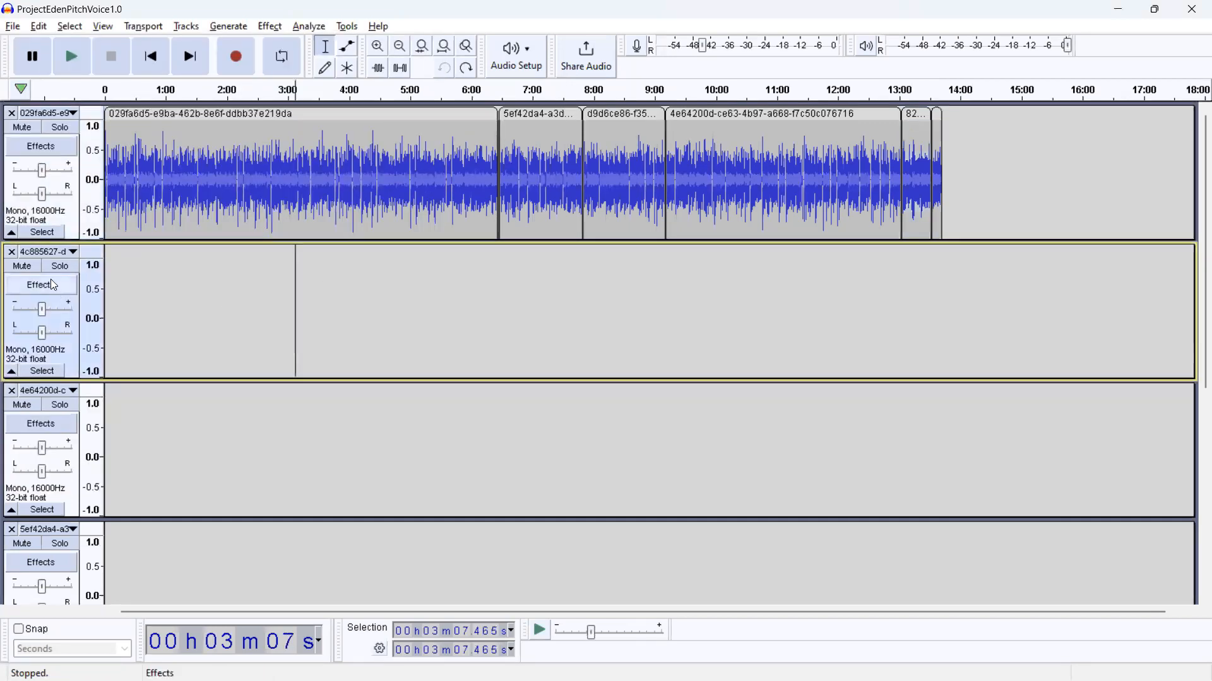
click(75, 248)
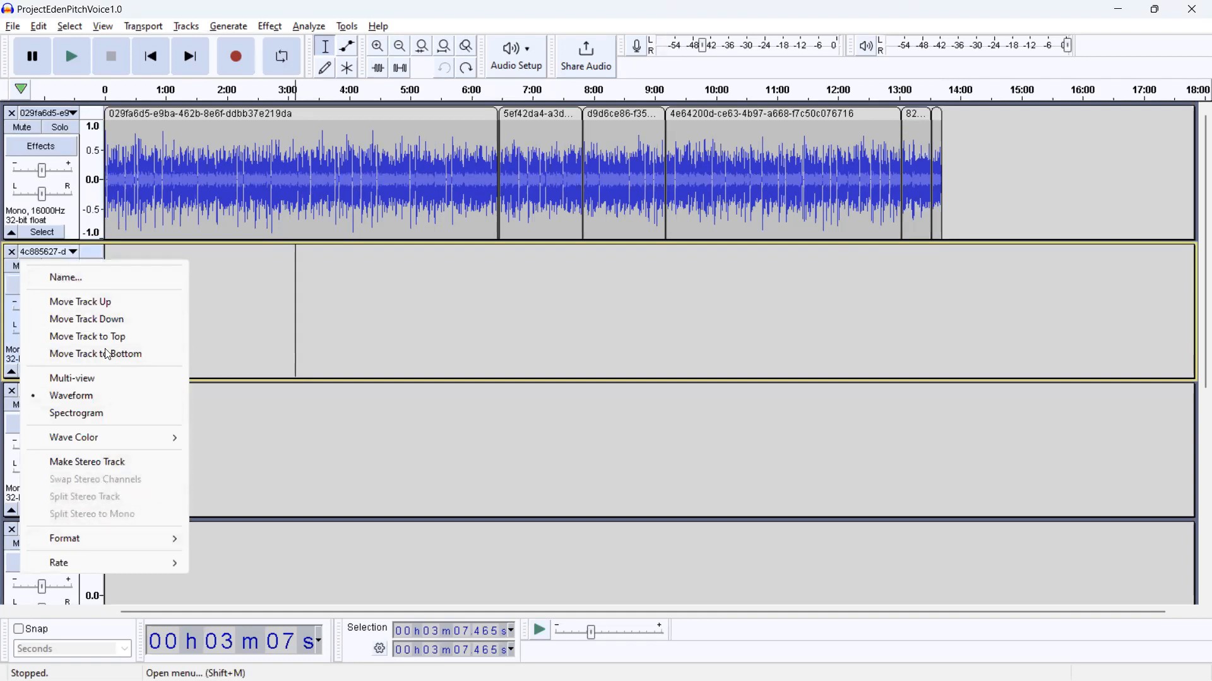
Step: Import the ProjectEdenPitchVoice1.0 MP3 file from the Audacity folder into the open project
click(41, 27)
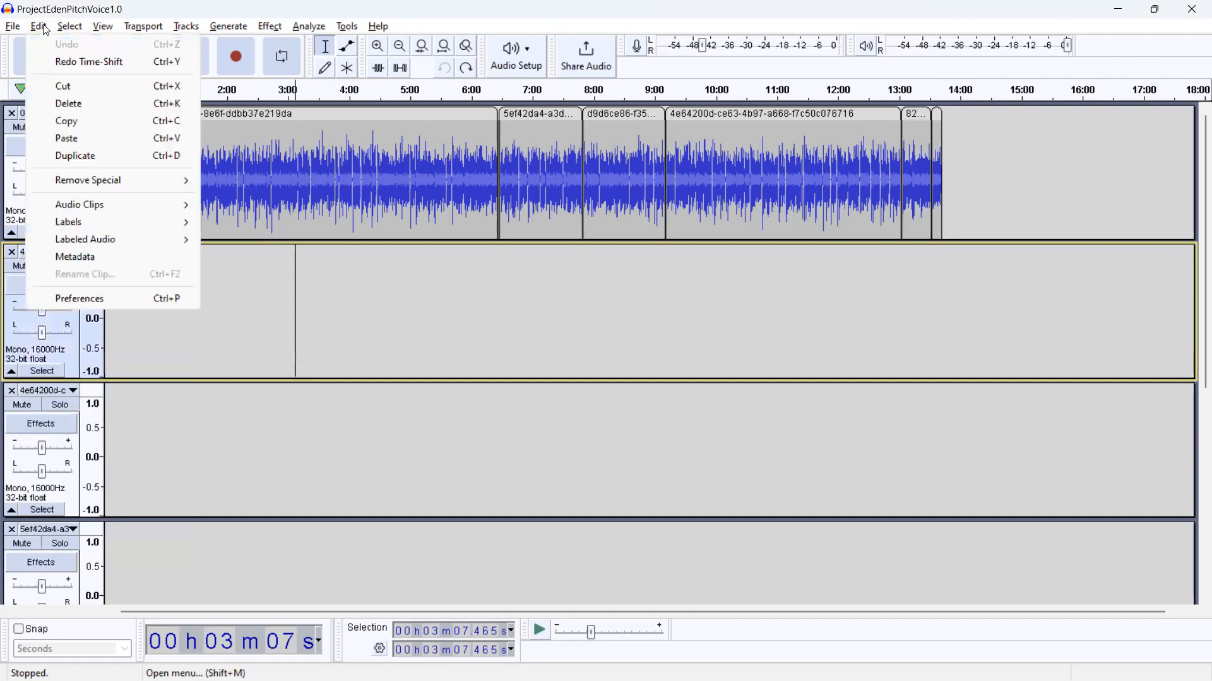
mouse_move(4, 27)
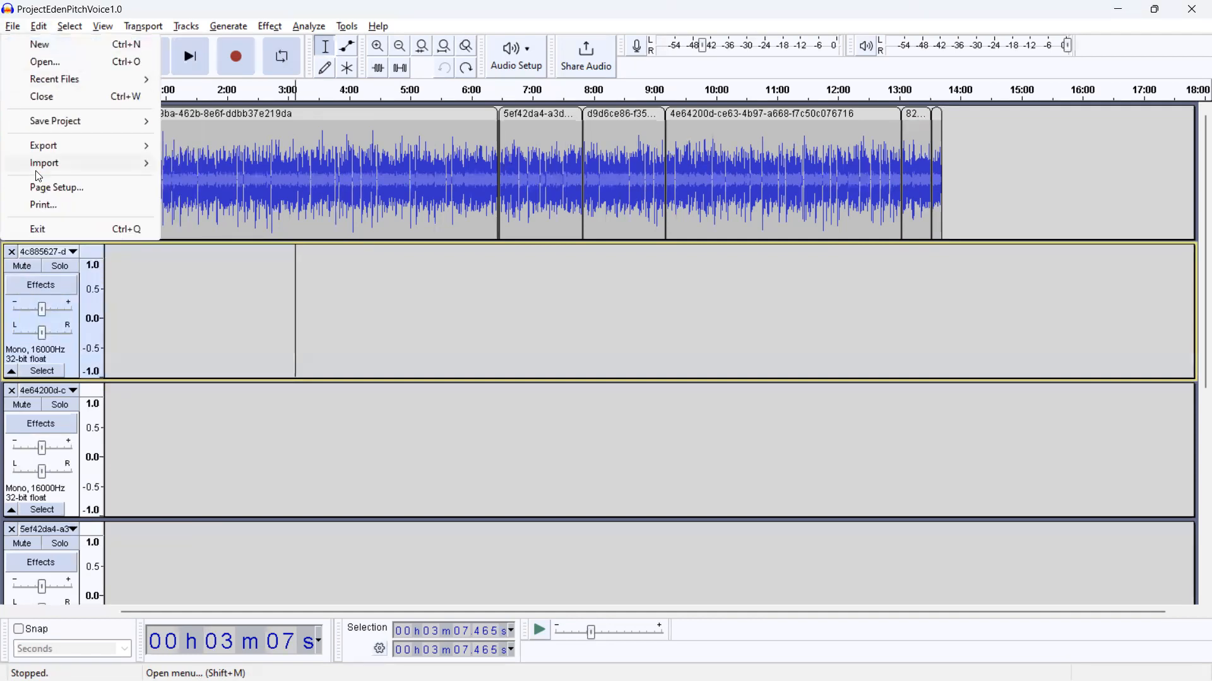
mouse_move(40, 169)
click(219, 171)
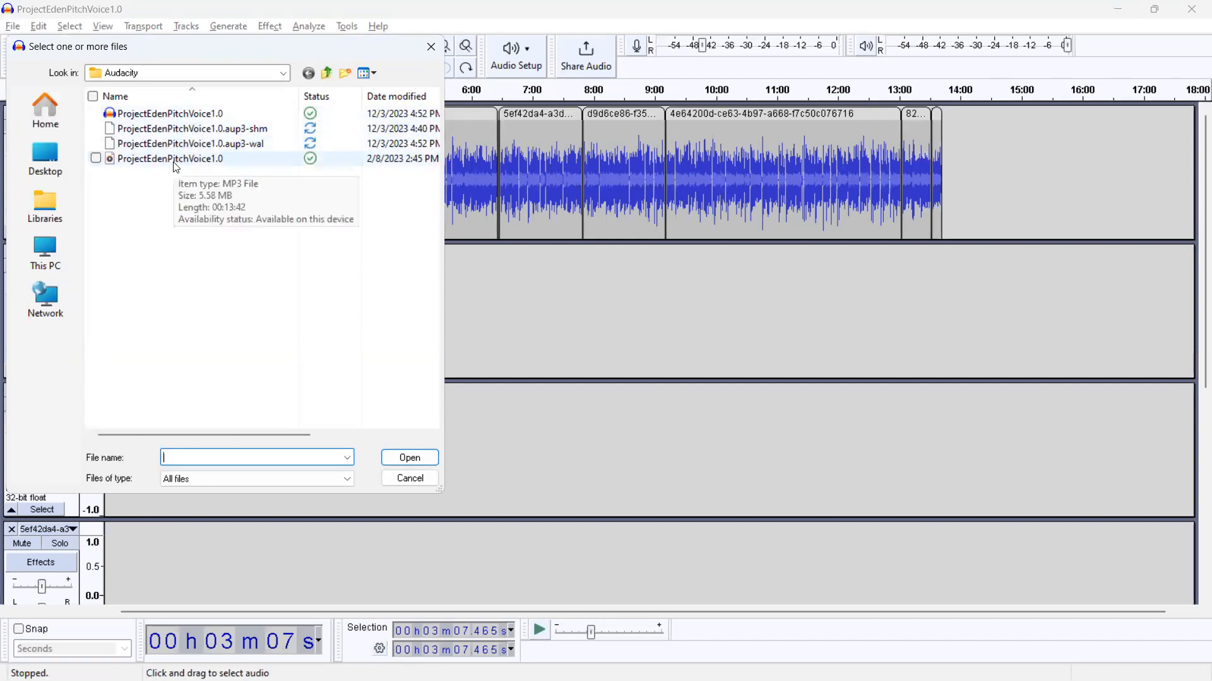
double_click(176, 161)
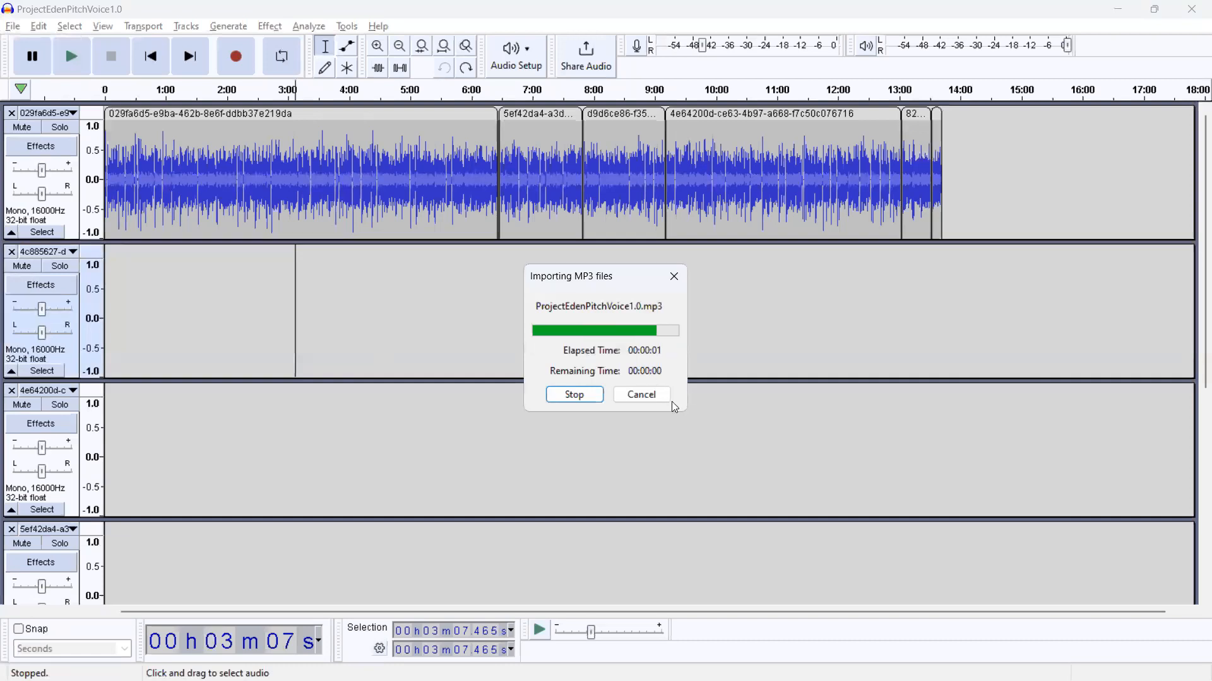
Step: Find the newly imported ProjectEdenPitchVoice1.0 track and select its whole clip
scroll(568, 422, up, 10)
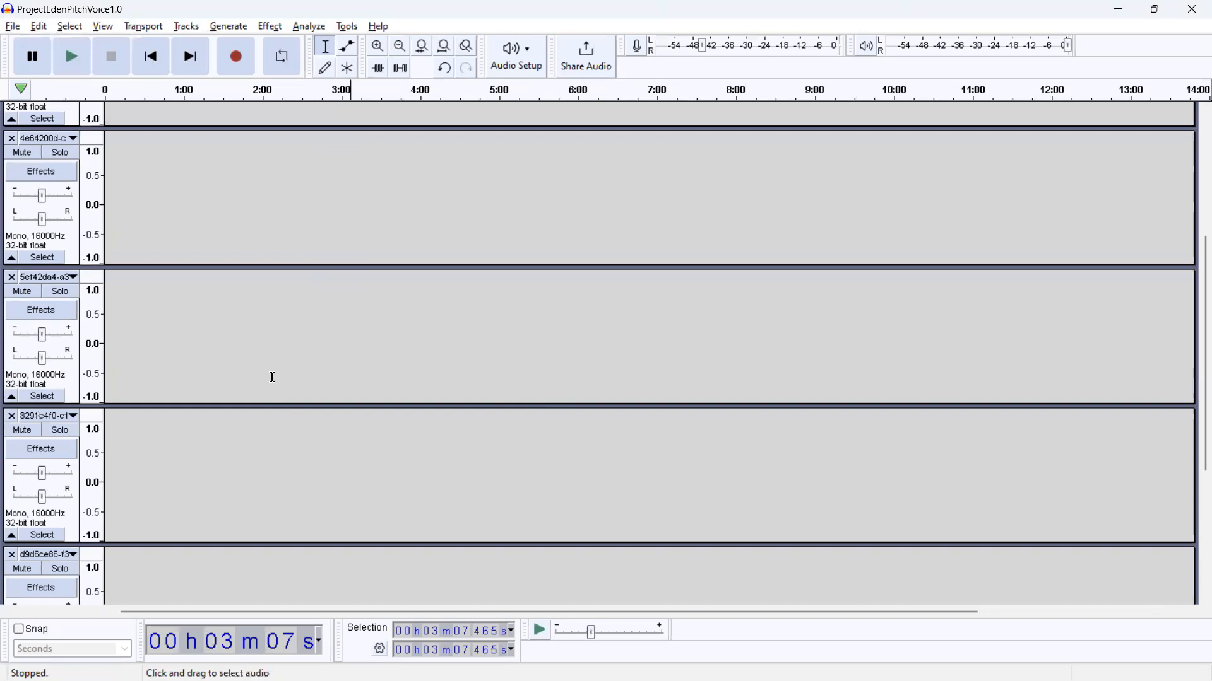
scroll(271, 376, down, 10)
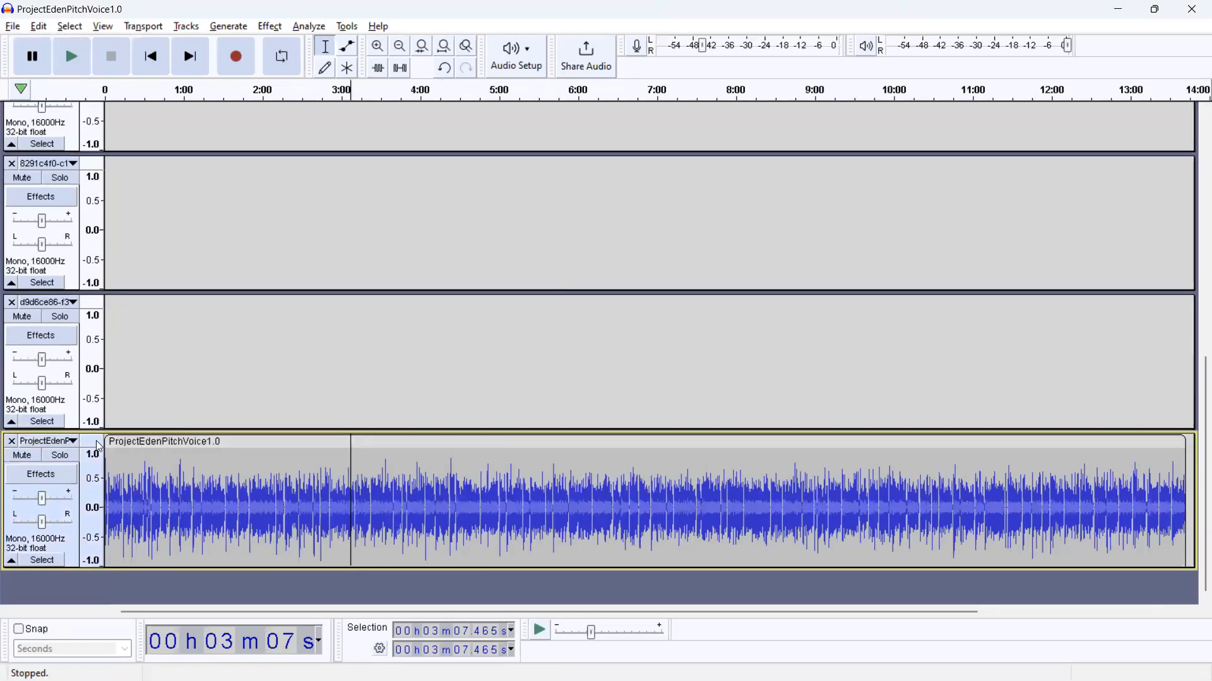
click(92, 270)
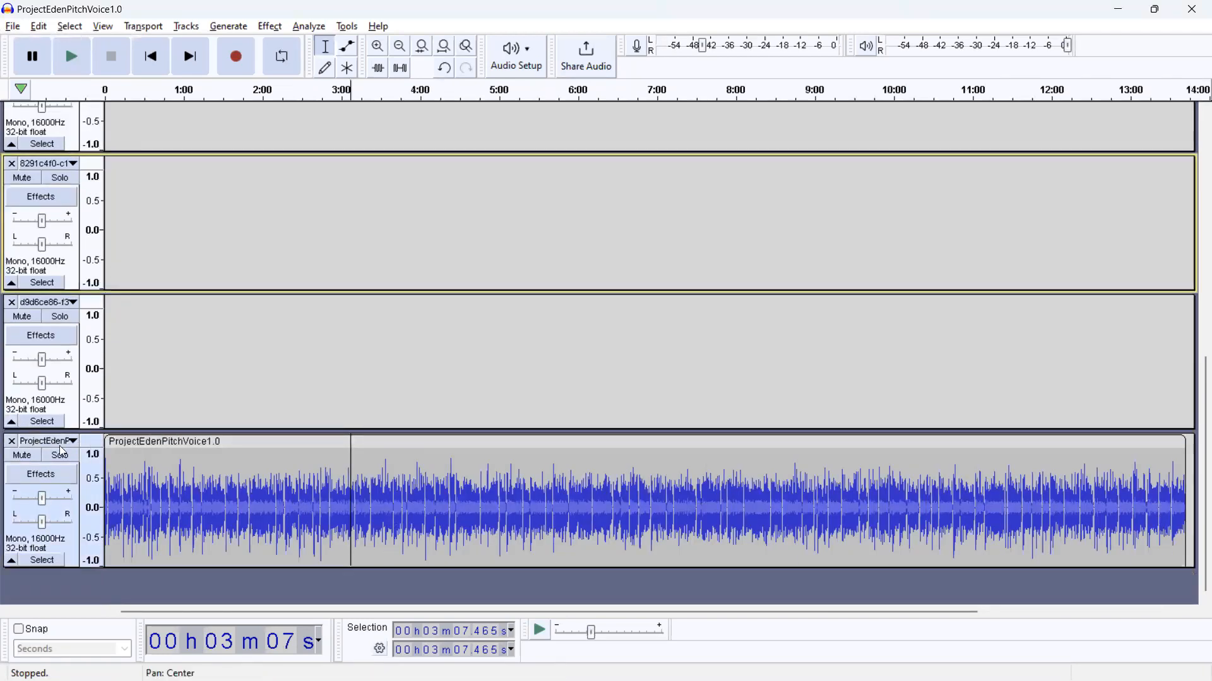
click(188, 470)
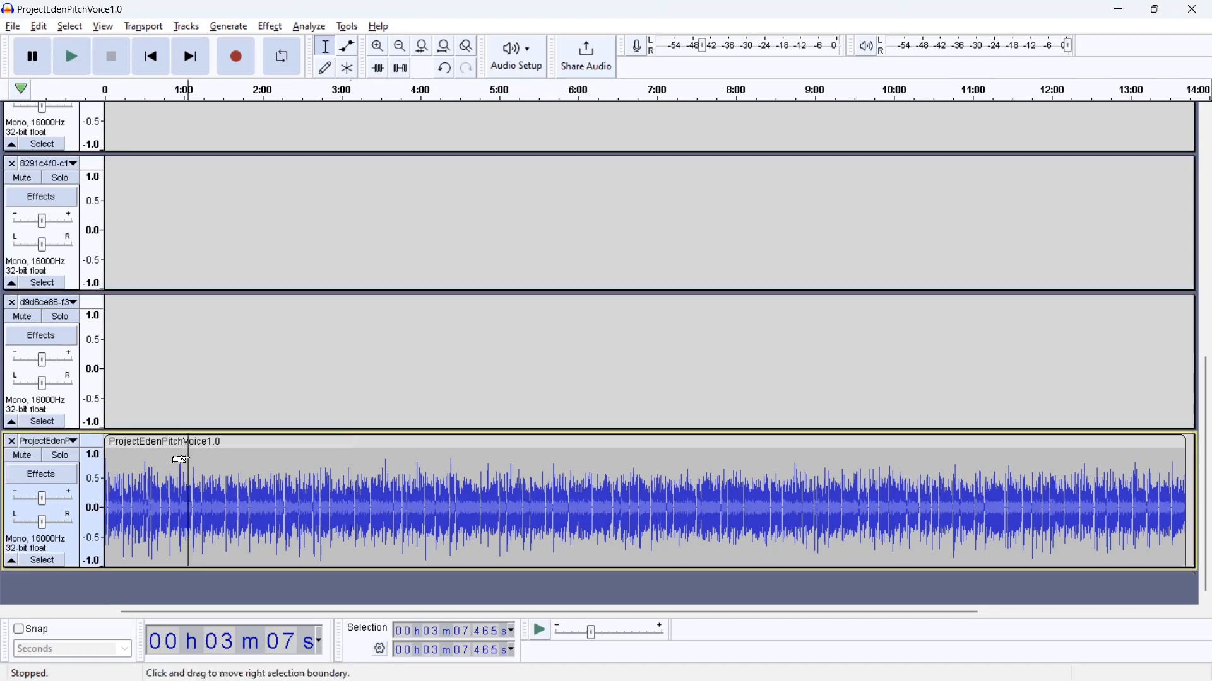
click(213, 446)
Step: Try to select the 5ef42da4 clip in the first track together with the non-adjacent ProjectEdenPitchVoice1.0 clip
scroll(462, 479, up, 6)
scroll(516, 308, up, 4)
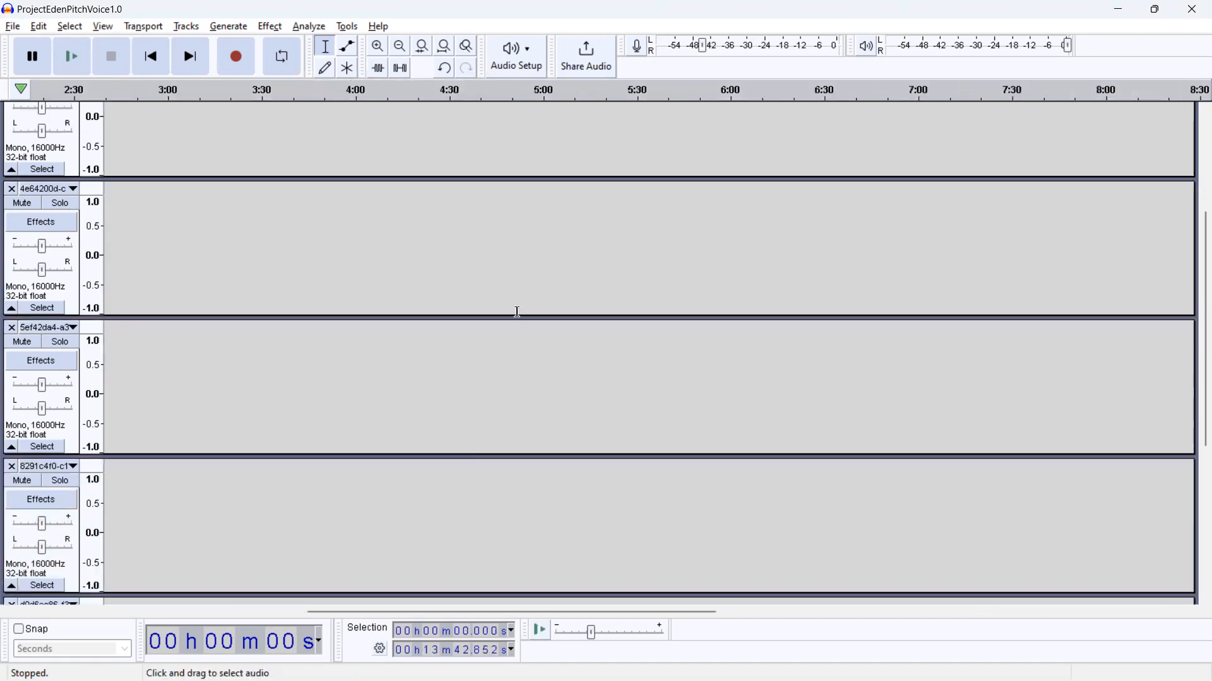
scroll(505, 301, up, 1)
scroll(506, 300, up, 3)
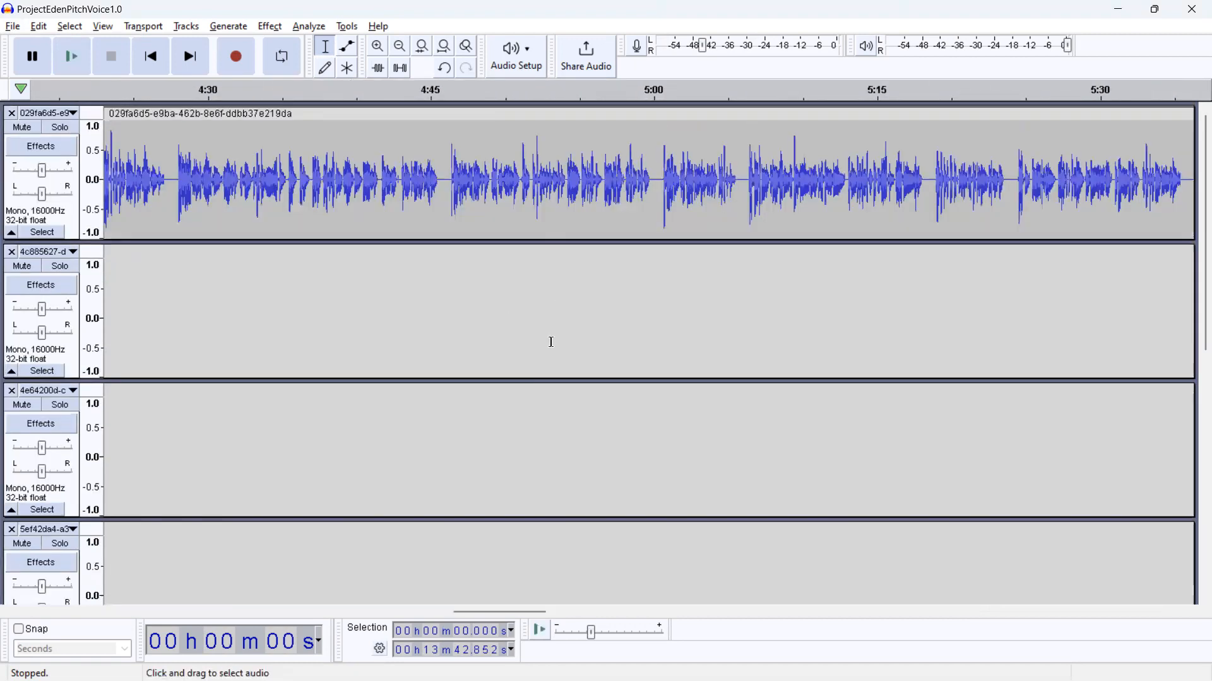
scroll(549, 344, down, 4)
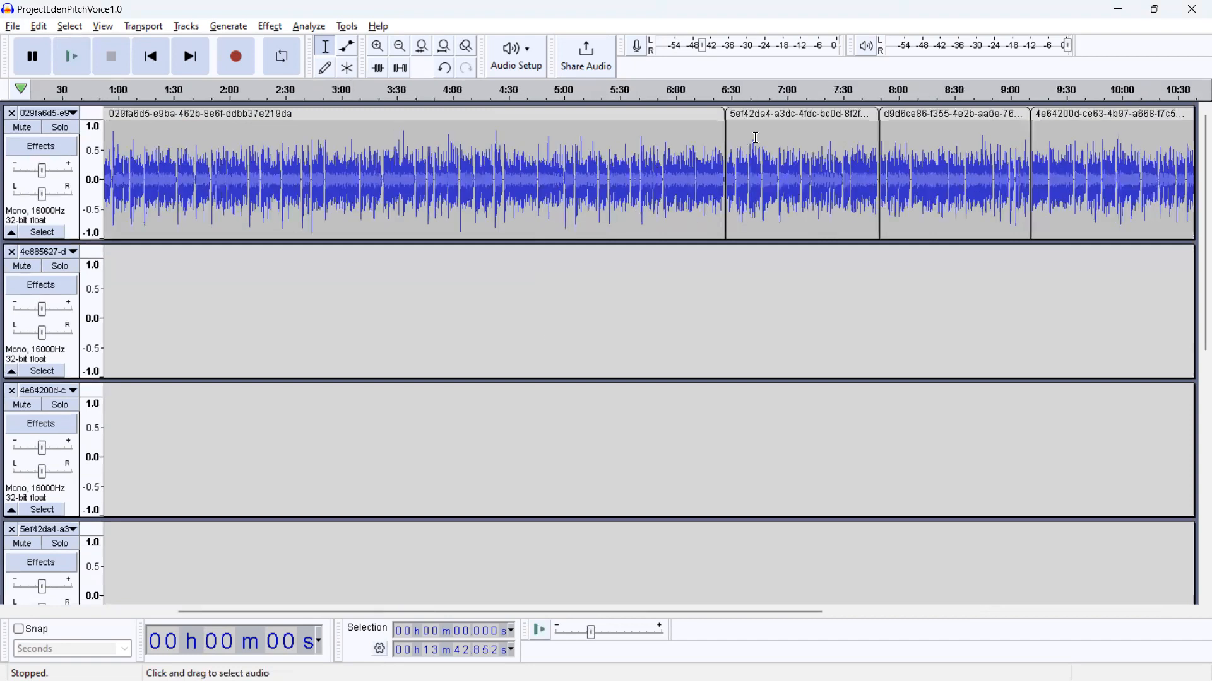
click(780, 116)
scroll(687, 429, down, 10)
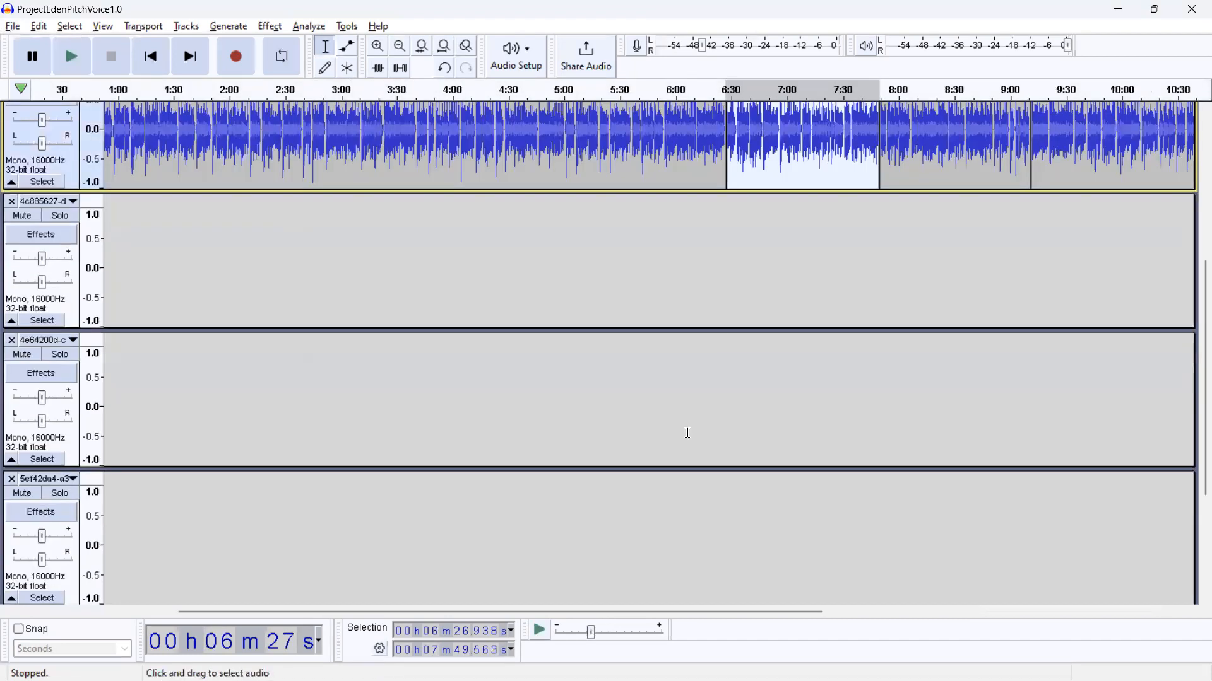
click(638, 441)
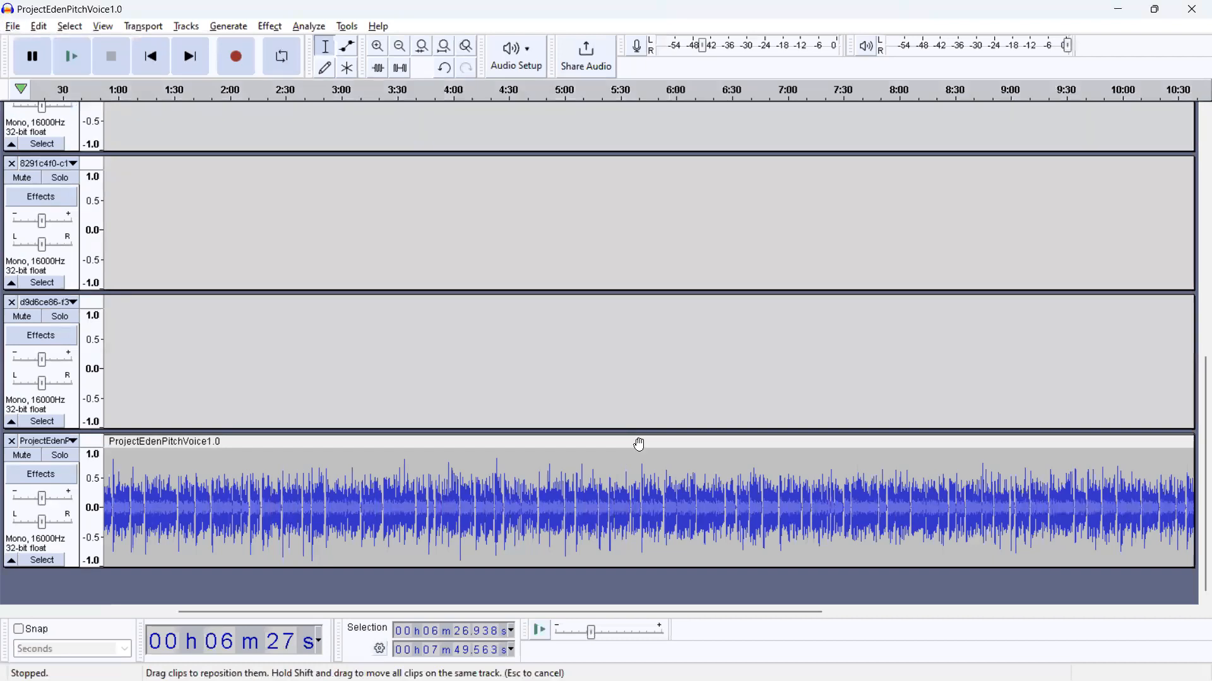
Step: Try to select the non-adjacent 029fa6d5 and d9d6ce86 clips together in the first track
scroll(639, 445, up, 10)
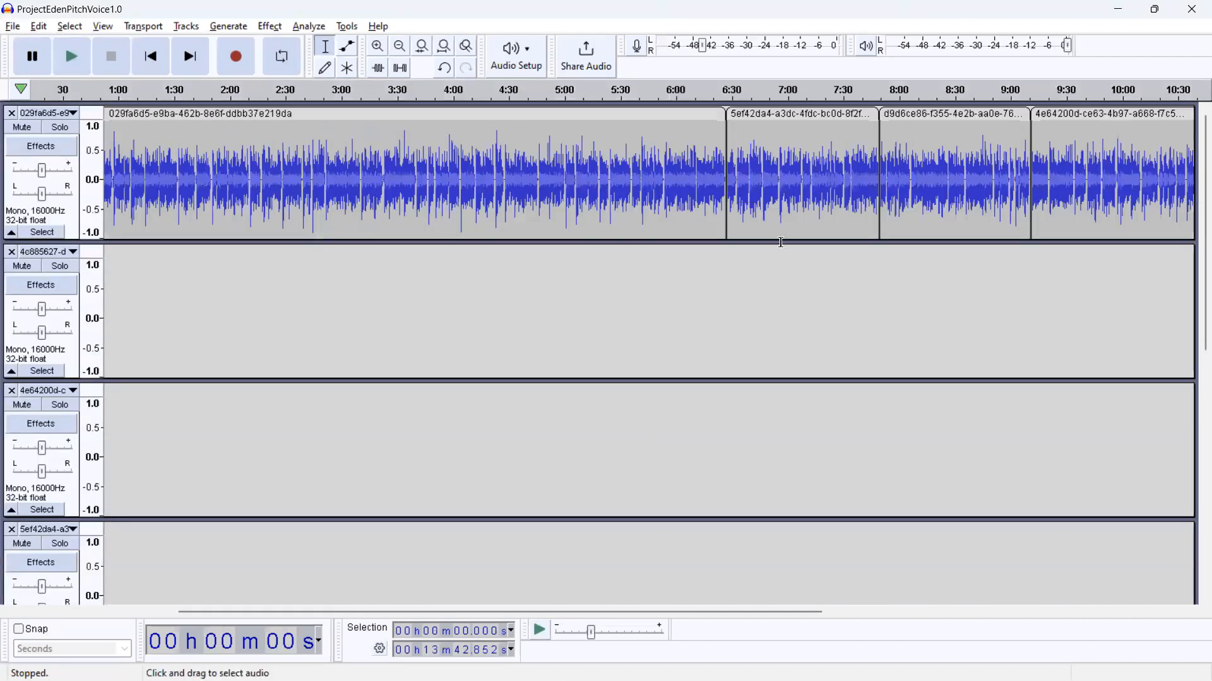
click(952, 125)
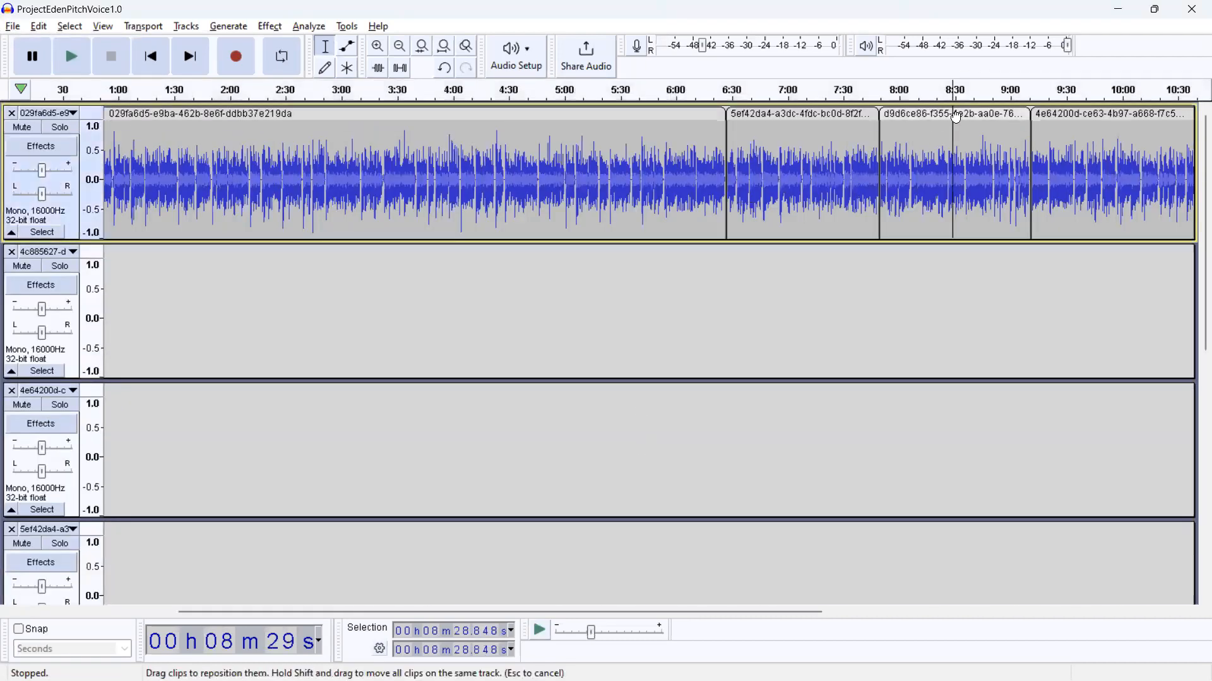
click(954, 113)
click(548, 114)
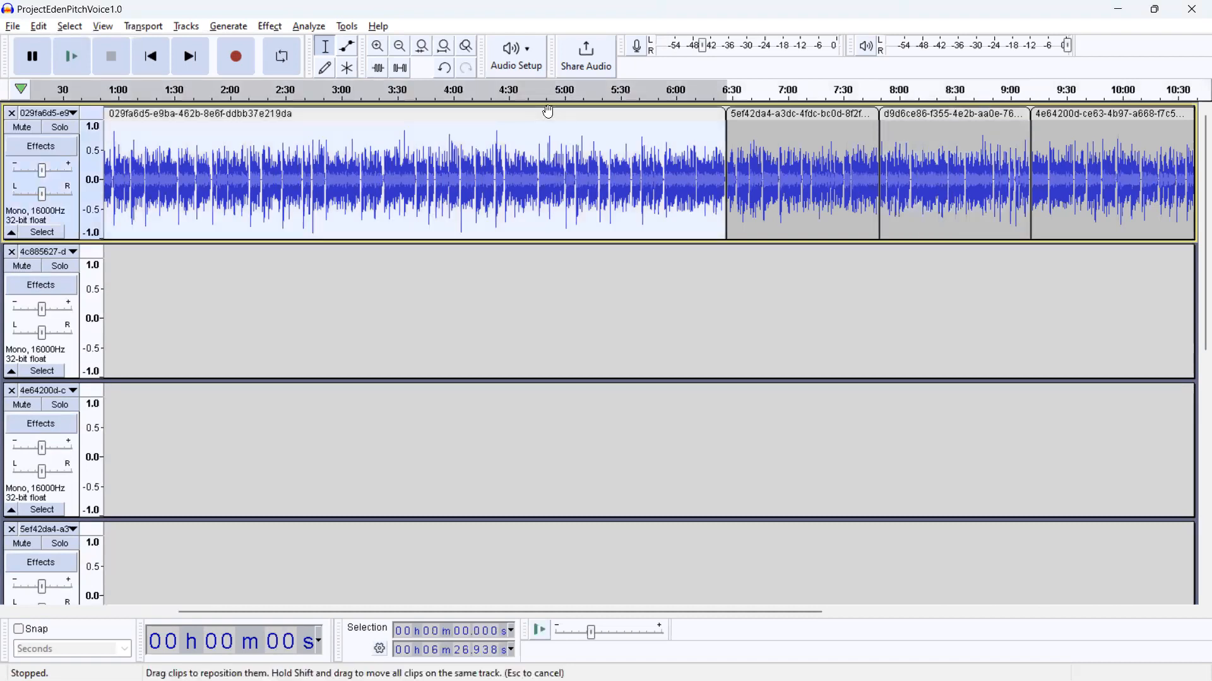
click(953, 114)
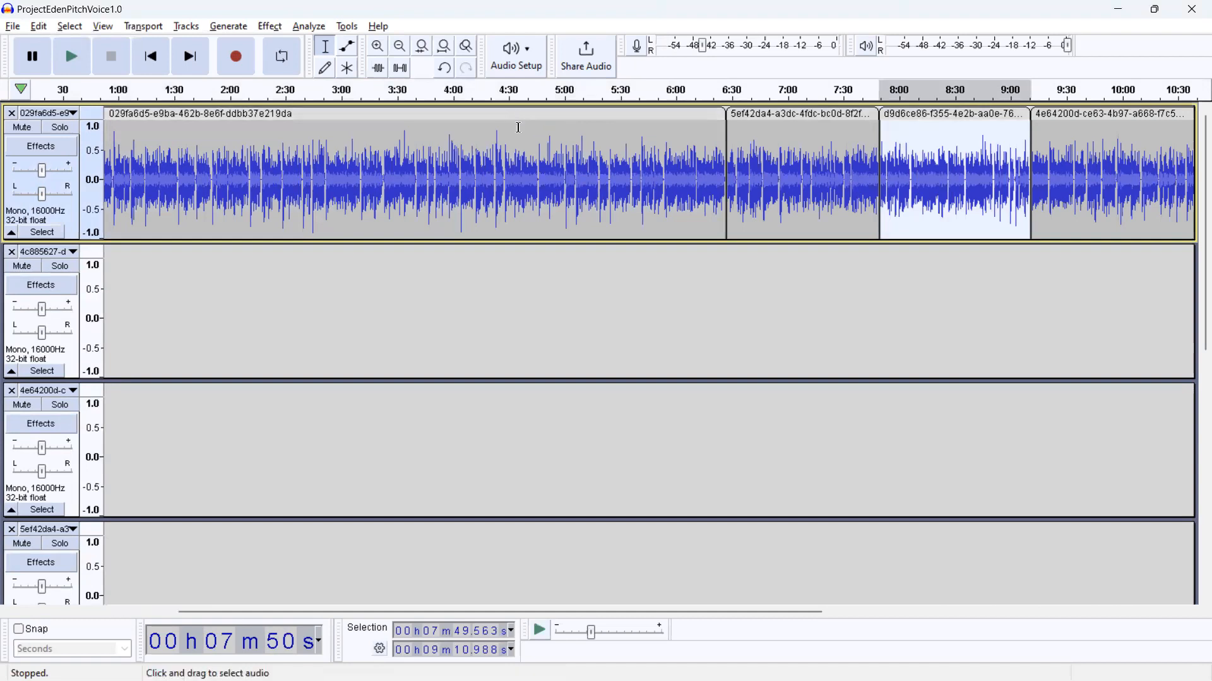
Step: Extend the first track's selection back to about 2:49, then try selecting the 5ef42da4 and 4e64200d clips together
drag(516, 125, 323, 133)
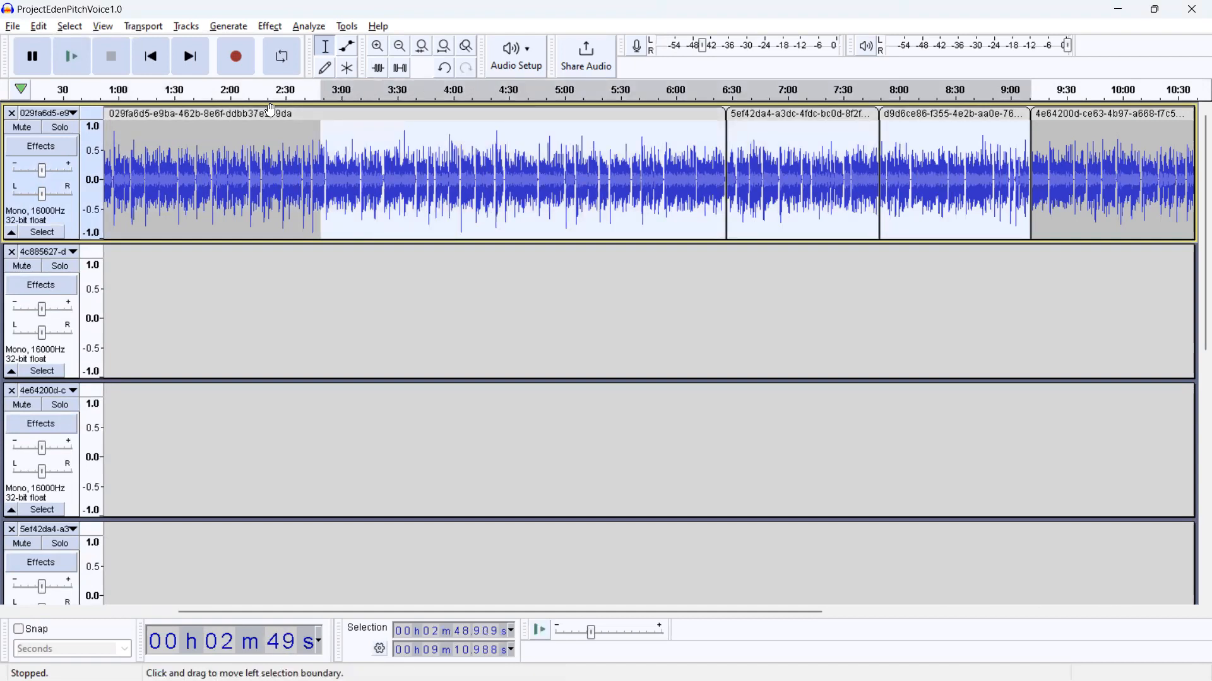
click(847, 117)
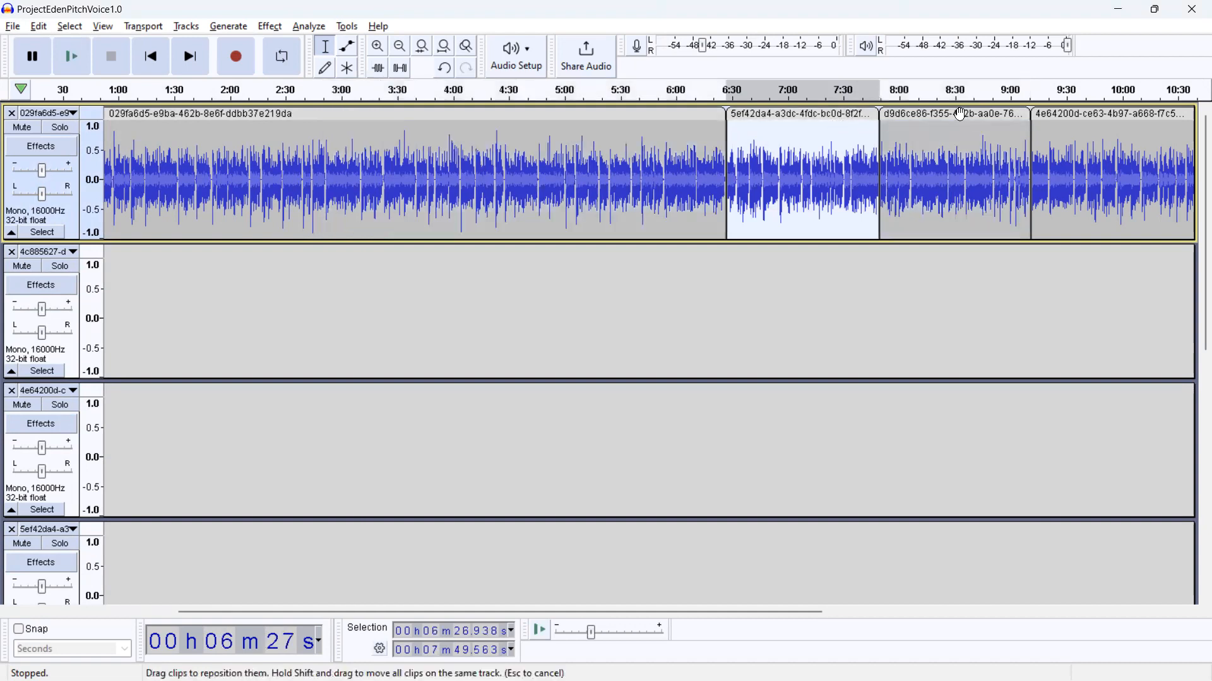
click(1091, 114)
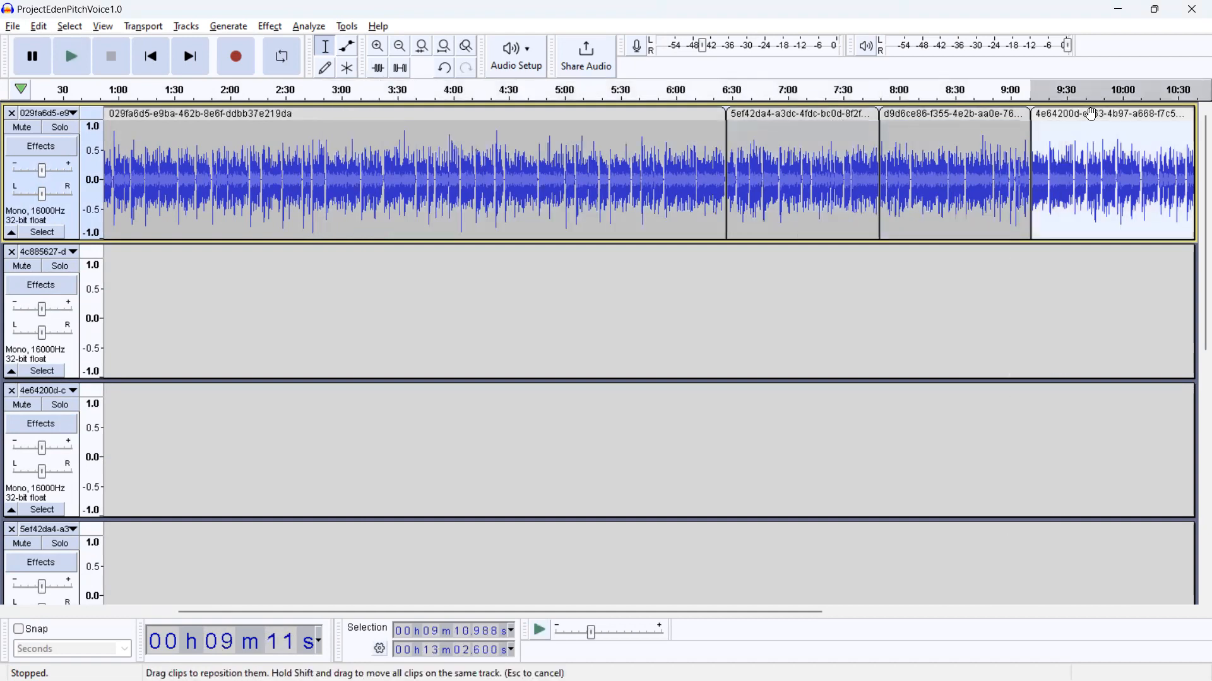
Step: Return to the ChatGPT conversation and reread the revised instructions for selecting non-adjacent tracks
click(1117, 9)
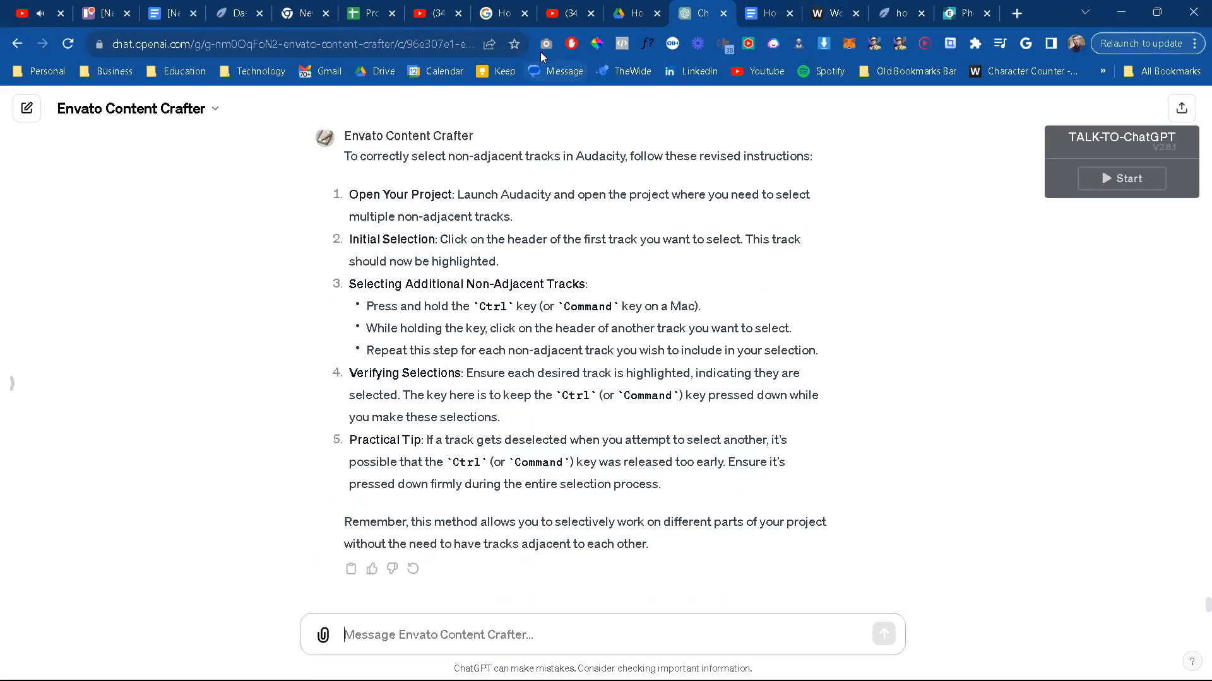
mouse_move(563, 19)
scroll(731, 185, up, 2)
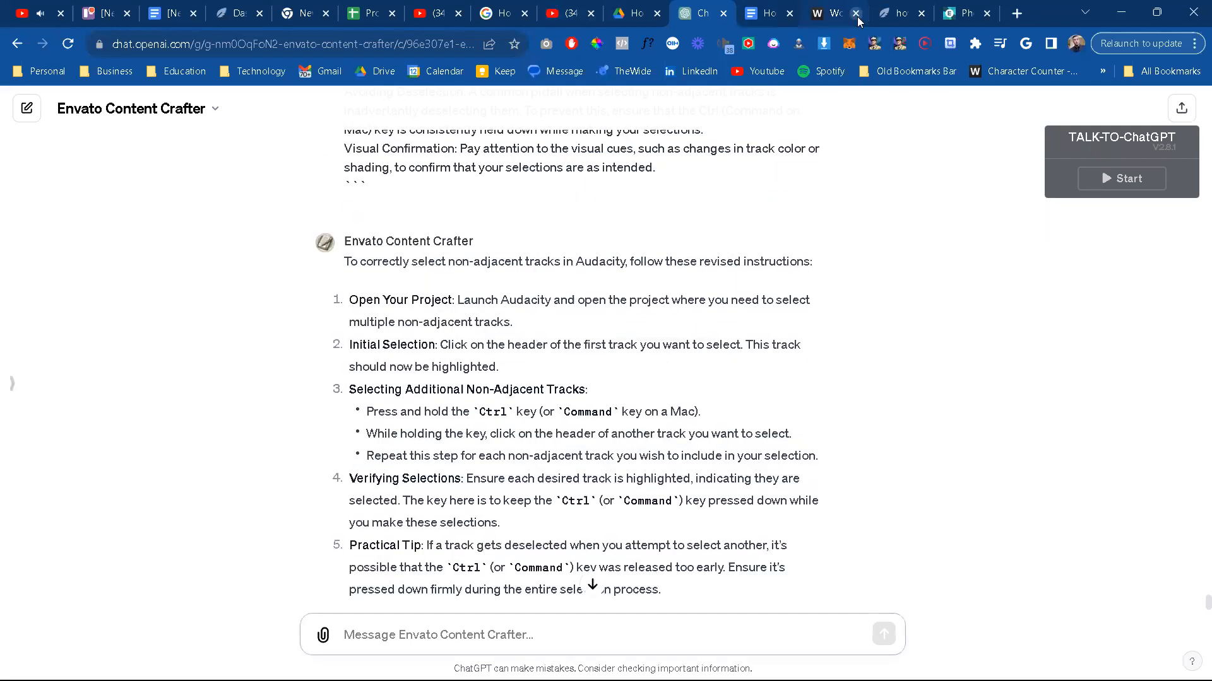
click(822, 14)
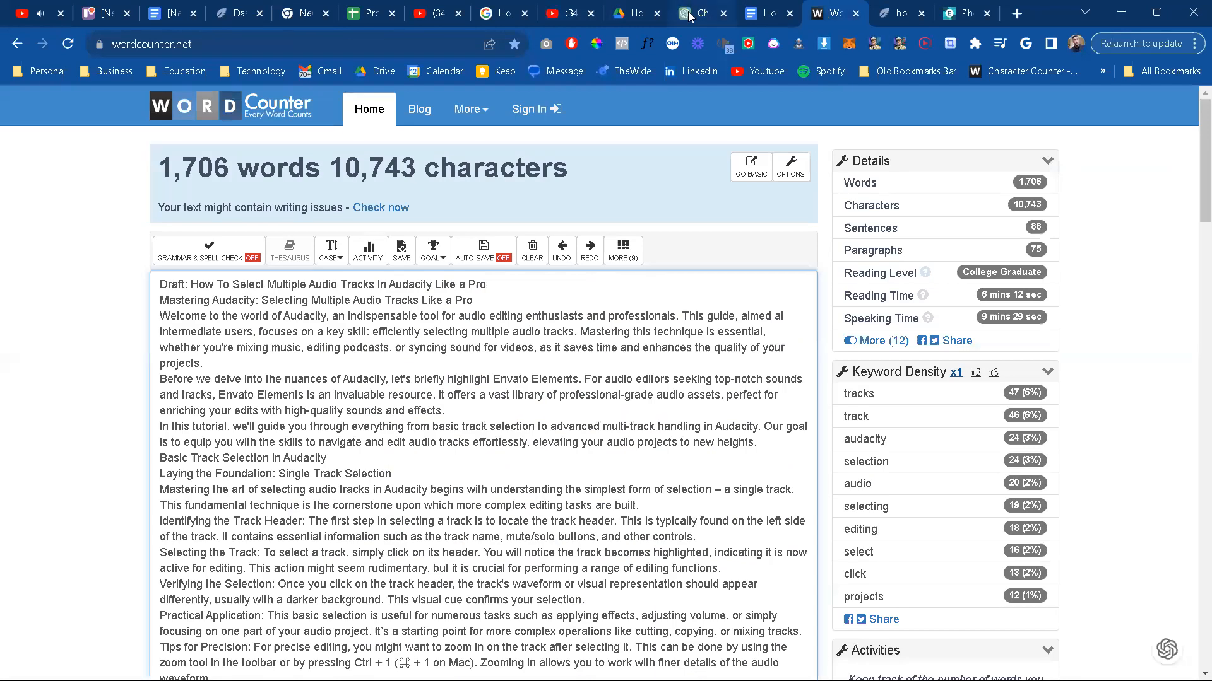
click(698, 13)
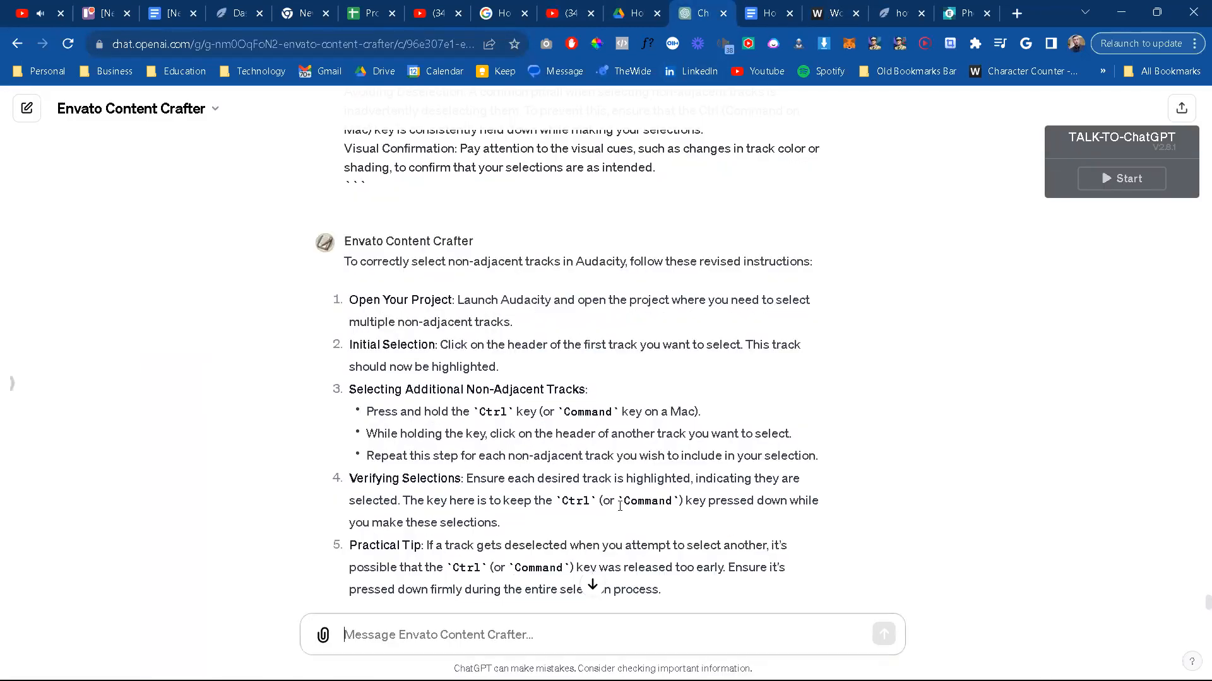
scroll(620, 506, down, 2)
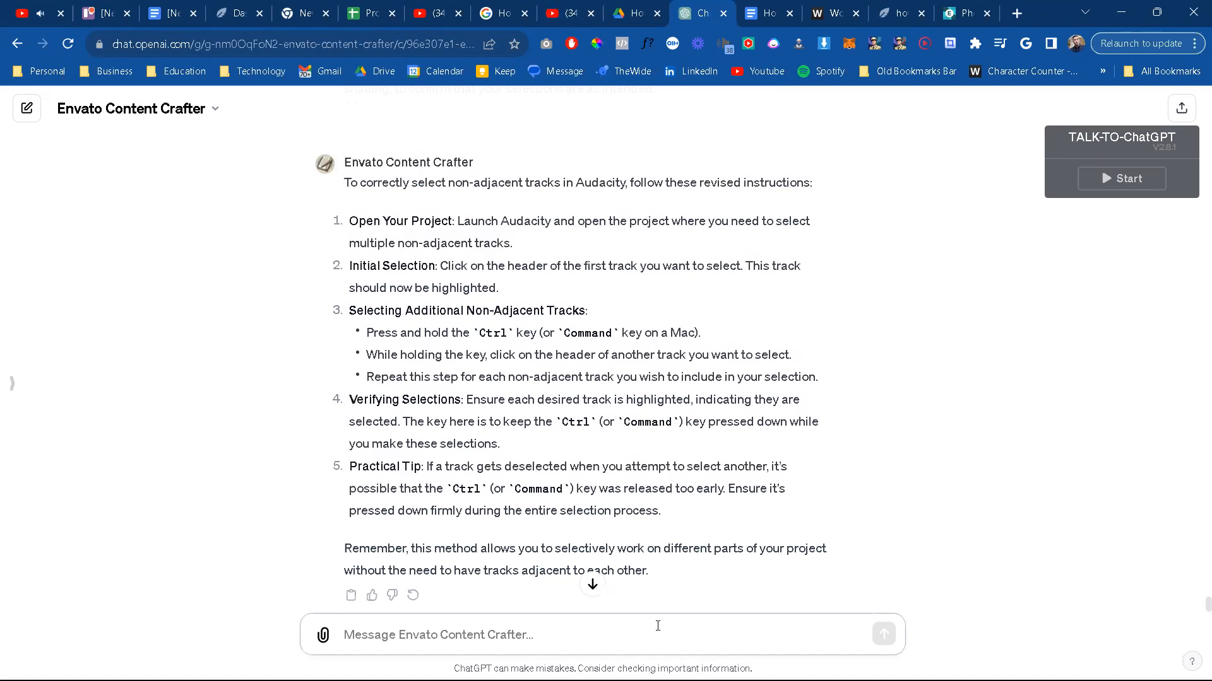
scroll(658, 626, down, 1)
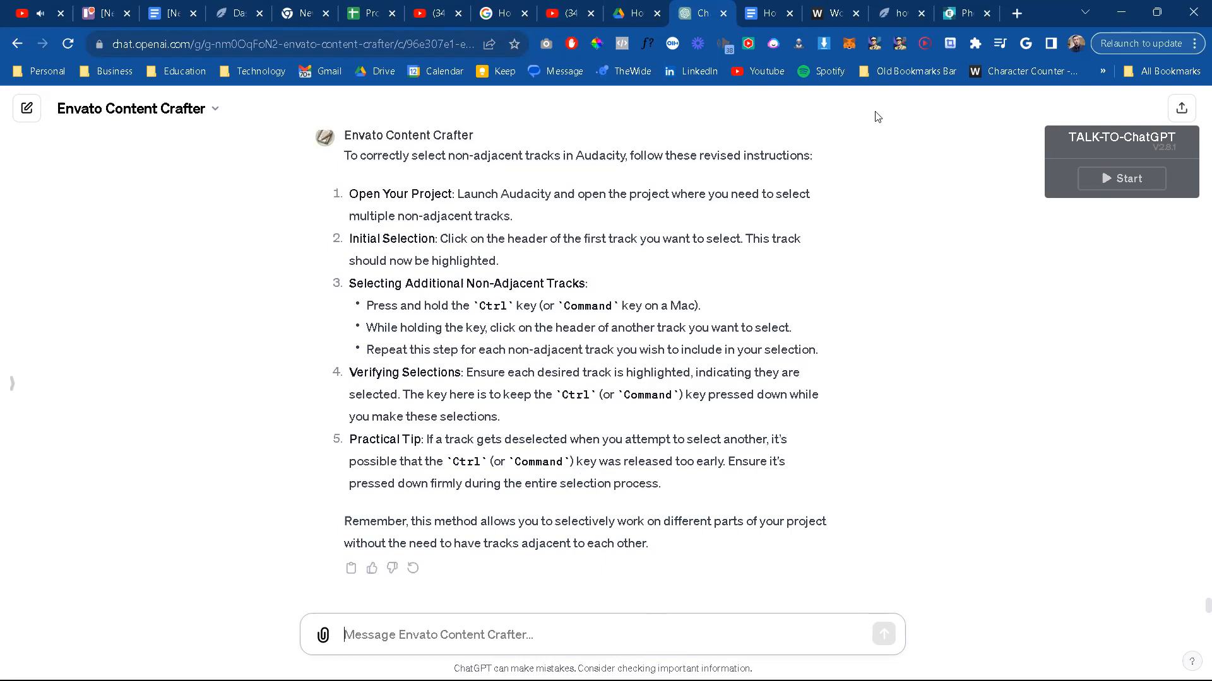
Step: Switch to the Google Docs article and review the sections on non-adjacent tracks, common selection problems and Envato Elements
mouse_move(822, 15)
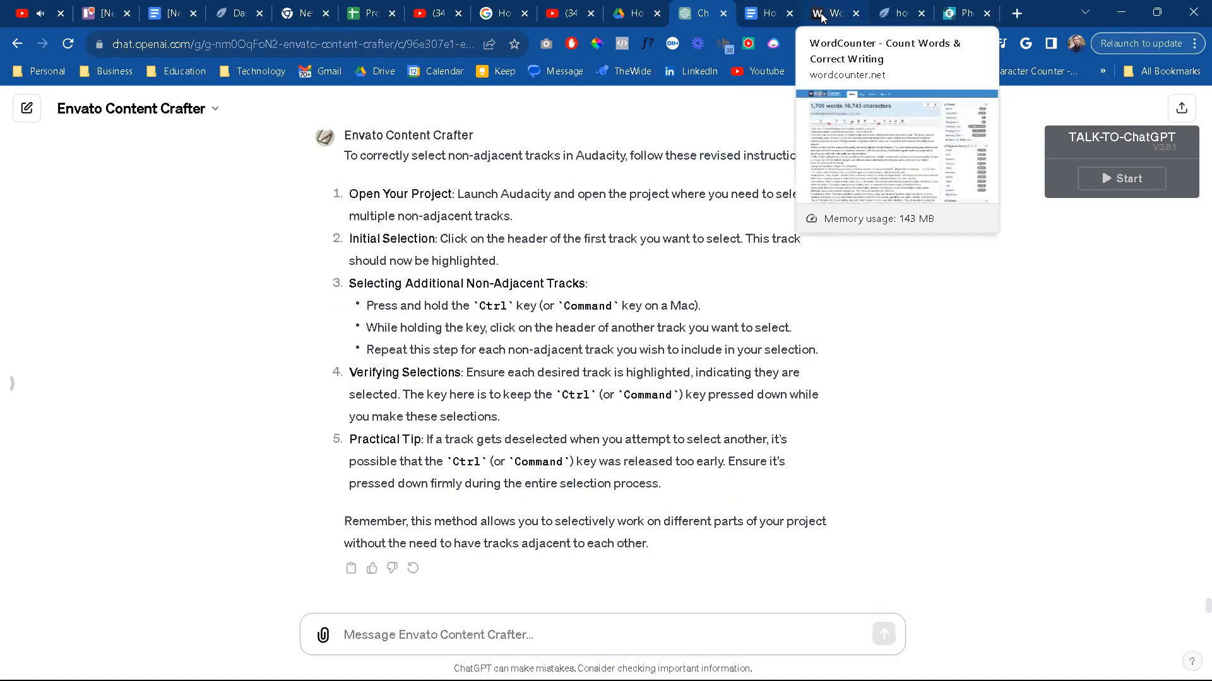
click(768, 16)
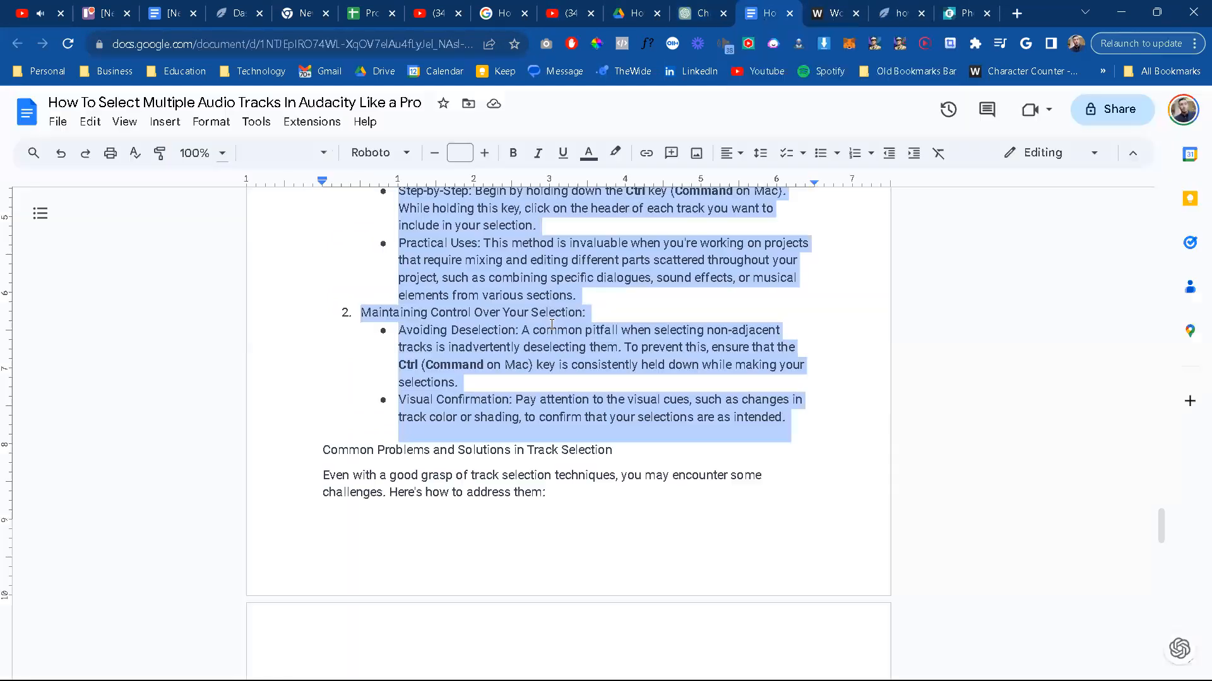
click(508, 347)
scroll(659, 462, up, 3)
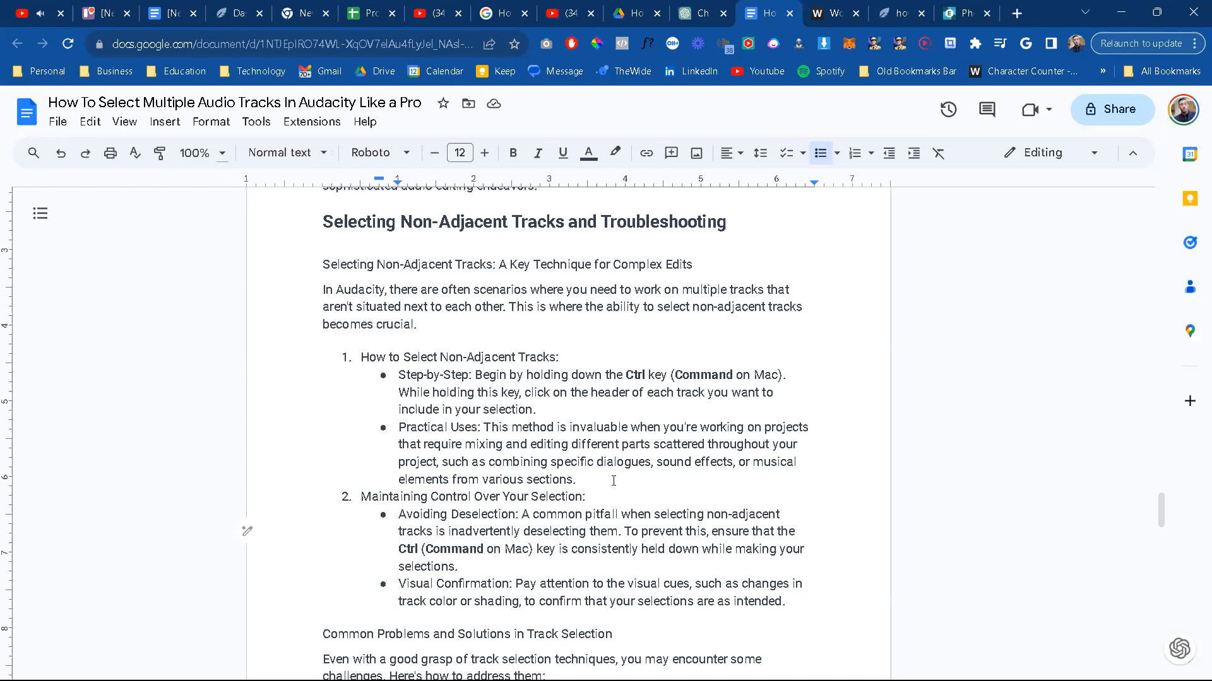
scroll(580, 548, down, 2)
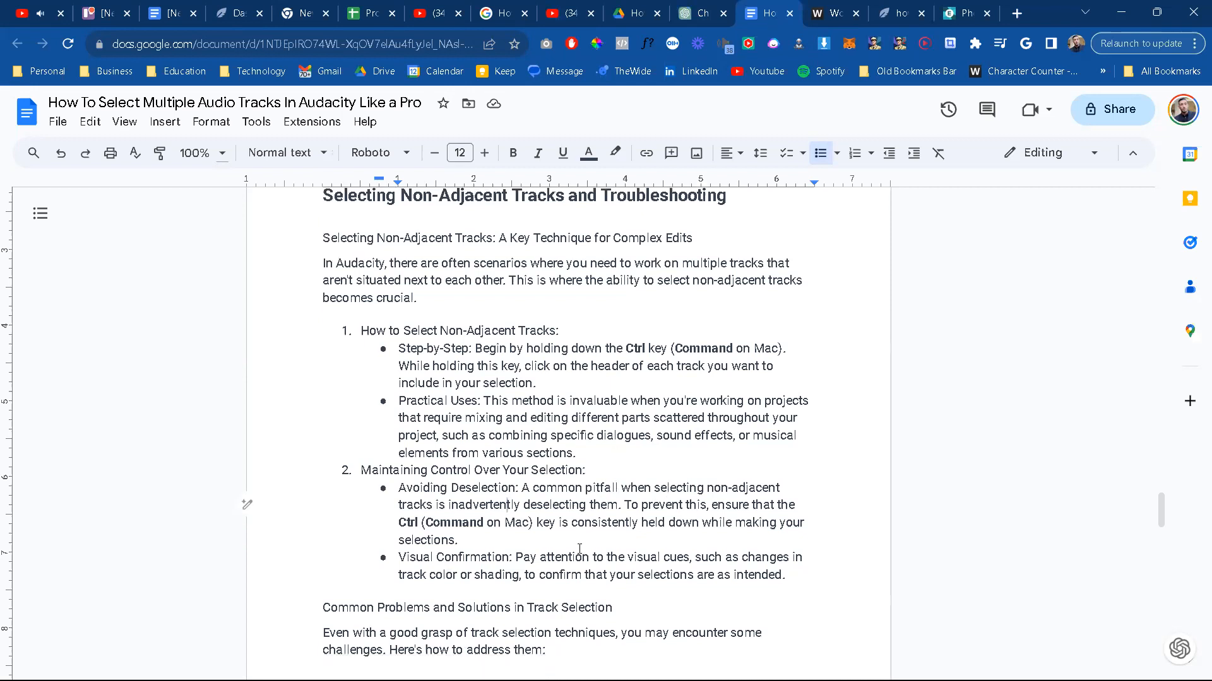
scroll(580, 549, down, 5)
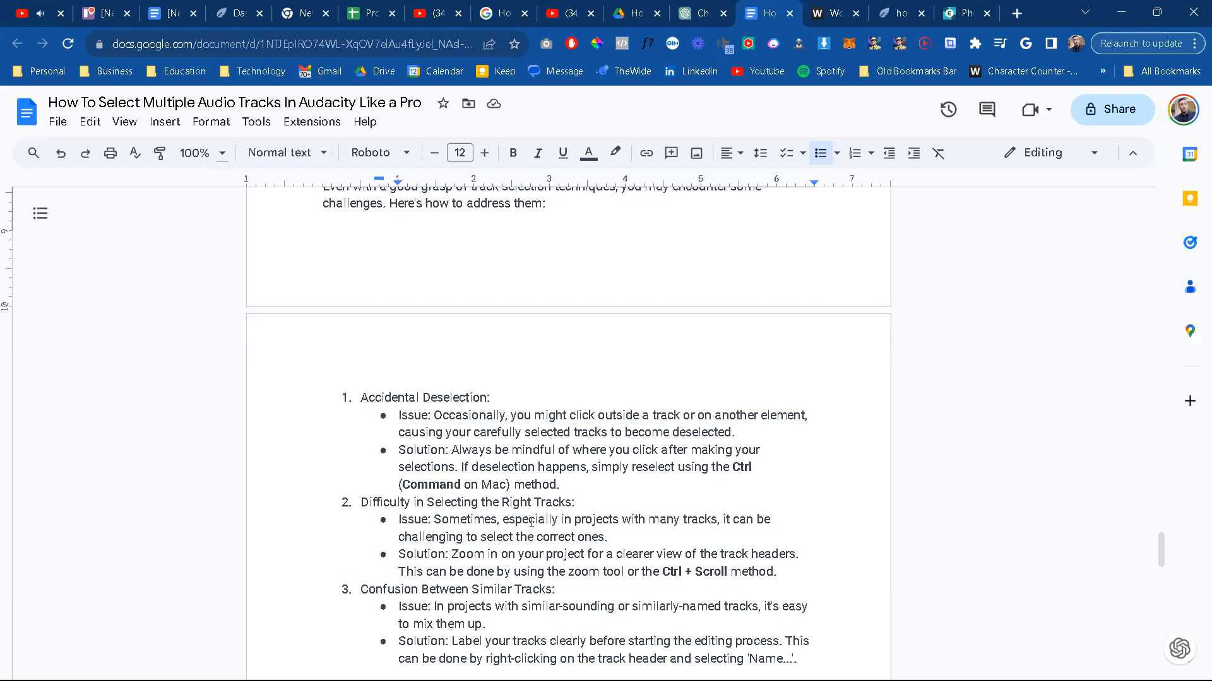
scroll(532, 521, down, 1)
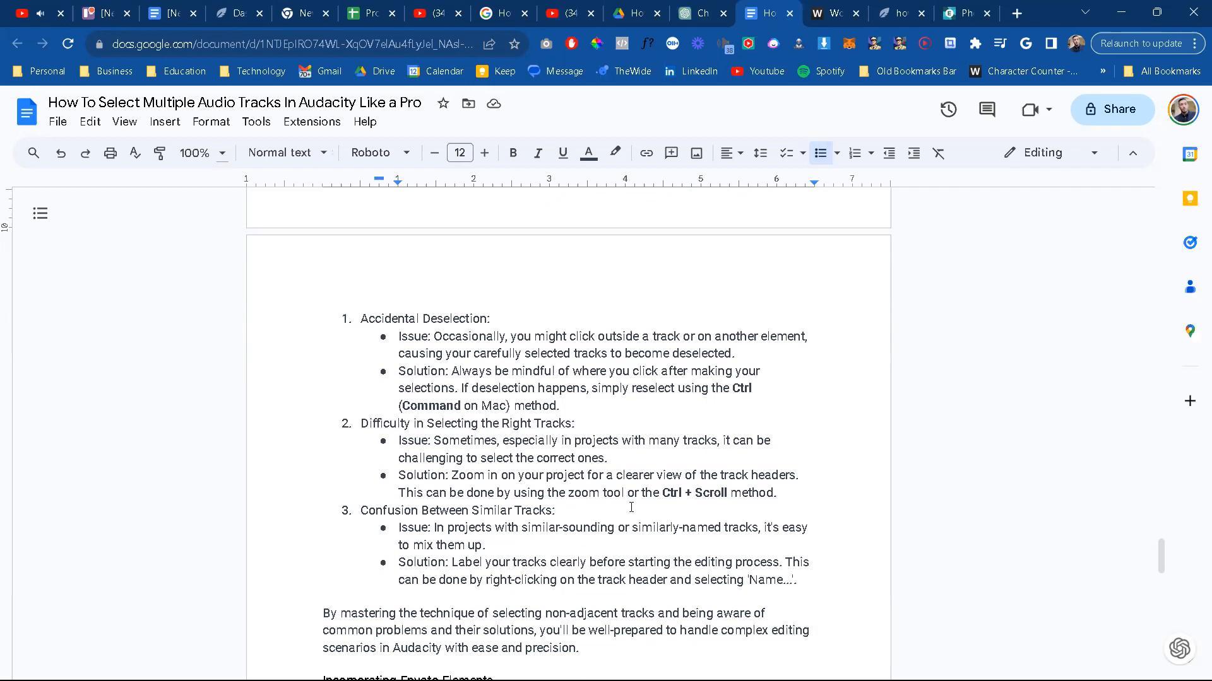
scroll(581, 564, down, 4)
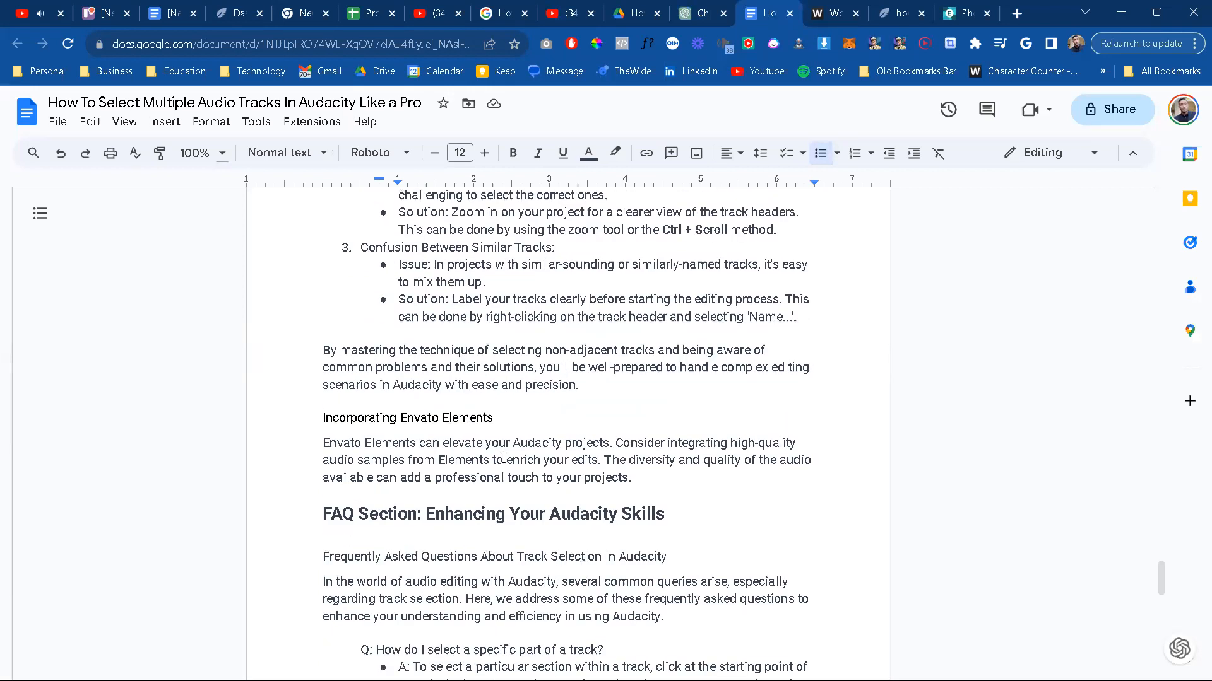
scroll(503, 459, up, 8)
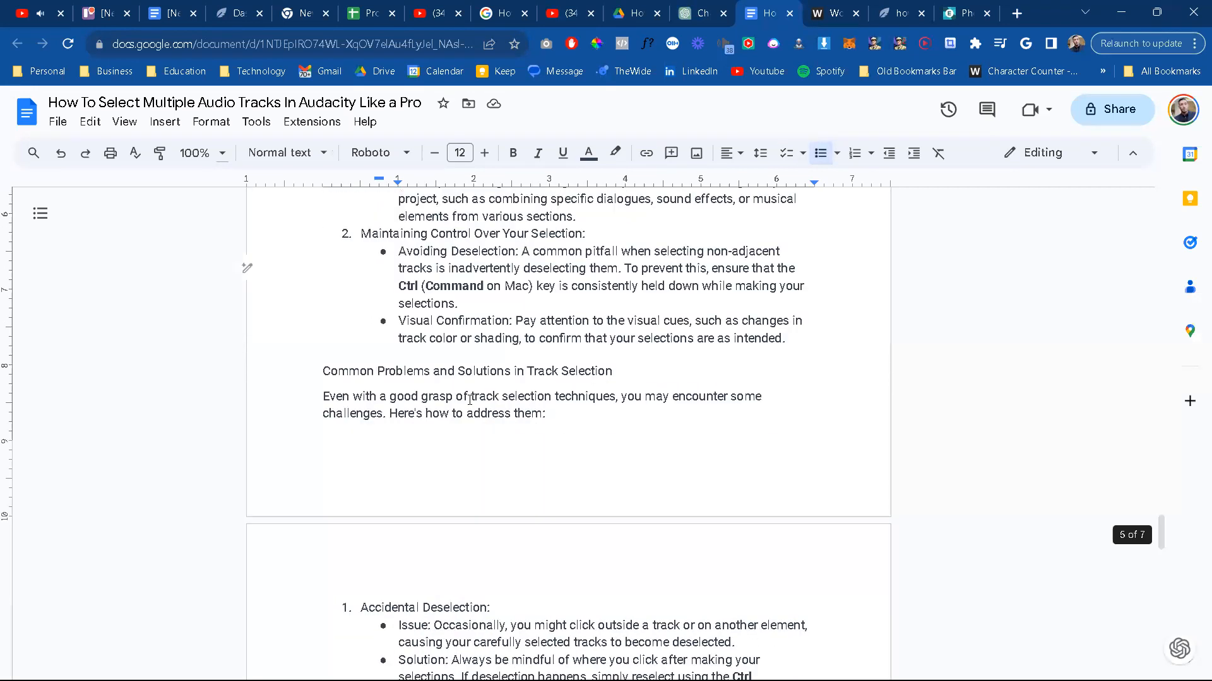
scroll(470, 399, up, 3)
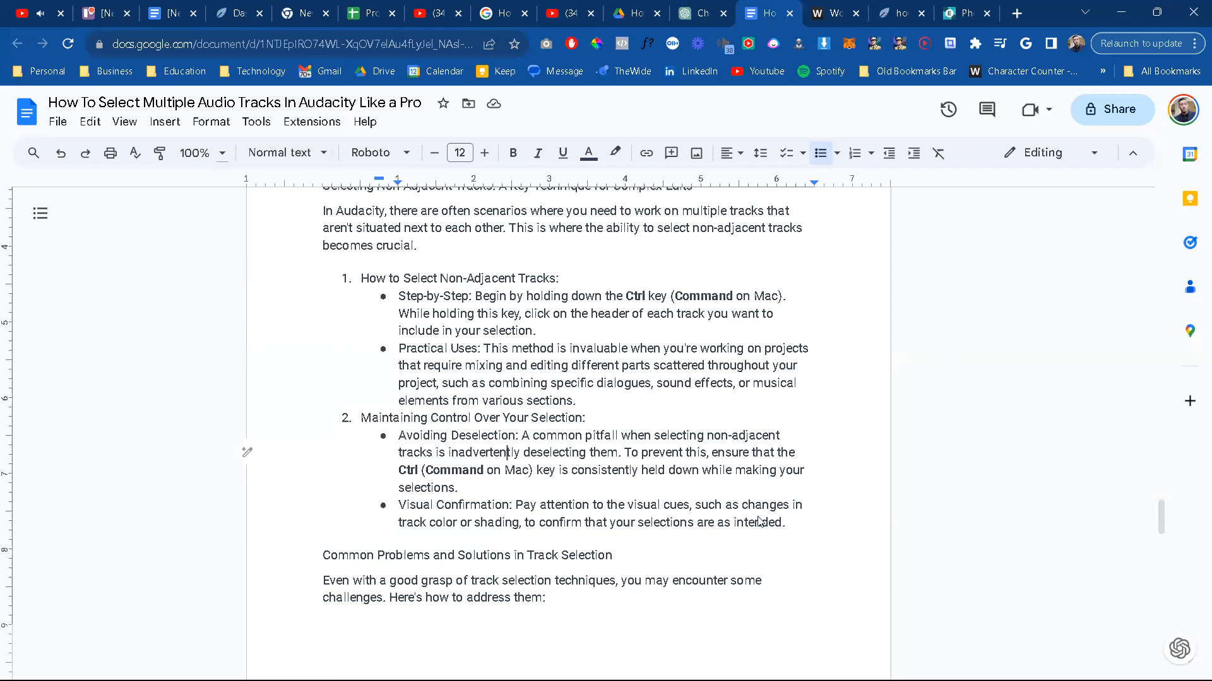
Step: Switch back to Audacity, try extending the selection to about 4:58, and select the whole 029fa6d5 clip
key(super)
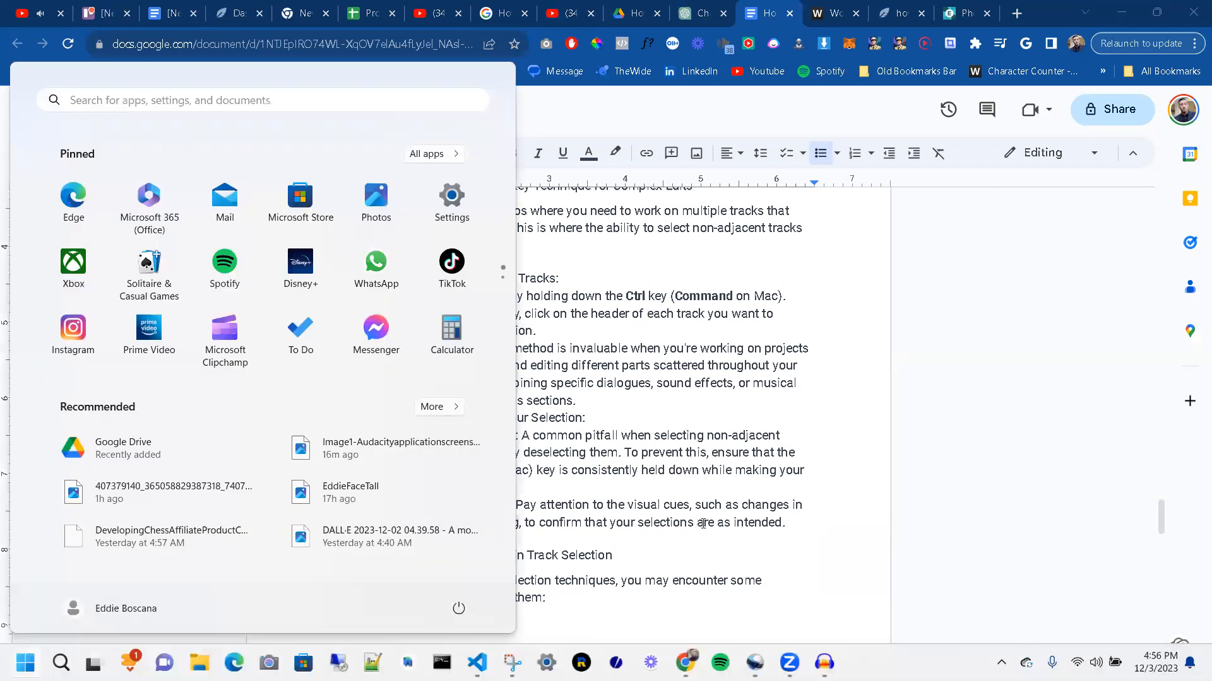
click(824, 663)
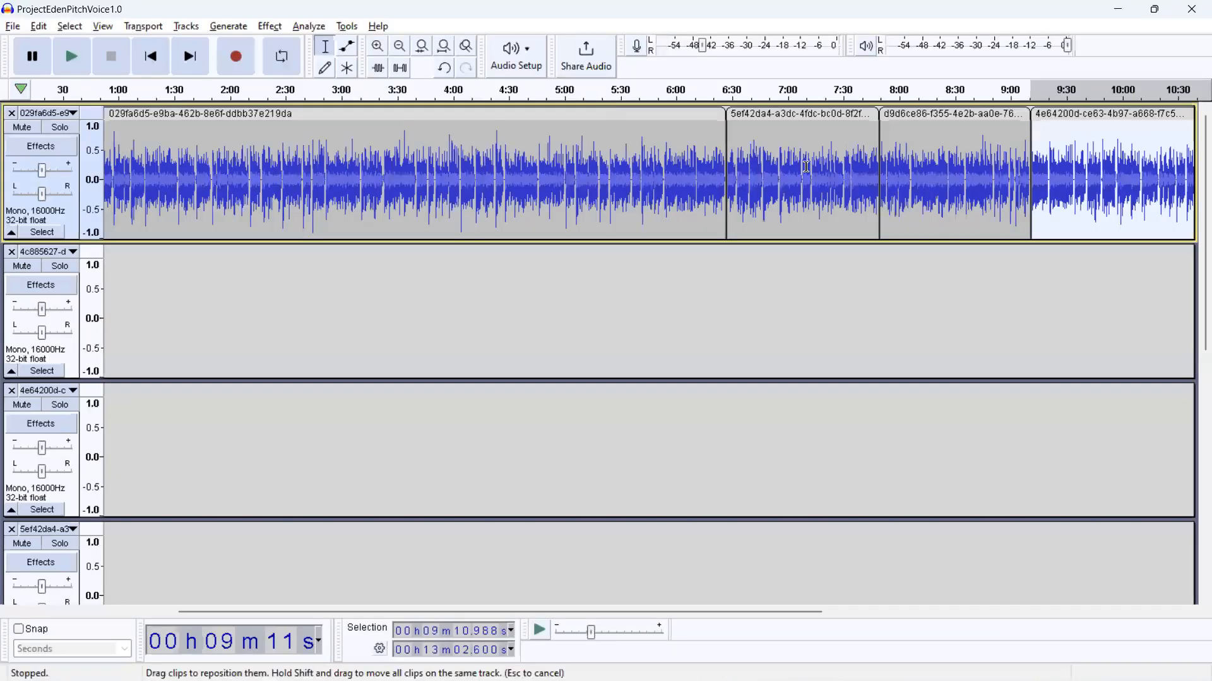
shift+click(561, 120)
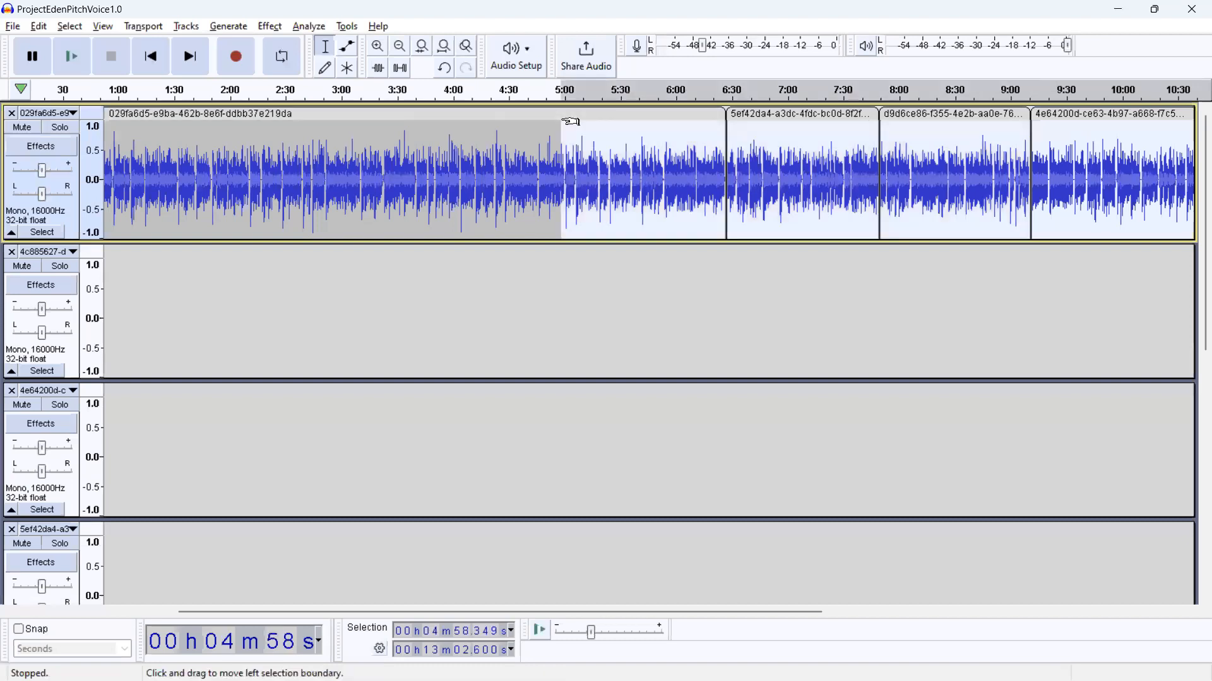
click(525, 109)
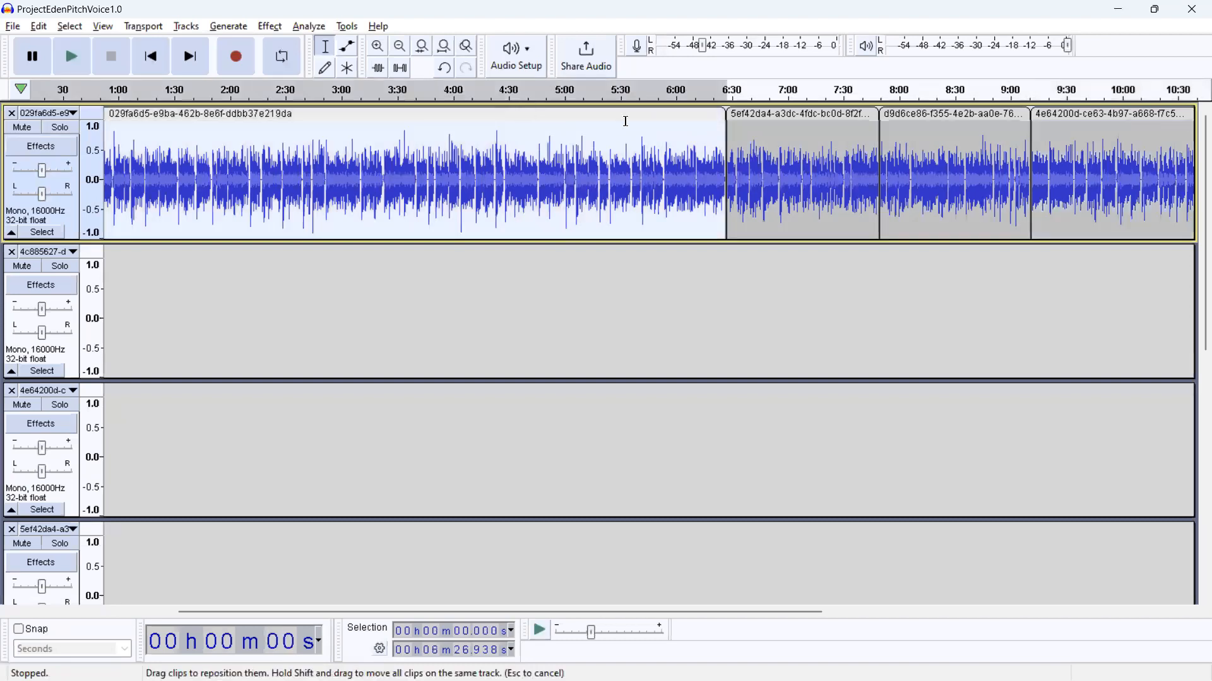
Step: Try to select the non-adjacent 029fa6d5 and d9d6ce86 clips on the first track together
click(902, 116)
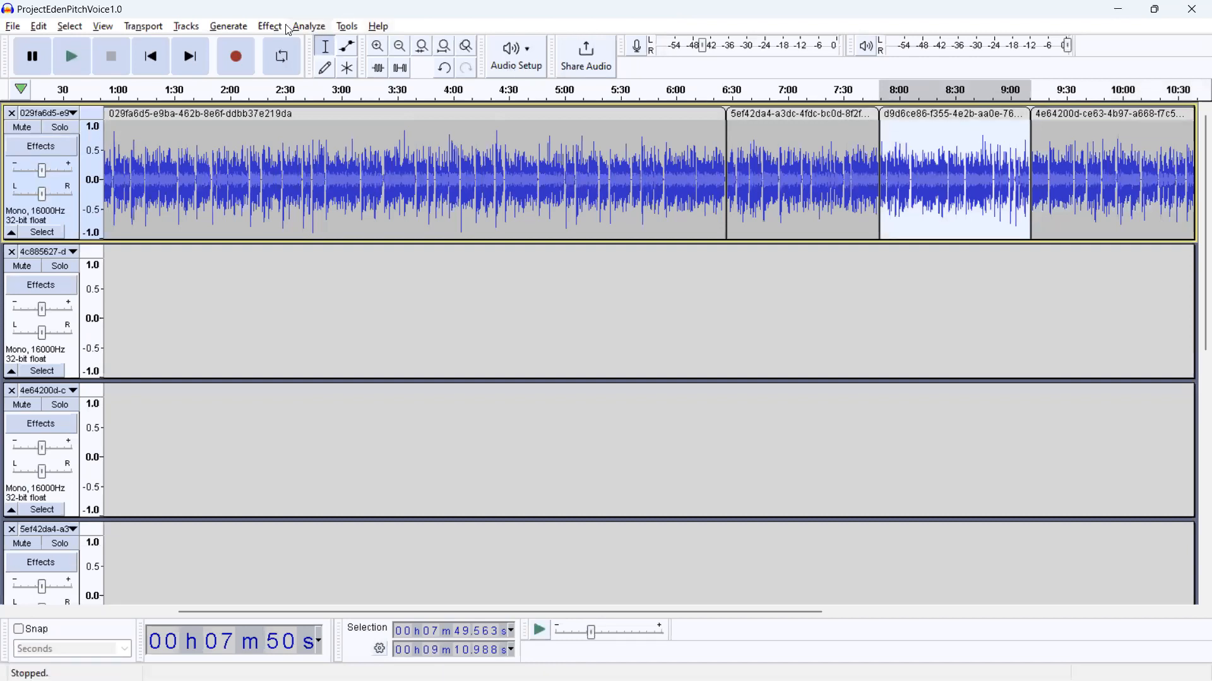
click(38, 27)
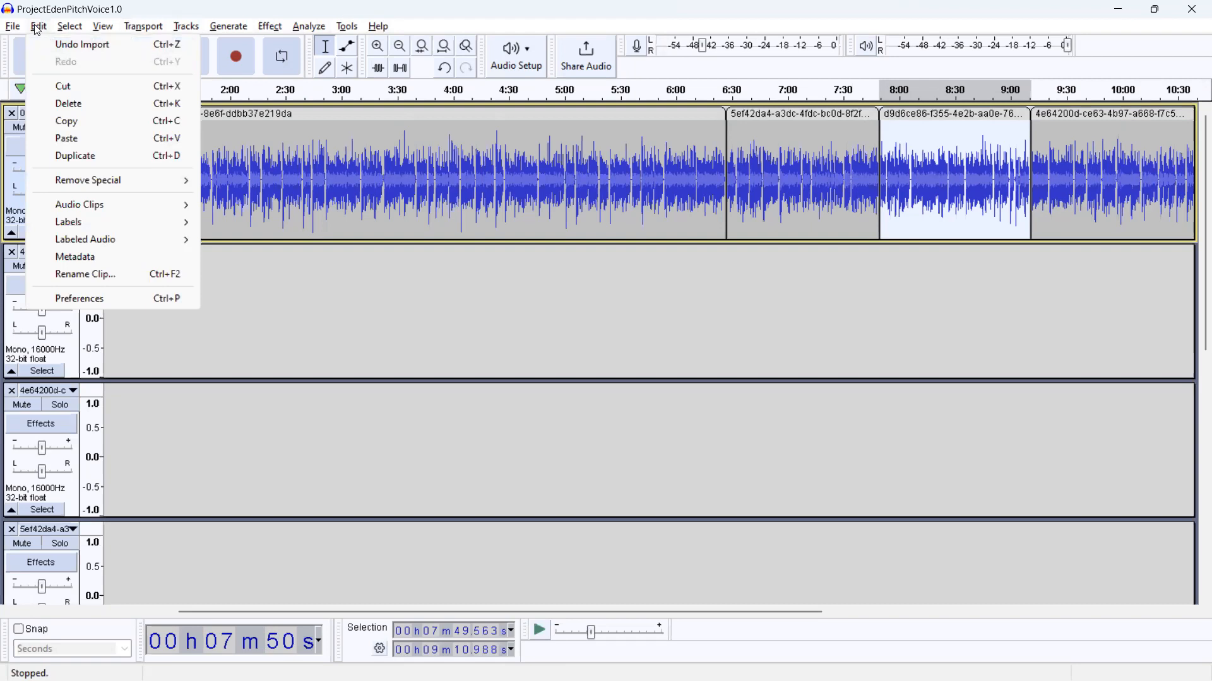
mouse_move(13, 27)
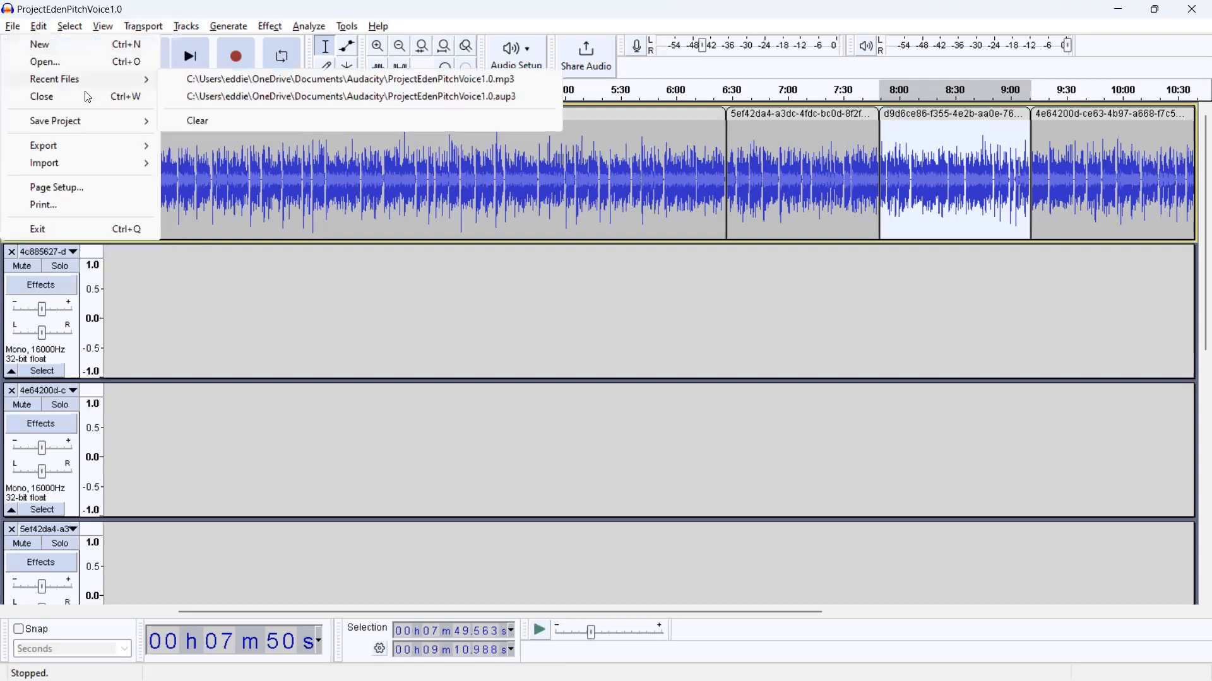
click(399, 185)
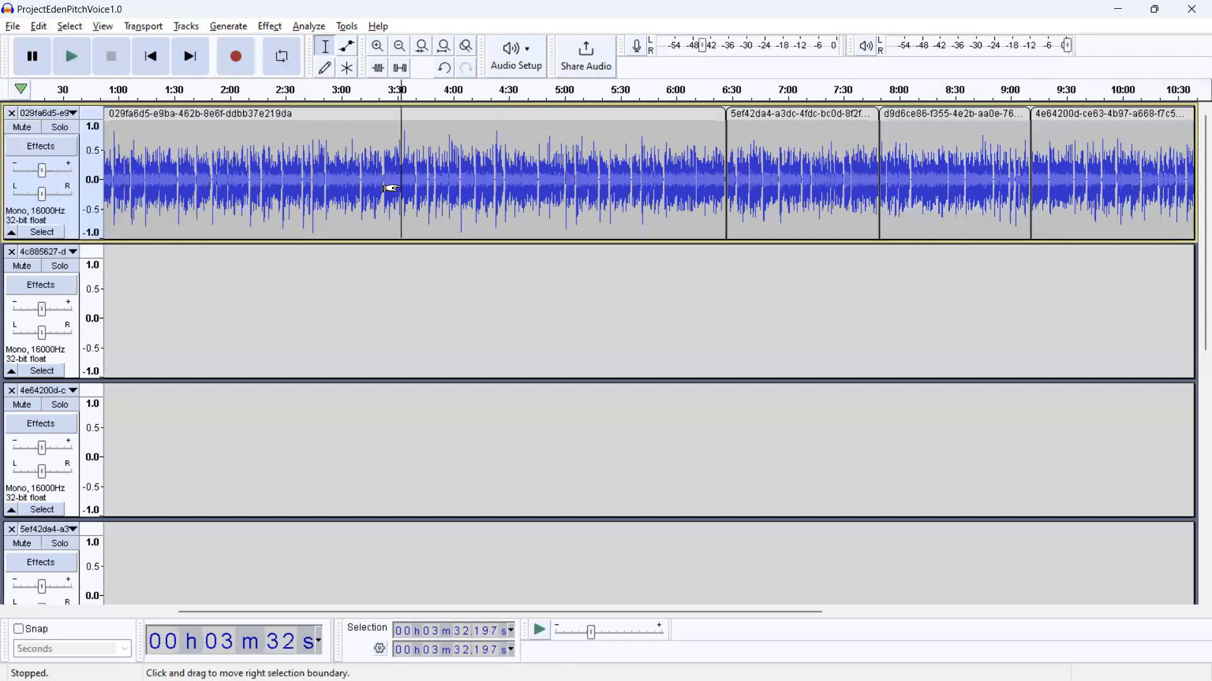
click(120, 117)
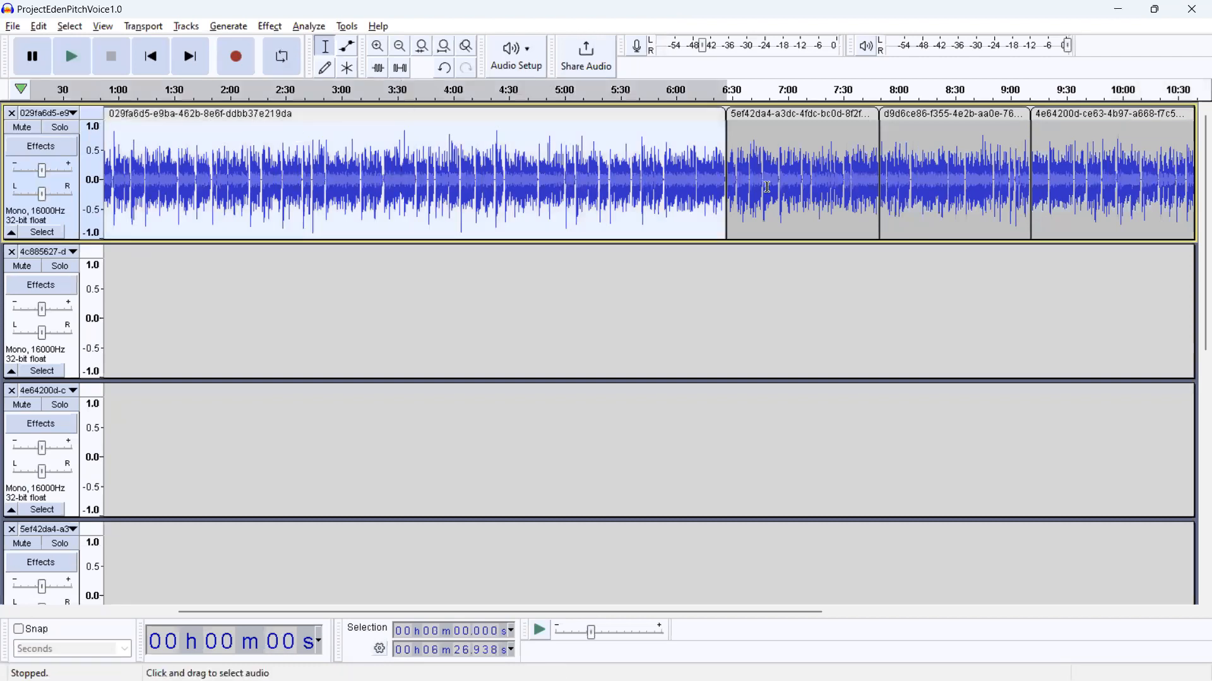
click(944, 117)
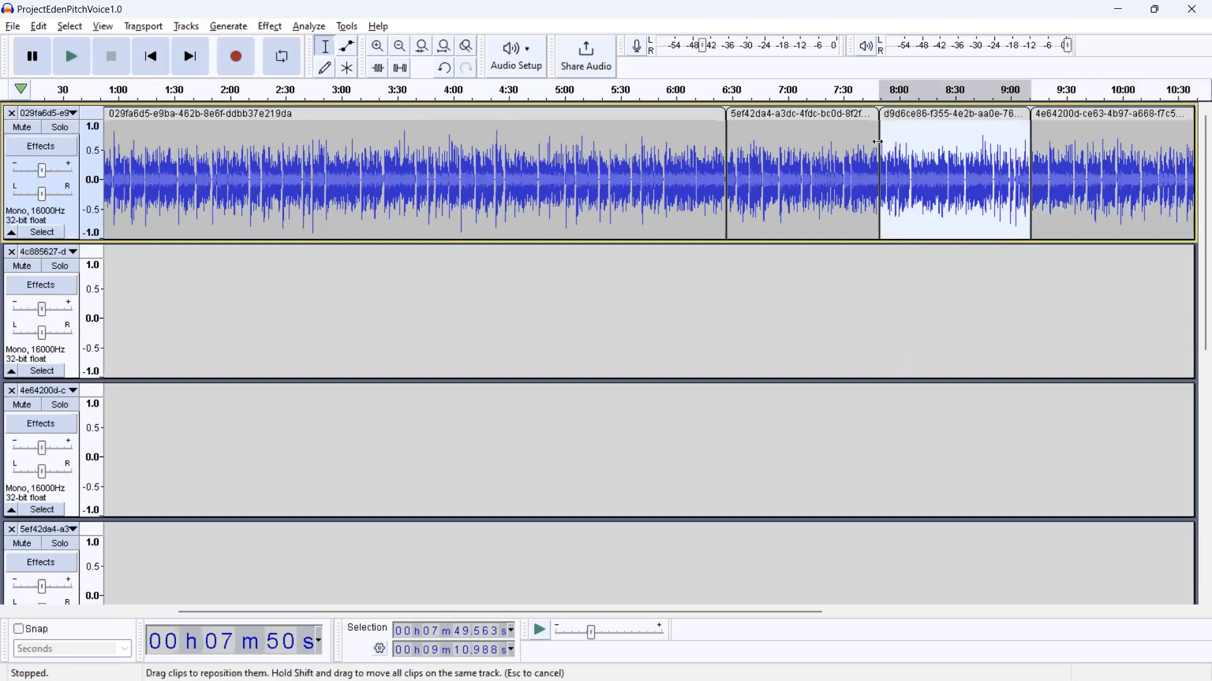
Step: Switch to the browser and read Google's AI summary on selecting adjacent and non-adjacent tracks in Audacity
key(alt+Tab)
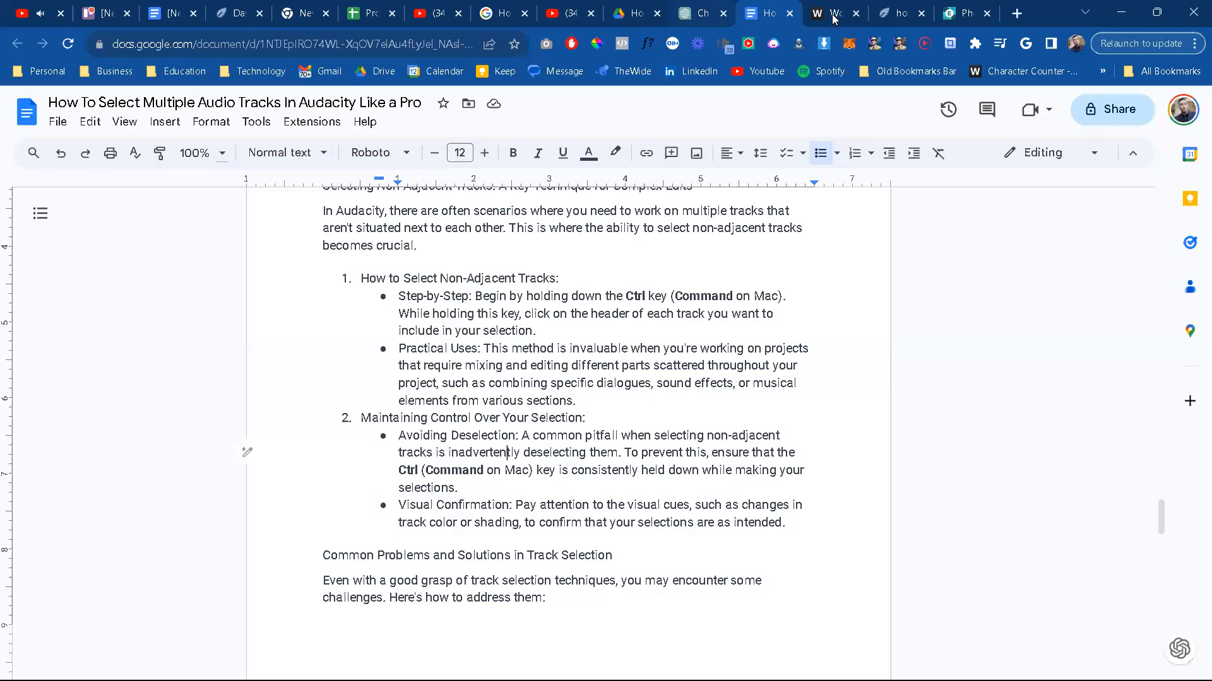
click(899, 12)
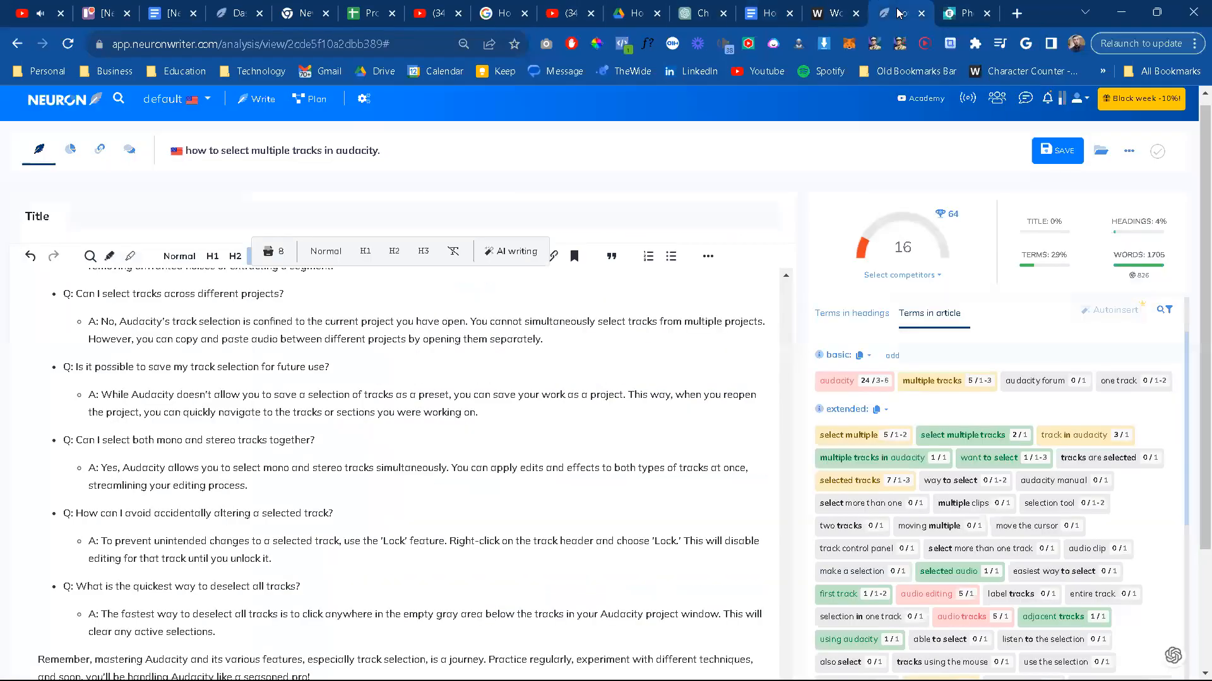
click(814, 9)
click(785, 7)
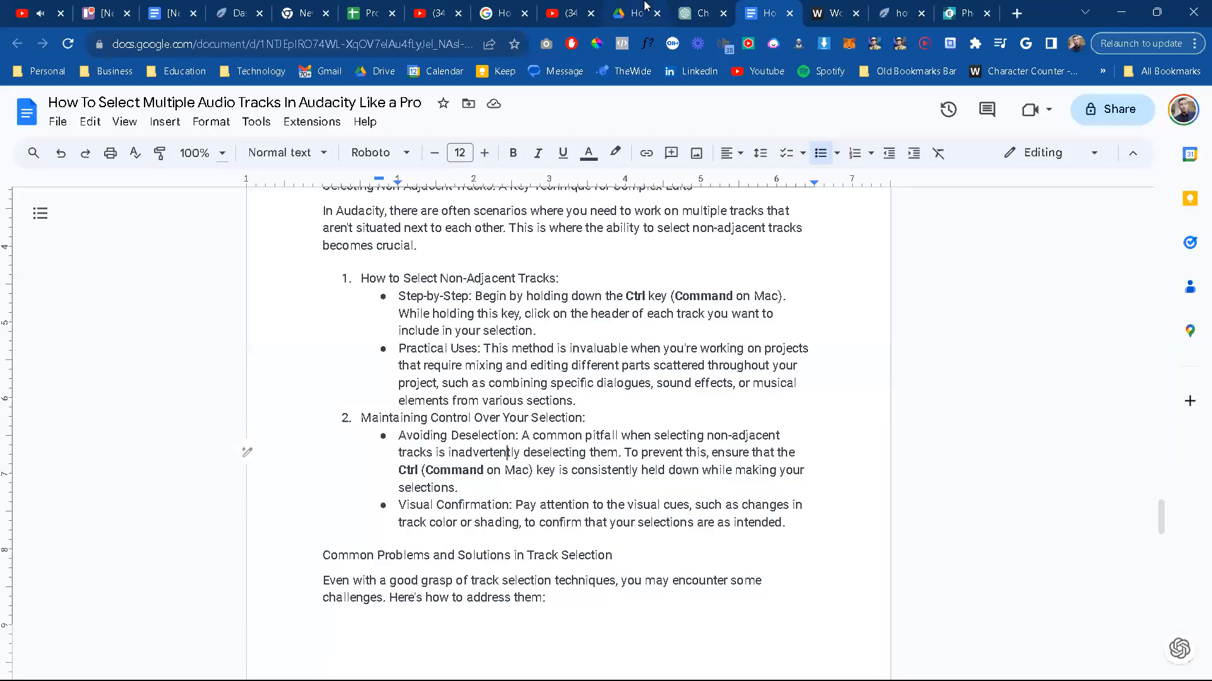
click(502, 13)
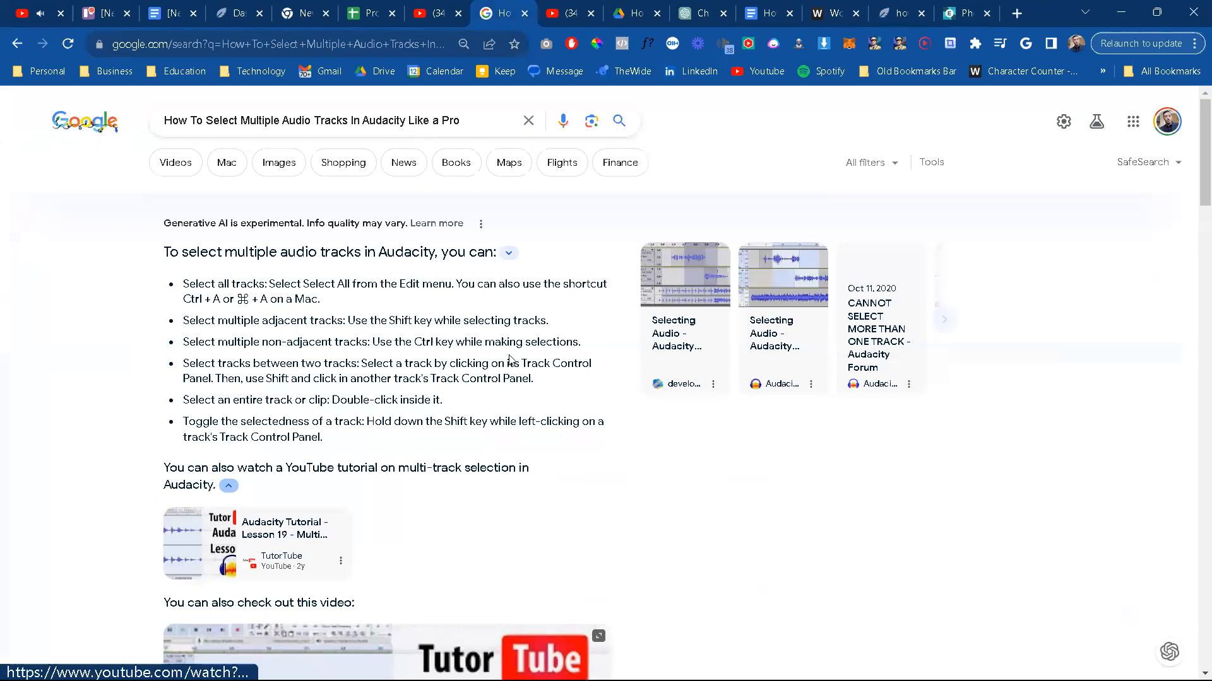
drag(546, 322, 183, 320)
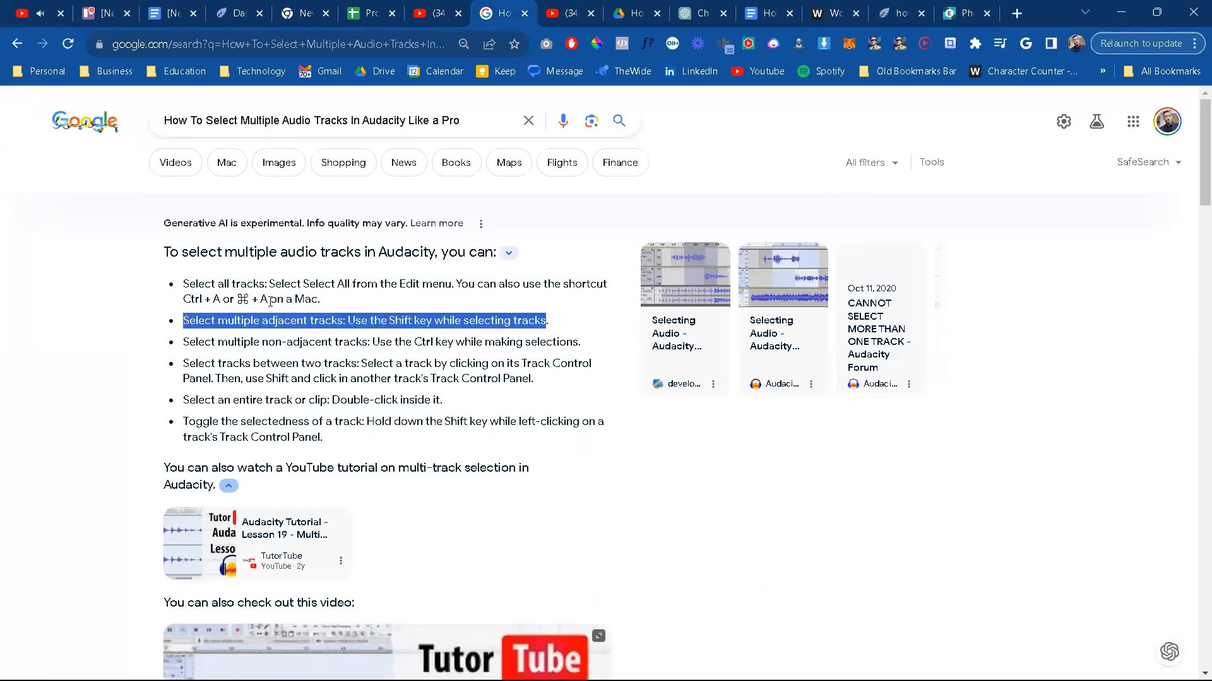
Step: Ask Google's AI the follow-up "Where can I watch this step?", quoting the copied article section on non-adjacent tracks
scroll(391, 467, down, 8)
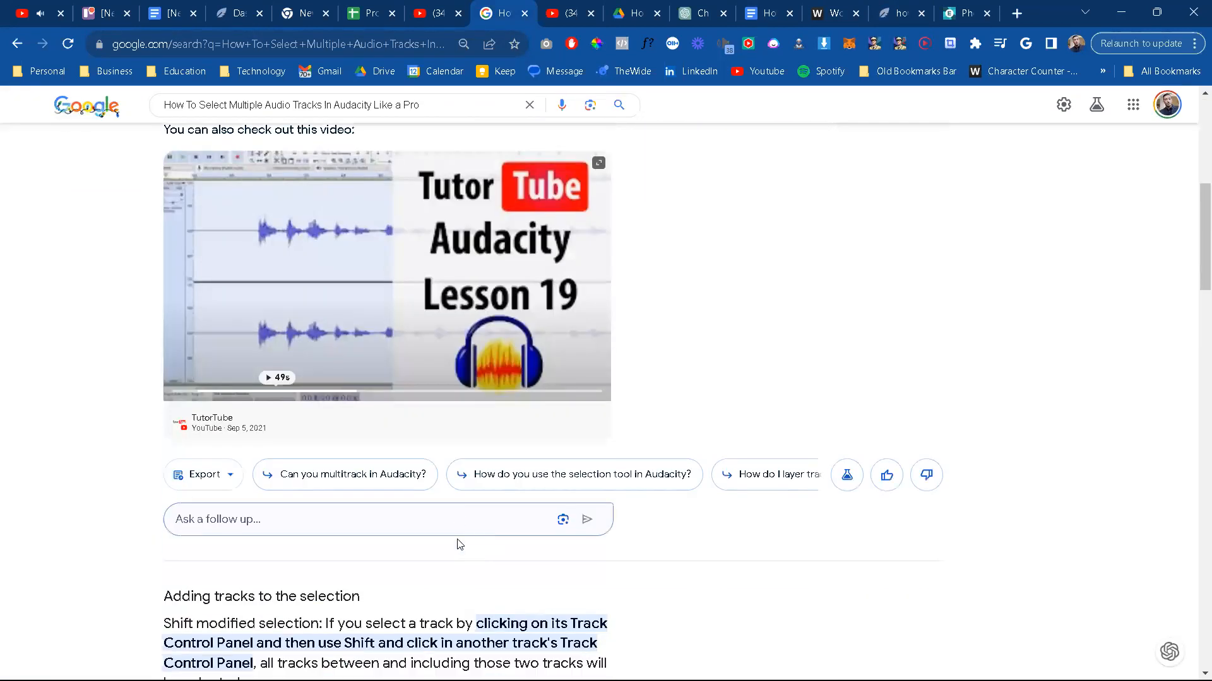
click(230, 526)
text(Where cna I s)
key(BackSpace)
text(an)
key(BackSpace)
key(BackSpace)
text(can I watch this)
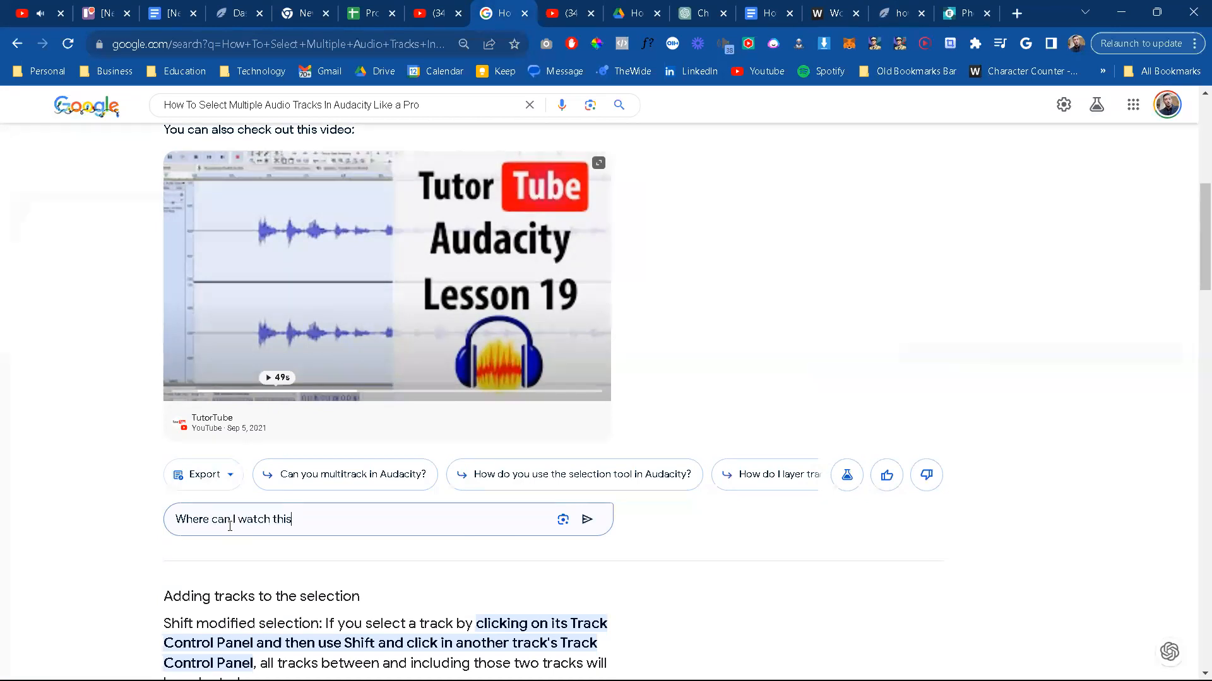
text( step? )
text(")
key(ctrl+v)
key(BackSpace)
key(BackSpace)
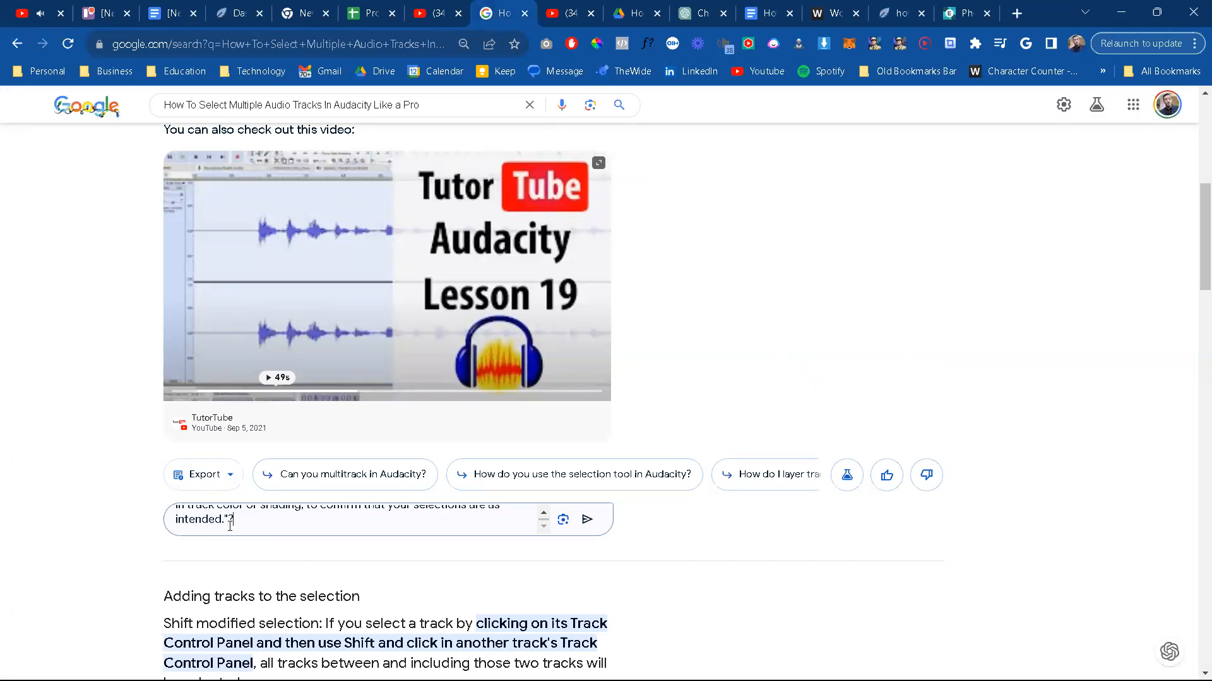
key(Return)
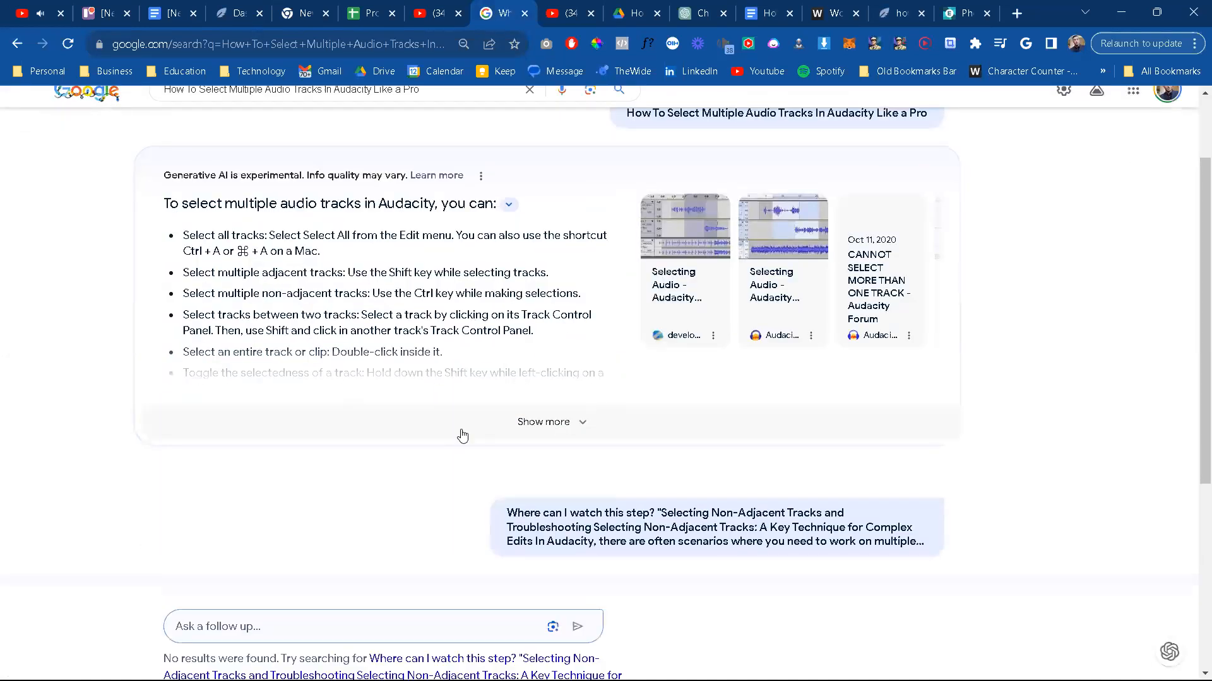
Step: Open the first "Selecting Audio" source beside the AI summary and read its sections on selecting with the mouse and keyboard
scroll(464, 437, down, 2)
scroll(480, 392, up, 2)
click(688, 249)
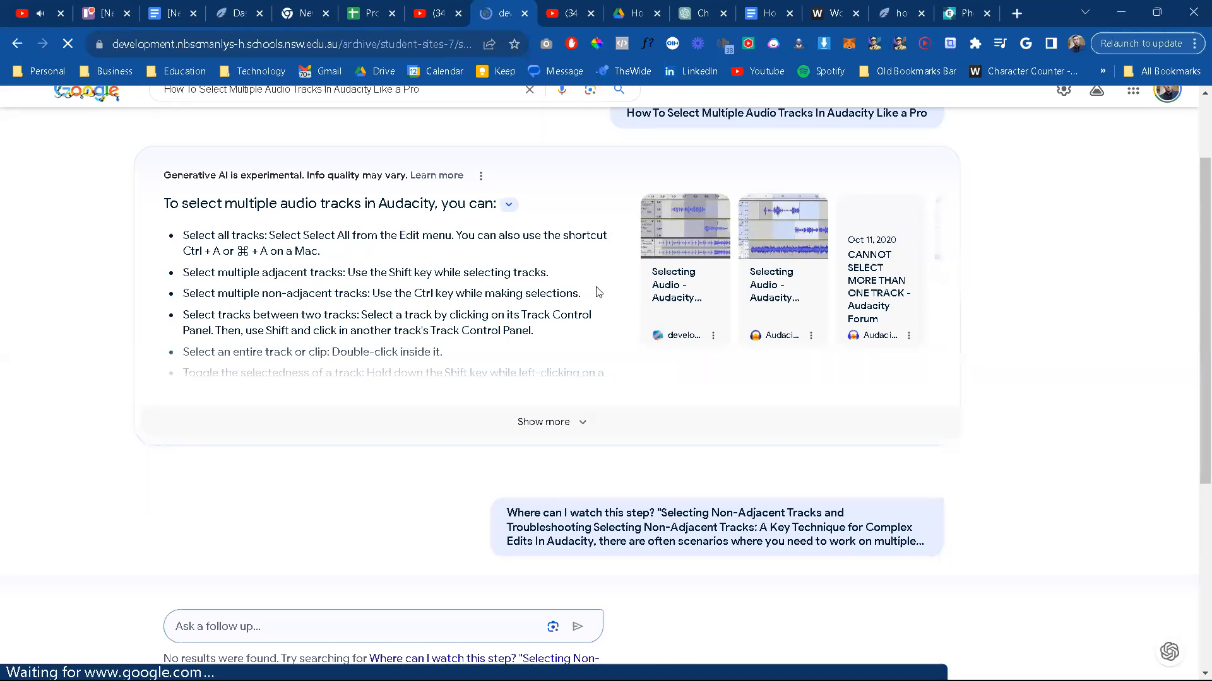
scroll(597, 287, down, 15)
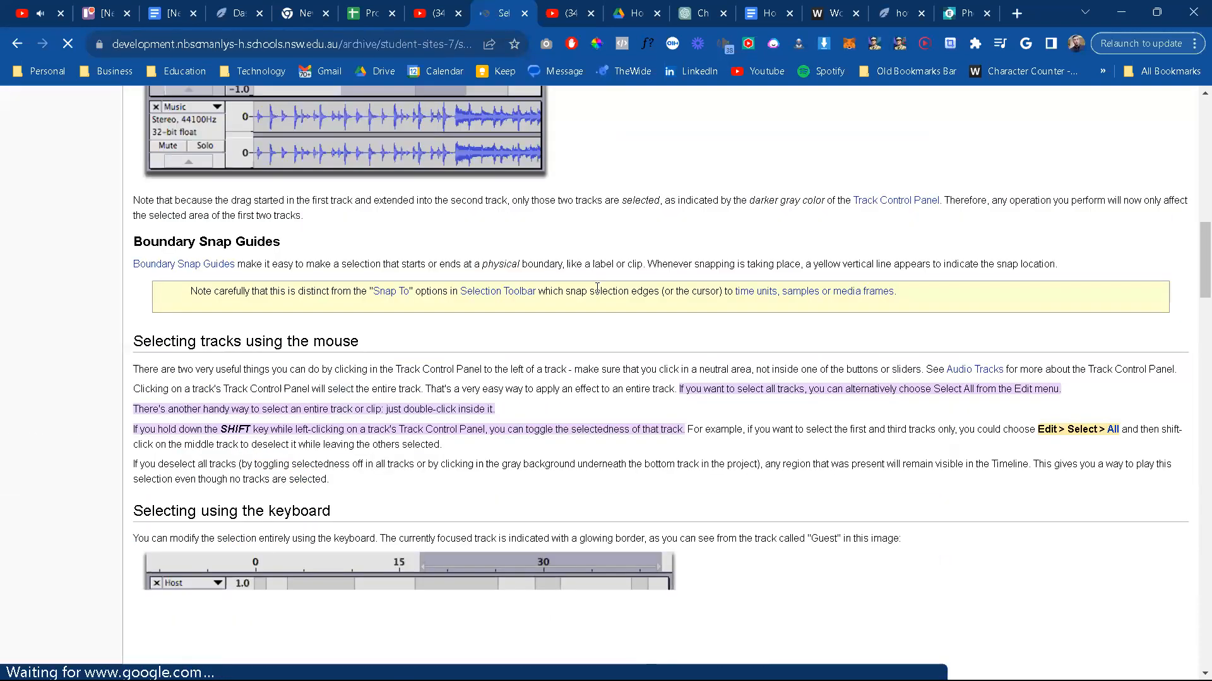
scroll(439, 370, down, 3)
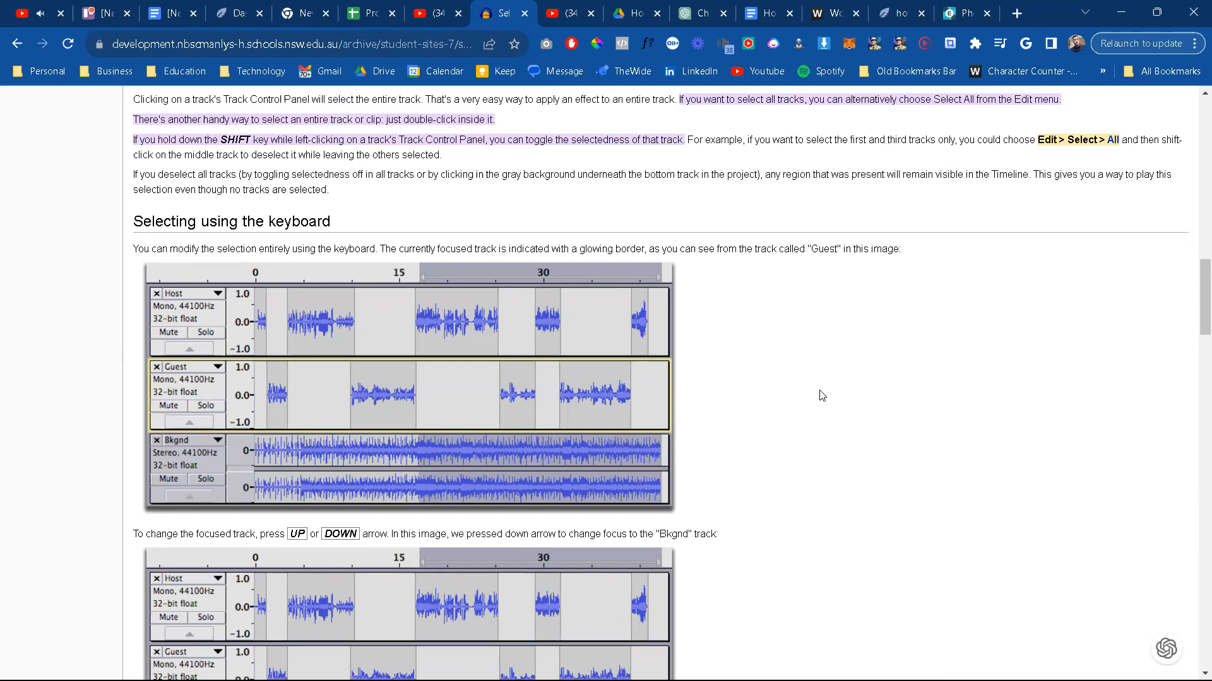
scroll(822, 396, down, 2)
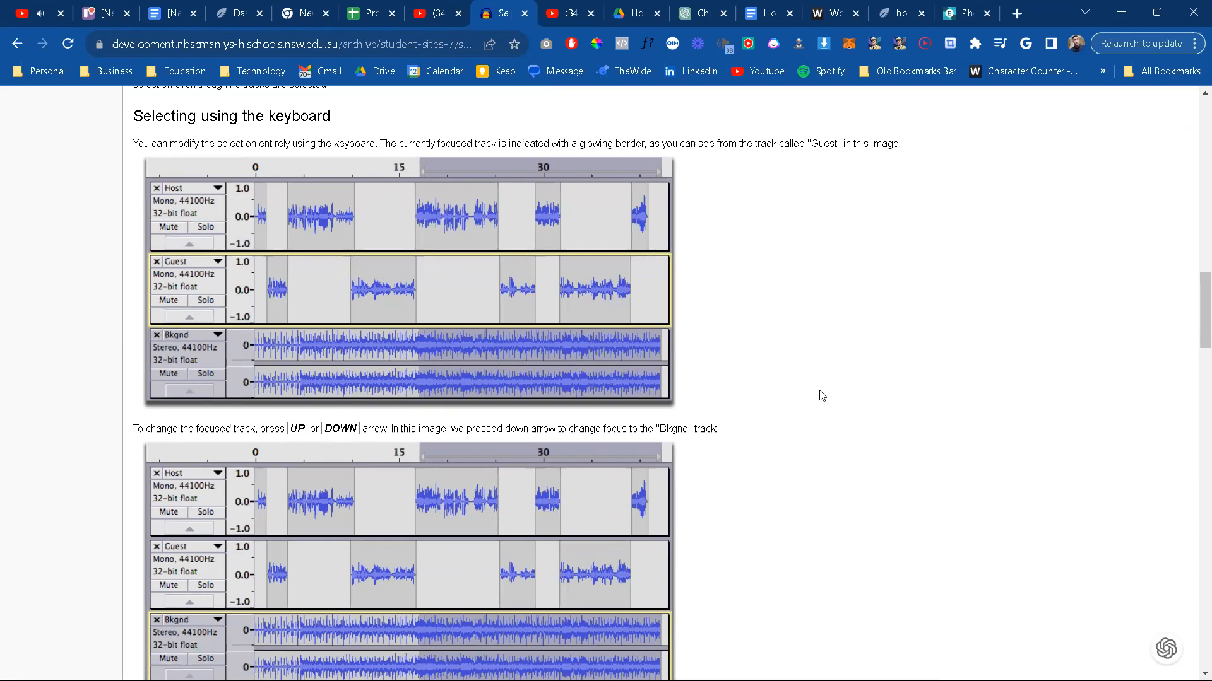
scroll(823, 396, down, 2)
scroll(822, 396, down, 2)
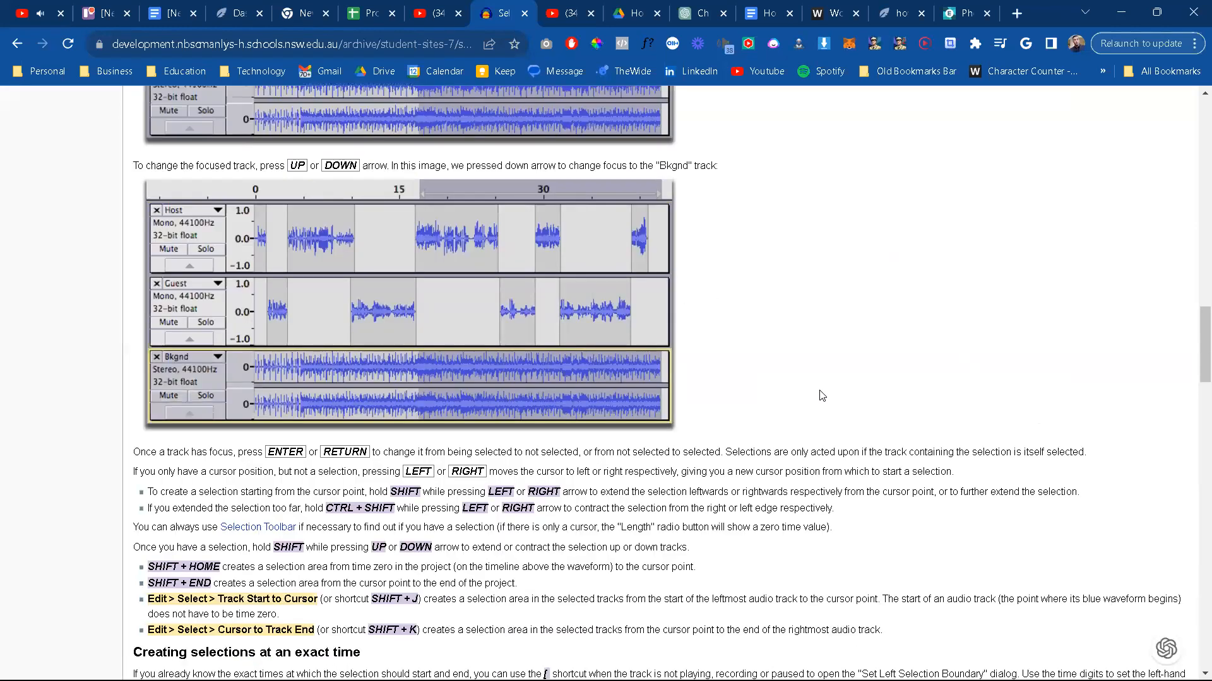
scroll(822, 395, up, 2)
scroll(822, 395, up, 2)
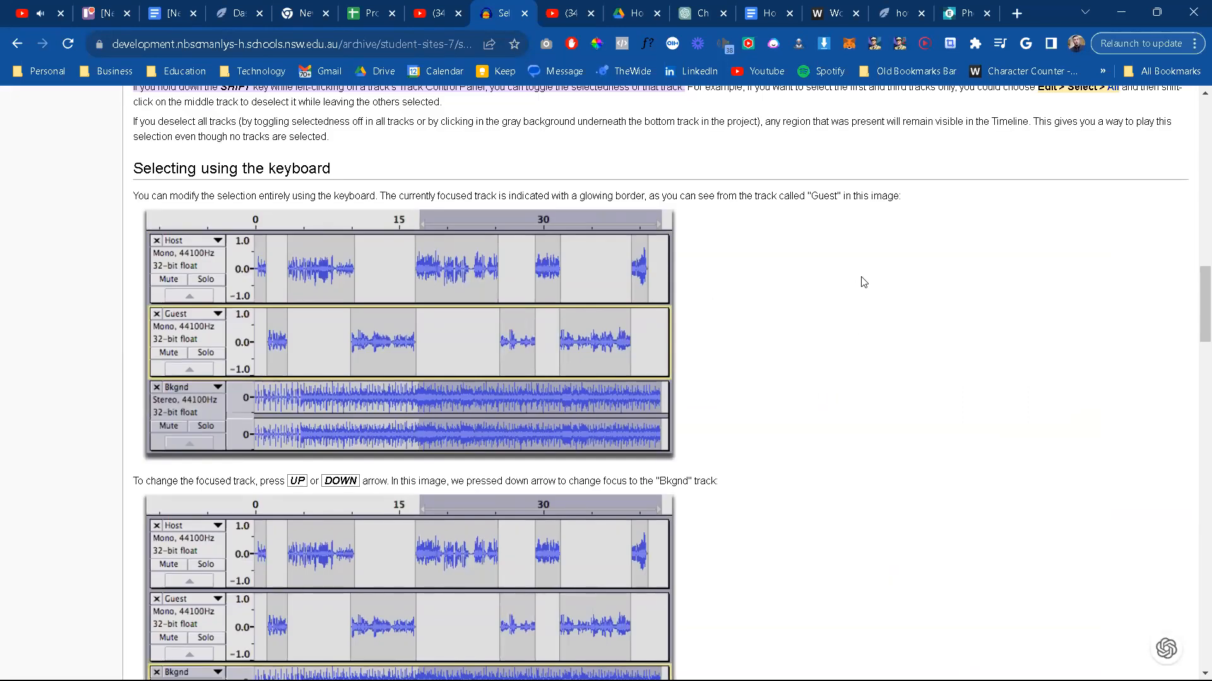
Step: Copy the first screenshot under "Selecting using the keyboard", where the Guest track is outlined in yellow
right_click(576, 352)
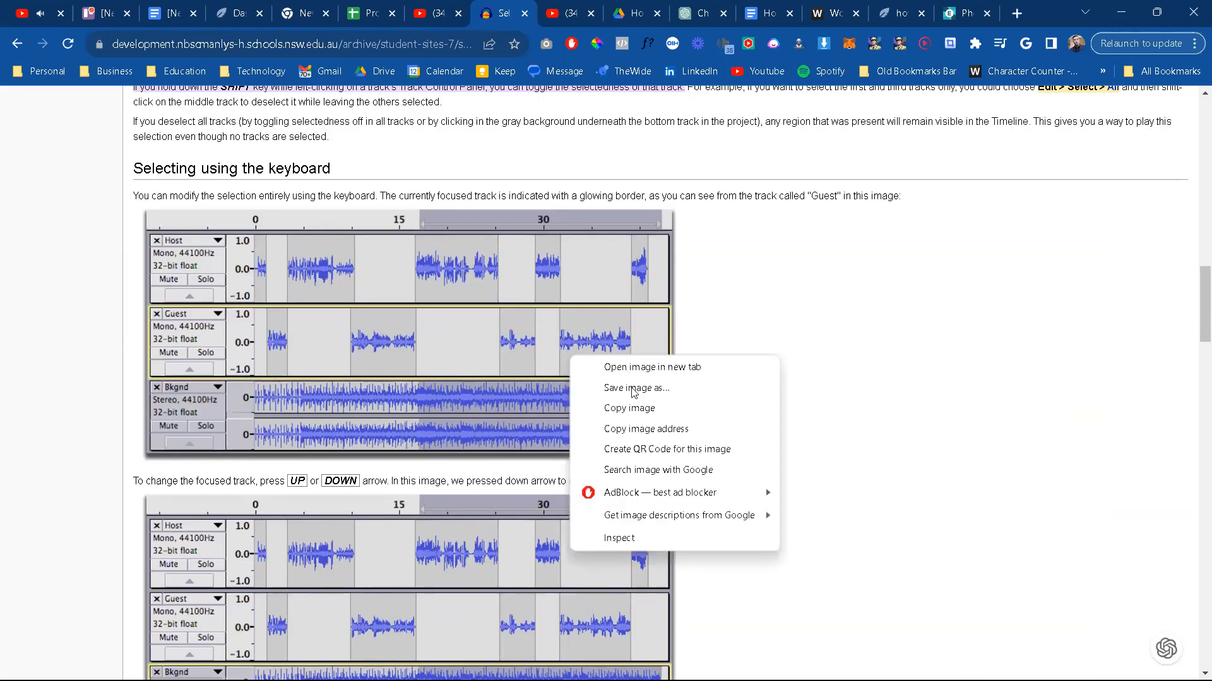
click(720, 241)
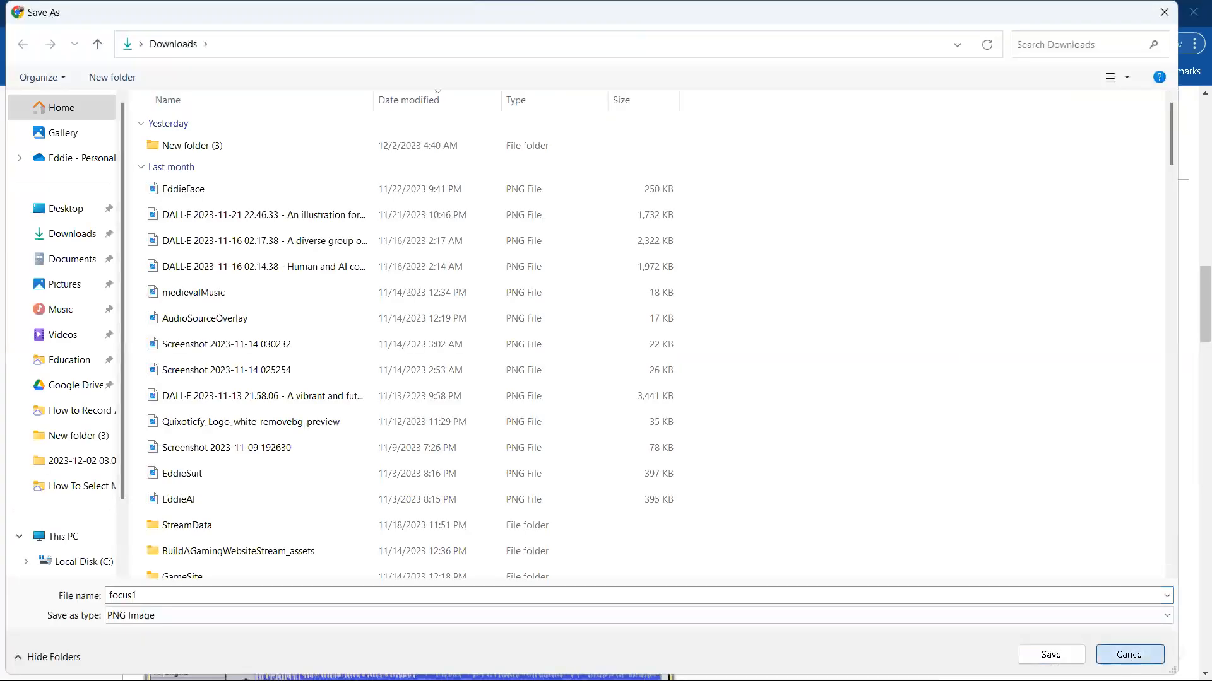
click(1125, 653)
right_click(461, 353)
click(534, 402)
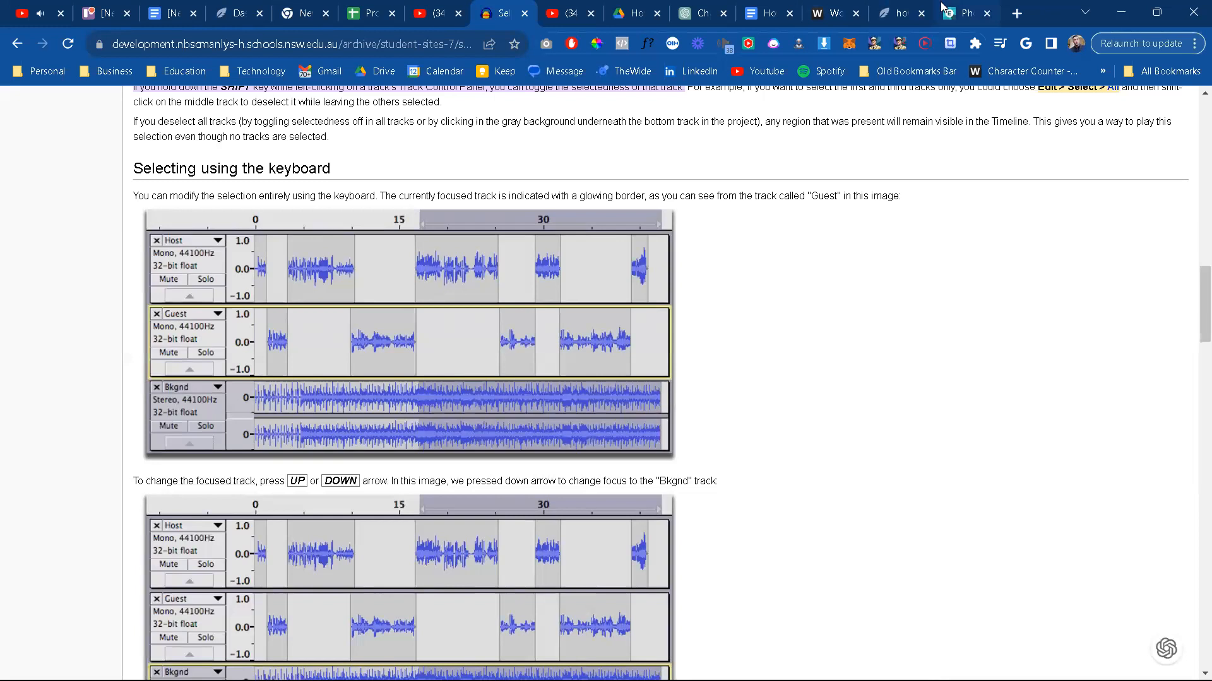
Step: Switch to the Pixlr editor, paste the copied screenshot as a new layer and enlarge it to cover the canvas
click(942, 8)
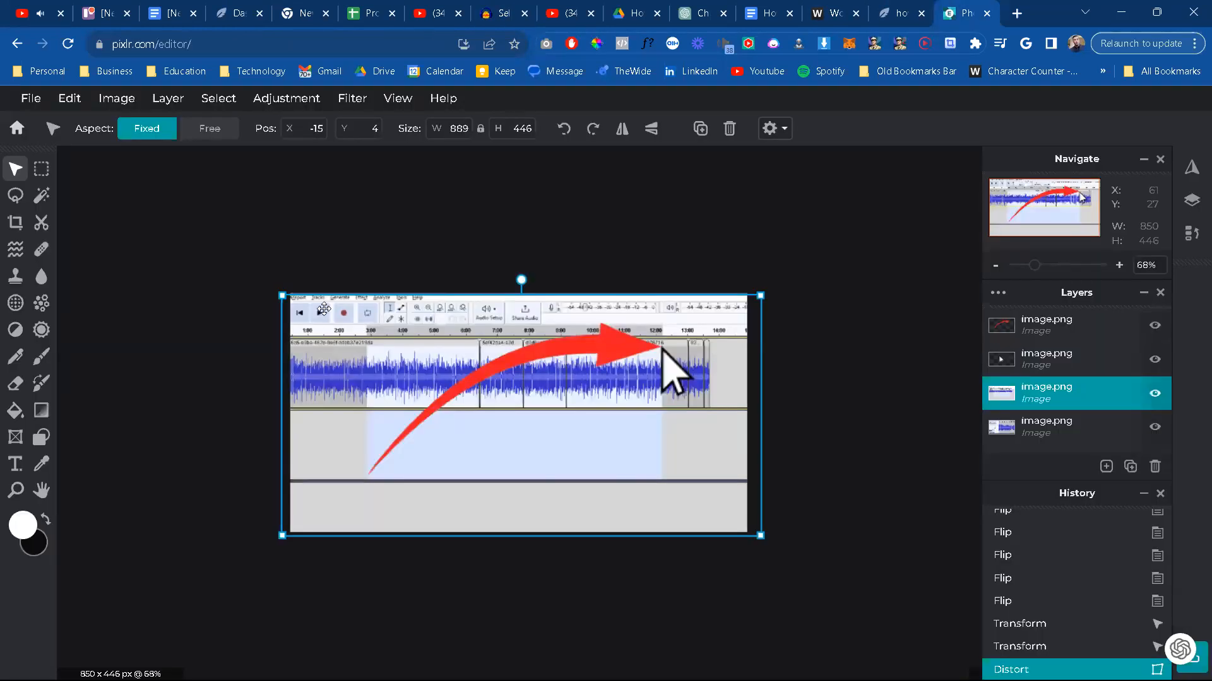
key(ctrl+v)
drag(293, 286, 263, 270)
drag(736, 532, 801, 572)
click(1071, 305)
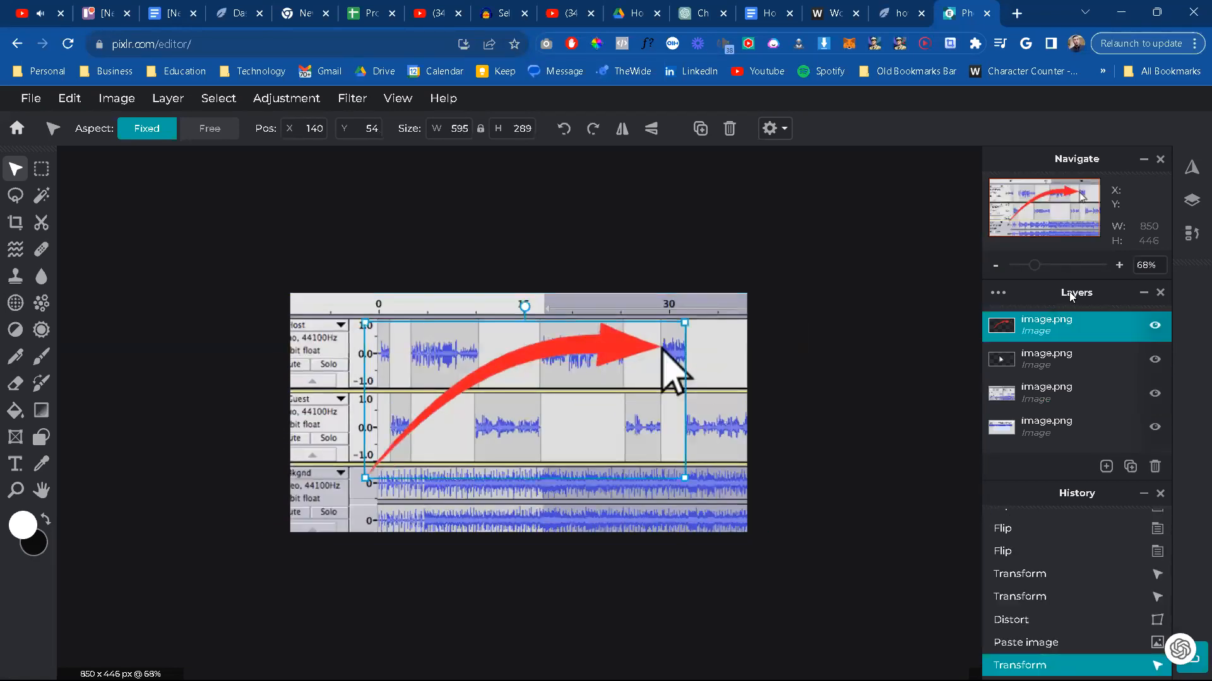
Step: Hide the red arrow layer and move the white pointer graphic onto the Host track's second waveform block
click(1154, 326)
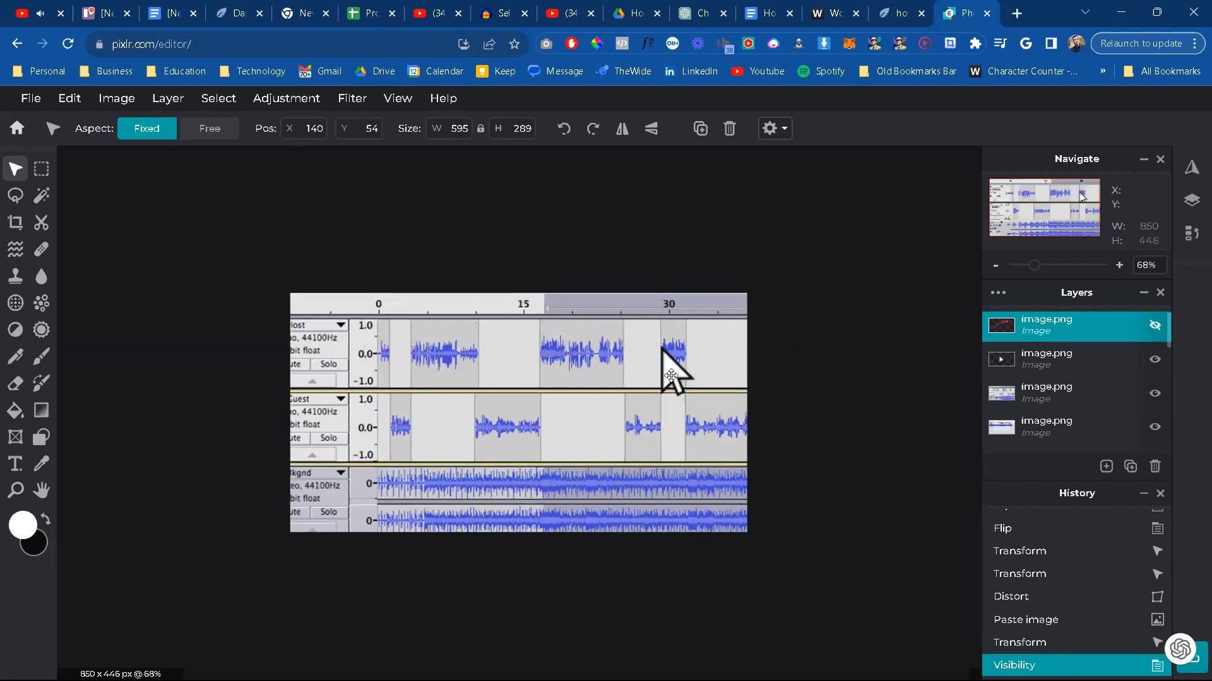
drag(671, 377, 651, 390)
drag(537, 376, 457, 383)
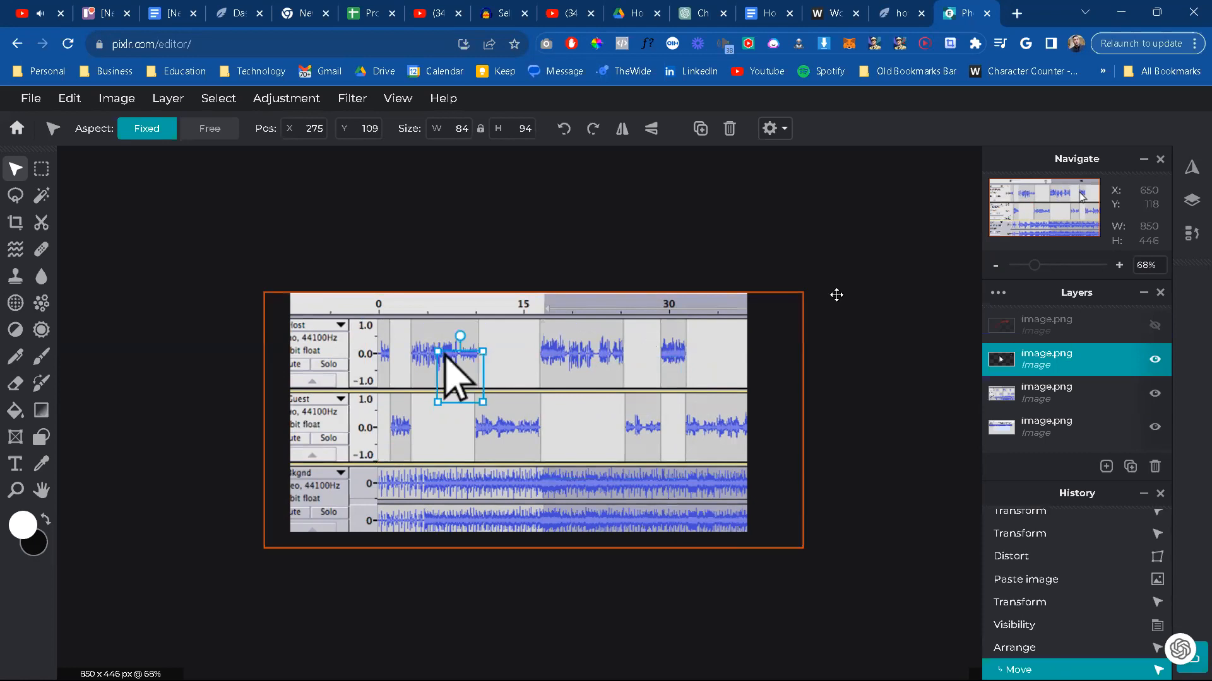
key(ctrl+z)
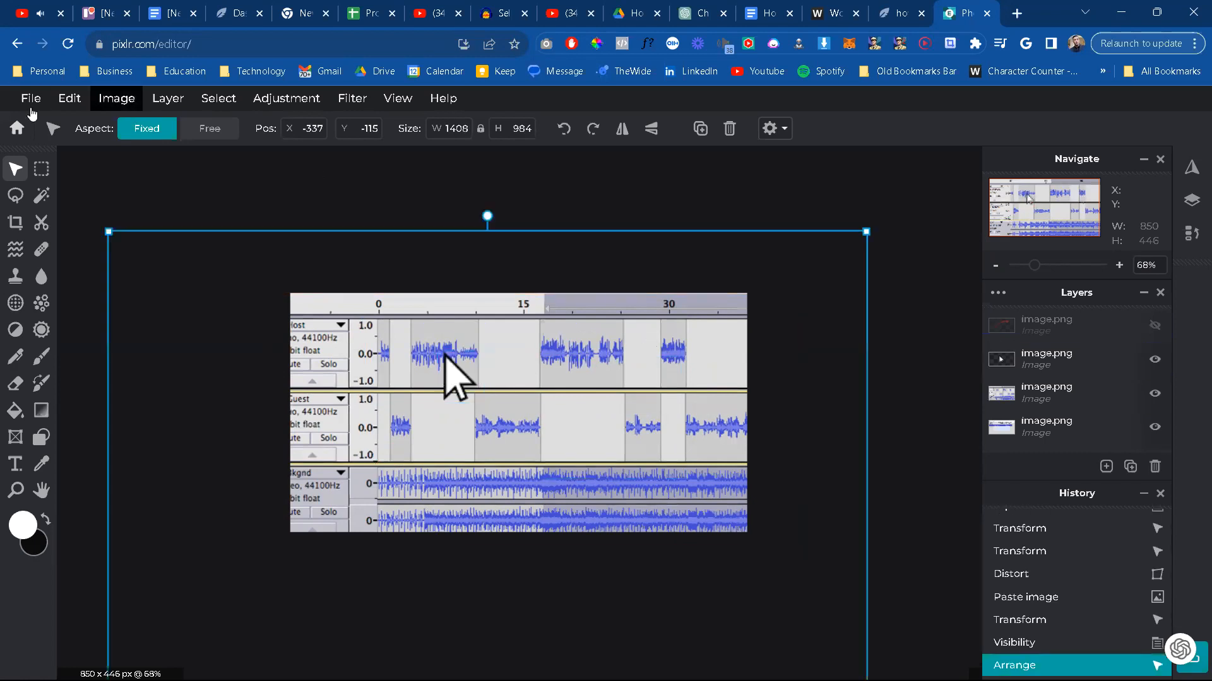
Step: Export the composition as a JPG at 97% quality, up to choosing where to save it
click(31, 98)
click(62, 236)
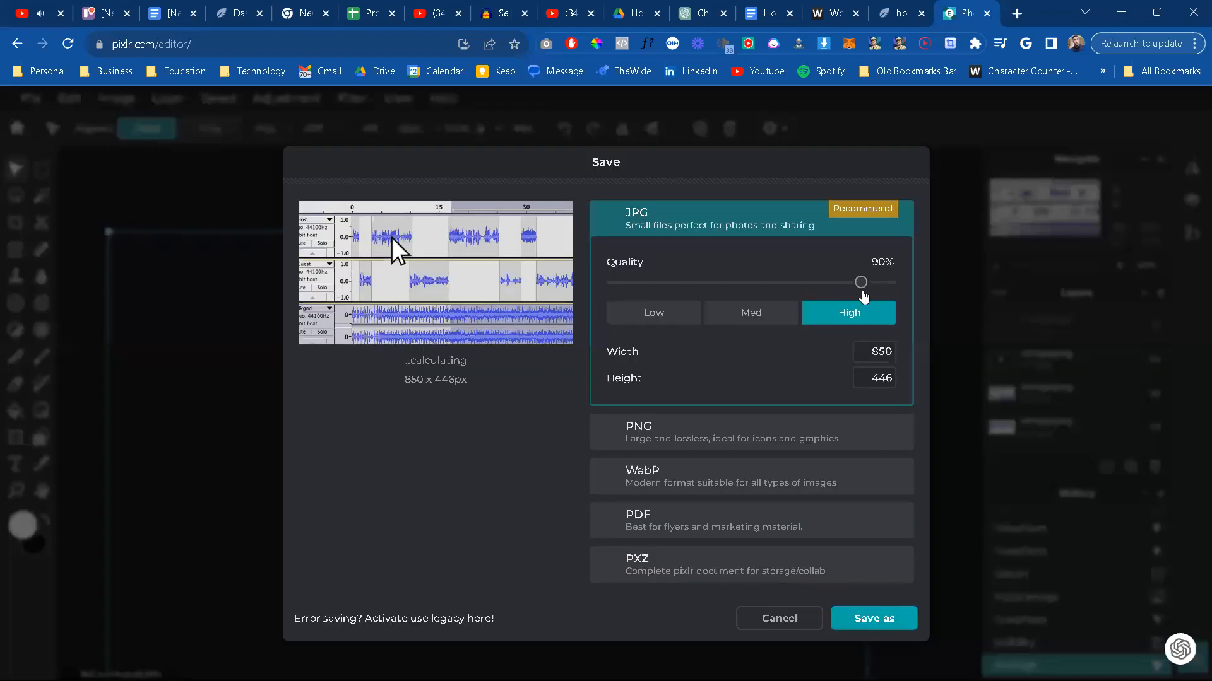
click(882, 288)
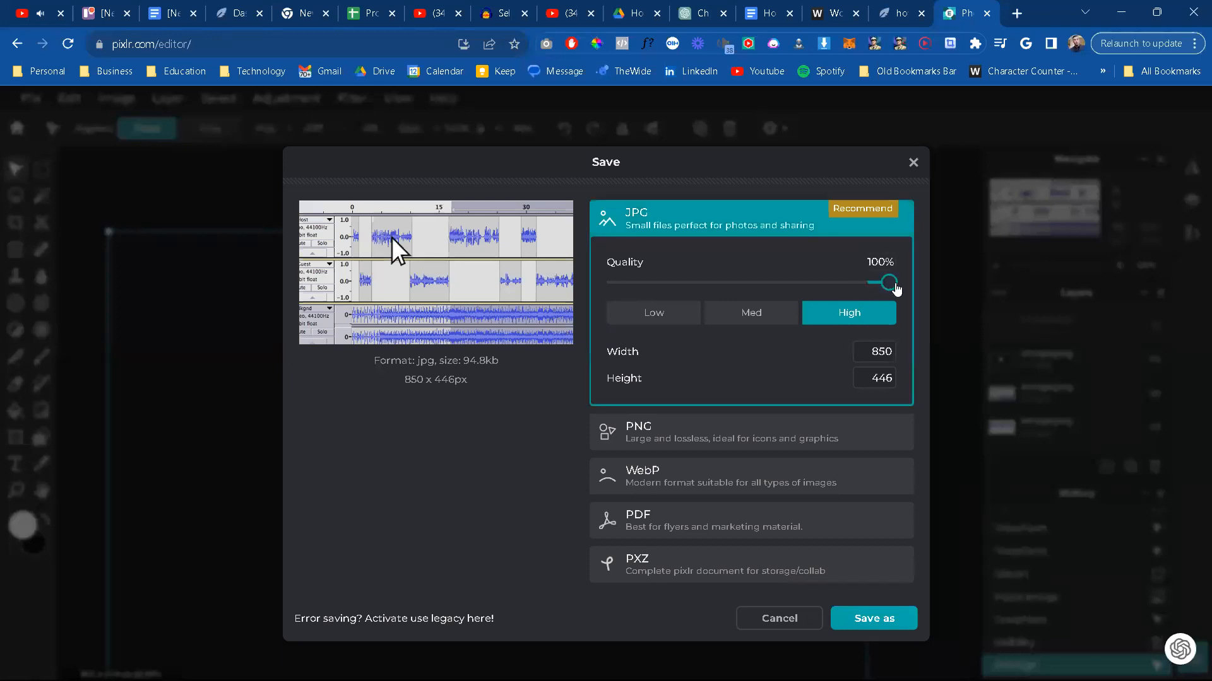
click(881, 287)
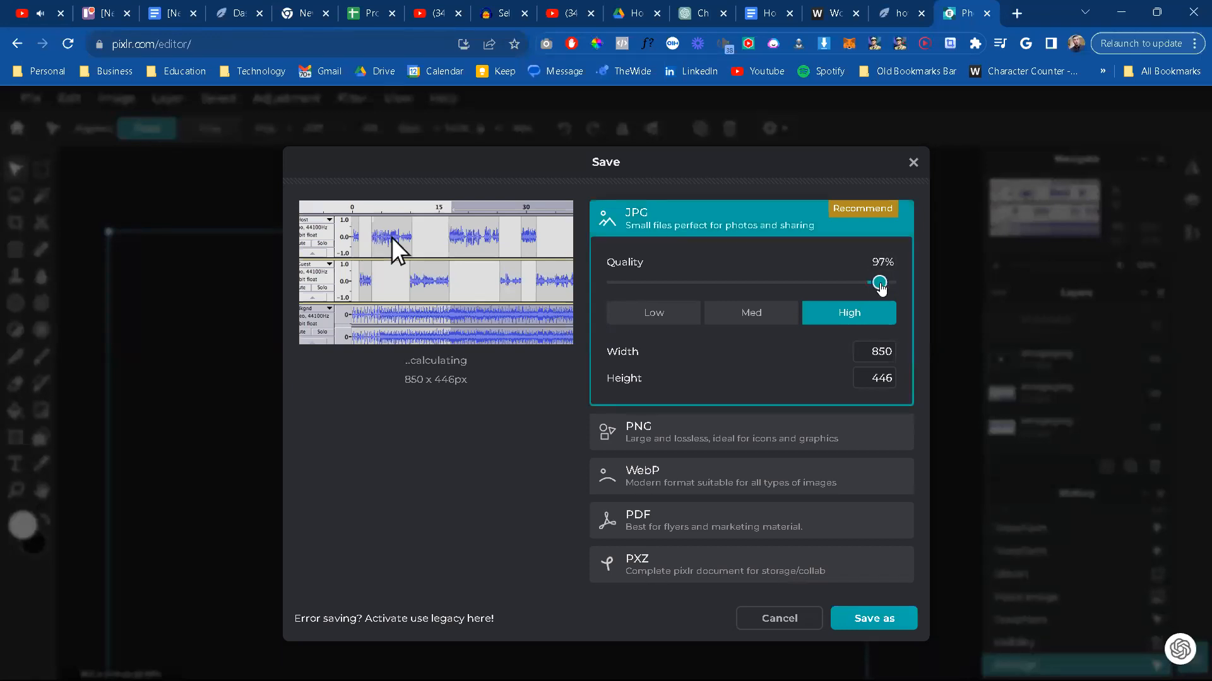
click(884, 623)
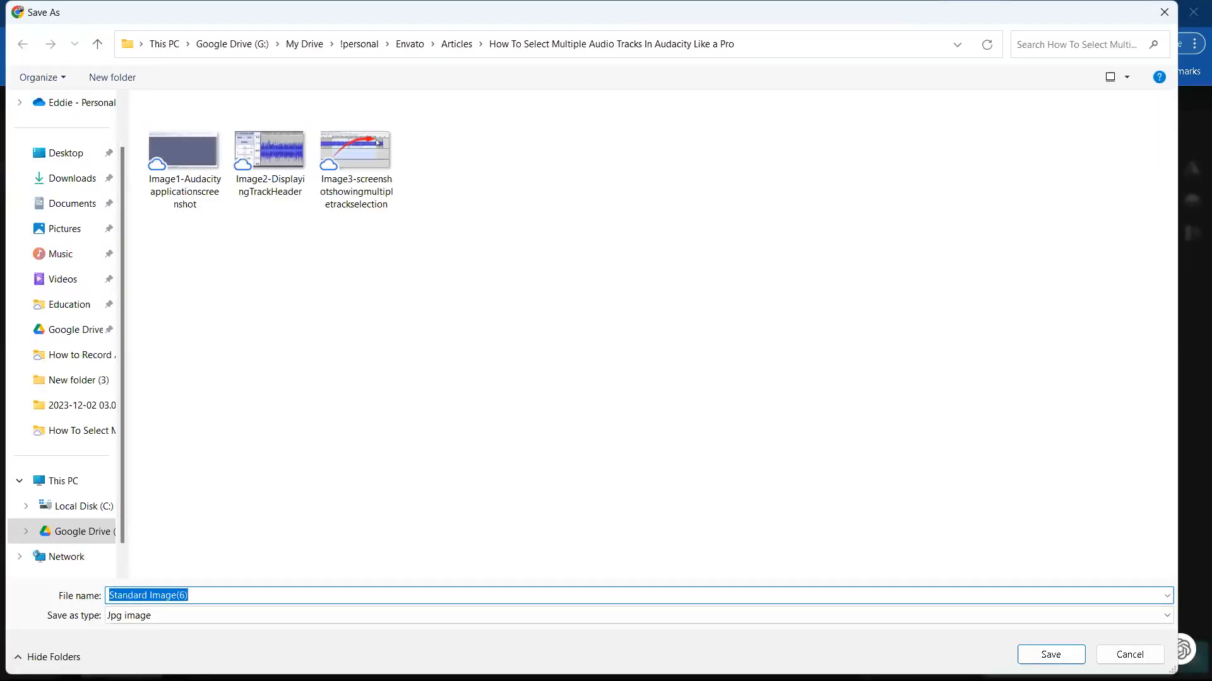
Step: Name the exported JPG Image4-Userselectingmultipleandnonadjascenttracks, copy that file name, and save it in the article's Drive folder
text(Image4)
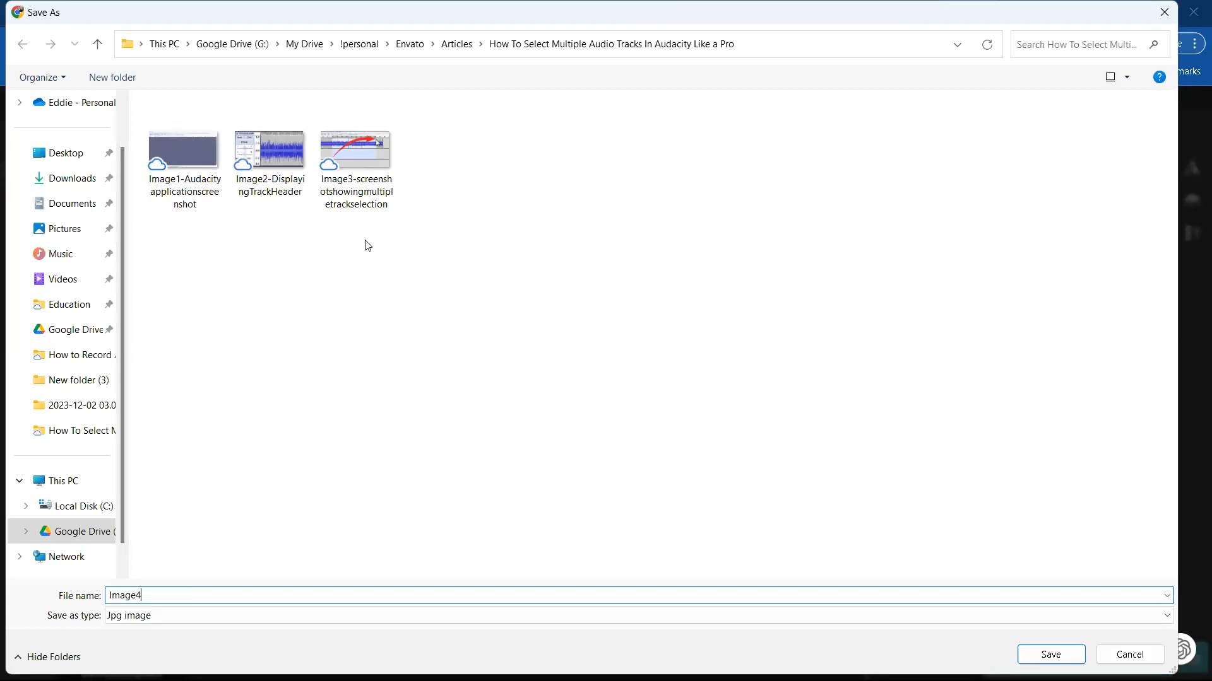
text(-Userselectingmultipleandnonadj)
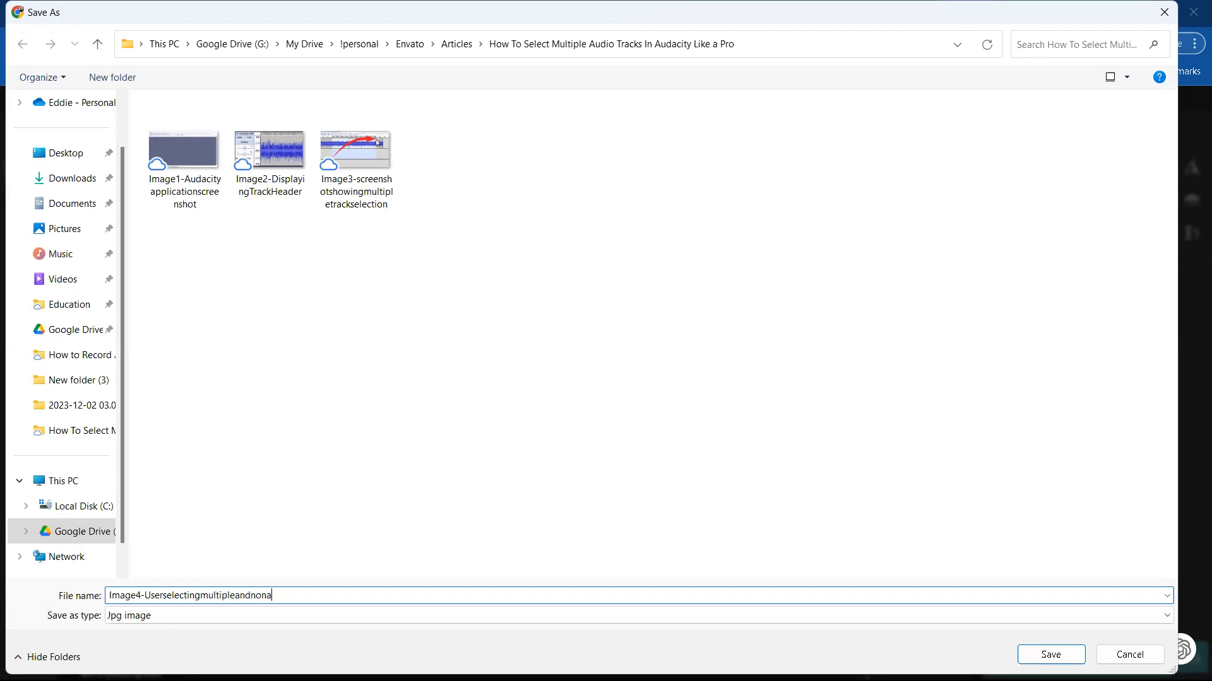
text(asc)
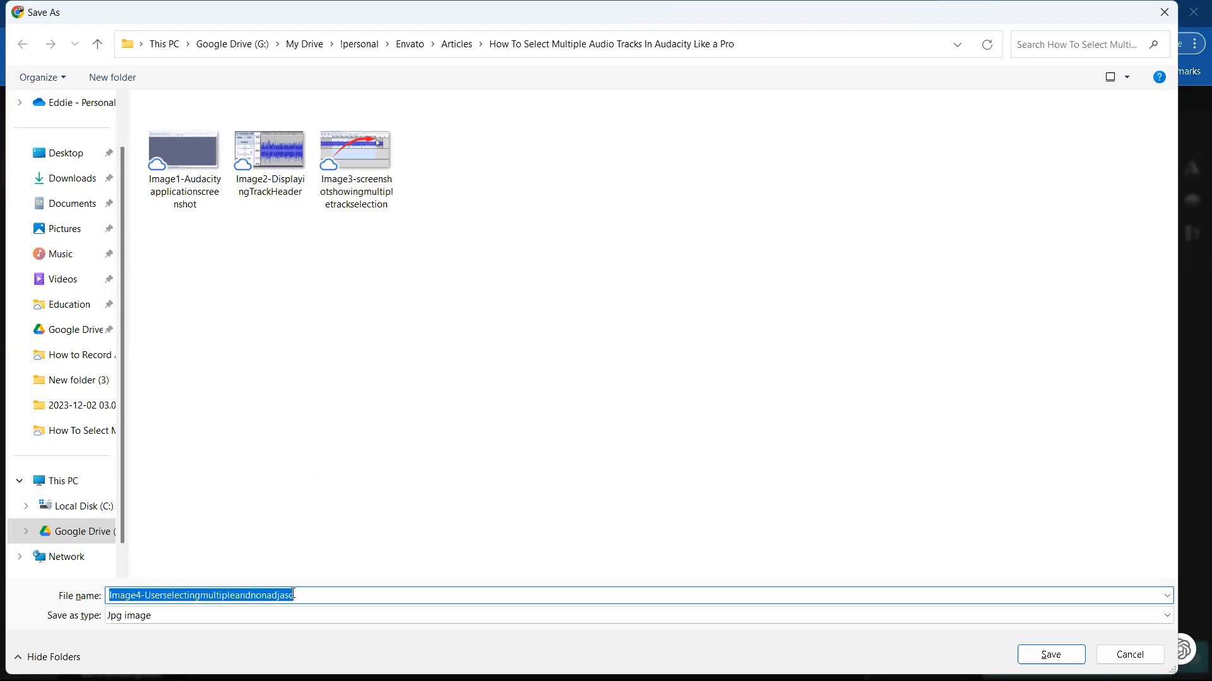
click(299, 595)
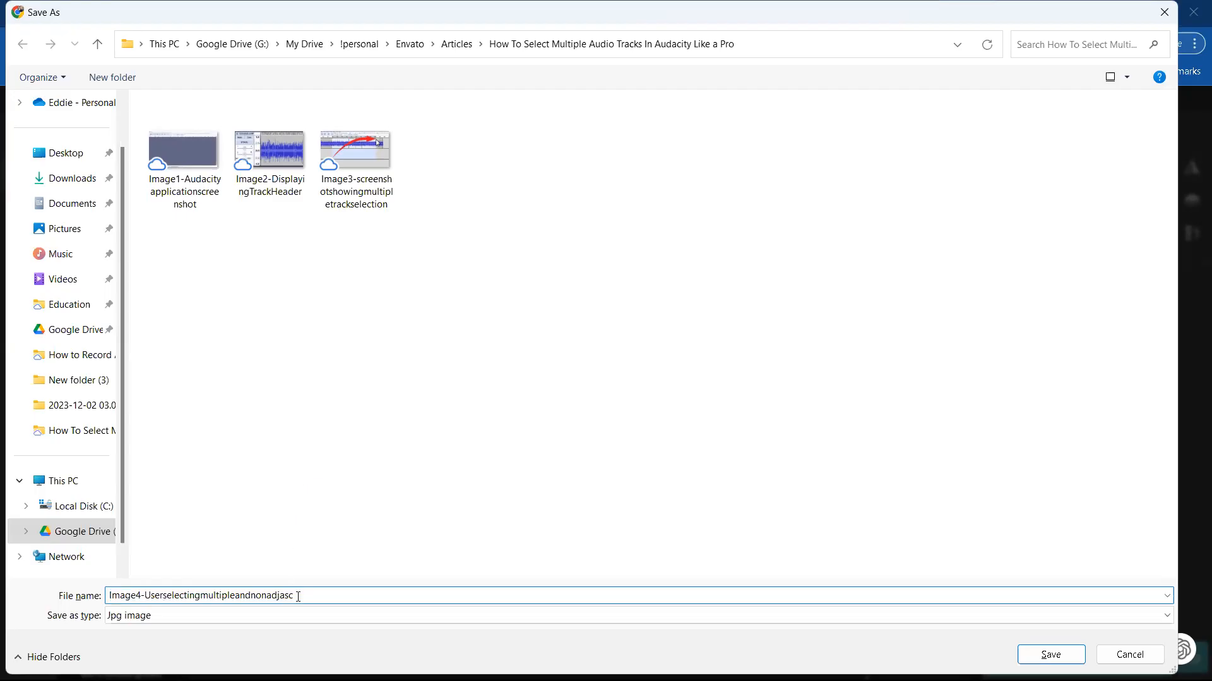
text(centtracts)
key(ctrl+a)
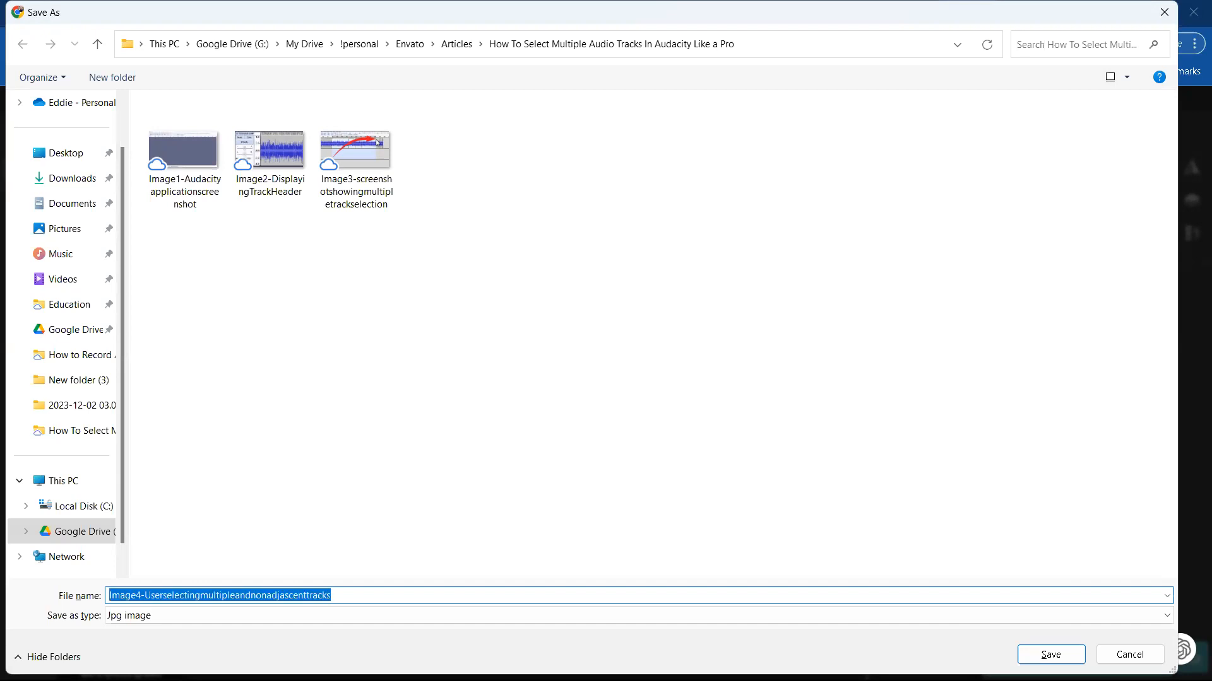
key(Return)
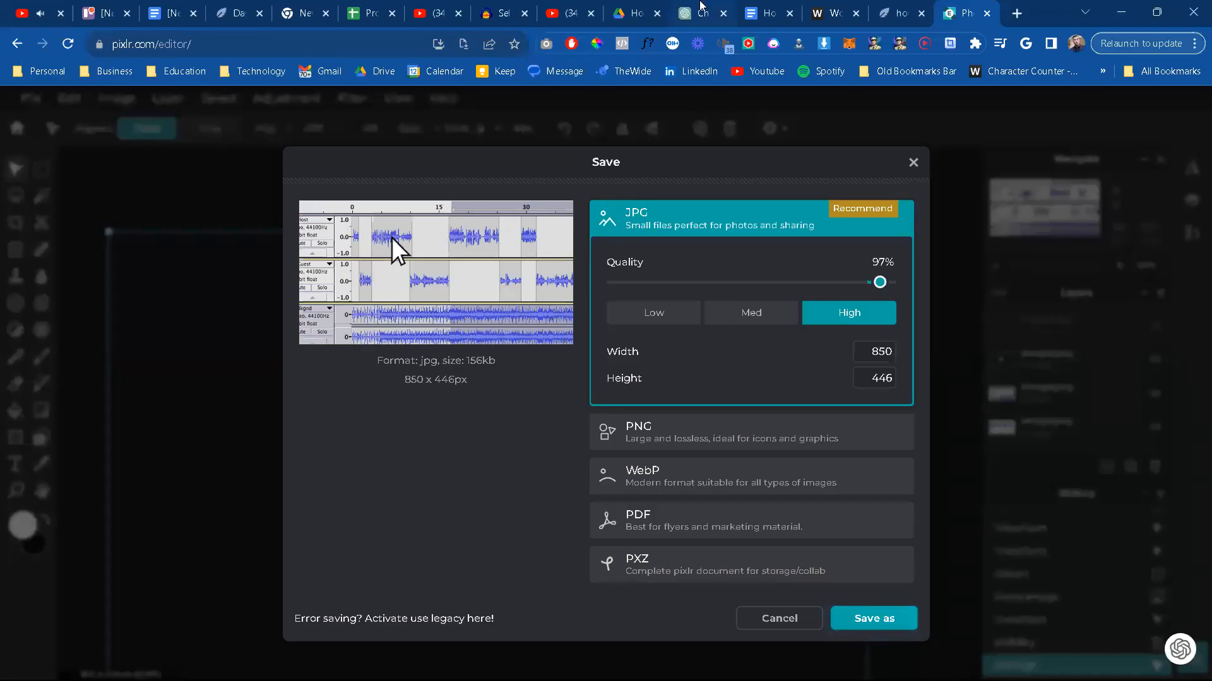
Step: In the Google Docs article, insert the Image4 file on a new line below the heading "Selecting Non-Adjacent Tracks: A Key Technique for Complex Edits"
click(760, 9)
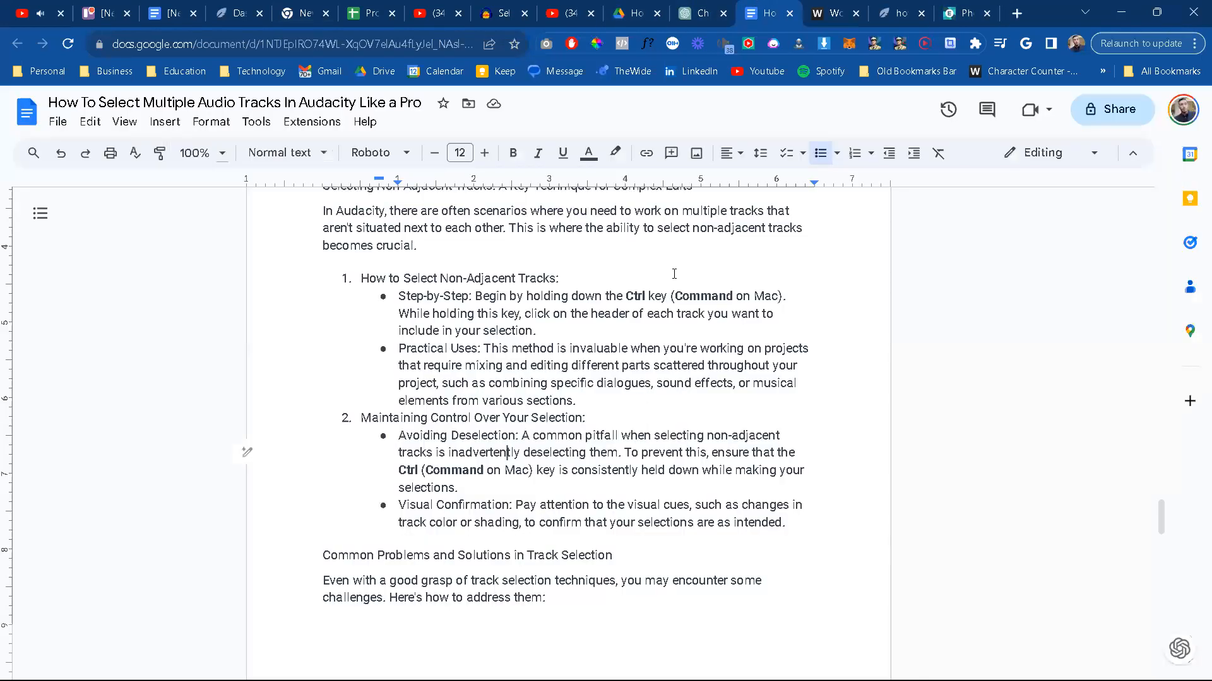
scroll(686, 366, up, 2)
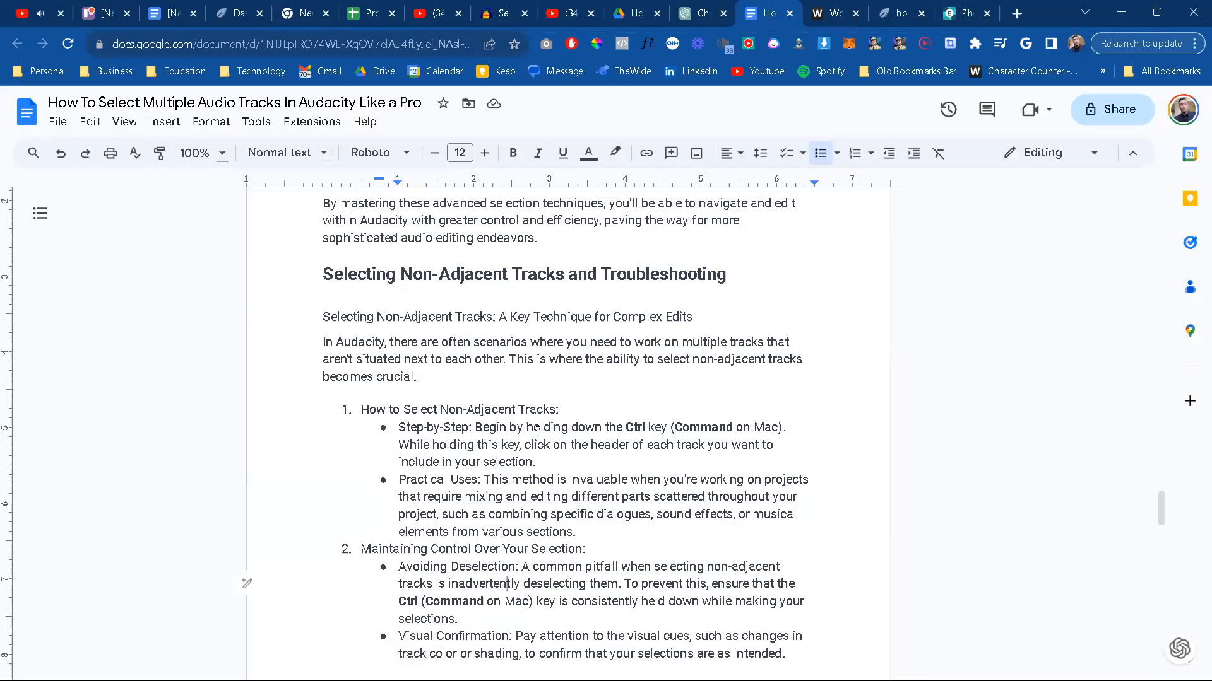
click(709, 317)
key(Return)
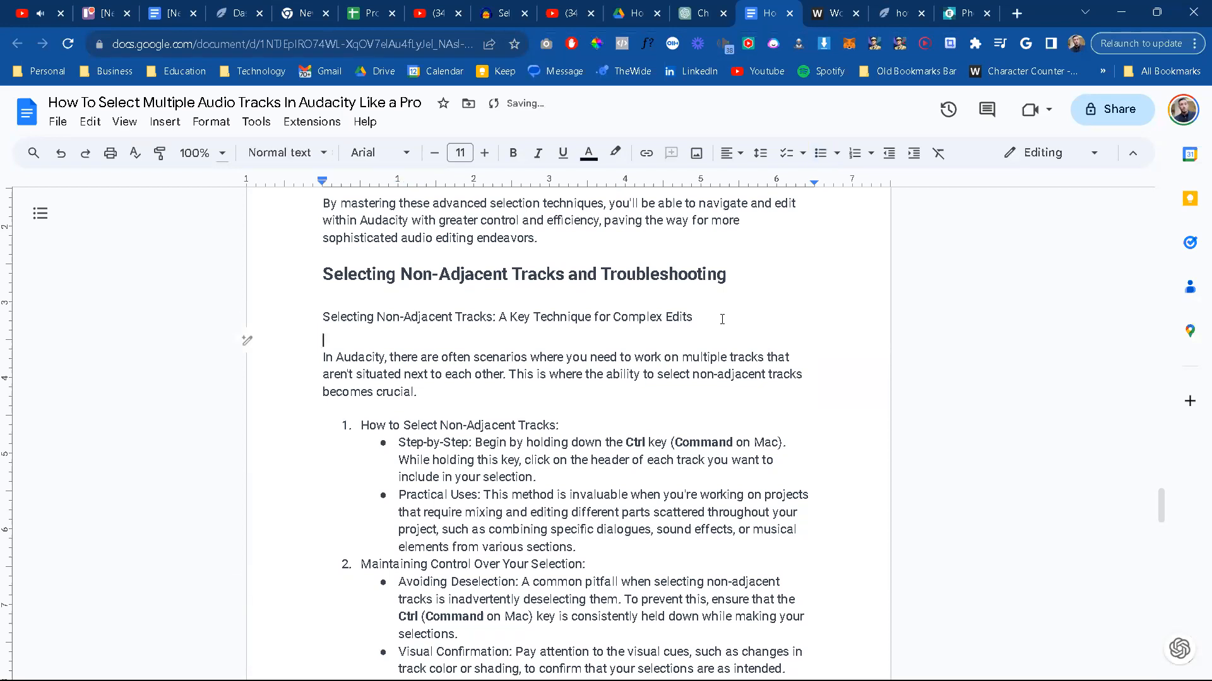
click(696, 153)
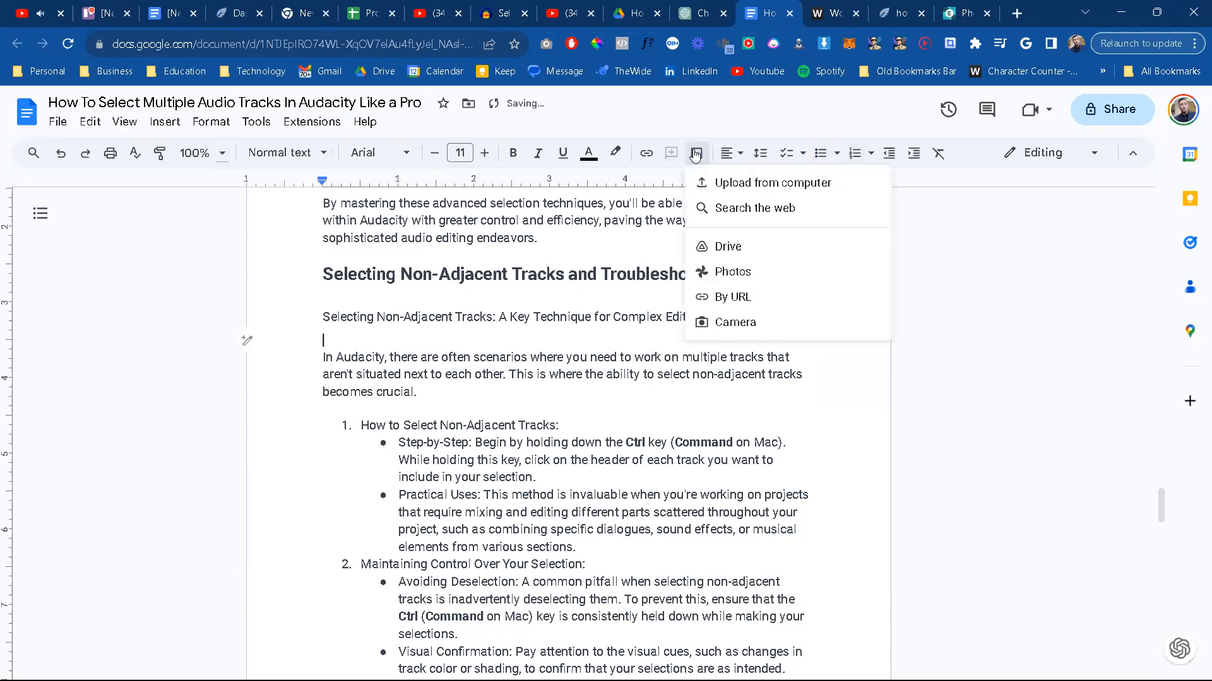
click(762, 187)
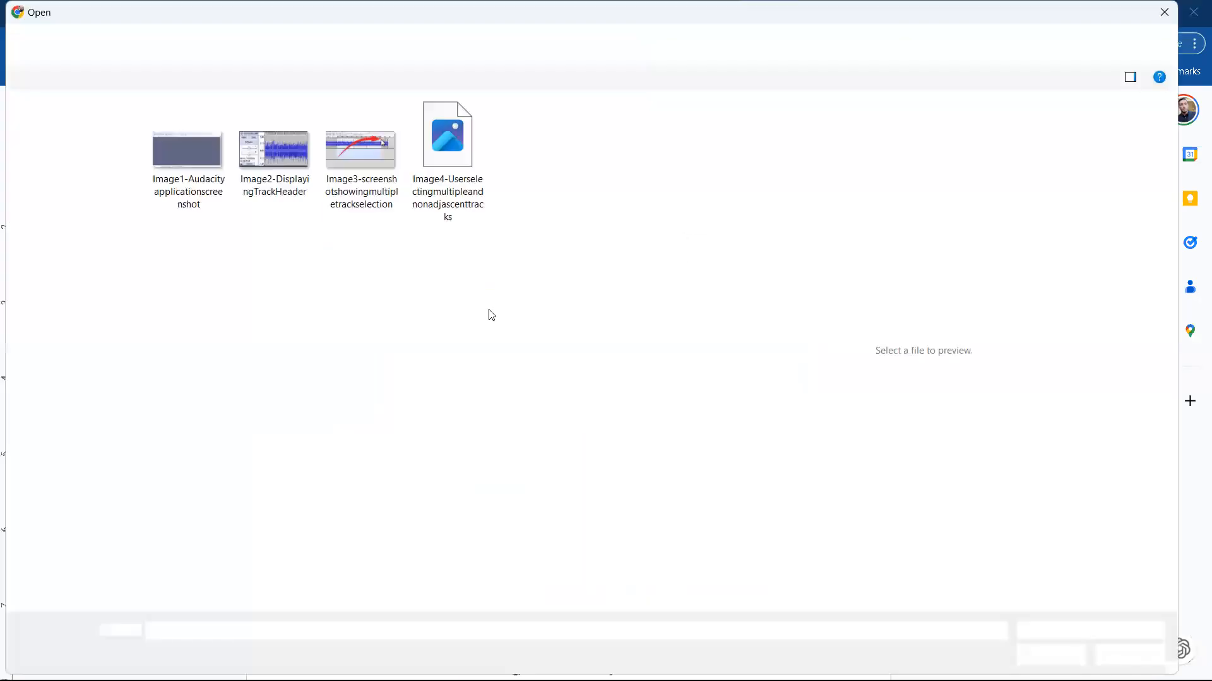
double_click(453, 164)
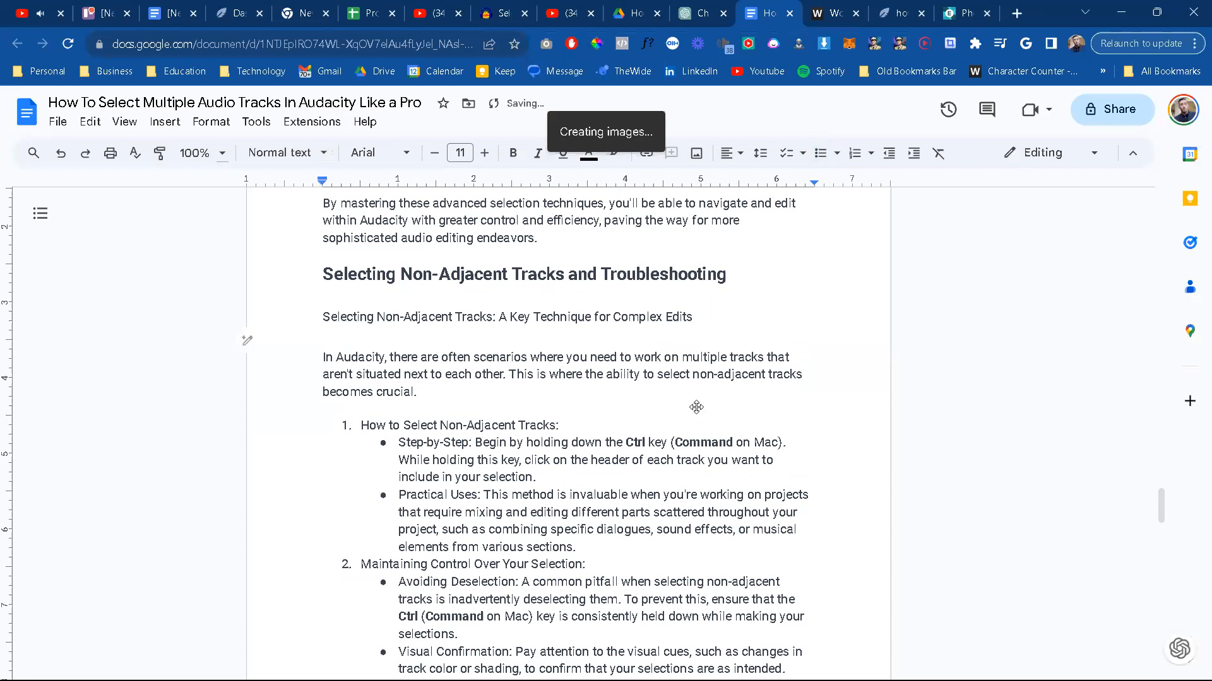
Step: Paste the copied file name in italics on a new line beneath the inserted image as its caption
key(Return)
key(ctrl+i)
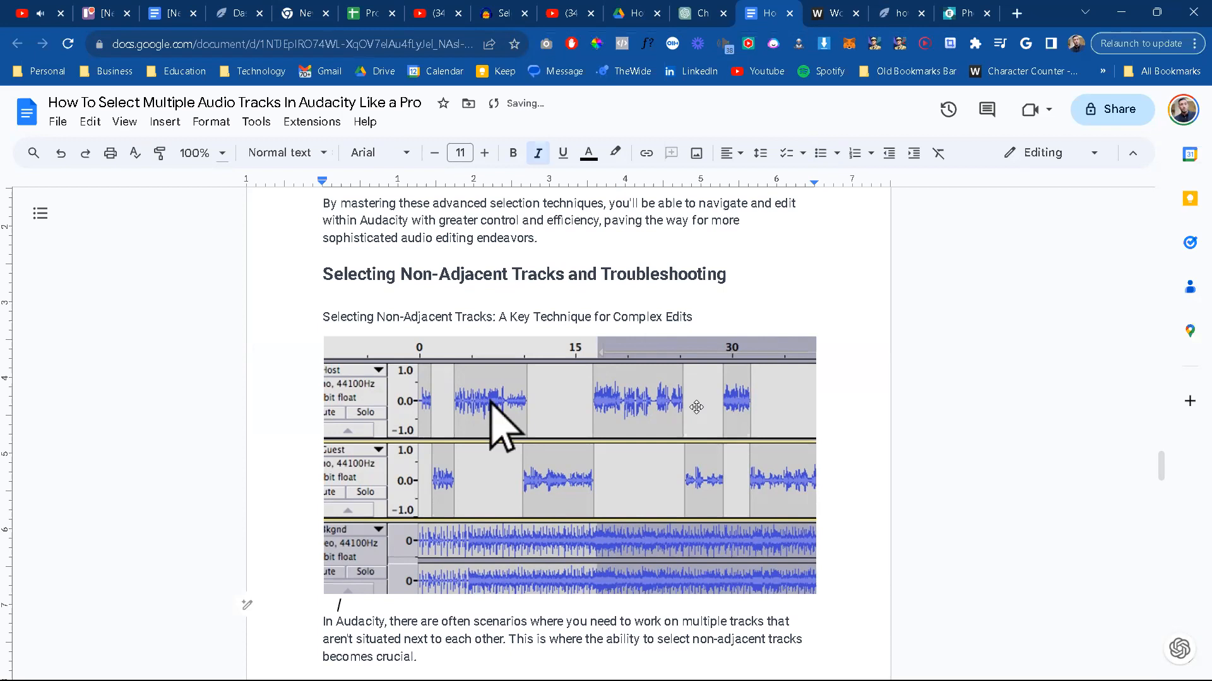
text(Image1-Userselectingmultipleandnonadjascenttracks)
Step: Add spaces to the caption so it reads "Image 4 - User selecting multiple and nonadjascent tracks"
scroll(373, 501, down, 2)
click(372, 501)
click(382, 501)
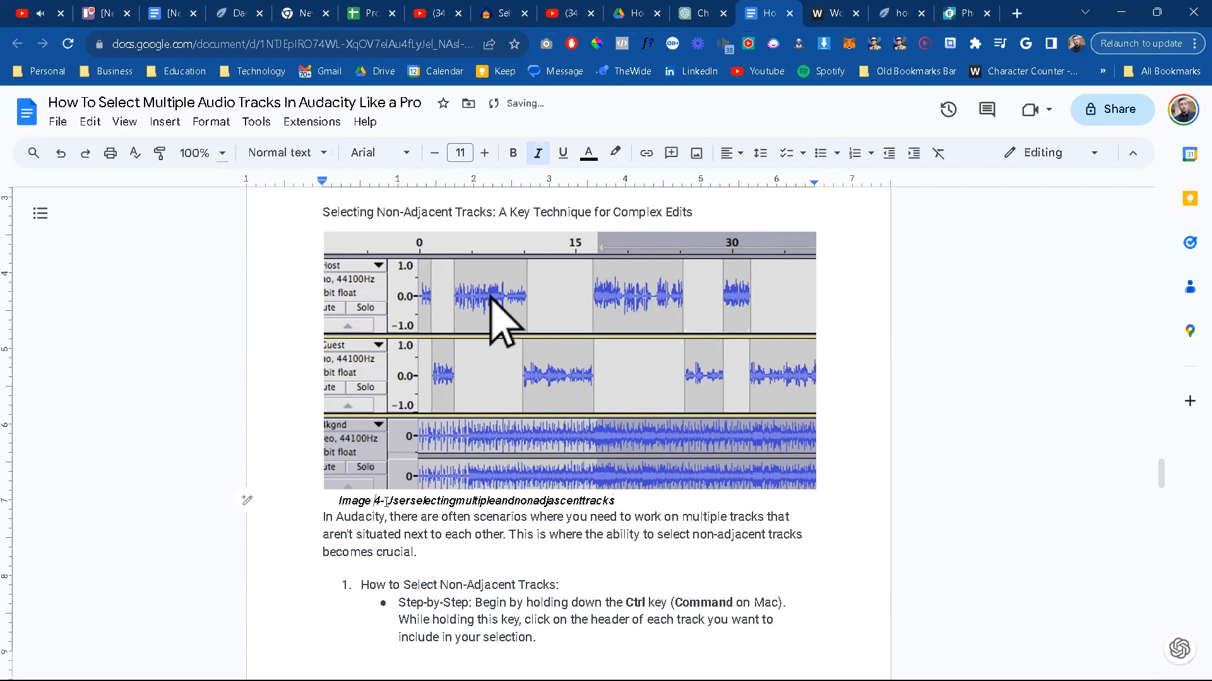
text(-)
click(419, 501)
click(465, 501)
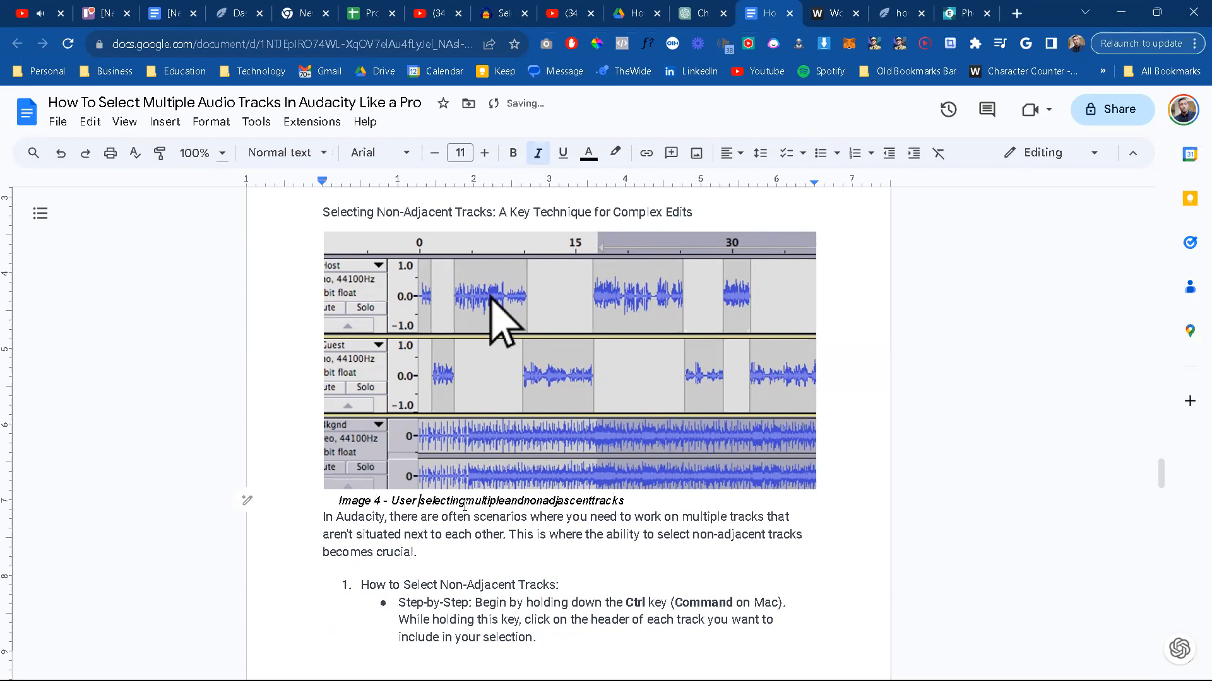
click(511, 501)
click(530, 501)
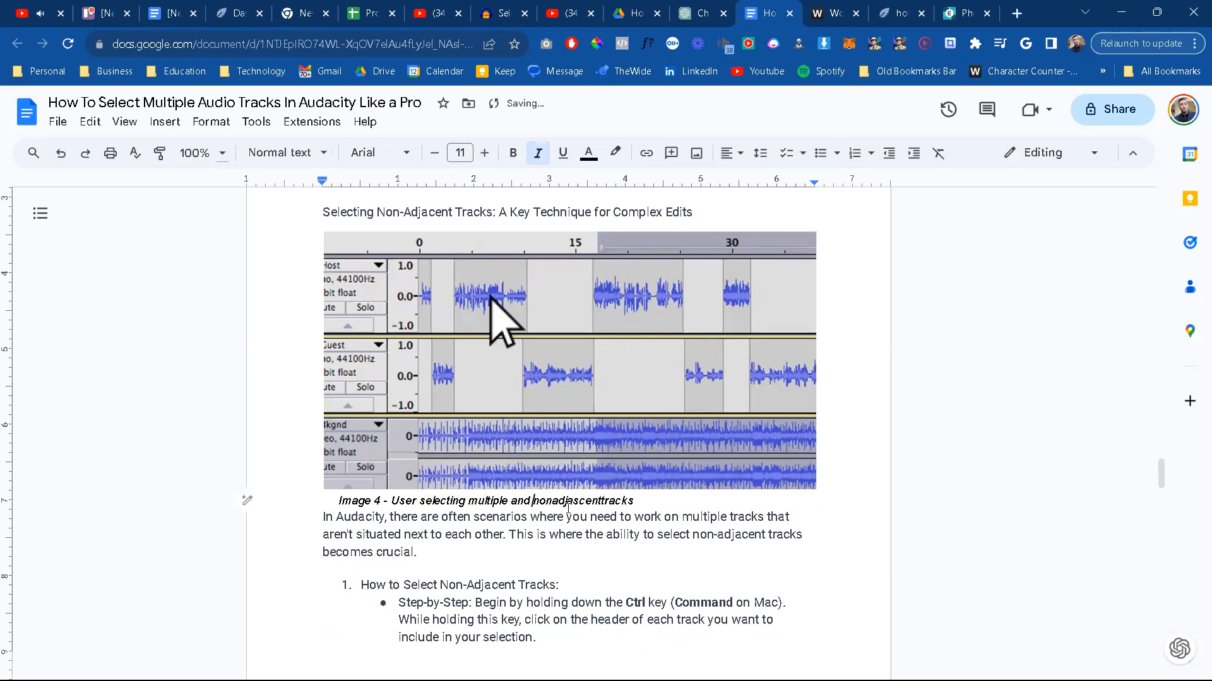
click(603, 501)
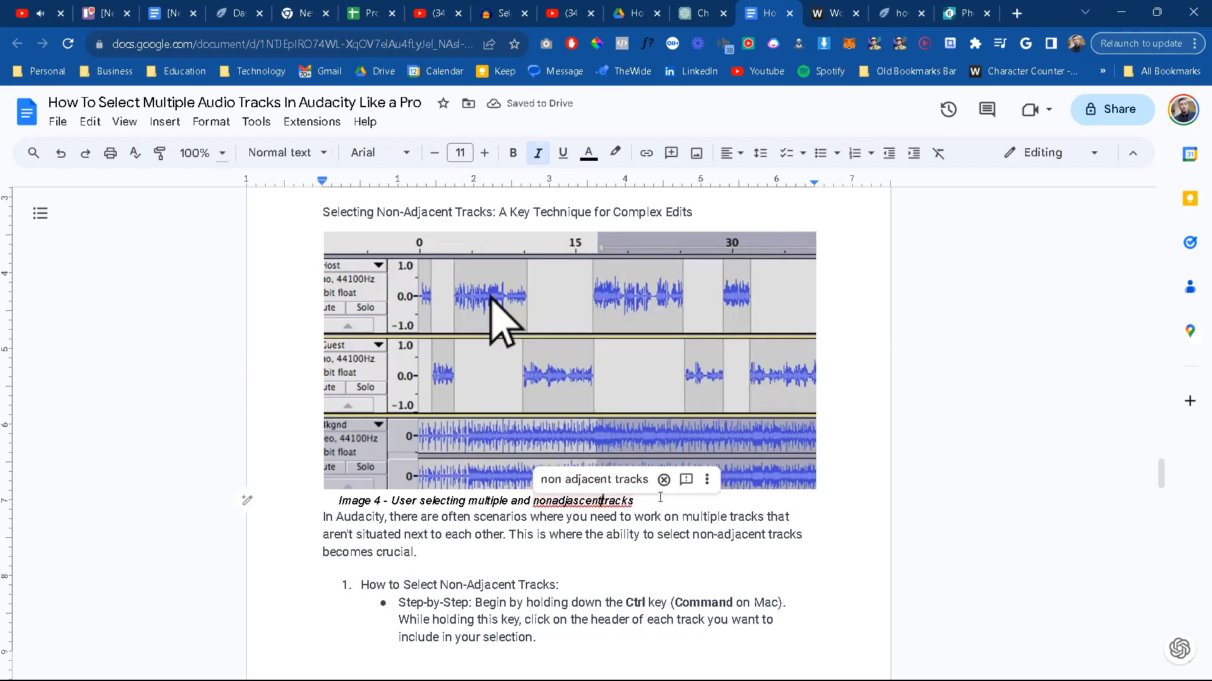
click(645, 533)
Step: Look over the article's track selection problems, earlier illustrated sections and FAQ section to check its content and image placement
scroll(645, 533, down, 2)
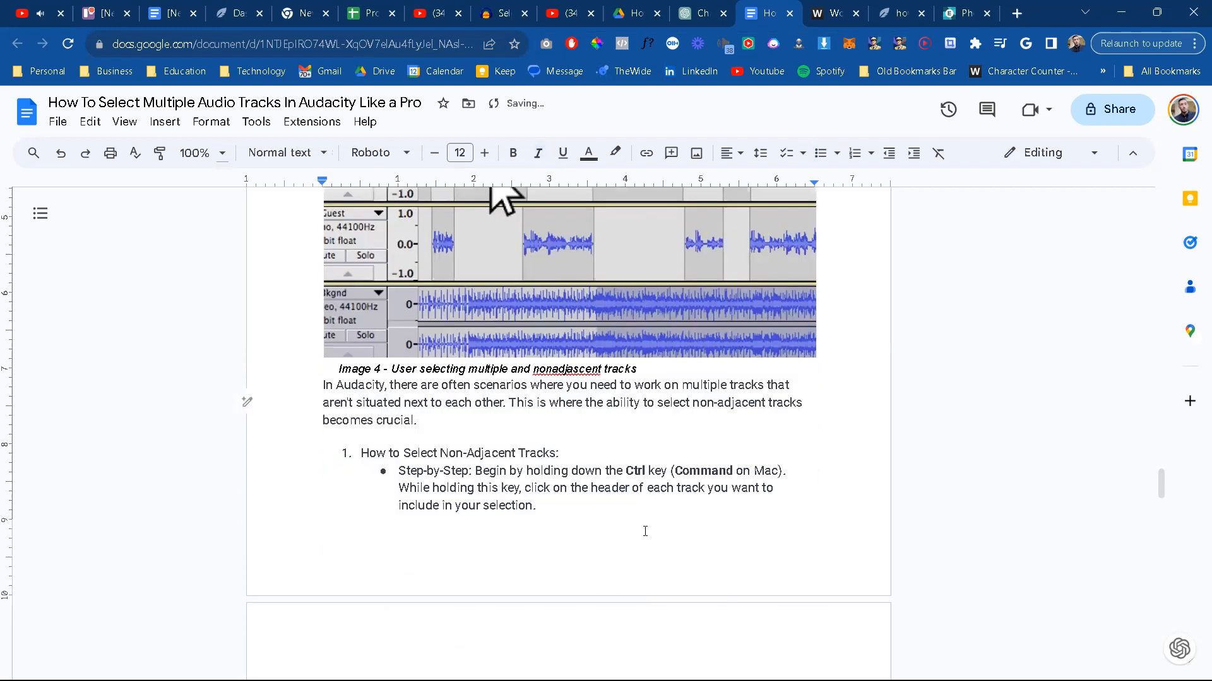
scroll(645, 531, down, 4)
scroll(645, 532, down, 4)
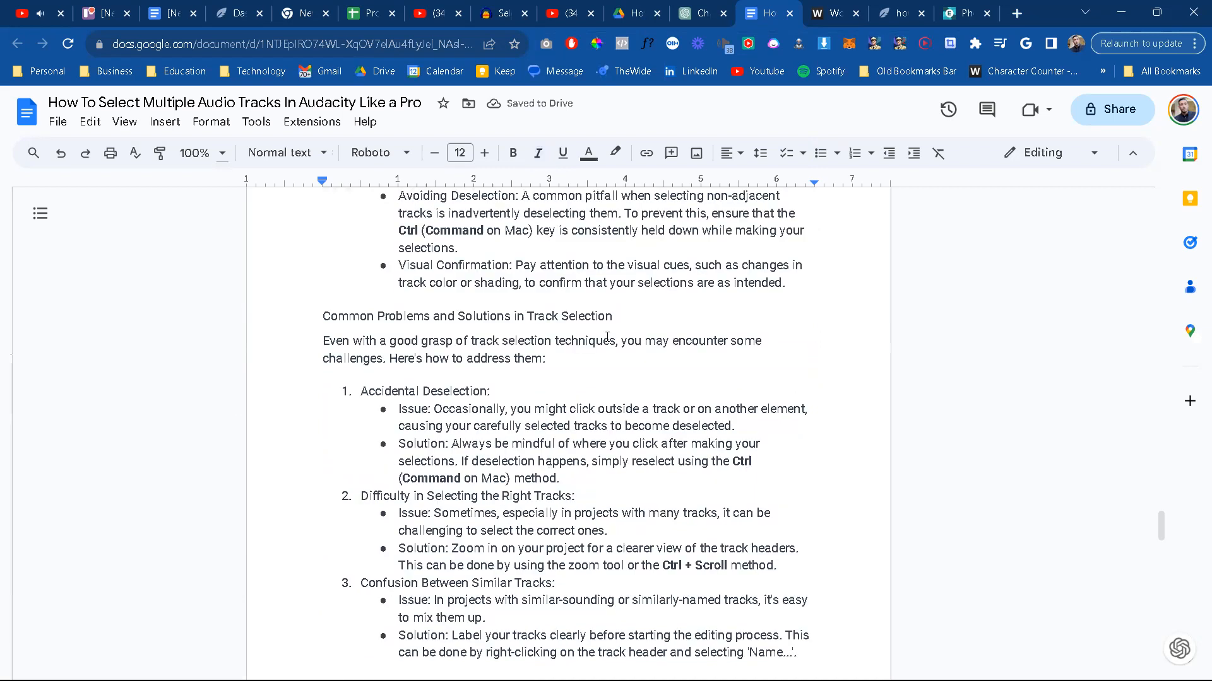
scroll(518, 510, down, 1)
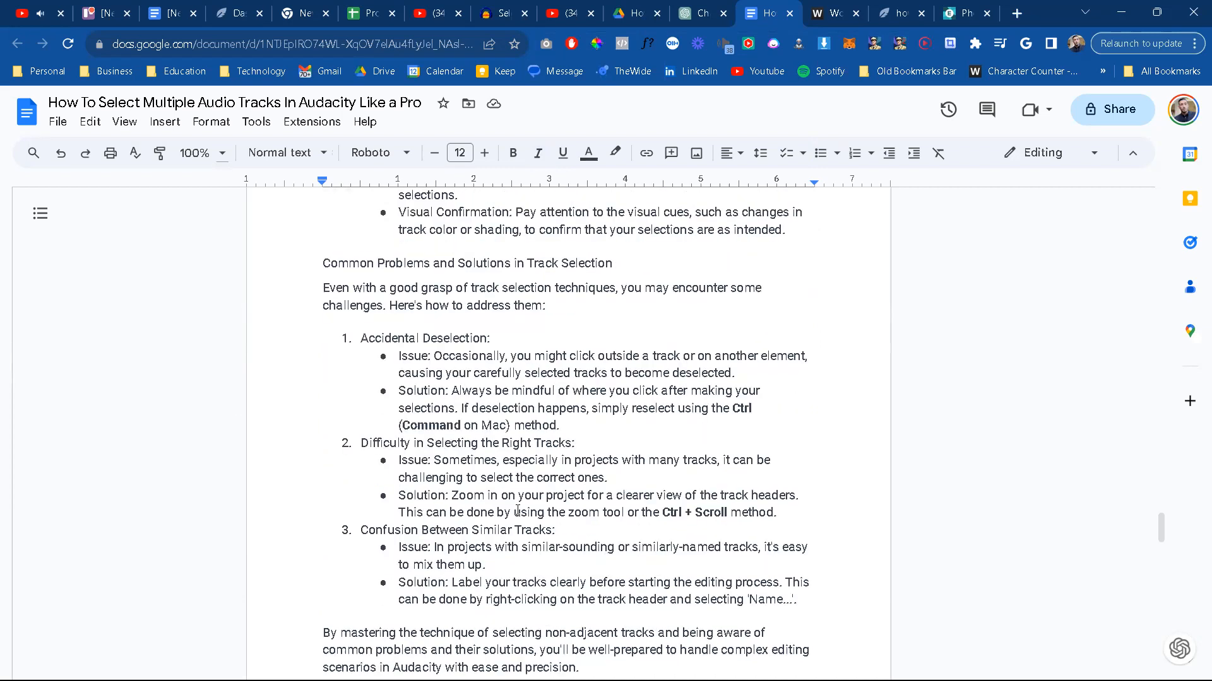
scroll(518, 509, down, 1)
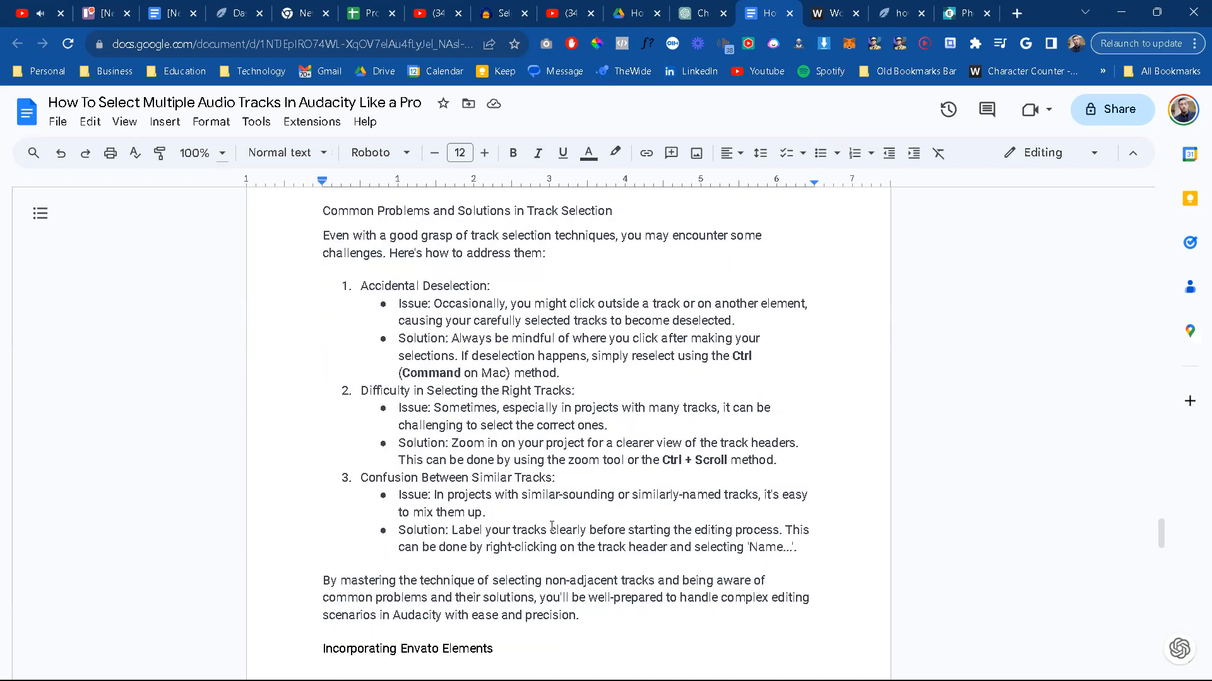
scroll(484, 520, down, 1)
scroll(484, 520, up, 7)
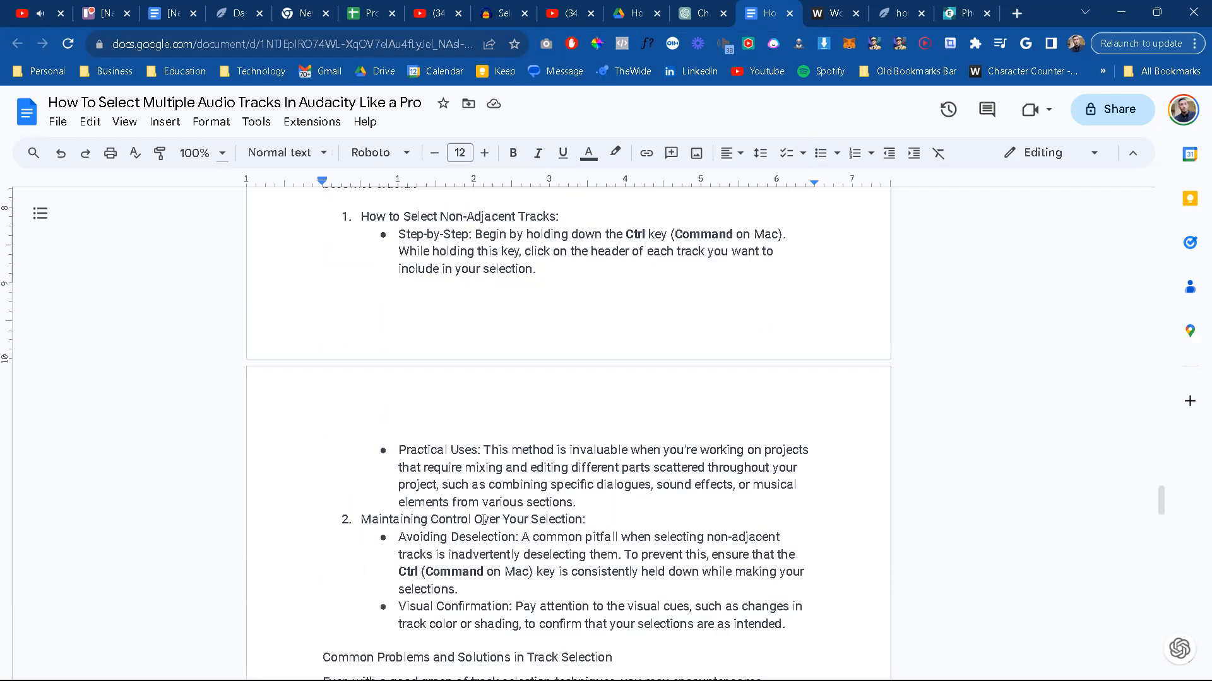
scroll(483, 520, up, 5)
scroll(483, 520, up, 10)
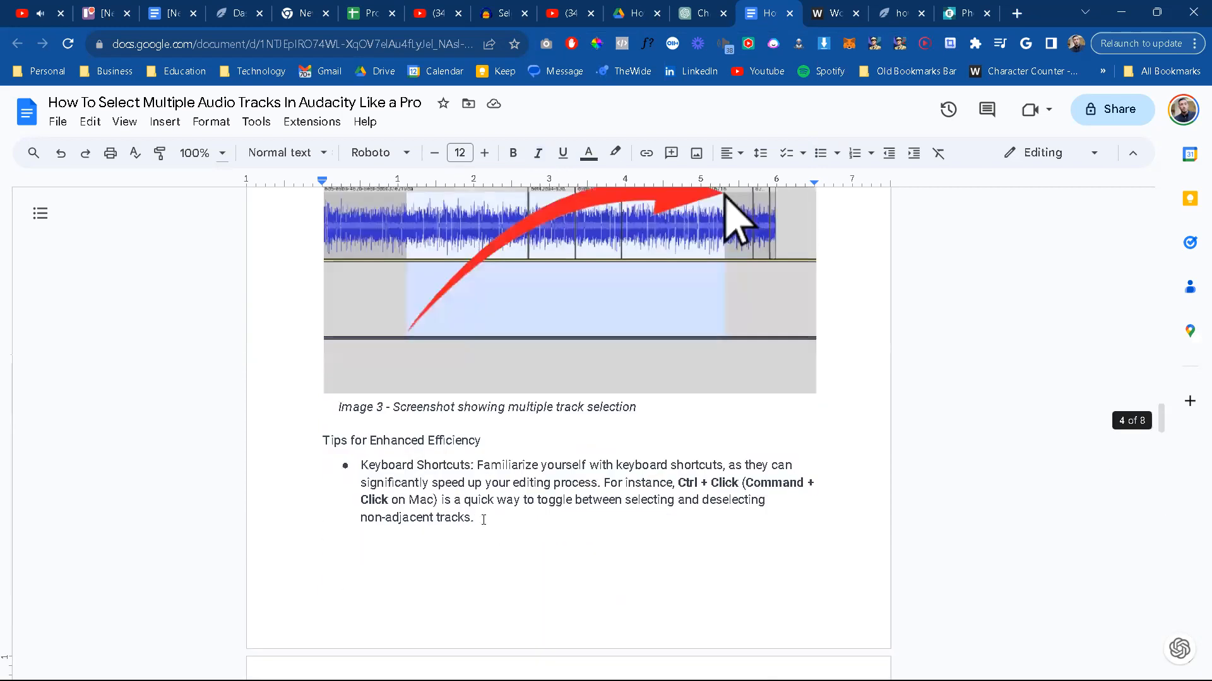
scroll(483, 520, up, 10)
scroll(483, 520, up, 2)
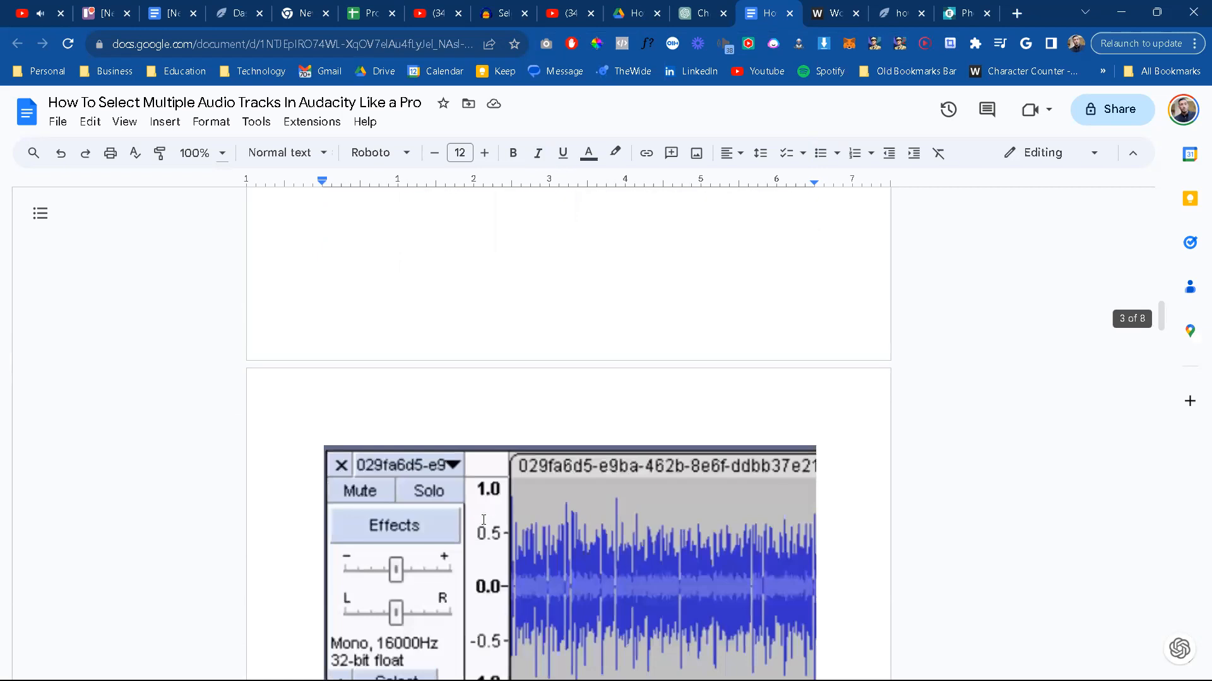
scroll(483, 520, up, 10)
scroll(484, 519, up, 10)
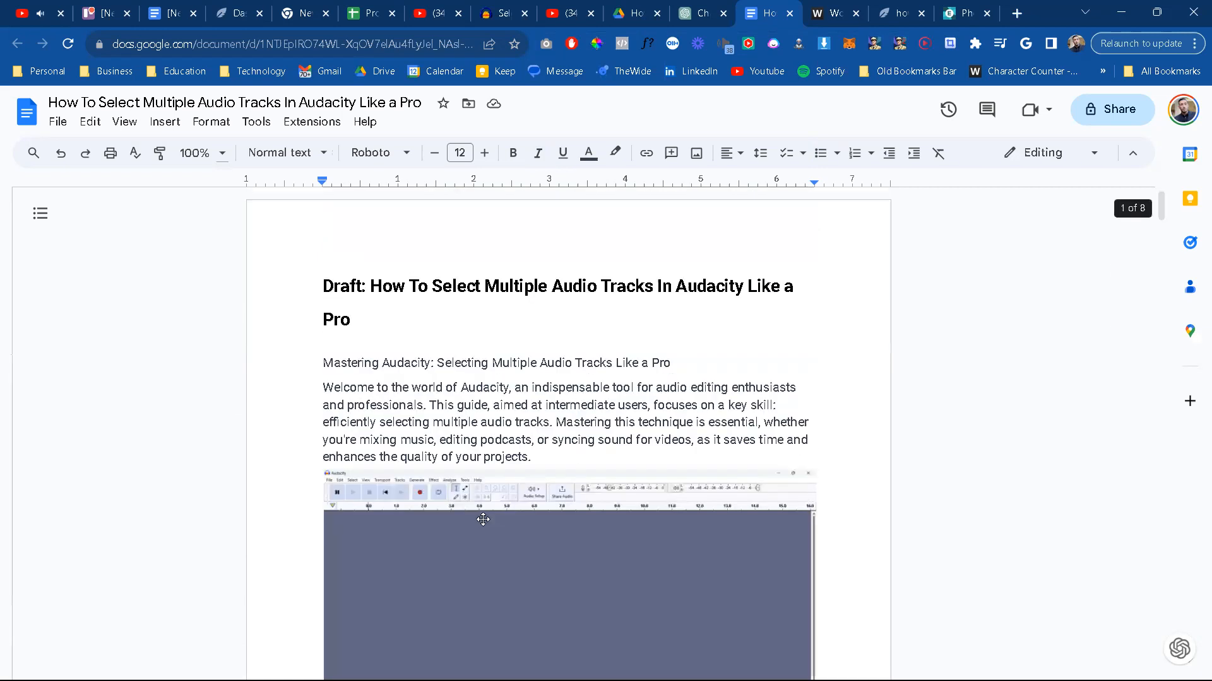
scroll(638, 472, down, 3)
scroll(1019, 330, down, 5)
drag(1162, 250, 1135, 595)
scroll(601, 490, down, 3)
scroll(601, 490, up, 2)
scroll(601, 490, up, 5)
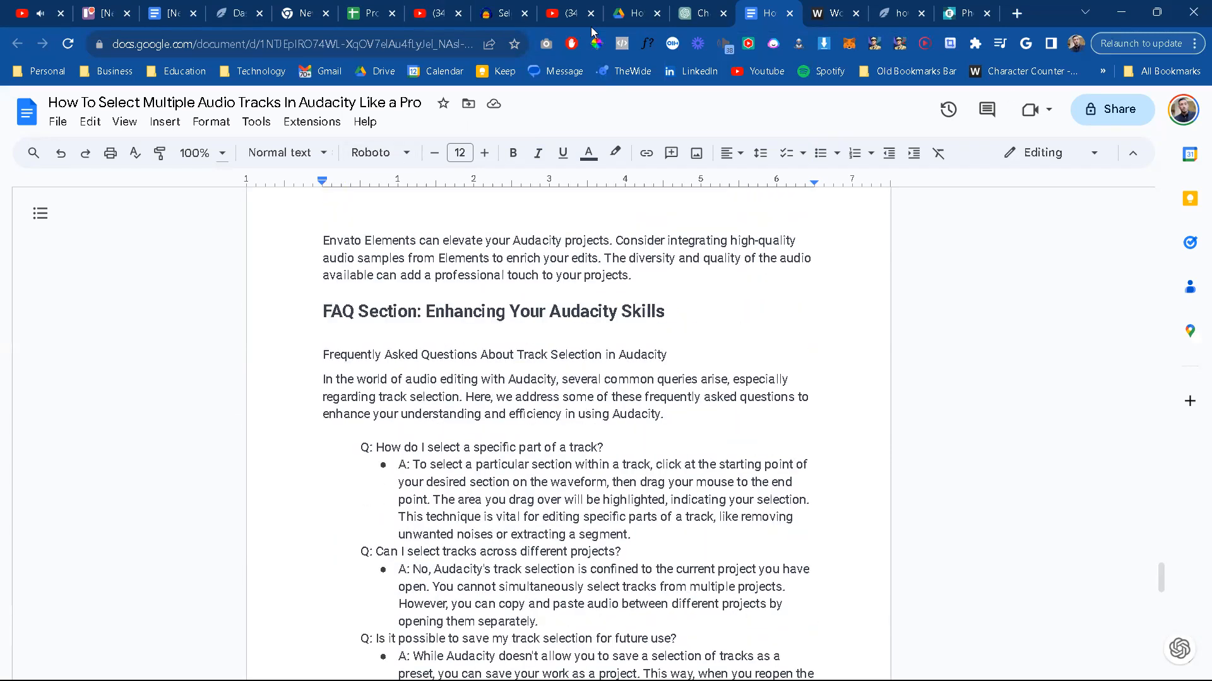
click(570, 414)
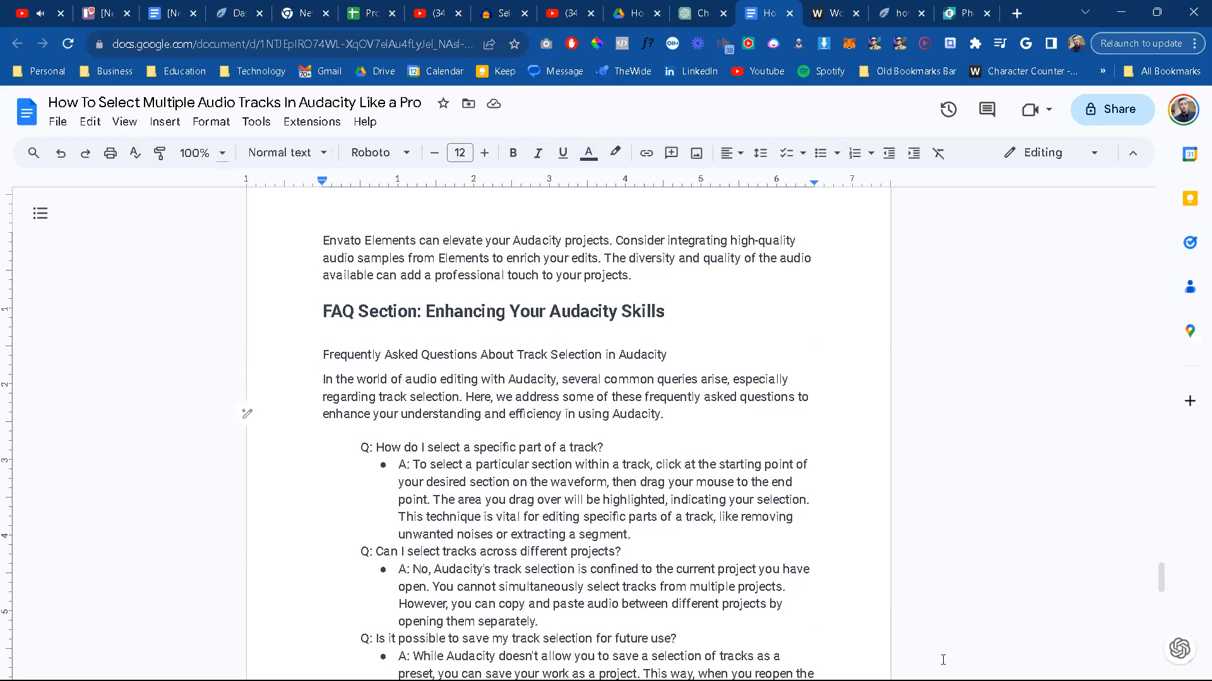
Step: Close the browser tab directly after the YouTube video tab
mouse_move(1186, 680)
key(super+shift+s)
middle_click(90, 12)
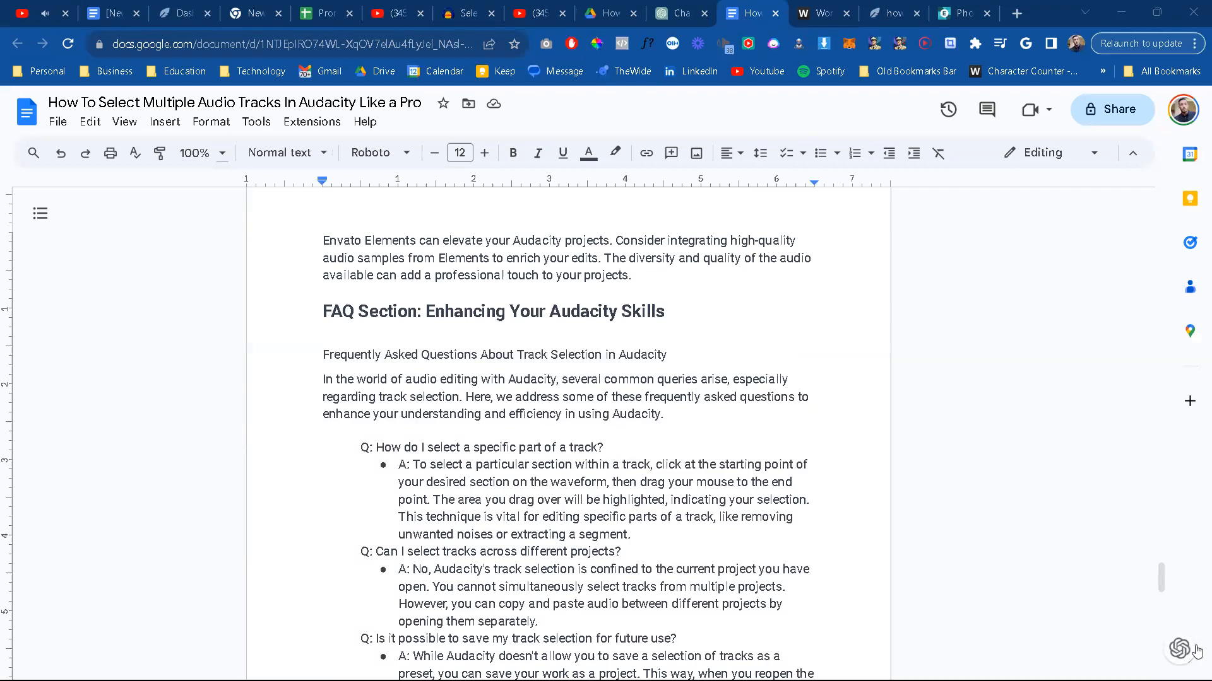
Step: Review the article from its introduction through single track selection to the steps for selecting adjacent and non-adjacent tracks
drag(1164, 582, 1149, 189)
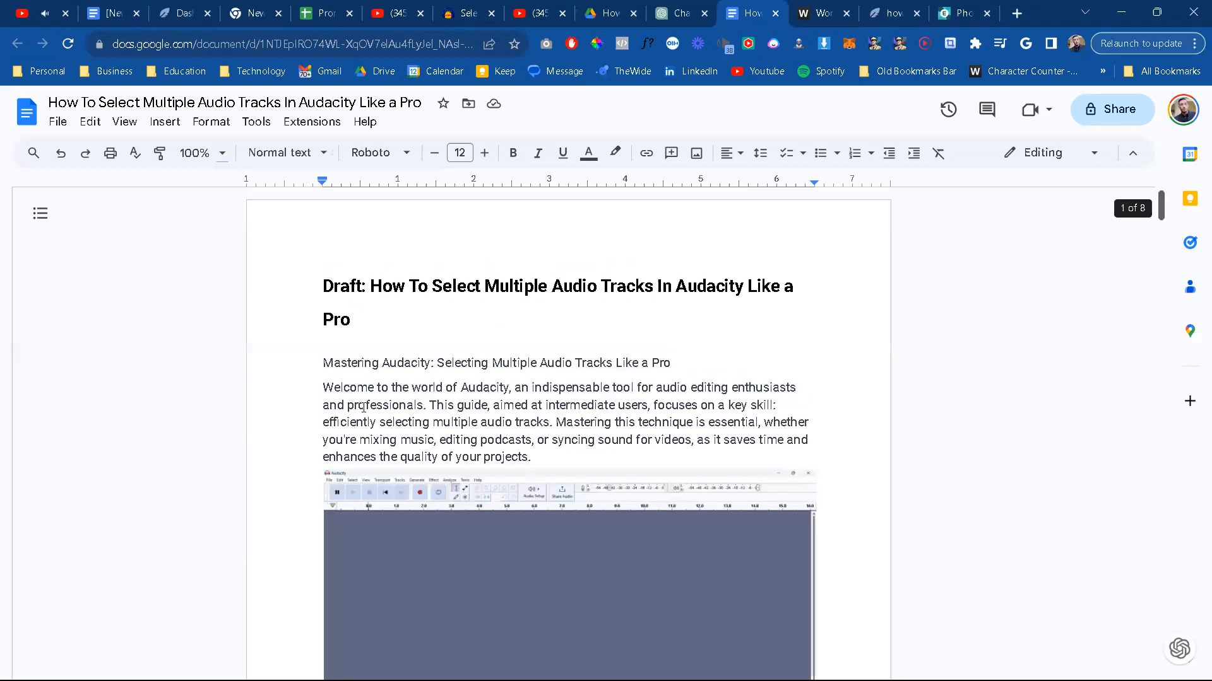
scroll(404, 556, down, 5)
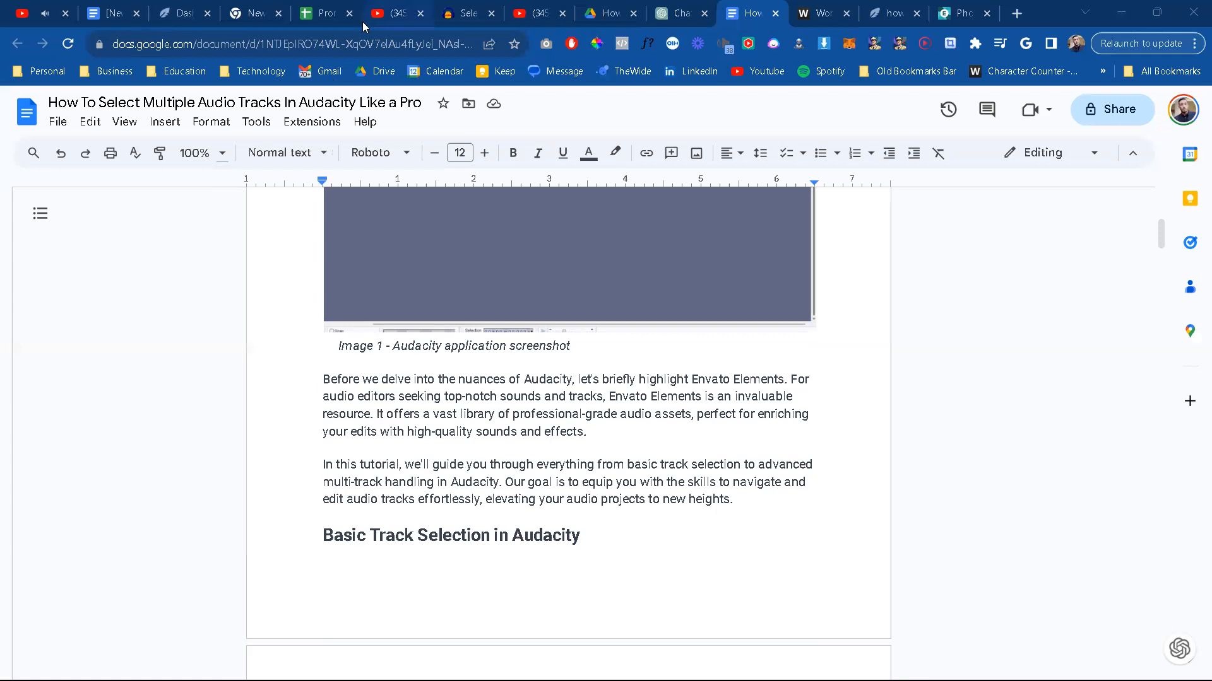
mouse_move(363, 26)
scroll(463, 519, down, 10)
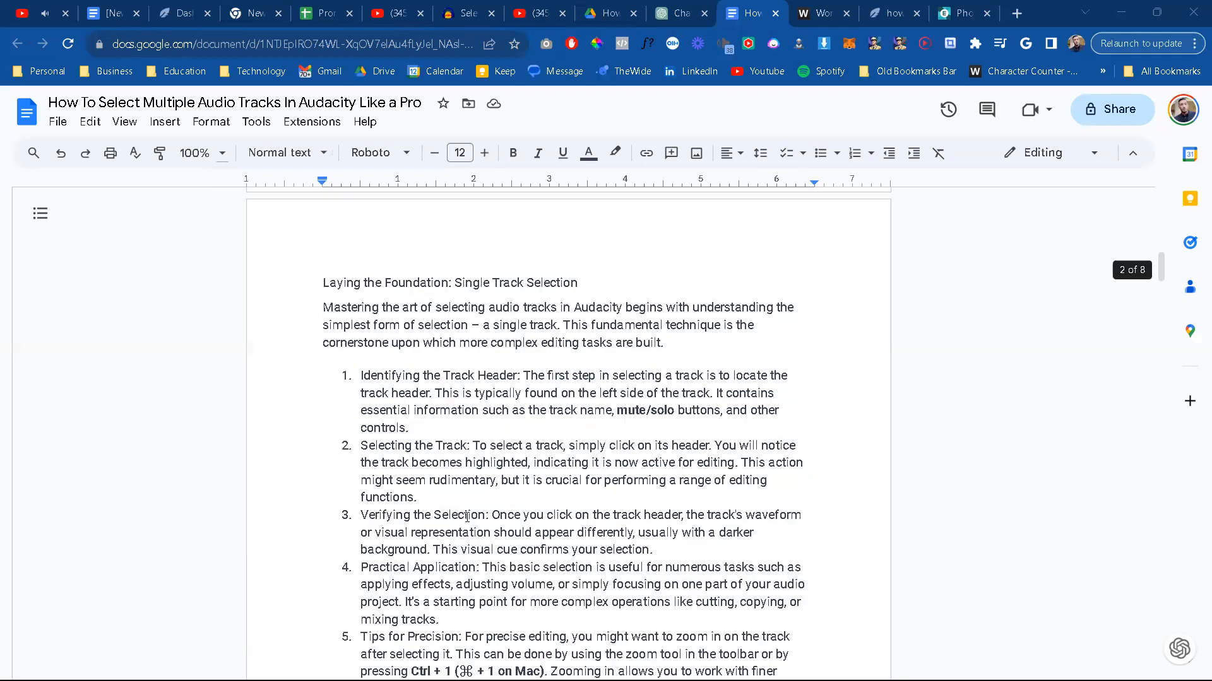
scroll(473, 508, down, 5)
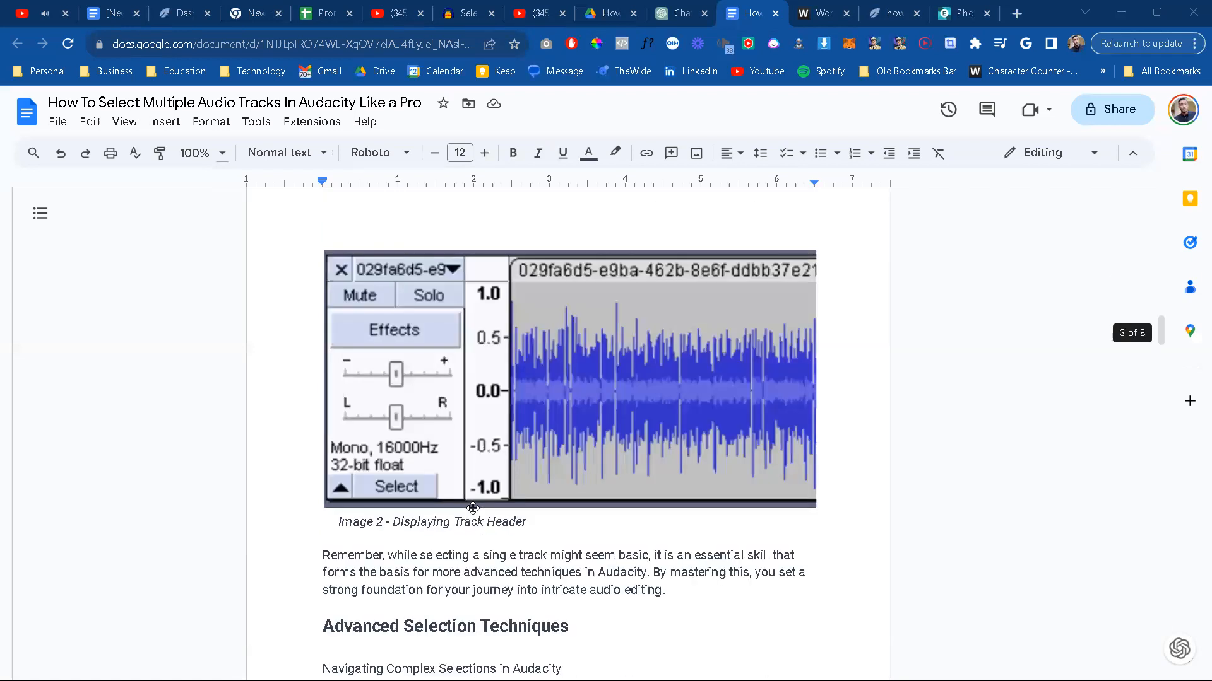
scroll(473, 508, down, 5)
scroll(519, 395, down, 5)
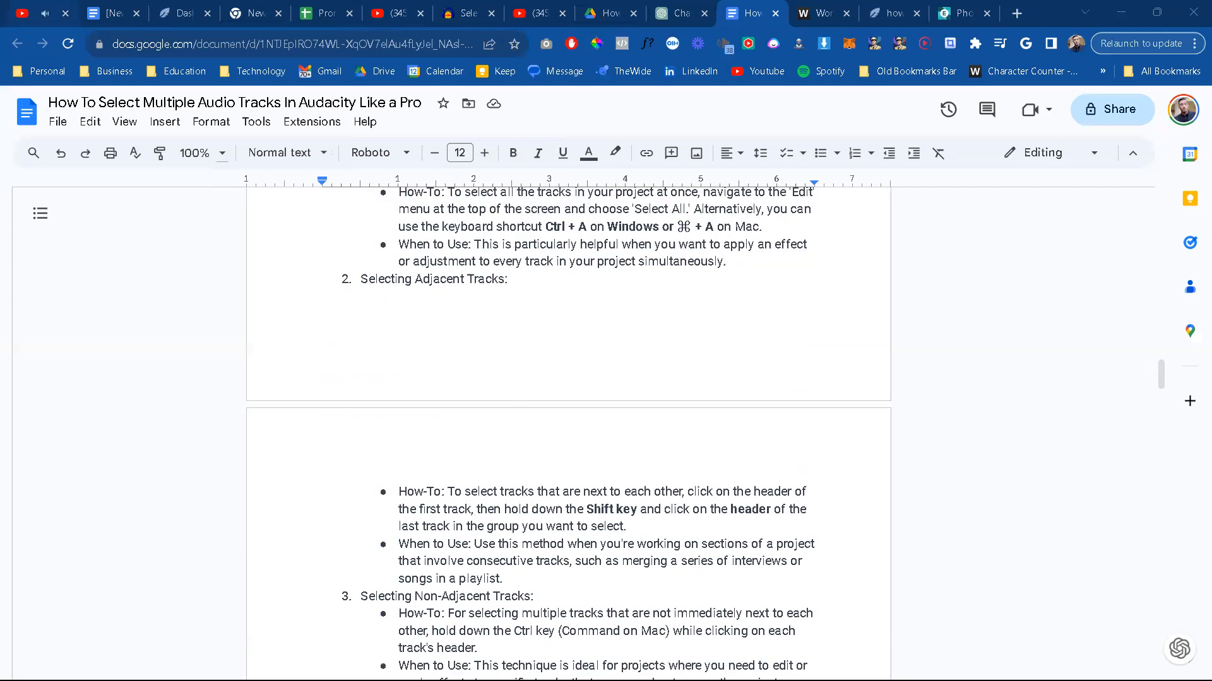
key(ctrl+1)
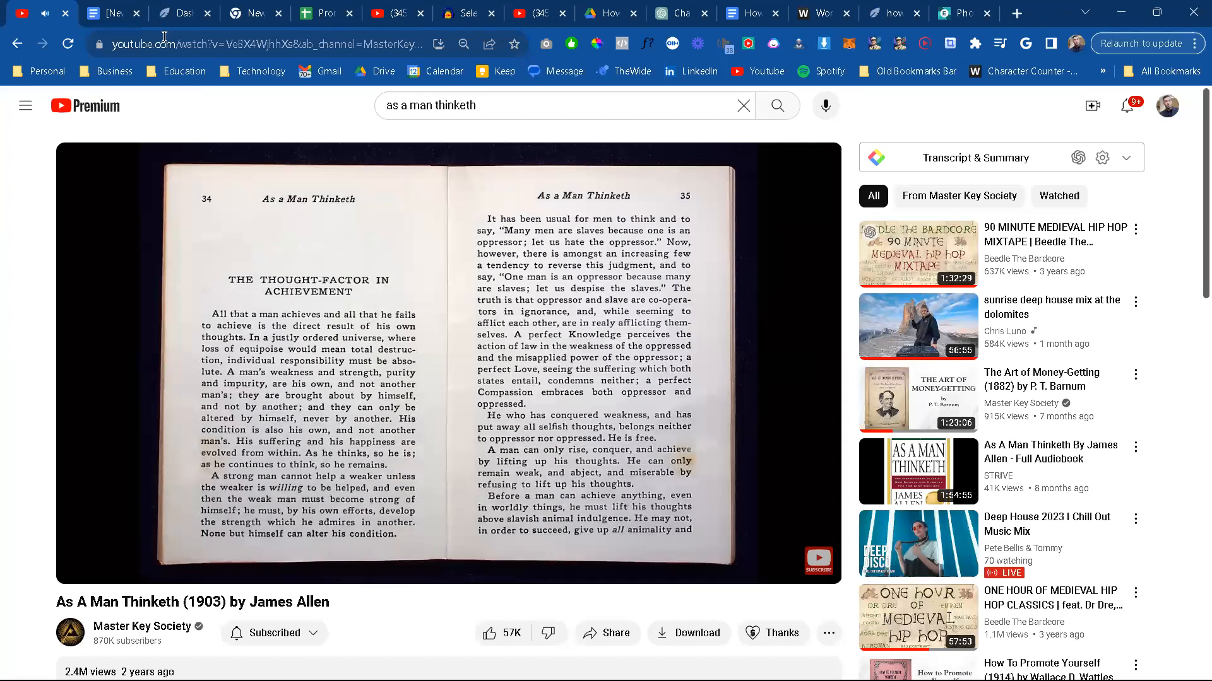
click(684, 12)
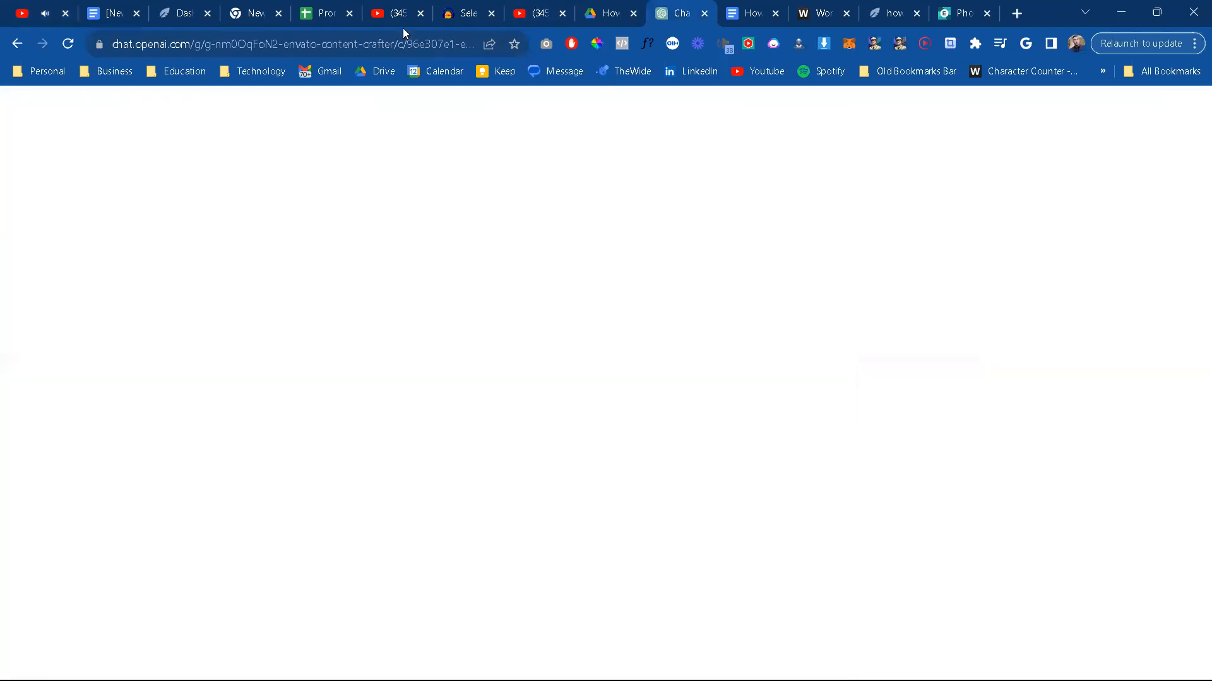
key(ctrl+1)
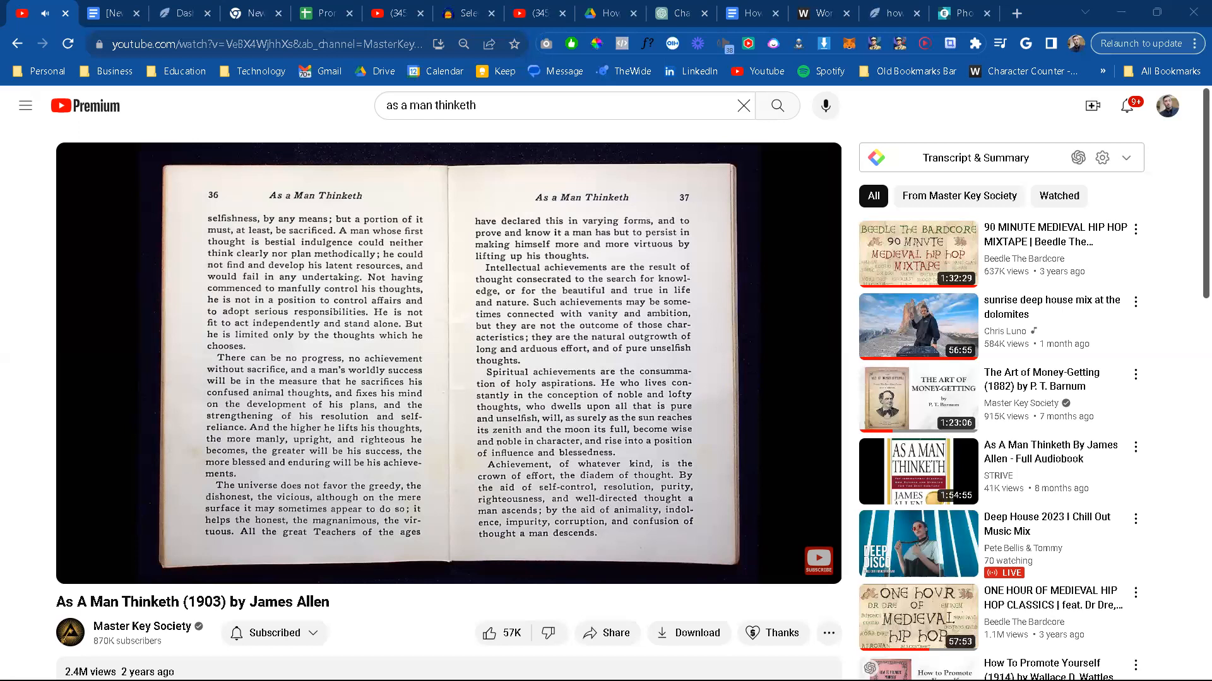
Step: Open Amazon's Movers & Shakers page in a new tab and browse its department rankings down to the Buy it again section
drag(1002, 507, 814, 6)
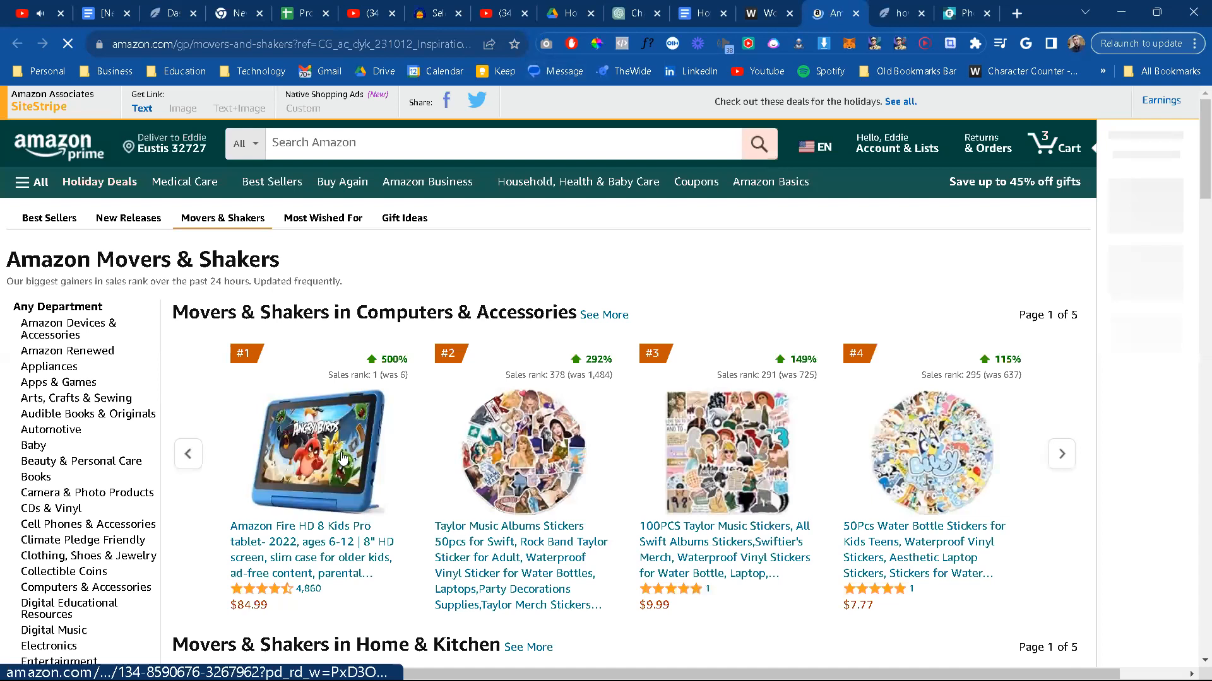
scroll(341, 455, down, 2)
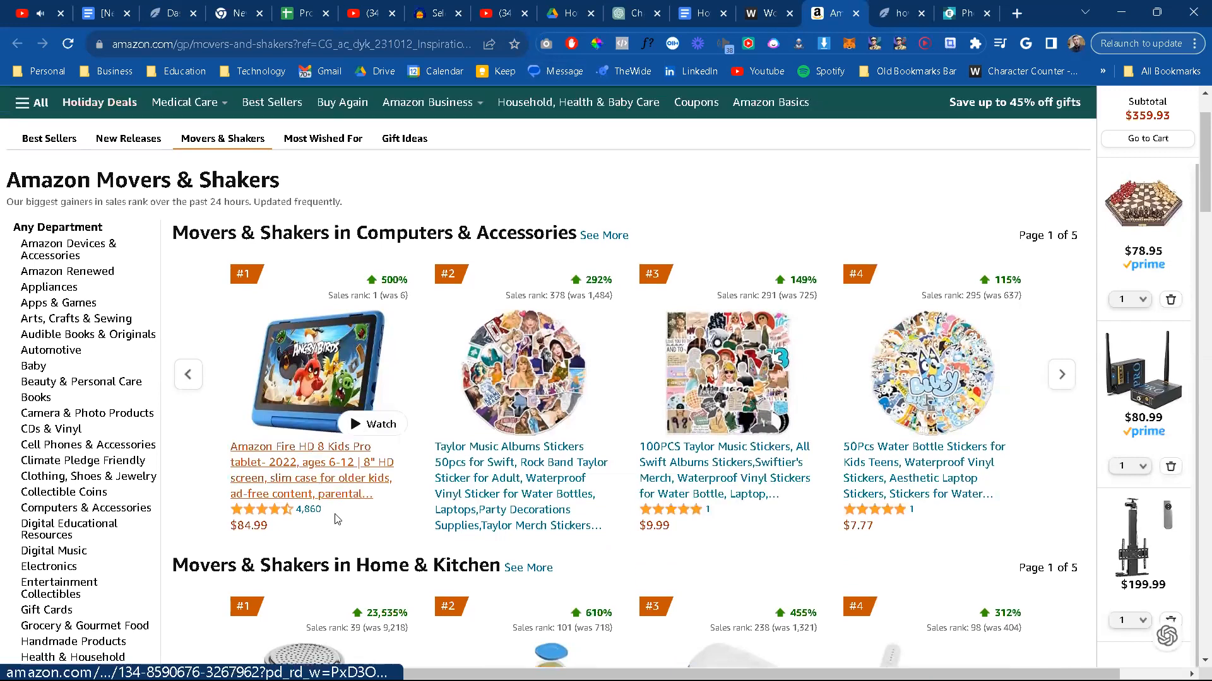
scroll(337, 517, down, 2)
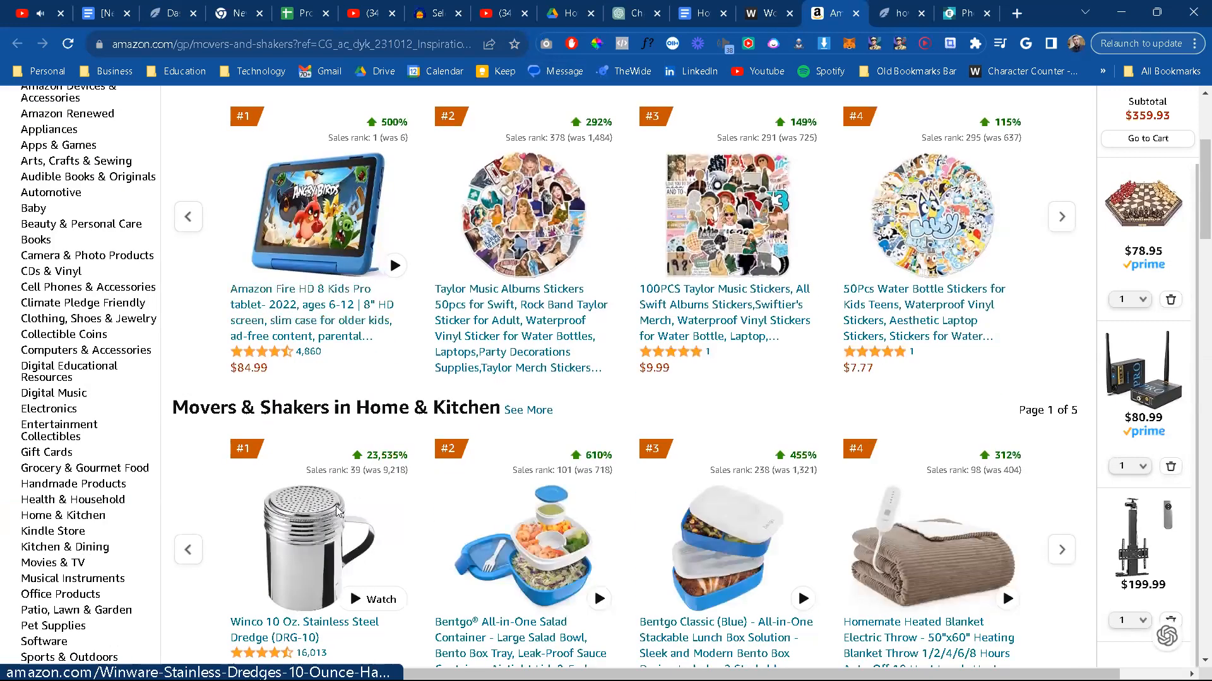
scroll(338, 511, up, 1)
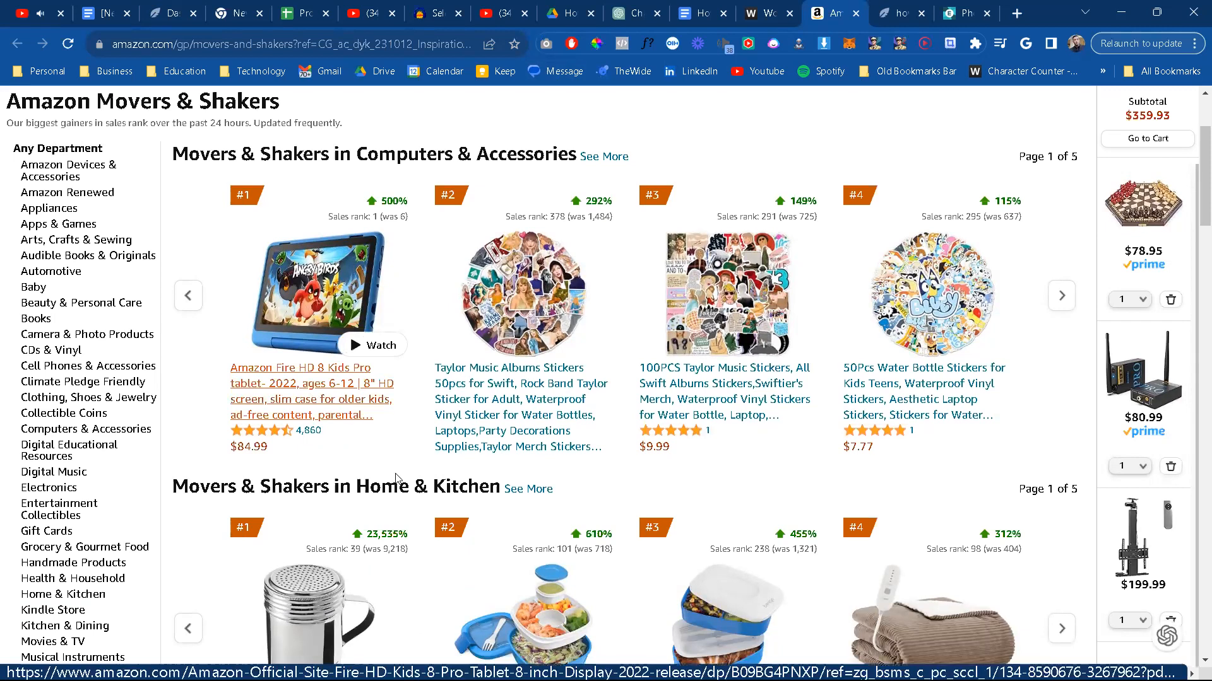
scroll(396, 480, down, 7)
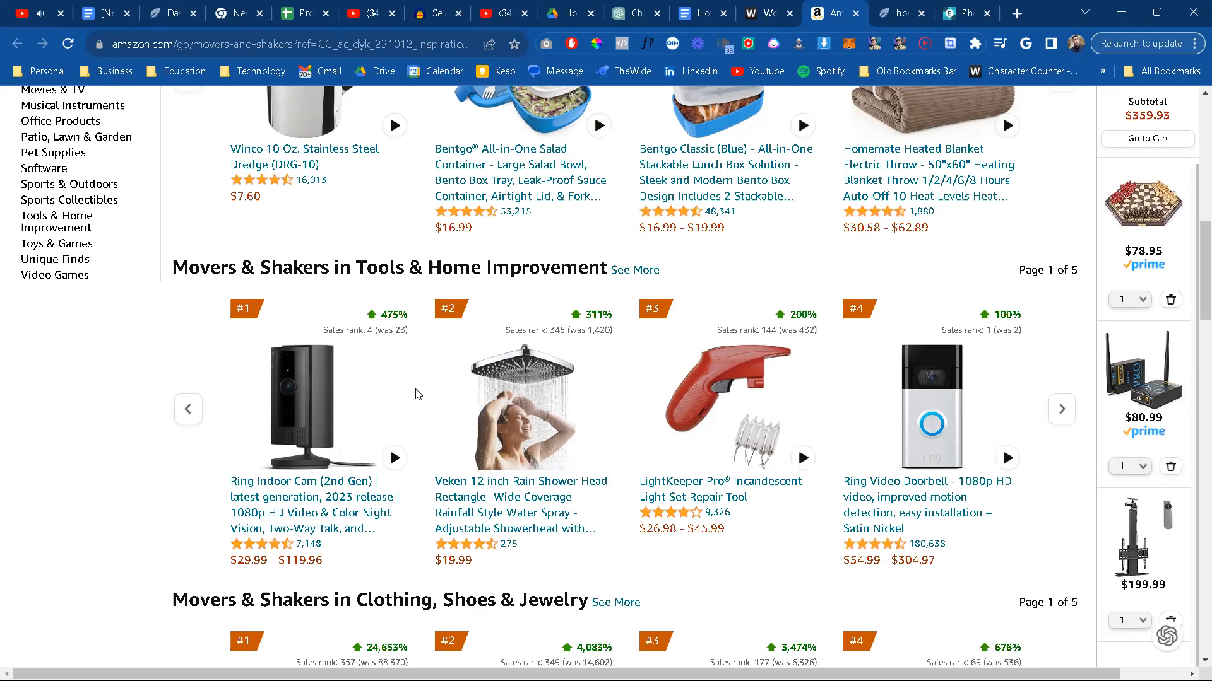
scroll(416, 392, down, 4)
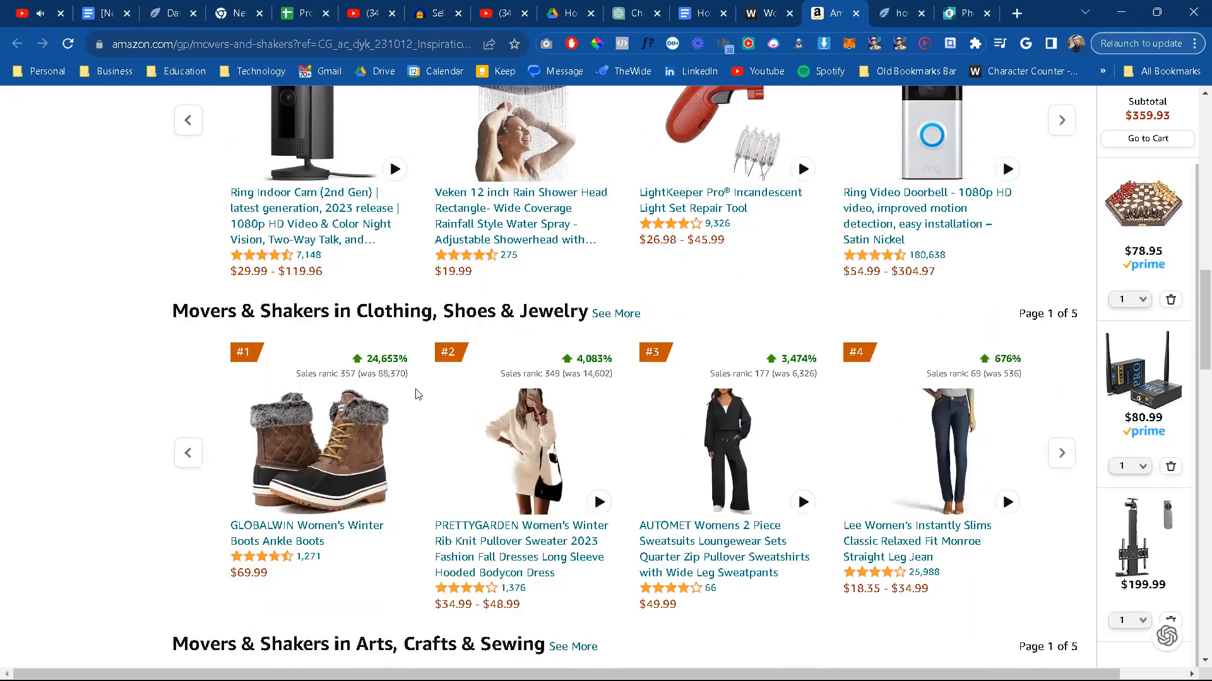
scroll(416, 395, down, 5)
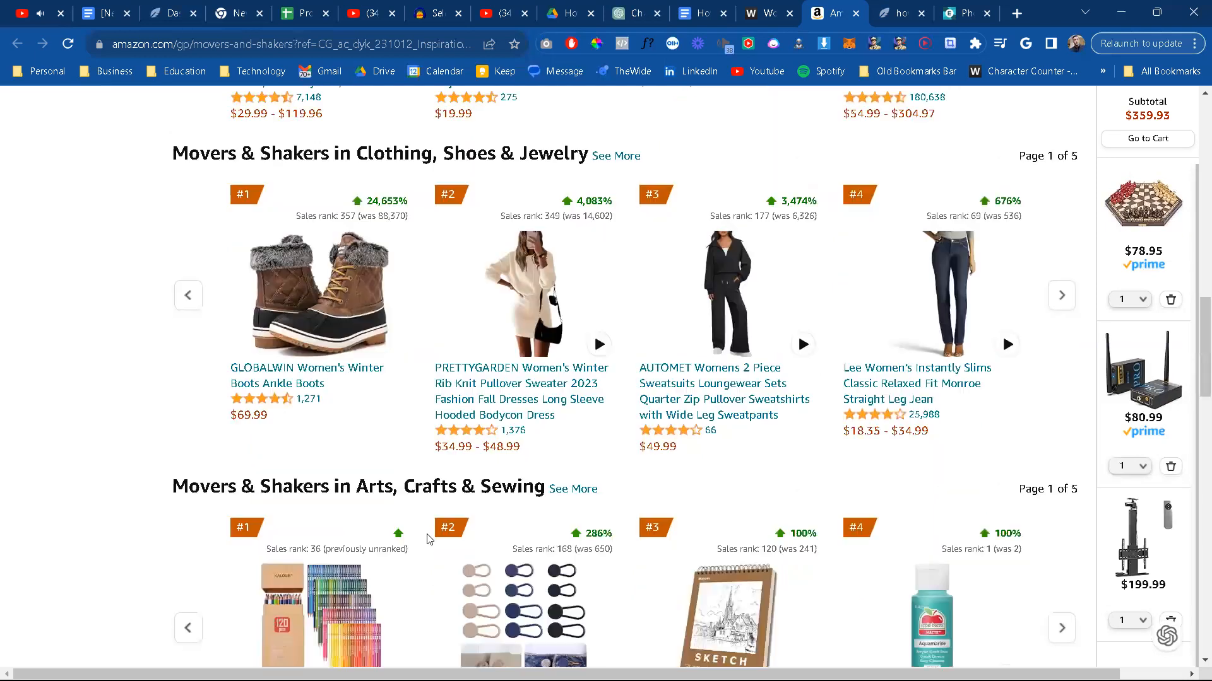
scroll(427, 539, down, 5)
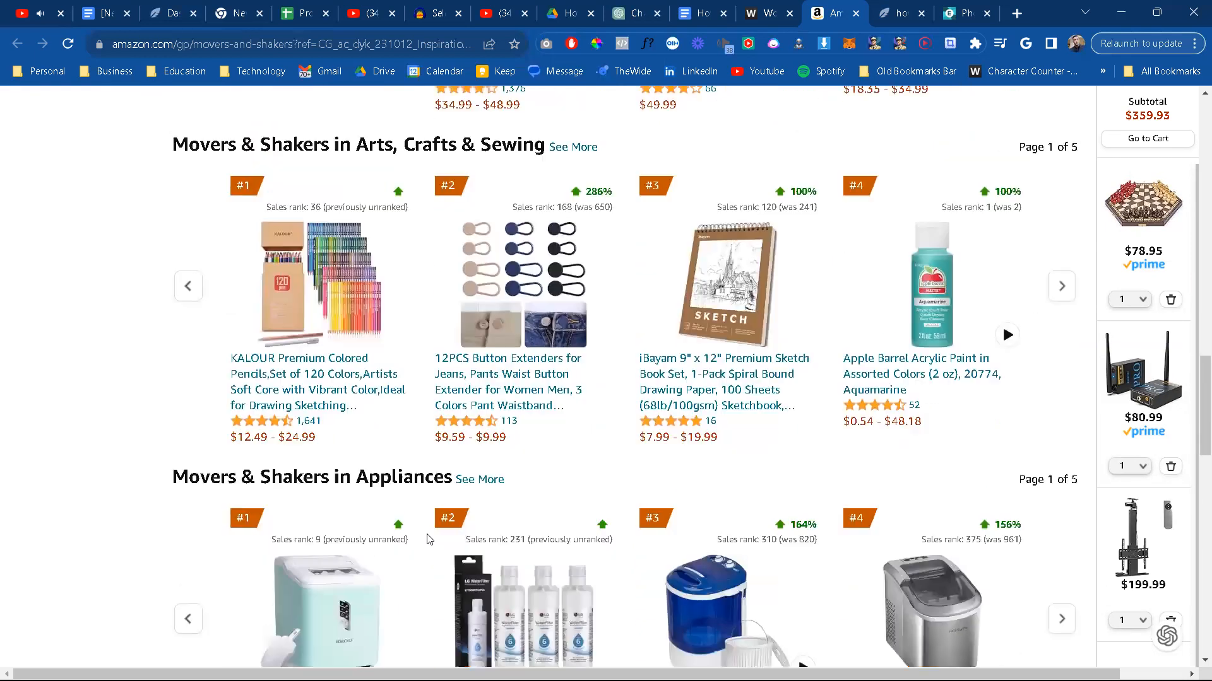
scroll(427, 540, down, 1)
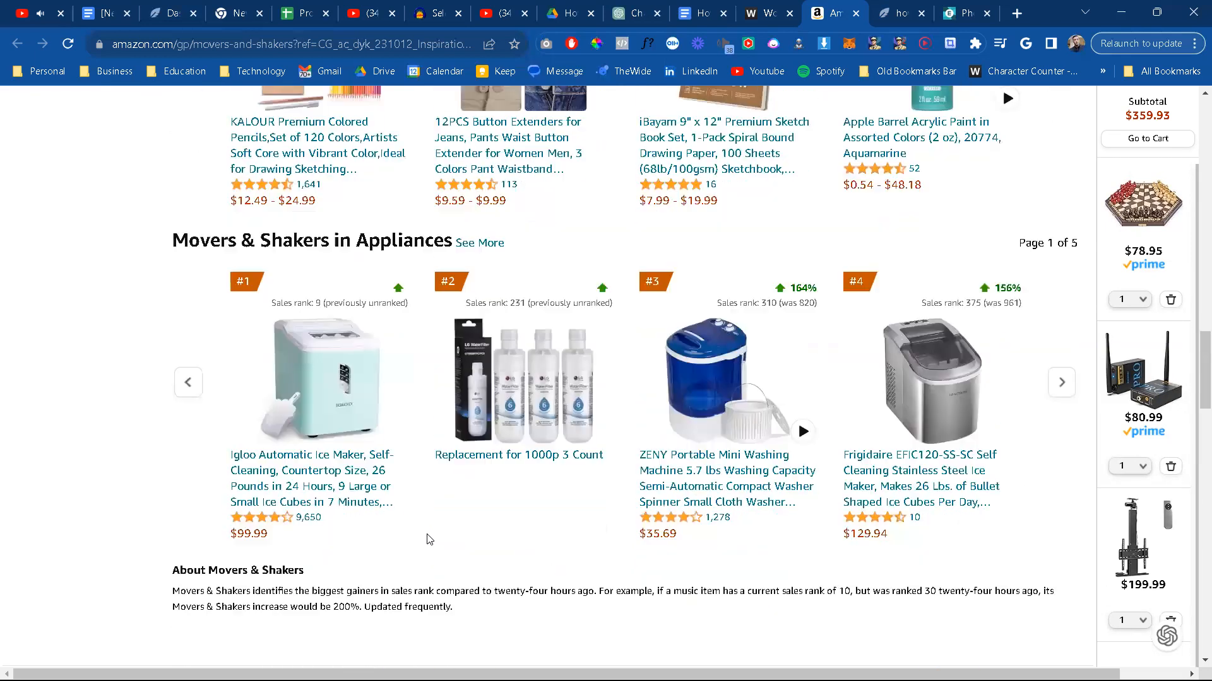
scroll(427, 539, down, 5)
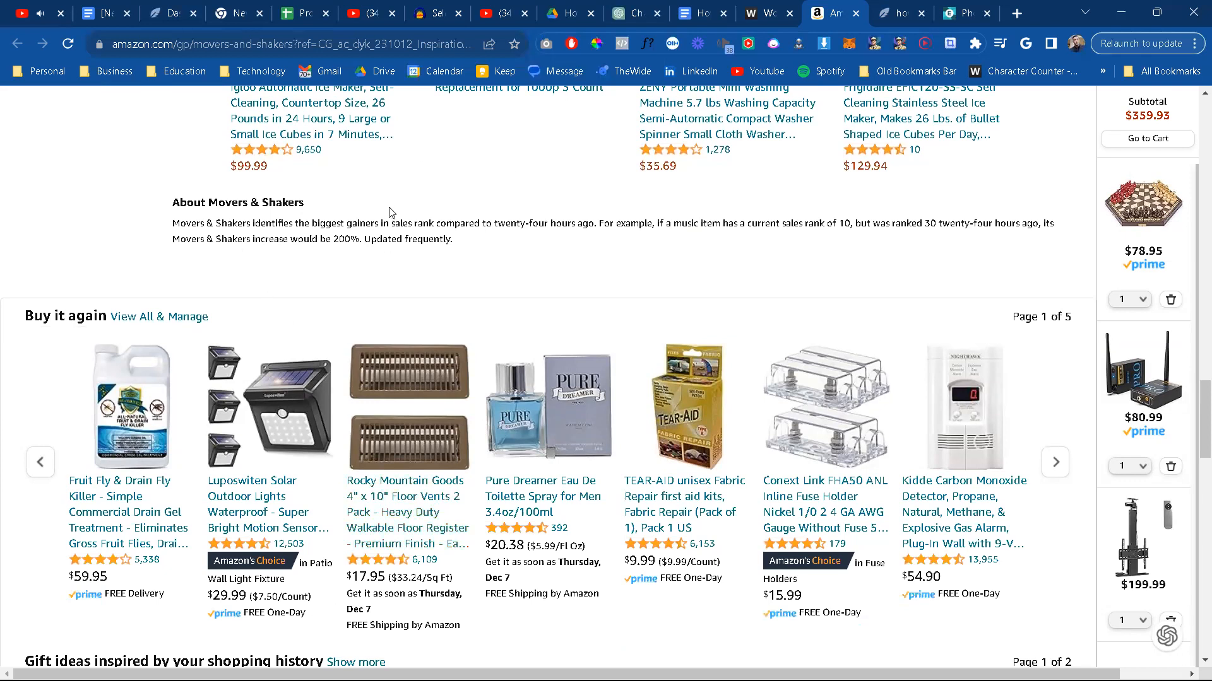
Step: View the second and last pages of the Buy it again product carousel
right_click(538, 501)
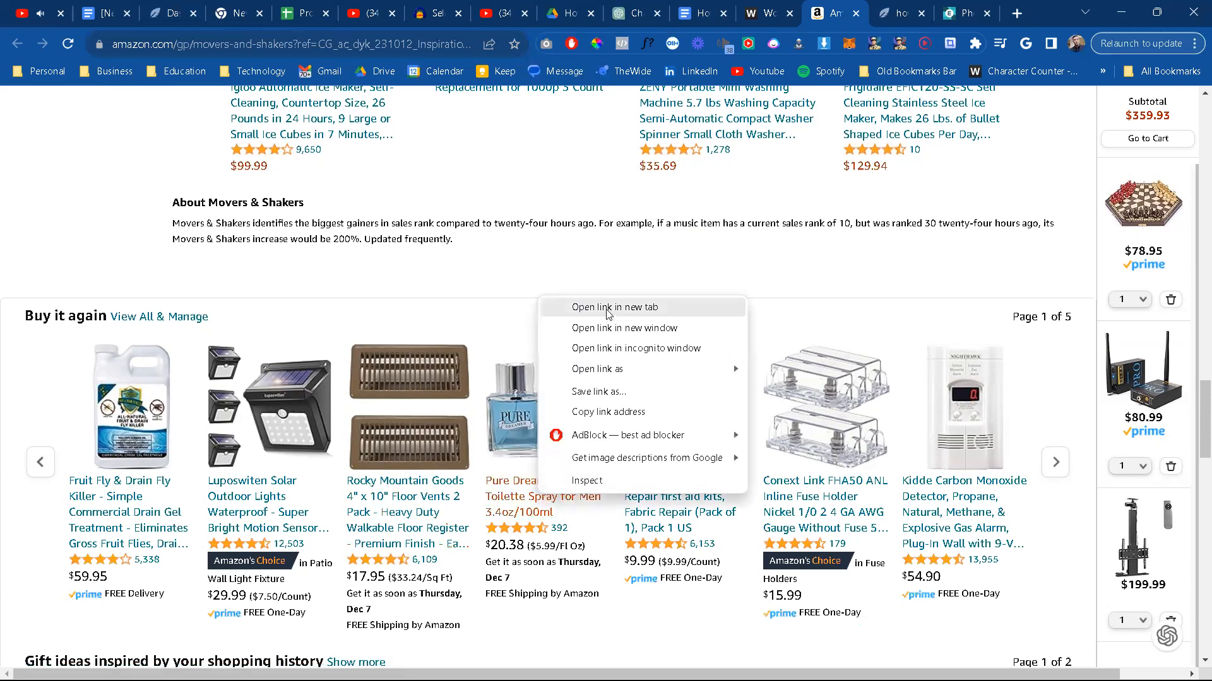
click(531, 244)
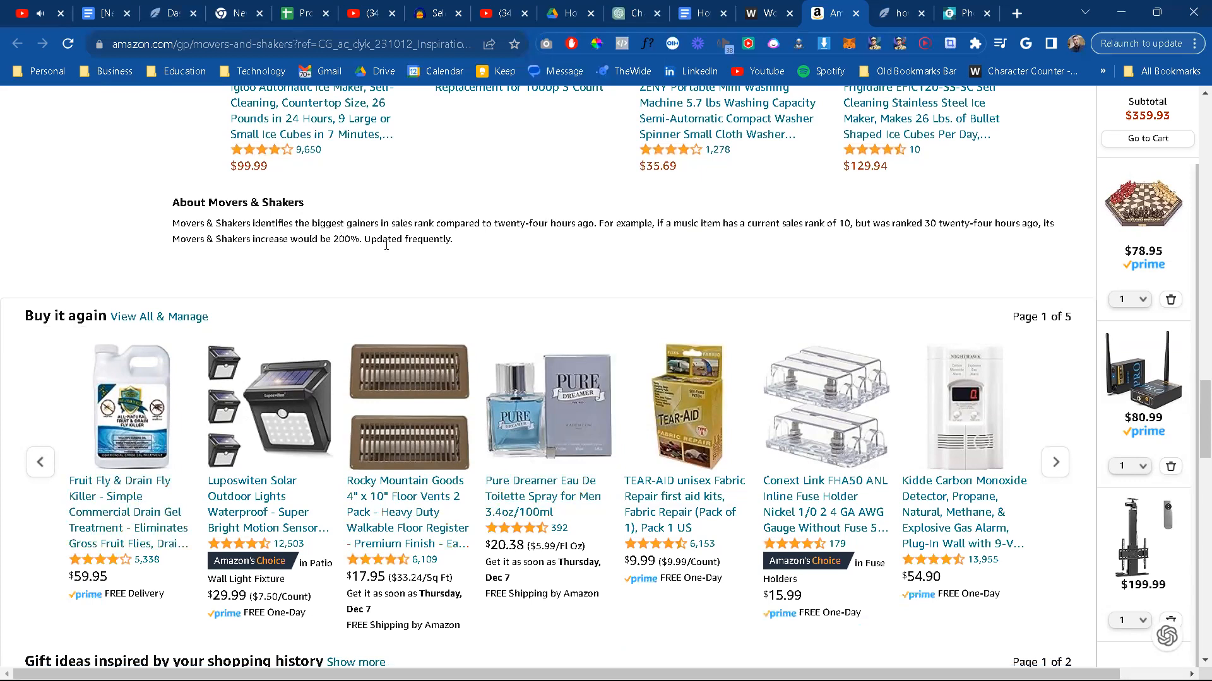
click(1054, 467)
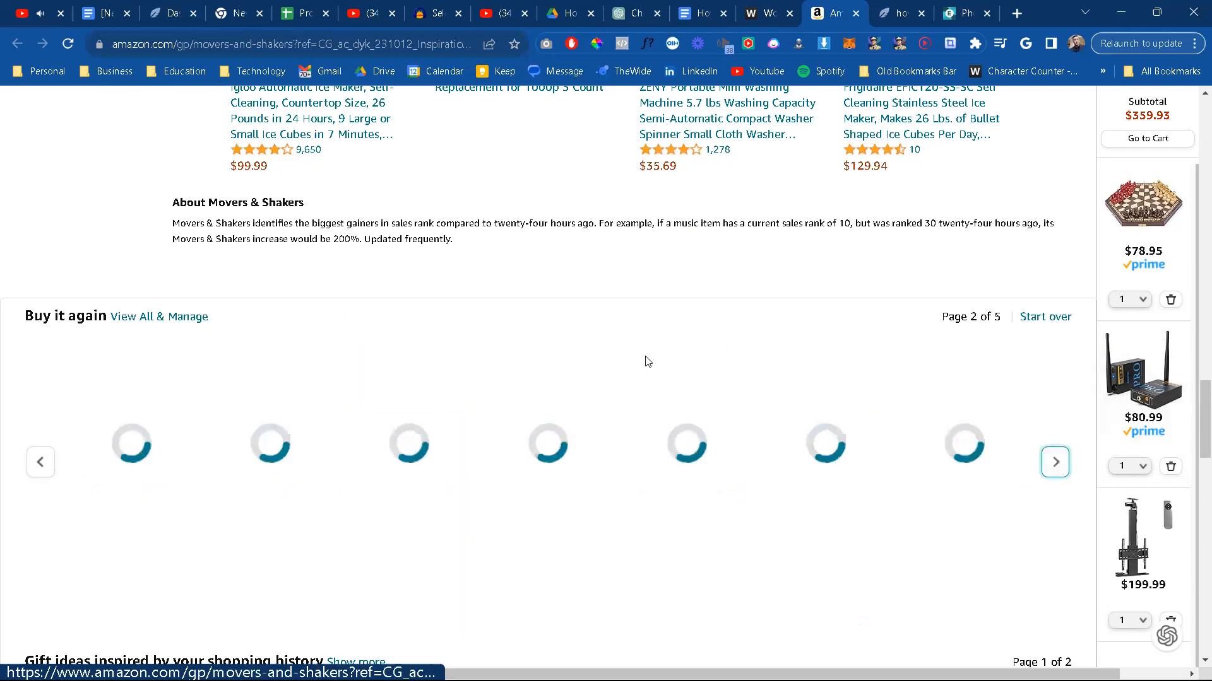
click(41, 463)
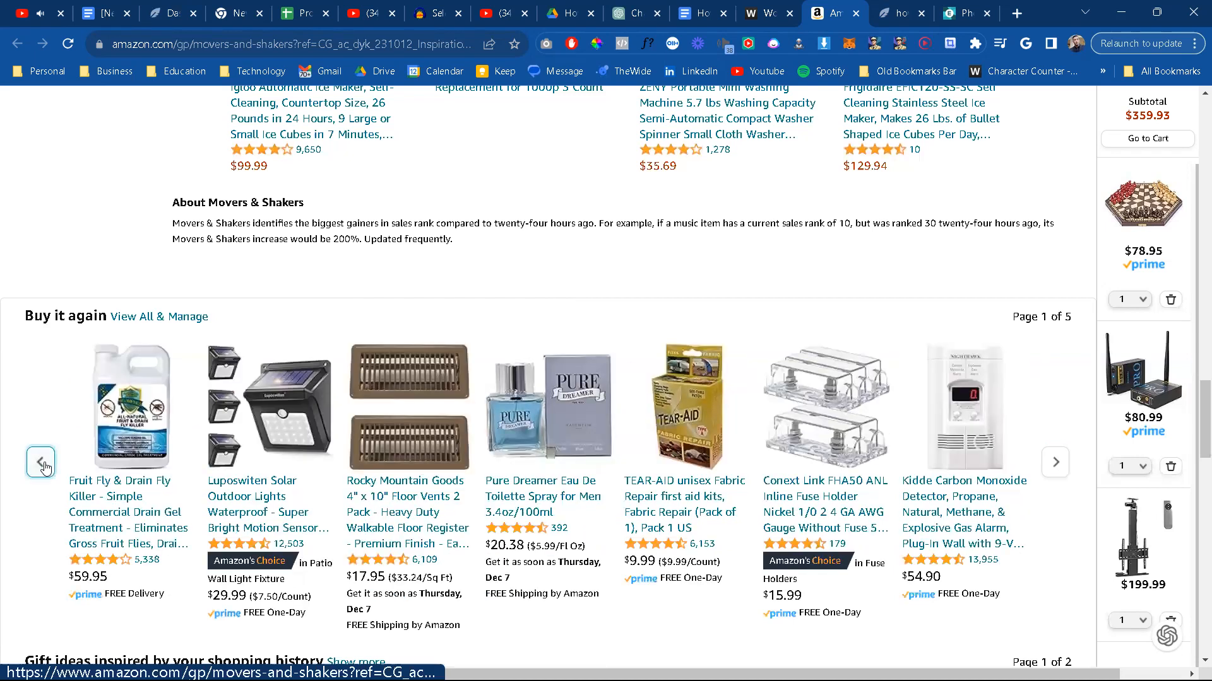
click(41, 467)
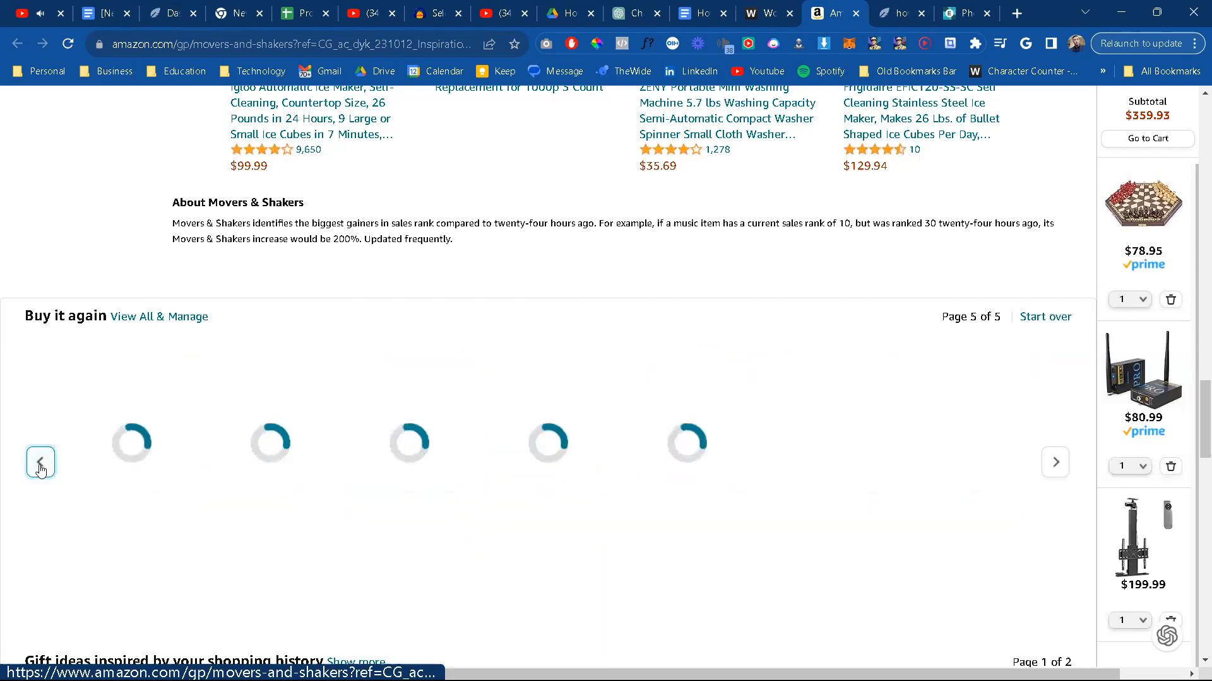
Step: Look over the Movers & Shakers rankings for appliances, arts and crafts, and clothing again, returning to Buy it again
scroll(437, 382, up, 3)
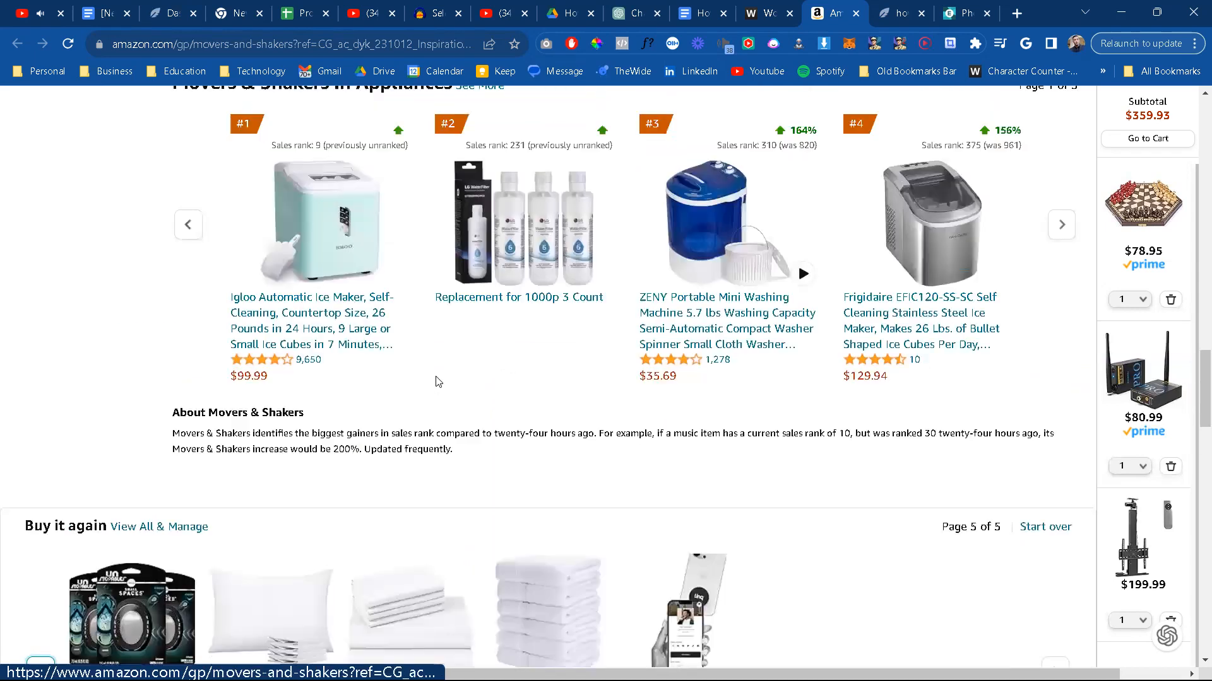
scroll(437, 381, up, 4)
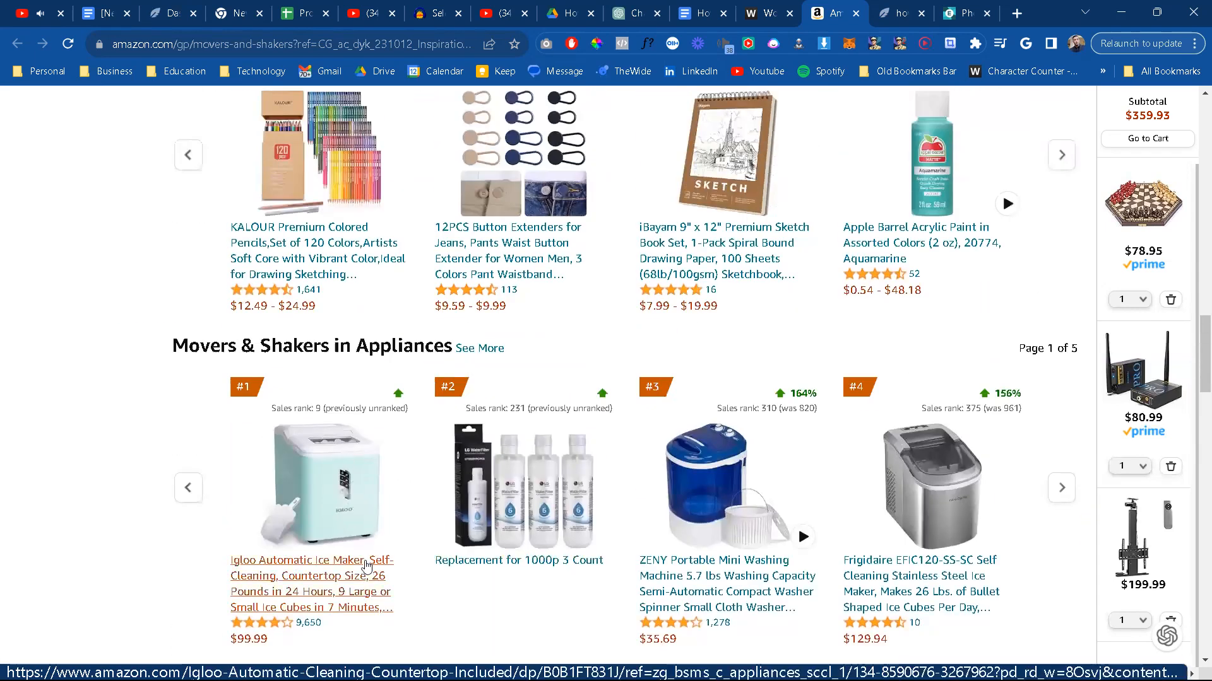
scroll(580, 563, up, 1)
scroll(580, 563, up, 5)
scroll(580, 563, up, 4)
scroll(580, 561, down, 2)
scroll(581, 562, down, 4)
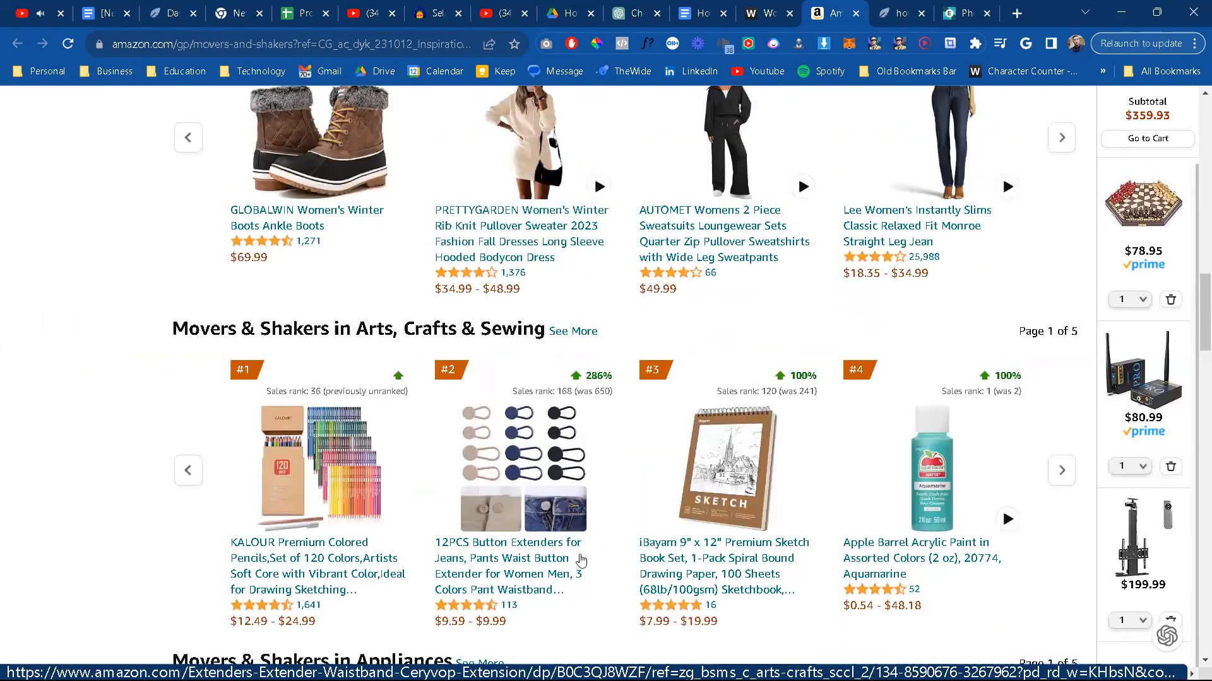
scroll(581, 561, down, 10)
scroll(947, 421, down, 3)
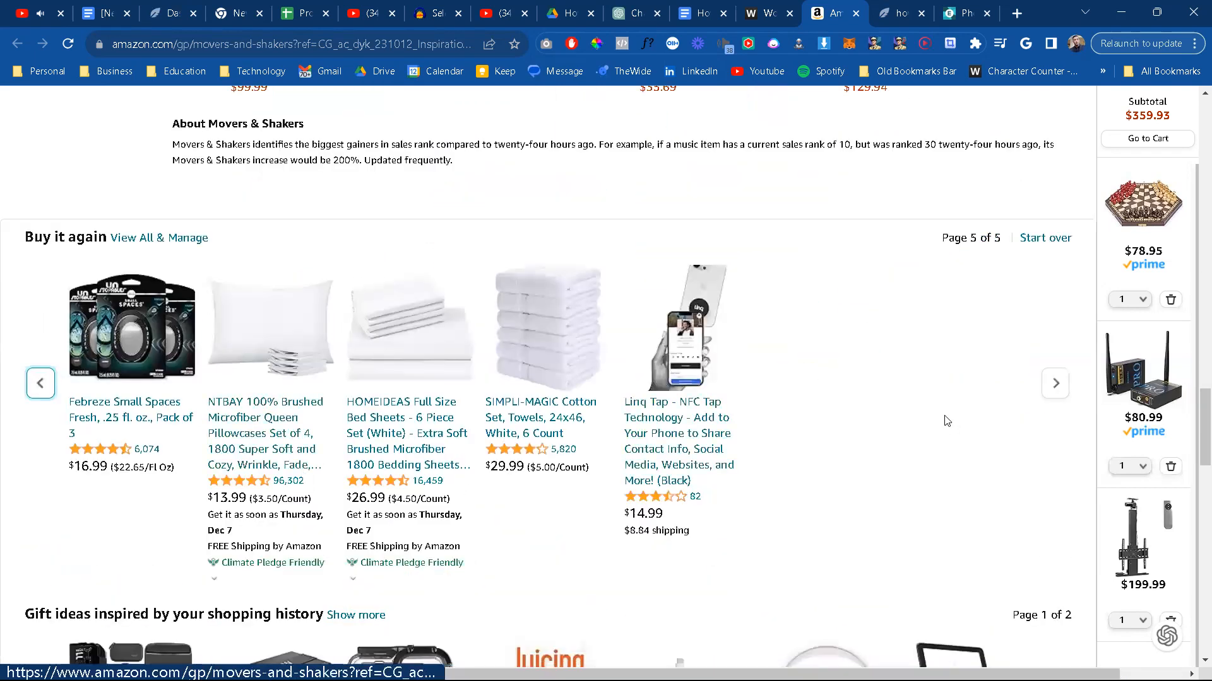
Step: Go through all pages of the Buy it again carousel to check the previously purchased products
click(1055, 384)
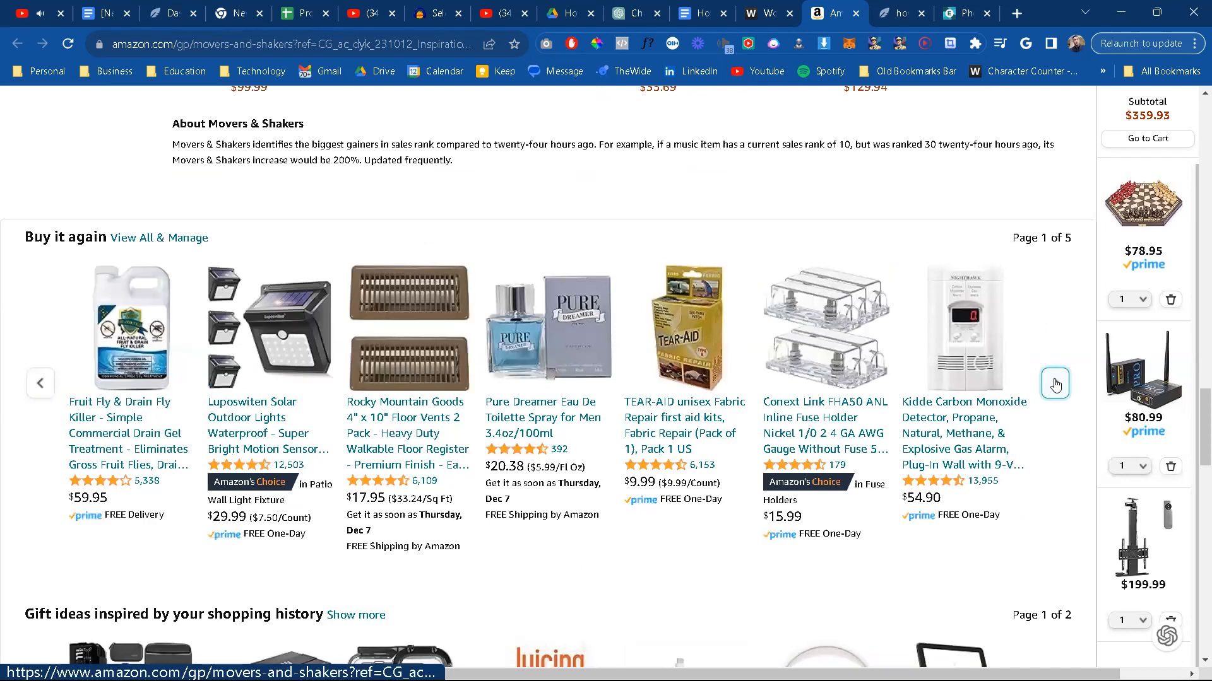
click(1055, 383)
click(1055, 384)
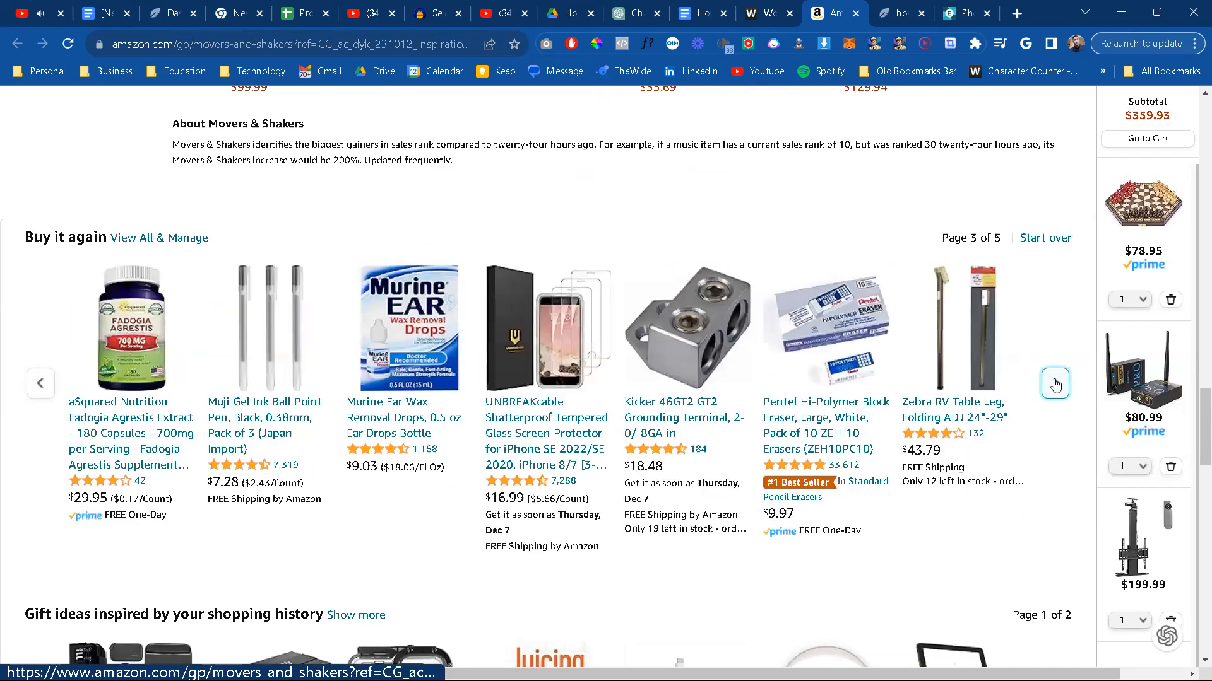
click(1056, 384)
click(1055, 384)
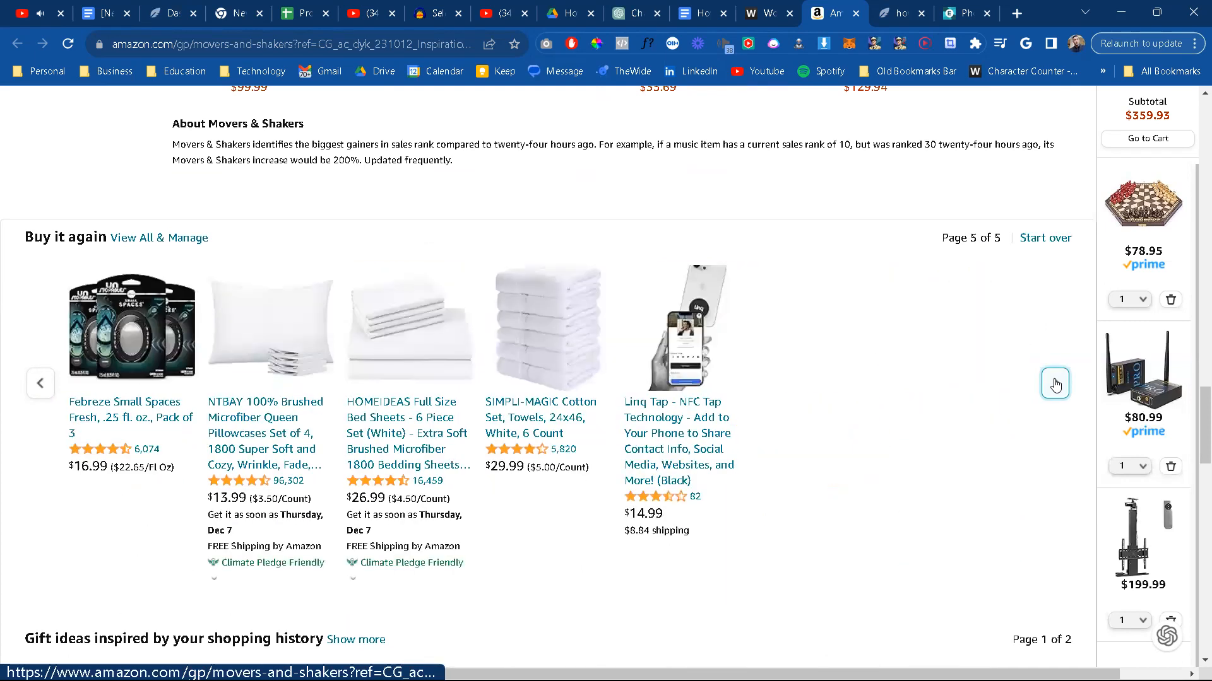
click(1055, 383)
Step: Search Amazon for "scooter"
scroll(555, 274, up, 8)
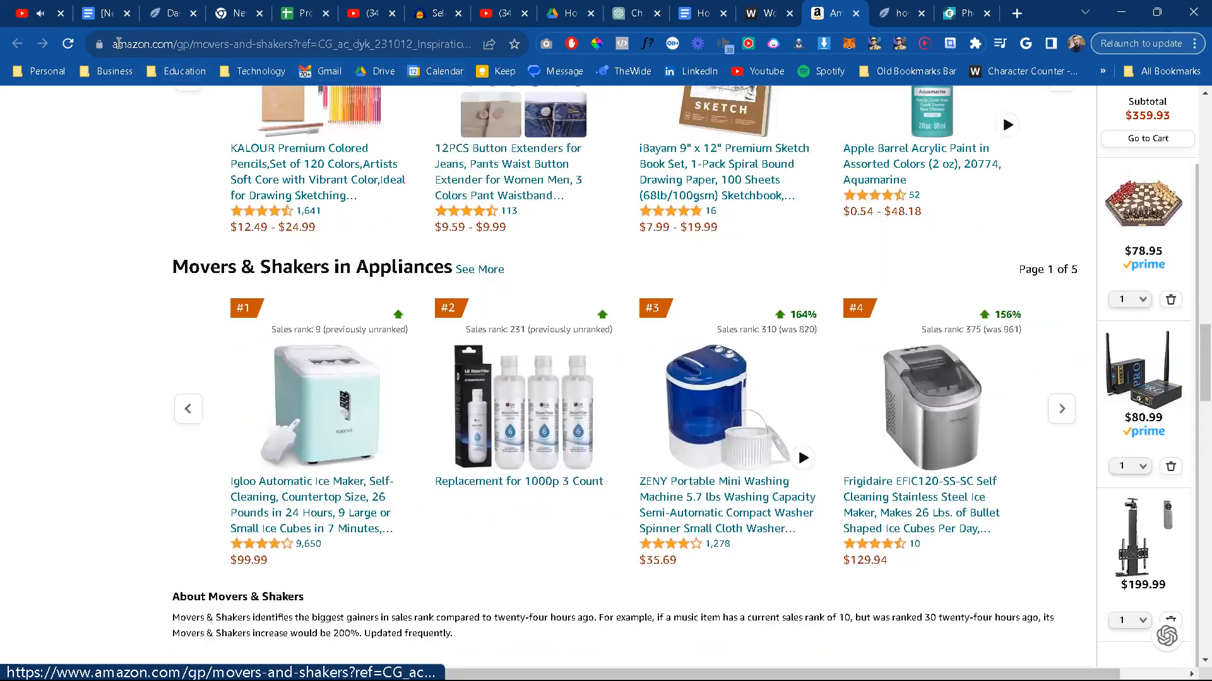
scroll(424, 385, up, 5)
scroll(423, 385, up, 18)
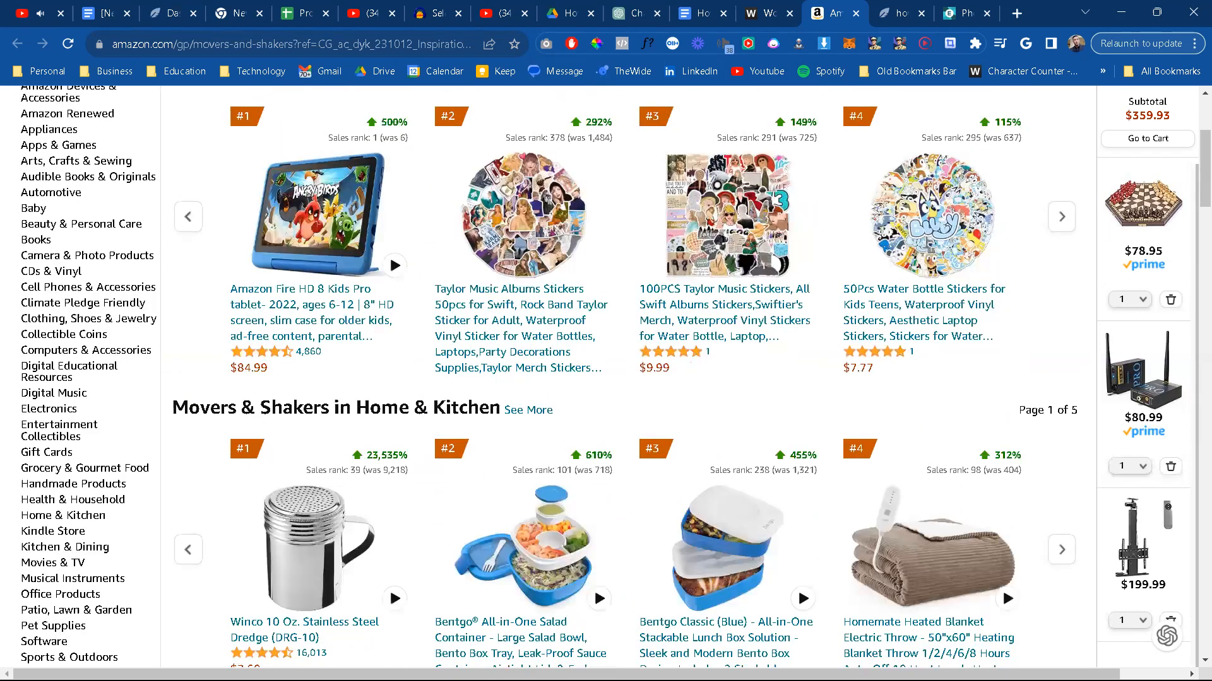
scroll(424, 385, up, 4)
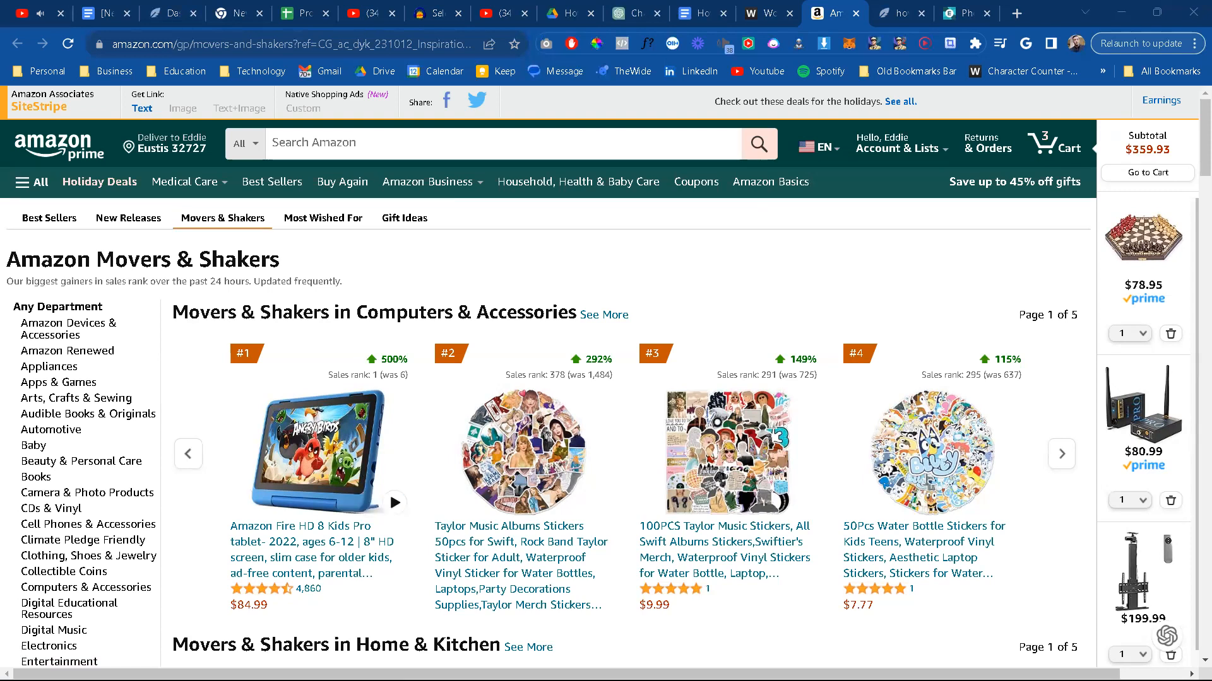
click(358, 150)
text(scooter)
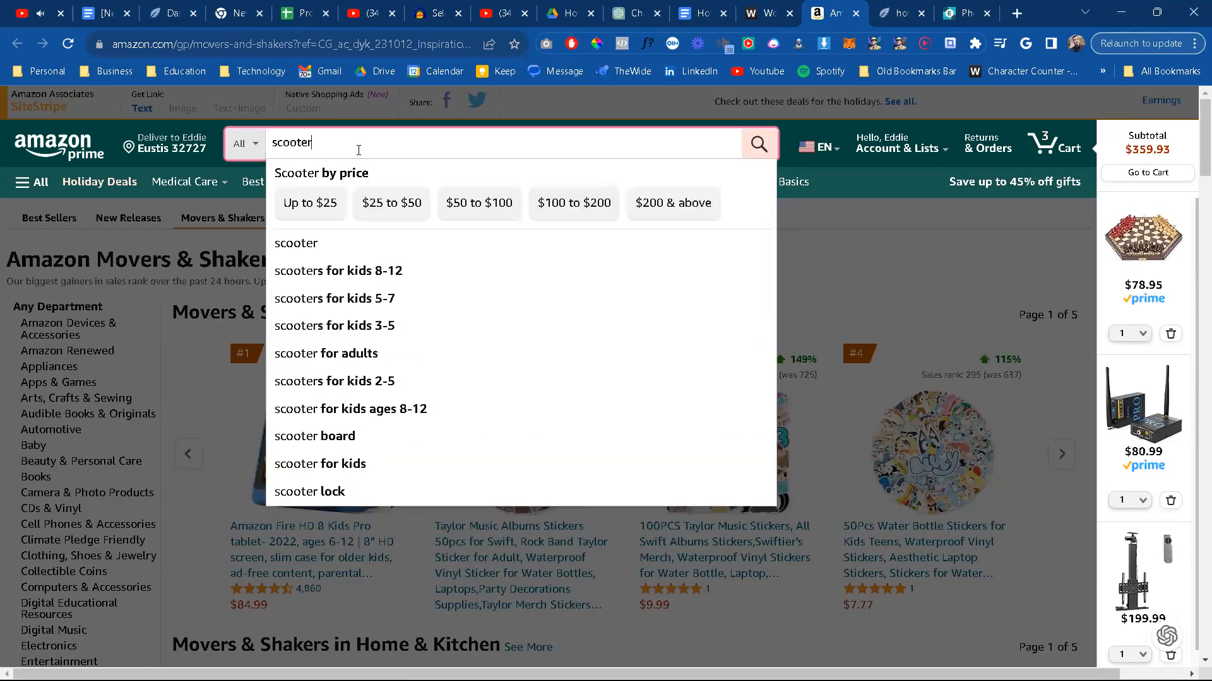
key(Return)
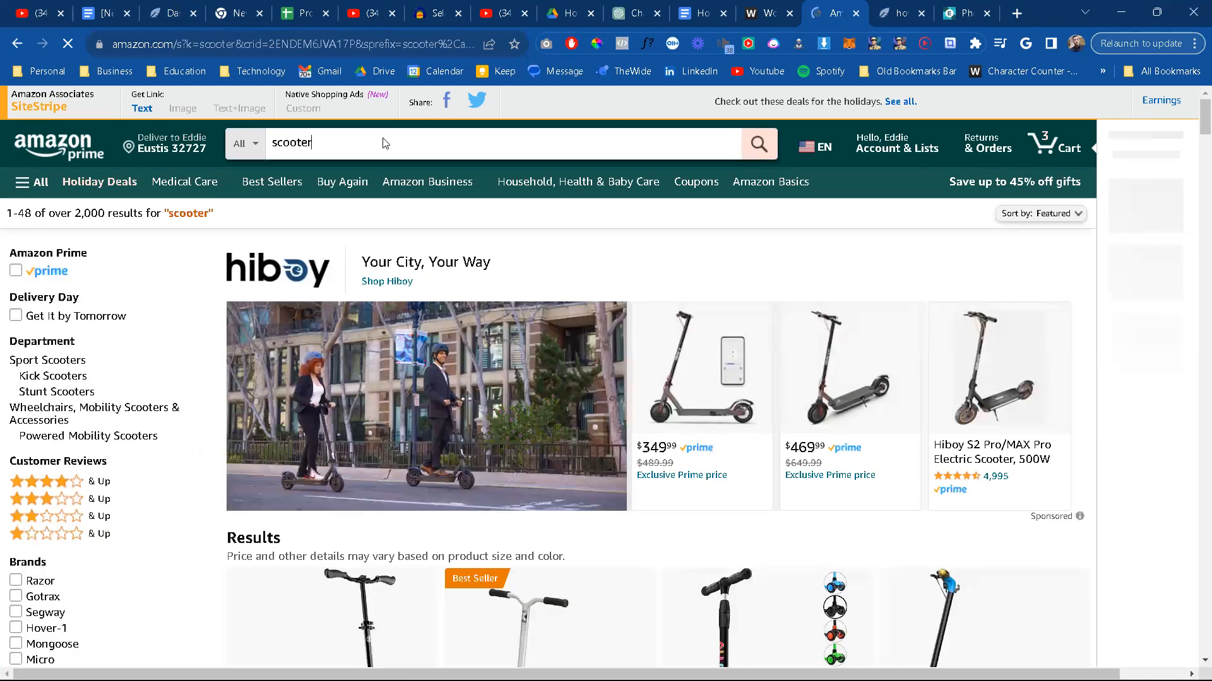
Step: Refine the Amazon product search to "scooter timos"
text(timnos)
key(BackSpace)
key(BackSpace)
key(BackSpace)
key(BackSpace)
text(mos)
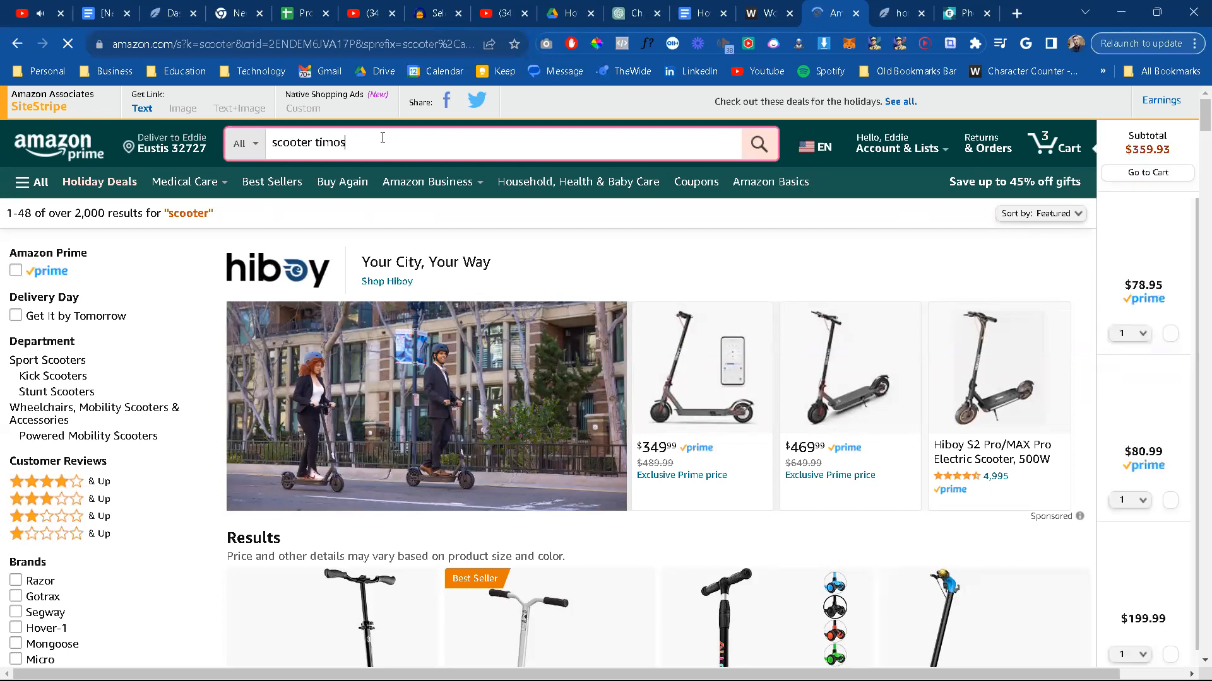
key(BackSpace)
key(BackSpace)
key(BackSpace)
key(BackSpace)
key(BackSpace)
key(BackSpace)
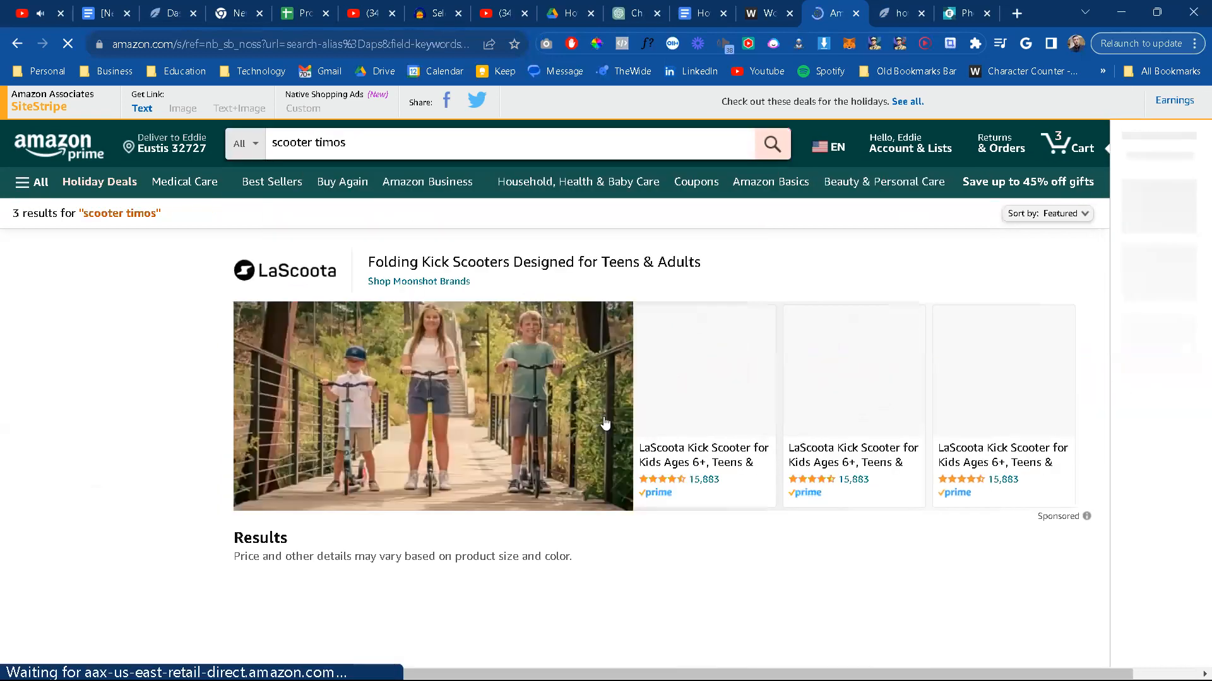
Step: Look through the "scooter timos" results for electric scooters, kick scooters and hoverboards
scroll(604, 422, down, 3)
scroll(604, 423, down, 3)
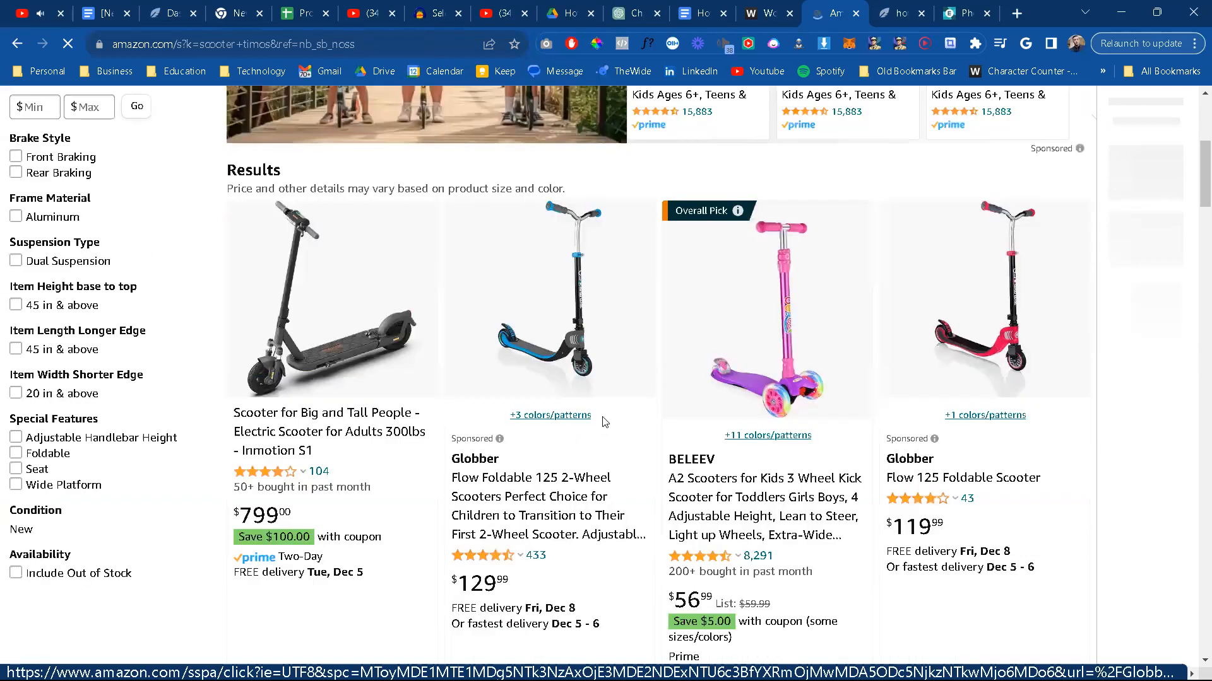
scroll(604, 423, down, 5)
scroll(604, 423, down, 1)
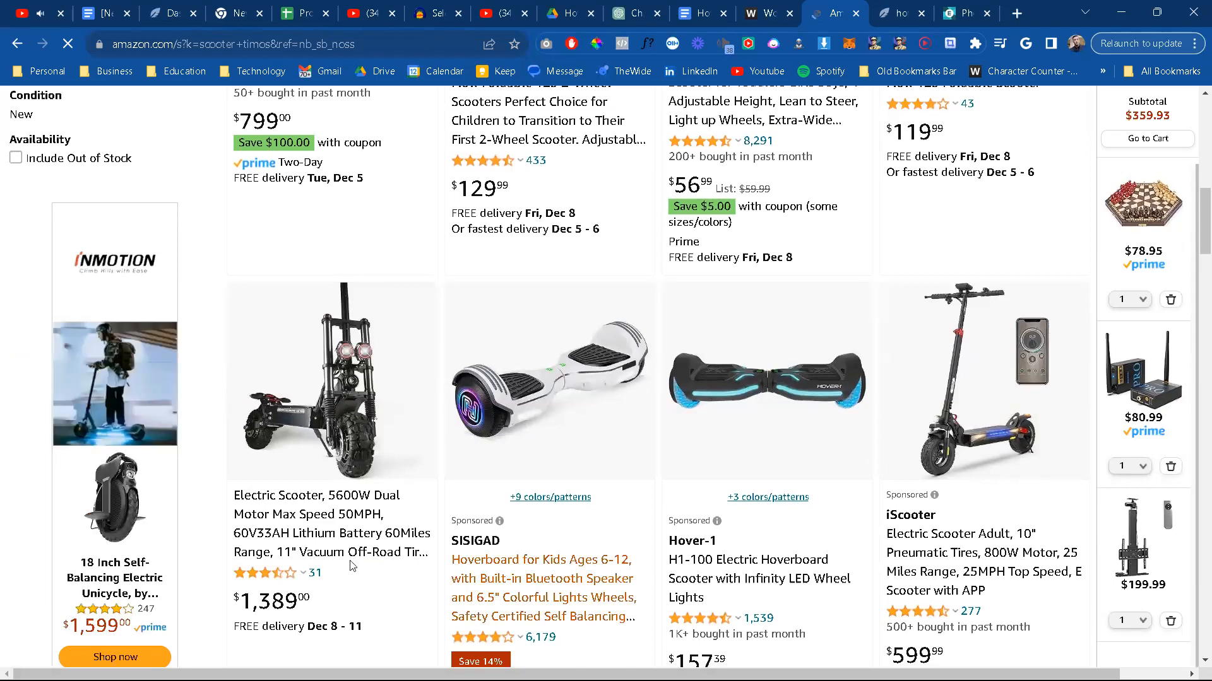
scroll(362, 576, down, 4)
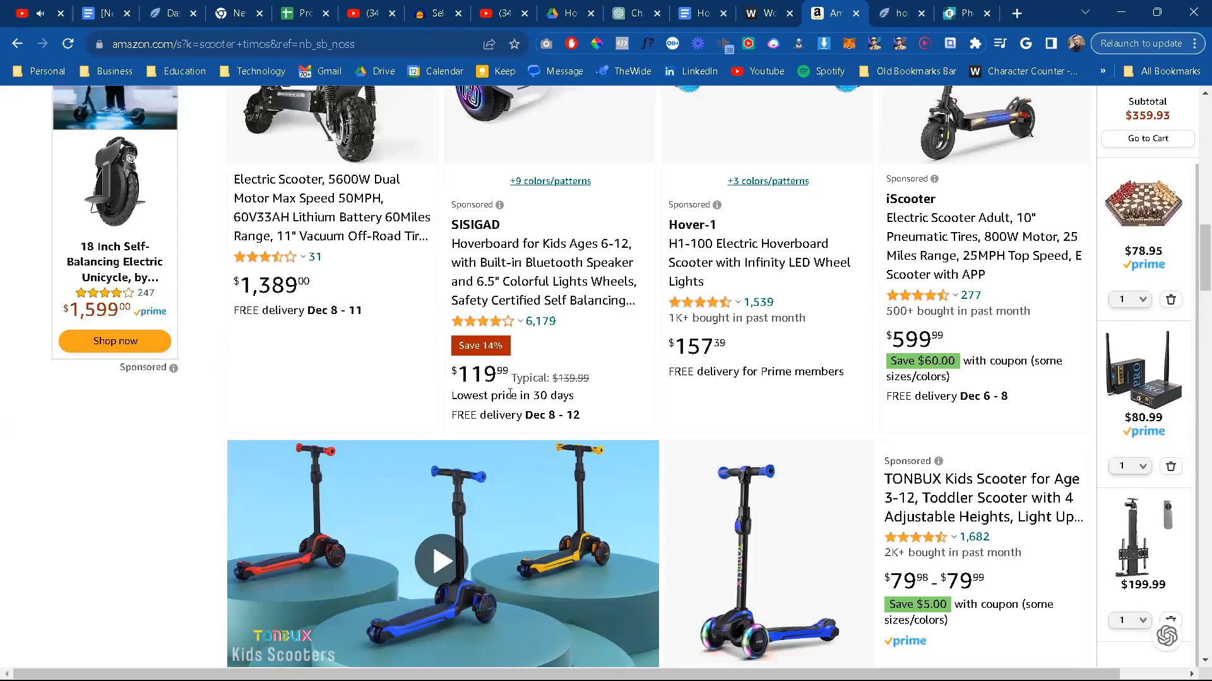
Step: From the "scooter timos" results, open the 5600W dual motor electric scooter with 60V33AH battery and look through its product images
scroll(387, 234, up, 5)
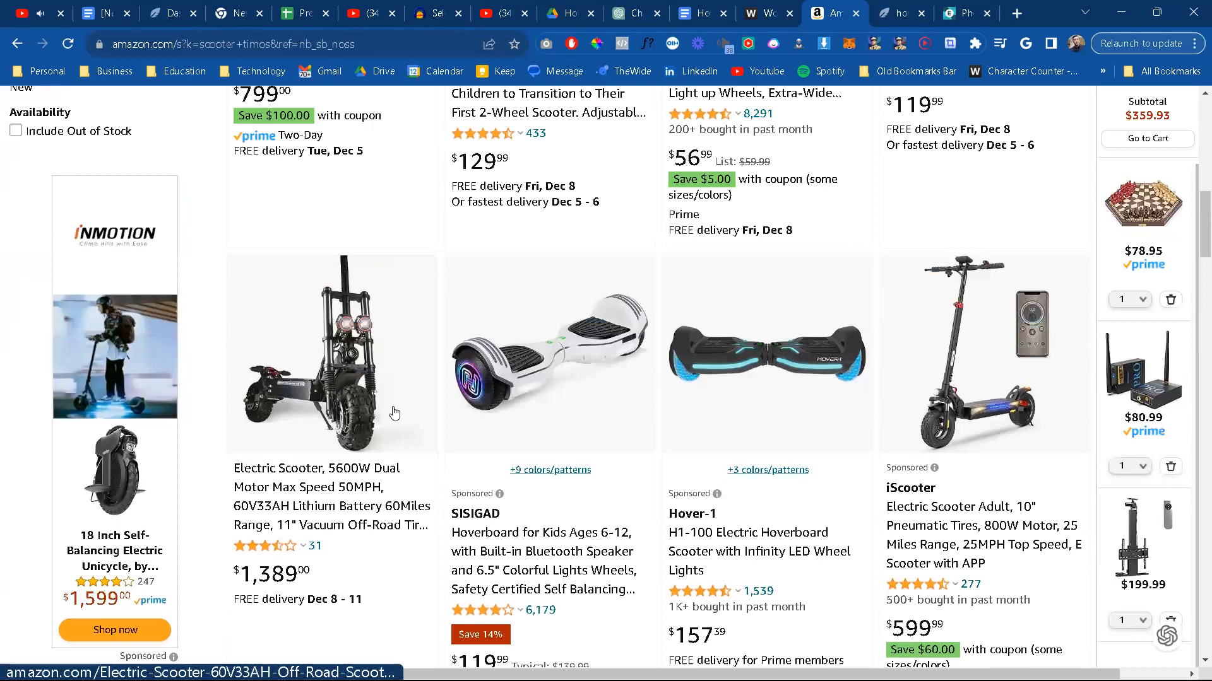
scroll(397, 504, down, 10)
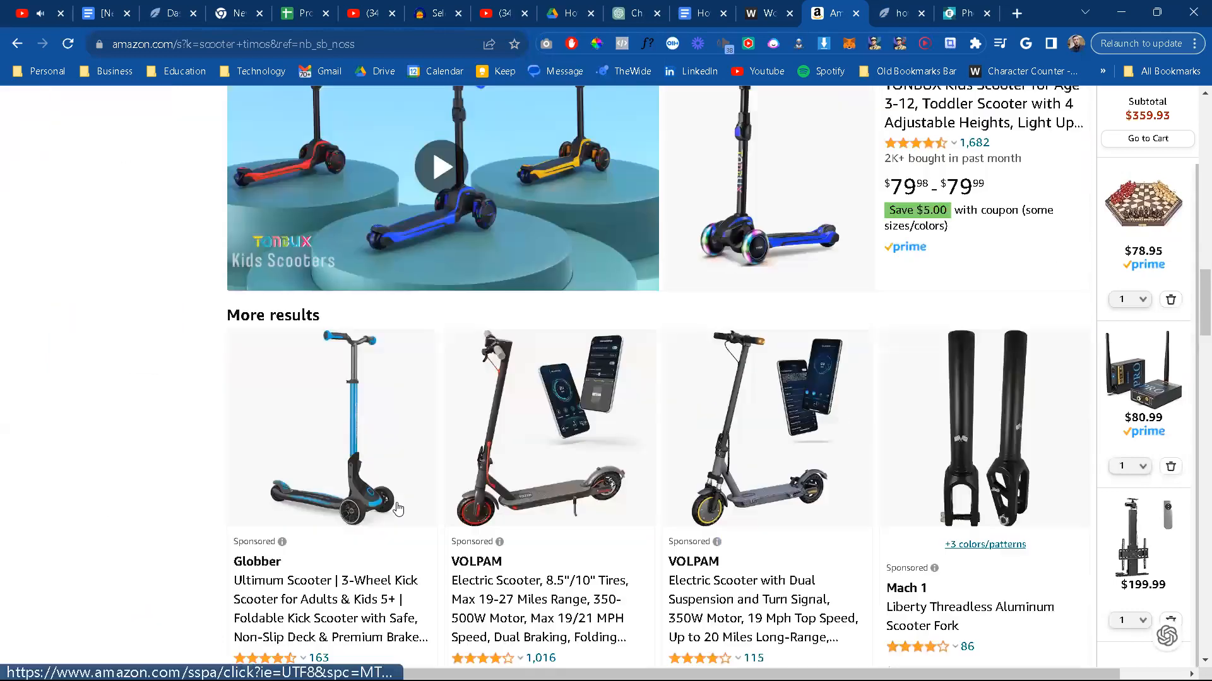
scroll(398, 507, down, 6)
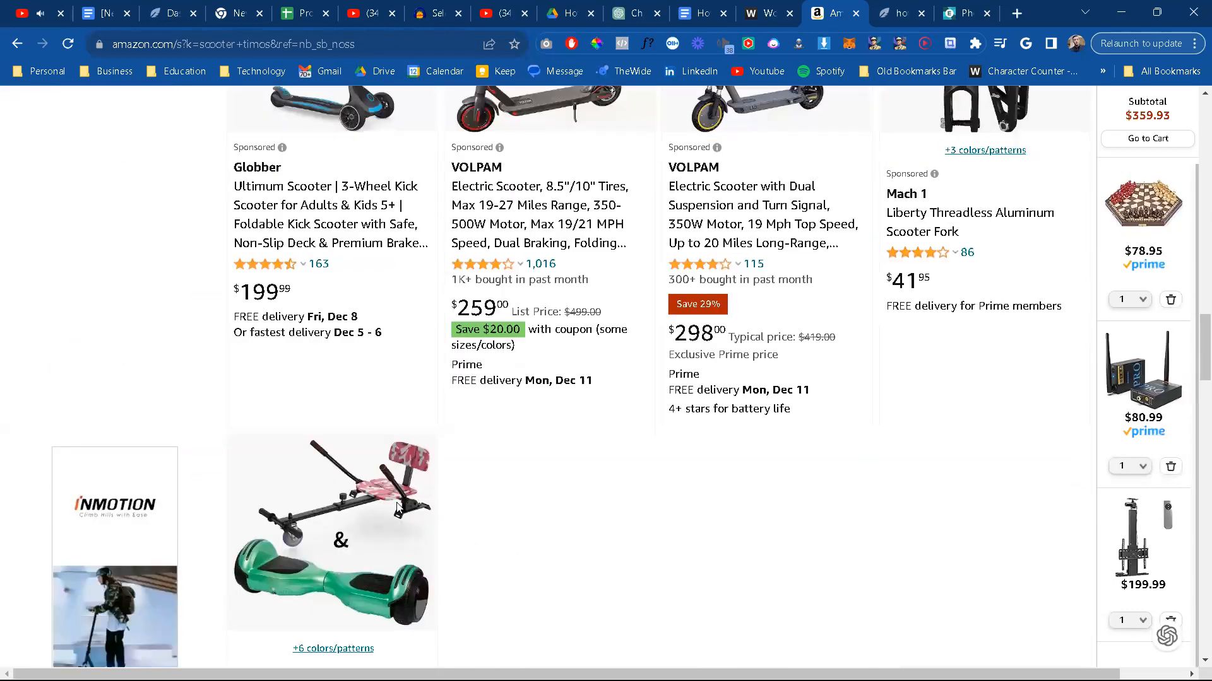
scroll(397, 507, up, 20)
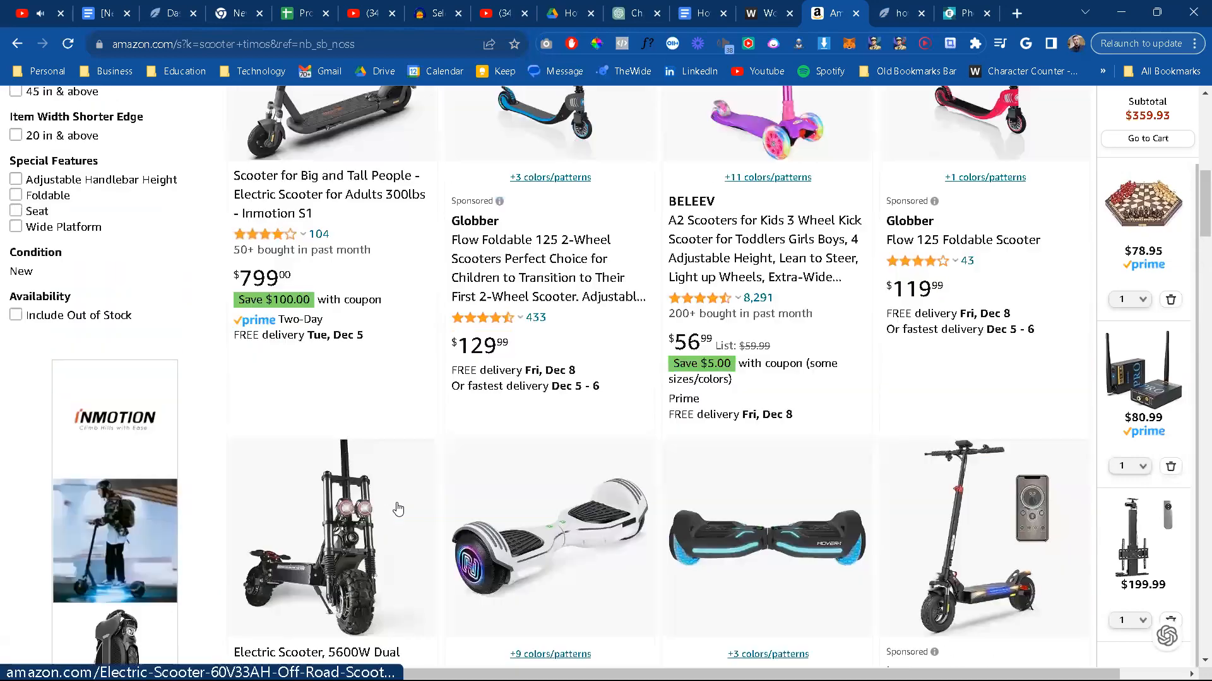
scroll(398, 508, up, 8)
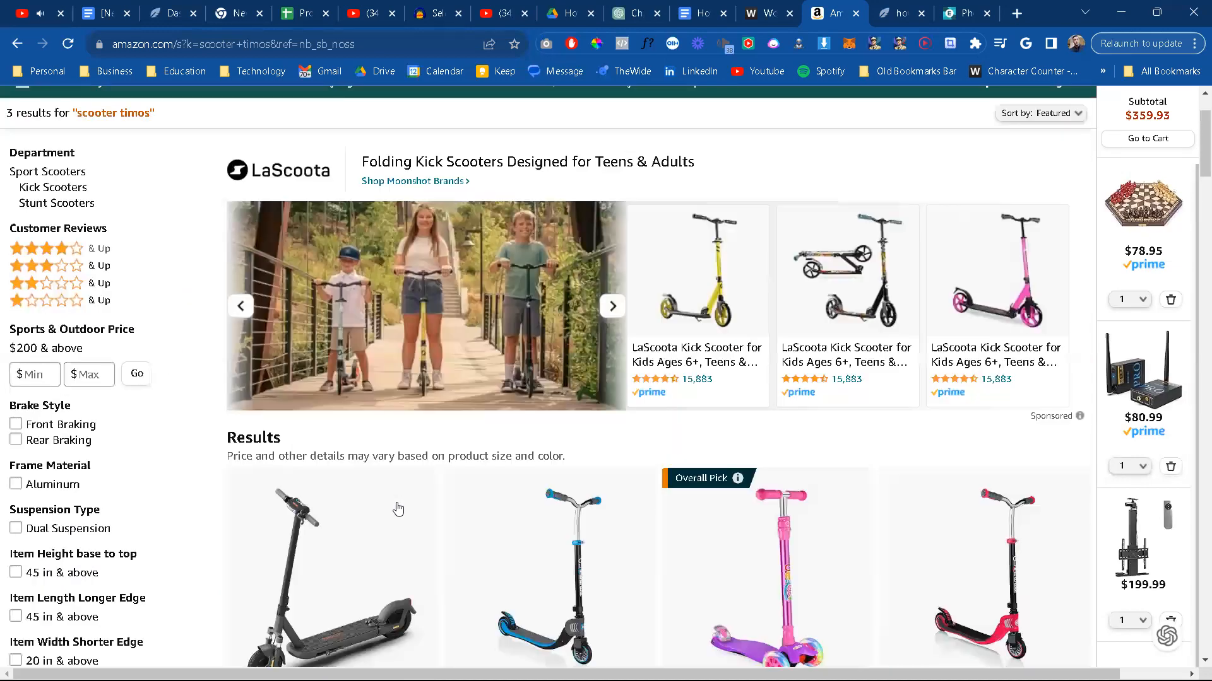
scroll(398, 508, down, 10)
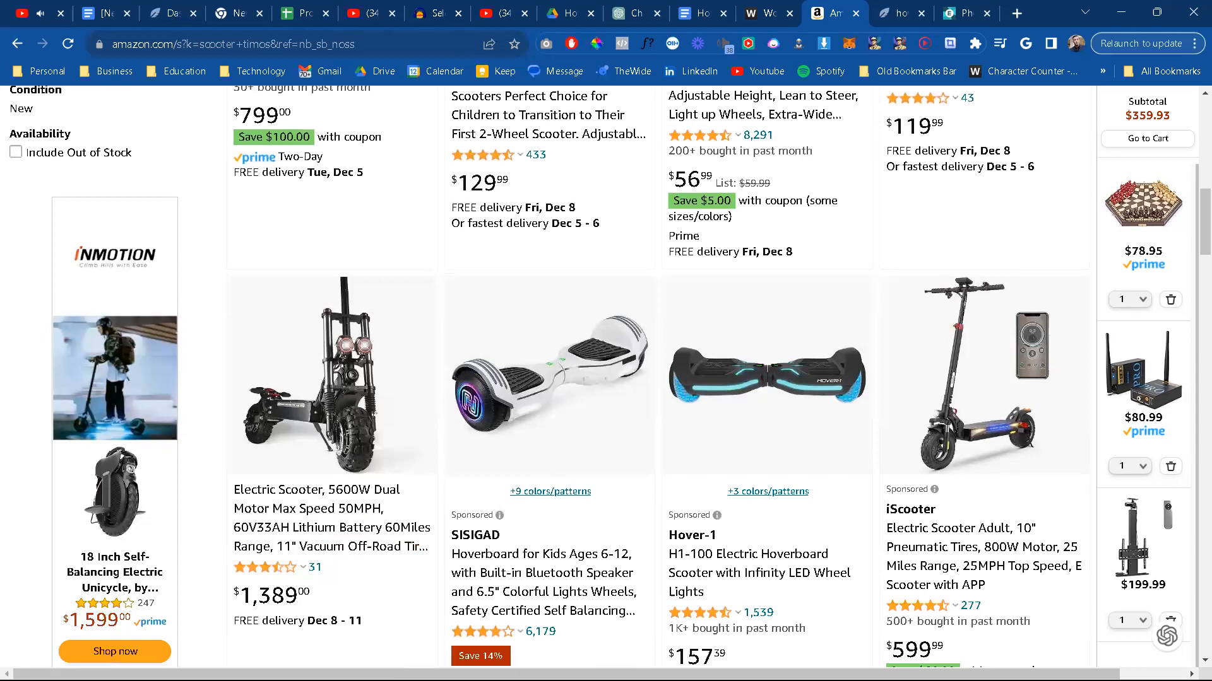
click(316, 516)
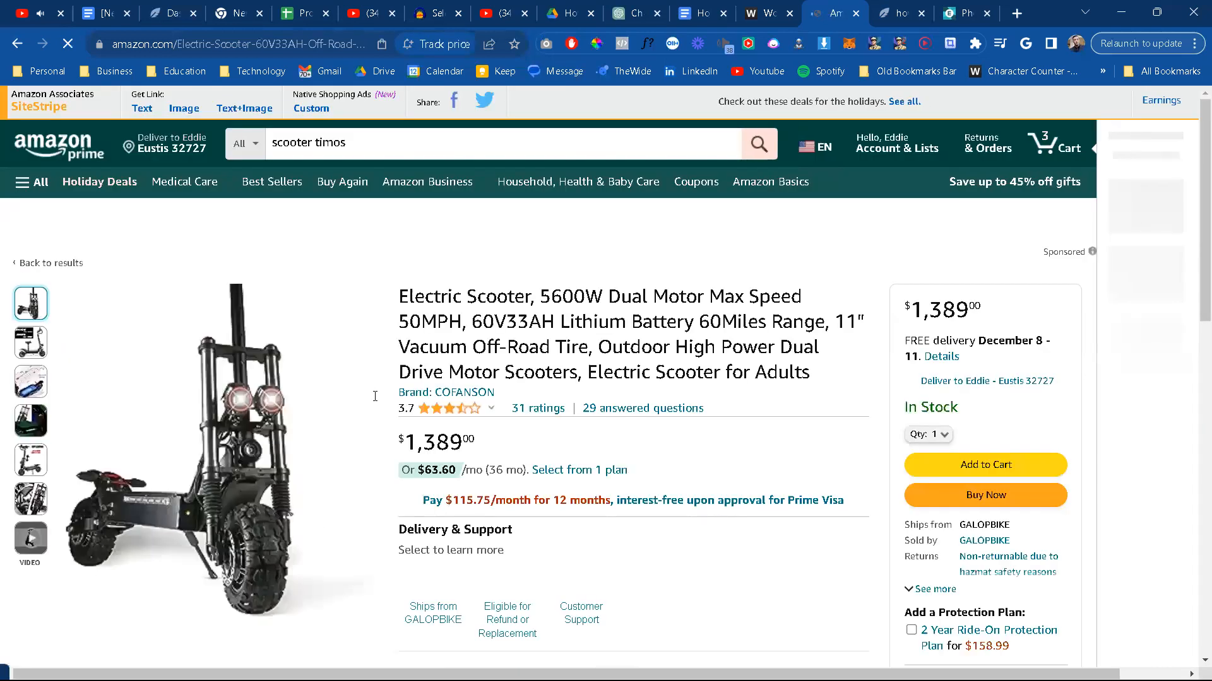
click(31, 343)
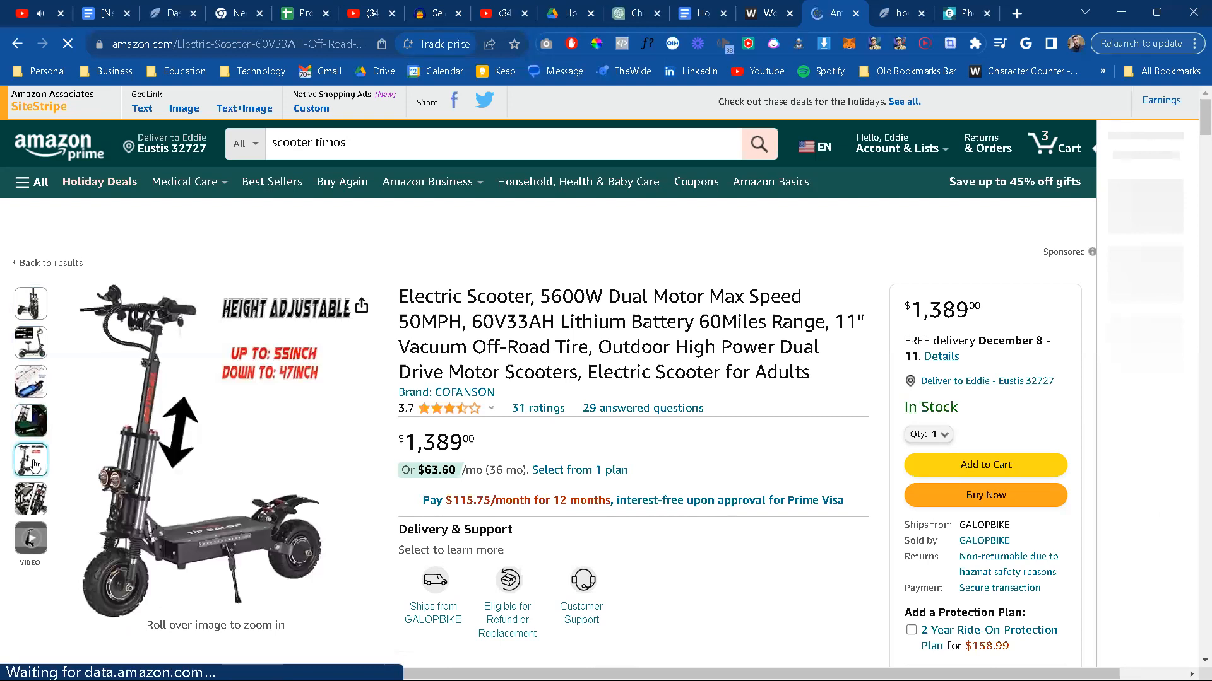
scroll(35, 465, down, 1)
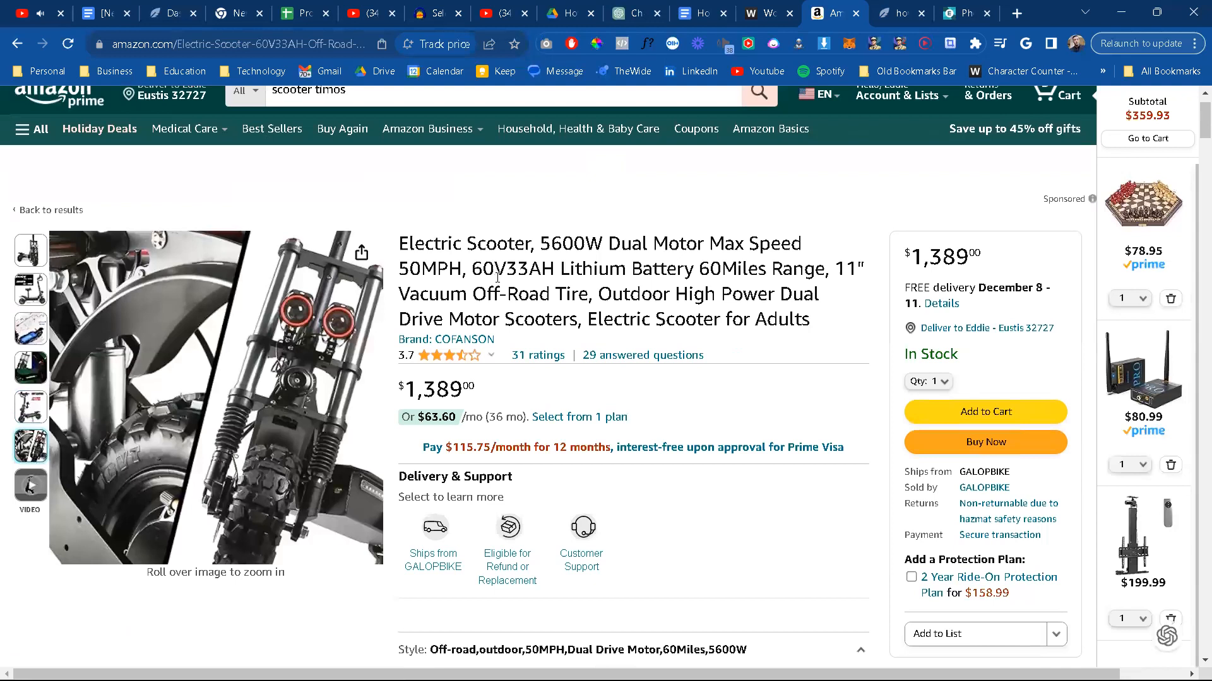
Step: Switch to the ChatGPT Envato Content Crafter conversation and expand the sidebar listing the custom GPTs
click(634, 19)
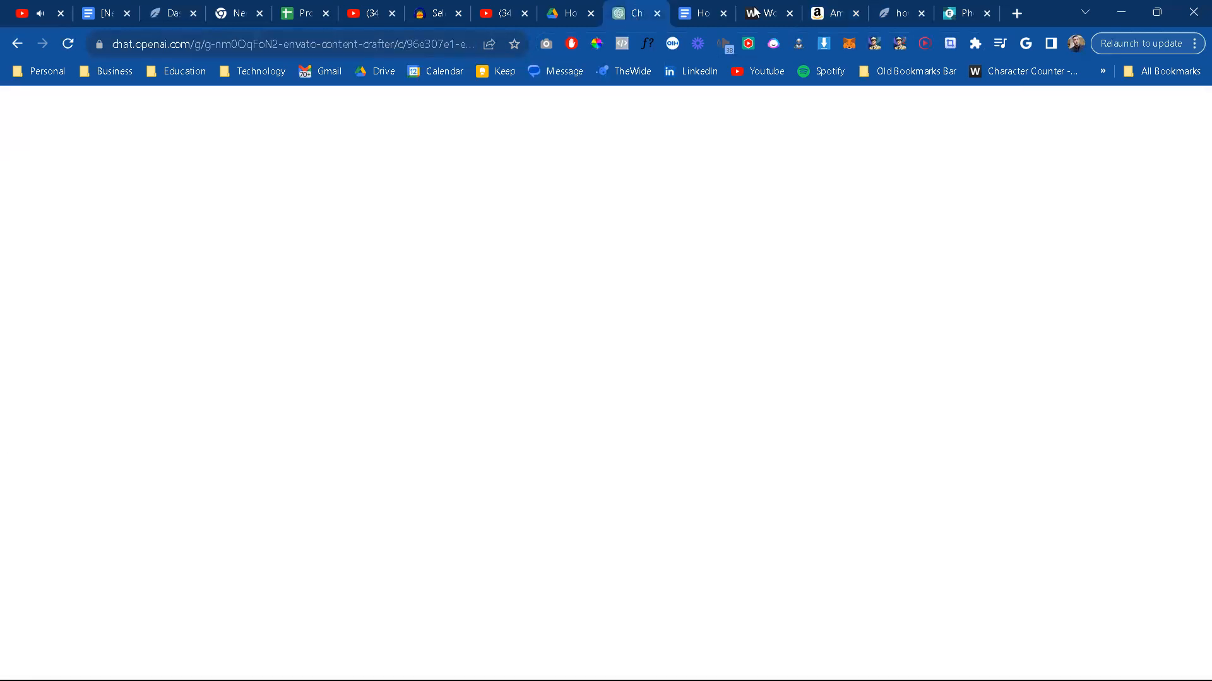
click(817, 14)
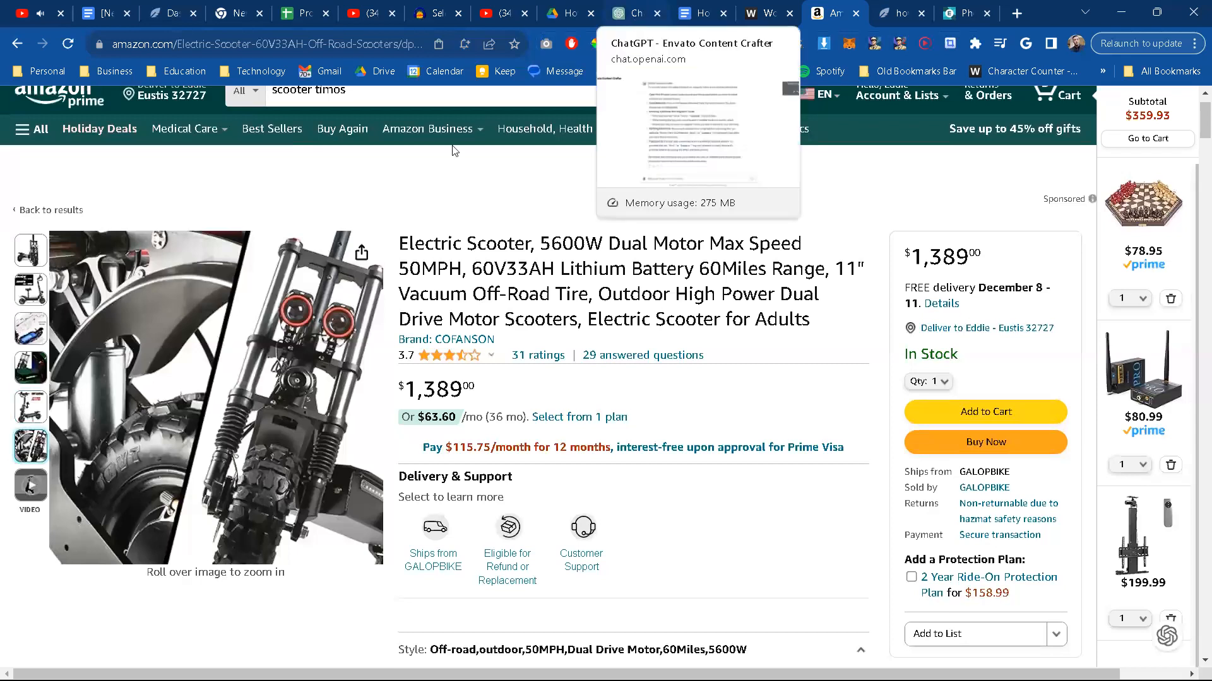
click(634, 17)
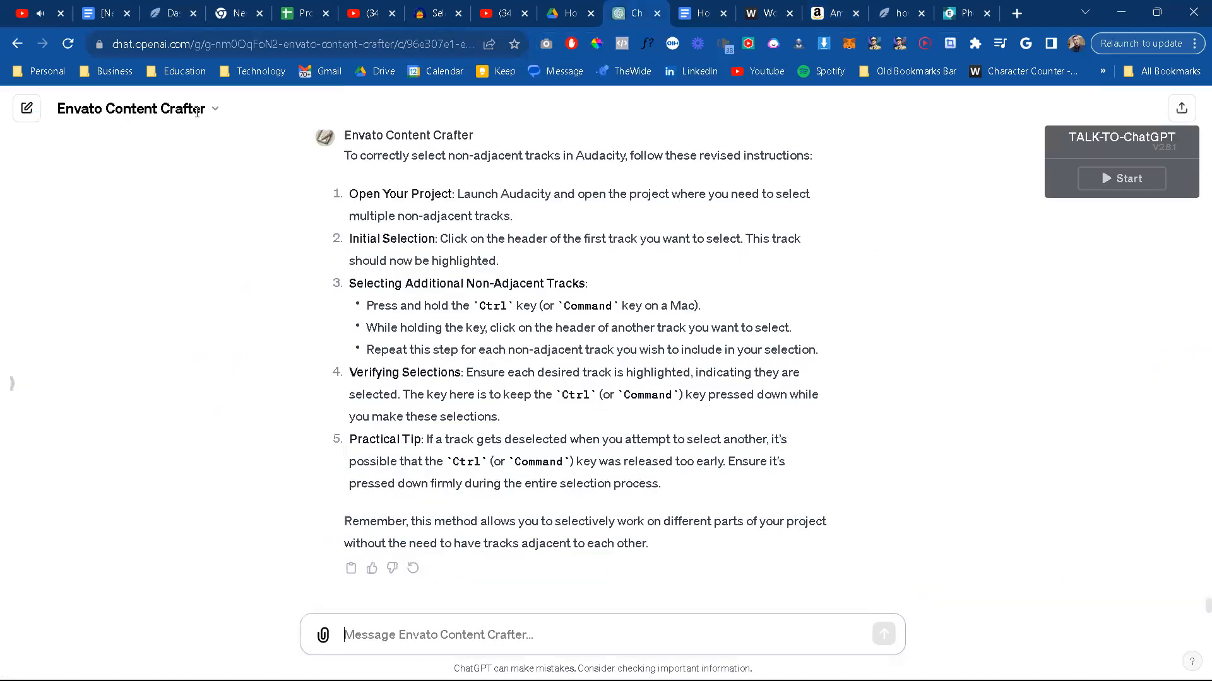
click(18, 378)
click(13, 383)
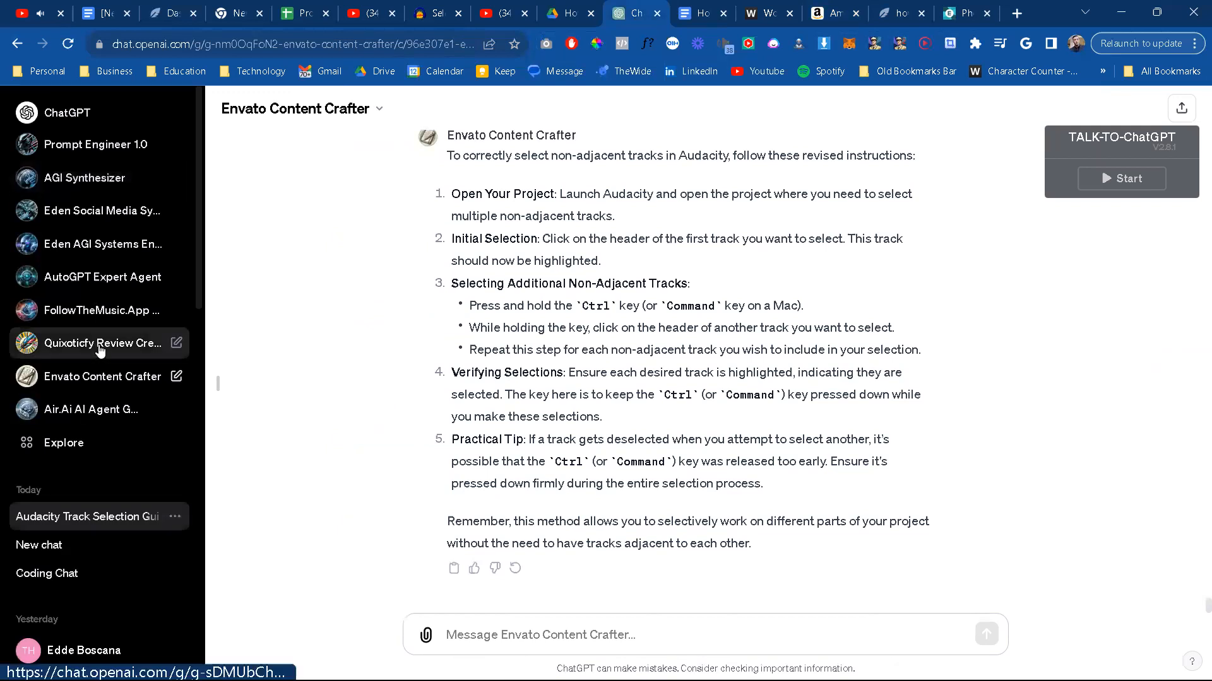
Step: Back on the Amazon scooter page, copy the product details from the title through the end of the About this item list
click(856, 10)
drag(480, 294, 637, 16)
scroll(668, 302, down, 15)
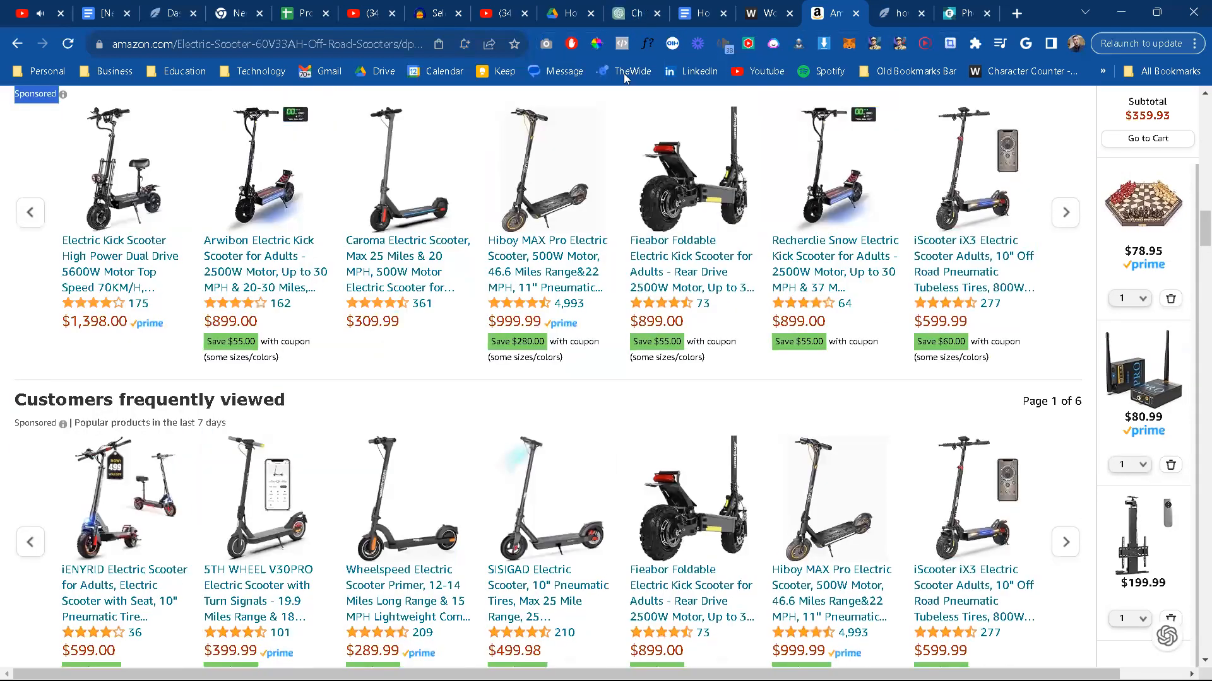
drag(624, 77, 628, 5)
click(612, 464)
scroll(611, 465, up, 10)
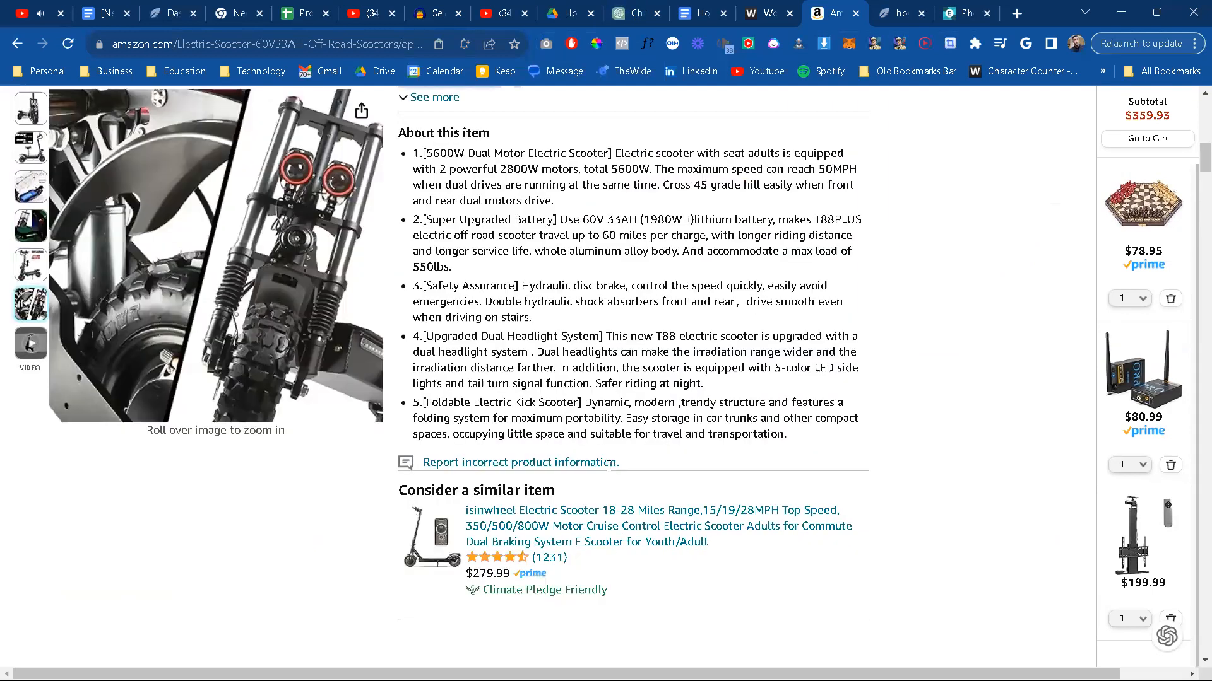
scroll(609, 465, down, 2)
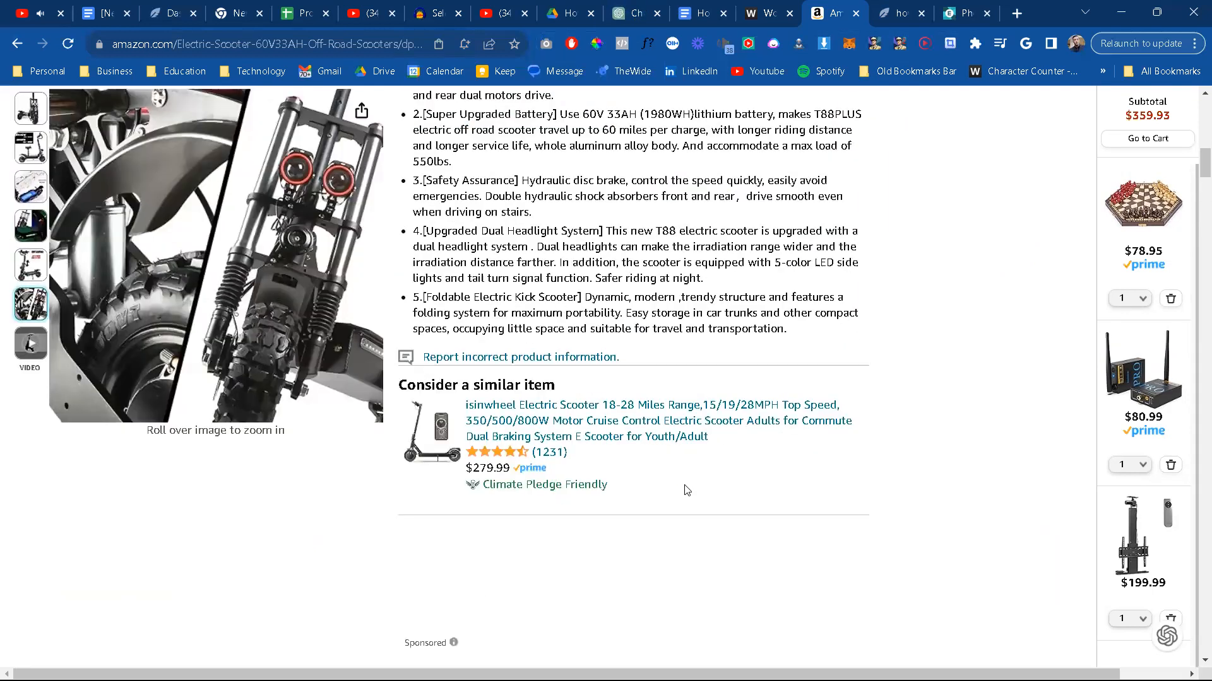
scroll(650, 556, up, 4)
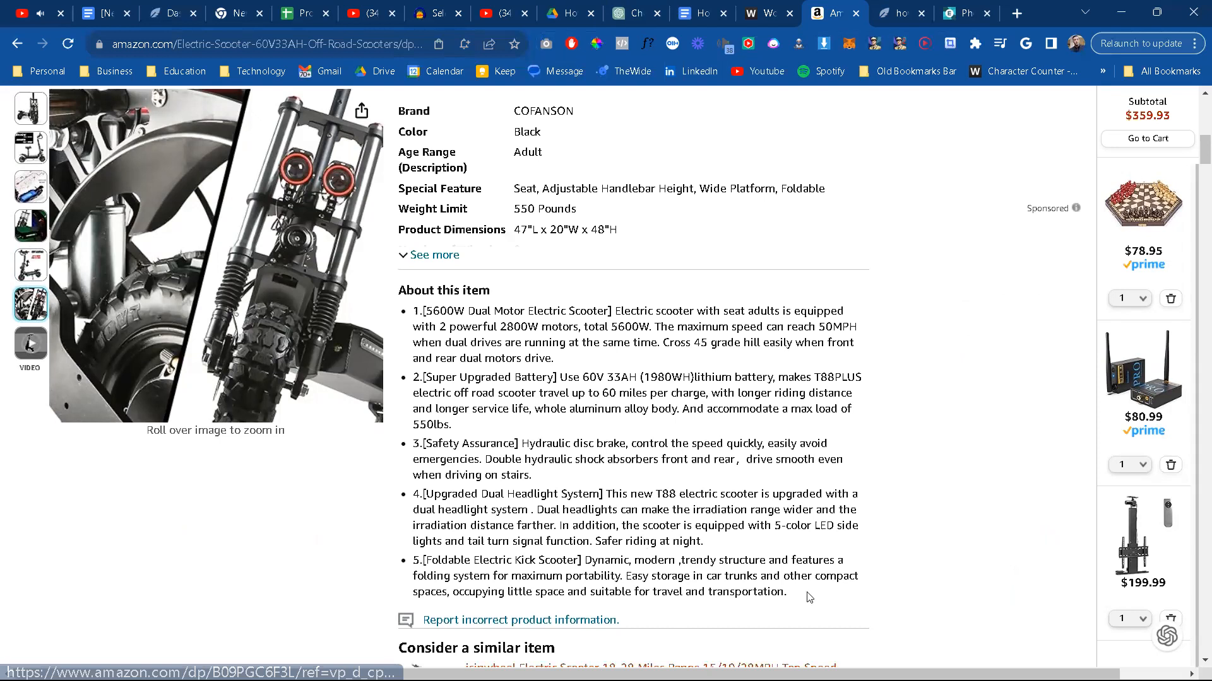
drag(788, 592, 463, 6)
drag(450, 215, 403, 297)
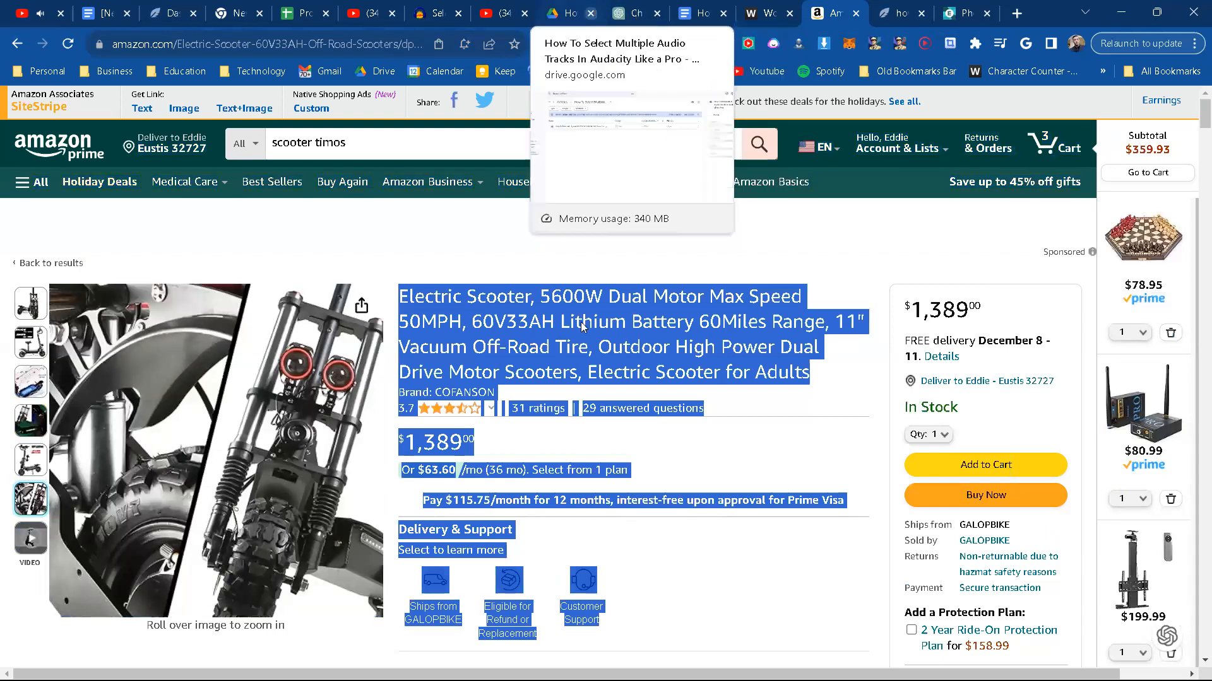
Step: In ChatGPT, open the Quixoticfy Review Creator in a new browser tab and submit the copied scooter details to it
click(634, 13)
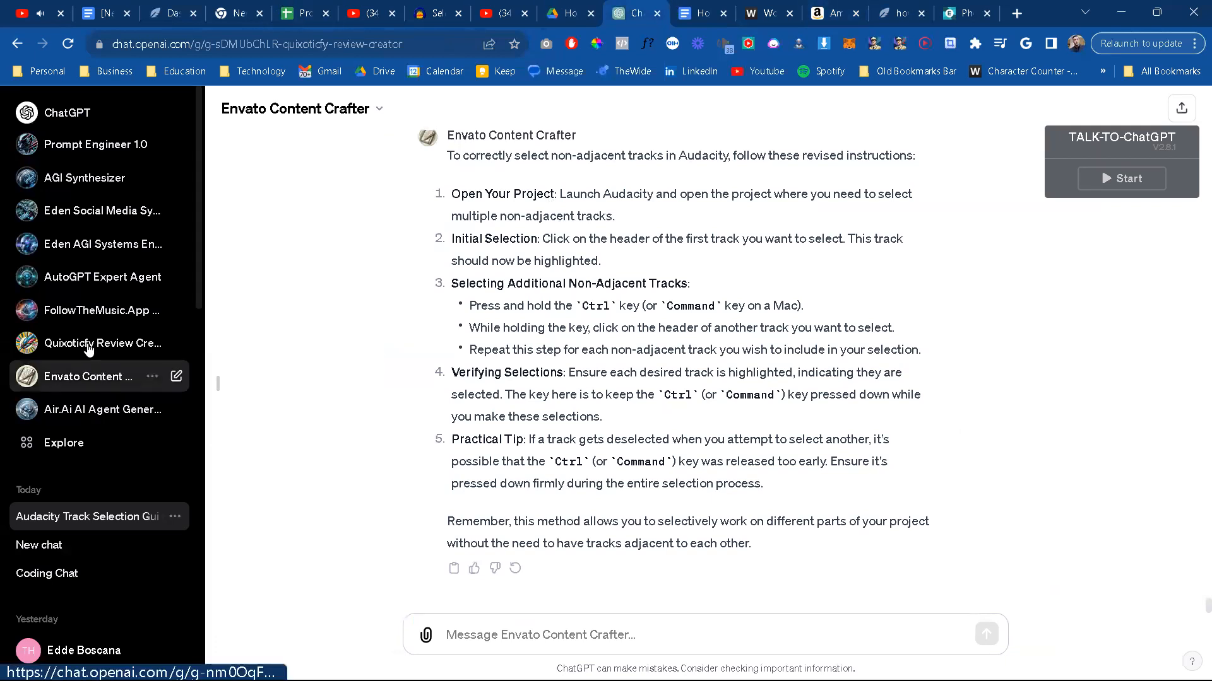
right_click(175, 346)
click(213, 355)
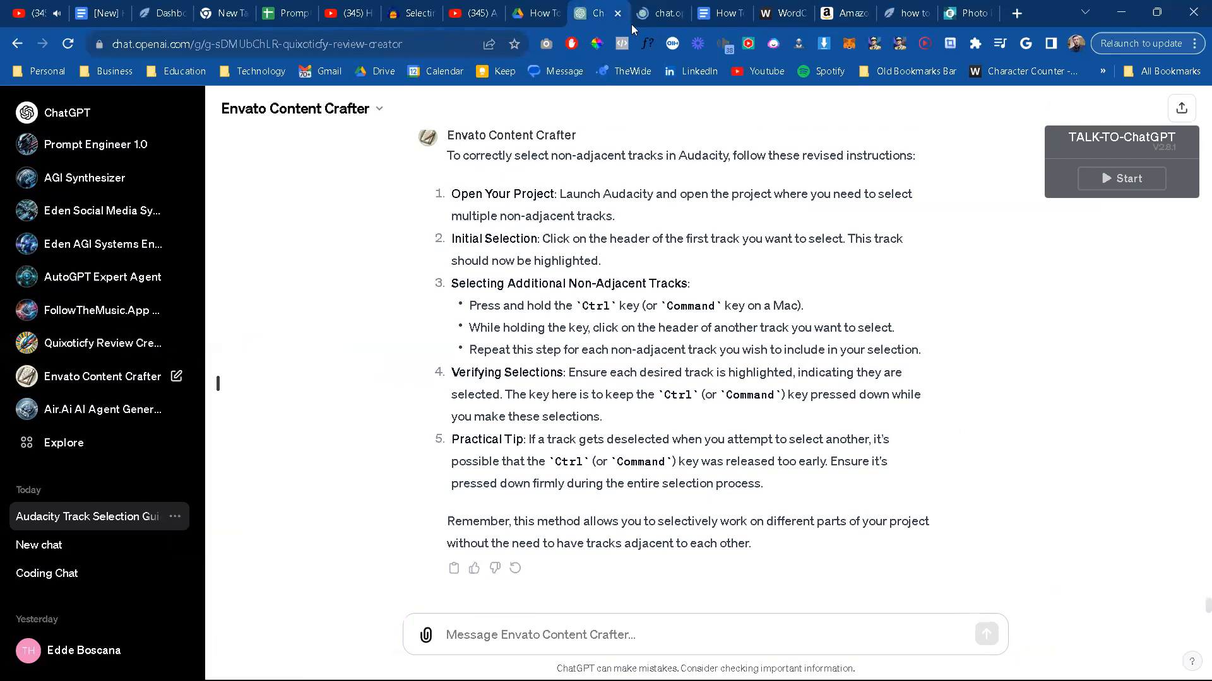
click(661, 7)
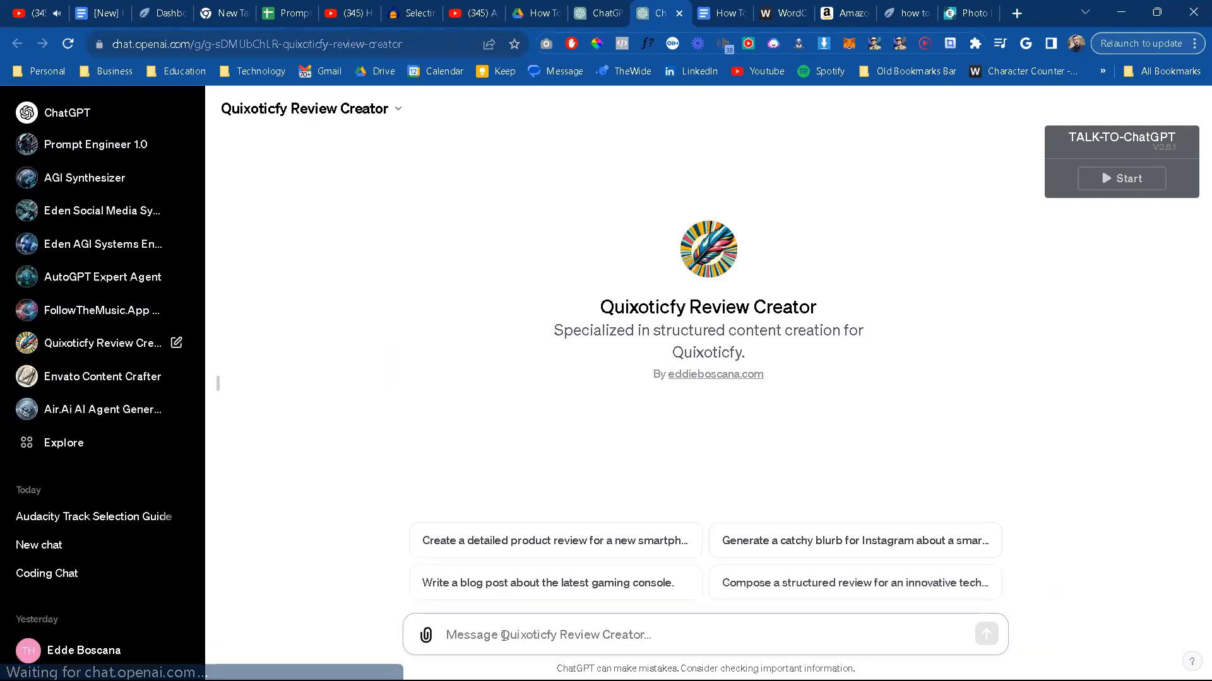
key(ctrl+v)
key(Return)
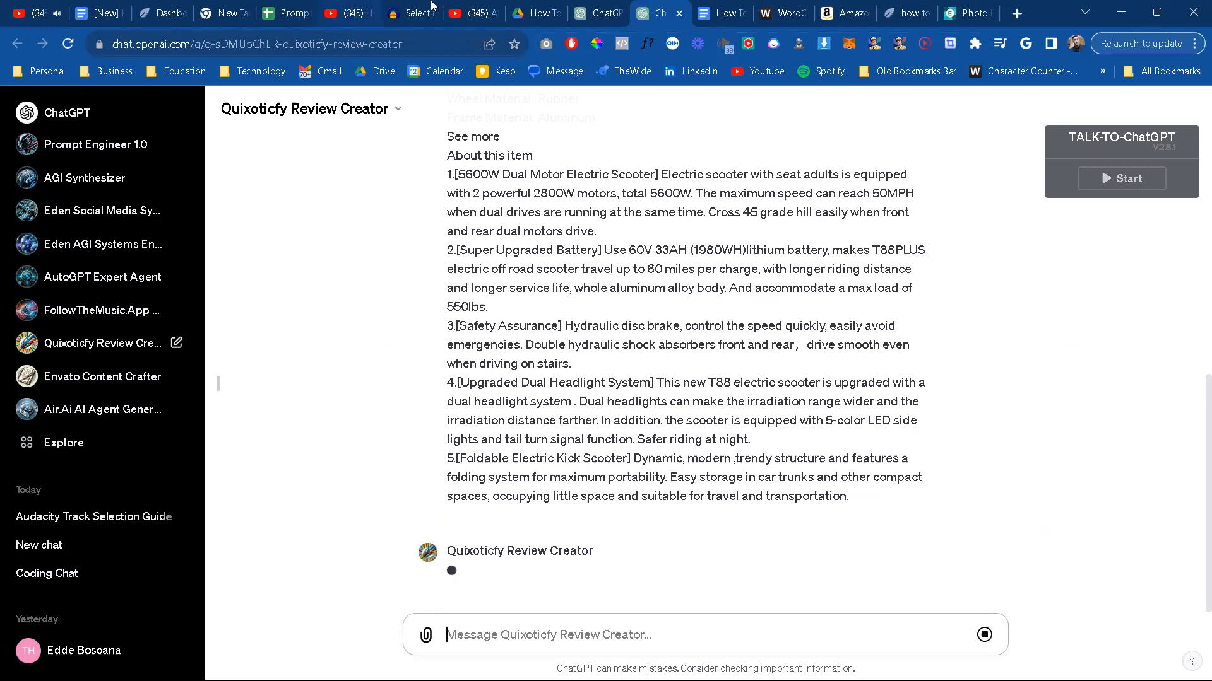
Step: On Amazon, enlarge the scooter's suspension and headlight photo and create a Scooter folder in Downloads for saving it
click(823, 6)
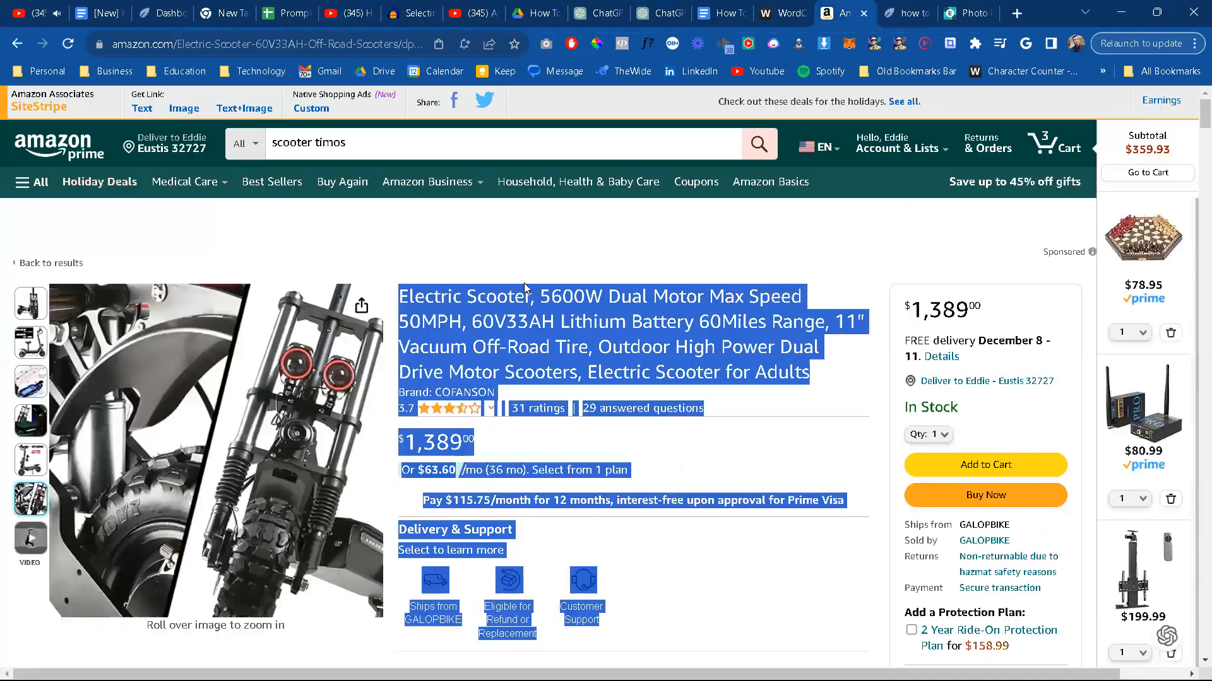
click(233, 415)
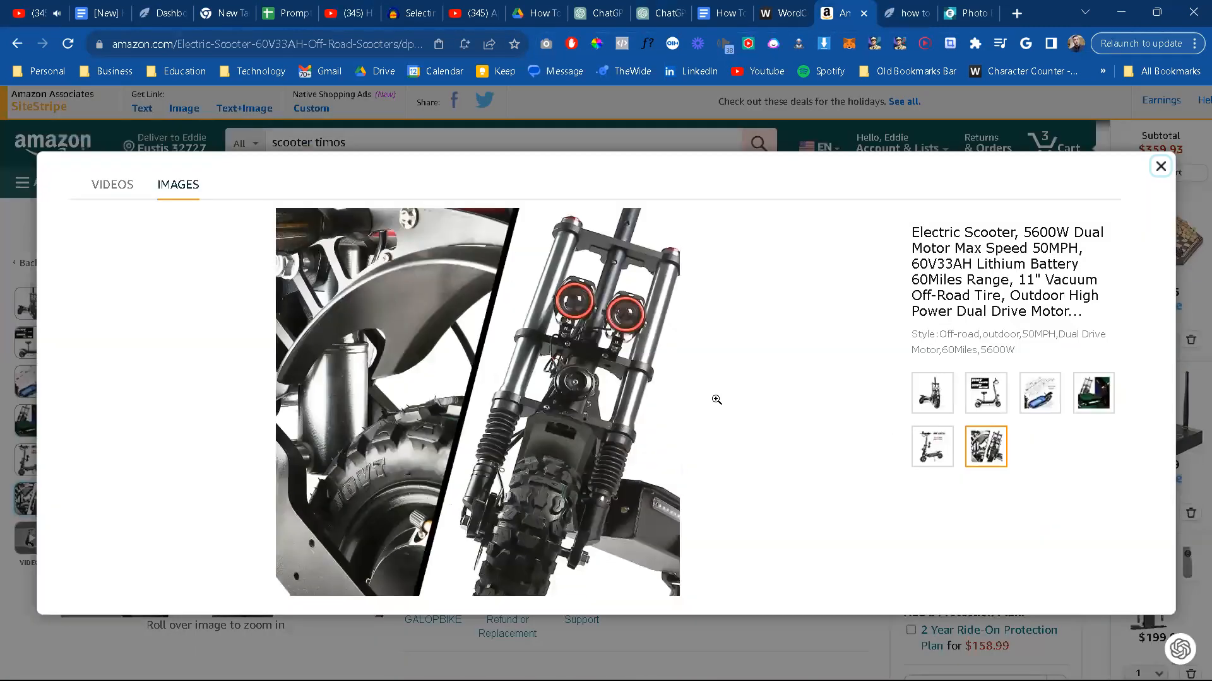
right_click(514, 373)
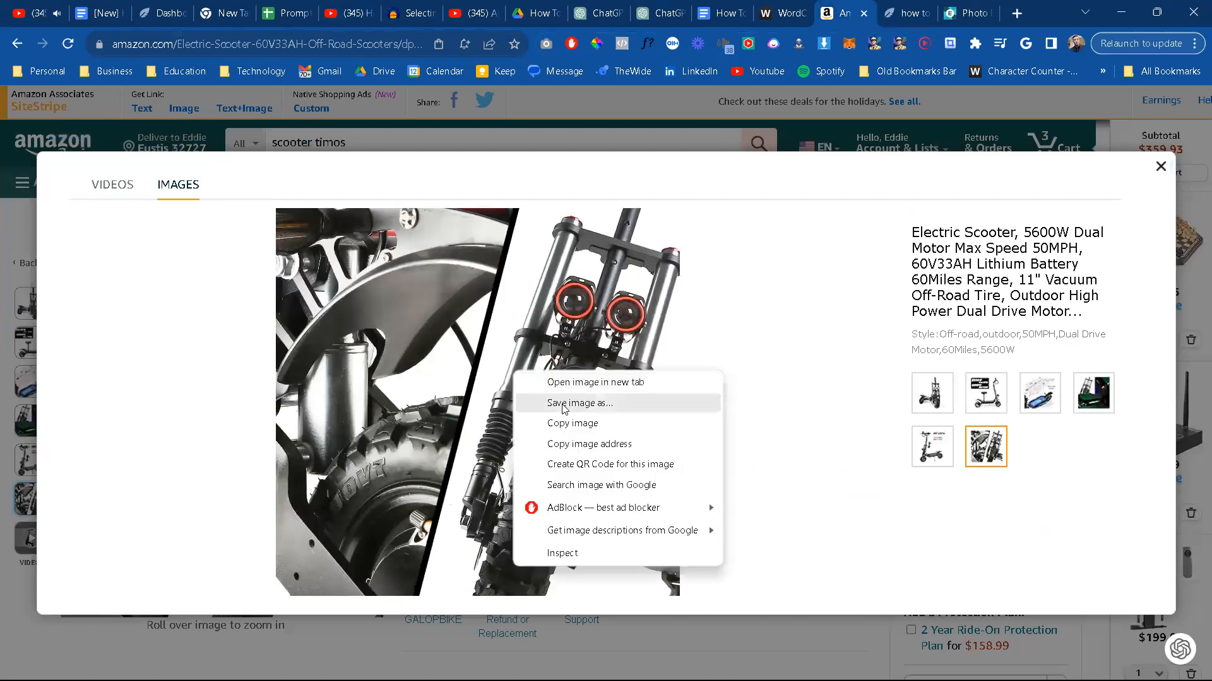
click(563, 406)
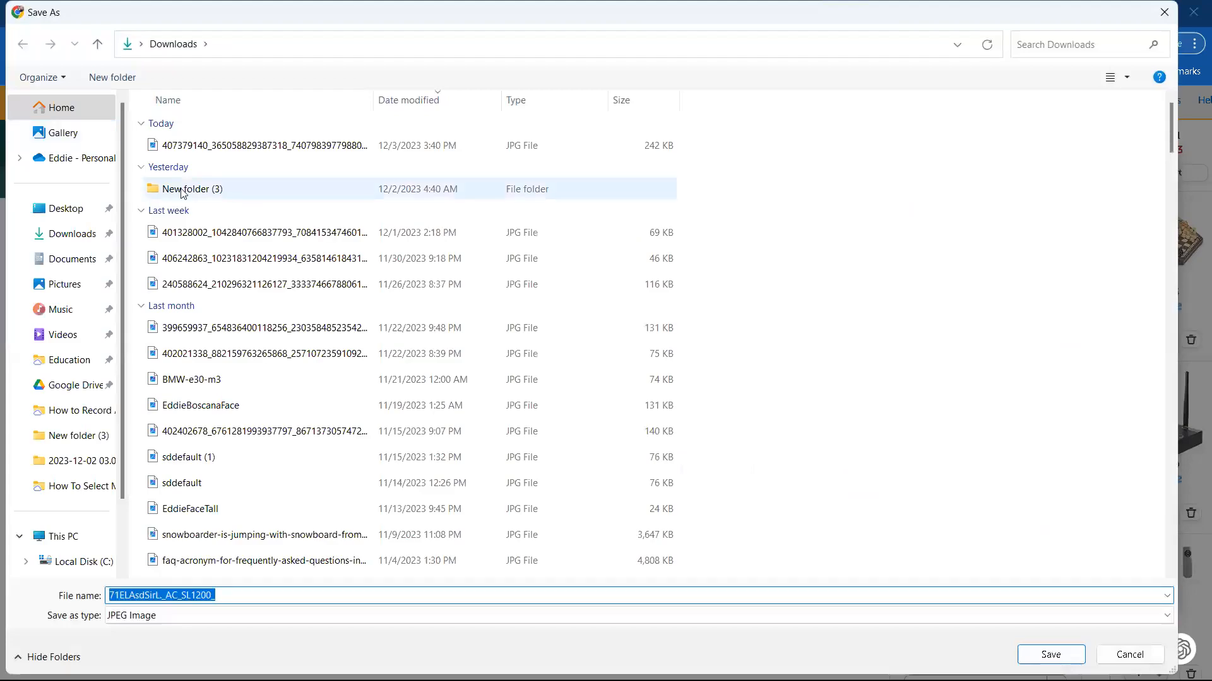
click(113, 83)
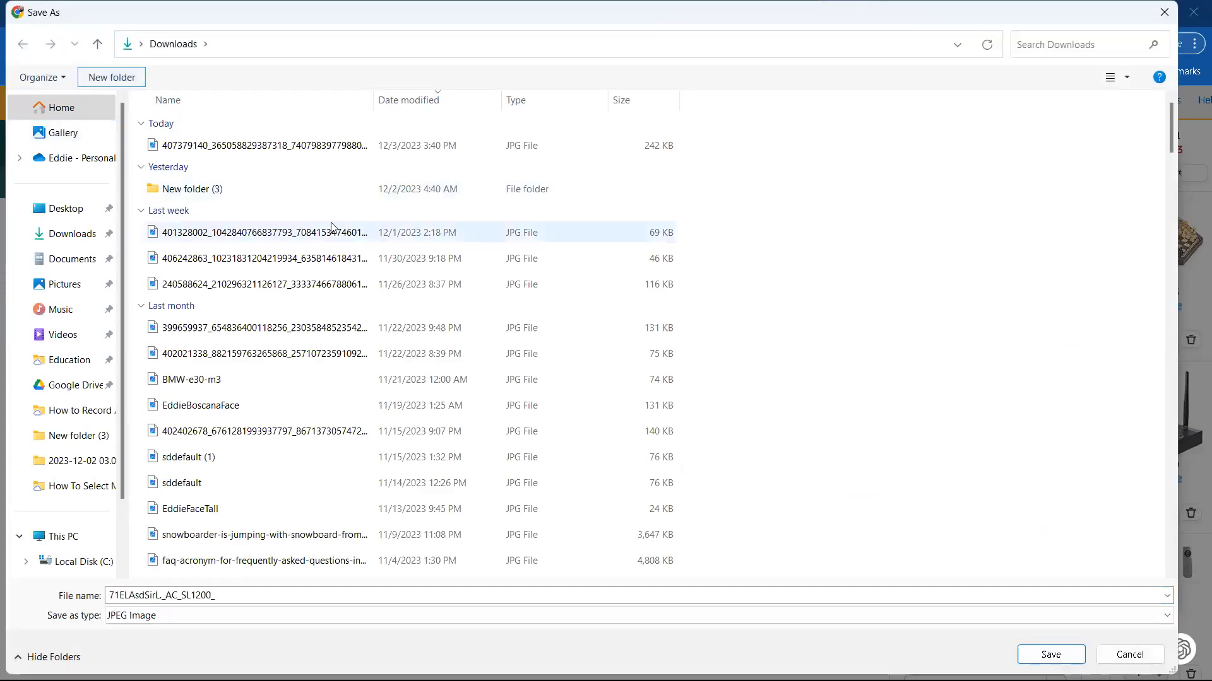
text(Scoot)
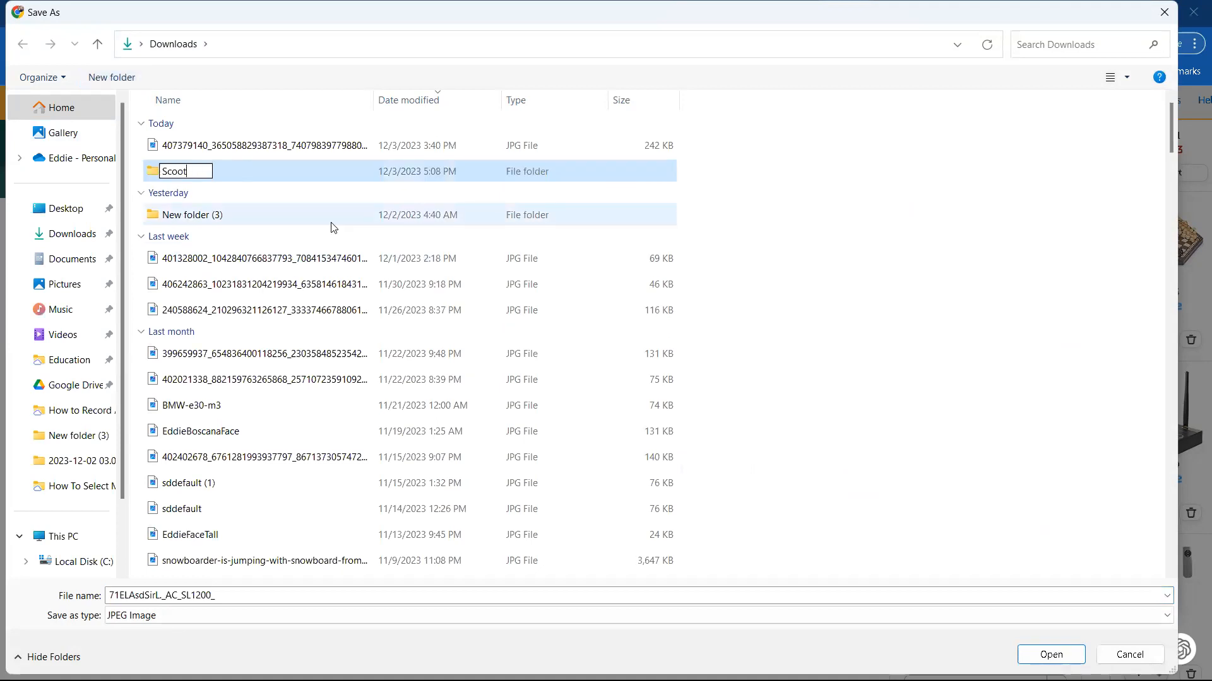
text(er)
double_click(307, 179)
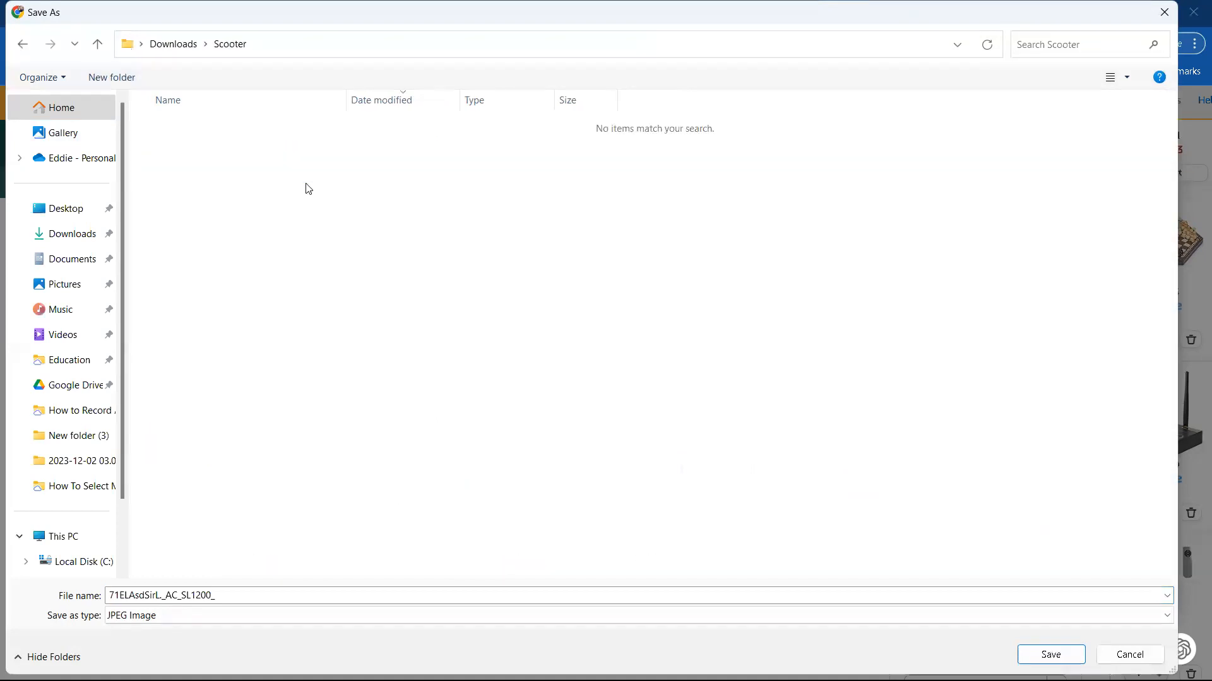
Step: Save the enlarged photo as a JPEG named Image1 in the Scooter folder
click(220, 595)
text(Image1)
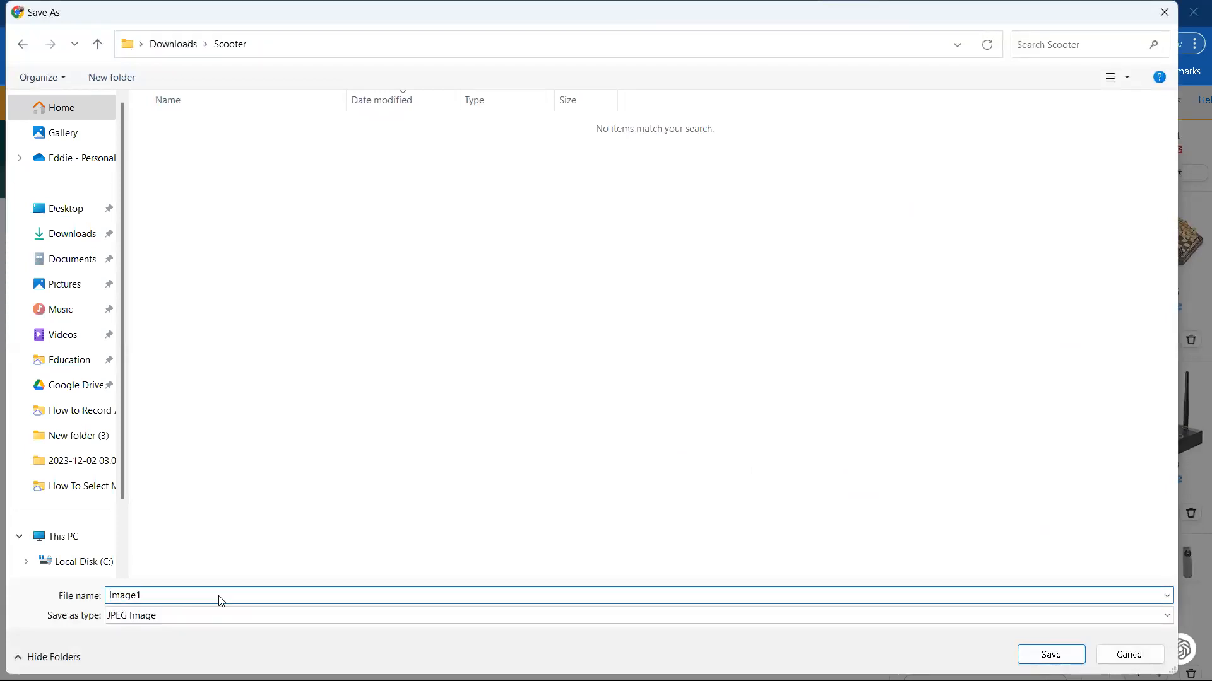
key(Return)
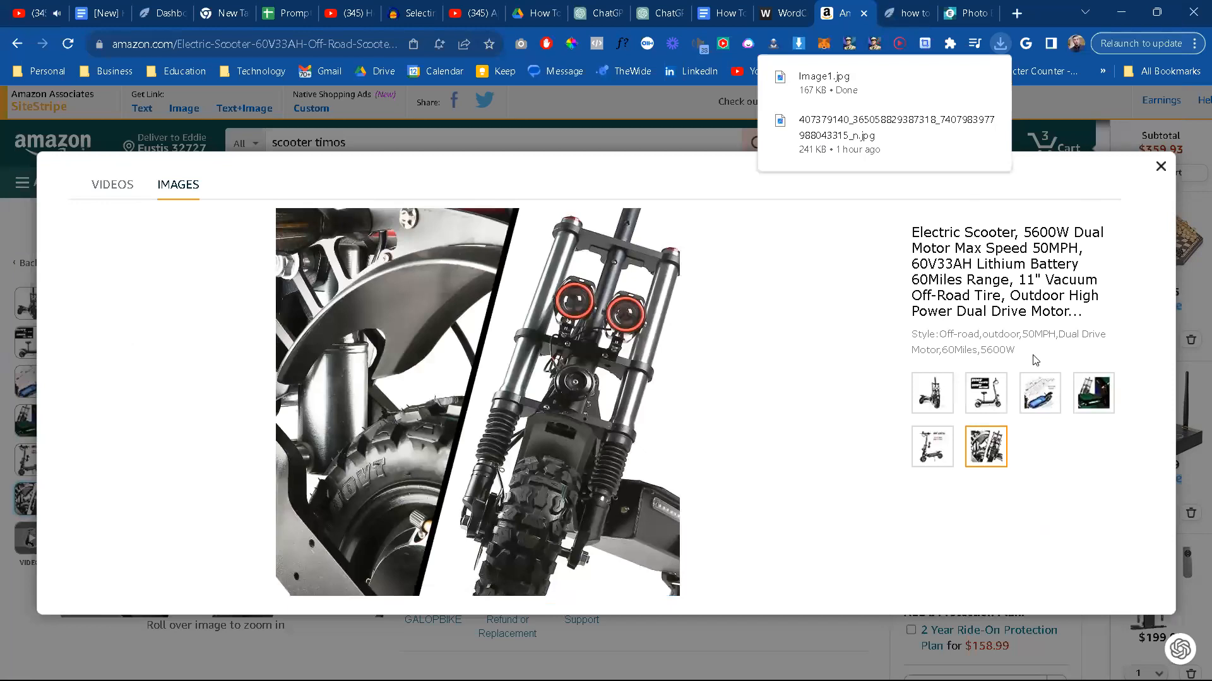
Step: Display the first product photo in the scooter gallery and save it as Image1-Scotterwithheadlightson in the Scooter folder
click(936, 398)
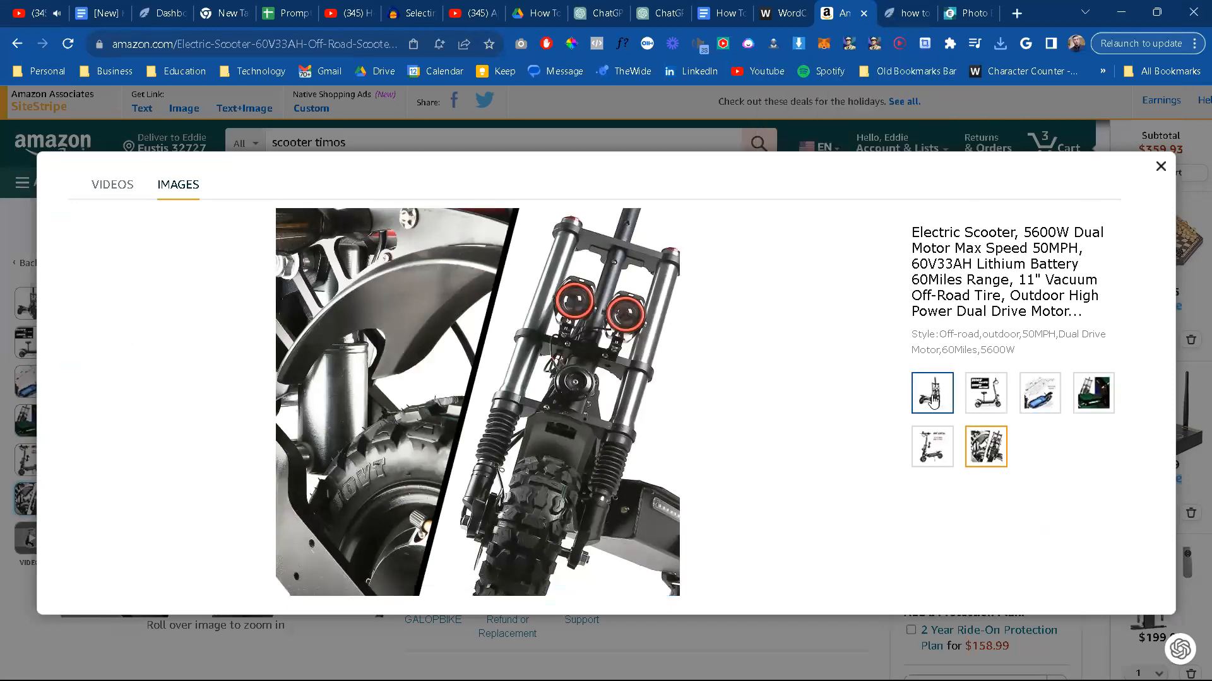
right_click(514, 386)
click(549, 421)
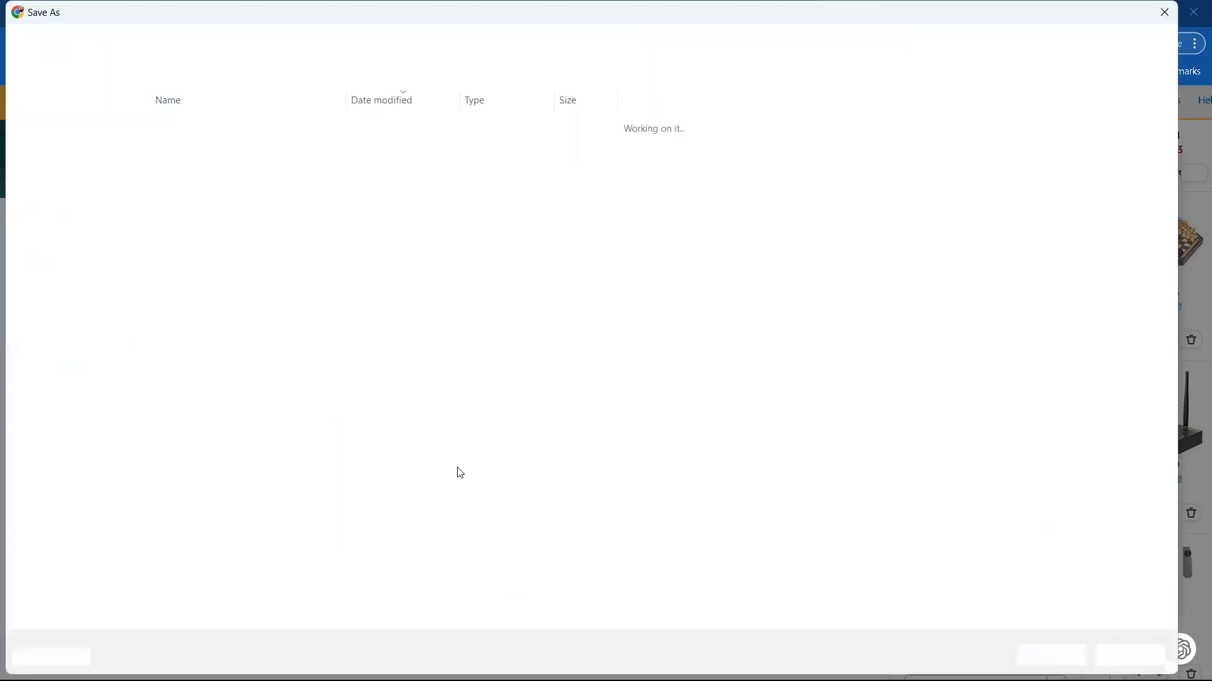
text(Image1-Scotter)
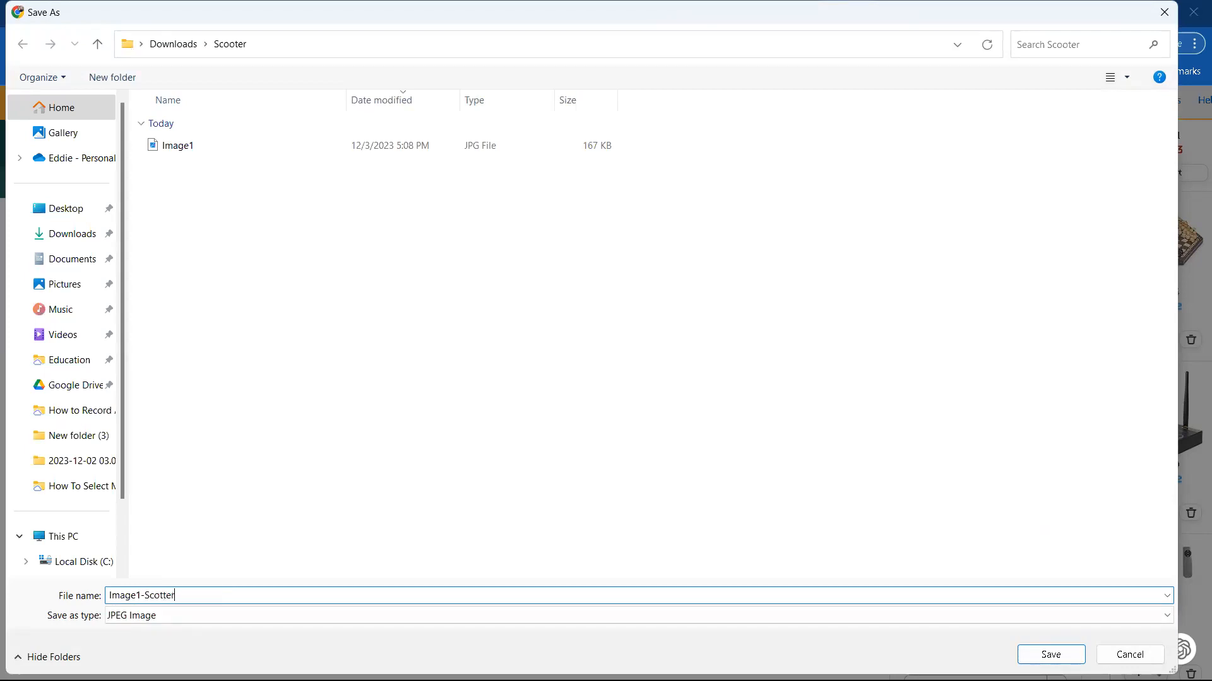
text(H)
key(BackSpace)
text(withheadlightson)
key(ctrl+a)
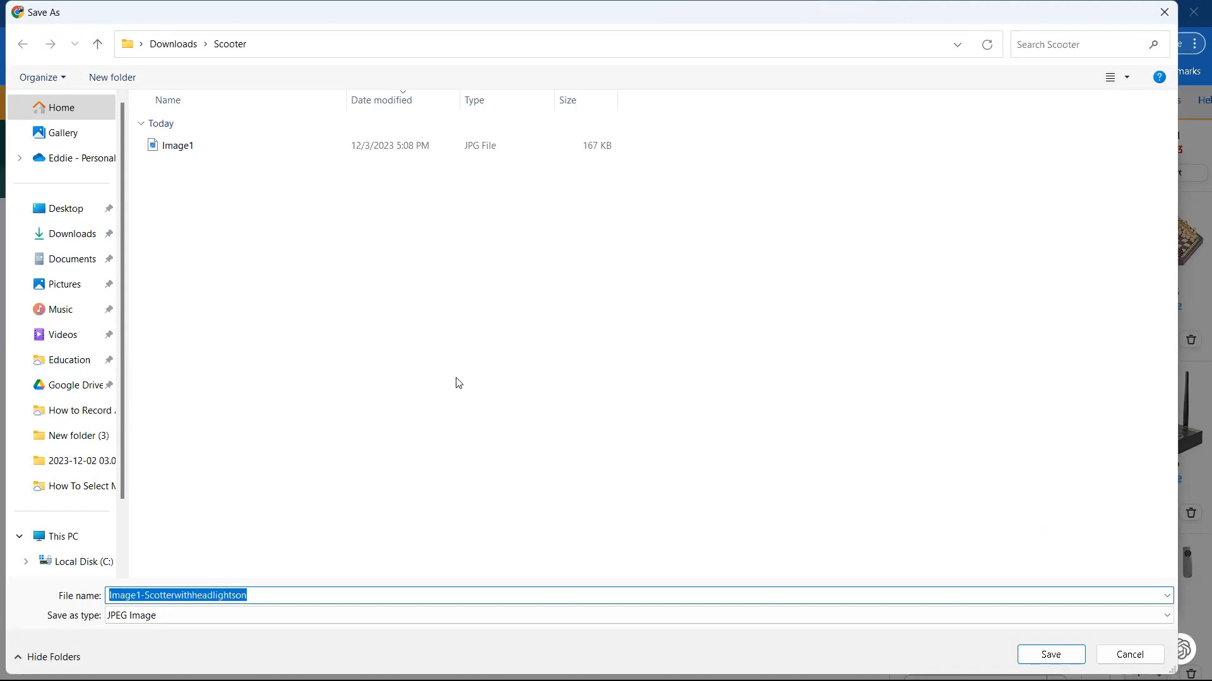
key(Return)
Step: Display the 5600W dual motor side-view photo and save it as Image2-Scootersideviewwithdetails in the Scooter folder
click(996, 402)
right_click(507, 443)
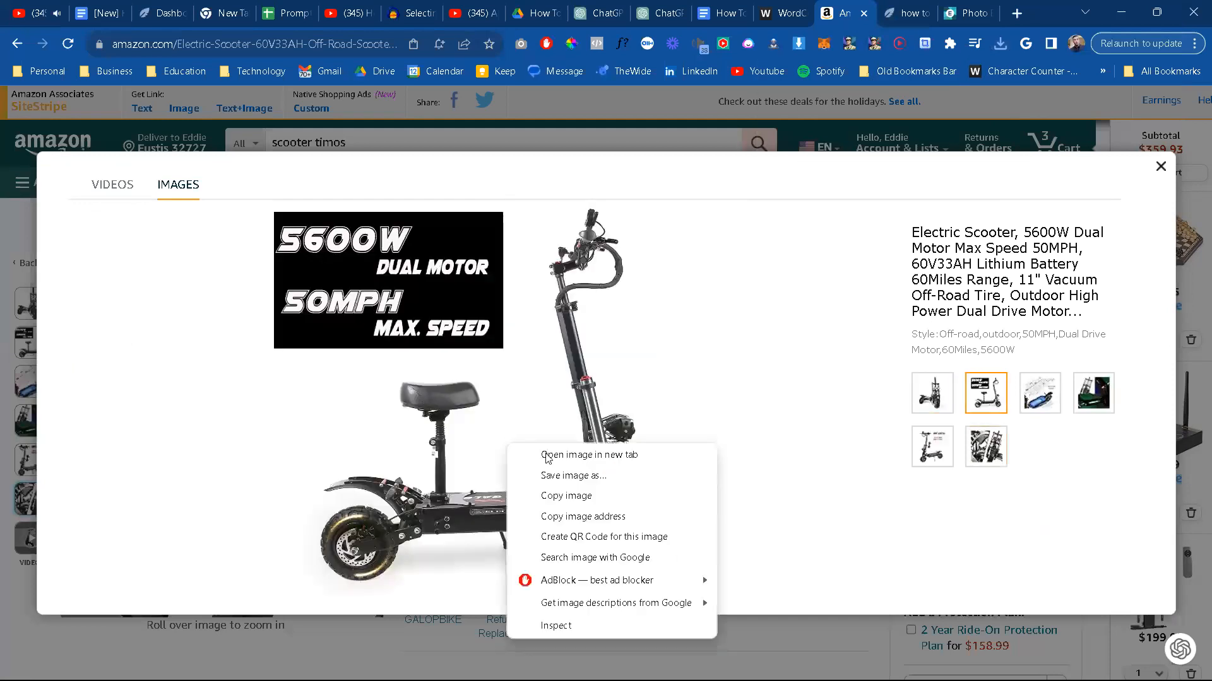
click(586, 476)
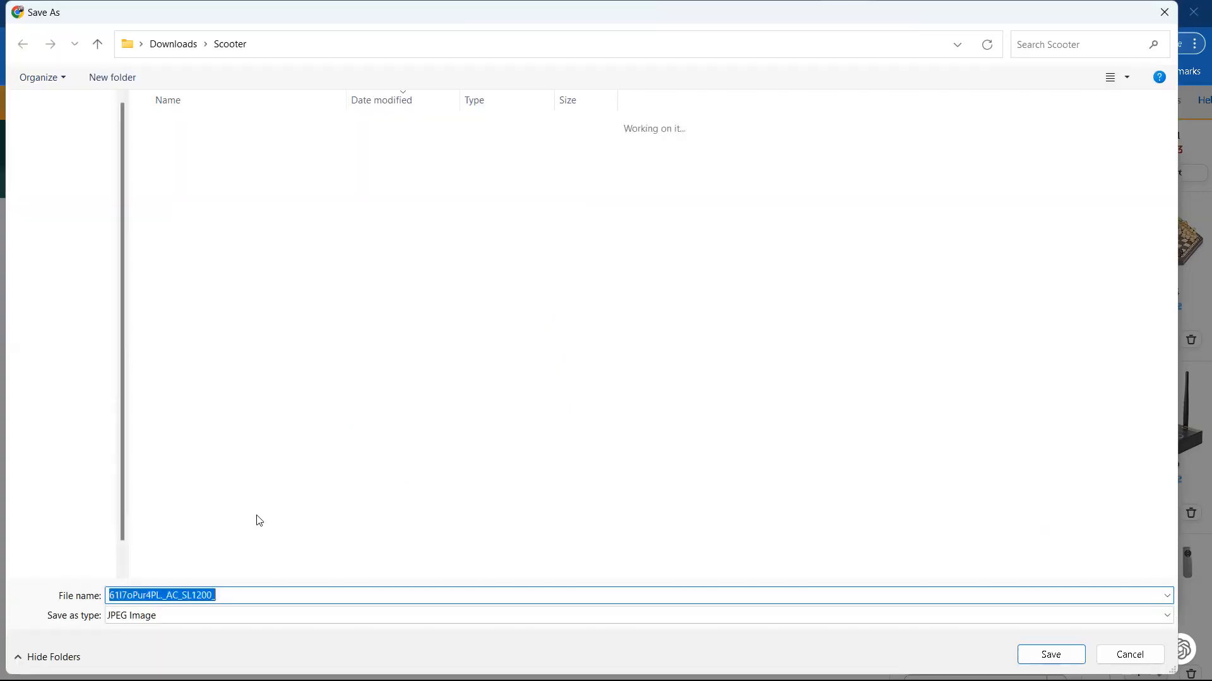
text(Imag)
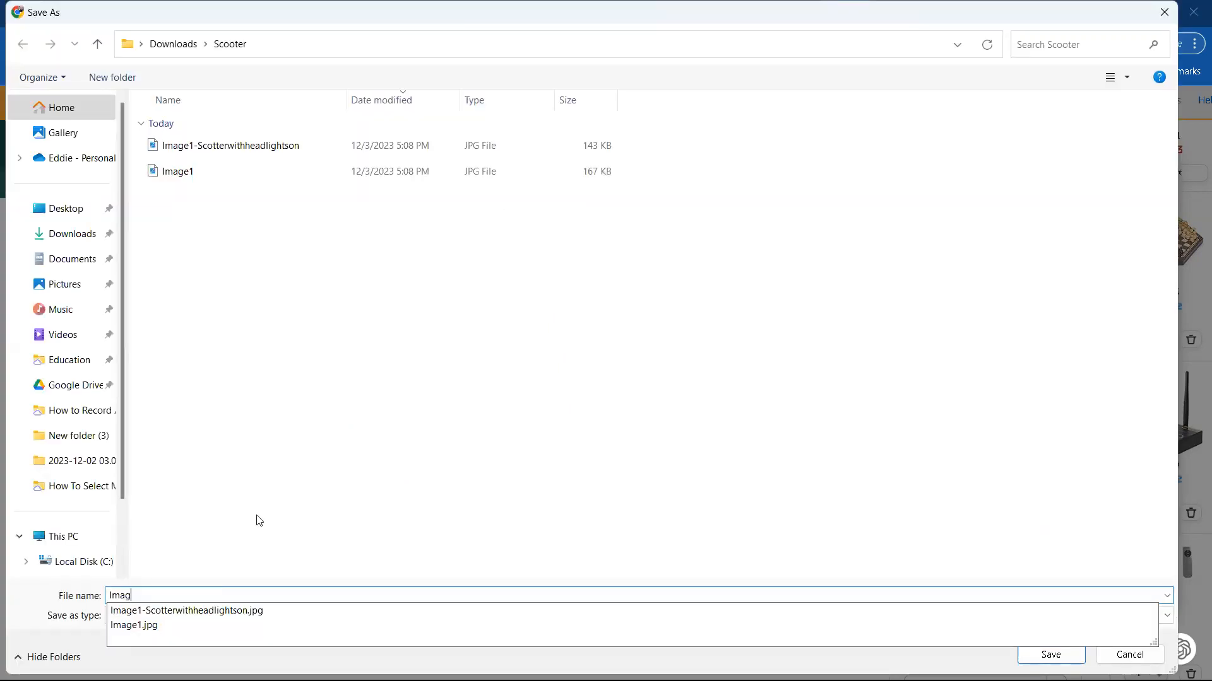
text(e2-Sco)
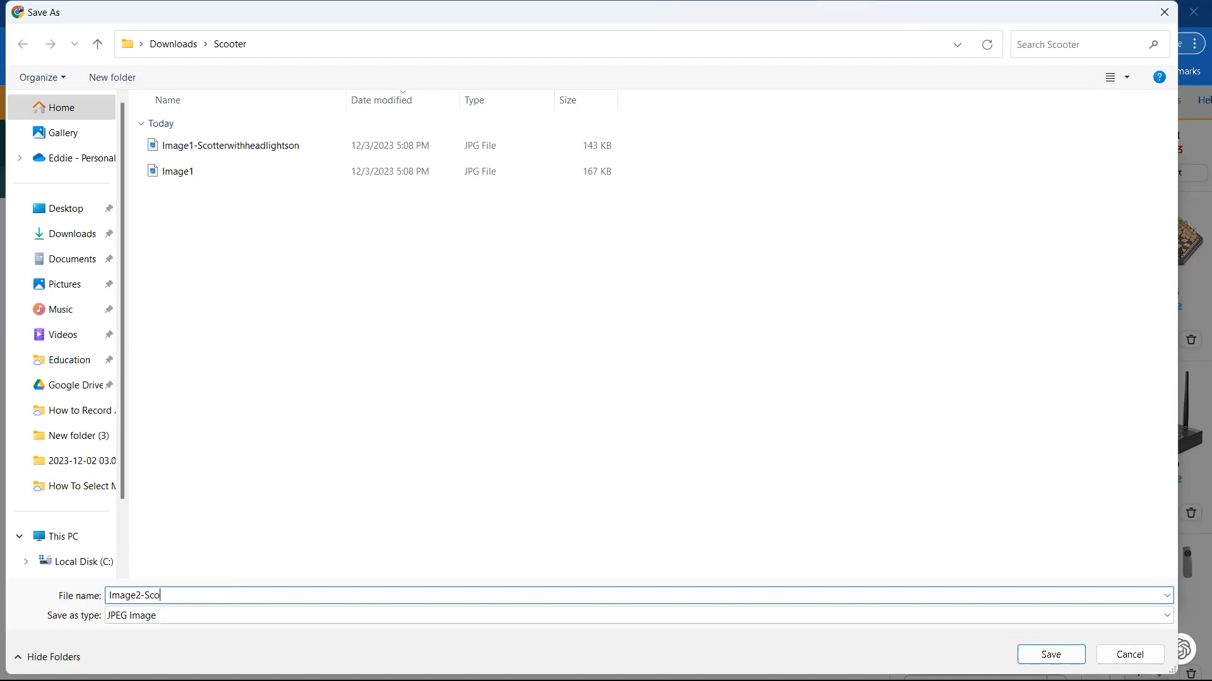
text(otersideviewwithdetails)
key(Return)
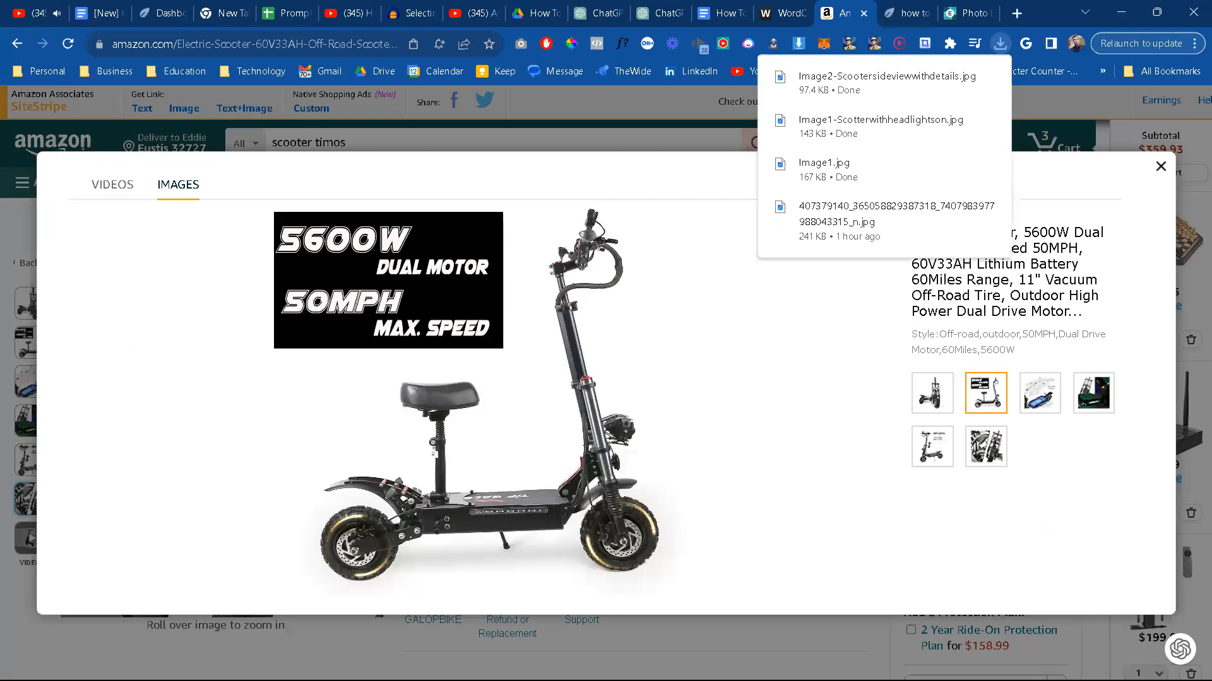
Step: Display the 60-mile range map photo and save it as Image3-Scooterwithdistancedetails in the Scooter folder
click(1050, 397)
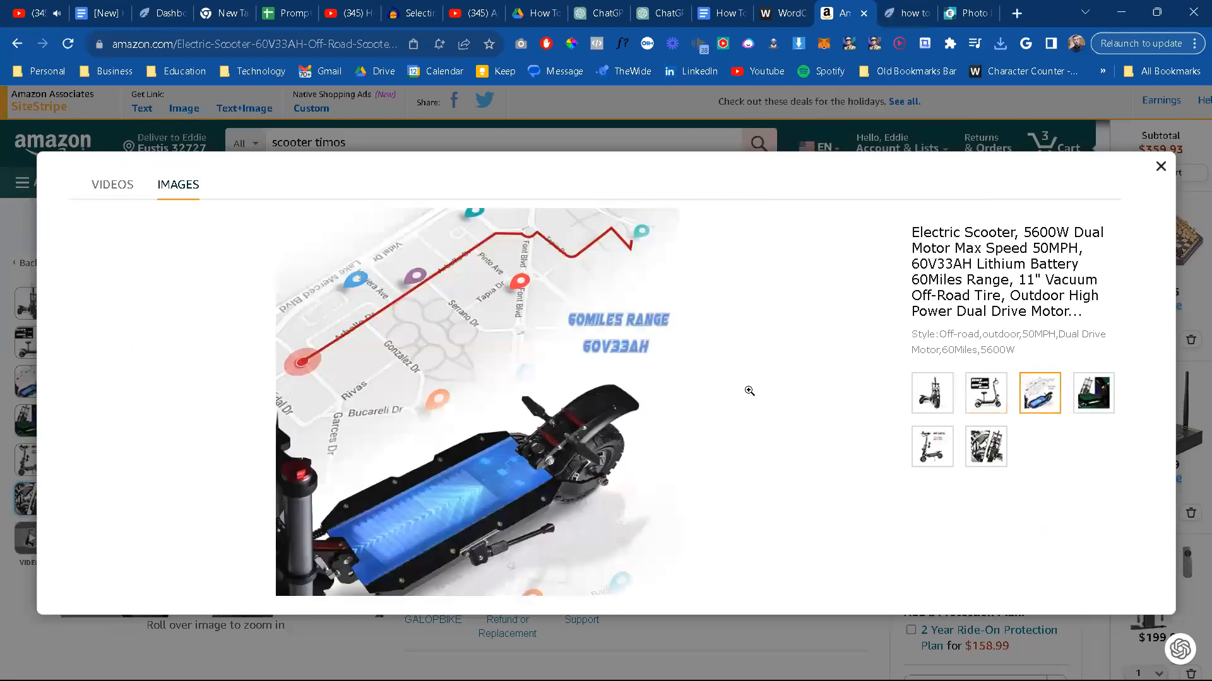
right_click(494, 381)
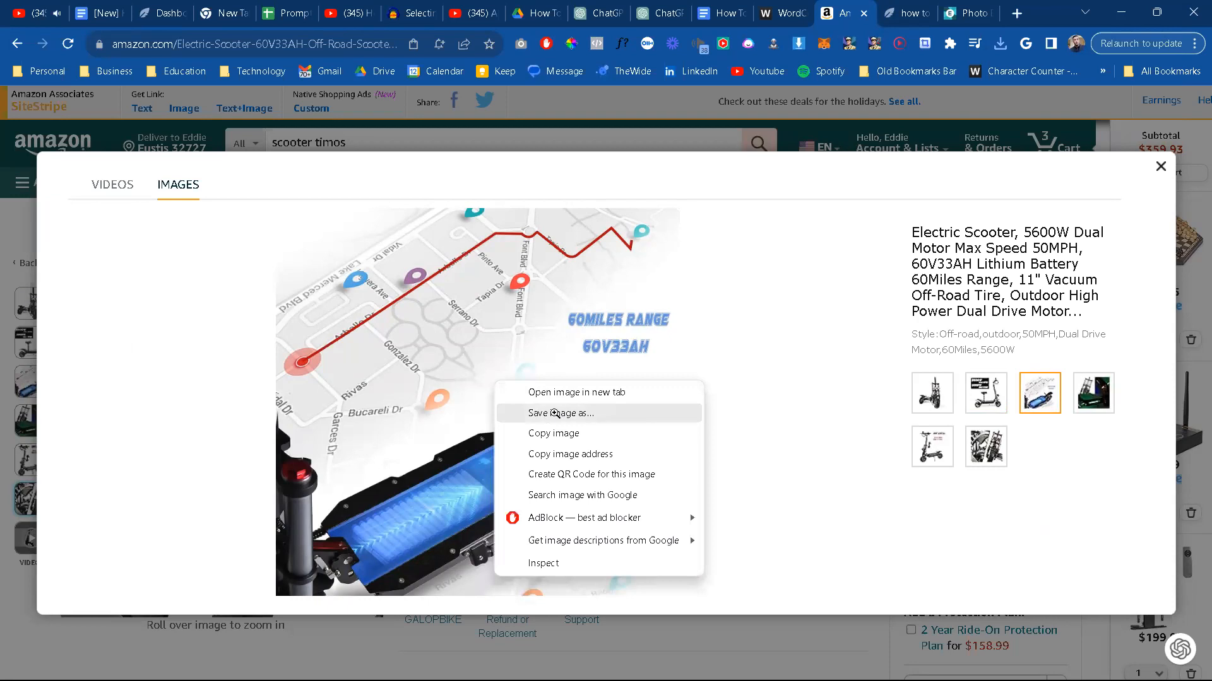
click(555, 414)
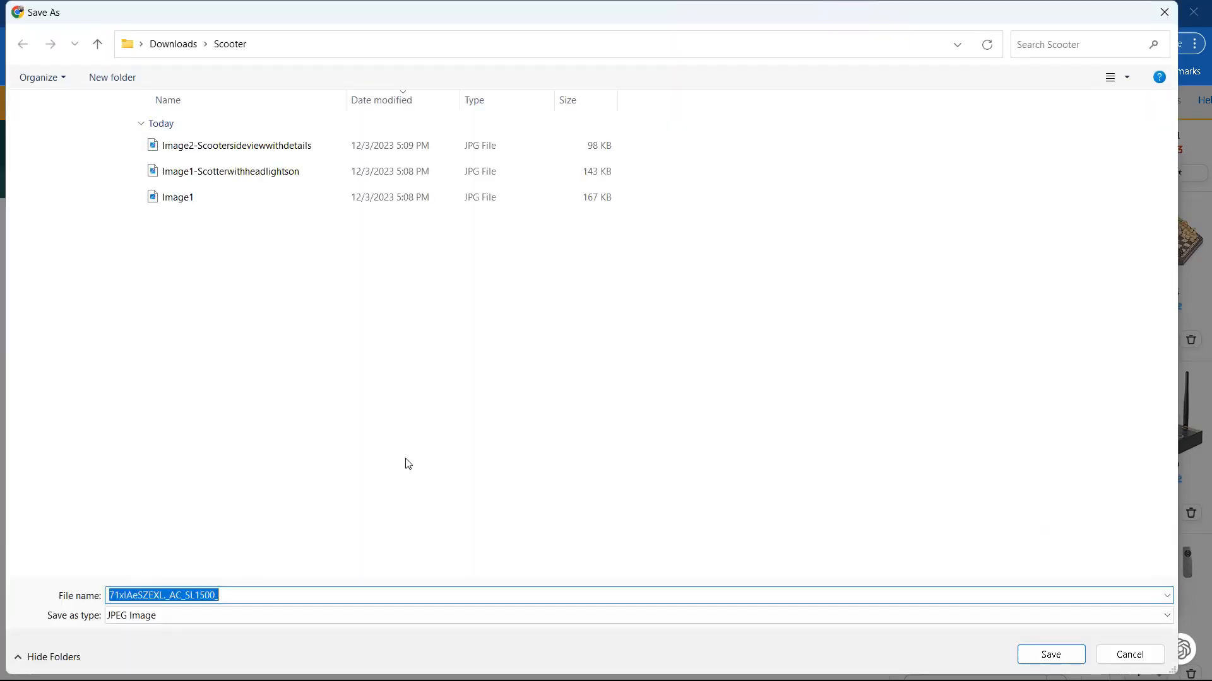
text(Scoot)
key(BackSpace)
key(BackSpace)
key(BackSpace)
text(Image3)
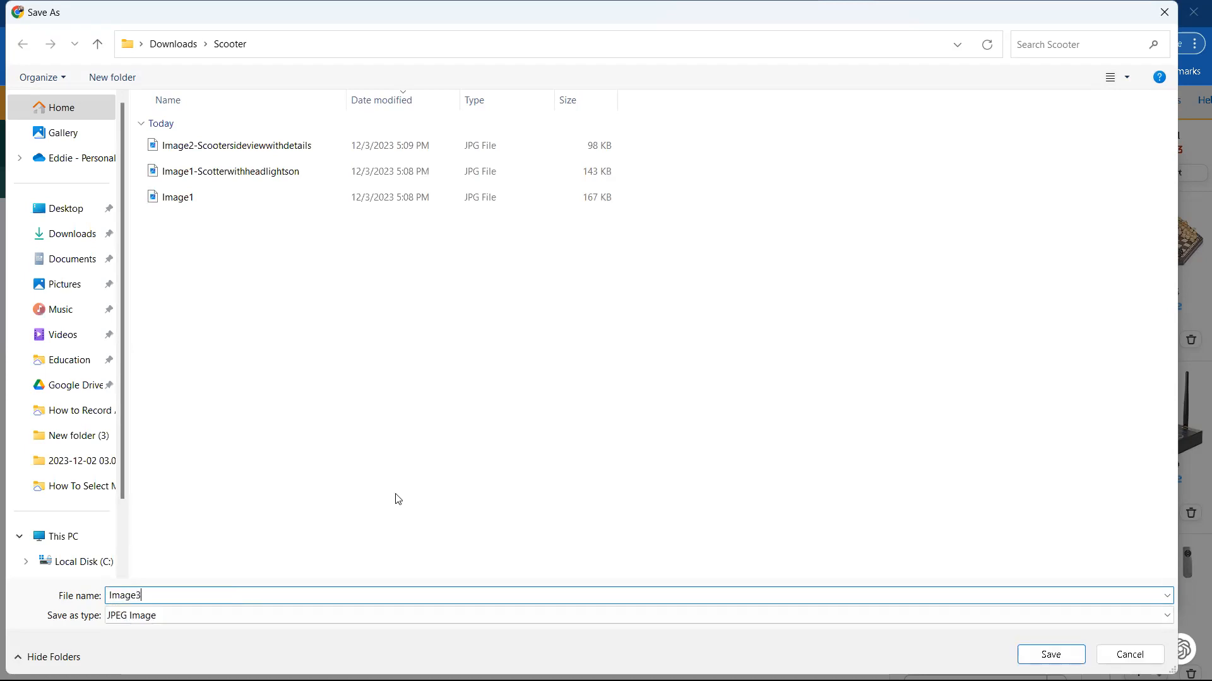
text(-Scooterwithdistancedetails)
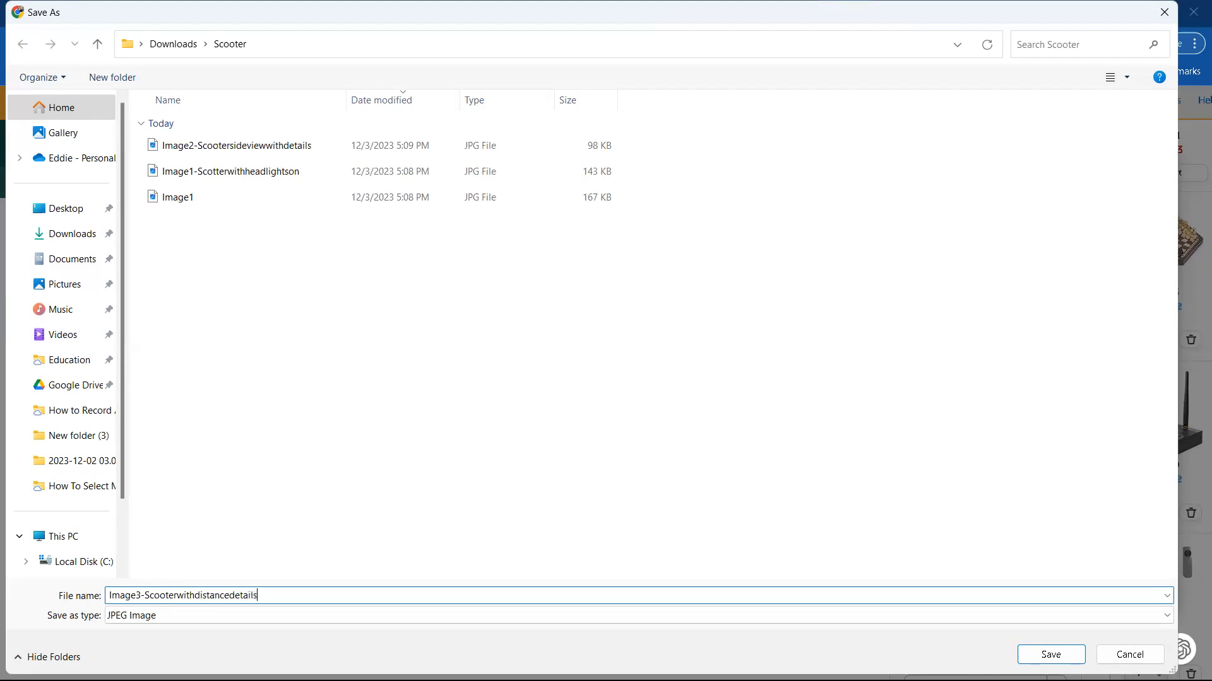
key(Return)
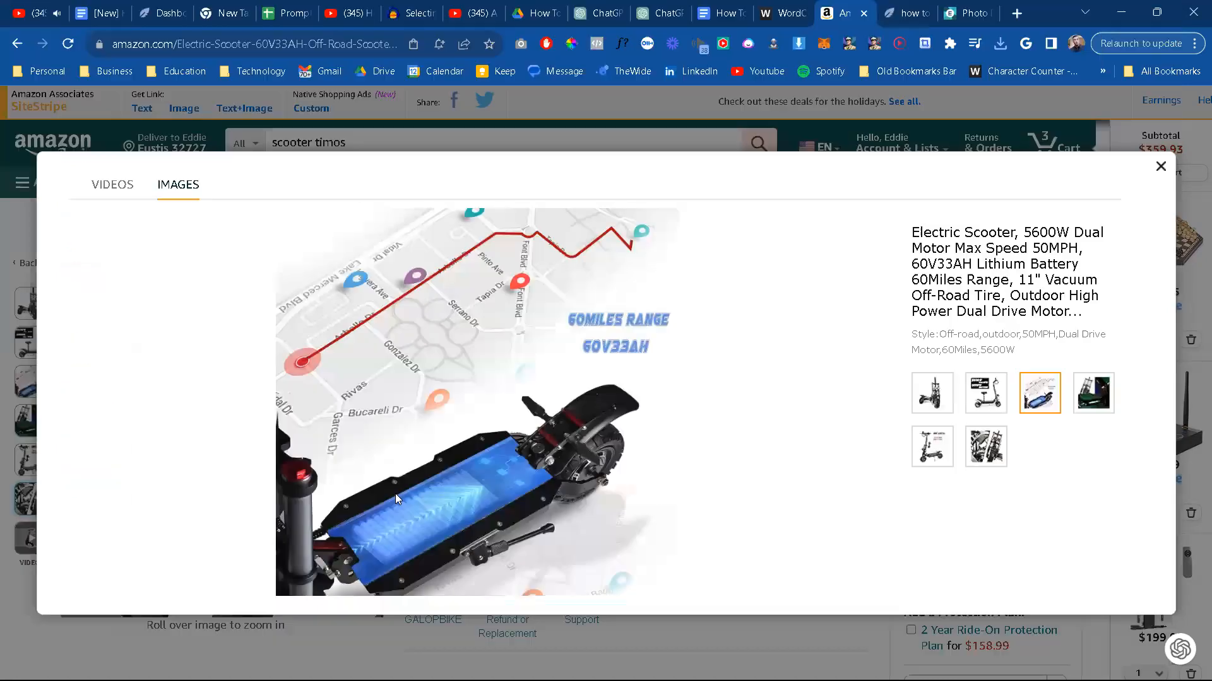
Step: Display the photo collage of the scooter's lights and save it as Image4-Scooterlightingsetup in the Scooter folder
click(1093, 409)
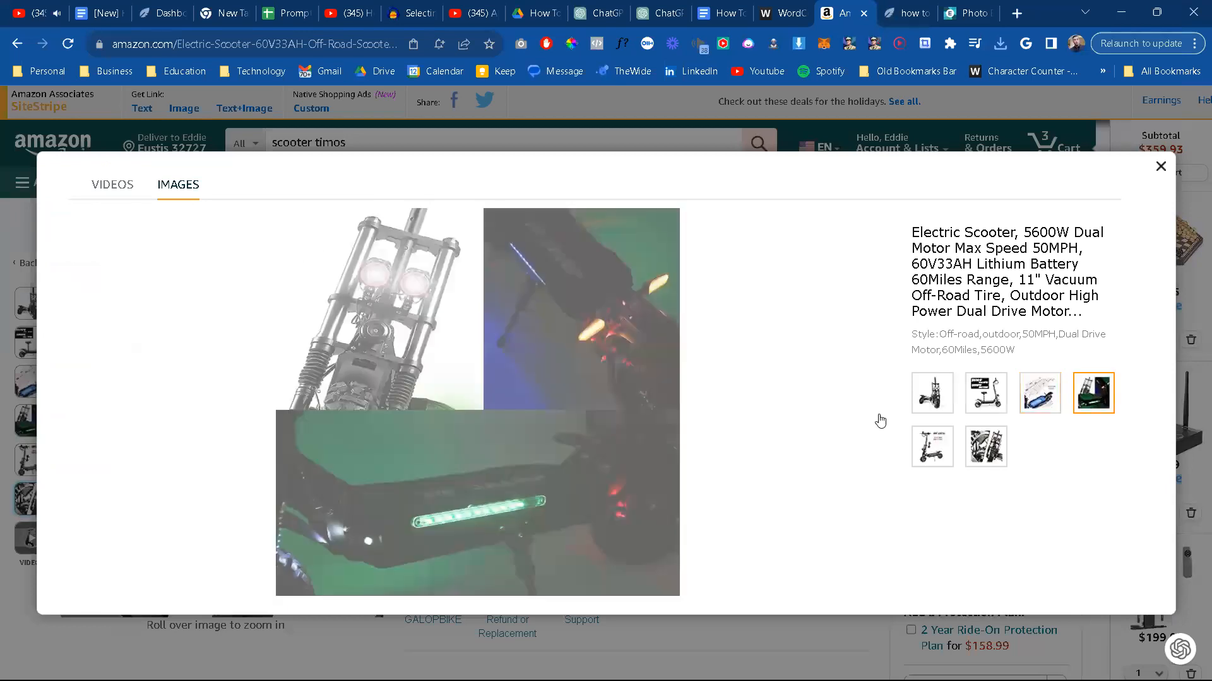
right_click(492, 402)
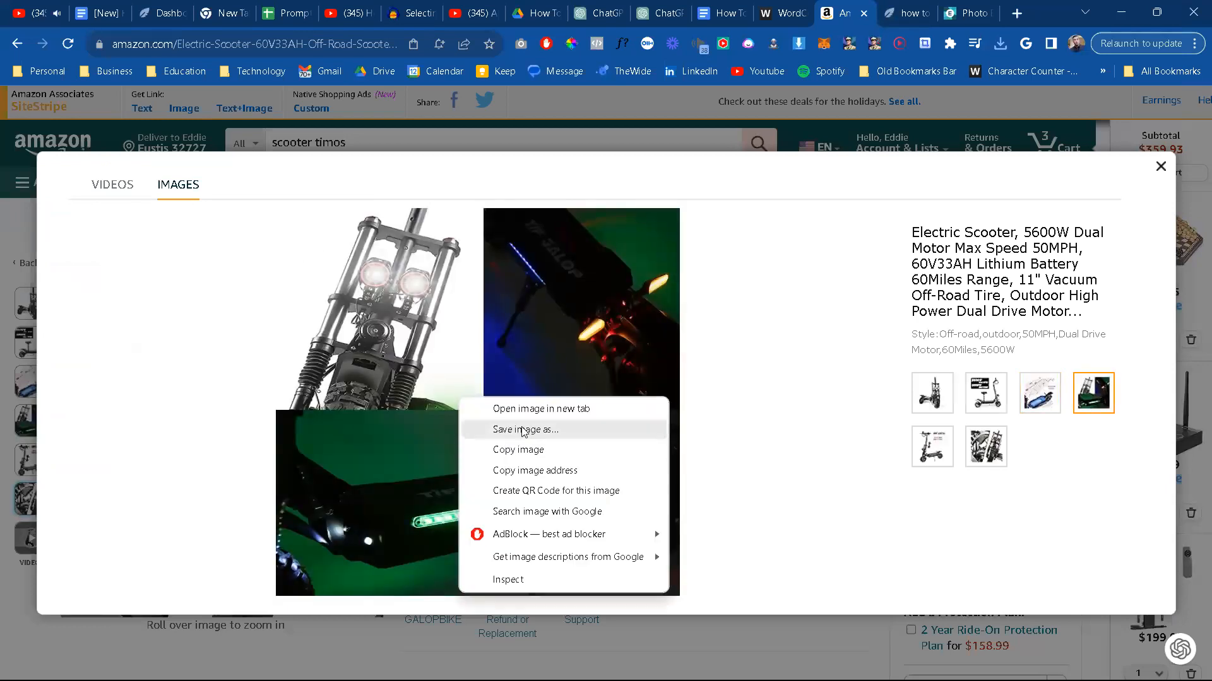
click(537, 429)
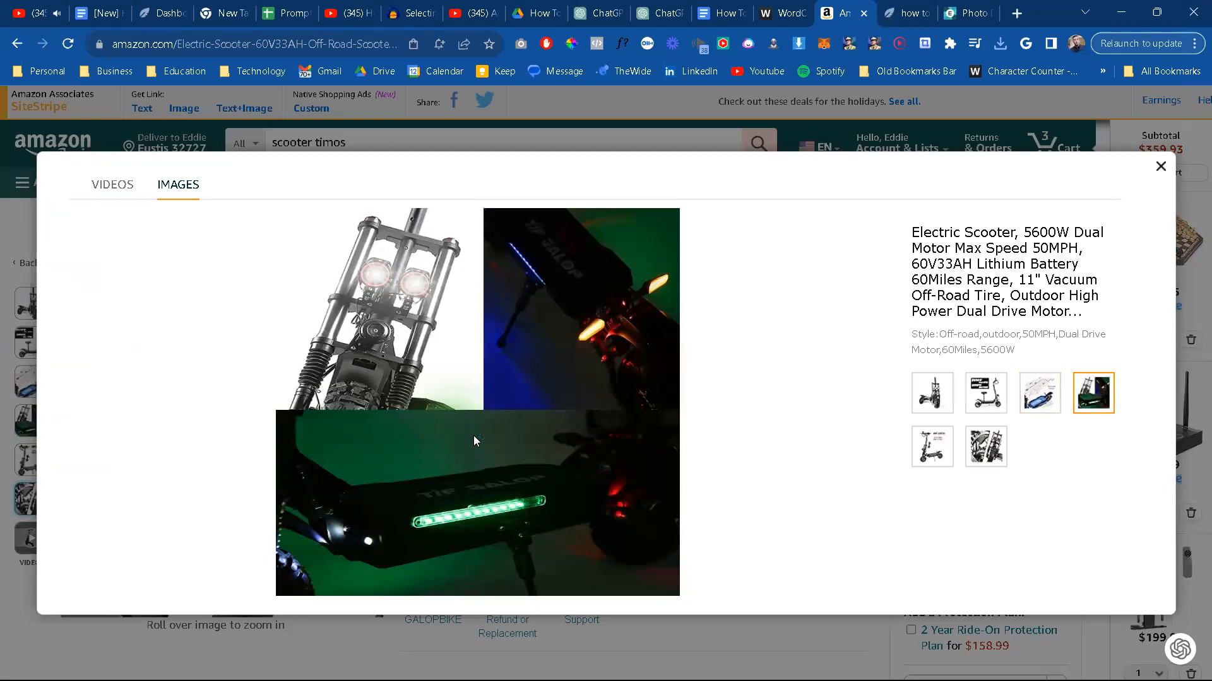
text(Image4-)
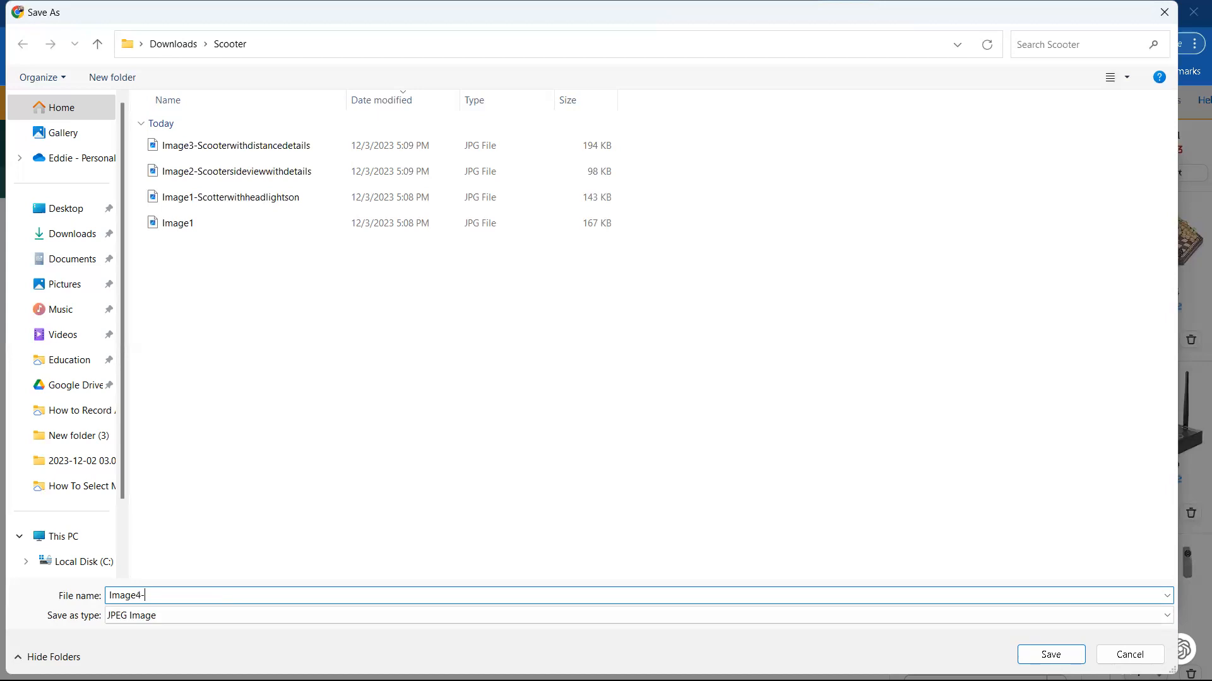
text(Scooterlightingsetup)
key(Return)
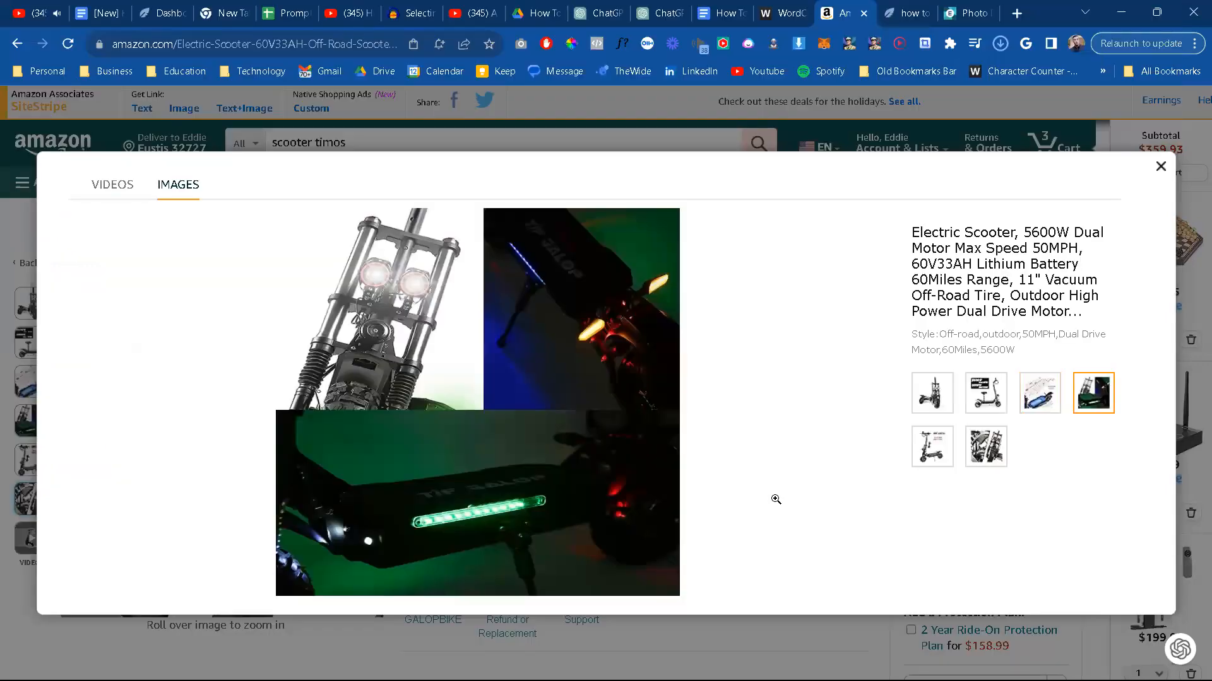
Step: Display the height-adjustable scooter photo and save it as Image5-Scooterdemensions in the Scooter folder
click(945, 461)
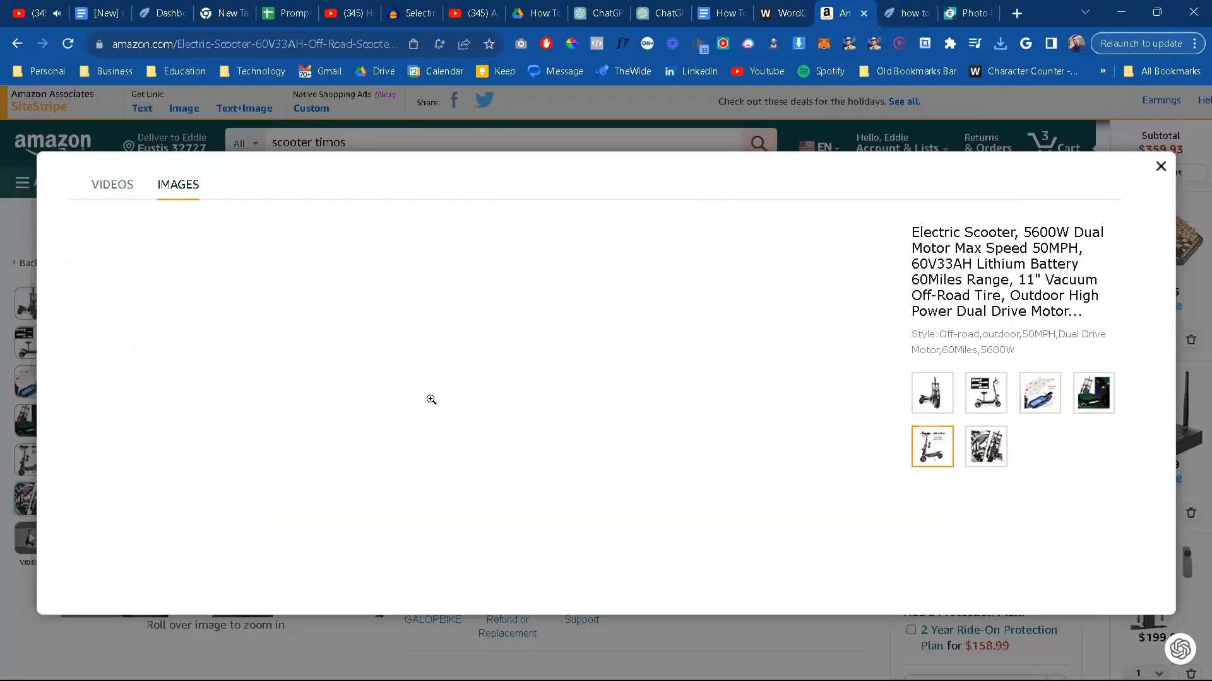
right_click(463, 385)
click(524, 419)
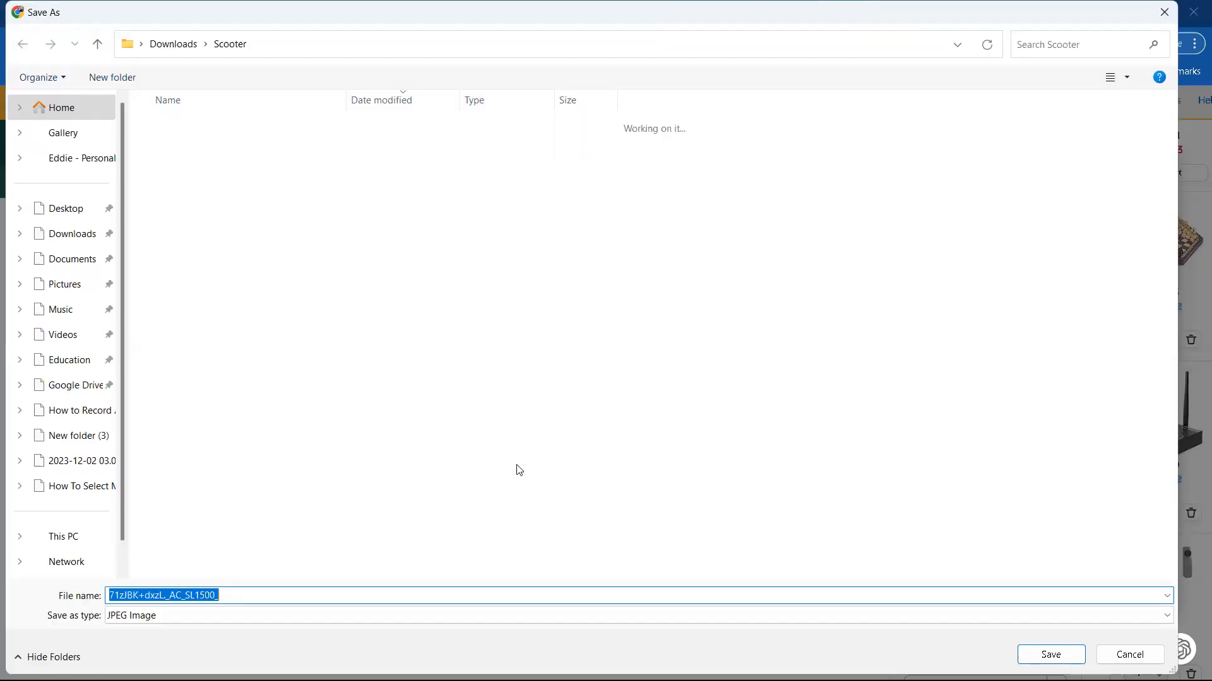
text(Image)
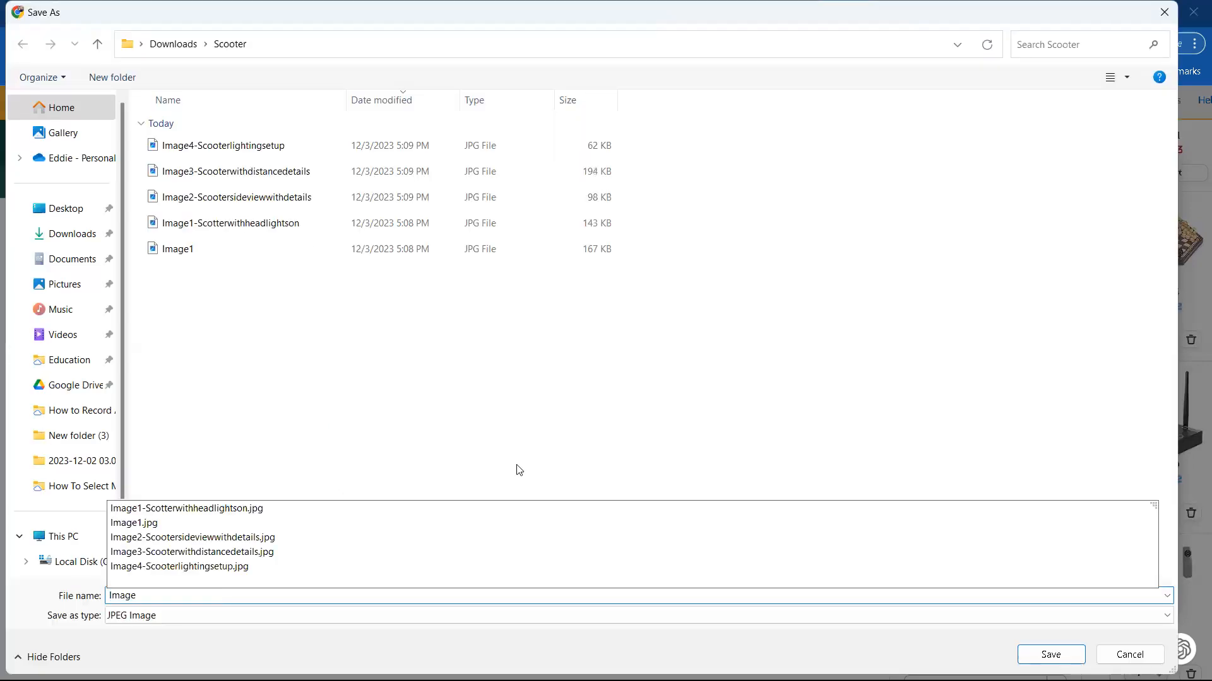
text(5-Scooter)
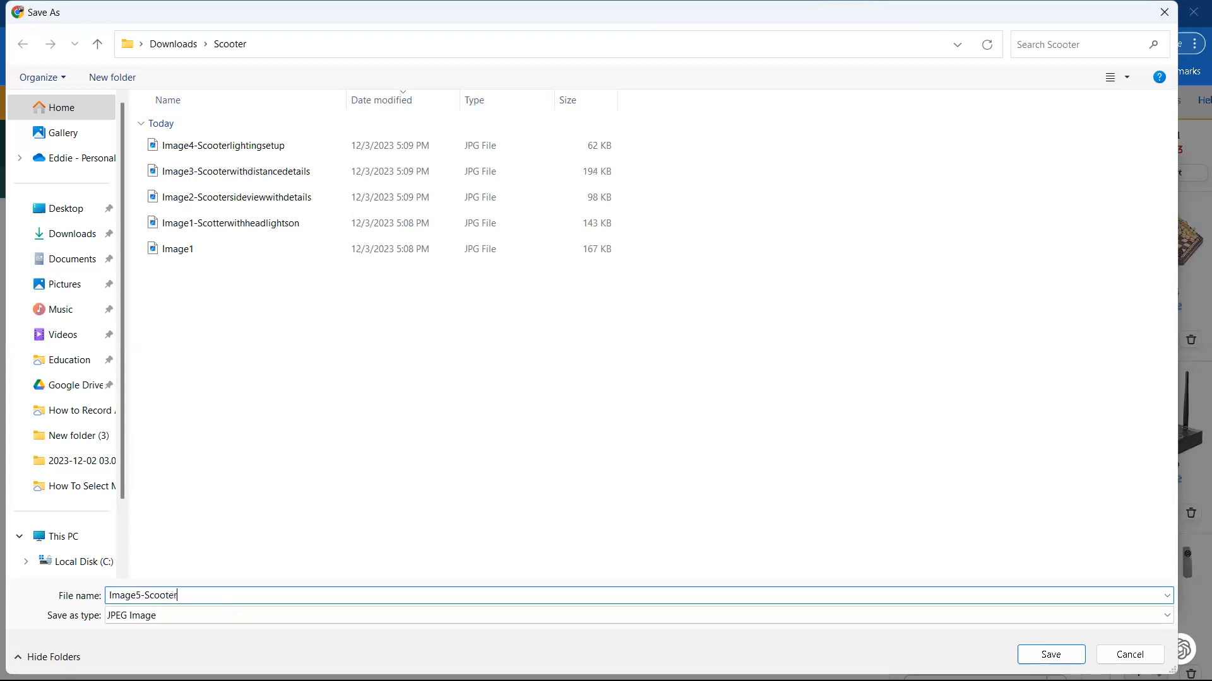
text(demen)
key(Return)
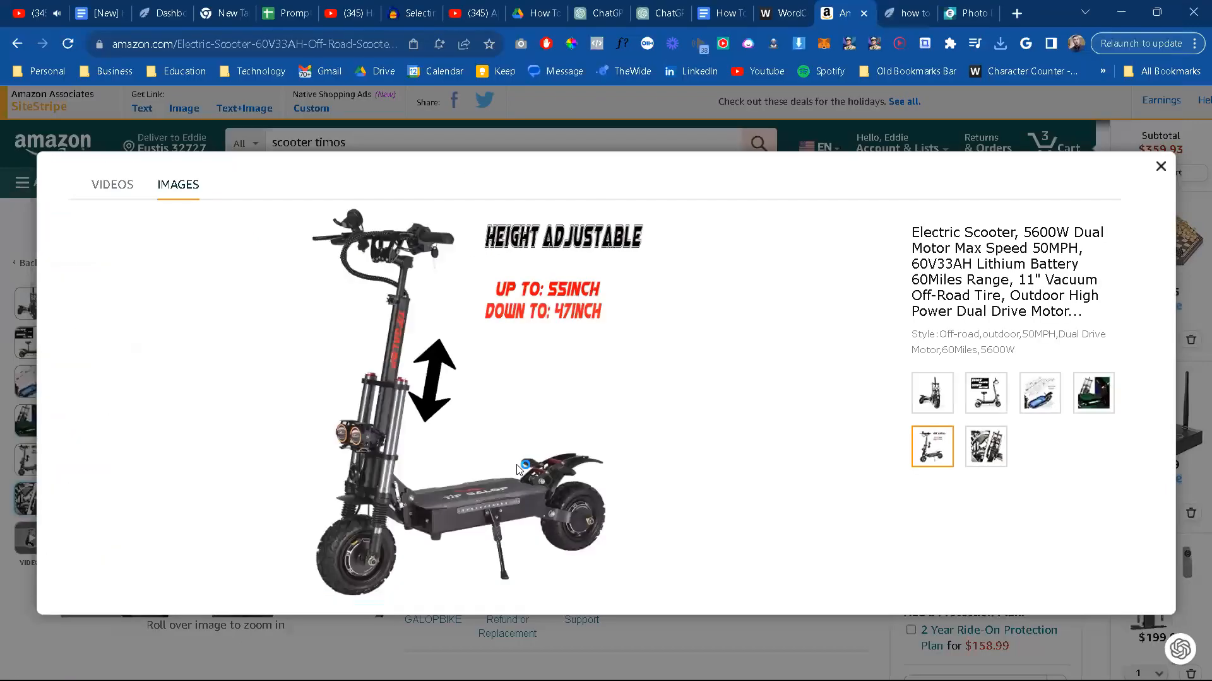
Step: Display the suspension and headlight photo and save it as Image6-Scootersuspensionfeatures in the Scooter folder
click(1002, 445)
right_click(472, 396)
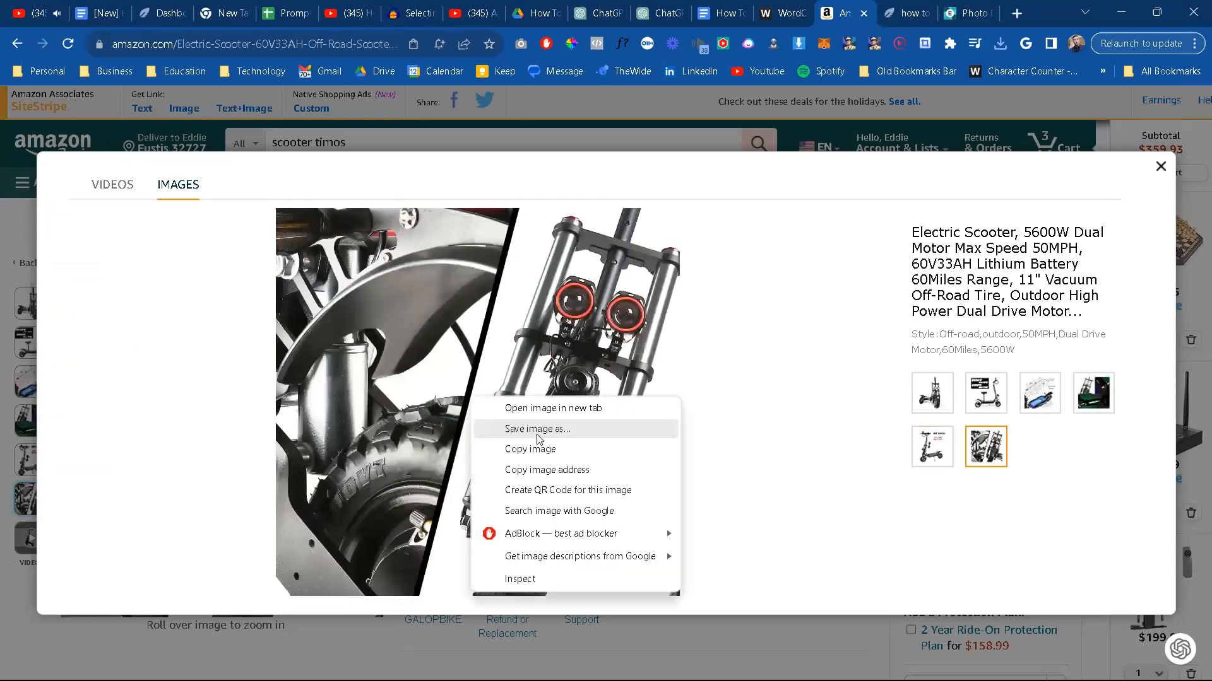
click(538, 432)
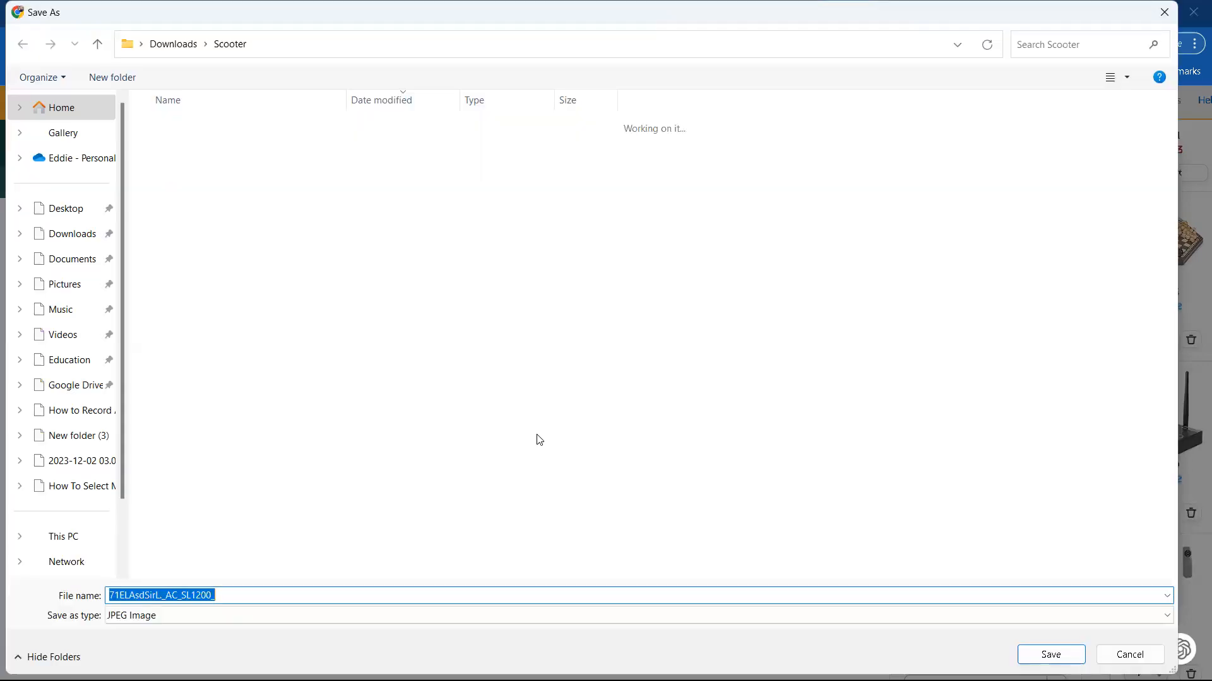
text(Image)
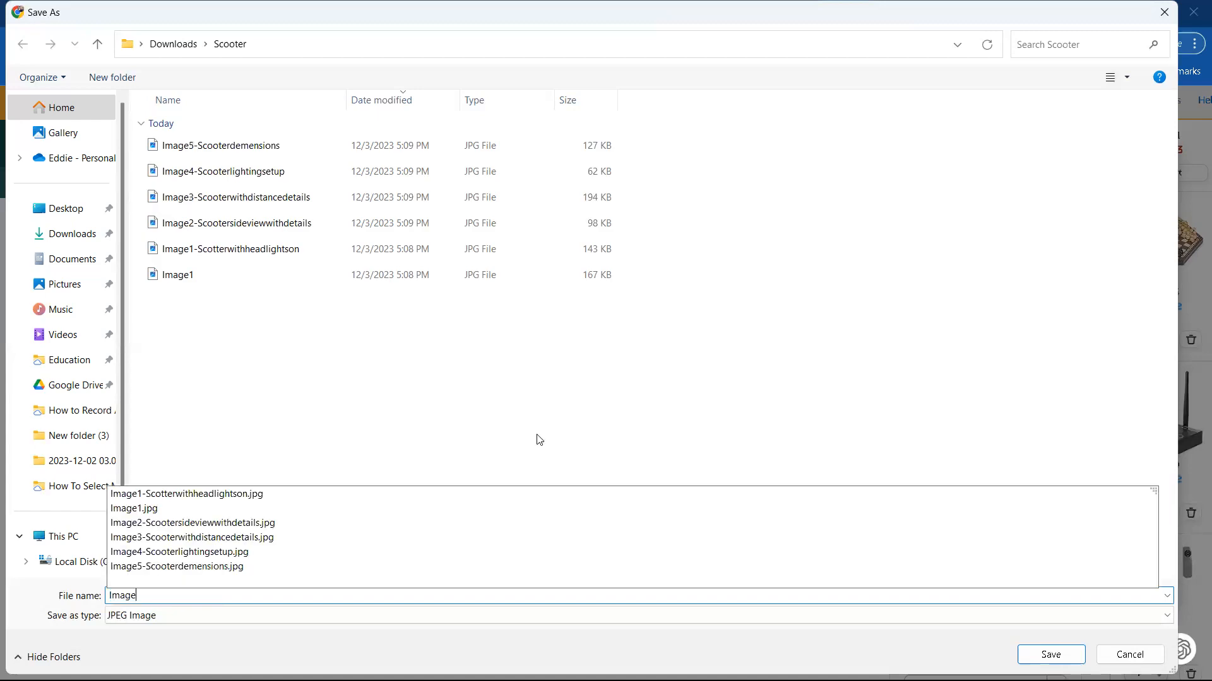
text(6-Scoot)
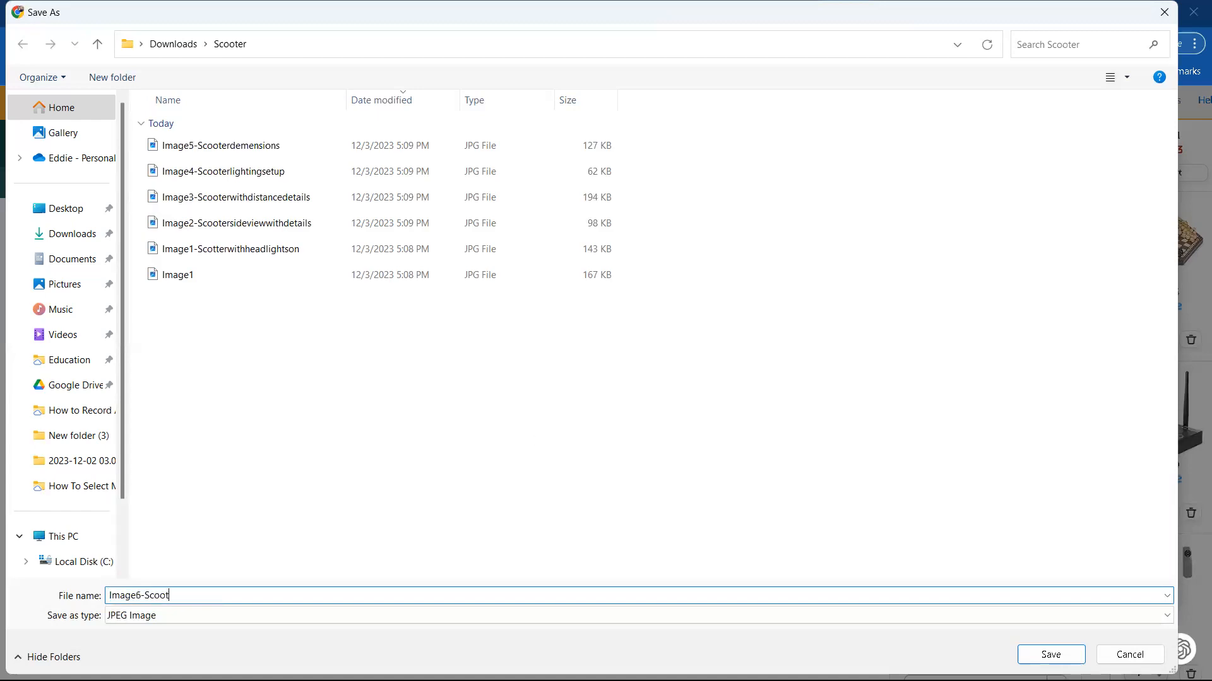
text(ersuspensionfeature)
key(Return)
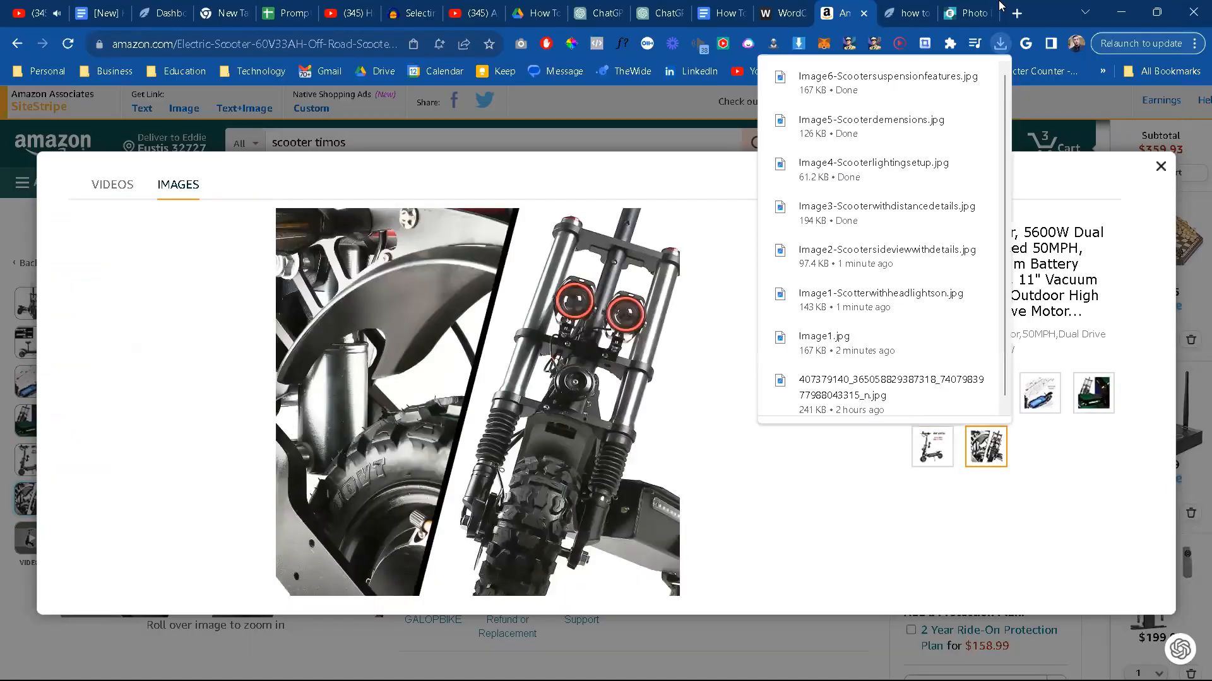
Step: Switch to the Pixlr editor
click(966, 13)
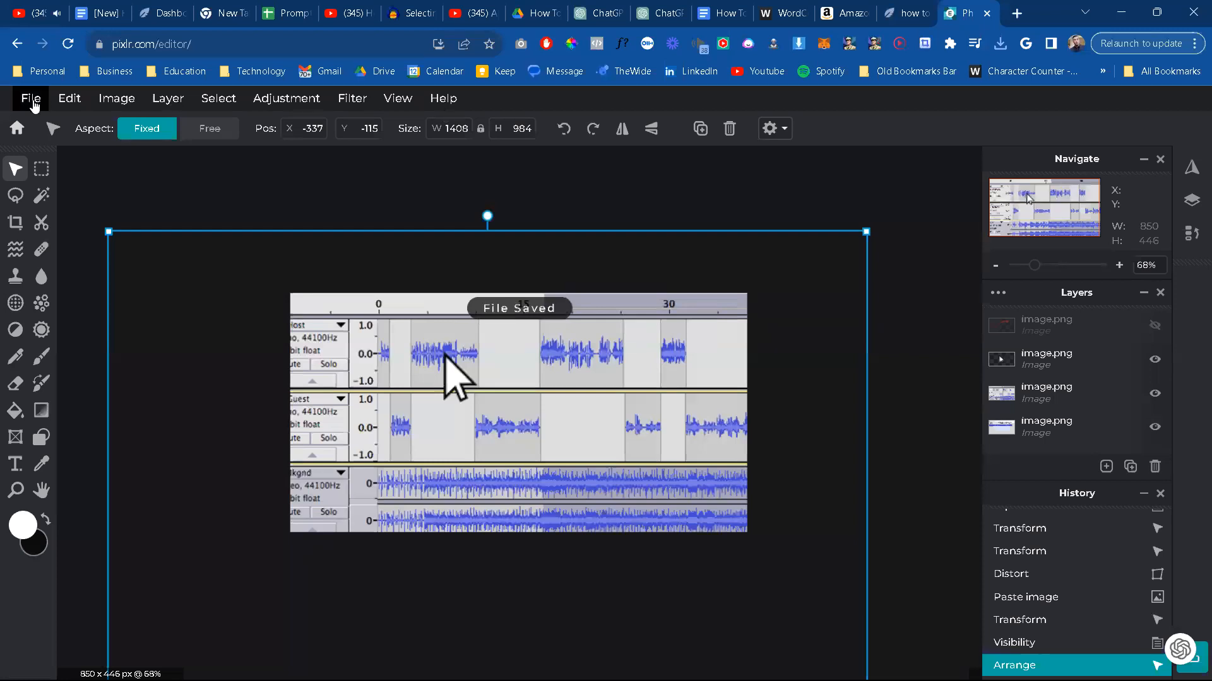
click(33, 102)
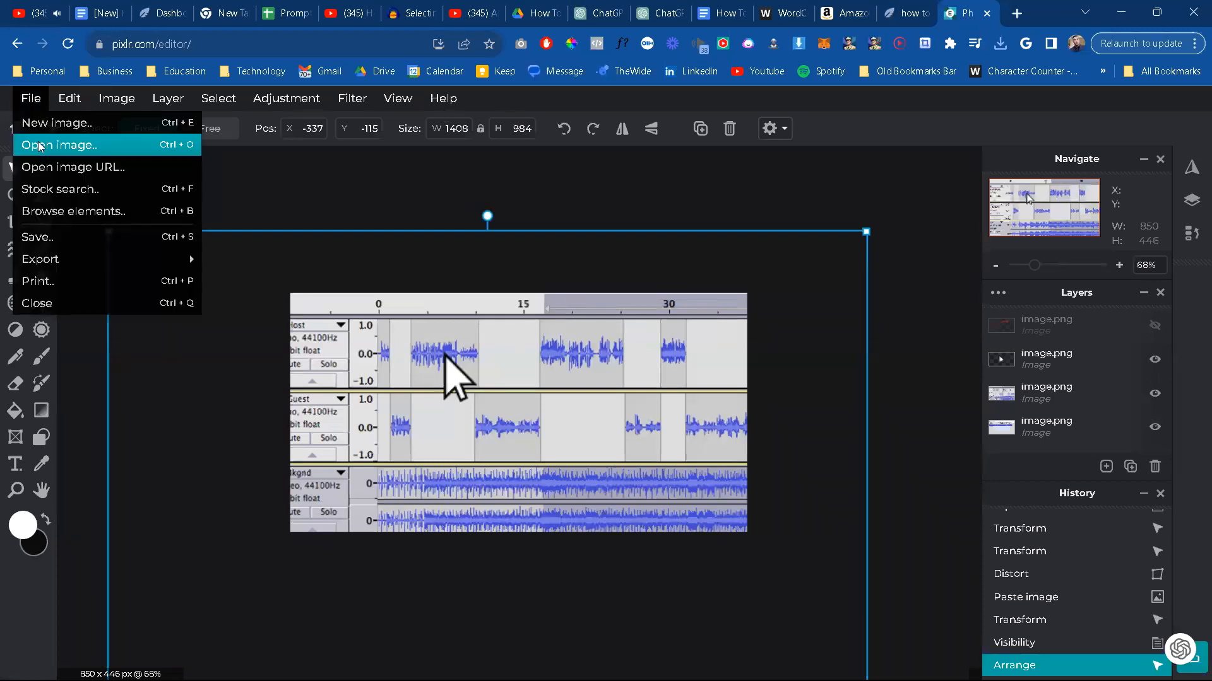
click(39, 146)
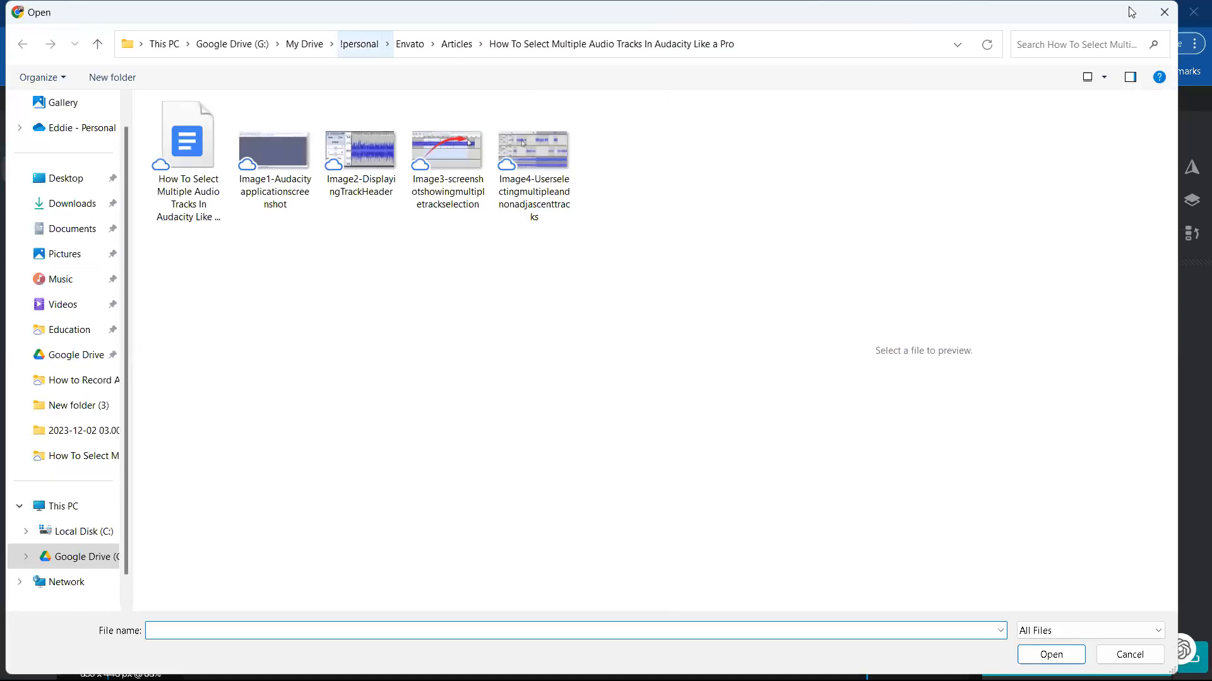
key(Escape)
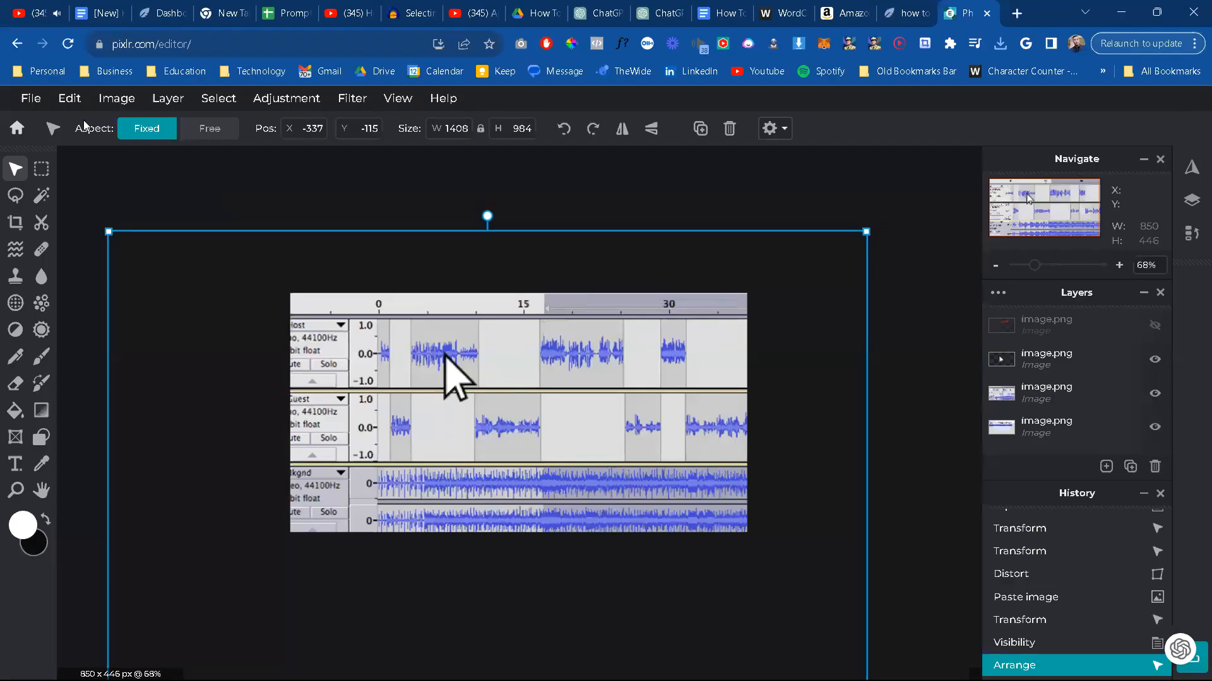
Step: Close the audio-track image and open the untitled chessboard project from the temporary projects
click(30, 102)
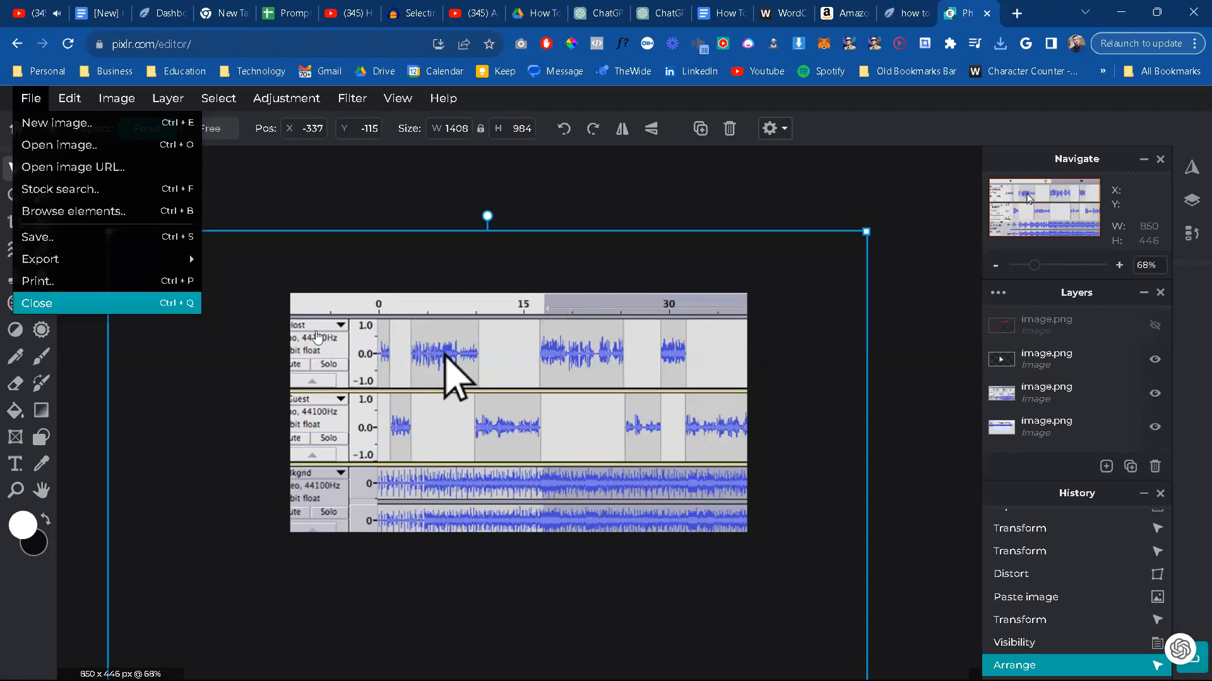
click(65, 302)
scroll(390, 443, up, 5)
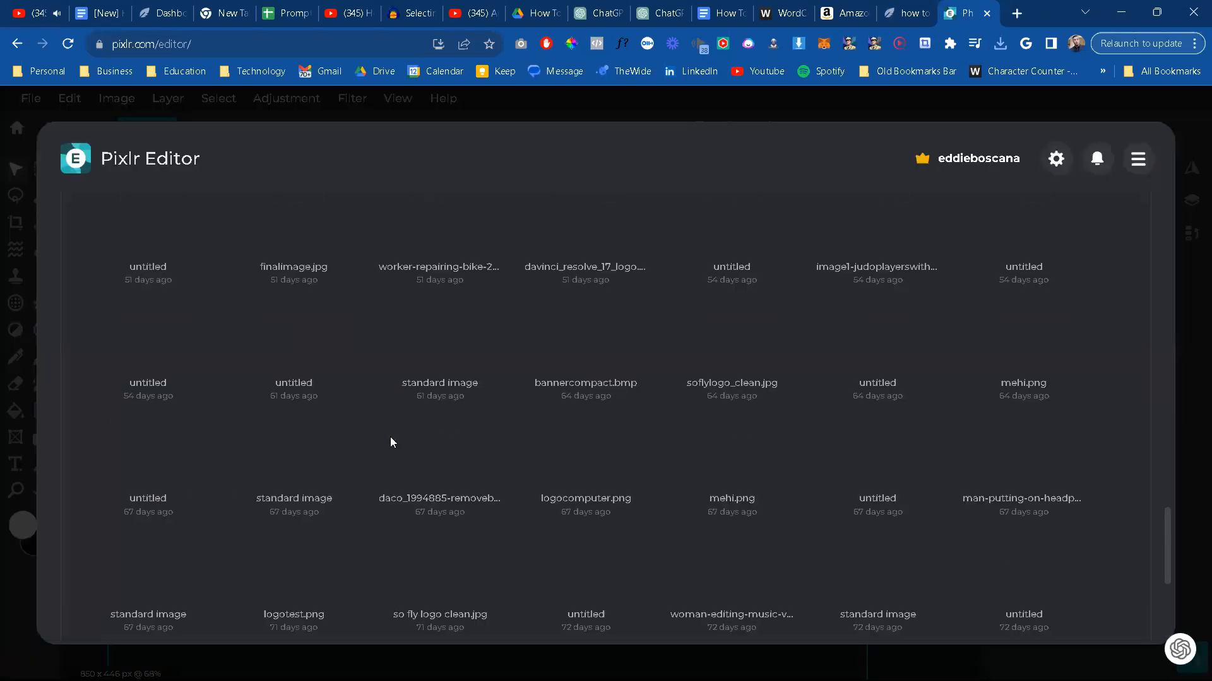
scroll(390, 441, up, 5)
scroll(390, 441, up, 5)
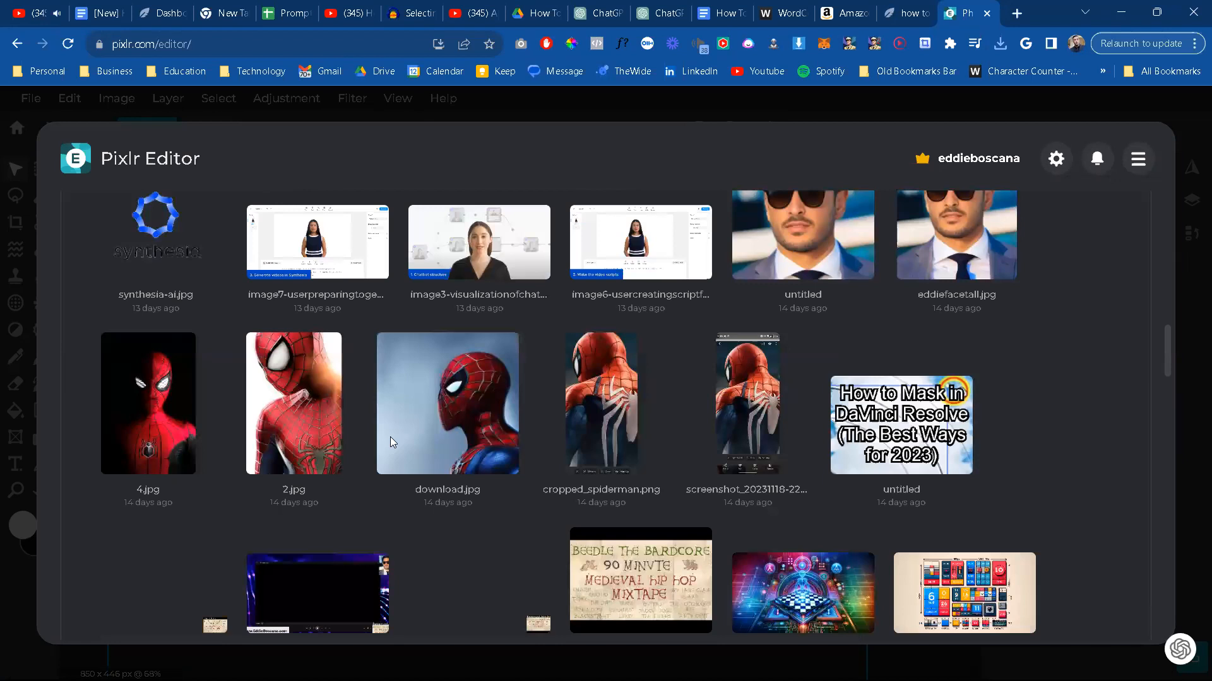
scroll(390, 436, up, 10)
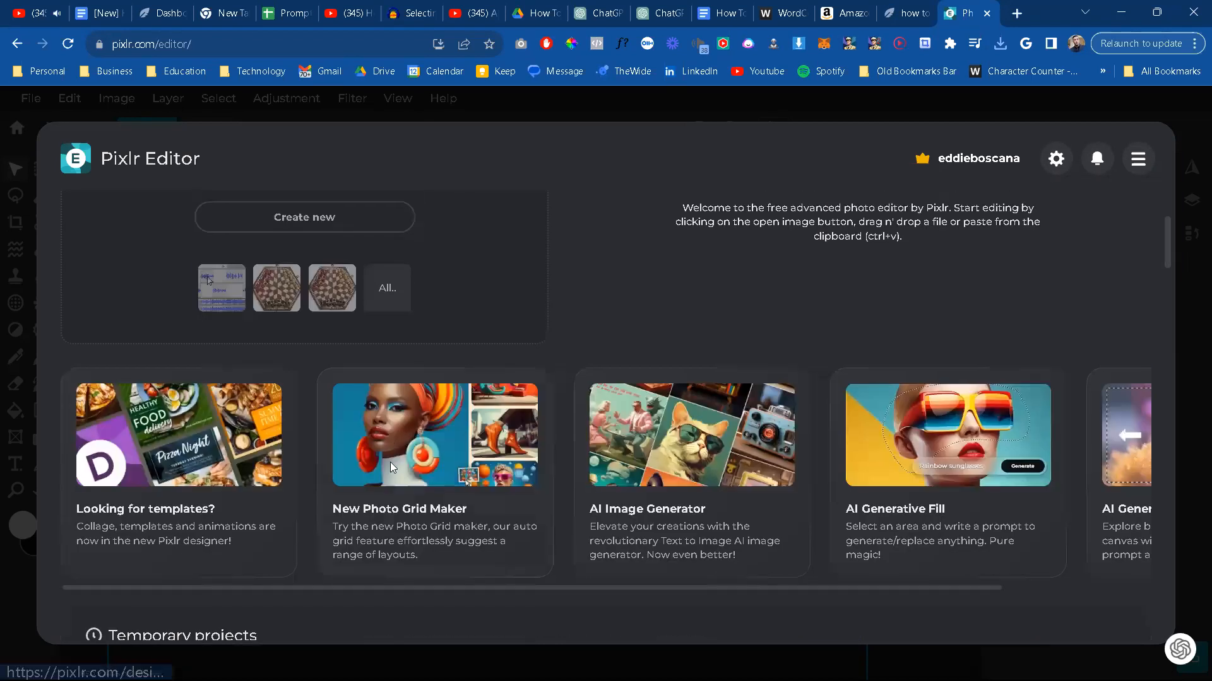
scroll(390, 462, down, 5)
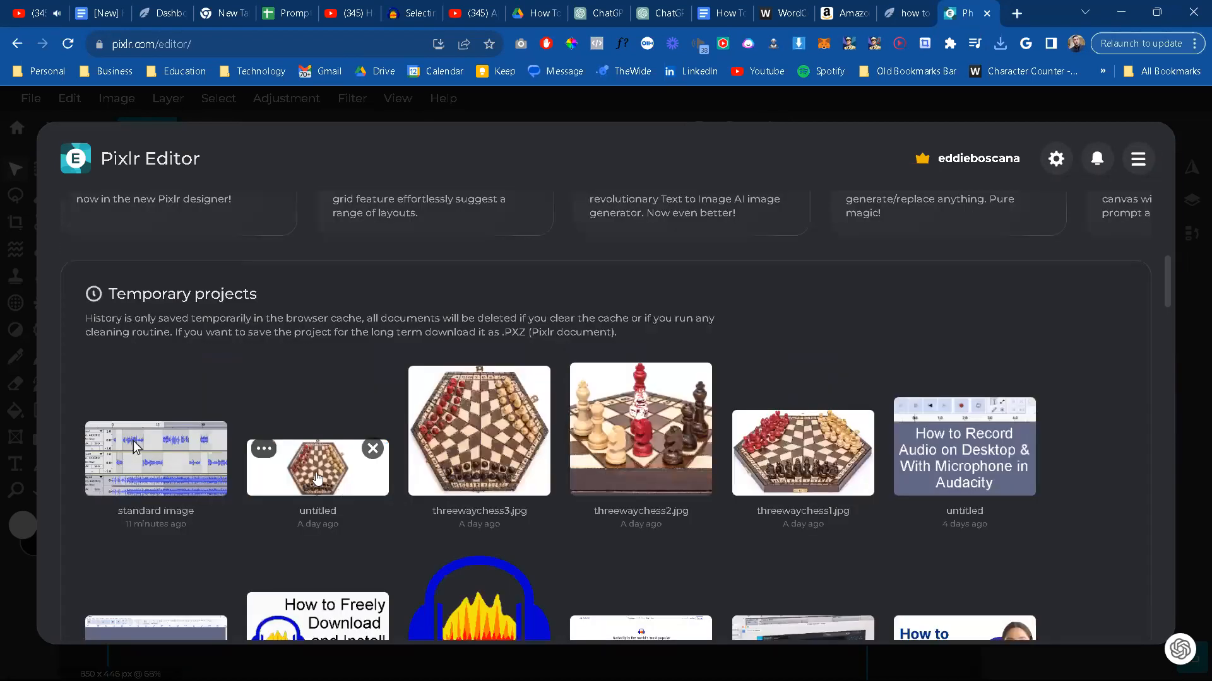
click(317, 478)
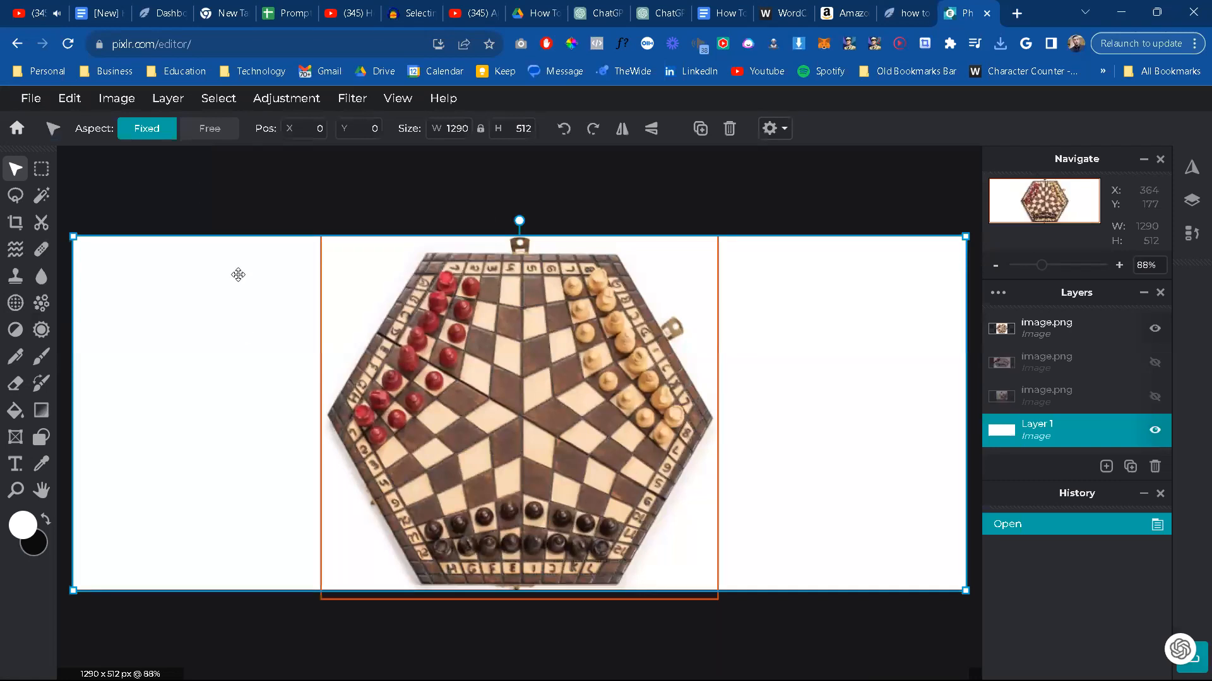
Step: Delete the chessboard image from the white canvas
click(482, 321)
key(Delete)
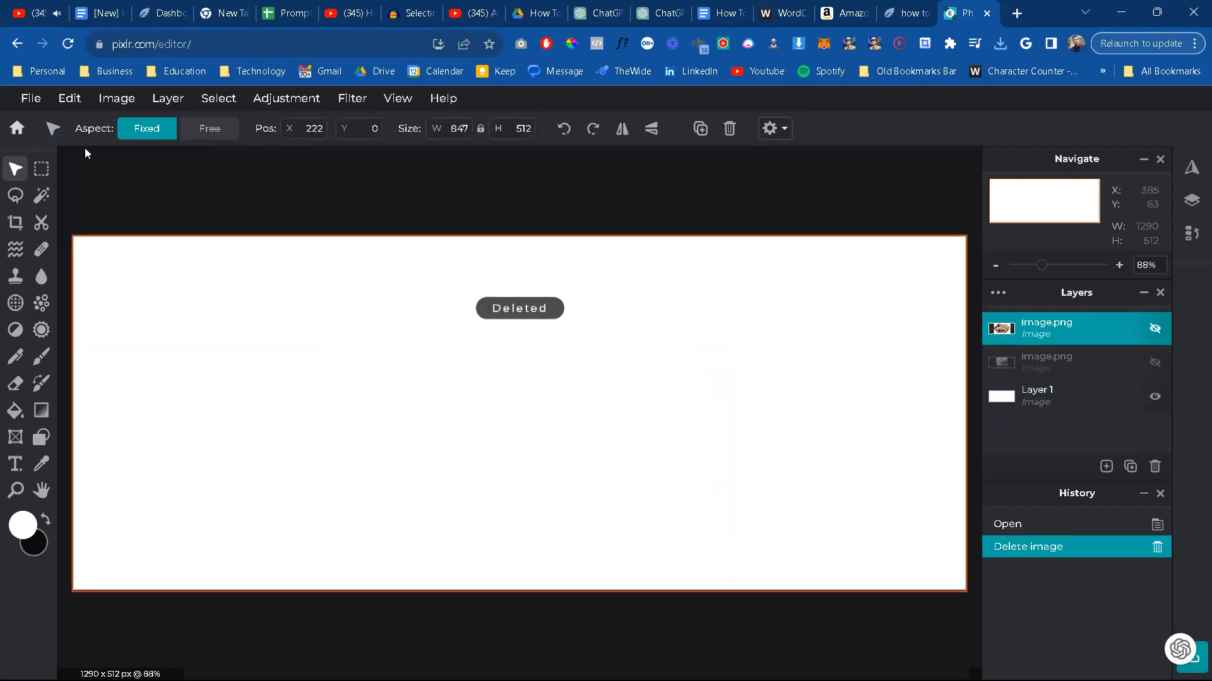
Step: Bring up the file chooser for opening an image
click(30, 98)
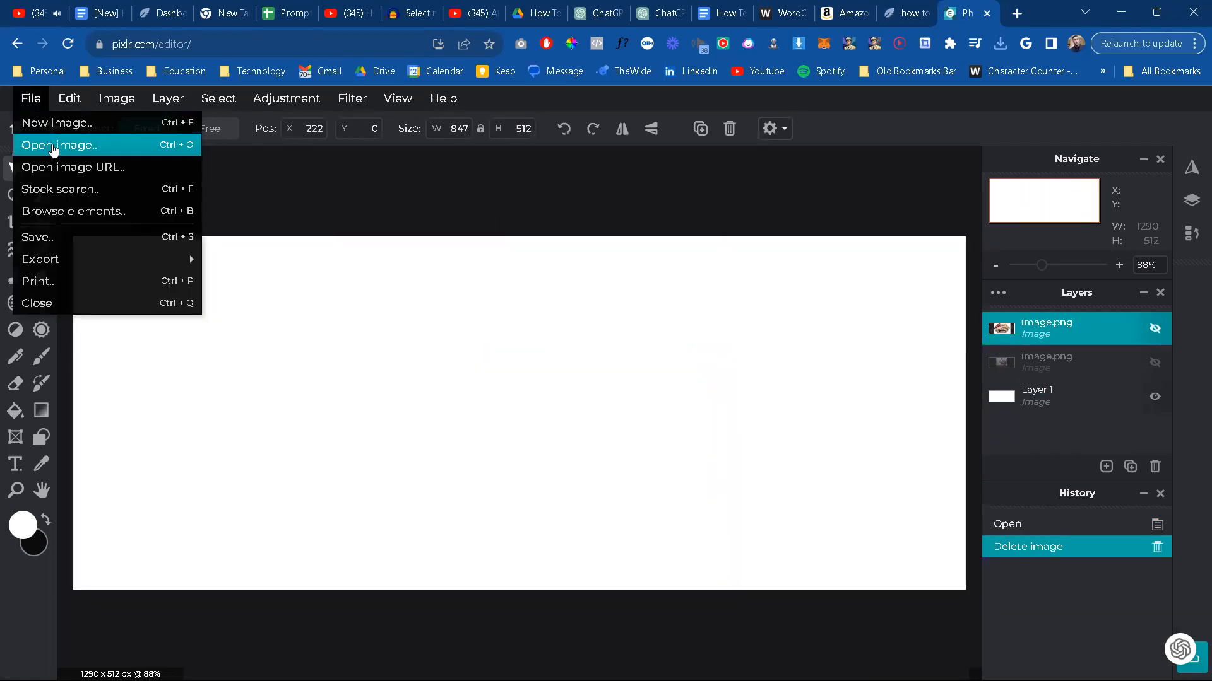
click(54, 147)
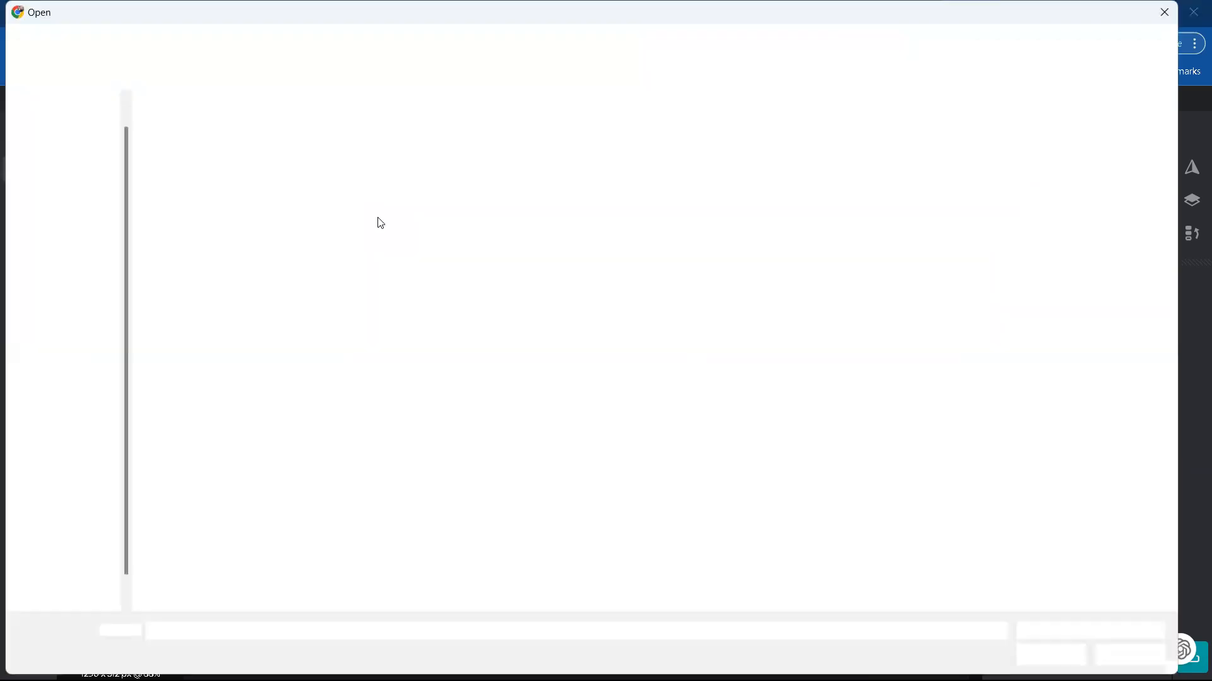
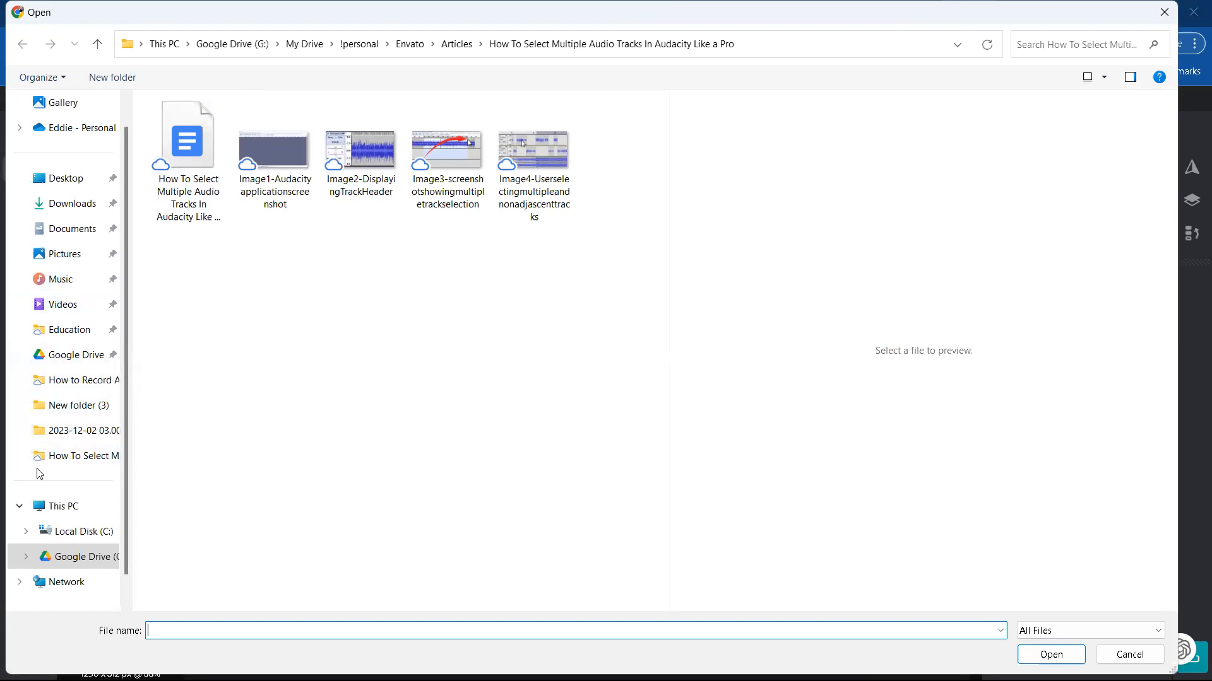
Step: Open the six images from Image1-Scotterwithheadlightson through Image6-Scootersuspensionfeatures from the Scooter folder in Downloads
click(84, 203)
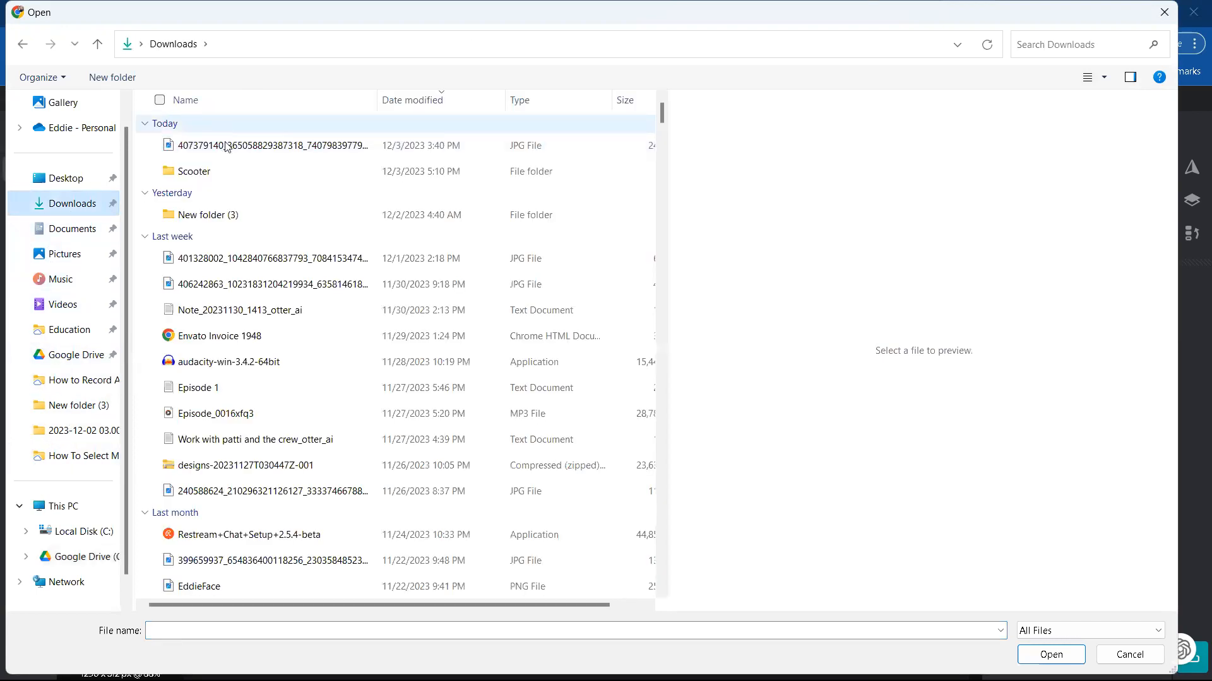
double_click(229, 171)
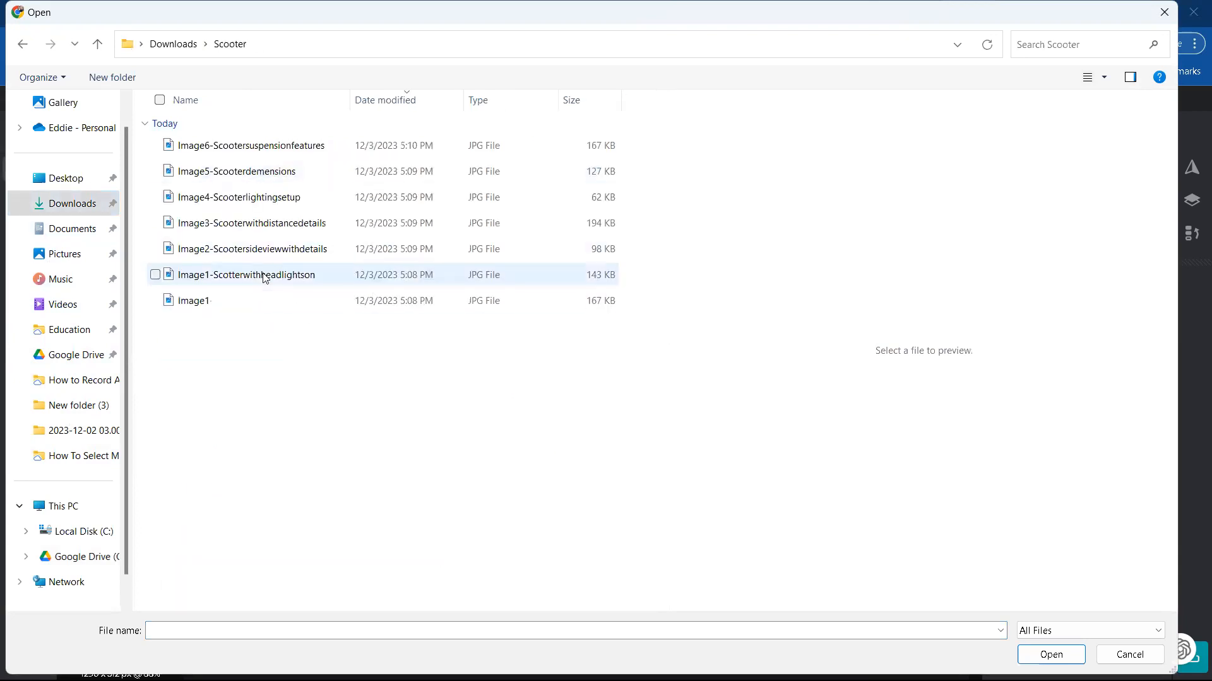
click(264, 278)
shift+click(296, 149)
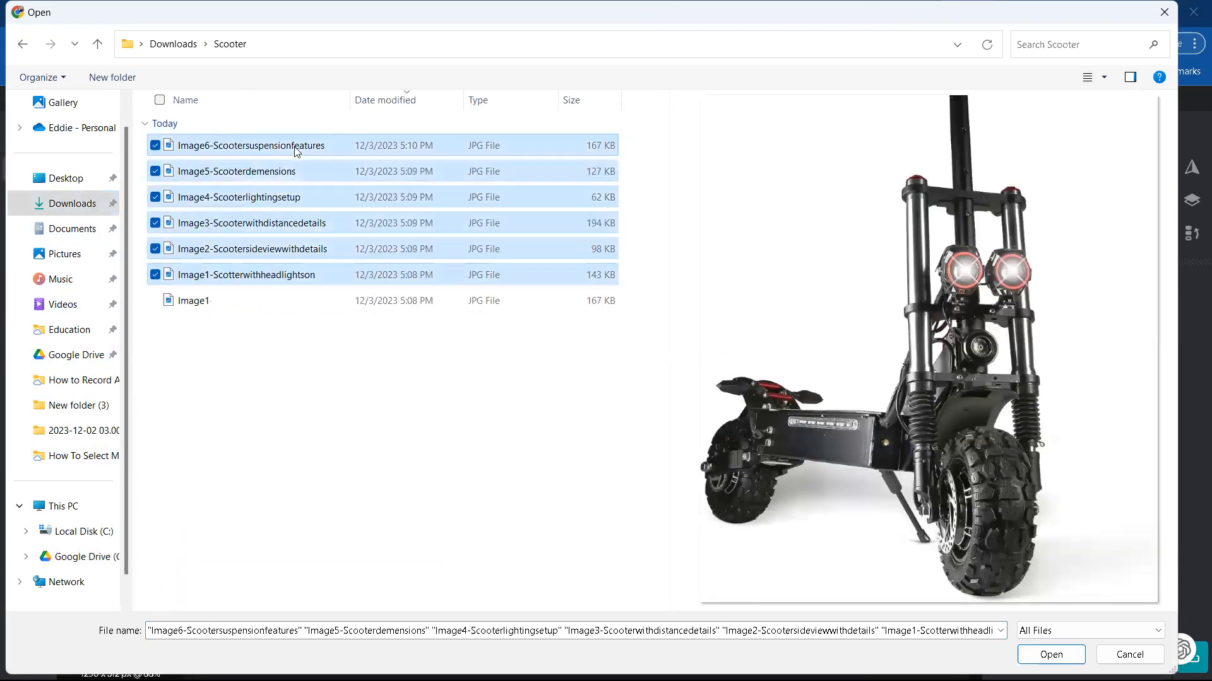
click(1047, 654)
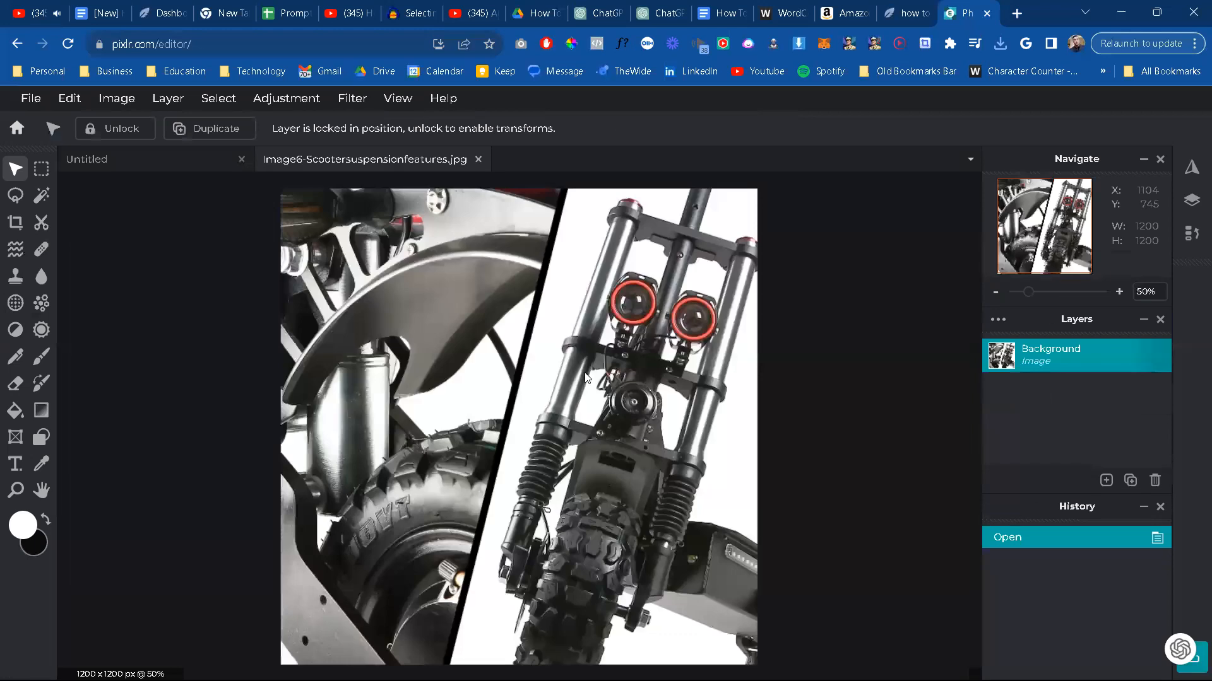
Step: Copy the entire Image6-Scootersuspensionfeatures picture and paste it into the untitled white canvas
click(234, 161)
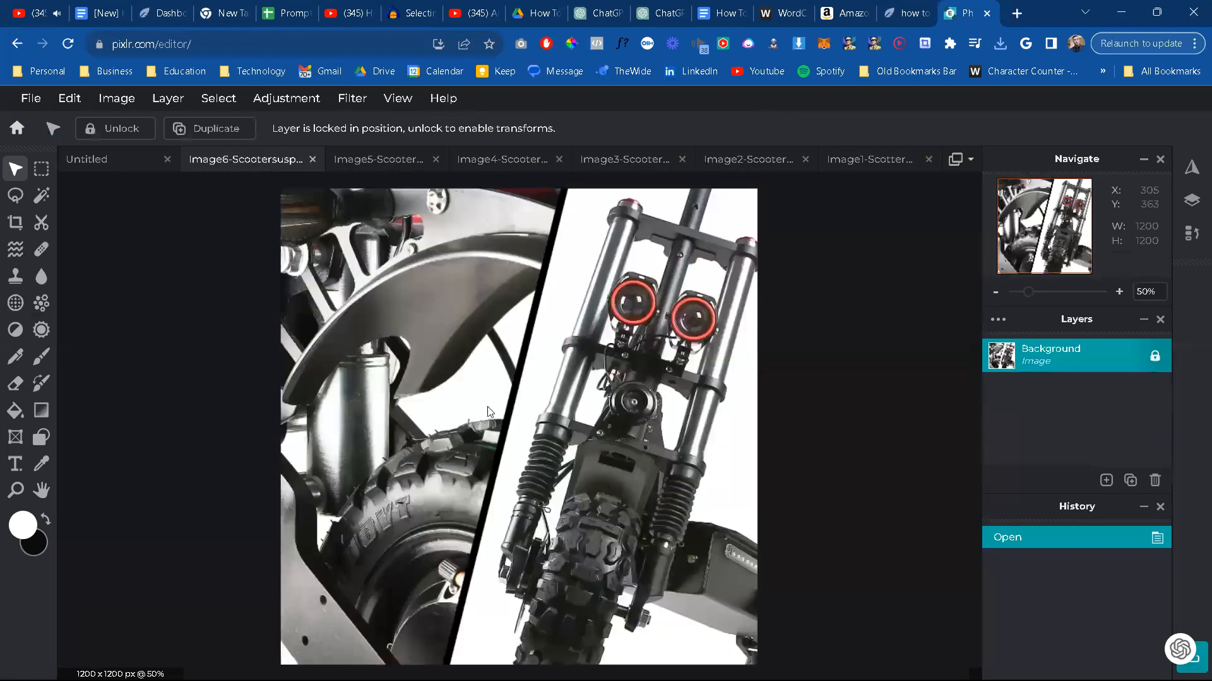
key(ctrl+a)
key(ctrl+c)
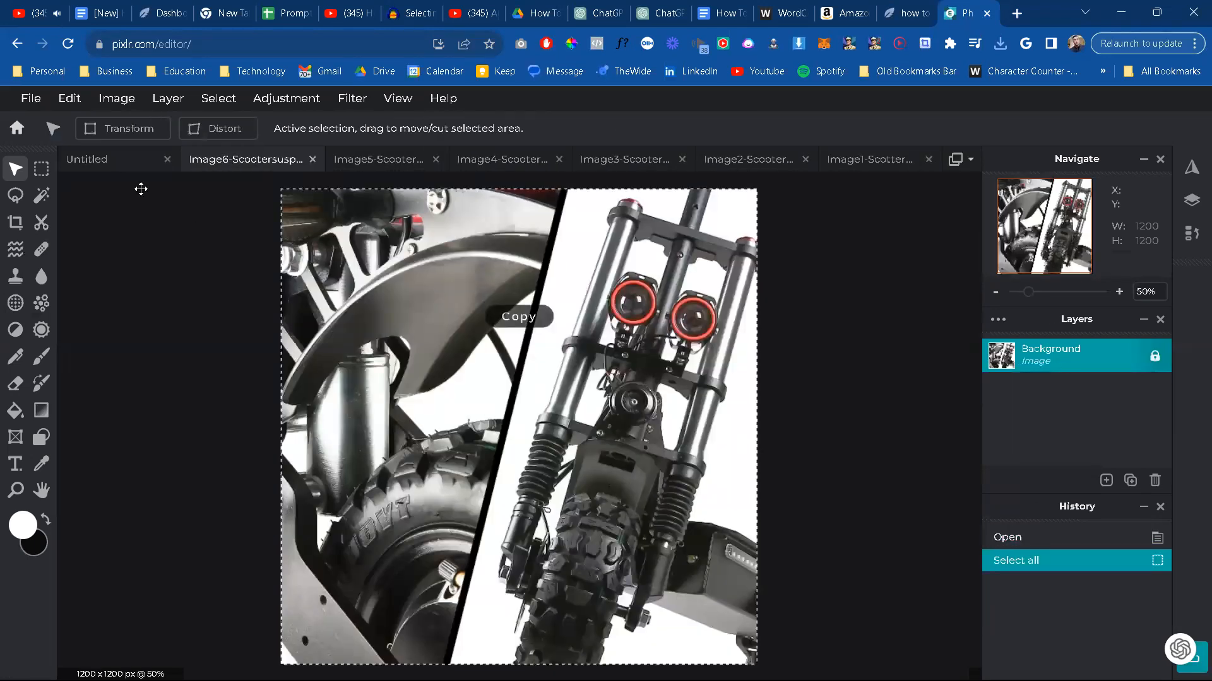
click(111, 166)
key(ctrl+v)
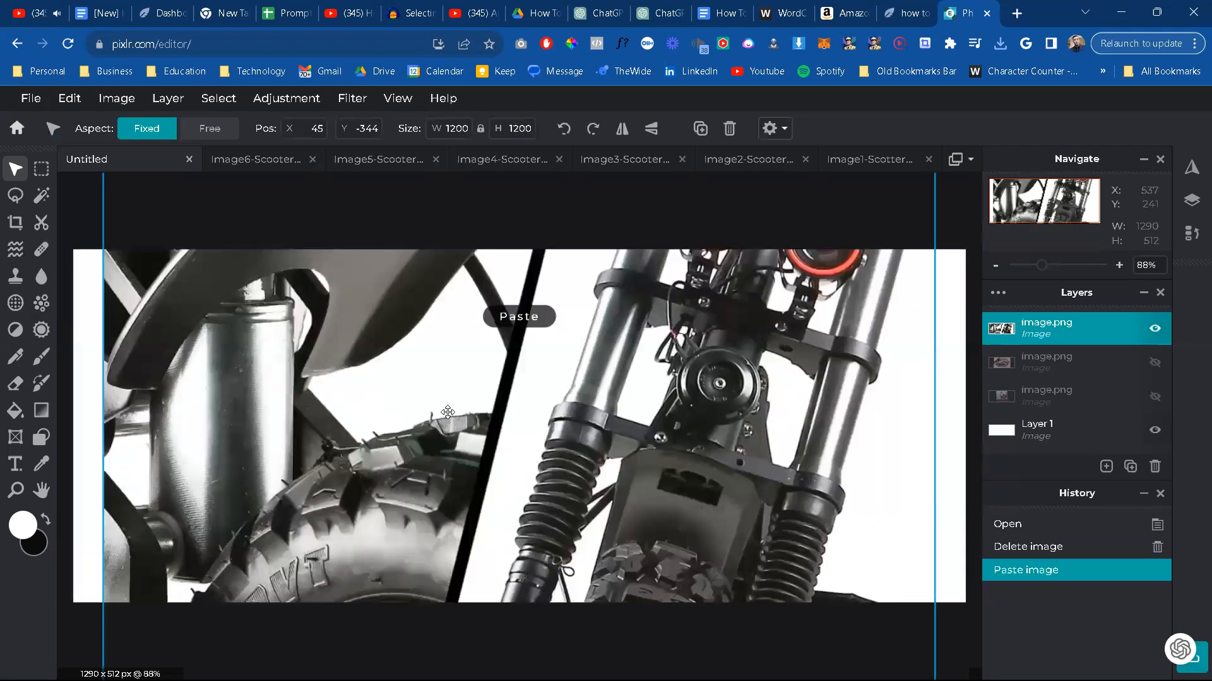
Step: Scale the pasted suspension picture down to the canvas height and centre it on the white background
scroll(309, 571, down, 6)
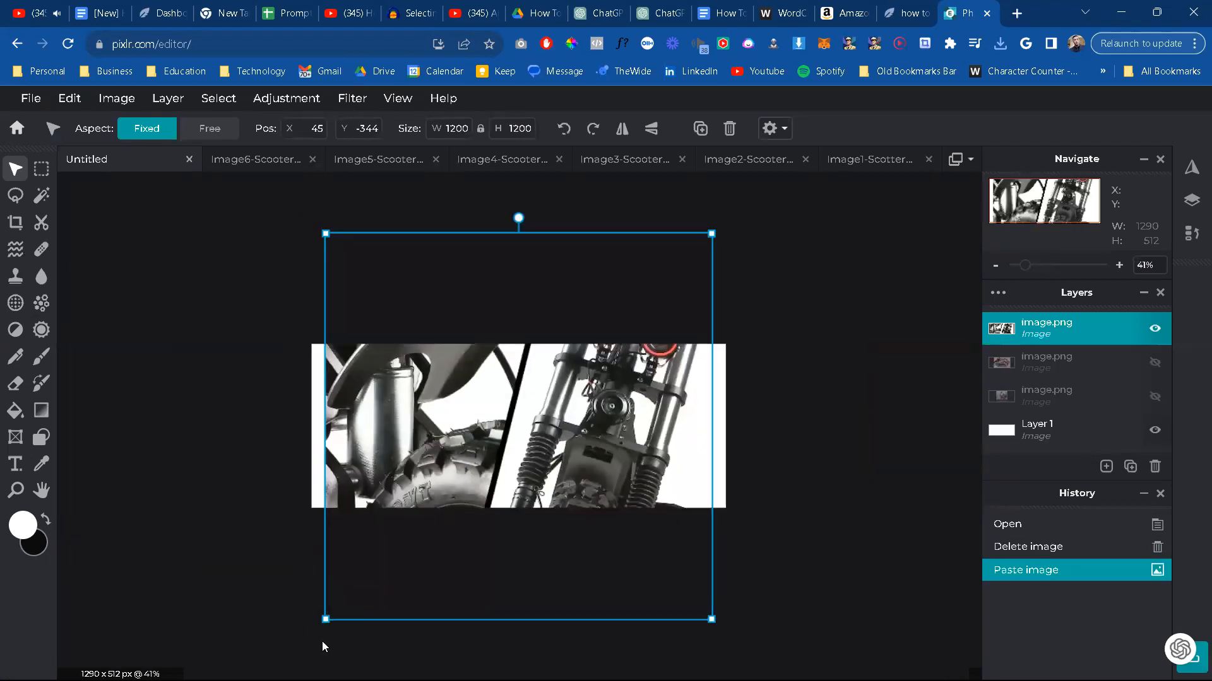
drag(325, 620, 522, 424)
drag(574, 360, 426, 466)
drag(609, 528, 541, 475)
click(230, 222)
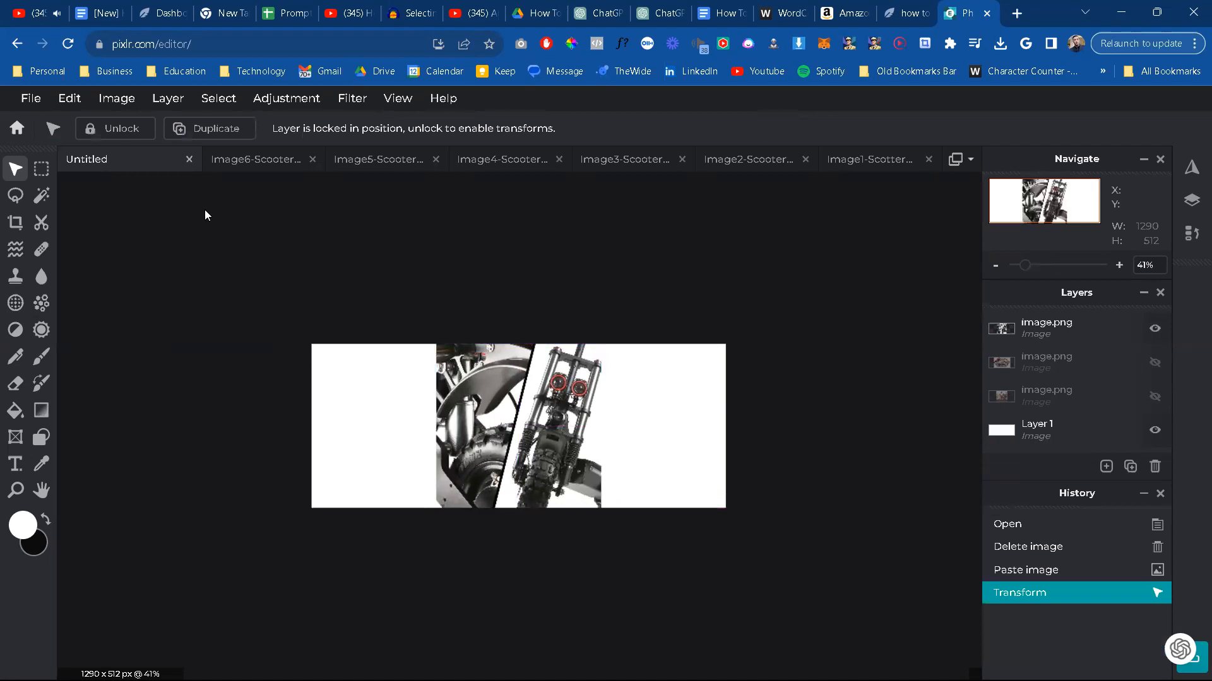
Step: Start saving the suspension canvas as a JPG with the quality raised towards the maximum
click(30, 99)
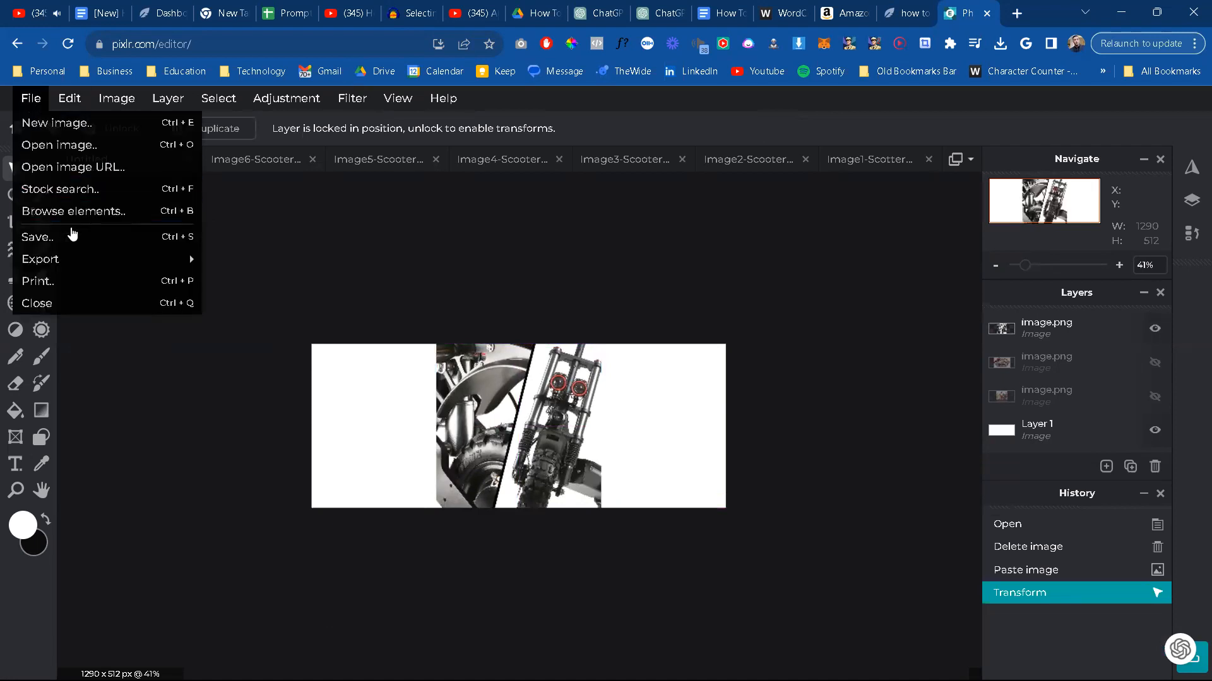
click(74, 236)
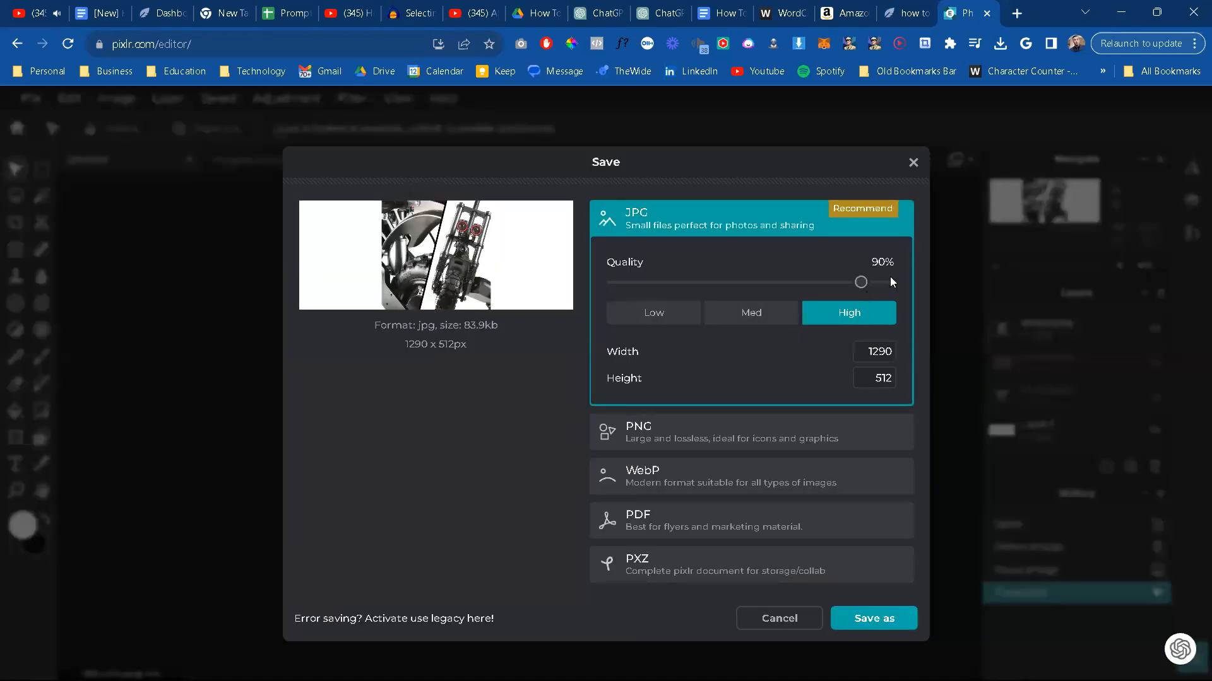
drag(877, 284, 884, 285)
click(897, 624)
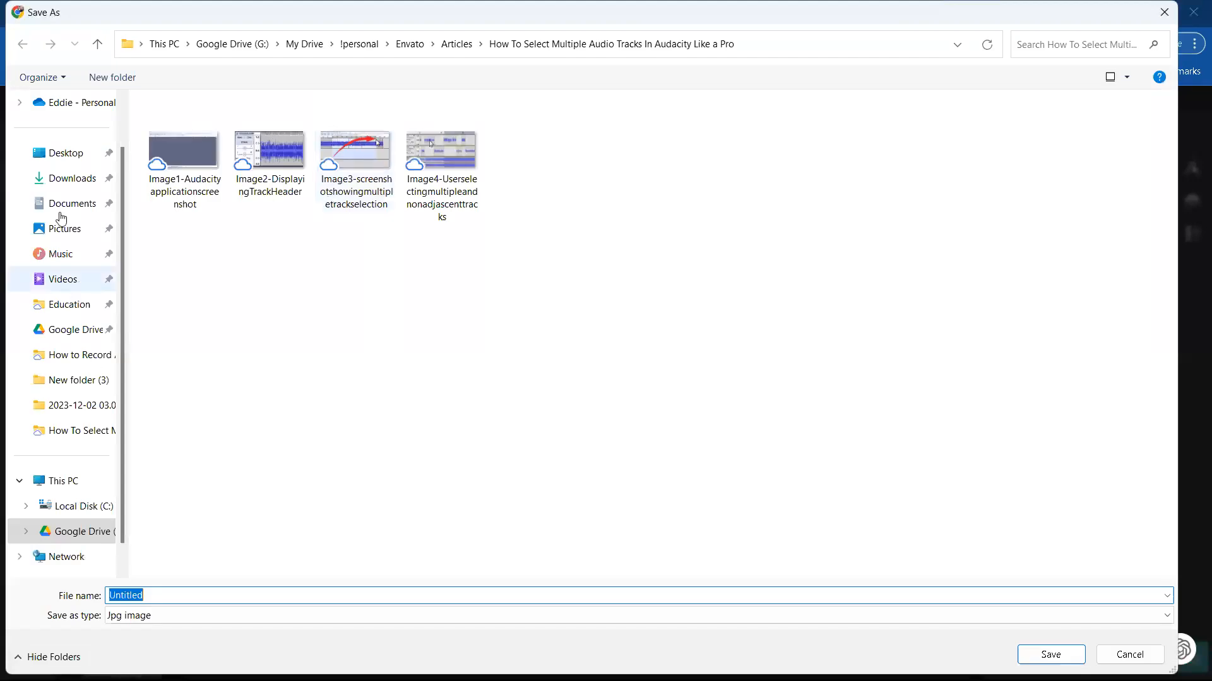
Step: Choose the Scooter folder in Downloads as the destination and reuse the Image6-Scootersuspensionfeatures file name
click(64, 181)
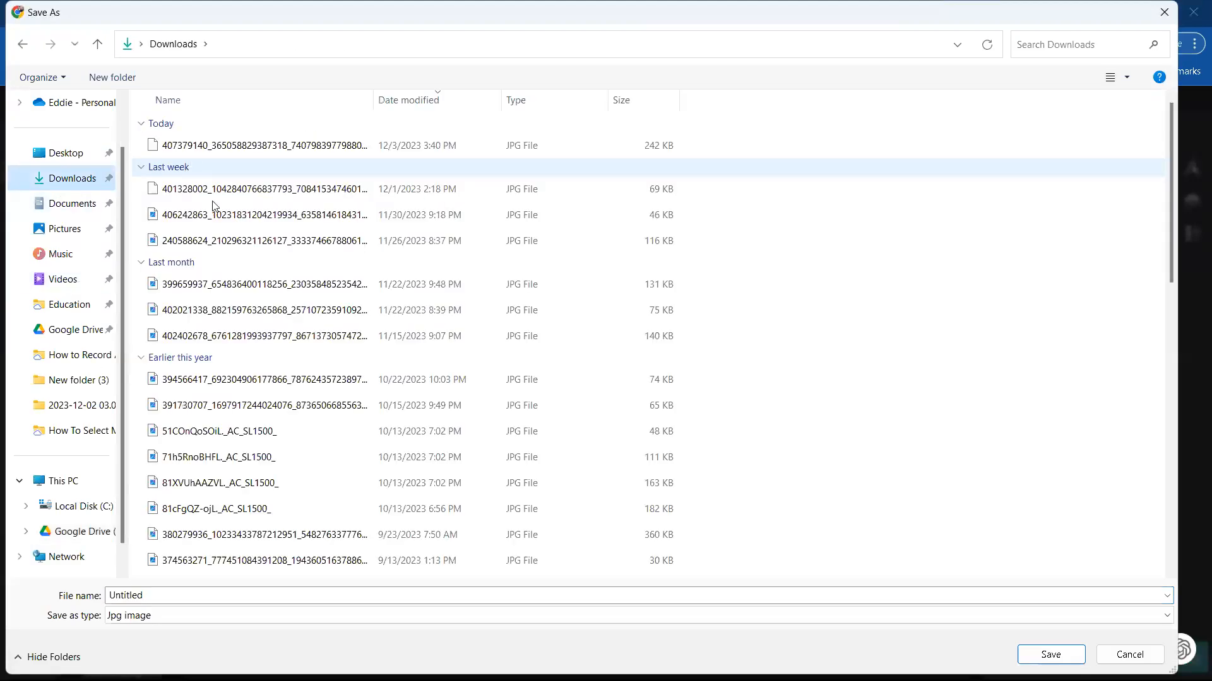
double_click(215, 179)
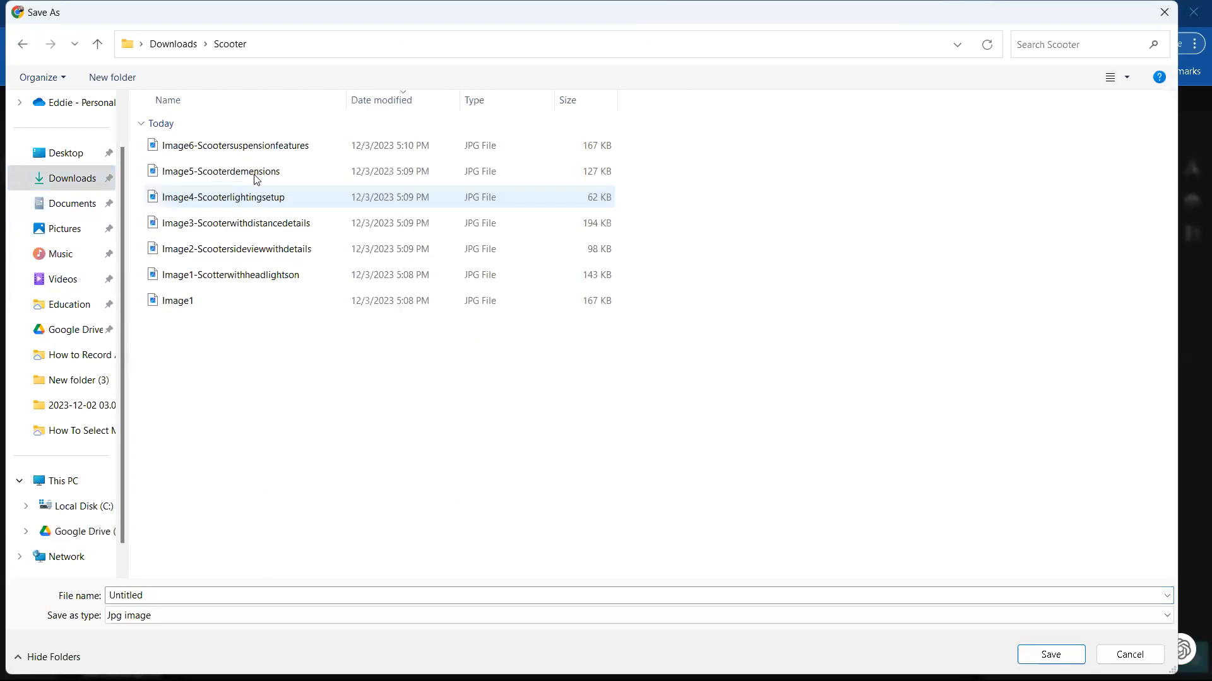
click(268, 155)
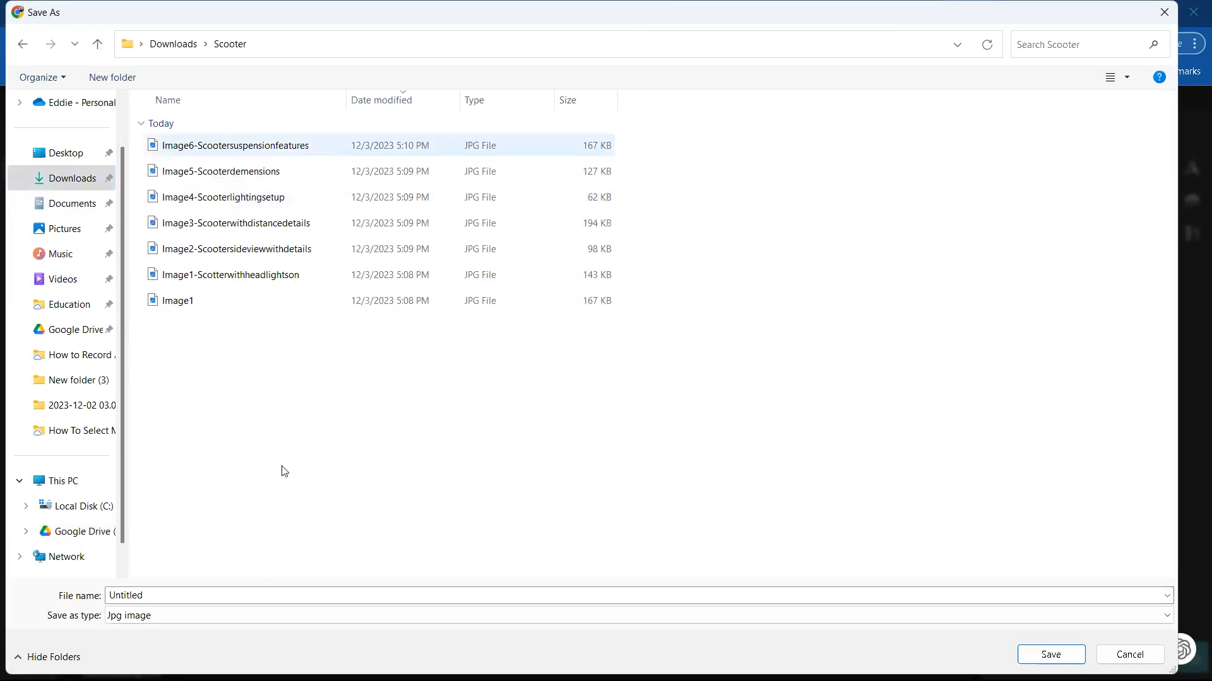
click(297, 596)
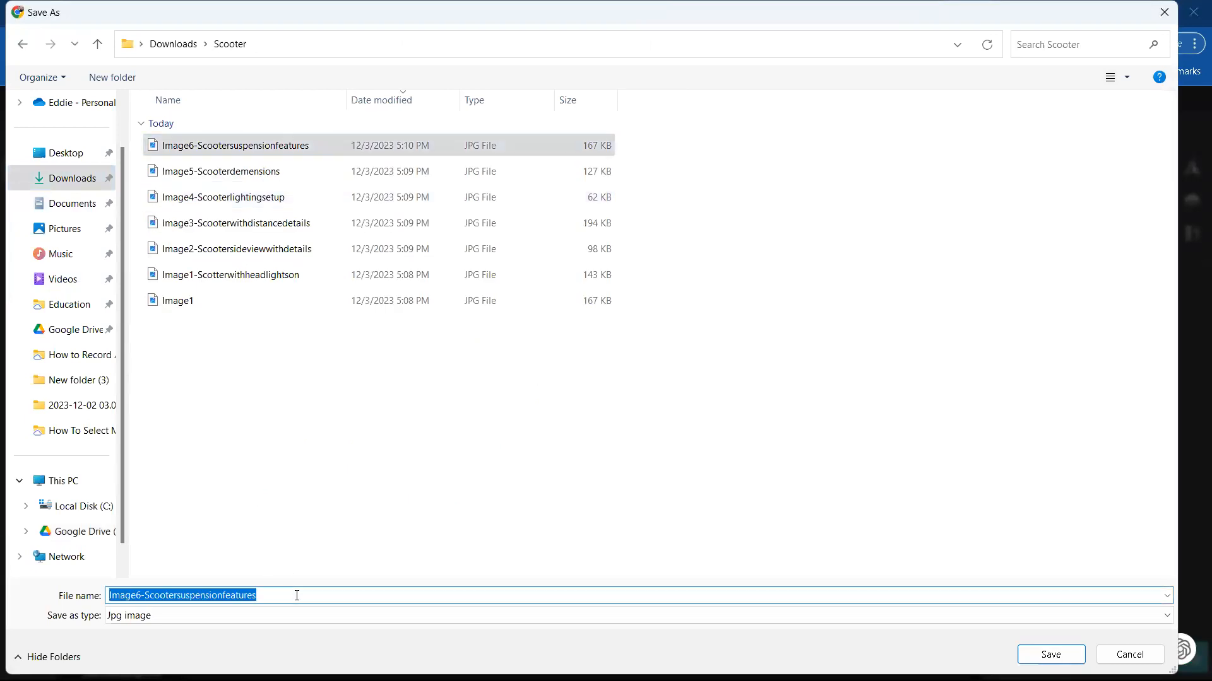
click(140, 596)
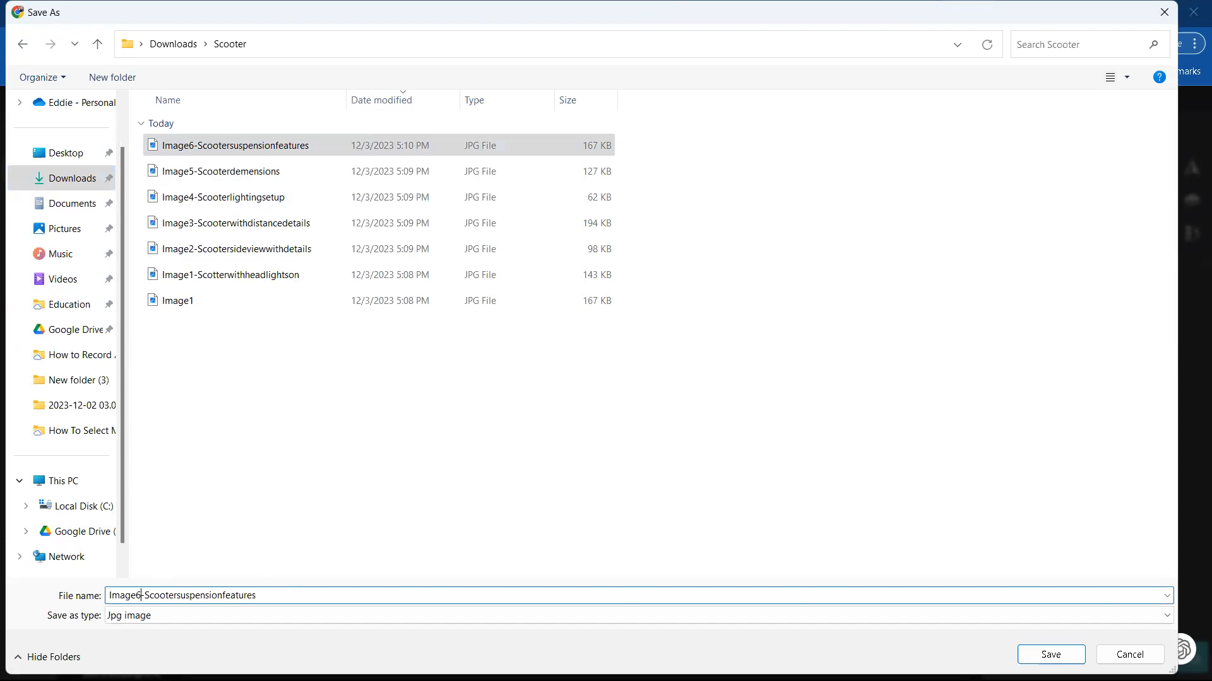
text(FINAL)
key(BackSpace)
key(BackSpace)
key(BackSpace)
key(BackSpace)
key(BackSpace)
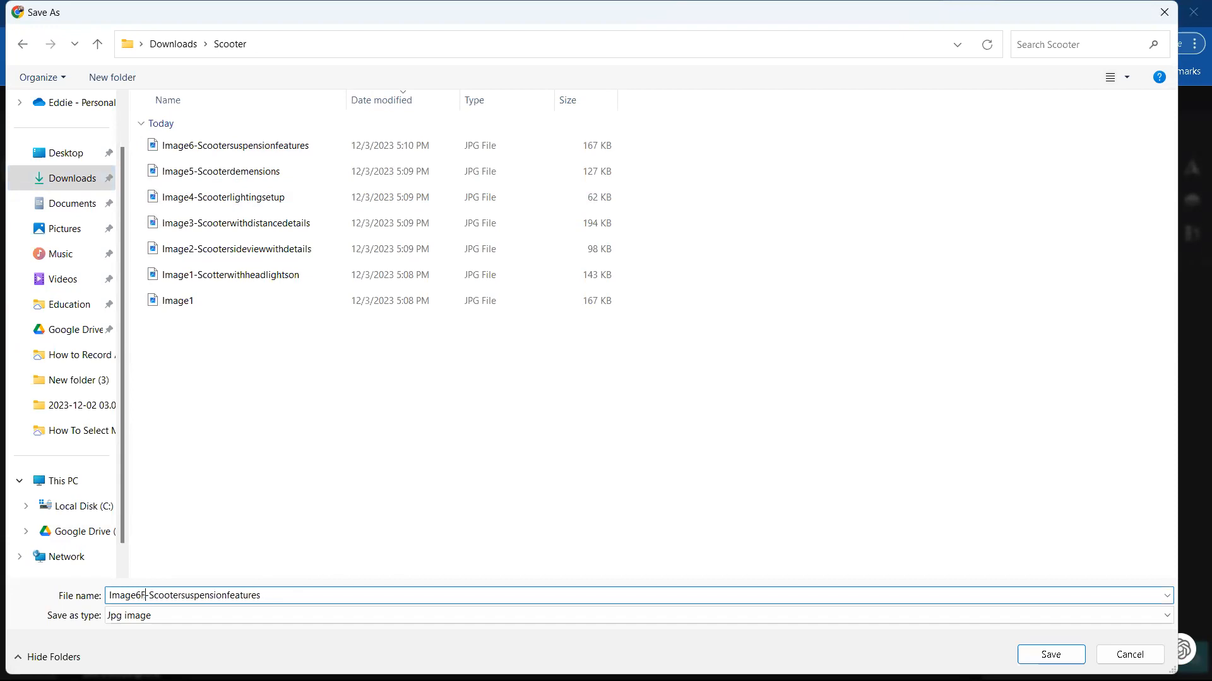
Step: Prefix the file name with FINAL and save the image as FINALImage6-Scootersuspensionfeatures
click(109, 595)
text(FINAL)
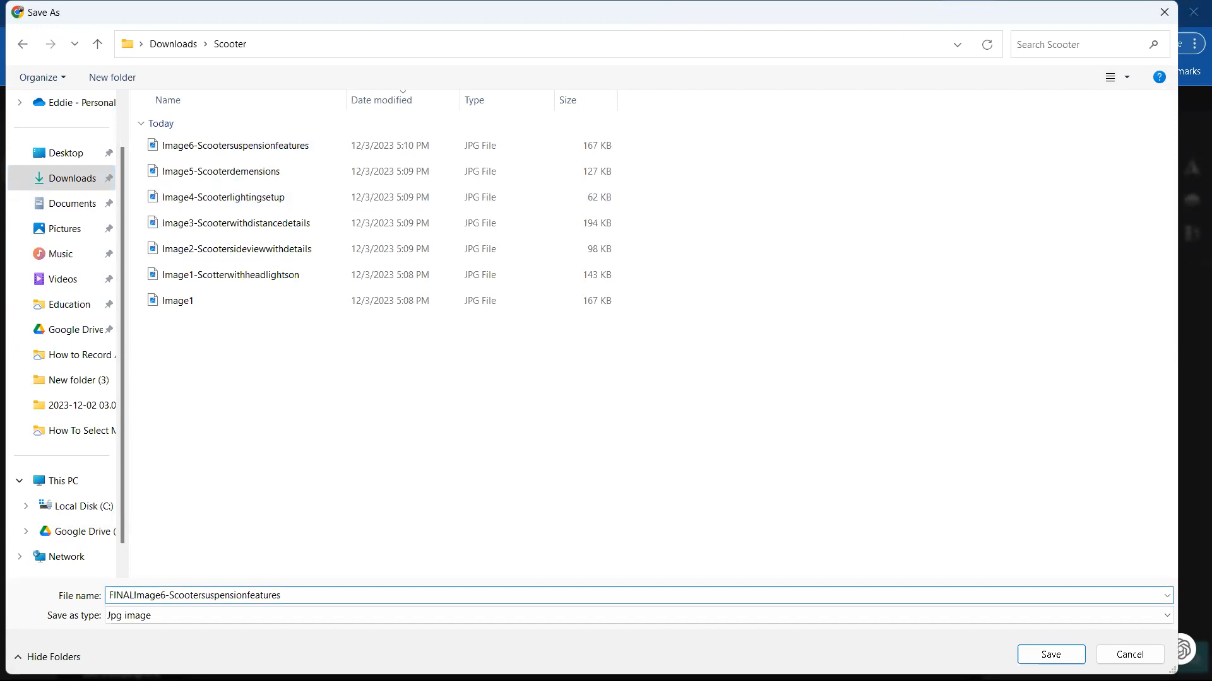
drag(132, 595, 113, 595)
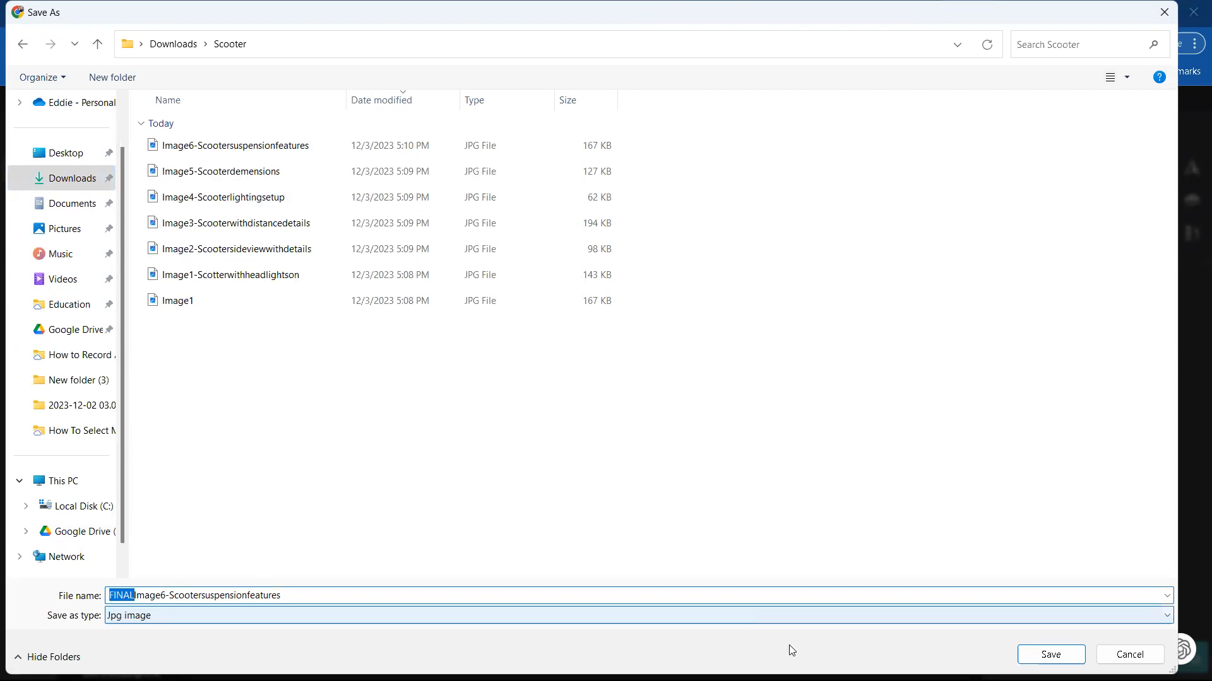
click(1050, 655)
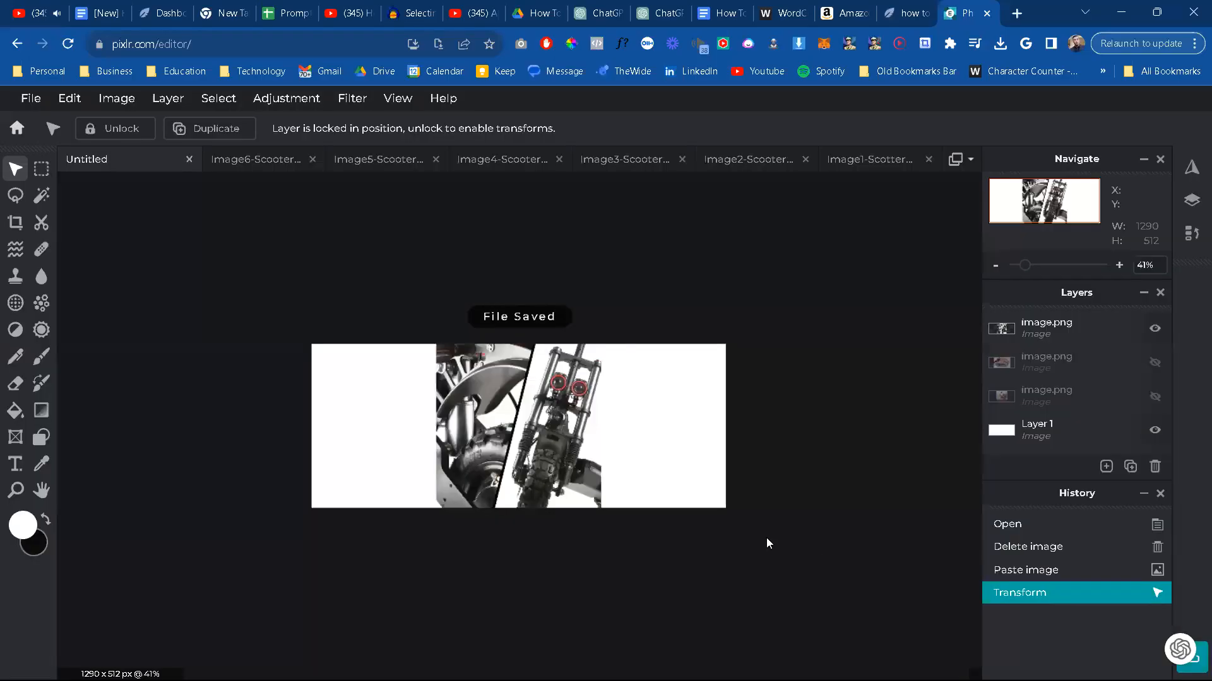
Step: Close the Image6 suspension picture and copy the entire Image5-Scooterdemensions picture
click(308, 162)
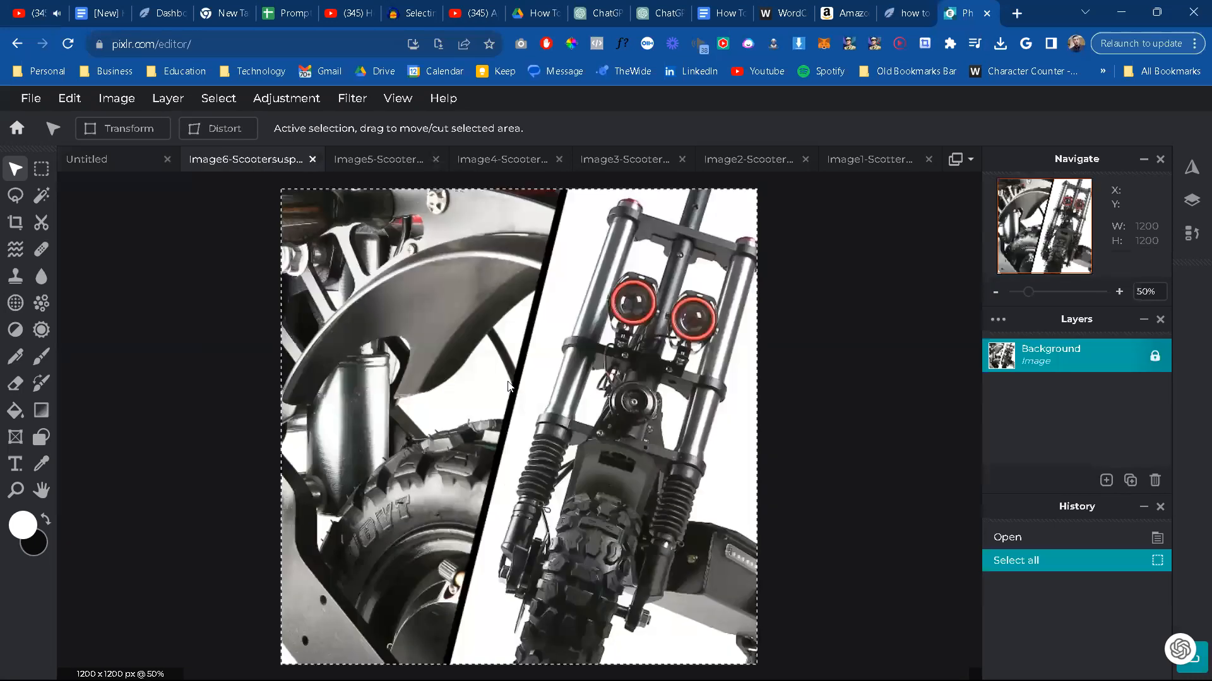
click(310, 161)
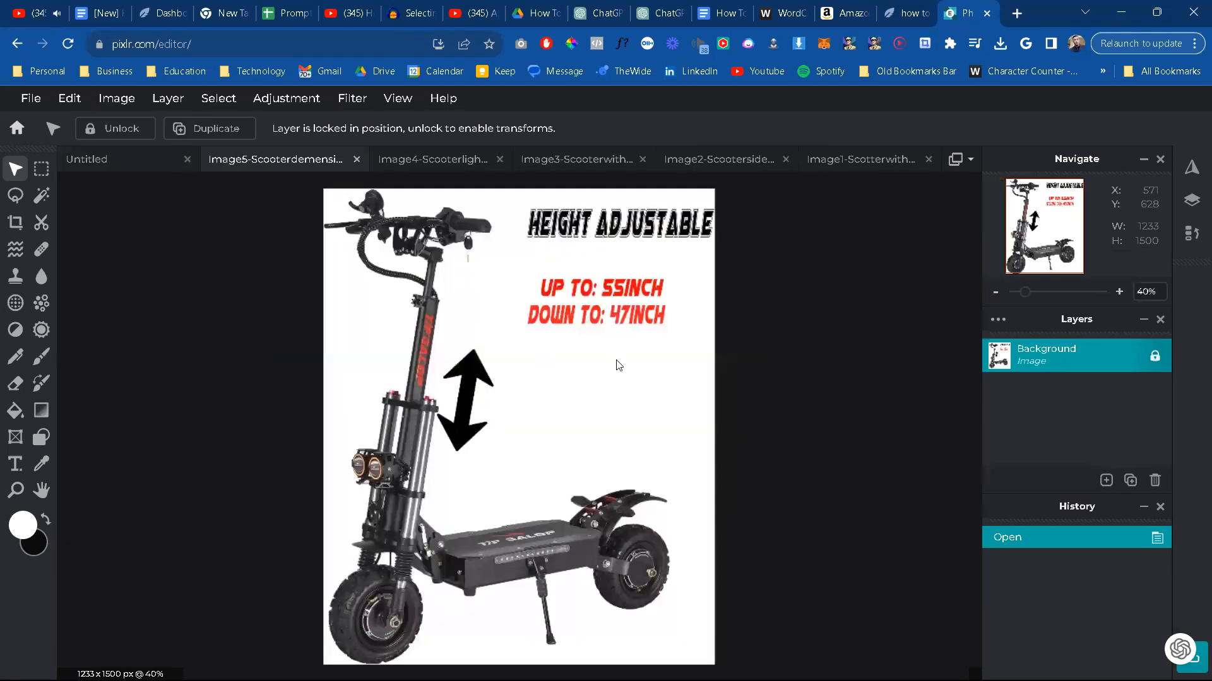
key(ctrl+c)
Step: Replace the suspension picture on the untitled canvas with the copied height-adjustable scooter picture
click(150, 167)
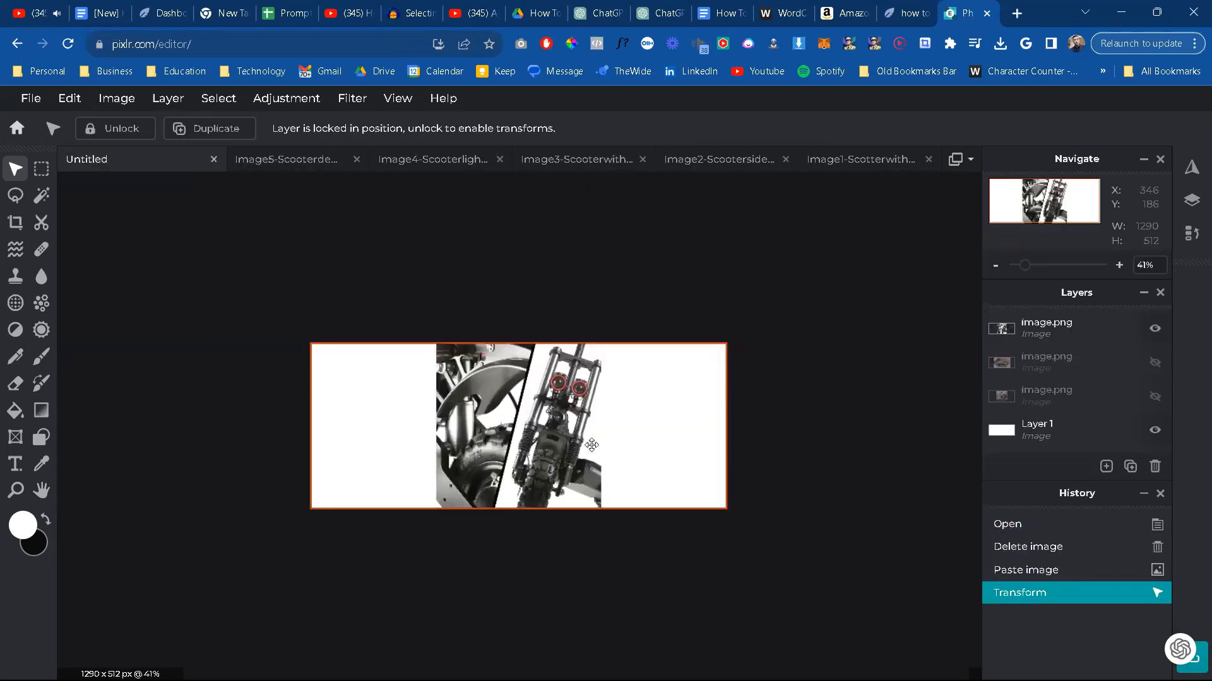
click(591, 445)
key(Delete)
key(ctrl+v)
Step: Scale the height-adjustable scooter picture down to the canvas height and centre it on the white background
drag(716, 186, 471, 485)
drag(405, 613, 538, 463)
drag(584, 514, 584, 506)
drag(517, 474, 509, 467)
click(117, 187)
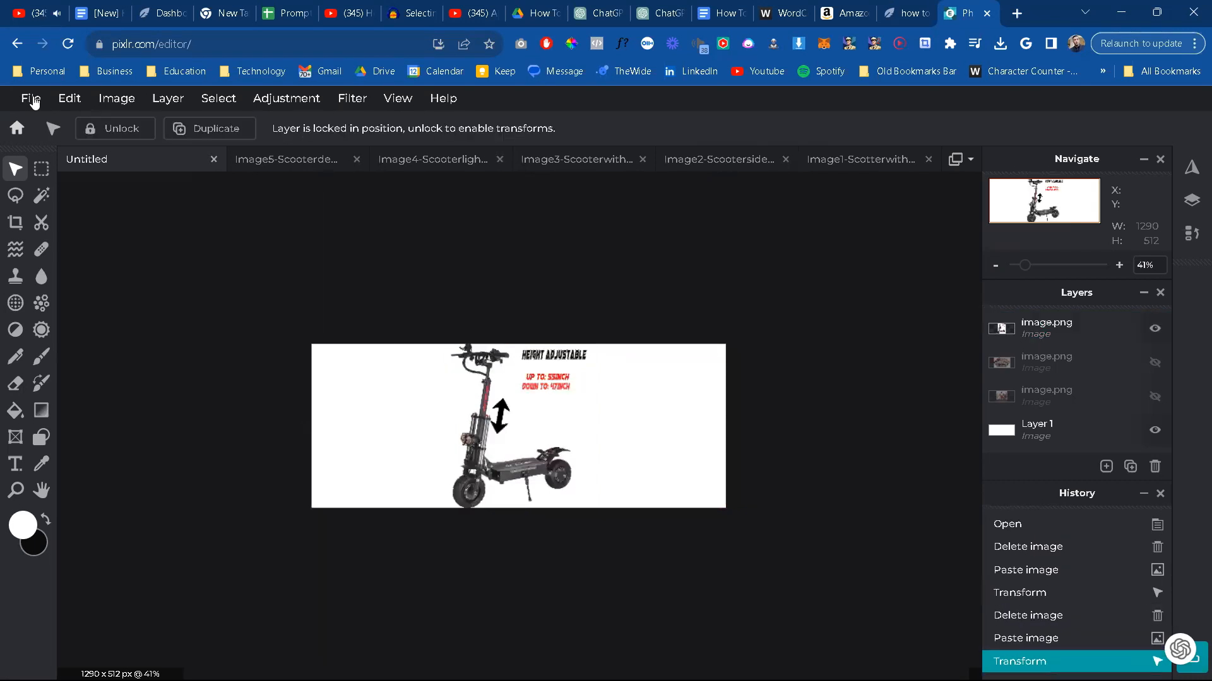
key(ctrl+s)
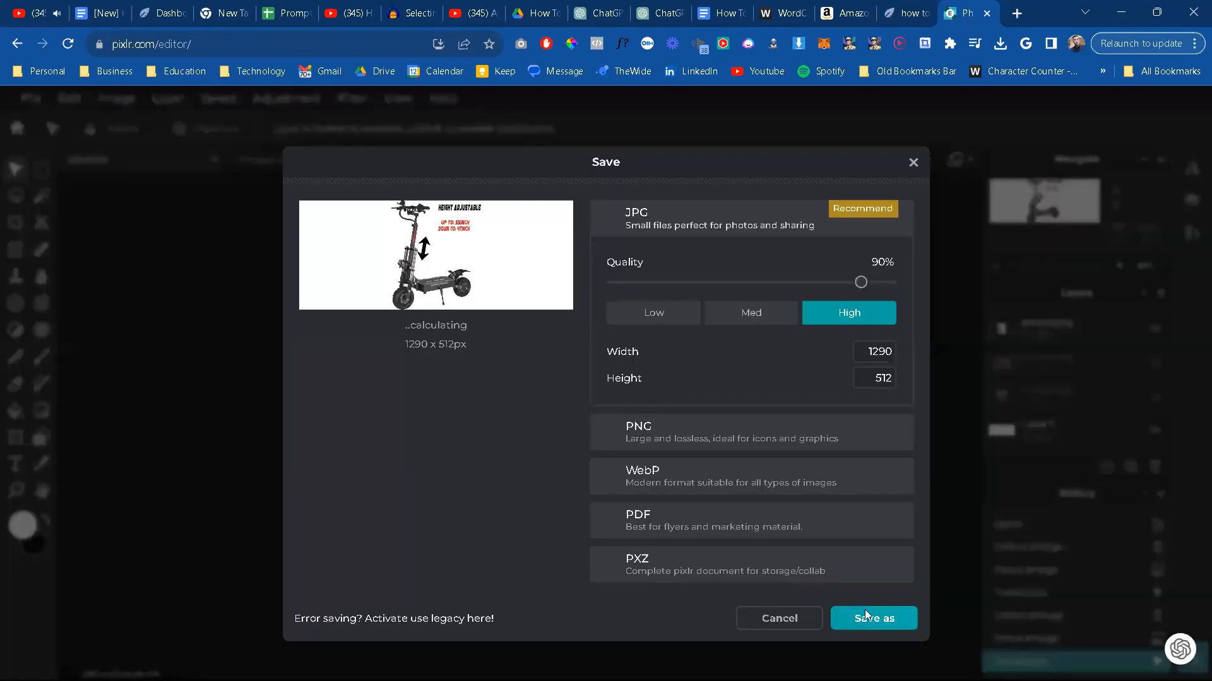
click(890, 284)
click(888, 617)
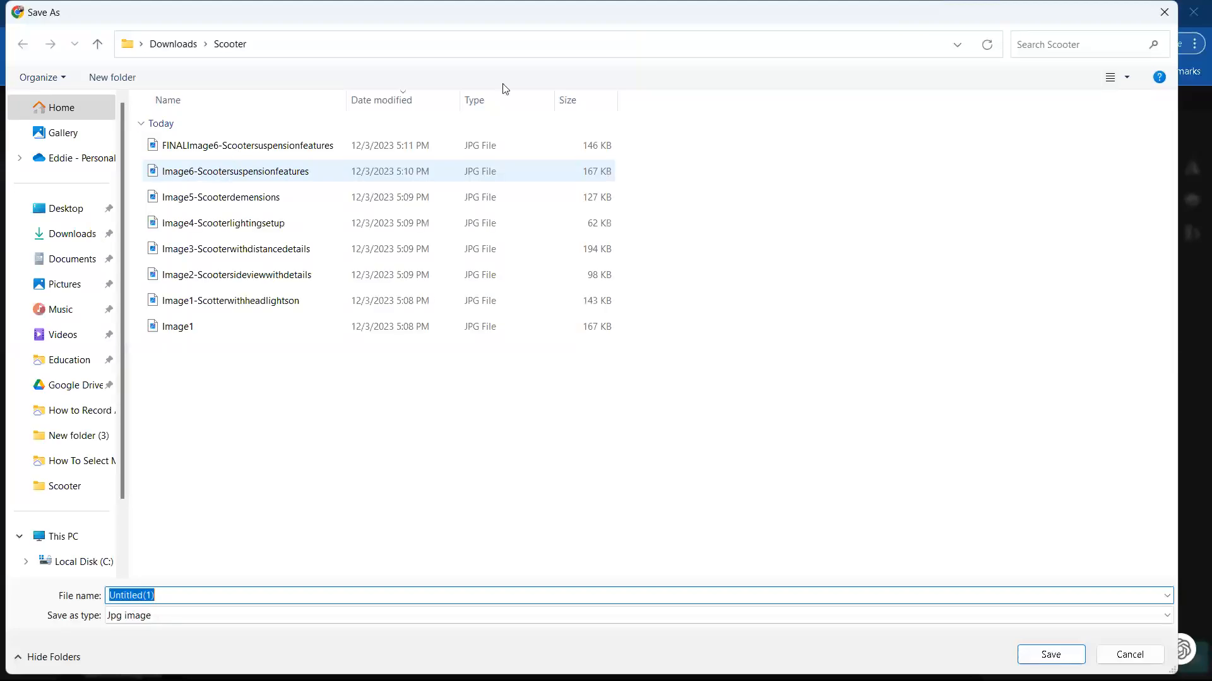
drag(529, 22, 548, 335)
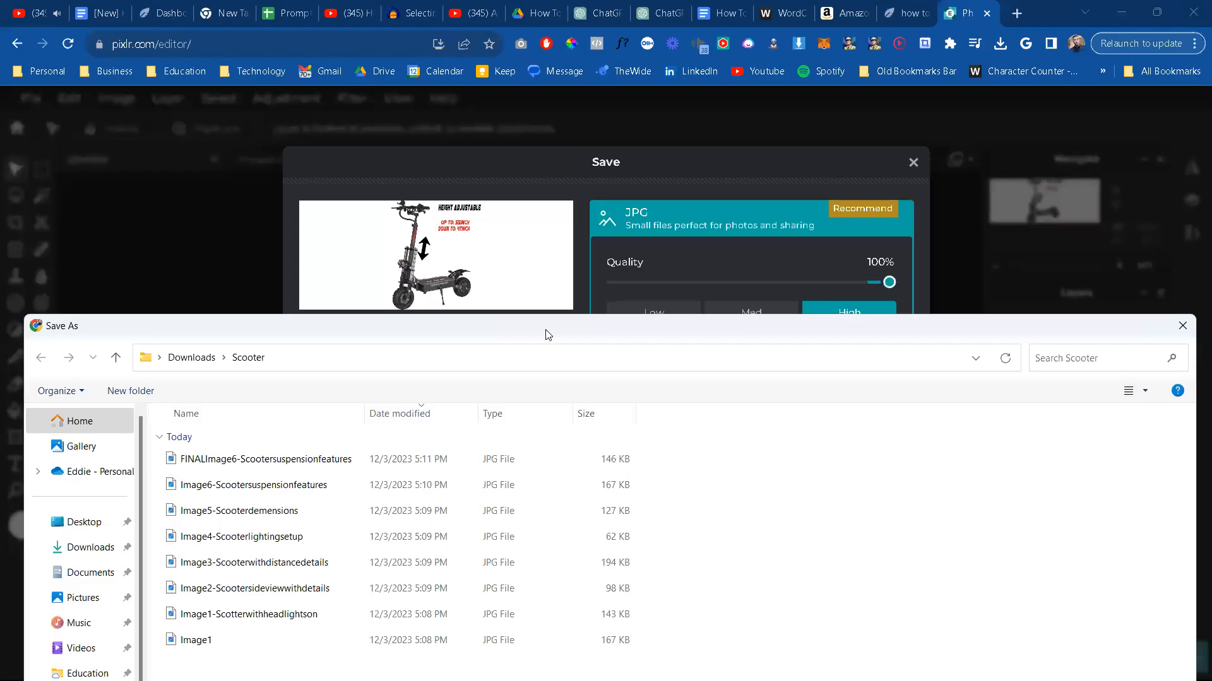
click(1182, 326)
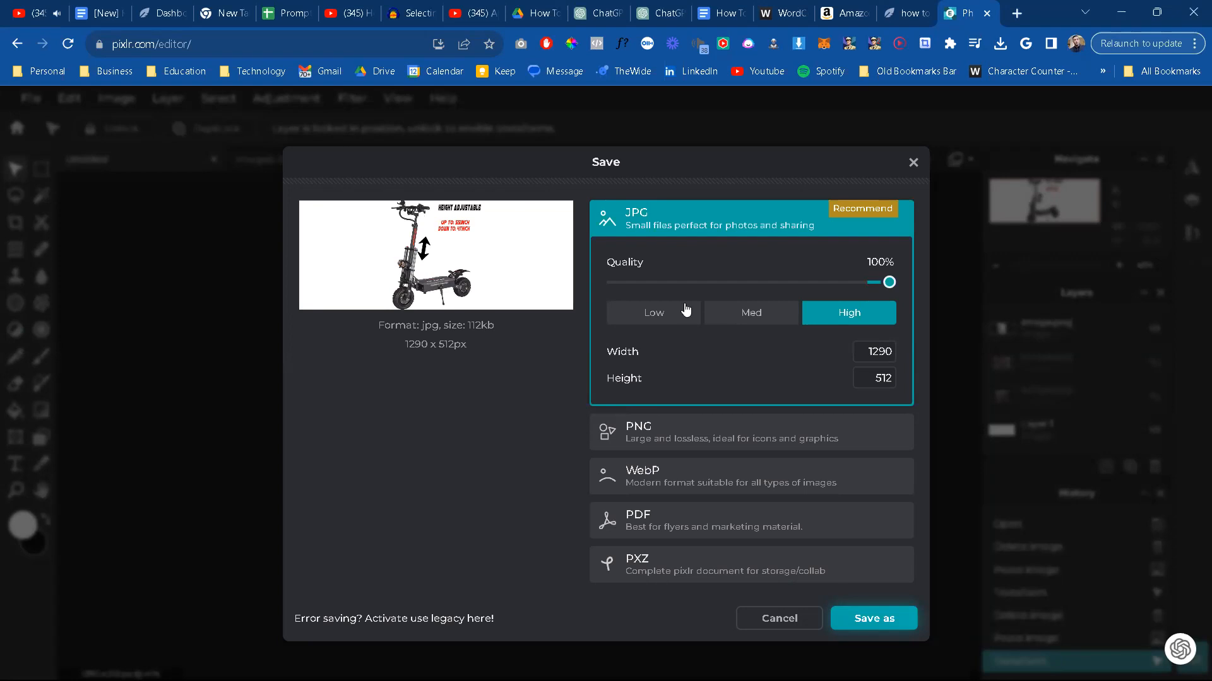
click(774, 623)
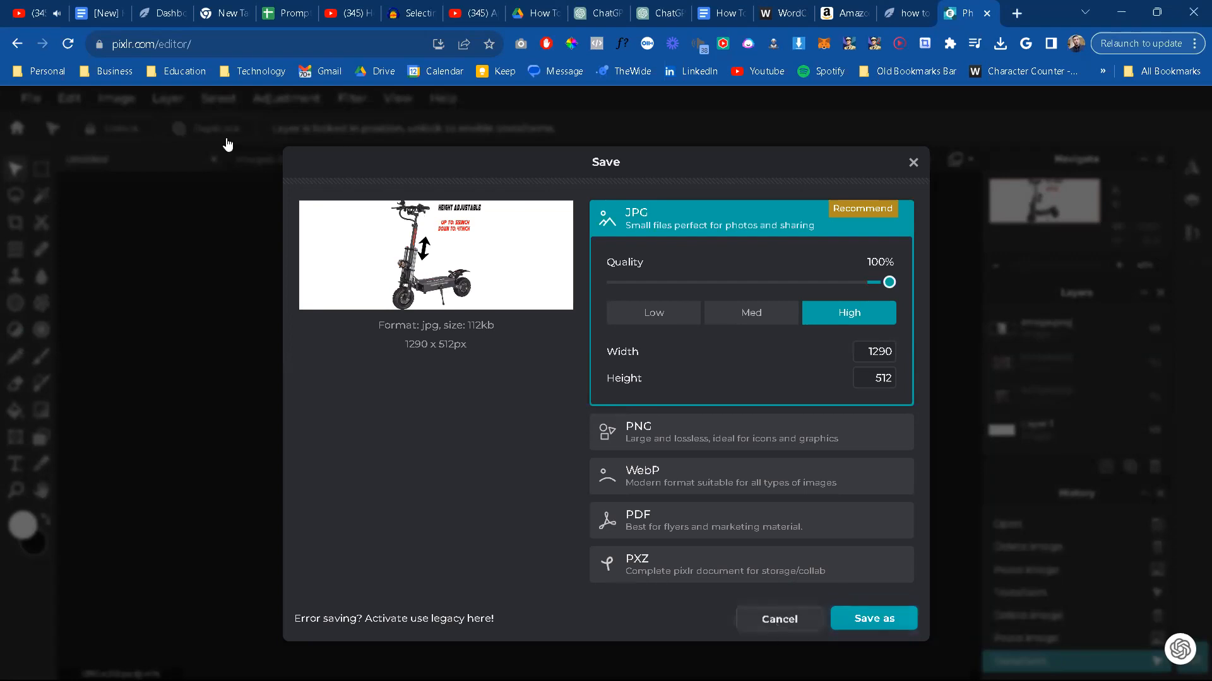
Step: Save the height-adjustable scooter canvas as a higher-quality JPG in the Scooter folder, reusing the Image5-Scooterdemensions name with an F prefix
click(31, 97)
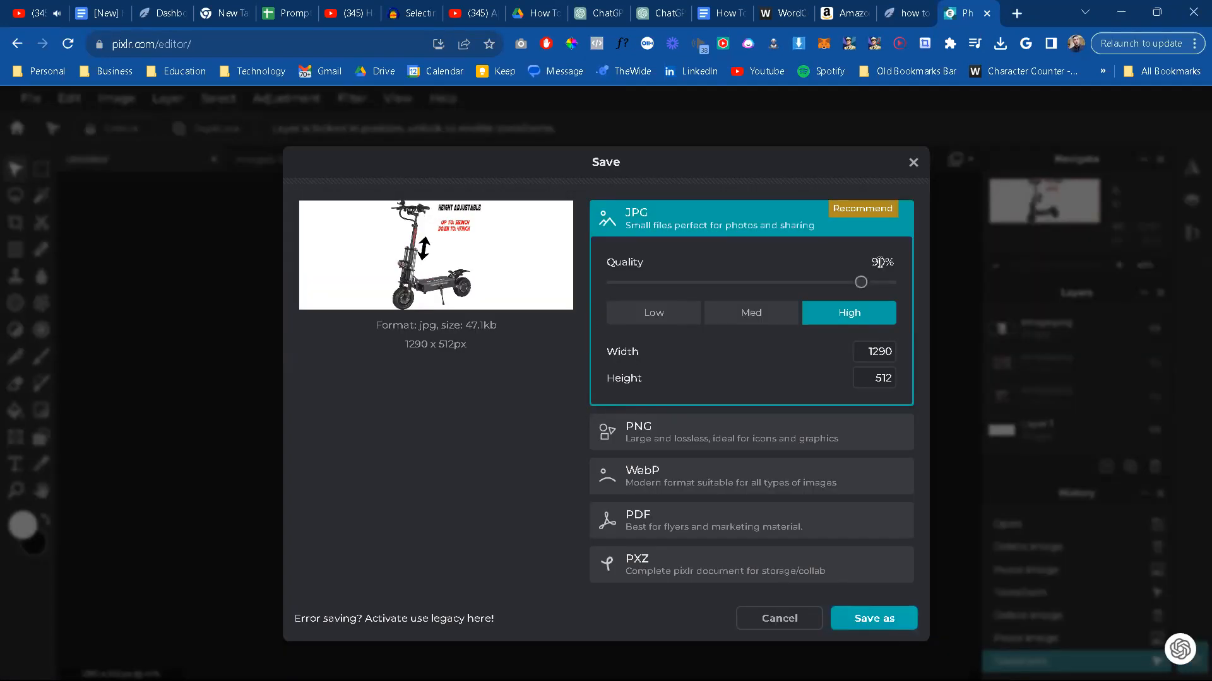
click(882, 284)
drag(882, 289, 880, 287)
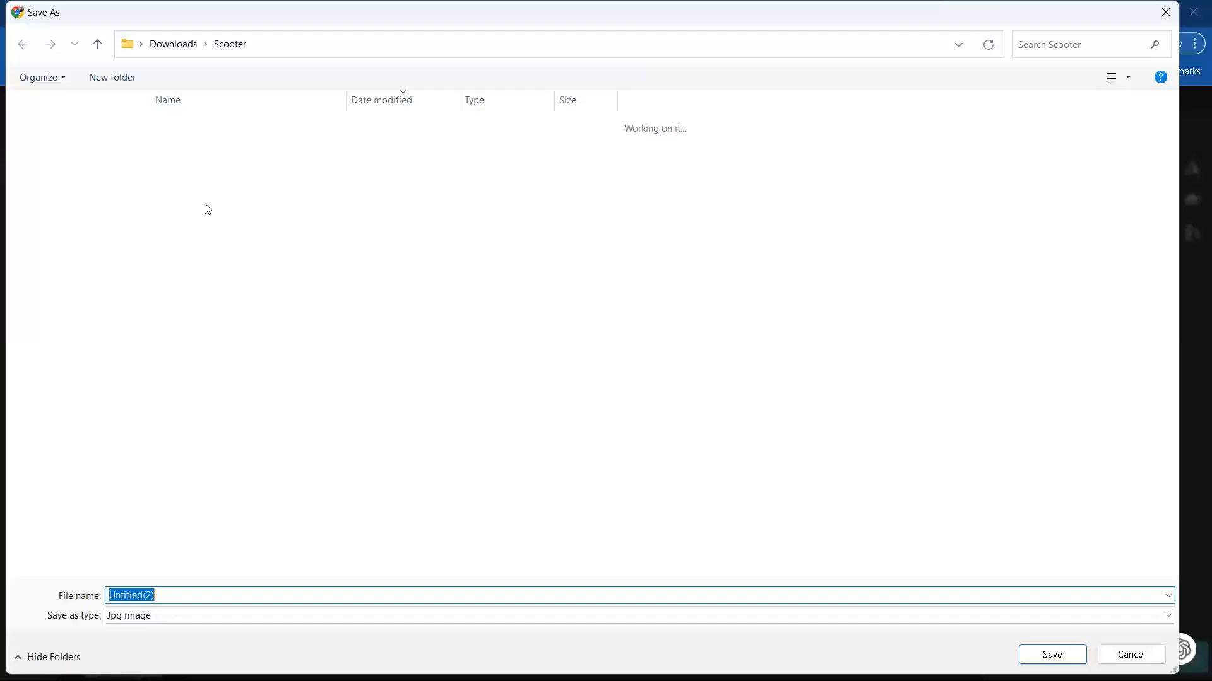
click(209, 197)
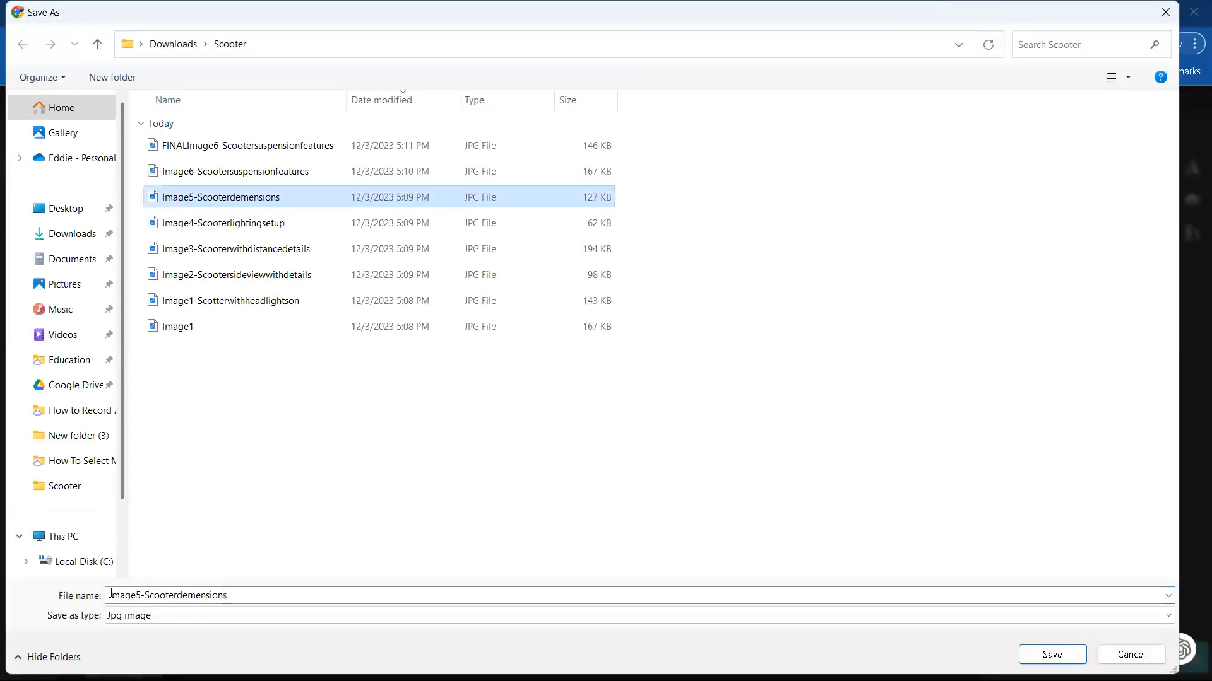
click(110, 595)
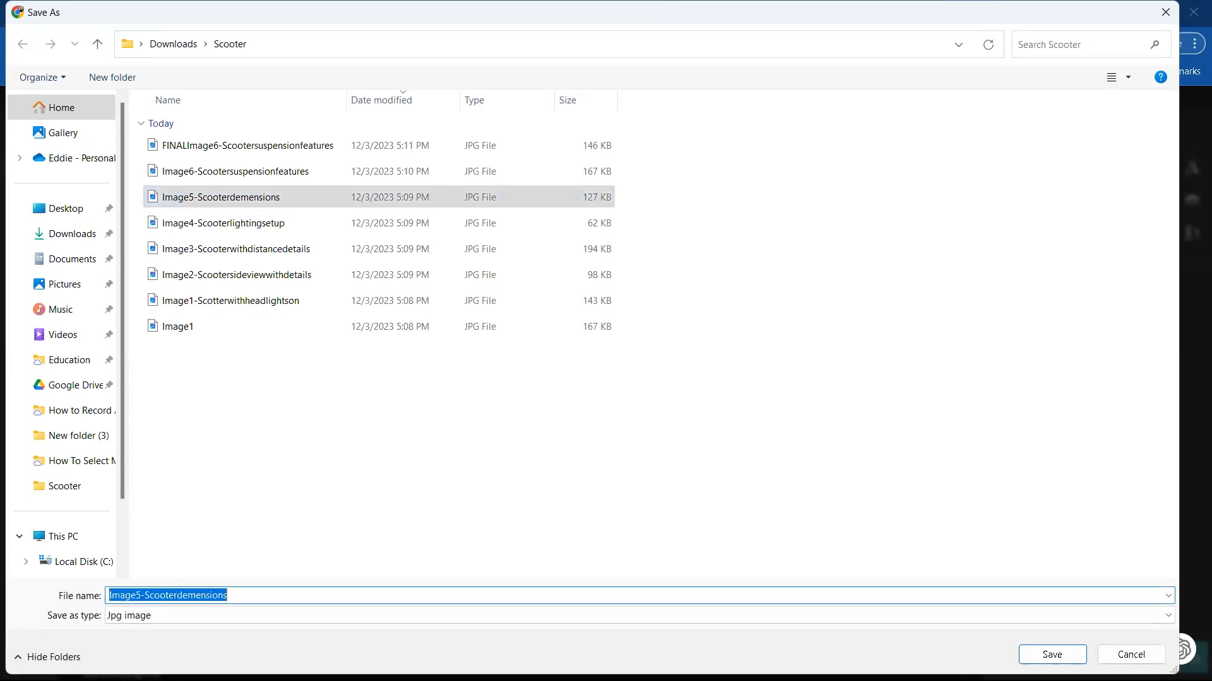
key(Home)
text(F)
key(Return)
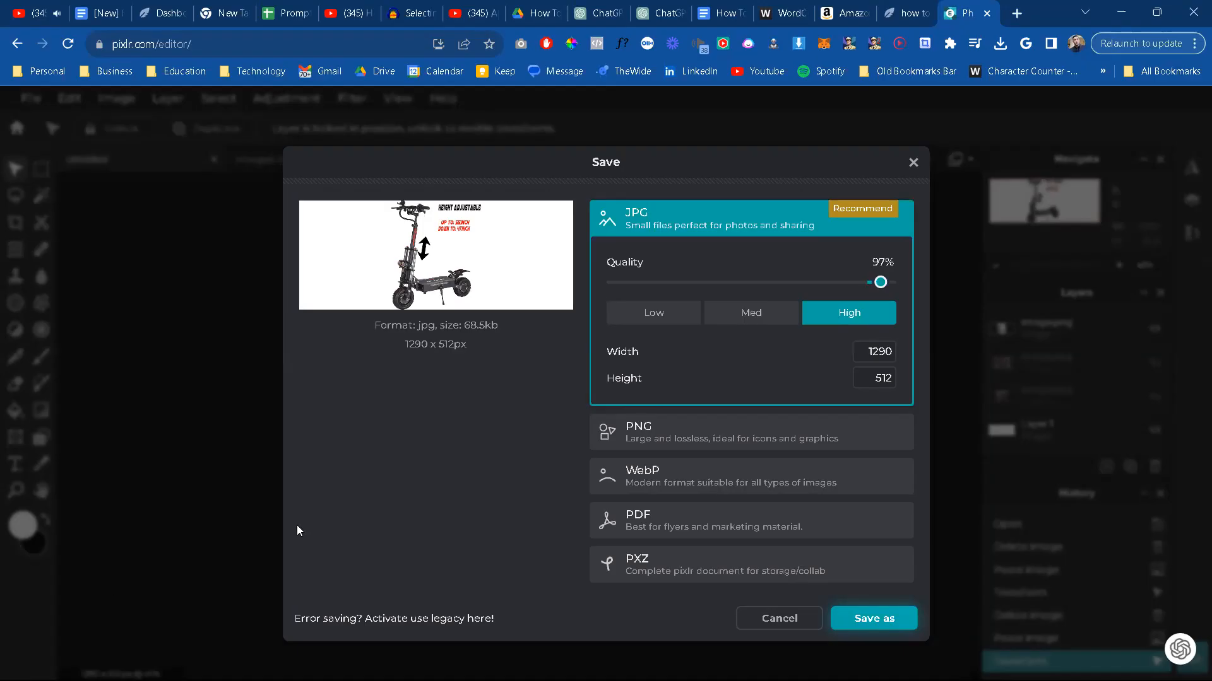
Step: Close the Image5 dimensions picture and copy the entire Image4-Scooterlightingsetup picture
click(906, 15)
click(966, 8)
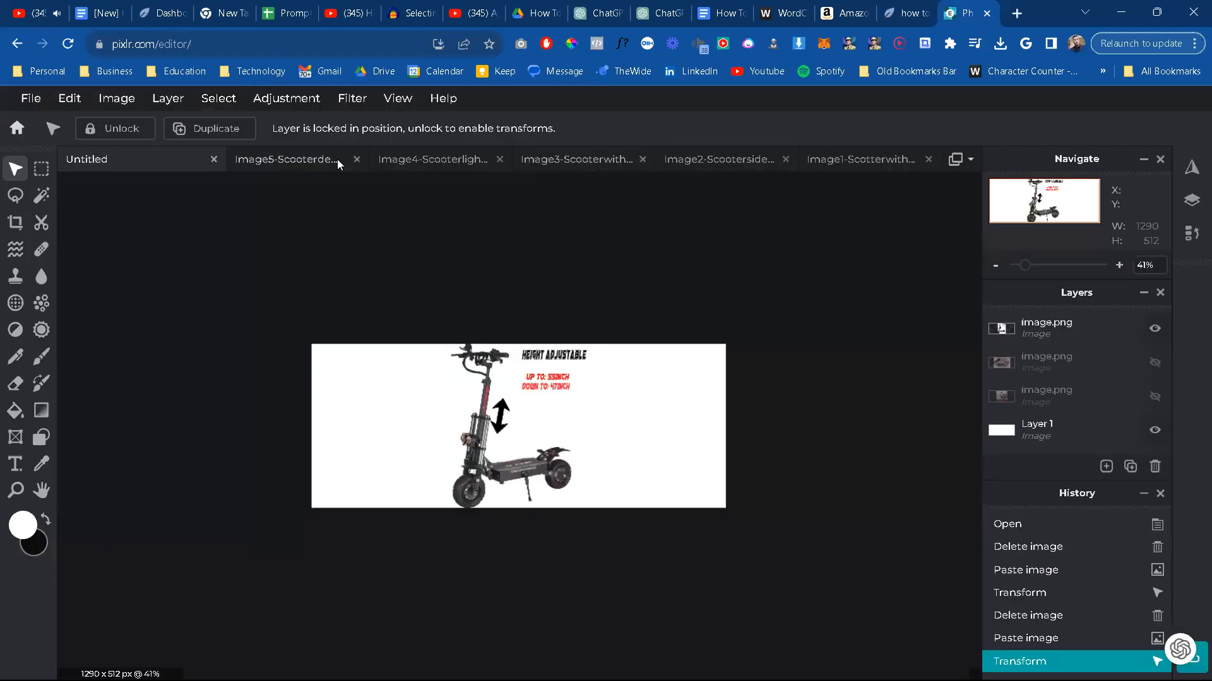
click(356, 159)
right_click(515, 423)
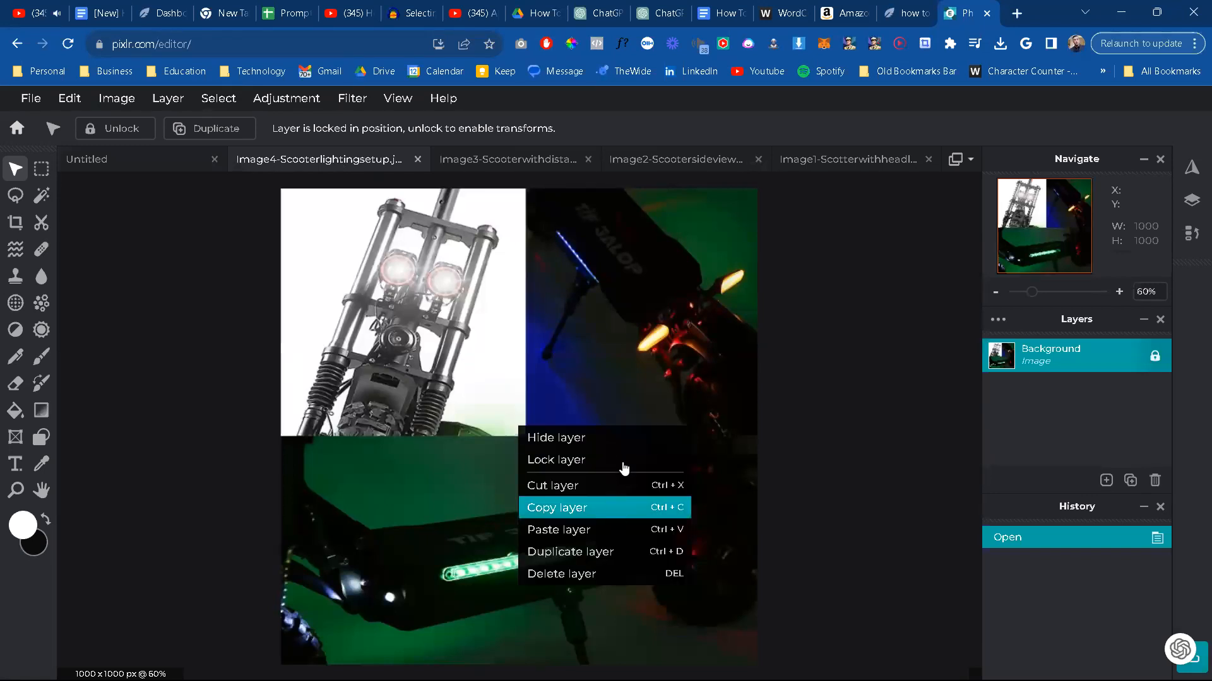
click(504, 367)
key(ctrl+a)
key(ctrl+c)
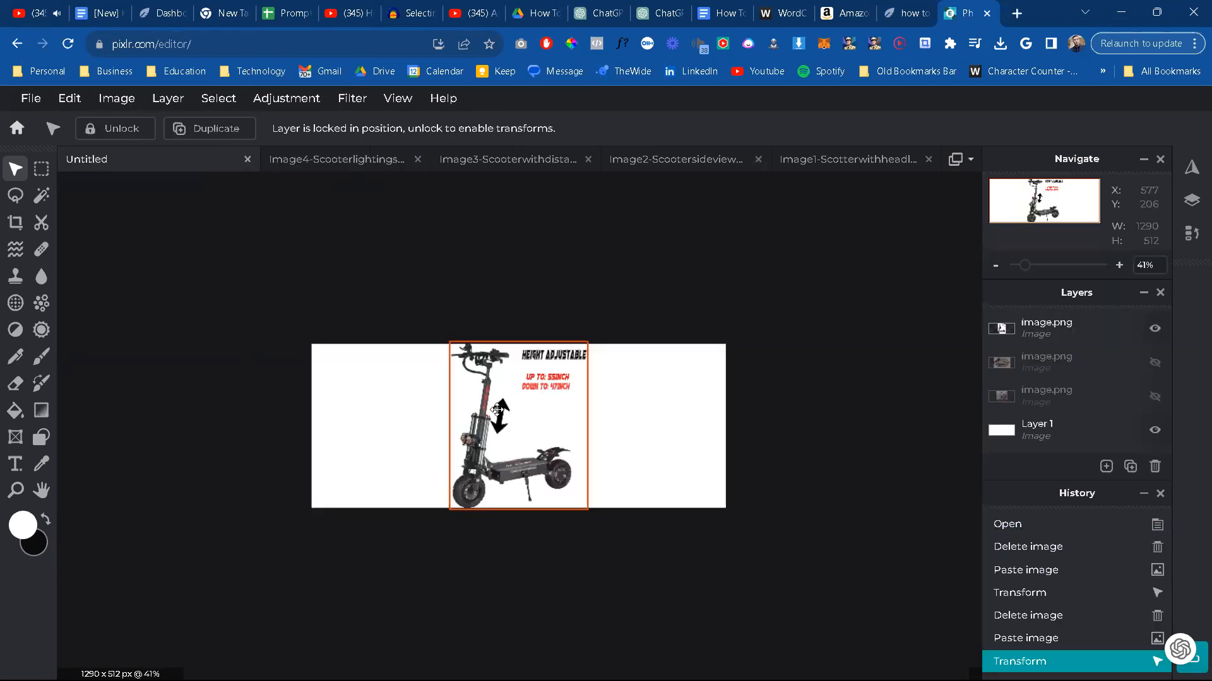
Step: Replace the height-adjustable picture on the untitled canvas with the copied lighting collage, scaled to about 515 x 515 px and centred
key(Delete)
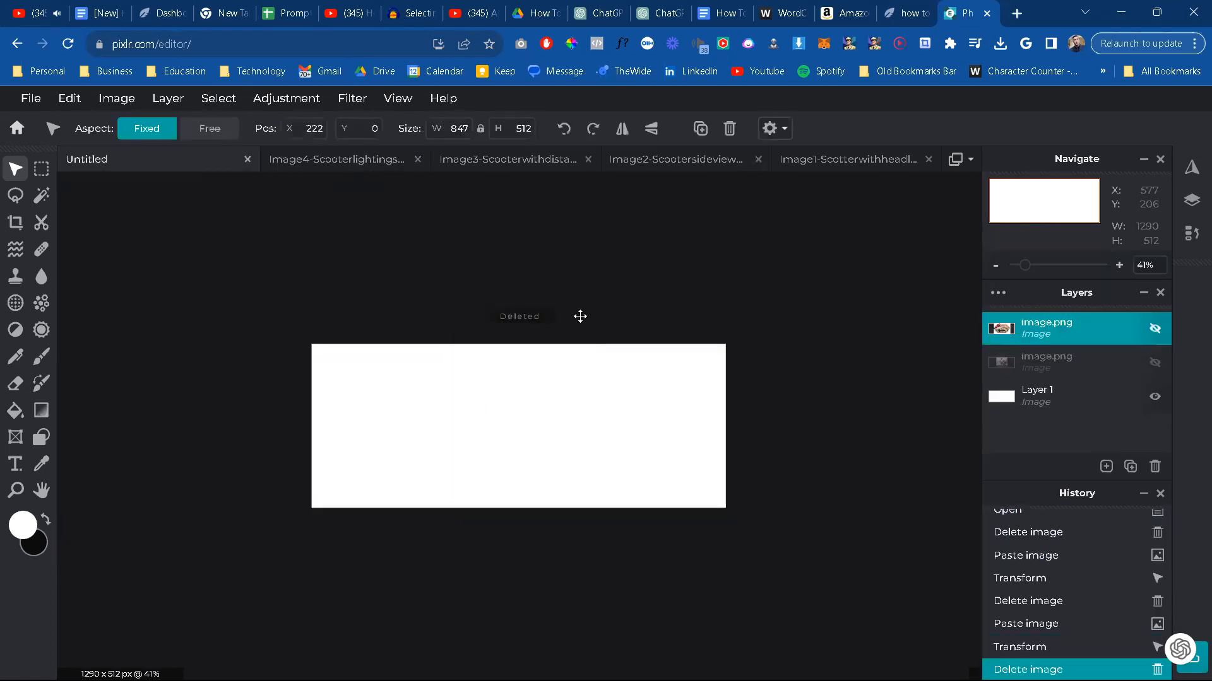
key(ctrl+v)
drag(680, 259, 655, 305)
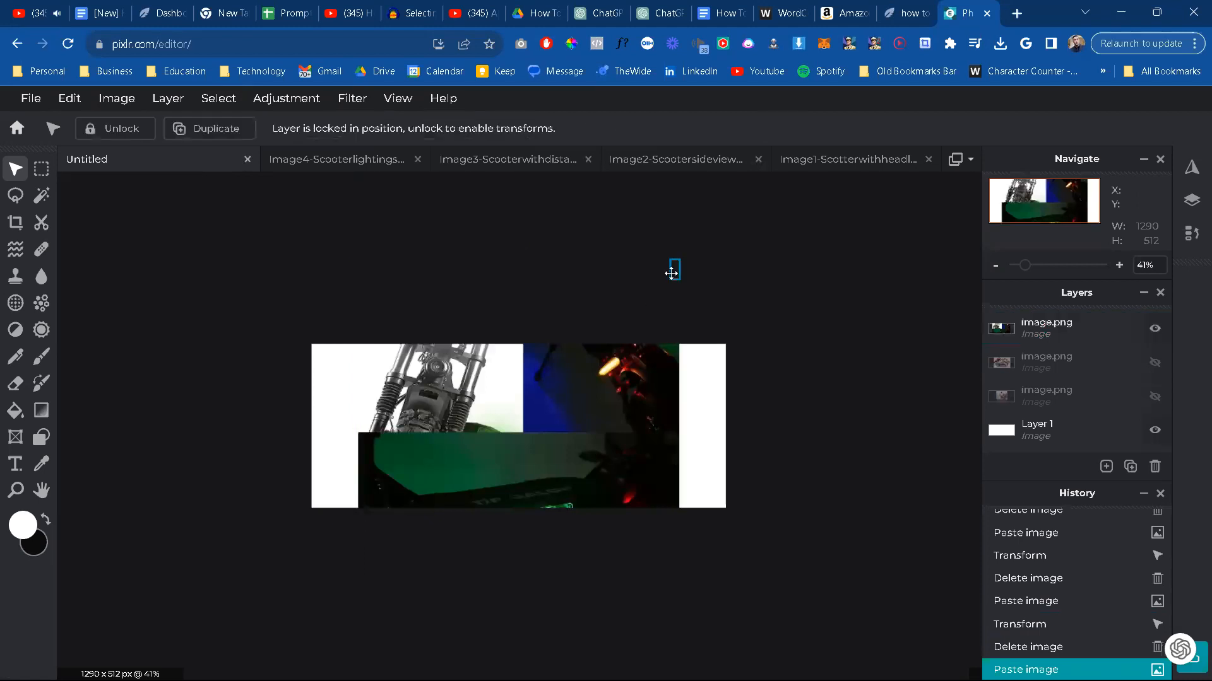
click(673, 270)
drag(679, 266, 630, 347)
drag(544, 451, 544, 450)
drag(452, 559, 517, 499)
drag(582, 552, 582, 552)
drag(582, 503, 594, 510)
drag(522, 478, 529, 476)
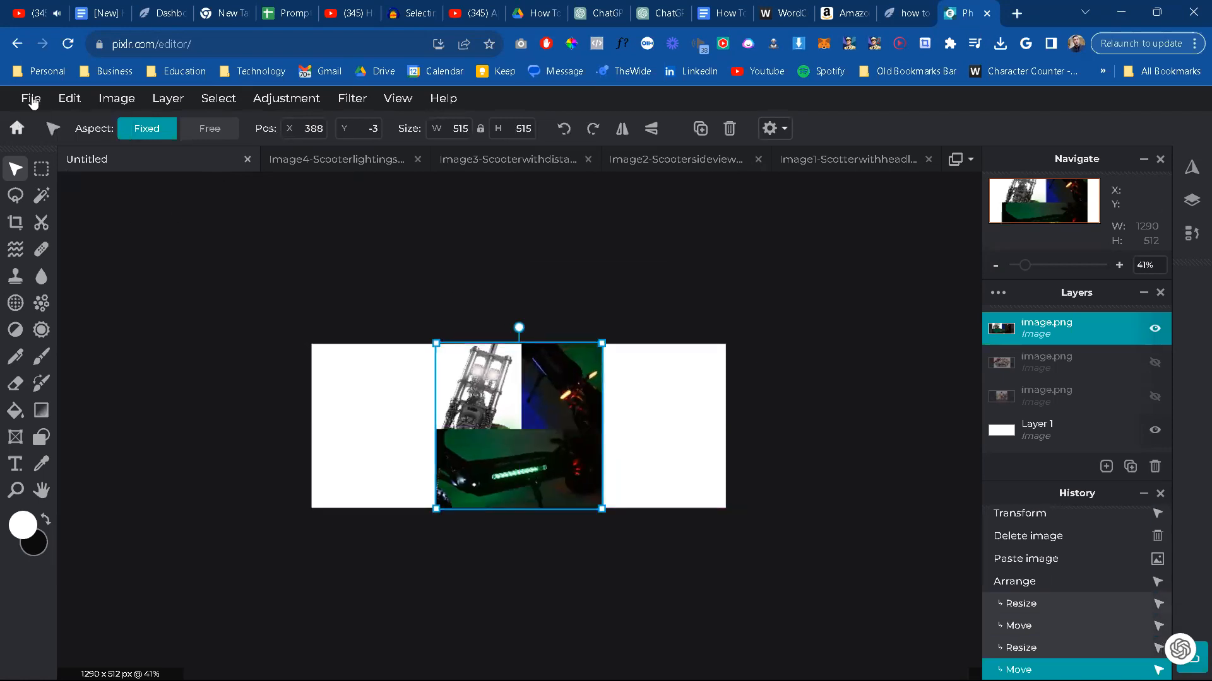
Step: Save the lighting canvas as a higher-quality JPG named FINALImage4-Scooterlightingsetup in the Scooter folder
click(31, 97)
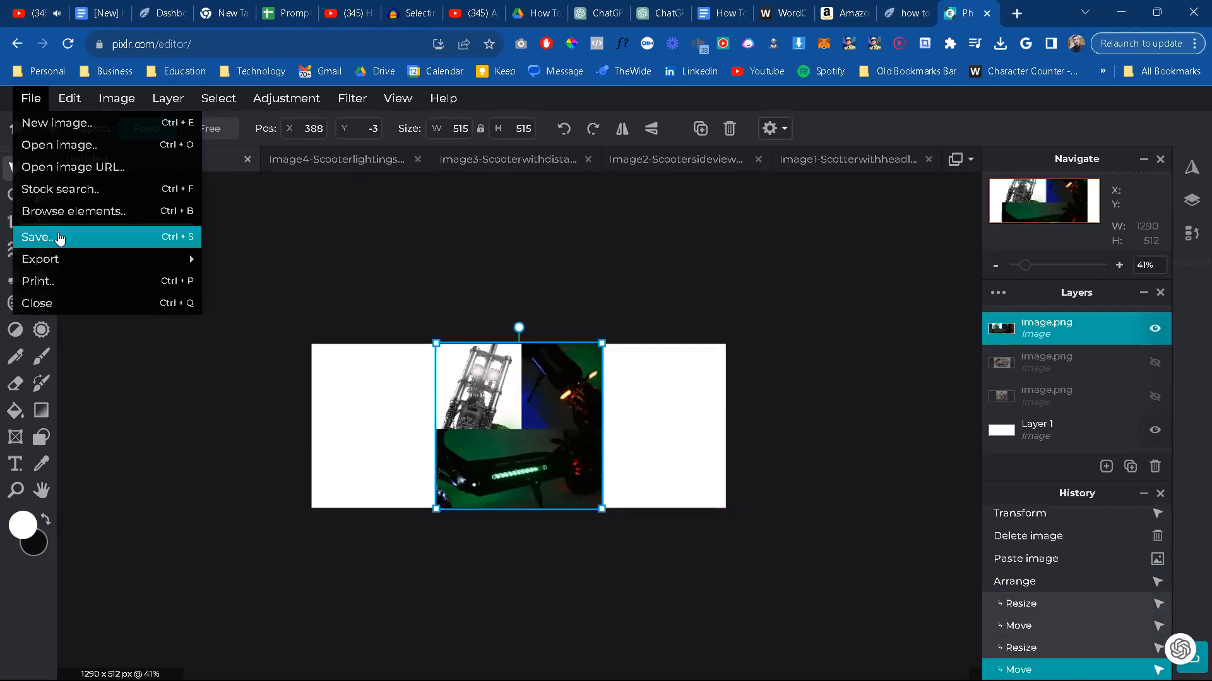
click(60, 238)
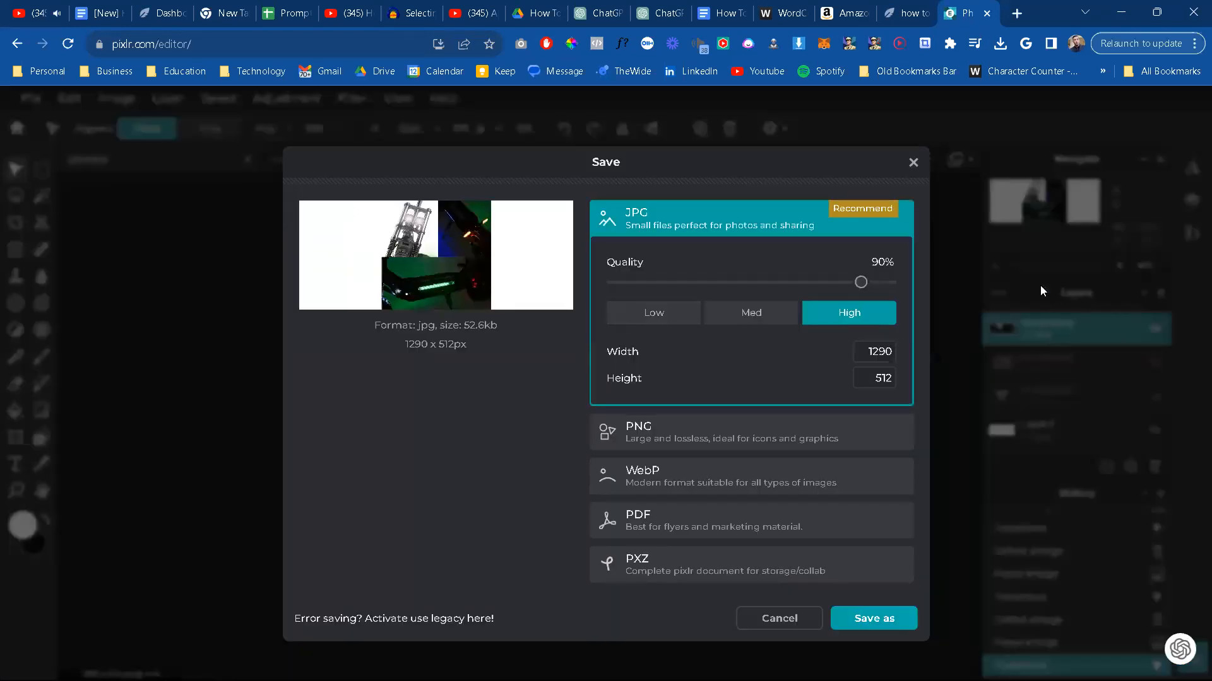
drag(881, 289, 891, 285)
click(868, 620)
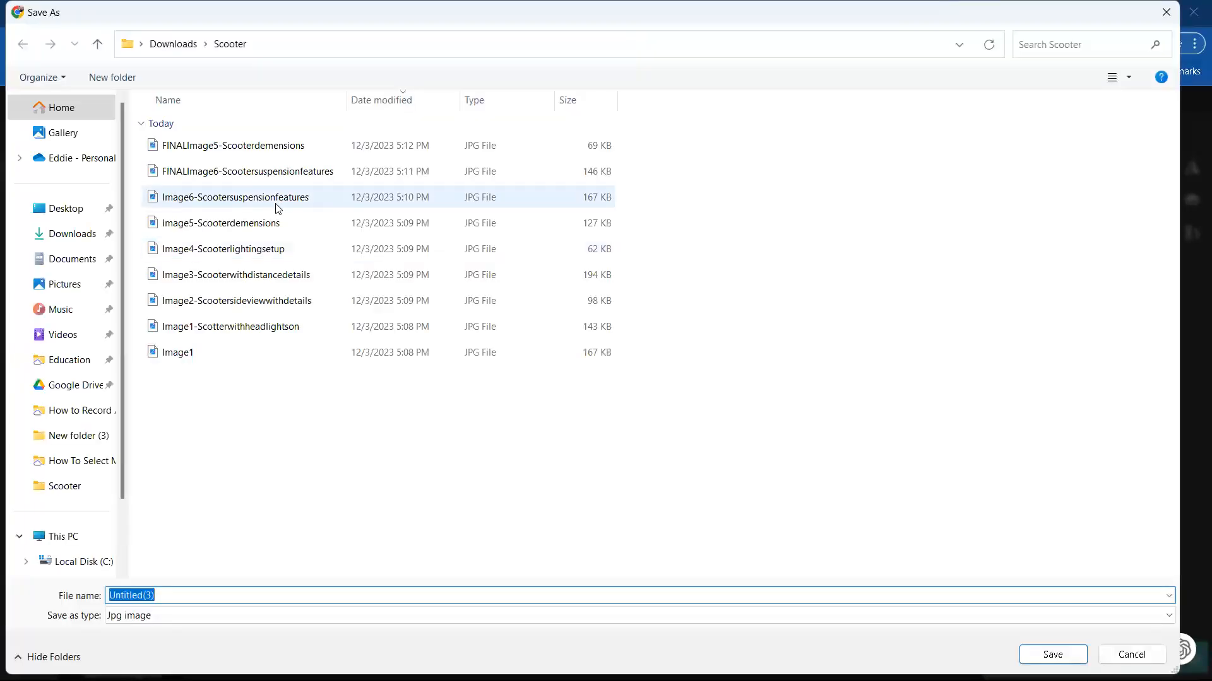
click(265, 252)
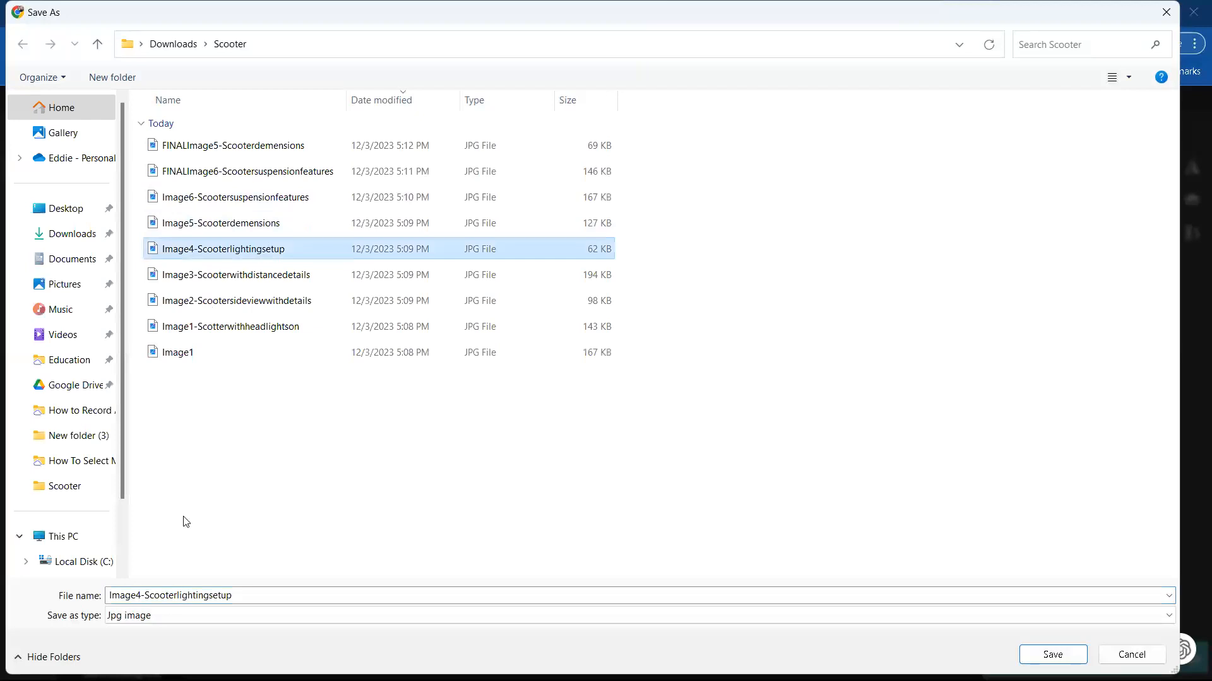
click(109, 596)
click(109, 596)
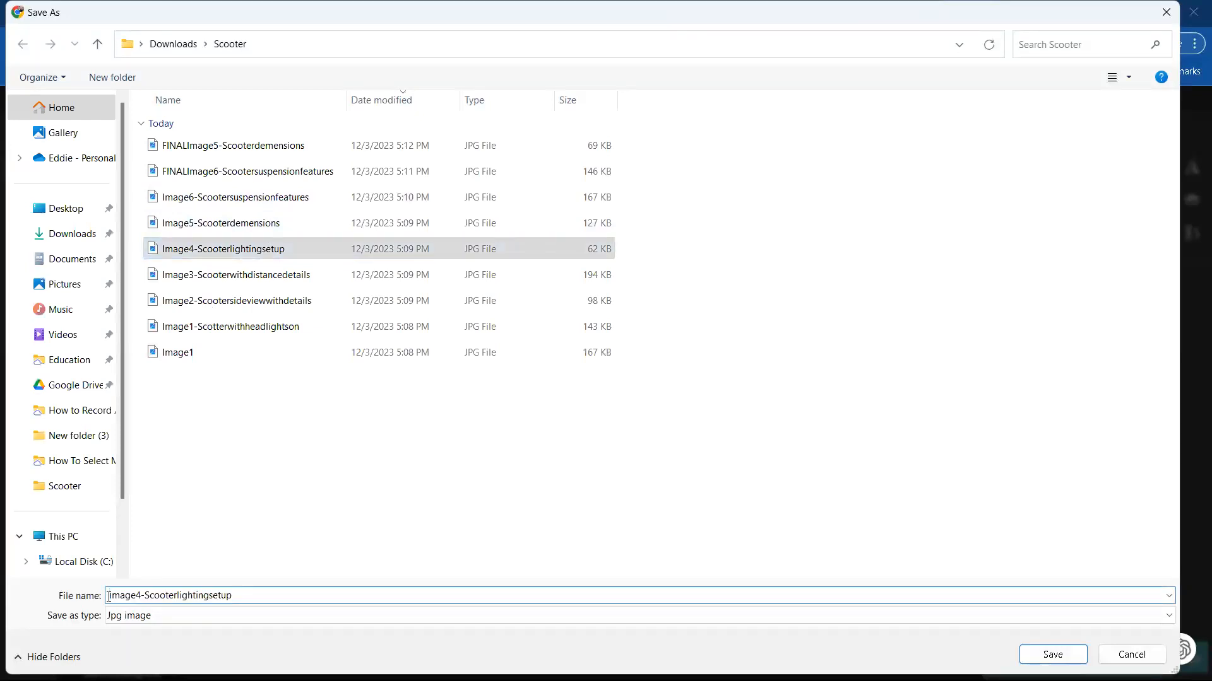
text(FINAL)
key(Return)
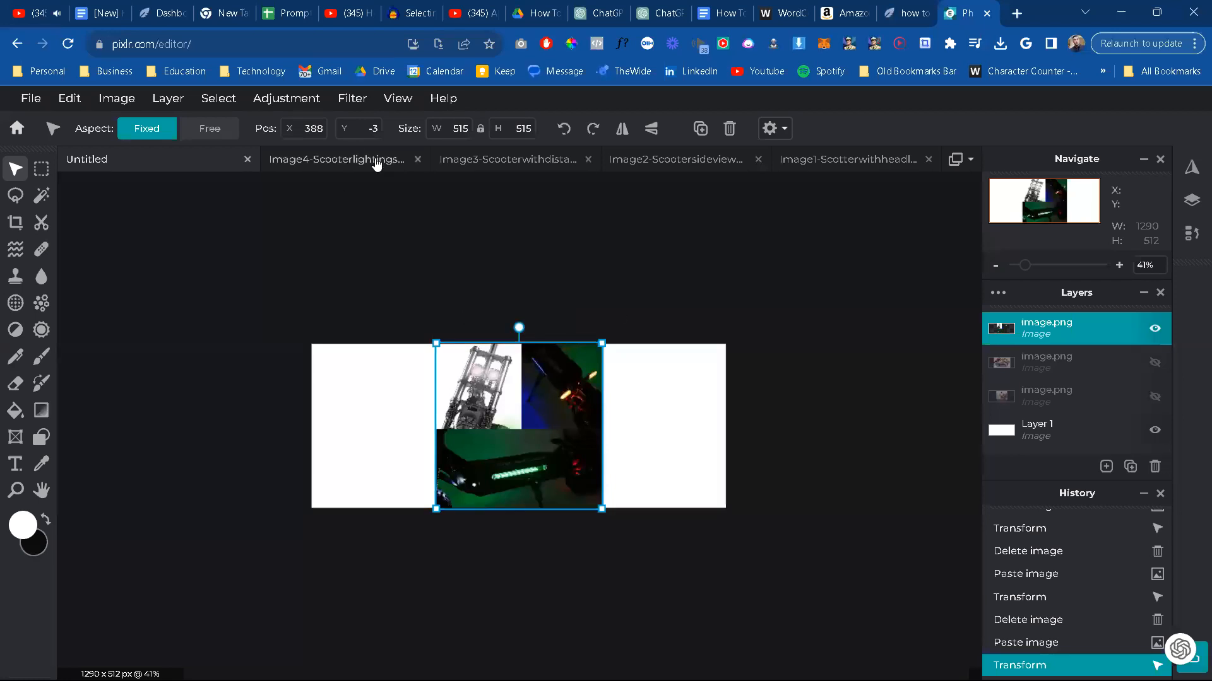
Step: Close the Image4 lighting picture and copy the entire Image3-Scooterwithdistancedetails picture
click(377, 163)
click(417, 159)
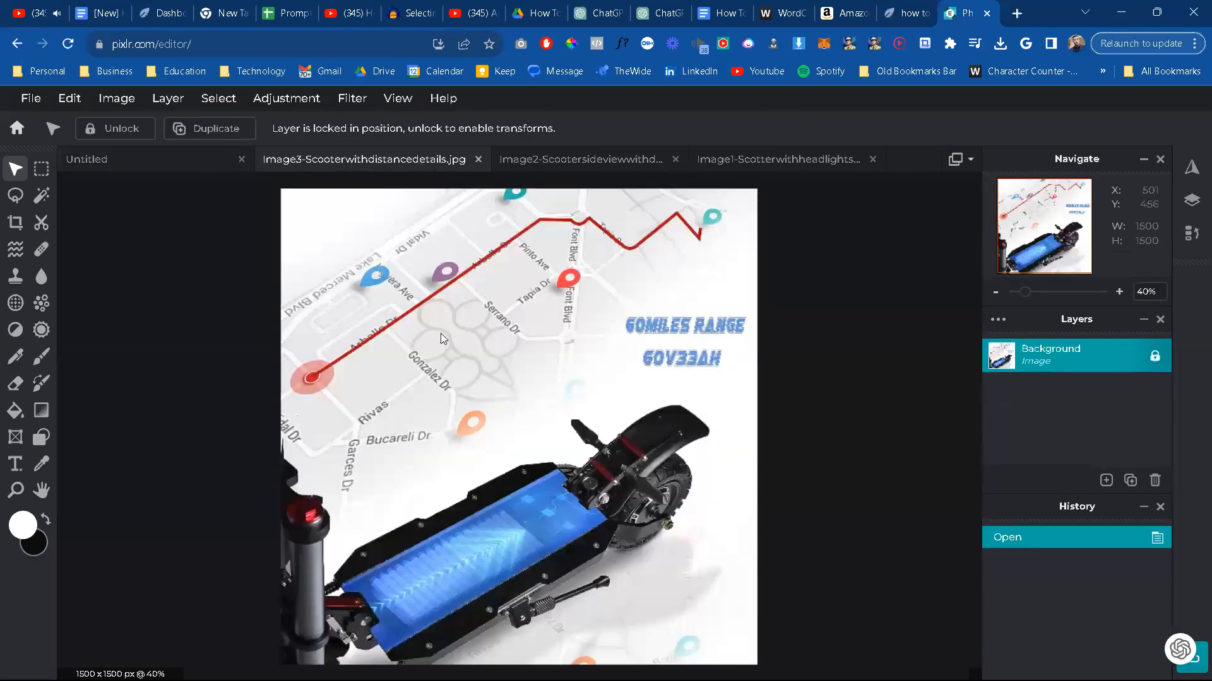
key(ctrl+a)
key(ctrl+c)
Step: Replace the lighting collage on the untitled canvas with the copied range-map picture, scaled to about 510 x 510 px and centred
click(157, 159)
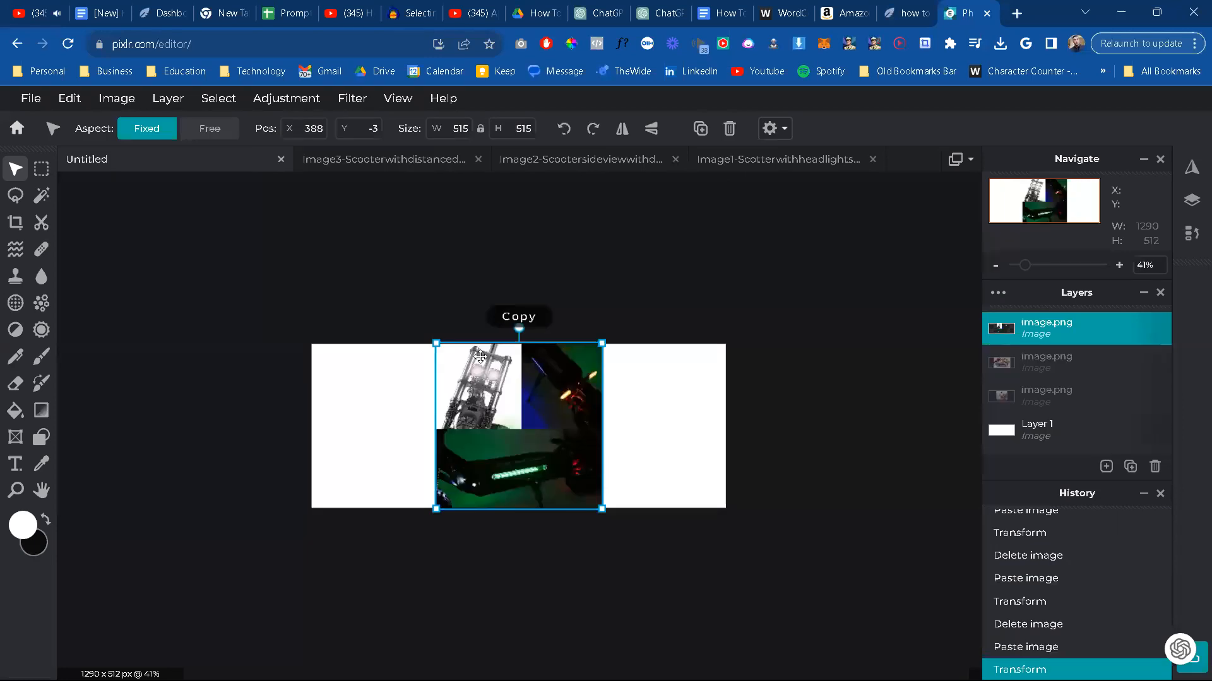
key(ctrl+v)
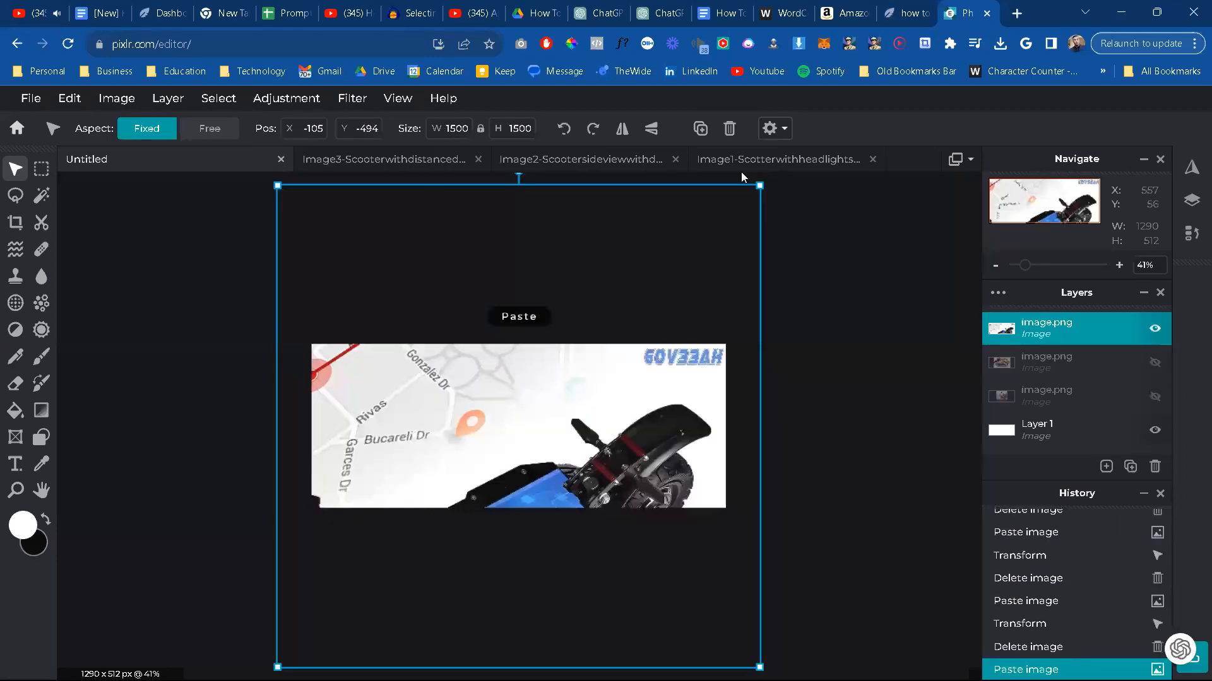
drag(759, 186, 609, 372)
drag(537, 463, 587, 480)
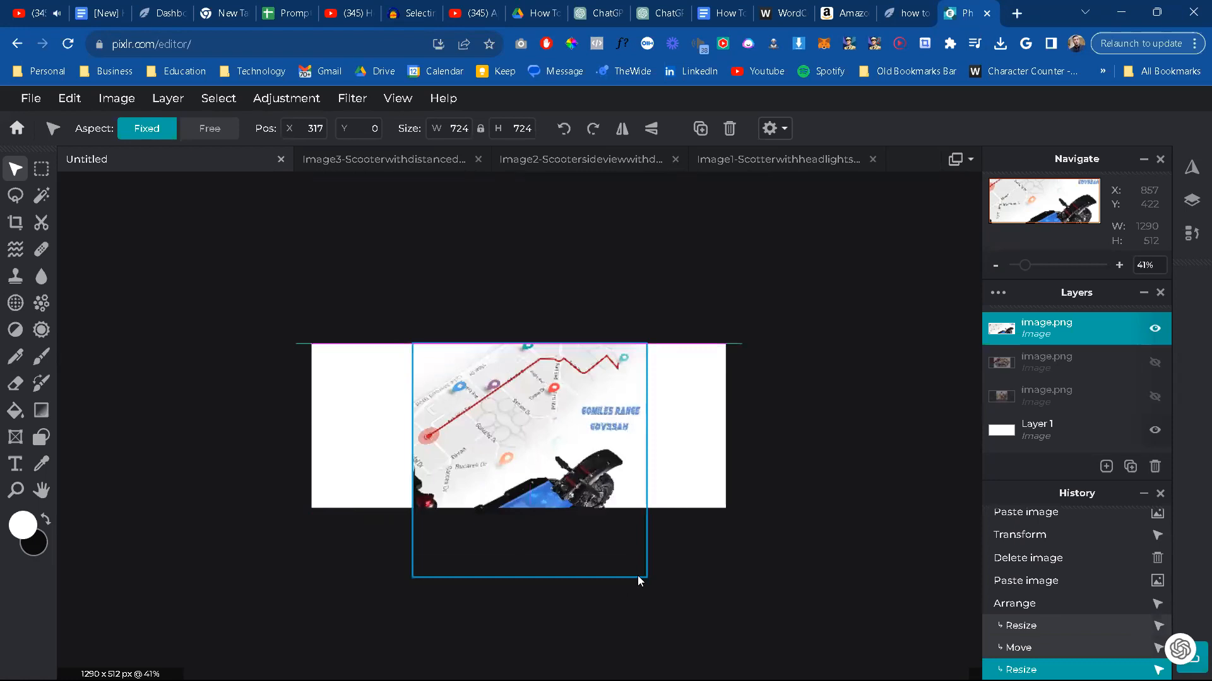
drag(617, 541, 538, 474)
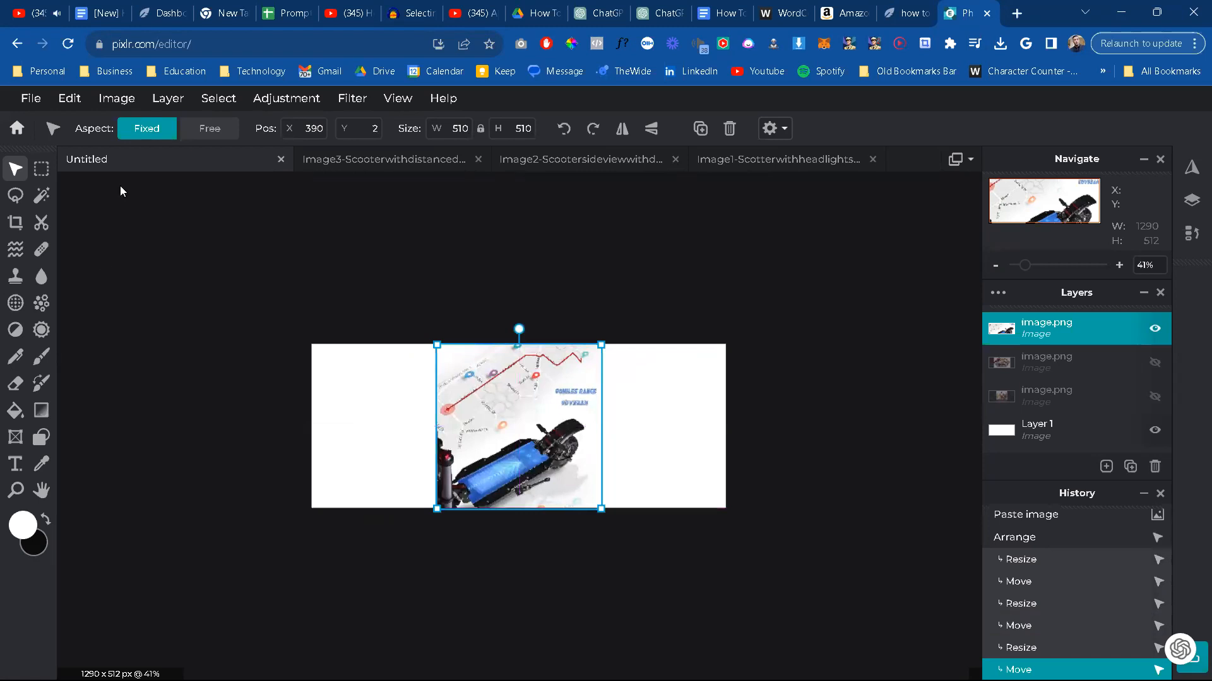
click(122, 190)
Step: Save the range-map canvas as a 99% quality JPG named FINALImage3-Scooterwithdistancedetails in the Scooter folder
click(26, 99)
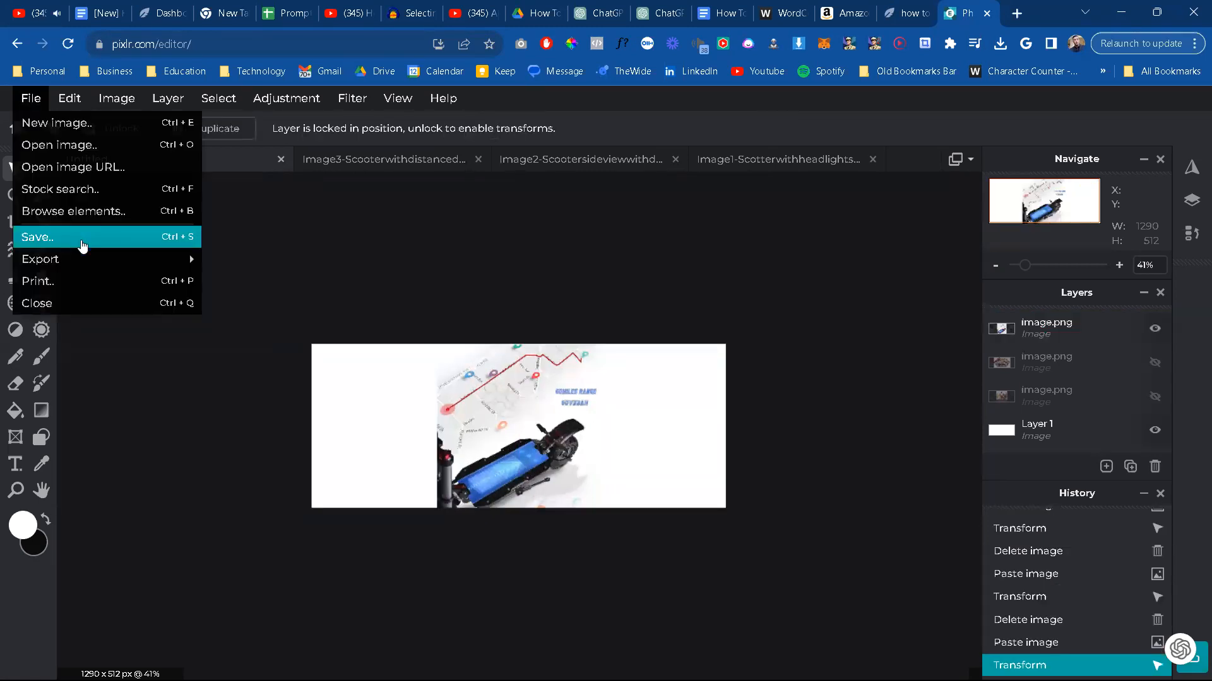
click(83, 246)
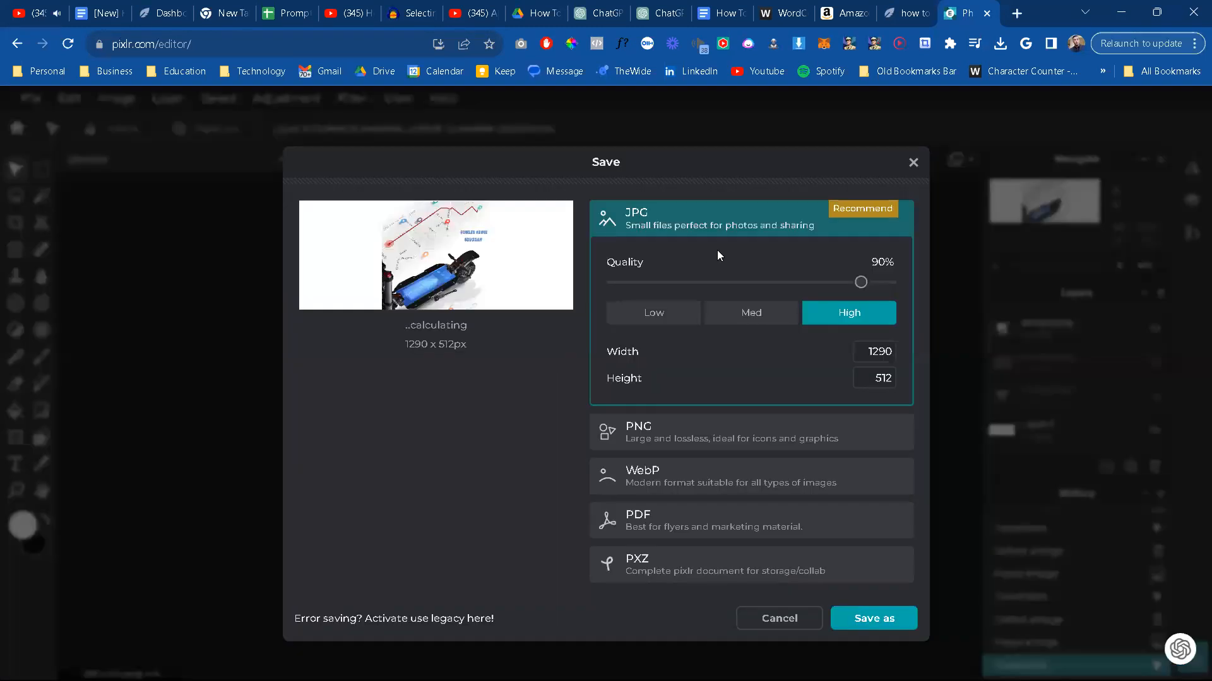
click(886, 282)
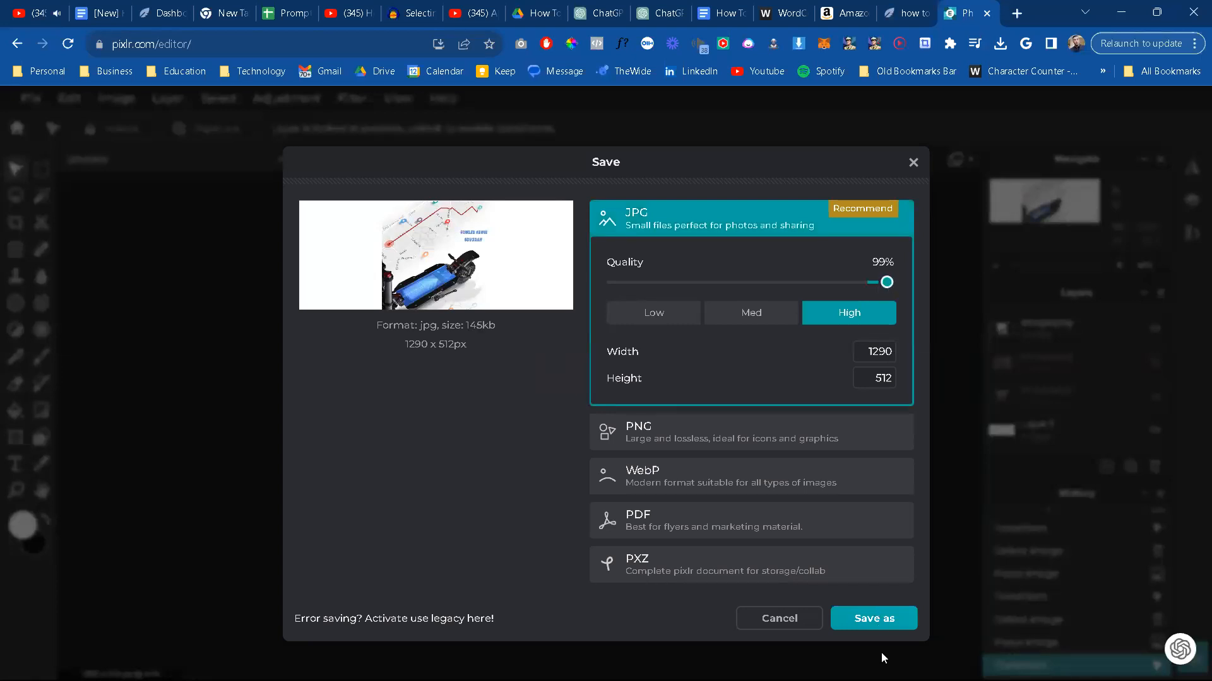
click(877, 619)
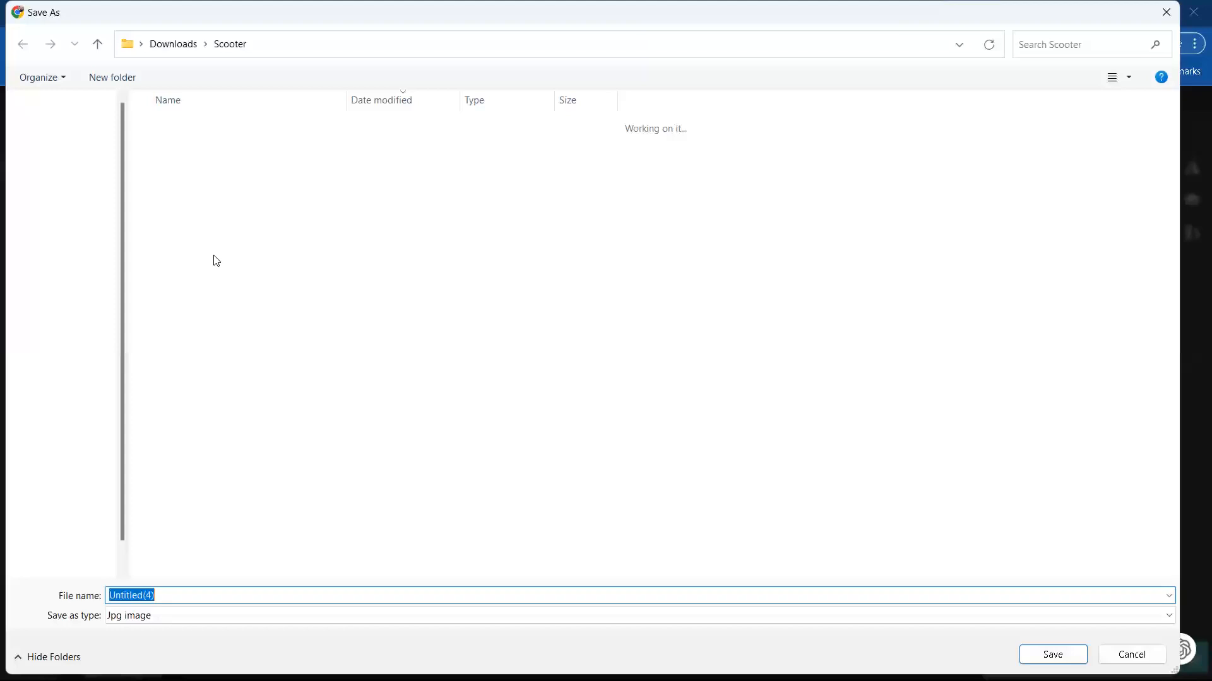
click(225, 300)
click(109, 598)
text(FINALImage3-Scooterwithdistancedetails)
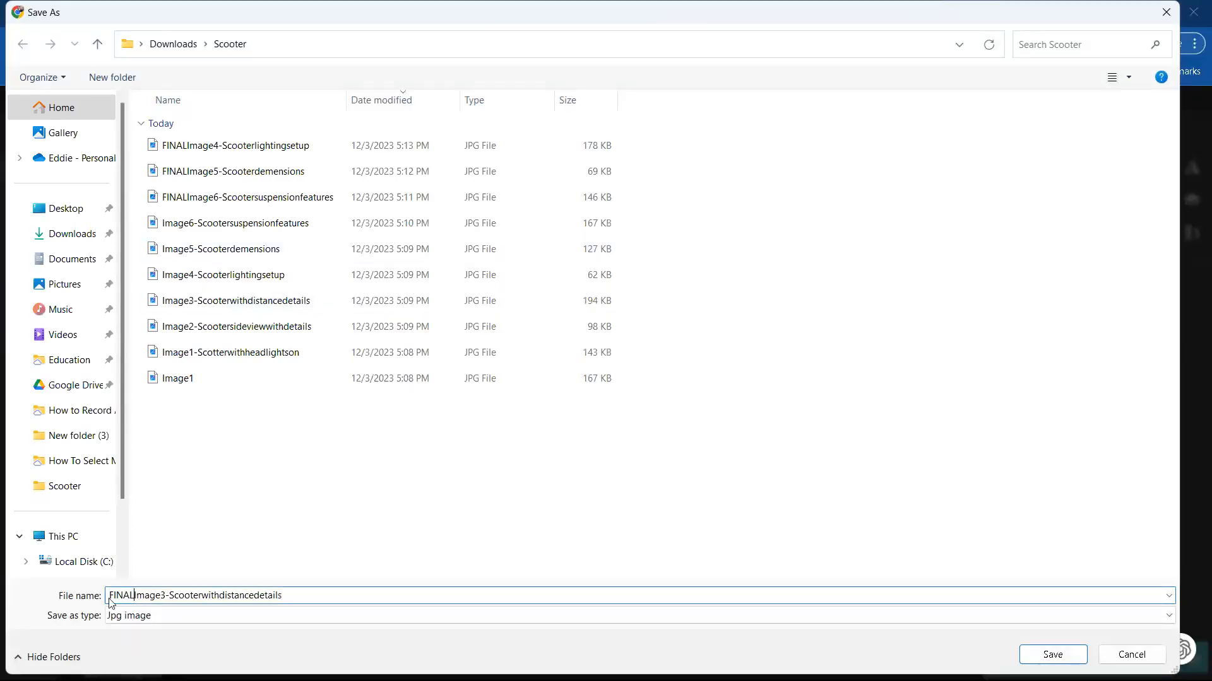
key(Return)
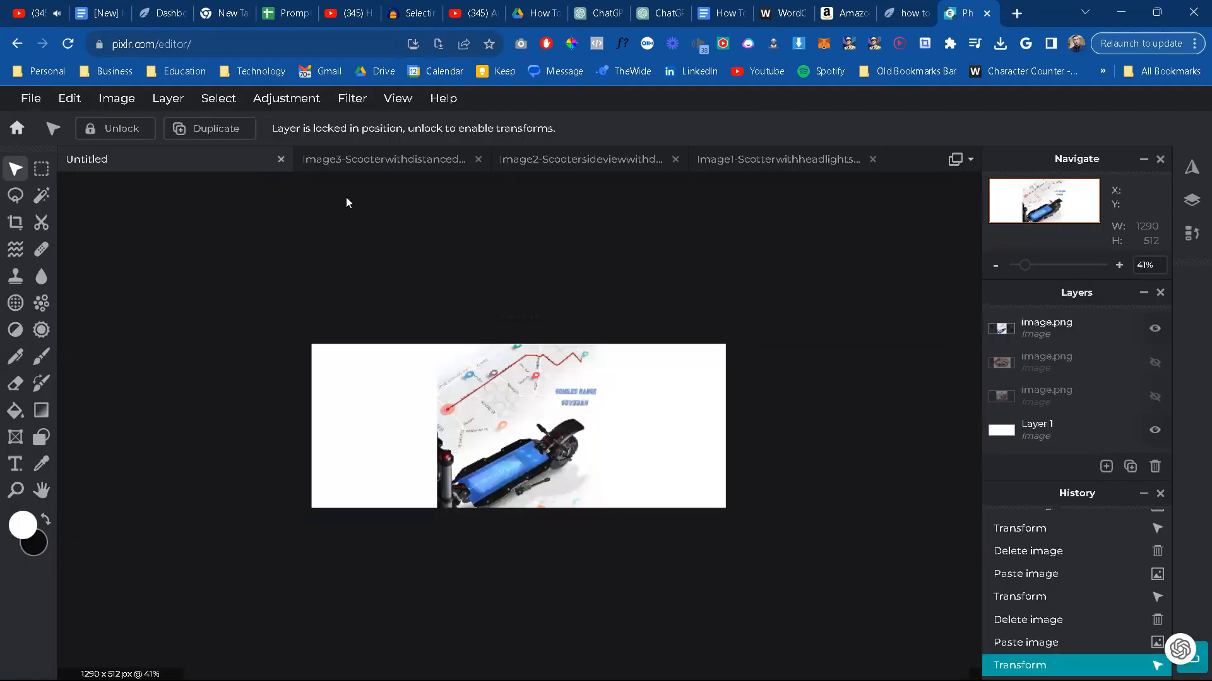
Step: Close the Image3 range-map picture and copy the entire Image2-Scootersideviewwithdetails picture
click(479, 159)
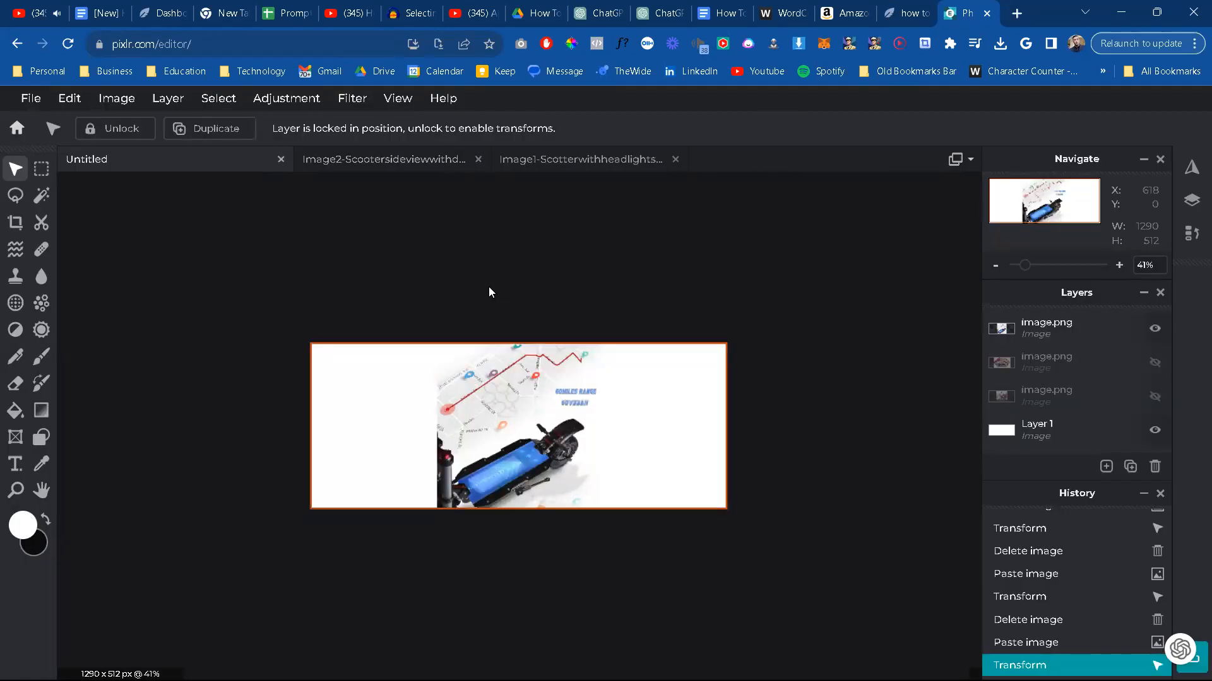
click(400, 159)
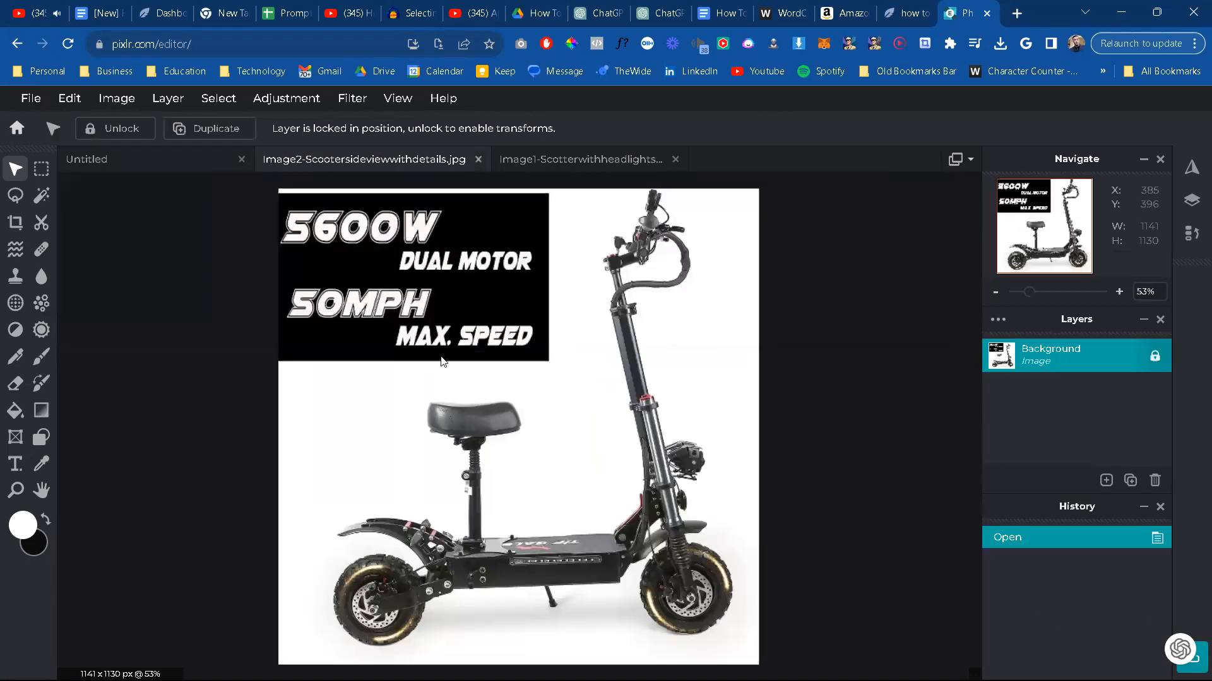
key(ctrl+a)
key(ctrl+c)
Step: Replace the range-map picture on the untitled canvas with the copied side-view picture, scaled to about 528 x 523 px and centred
click(185, 163)
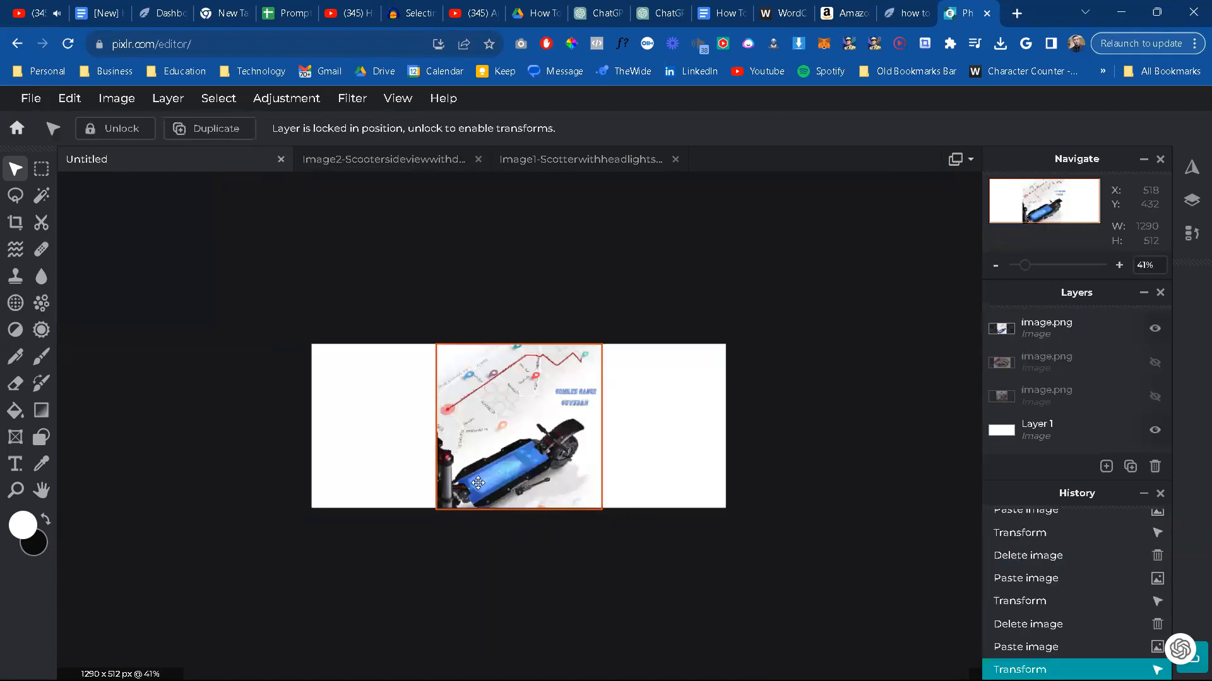
key(ctrl+v)
key(Delete)
key(ctrl+v)
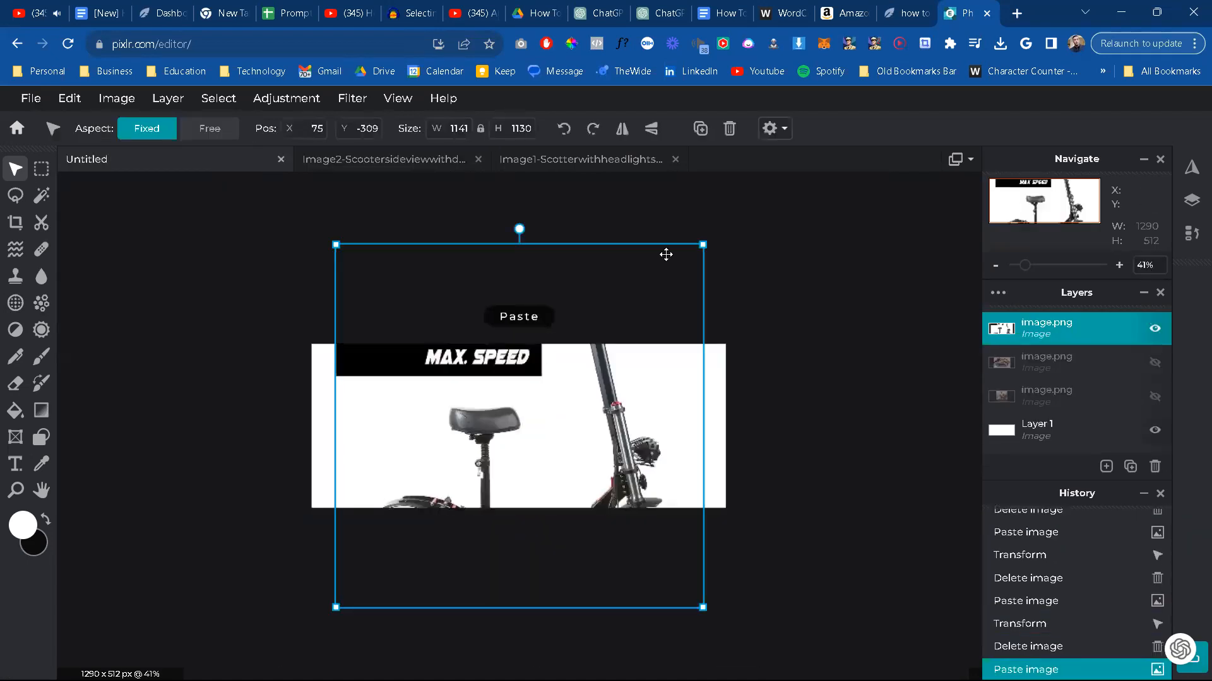
drag(604, 396, 508, 462)
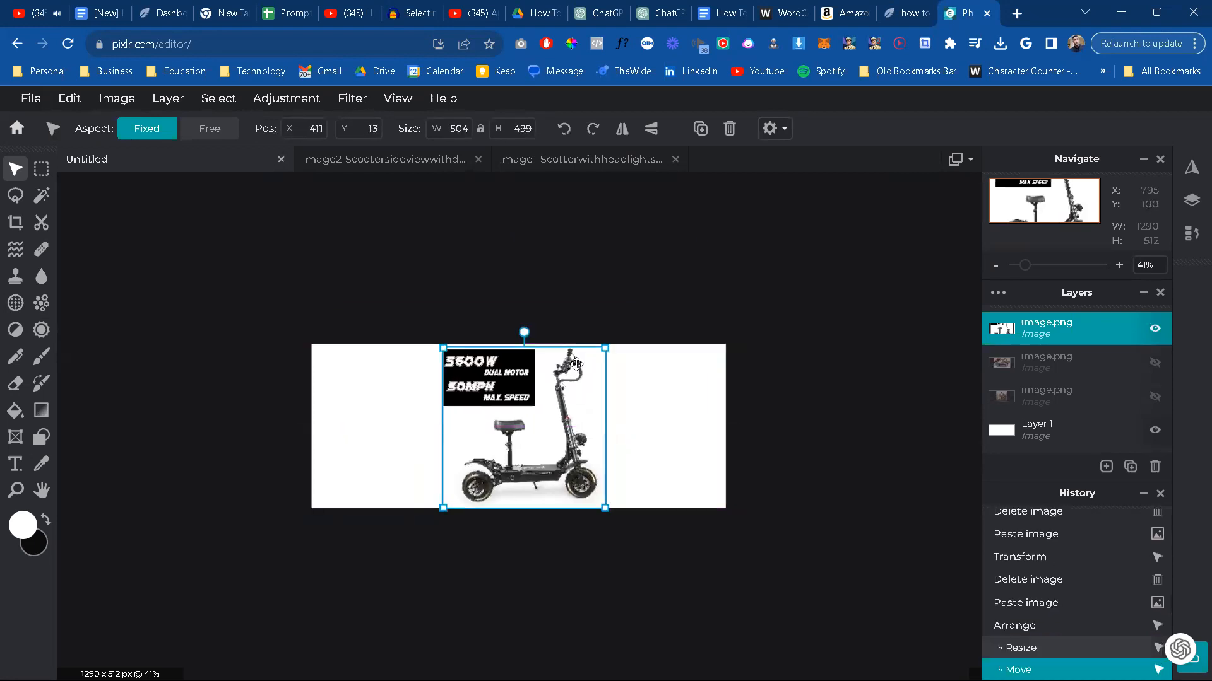
drag(602, 349, 607, 343)
drag(578, 399, 568, 402)
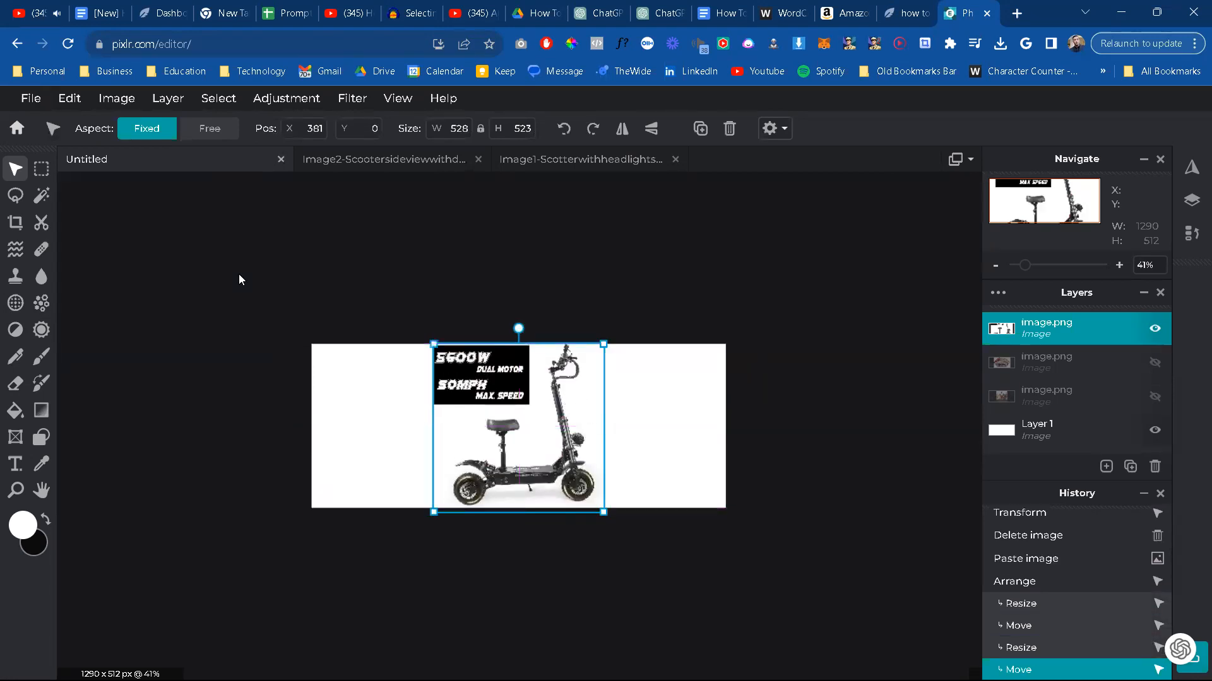
drag(502, 421, 503, 420)
click(30, 98)
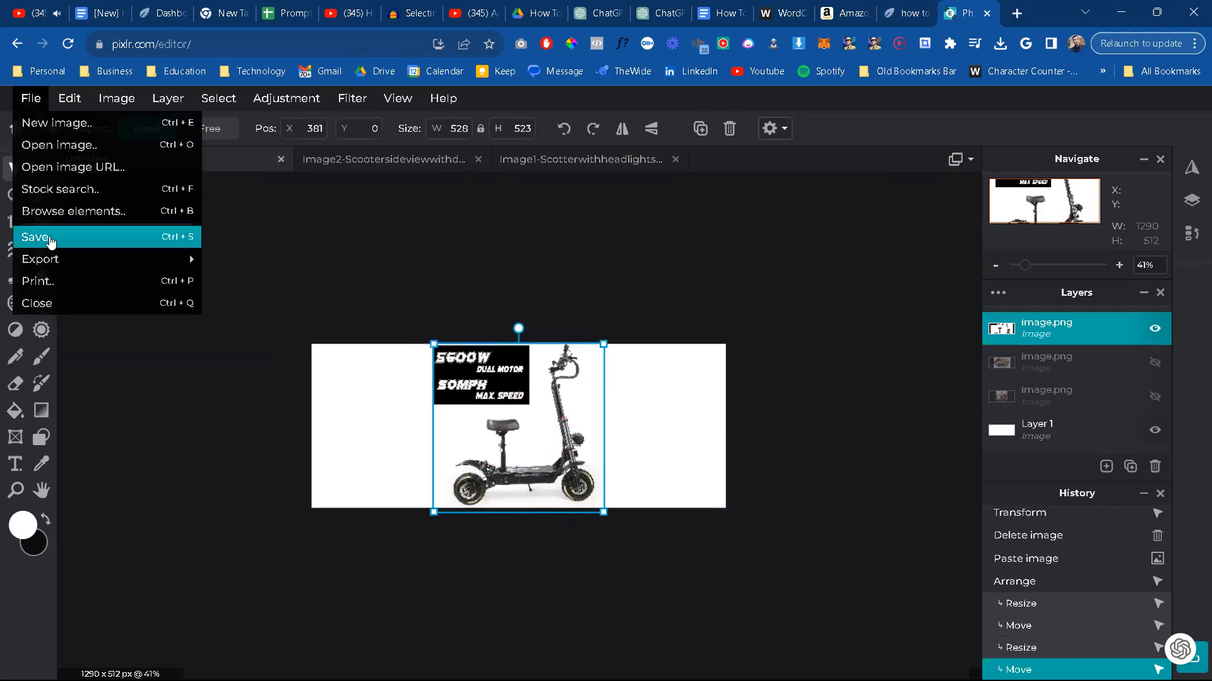
click(53, 243)
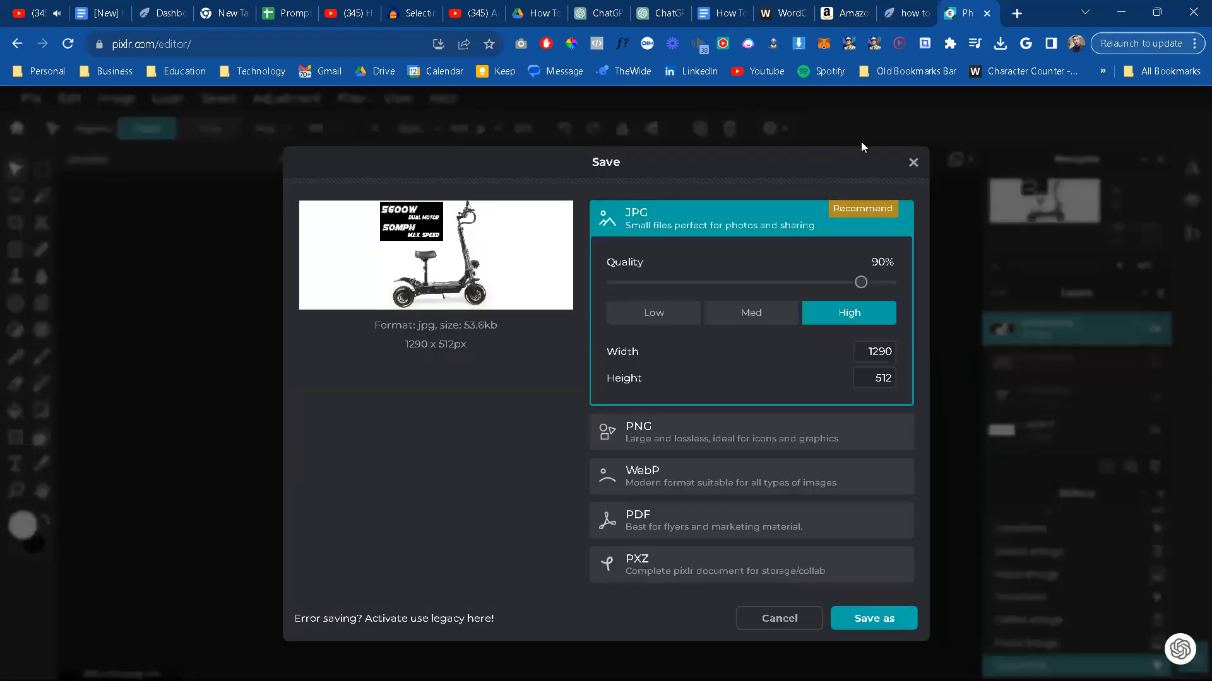
click(912, 164)
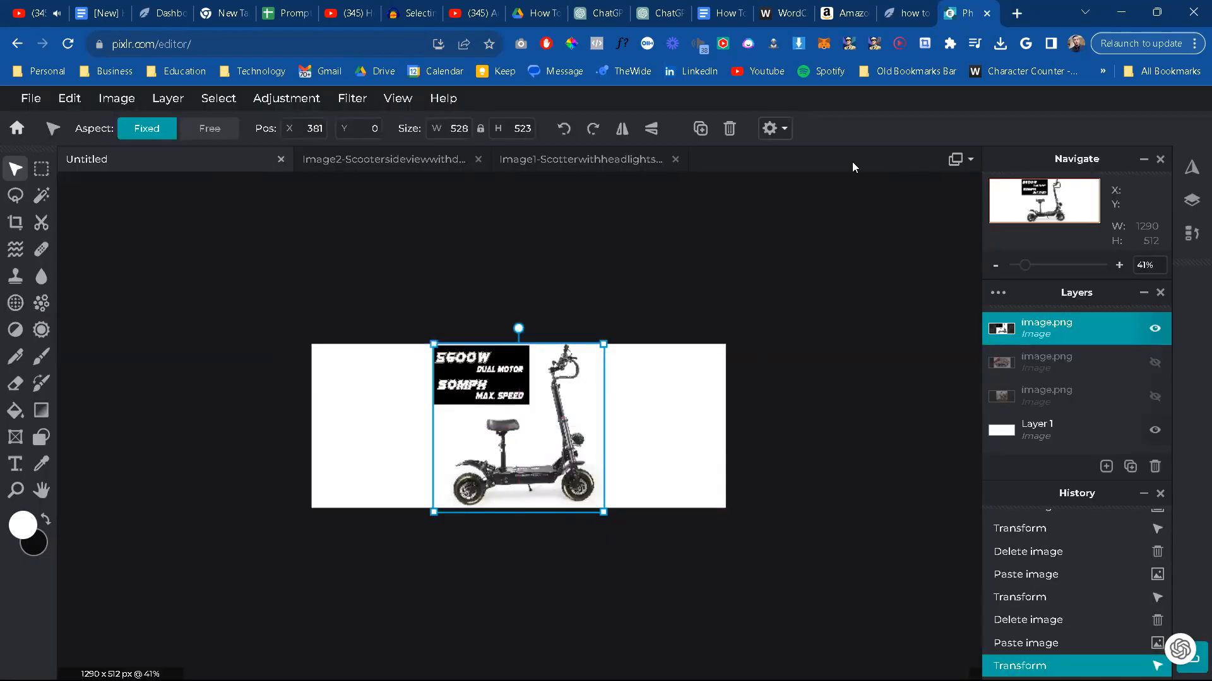
Step: Save the side-view canvas as a 99% quality JPG named FINALImage2-Scootersideviewwithdetails in the Scooter folder
click(29, 99)
click(64, 240)
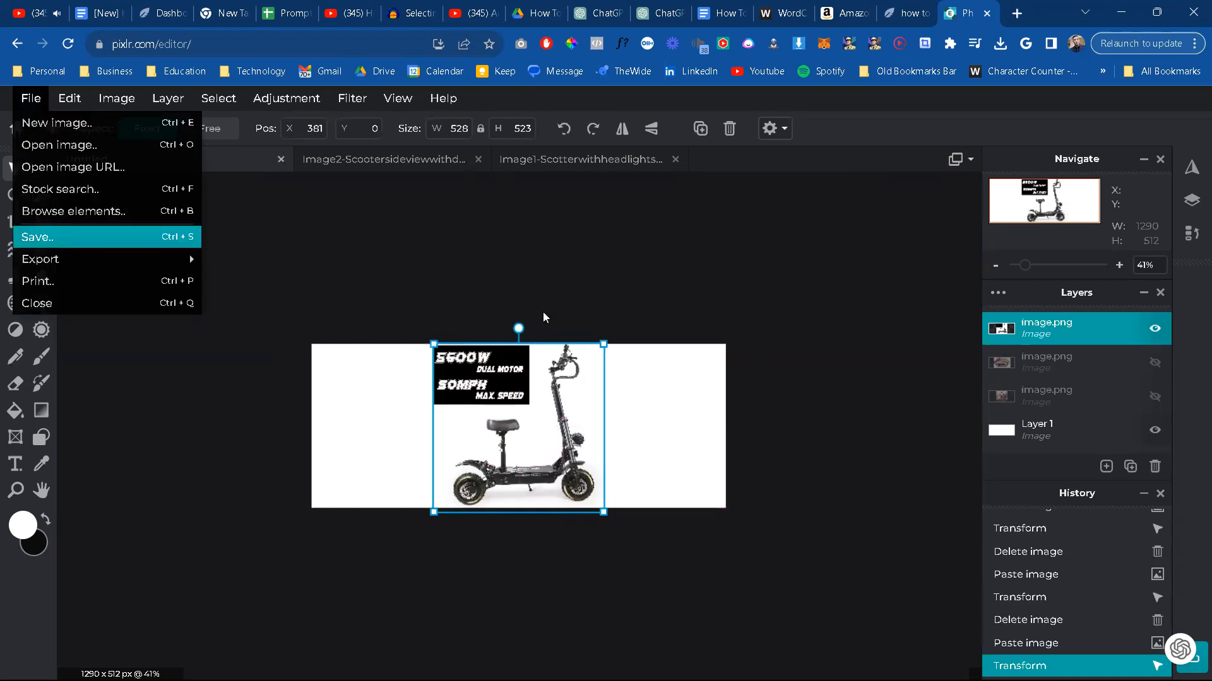
drag(875, 284, 886, 283)
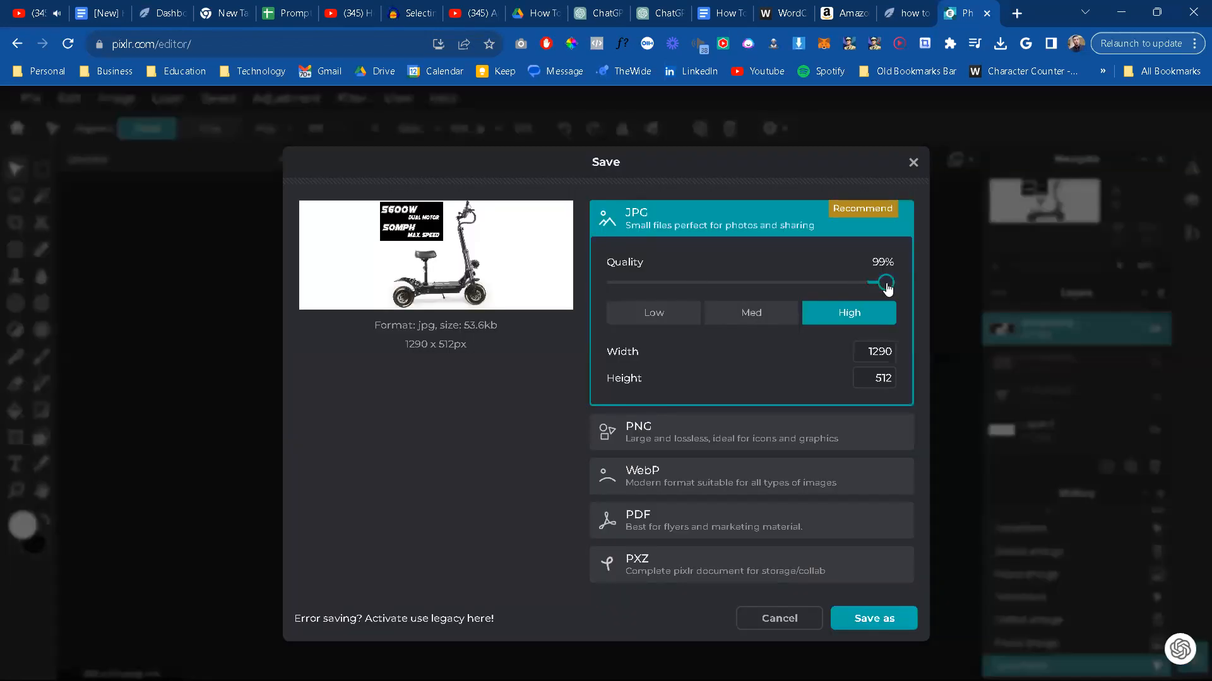
click(875, 626)
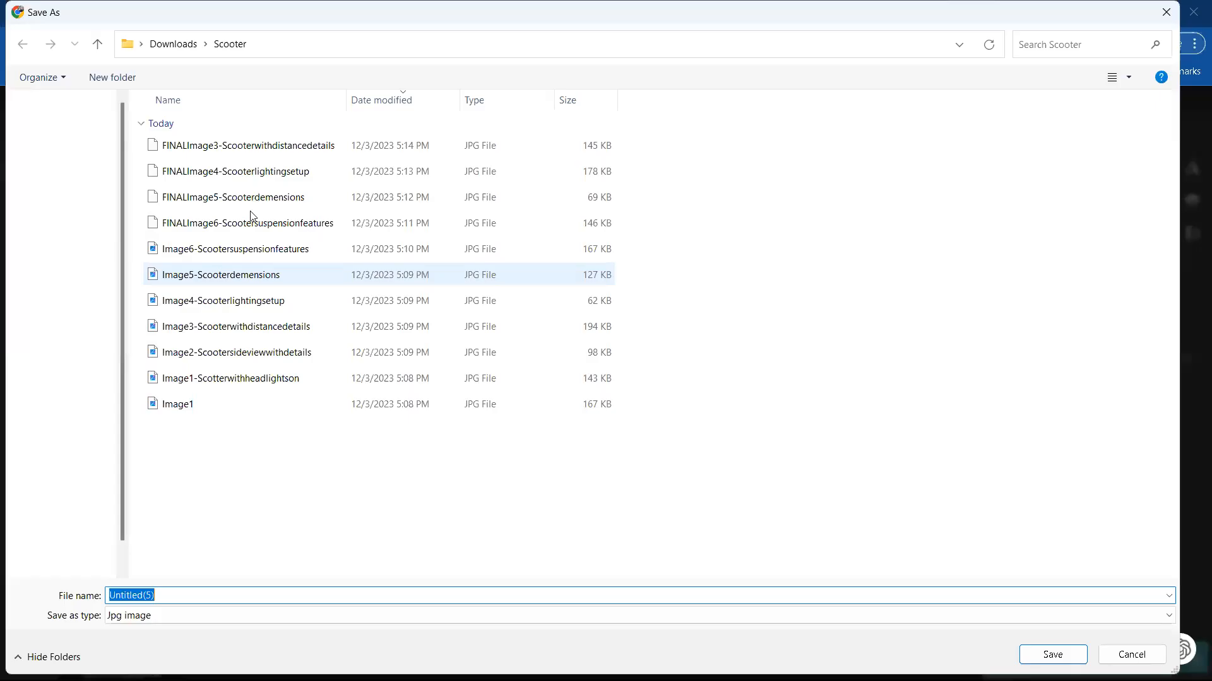
click(243, 357)
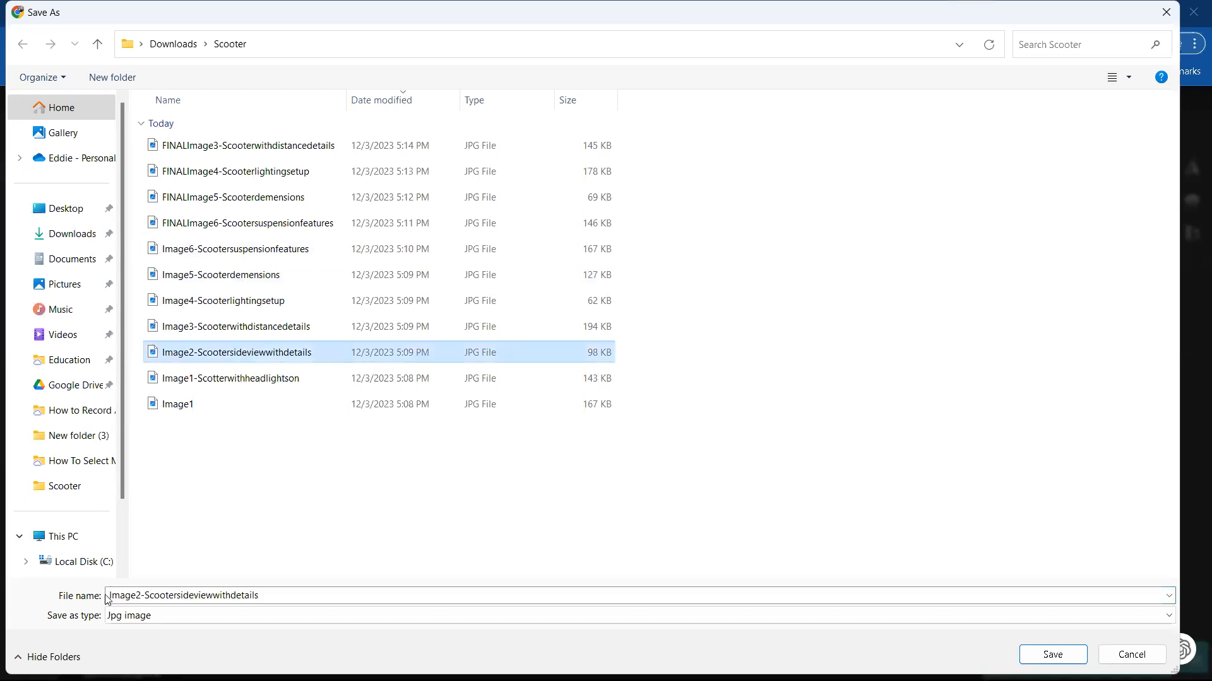
double_click(111, 598)
click(111, 598)
text(FINAL)
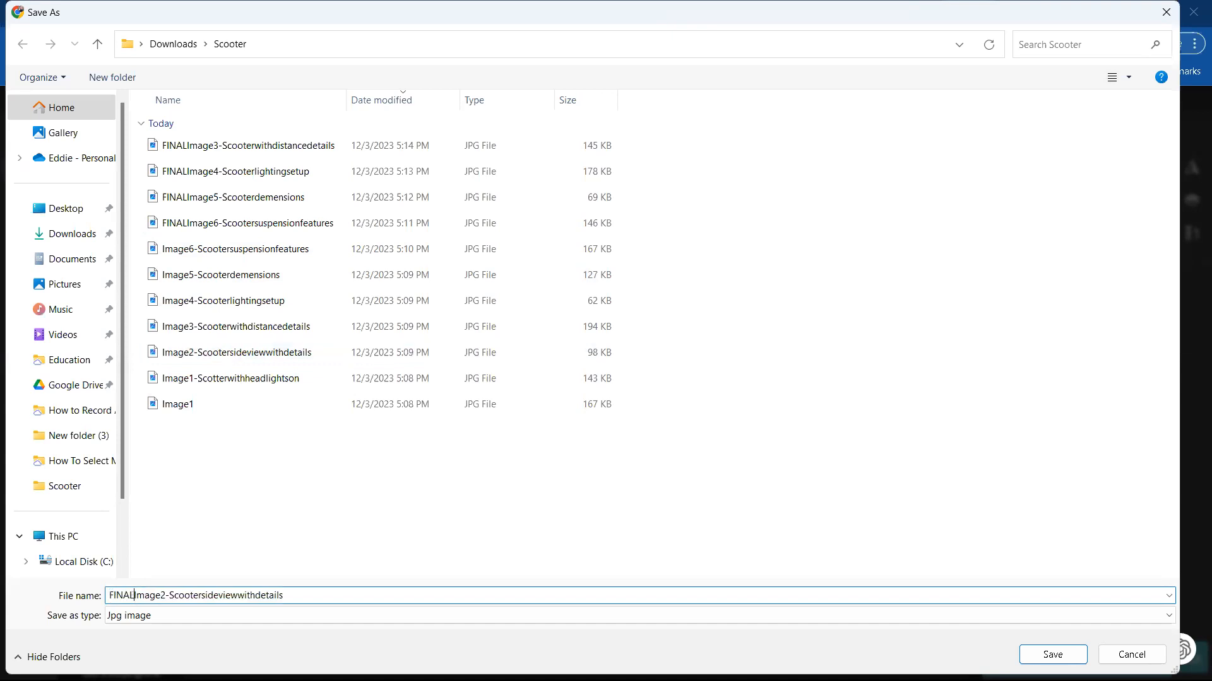
key(Return)
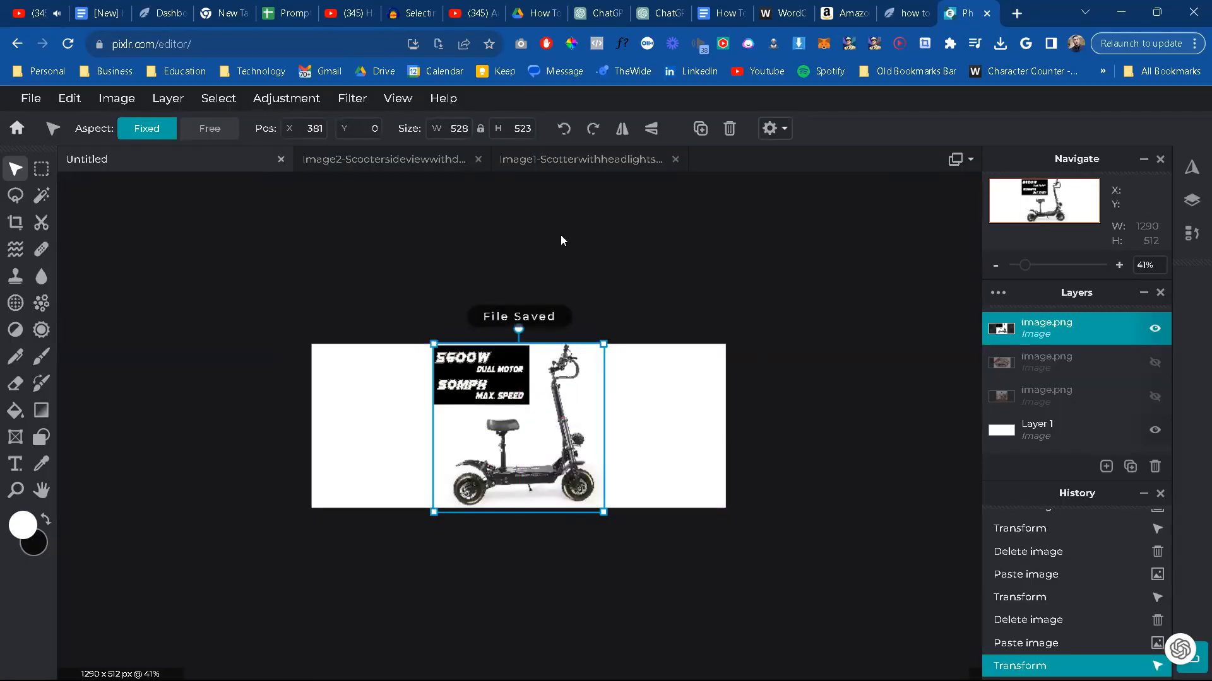
Step: Close the Image2 side-view picture and copy the entire Image1-Scotterwithheadlightson picture
click(478, 159)
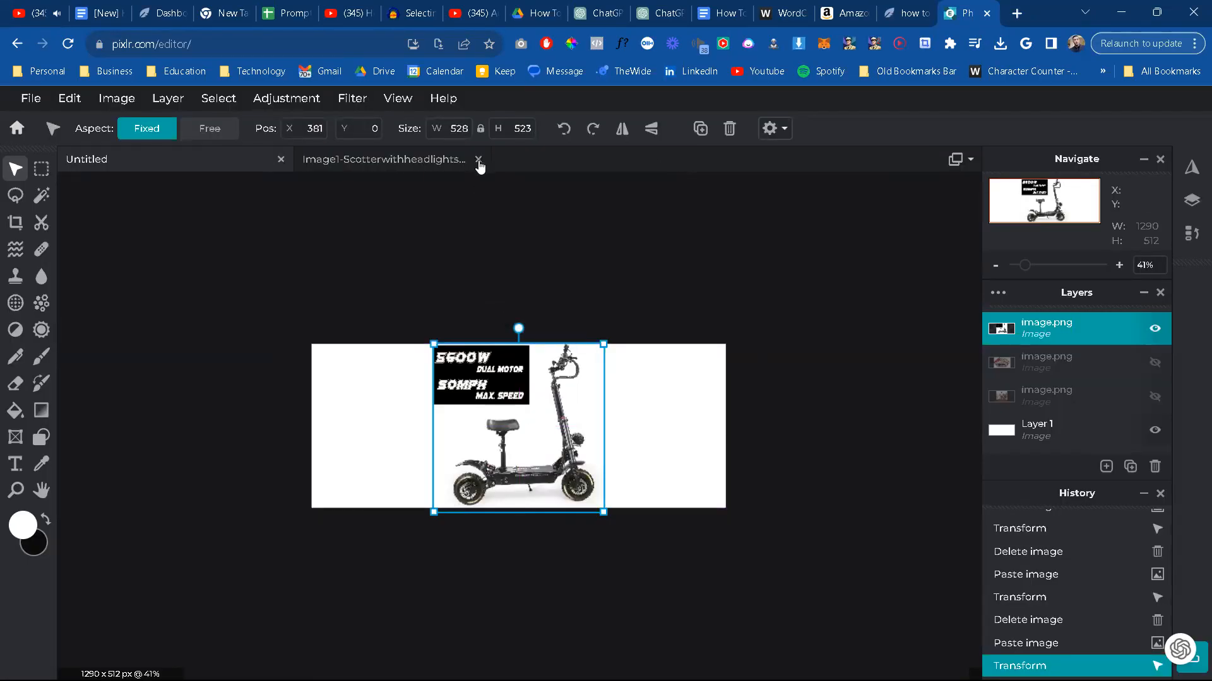
click(433, 158)
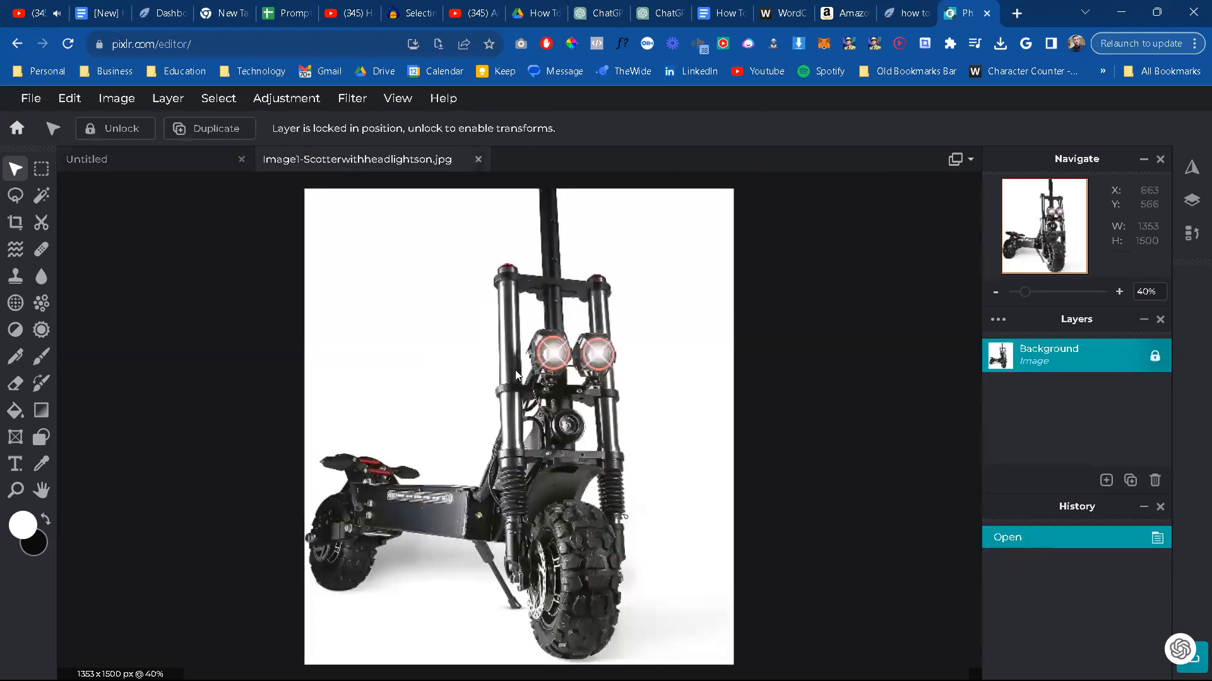
key(ctrl+a)
key(ctrl+c)
Step: Replace the side-view picture on the untitled canvas with the copied headlights picture, scaled to about 789 x 875 px and centred
click(161, 159)
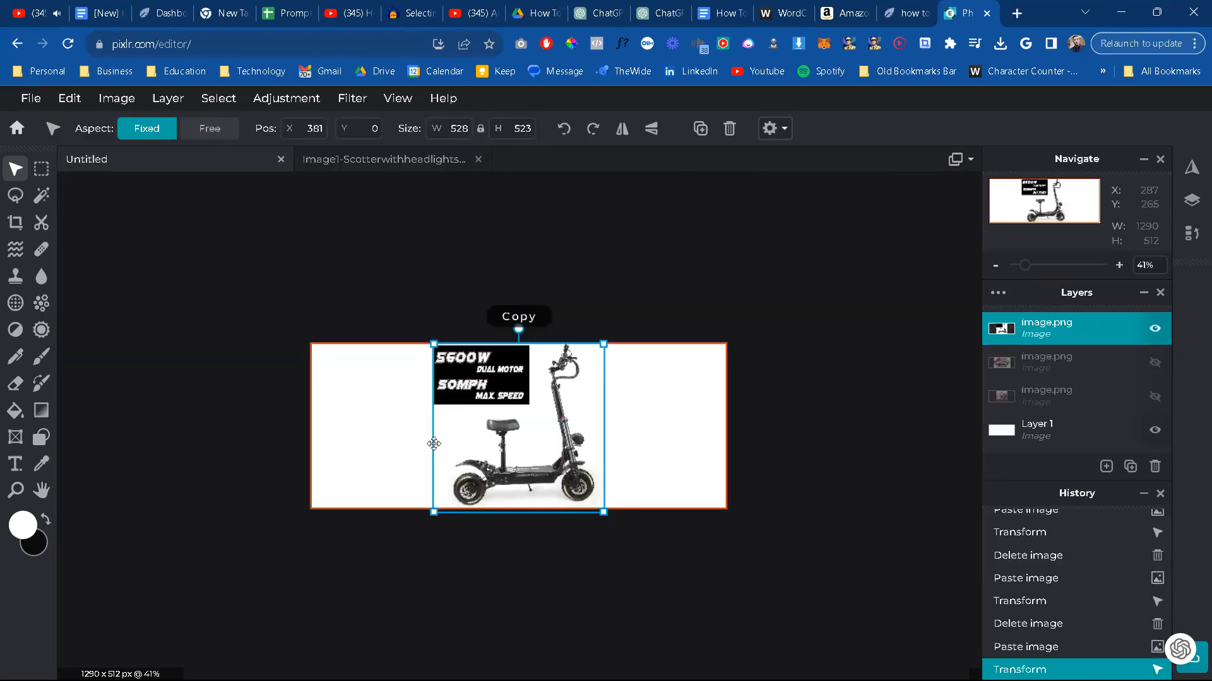
key(Delete)
key(ctrl+v)
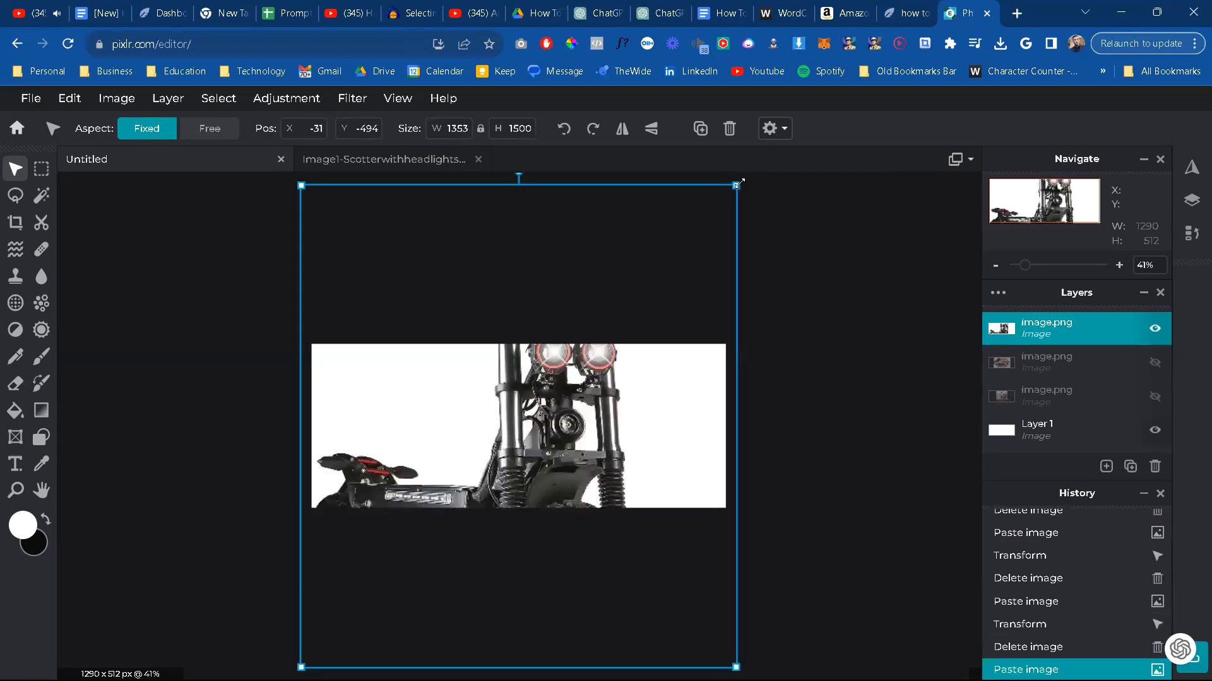
drag(735, 185, 693, 234)
drag(576, 589, 607, 522)
drag(720, 181, 641, 357)
drag(571, 587, 619, 433)
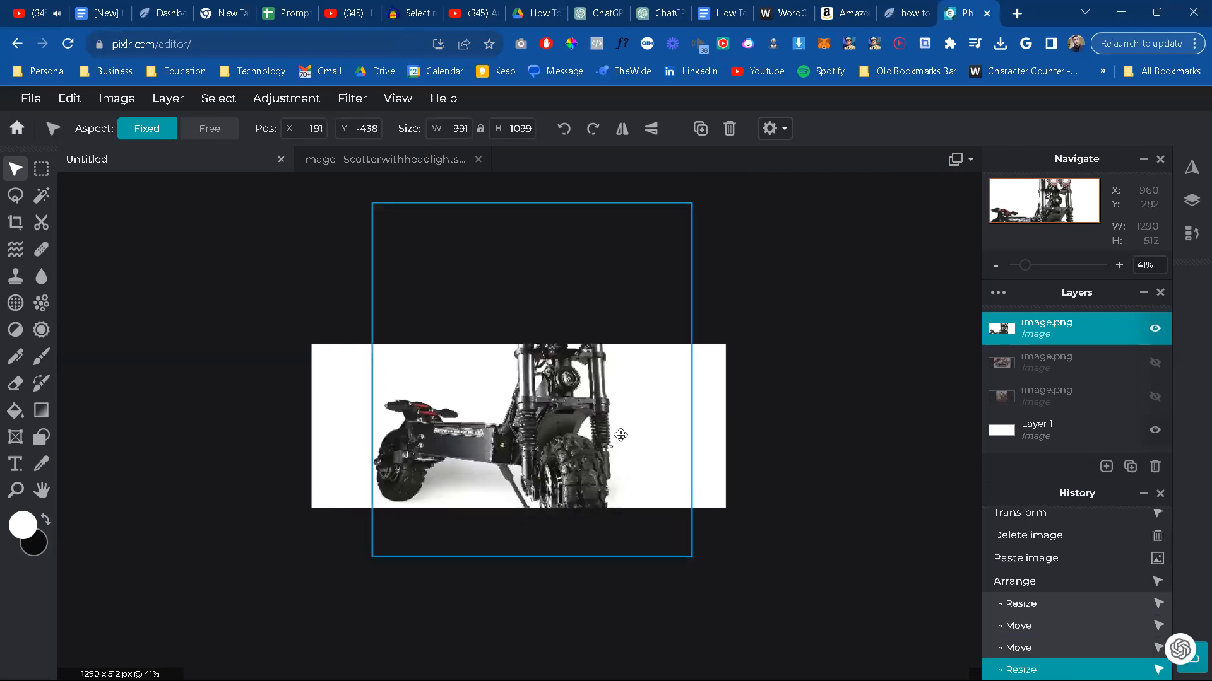
drag(680, 236, 568, 455)
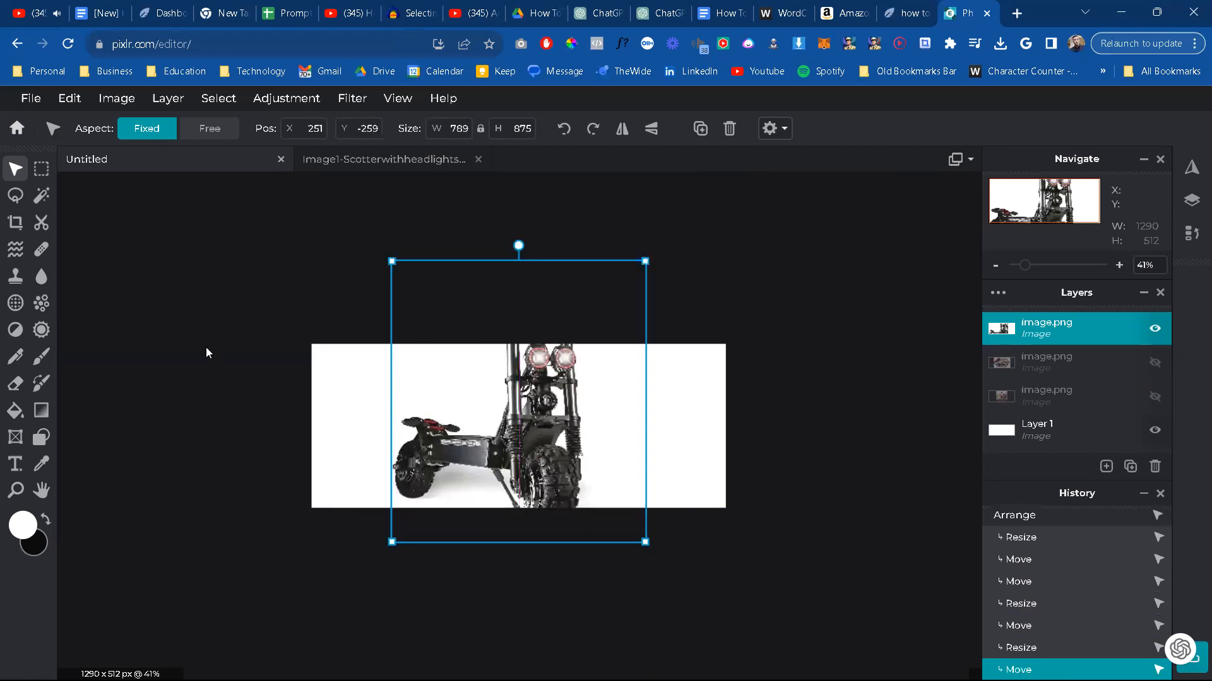
click(168, 201)
Step: Start saving the headlights canvas as a high-quality JPG, taking Image1-Scotterwithheadlightson from the Scooter folder as the base file name
click(30, 98)
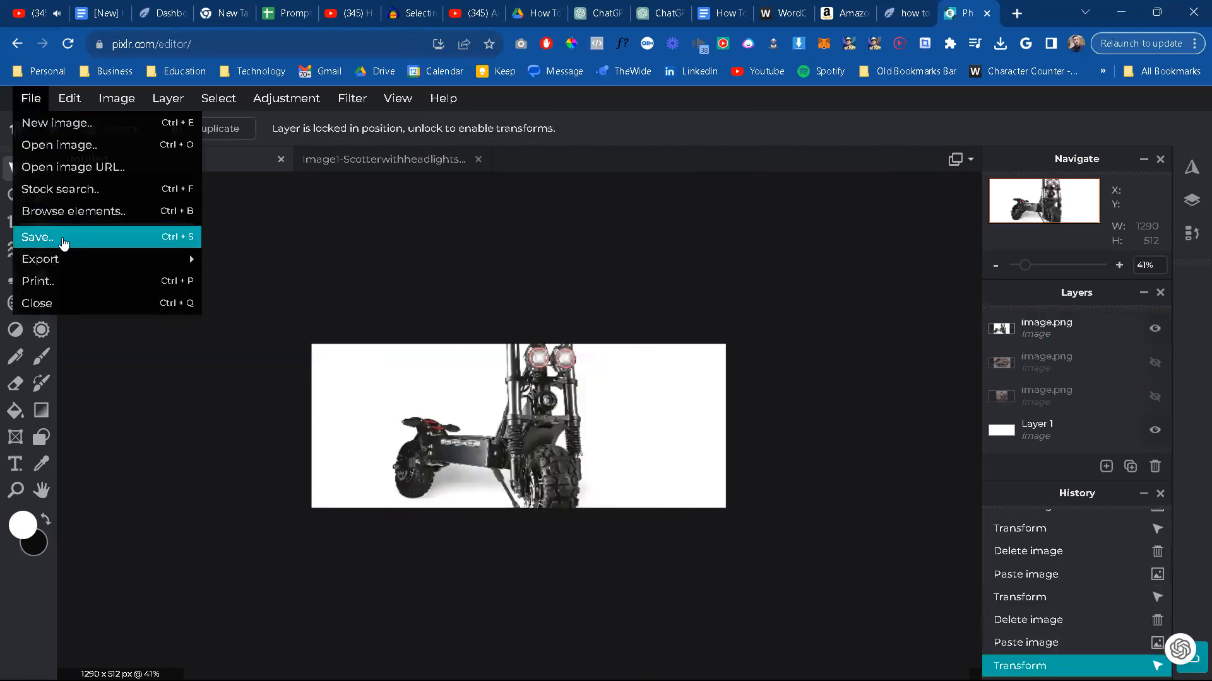
click(57, 238)
drag(881, 282, 884, 282)
click(874, 620)
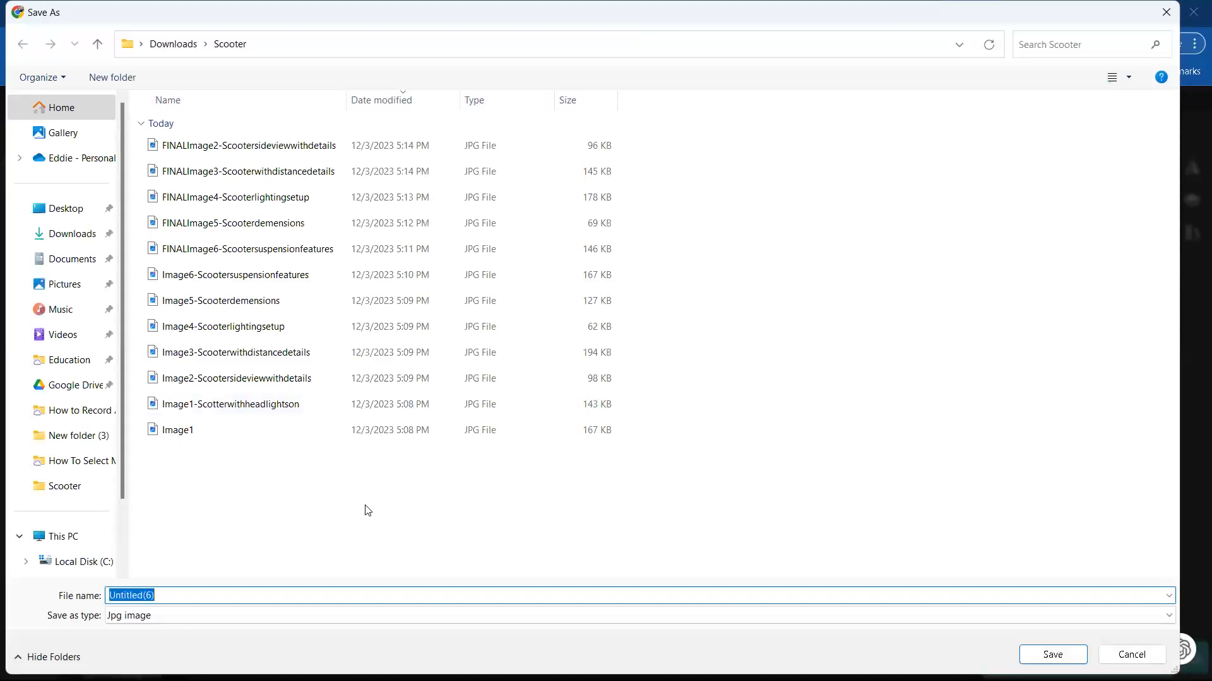
click(258, 404)
Step: Change the file name to FINALImage1-Frontofscooterwithheadlightson and save the JPG in the Scooter folder
click(119, 594)
click(147, 596)
double_click(143, 595)
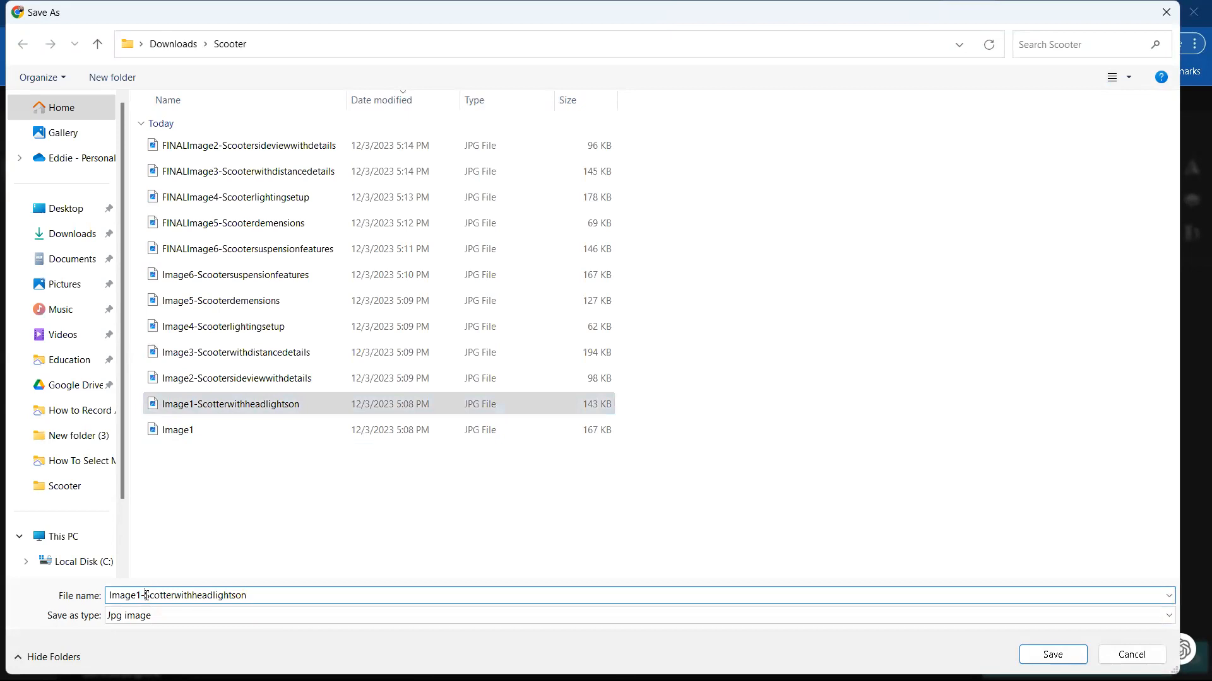
text(Frontof)
key(Delete)
key(Delete)
key(Delete)
key(Delete)
key(Delete)
key(Delete)
key(Delete)
text(scooter)
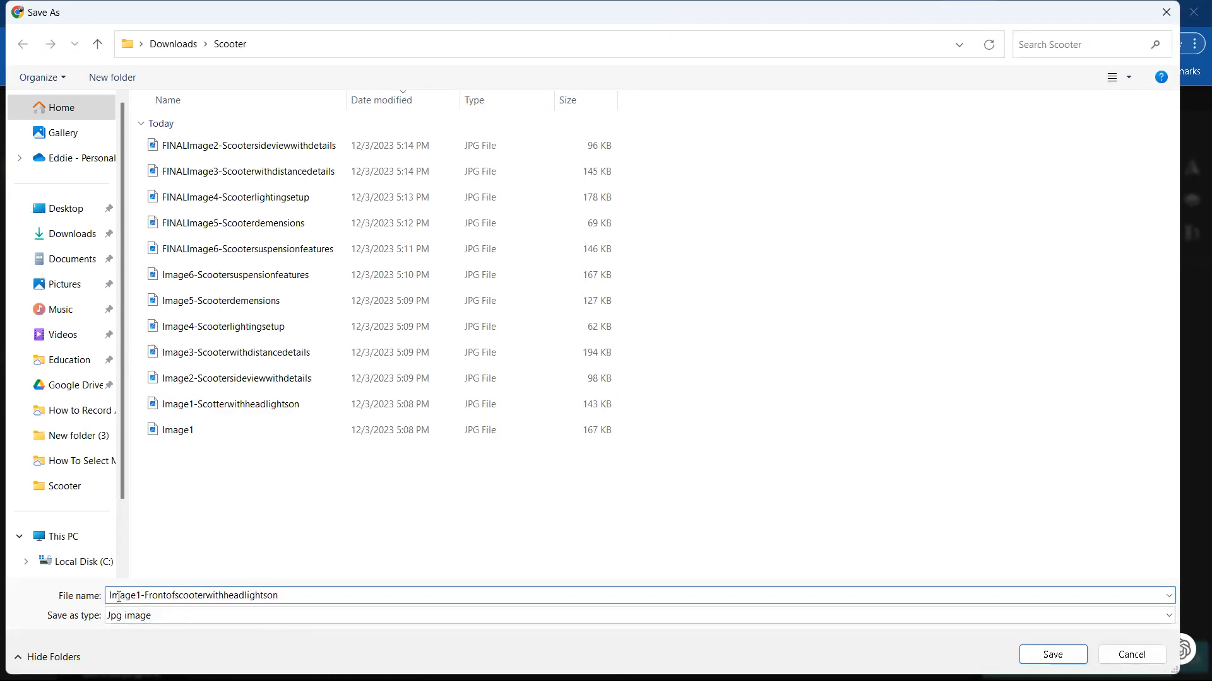
text(FINAL)
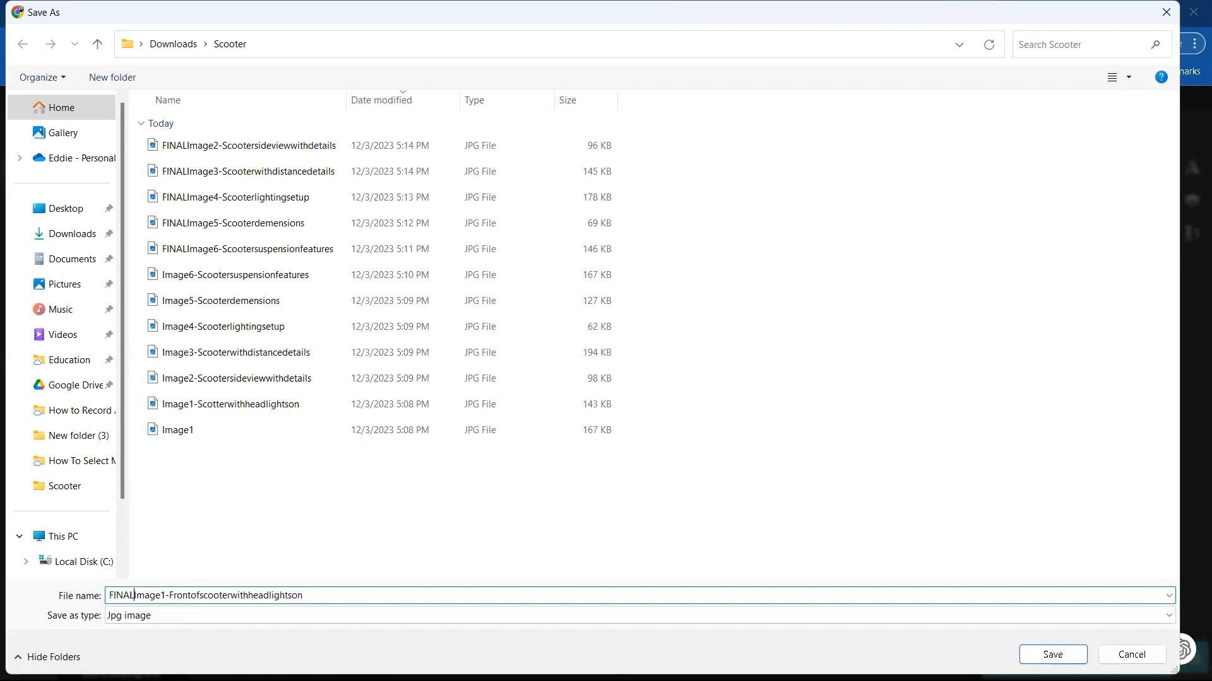
click(1025, 655)
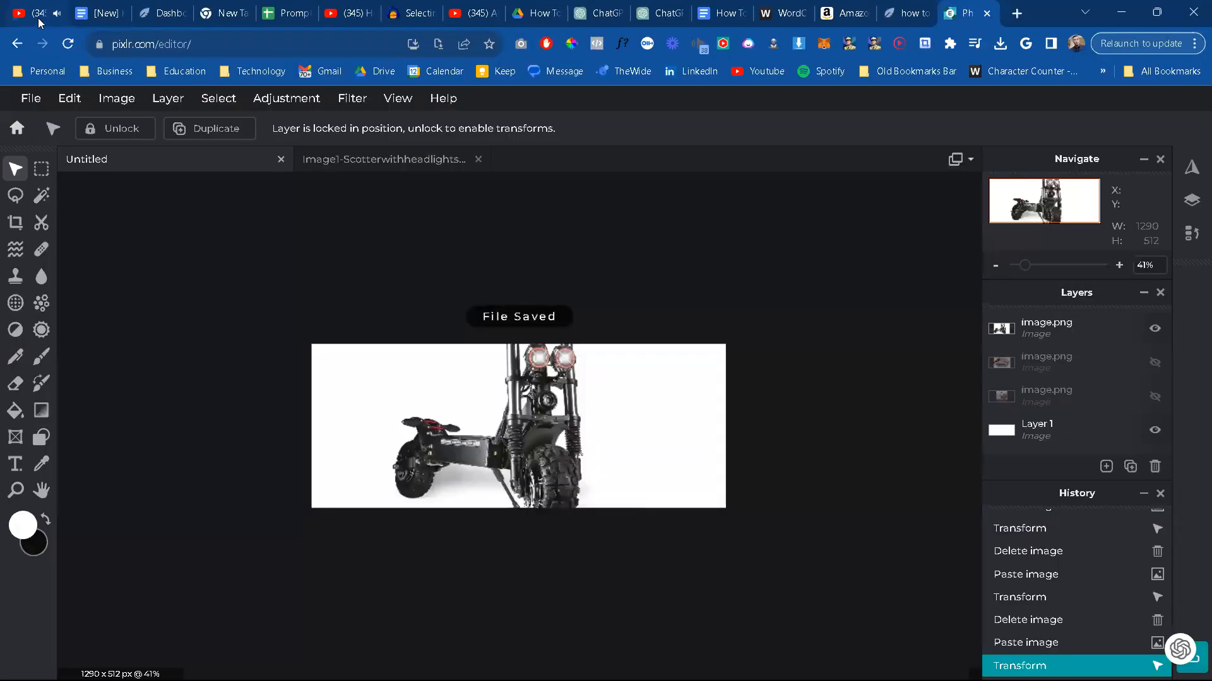
Step: Switch to the Quixoticfy Review Creator chat in ChatGPT and look through the scooter review to its end
click(39, 21)
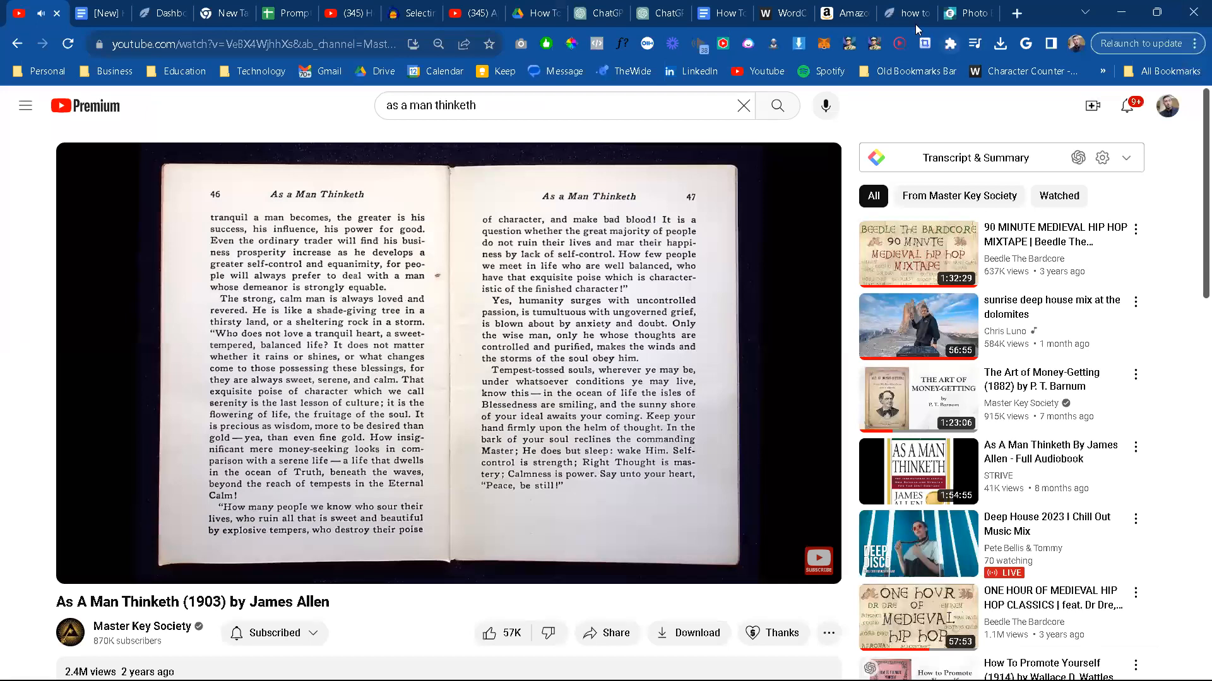
click(845, 13)
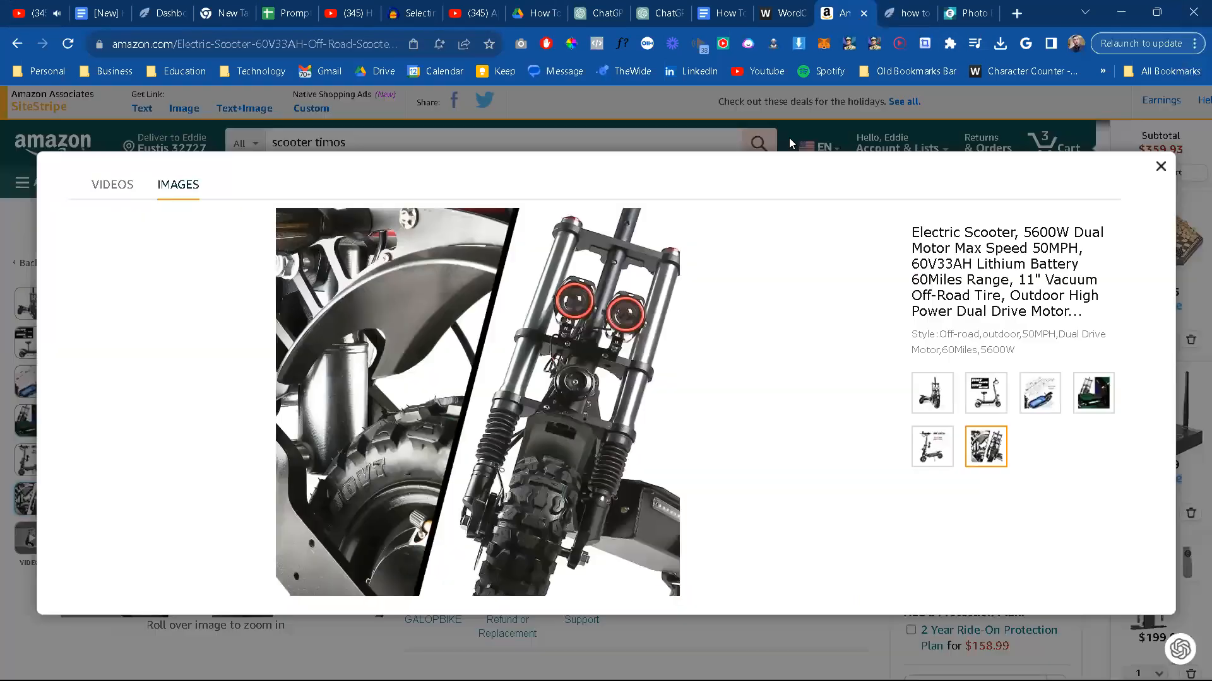
click(654, 9)
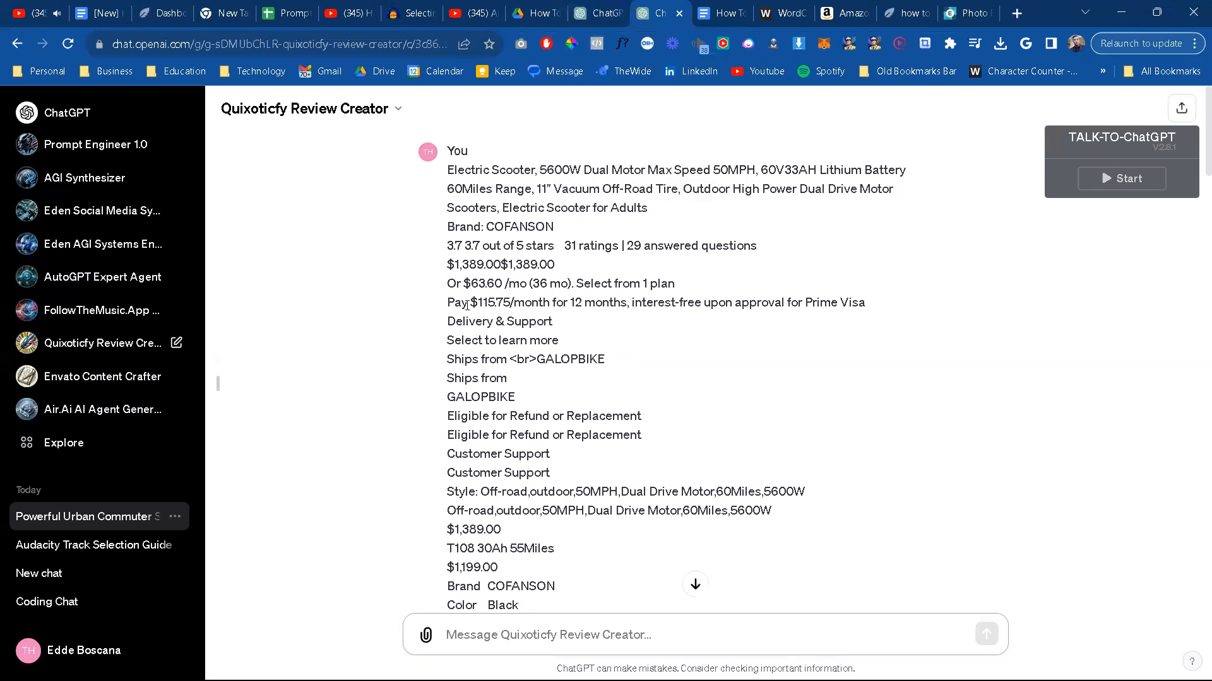
scroll(695, 568, down, 20)
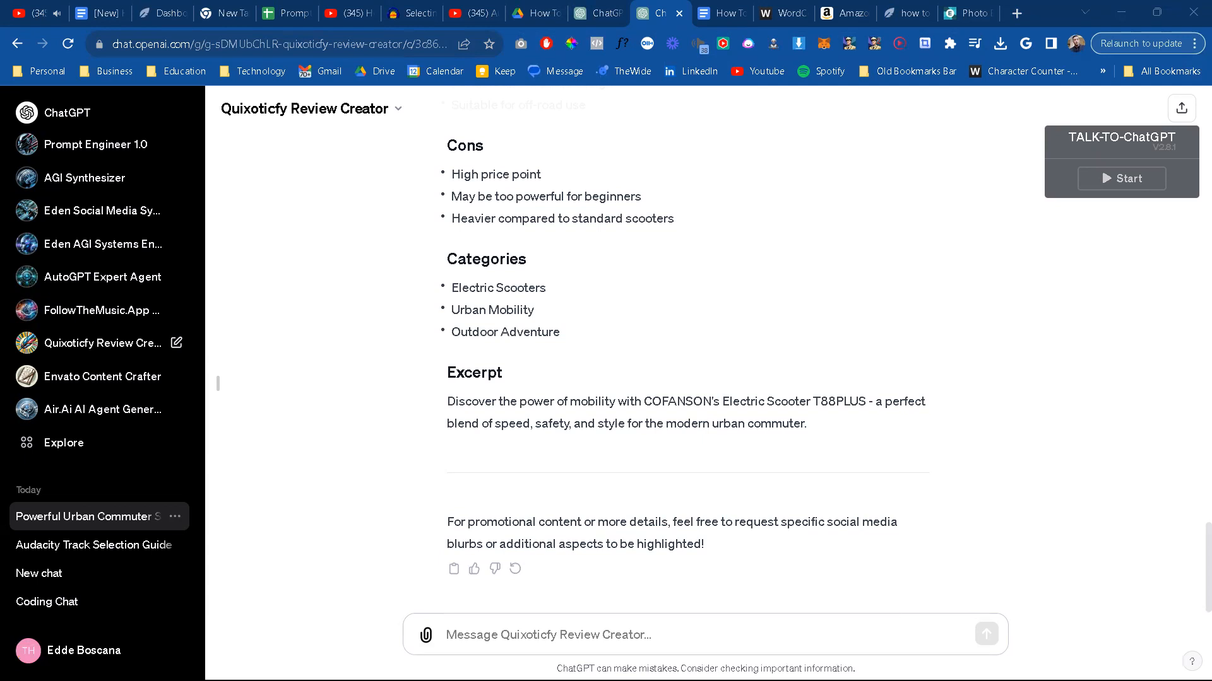
Step: Bring the Quixoticfy product reviews page into this browser window and open the site's WordPress dashboard
drag(954, 3, 795, 14)
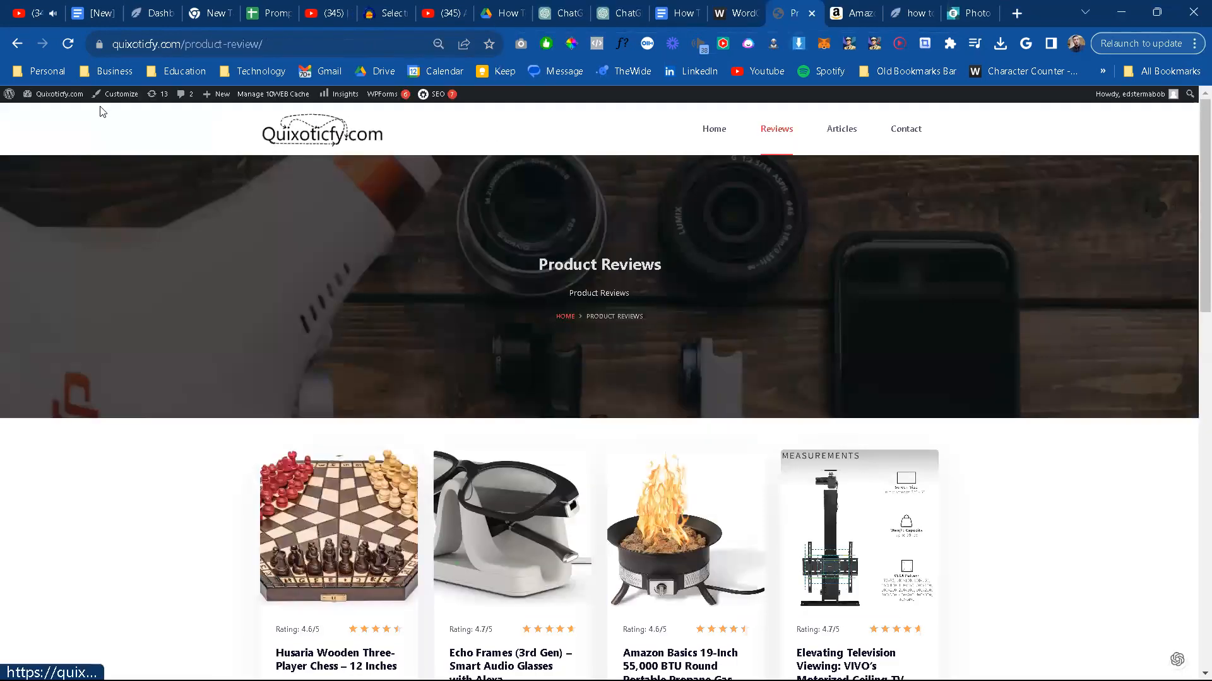
click(120, 94)
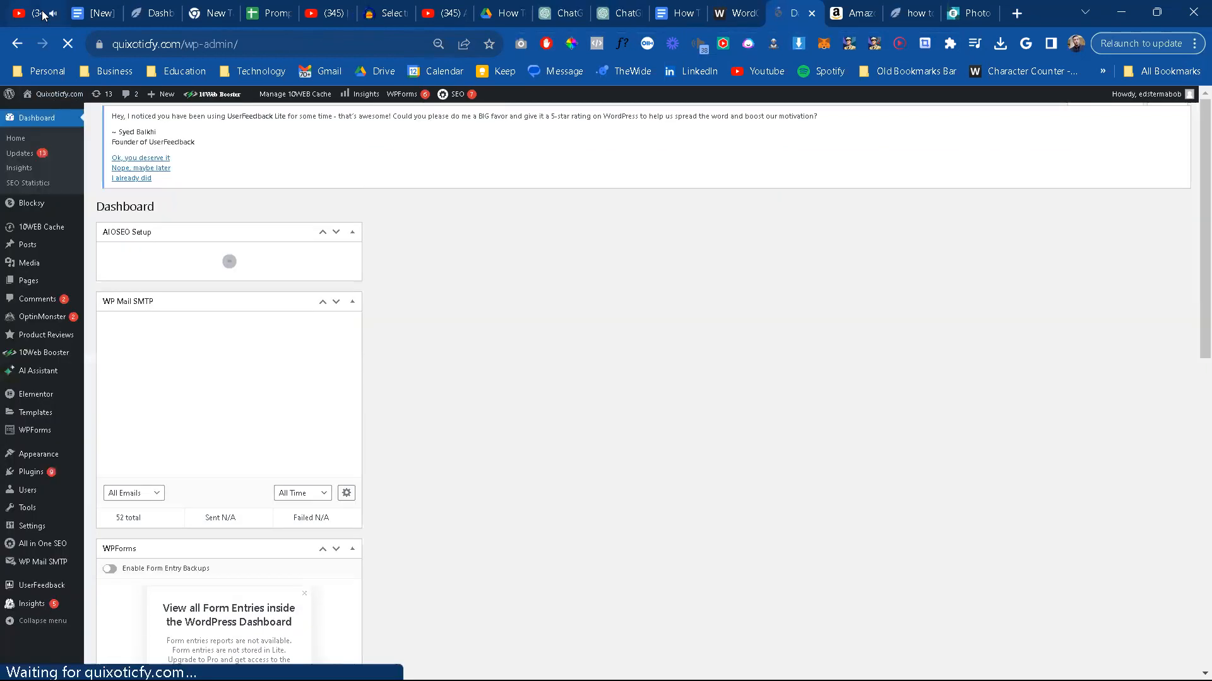
Step: Play the 90 Minute Medieval Hip Hop Mixtape on YouTube and lower its volume
click(43, 15)
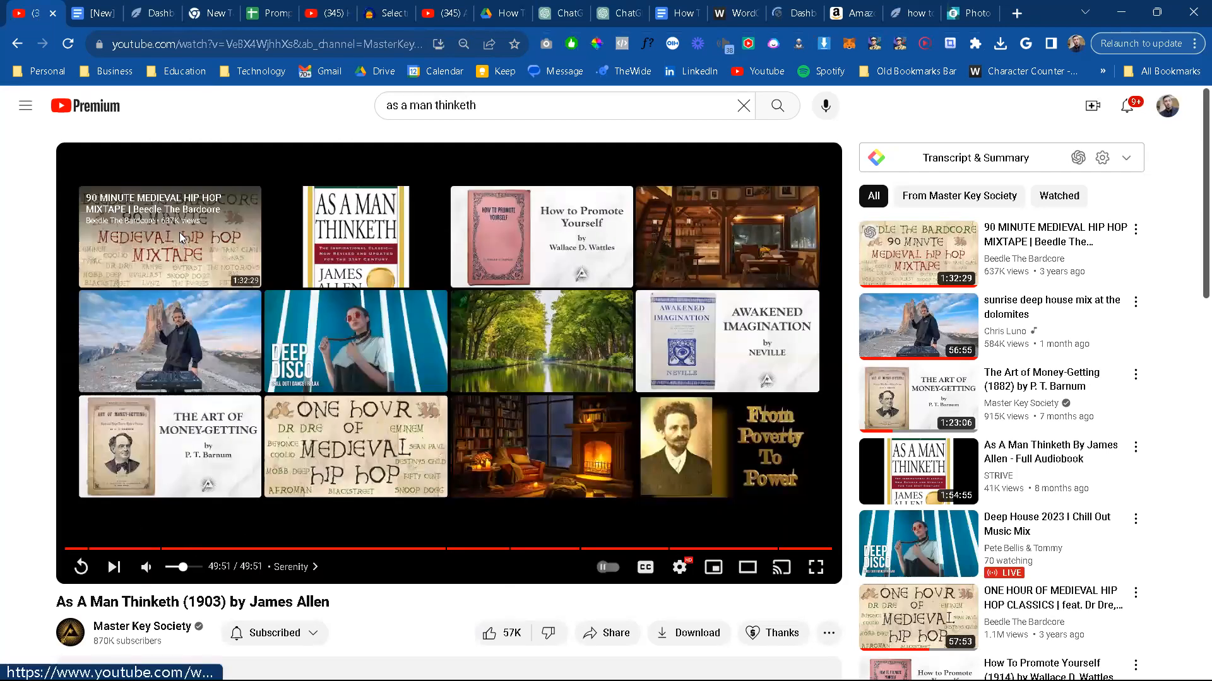
click(145, 497)
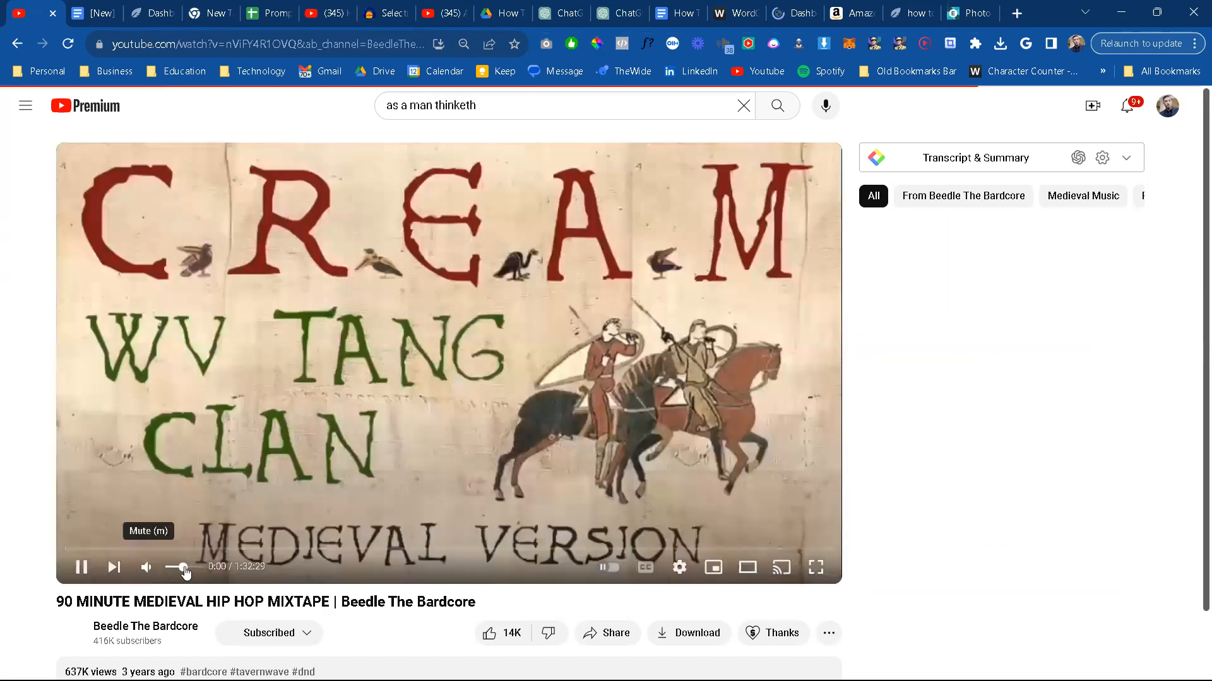
drag(184, 568, 177, 568)
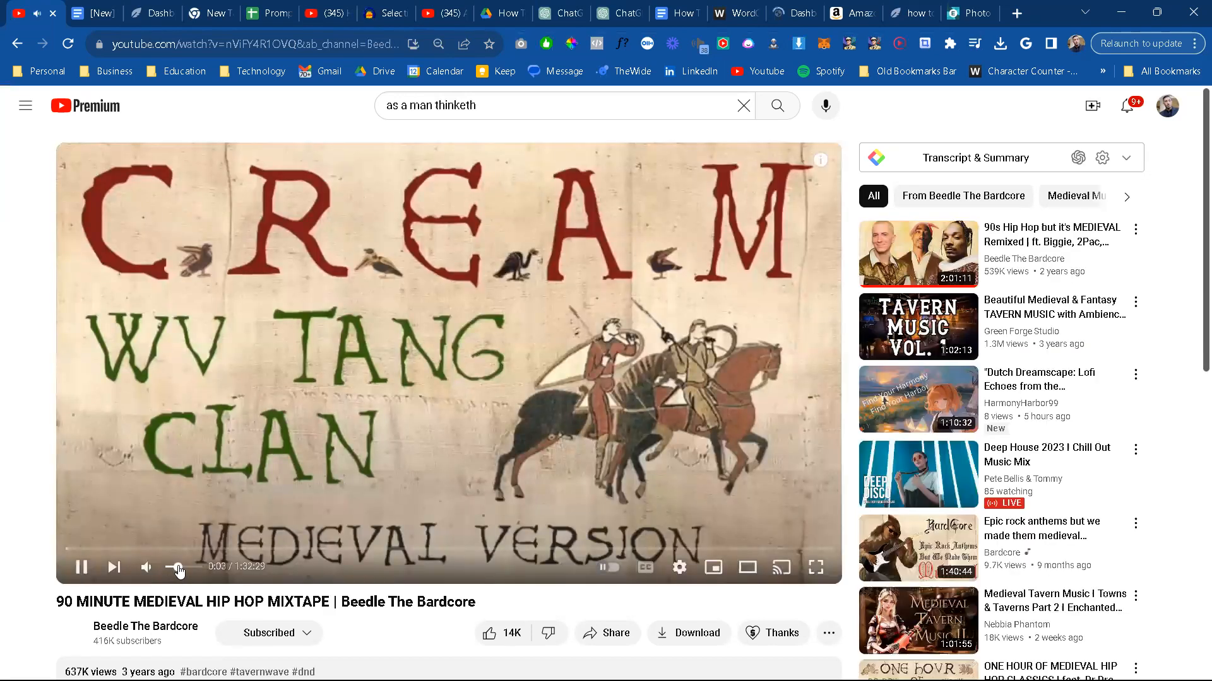
Step: Return to the Quixoticfy WordPress dashboard and start a new product review
click(782, 16)
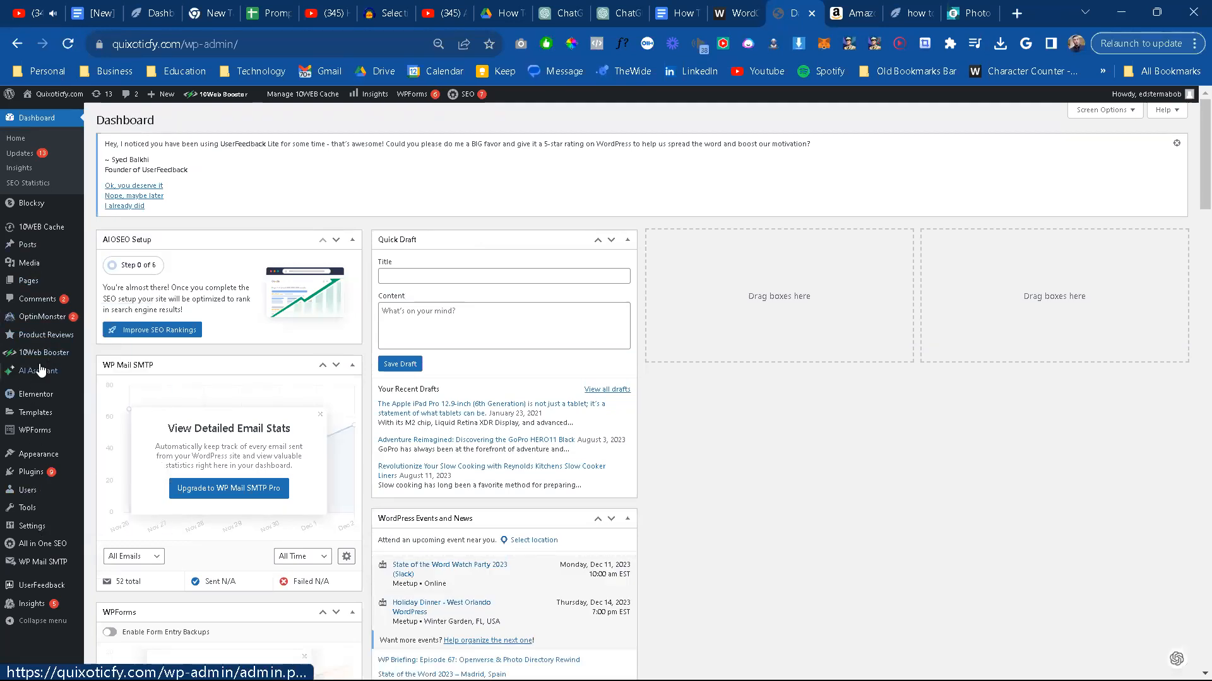
mouse_move(60, 335)
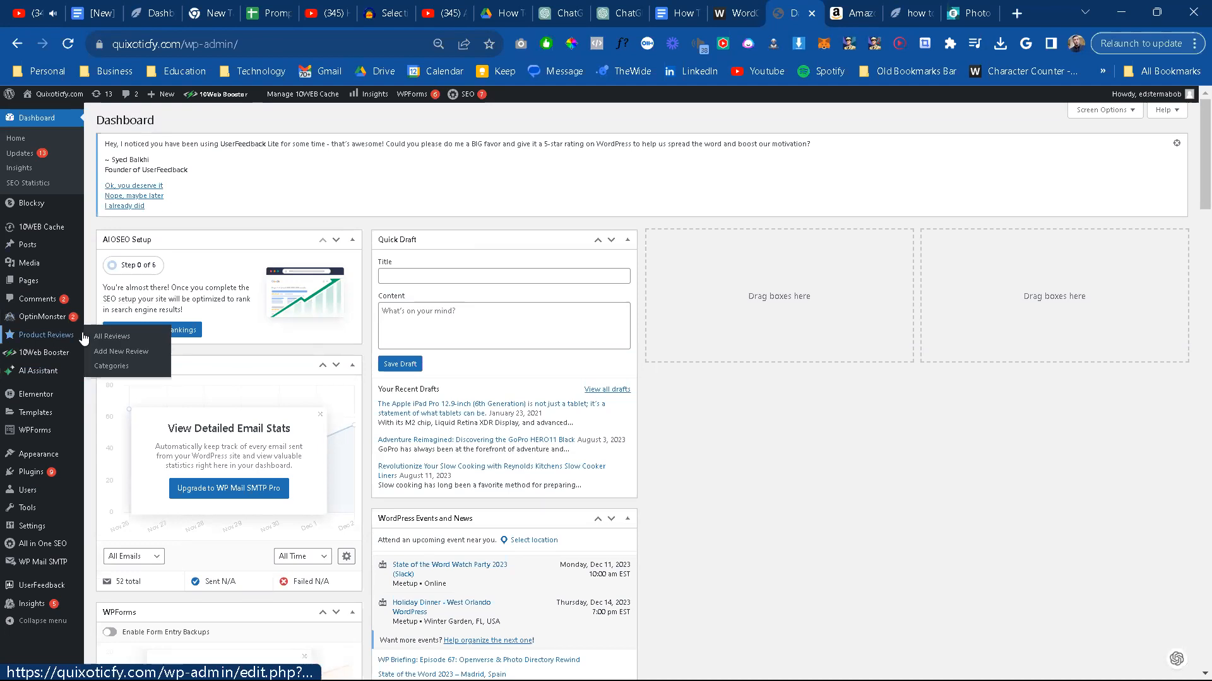
click(119, 355)
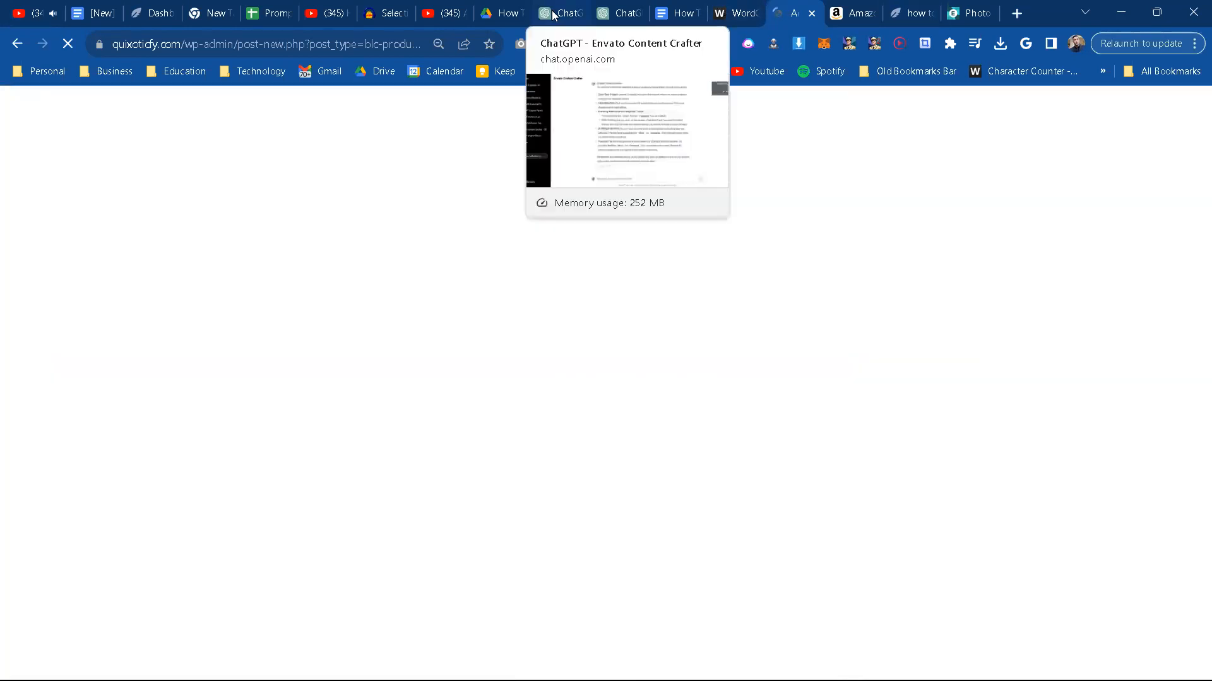
Step: Show the start of the generated scooter review in the Quixoticfy Review Creator chat and snap the browser window to half the screen
click(558, 26)
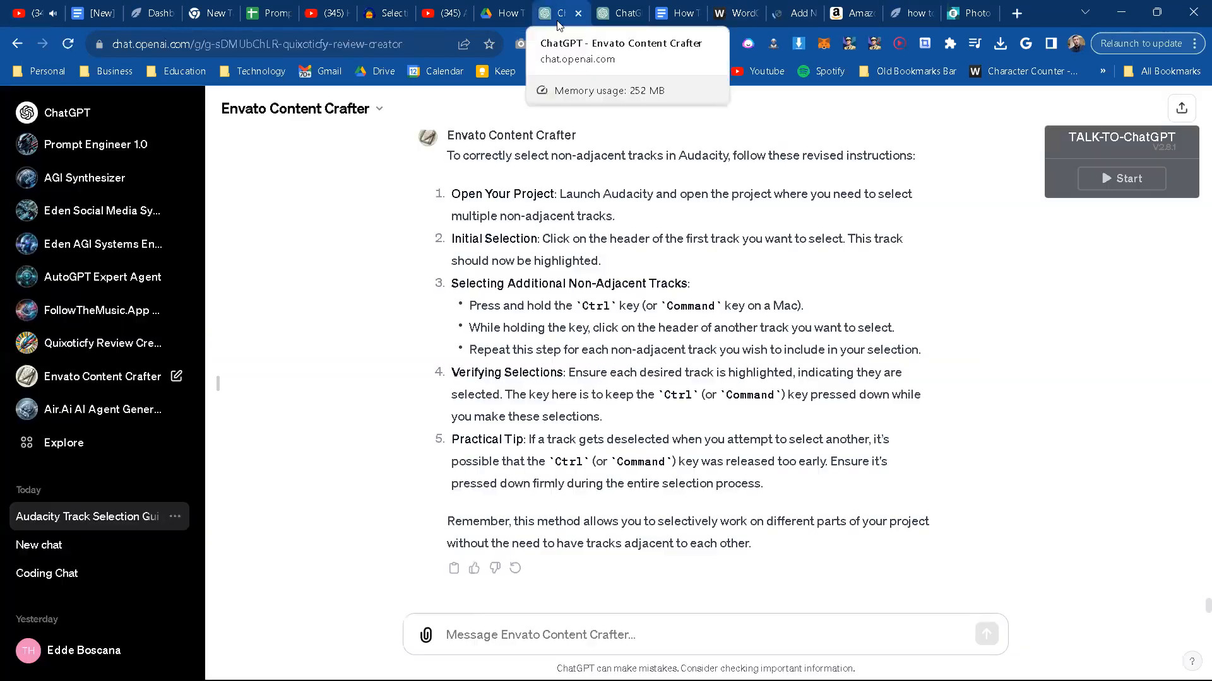
click(609, 22)
scroll(426, 298, up, 2)
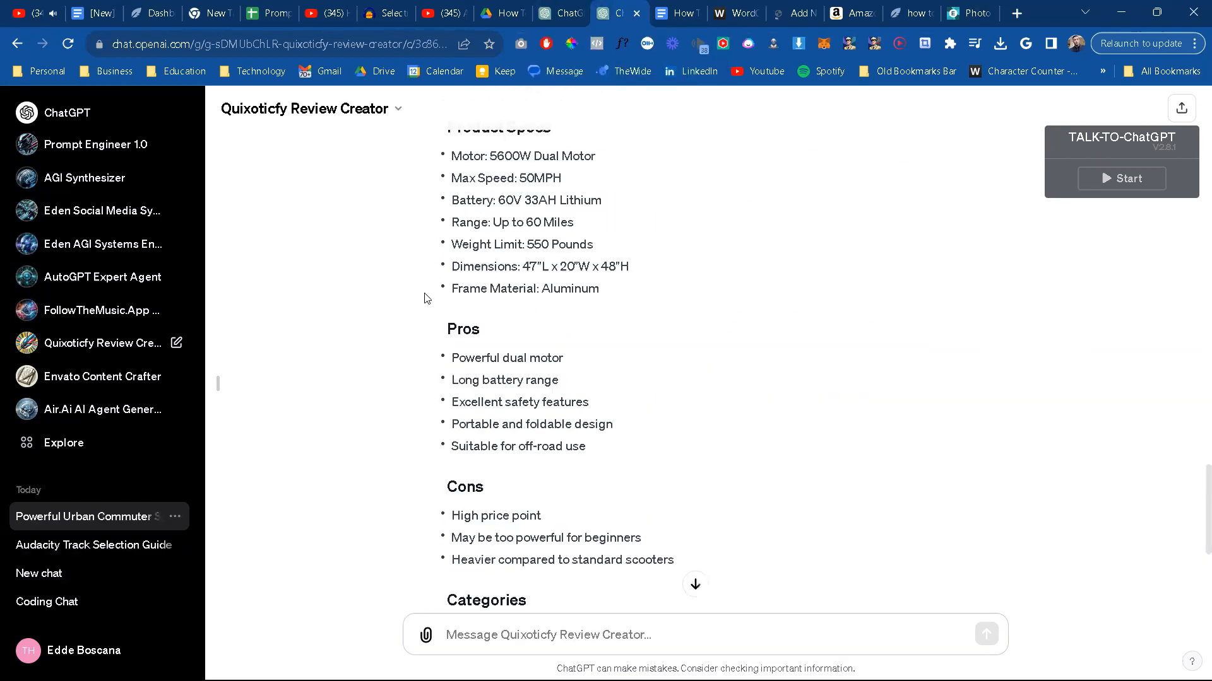
scroll(426, 298, up, 6)
scroll(427, 298, up, 8)
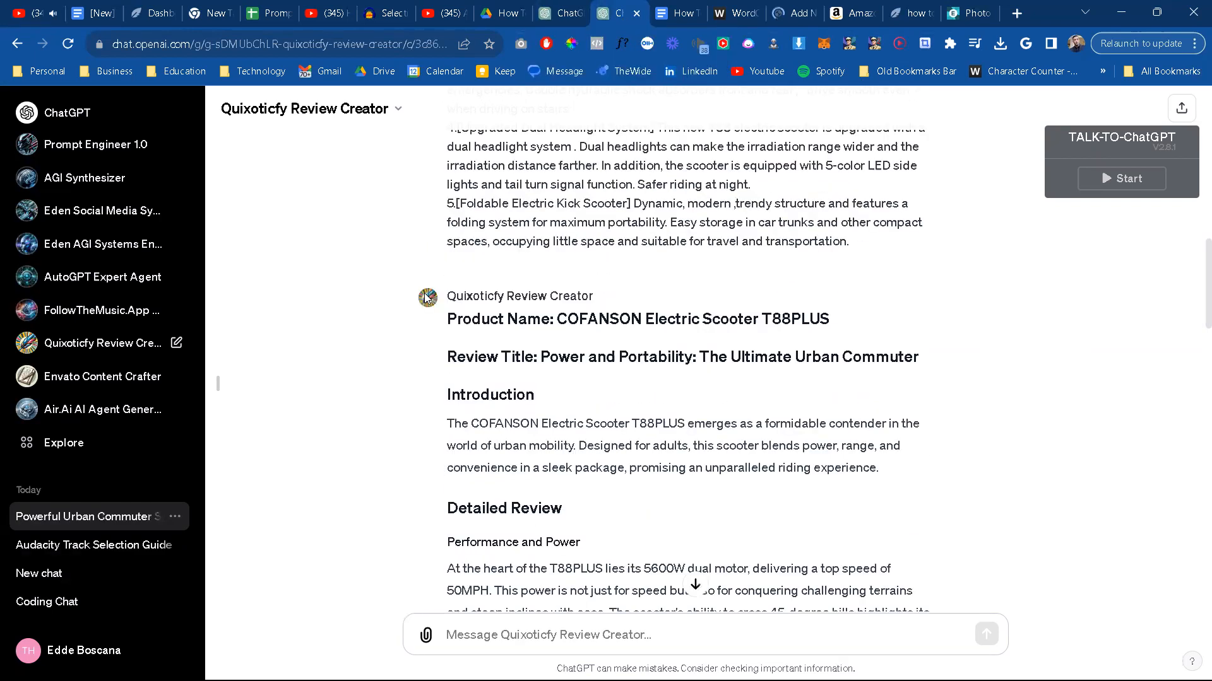
scroll(875, 264, down, 1)
scroll(676, 5, down, 1)
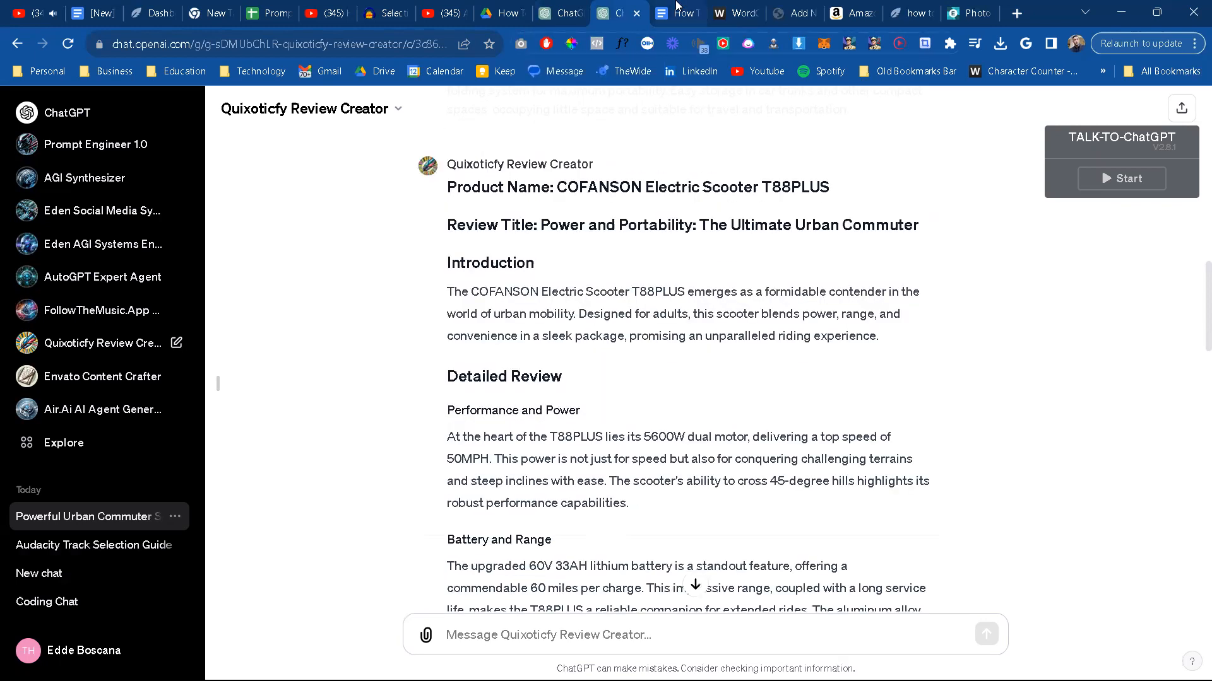
key(super+Left)
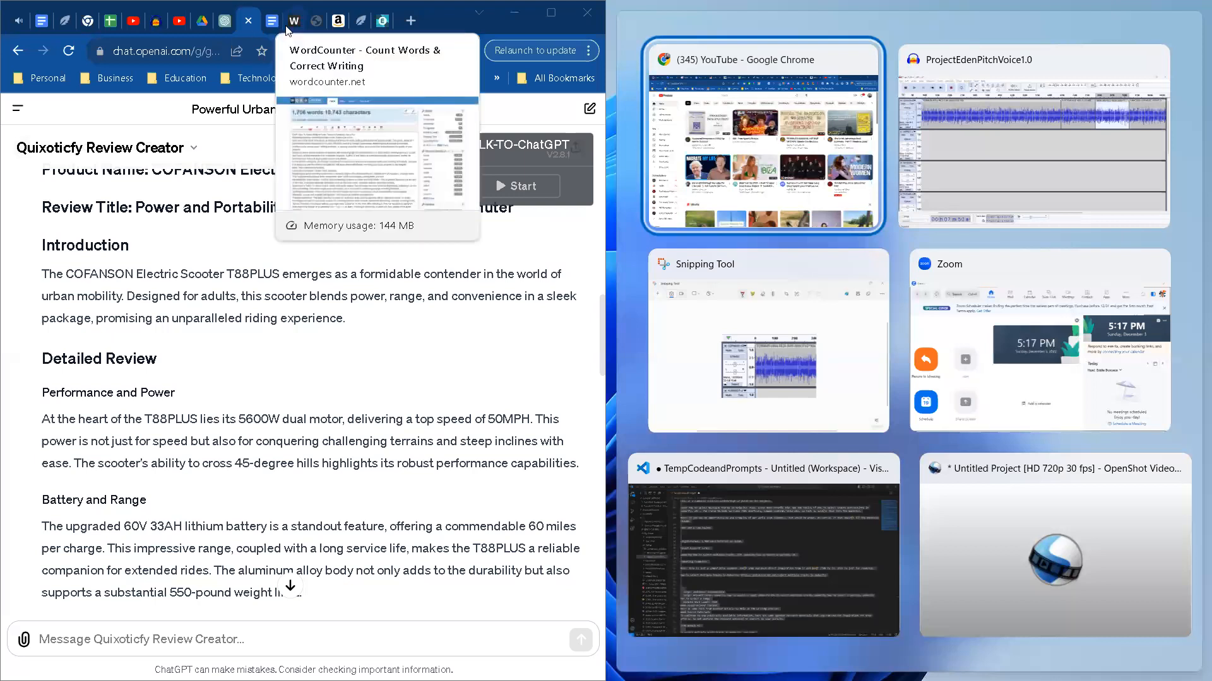
Step: Switch to the Amazon scooter listing and close its enlarged image viewer
click(310, 29)
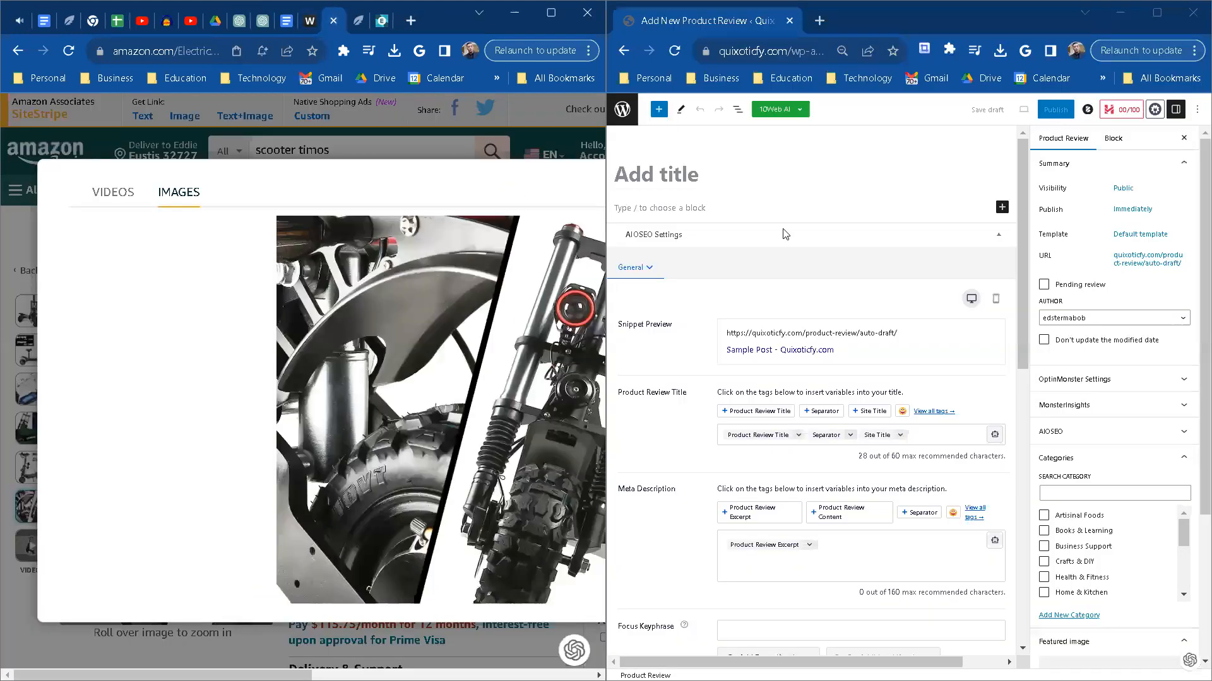
click(782, 170)
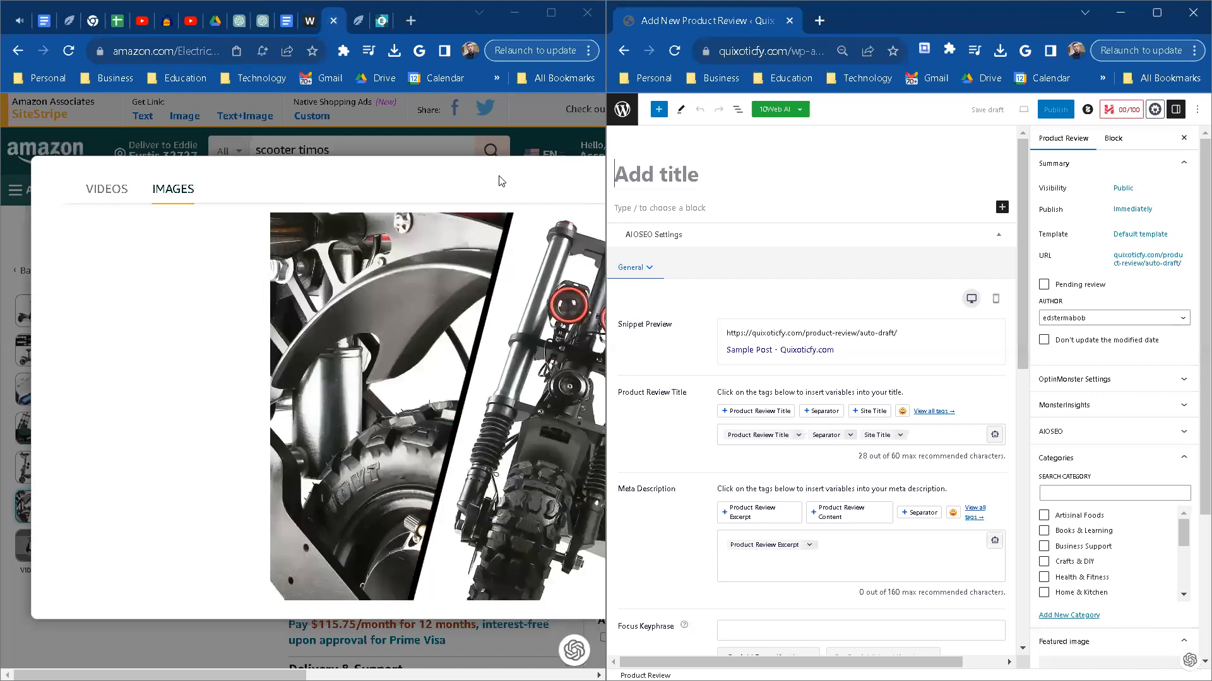
click(448, 139)
key(Escape)
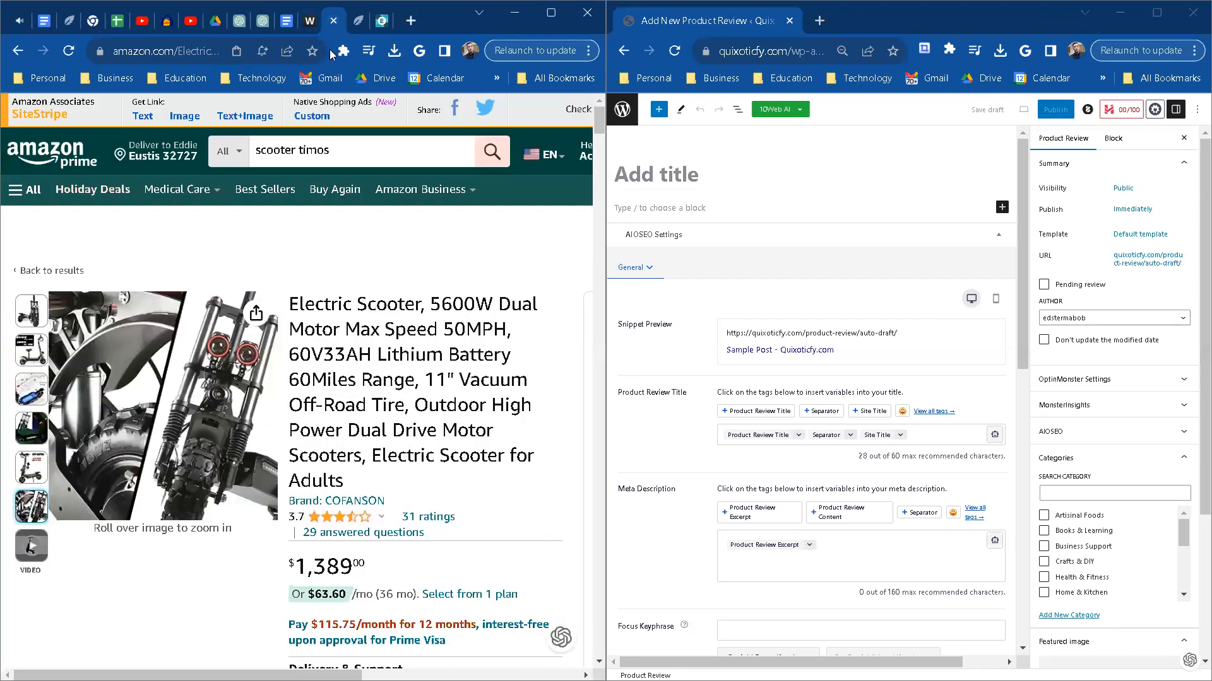
Step: Copy the product name COFANSON Electric Scooter T88PLUS from the ChatGPT review and enter it as the product review's title
click(256, 28)
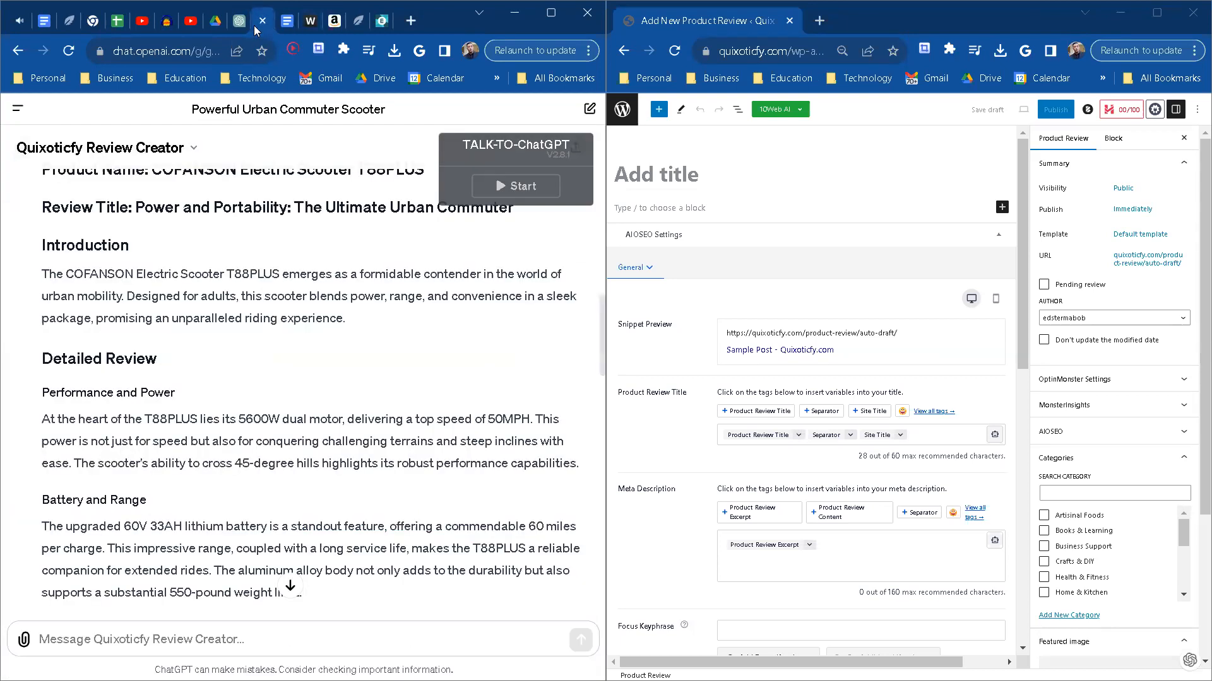
scroll(275, 354, up, 3)
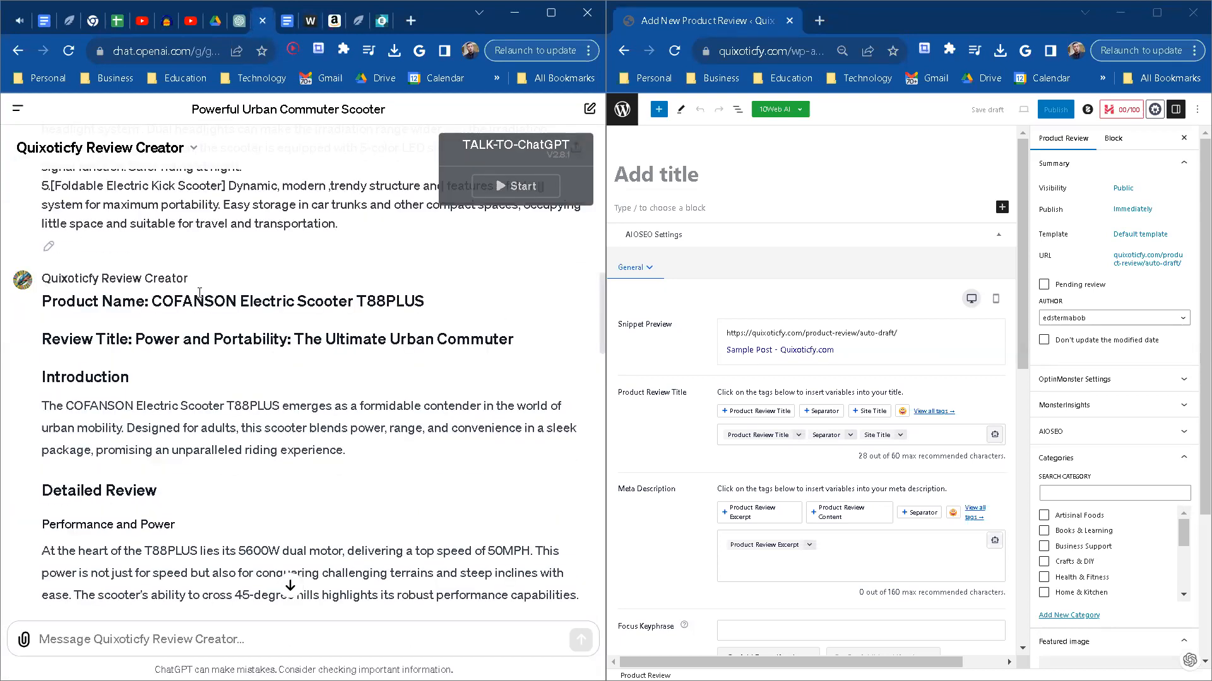
drag(149, 301, 156, 301)
key(ctrl+c)
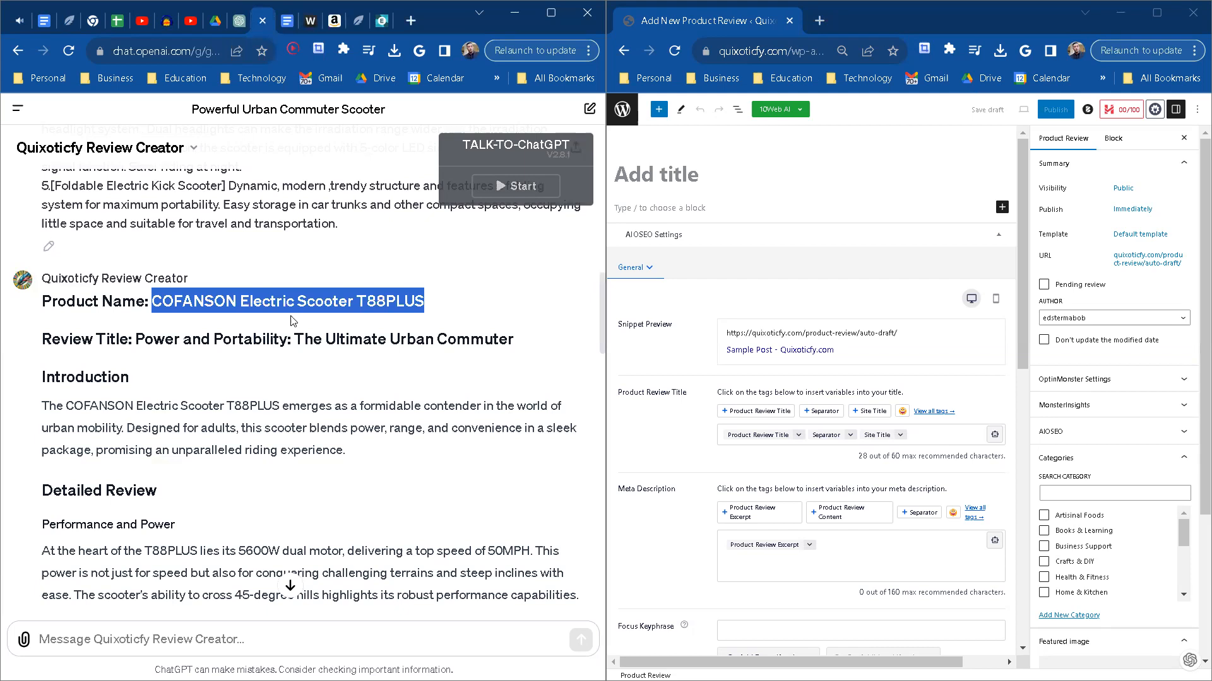
click(700, 170)
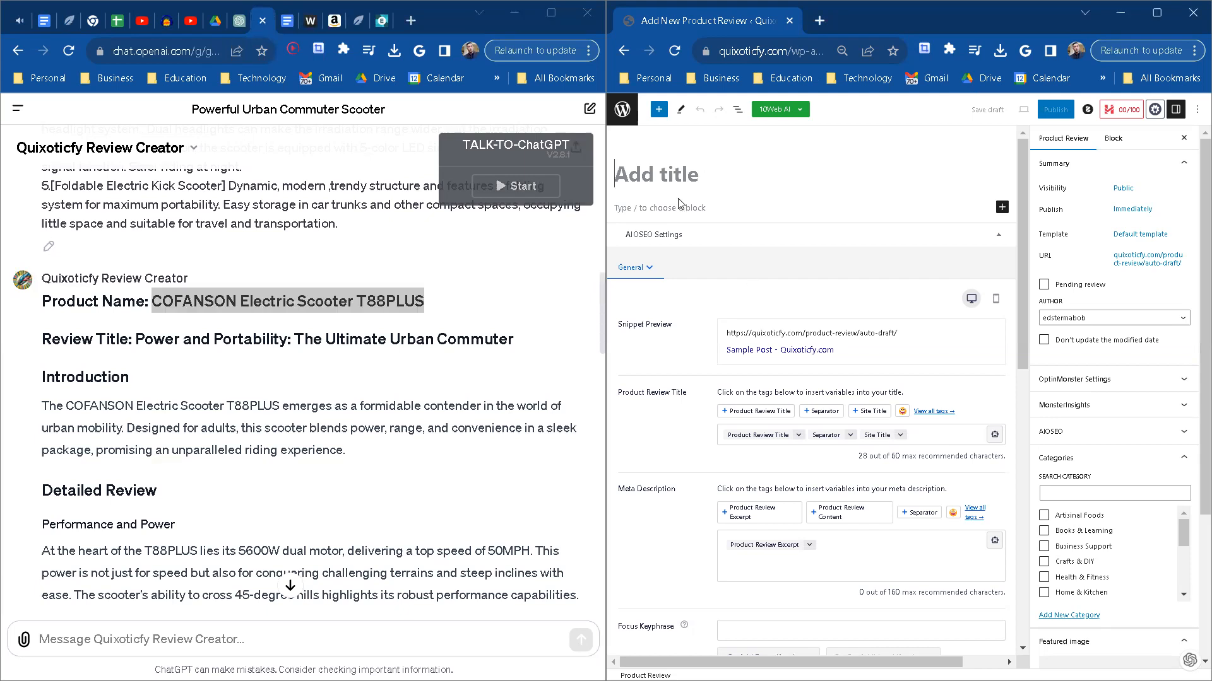
key(ctrl+v)
Step: Copy the review title "Power and Portability: The Ultimate Urban Commuter" from ChatGPT into the first paragraph of the product review
drag(535, 338, 285, 339)
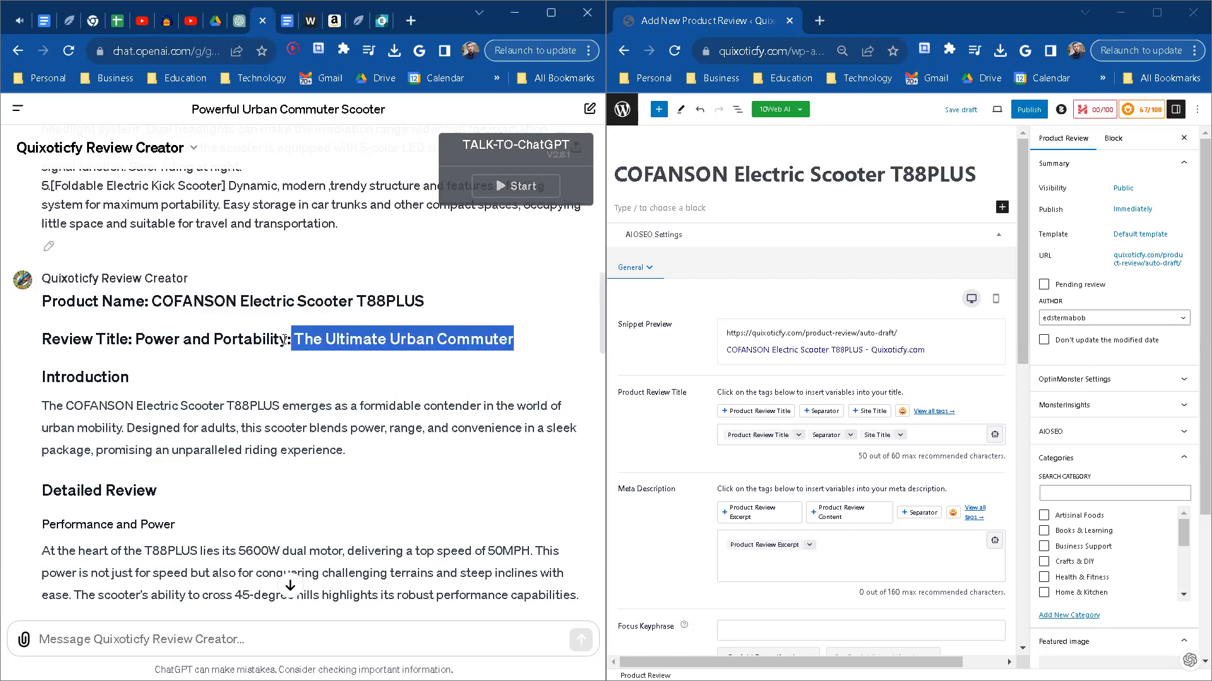
drag(163, 335, 134, 334)
key(ctrl+c)
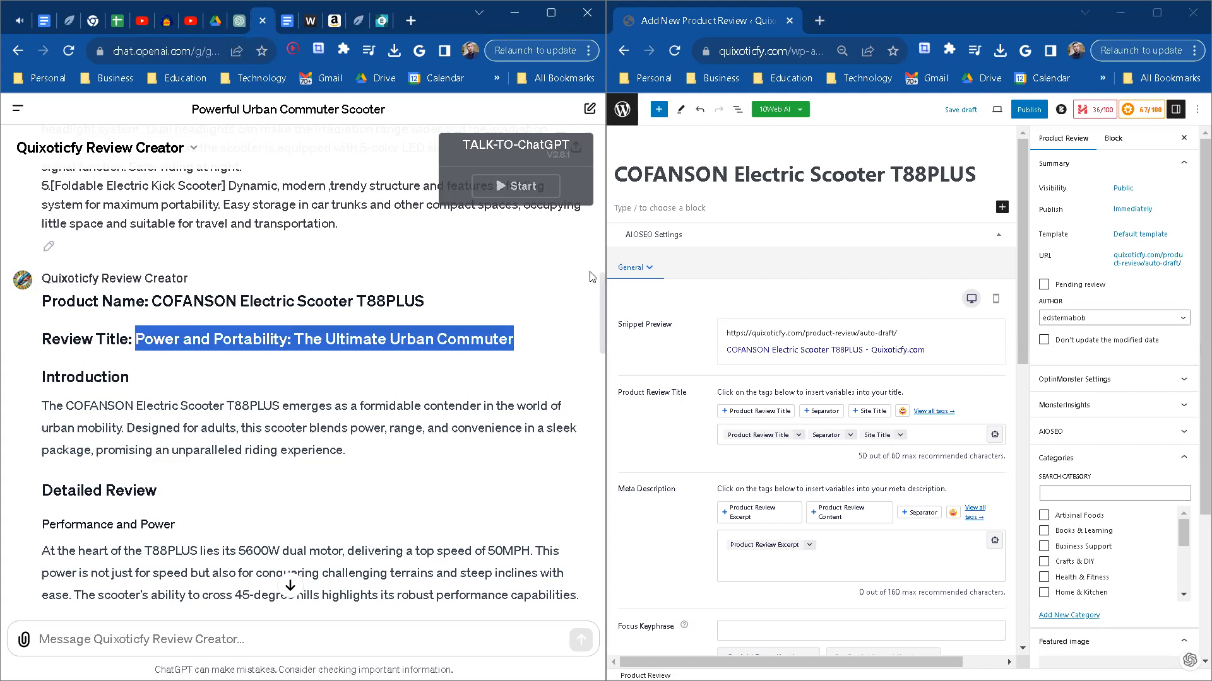
click(679, 214)
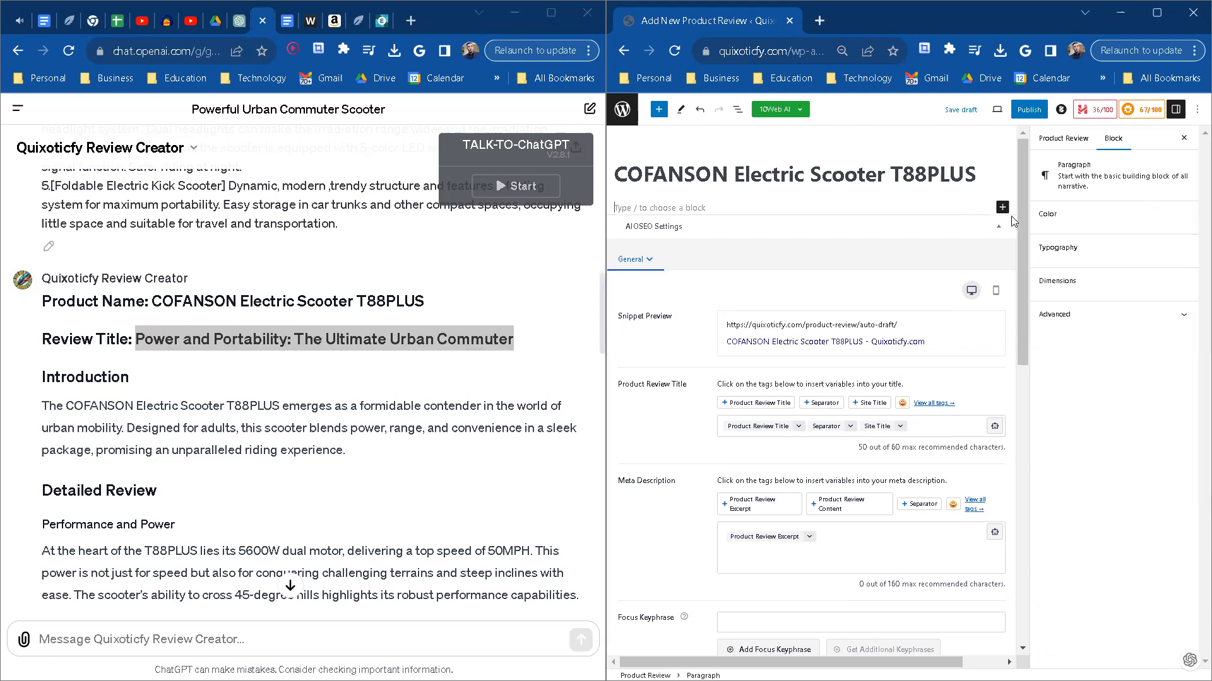
key(ctrl+v)
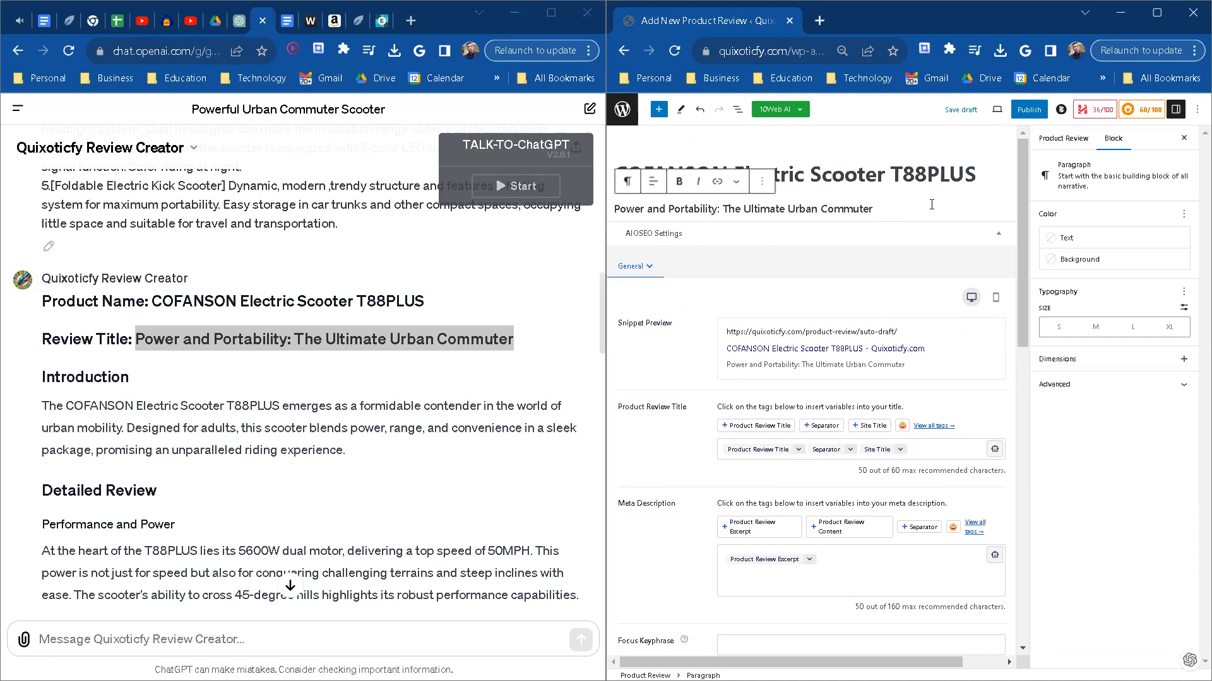
Step: Copy the Introduction heading and its paragraph from the ChatGPT review into a new block below the tagline
key(Return)
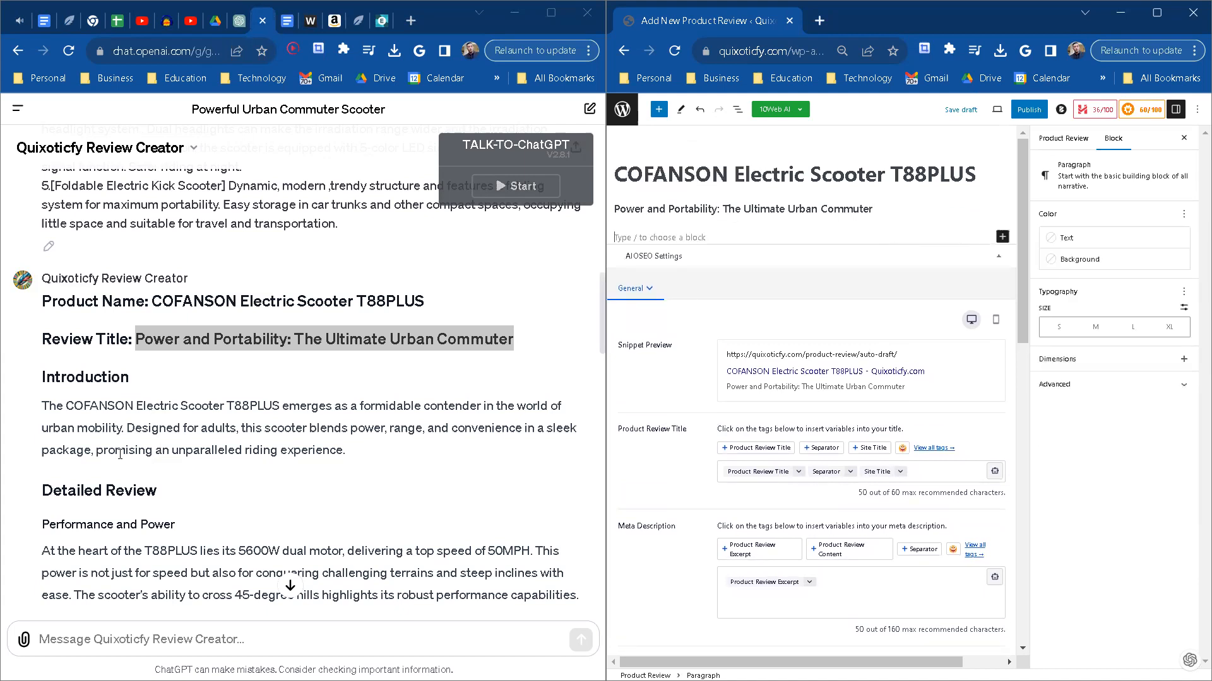
scroll(120, 454, down, 1)
drag(43, 328, 309, 372)
click(56, 301)
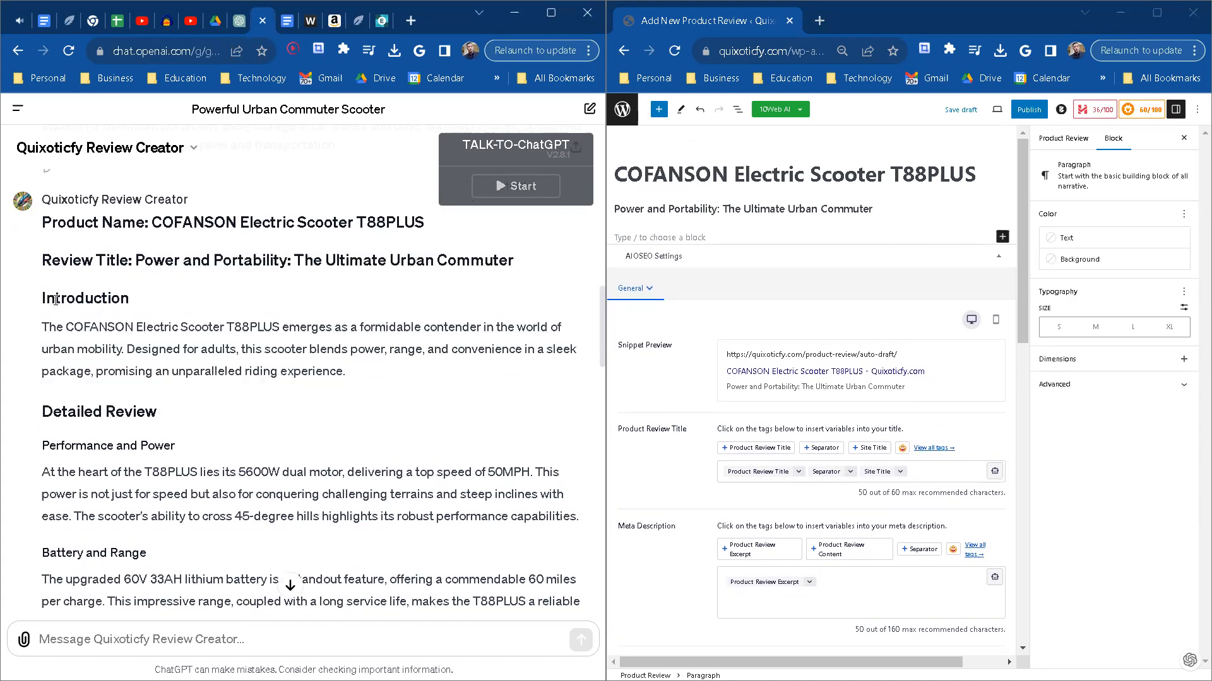
drag(43, 296, 345, 372)
key(ctrl+c)
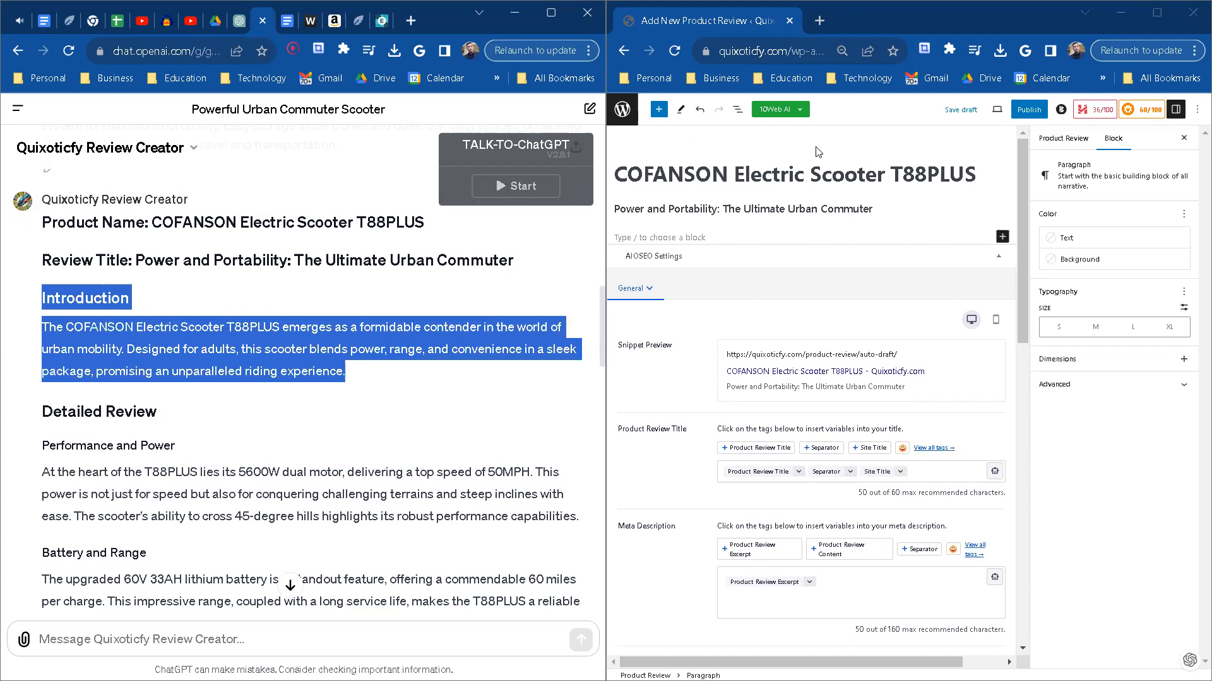
click(703, 237)
key(ctrl+v)
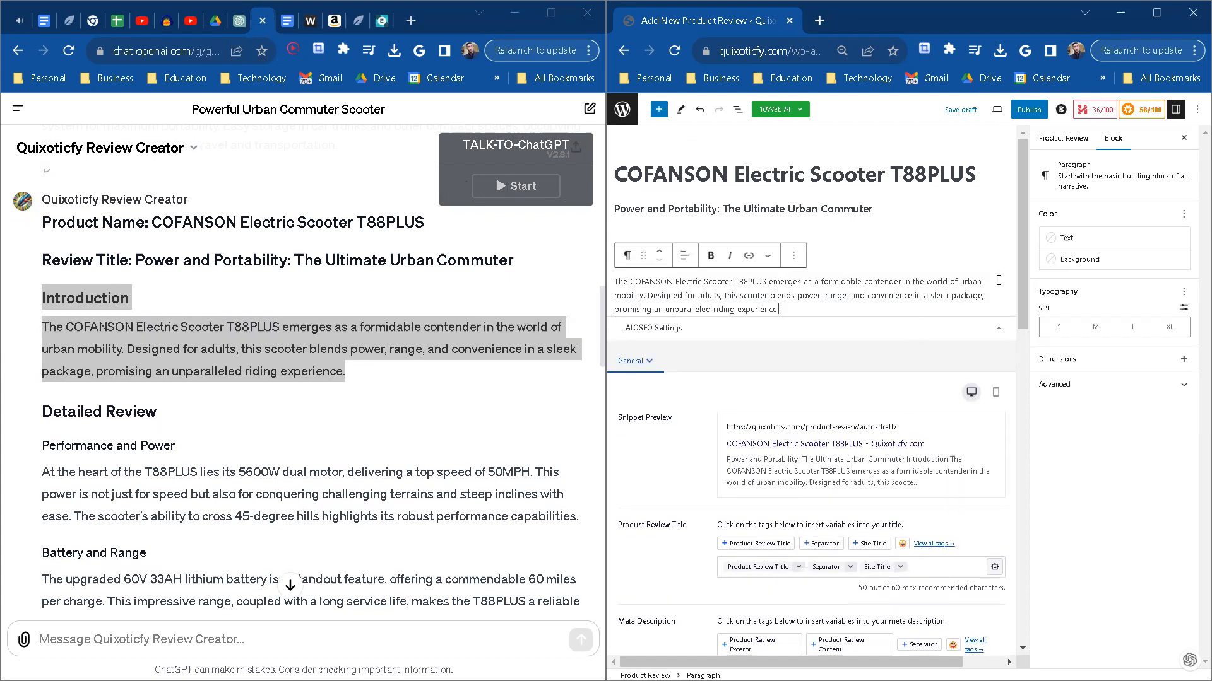
Step: Insert an image block below the introduction and upload FINALImage1-Frontofscooterwithheadlightson from the Scooter folder
key(Return)
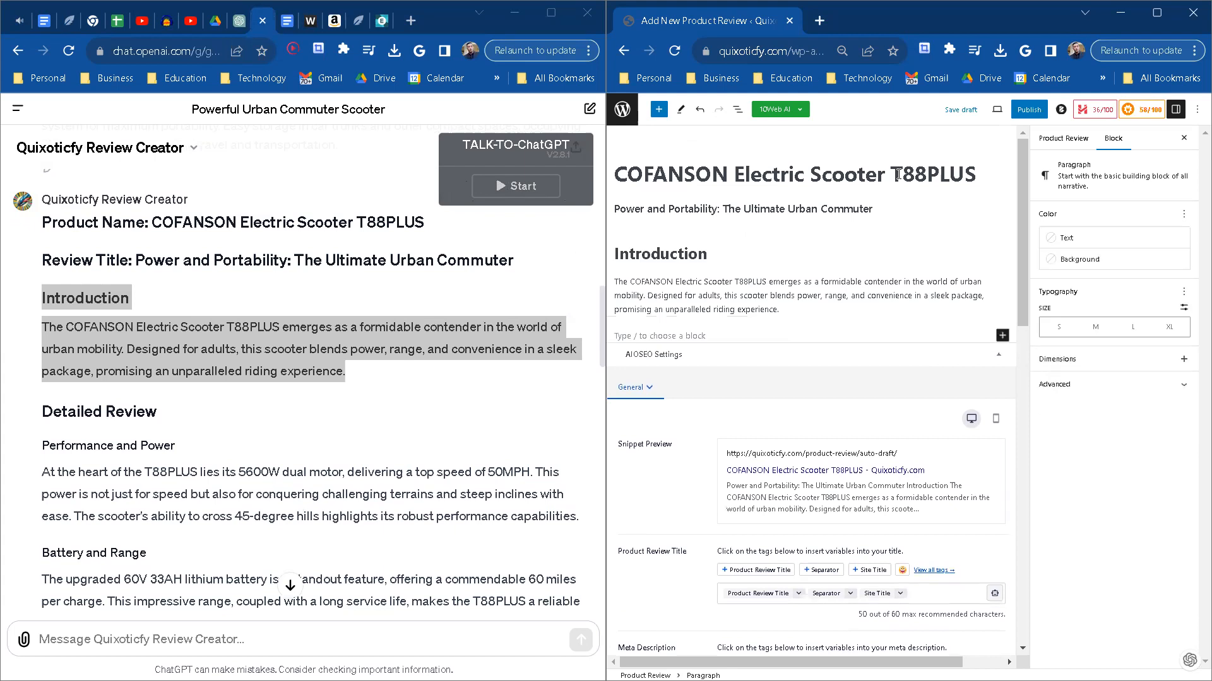
click(1002, 336)
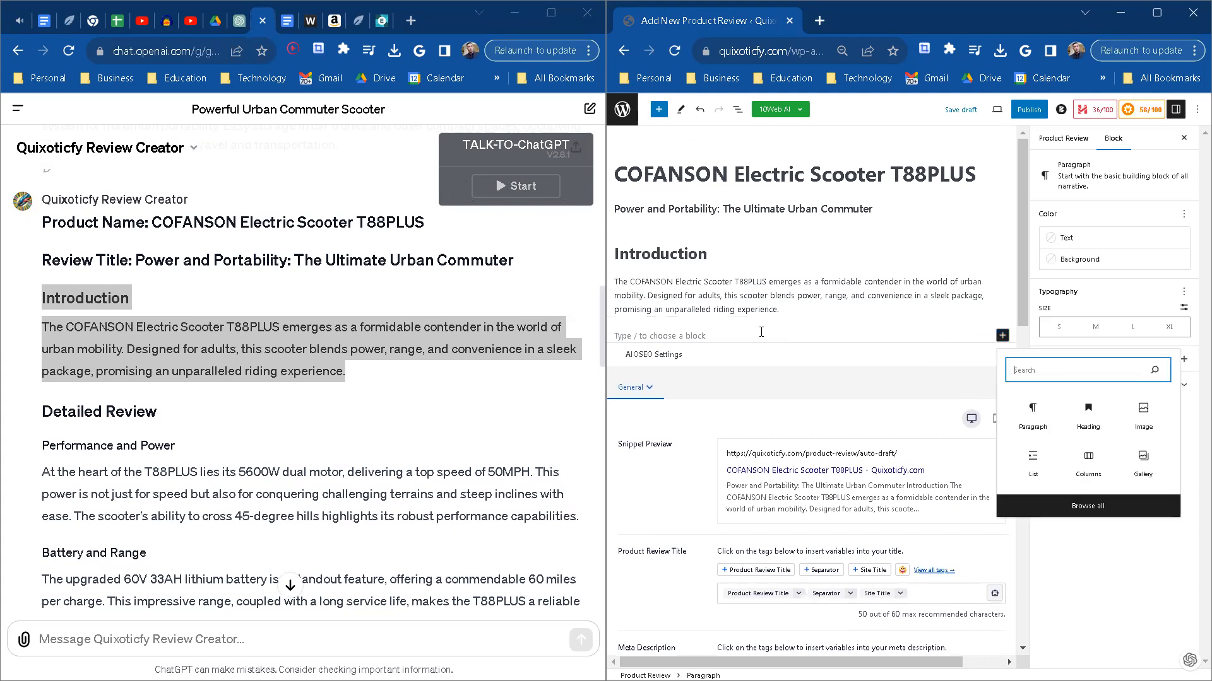
click(1140, 413)
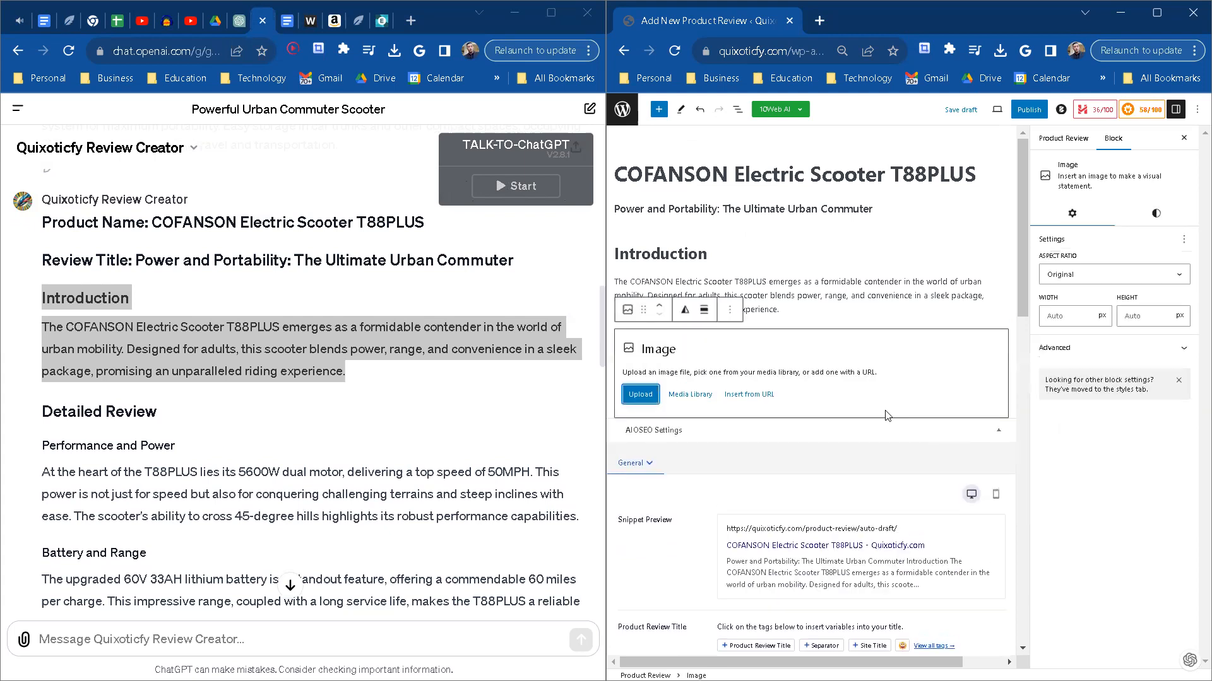
click(651, 393)
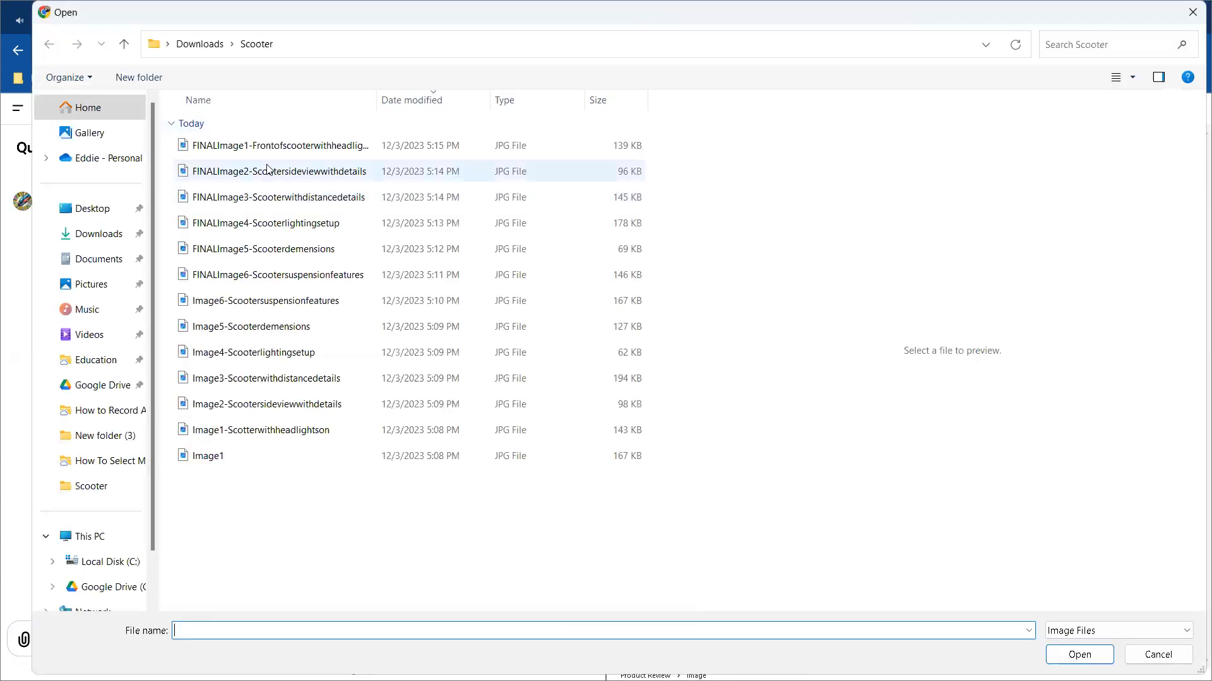
click(278, 152)
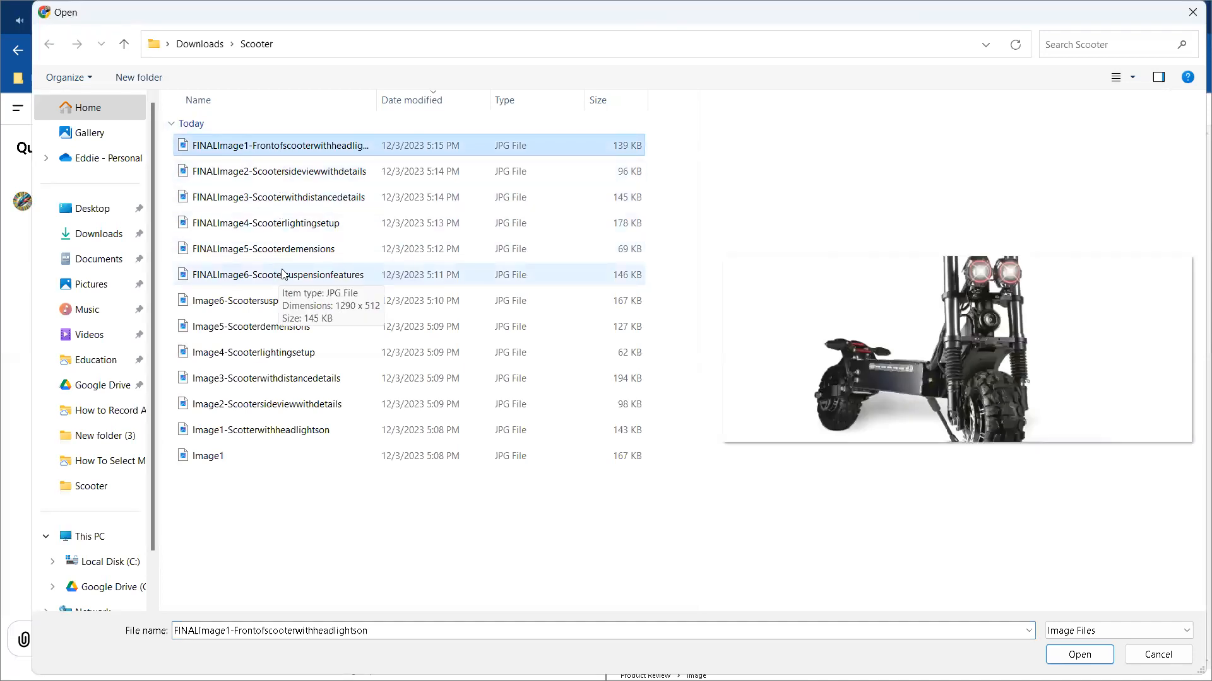
click(282, 274)
click(301, 146)
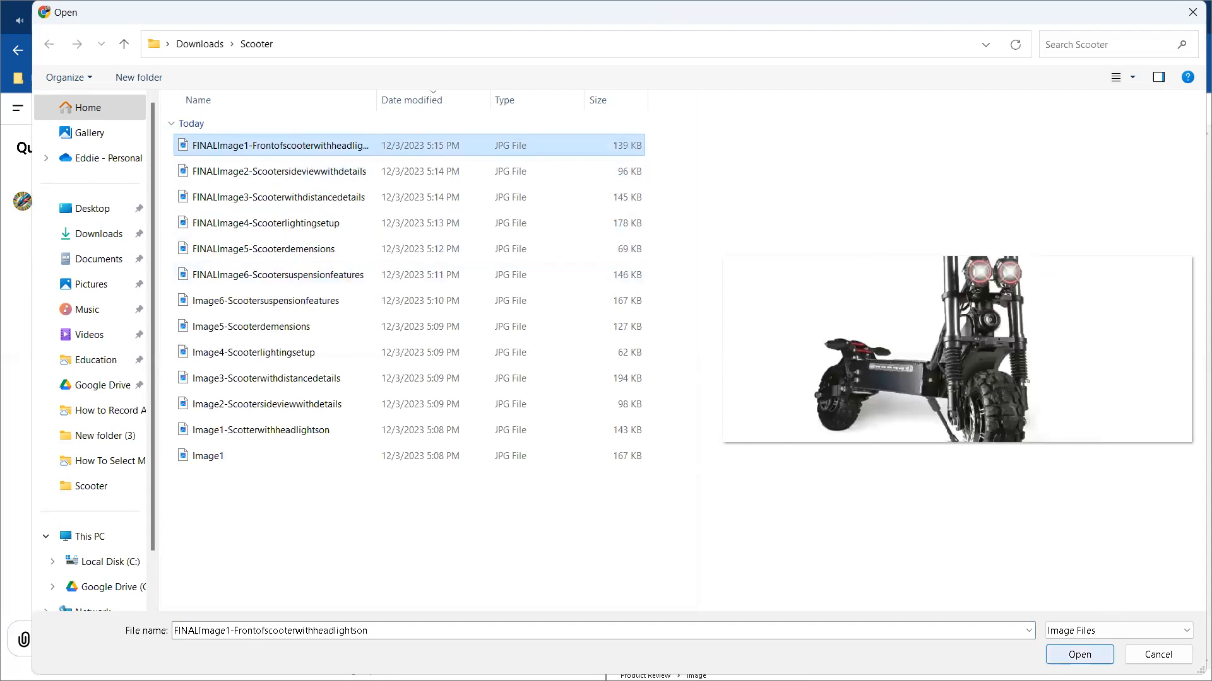
click(1079, 654)
scroll(834, 449, down, 2)
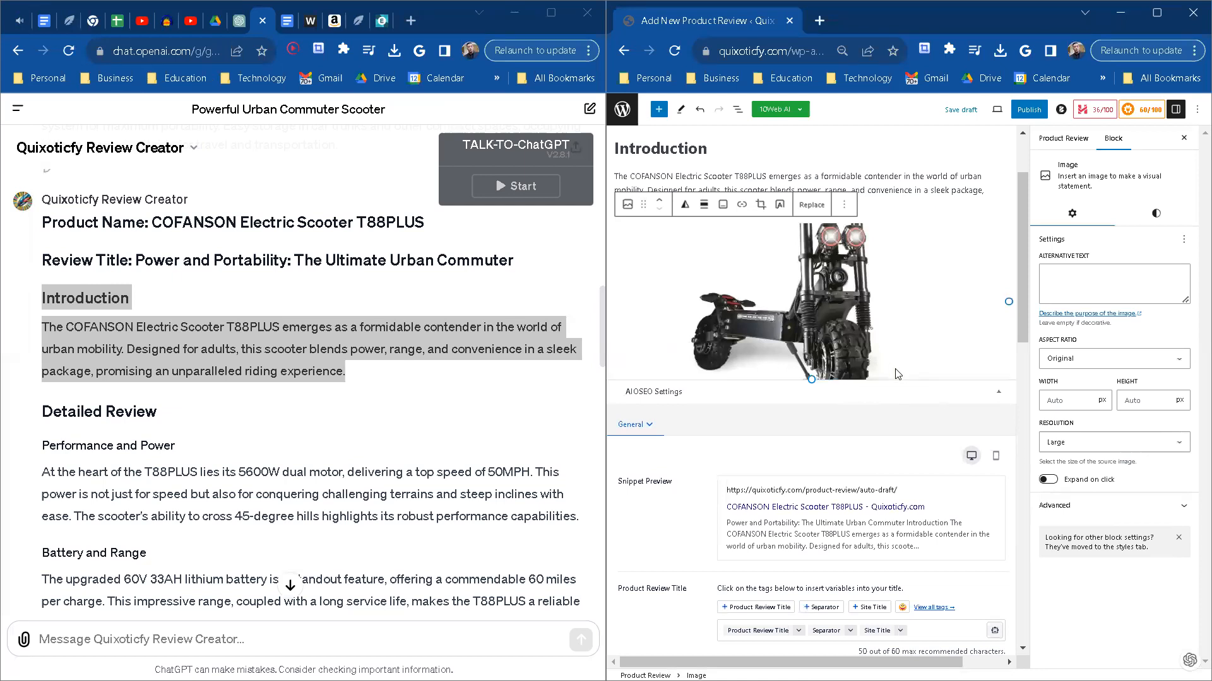
click(945, 393)
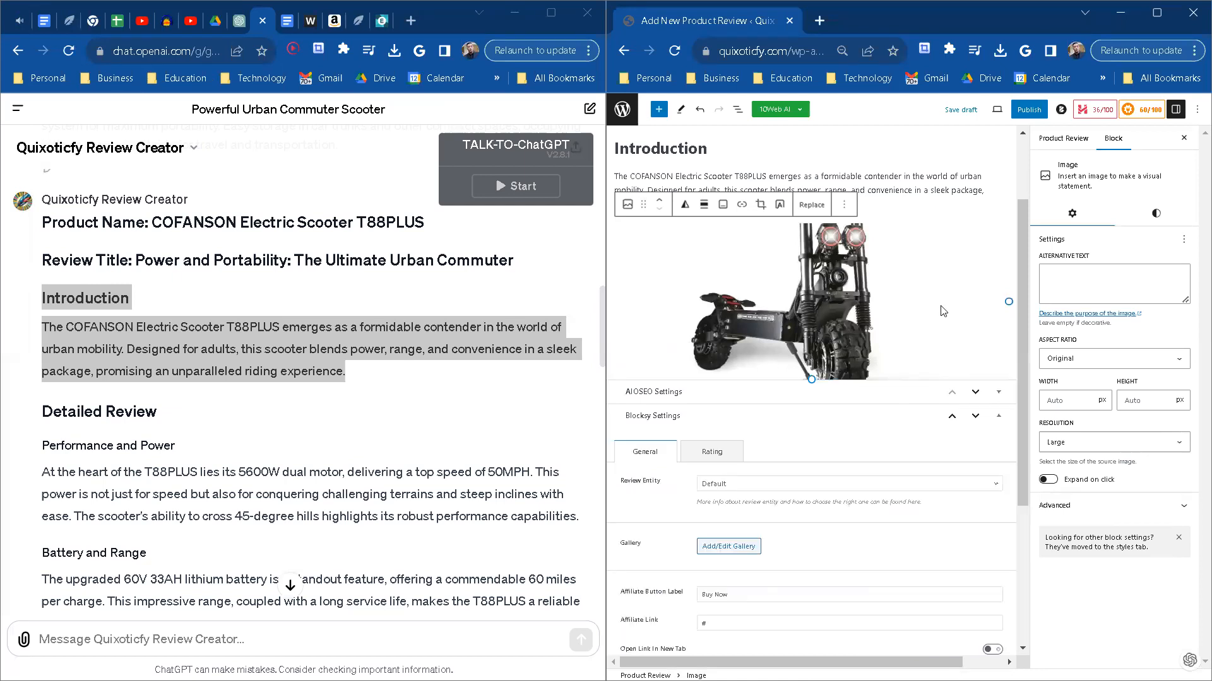
click(998, 393)
scroll(978, 276, up, 2)
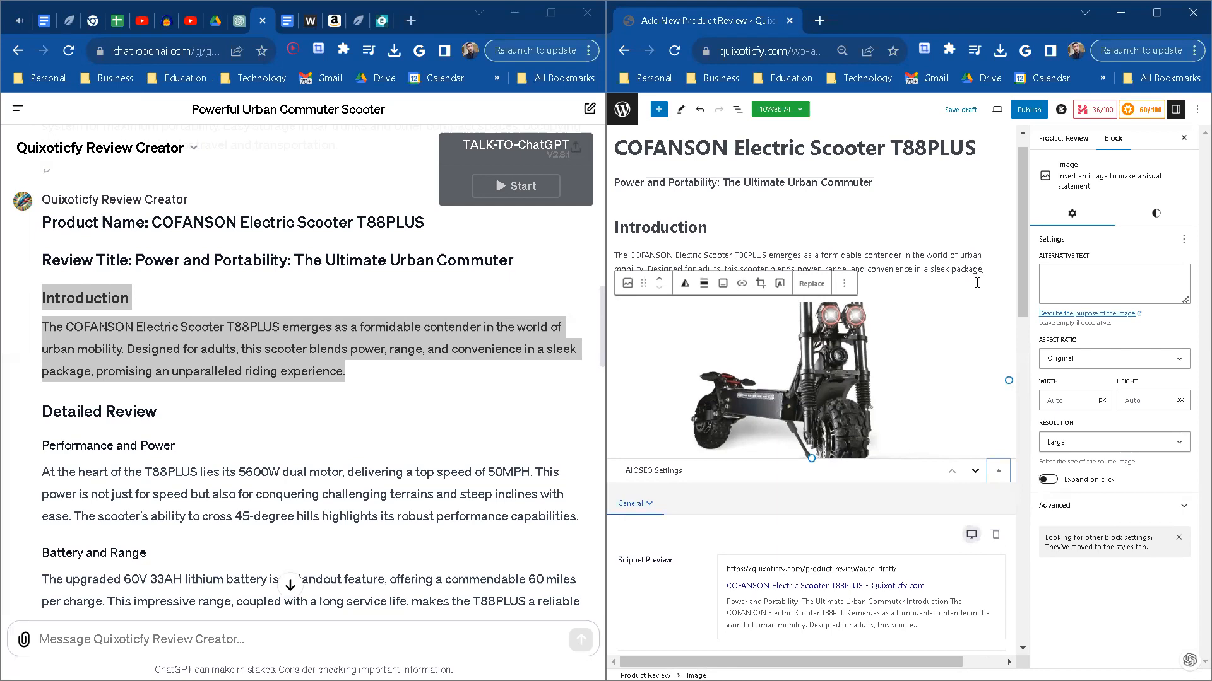
Step: Add a block below the scooter image and paste the ChatGPT text from Detailed Review through Portability and Design
click(976, 283)
key(Down)
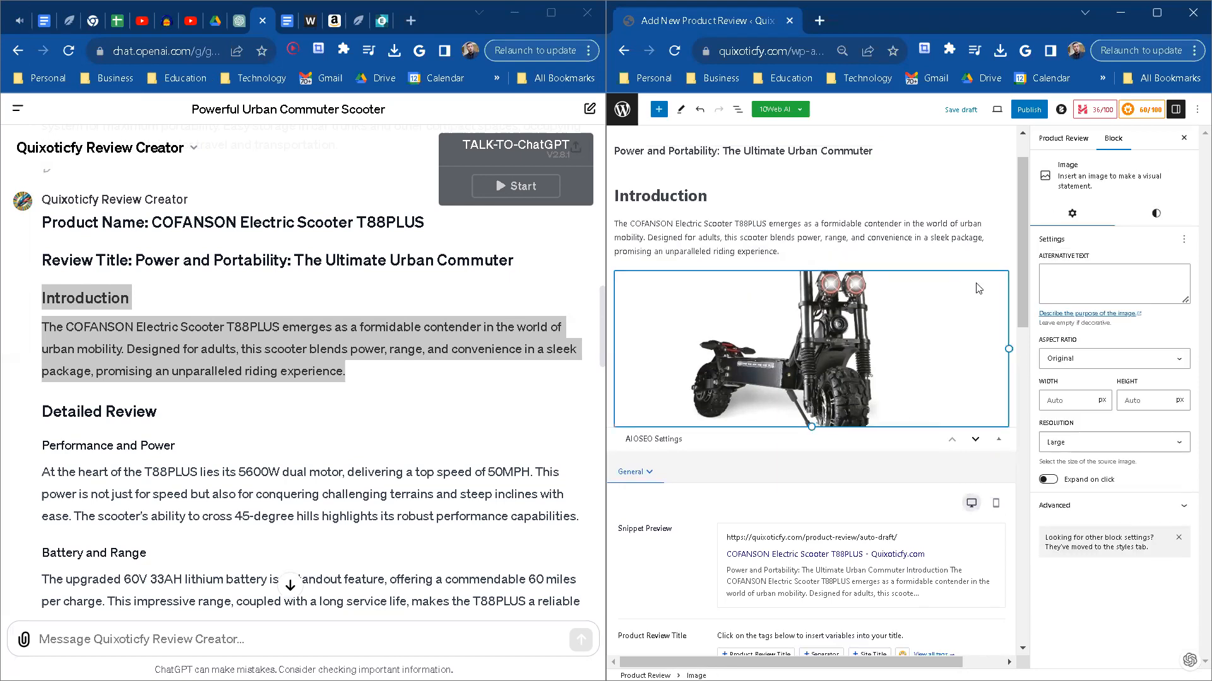
key(Return)
scroll(156, 404, down, 2)
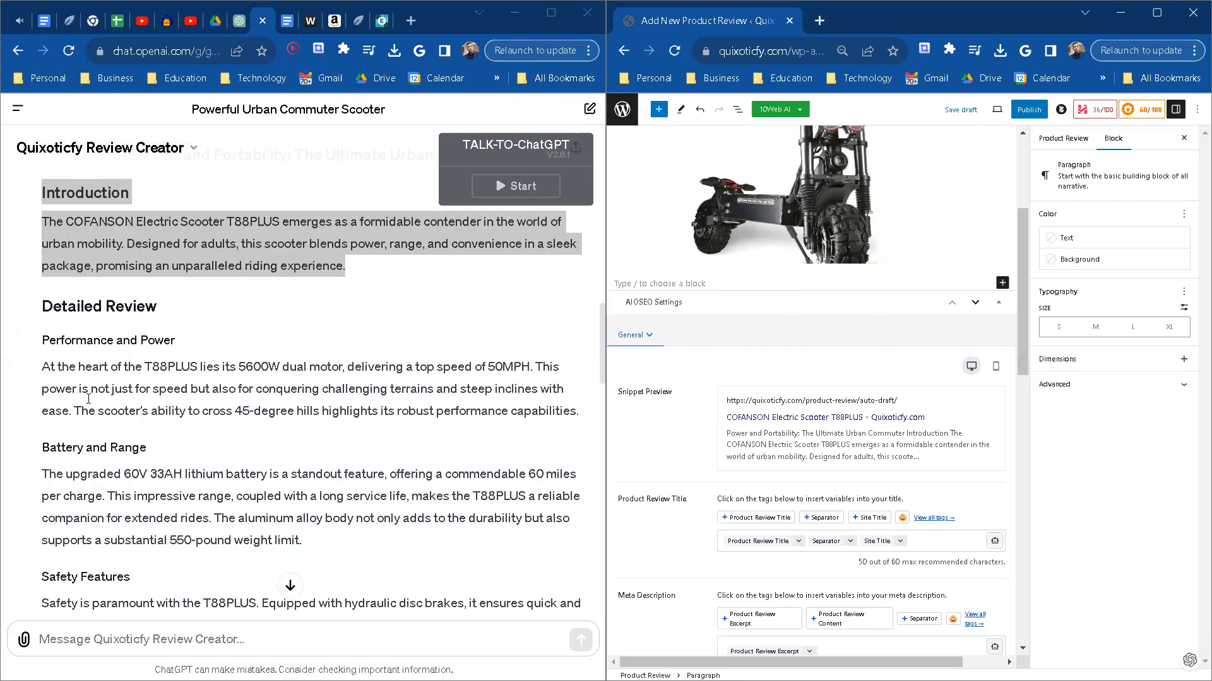
drag(39, 308, 386, 670)
key(ctrl+c)
drag(331, 362, 212, 337)
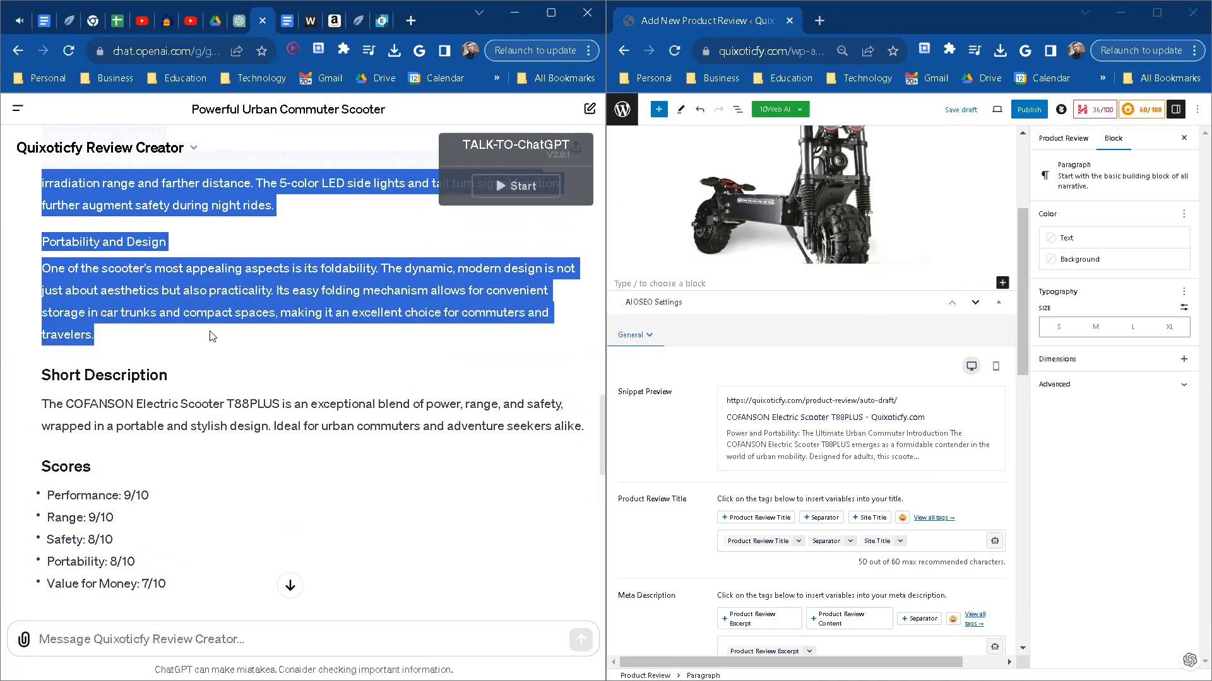
click(637, 282)
key(ctrl+v)
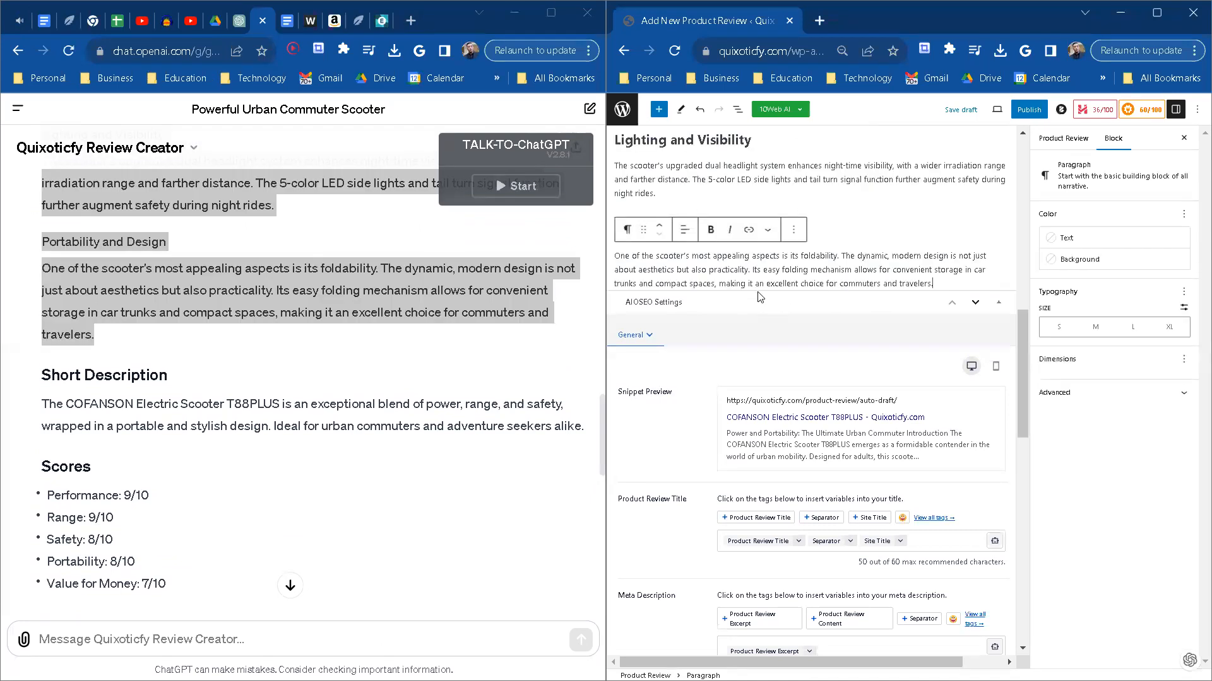
Step: Copy the Short Description text from the ChatGPT review into the Short Description field of the Blocksy Settings
scroll(817, 203, up, 5)
scroll(817, 202, up, 4)
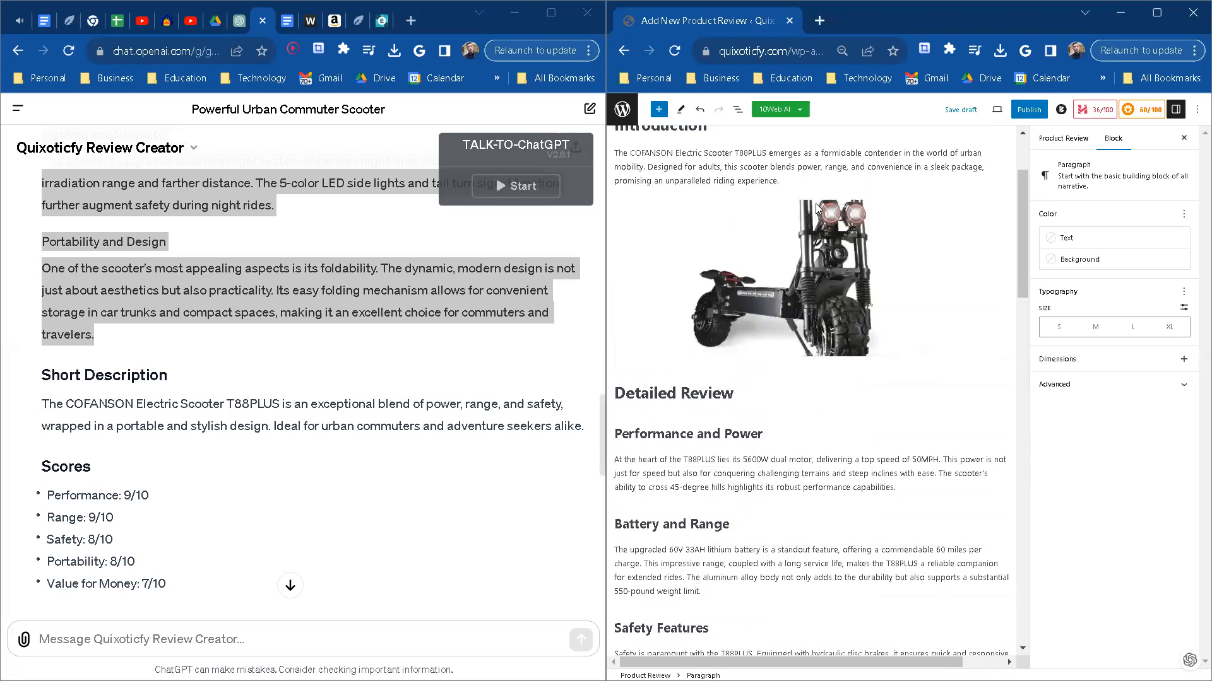
scroll(817, 202, down, 8)
scroll(829, 245, down, 2)
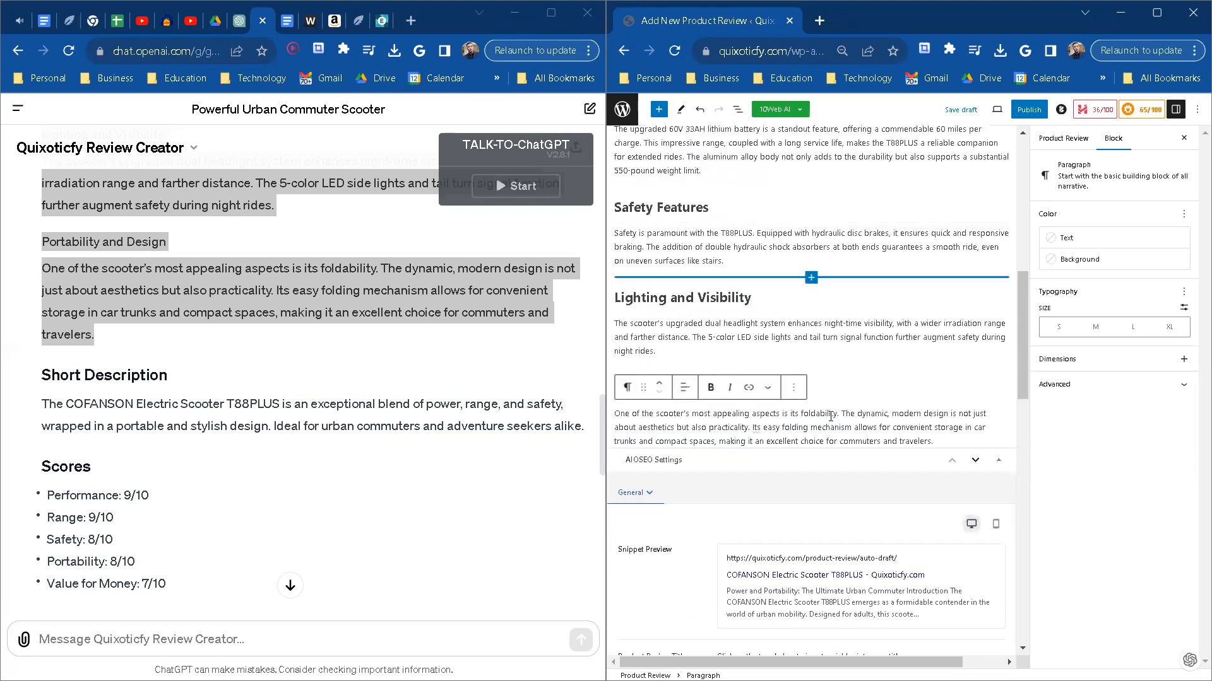
scroll(198, 424, down, 2)
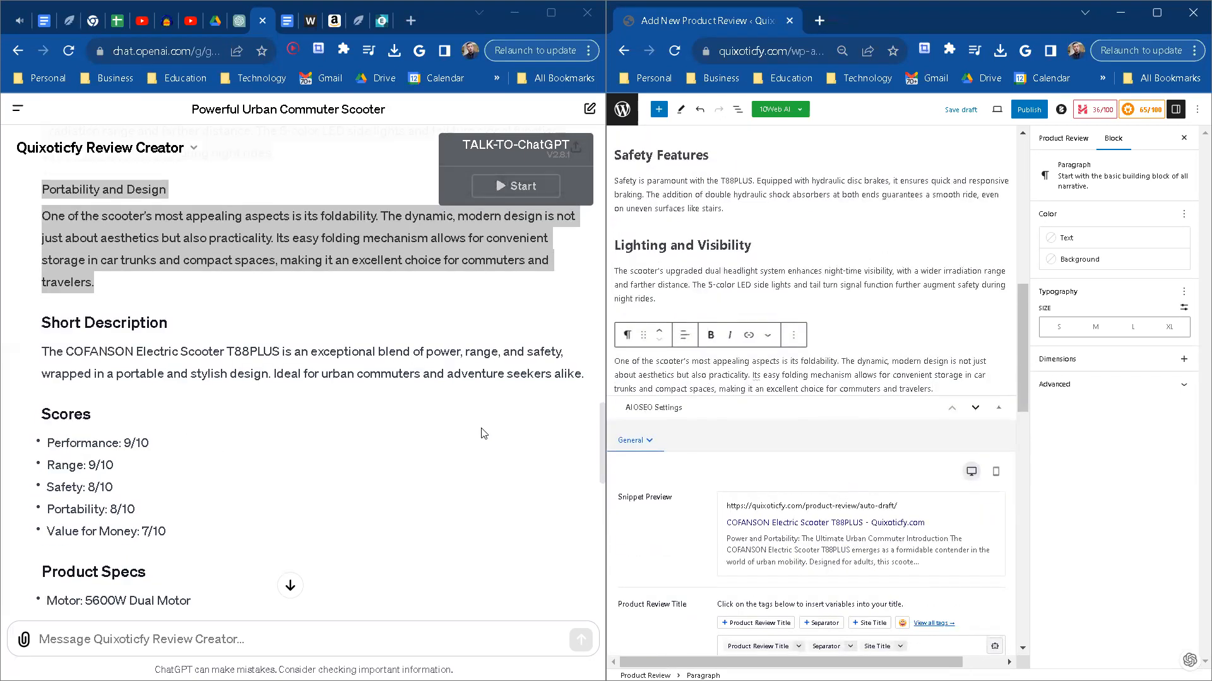
scroll(801, 546, down, 7)
scroll(796, 549, down, 10)
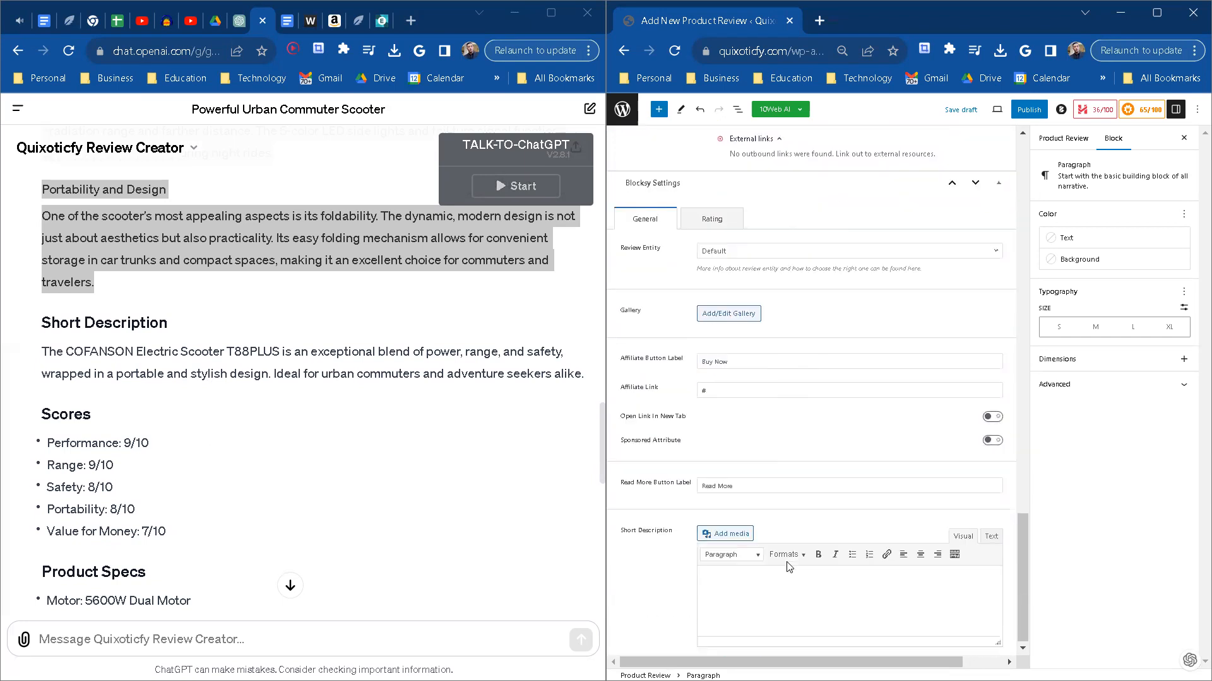
drag(40, 353, 590, 378)
key(ctrl+c)
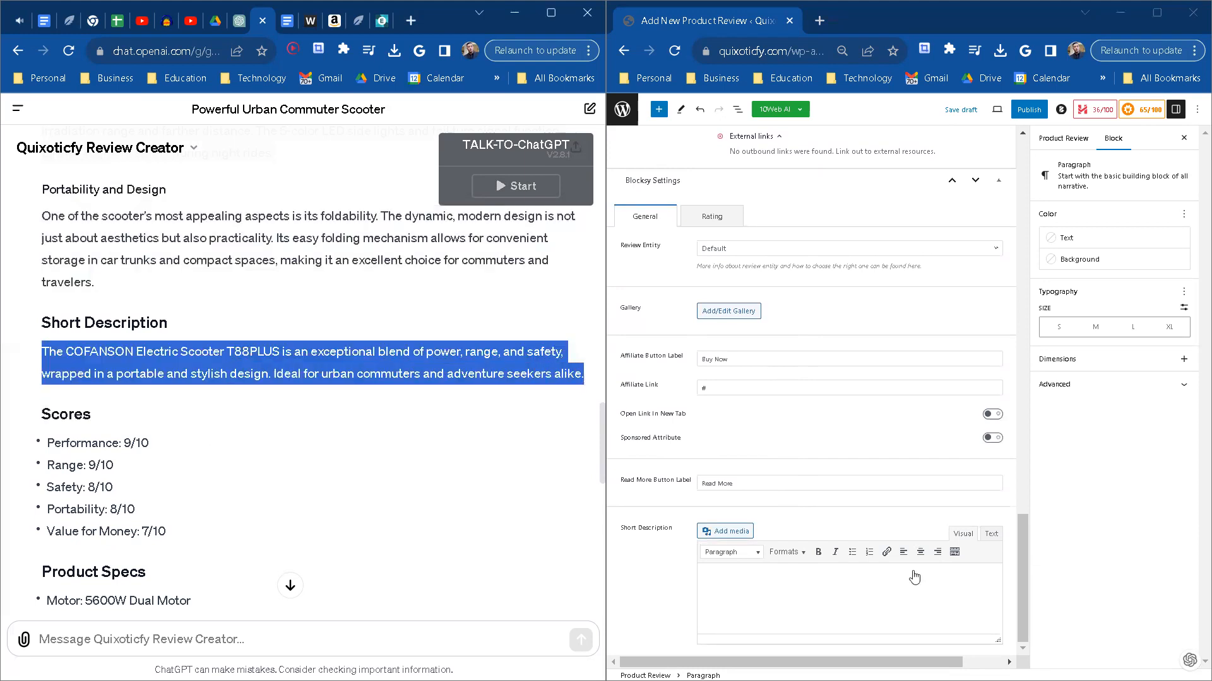
click(811, 600)
key(ctrl+v)
Step: Bring up the ChatGPT scores and product specs and open the Rating settings of the product review
scroll(228, 341, up, 1)
scroll(245, 488, down, 1)
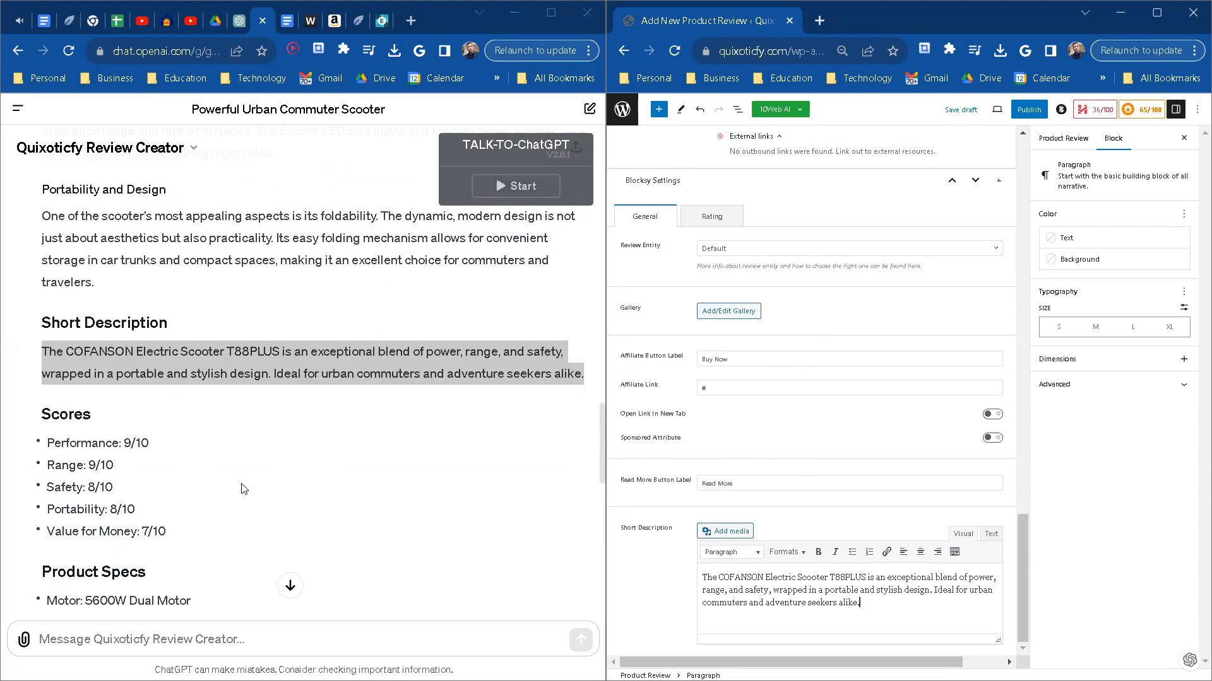
scroll(244, 487, down, 2)
scroll(691, 470, up, 3)
click(712, 376)
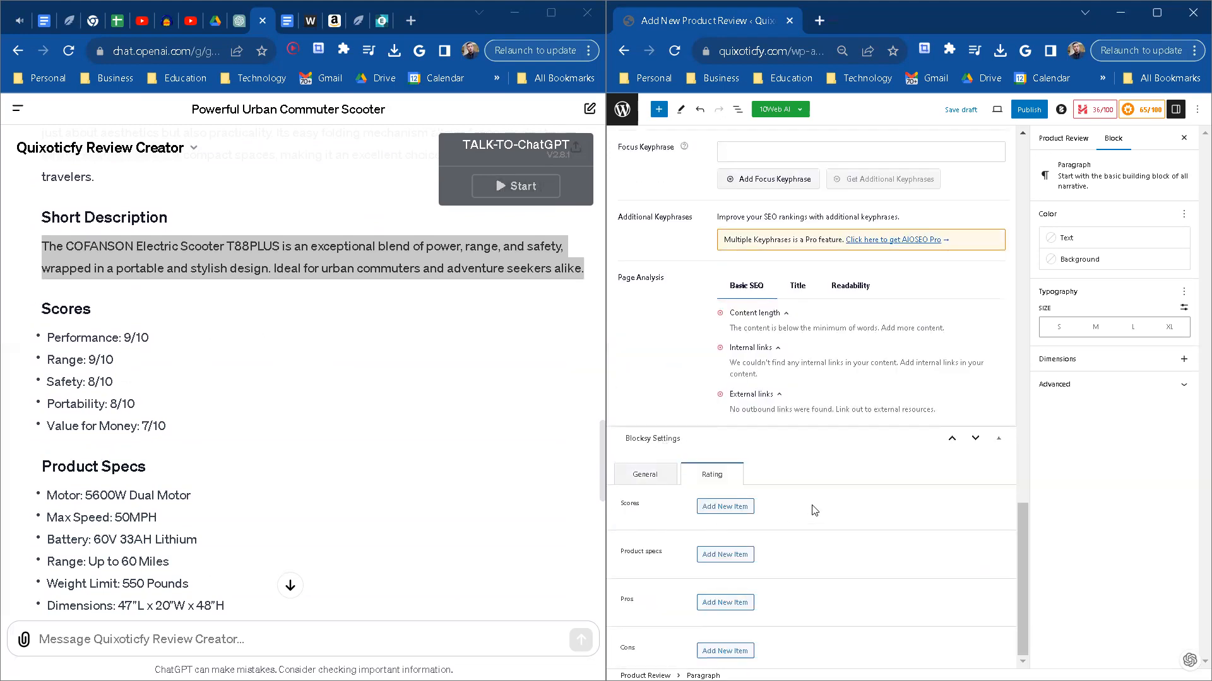
Step: Add a score item labelled Performance from the ChatGPT scores and set its score to 4.5
click(730, 512)
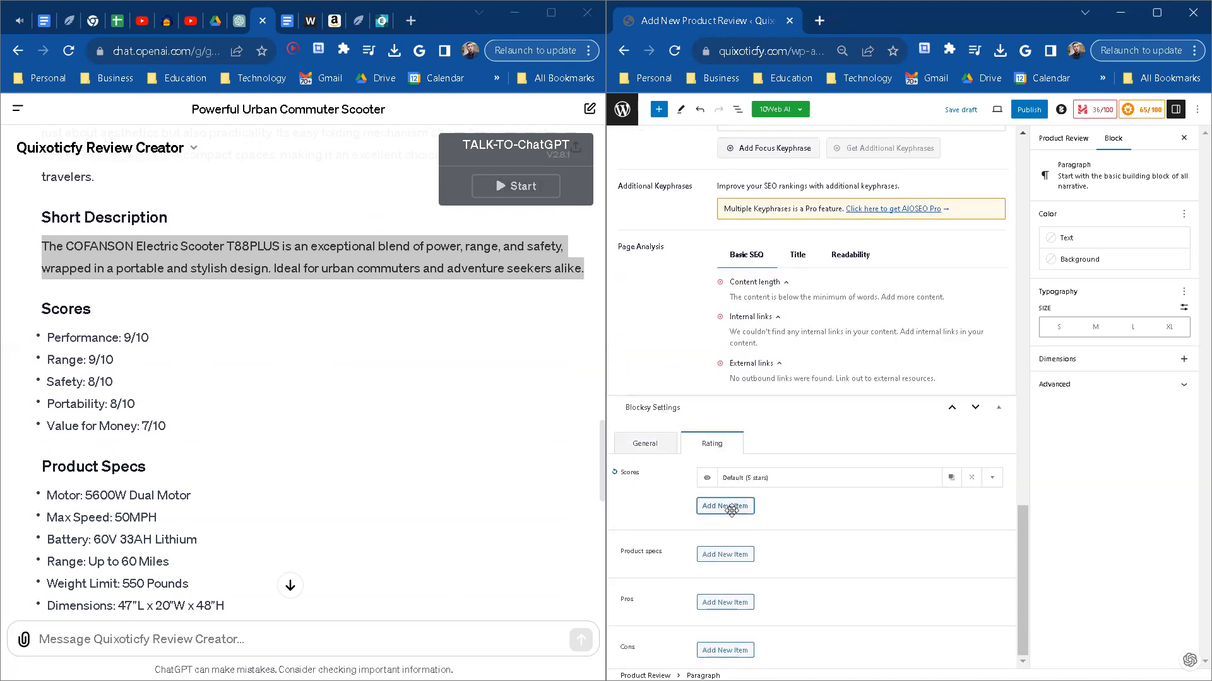
click(992, 478)
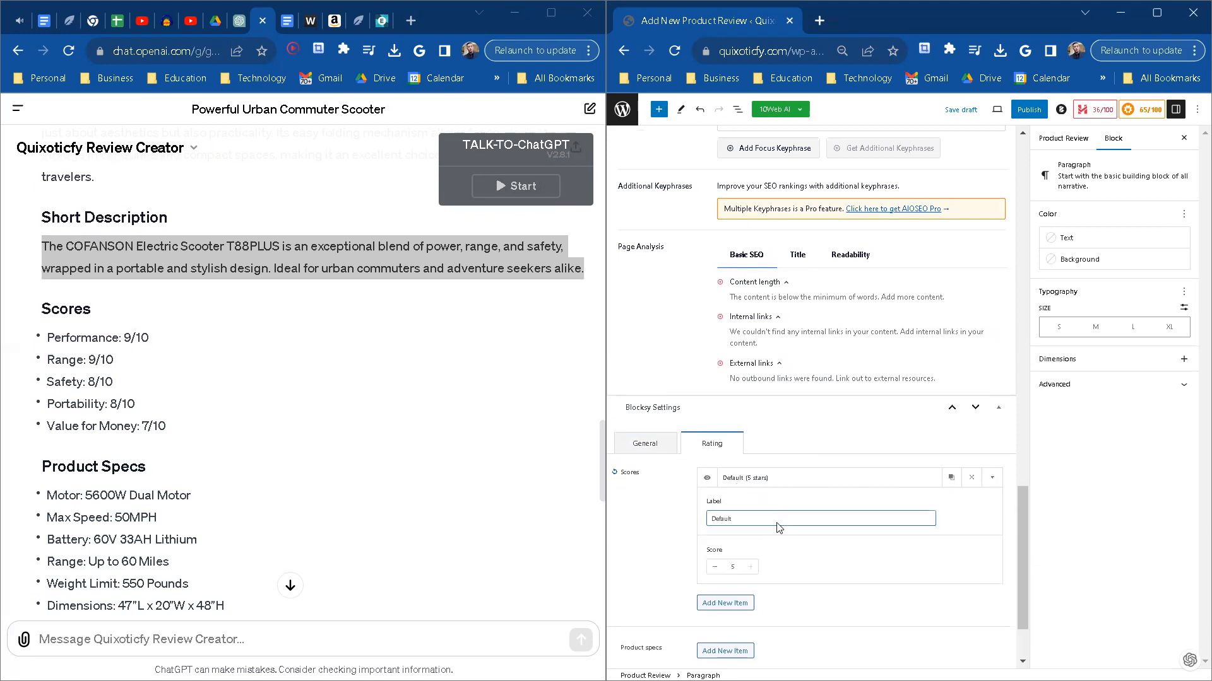
double_click(97, 337)
key(ctrl+c)
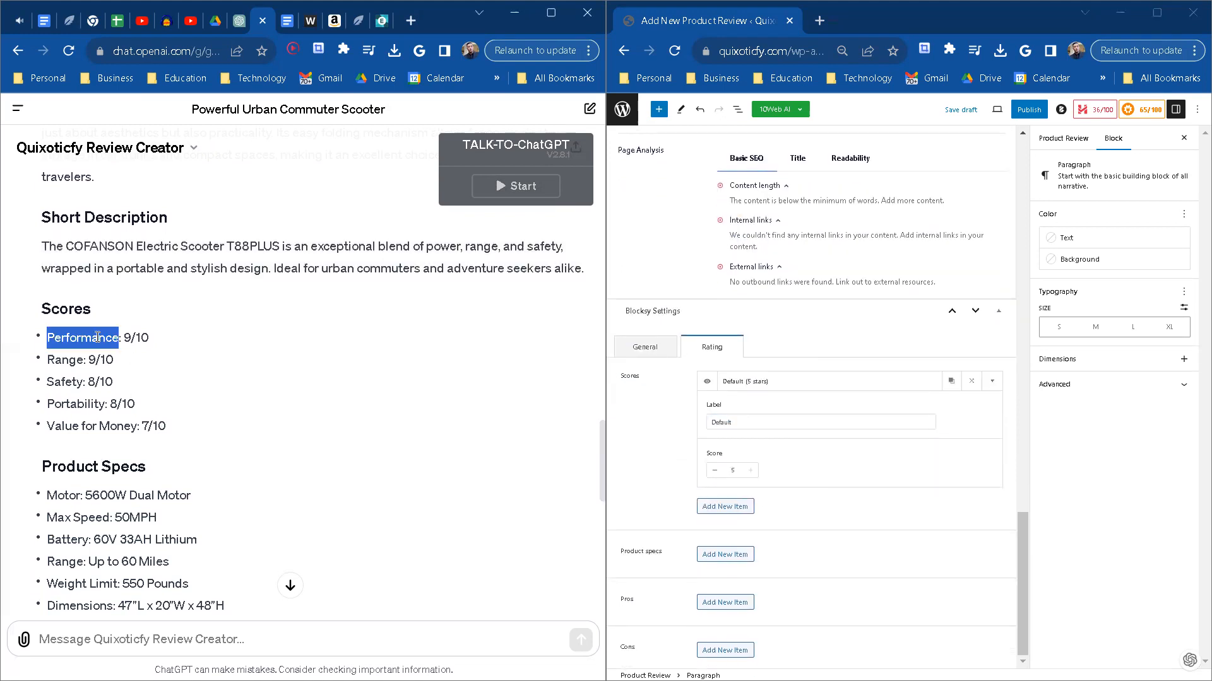
click(753, 423)
key(ctrl+a)
key(ctrl+v)
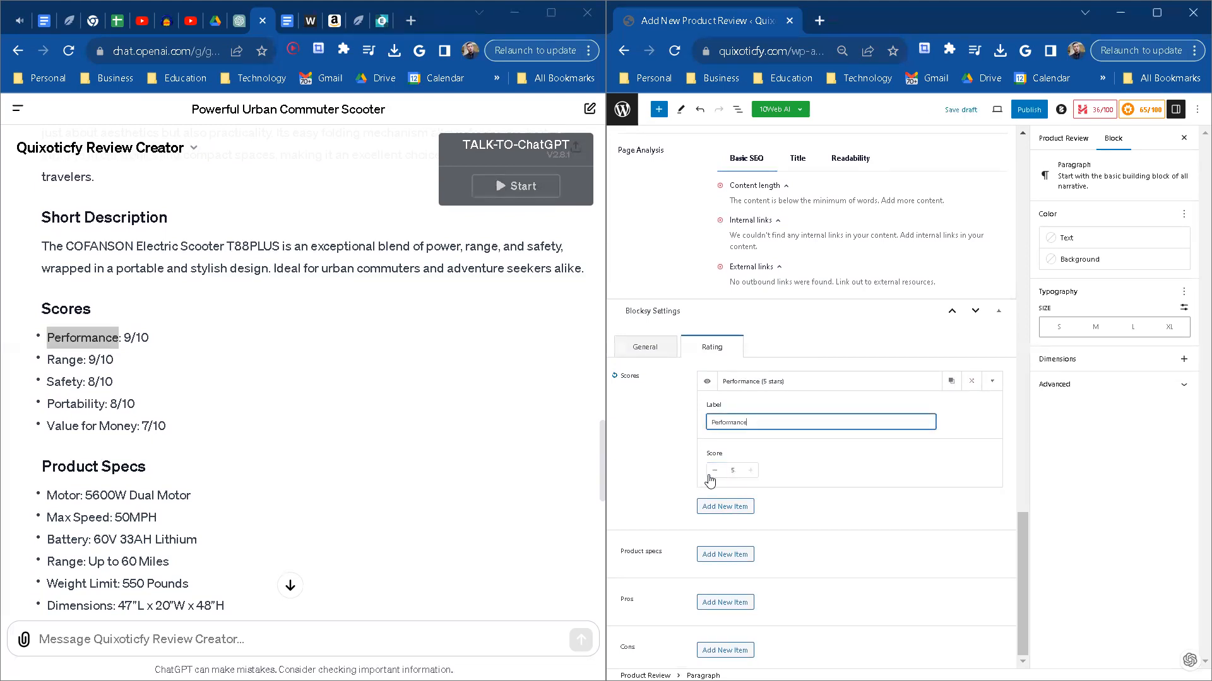
click(713, 472)
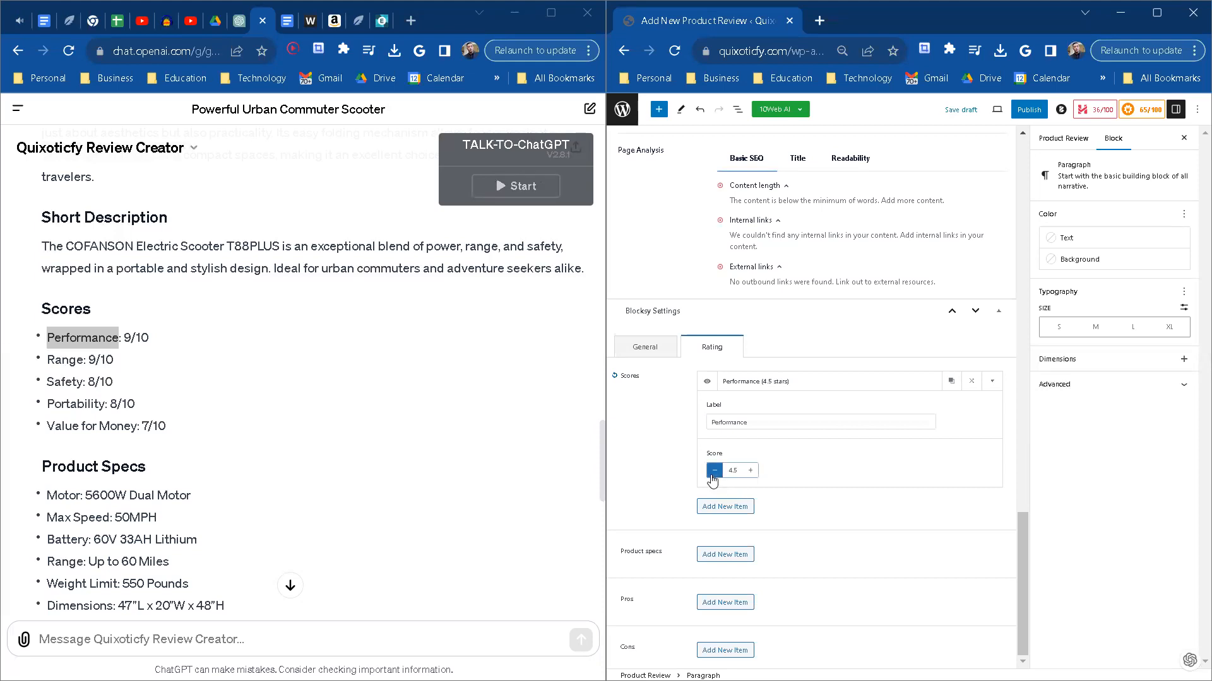
Step: Add a second score item labelled Range from the ChatGPT scores and set its score to 4.3
click(725, 508)
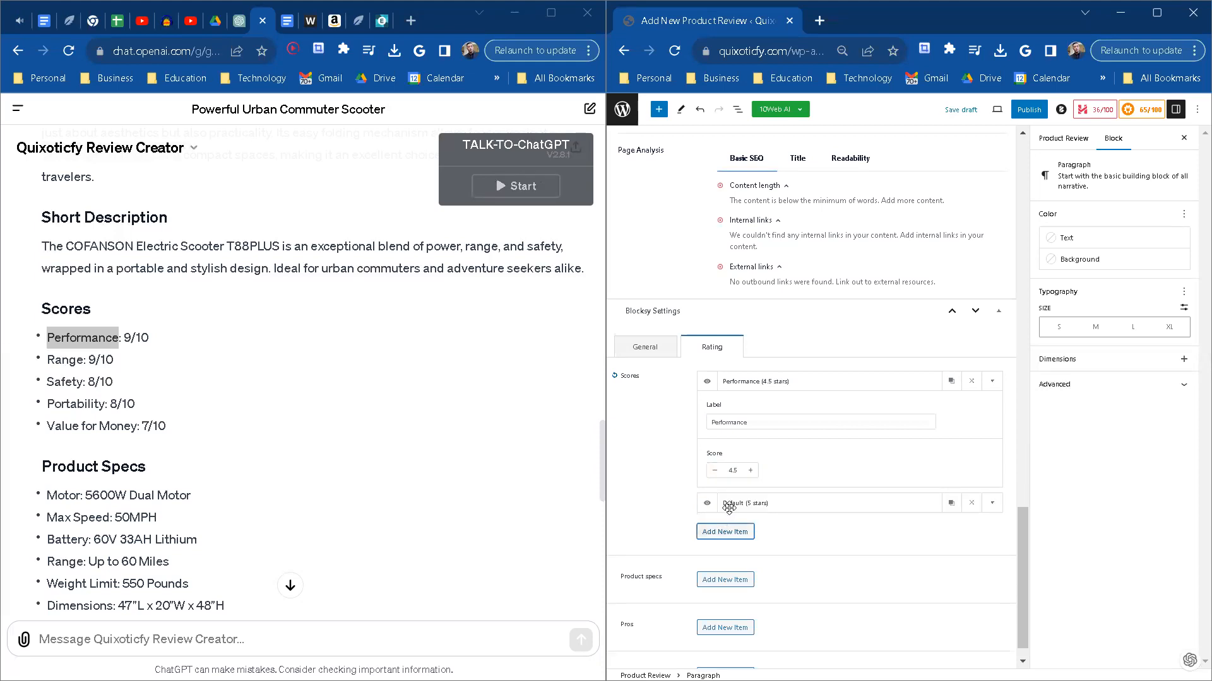
double_click(72, 363)
key(ctrl+c)
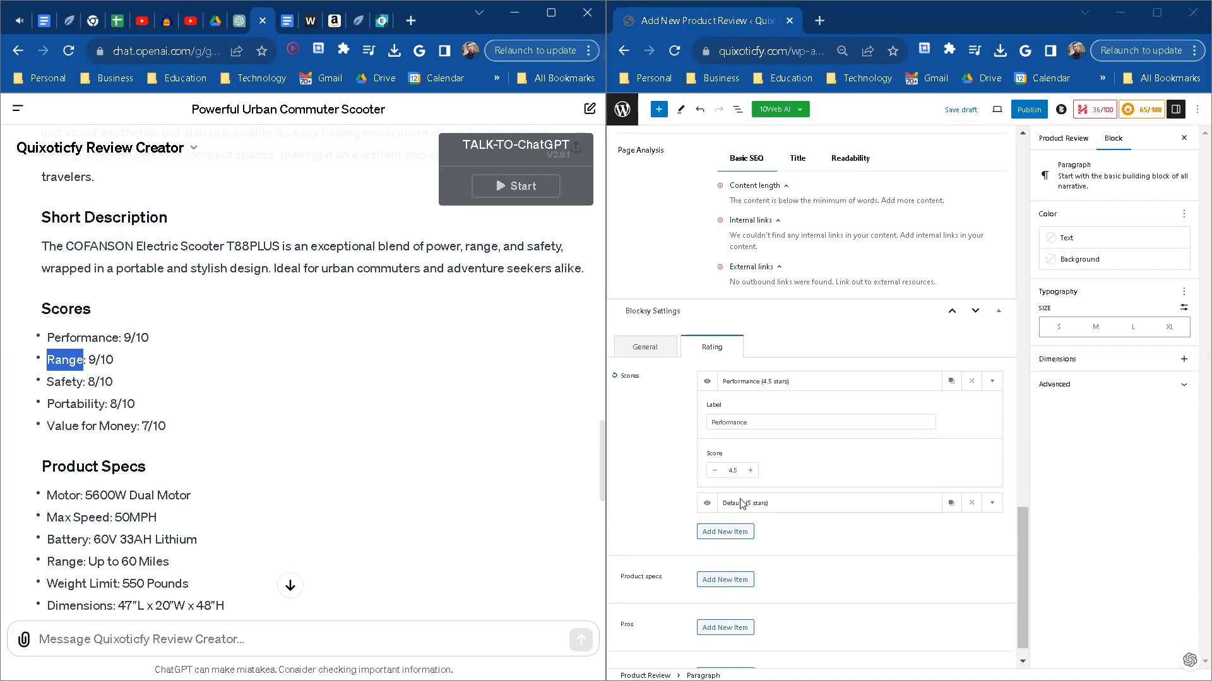
click(988, 503)
triple_click(744, 448)
key(ctrl+v)
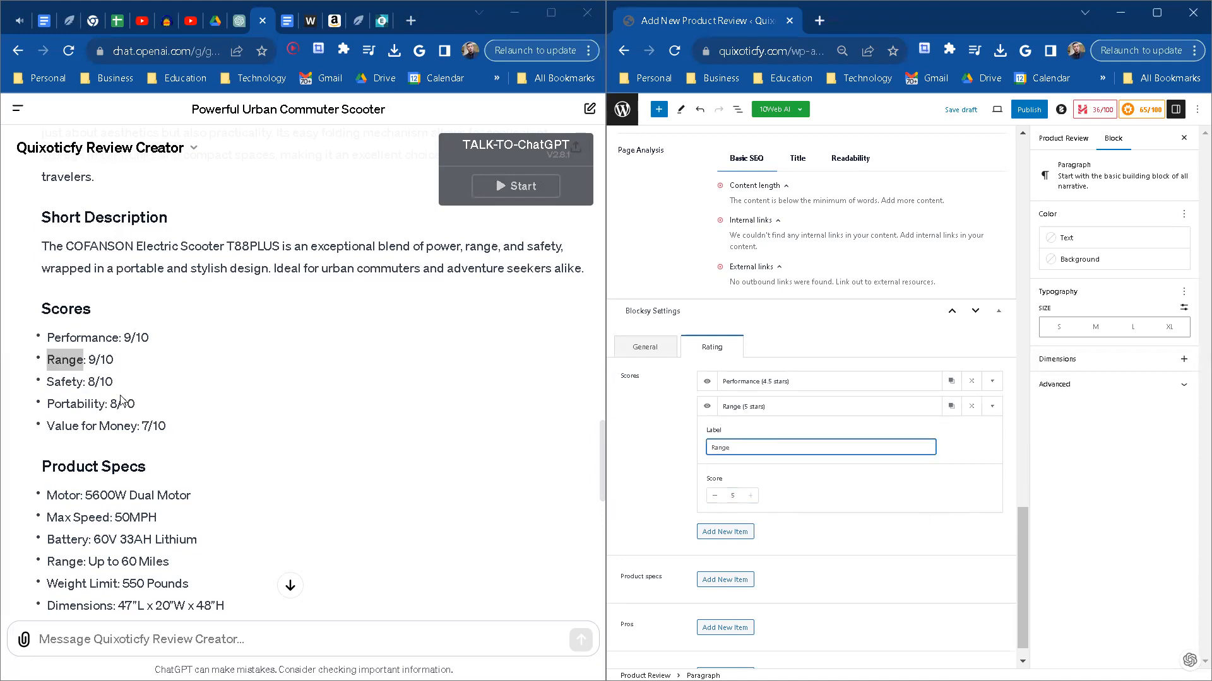
click(713, 498)
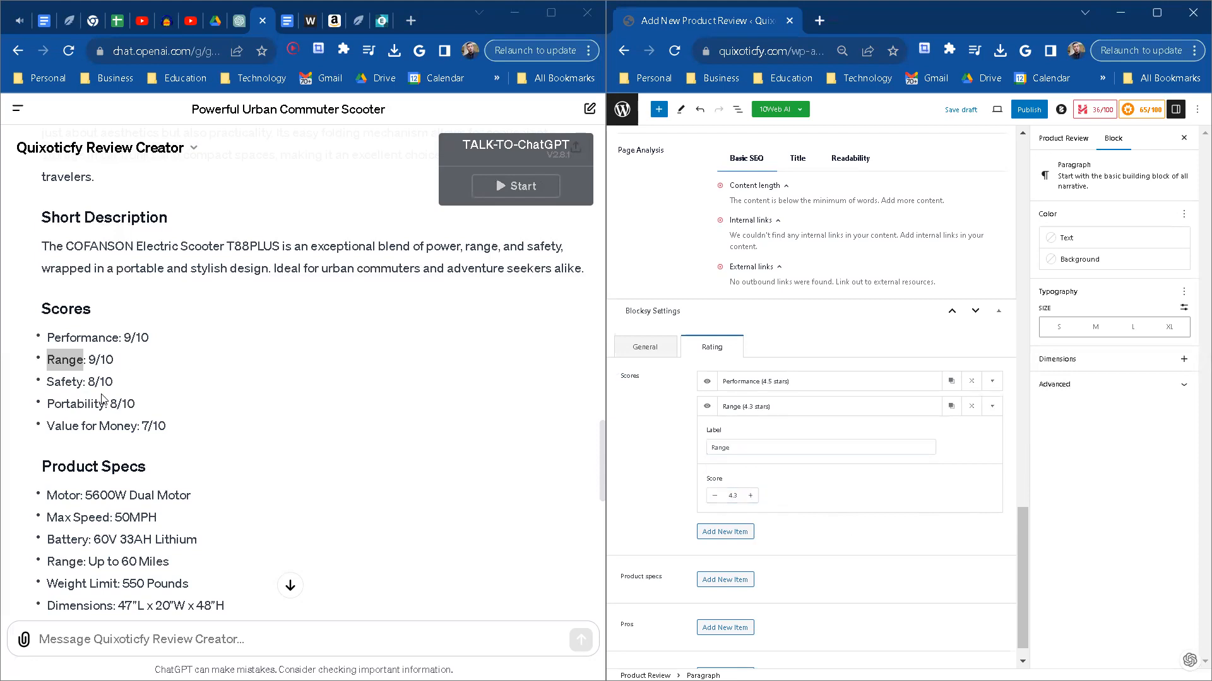
Step: Add a third score item labelled Safety from the ChatGPT scores and set its score to 4
double_click(64, 383)
key(ctrl+c)
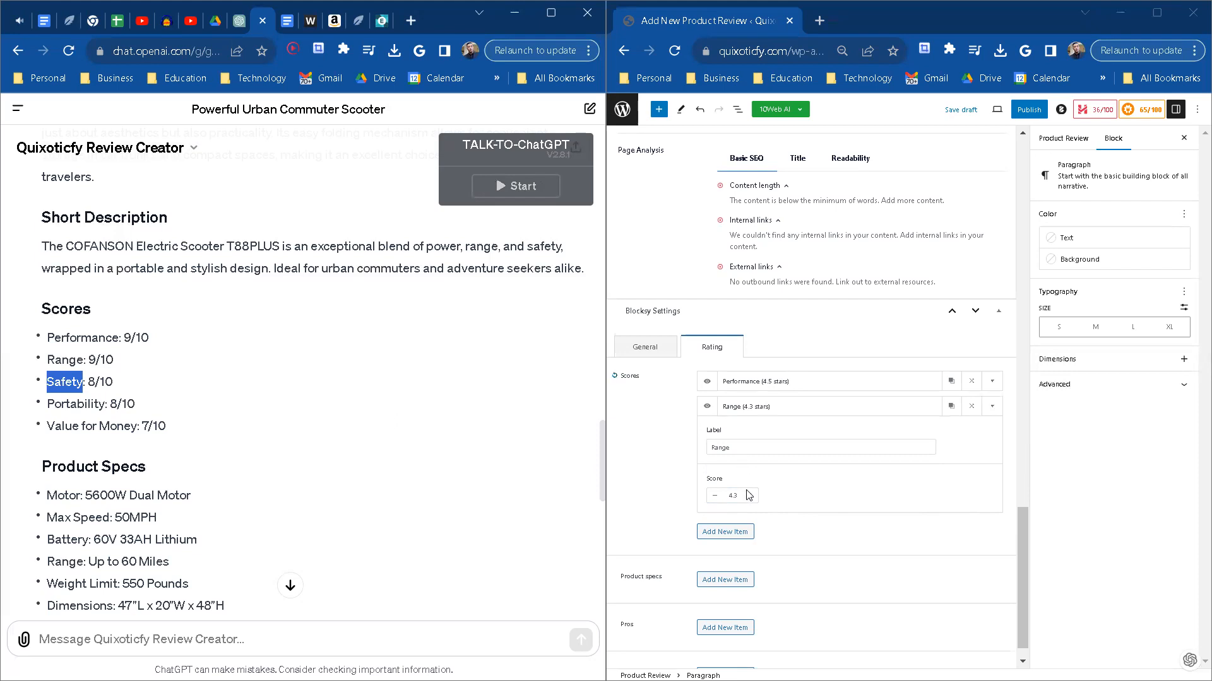
click(726, 533)
click(993, 530)
click(748, 474)
key(ctrl+v)
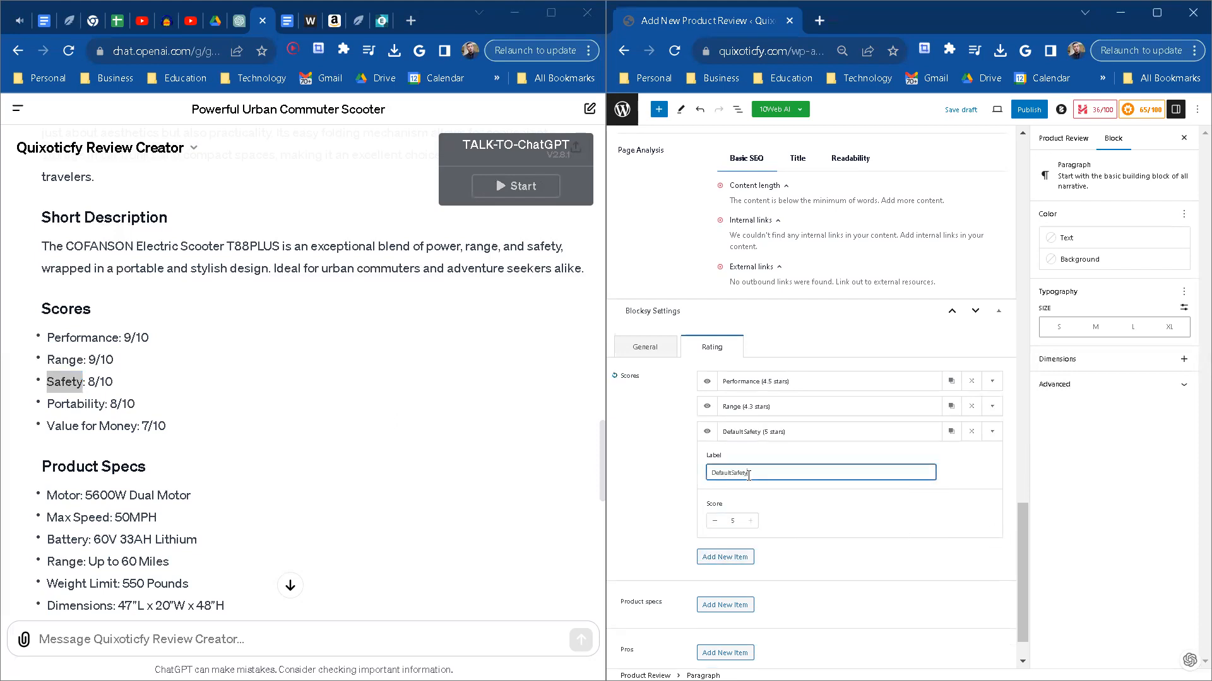
double_click(748, 474)
key(ctrl+v)
click(715, 521)
triple_click(715, 521)
click(715, 521)
scroll(717, 527, down, 1)
Step: Add a fourth score item labelled Portability from the ChatGPT scores and set its score to 4.7
click(725, 507)
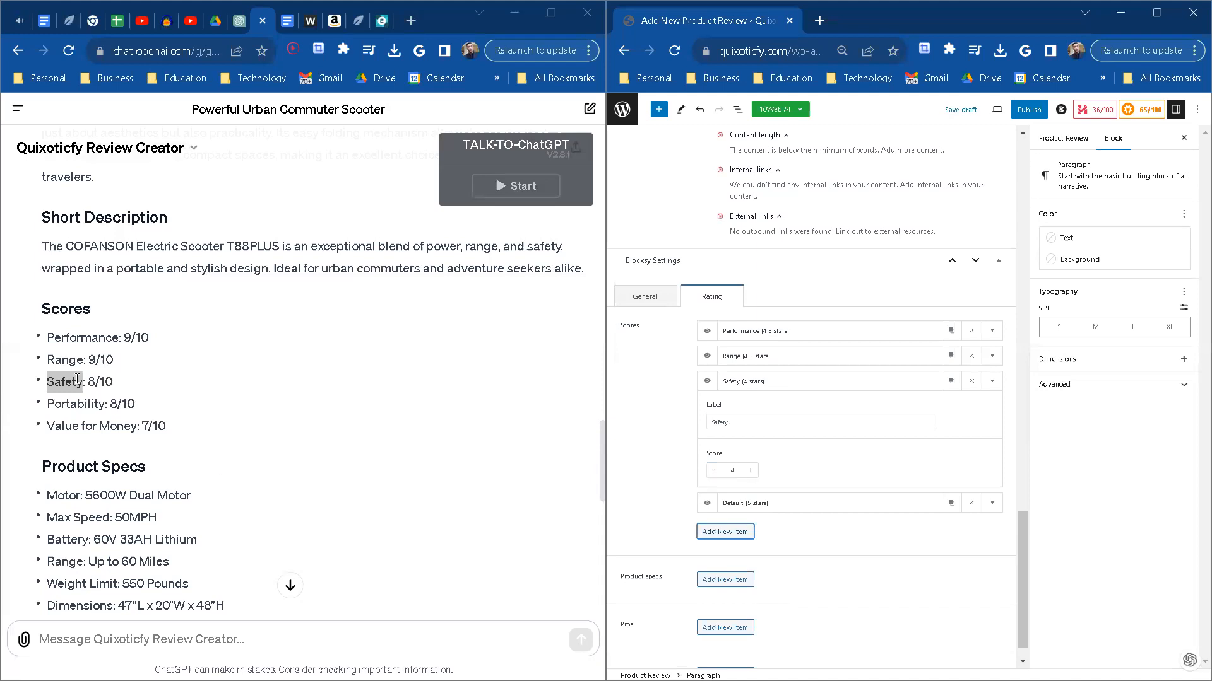
double_click(90, 403)
key(ctrl+c)
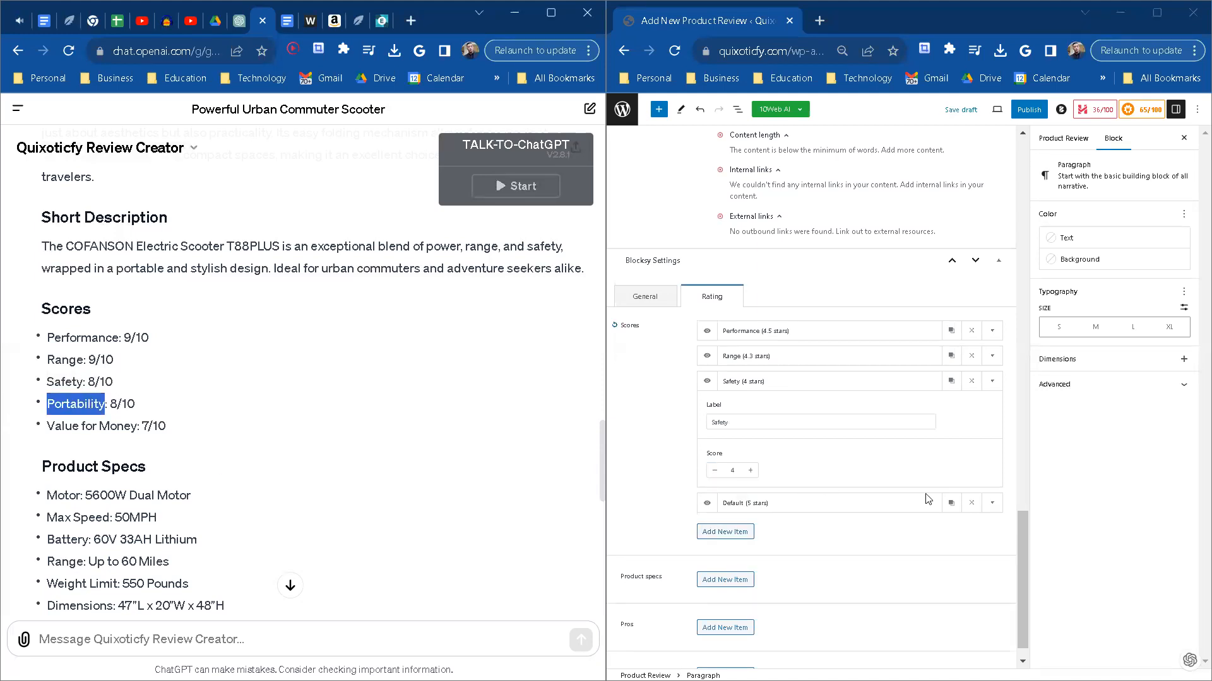
click(992, 502)
triple_click(748, 447)
key(ctrl+v)
click(714, 496)
click(713, 496)
click(714, 496)
Step: Add a fifth score item labelled Value for Money from the ChatGPT scores, keeping the default 5 stars
click(726, 532)
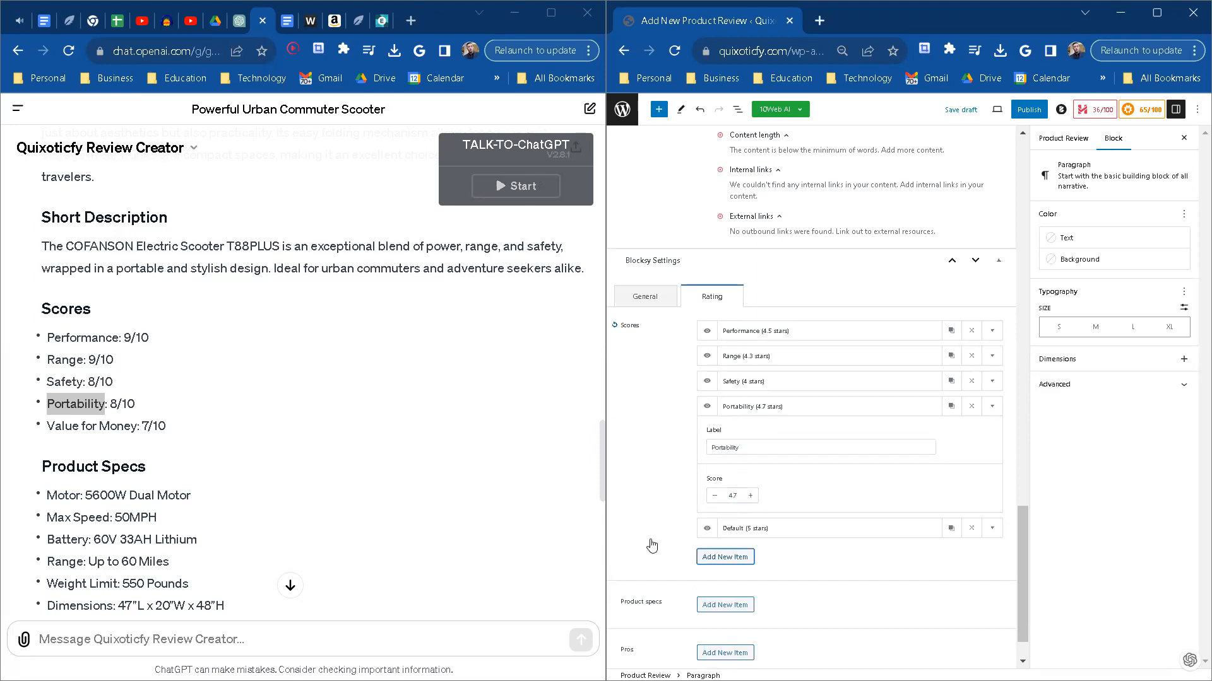
drag(49, 426, 138, 424)
key(ctrl+c)
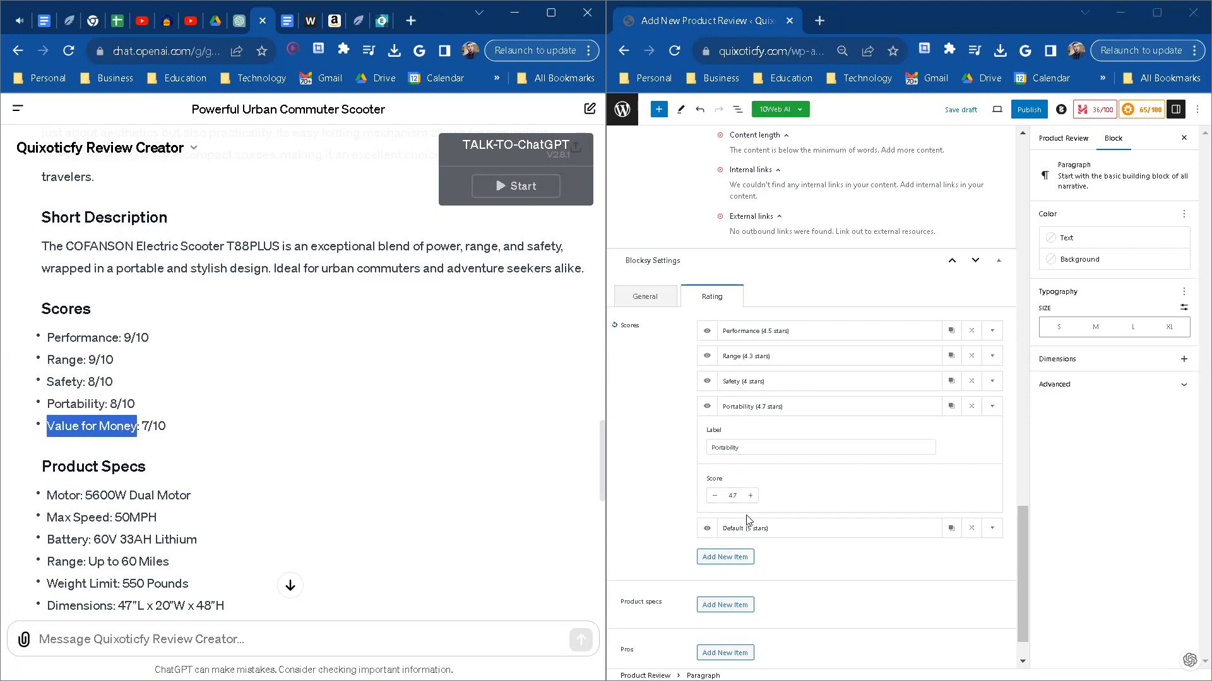
click(992, 529)
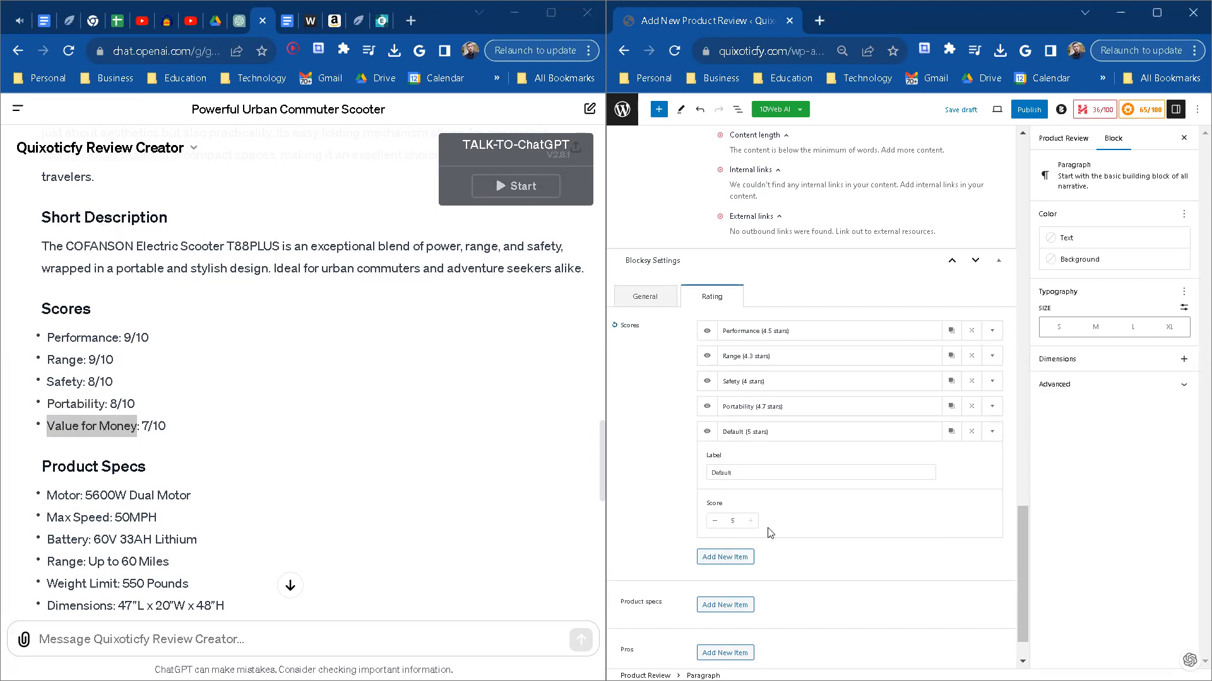
key(Tab)
key(ctrl+v)
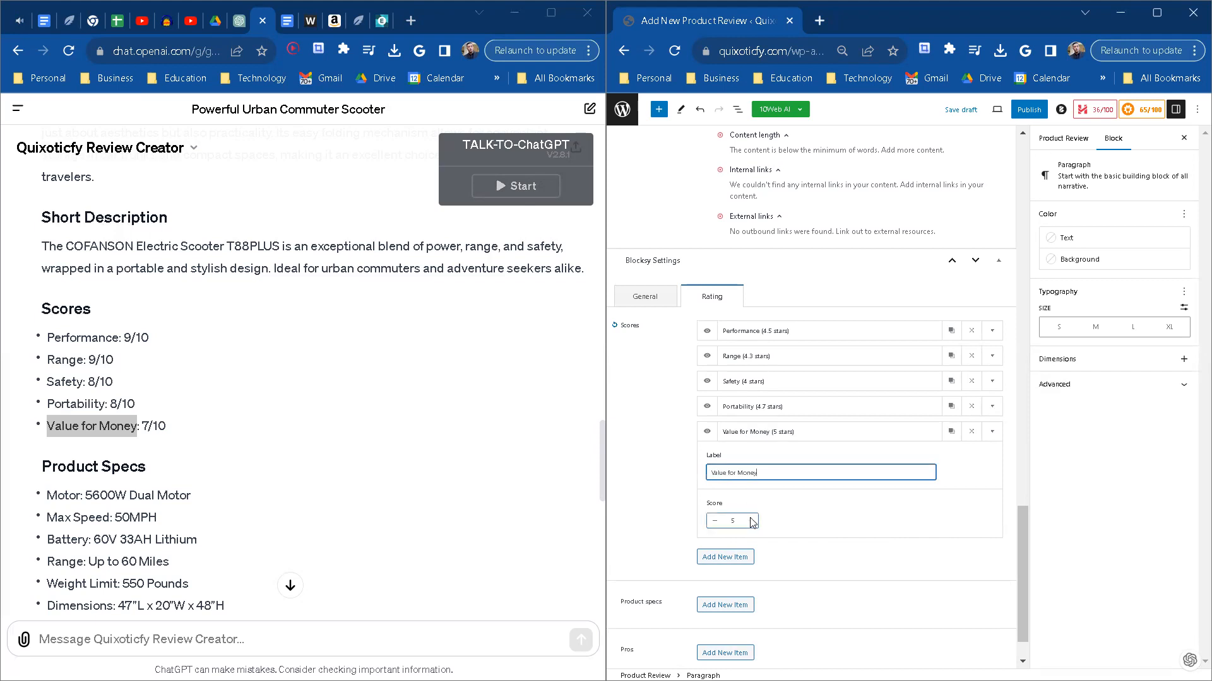
Step: Add a product spec labelled Motor with the value 5600W Dual Motor copied from the ChatGPT review
scroll(617, 561, down, 1)
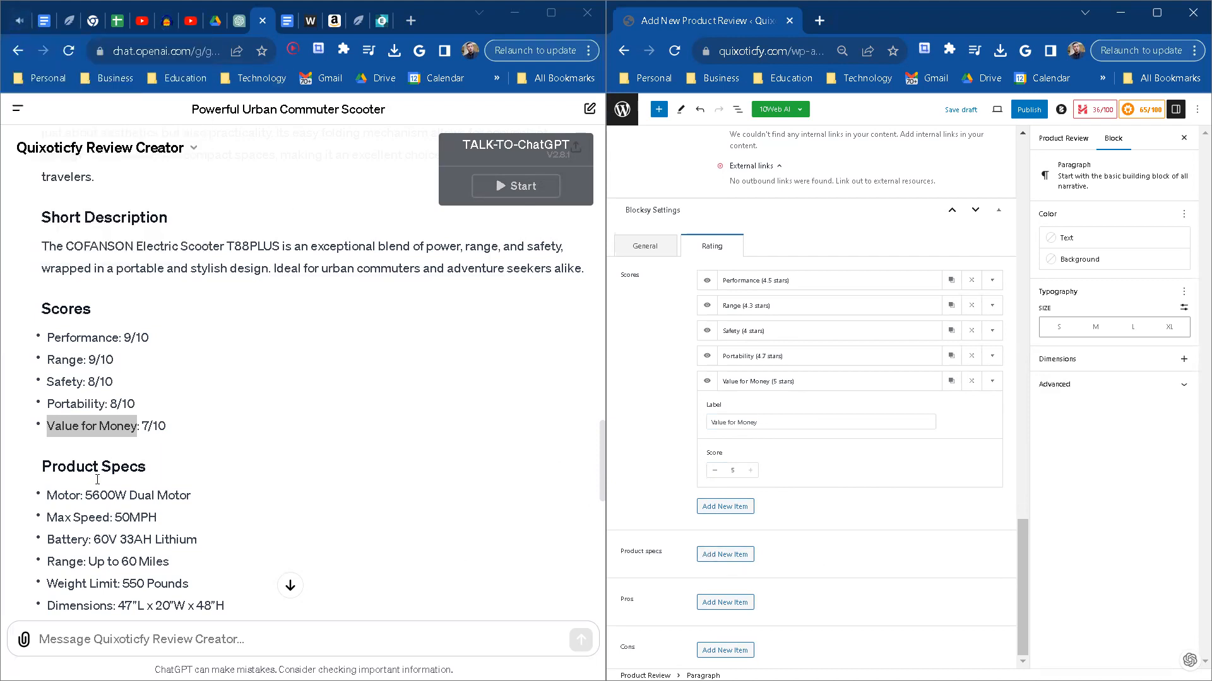
click(50, 498)
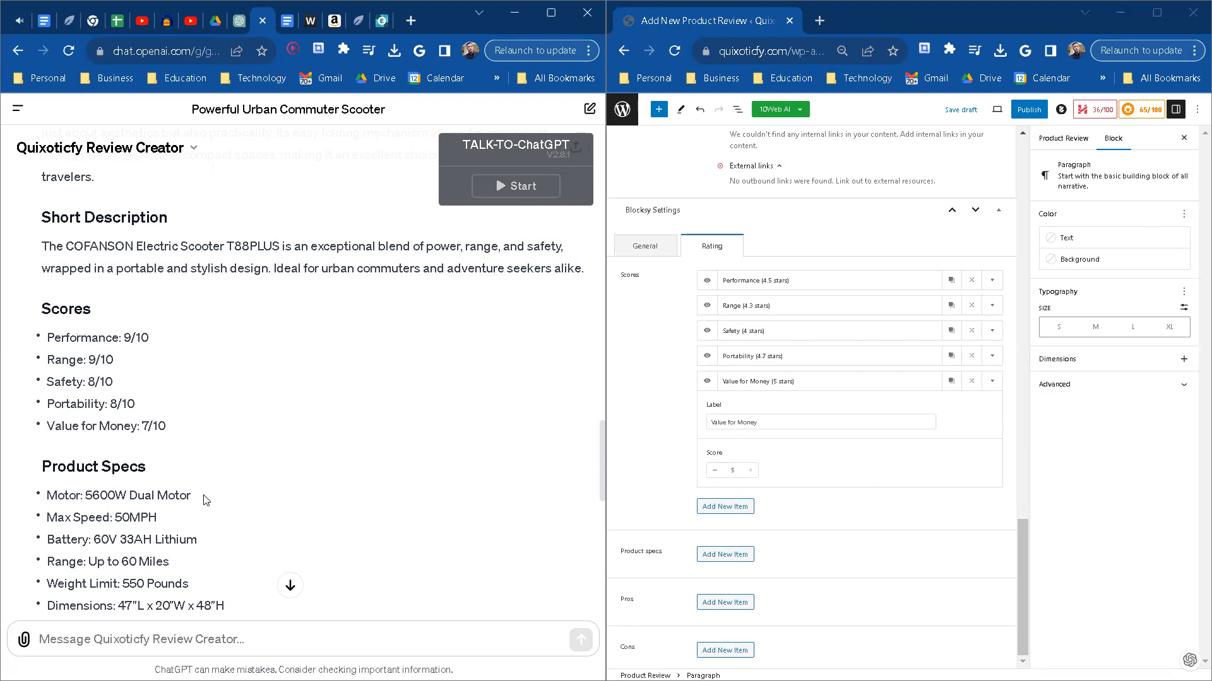
drag(204, 499, 89, 499)
key(ctrl+c)
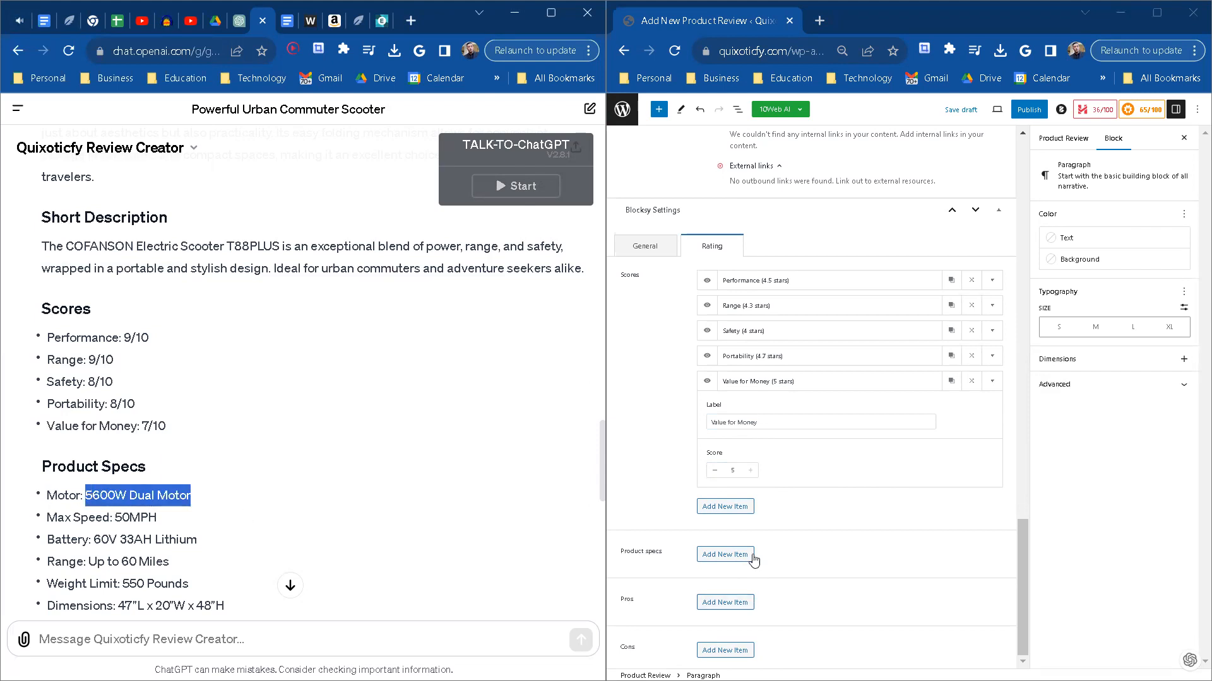
click(726, 555)
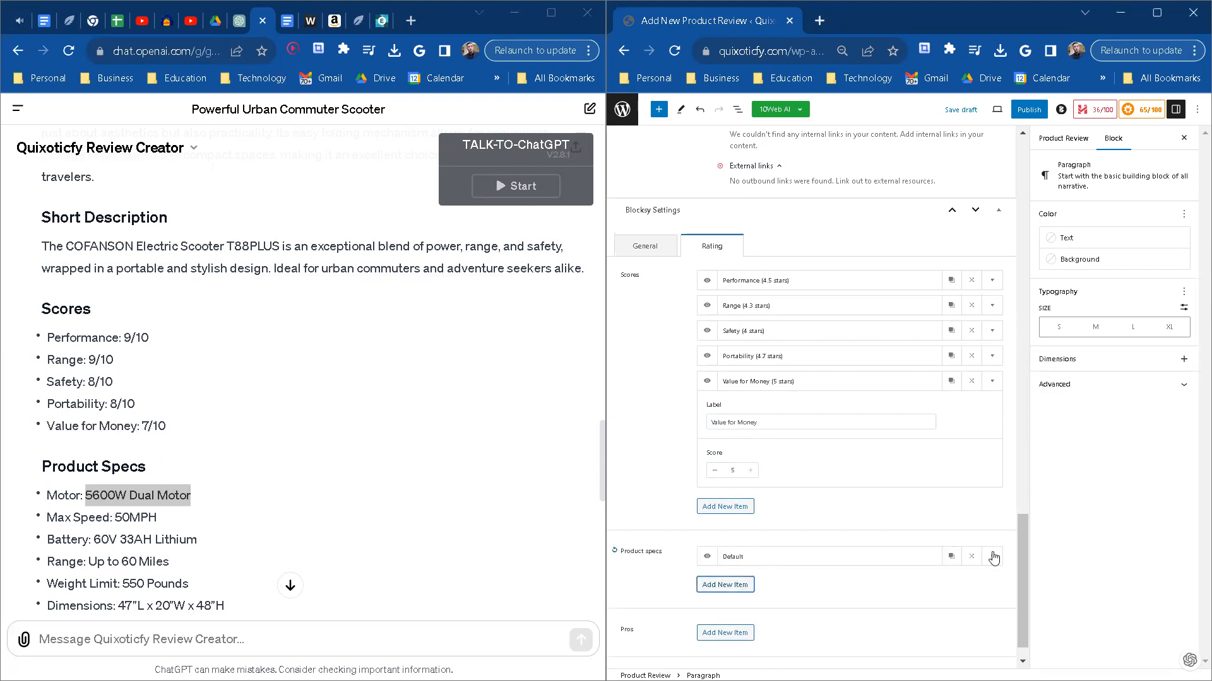
click(992, 556)
click(780, 599)
double_click(780, 599)
text(Motor)
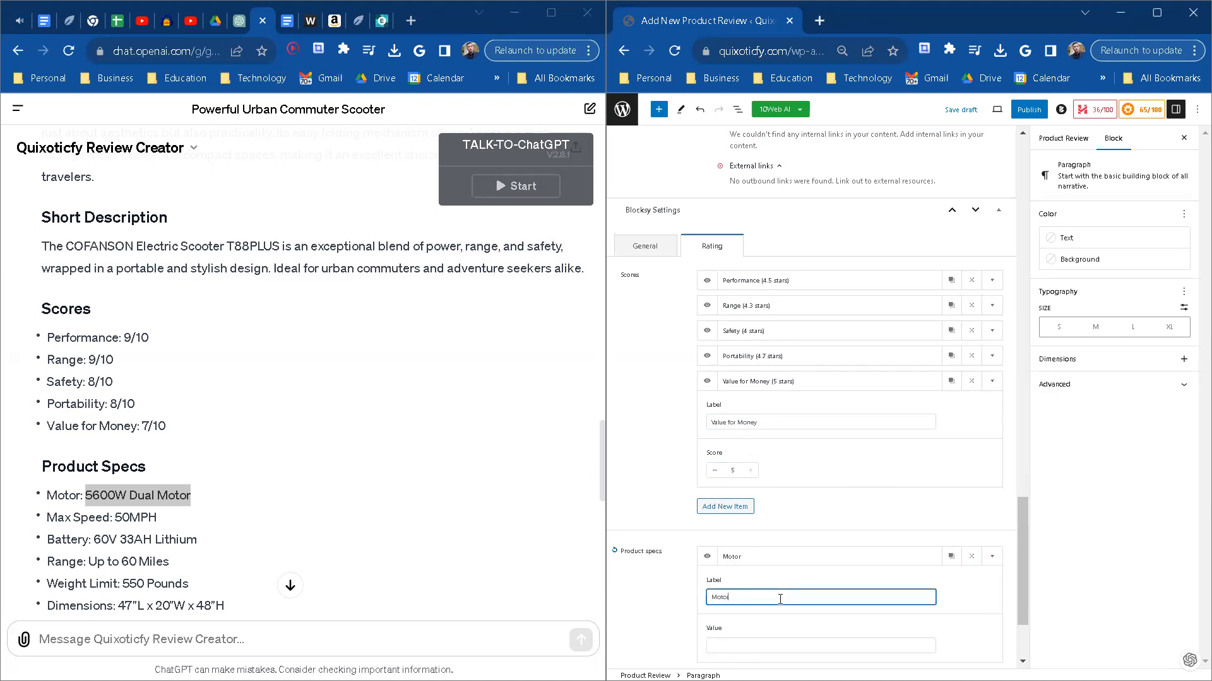
key(Tab)
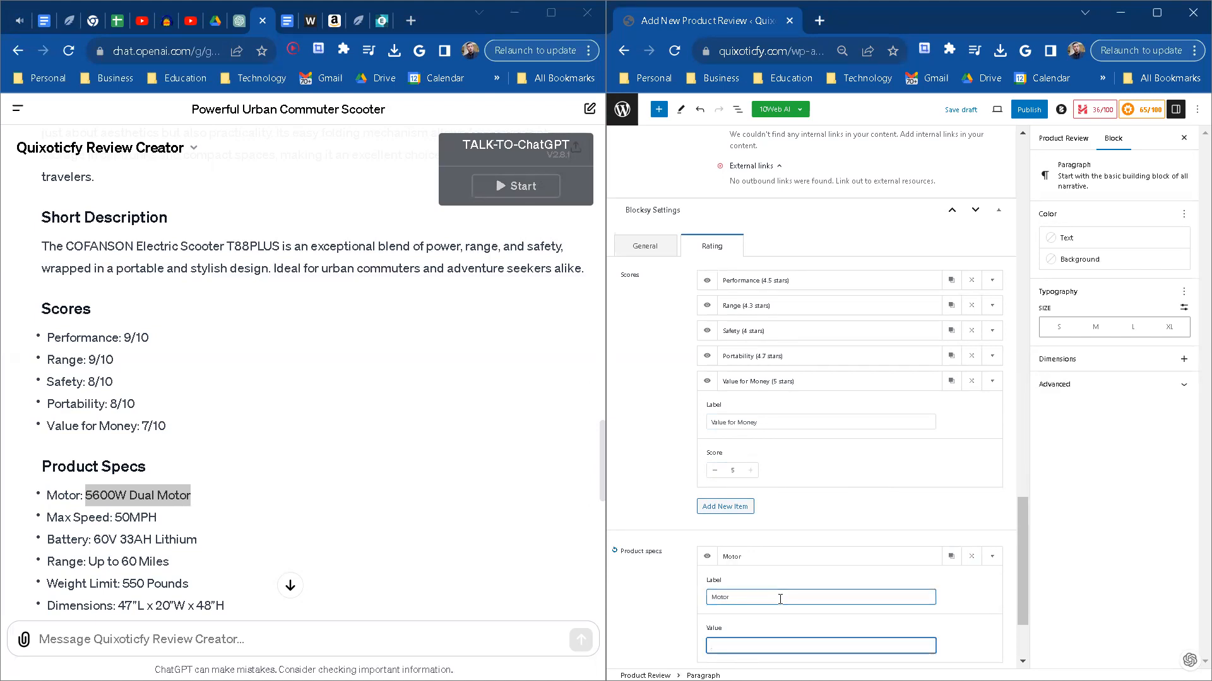
key(ctrl+v)
scroll(780, 600, down, 2)
Step: Add a product spec labelled Max Speed and paste the copied text Max Speed as its value
click(725, 548)
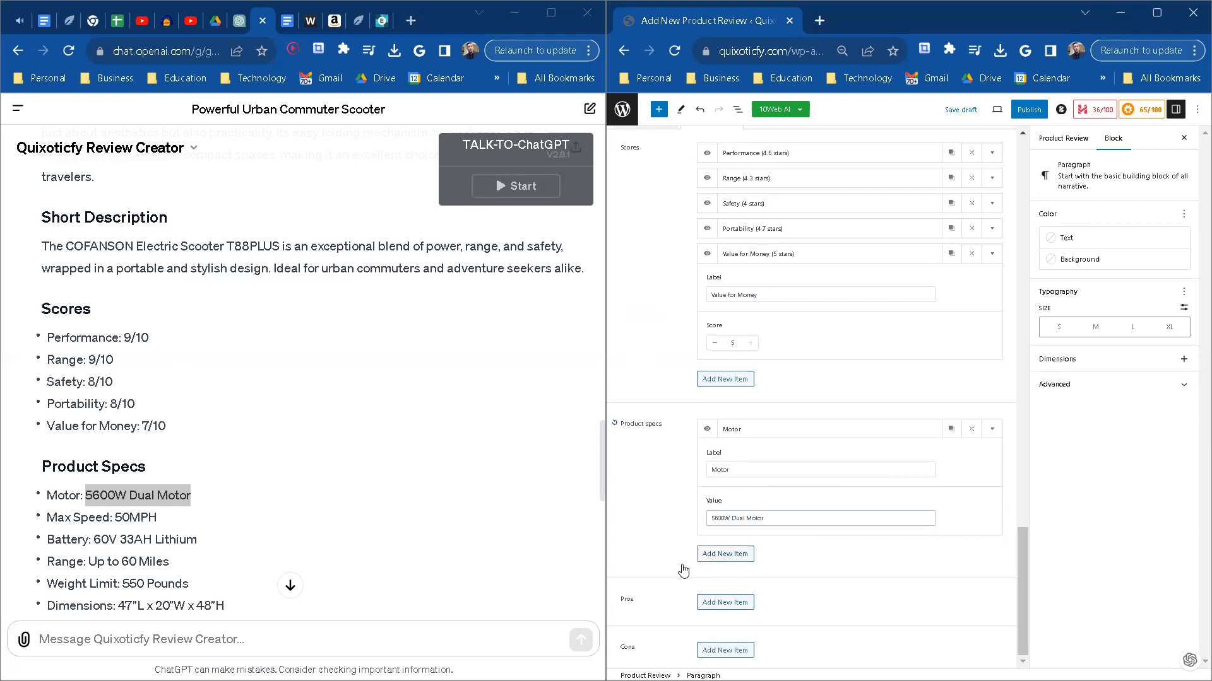
click(163, 523)
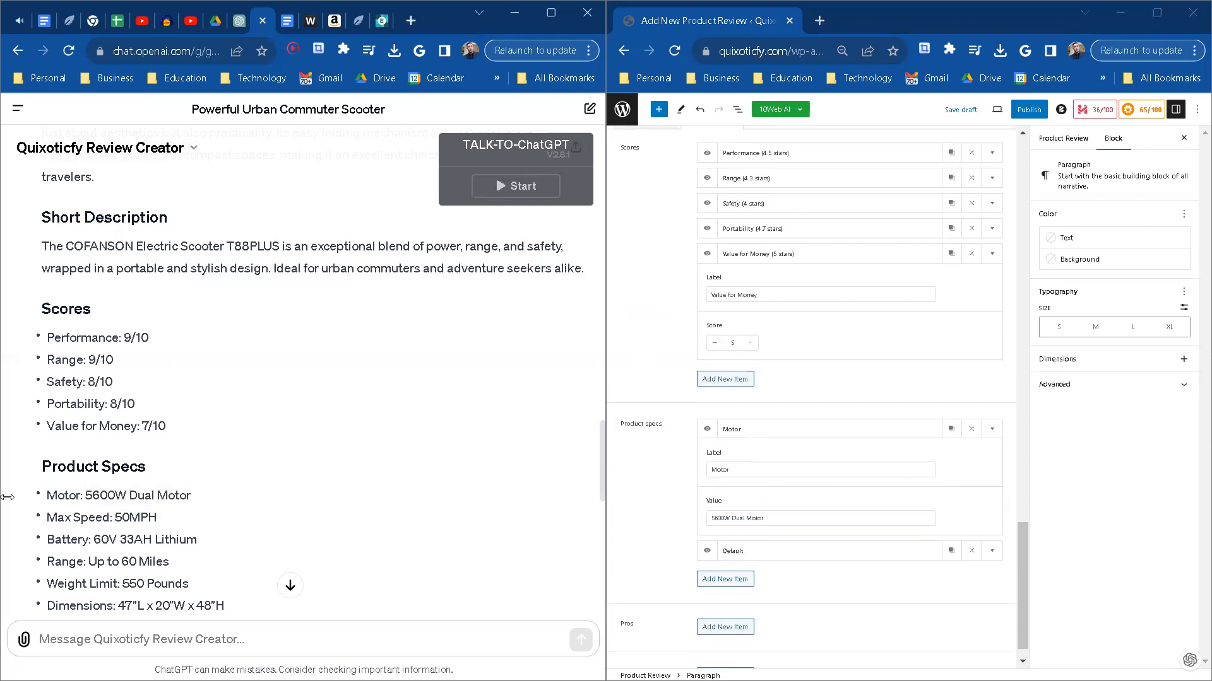
drag(53, 518, 110, 518)
key(ctrl+c)
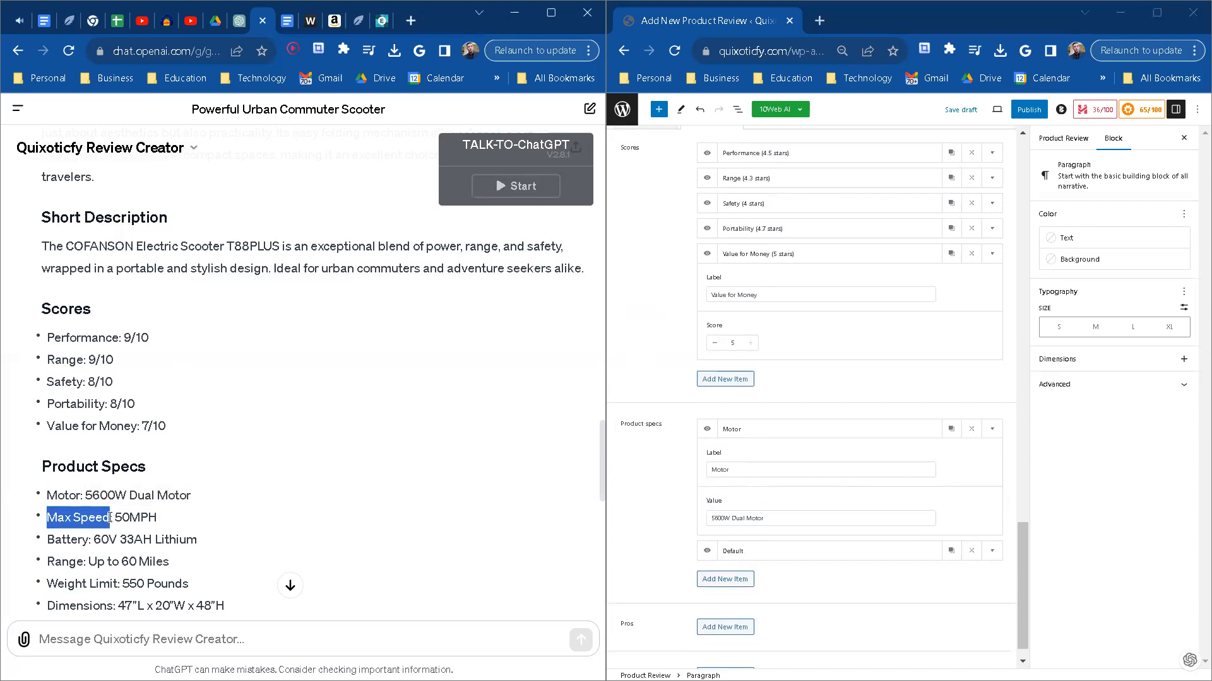
click(992, 553)
click(734, 543)
double_click(754, 490)
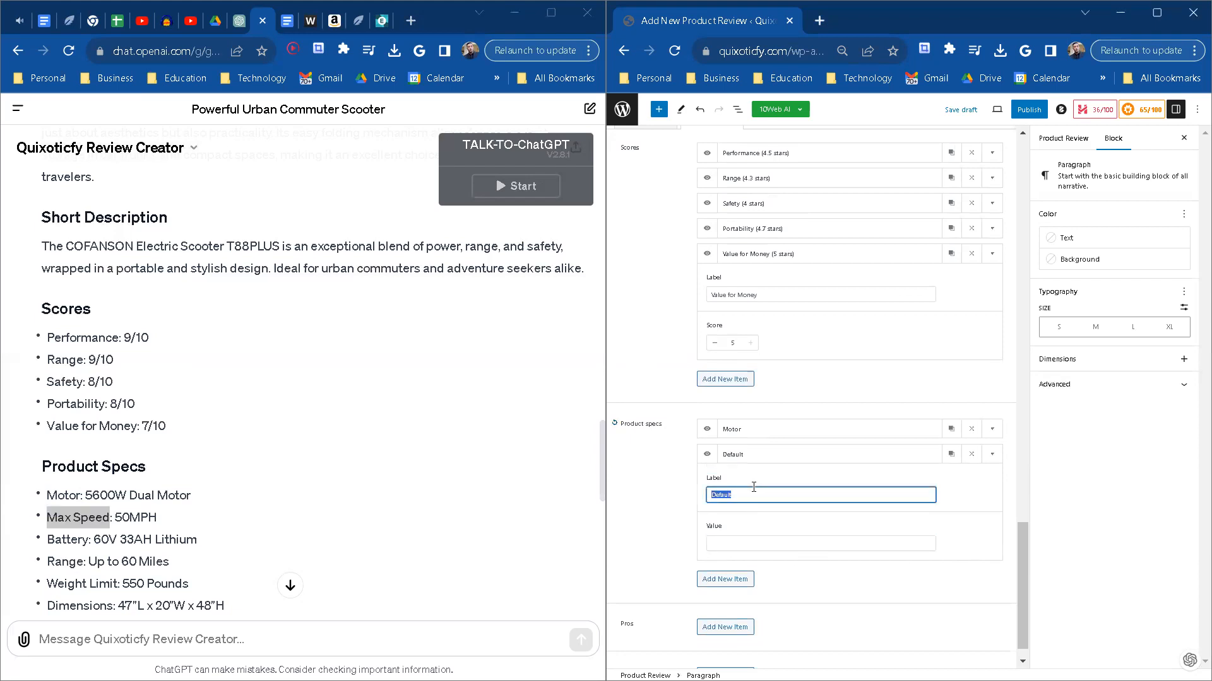
text(Max Speed)
click(744, 544)
key(ctrl+v)
Step: Add a product spec labelled Battery with the value 60V 33AH Lithium copied from the ChatGPT review
click(725, 578)
scroll(291, 536, down, 3)
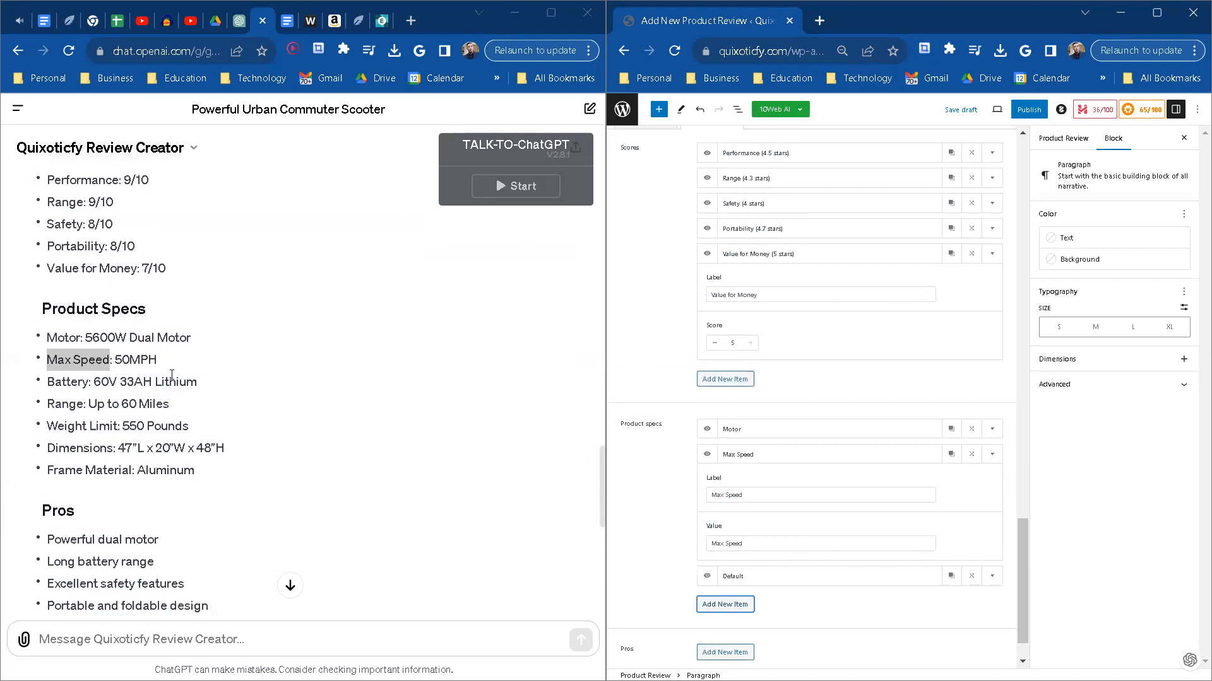
drag(205, 389, 92, 376)
key(ctrl+c)
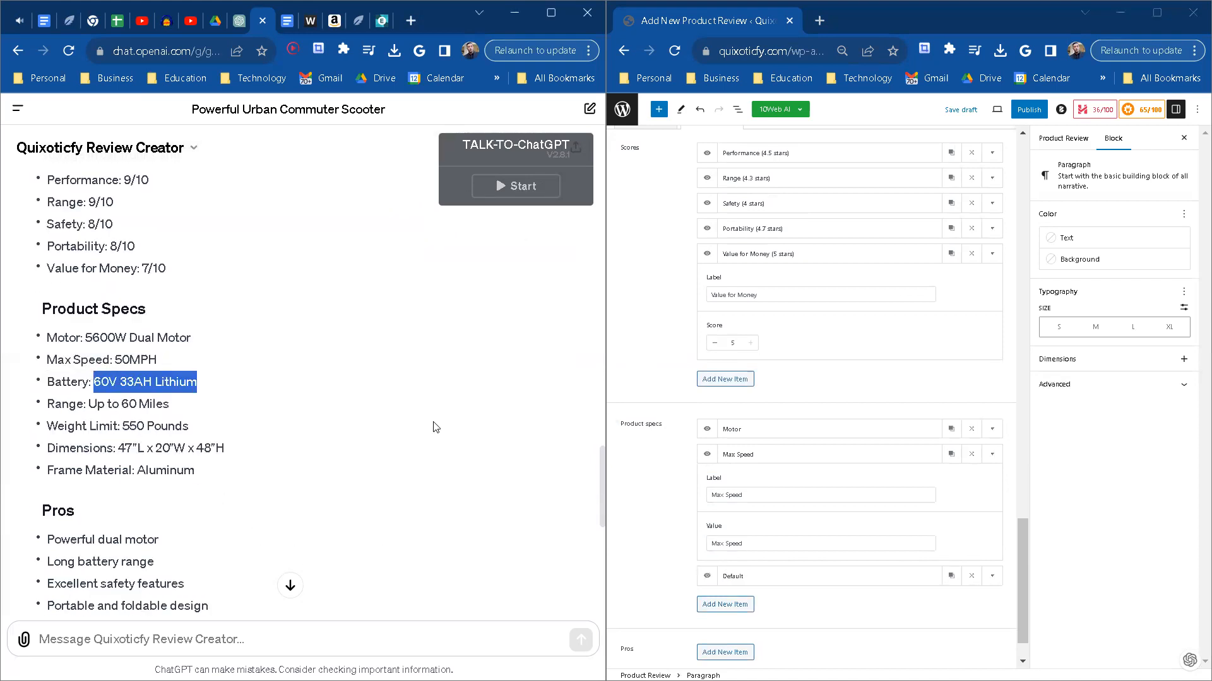
click(992, 576)
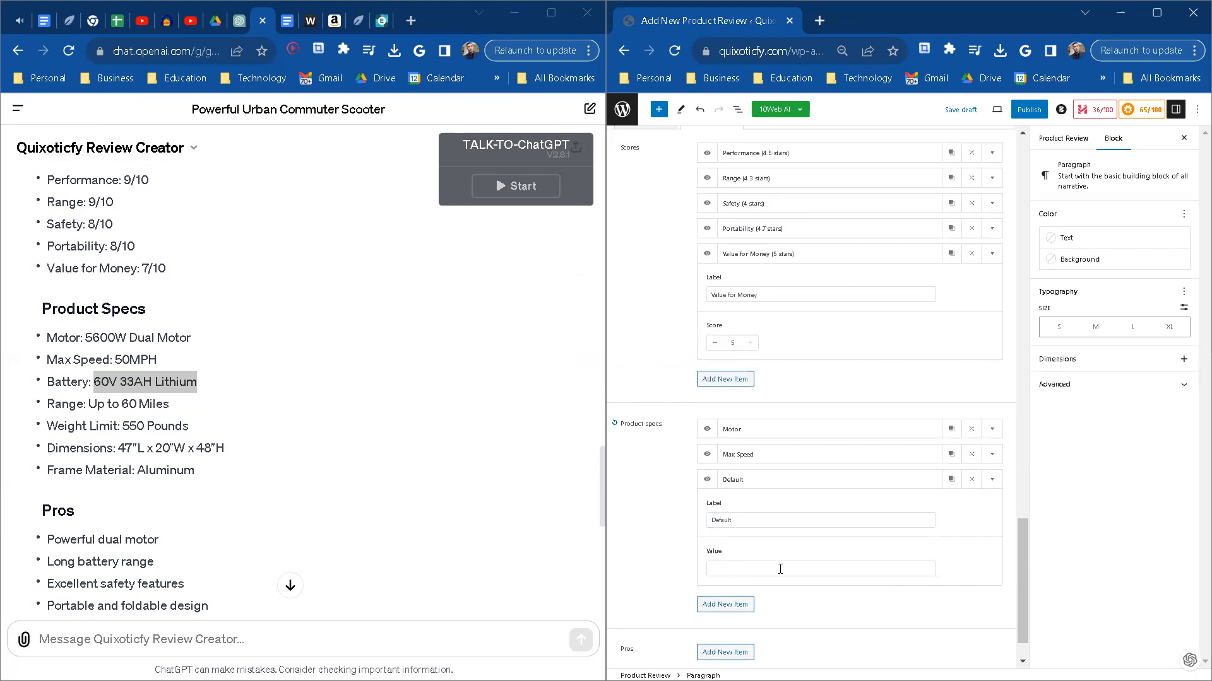
double_click(771, 519)
text(Battery)
key(Tab)
key(ctrl+v)
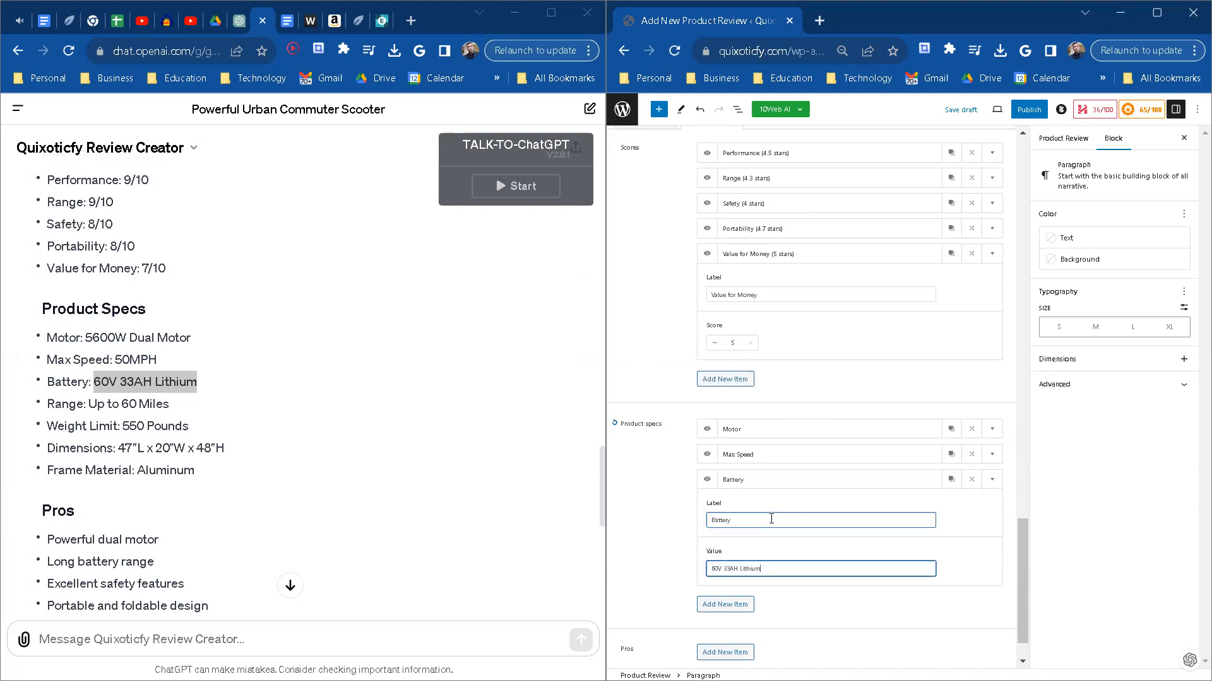
Step: Add a product spec labelled Weight Limit with the value Up to 60 Miles copied from the ChatGPT review's Range line
click(738, 604)
scroll(357, 531, down, 2)
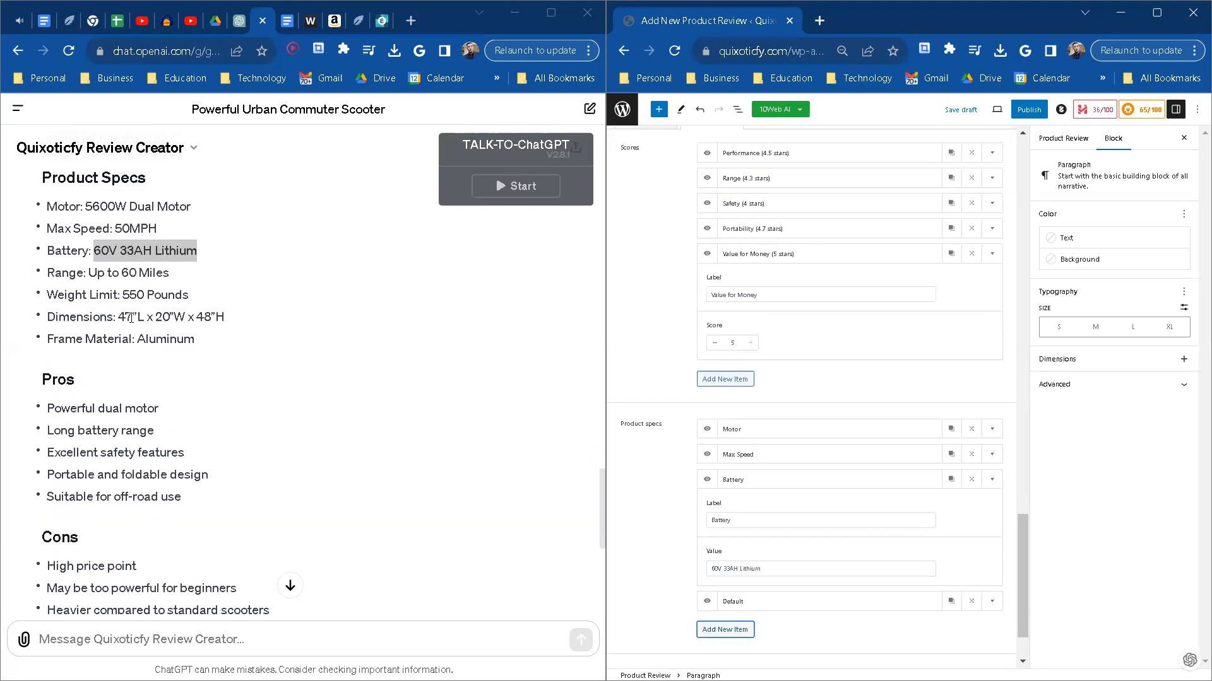
drag(172, 277, 93, 273)
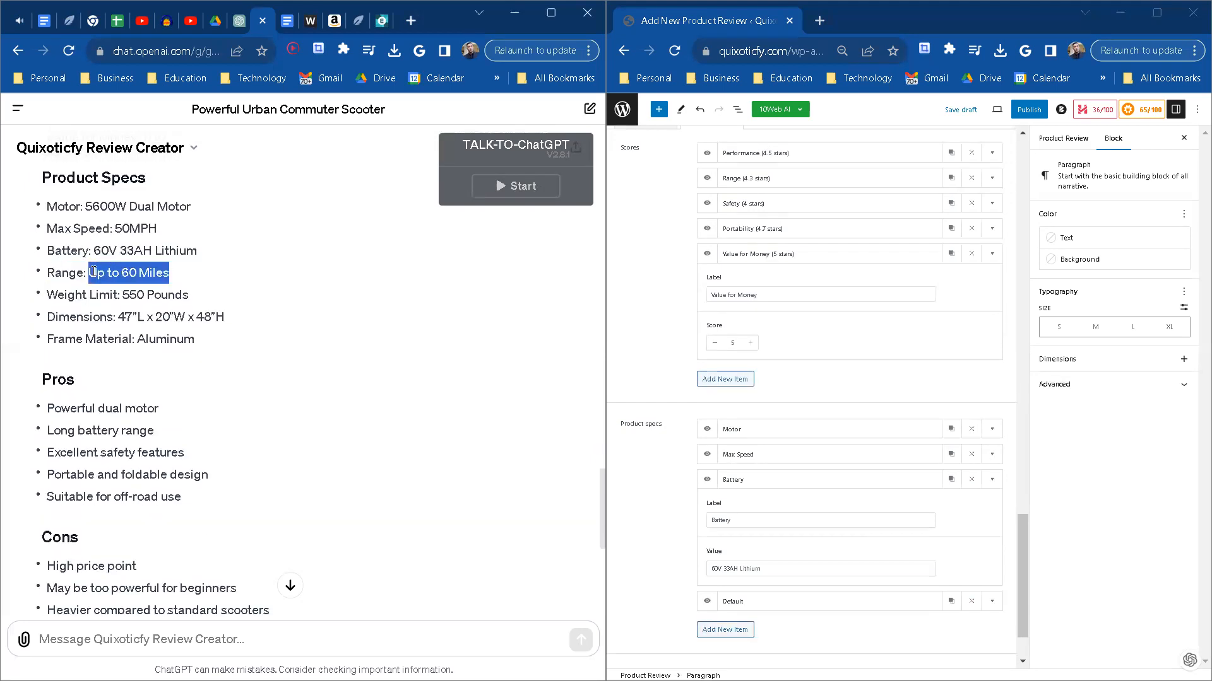
click(993, 601)
double_click(766, 545)
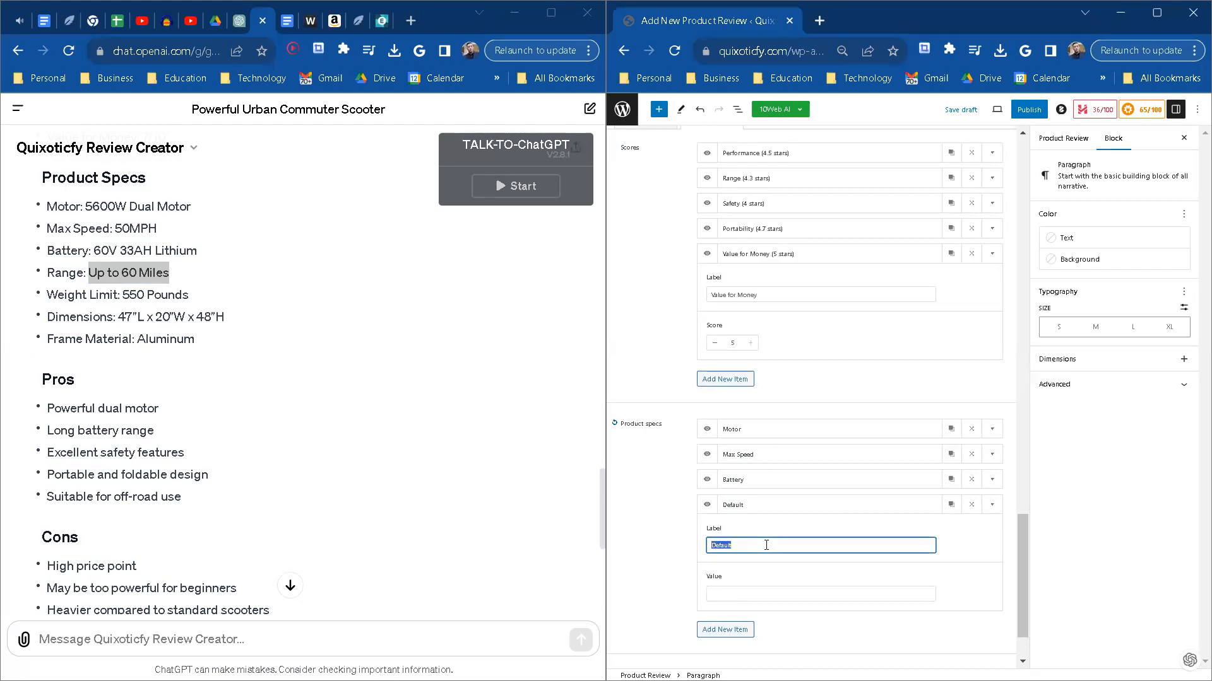
text(Weight Limit)
click(756, 607)
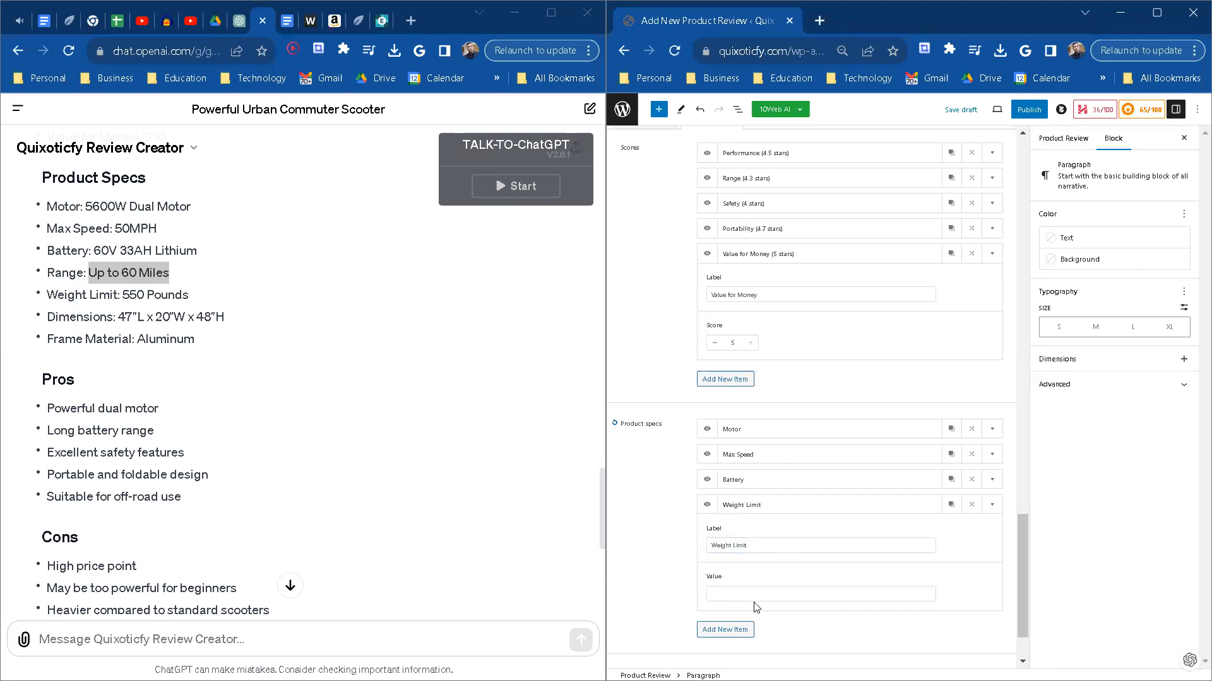
click(768, 595)
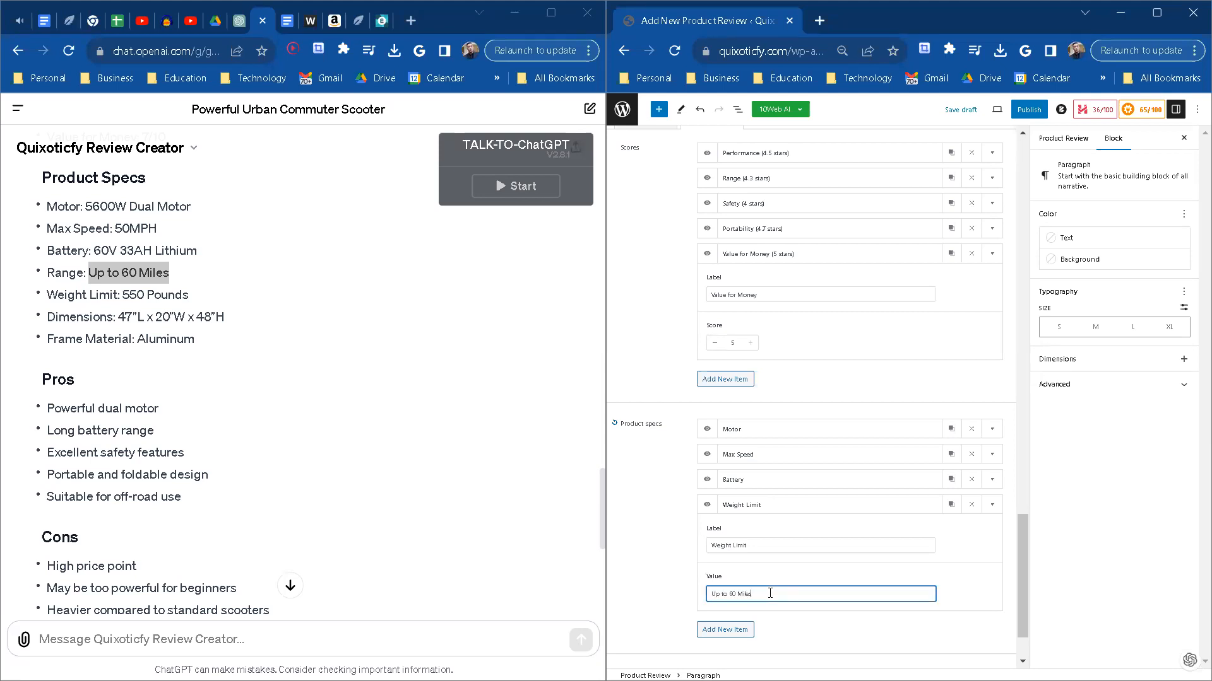
Step: Add a product spec labelled Demensions with the value 47"L x 20"W x 48"H copied from the ChatGPT review
scroll(770, 593, down, 1)
click(727, 554)
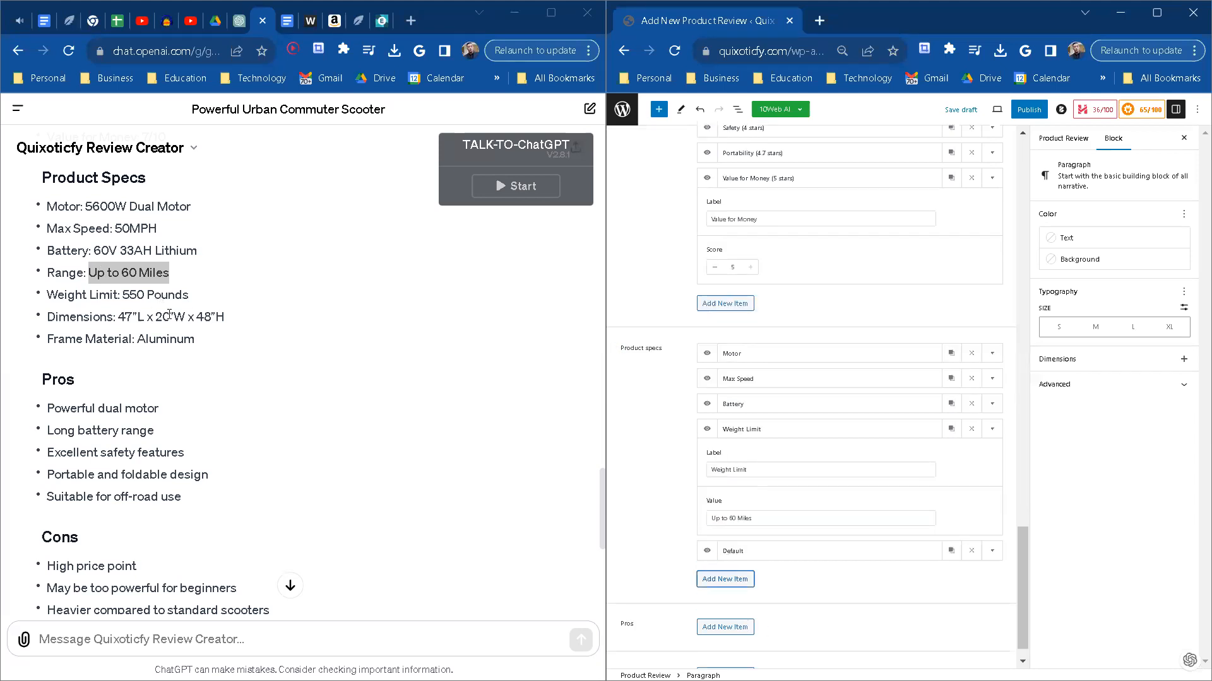
drag(221, 316, 122, 318)
key(ctrl+c)
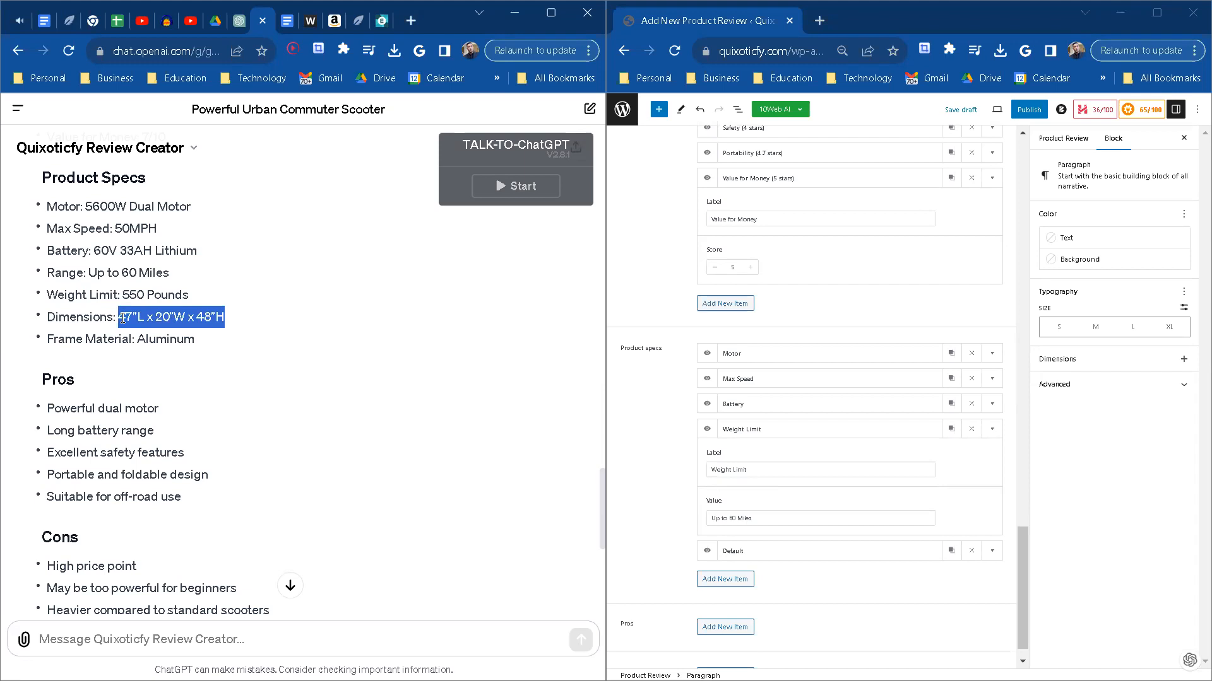
click(992, 551)
click(783, 495)
double_click(783, 495)
text(Demensions)
key(Tab)
key(ctrl+v)
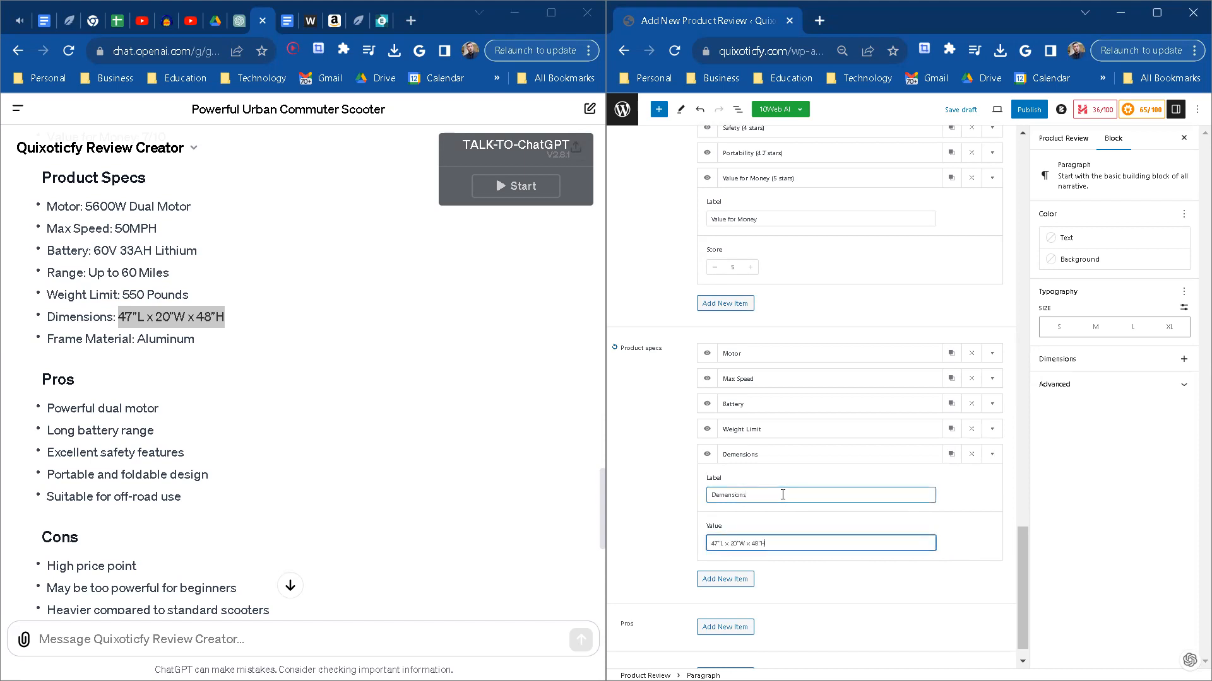
Step: Add a product spec labelled Frame Material with the value Aluminum copied from the ChatGPT review
click(742, 579)
scroll(179, 449, down, 1)
drag(212, 314, 137, 310)
key(ctrl+c)
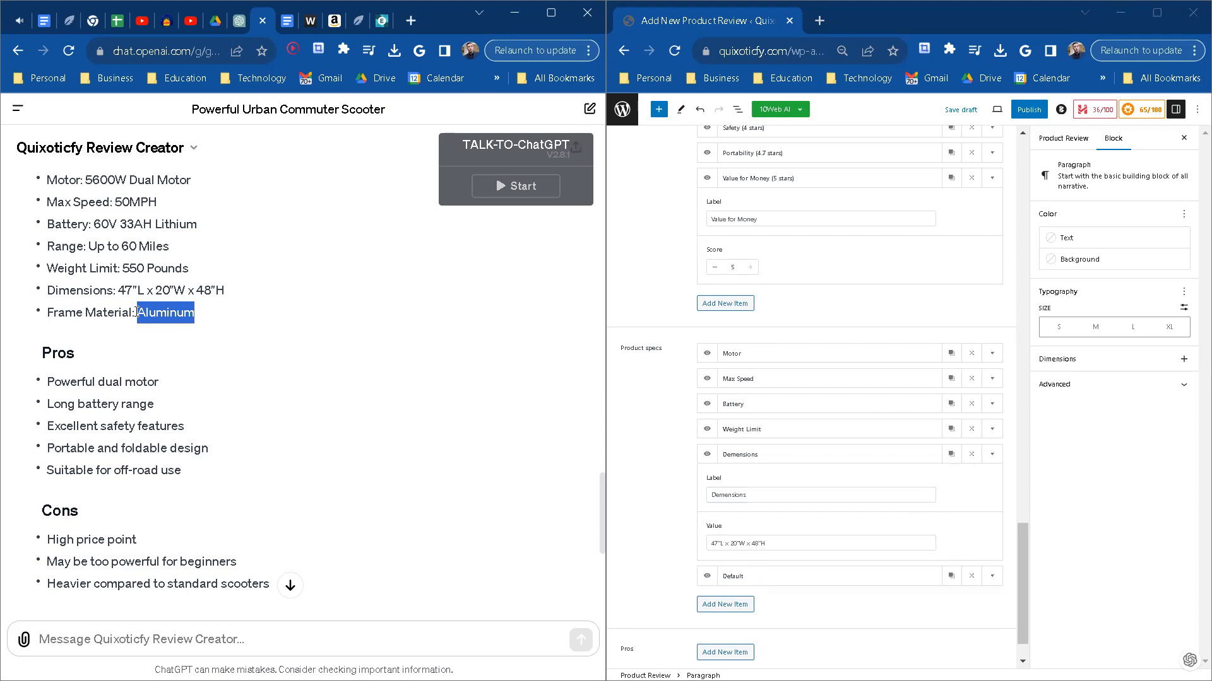
click(991, 576)
click(779, 518)
key(ctrl+a)
text(Frame Material)
key(Tab)
key(ctrl+v)
Step: Add a first item under Pros labelled Powerful dual motor, copied from the ChatGPT review
scroll(753, 548, down, 1)
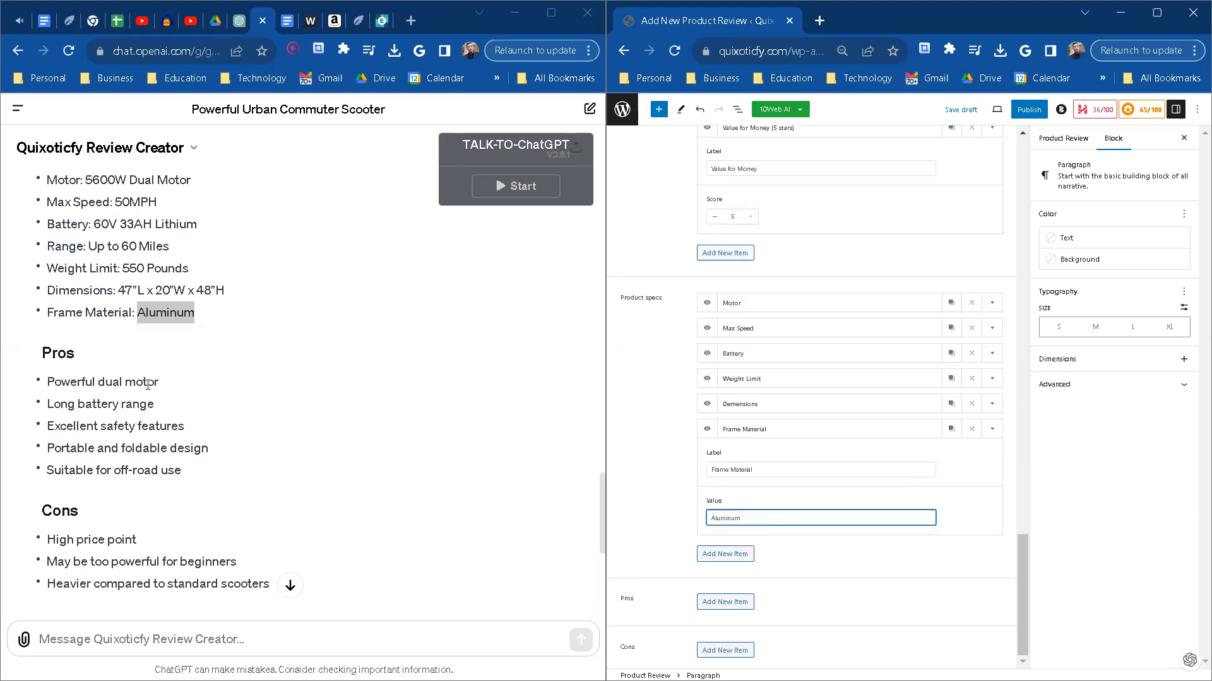
click(730, 600)
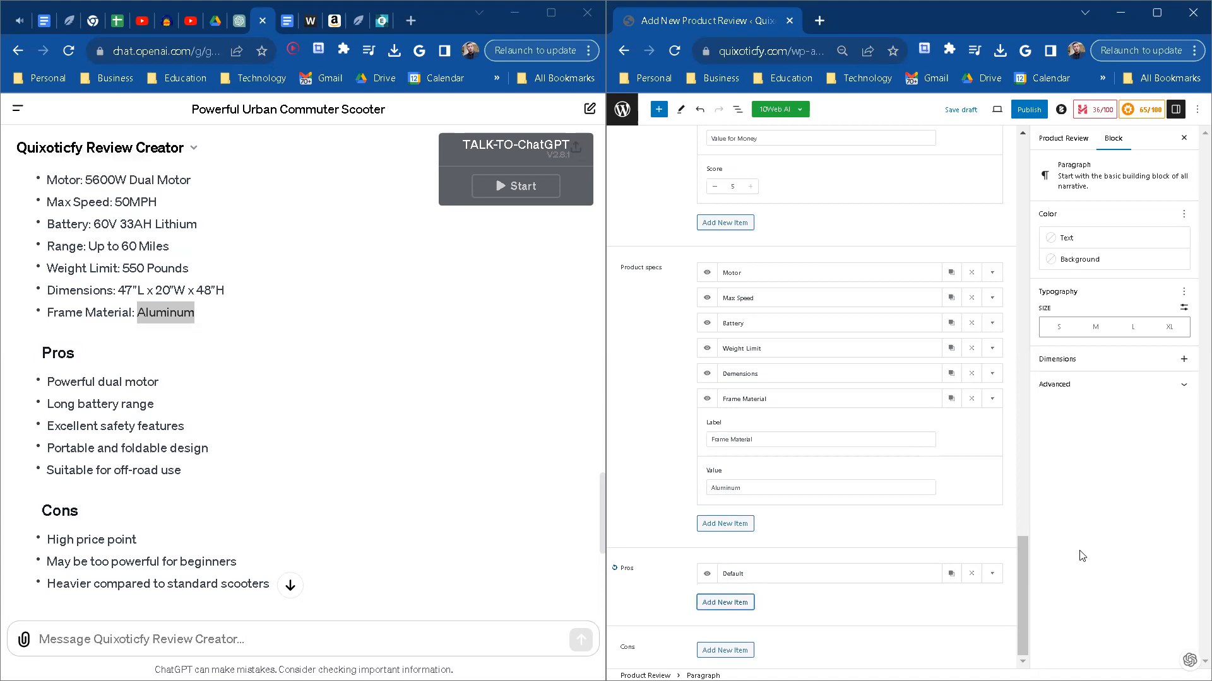
click(992, 574)
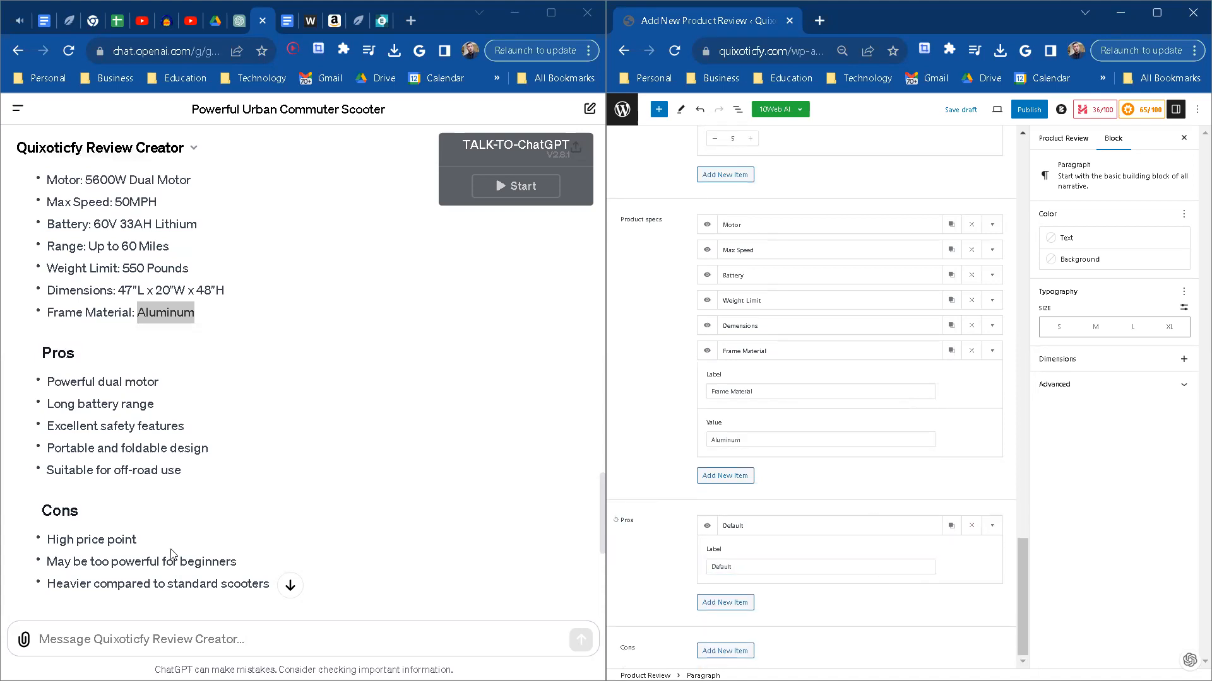
drag(168, 386, 49, 382)
key(ctrl+c)
double_click(720, 567)
key(ctrl+v)
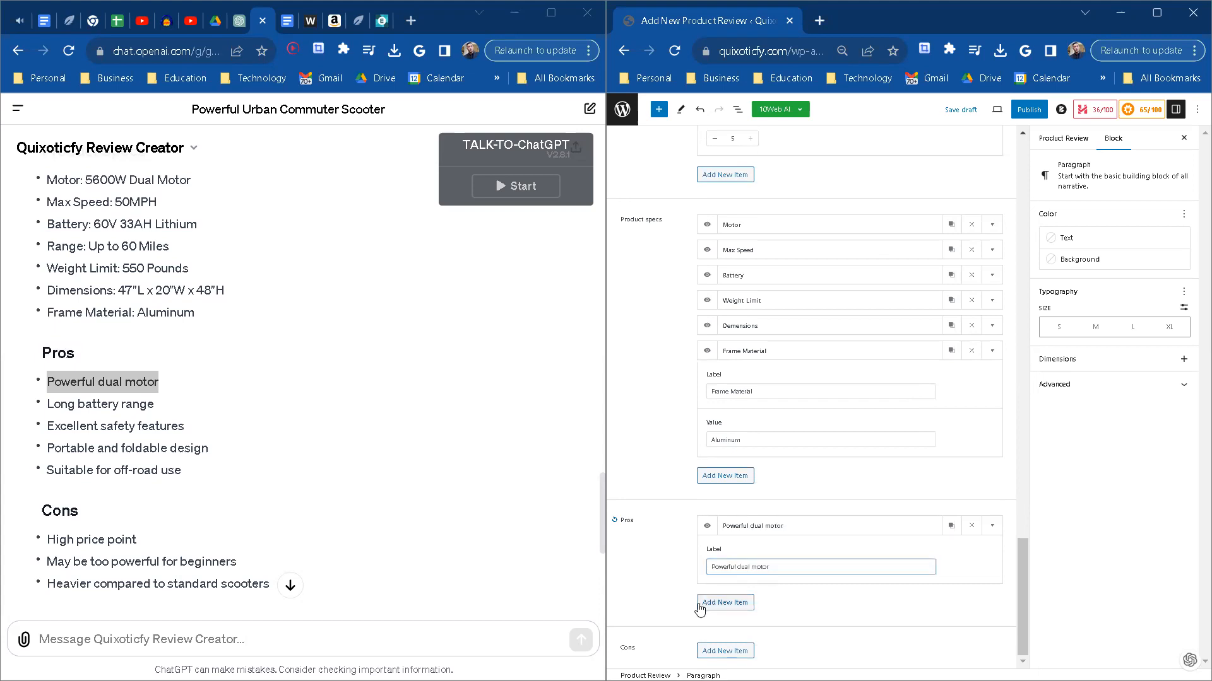
Step: Add a second item under Pros labelled Long battery range, copied from the ChatGPT review
click(699, 604)
drag(168, 409, 50, 404)
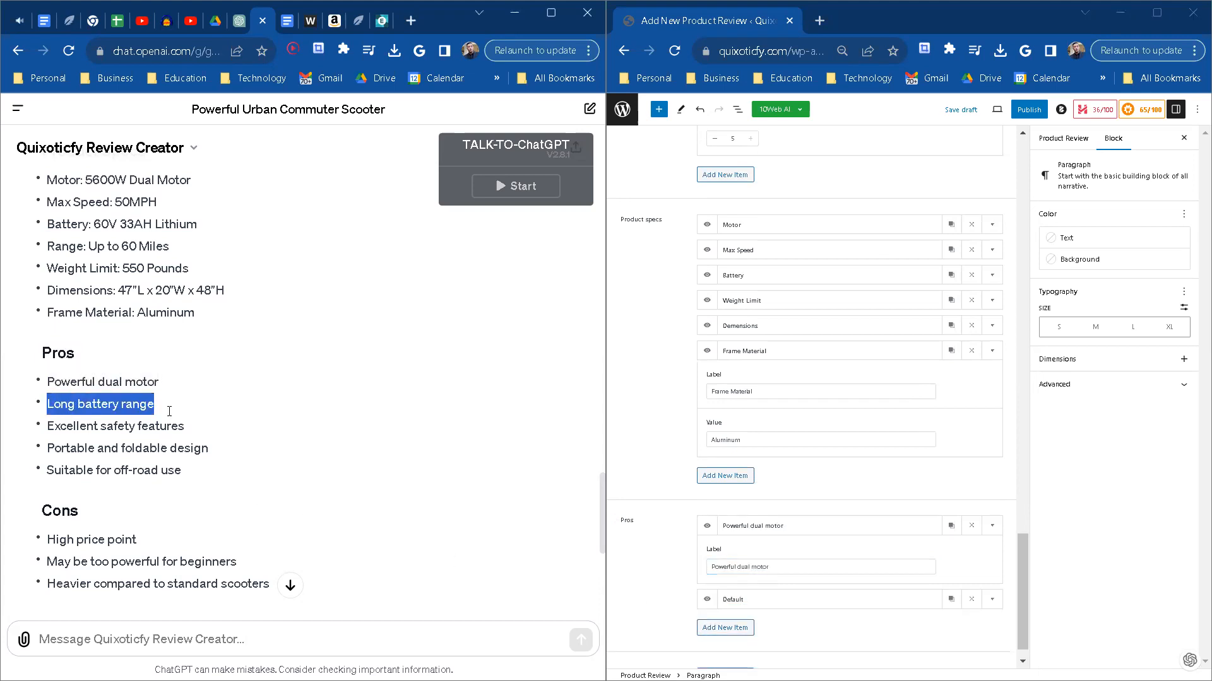
click(992, 599)
double_click(770, 593)
key(ctrl+v)
Step: Add a third item under Pros labelled Excellent safety features, copied from the ChatGPT review
click(724, 628)
drag(189, 428, 49, 426)
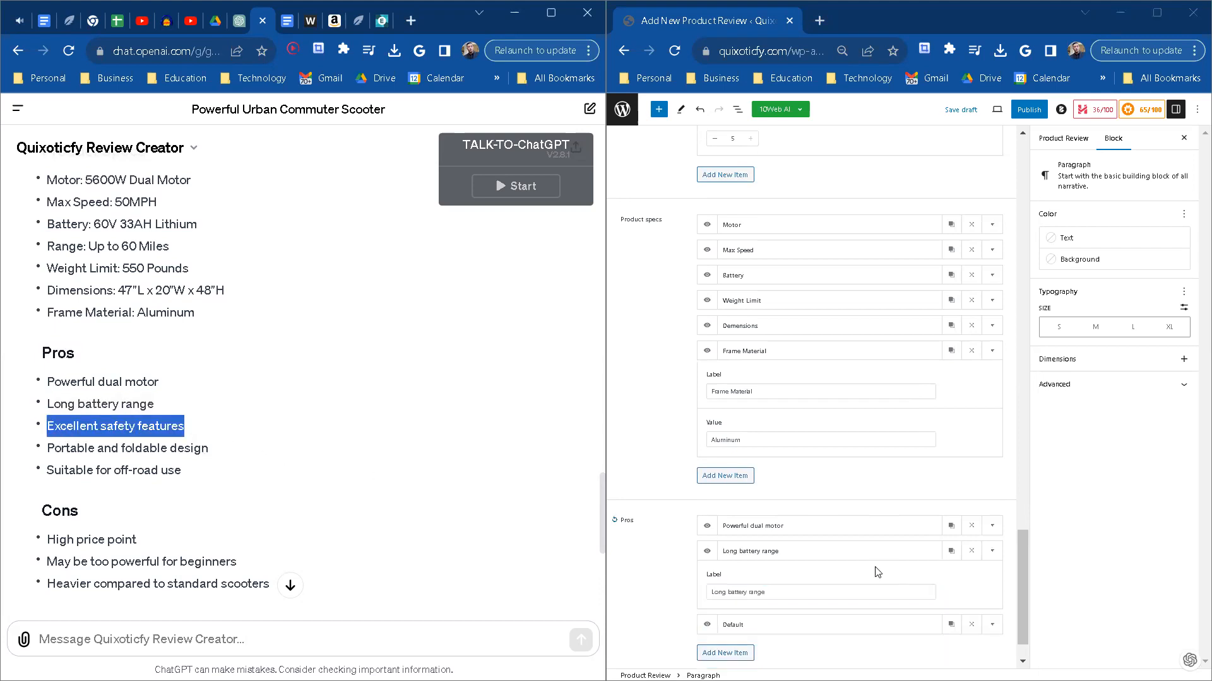
scroll(820, 536, down, 1)
click(990, 576)
double_click(760, 567)
key(ctrl+v)
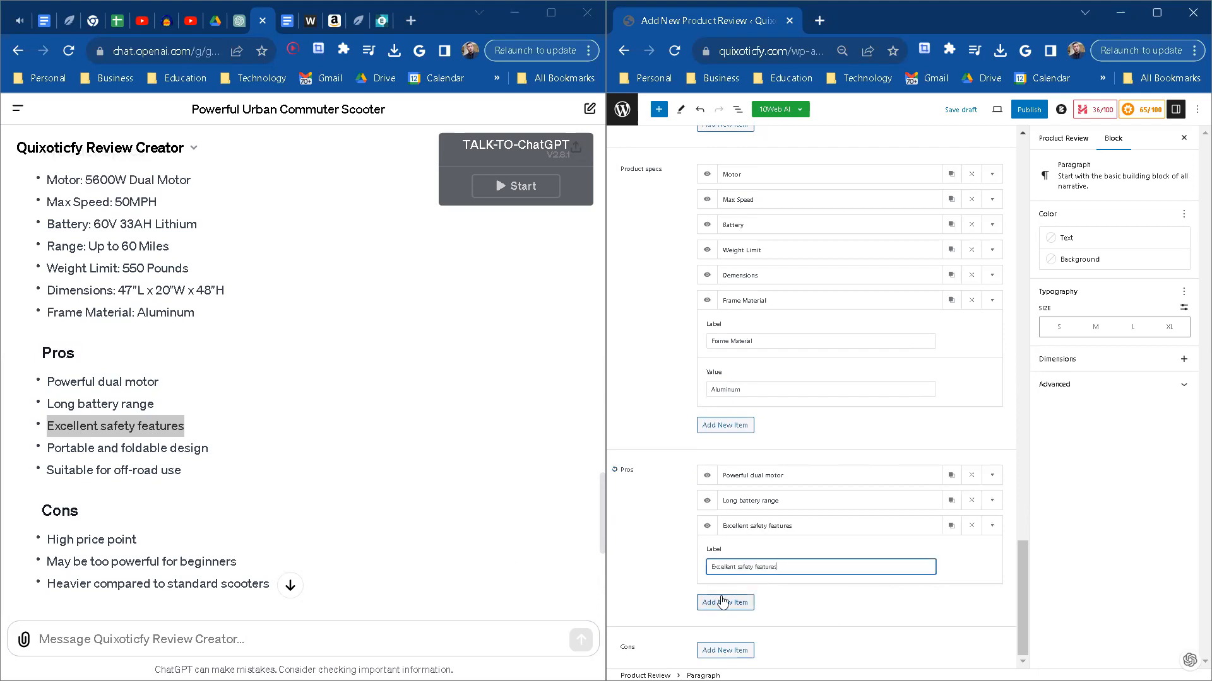
Step: Add a fourth item under Pros labelled Portable and foldable design, copied from the ChatGPT review
click(725, 602)
drag(213, 450, 46, 449)
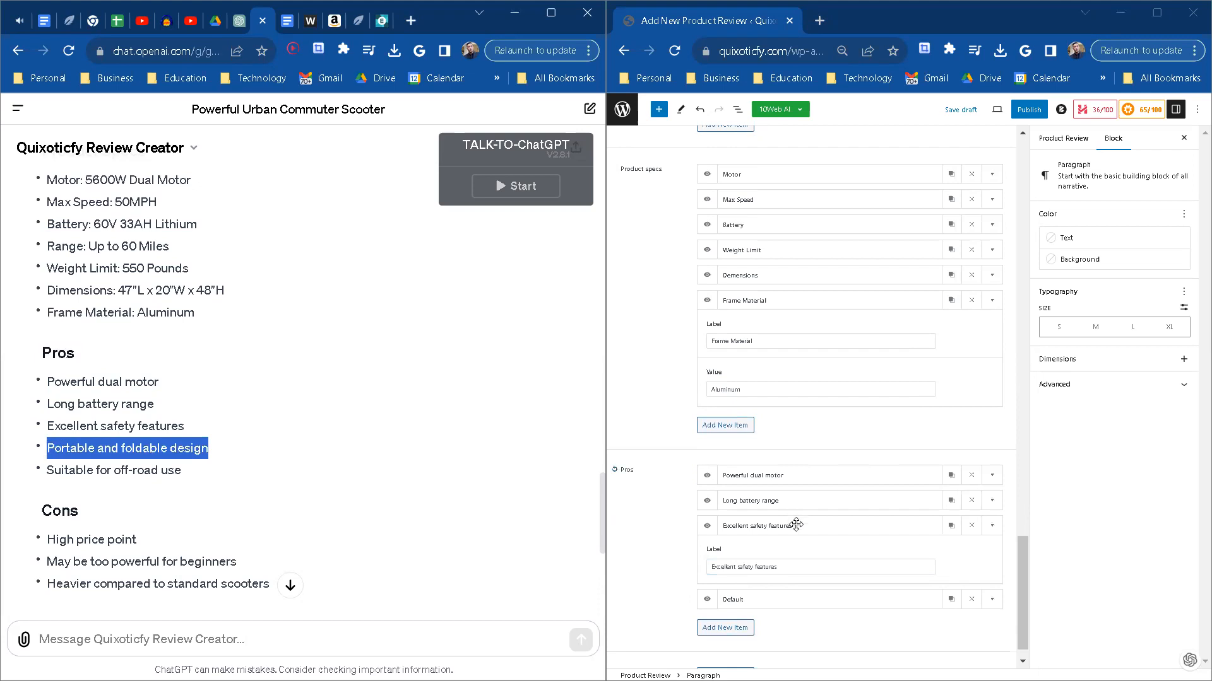
click(995, 604)
double_click(763, 592)
key(ctrl+v)
Step: Add a fifth item under Pros labelled Suitable for off-road use, copied from the ChatGPT review
click(725, 628)
scroll(310, 486, down, 2)
drag(187, 365, 49, 365)
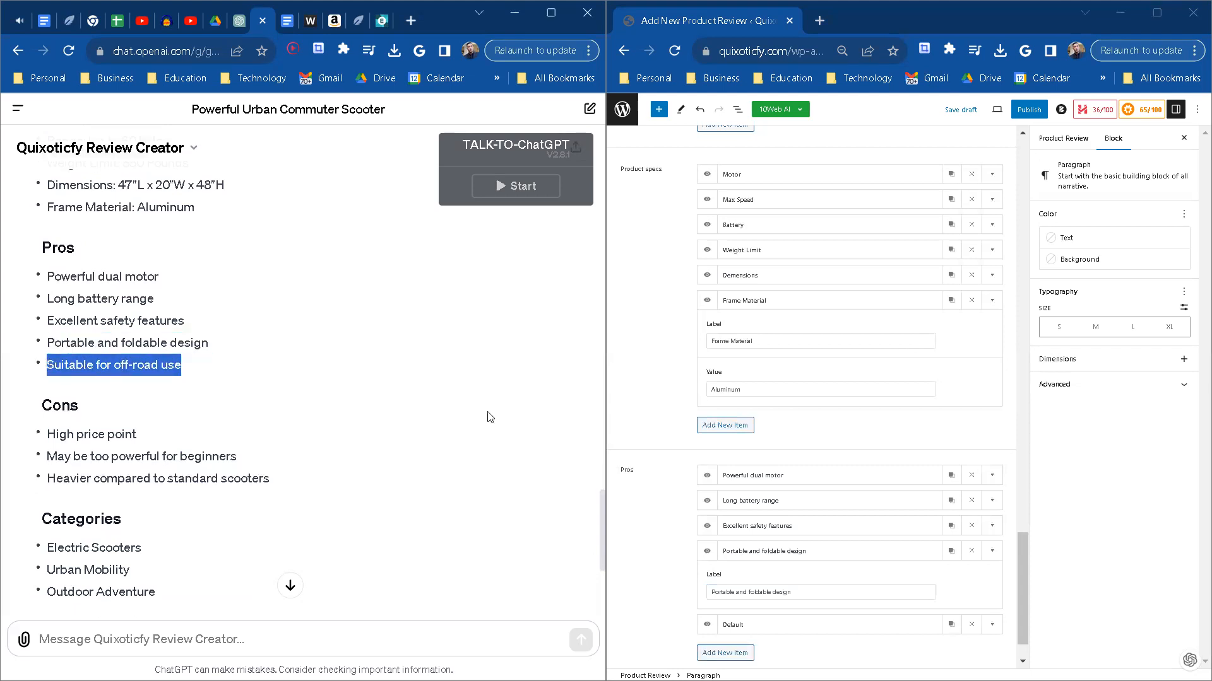
click(988, 630)
triple_click(781, 612)
key(ctrl+v)
Step: Add a first item under Cons labelled High price point, copied from the ChatGPT review
scroll(769, 606, down, 1)
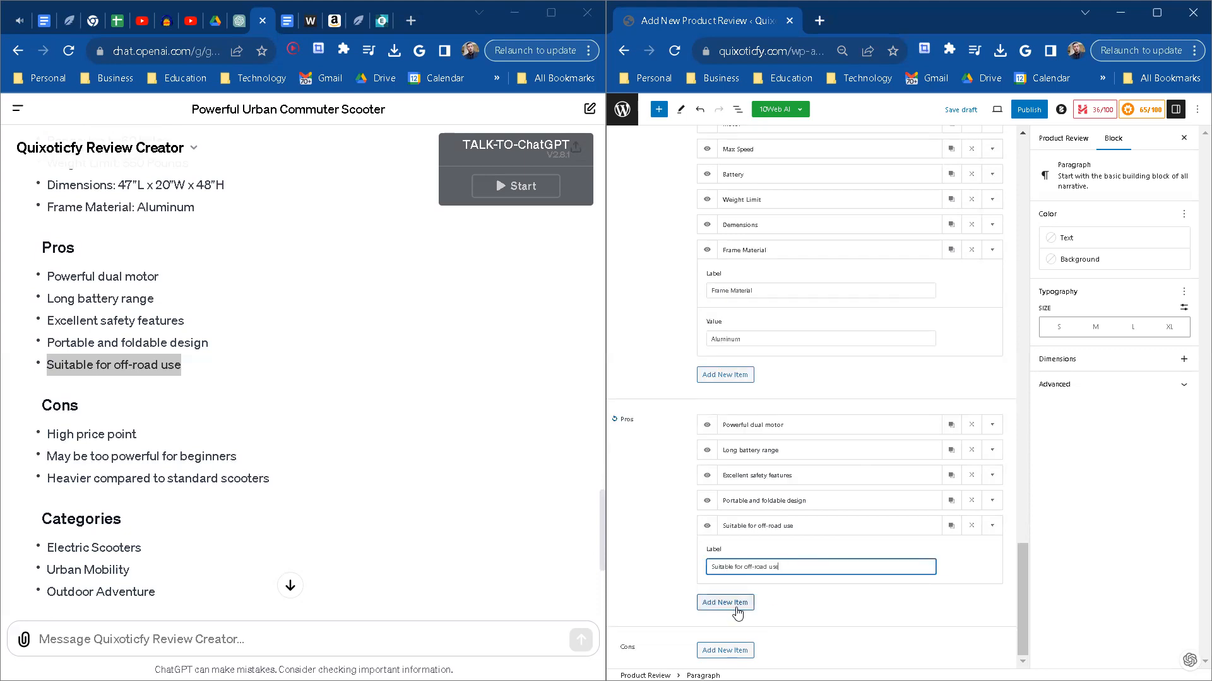
click(724, 650)
scroll(252, 467, down, 2)
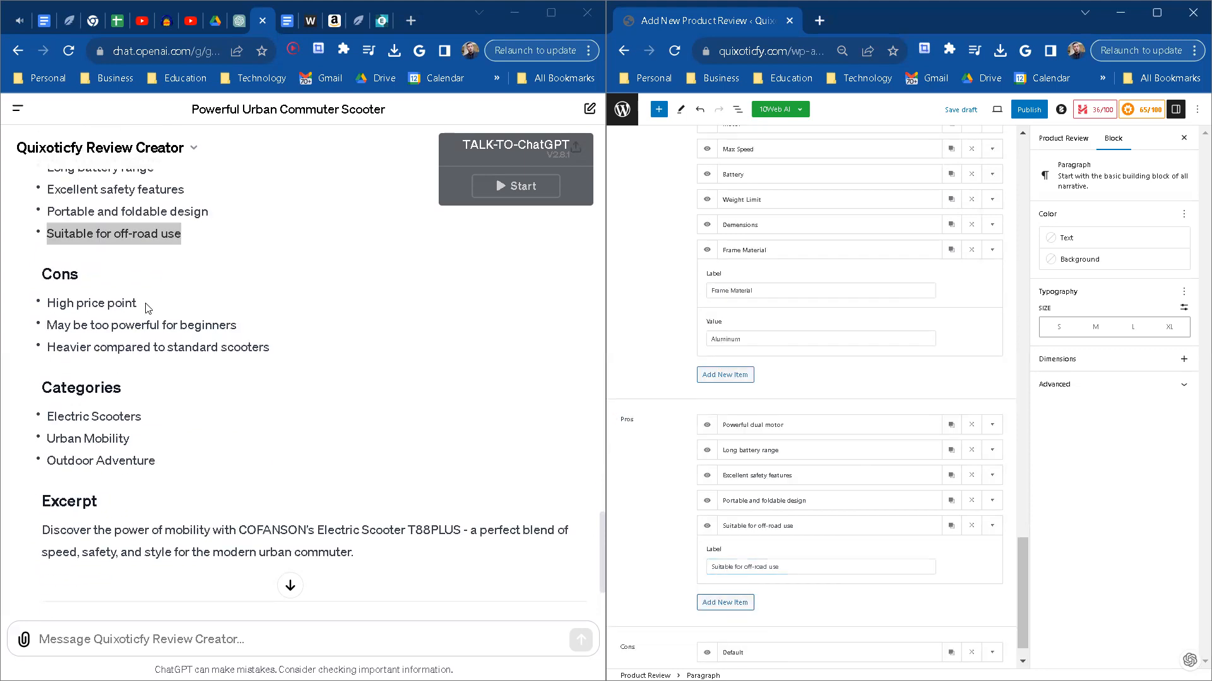
drag(146, 308, 45, 305)
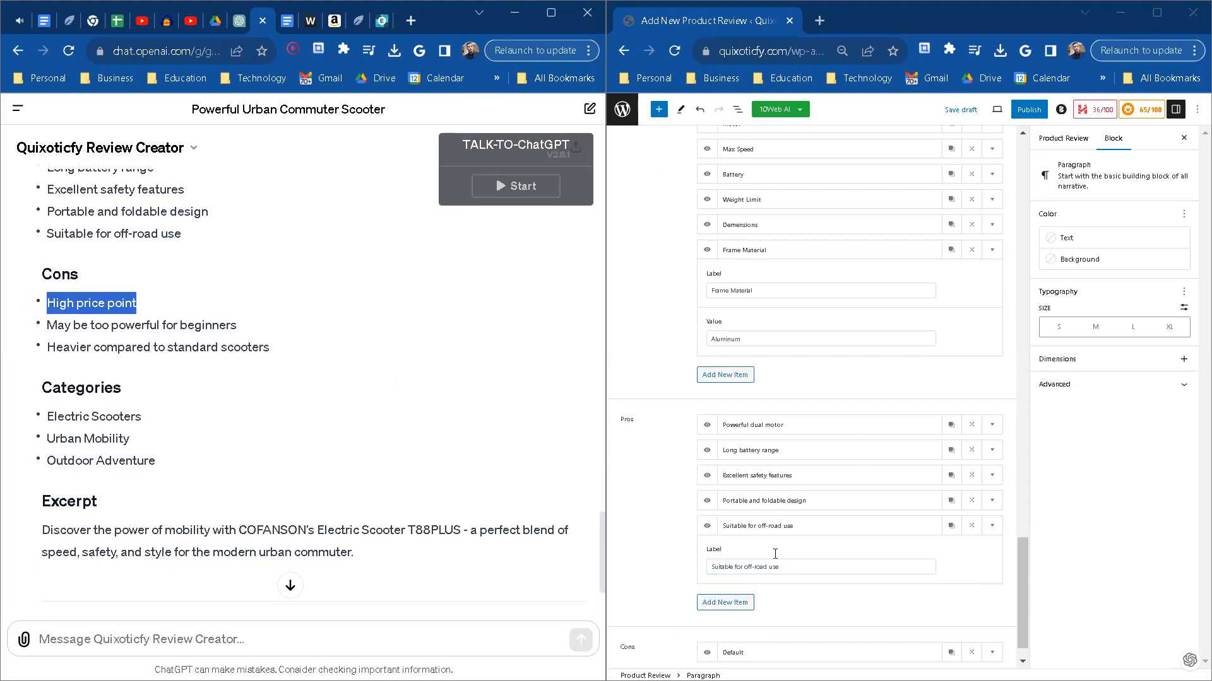
scroll(775, 554, down, 1)
click(992, 622)
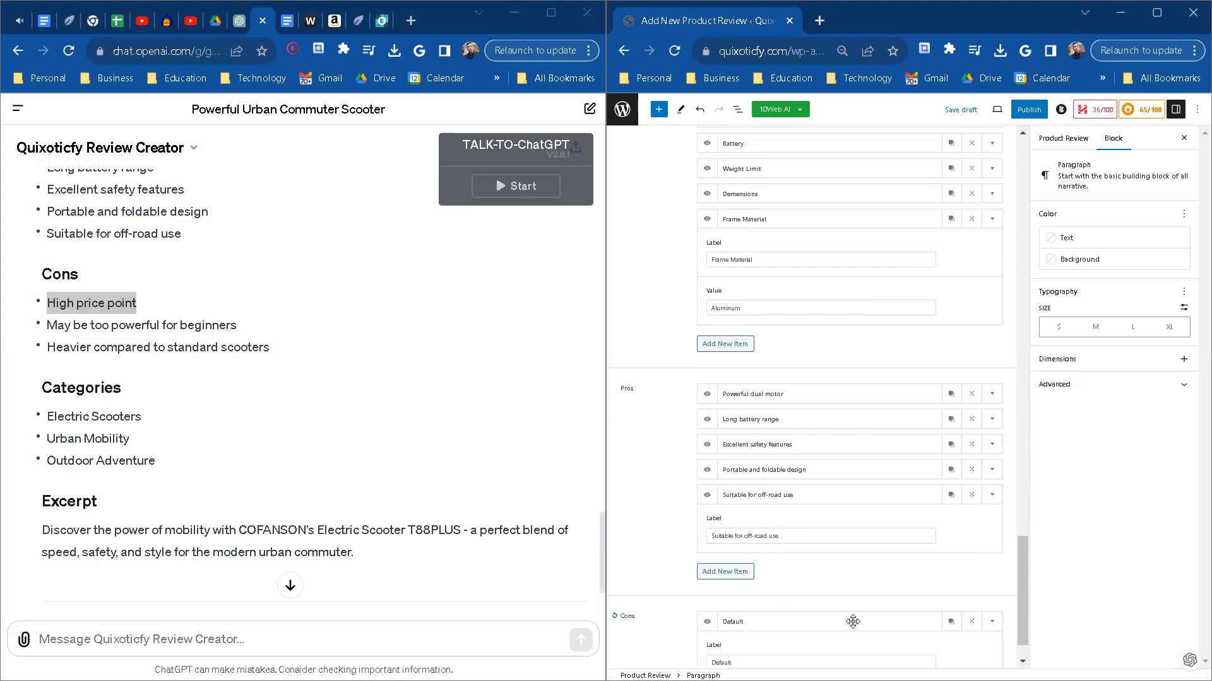
click(747, 658)
double_click(768, 615)
key(ctrl+v)
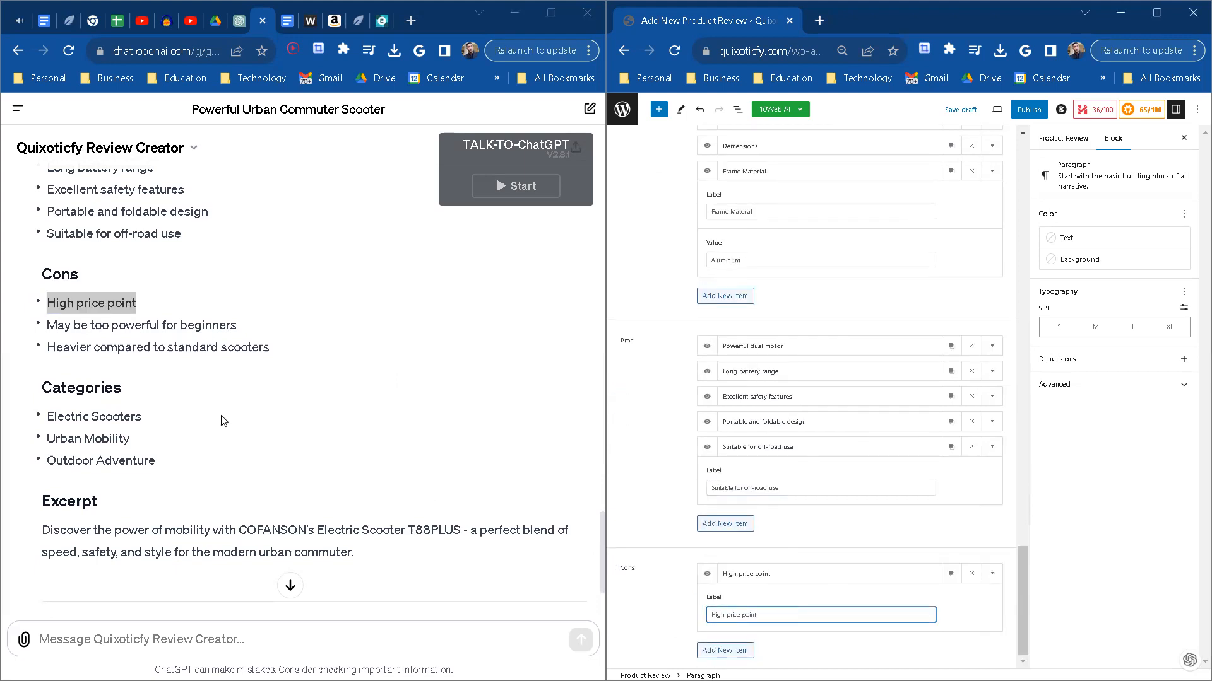
Step: Add a second item under Cons labelled May be too powerful for beginners, copied from the ChatGPT review
drag(251, 333, 50, 327)
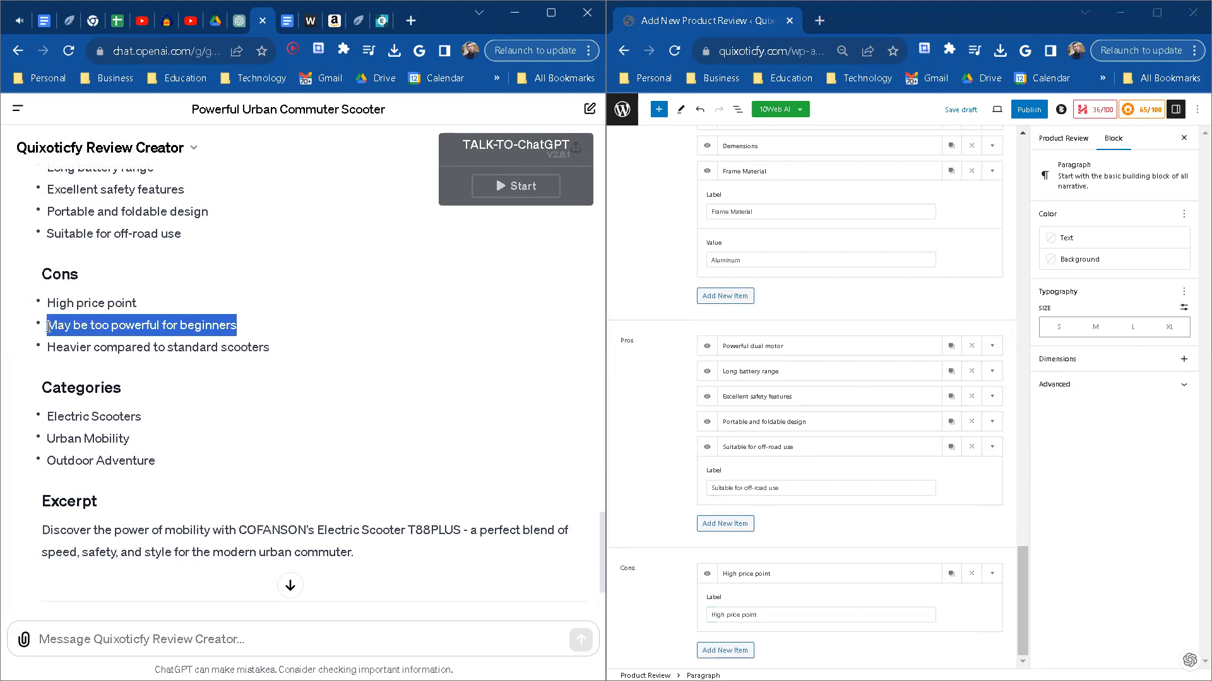
click(724, 651)
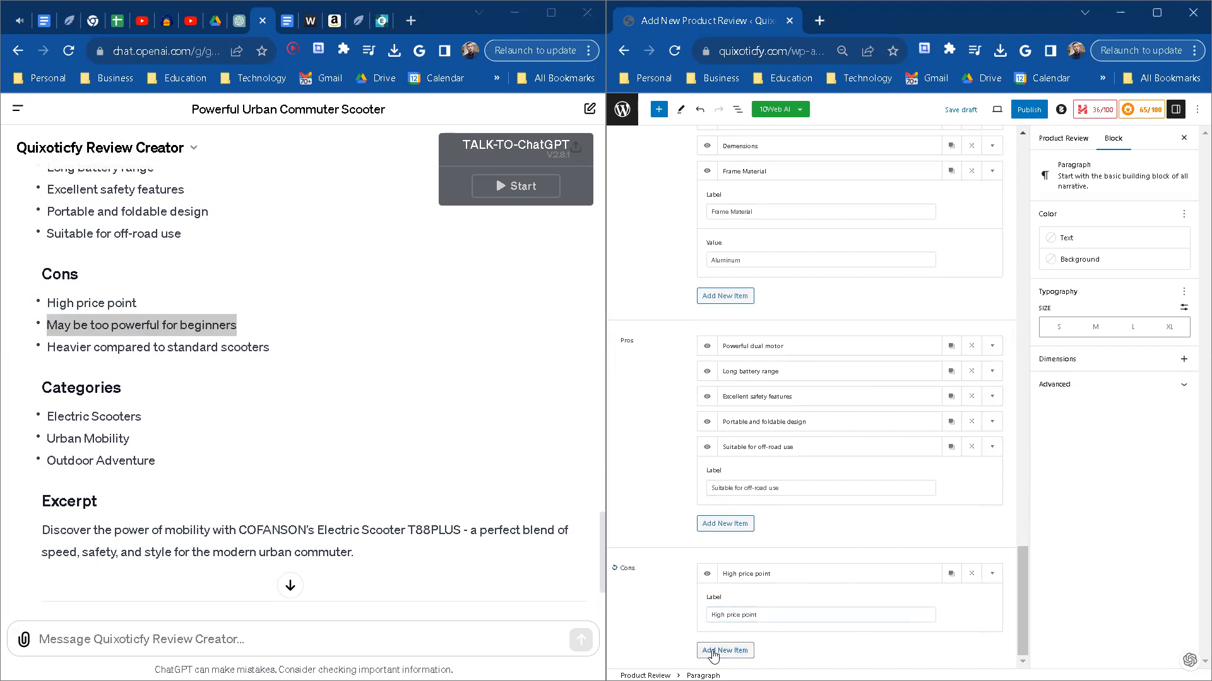
click(989, 623)
click(741, 616)
double_click(740, 616)
key(ctrl+v)
Step: Add a third item under Cons labelled Heavier compared to standard scooters, copied from the ChatGPT review
click(724, 650)
scroll(327, 478, down, 2)
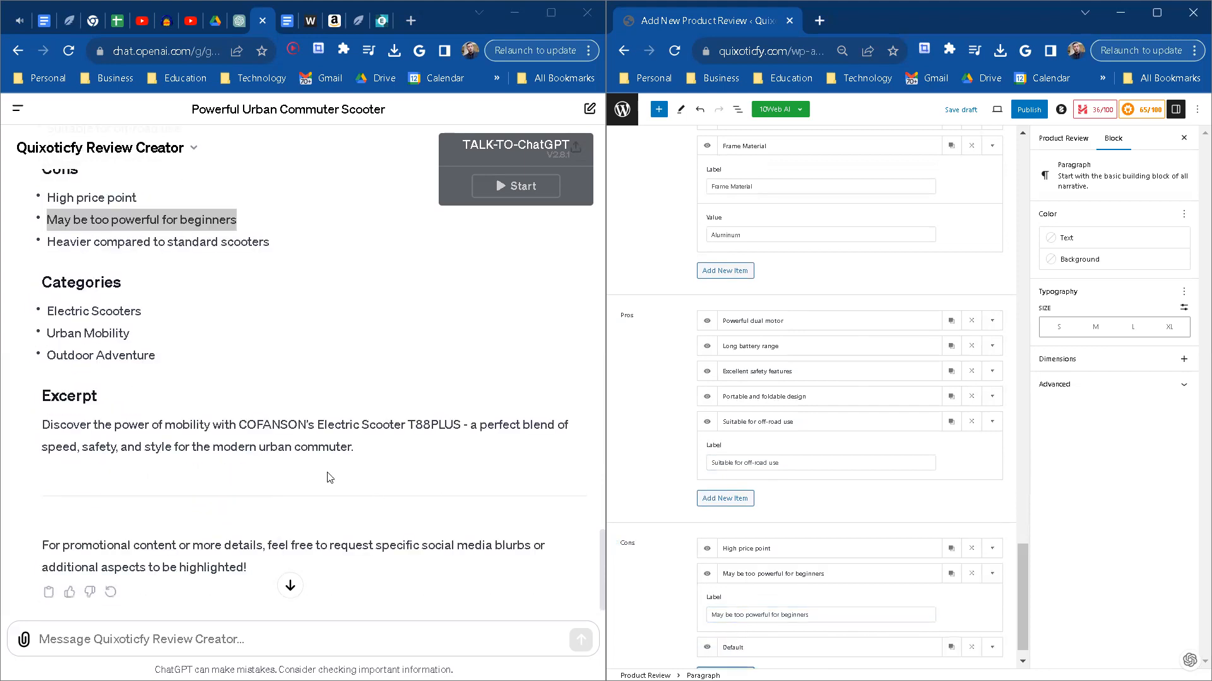
drag(282, 246, 49, 243)
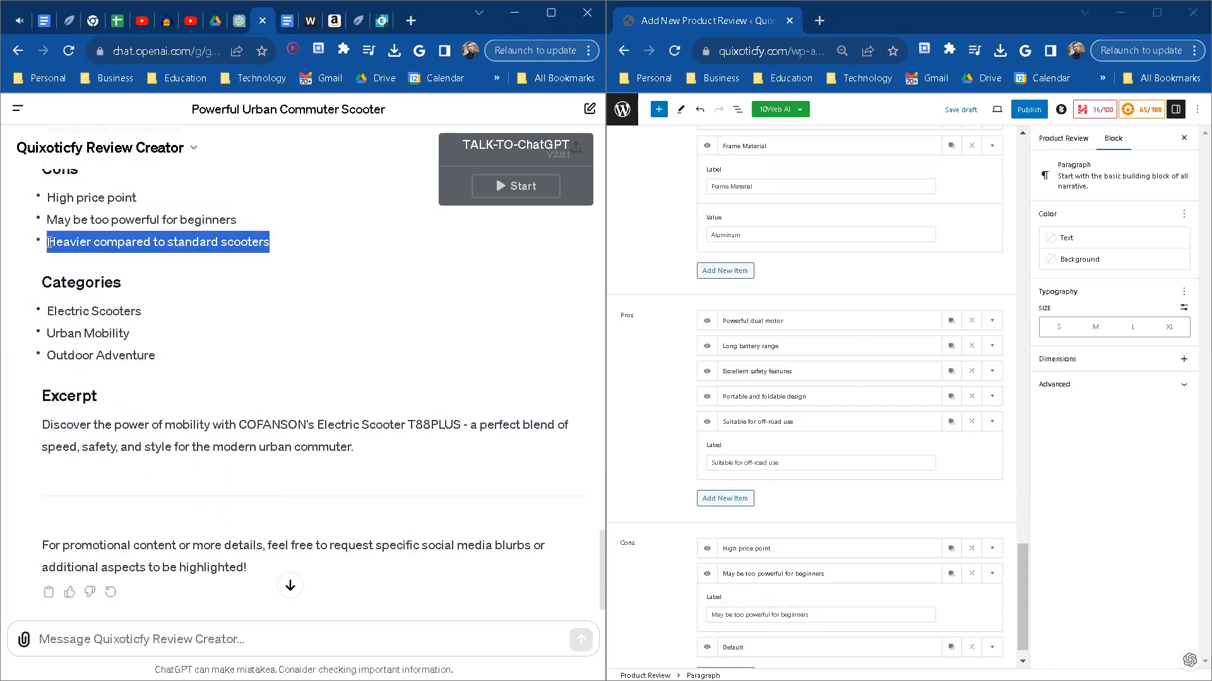
click(902, 647)
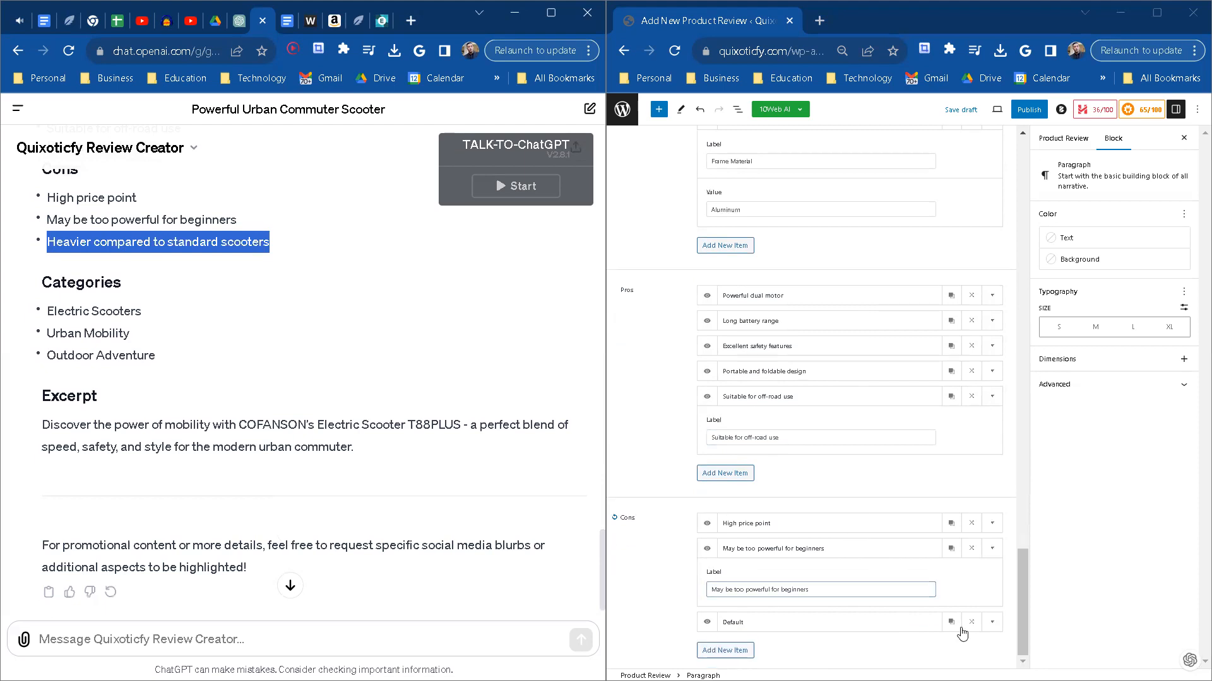
double_click(782, 616)
key(ctrl+v)
Step: Copy the two-line Excerpt text from the ChatGPT review into the product review's excerpt
scroll(246, 359, down, 1)
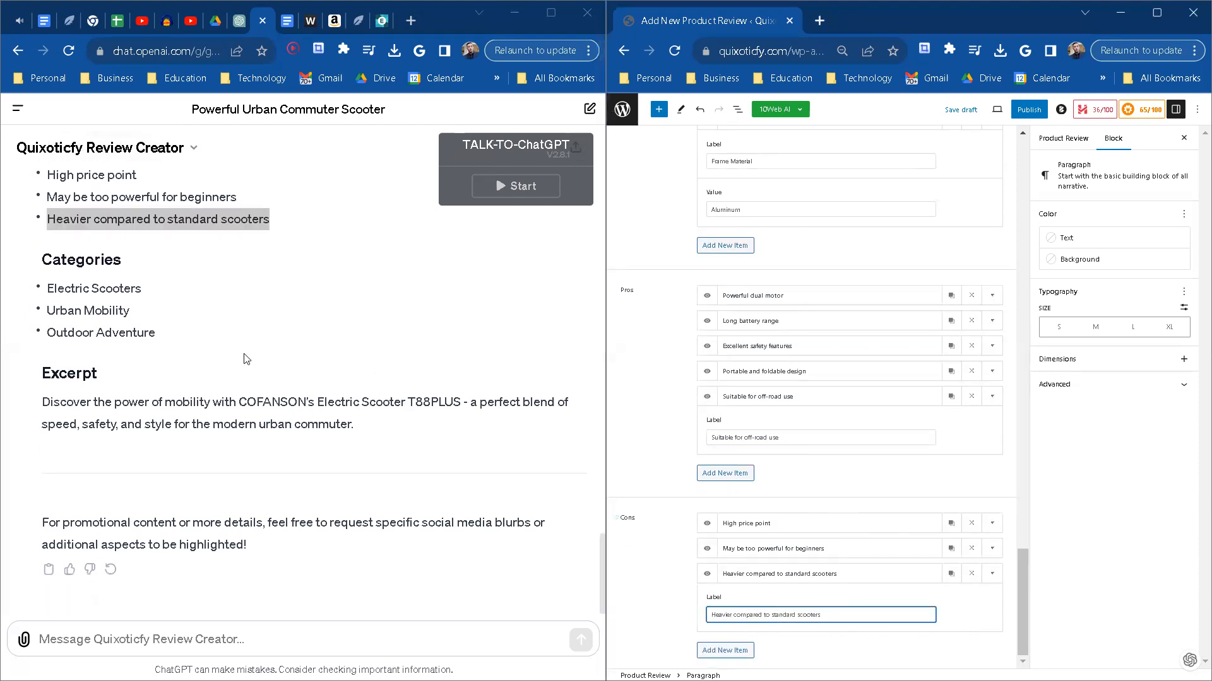
drag(372, 421, 43, 401)
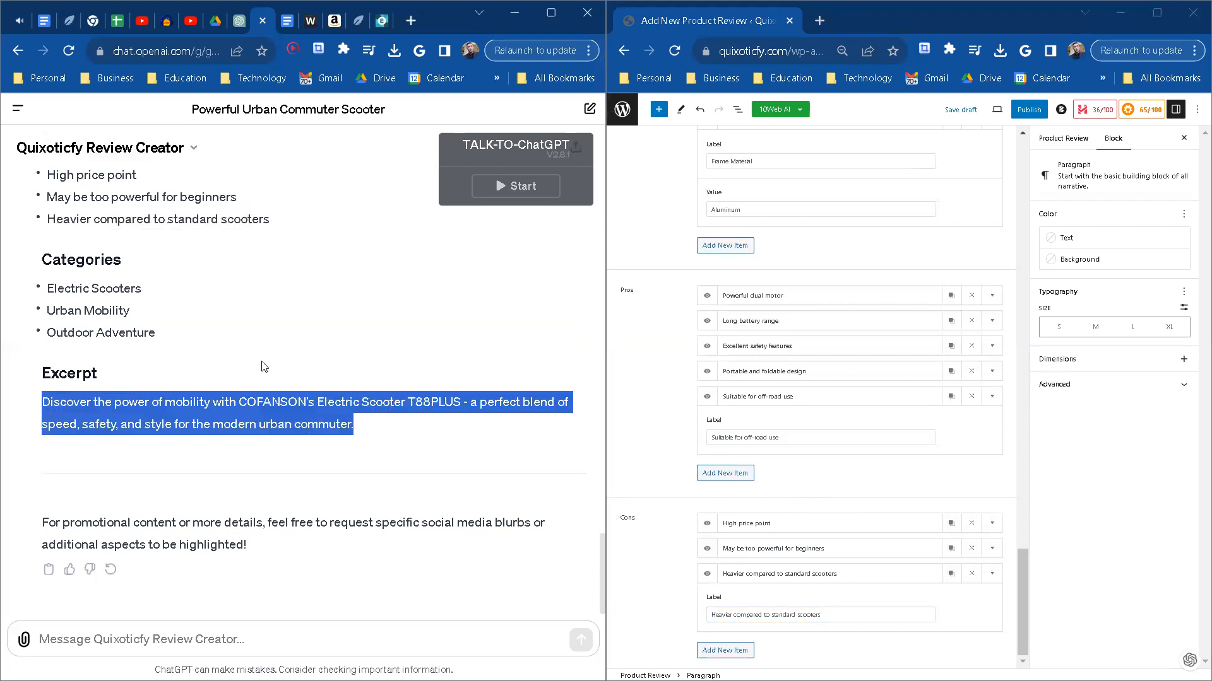
click(1072, 140)
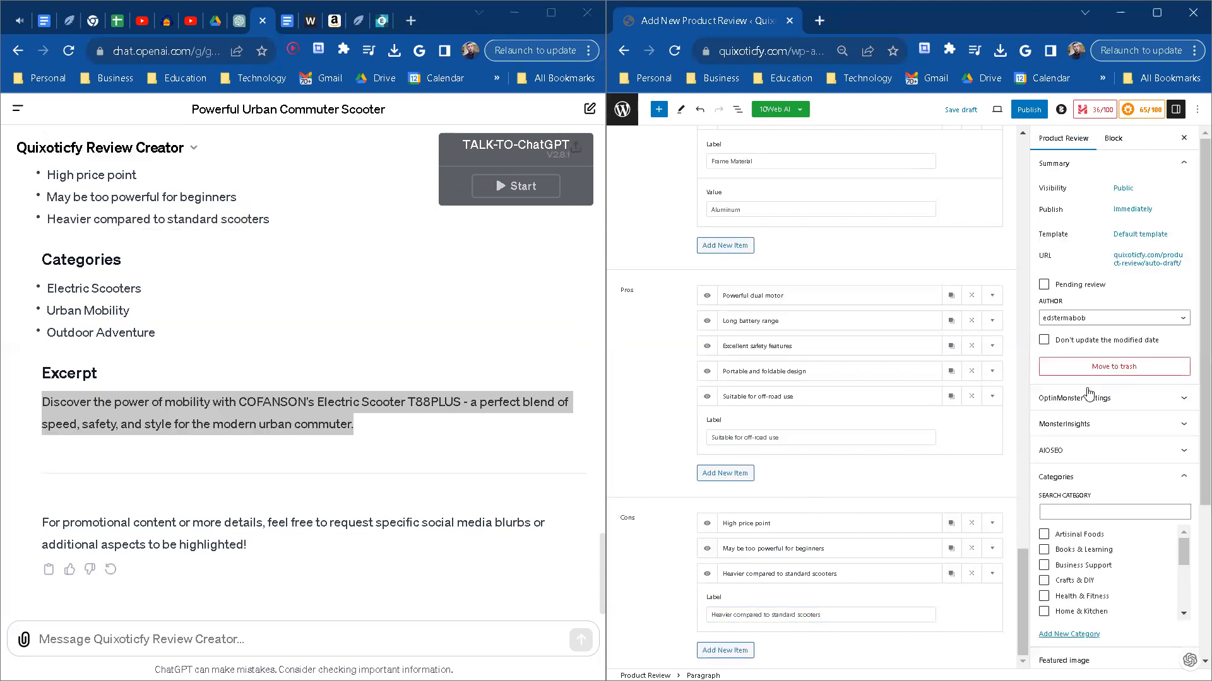
scroll(1089, 393, down, 4)
click(1118, 556)
key(ctrl+v)
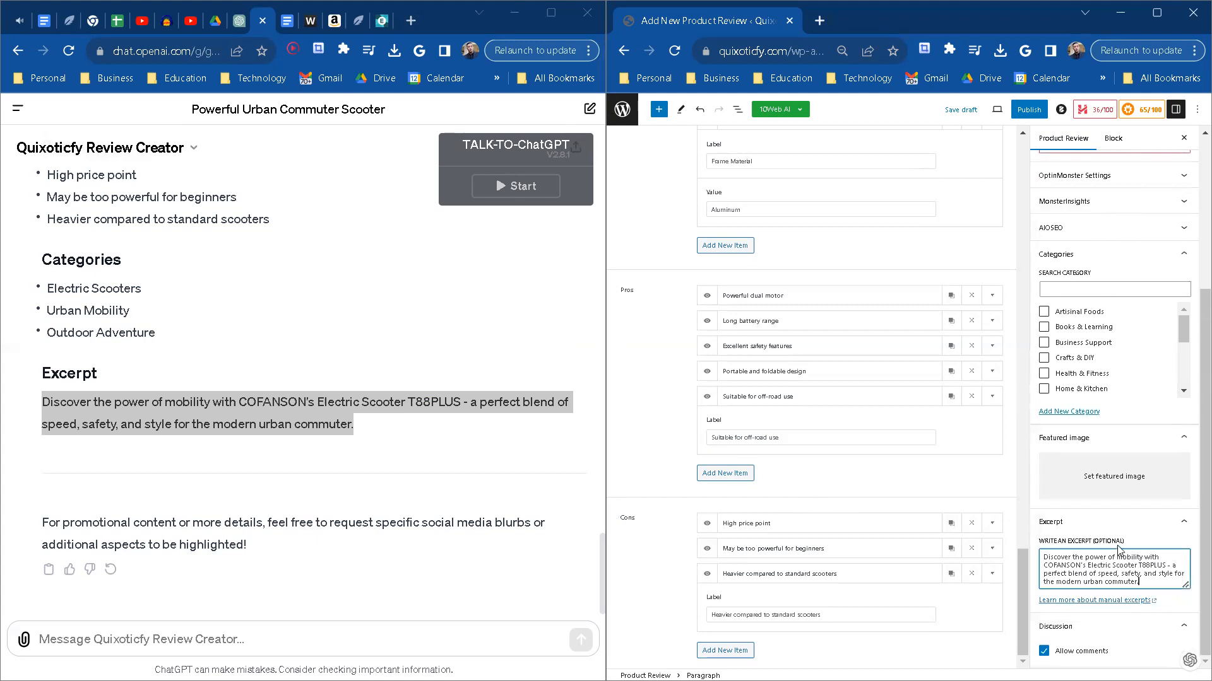
Step: Set the first media library picture, the black electric scooter, as the product review's featured image
click(1130, 481)
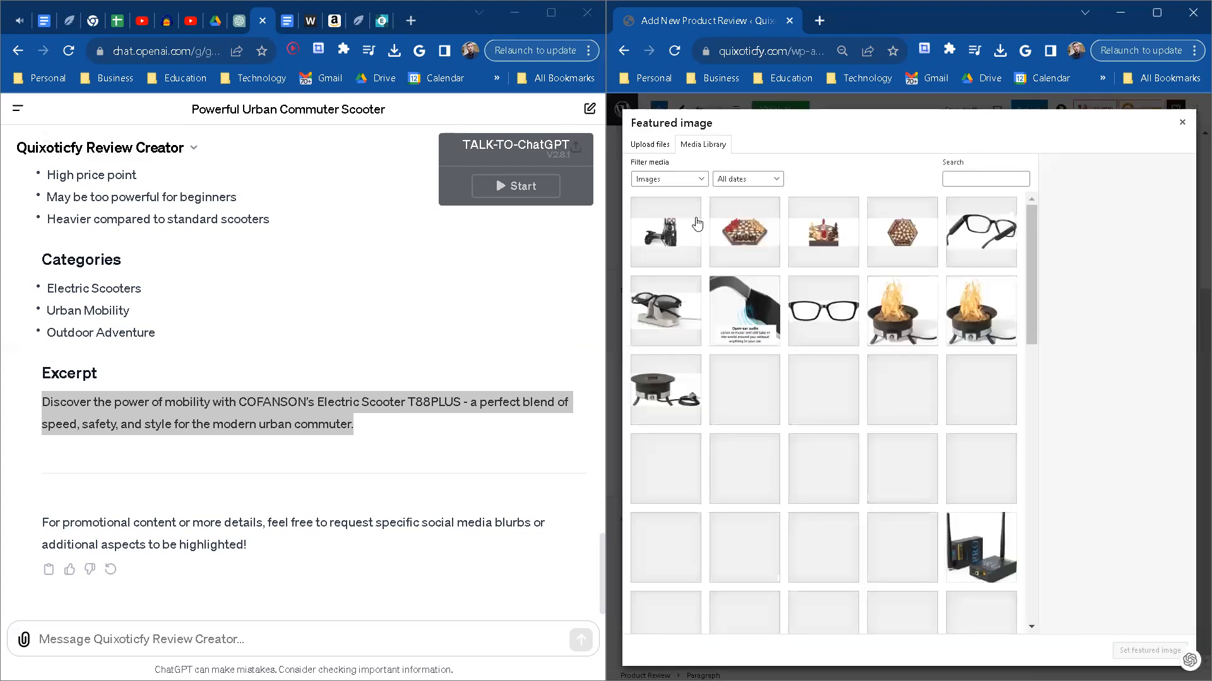
click(696, 223)
click(1150, 652)
scroll(987, 382, up, 5)
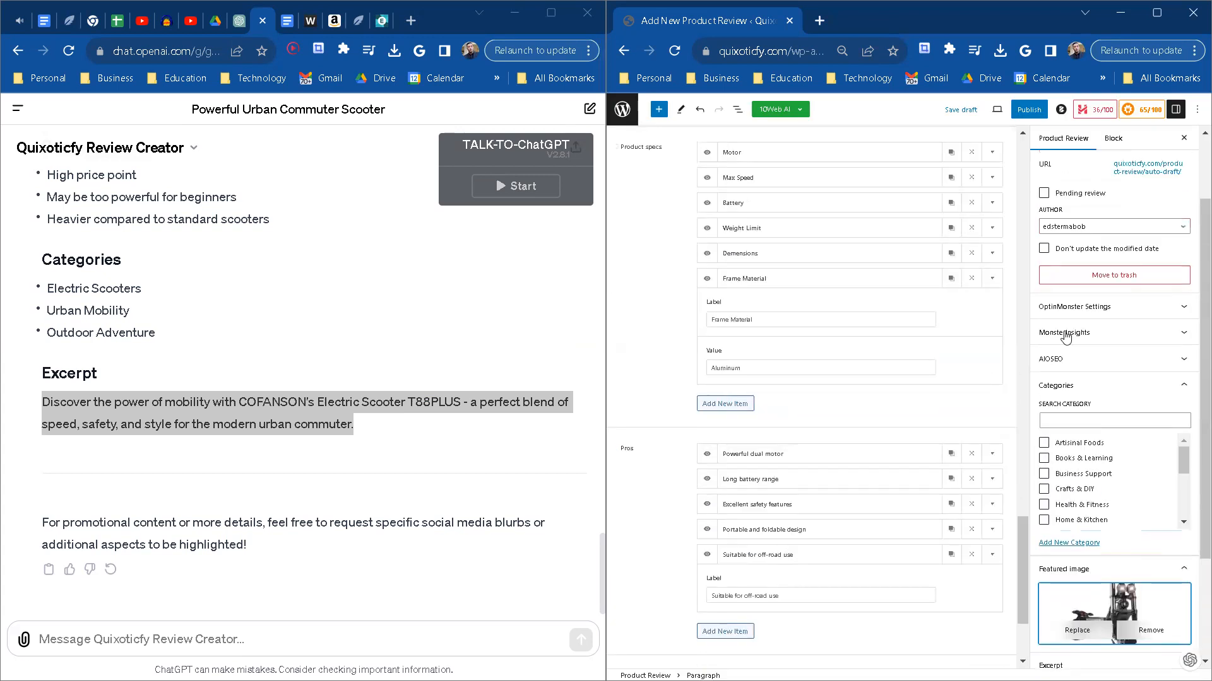
scroll(1066, 338, up, 2)
scroll(883, 353, up, 6)
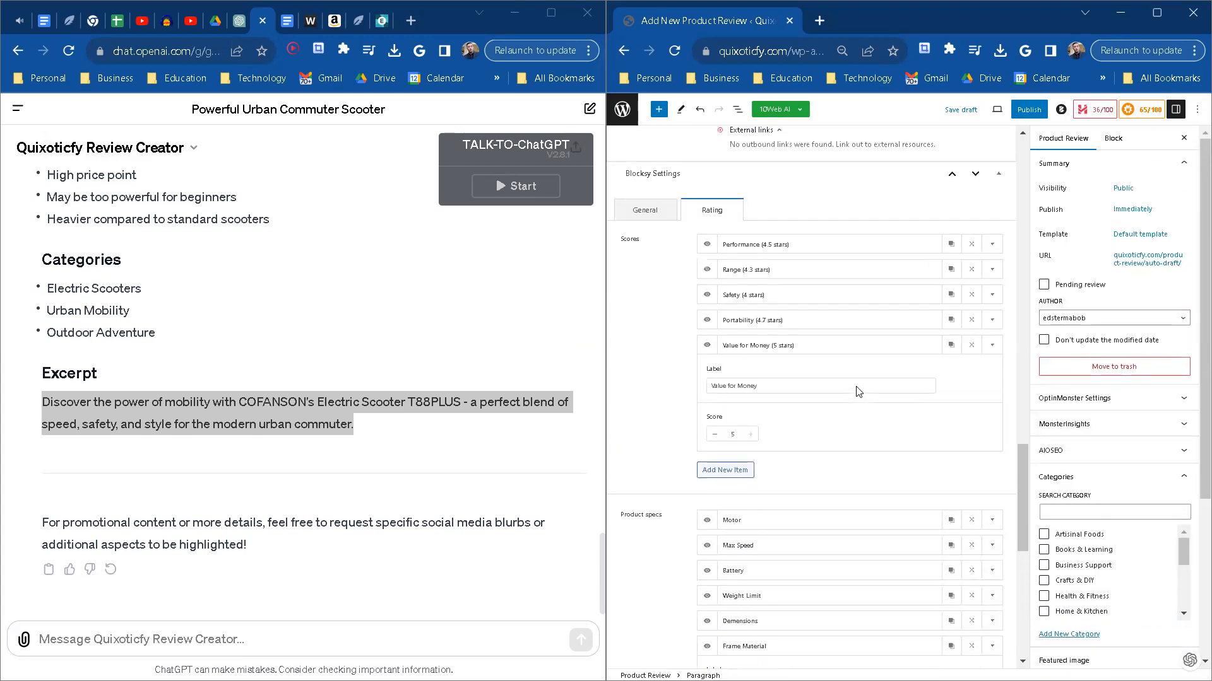
Step: Create the review's gallery from newly uploaded scooter pictures FINALImage2 to FINALImage6 plus the front-view FINALImage1 picture already in the media library
scroll(858, 391, up, 2)
click(646, 372)
scroll(732, 392, down, 2)
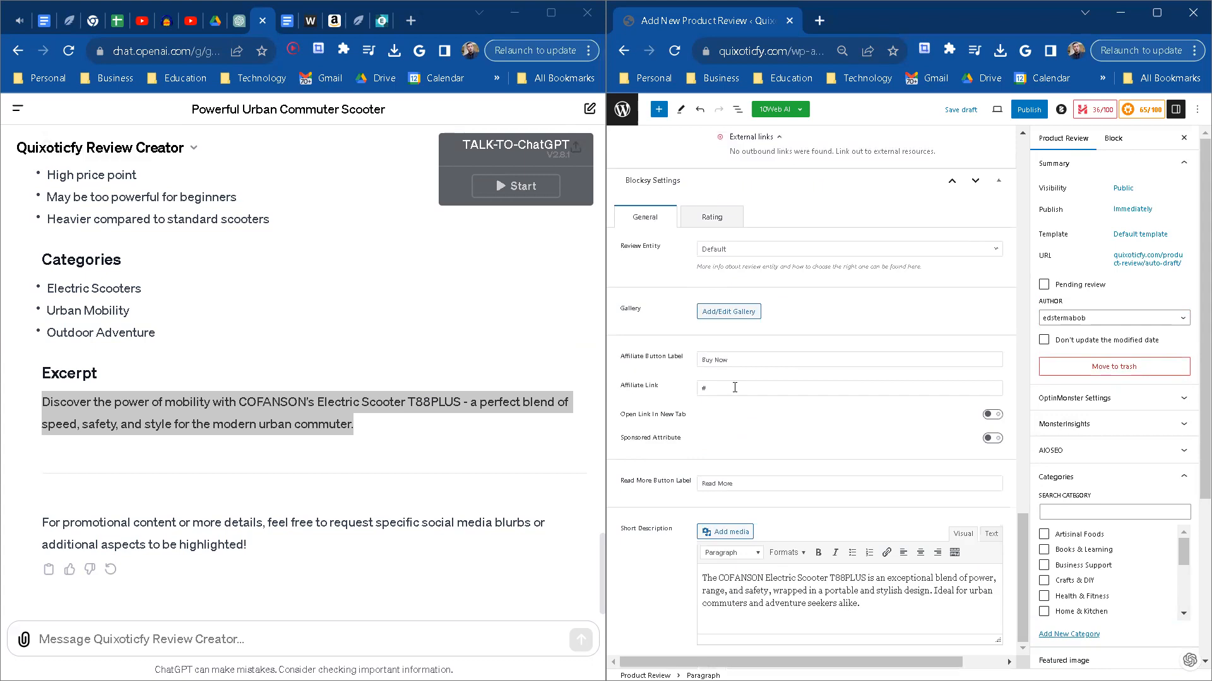
click(729, 311)
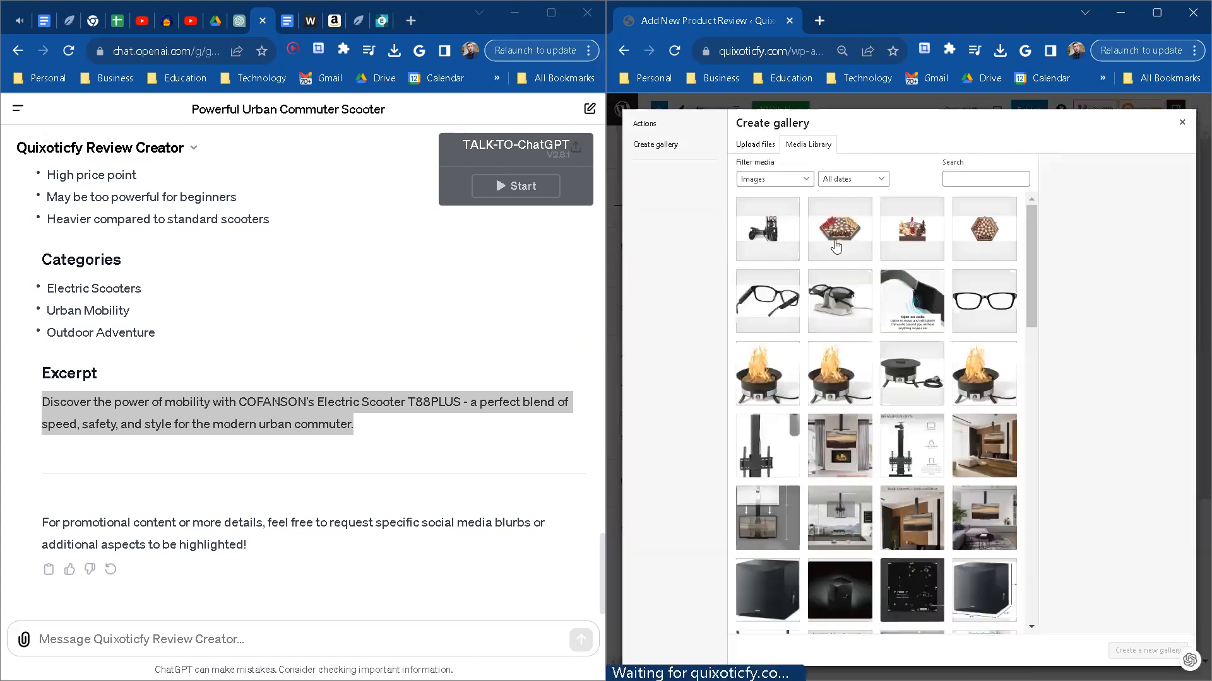
click(754, 145)
click(954, 352)
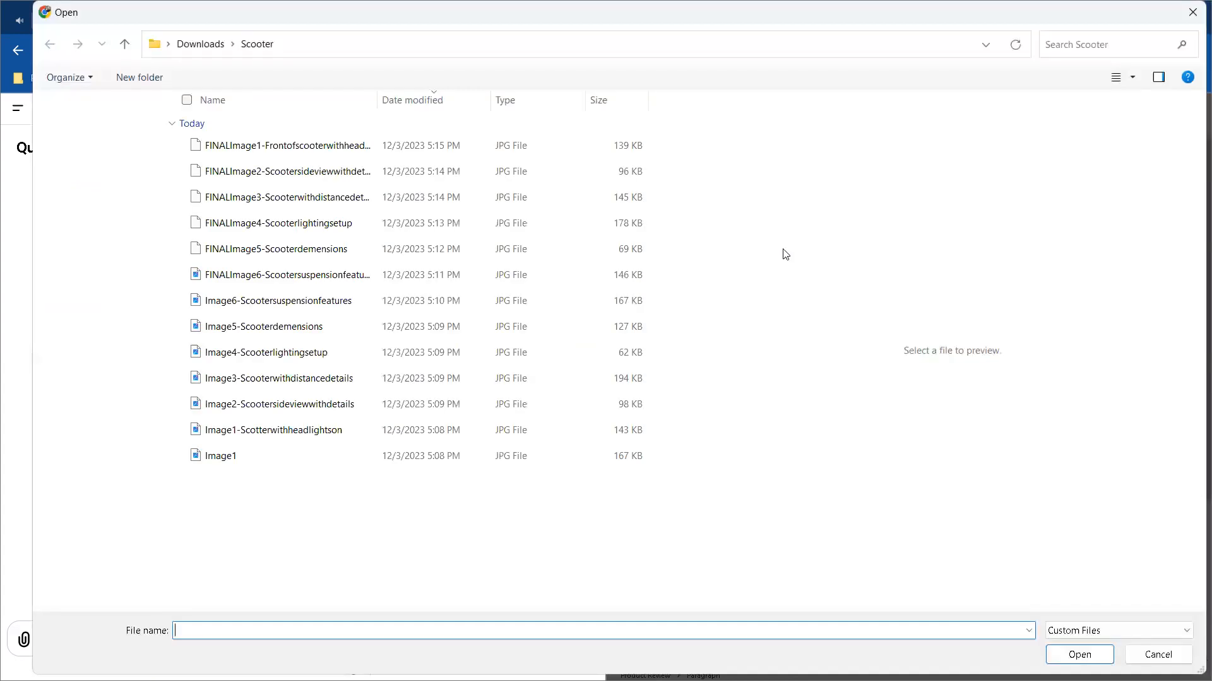
click(289, 172)
shift+click(294, 274)
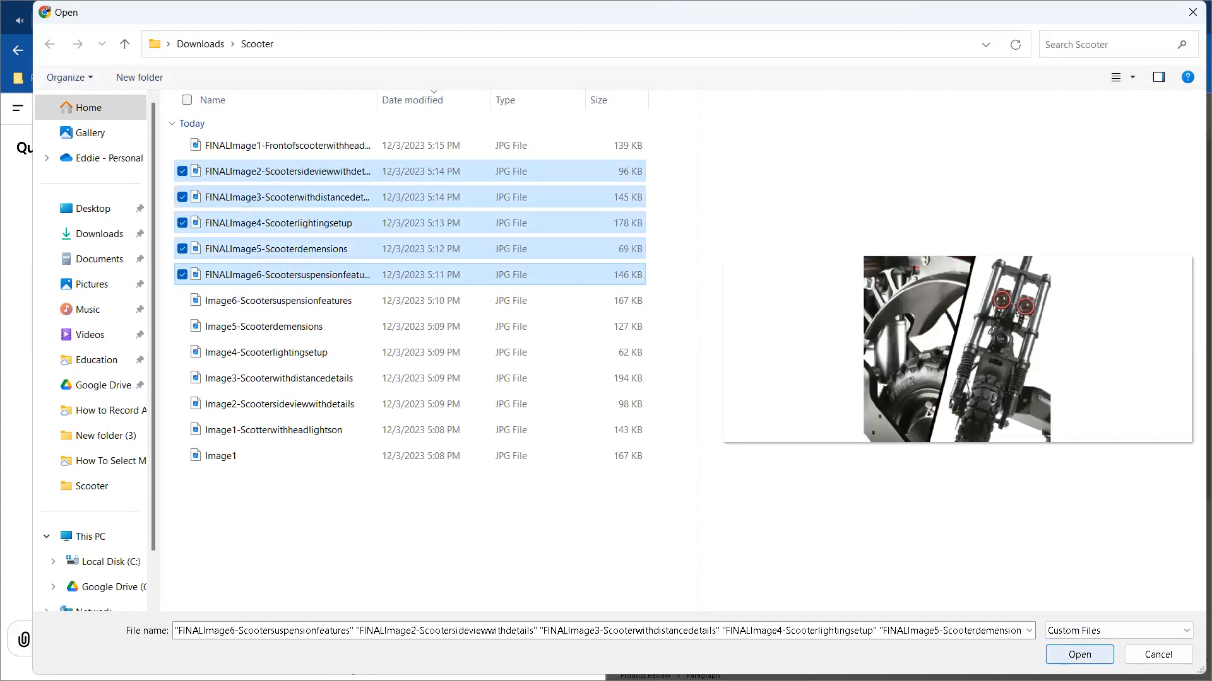
key(Return)
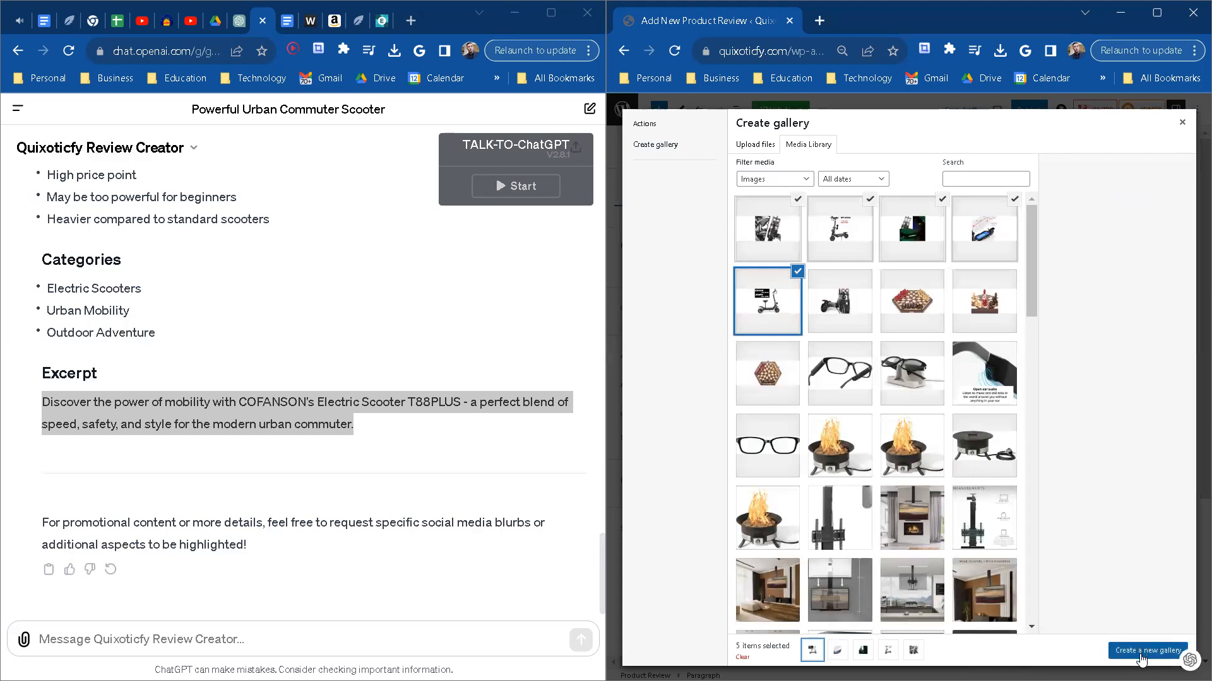
click(833, 294)
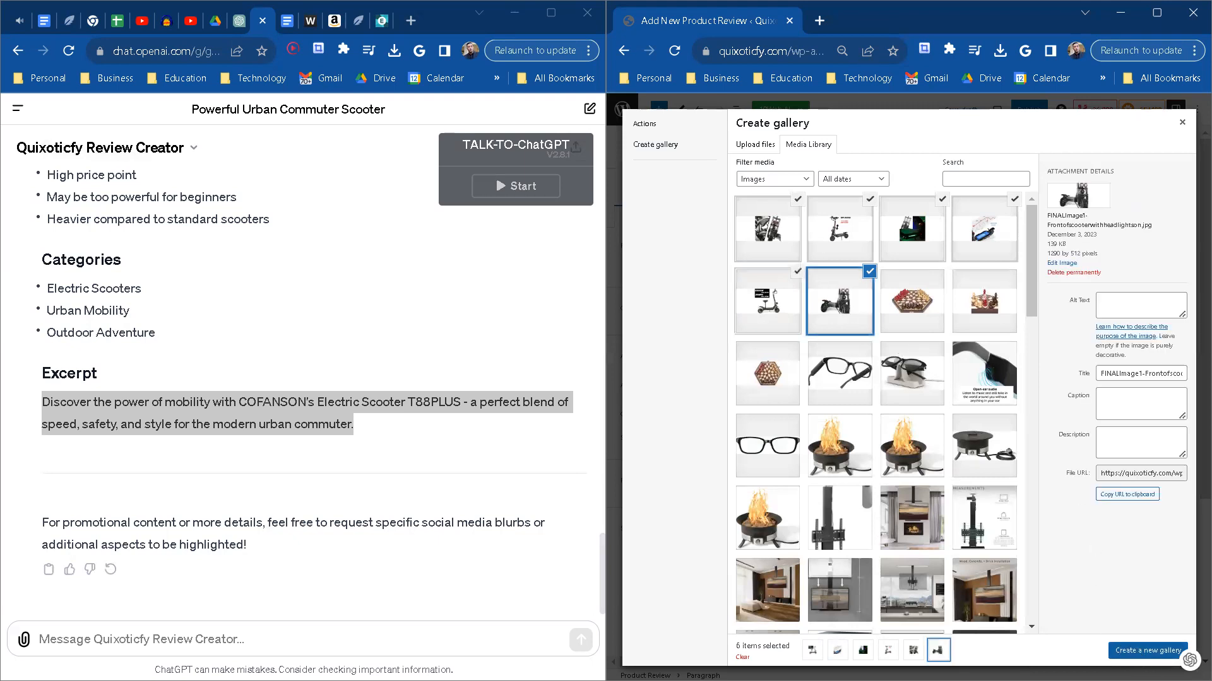
click(1125, 651)
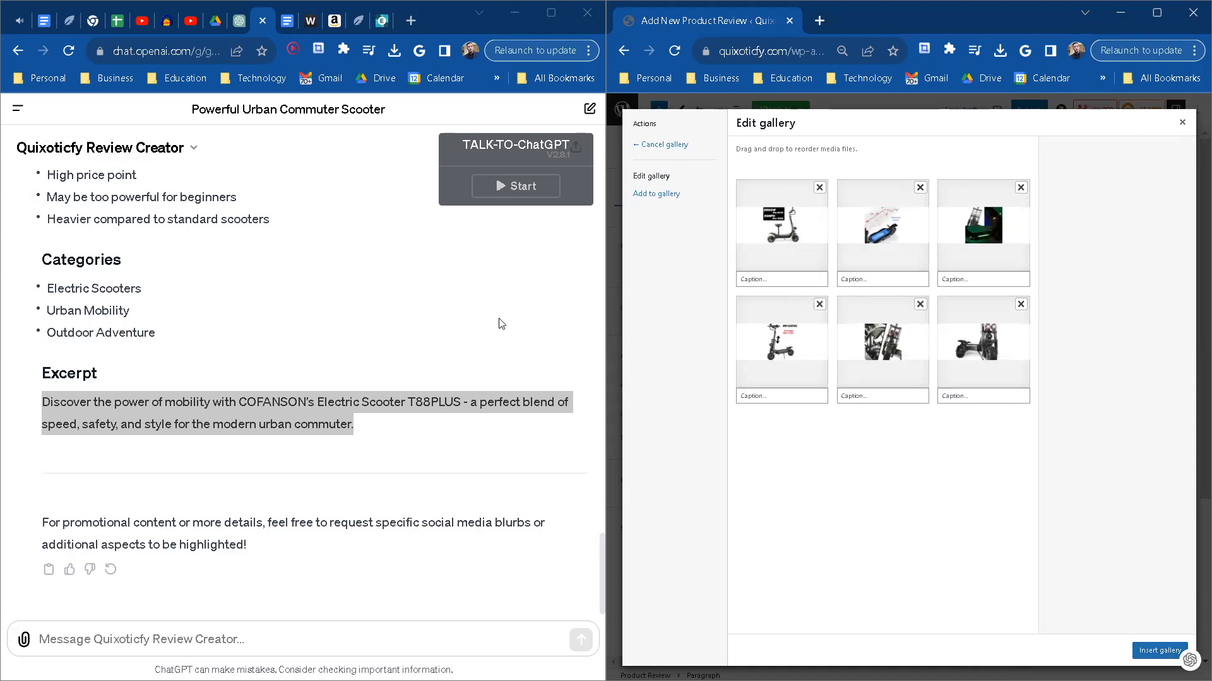
Step: Open the Scooter folder from Downloads in File Explorer and place its window, made narrower, beside the gallery editor
click(389, 284)
key(super+e)
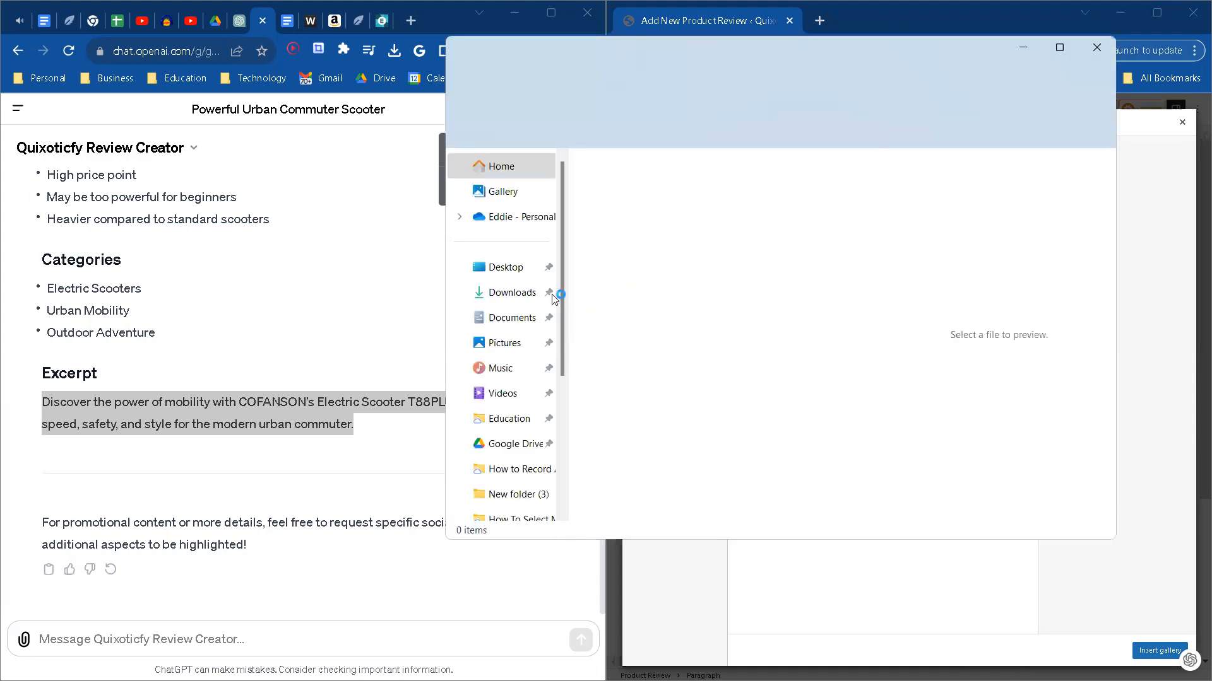
click(508, 292)
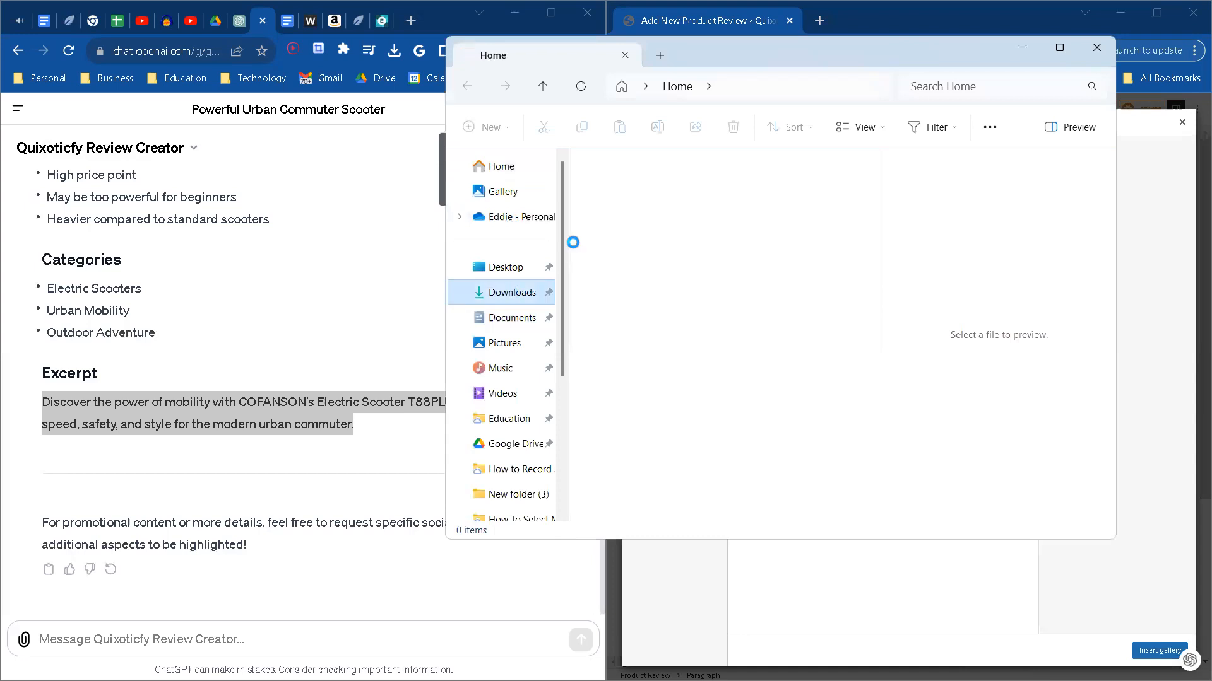
double_click(630, 230)
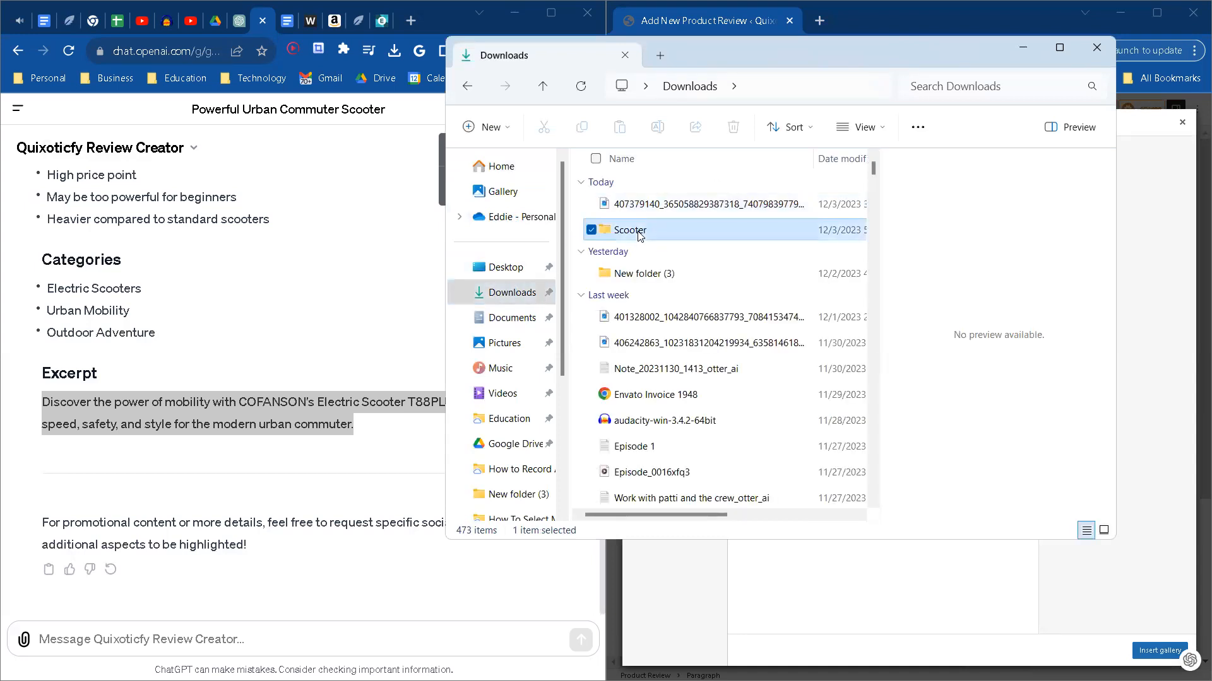
drag(808, 55, 358, 93)
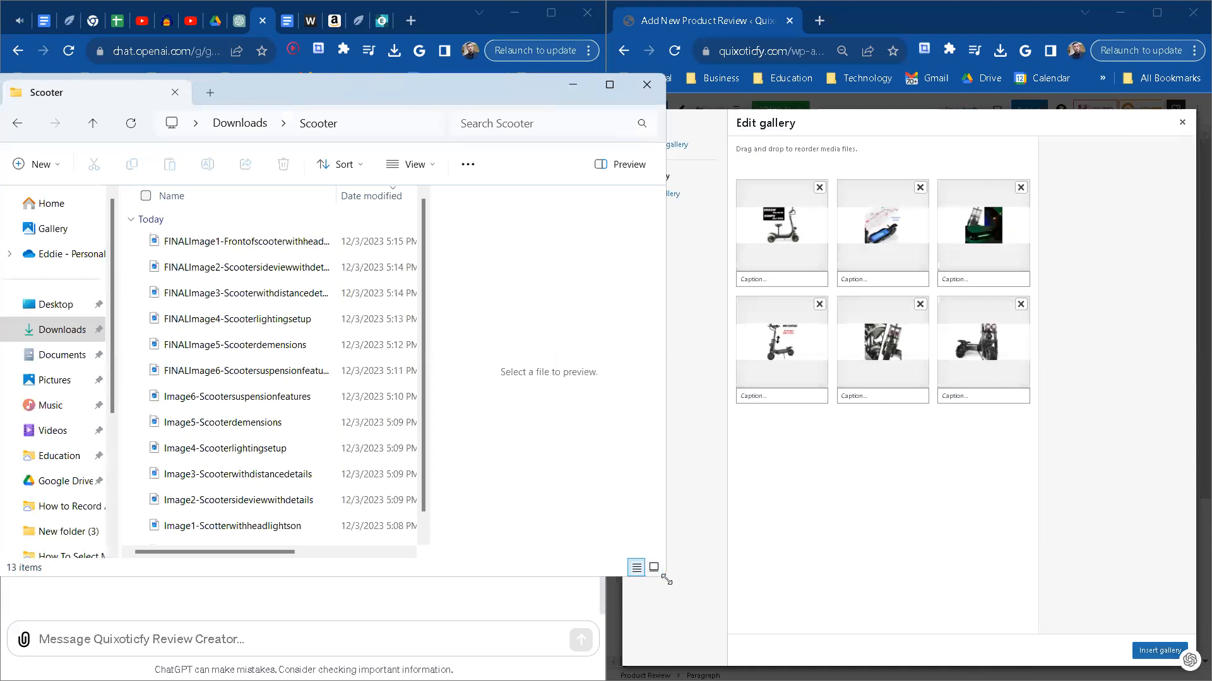
drag(667, 579, 504, 597)
Step: Copy the descriptive part after the hyphen from the FINALImage1 file name without renaming the file
click(239, 244)
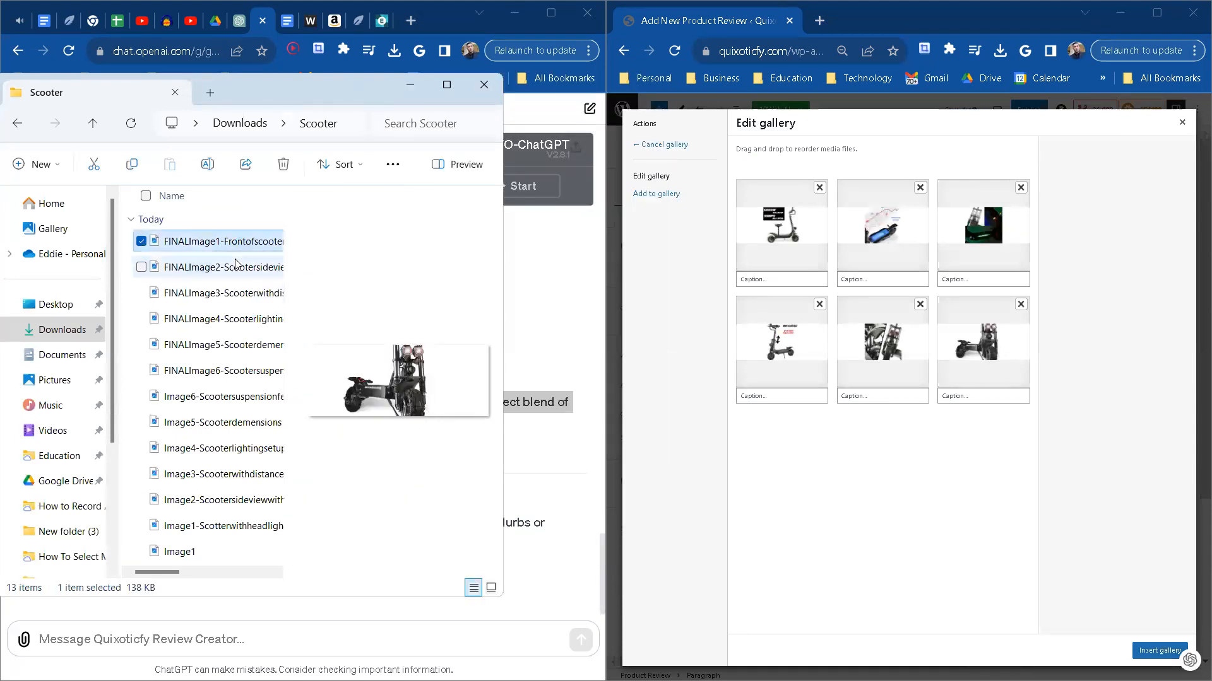
click(246, 245)
key(ctrl+c)
click(181, 245)
double_click(193, 243)
click(192, 244)
double_click(193, 244)
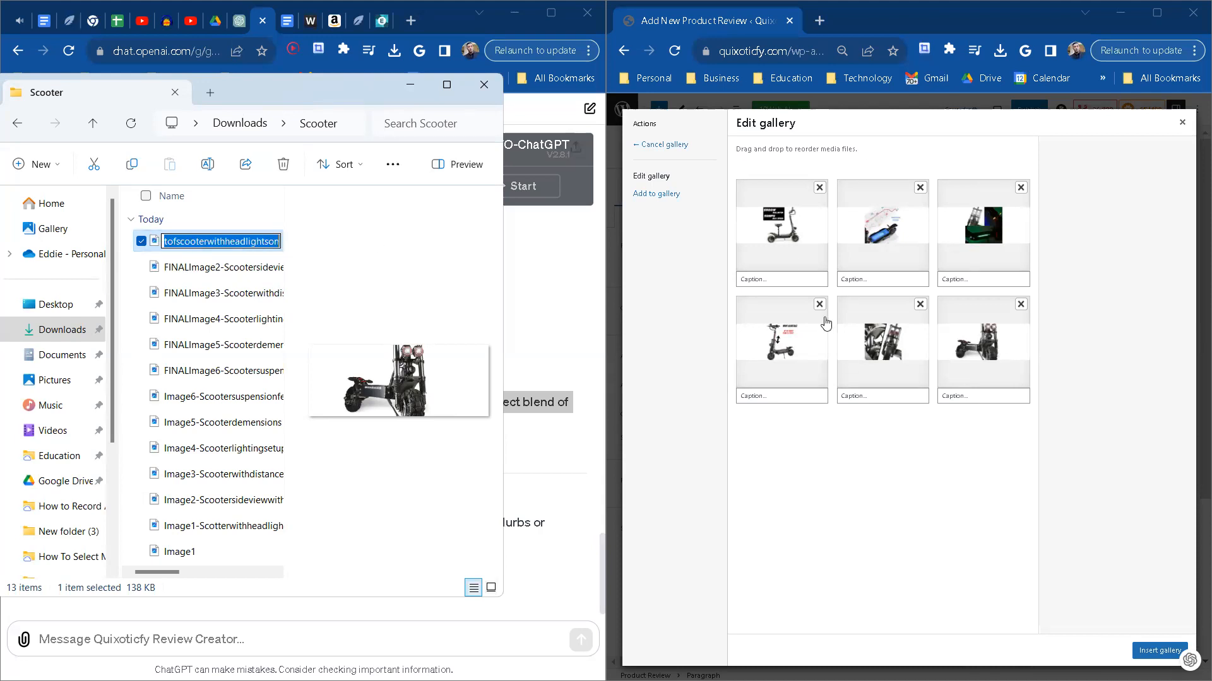
Step: Paste the copied description as the front-view picture's gallery caption and space it into words: Front of scooter with headlights on
click(783, 276)
click(997, 395)
key(ctrl+v)
drag(961, 396, 913, 388)
click(984, 398)
key(BackSpace)
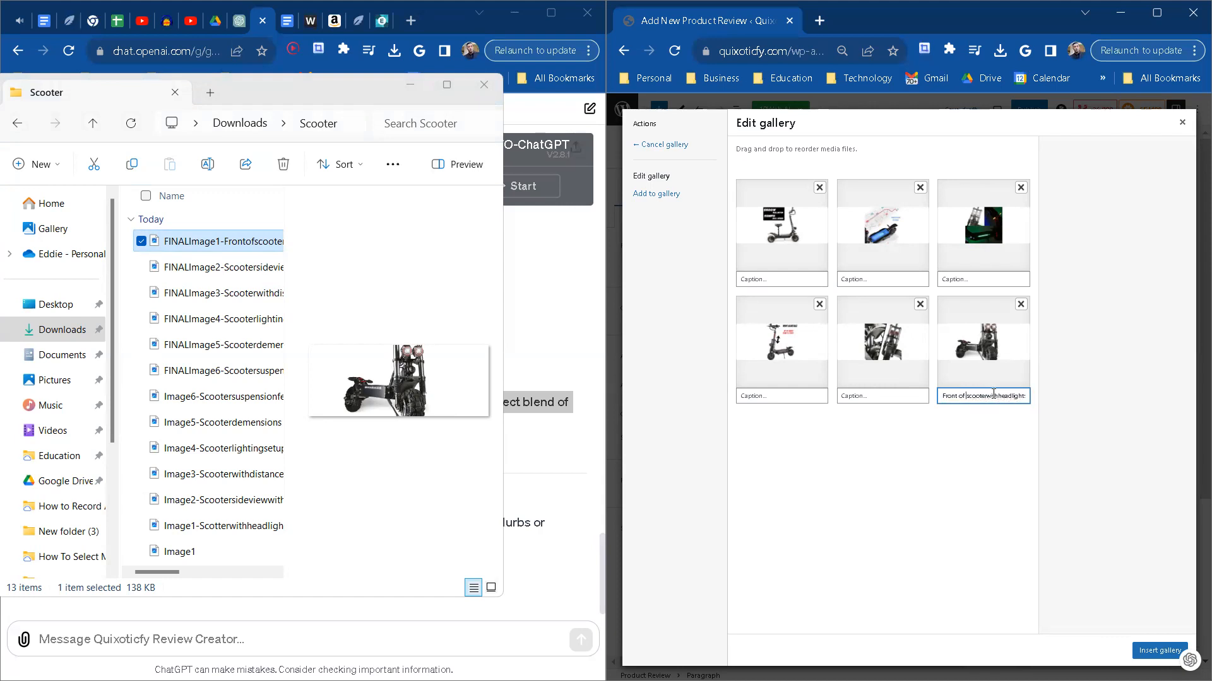
drag(1001, 397, 1035, 400)
click(1019, 396)
key(ctrl+minus)
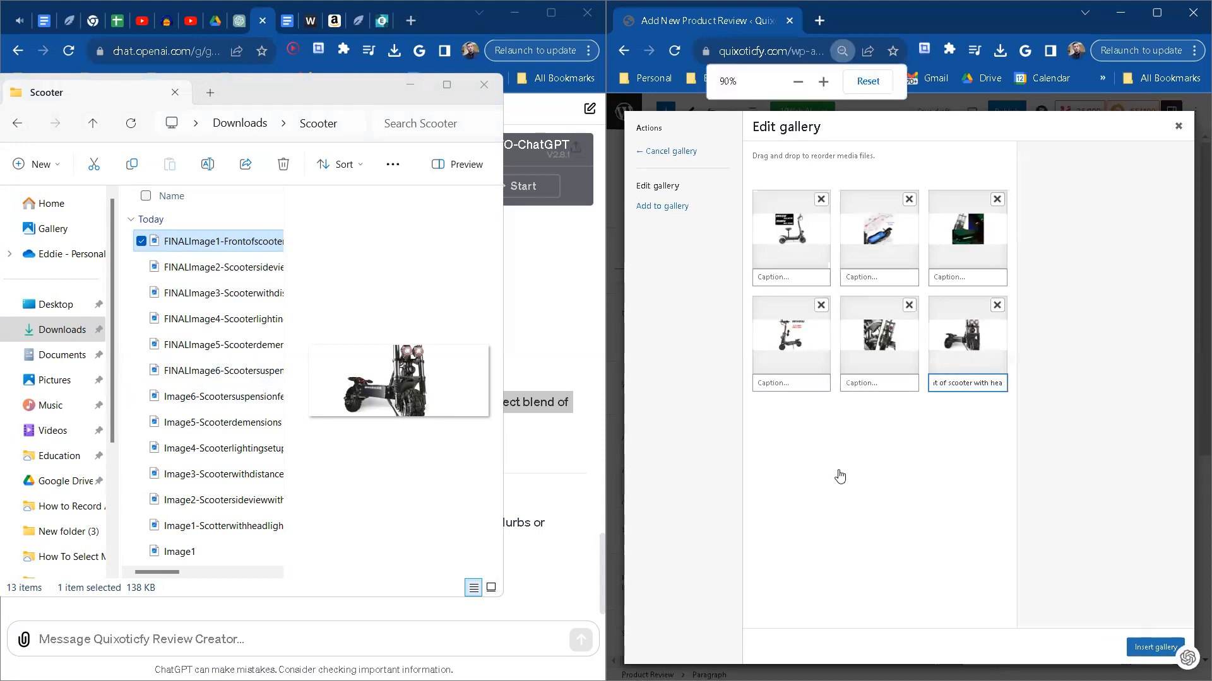
key(ctrl+plus)
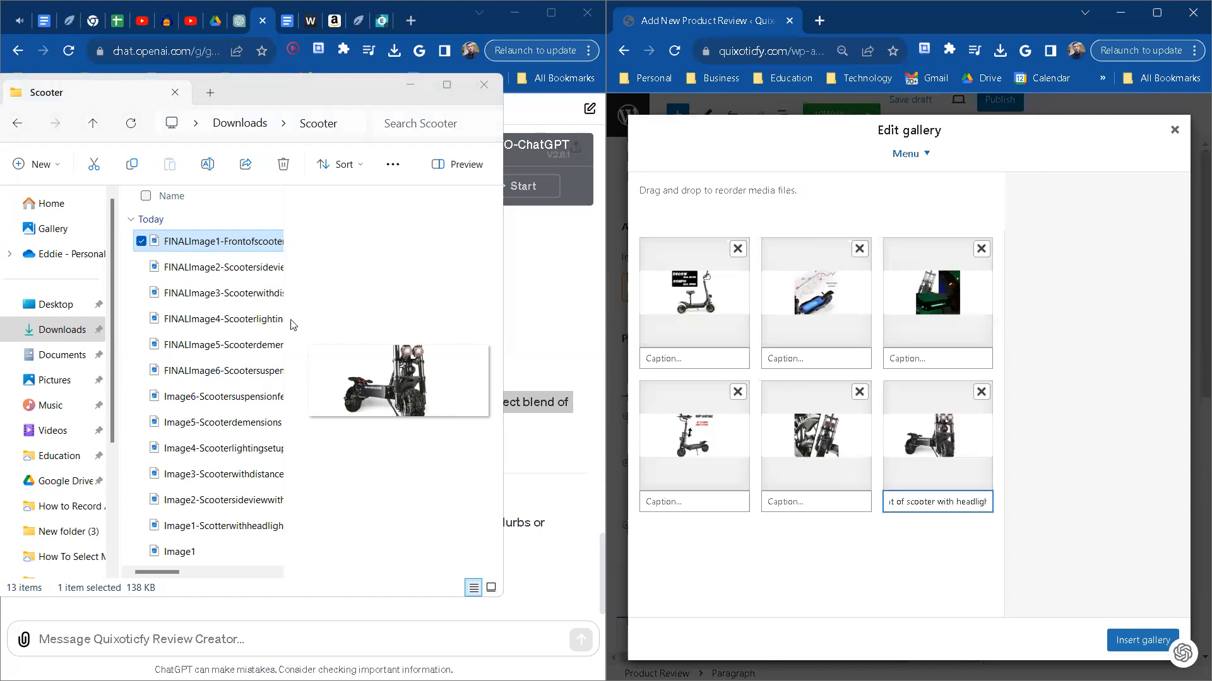
Step: Copy the text Scootersideviewwithdetails from the FINALImage2 file name
click(231, 268)
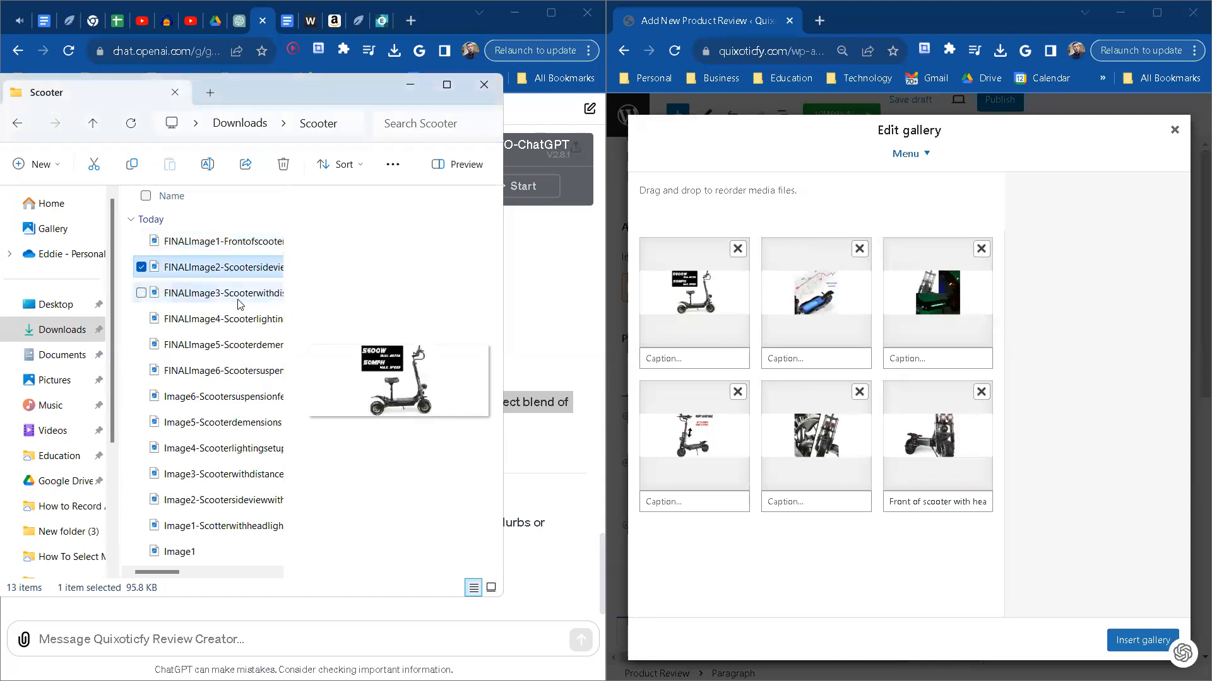
click(220, 268)
click(221, 267)
drag(220, 267, 138, 267)
click(191, 268)
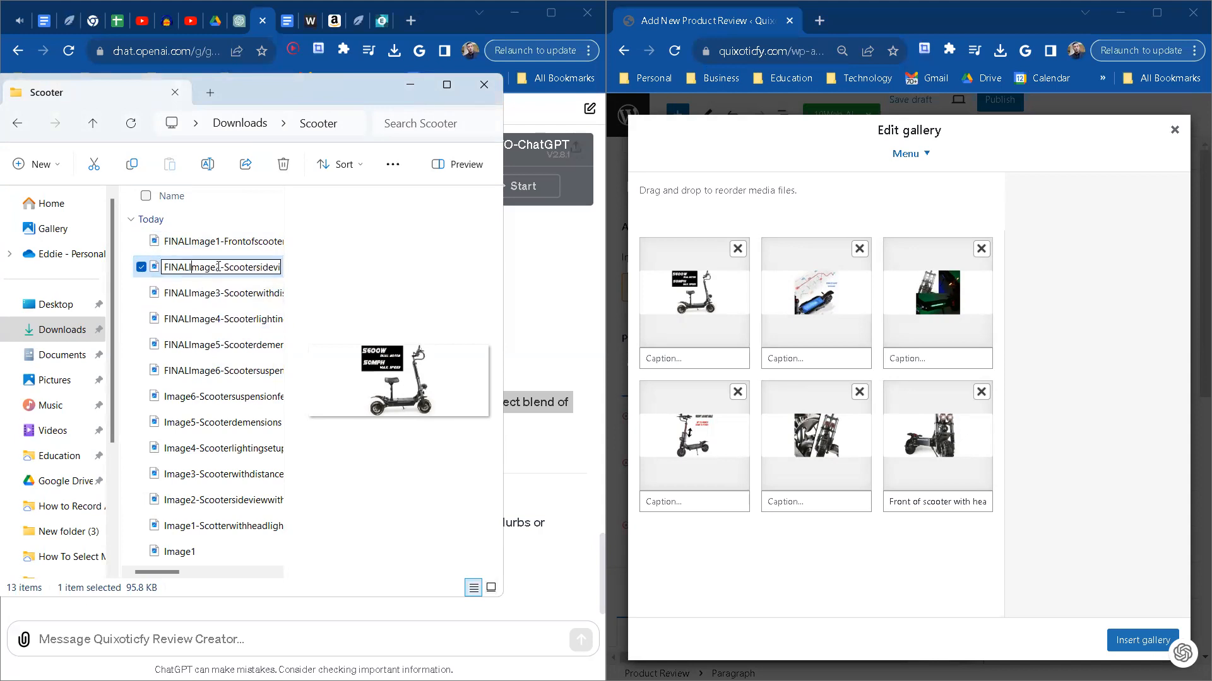
drag(225, 265, 355, 273)
key(ctrl+c)
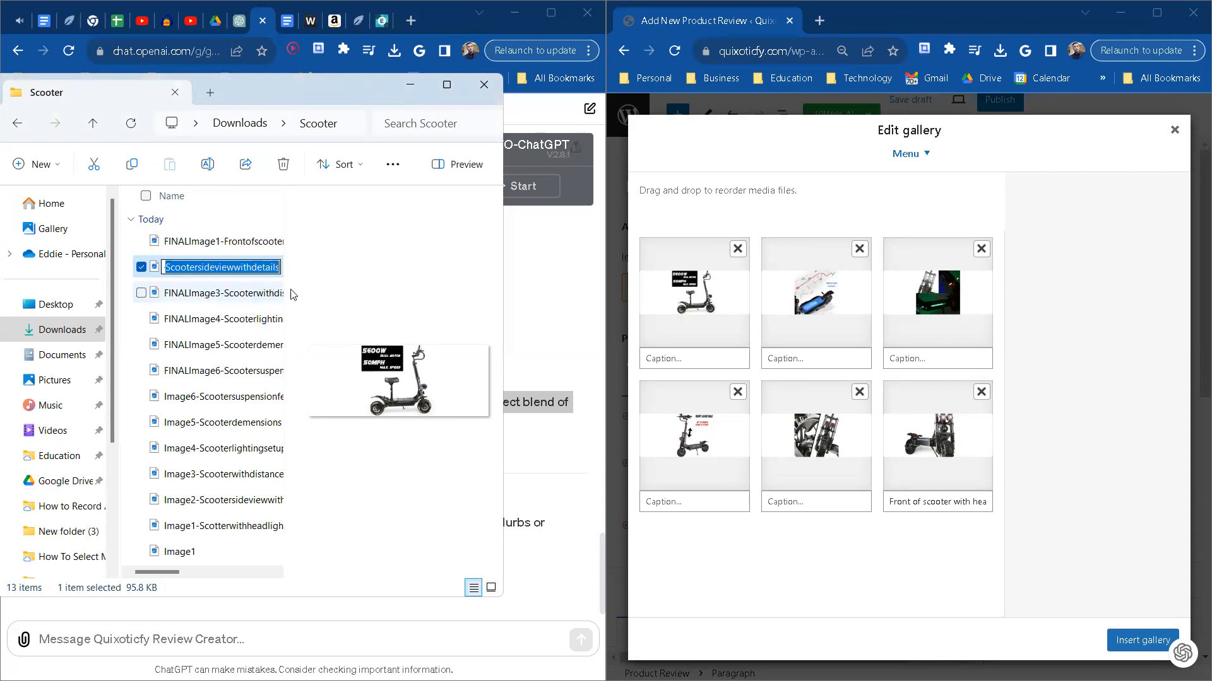
Step: Paste the copied text as the first gallery picture's caption and space it into words: Scooter side view with details
click(685, 358)
key(ctrl+v)
drag(678, 361, 628, 364)
click(676, 362)
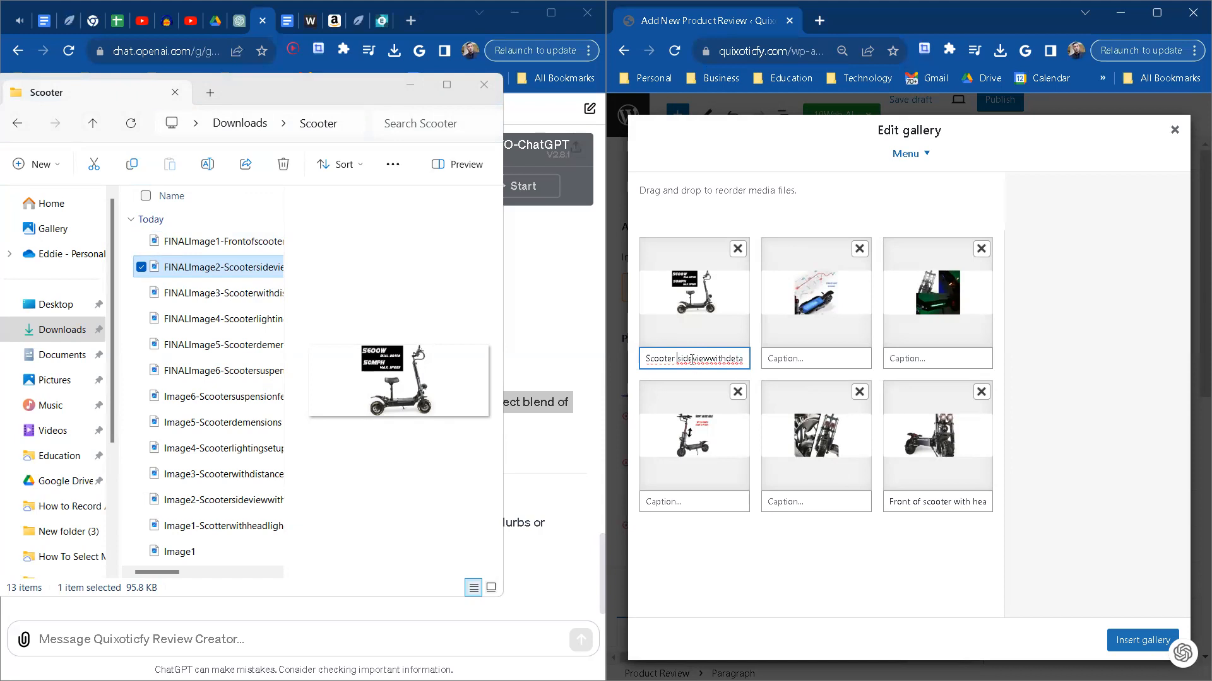
click(693, 359)
click(714, 359)
click(729, 359)
Step: Copy the text Scooterwithdistancedetails from the FINALImage3 file name
click(233, 300)
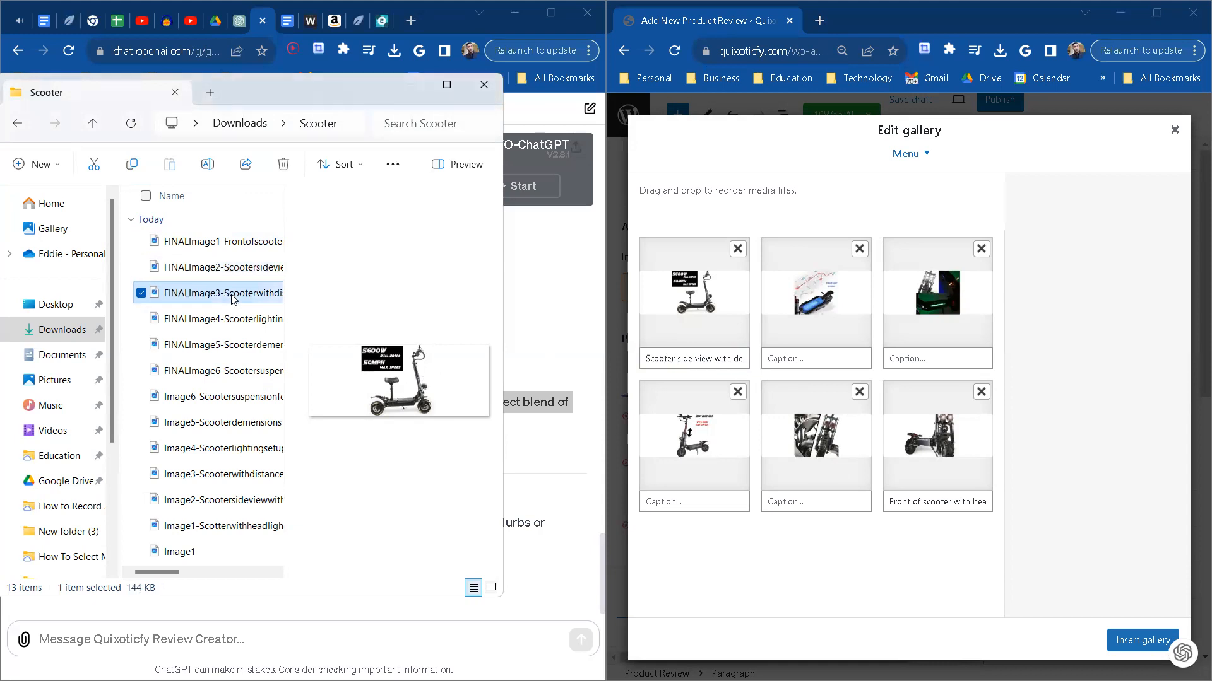
click(200, 299)
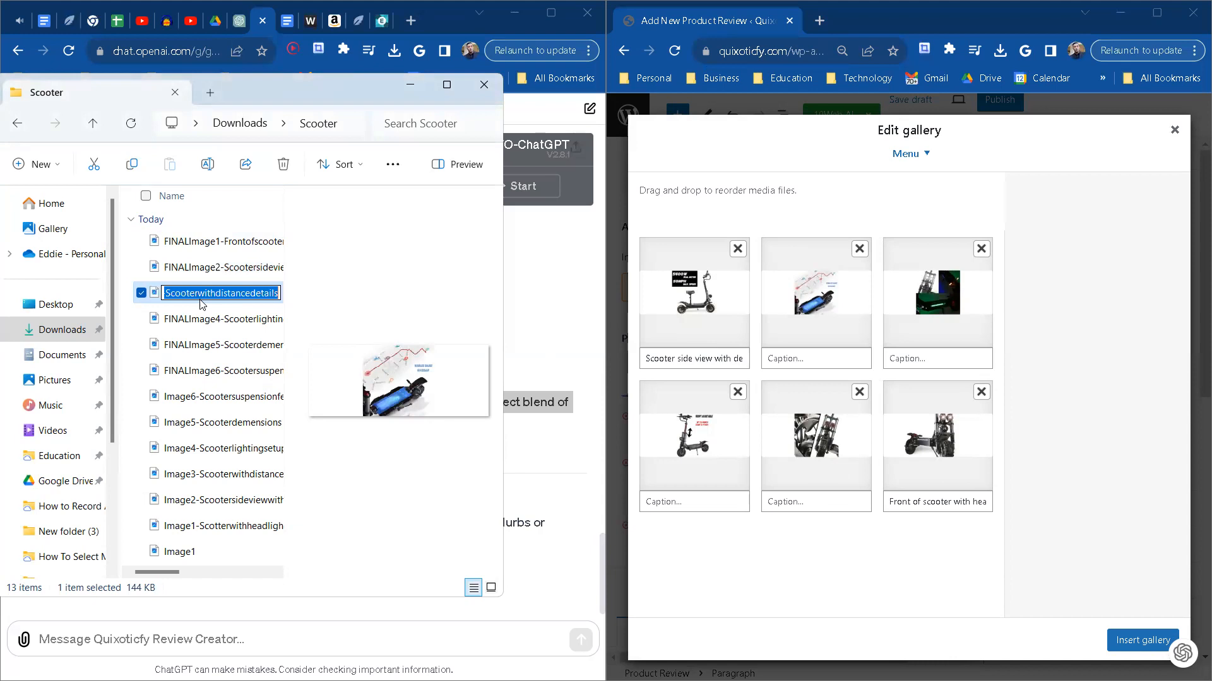
click(178, 296)
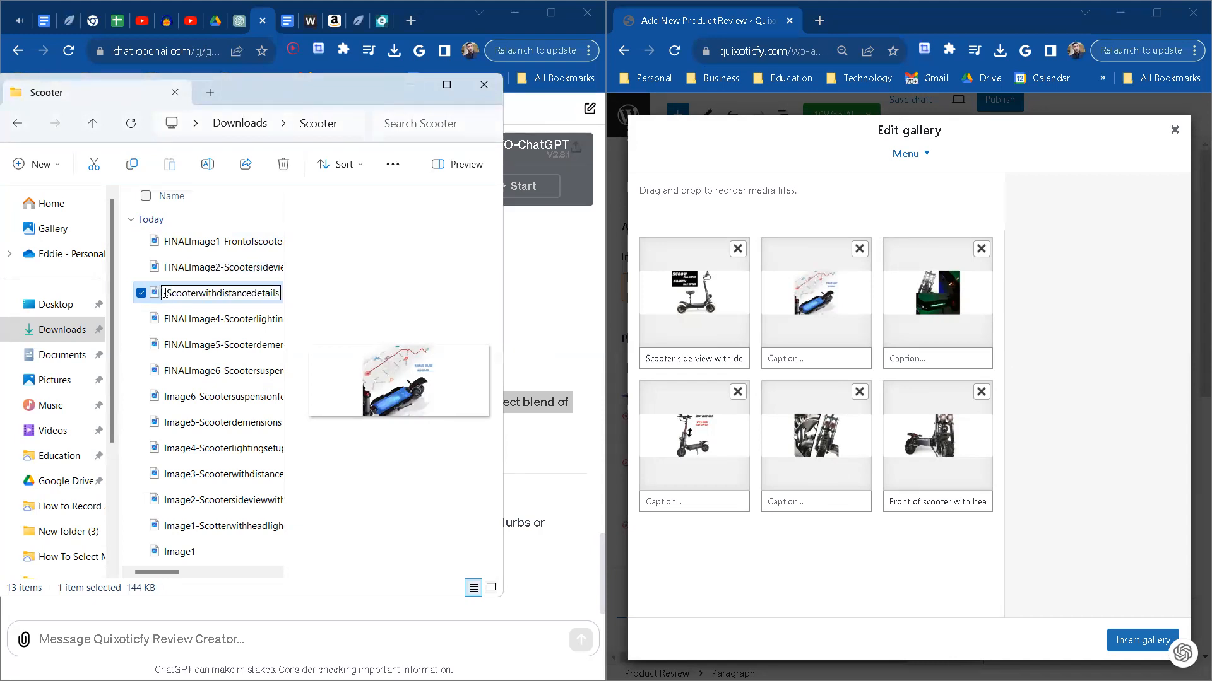
drag(177, 296, 282, 297)
key(ctrl+c)
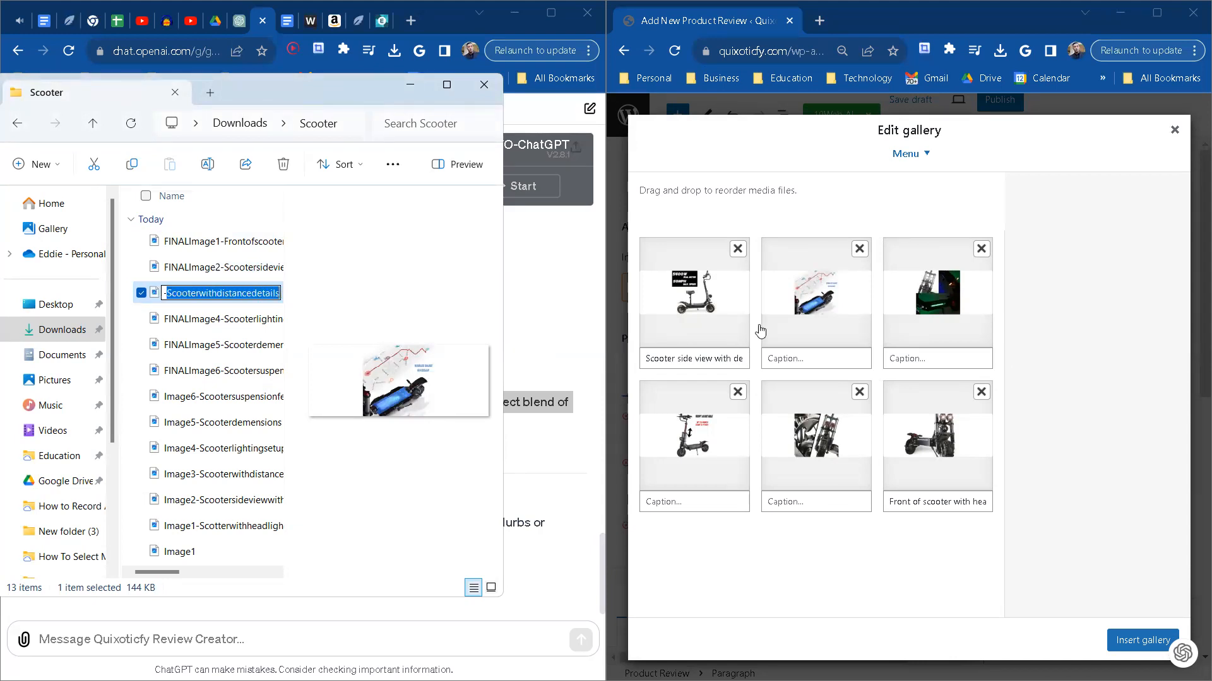
Step: Paste the copied text as the blue scooter picture's caption and space it into words: Scooter with distance details
click(772, 358)
key(ctrl+v)
double_click(772, 358)
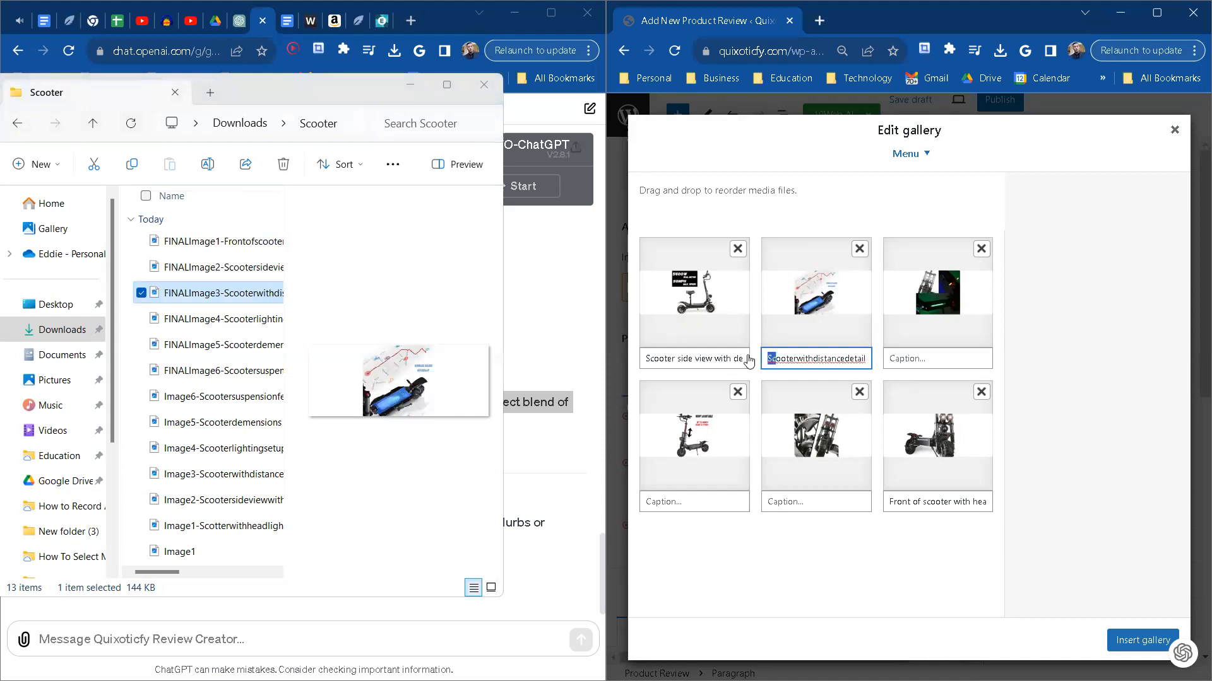
click(797, 358)
click(815, 359)
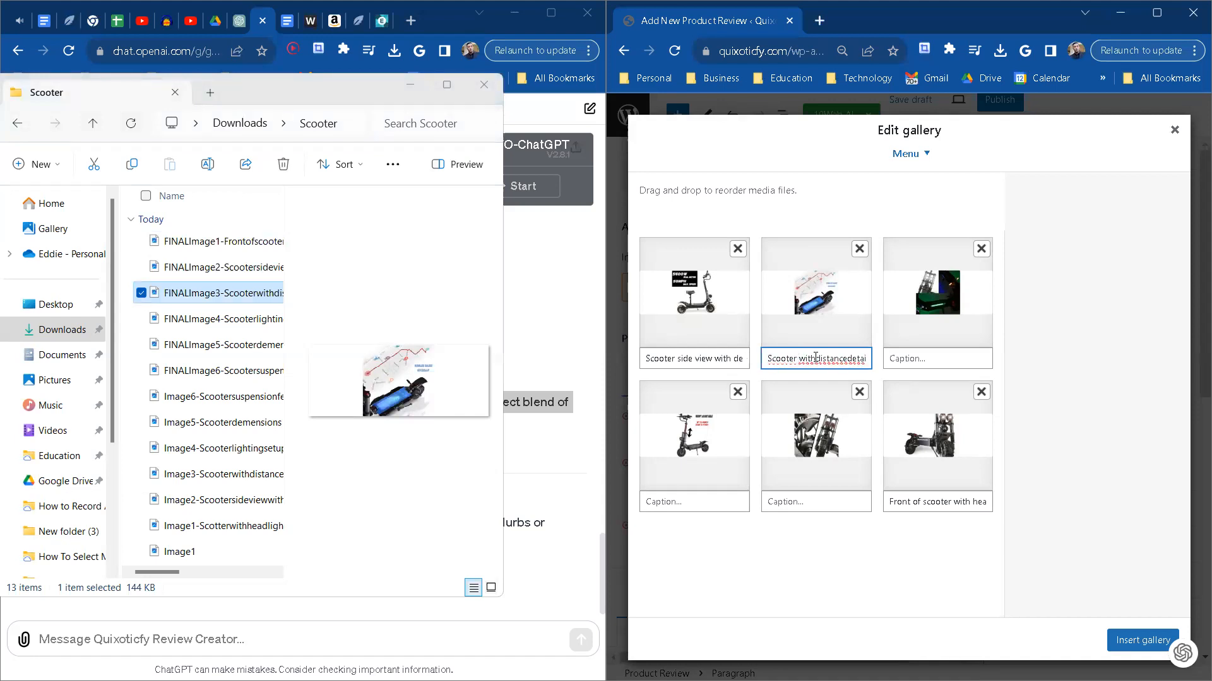
click(850, 357)
drag(858, 357, 879, 361)
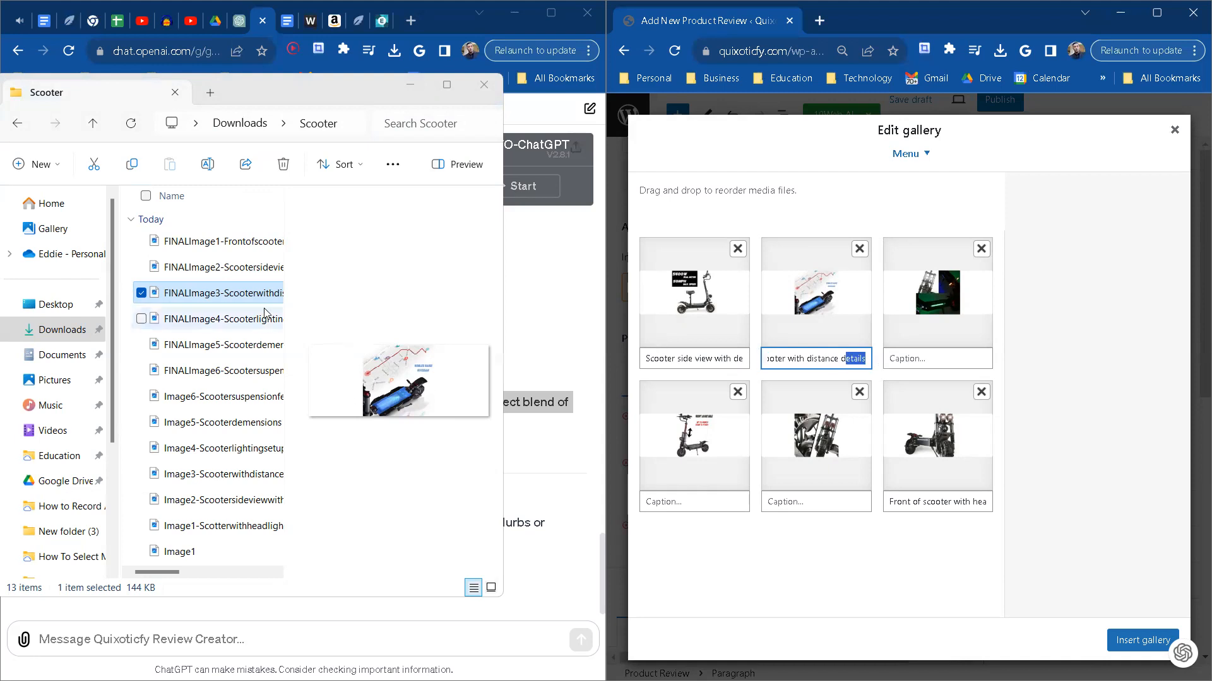
Step: Copy the text Scooterlightingsetup from the FINALImage4 file name into the caption of the green-lit scooter picture
click(232, 320)
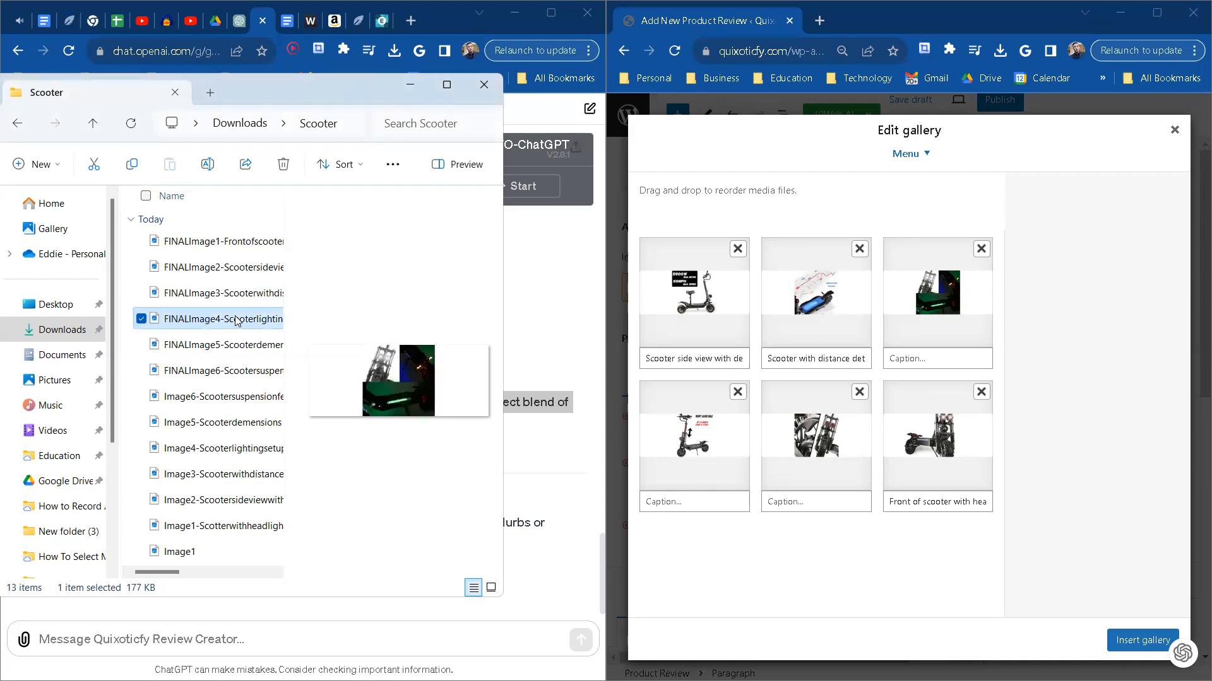
click(201, 322)
click(190, 320)
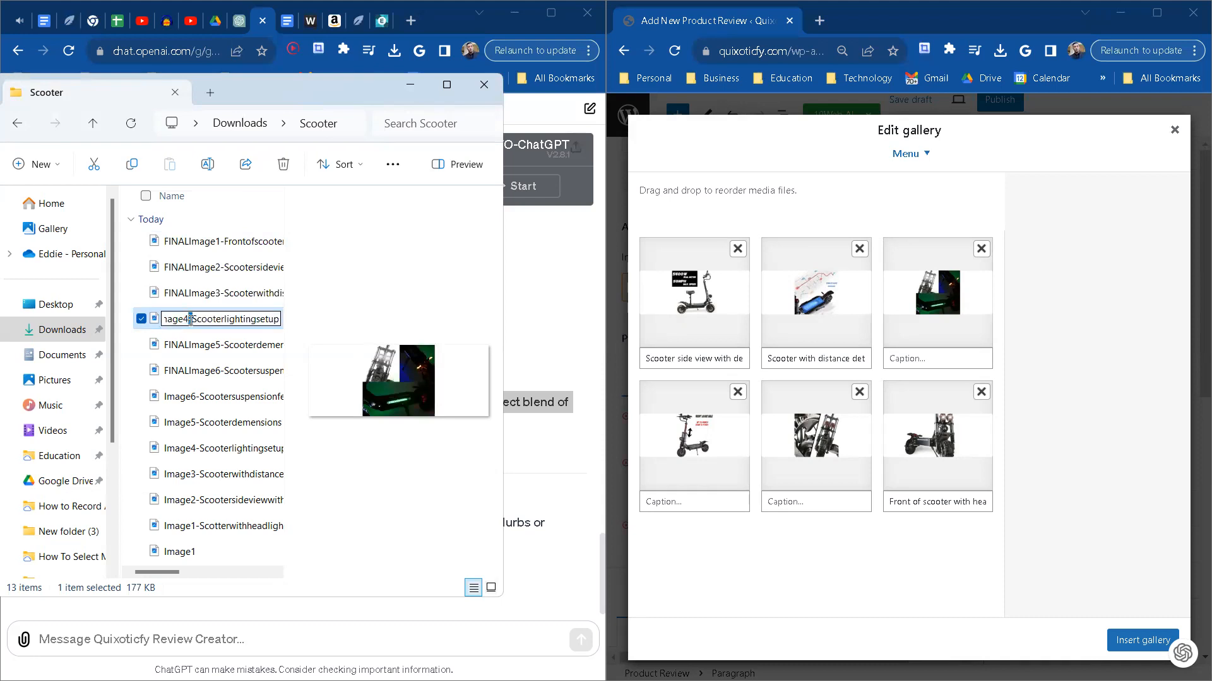
key(BackSpace)
text(-)
drag(192, 319, 297, 328)
key(ctrl+c)
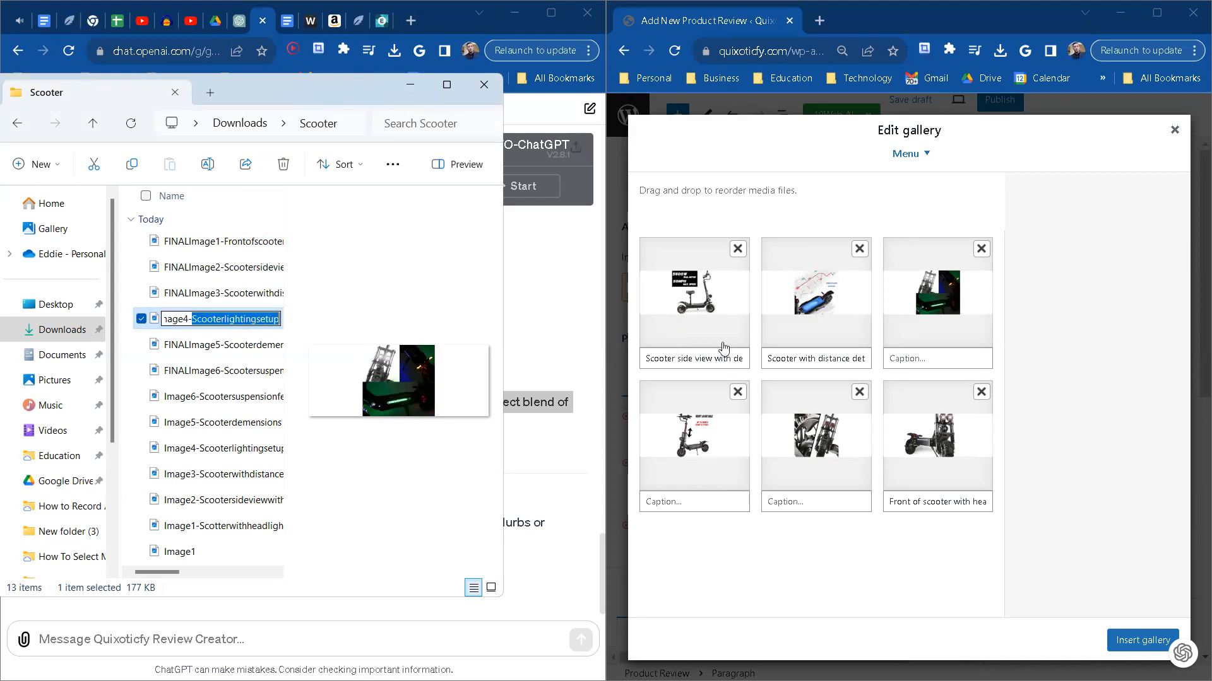
click(919, 356)
key(ctrl+v)
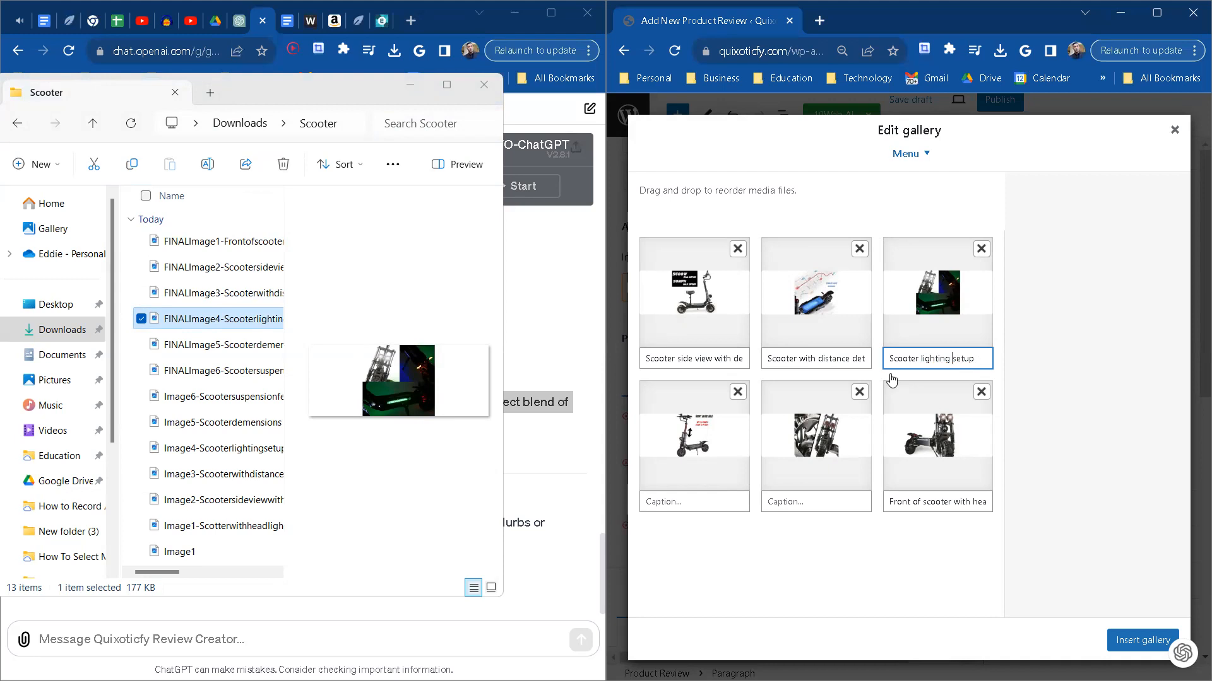
Step: Copy Scooterdemensions from the FINALImage5 file name into the fourth gallery picture's caption and correct it to Scooter dimensions
click(246, 354)
click(220, 348)
click(203, 346)
drag(197, 346, 316, 353)
key(ctrl+c)
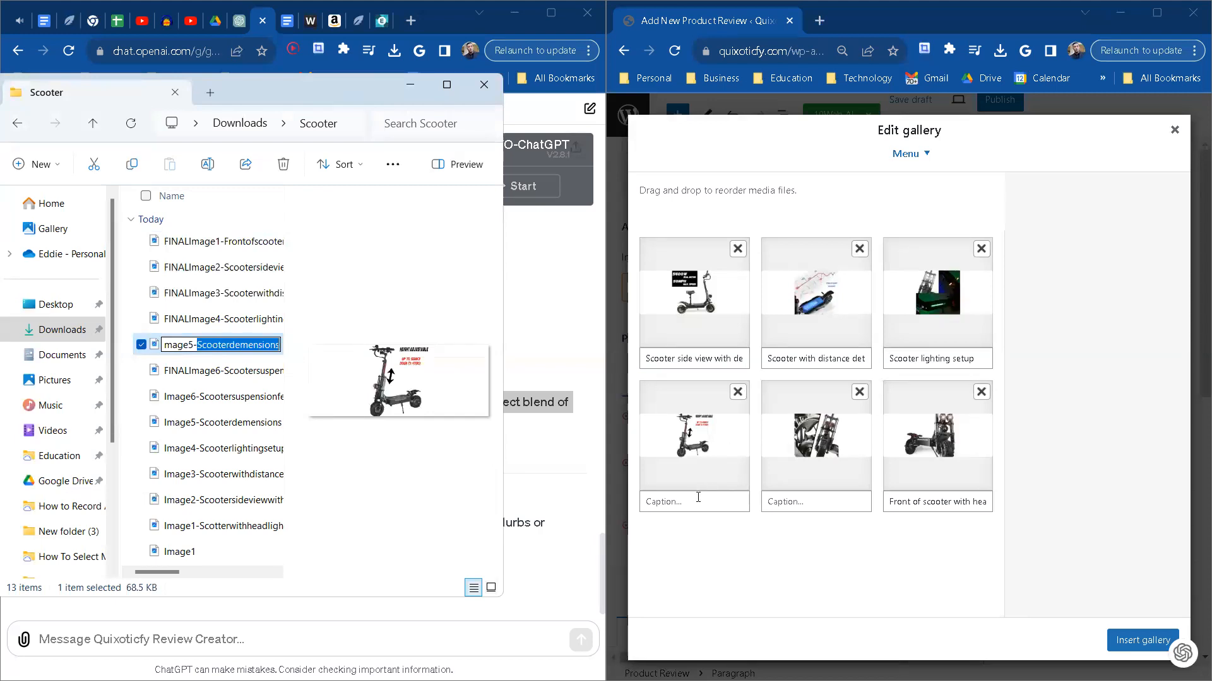
click(698, 498)
key(ctrl+v)
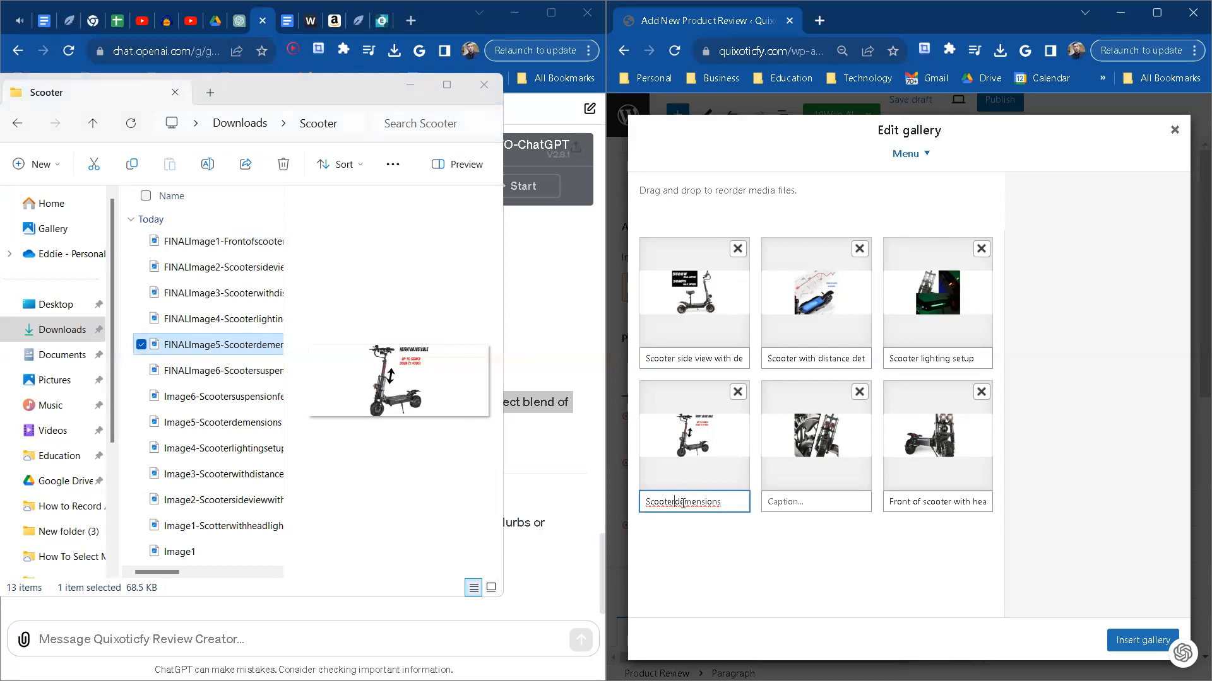
right_click(704, 501)
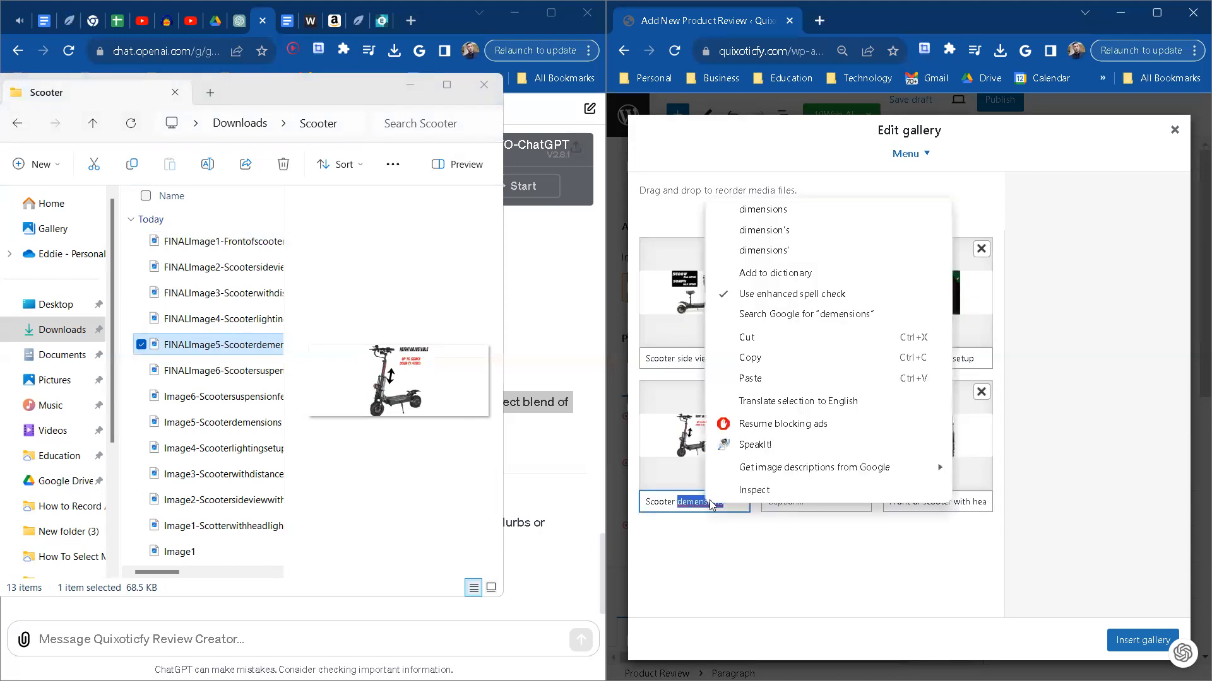
click(710, 212)
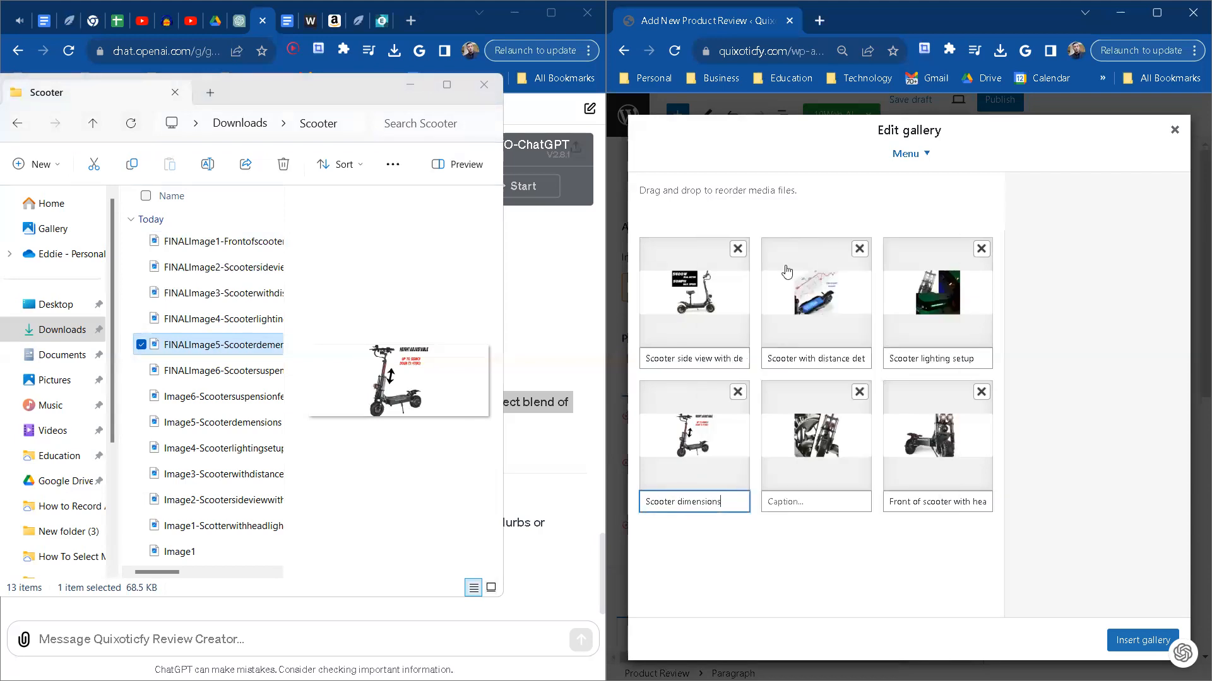
Step: Copy the text Scootersuspensionfeatures from the FINALImage6 file name into the caption of the suspension picture
click(252, 370)
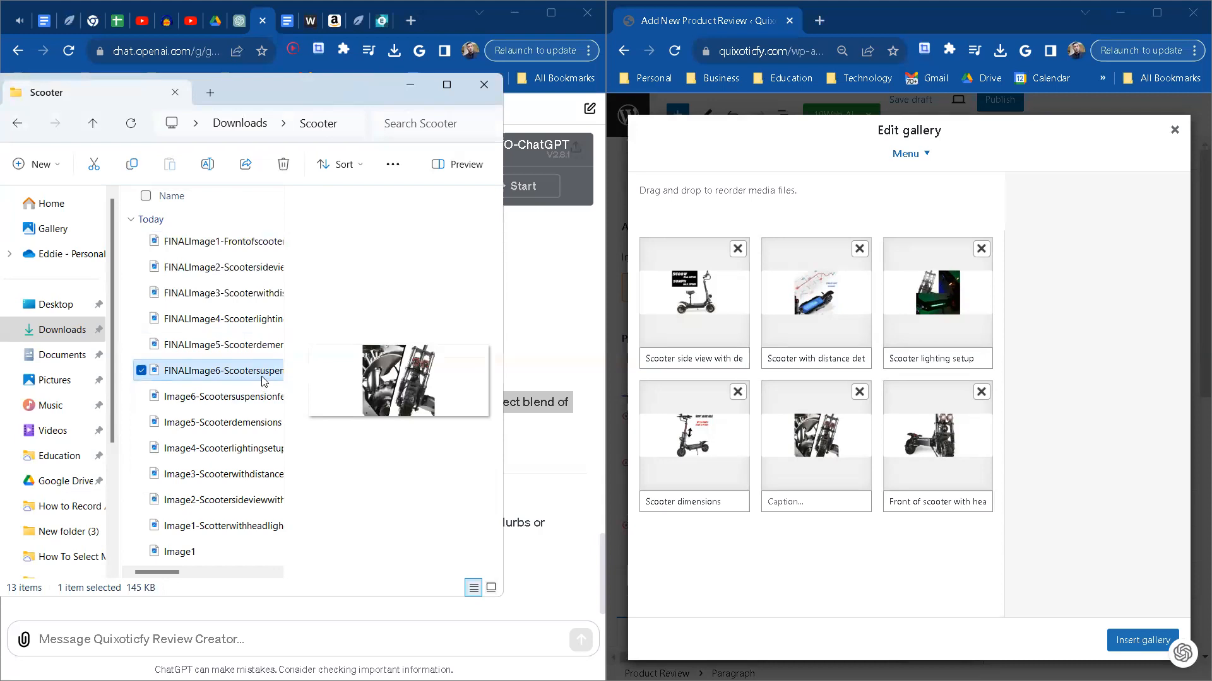
click(210, 372)
drag(169, 371, 292, 369)
key(ctrl+c)
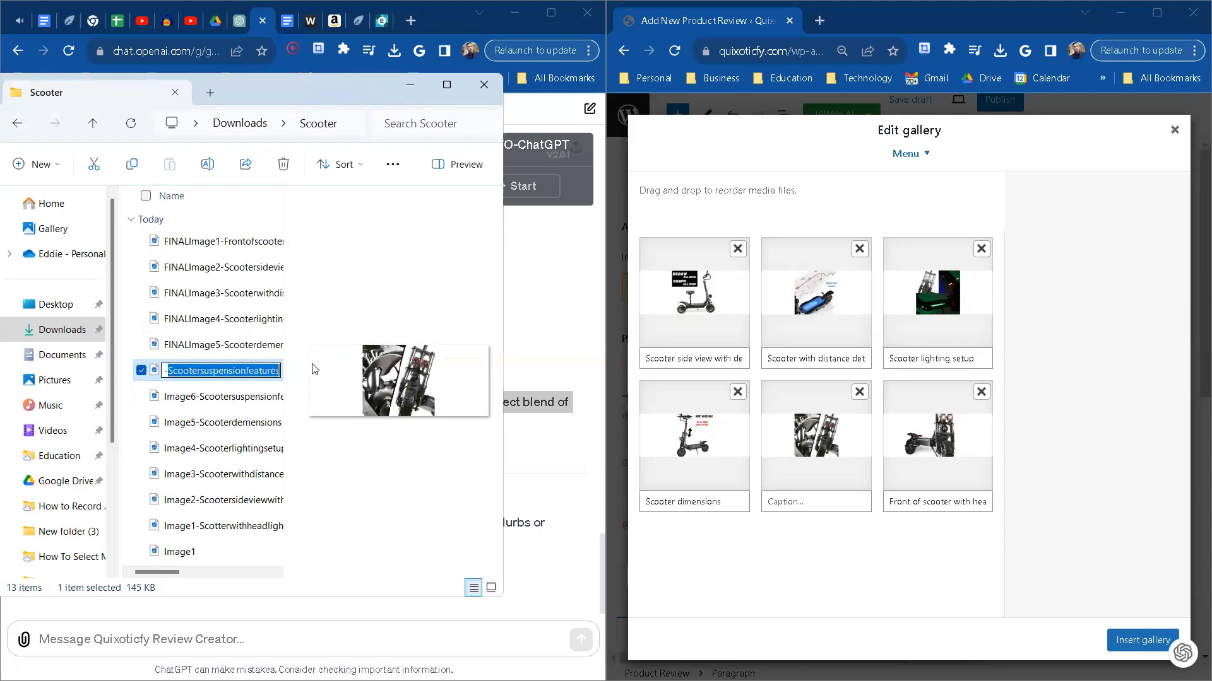
click(820, 498)
key(ctrl+v)
Step: Space the suspension picture's caption into words, Scooter suspension features, and insert the finished gallery into the review
drag(794, 501, 746, 505)
click(848, 501)
click(796, 502)
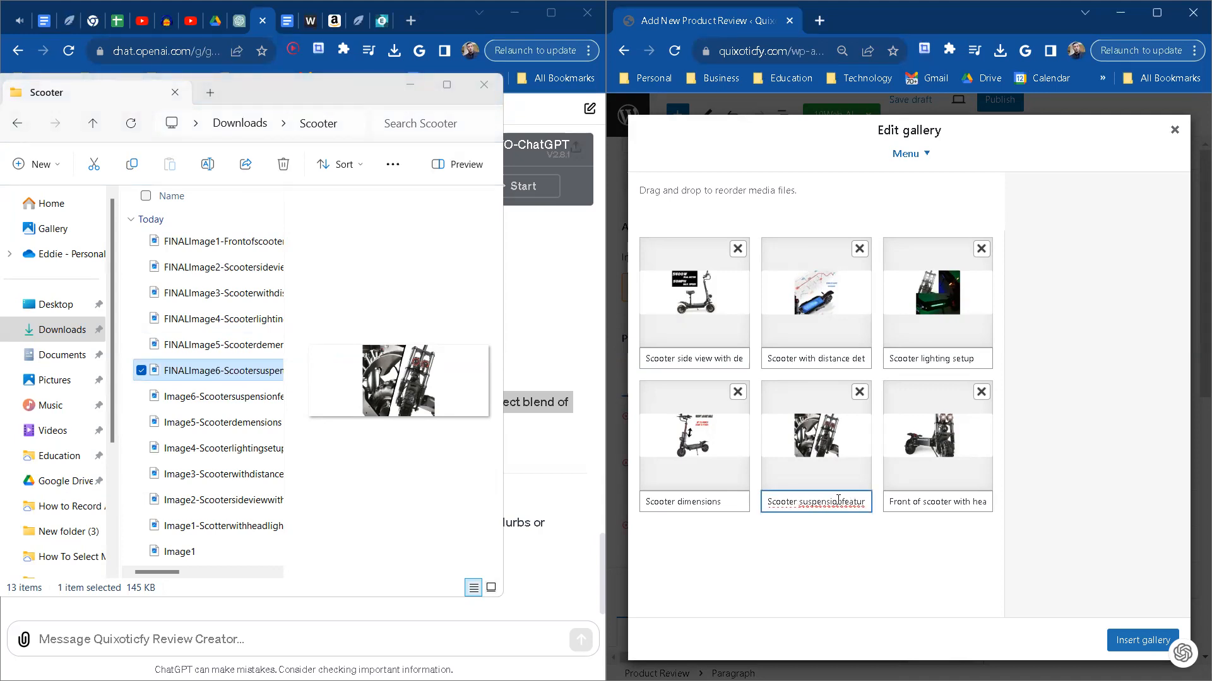
click(841, 501)
drag(854, 502, 865, 506)
click(860, 503)
click(885, 548)
click(1148, 643)
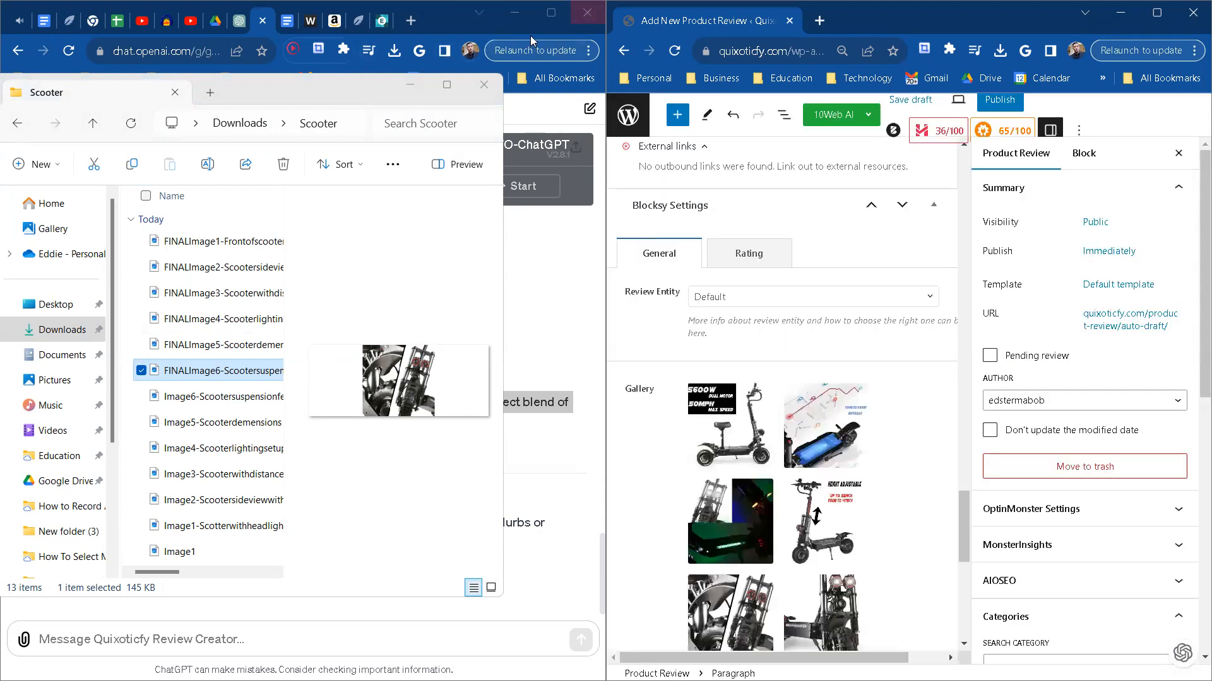
Step: Put the Scooter folder window away and maximize the WordPress review window
click(551, 14)
click(906, 74)
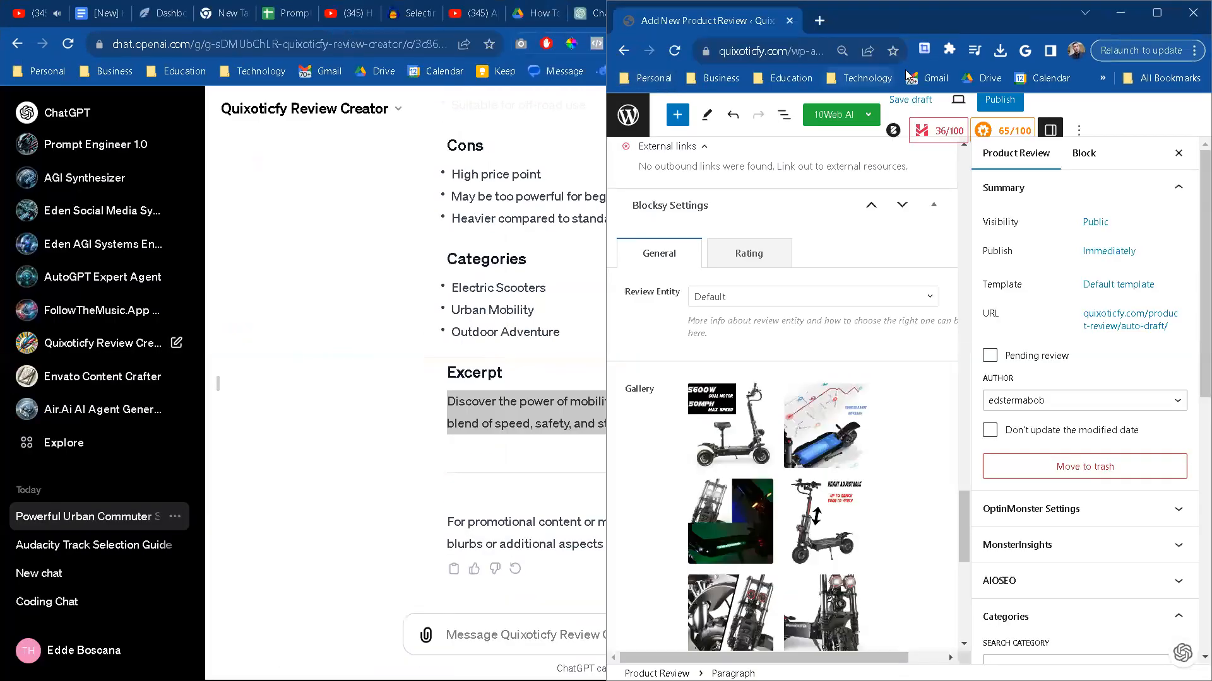
click(1157, 12)
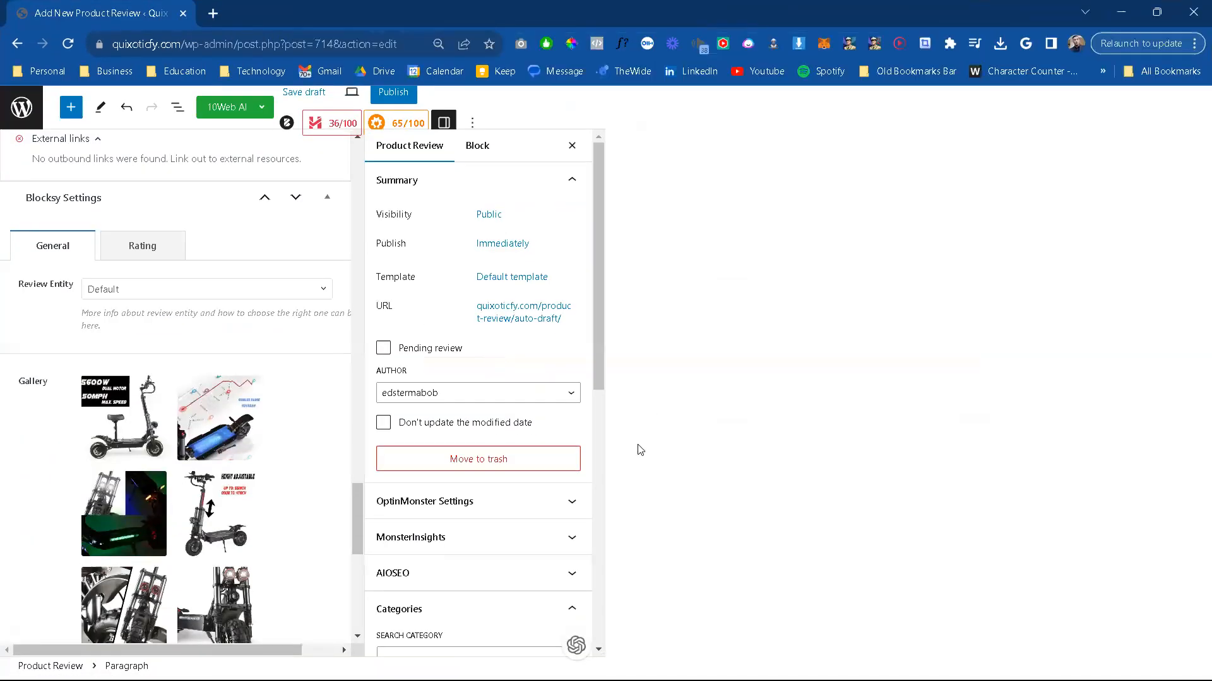
click(685, 446)
Step: Switch to the Amazon scooter page and generate its affiliate text link as a full link
key(alt+Tab)
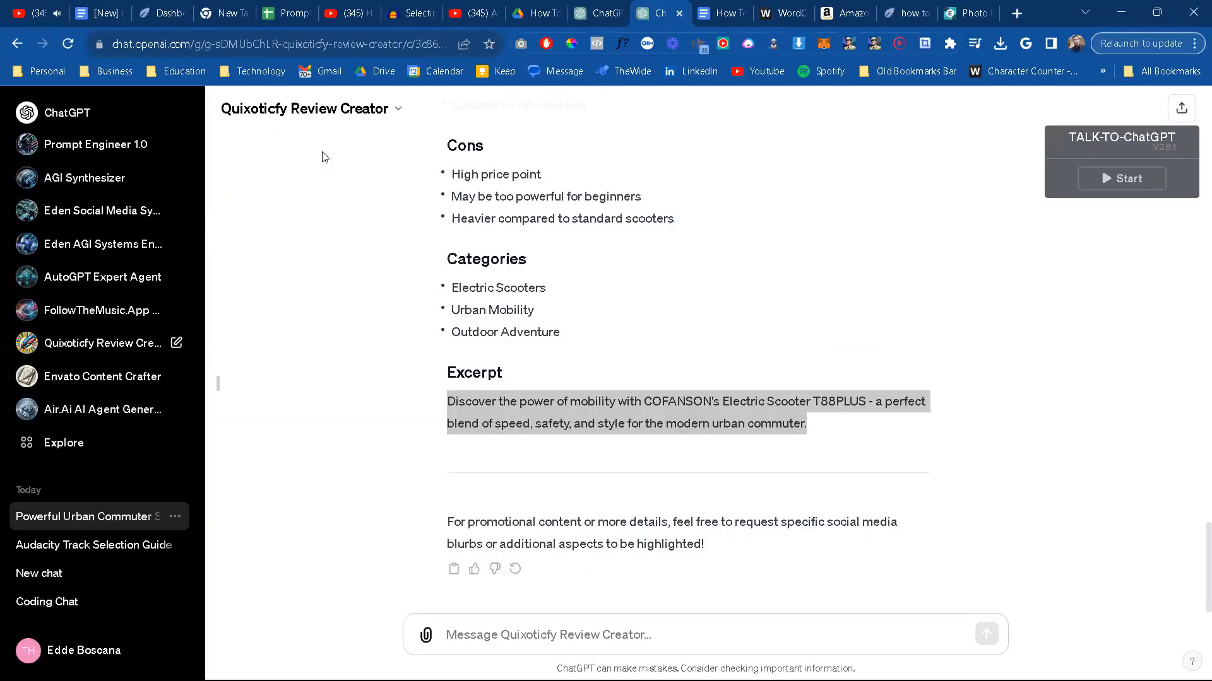
click(825, 14)
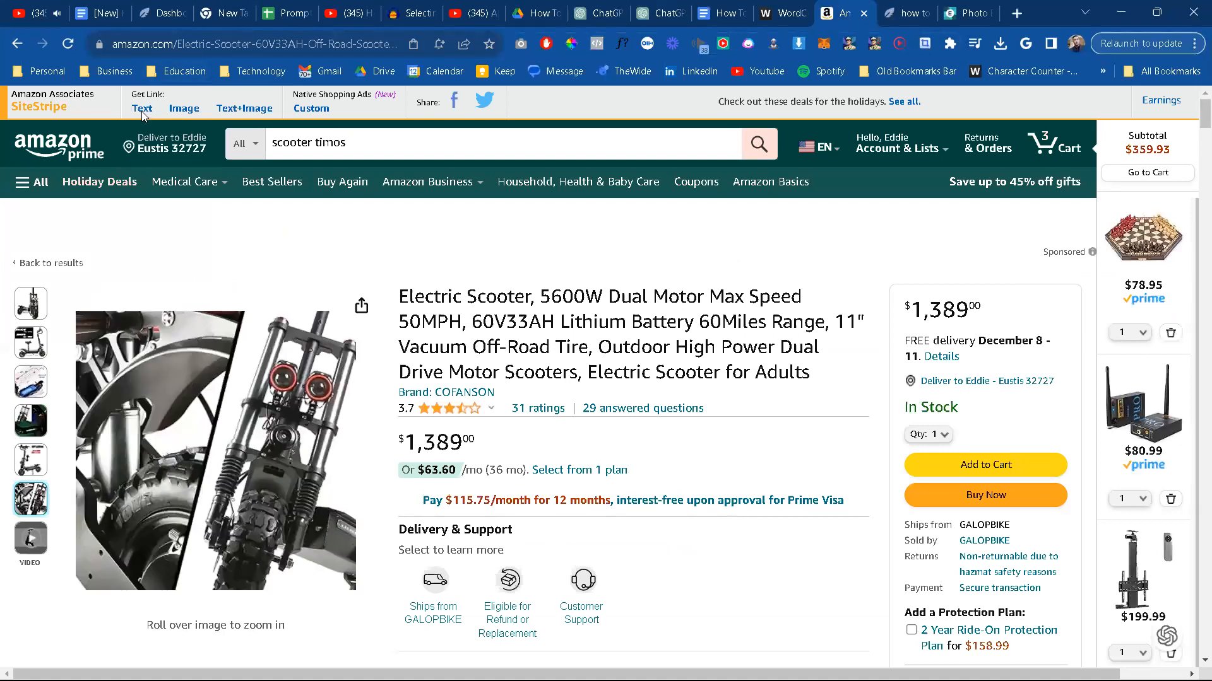
click(142, 108)
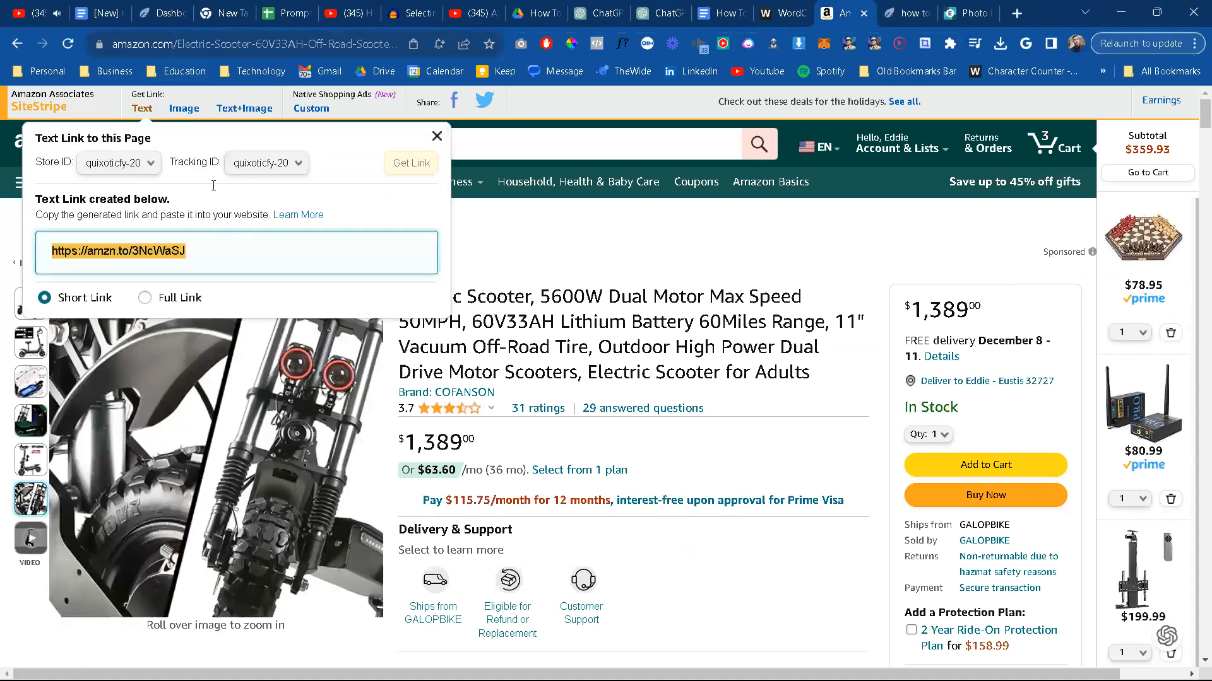
click(145, 298)
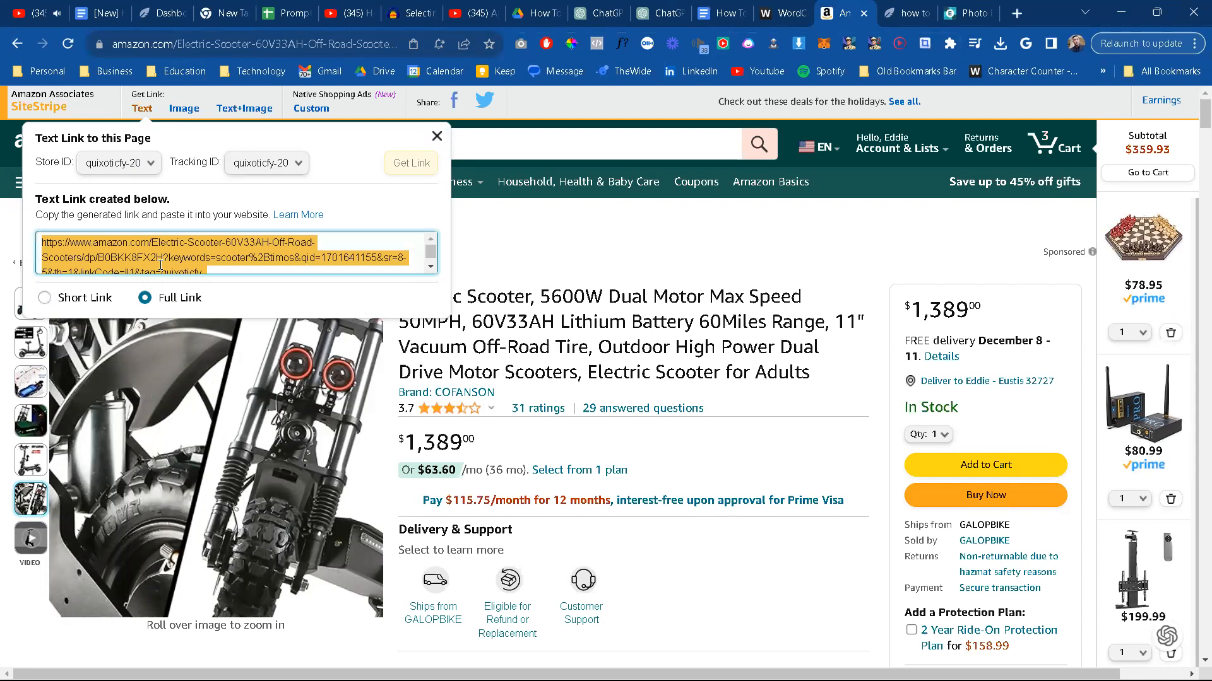
Step: Replace the placeholder in the review's Affiliate Link field with the copied full Amazon link
key(alt+Tab)
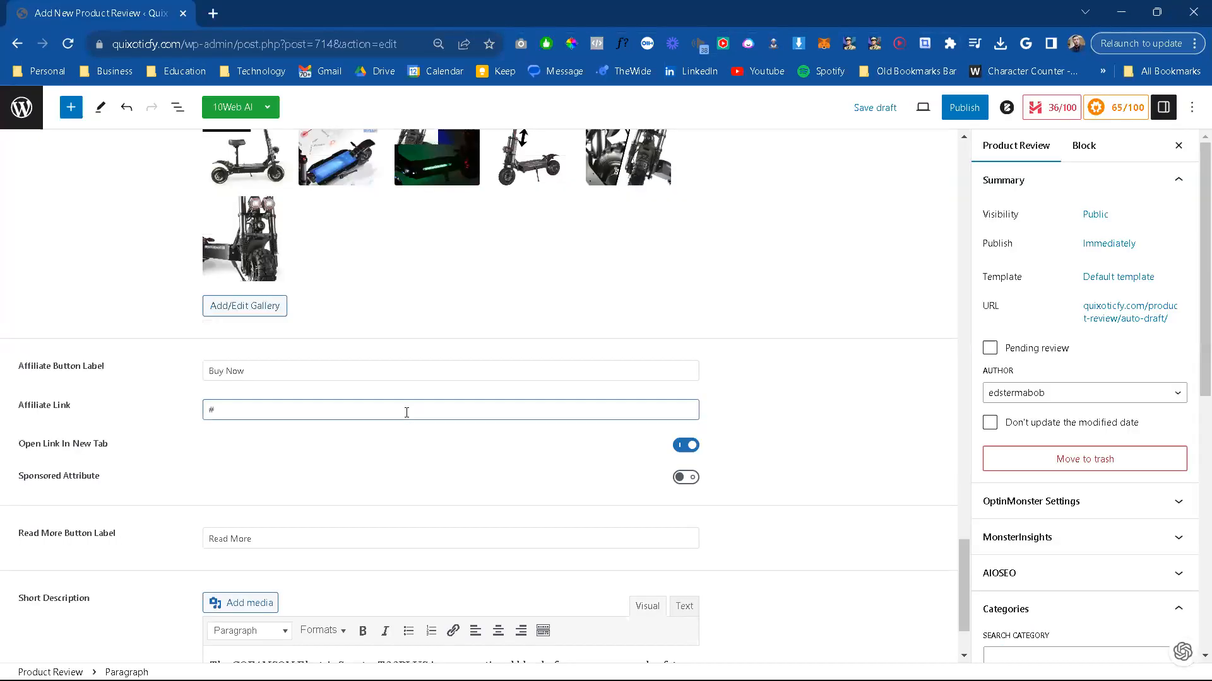
double_click(408, 407)
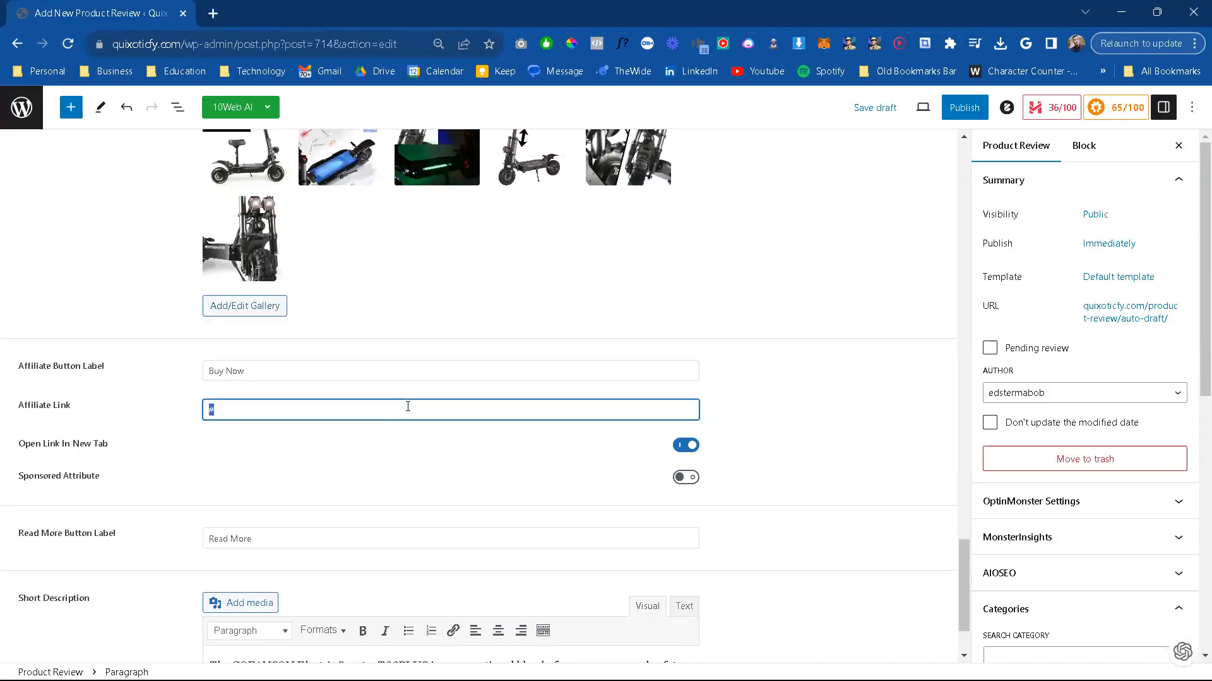
key(ctrl+v)
double_click(349, 372)
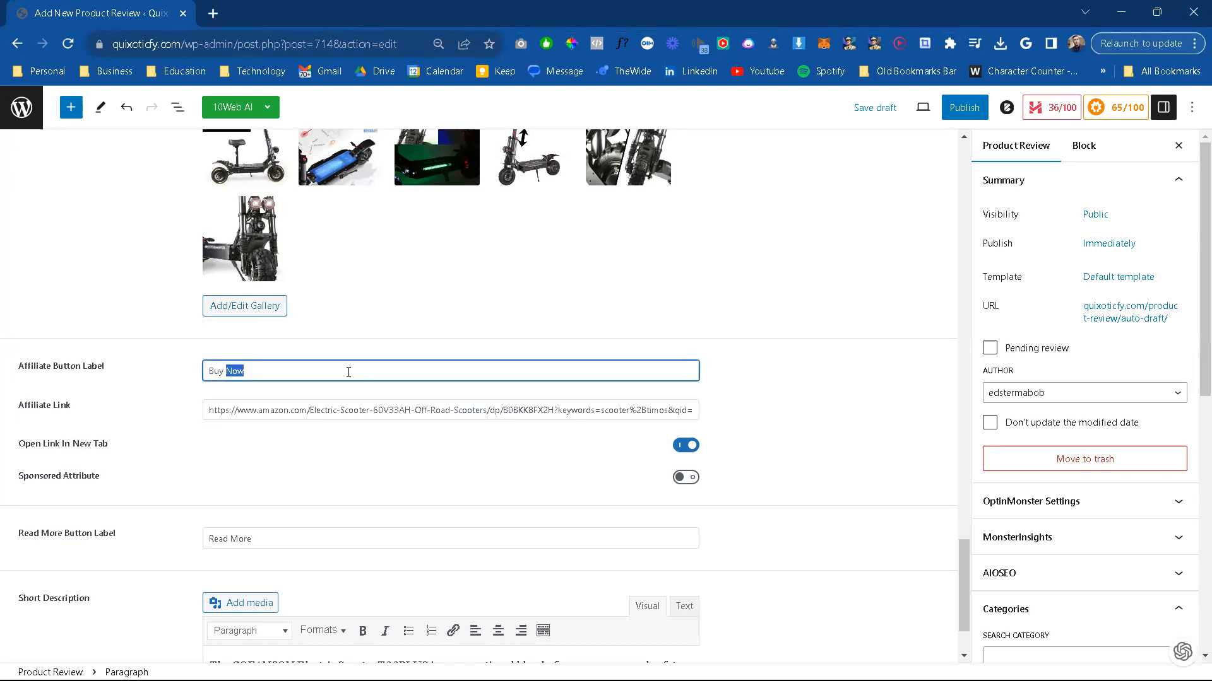
triple_click(348, 372)
click(241, 107)
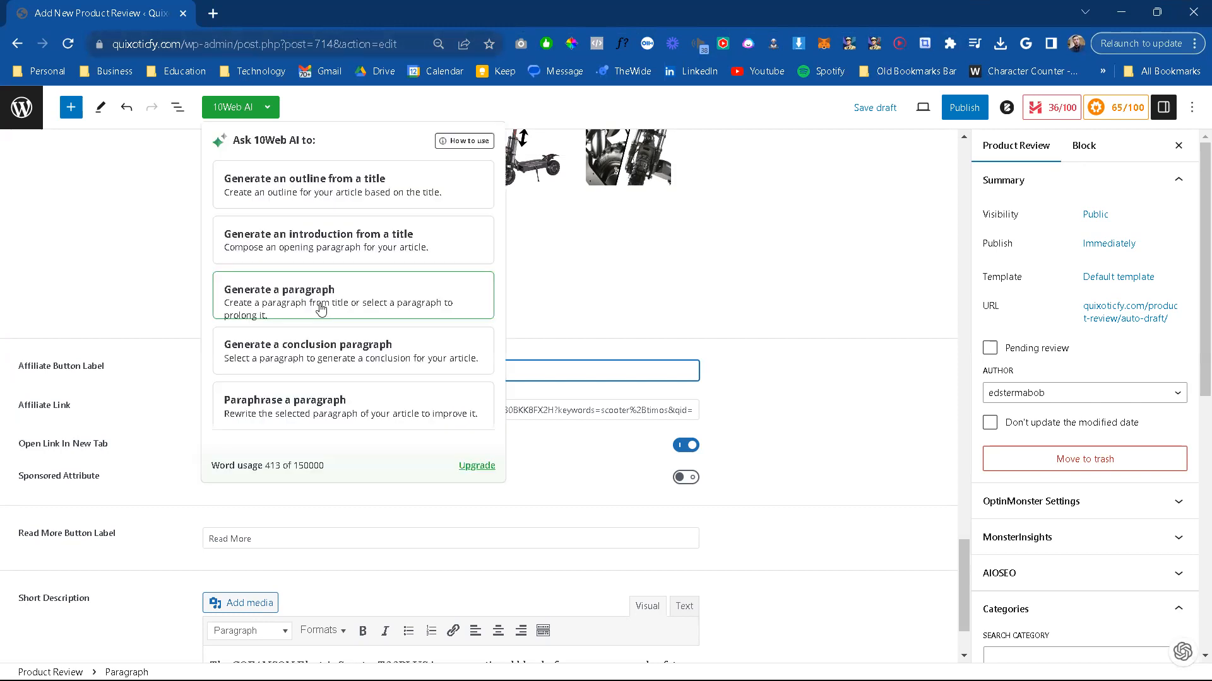
click(167, 282)
Step: Open the Product Reviews admin list in a new browser tab and go from it to the live Quixoticfy site
right_click(25, 108)
click(82, 113)
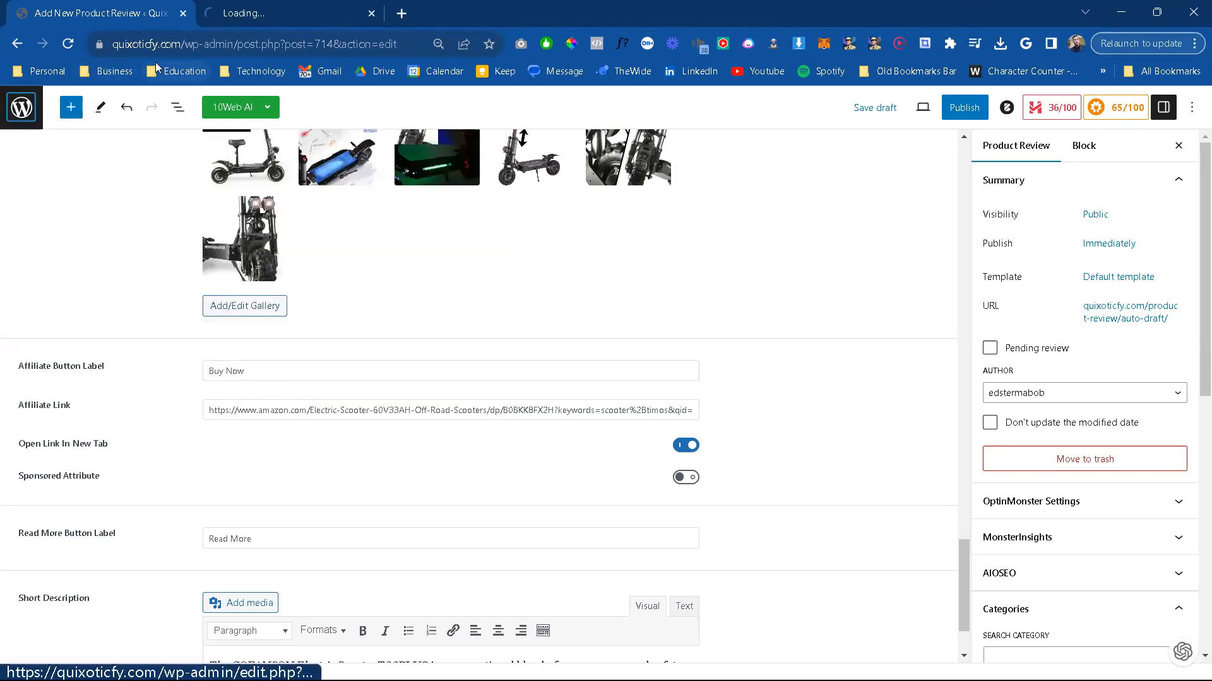
click(274, 17)
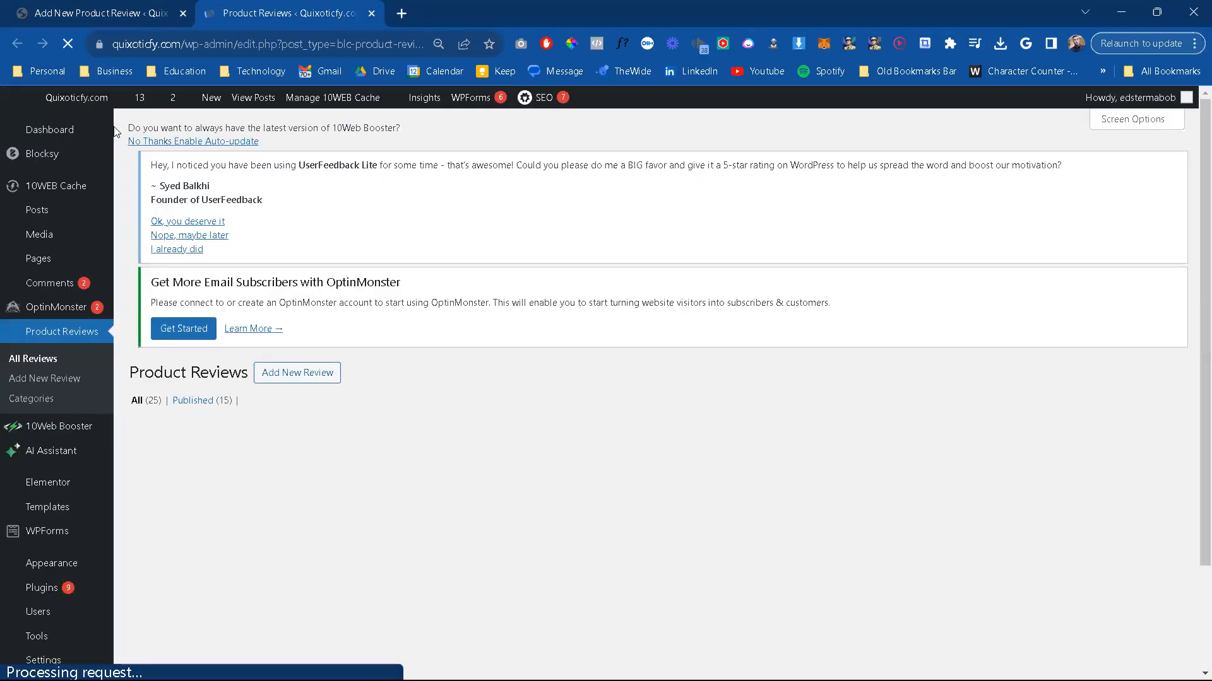
click(74, 97)
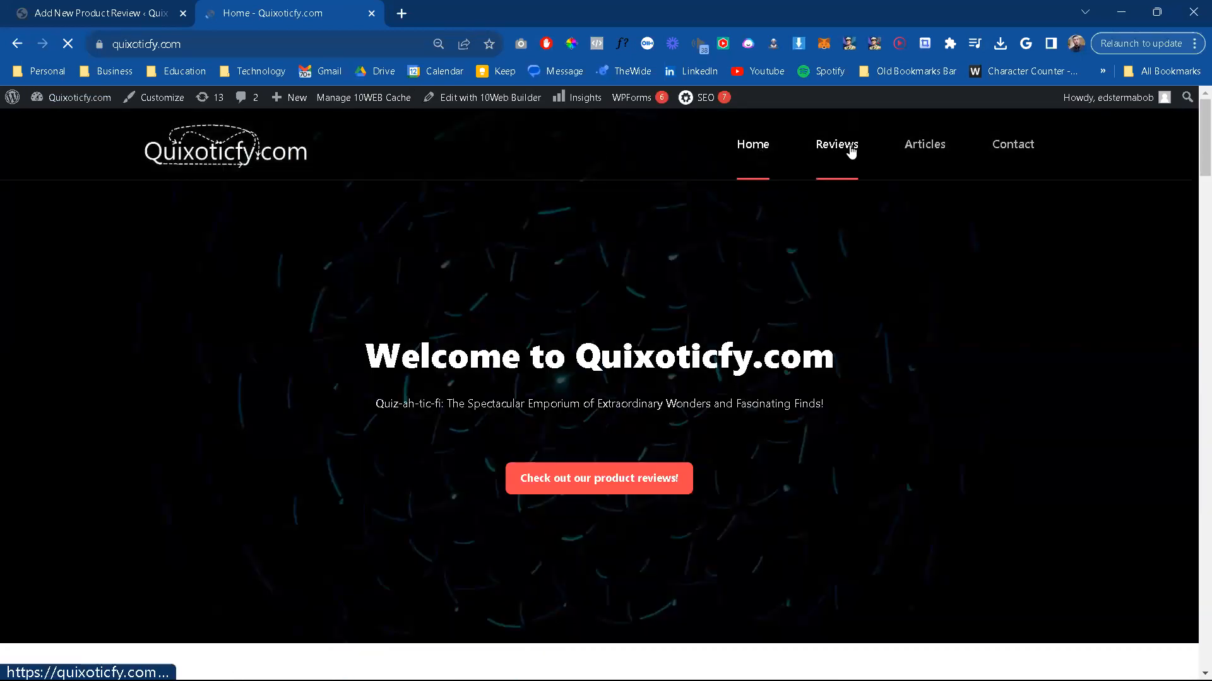
Step: Open the published Husaria Wooden Three-Player Chess review from the site's Reviews page and check its affiliate button label
click(850, 146)
scroll(663, 418, down, 7)
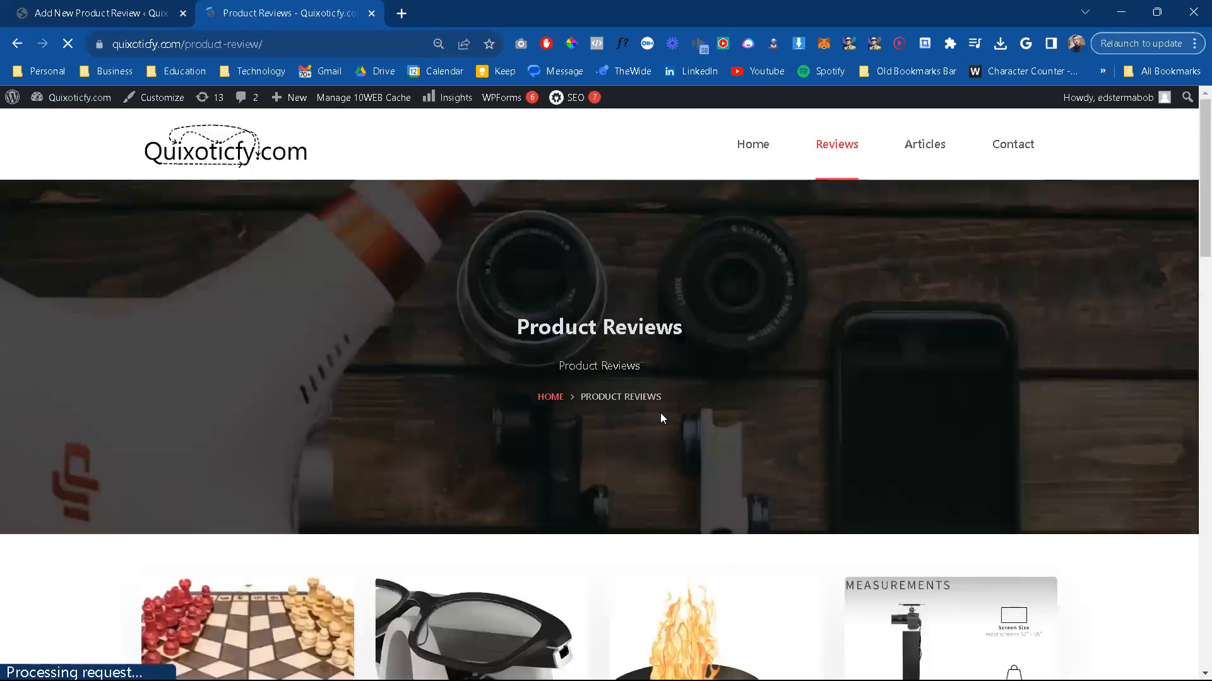
scroll(662, 416, down, 3)
click(222, 482)
scroll(365, 571, down, 1)
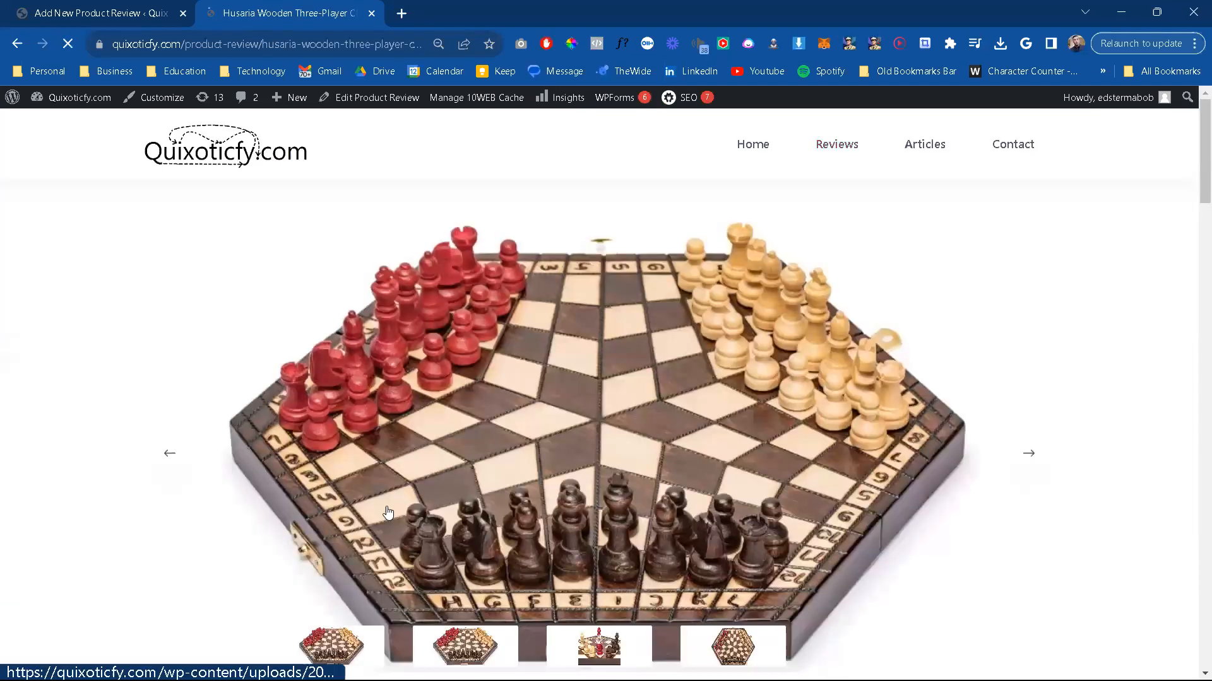
scroll(388, 513, down, 2)
scroll(389, 510, down, 8)
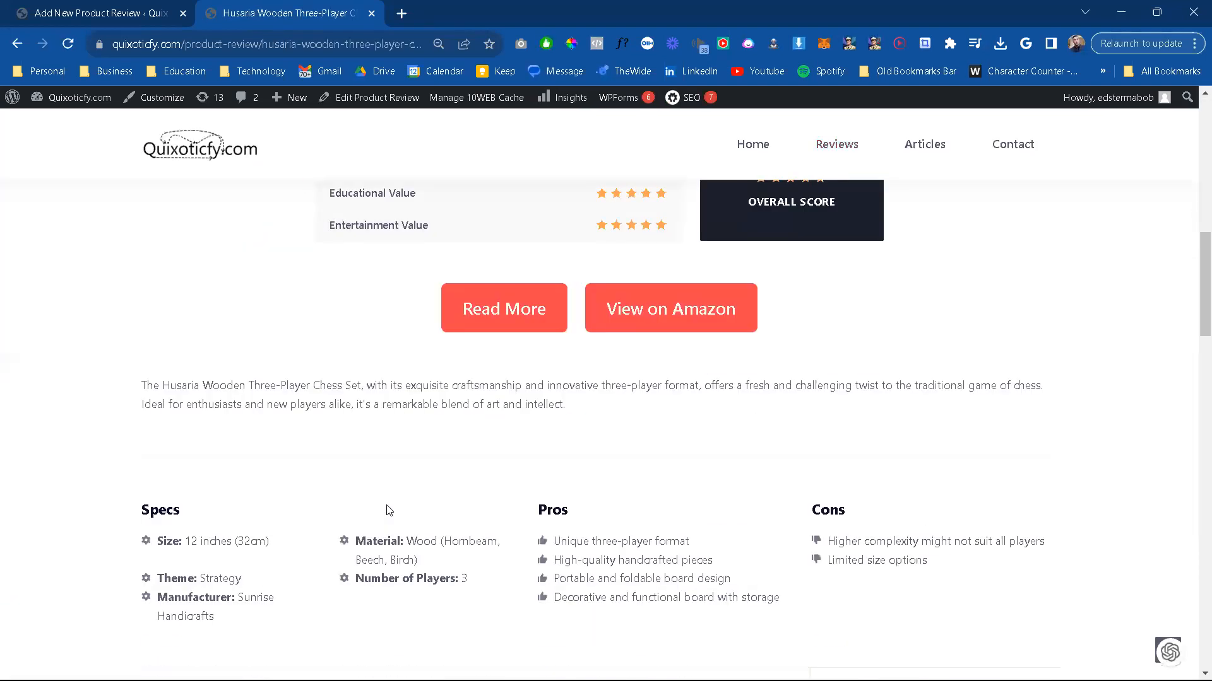
Step: Return to the scooter review and set the Affiliate Button Label to View on Amazon
click(125, 17)
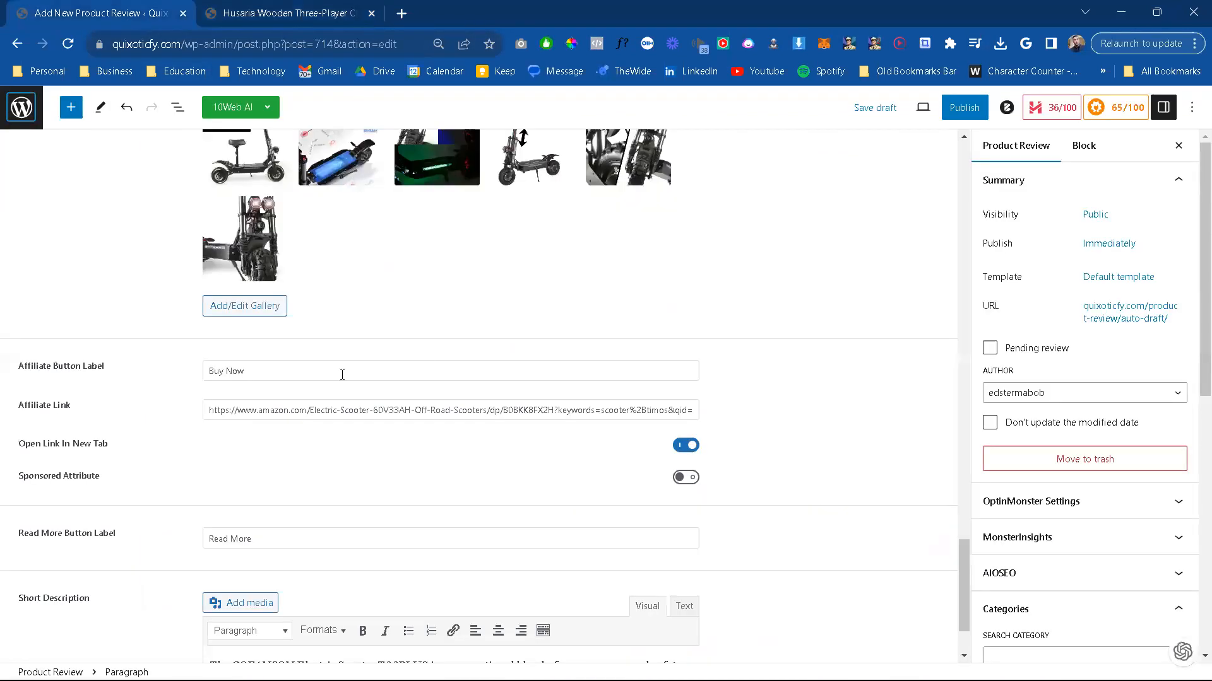
double_click(261, 367)
key(ctrl+a)
text(V)
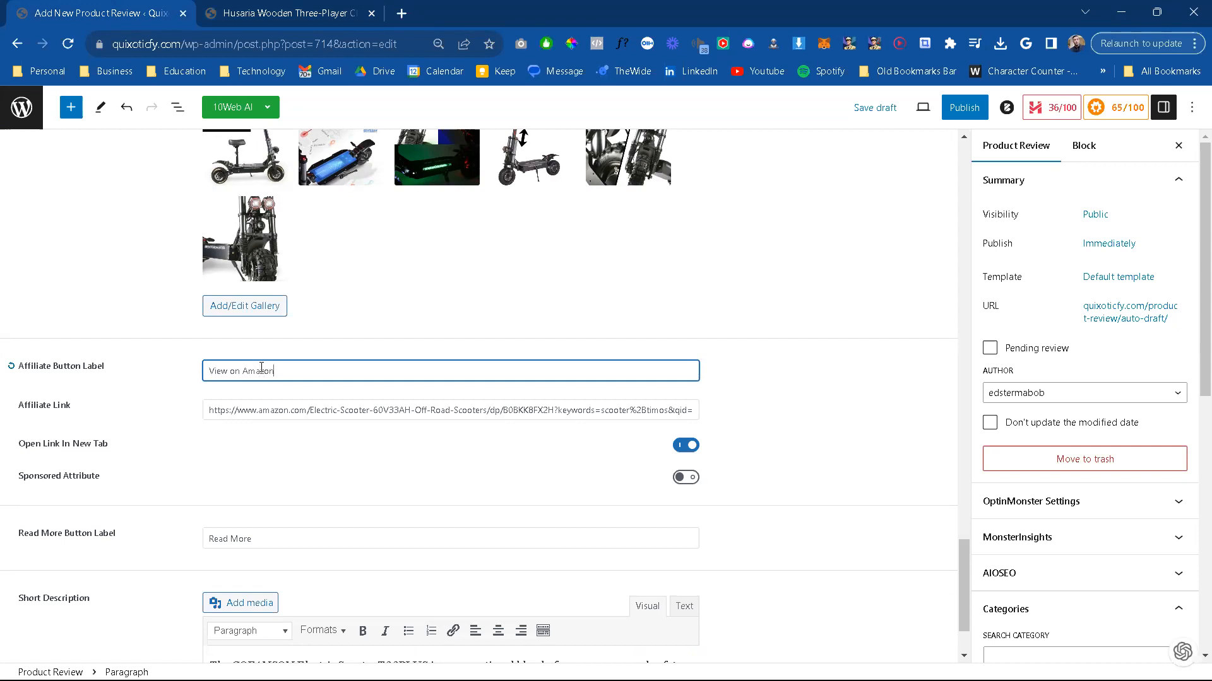
Step: Assign the Tech & Gadgets and Travel & Adventure categories to the scooter review
scroll(470, 534, down, 2)
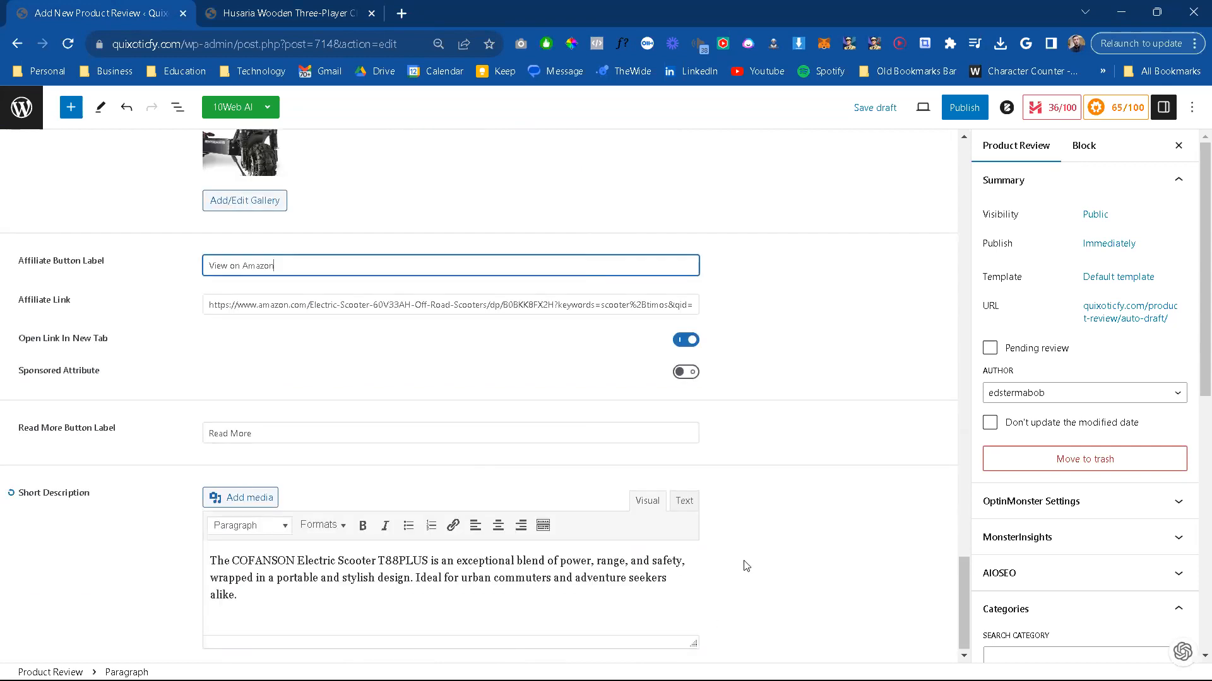
scroll(821, 529, up, 4)
scroll(1074, 422, down, 3)
scroll(1058, 533, down, 1)
scroll(997, 484, down, 1)
scroll(996, 484, down, 2)
scroll(1041, 486, down, 2)
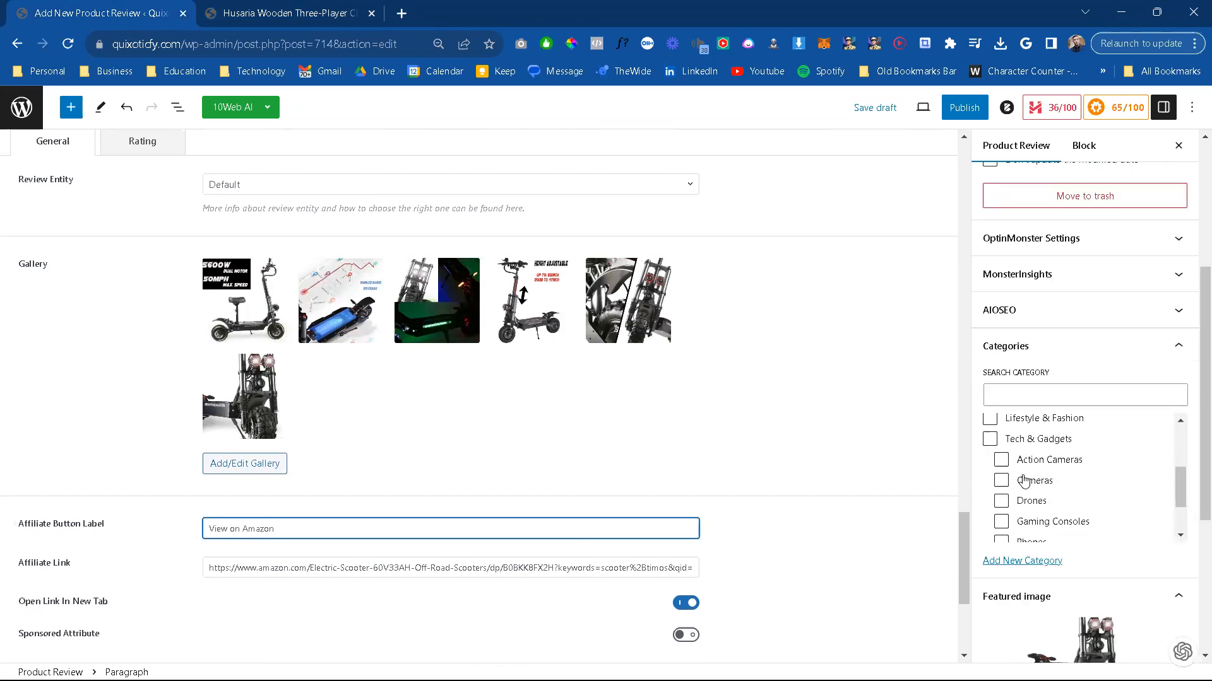
click(990, 439)
scroll(1040, 489, down, 4)
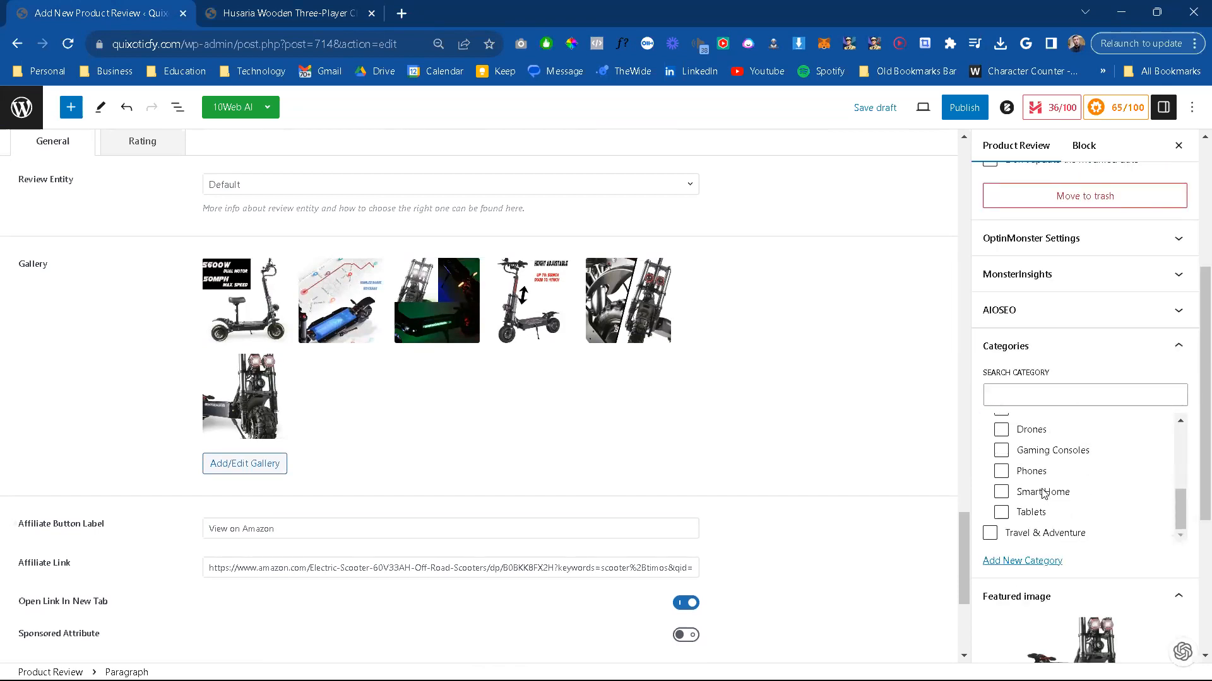
scroll(1023, 527, down, 1)
scroll(1023, 529, down, 1)
click(989, 481)
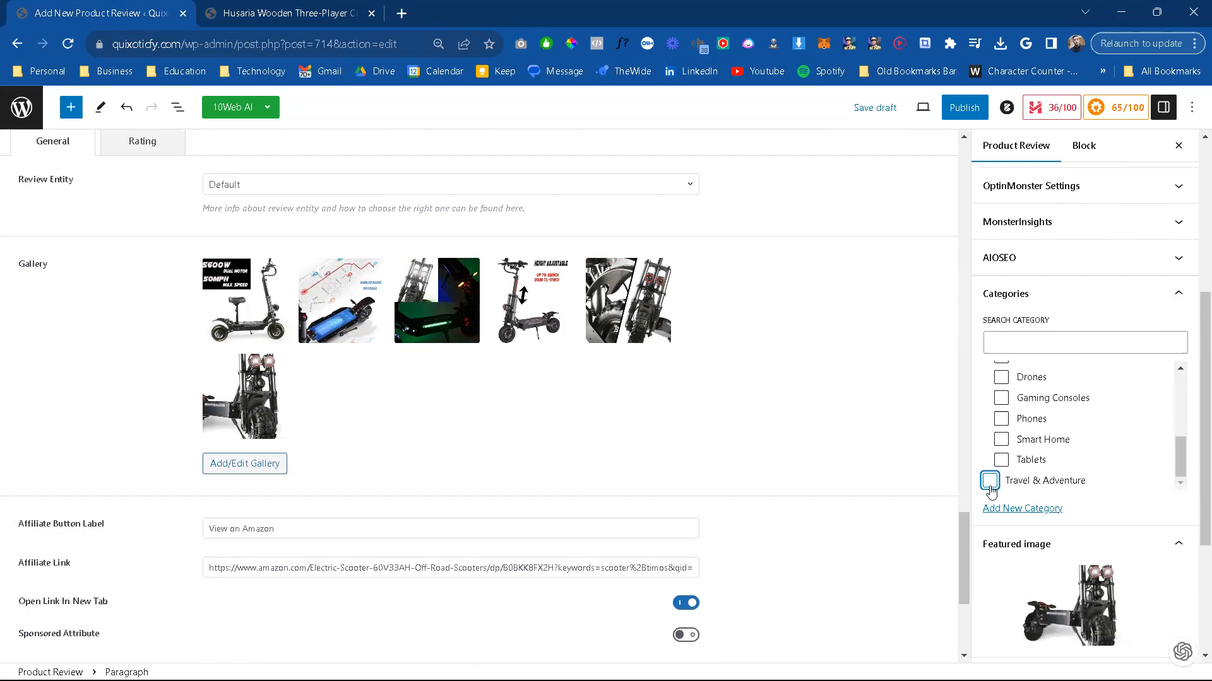
Step: Look over the remaining review settings and publish the COFANSON Electric Scooter T88PLUS review
scroll(1079, 541, down, 2)
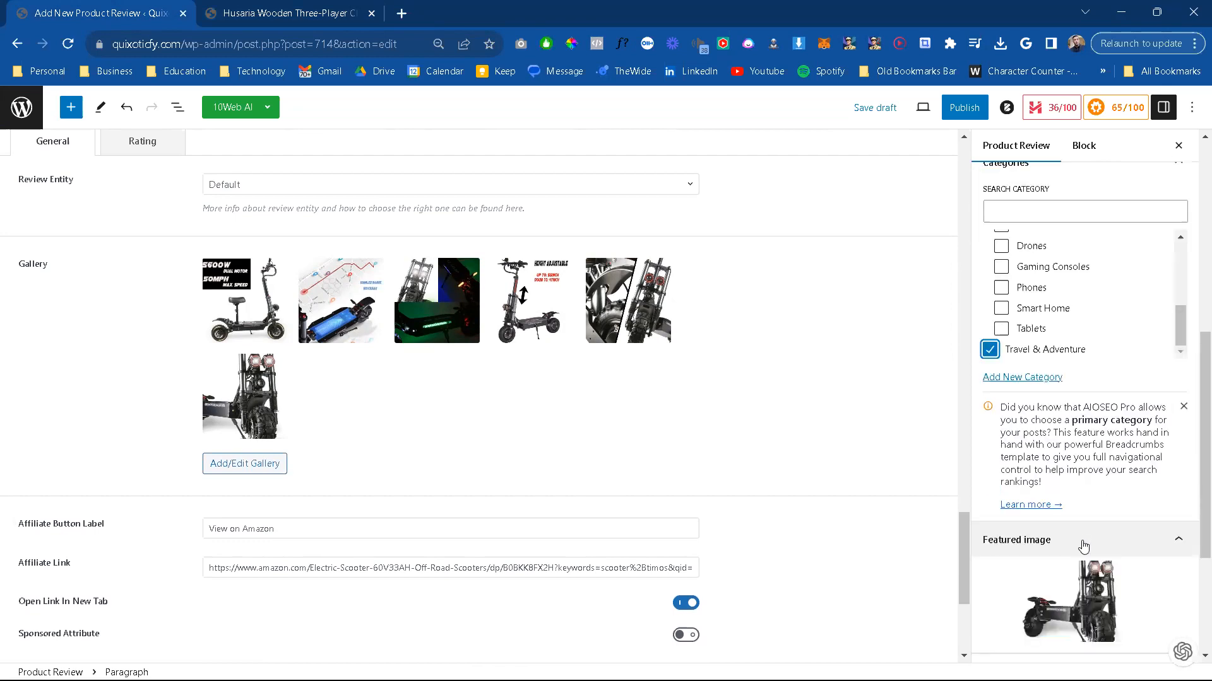
scroll(1085, 549, down, 3)
scroll(1046, 392, up, 5)
scroll(1046, 392, up, 3)
scroll(1054, 228, up, 4)
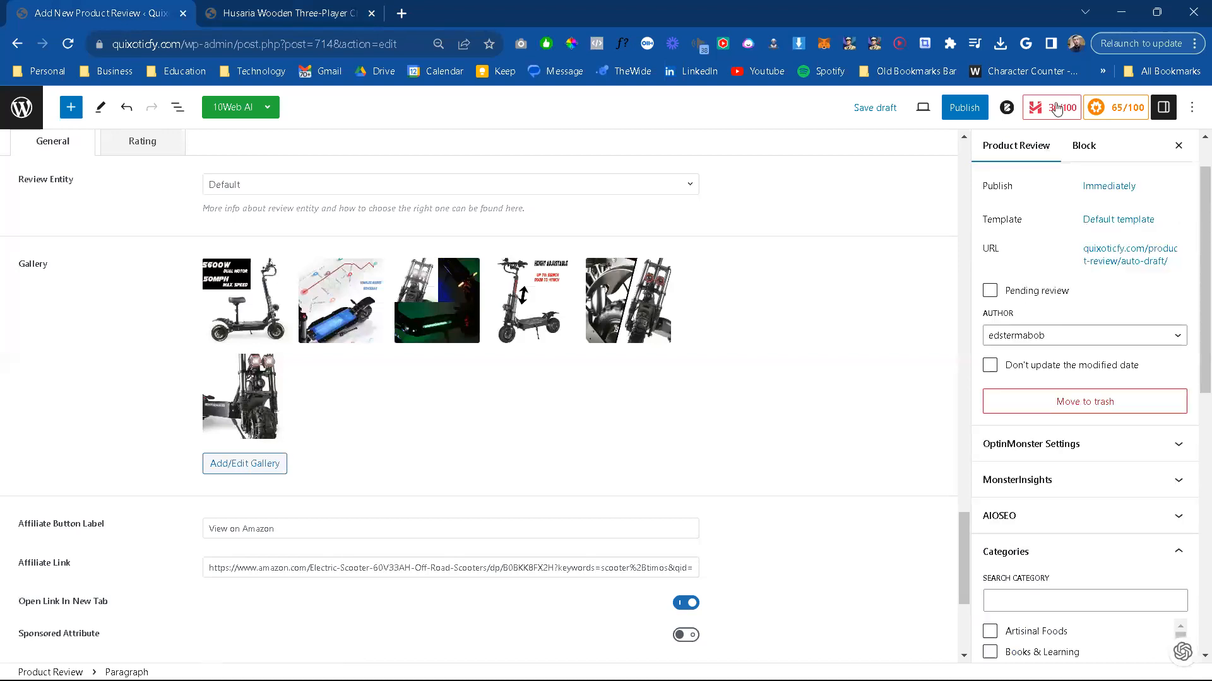
scroll(1057, 110, up, 2)
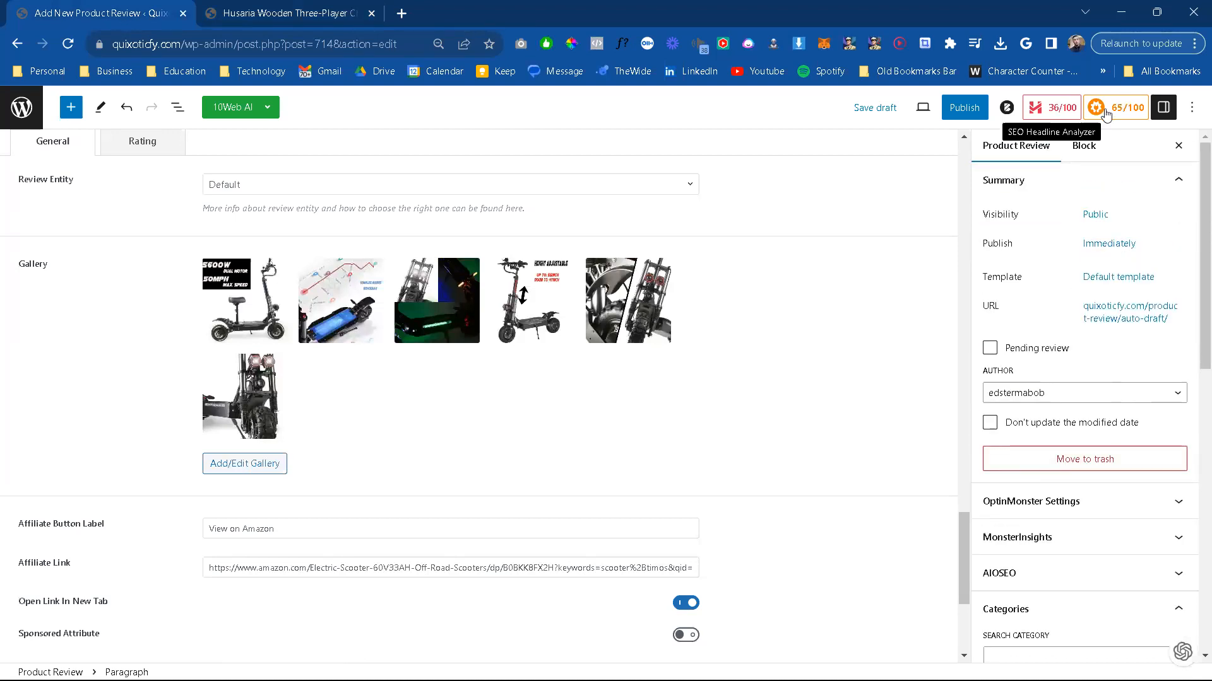
click(960, 109)
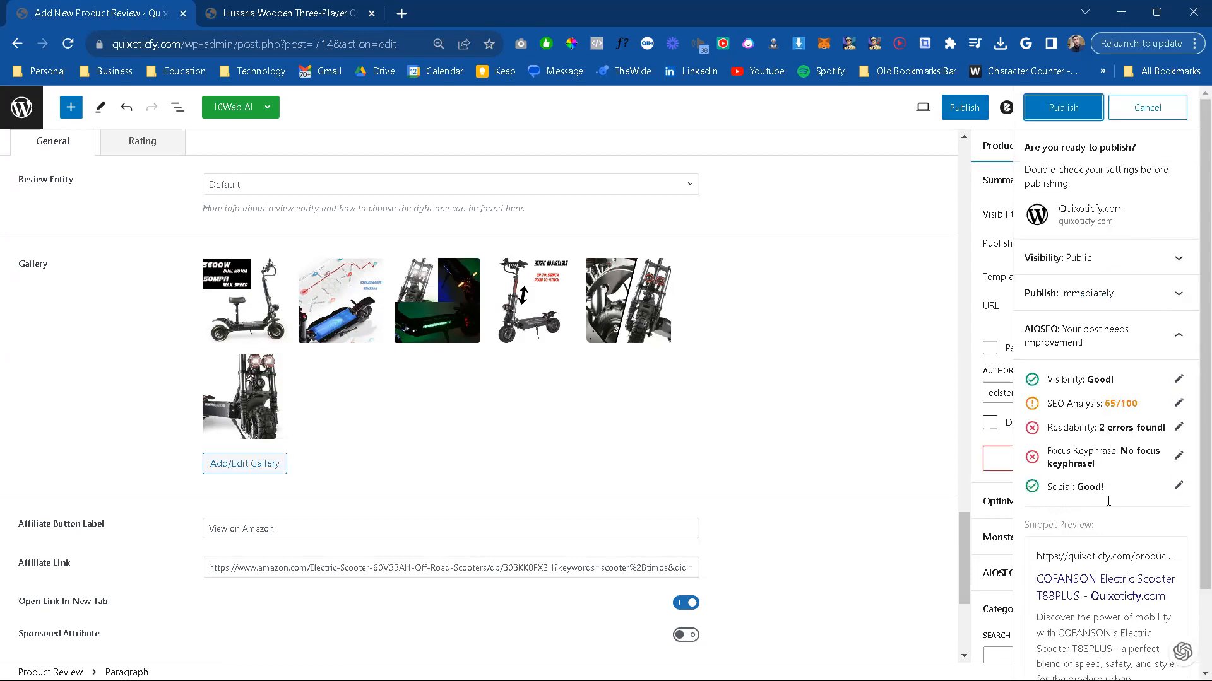
click(1059, 115)
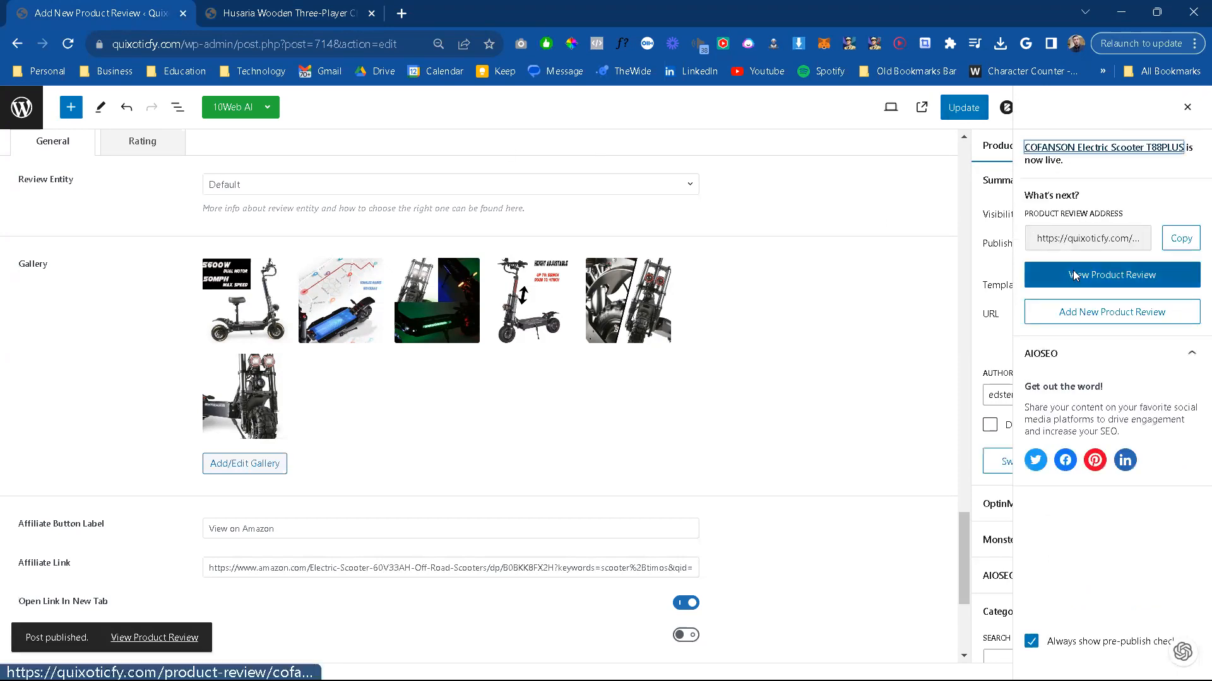
Step: Open the published COFANSON scooter review and look over its gallery, ratings, buttons, specs, pros and cons, and detailed review text
click(1075, 276)
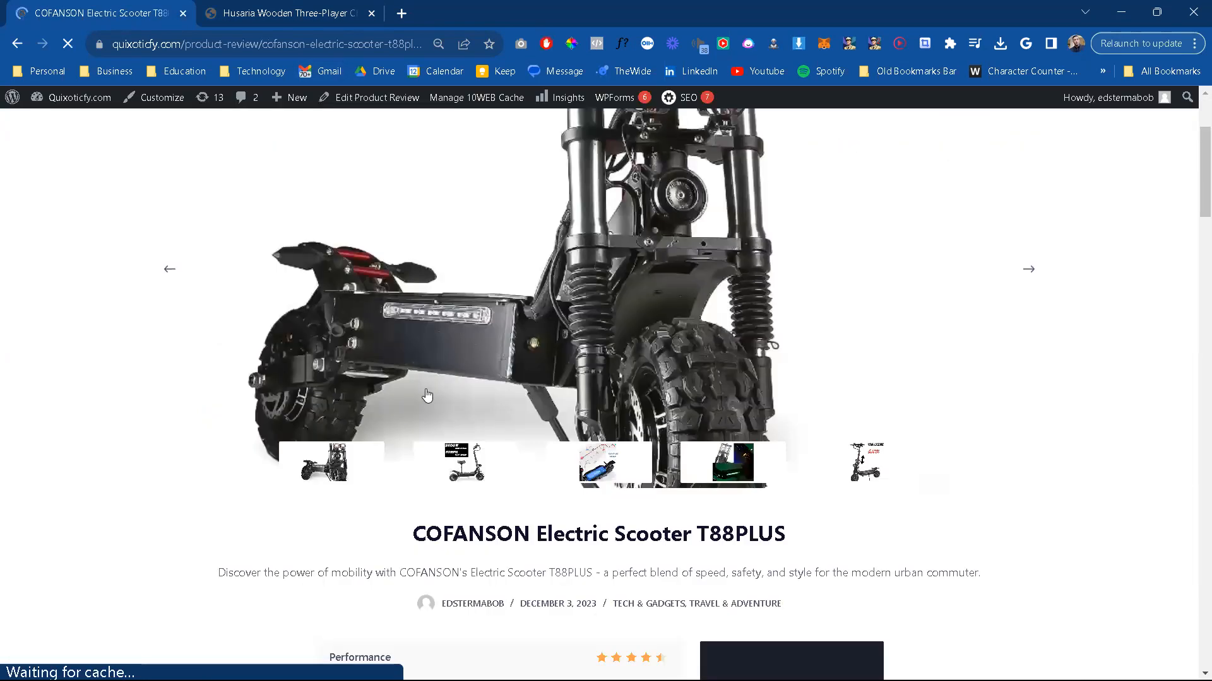
scroll(424, 392, down, 3)
scroll(428, 391, down, 7)
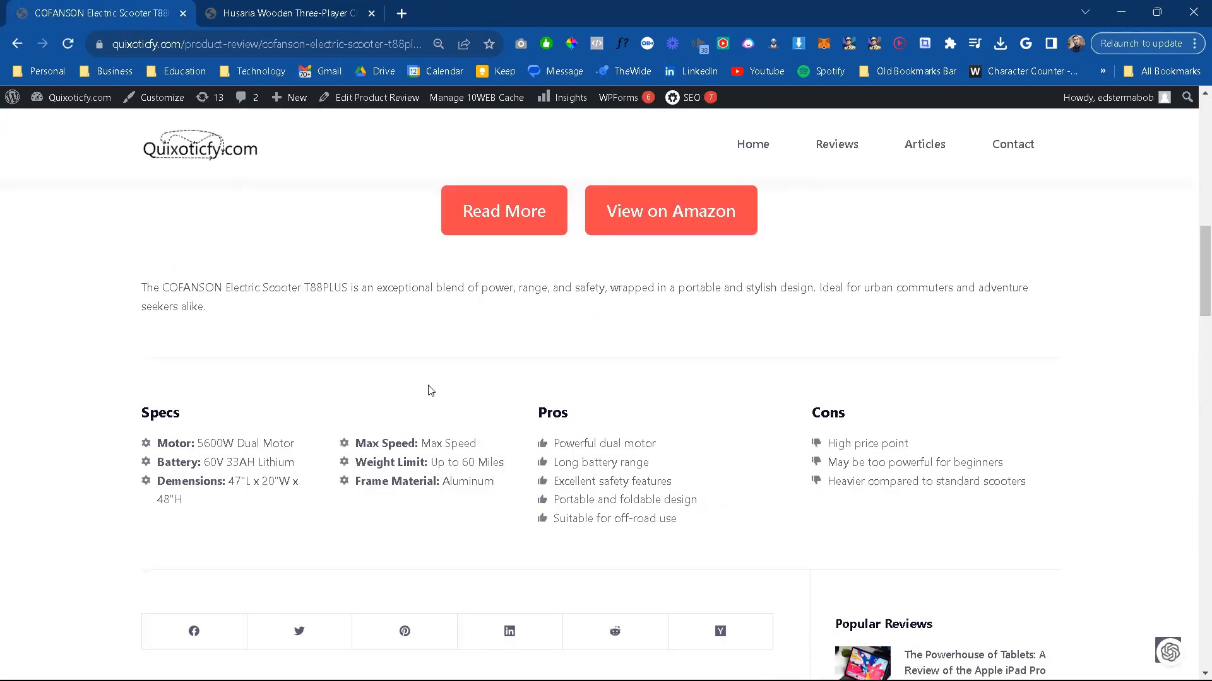
scroll(427, 392, down, 6)
scroll(429, 385, down, 6)
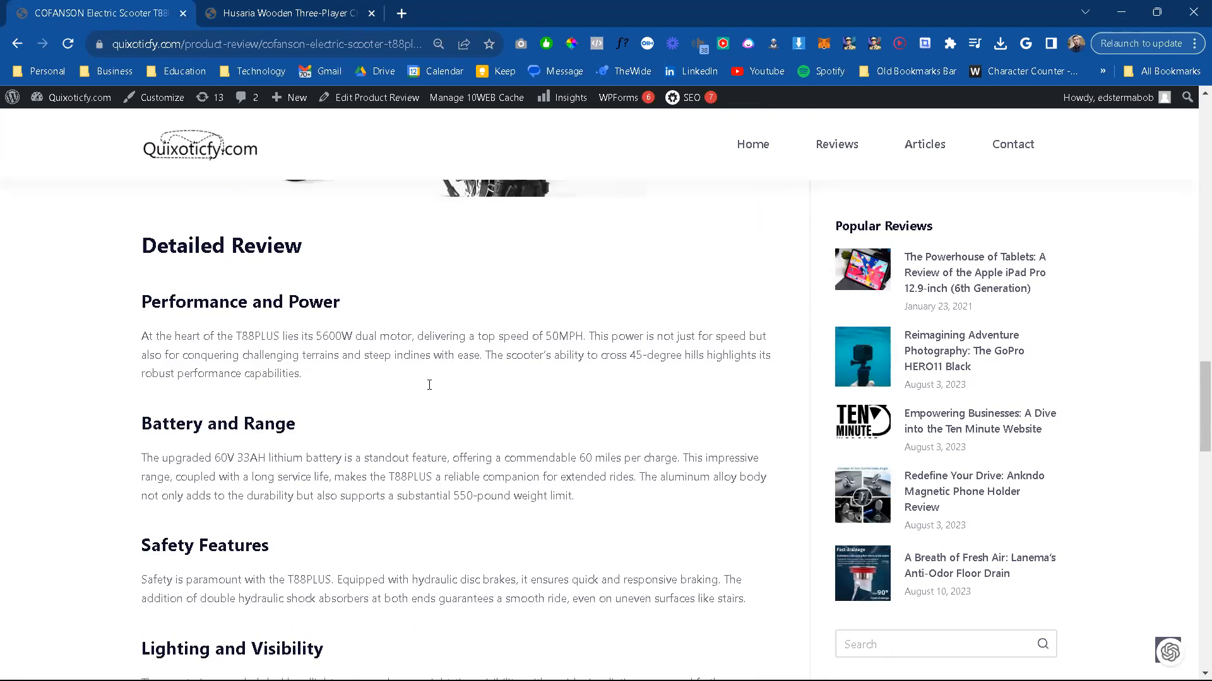
scroll(429, 385, down, 5)
scroll(429, 388, up, 10)
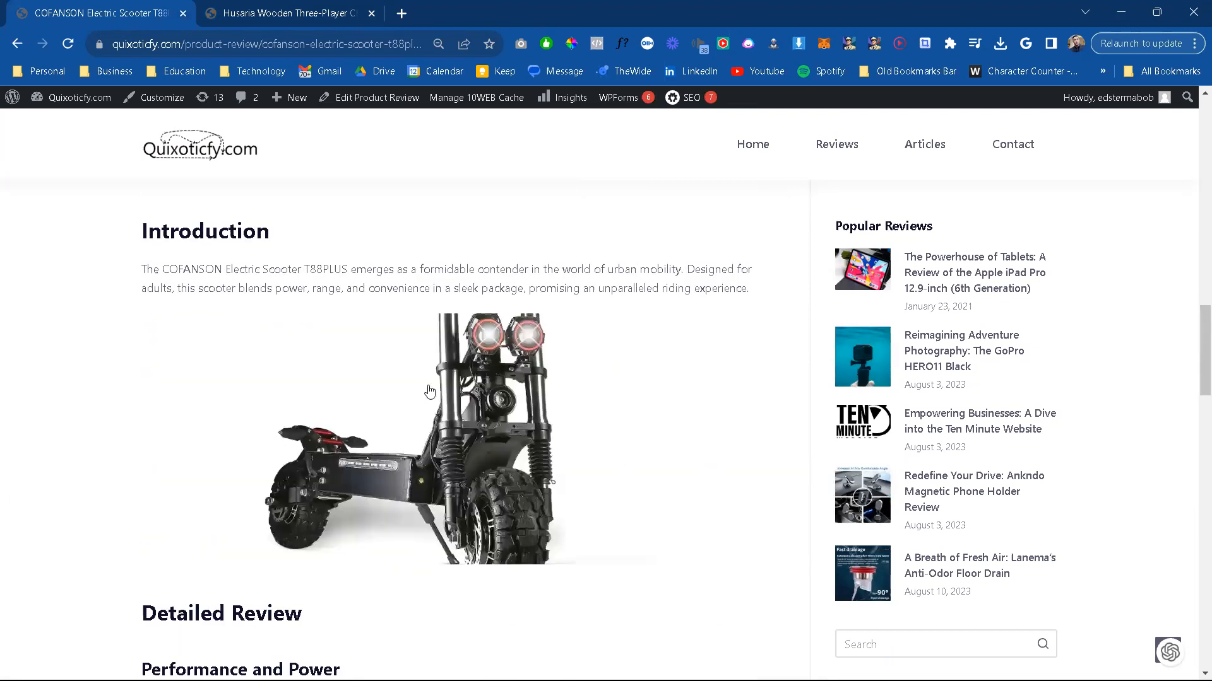
scroll(429, 385, up, 12)
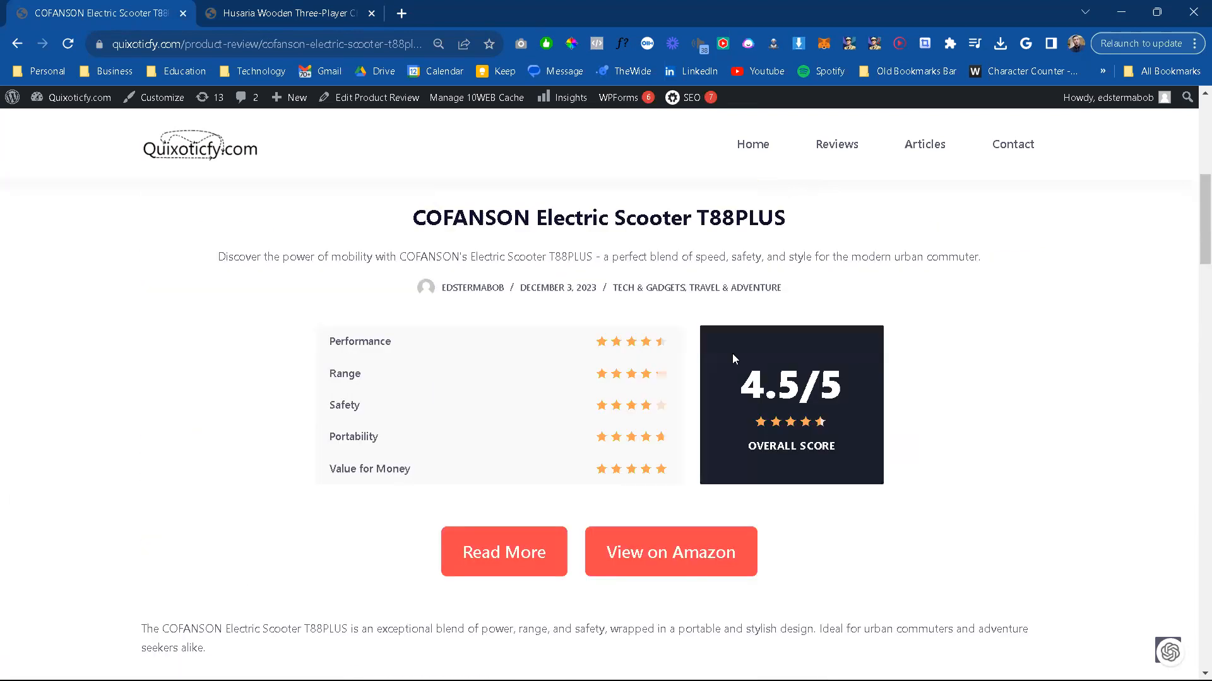
scroll(732, 359, up, 3)
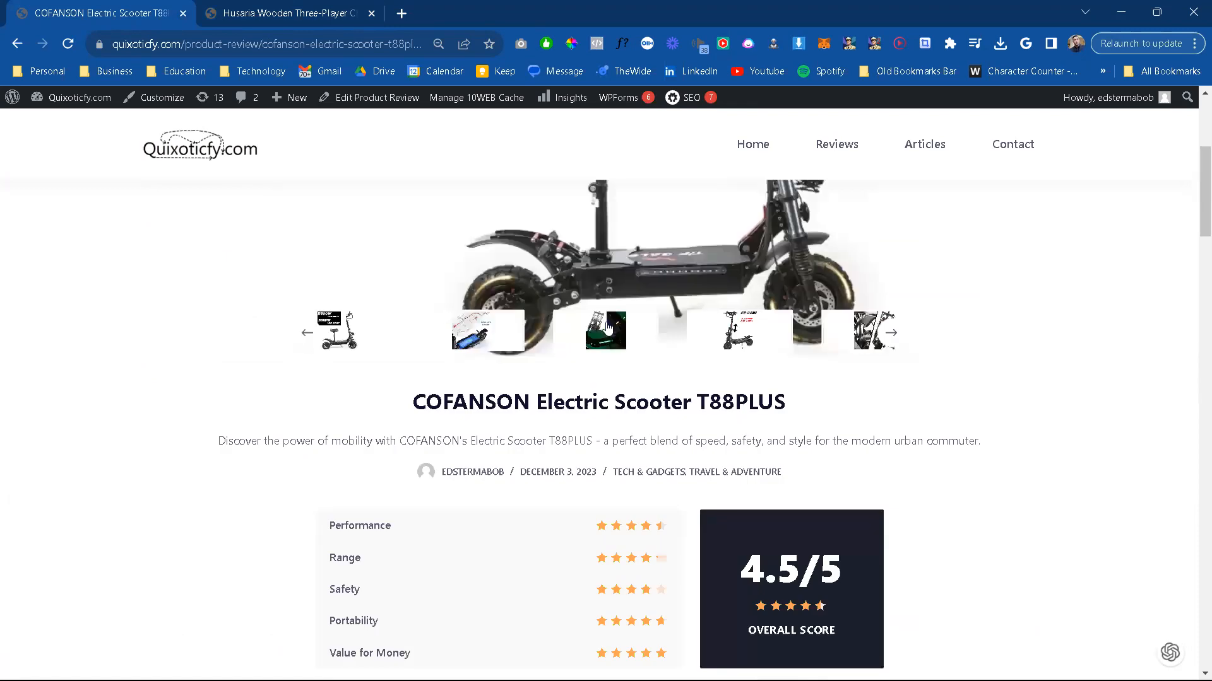
scroll(615, 331, up, 4)
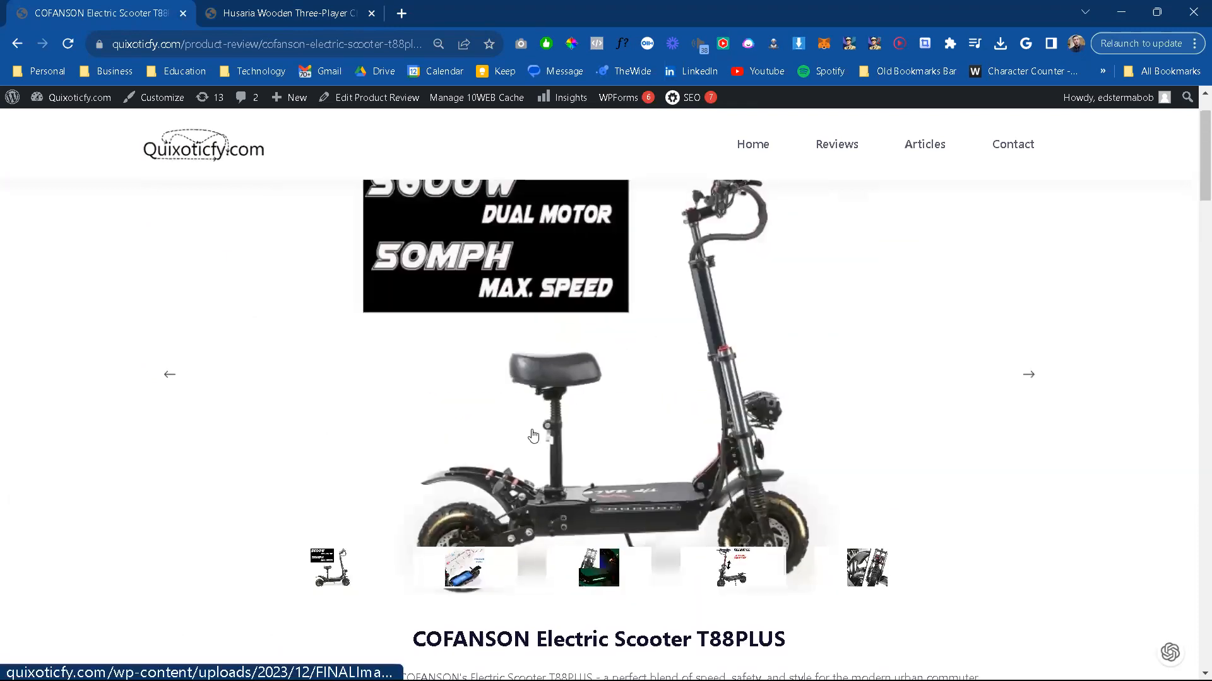
Step: View the height-adjustable image from the review's gallery at full size, and return to the review to recheck its ratings and specs
scroll(616, 465, down, 2)
click(616, 465)
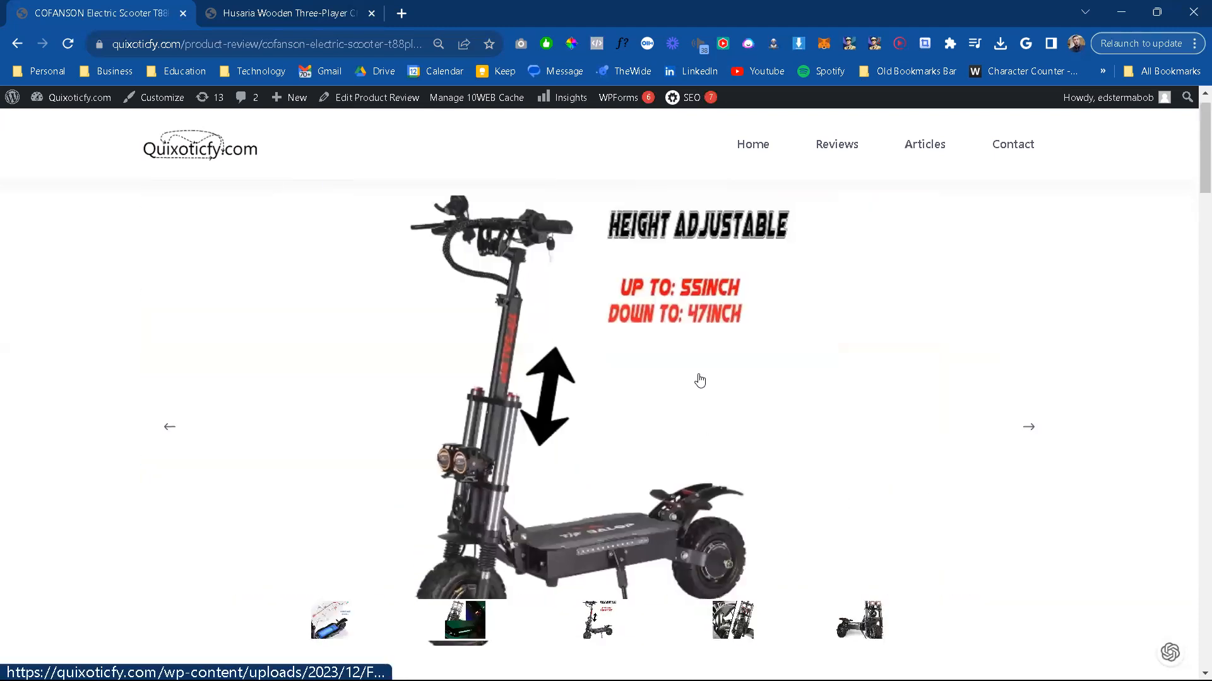
scroll(699, 379, down, 2)
scroll(699, 380, down, 1)
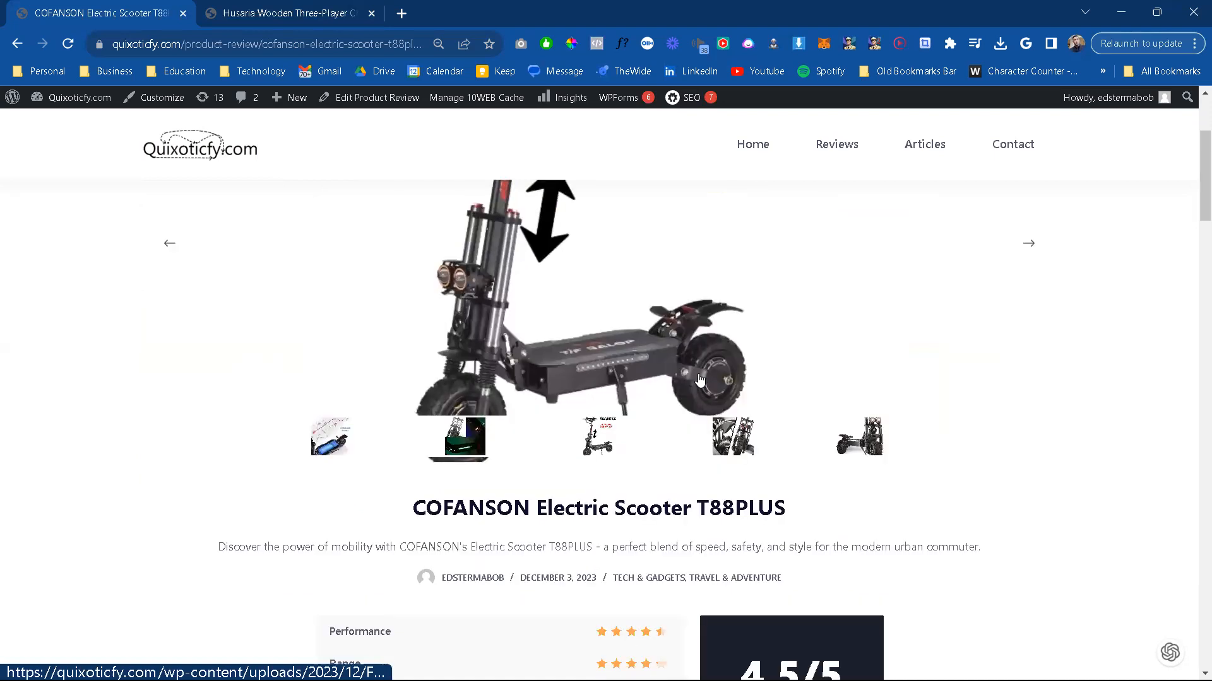
scroll(592, 335, up, 1)
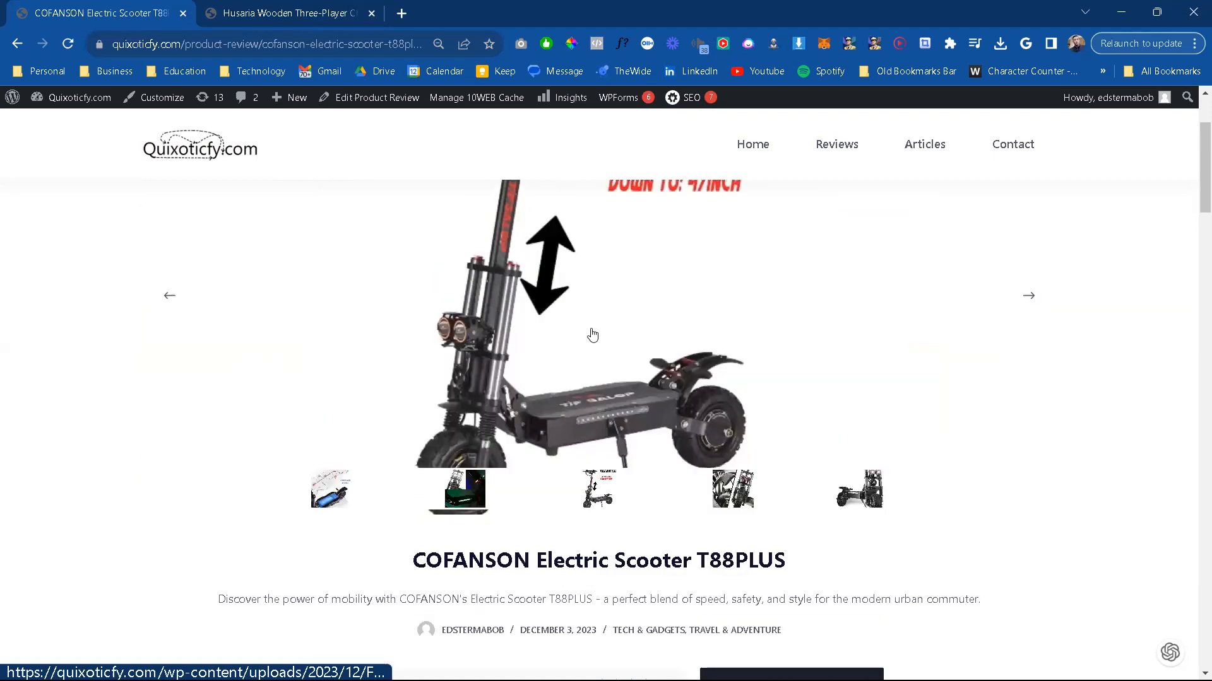
click(698, 321)
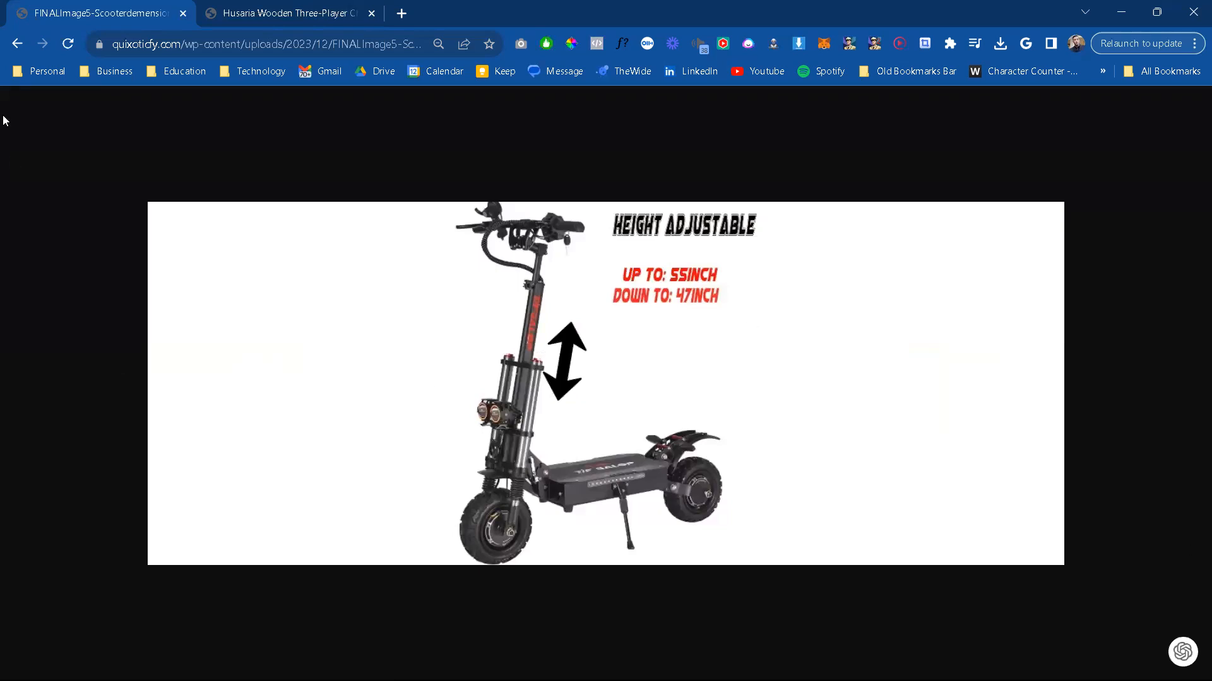
key(alt+Left)
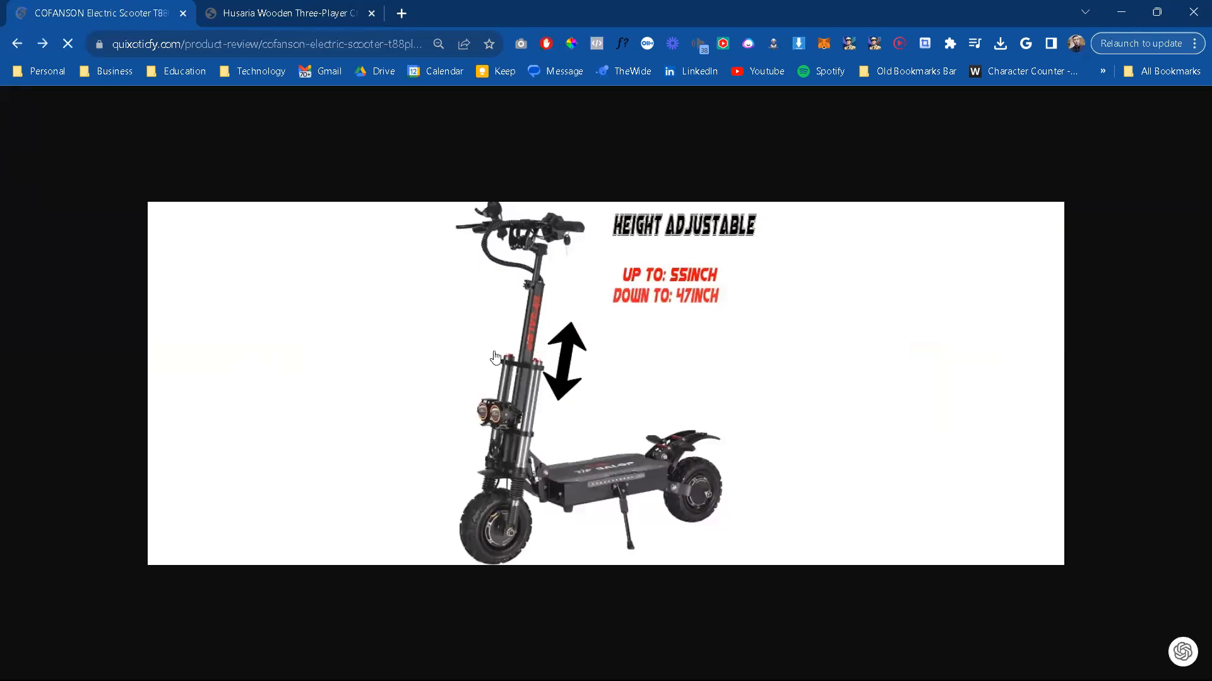
scroll(574, 532, down, 9)
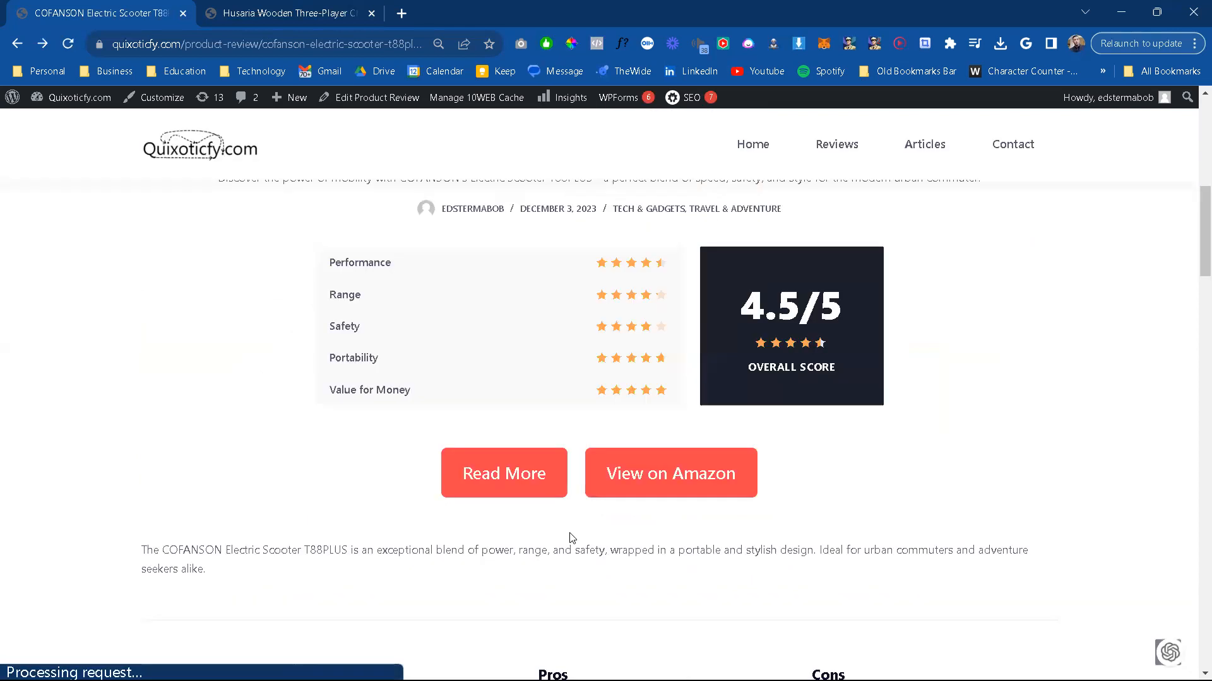
scroll(570, 534, down, 3)
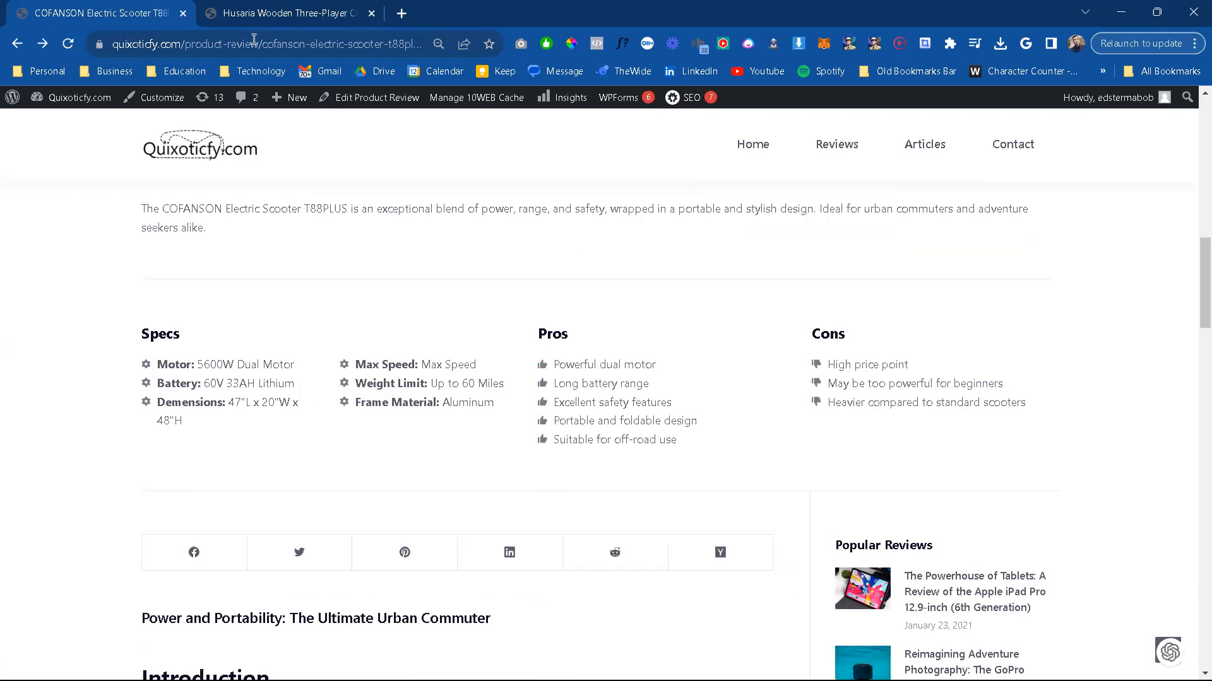
Step: Close the Husaria chess review and move the scooter review page into the main browser window
click(276, 12)
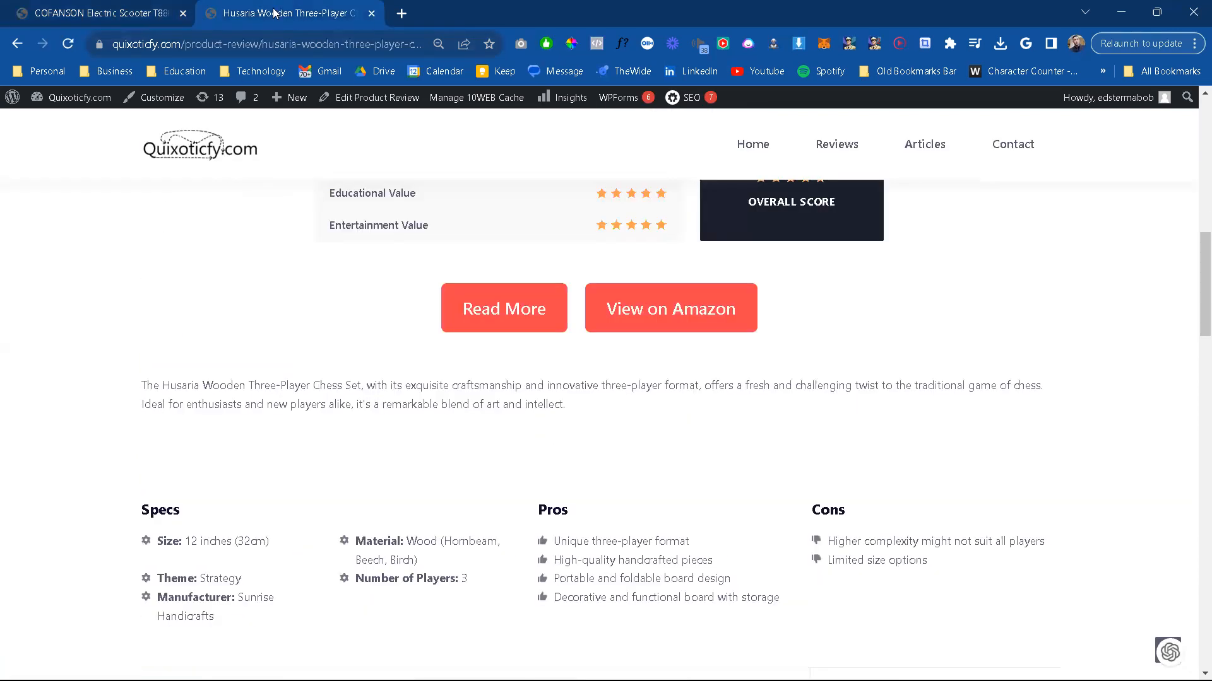
click(372, 14)
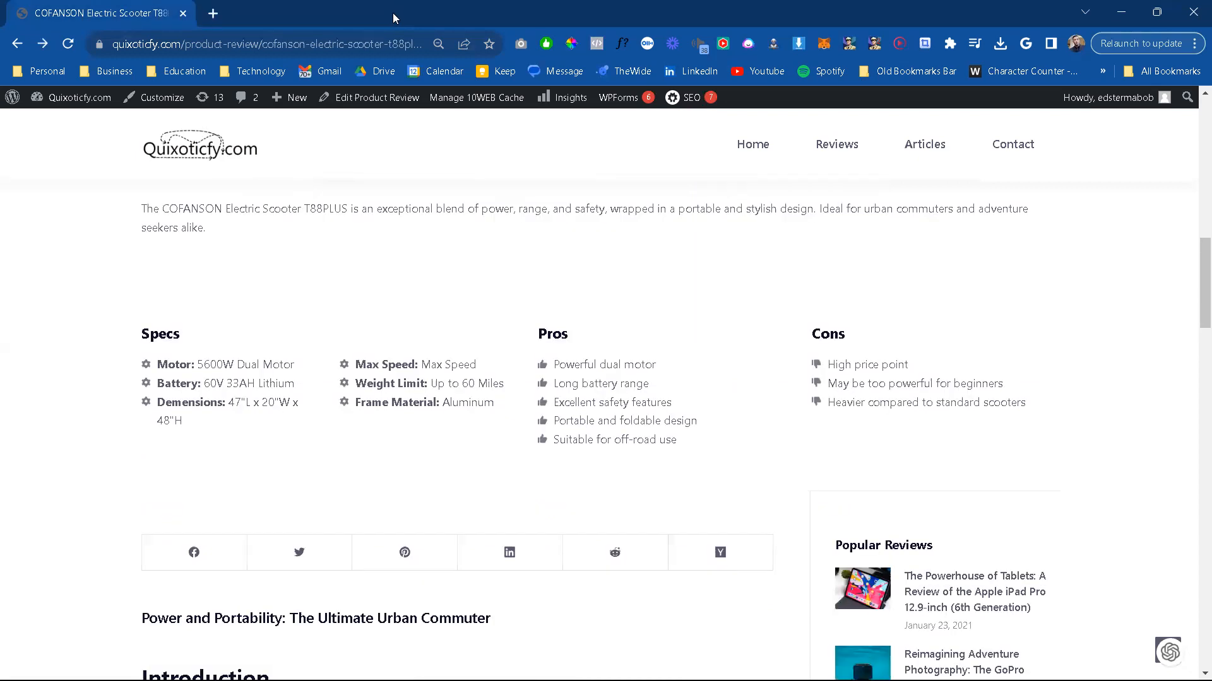
key(alt+Tab)
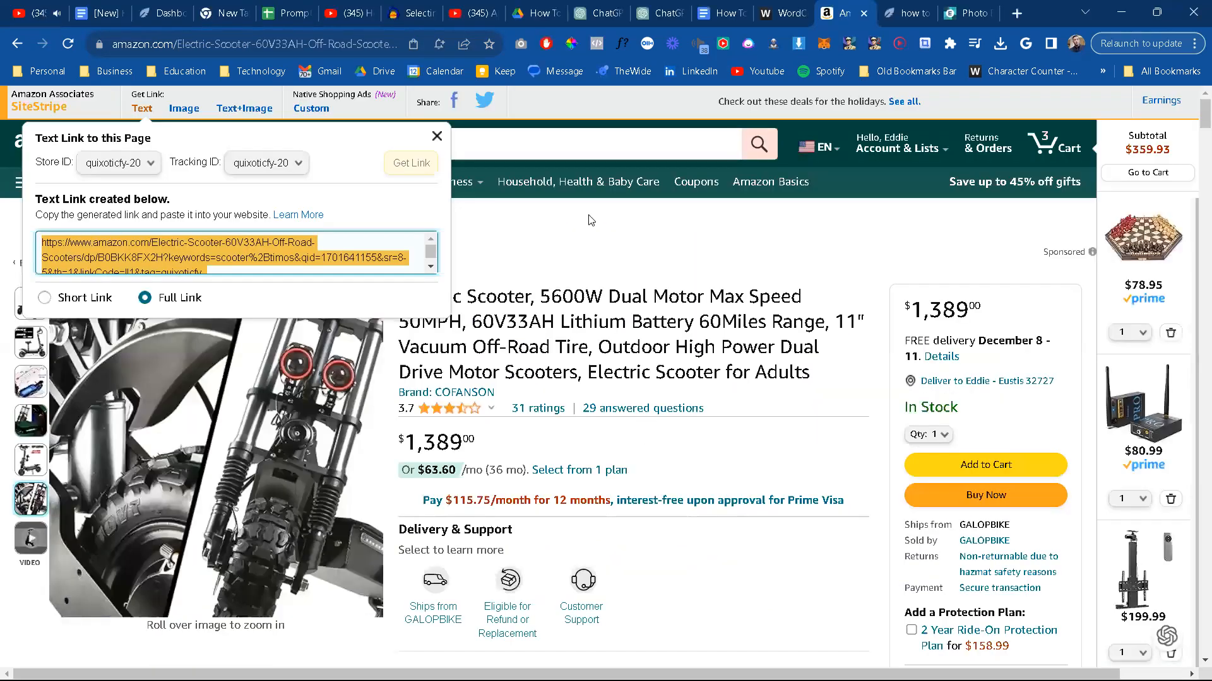
key(alt+Tab)
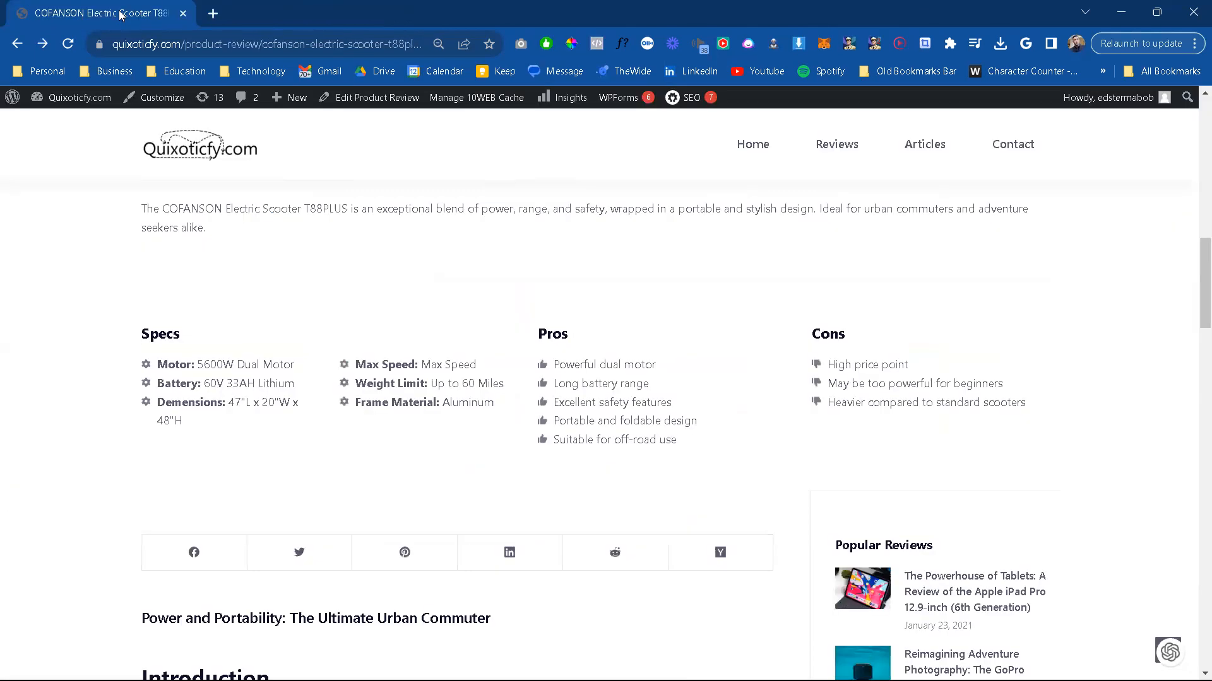
drag(121, 14, 883, 30)
drag(988, 9, 985, 12)
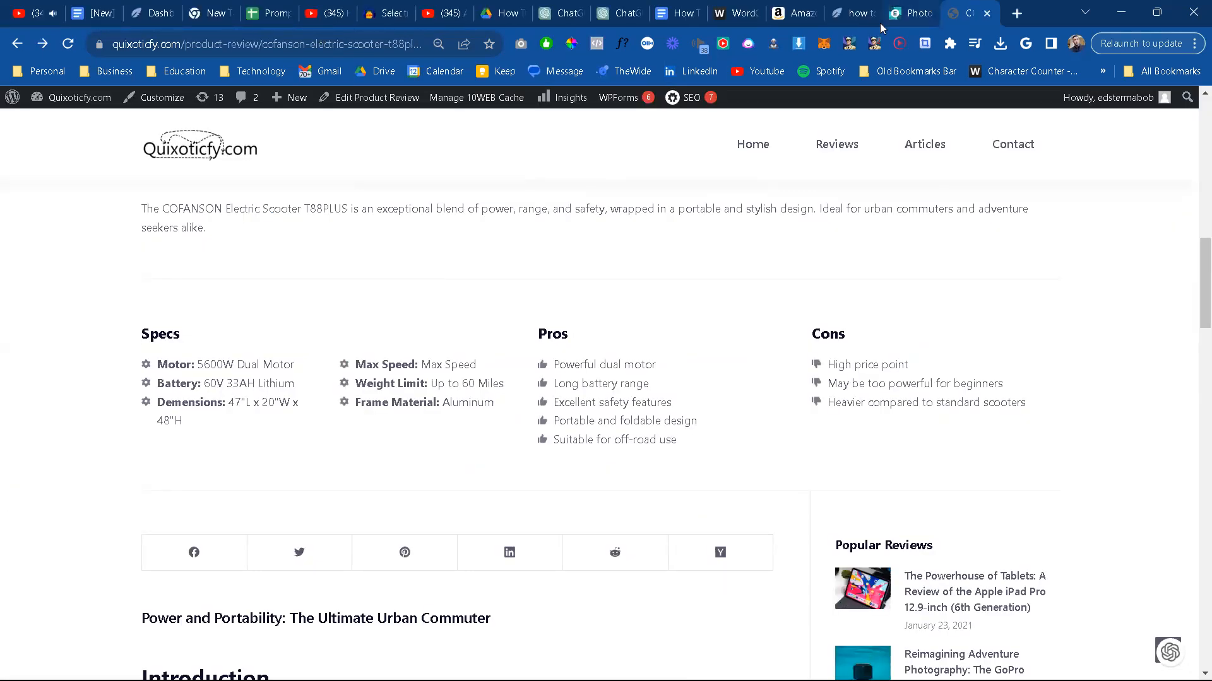
Step: Close the leftover photo, how-to, Amazon product, WordCounter and Audacity document pages, plus the extra ChatGPT page, keeping the scooter review open
click(928, 14)
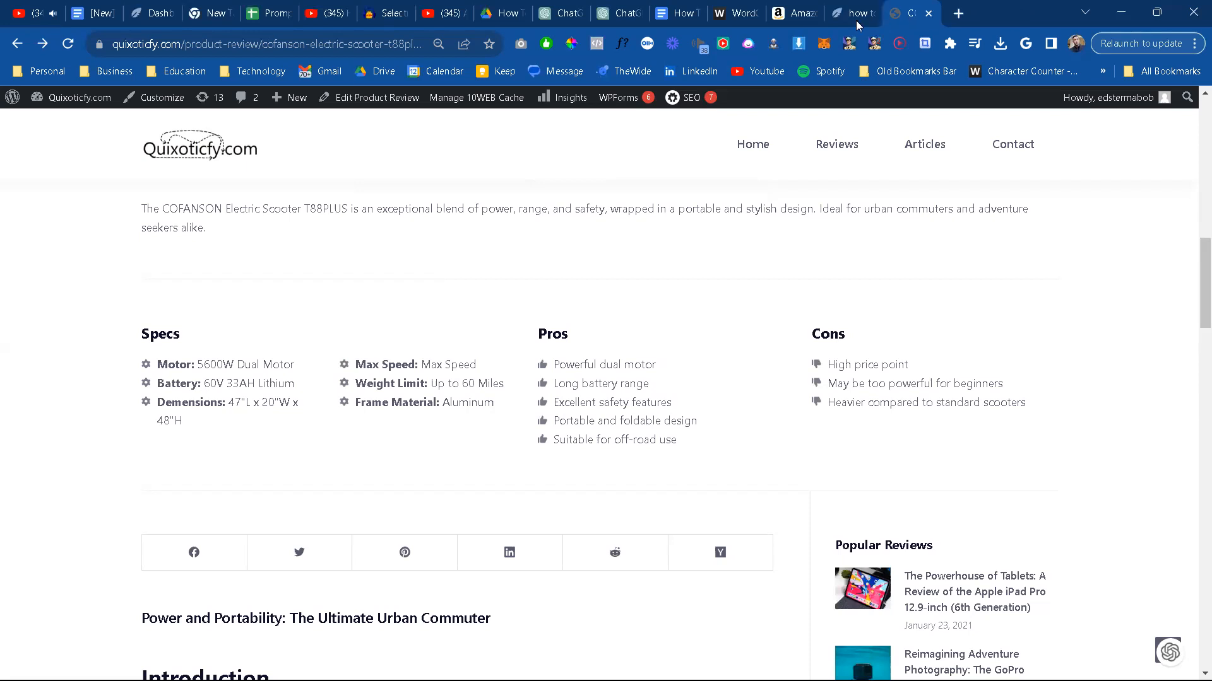
click(865, 15)
click(871, 14)
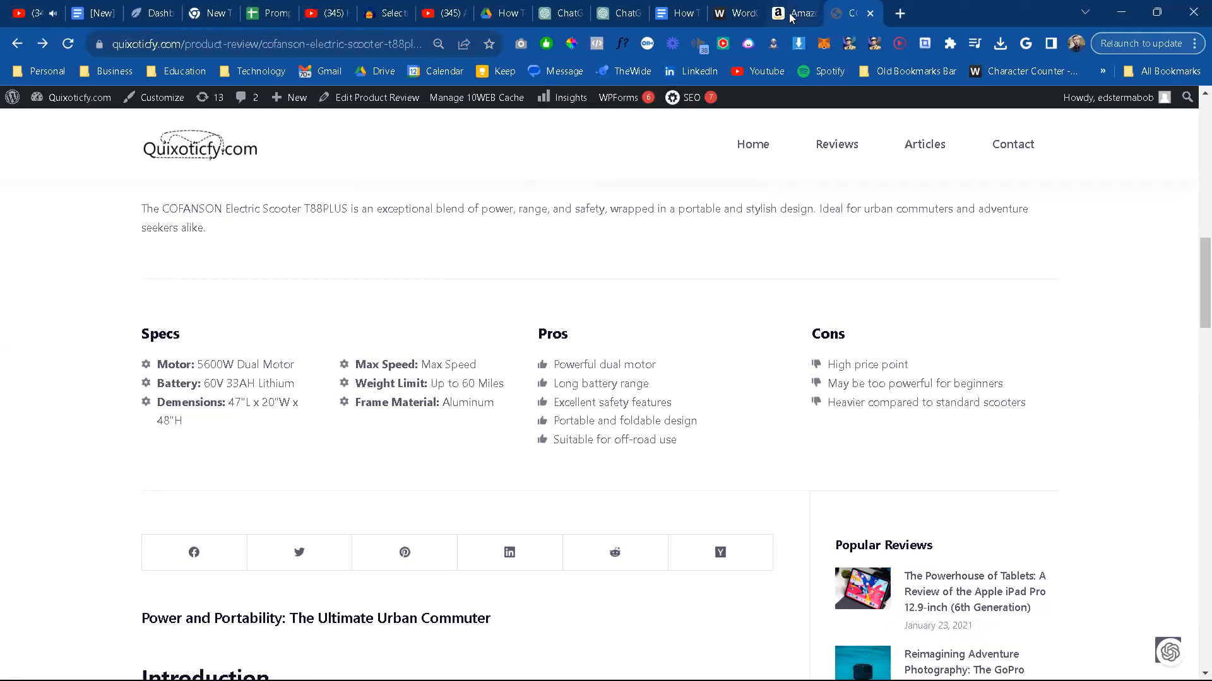
click(801, 14)
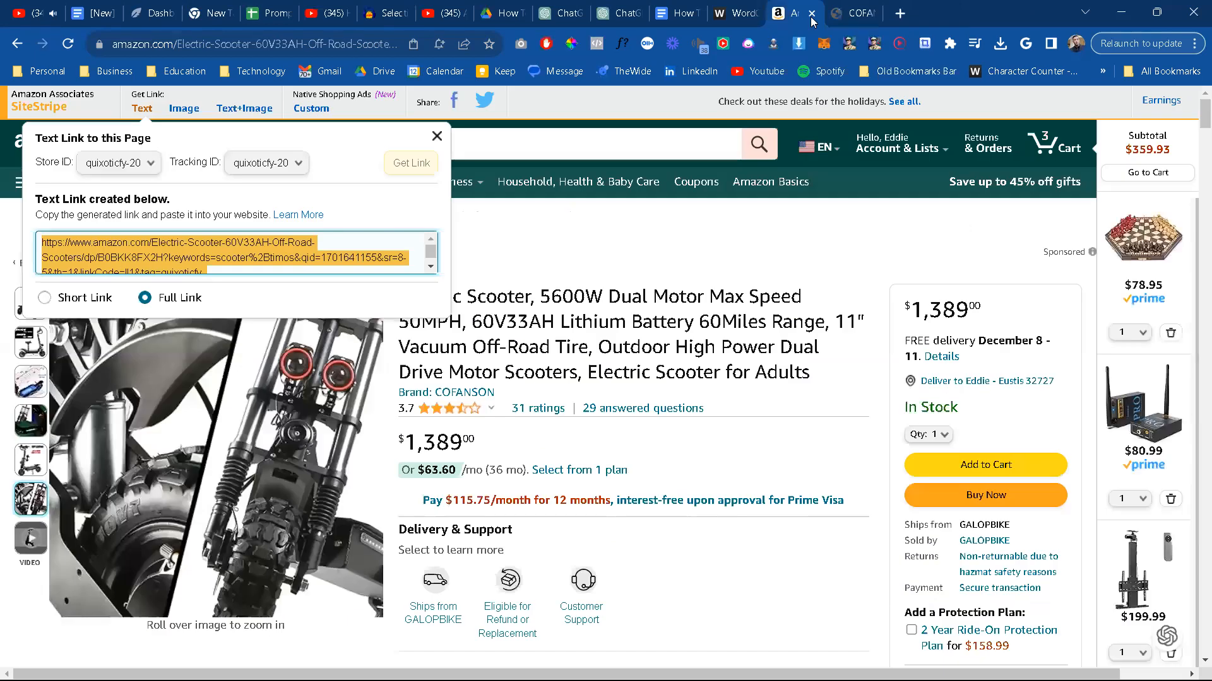
key(ctrl+w)
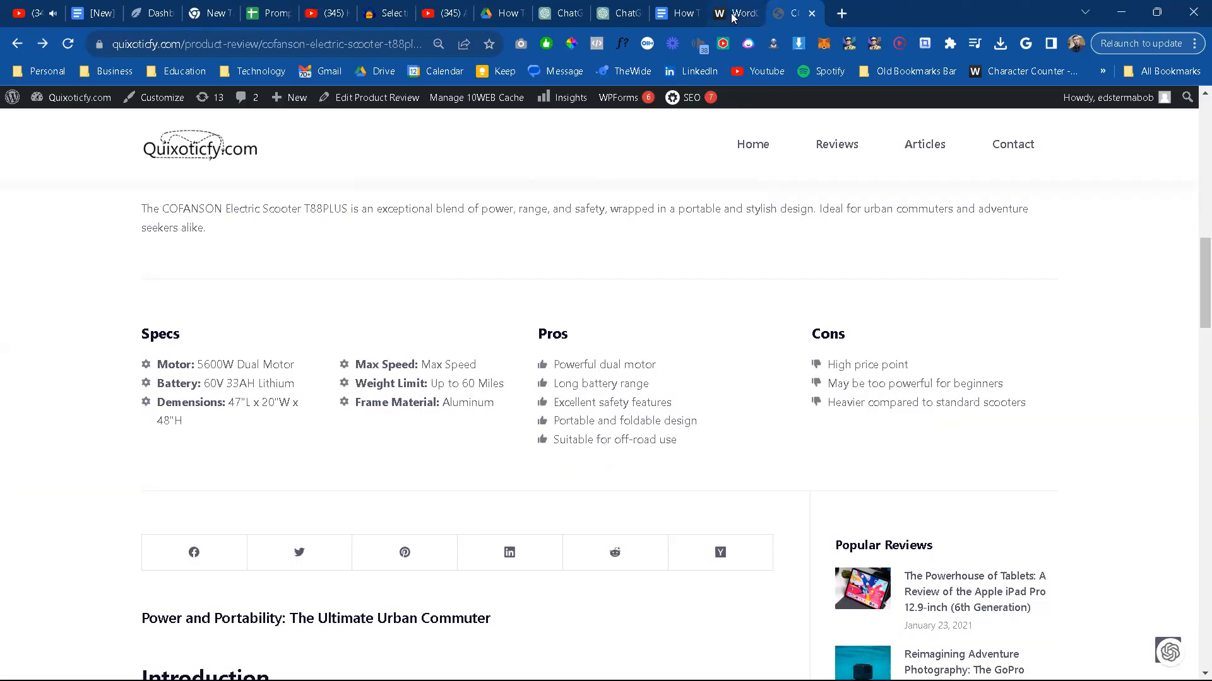
click(757, 16)
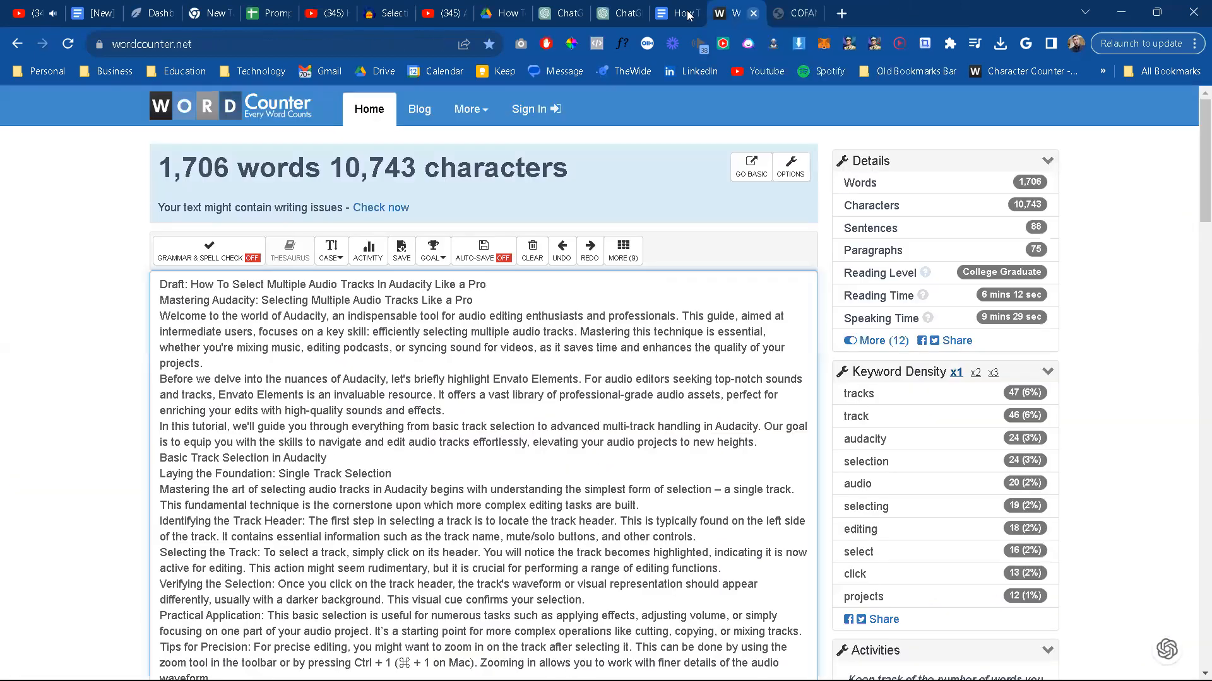
key(ctrl+w)
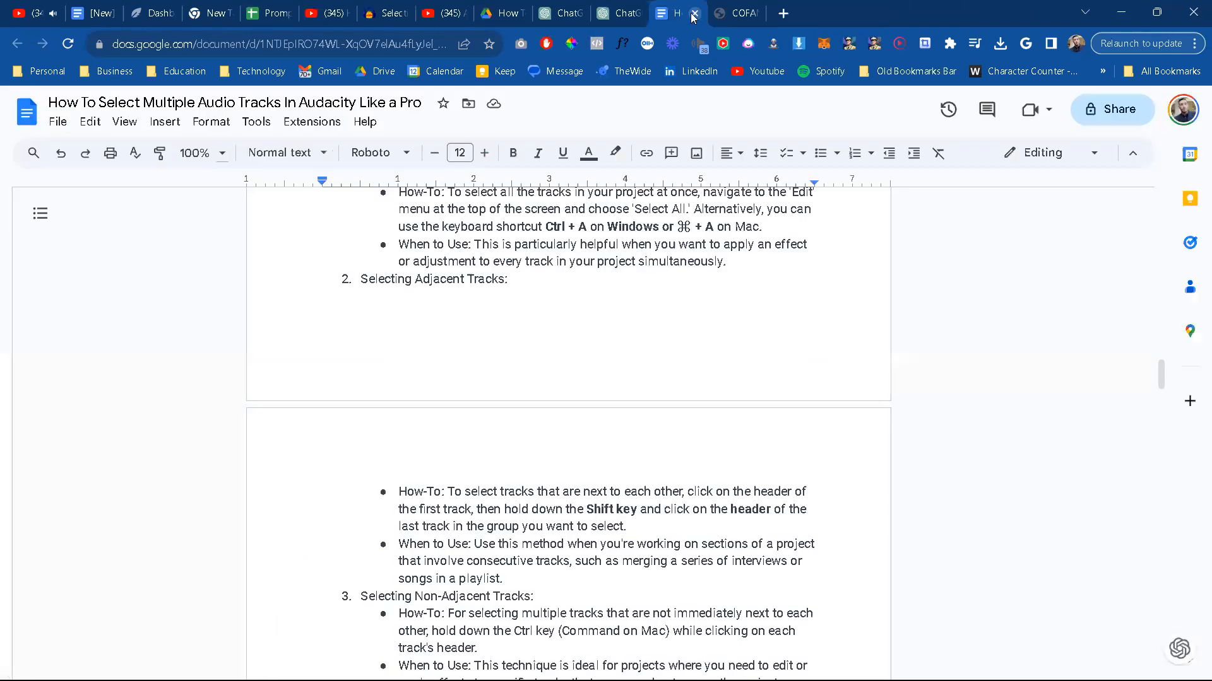
click(695, 14)
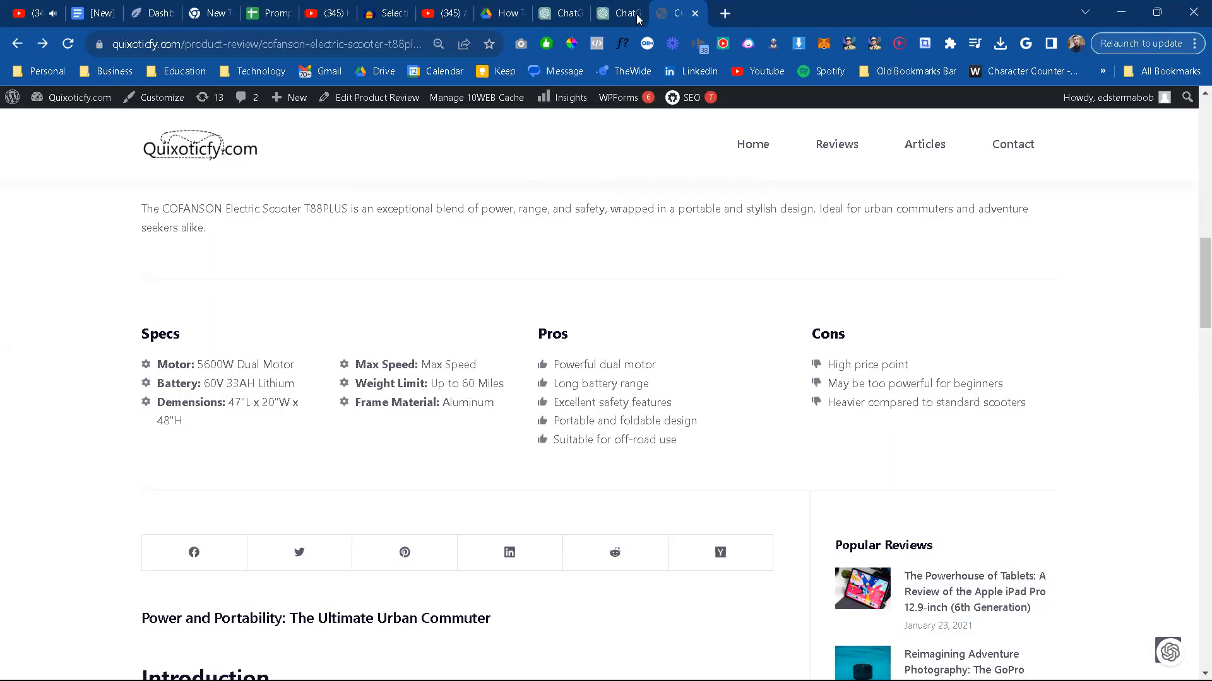
click(612, 14)
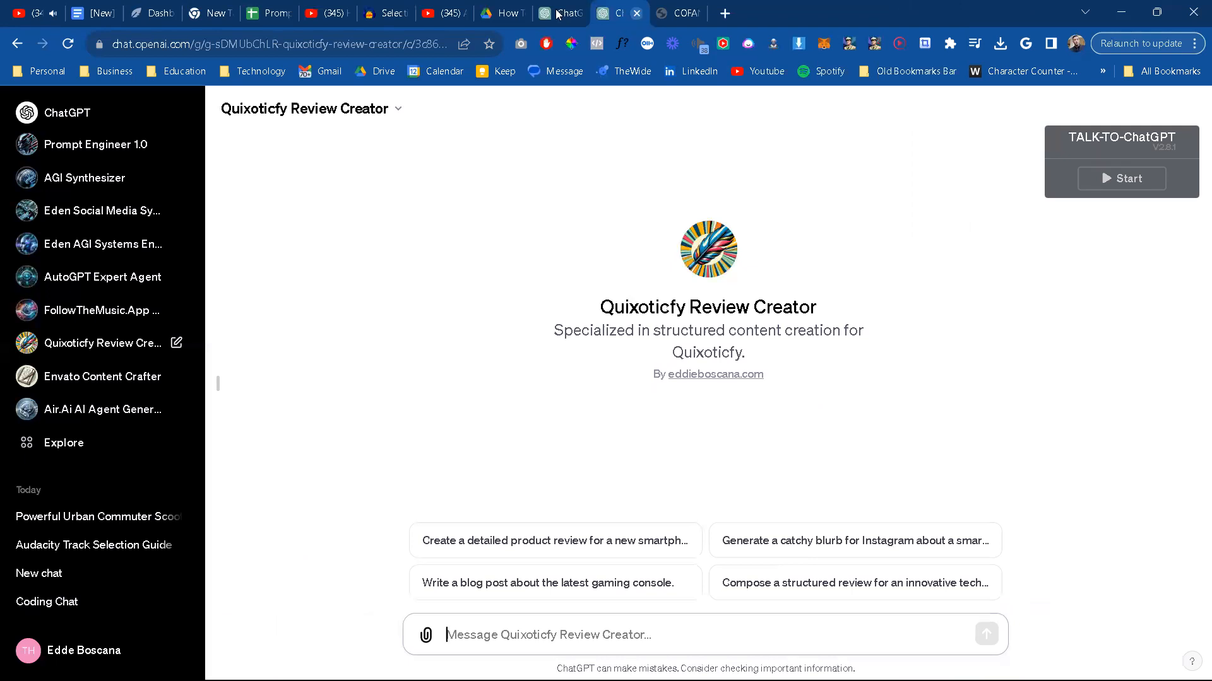
key(ctrl+w)
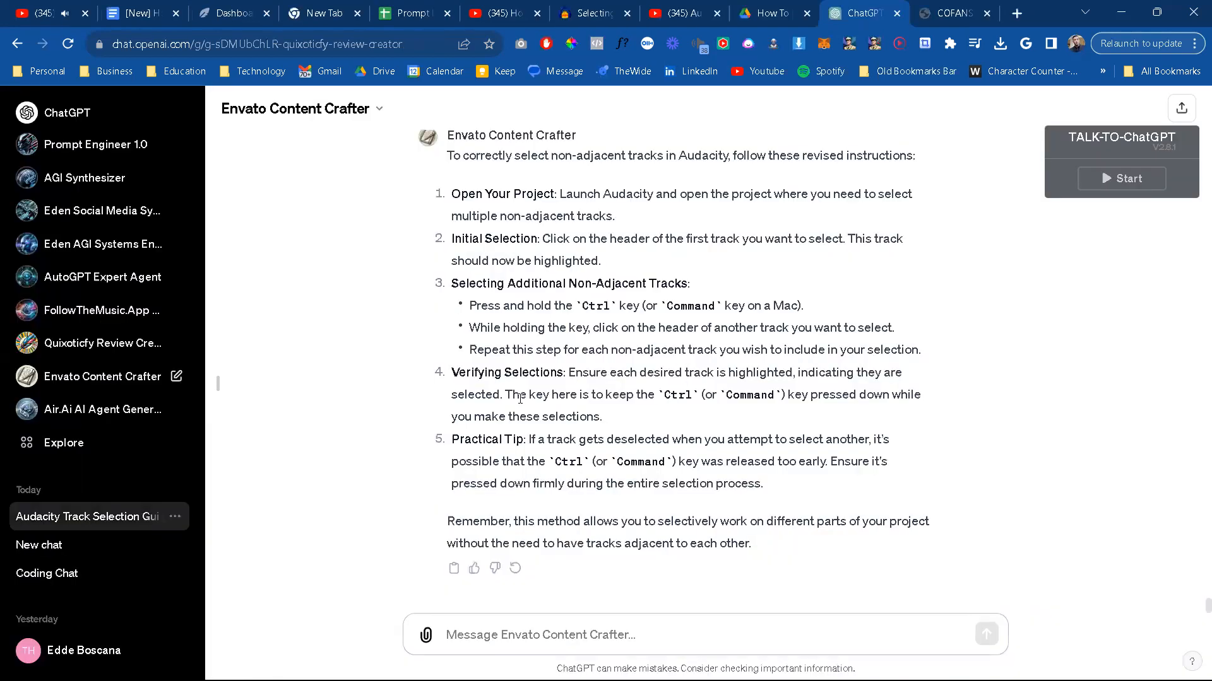
Step: Reload ChatGPT and reopen the Powerful Urban Commuter conversation in Quixoticfy Review Creator to look over the generated T88PLUS review
scroll(520, 408, up, 2)
scroll(520, 408, down, 2)
scroll(532, 374, up, 2)
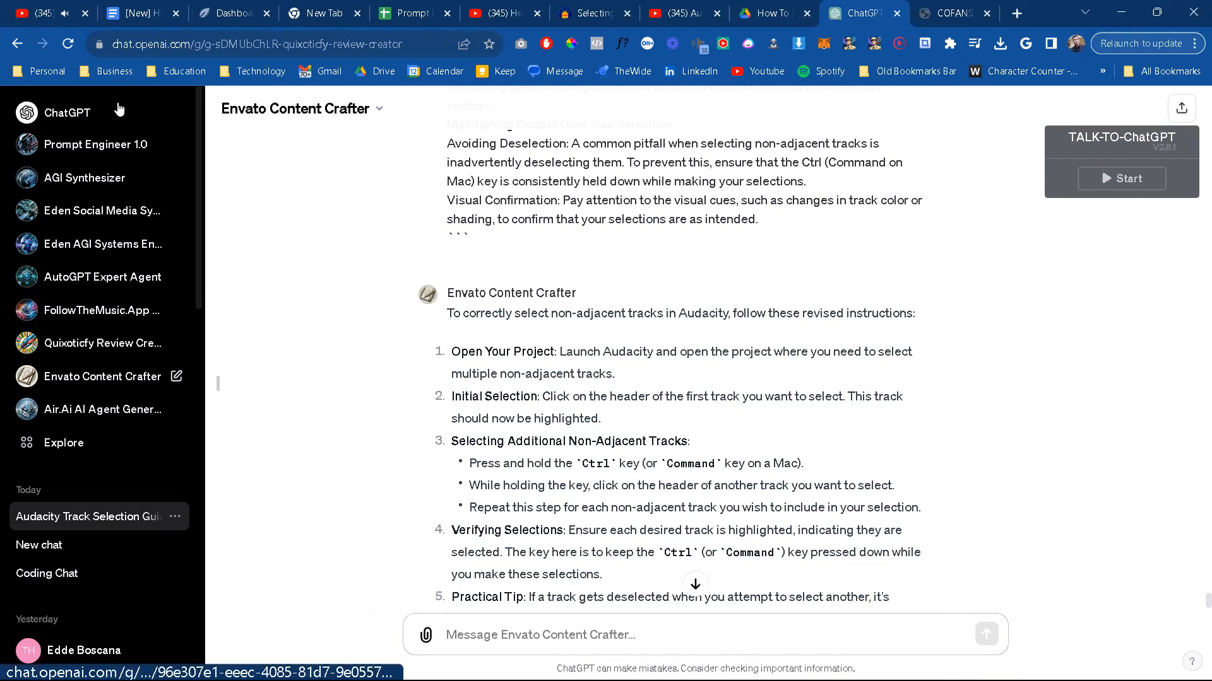
click(68, 45)
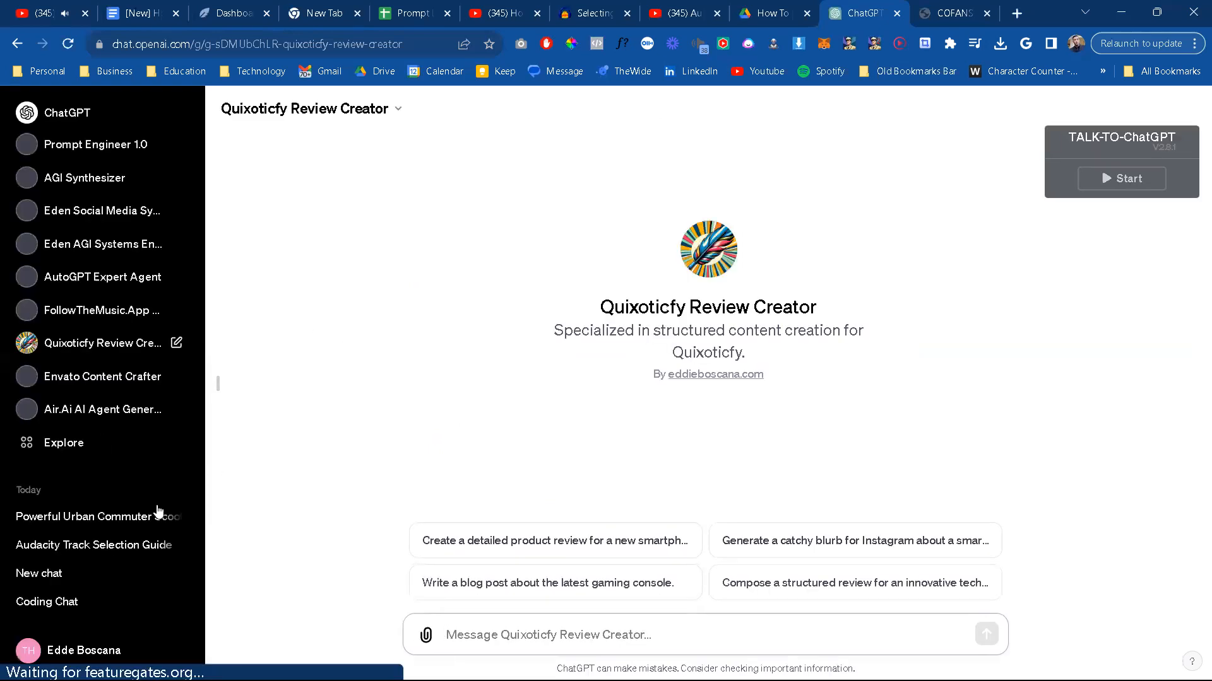
click(108, 522)
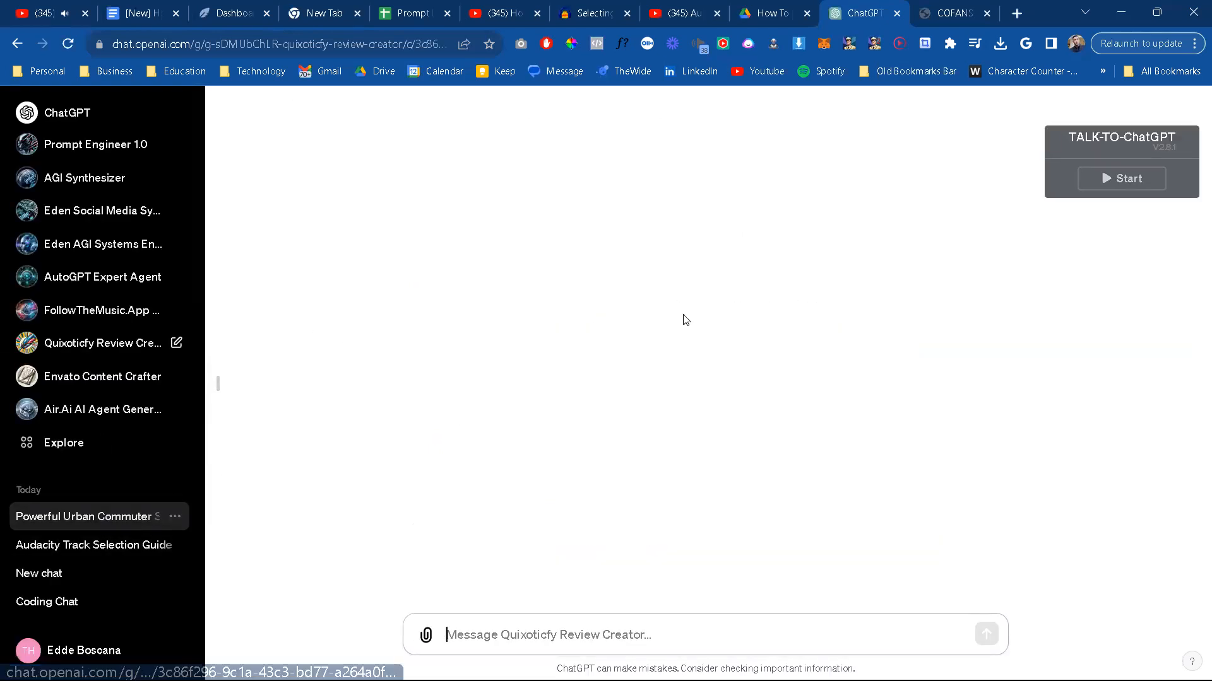
scroll(736, 408, up, 12)
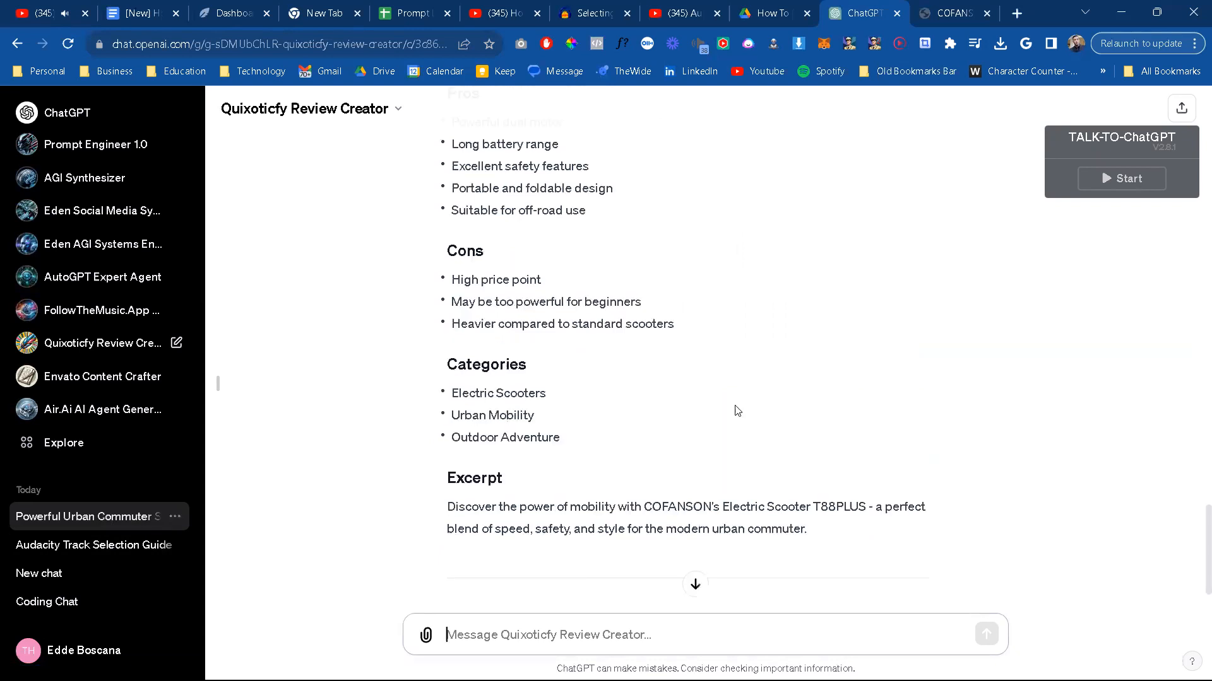
scroll(735, 410, up, 12)
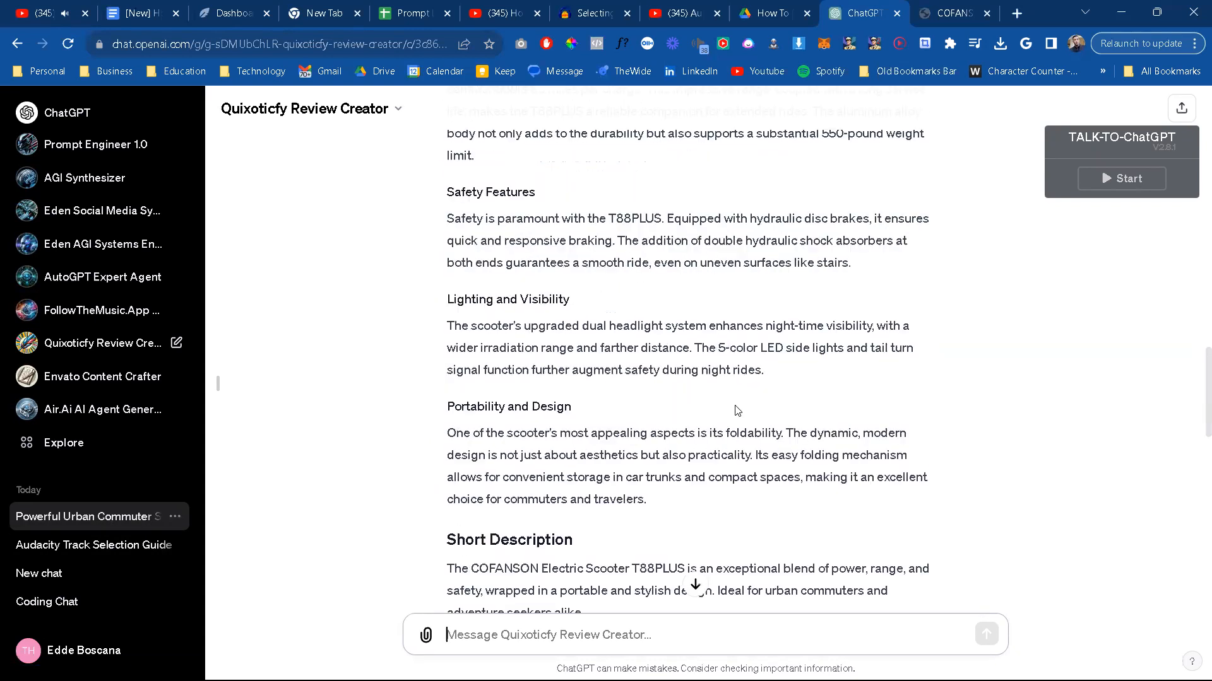
scroll(736, 411, down, 15)
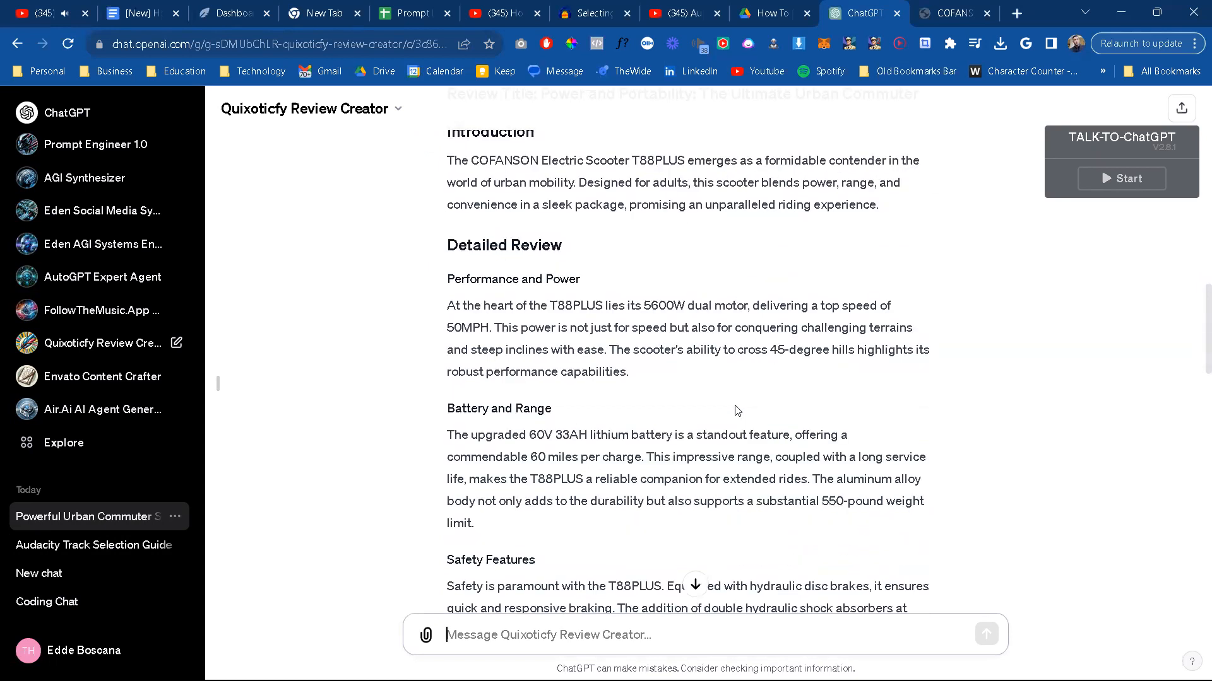
scroll(736, 411, down, 8)
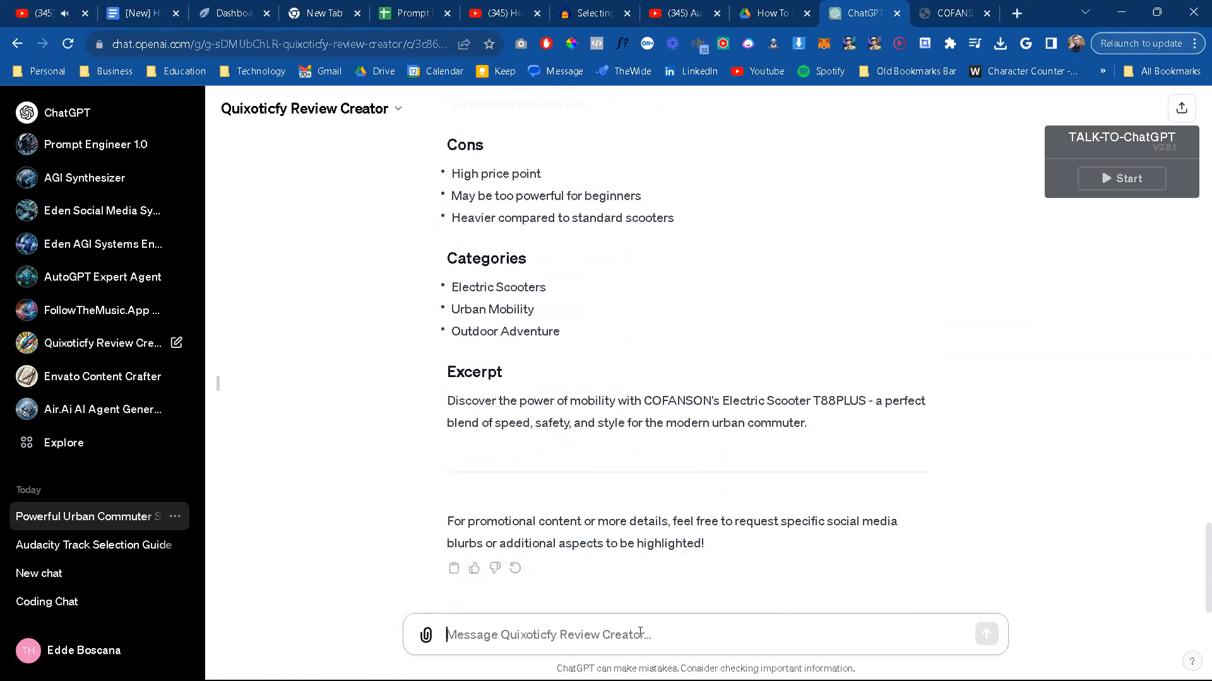
Step: Ask Quixoticfy Review Creator for the product's social media blurbs with "Need our social media blurps for this product."
text(Need our)
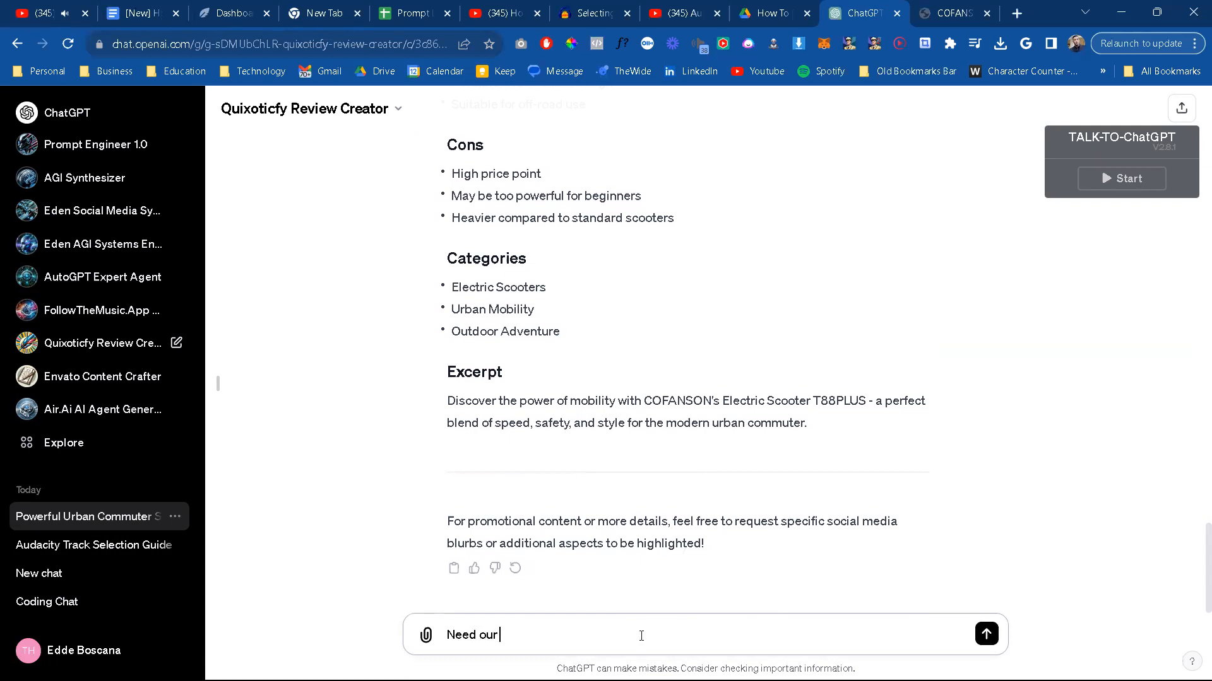
text( social media blurps for this proej)
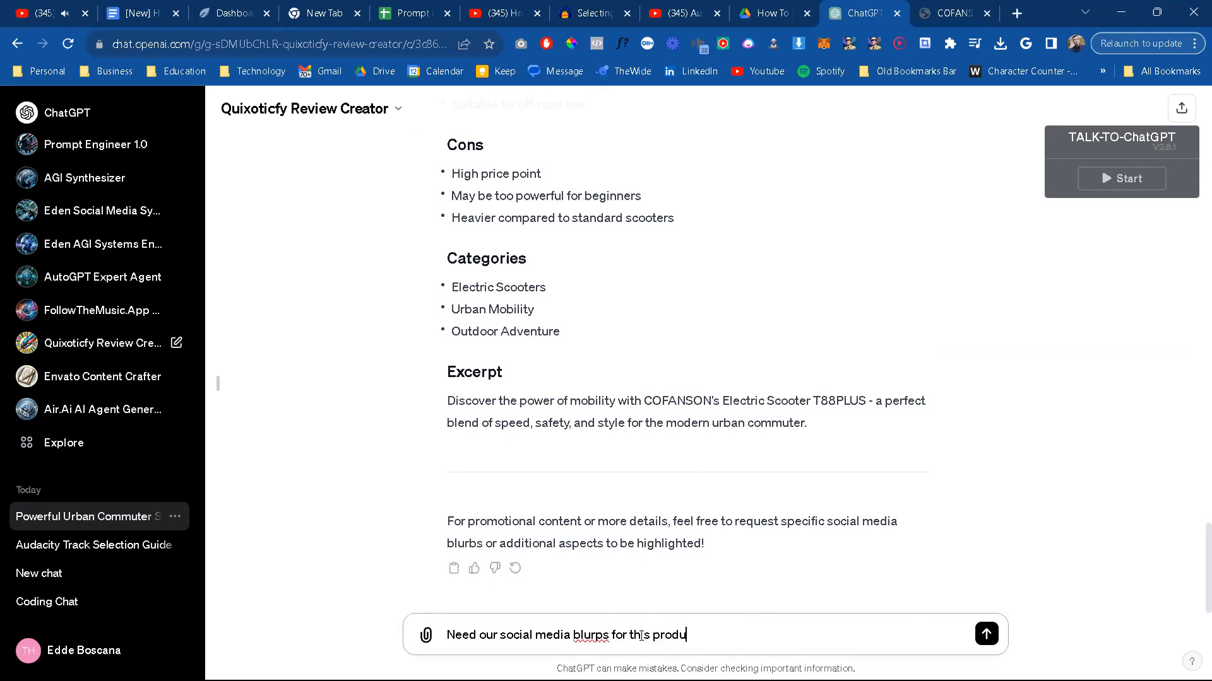
text(ct.)
key(Return)
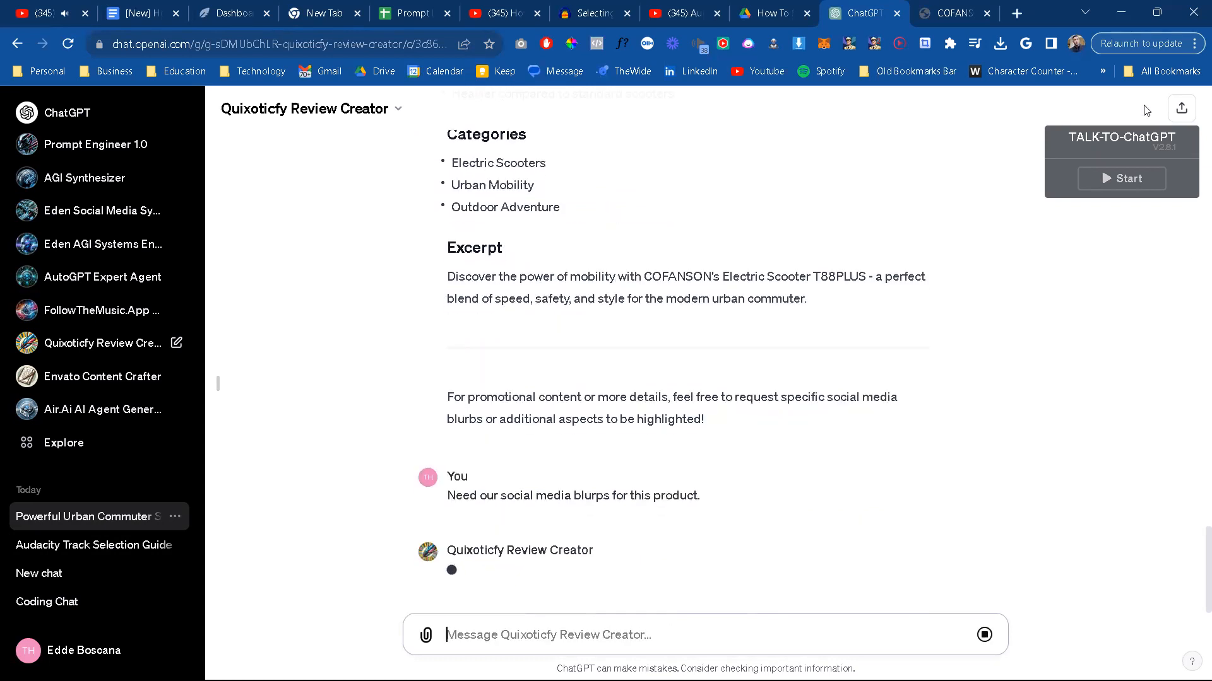
Step: Open a browser window under the Quixotify profile
click(1080, 47)
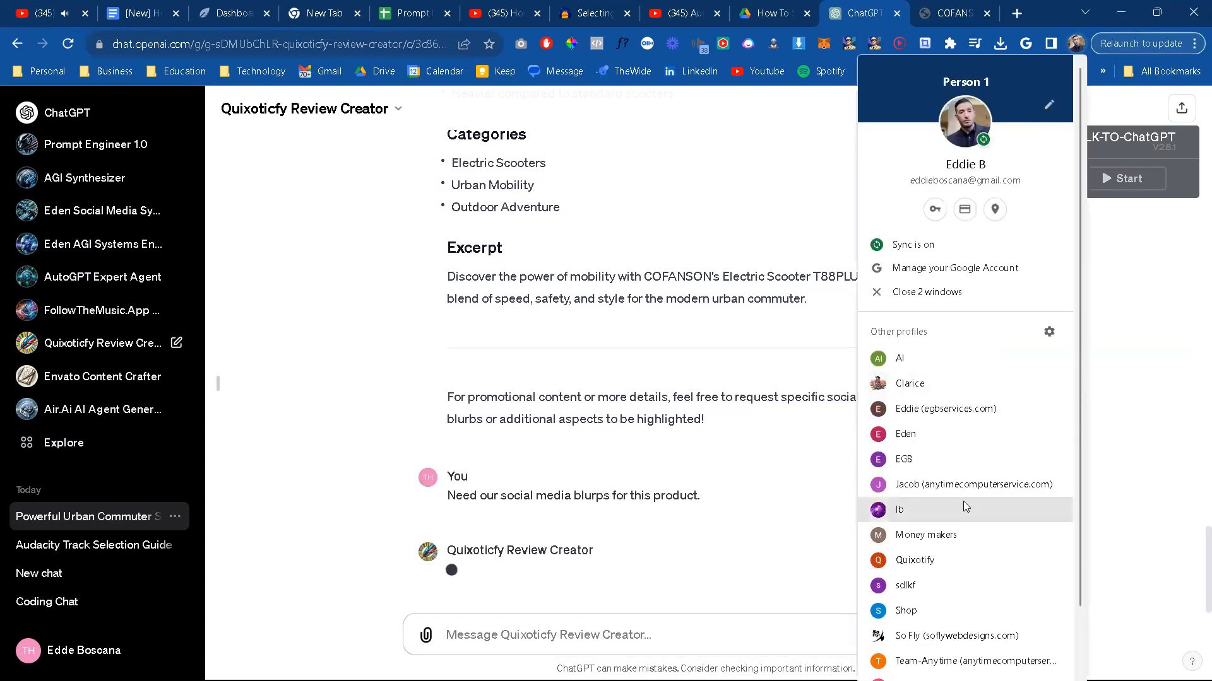
scroll(916, 651, down, 2)
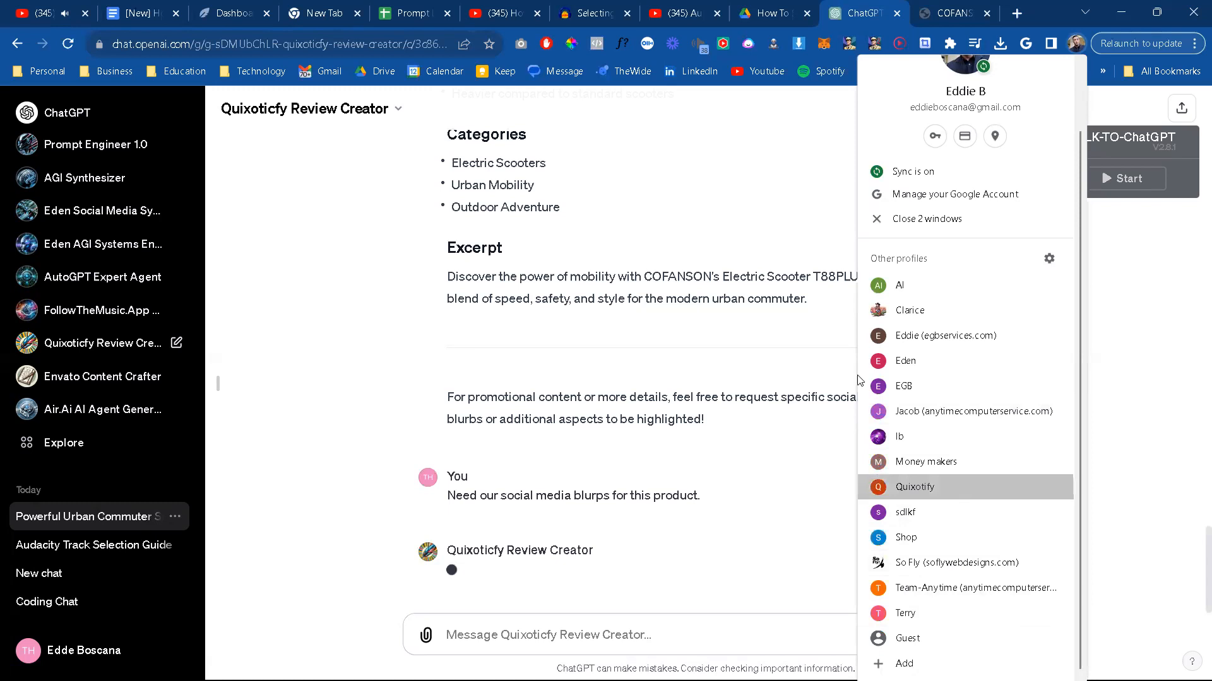
click(961, 492)
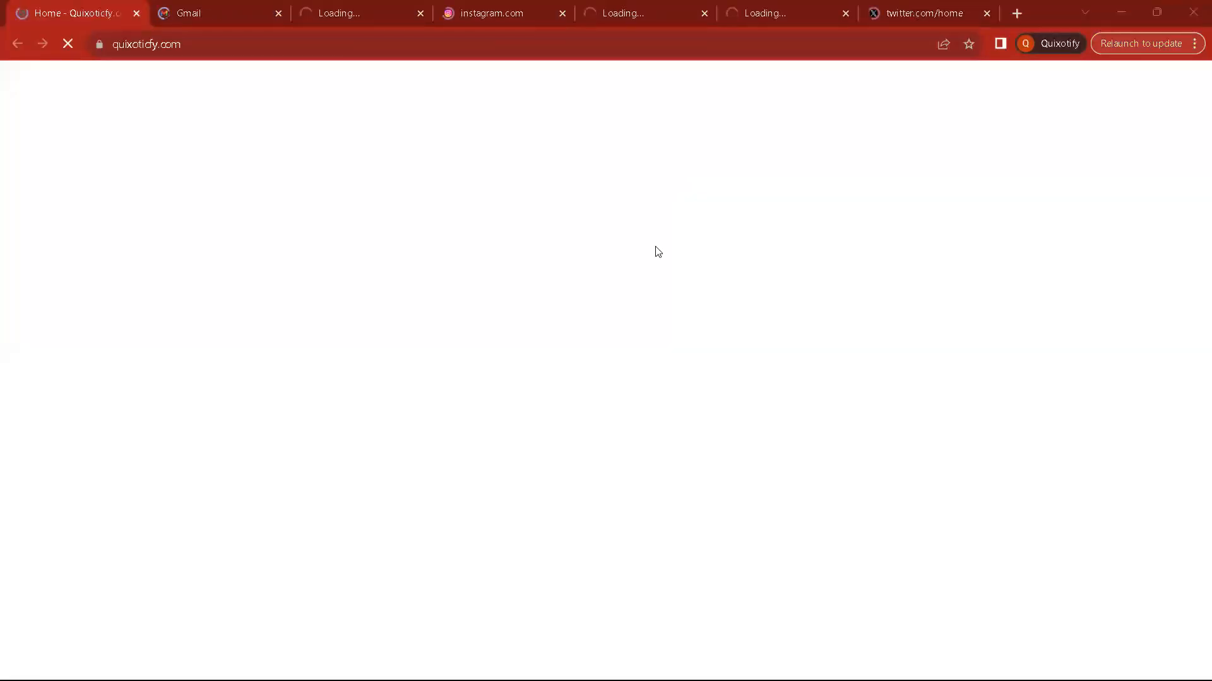
key(alt+Tab)
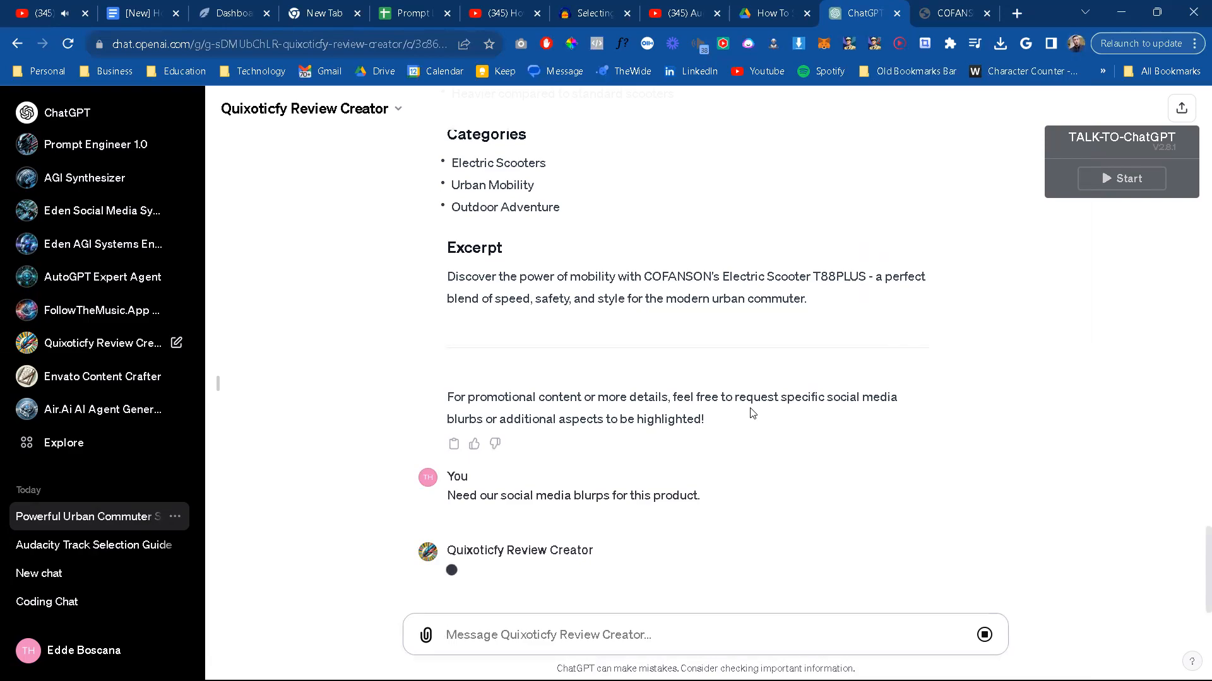
key(alt+Tab)
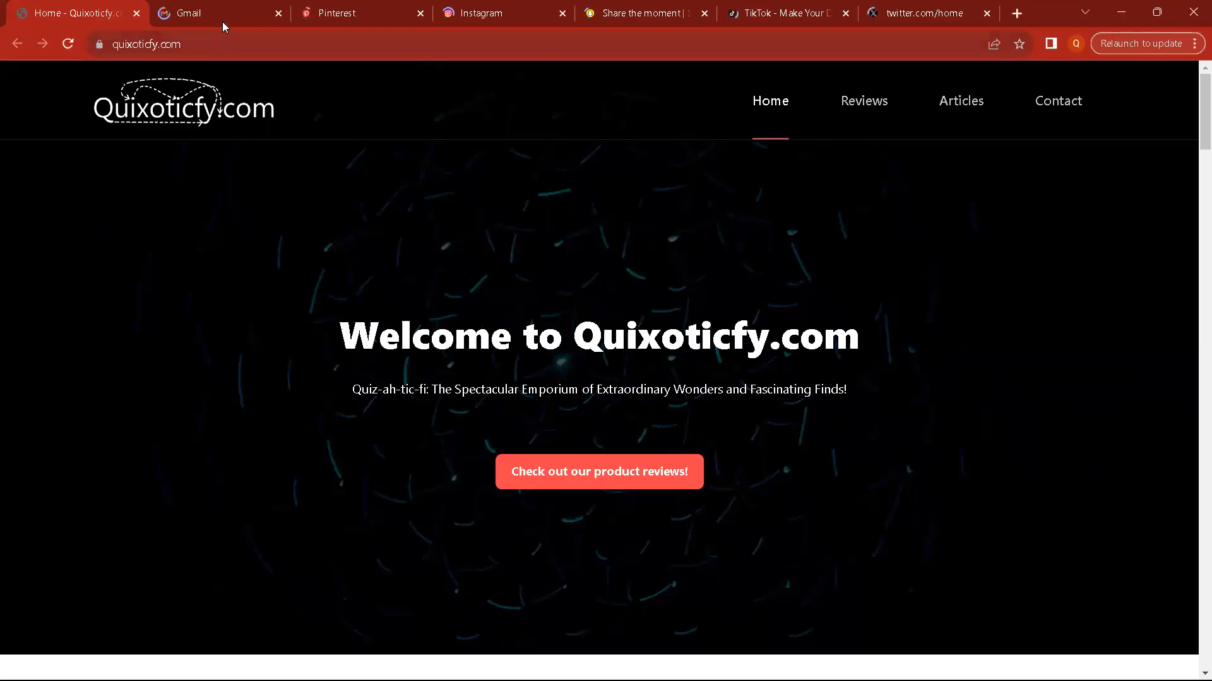
Step: Go to Pinterest, check which account is signed in, and start creating a new pin
click(376, 14)
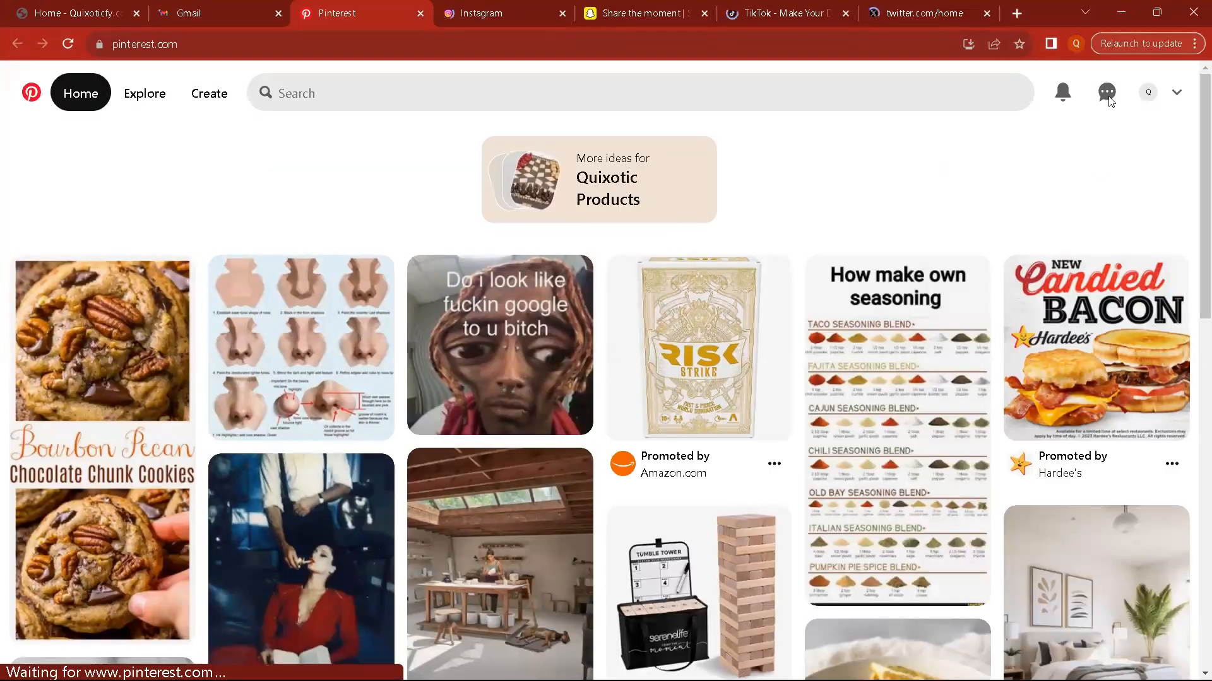
click(1177, 95)
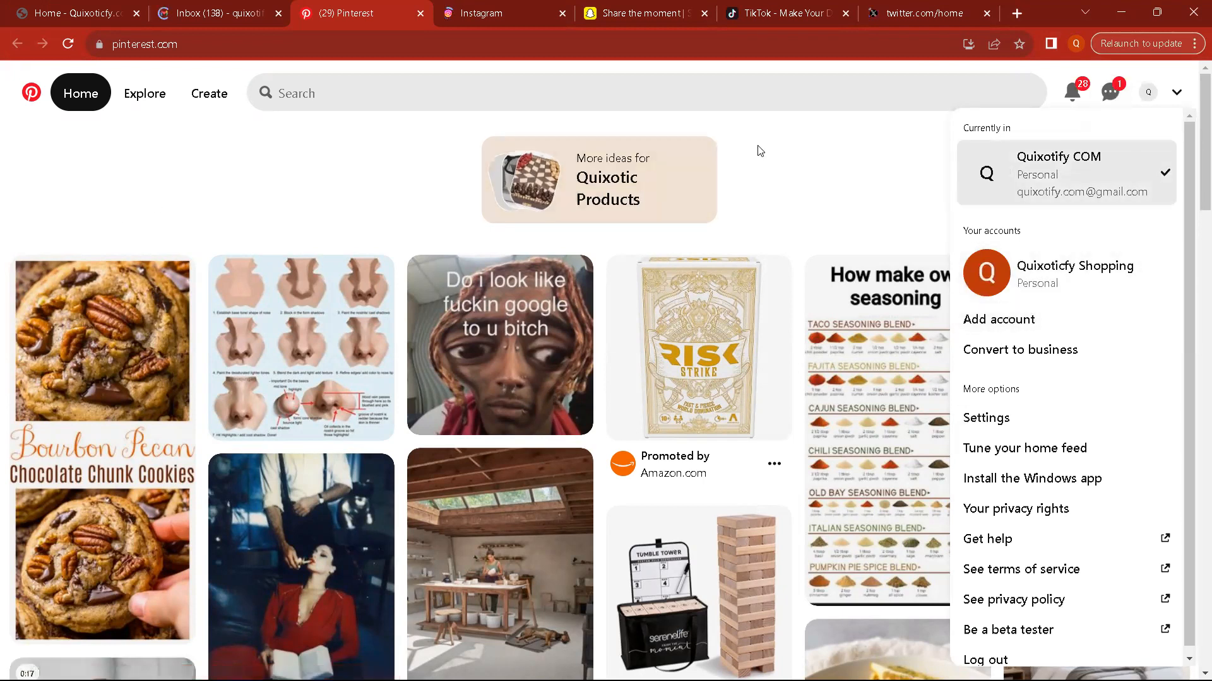
click(1177, 94)
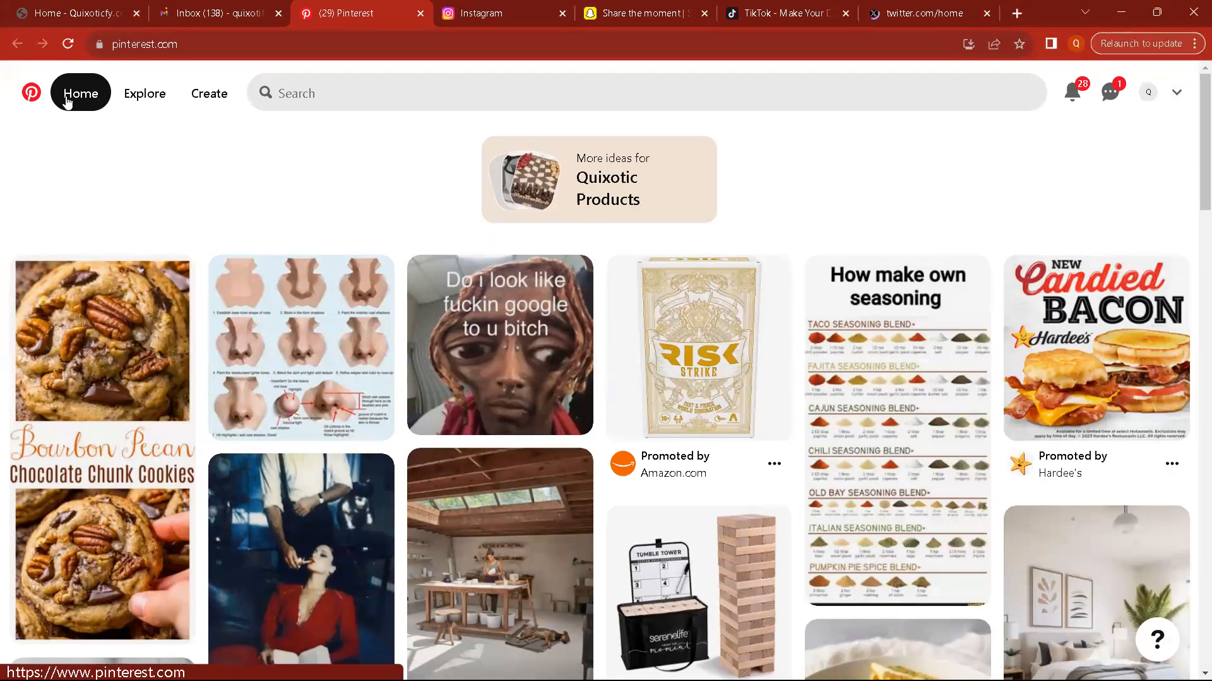
click(194, 99)
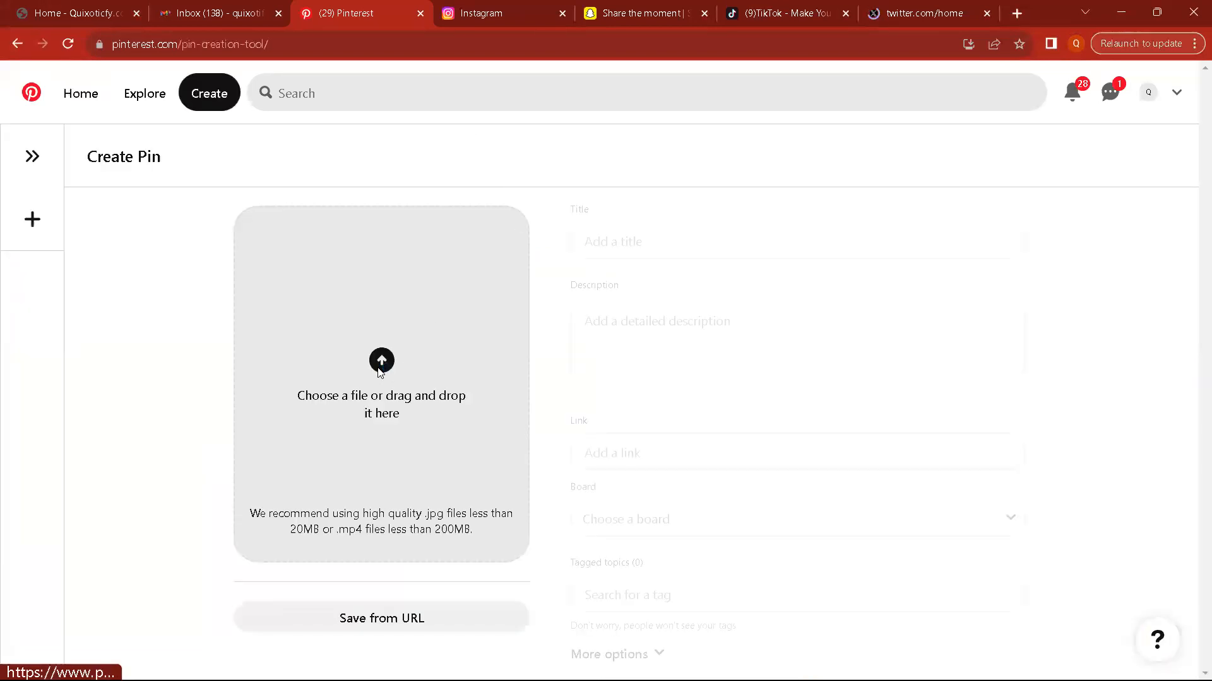
Step: Preview the images in the Downloads Scooter folder and upload Image2-Scootersideviewwithdetails as the pin's picture
click(422, 317)
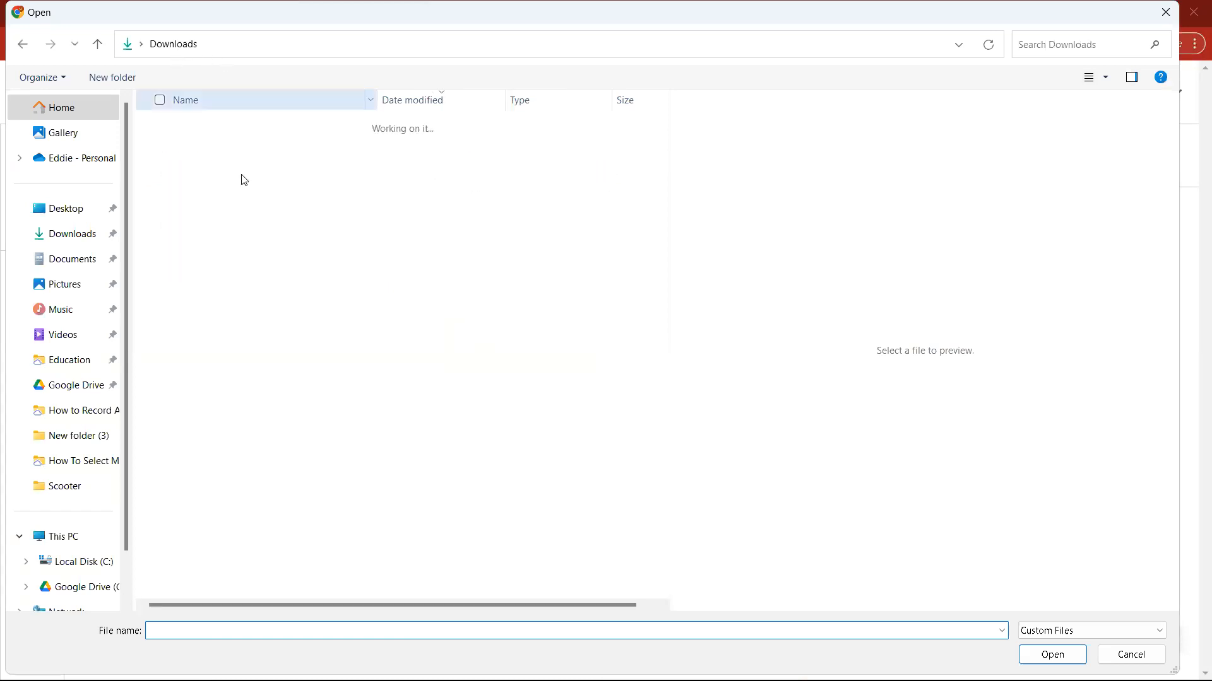
double_click(266, 177)
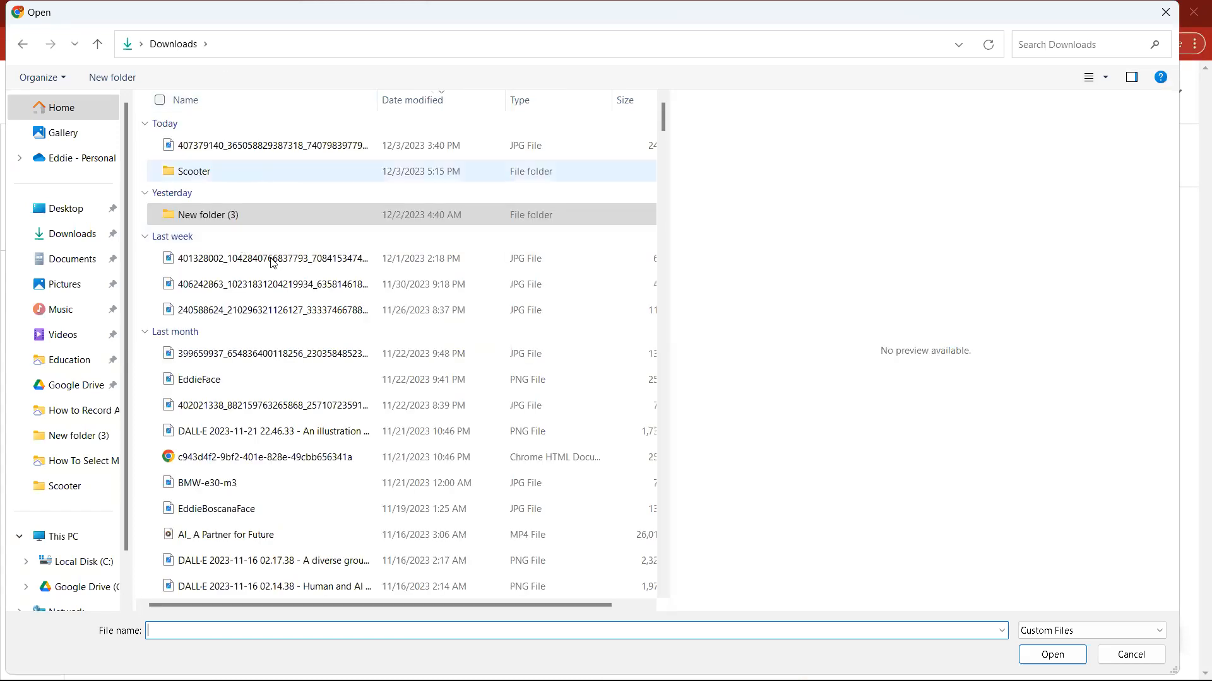
click(288, 150)
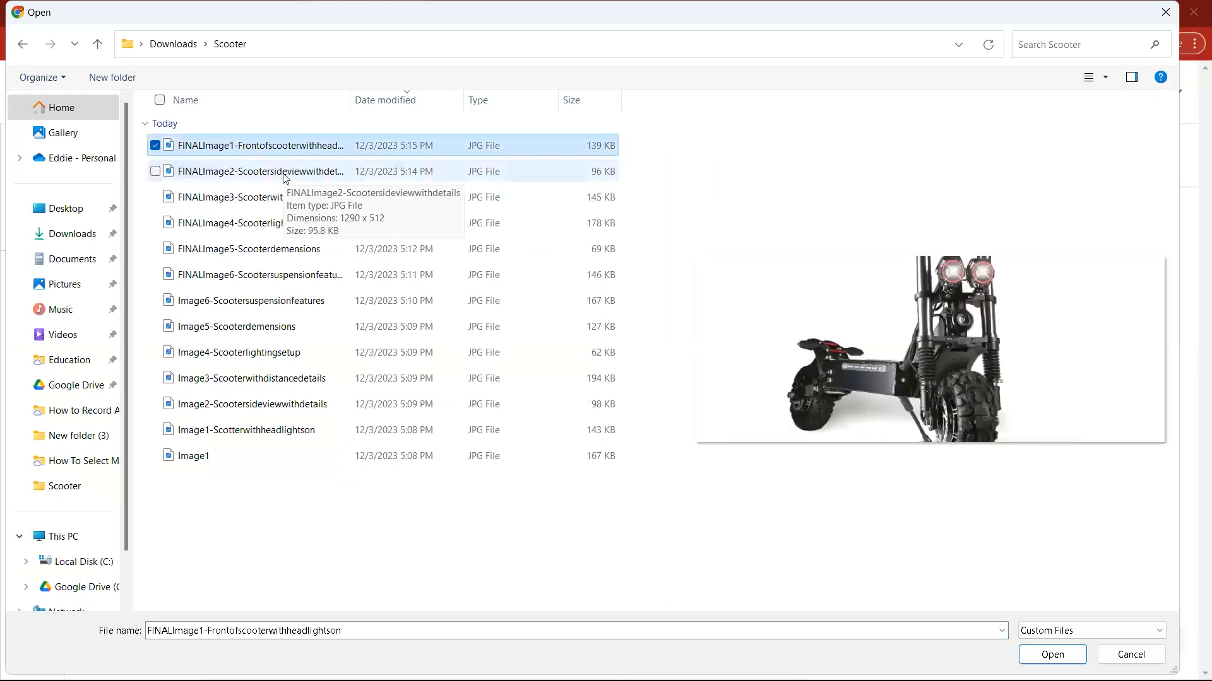
click(284, 180)
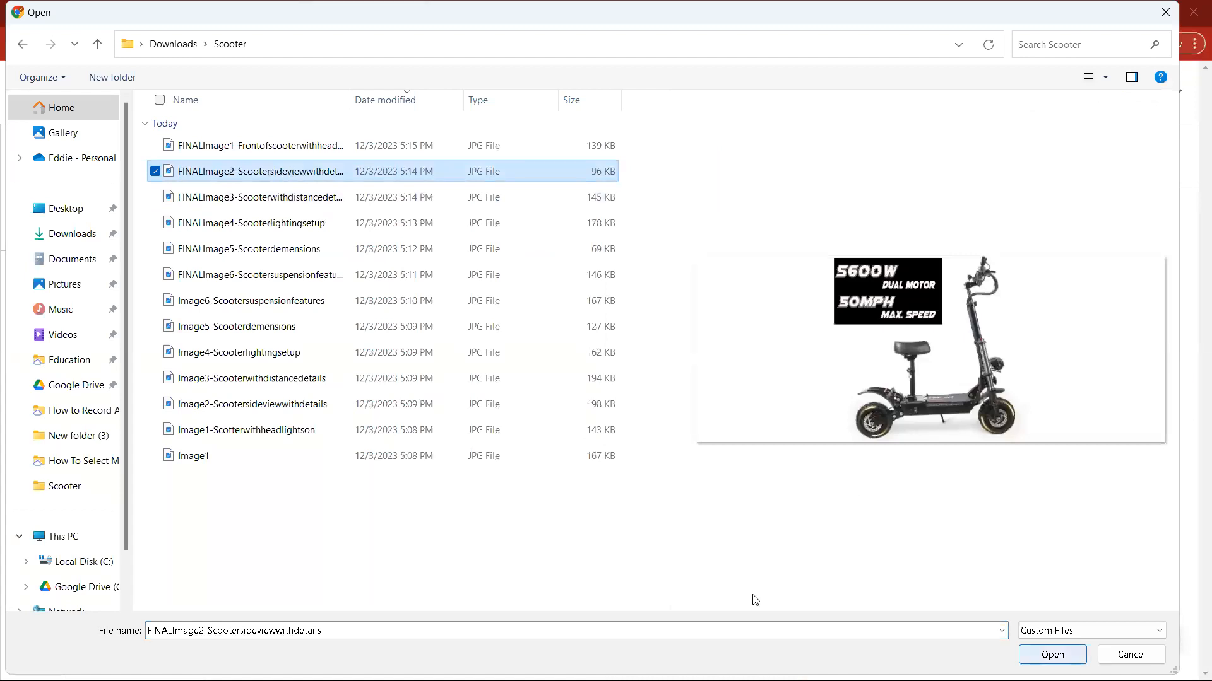
click(239, 357)
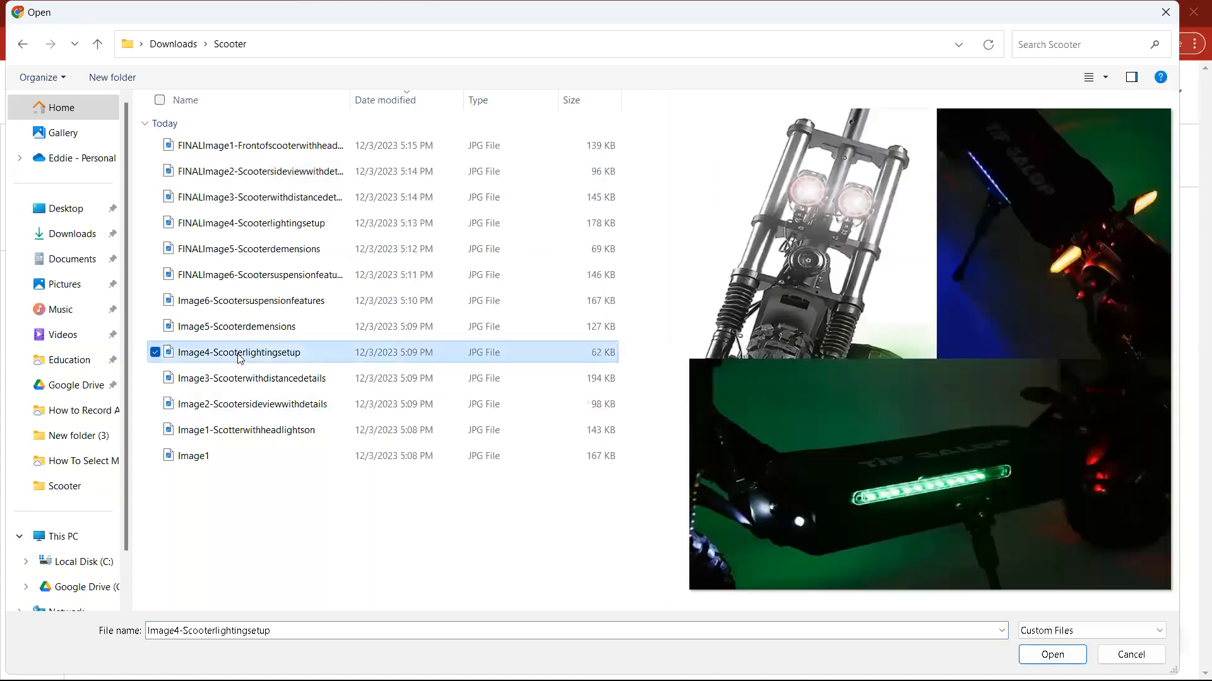
click(255, 382)
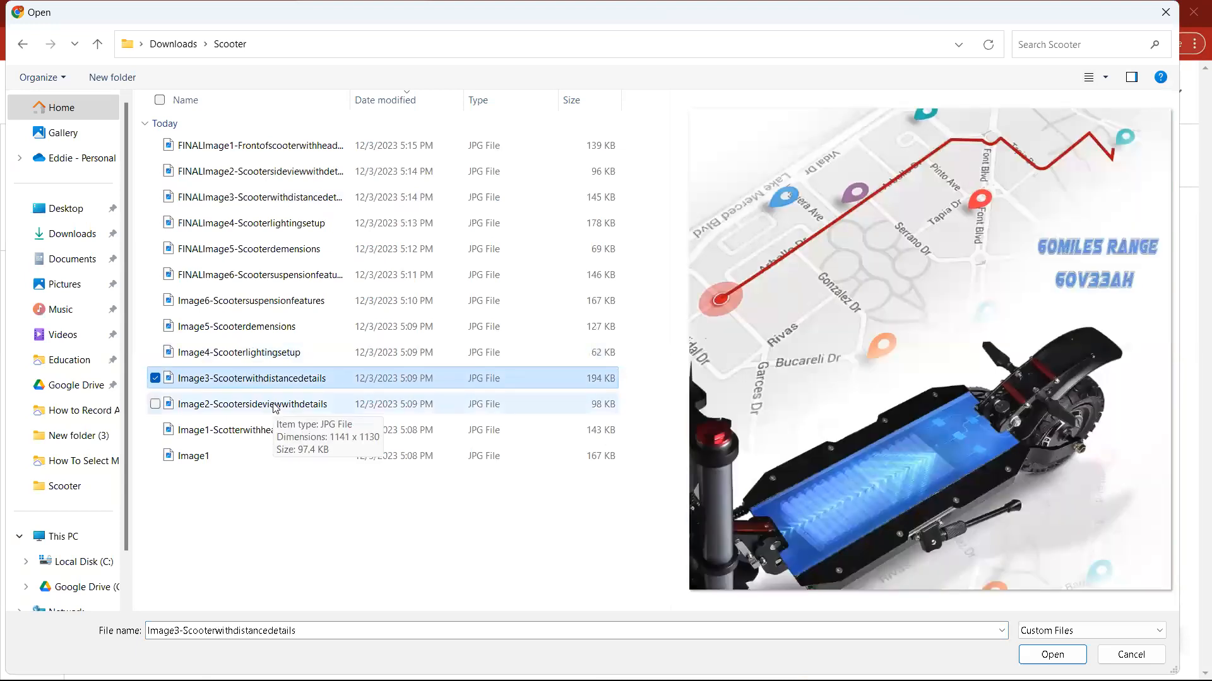
click(276, 407)
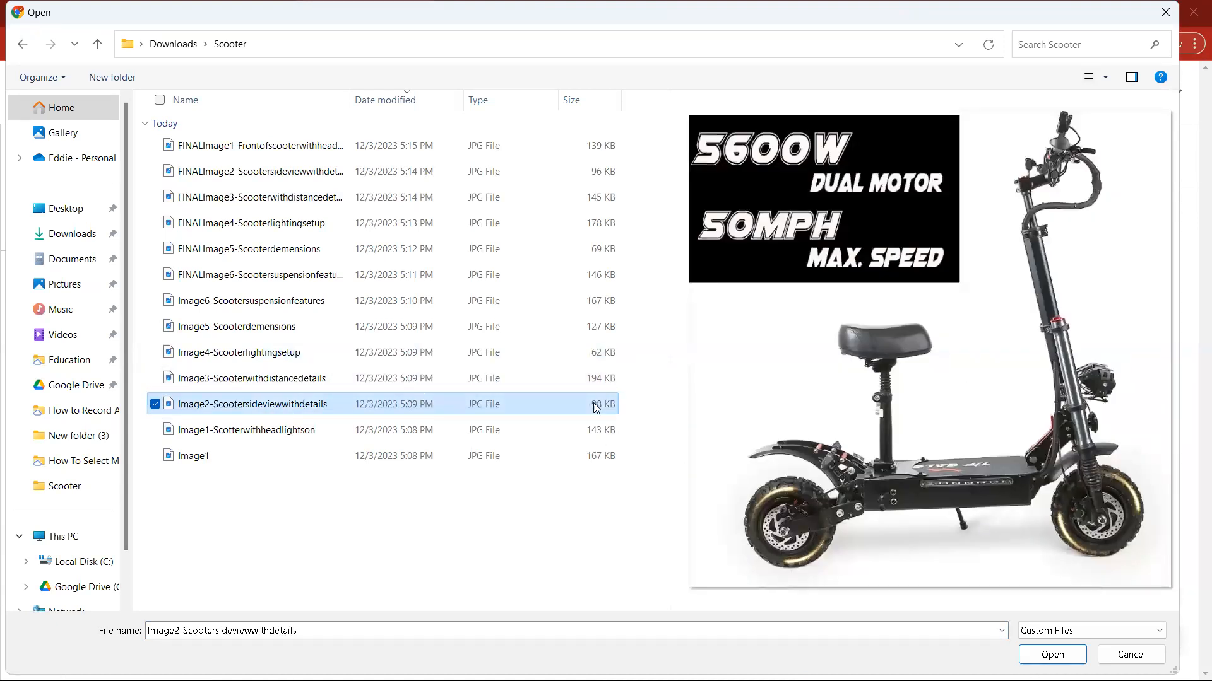
click(1052, 654)
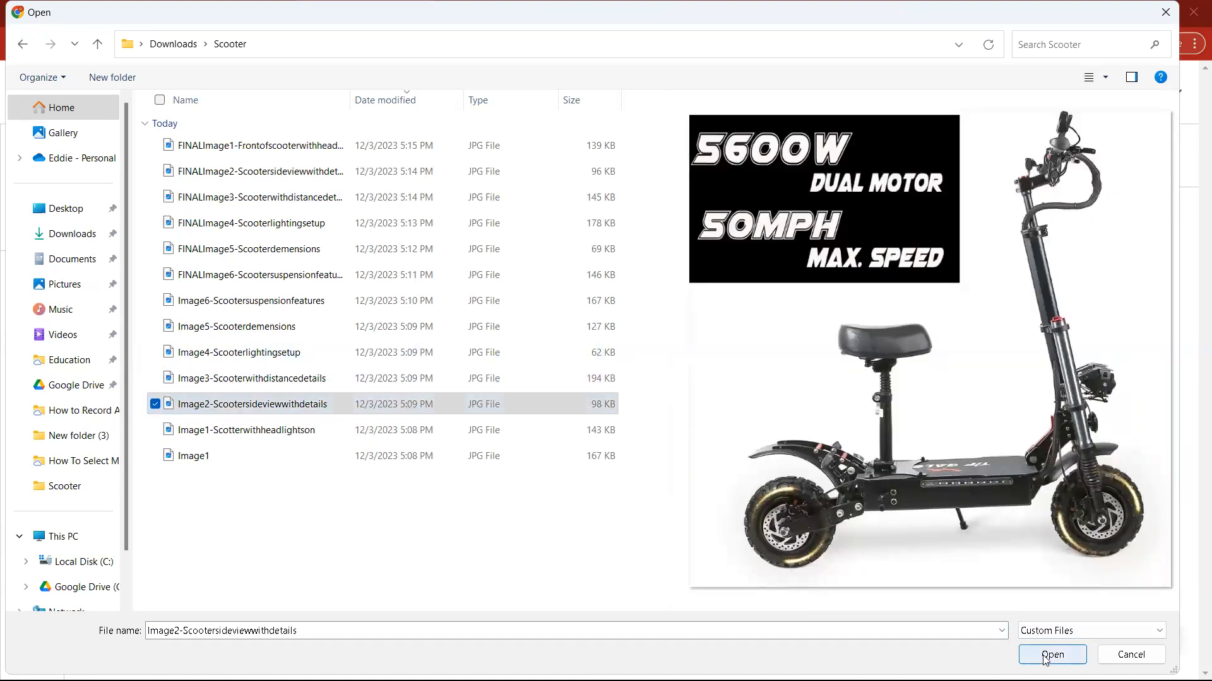
Step: Copy the text of the Pinterest blurb, without its quotation marks, from the ChatGPT reply
click(641, 239)
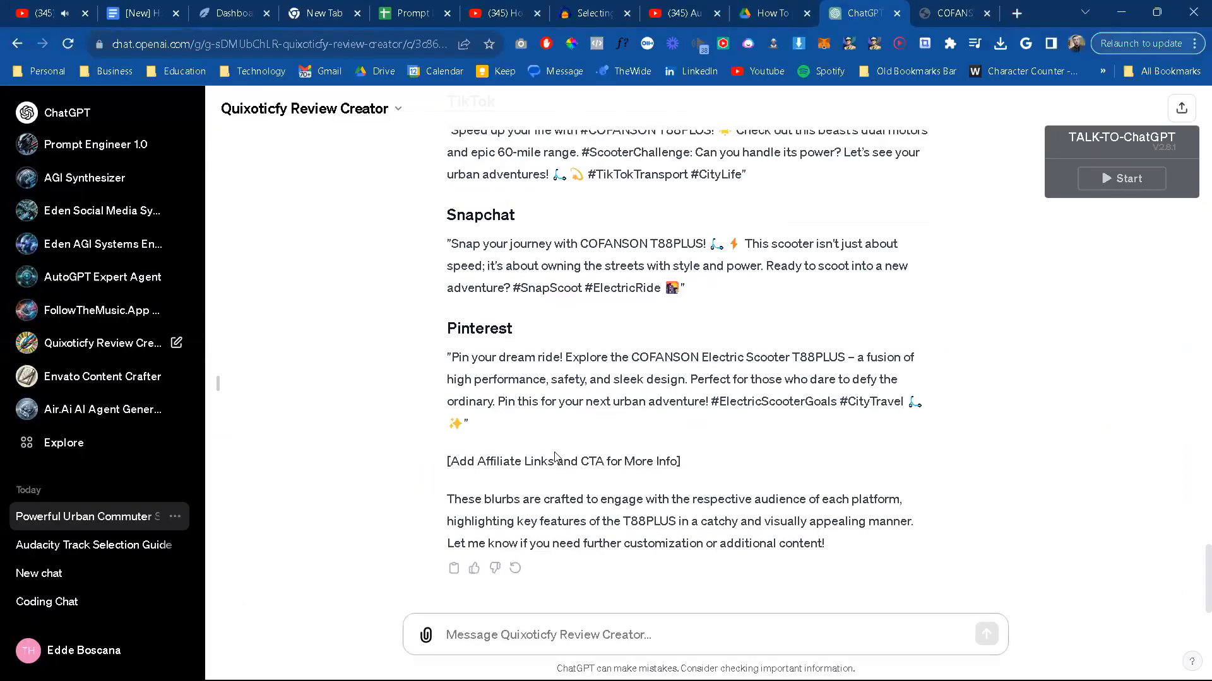
scroll(556, 457, up, 1)
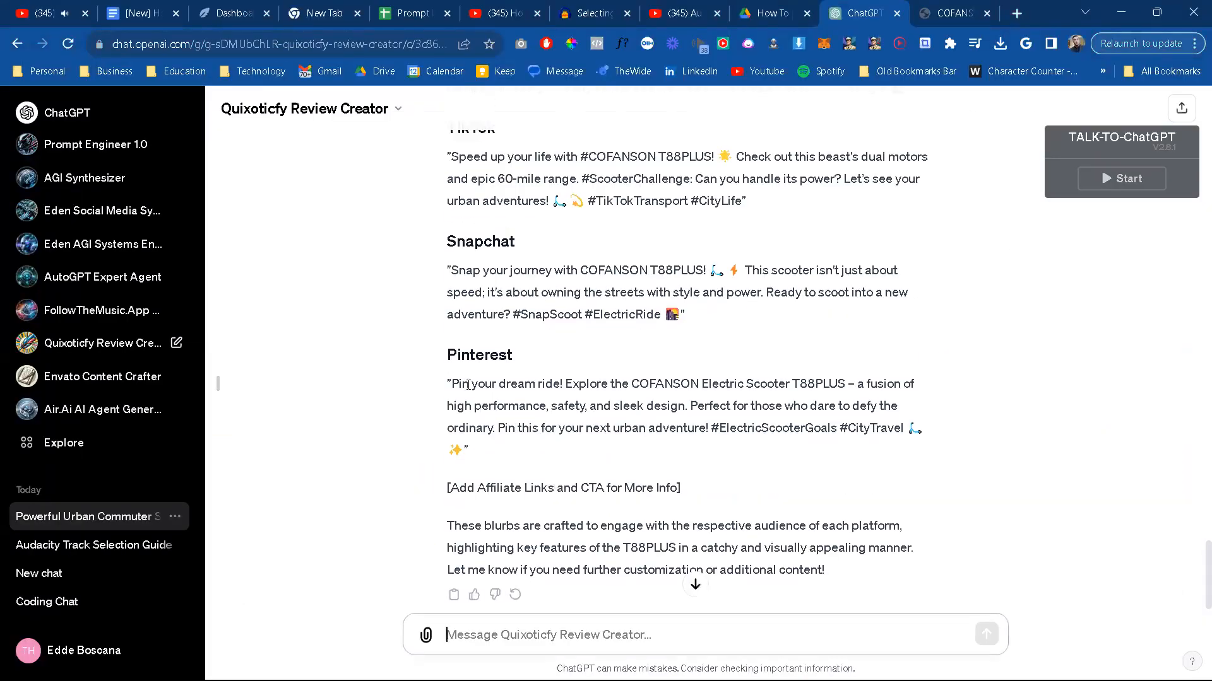
drag(450, 383, 927, 432)
key(ctrl+c)
click(660, 425)
drag(450, 383, 465, 449)
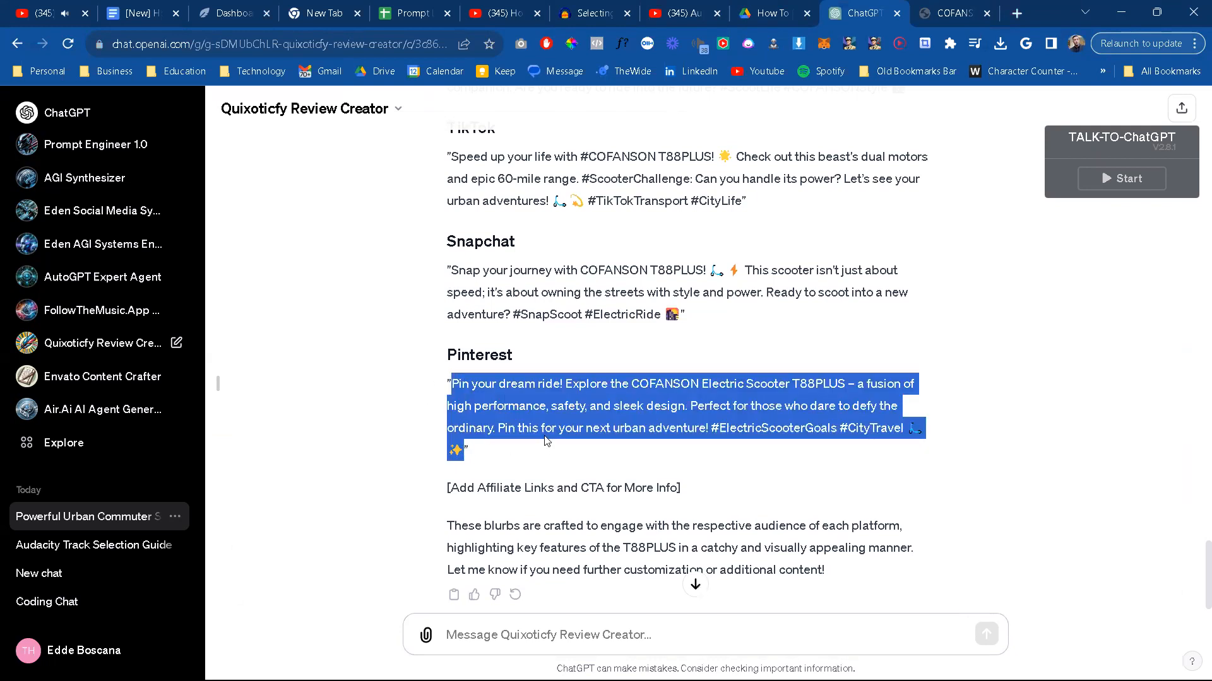
Step: Paste the Pinterest blurb into both the title and the description of the pin
key(alt+Tab)
click(629, 251)
key(ctrl+v)
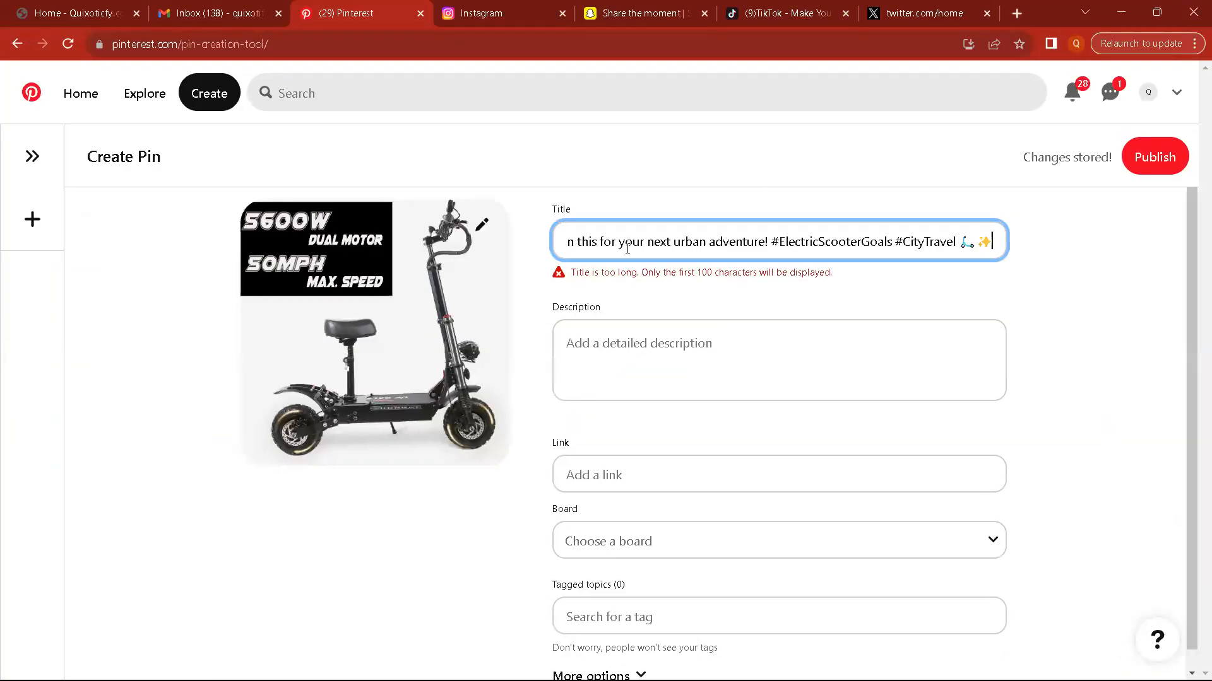
key(alt+Tab)
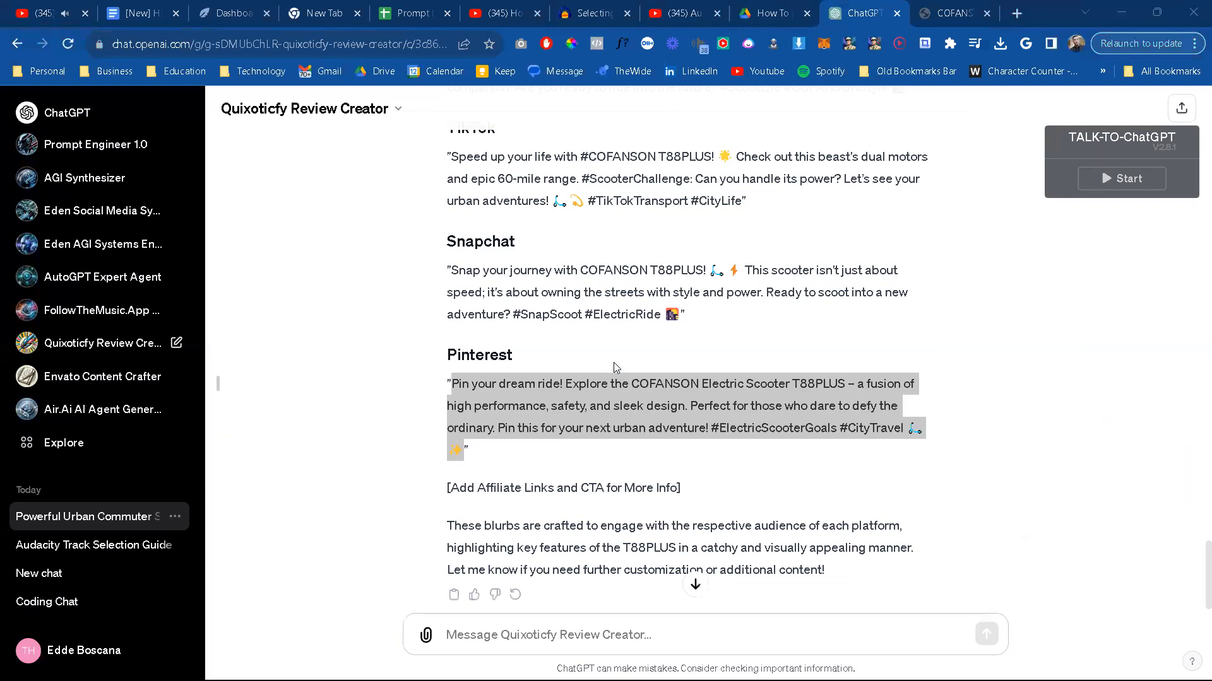
key(alt+Tab)
click(597, 374)
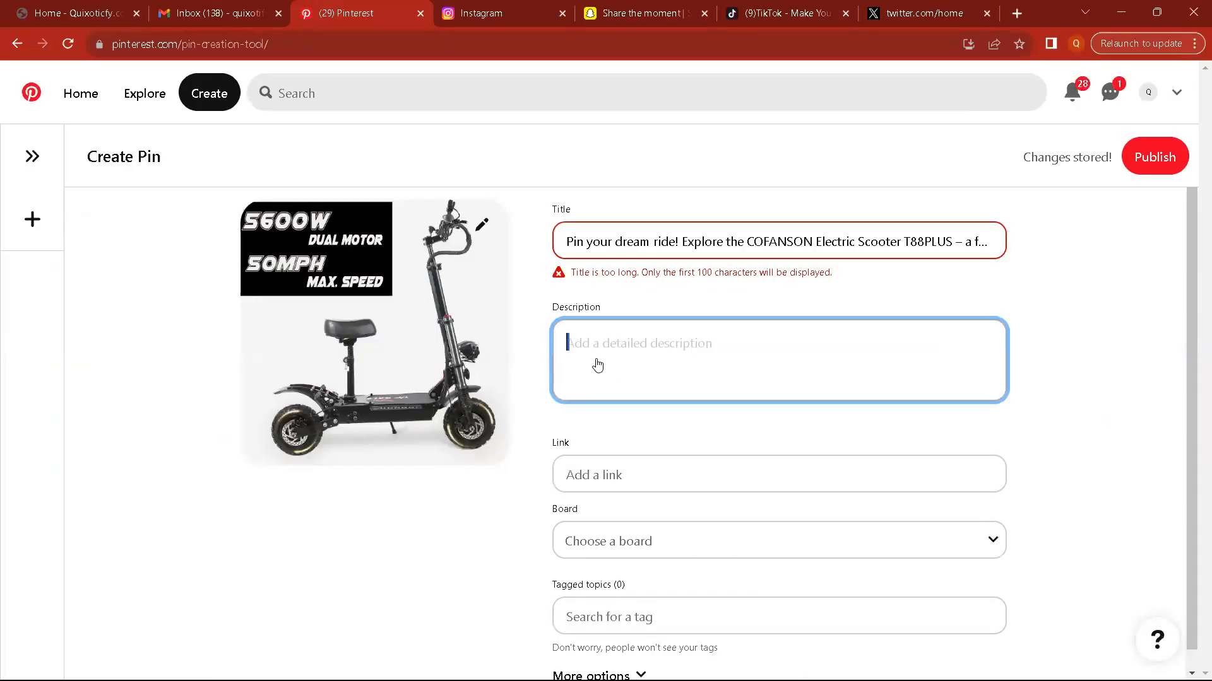
key(ctrl+v)
Step: Clear the pin's title and select the blurb text in its description
click(687, 234)
key(ctrl+a)
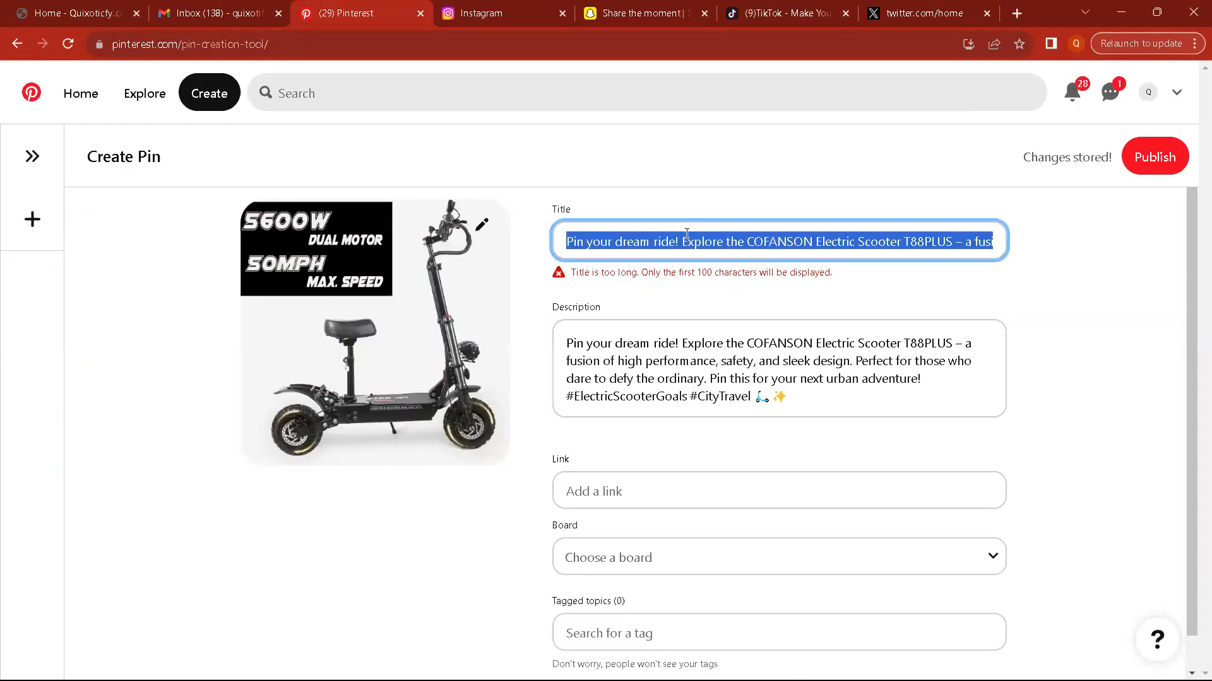
key(BackSpace)
triple_click(722, 341)
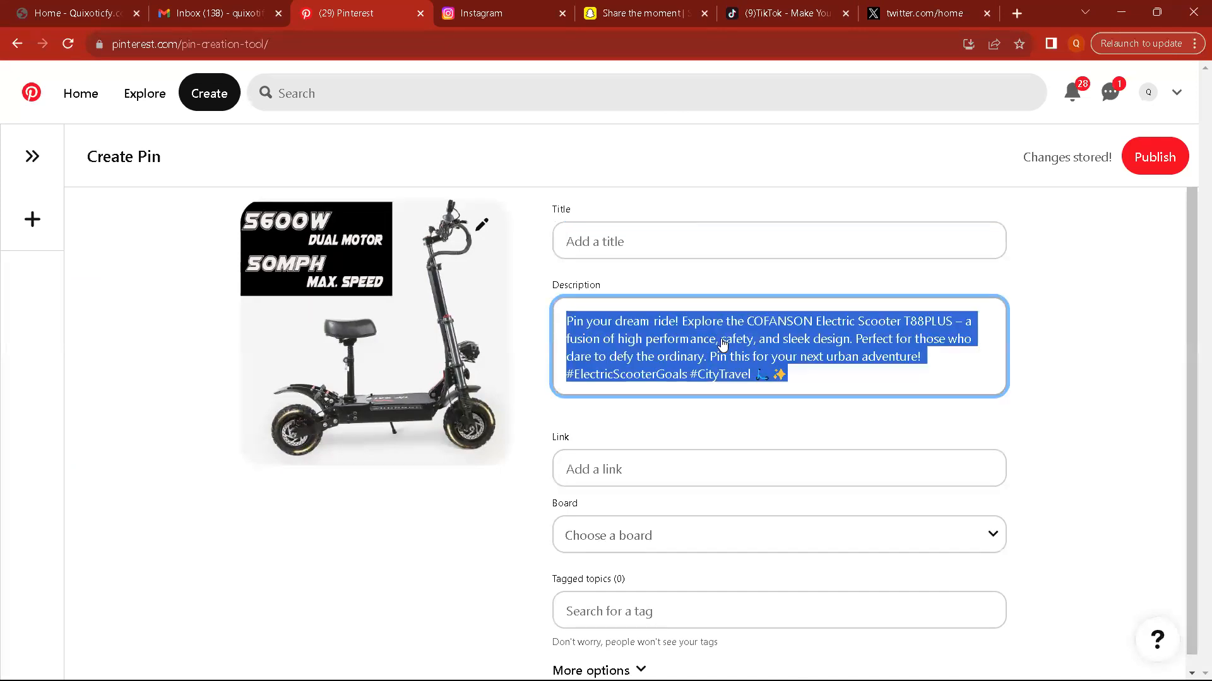
Step: Return to the ChatGPT conversation and send the request "Need a title for pinterest"
key(alt+Tab)
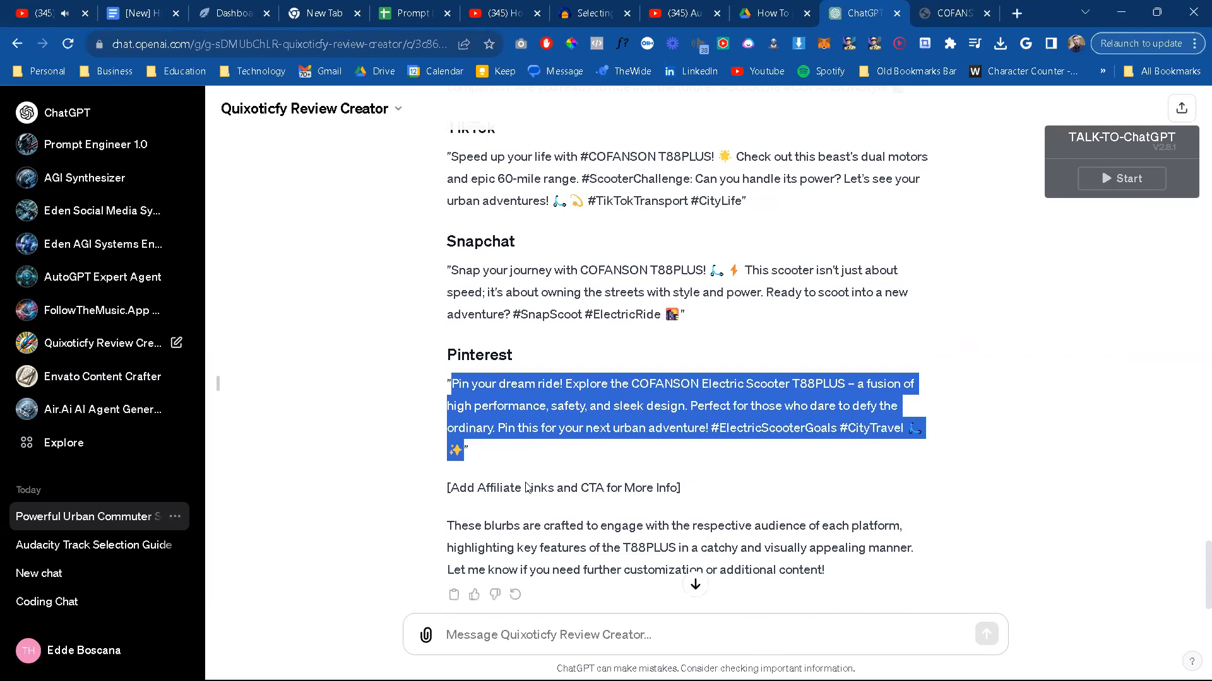
click(508, 639)
text(N)
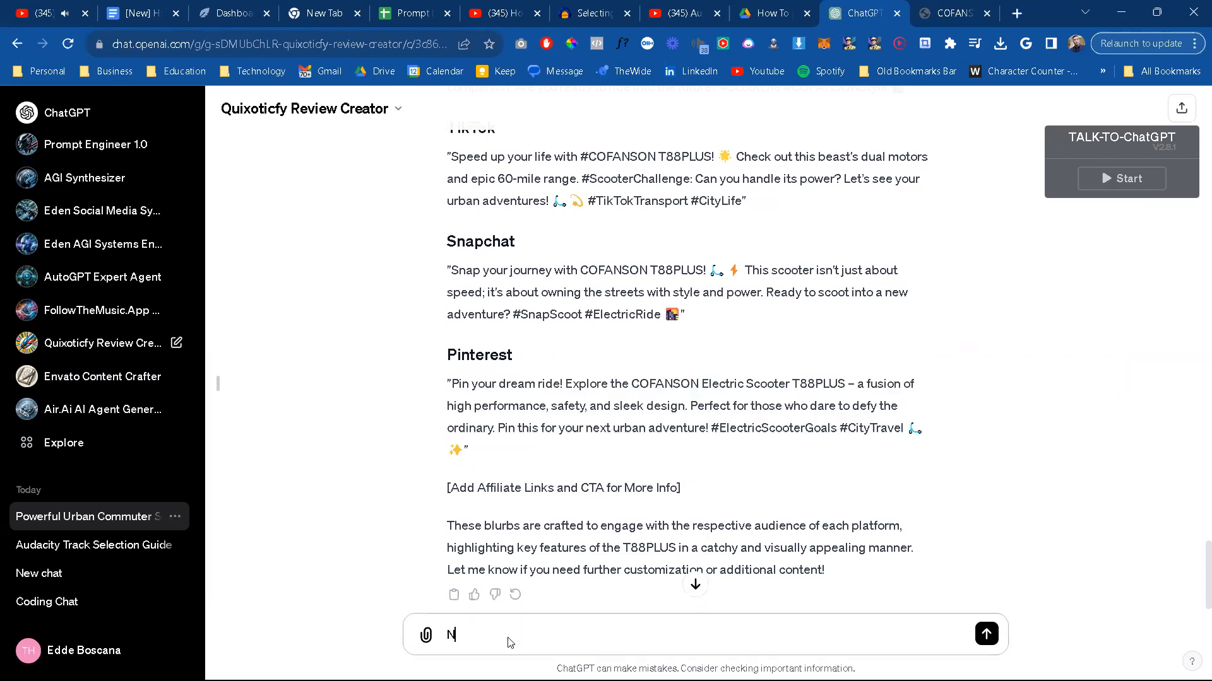
text(eed a title for pinterest)
key(Return)
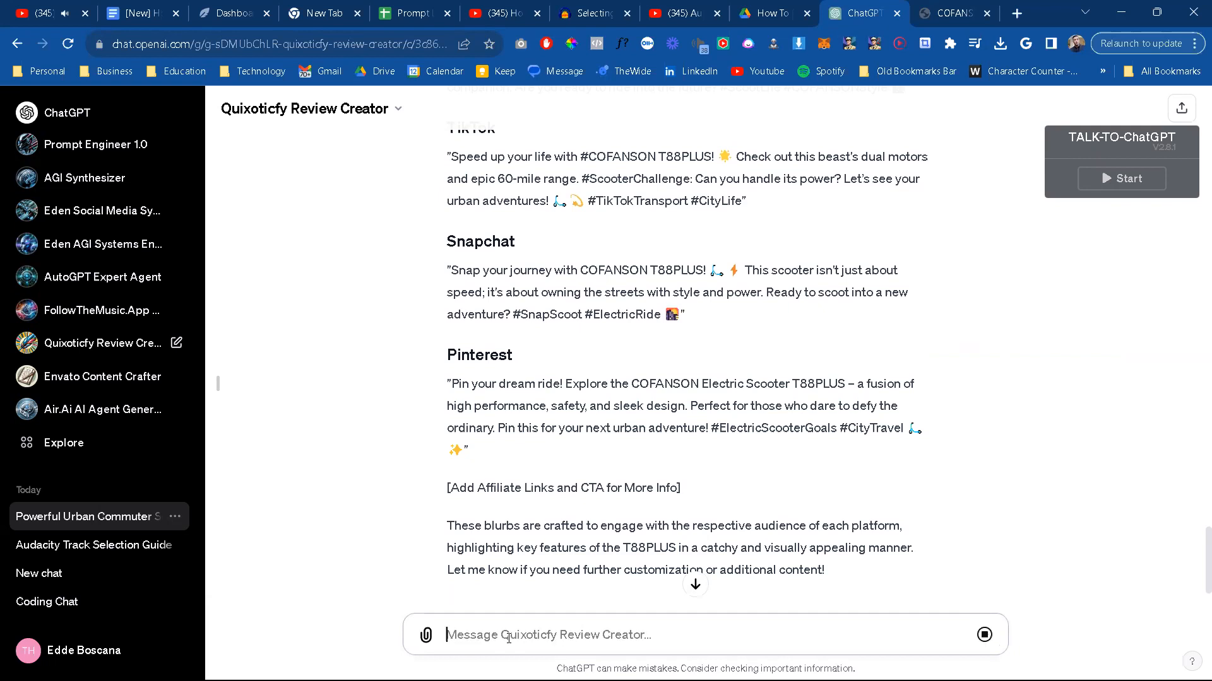
Step: Copy the address of the COFANSON T88PLUS review page and paste it as the pin's link
key(alt+Tab)
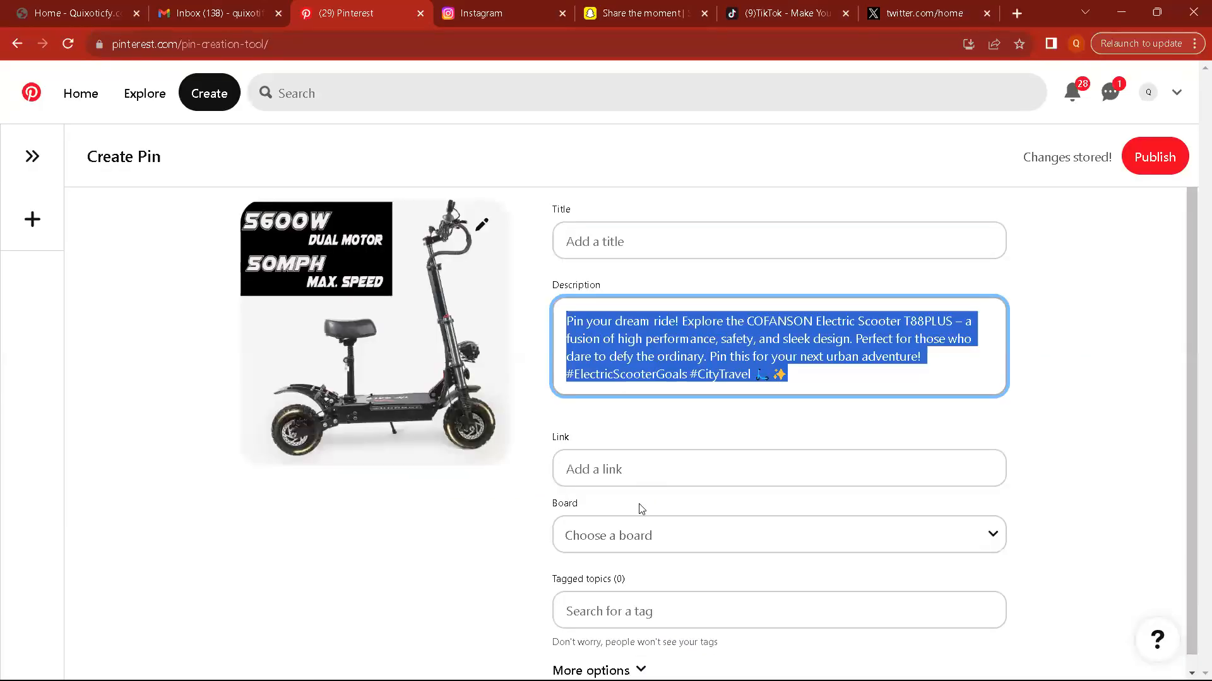
key(alt+Tab)
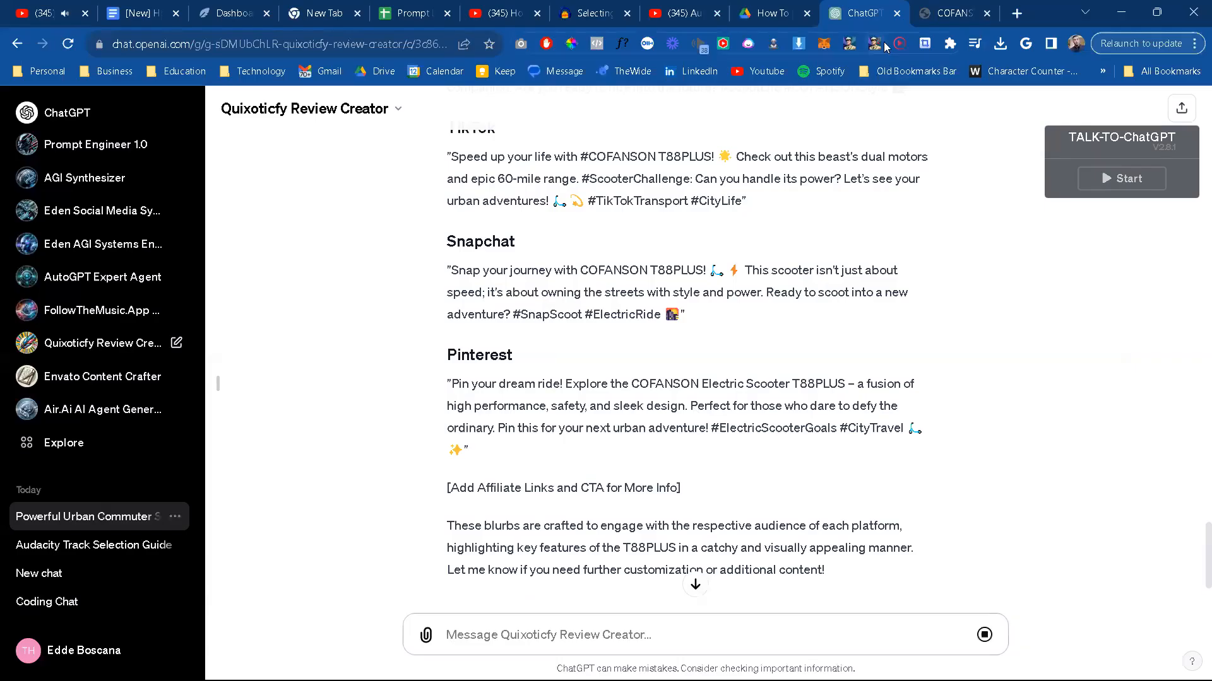
click(923, 16)
click(268, 46)
key(ctrl+c)
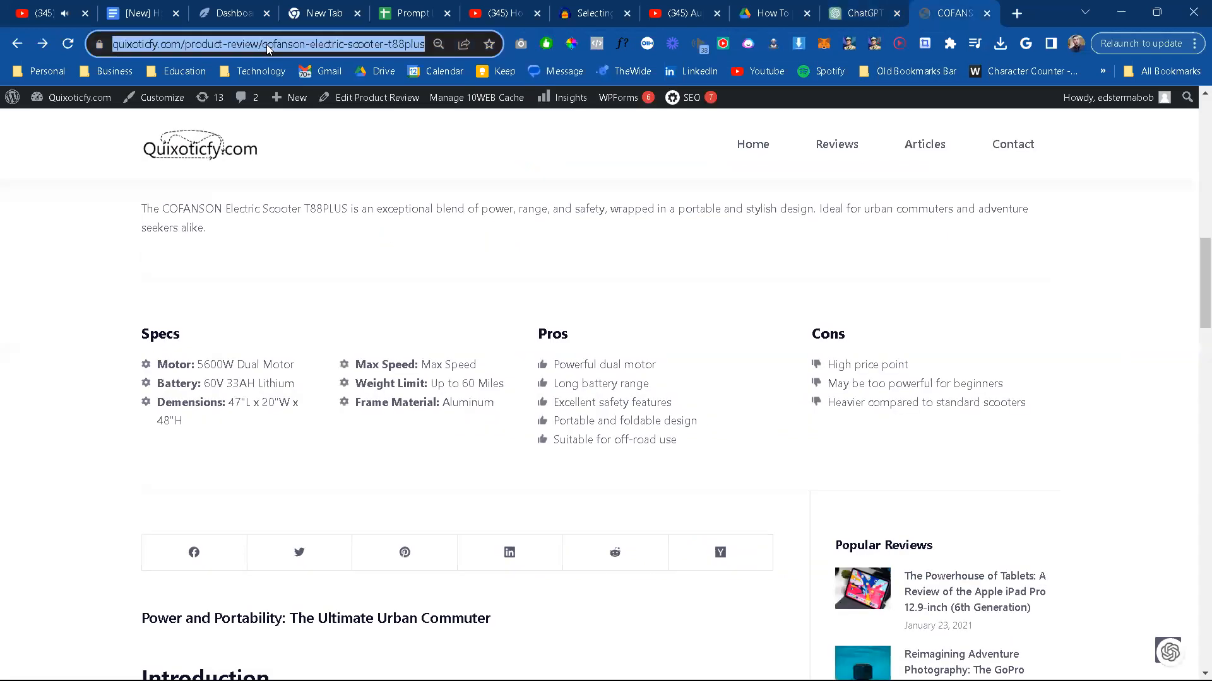
key(alt+Tab)
click(571, 467)
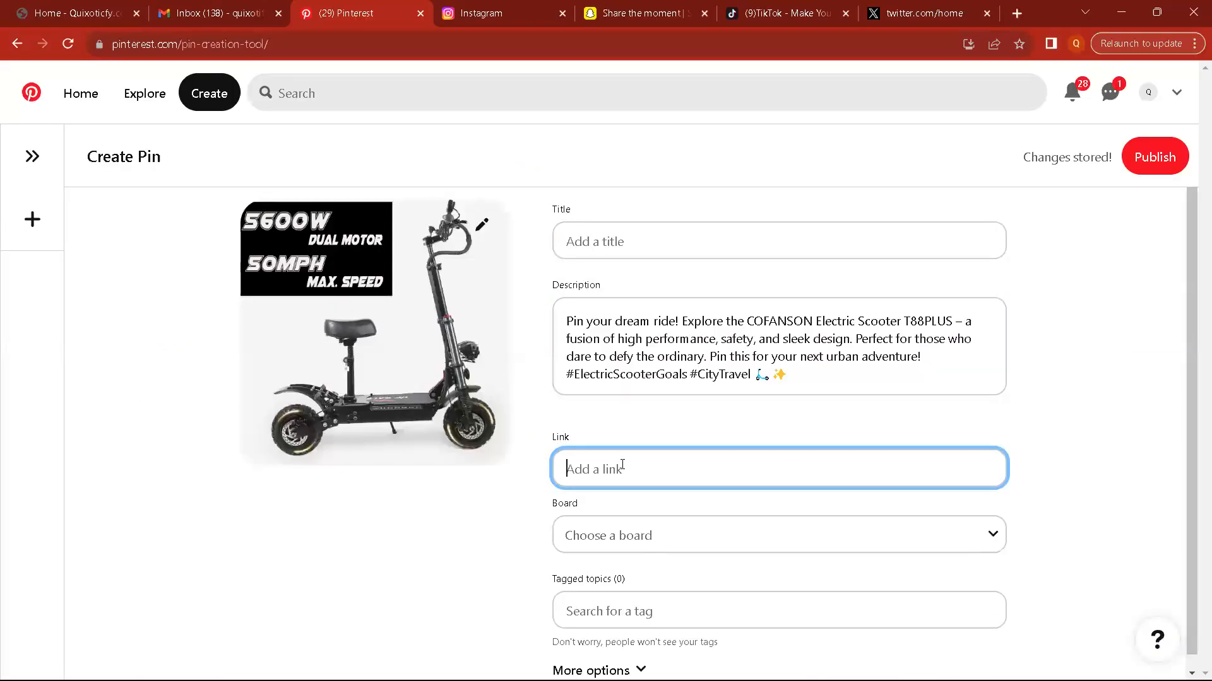
key(ctrl+v)
Step: Assign the pin to the Quixotic Products board
key(alt+Tab)
key(alt+Tab)
click(662, 543)
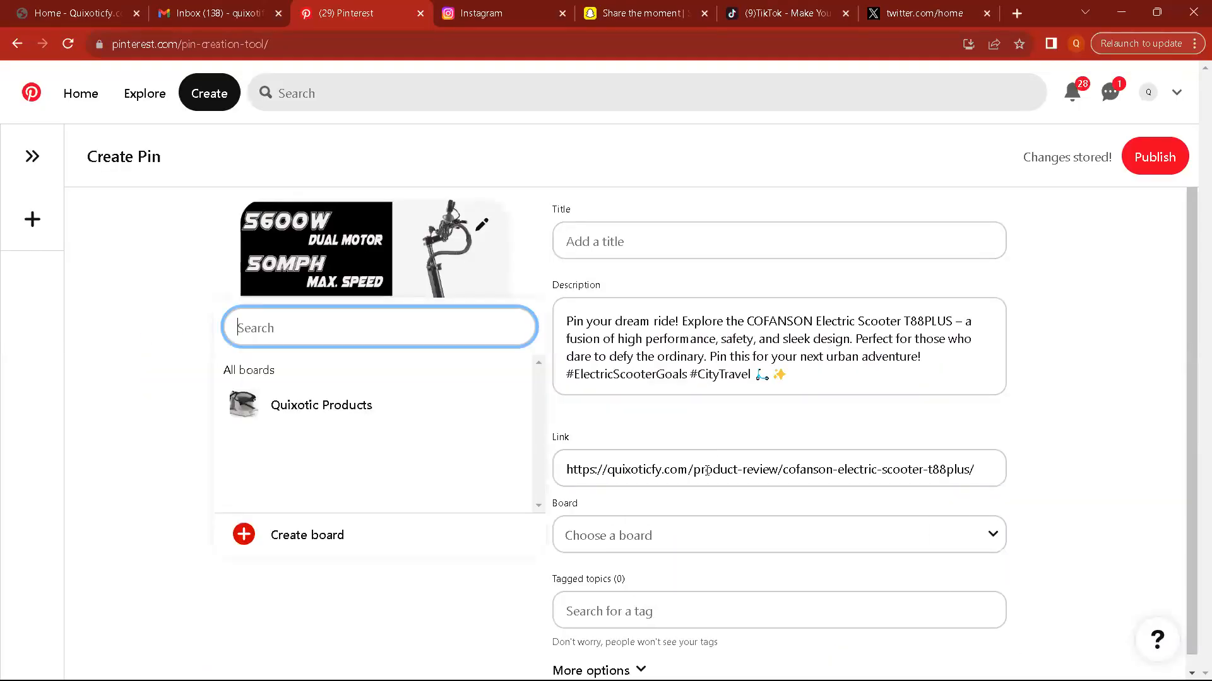
click(690, 542)
click(688, 541)
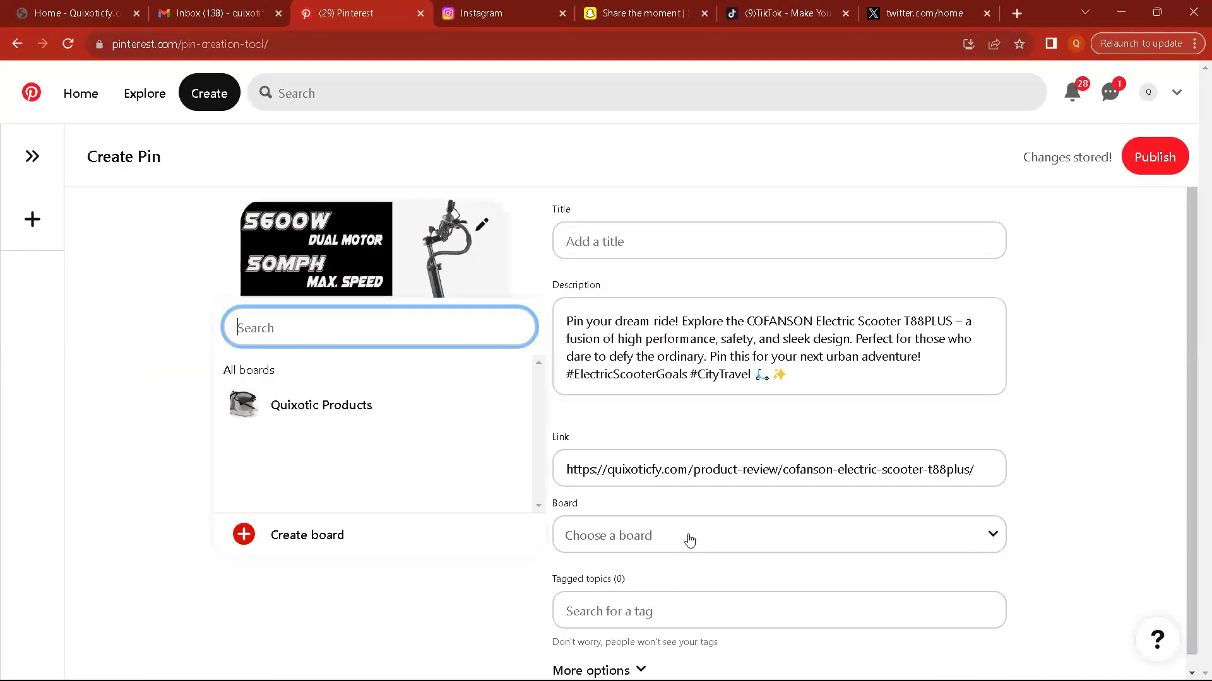
click(341, 410)
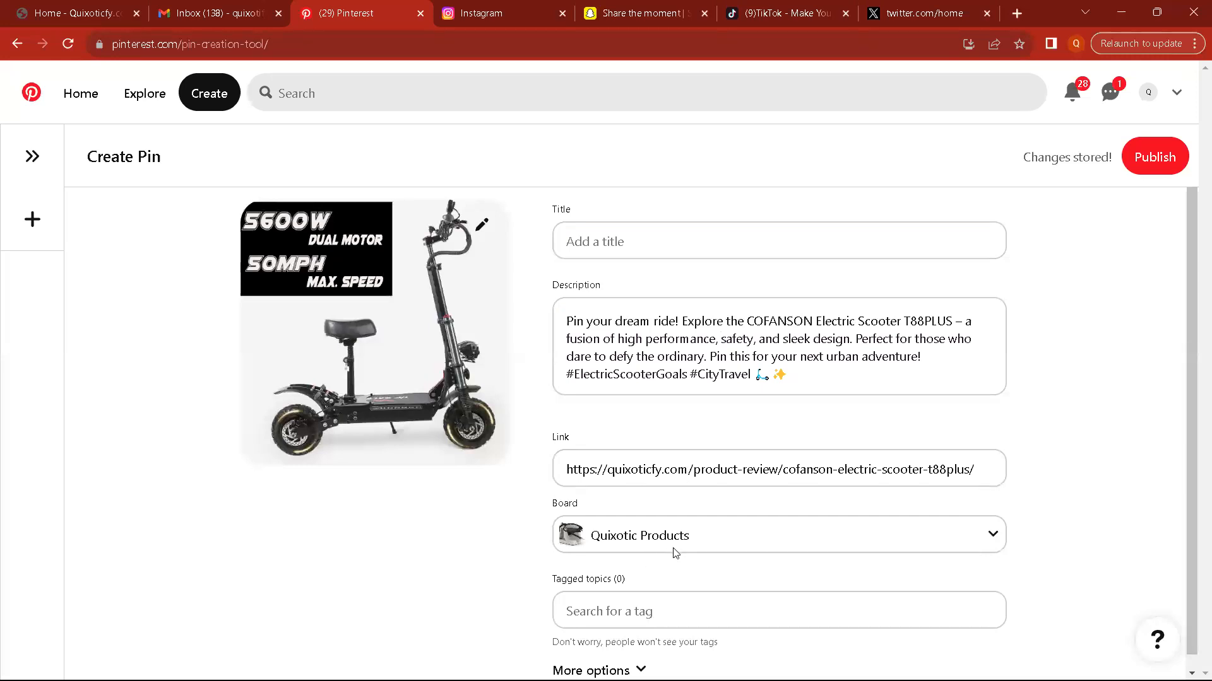
scroll(674, 546, down, 1)
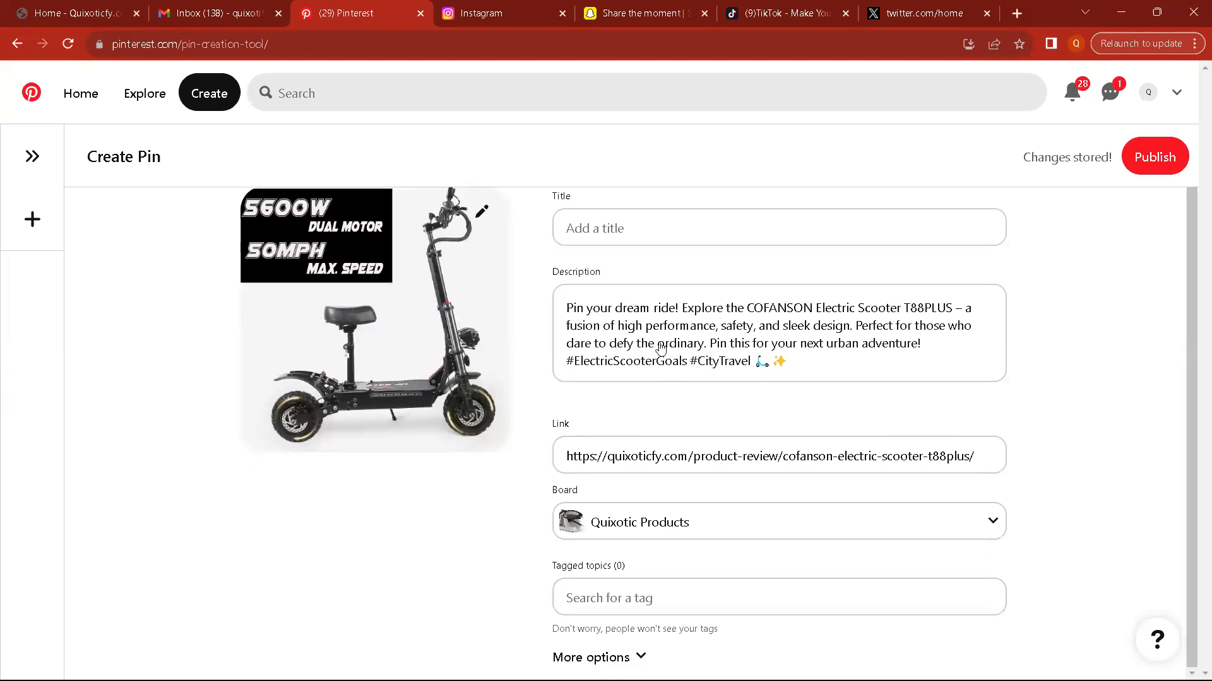
Step: Copy the title "Redefine Your Ride: Discover the COFANSON T88PLUS Electric Scooter" from the ChatGPT reply and paste it as the pin's title
key(alt+Tab)
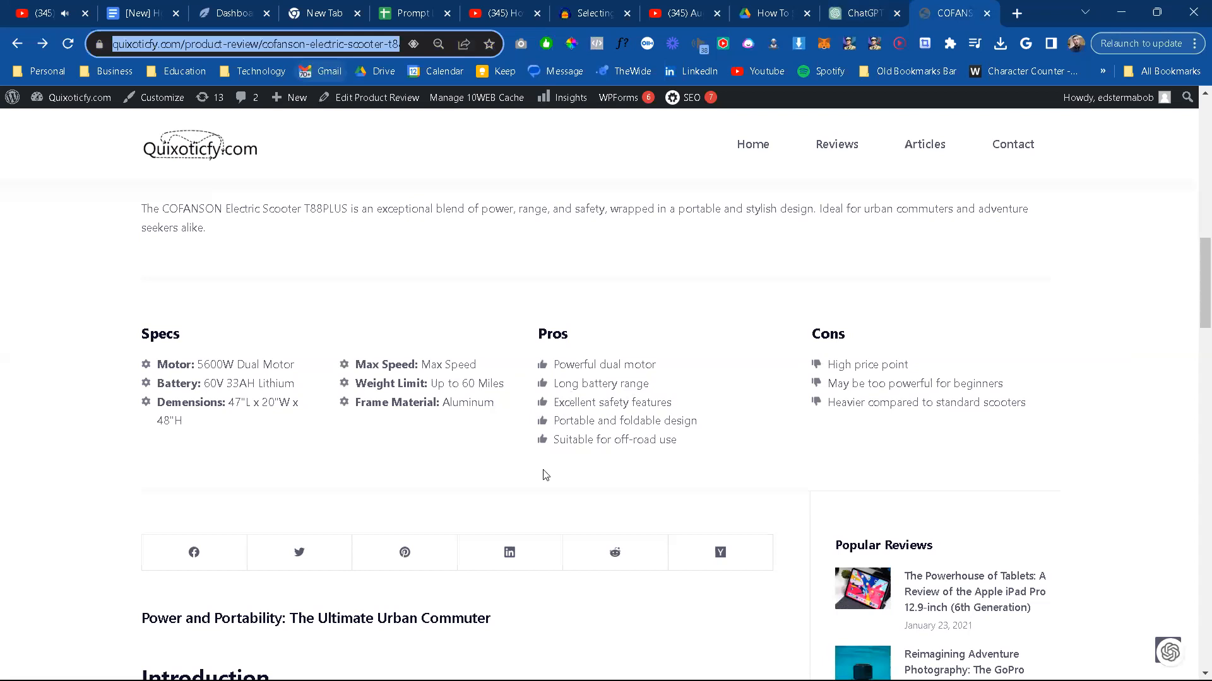
scroll(544, 473, up, 2)
scroll(544, 473, up, 4)
key(alt+Tab)
key(alt+Tab)
key(alt+Tab)
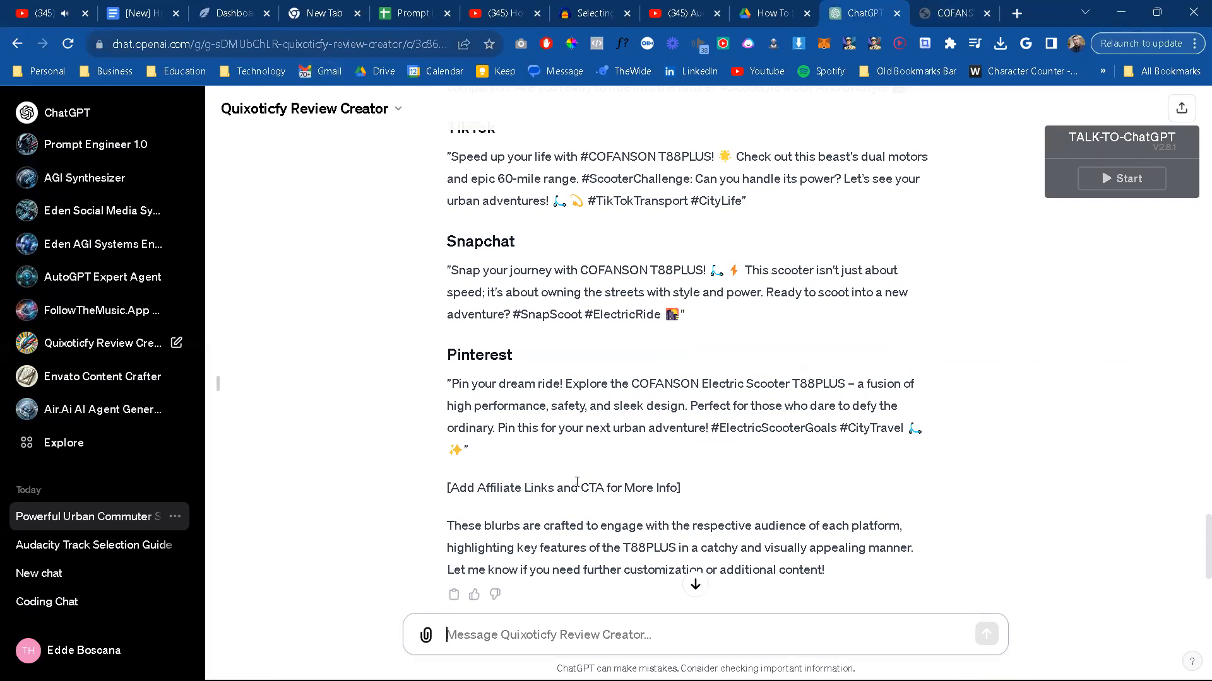
scroll(576, 455, down, 4)
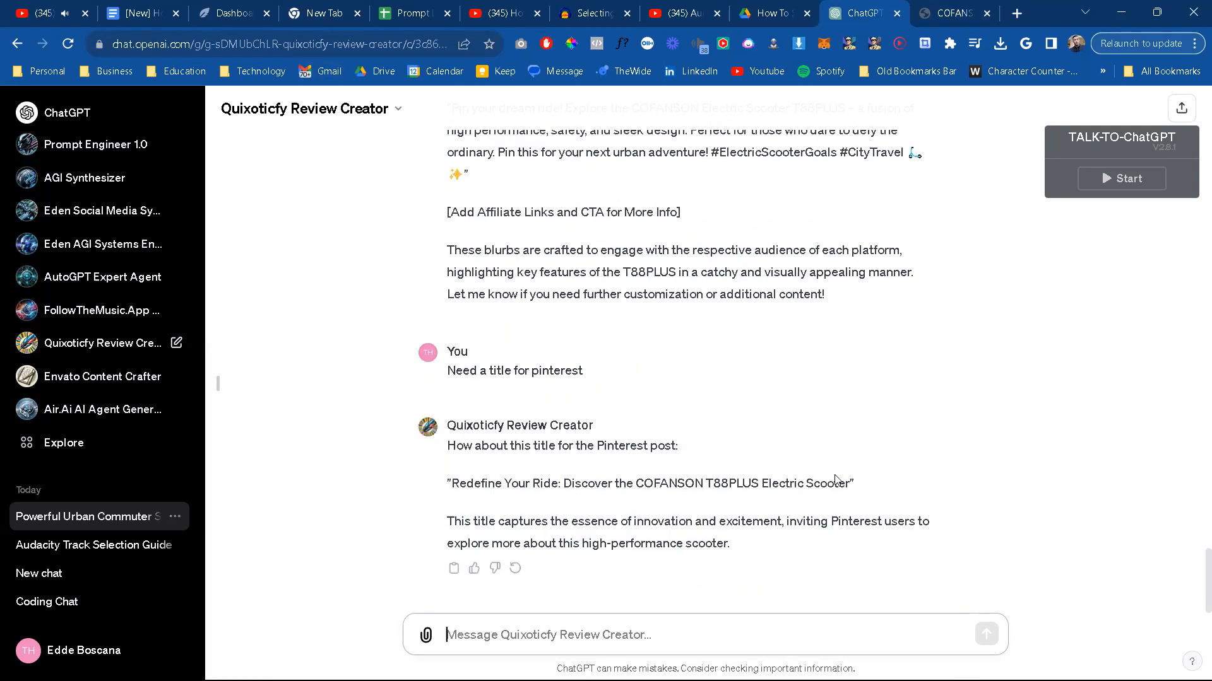
drag(849, 485, 456, 479)
key(ctrl+c)
key(alt+Tab)
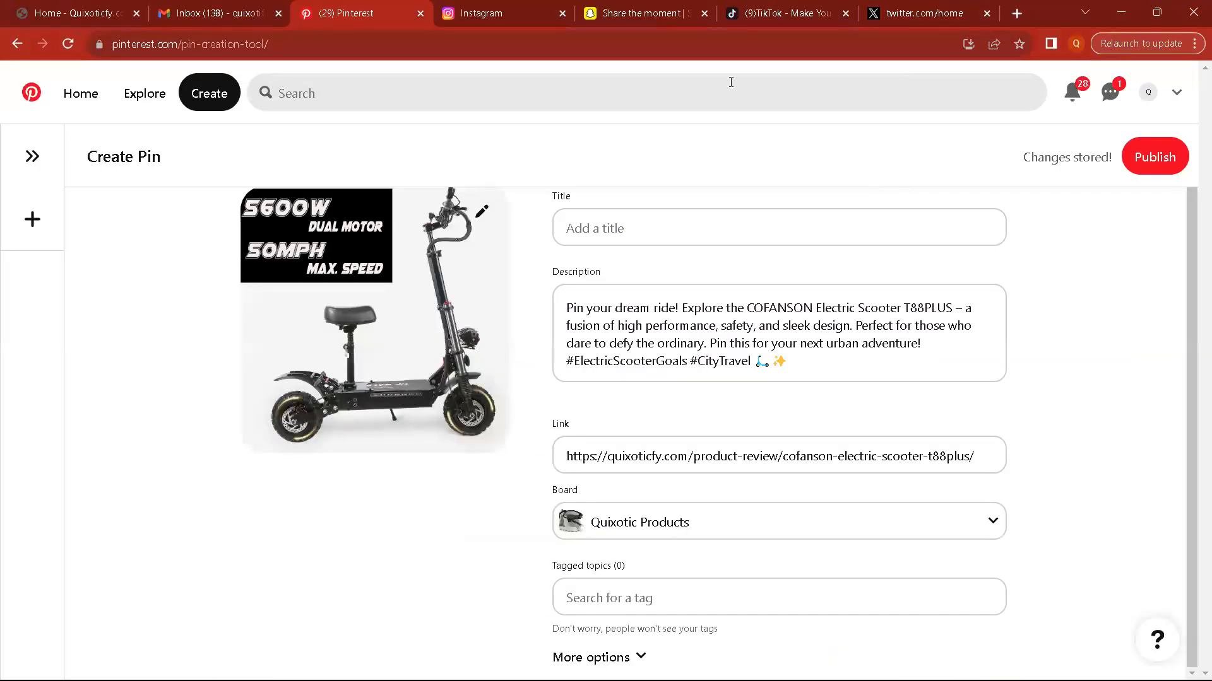
click(713, 227)
key(ctrl+v)
triple_click(788, 318)
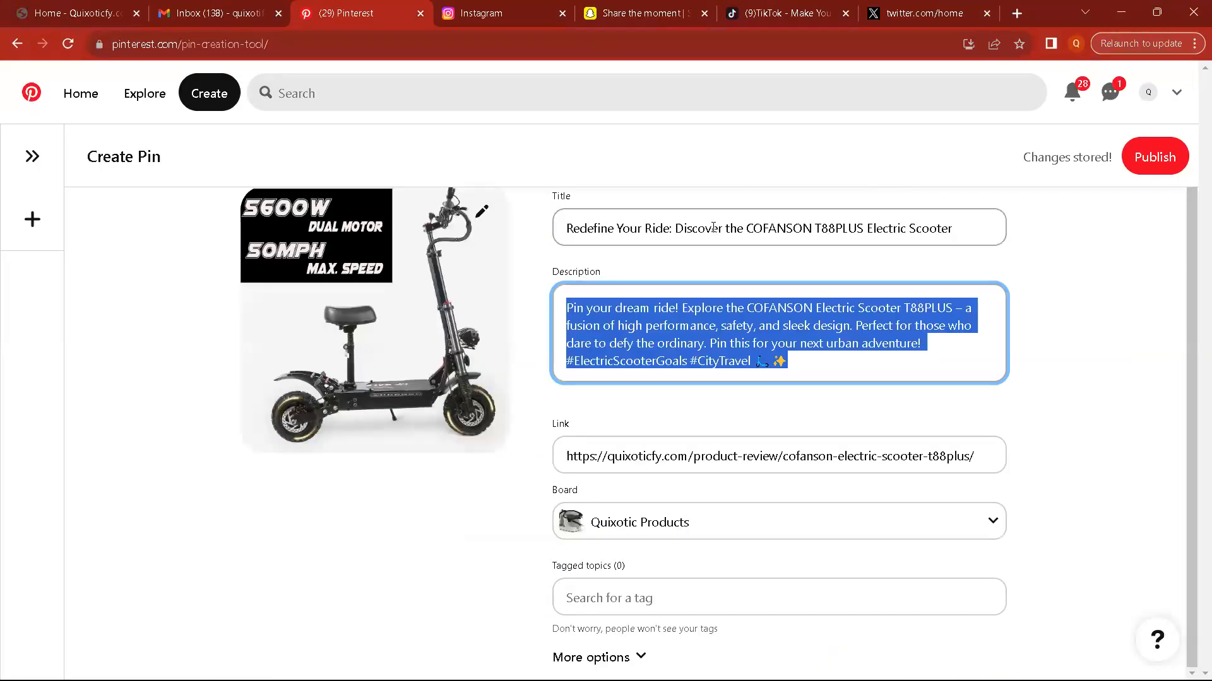
Step: Return to the ChatGPT conversation and write the message "need some tags" without sending it
click(678, 597)
key(alt+Tab)
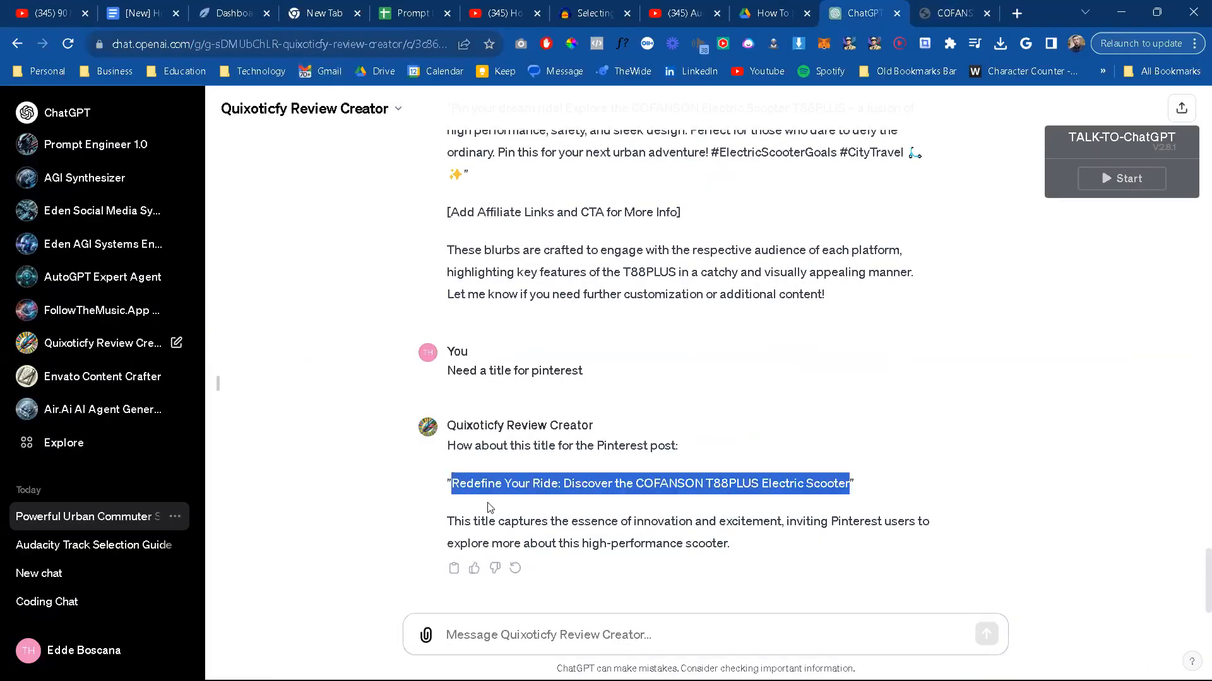
click(532, 641)
text(need)
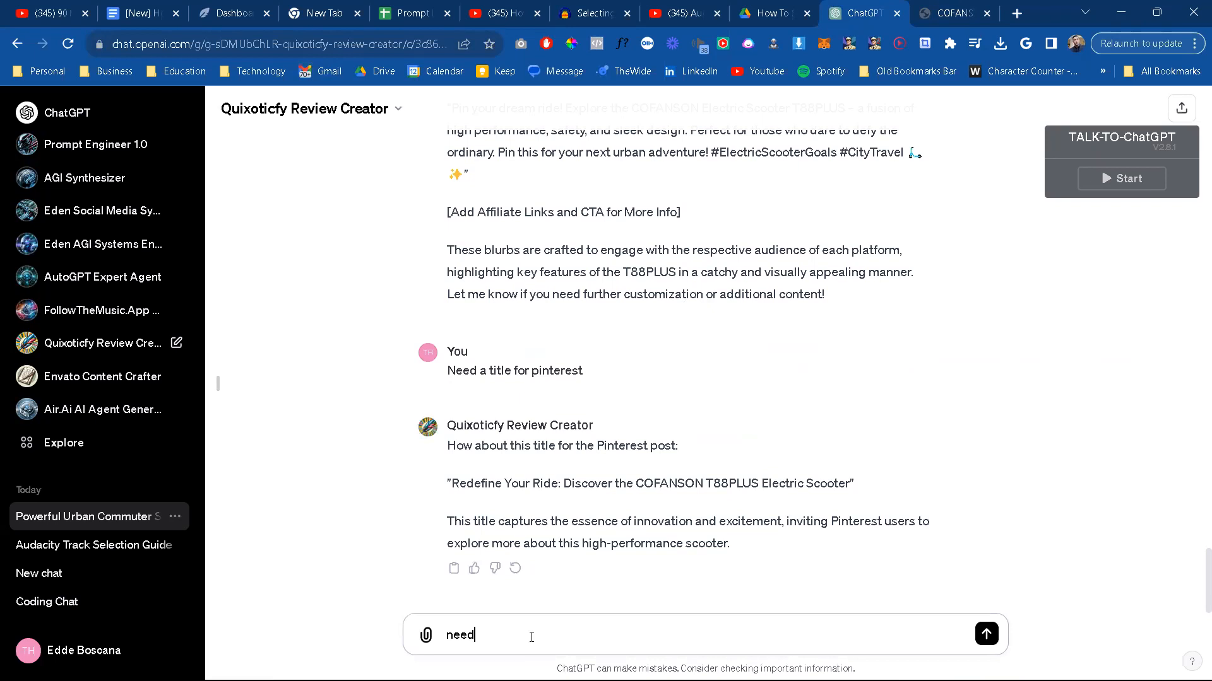
text( some tags)
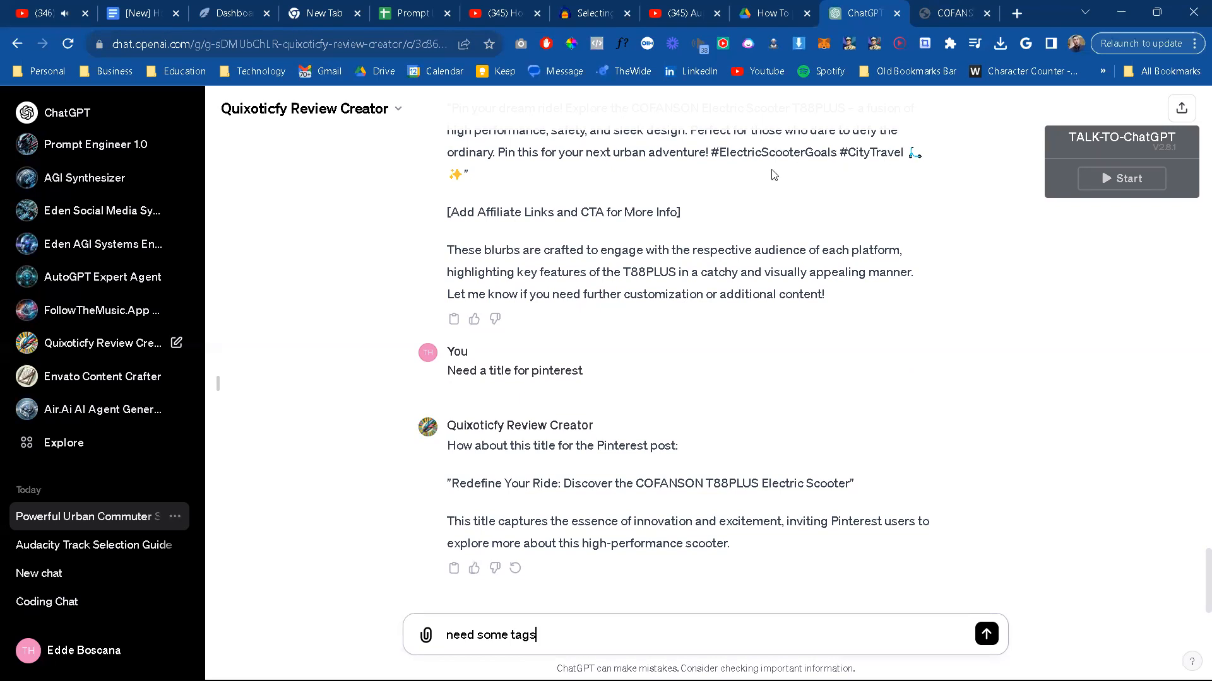
Step: Copy the hashtag text ElectricScooterGoals from the Pinterest blurb and paste it into the pin's tagged topics
scroll(746, 243, up, 2)
drag(835, 258, 720, 256)
key(ctrl+c)
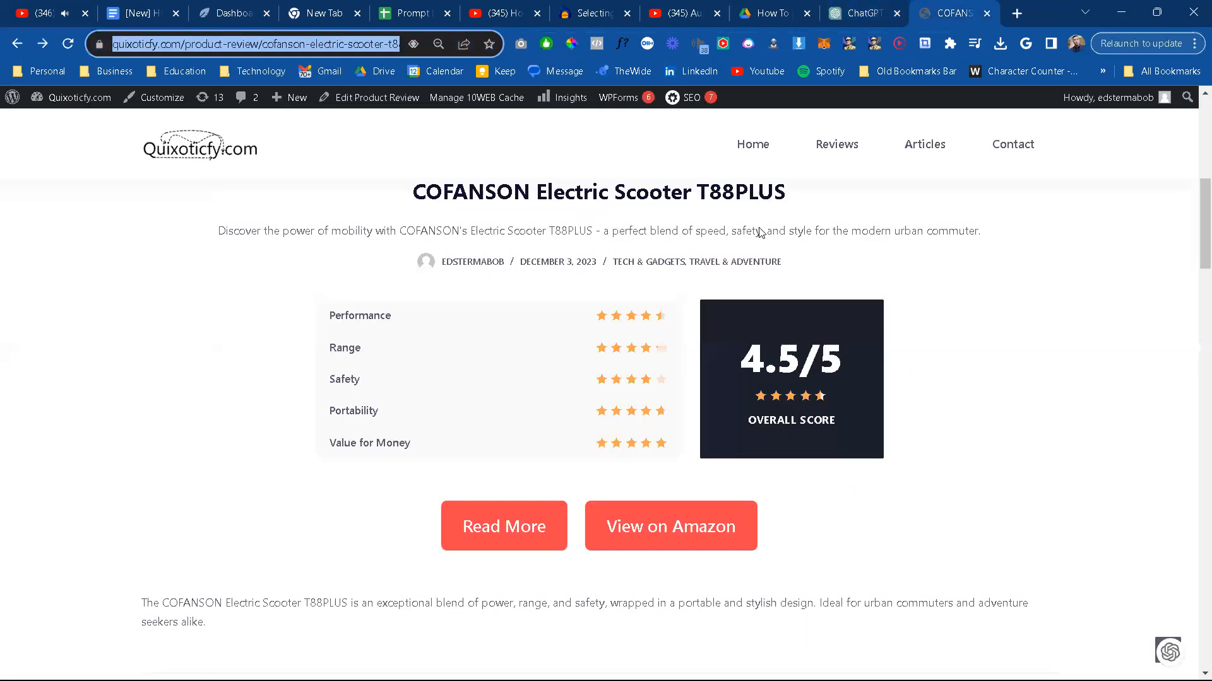
click(946, 13)
click(868, 7)
key(alt+Tab)
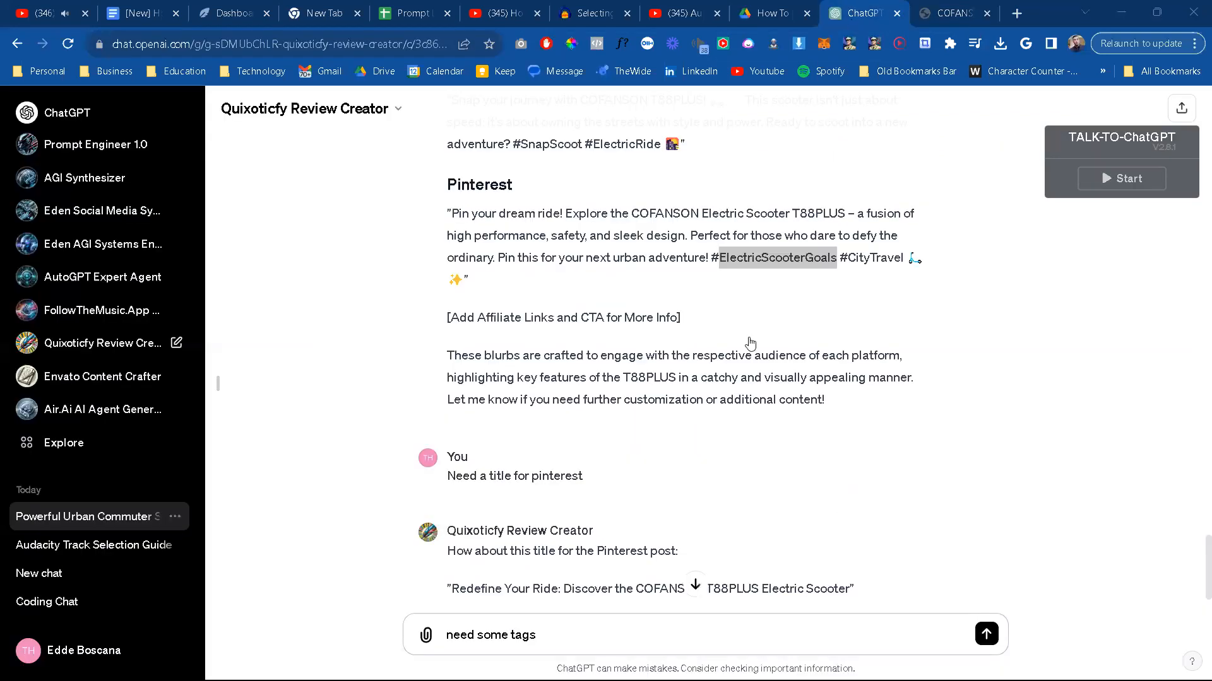
key(ctrl+v)
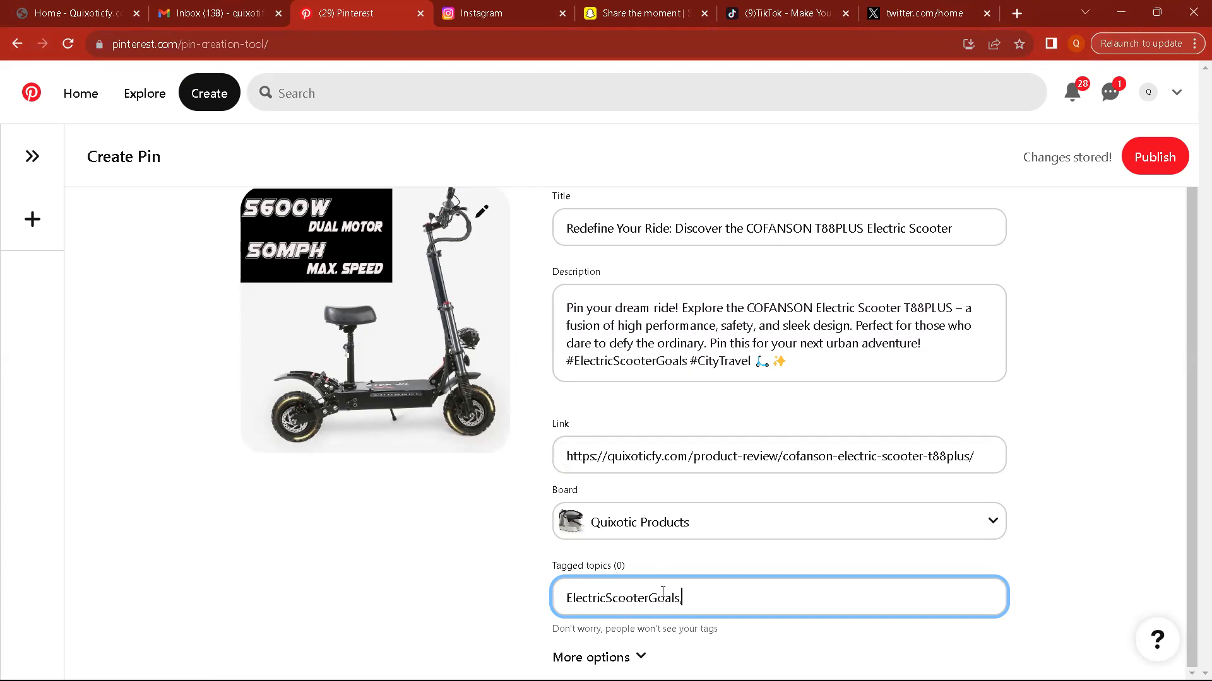
key(BackSpace)
key(ctrl+a)
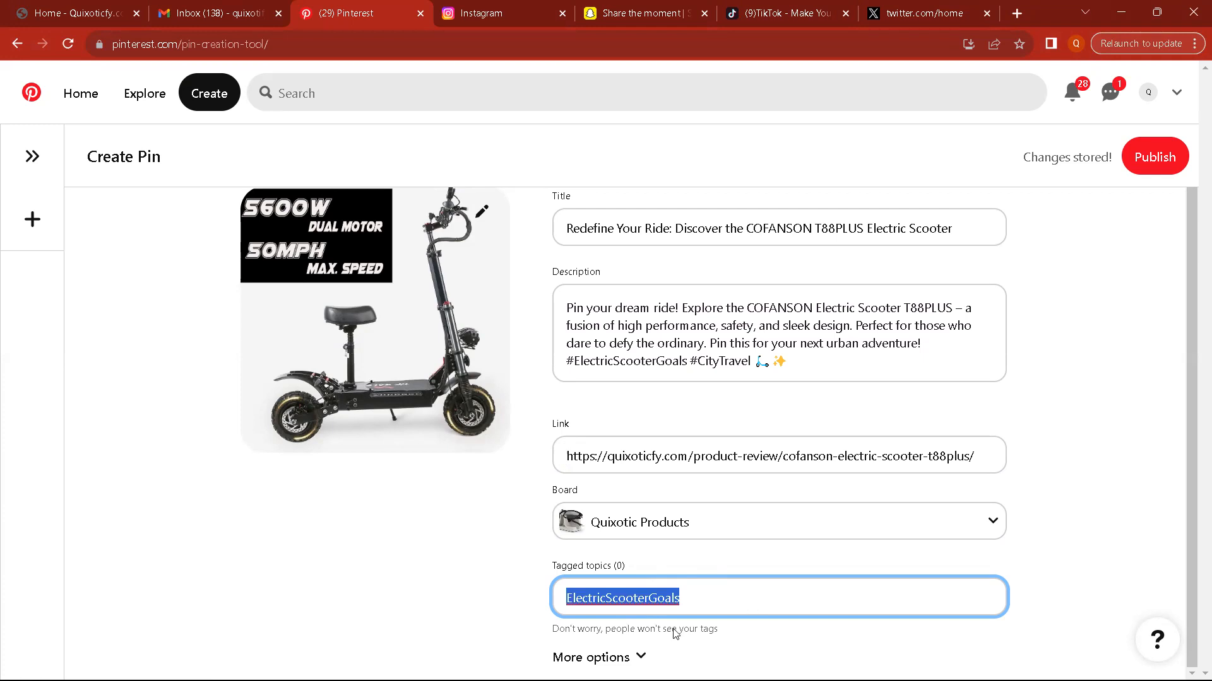
click(498, 531)
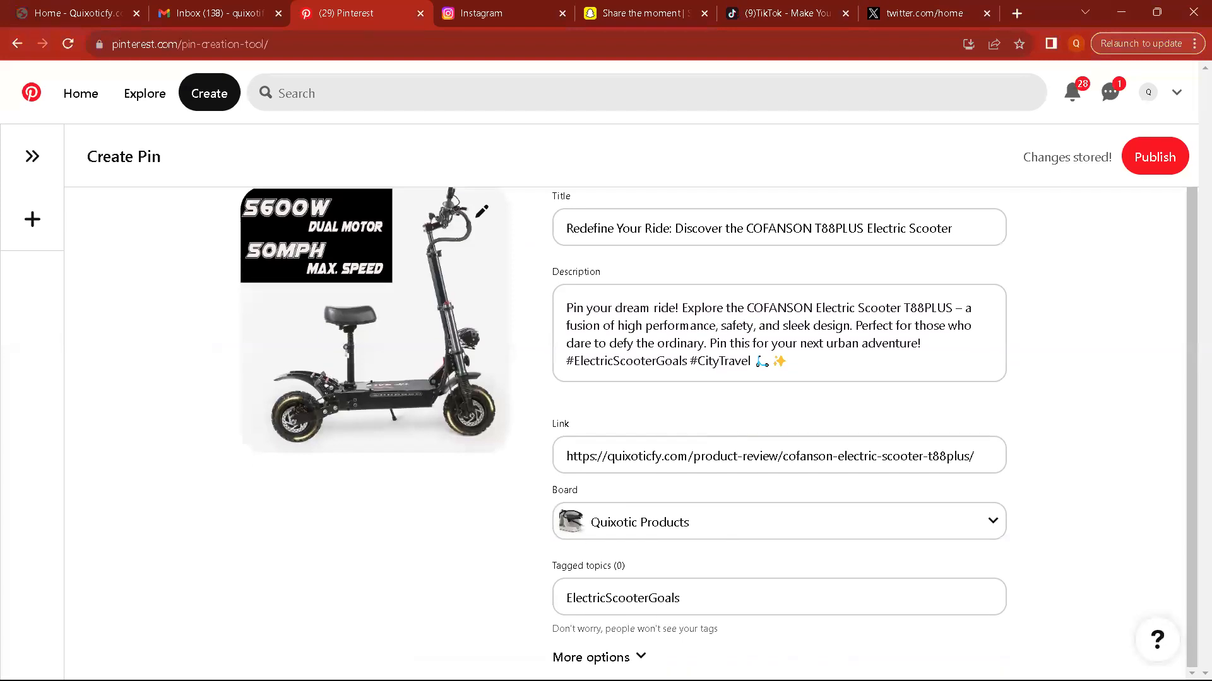
Step: Append a comma and CityTravel, copied from the Pinterest blurb, to the pin's tagged topics and publish the pin
click(639, 657)
click(703, 477)
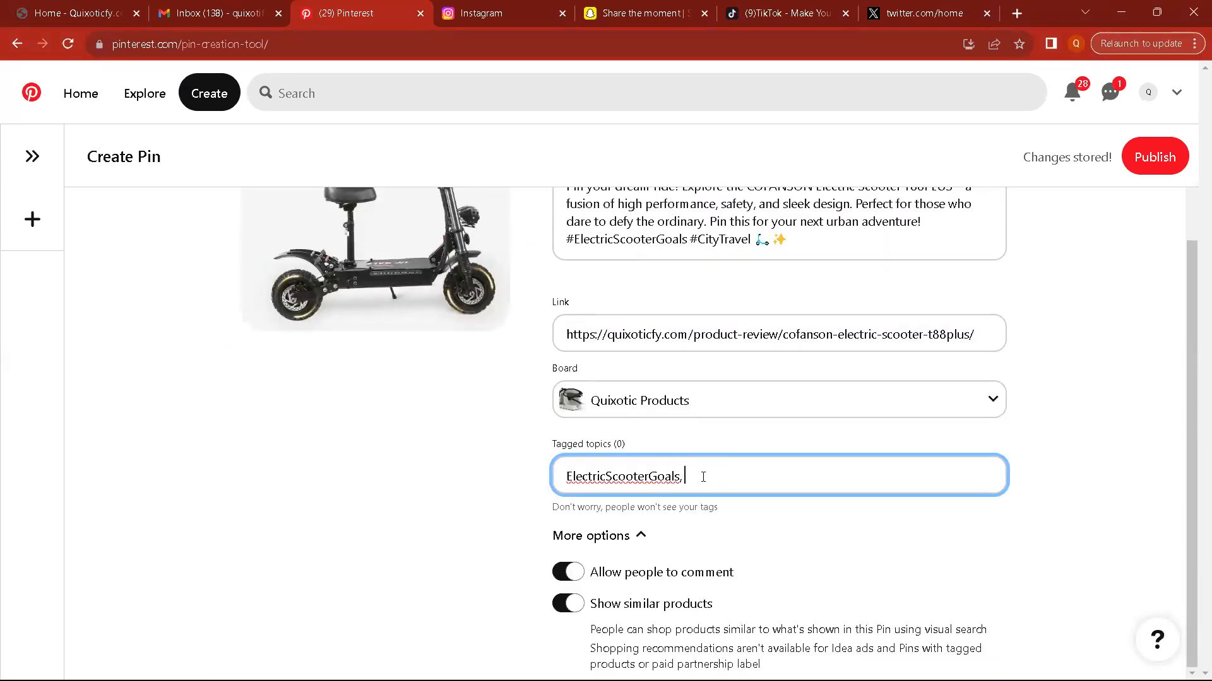
key(alt+Tab)
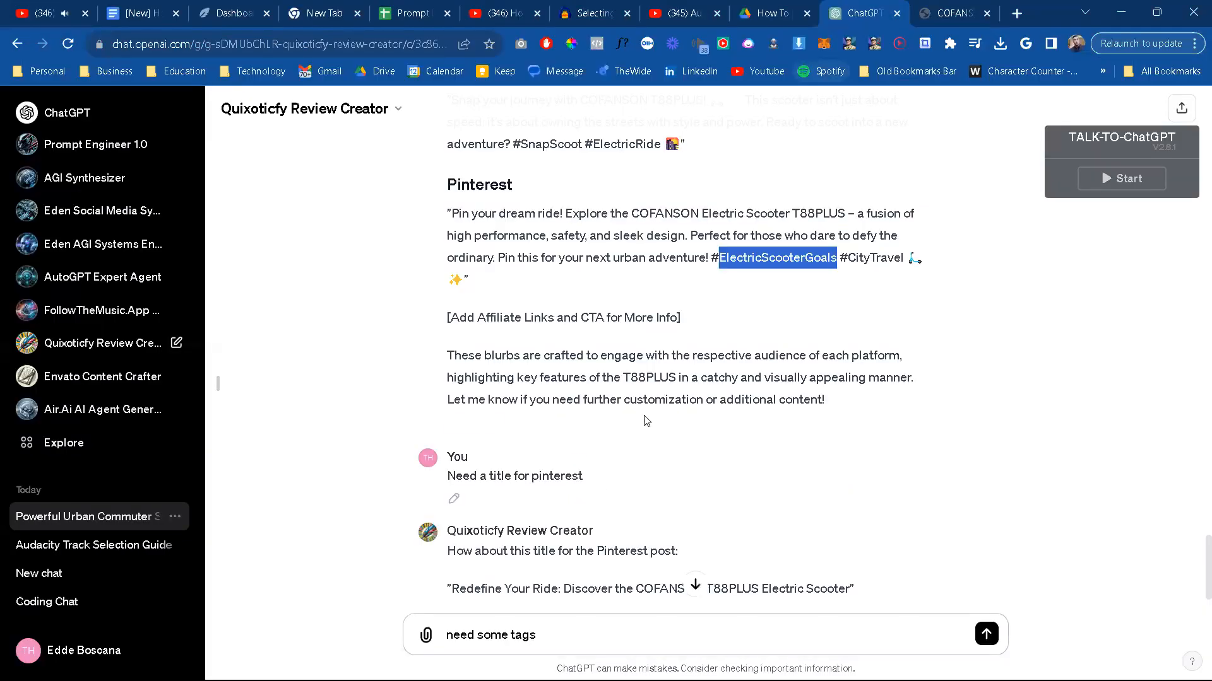
drag(907, 260, 850, 261)
key(ctrl+c)
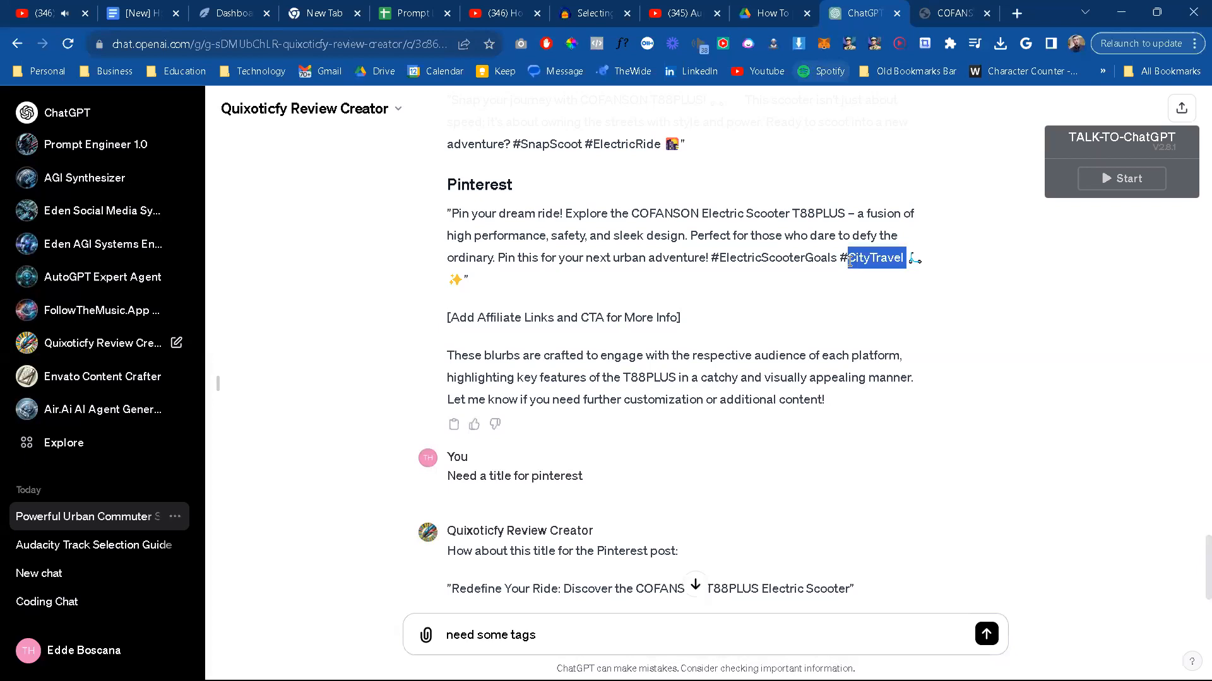
key(alt+Tab)
key(ctrl+v)
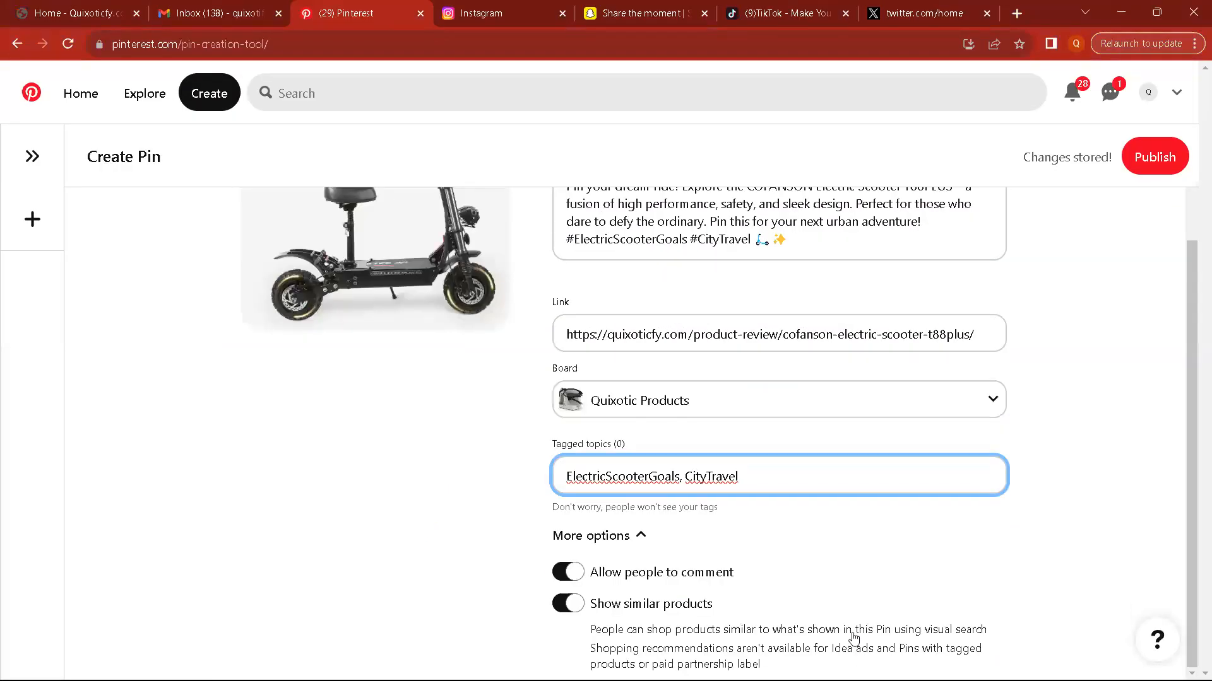
click(1137, 166)
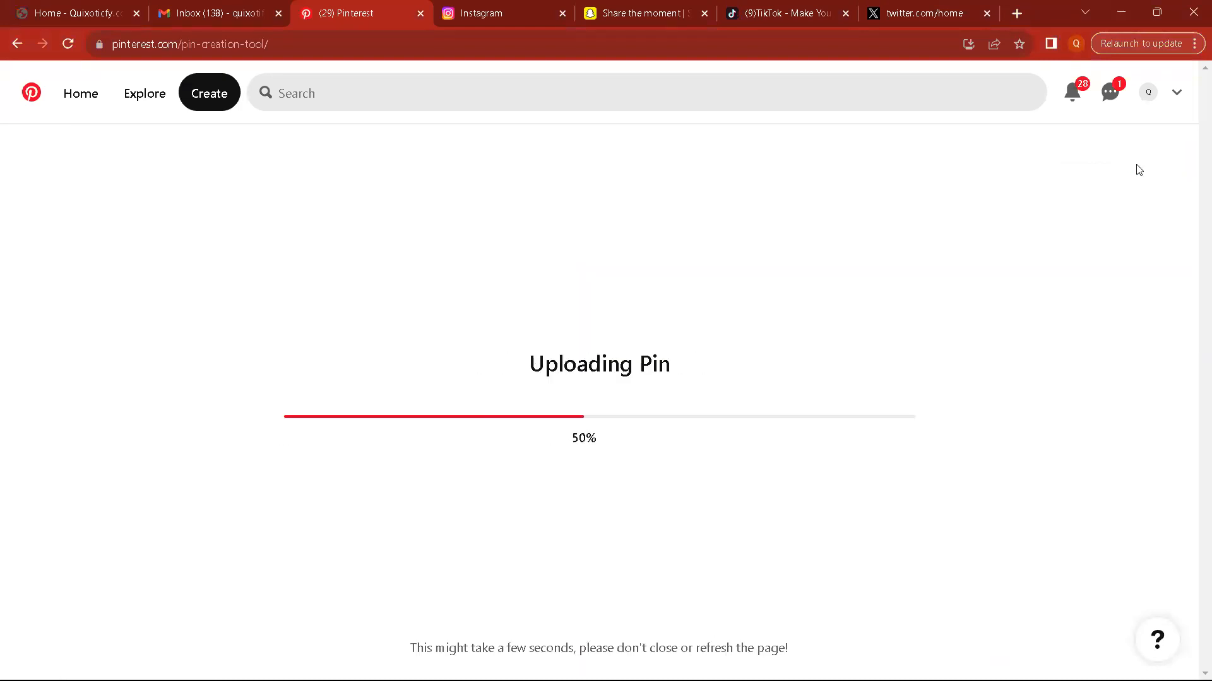
Step: Create a new Instagram post with the image Image2-Scootersideviewwithdetails, keeping the default crop and Original filter, and continue to the caption stage
click(516, 11)
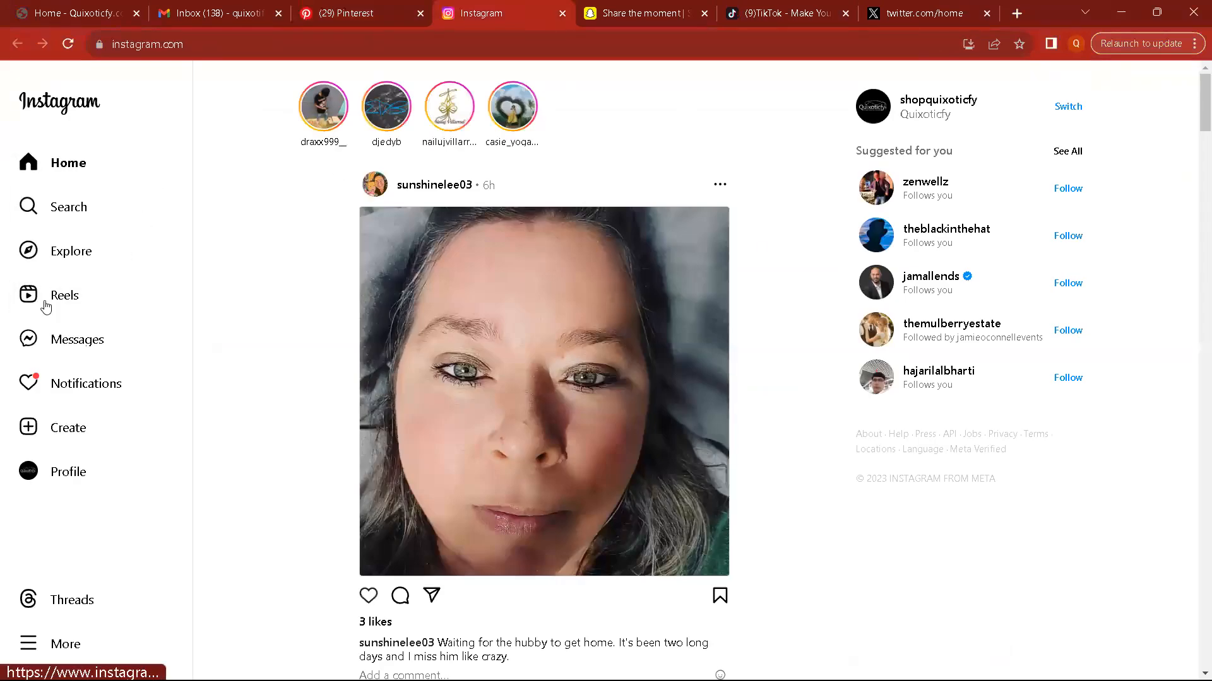
click(60, 432)
click(602, 448)
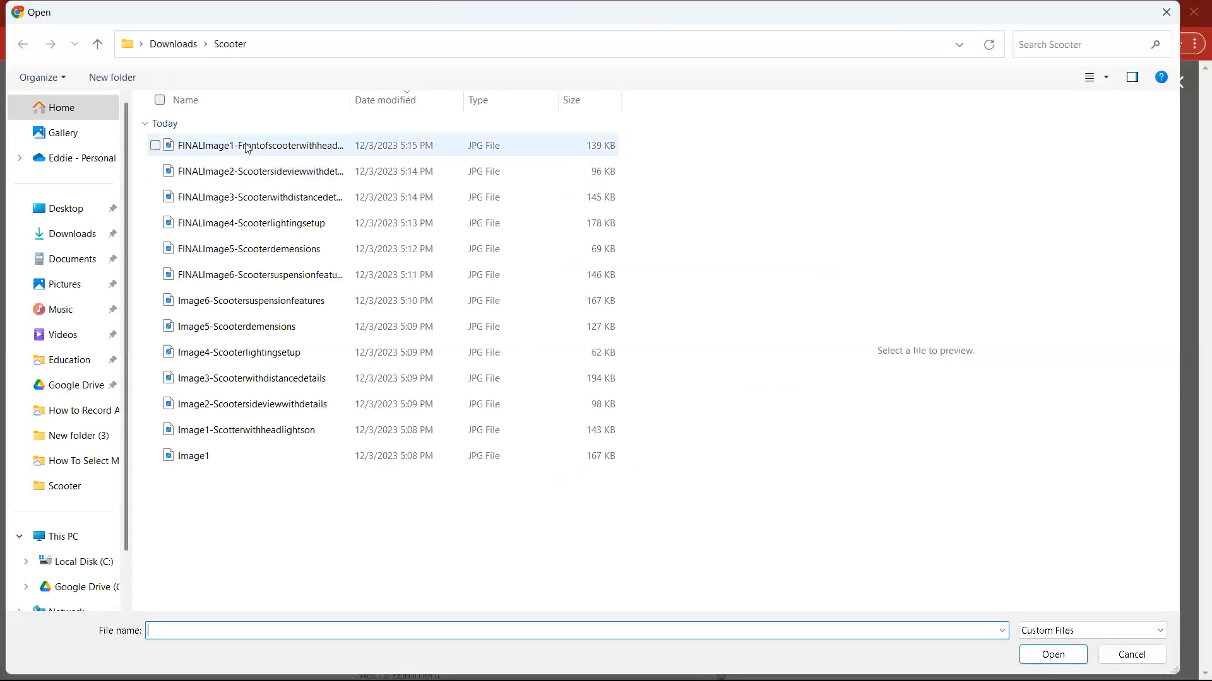
click(248, 146)
click(250, 173)
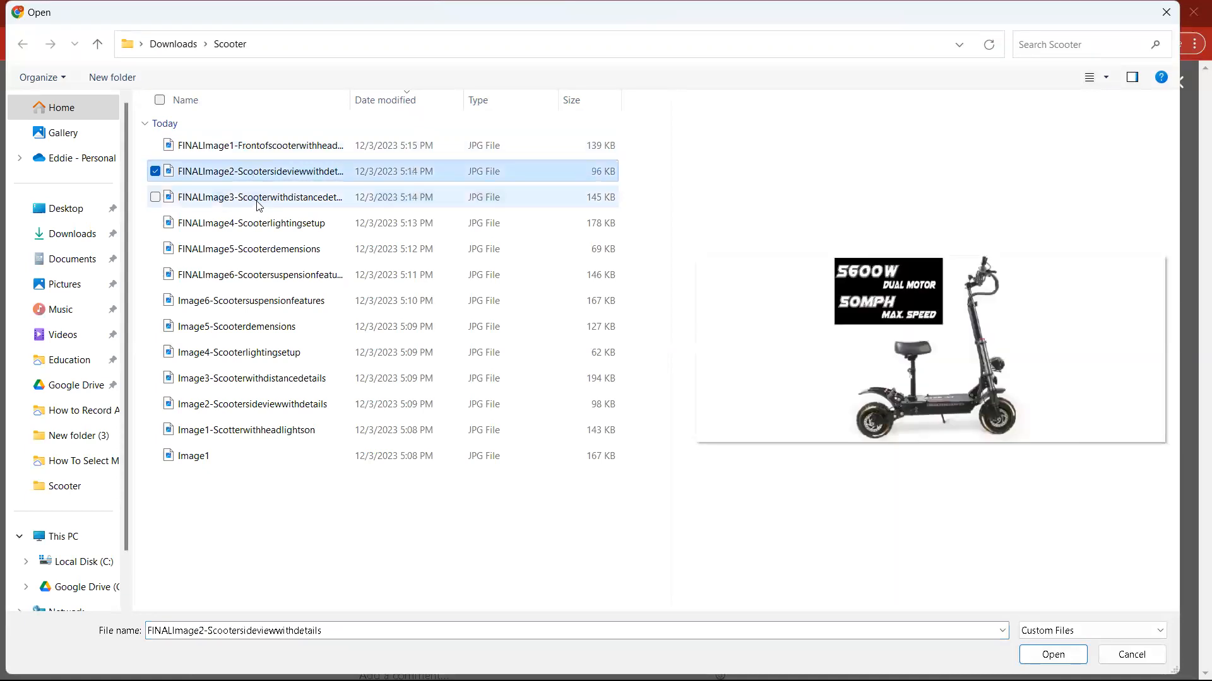
click(260, 352)
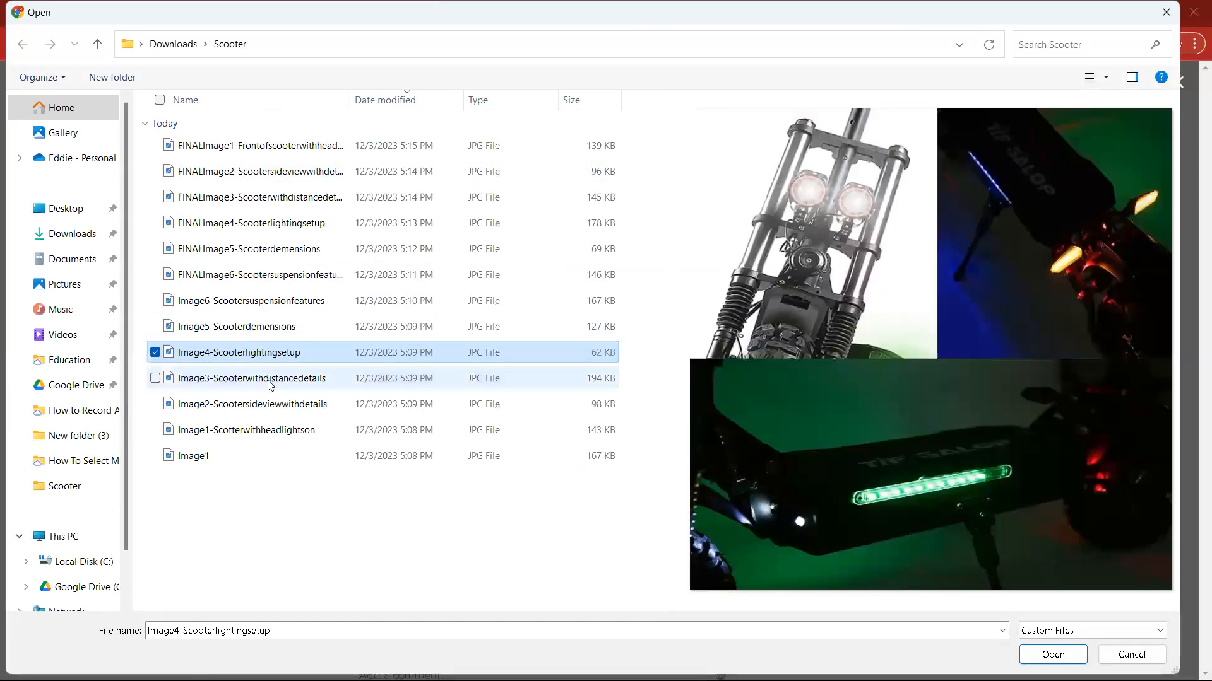
click(272, 382)
click(290, 407)
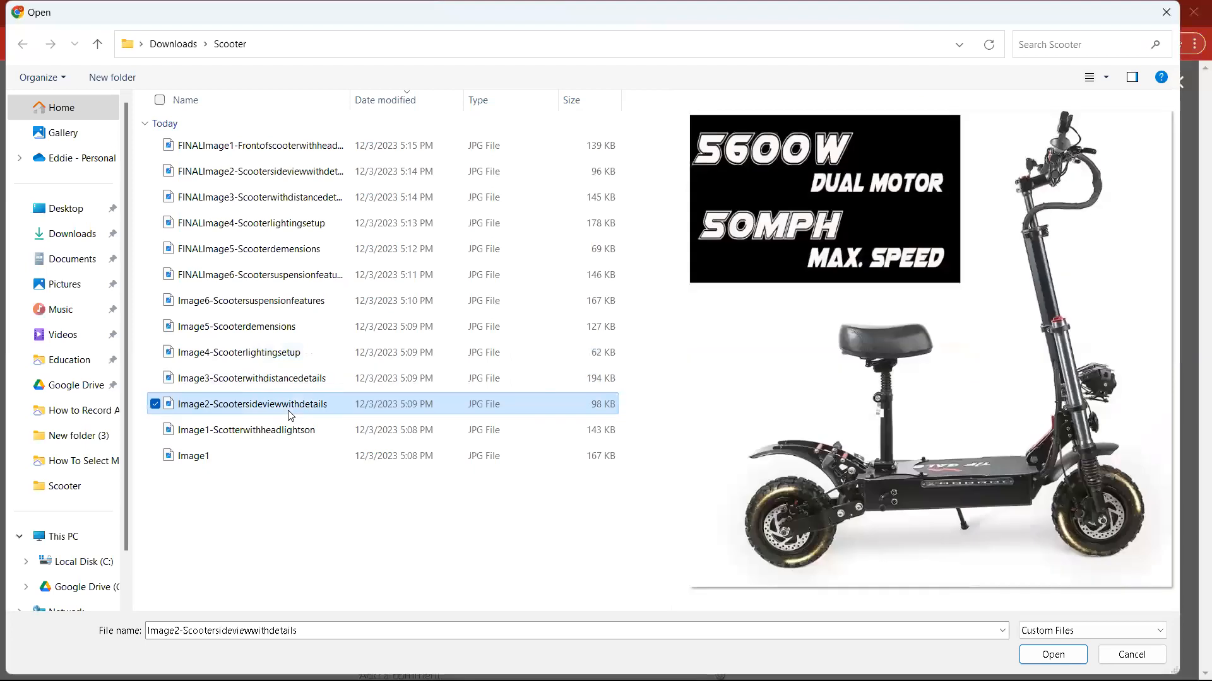
click(284, 430)
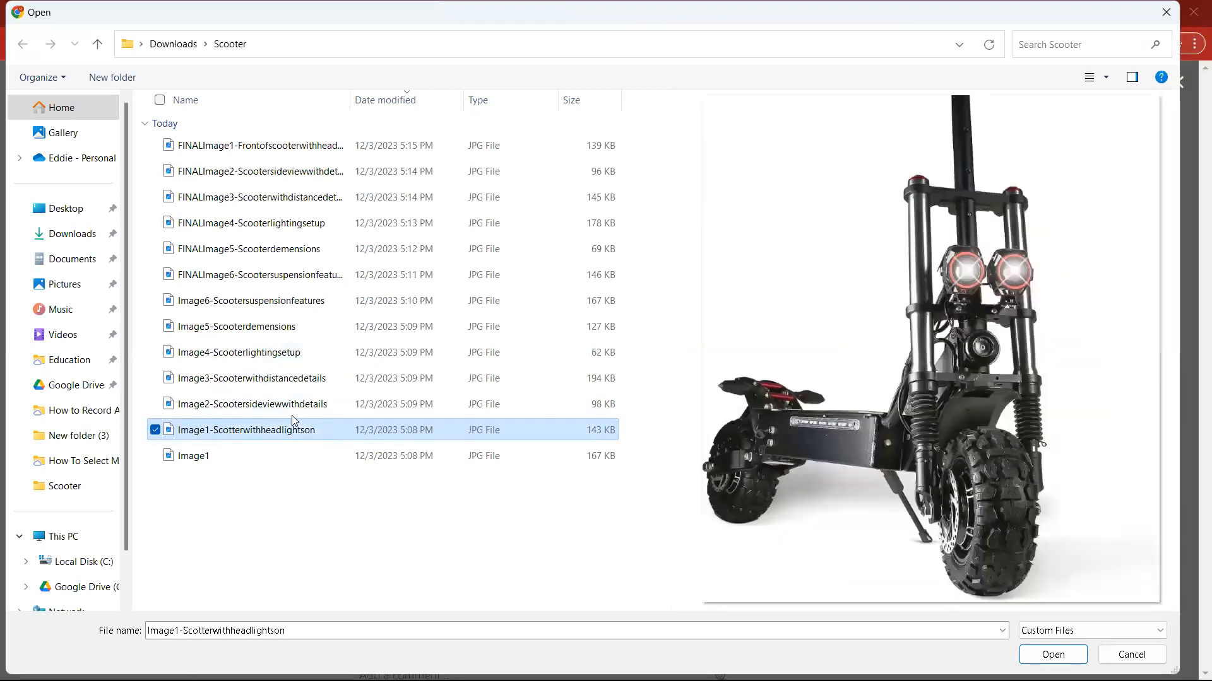
click(292, 415)
click(1053, 655)
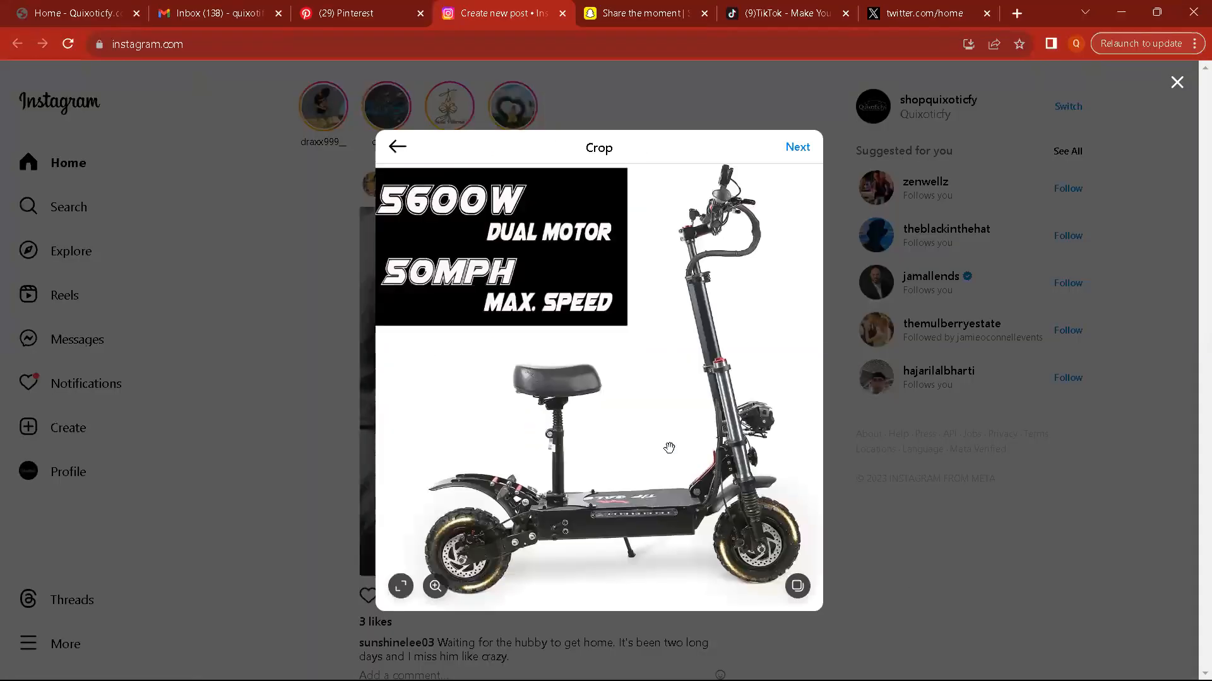
click(798, 147)
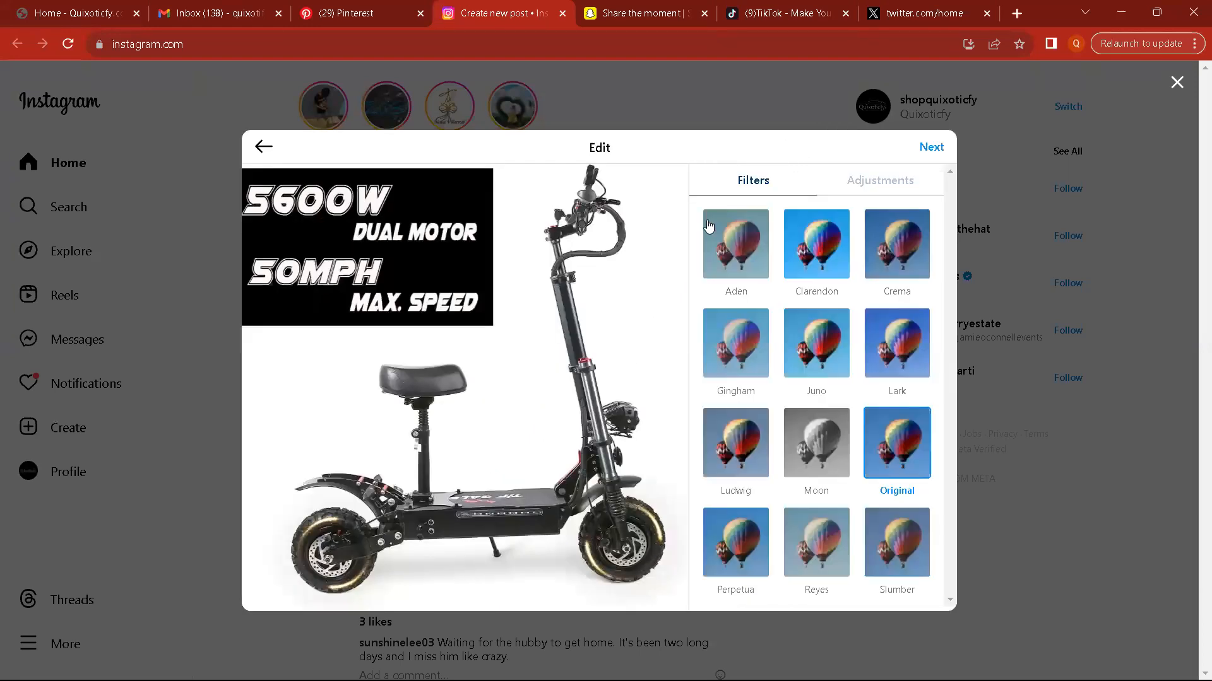
click(930, 147)
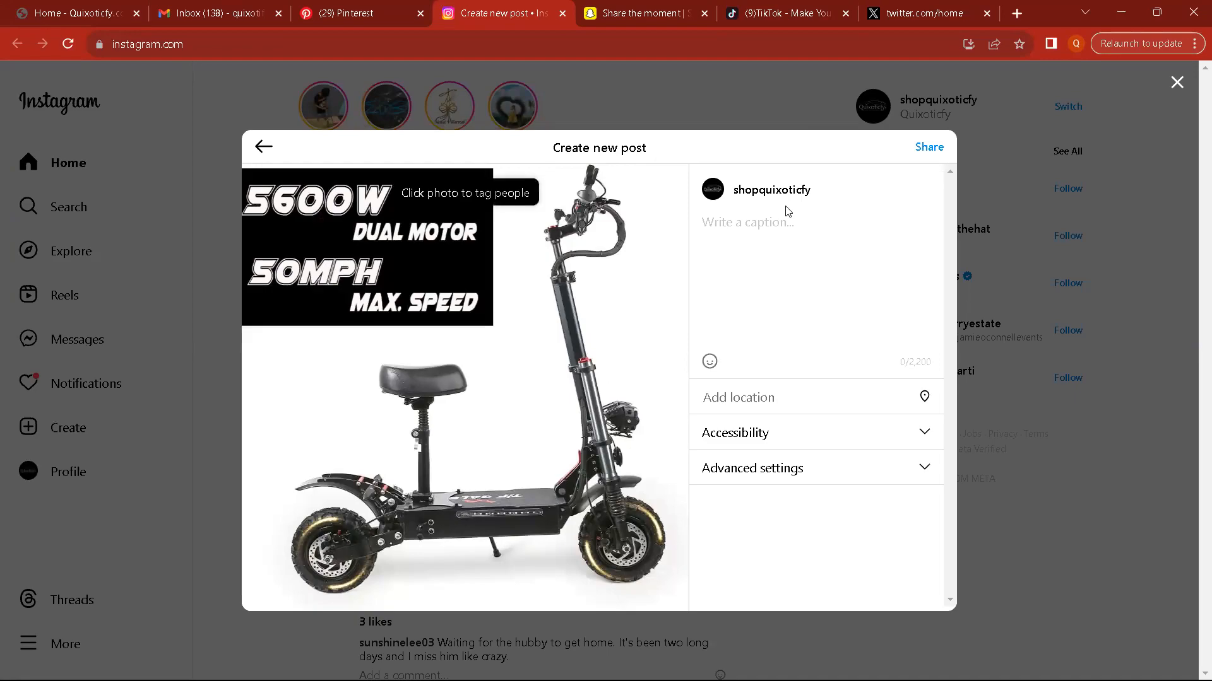
Step: Copy the Instagram blurb from the ChatGPT conversation, without its quotation marks, and paste it as the caption of the new Instagram post
key(alt+Tab)
scroll(515, 367, up, 2)
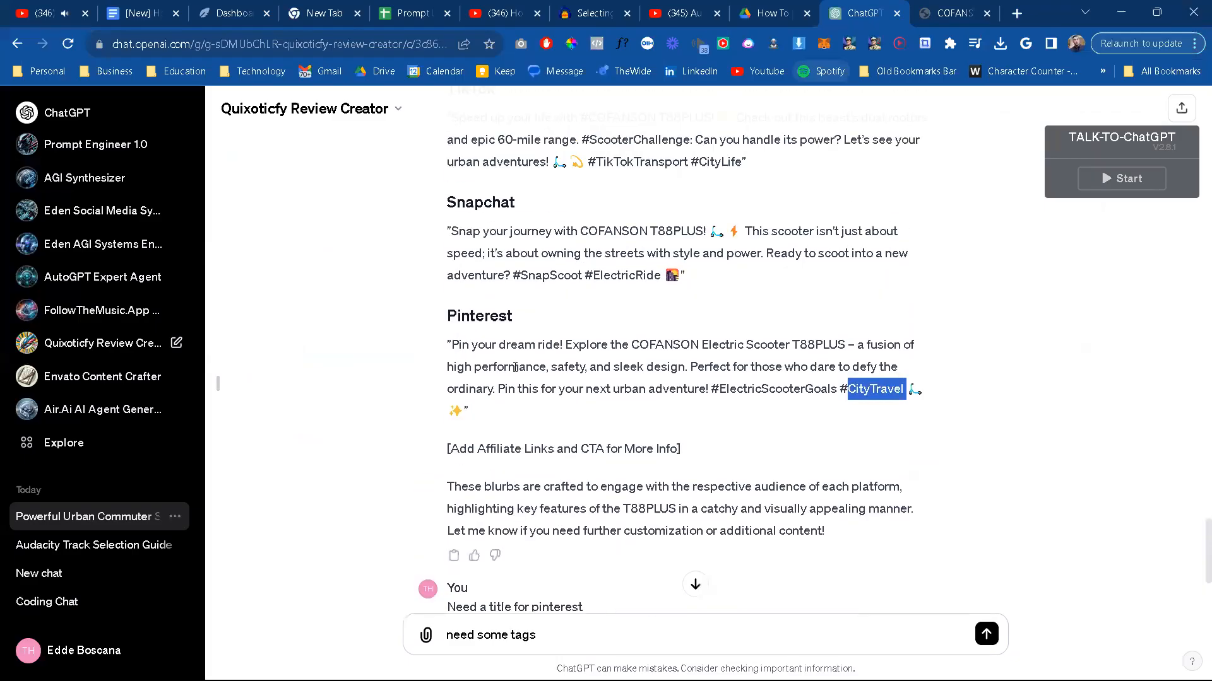
scroll(515, 367, up, 1)
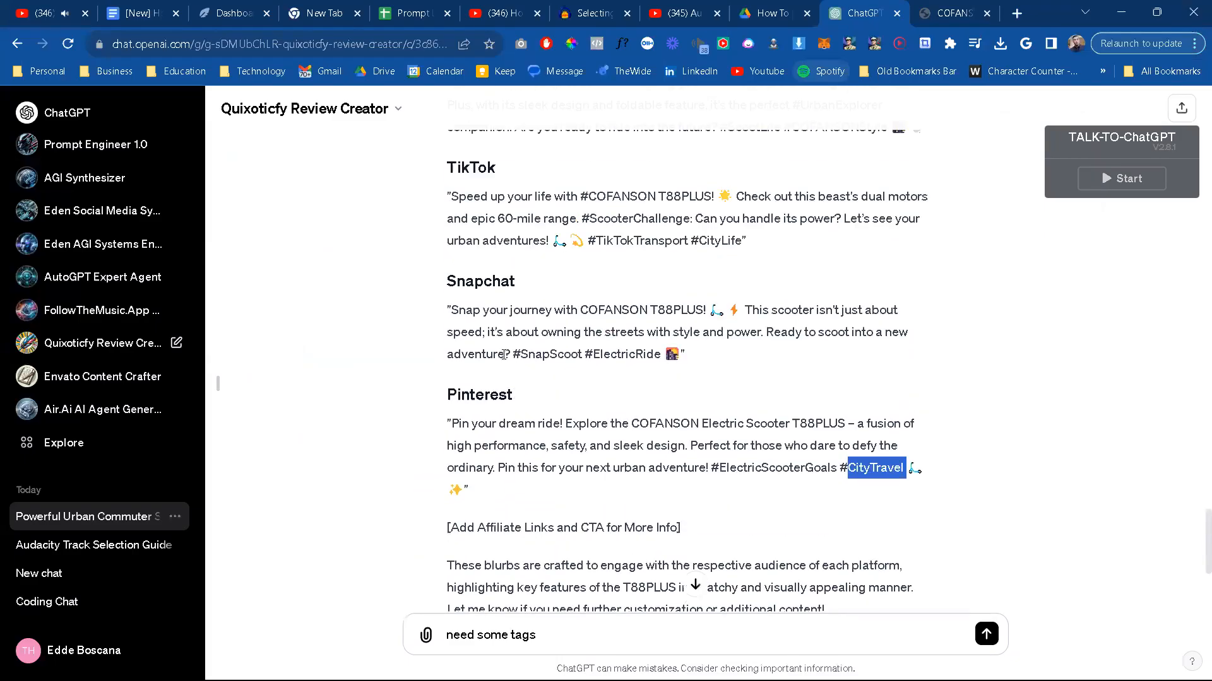
scroll(500, 351, up, 3)
drag(453, 276, 924, 338)
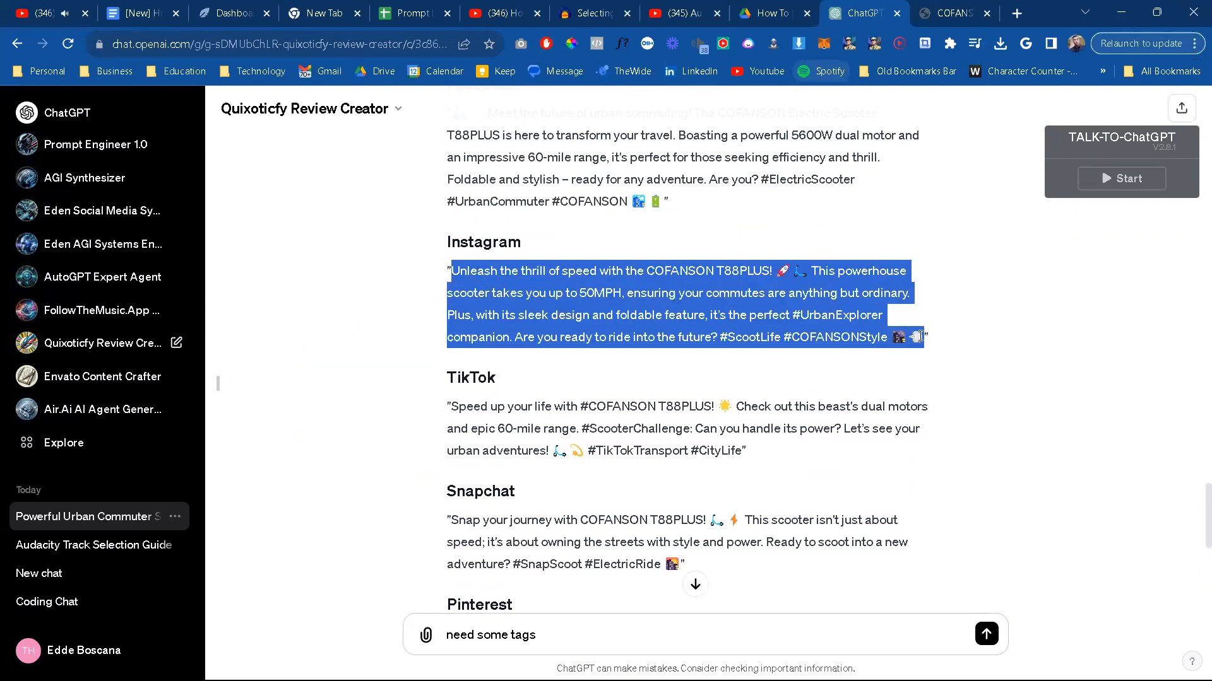
key(alt+Tab)
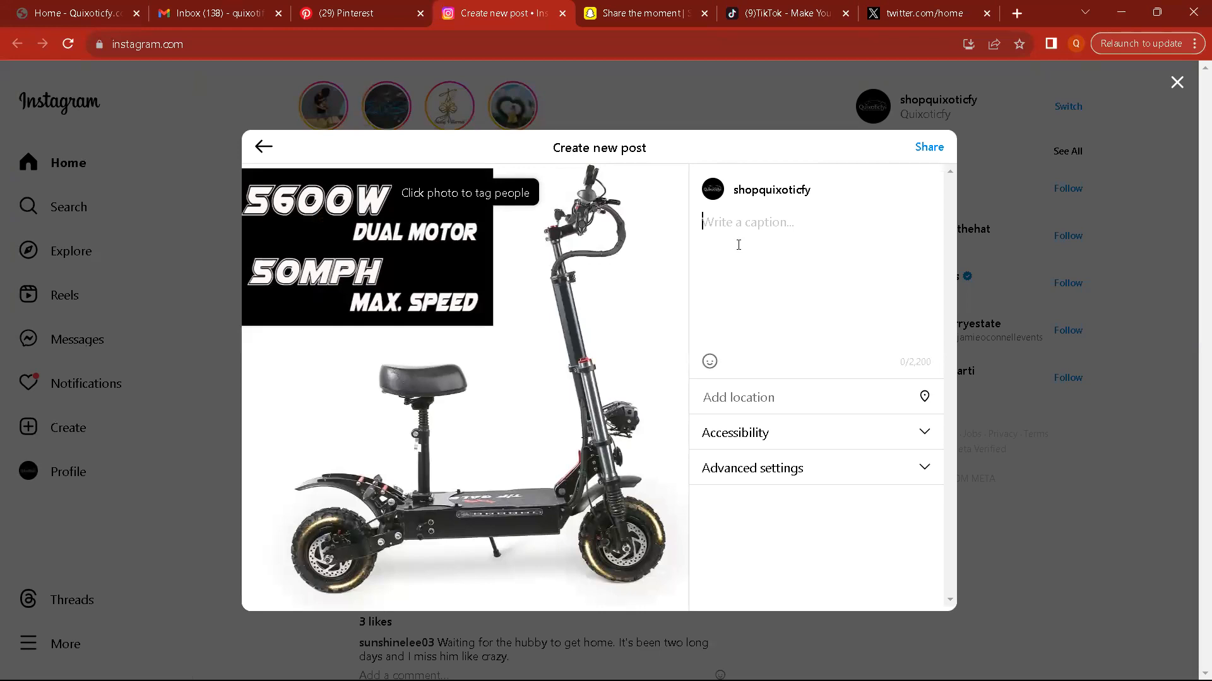
text(...50MPH, ensuring your commutes are anything but ordinary. Plus, with its sleek design and foldable feature, it’s the perfect #UrbanExplorer companion. Are you ready to ride into the future? #ScootLife #COFANSONStyle 🛴🔌)
Step: Copy the URL of the COFANSON review page and try it as the Instagram post's location
click(811, 386)
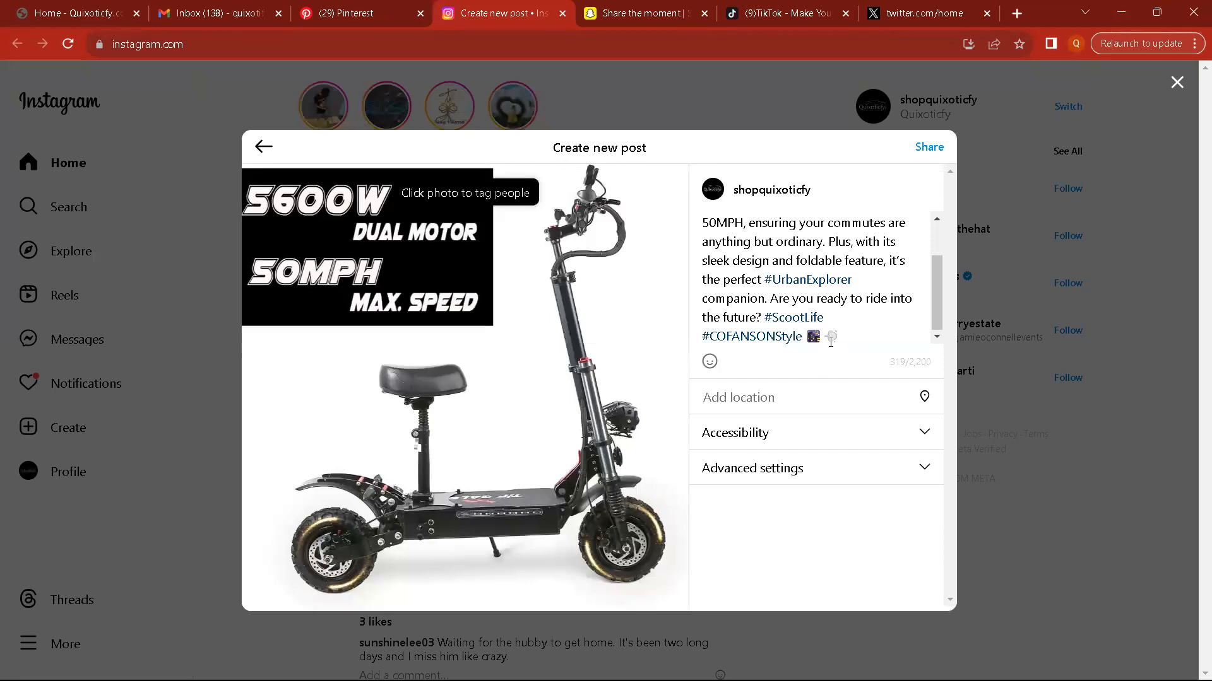
key(alt+Tab)
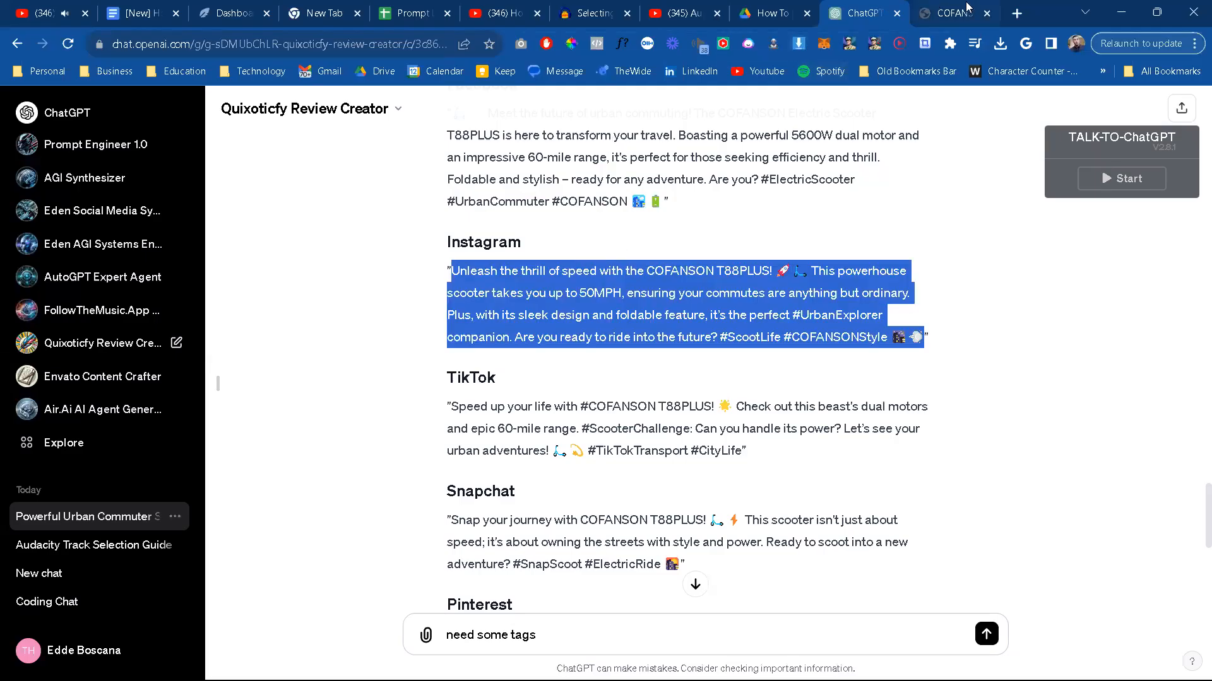
click(954, 14)
key(alt+Tab)
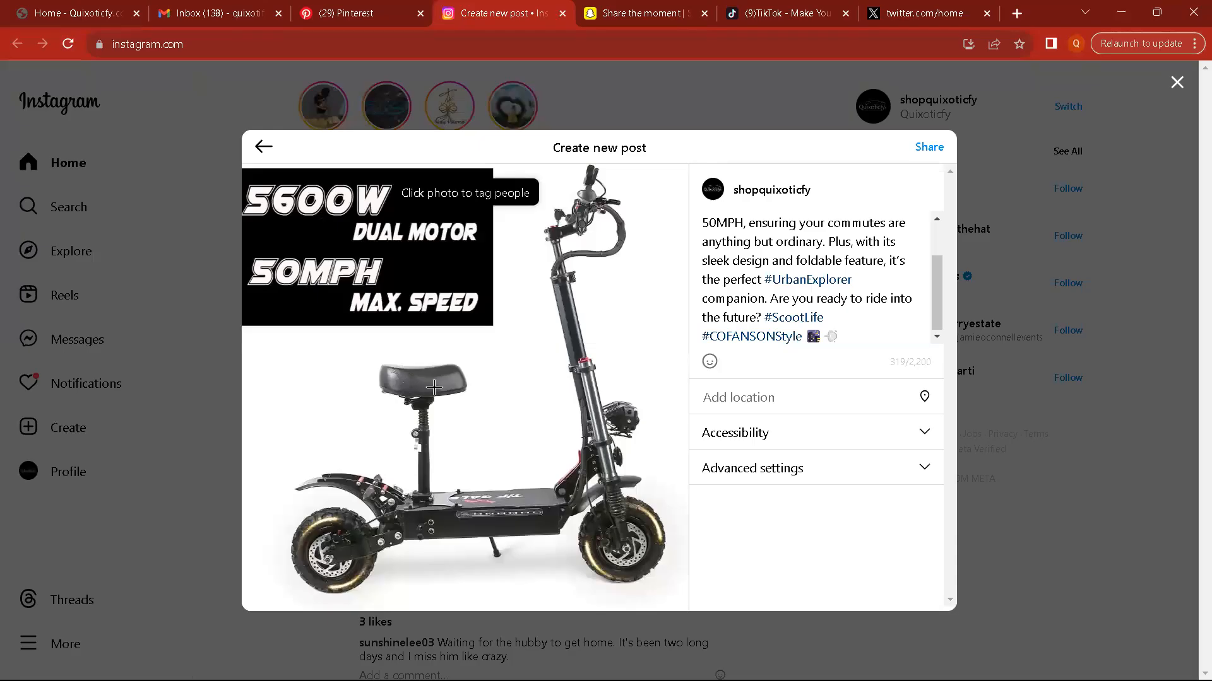
key(ctrl+v)
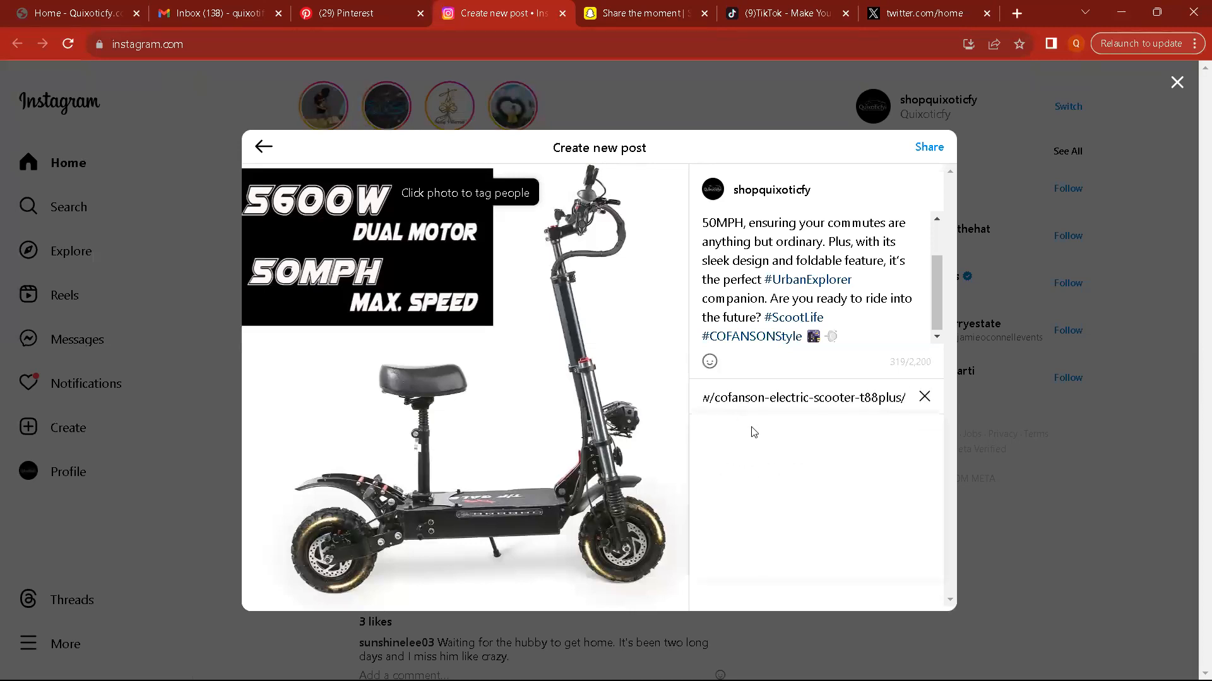
click(841, 354)
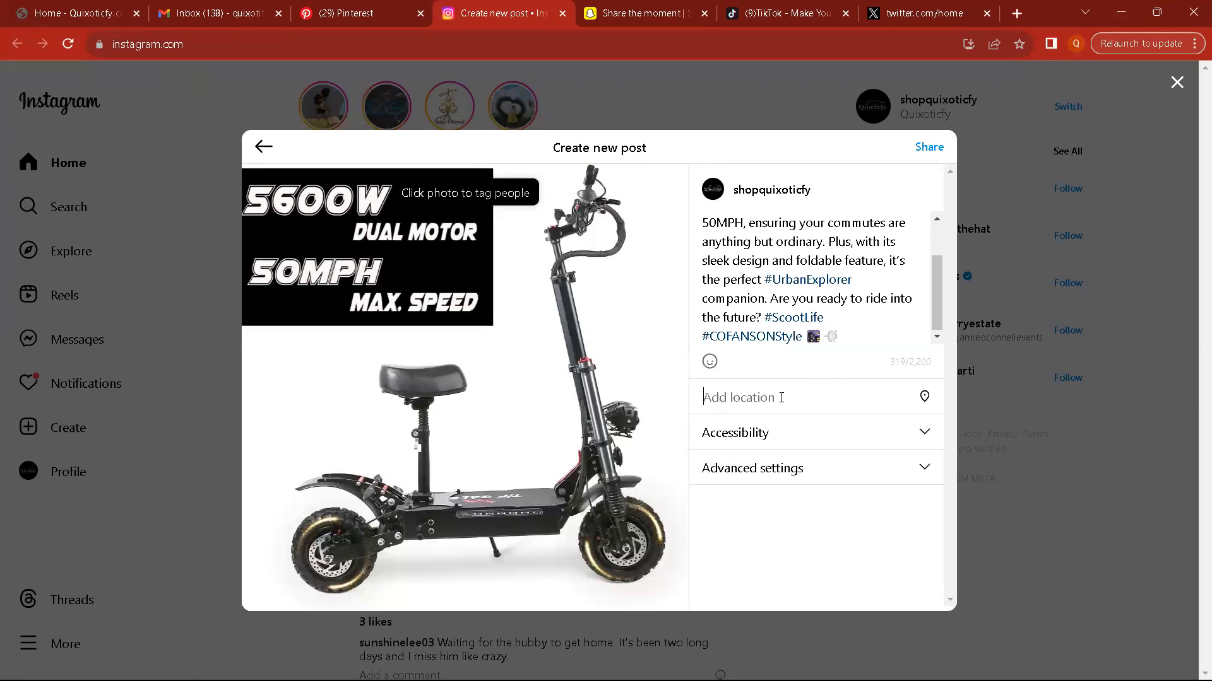
Step: Expand the post's advanced settings and append a blank line and "link in bio." to the caption
click(927, 469)
scroll(822, 491, down, 1)
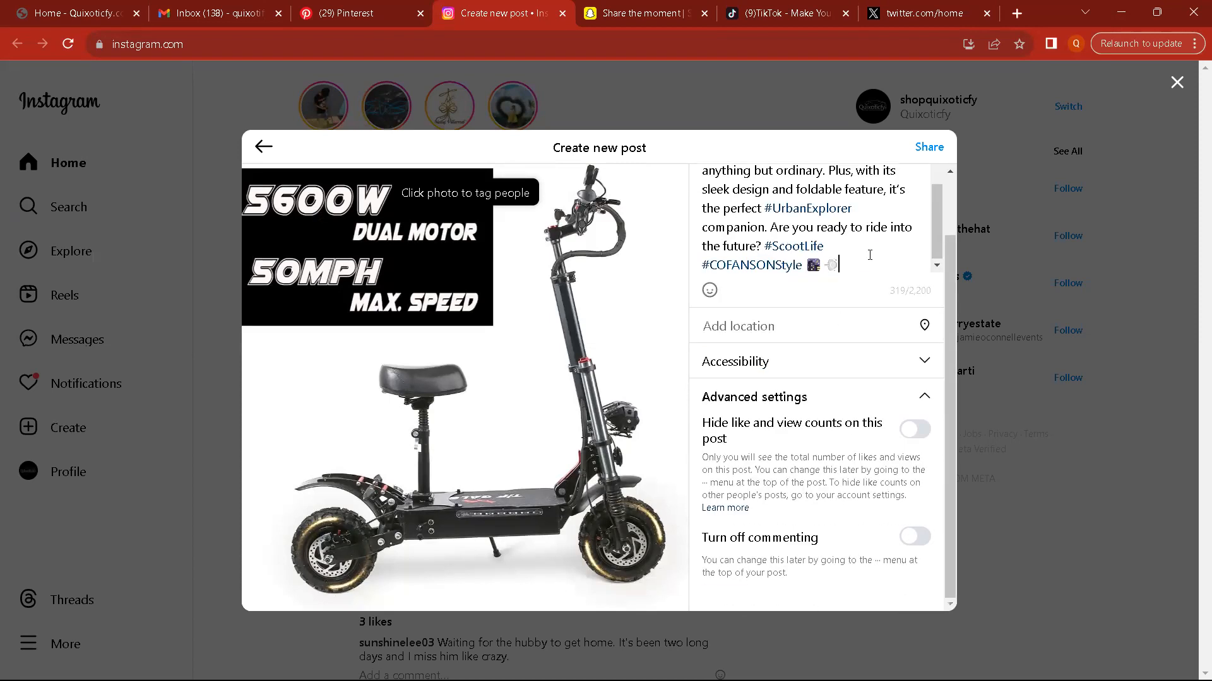
key(Return)
key(Return)
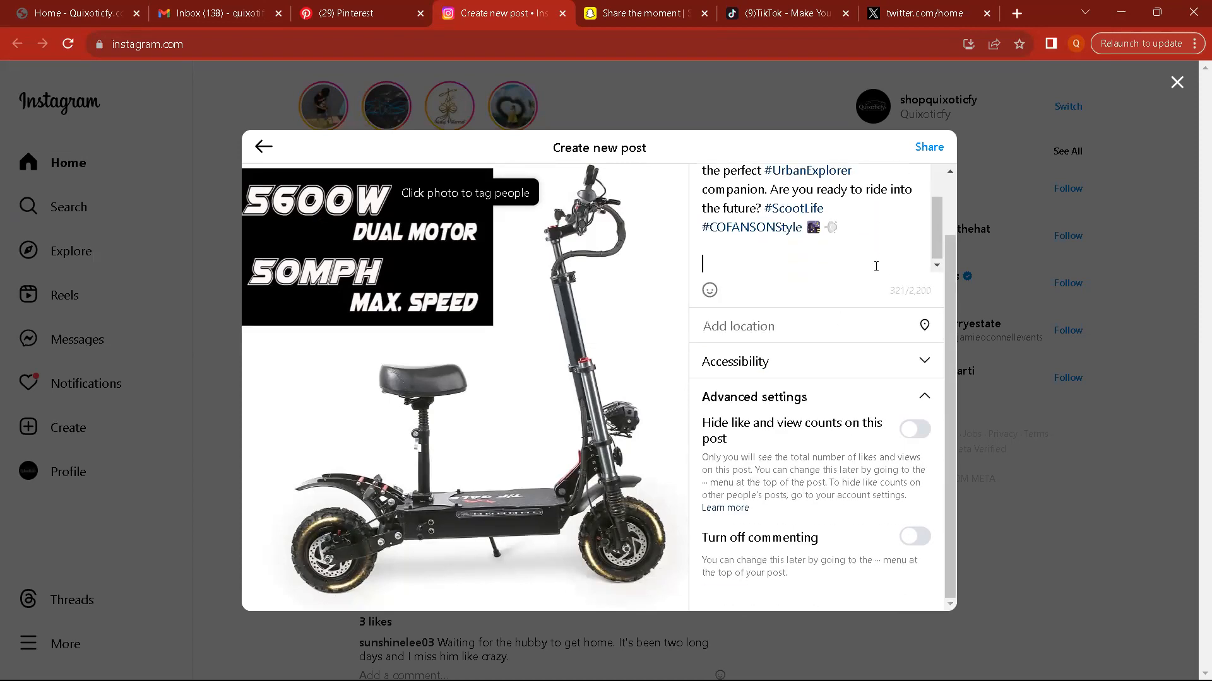
text(link in bio.)
Step: Add "Also can be viewed here directly:" with the COFANSON review URL to the caption, share the post and dismiss the confirmation
key(Return)
key(Return)
text(Also)
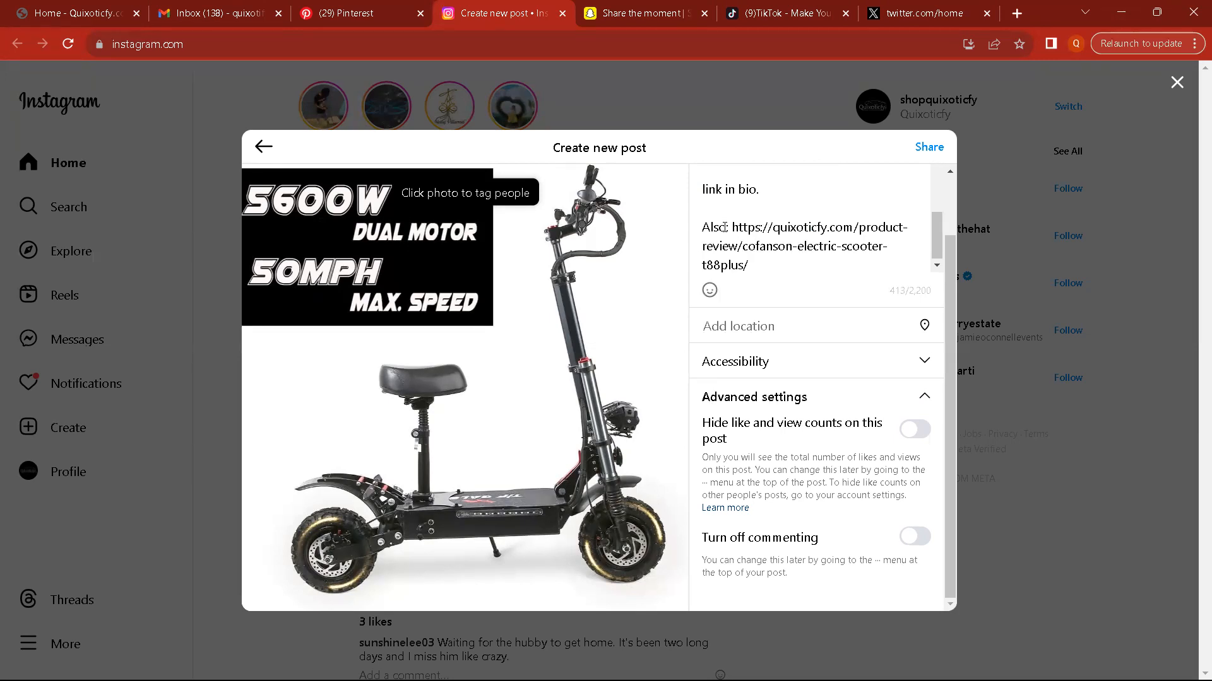
text(can be viewed here)
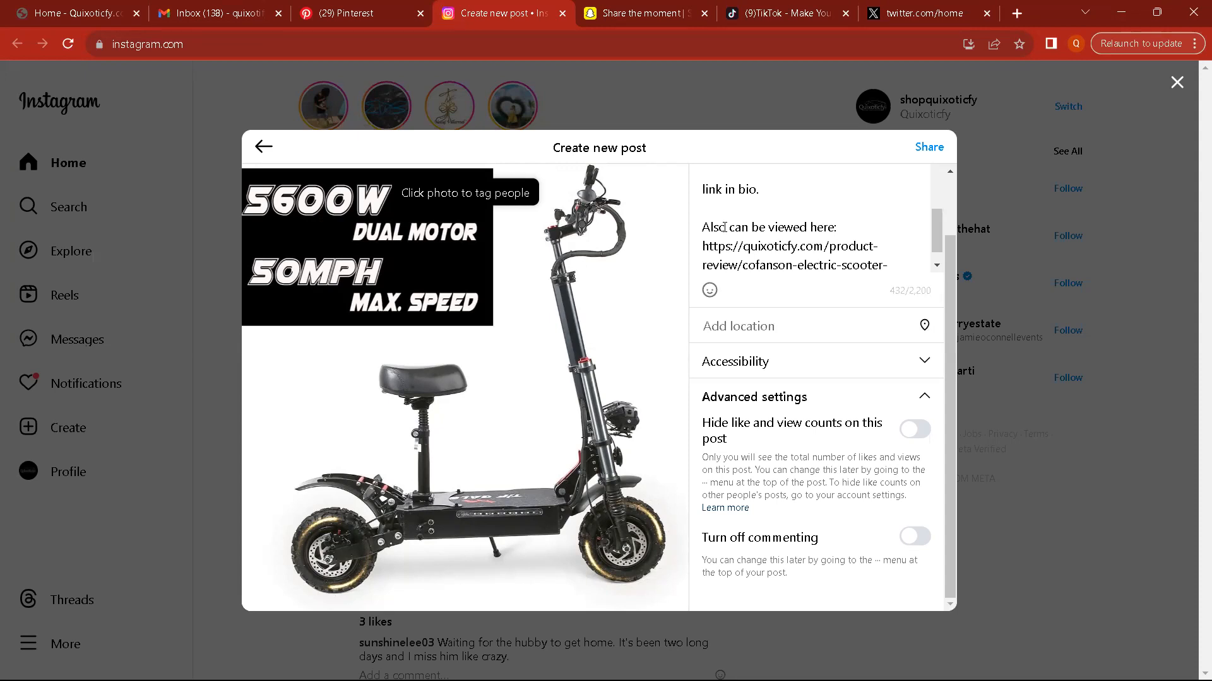
text( directly)
click(929, 146)
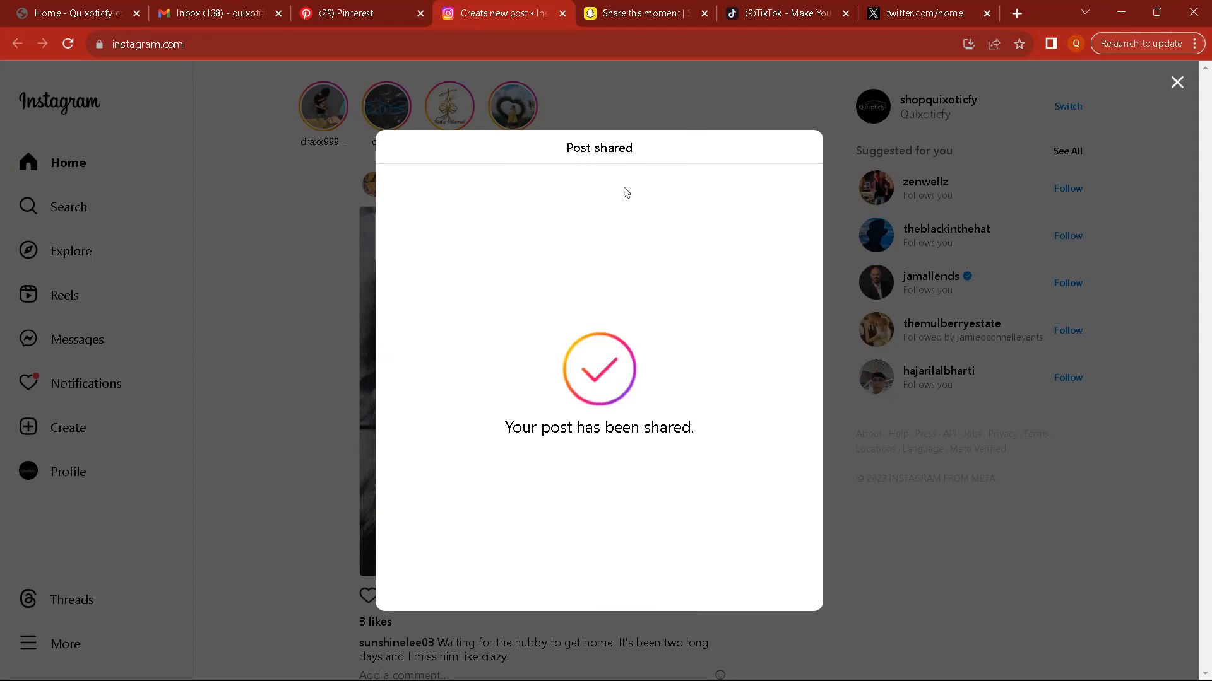
click(853, 550)
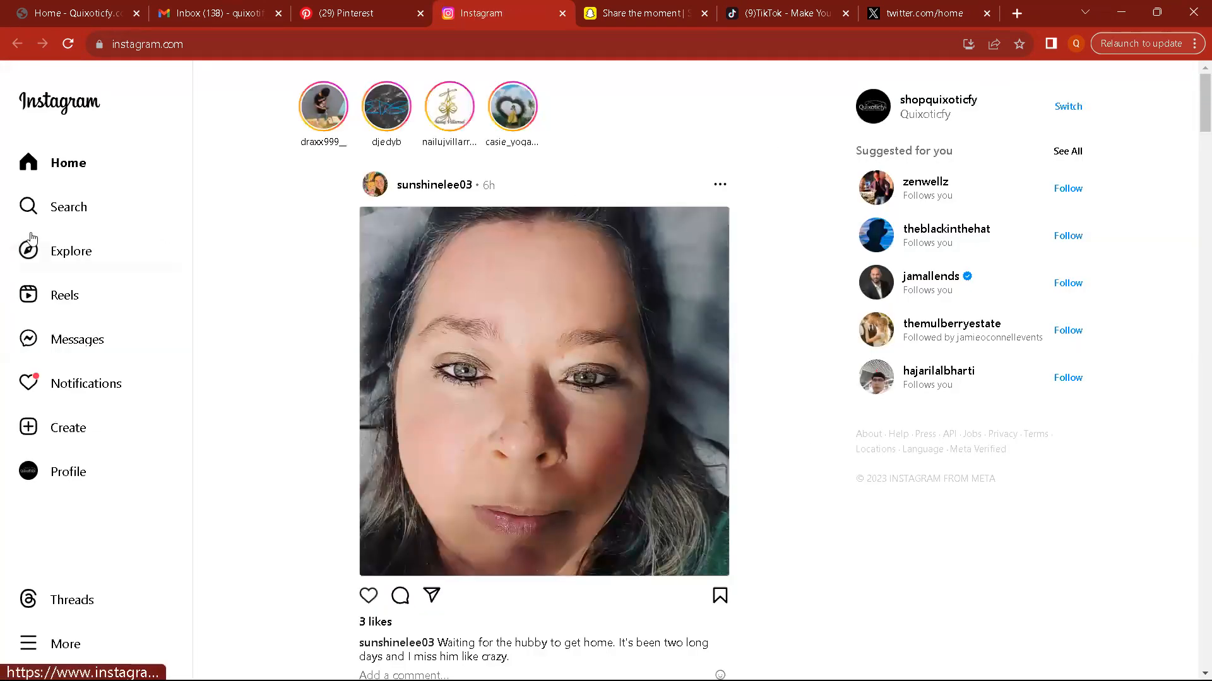
Step: Look over the Instagram profile, Pinterest, TikTok, X and Quixoticfy home pages, then minimize that browser window
click(89, 475)
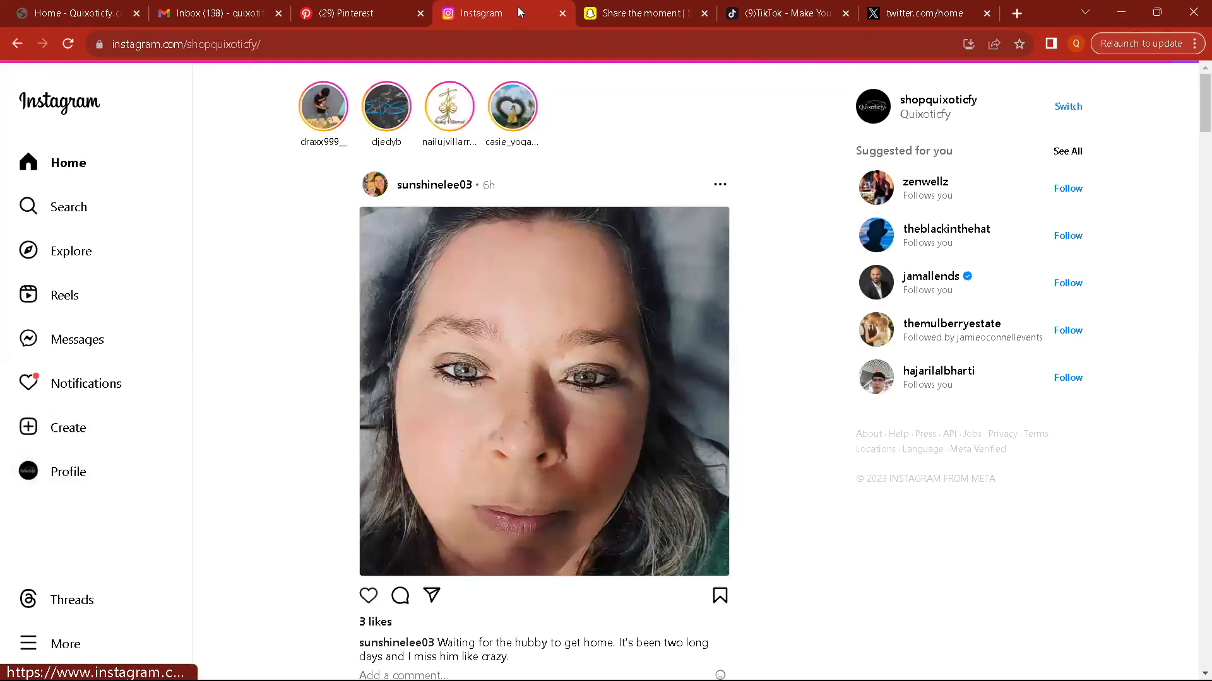
click(371, 11)
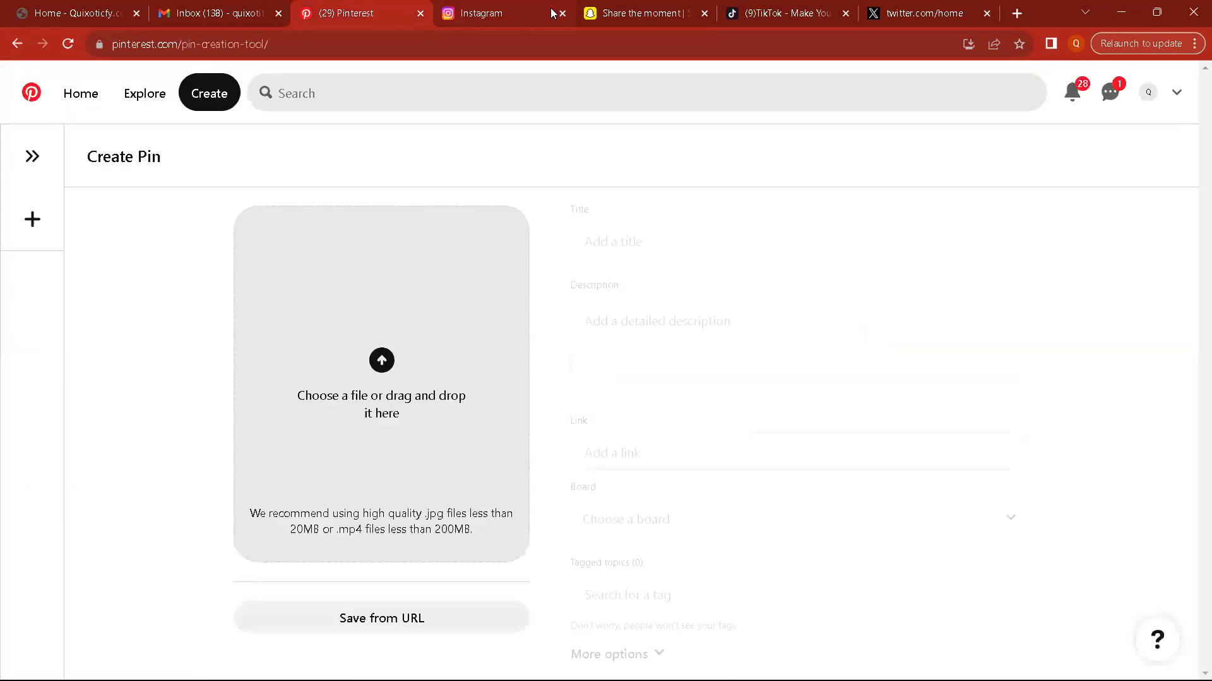
click(780, 14)
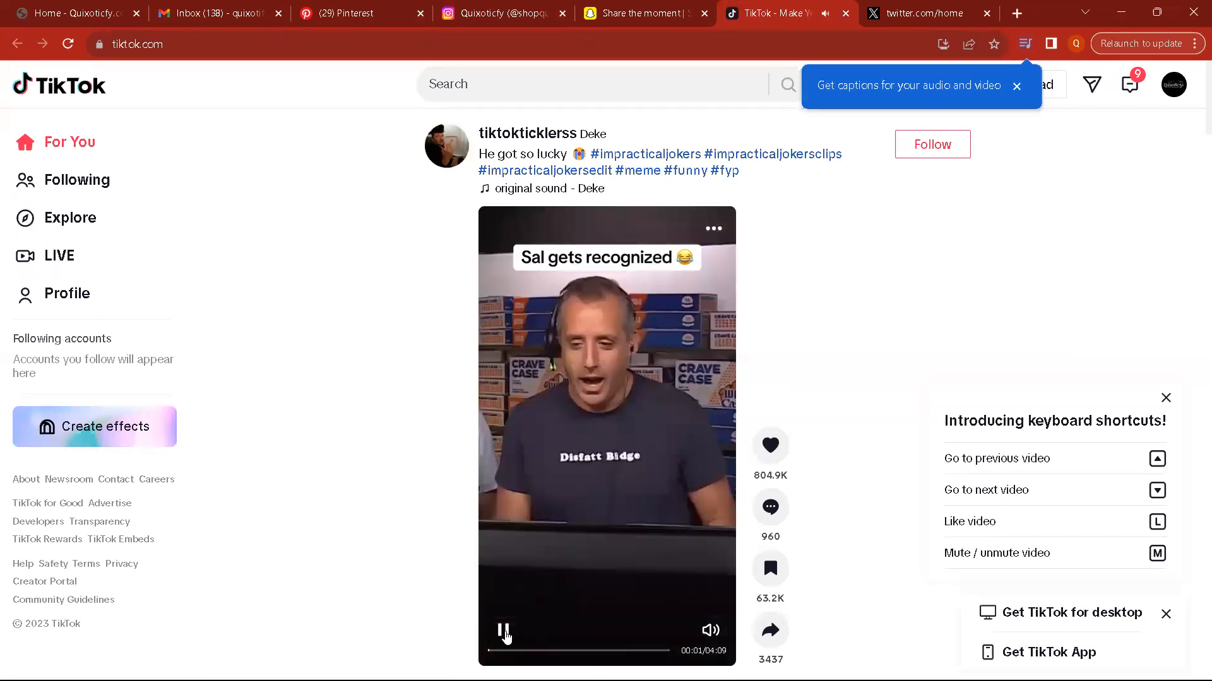
click(504, 636)
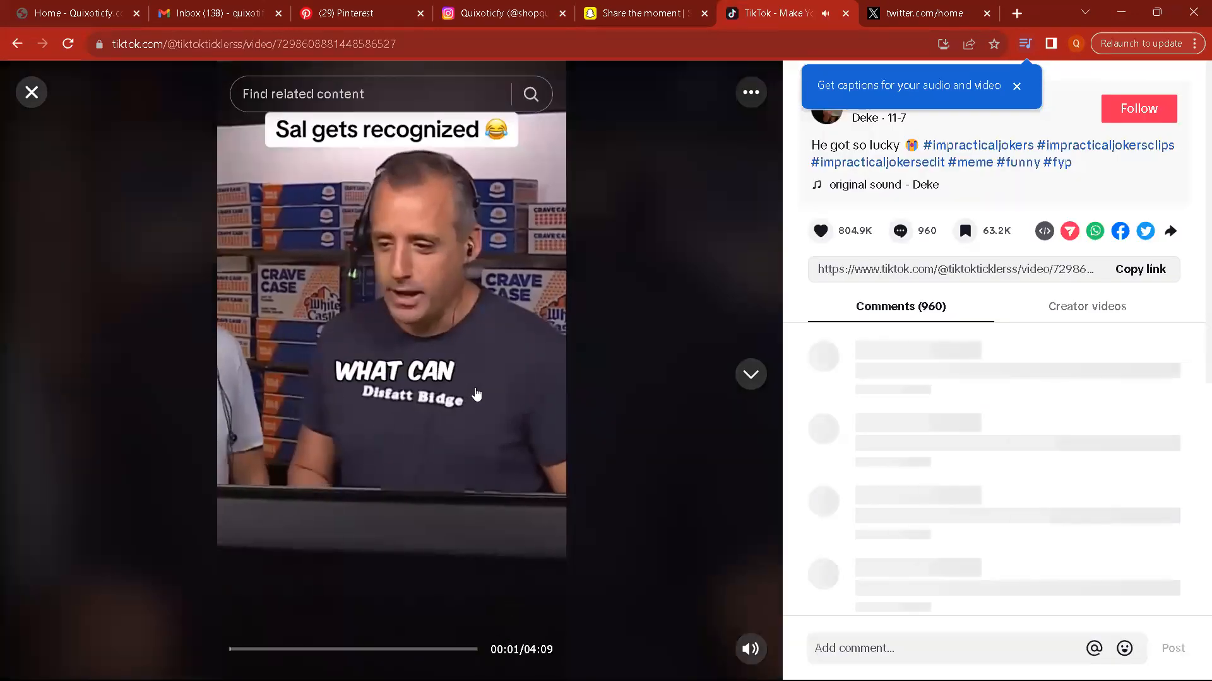
click(32, 92)
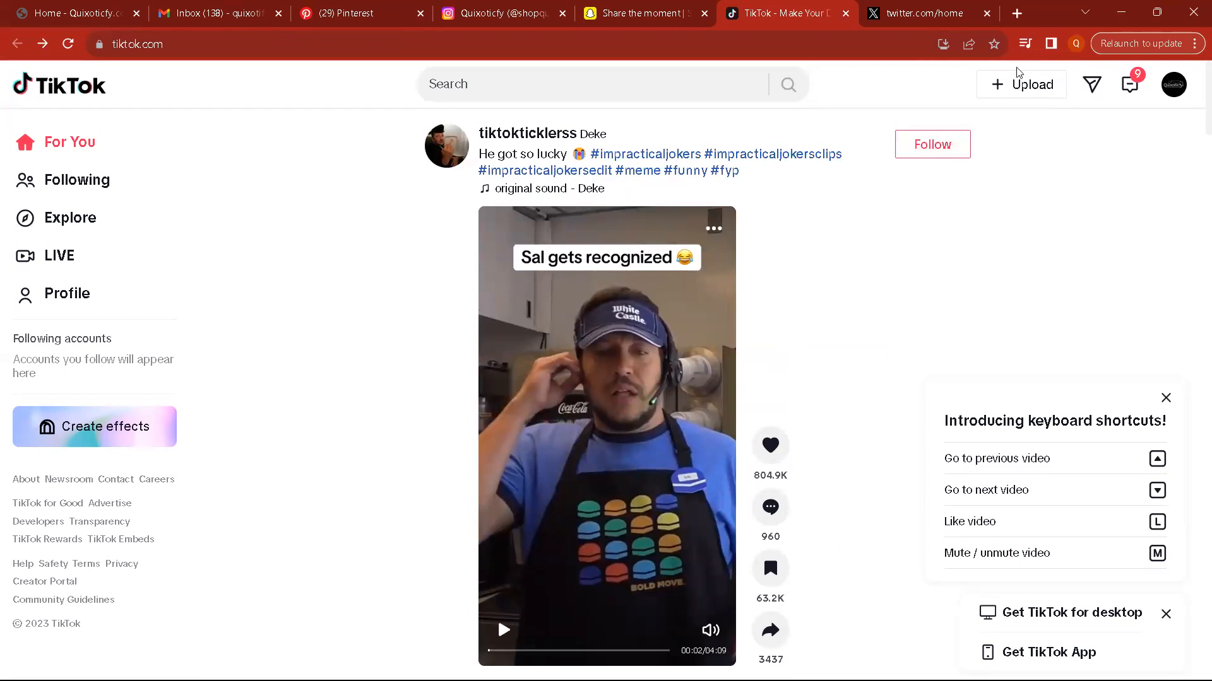
click(930, 15)
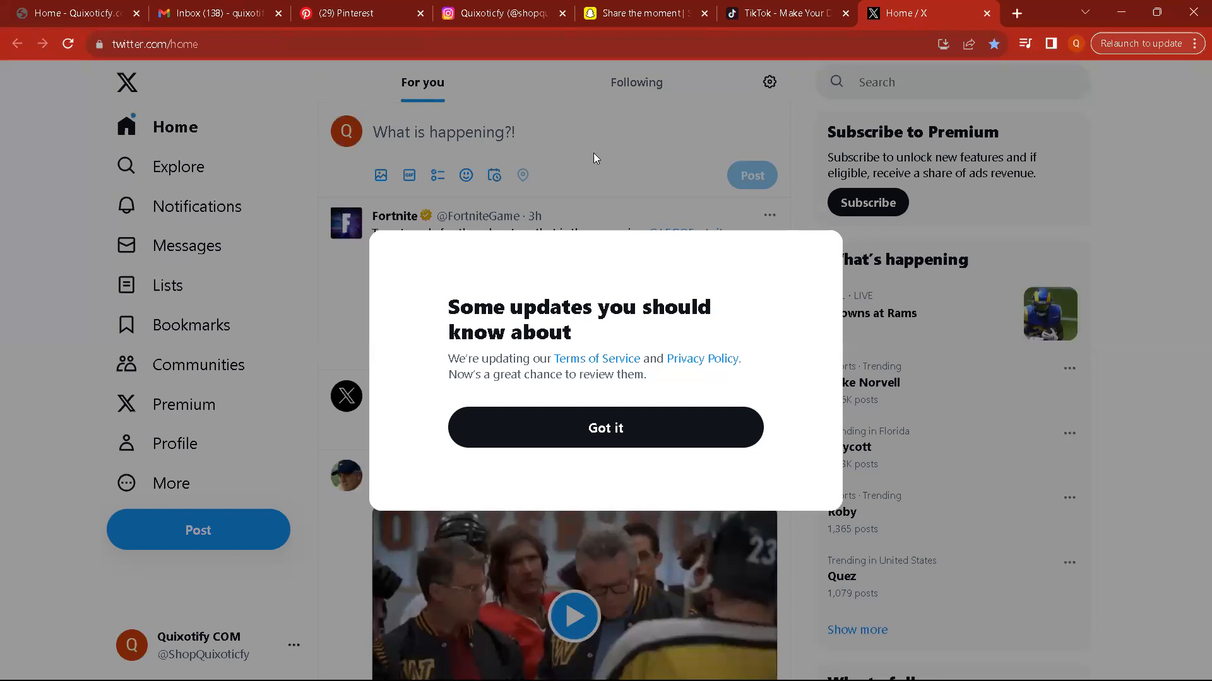
click(80, 17)
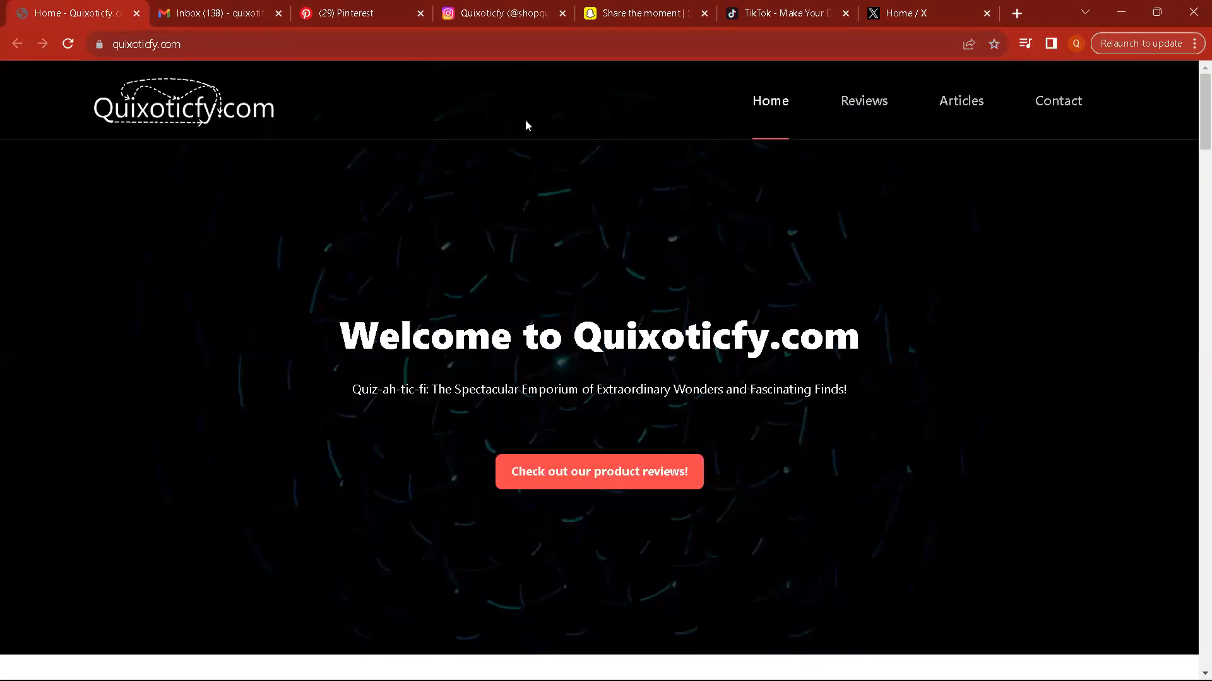
click(1127, 18)
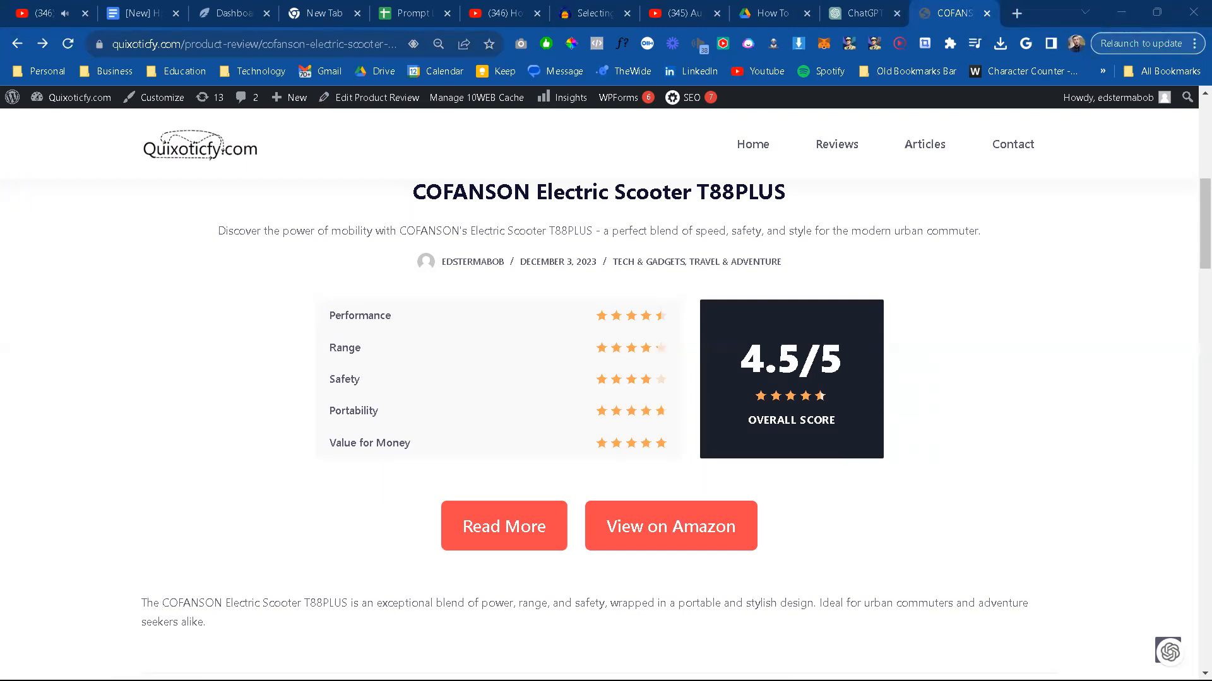
Step: Switch to Facebook and start a new photo post as quixoticfy.com, opening the file selection for its image
click(255, 44)
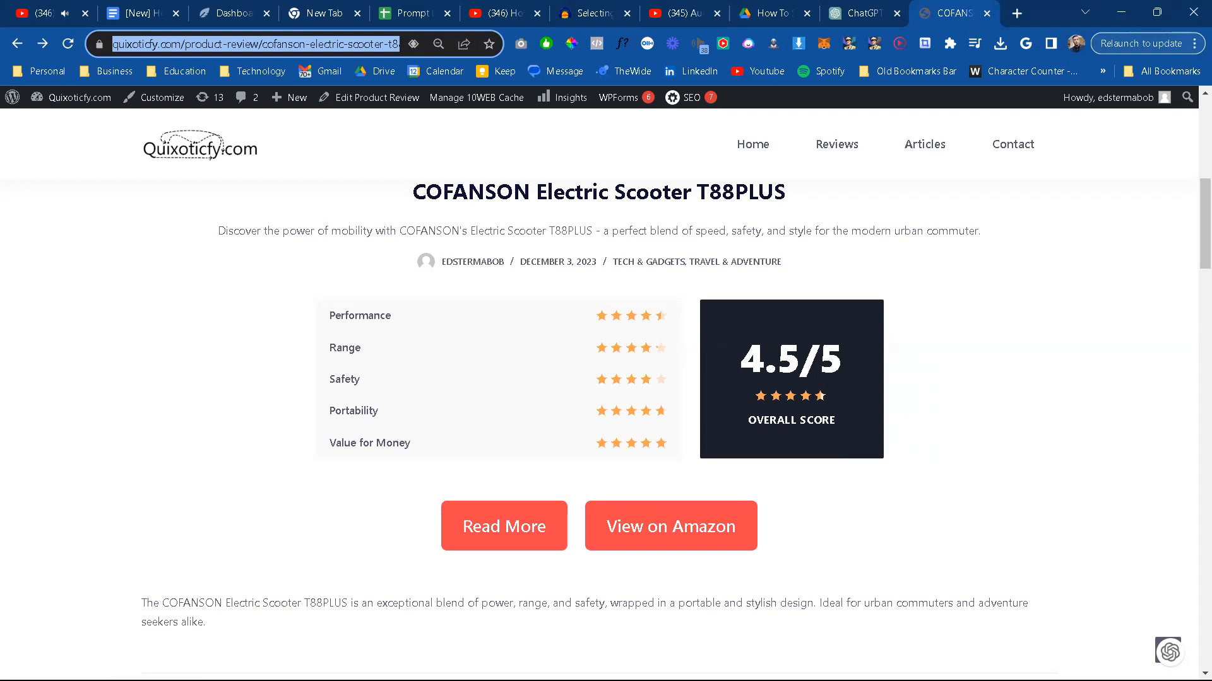
key(alt+Tab)
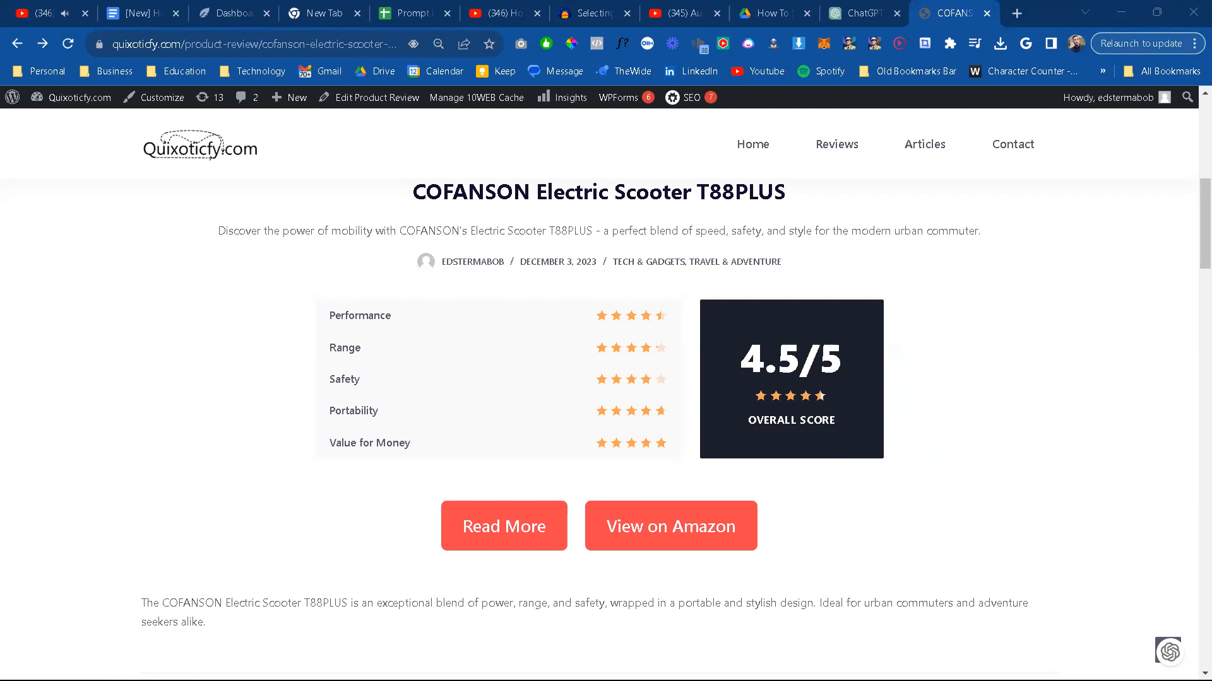
click(887, 8)
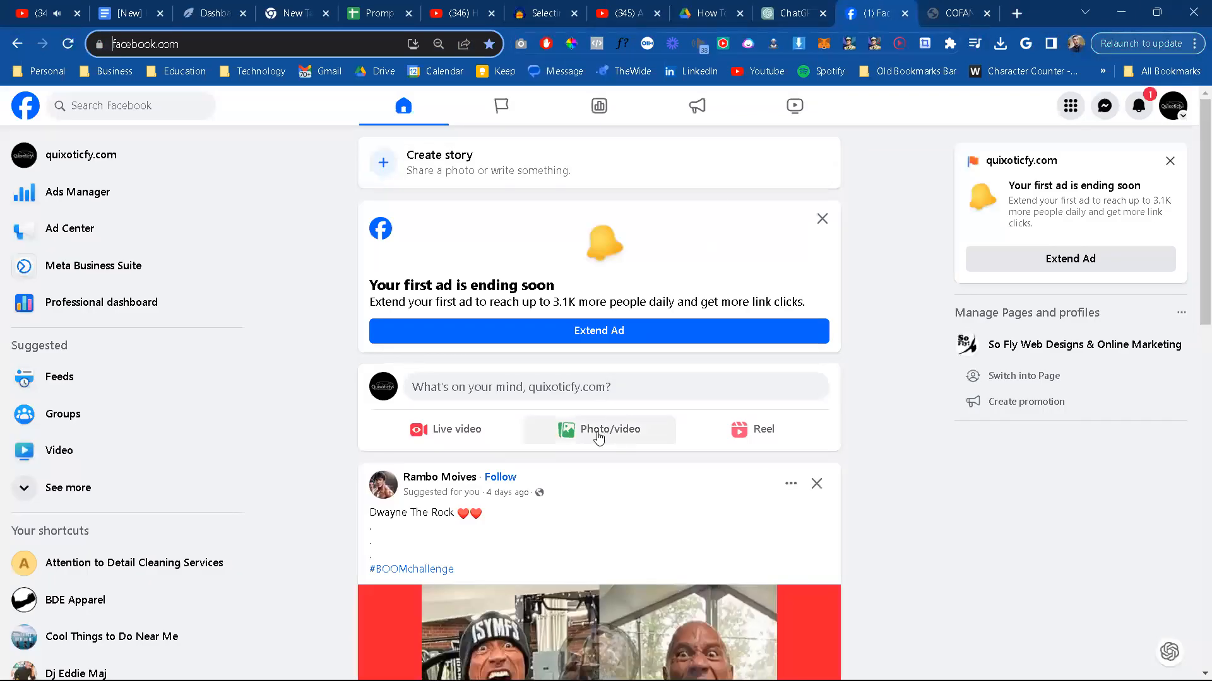
click(598, 435)
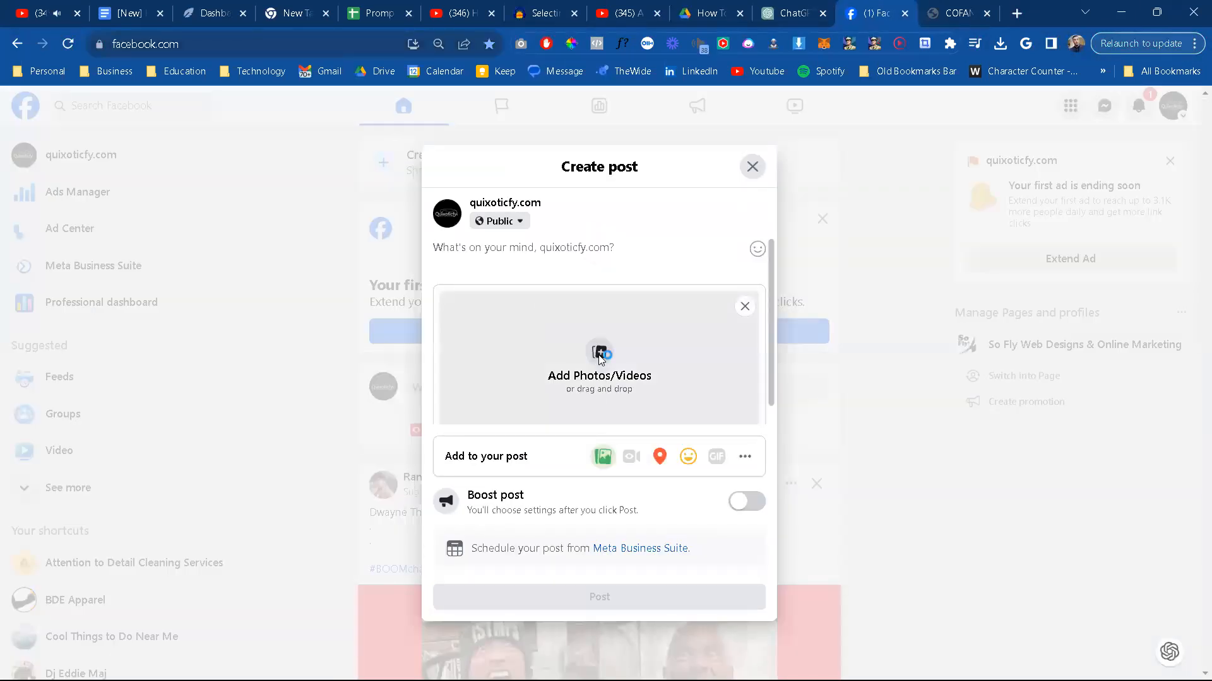
click(591, 325)
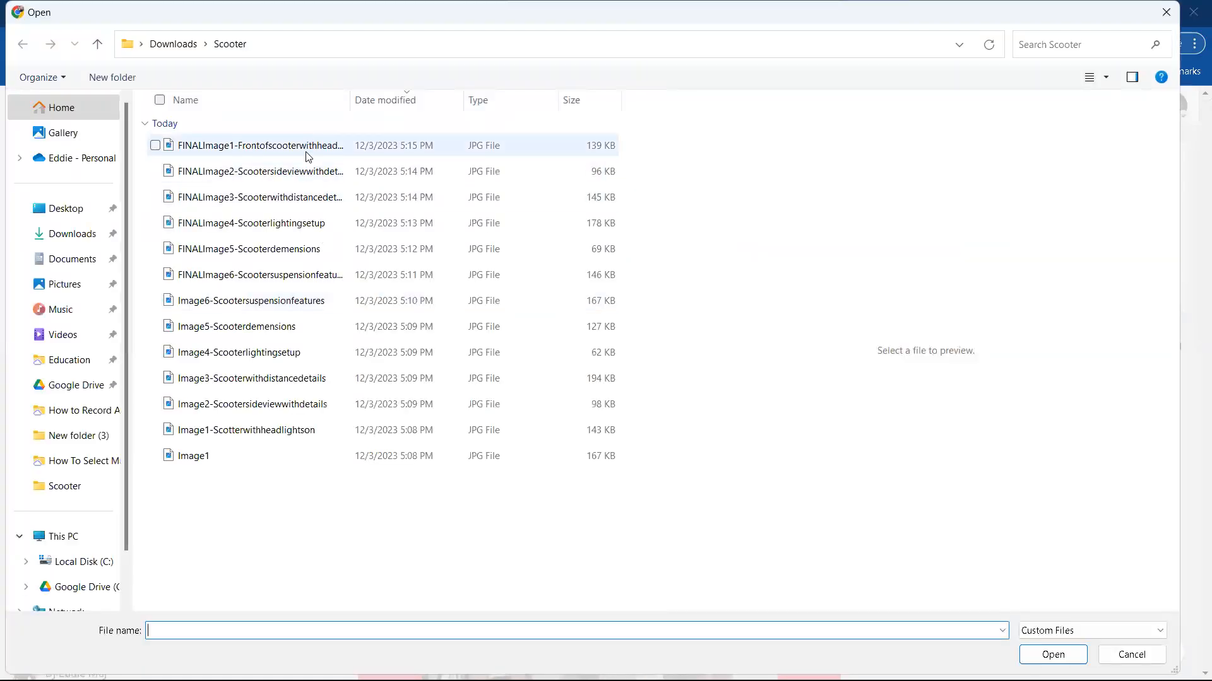
Step: Preview the images in the Scooter folder and add Image2-Scootersideviewwithdetails to the Facebook post
click(307, 156)
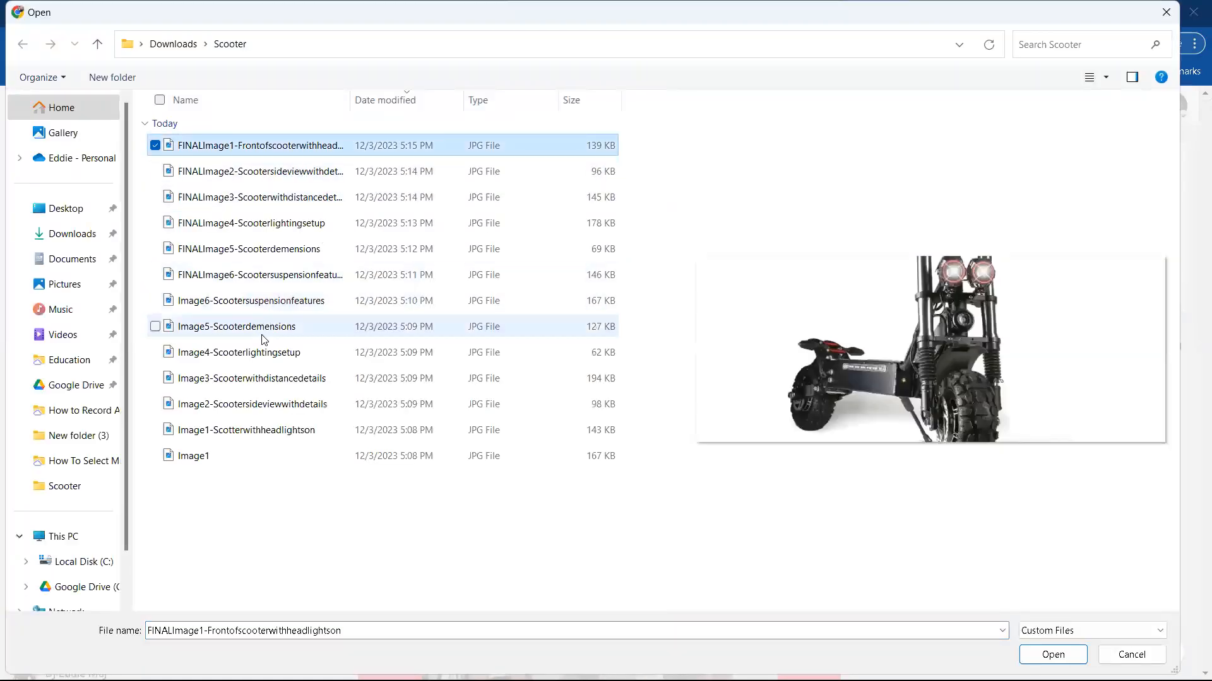
click(254, 436)
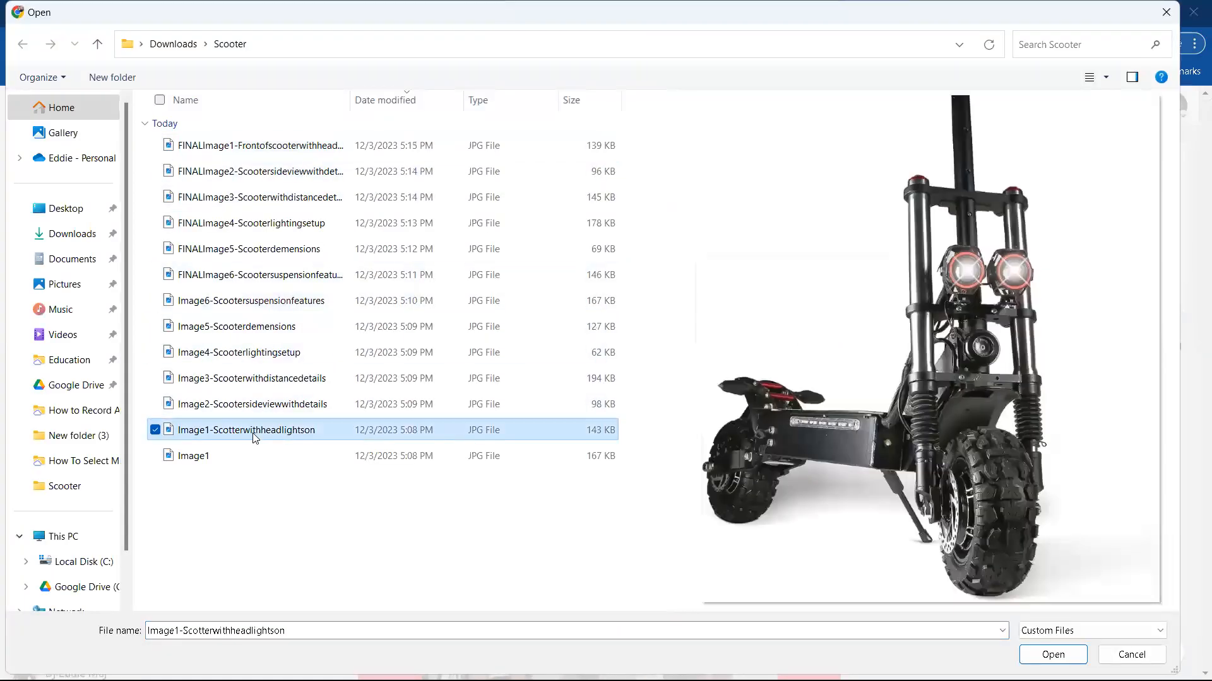
click(272, 407)
click(280, 382)
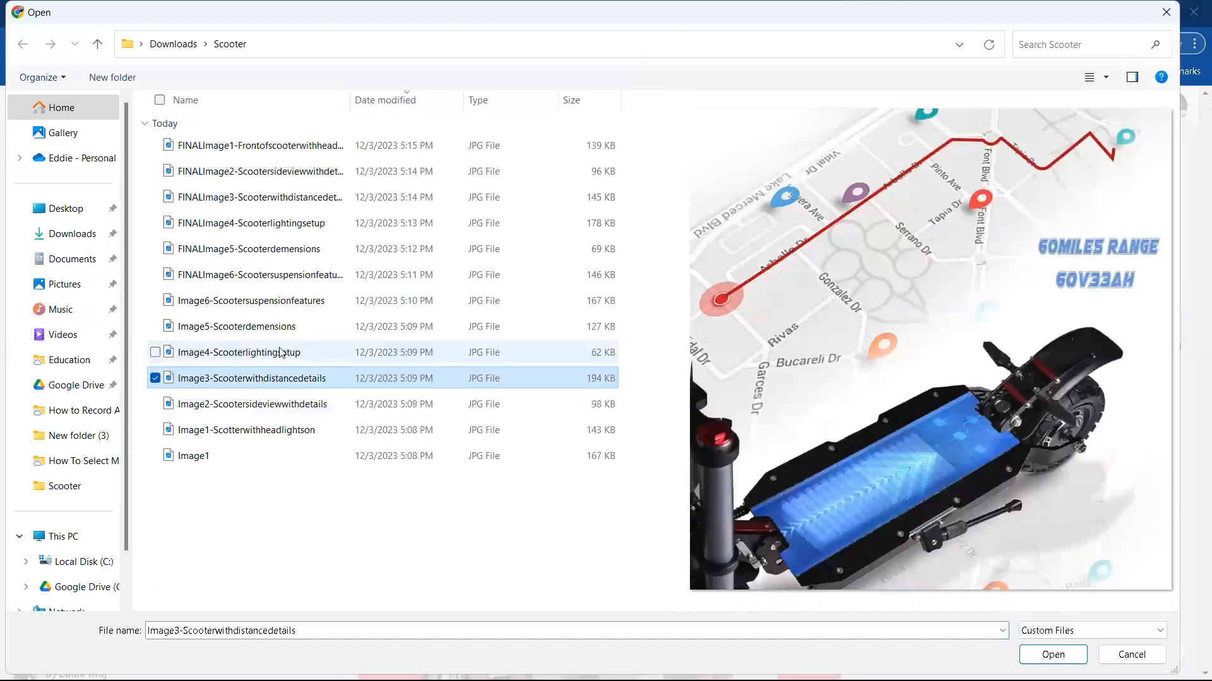
click(281, 351)
click(286, 329)
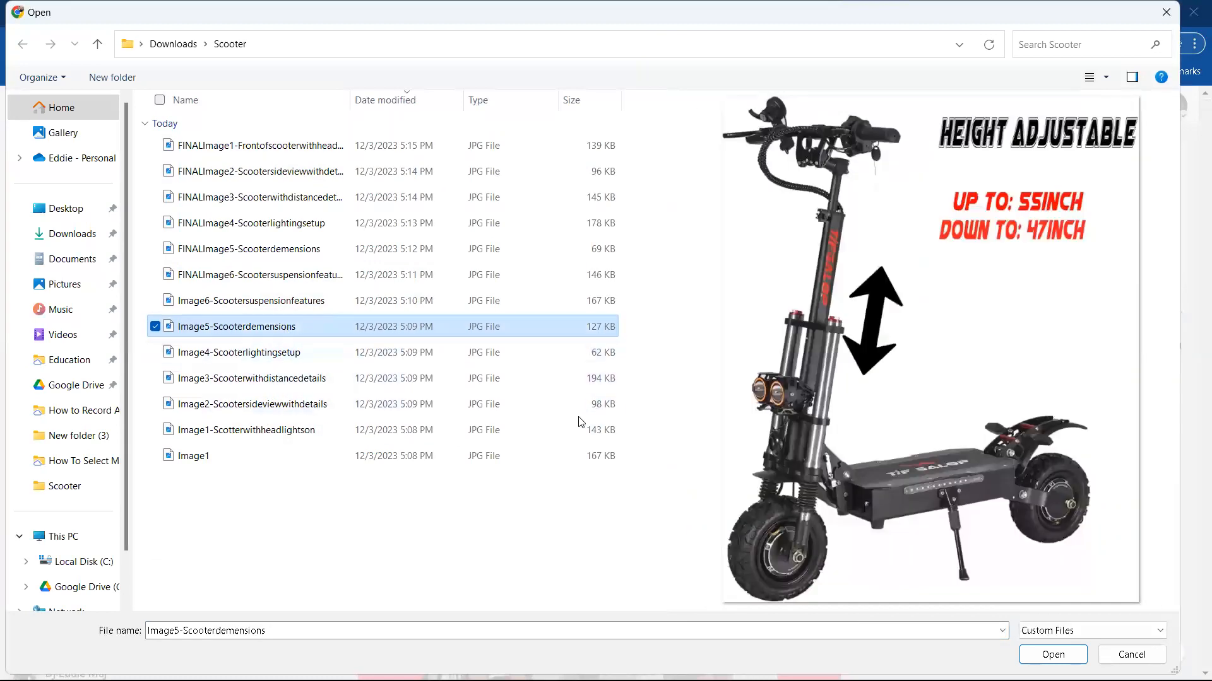
click(287, 409)
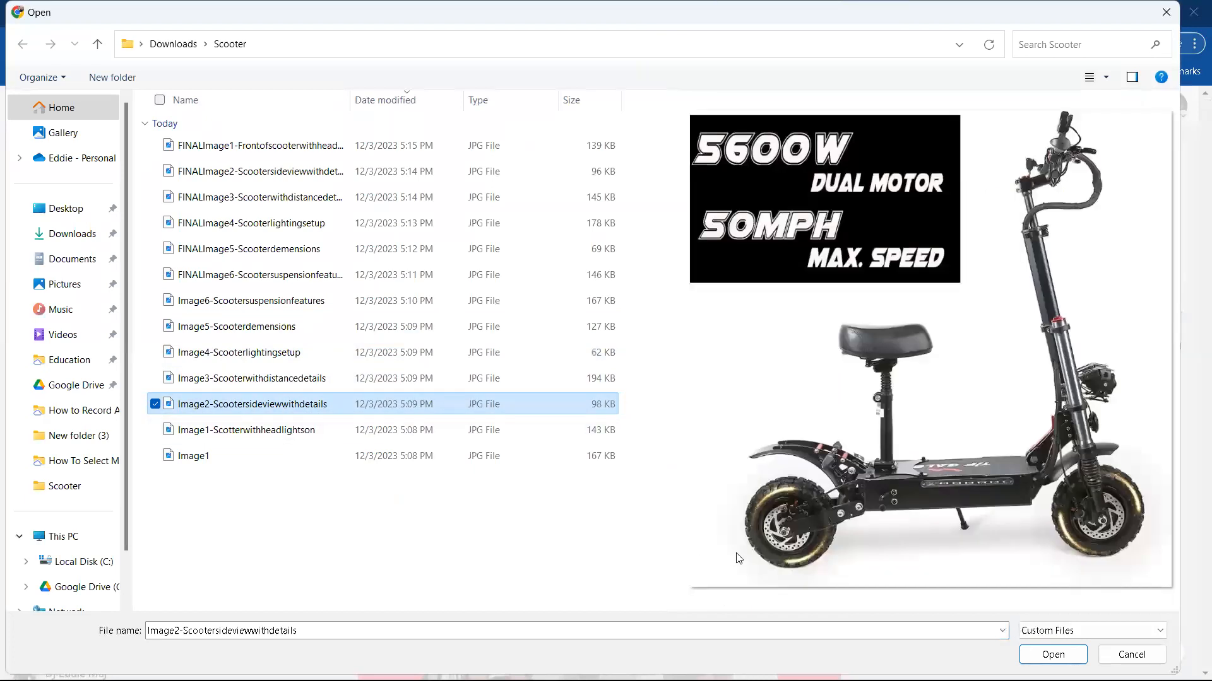
click(1052, 654)
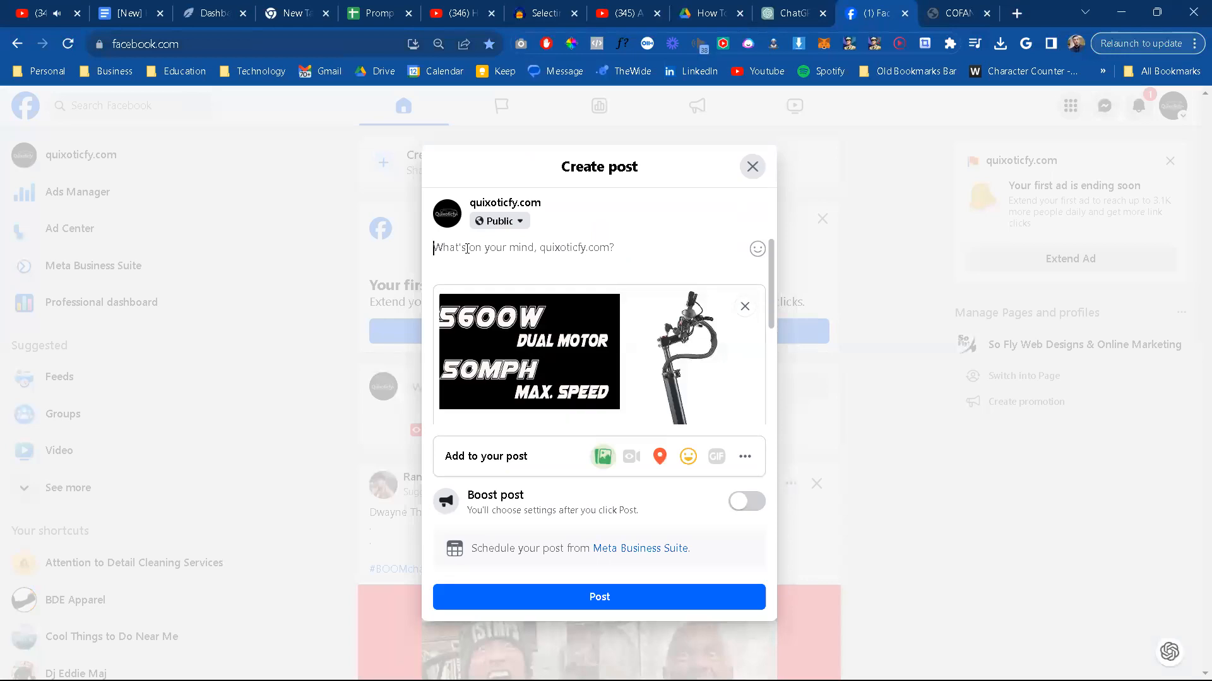
Step: Copy the Facebook blurb for the COFANSON T88PLUS from the ChatGPT conversation and paste it as the Facebook post's text
click(766, 18)
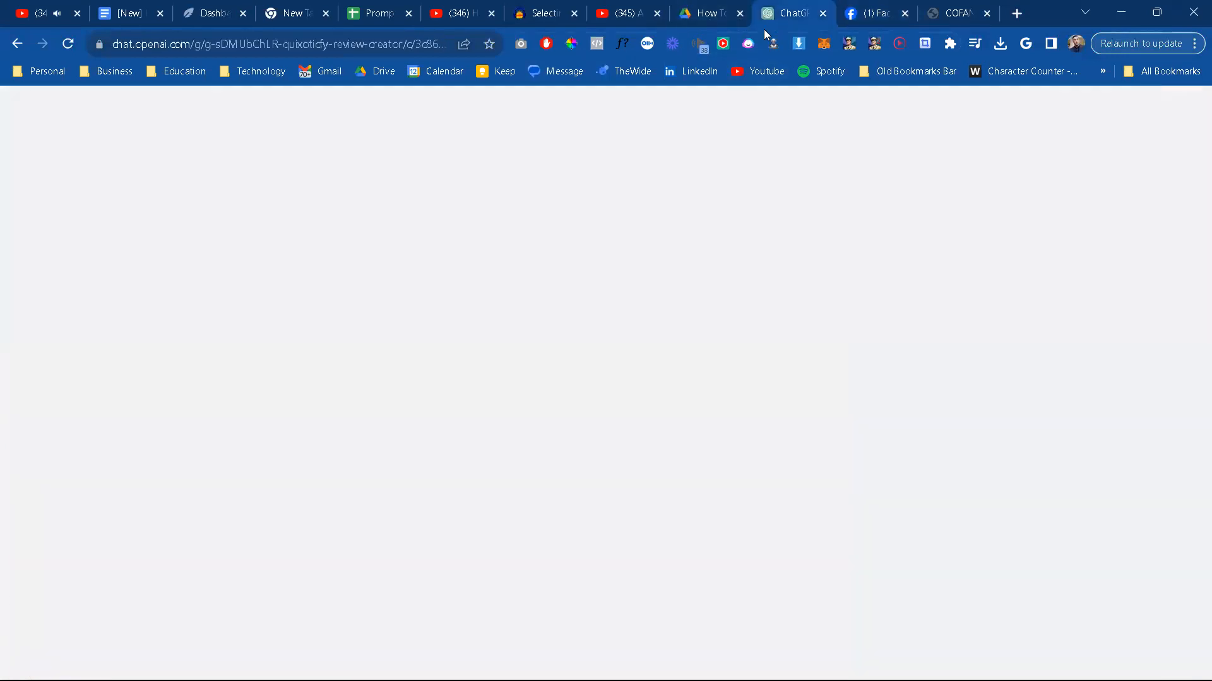
scroll(671, 266, up, 1)
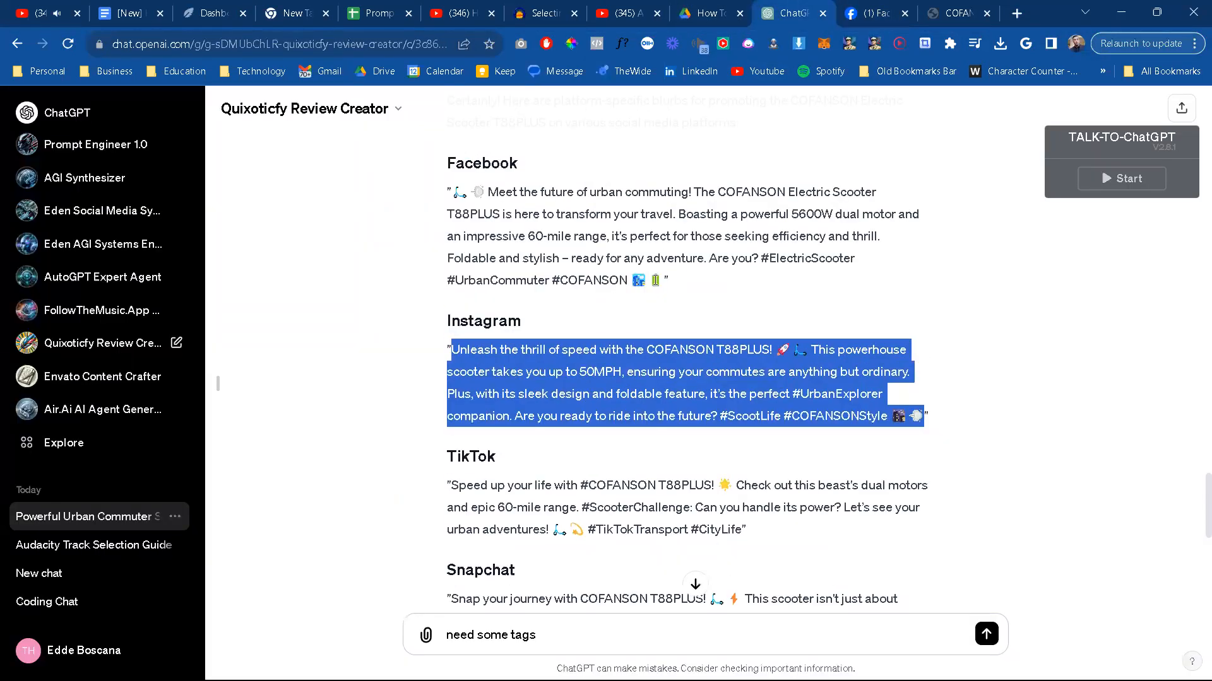
drag(662, 278, 457, 195)
key(ctrl+c)
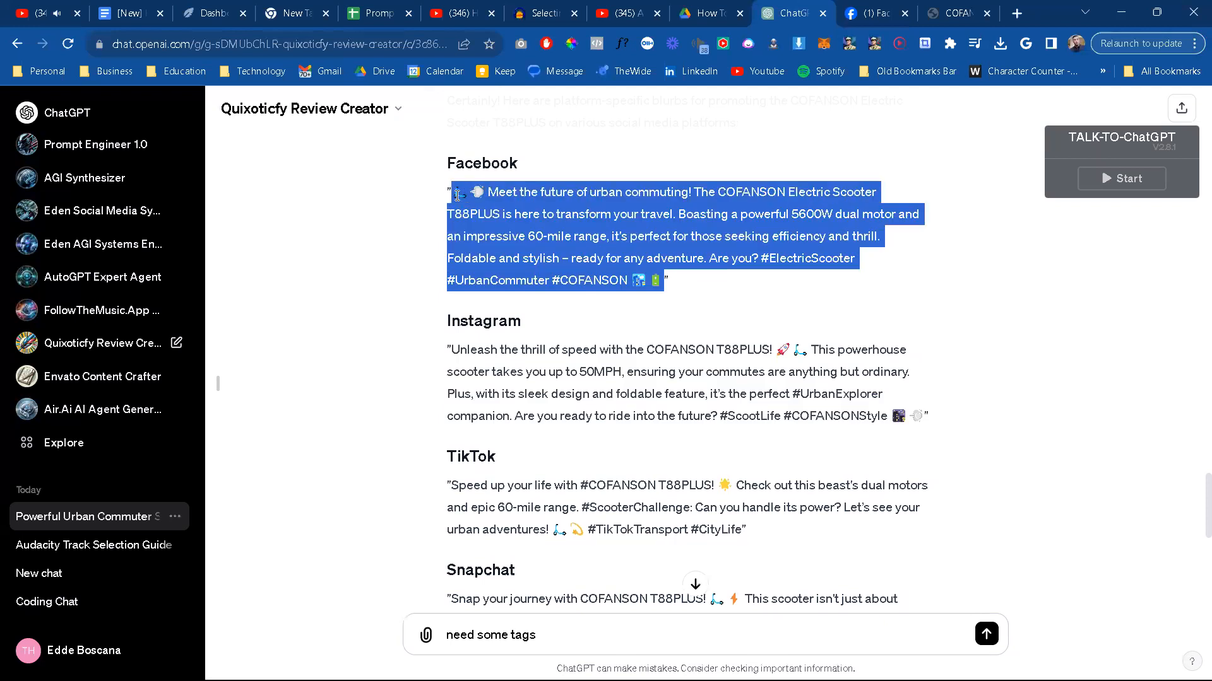
click(870, 13)
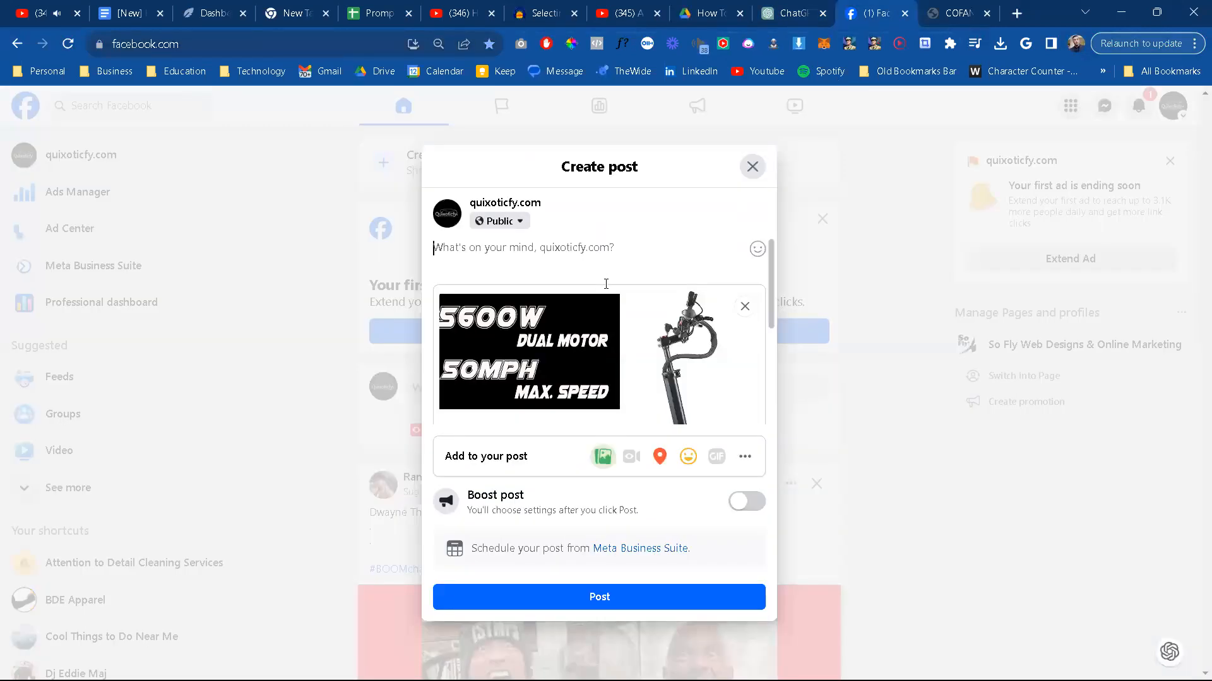
key(ctrl+v)
Step: Below the blurb, add "Read the full review, and find out how to buy here:" followed by the COFANSON review page URL
click(950, 16)
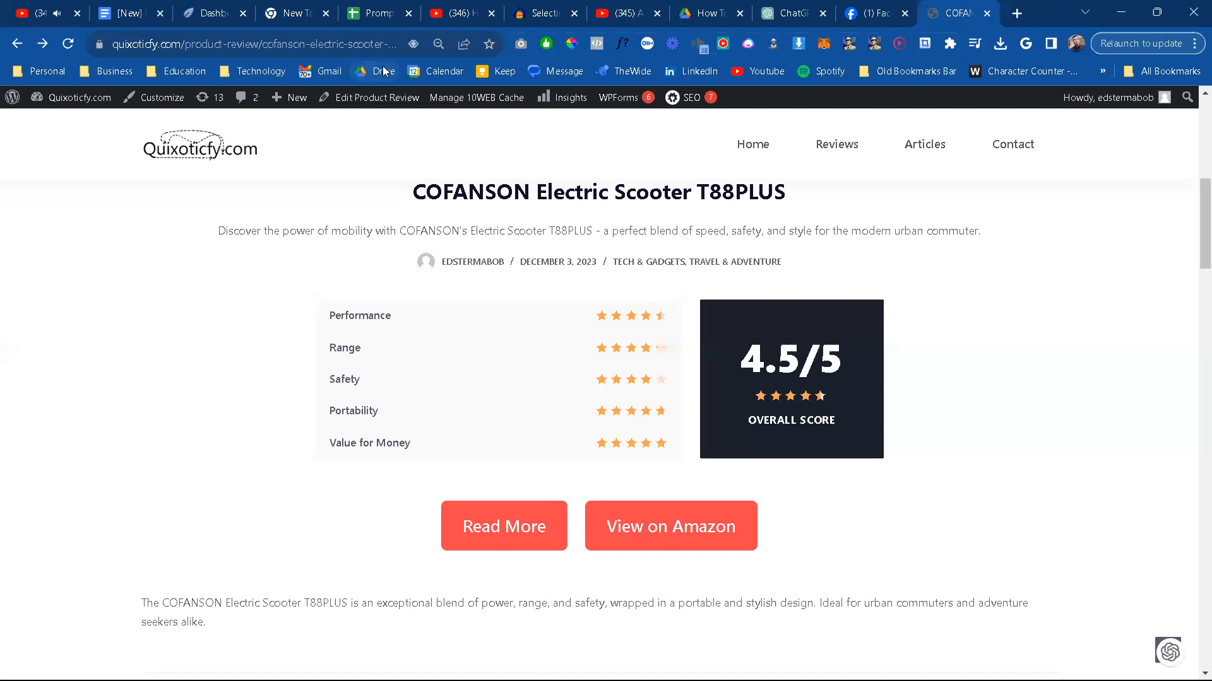
click(375, 45)
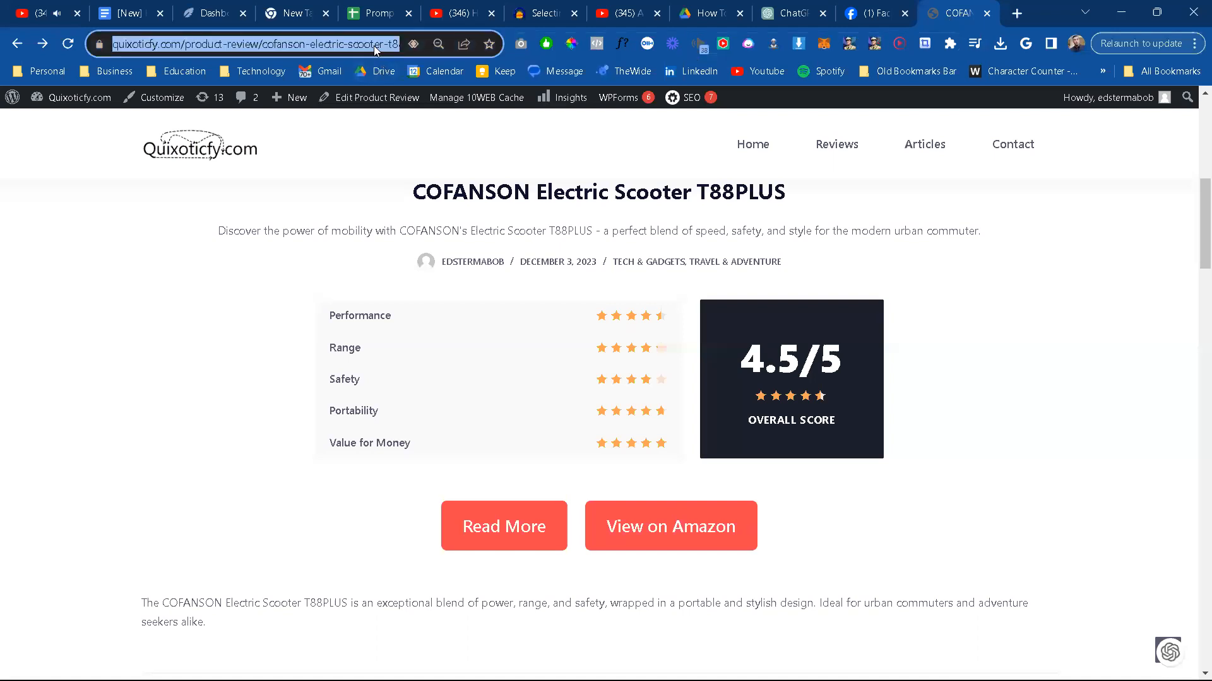
click(867, 11)
key(Return)
key(Return)
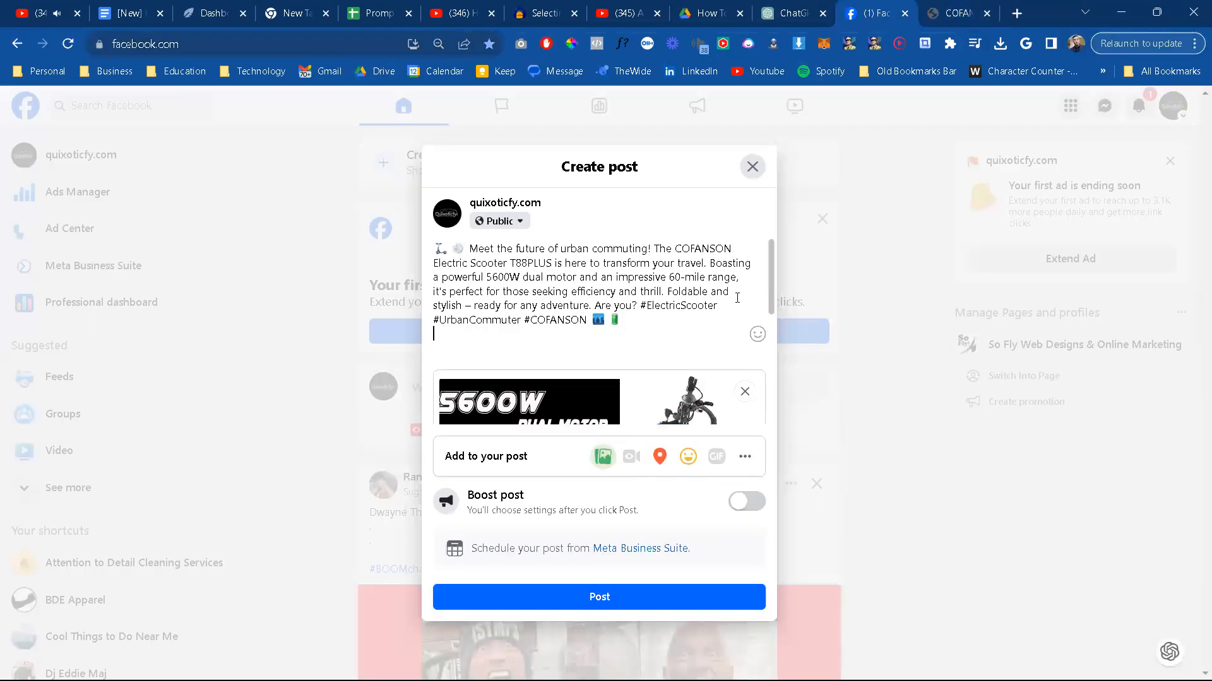
text(Read the)
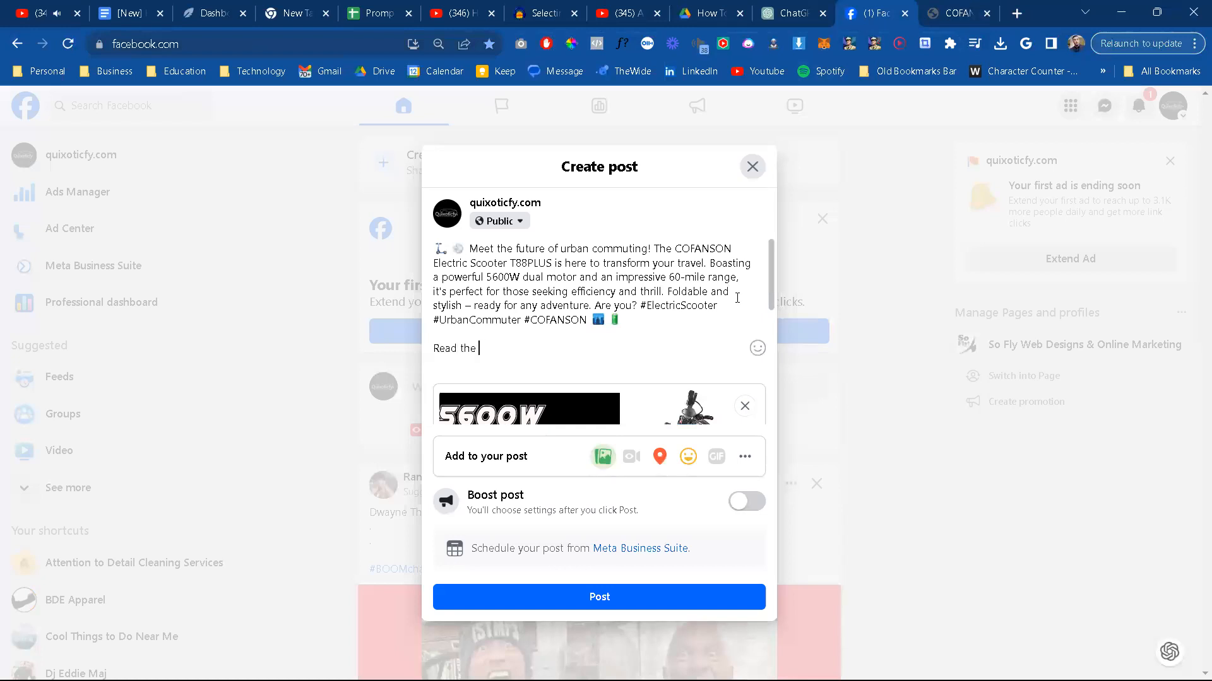
text( full )
text(review, and get the )
text(link to)
key(BackSpace)
key(BackSpace)
key(BackSpace)
key(BackSpace)
key(BackSpace)
key(BackSpace)
key(BackSpace)
key(BackSpace)
key(BackSpace)
key(BackSpace)
key(BackSpace)
key(BackSpace)
key(BackSpace)
key(BackSpace)
text(and find out how to buy here:)
text(https://quixoticfy.com/product-review/cofanson-electric-scooter-t88plus/)
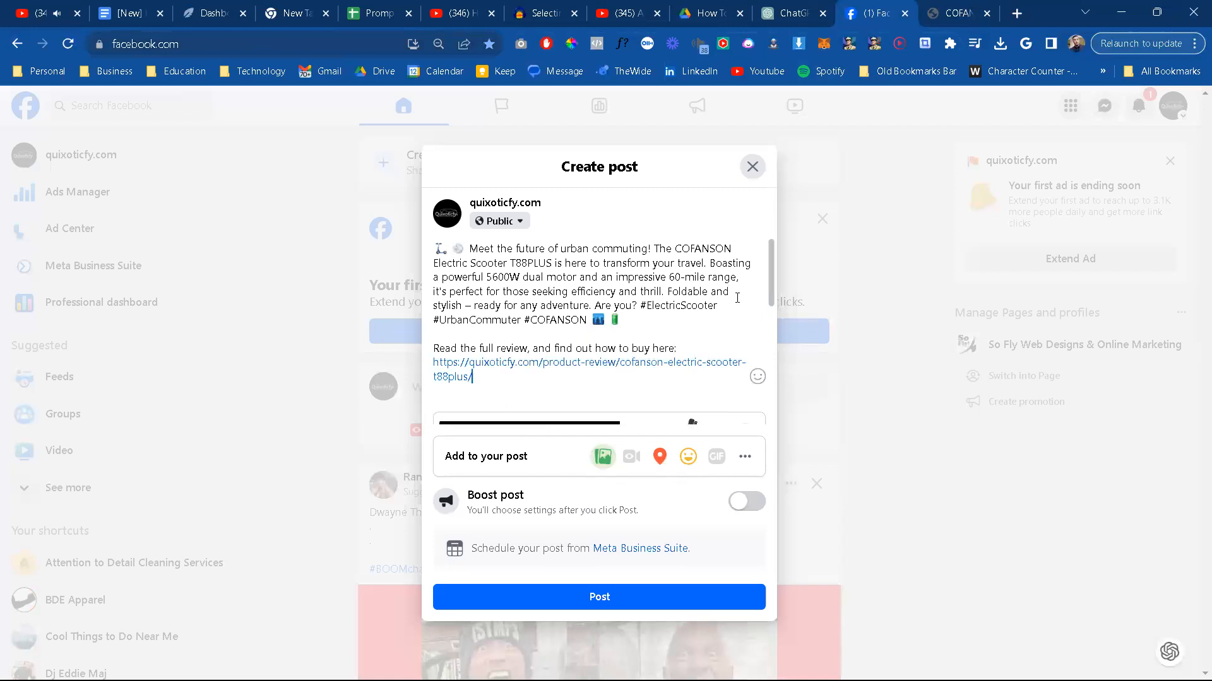
Step: Select the whole caption text and publish the Facebook post
scroll(737, 303, down, 1)
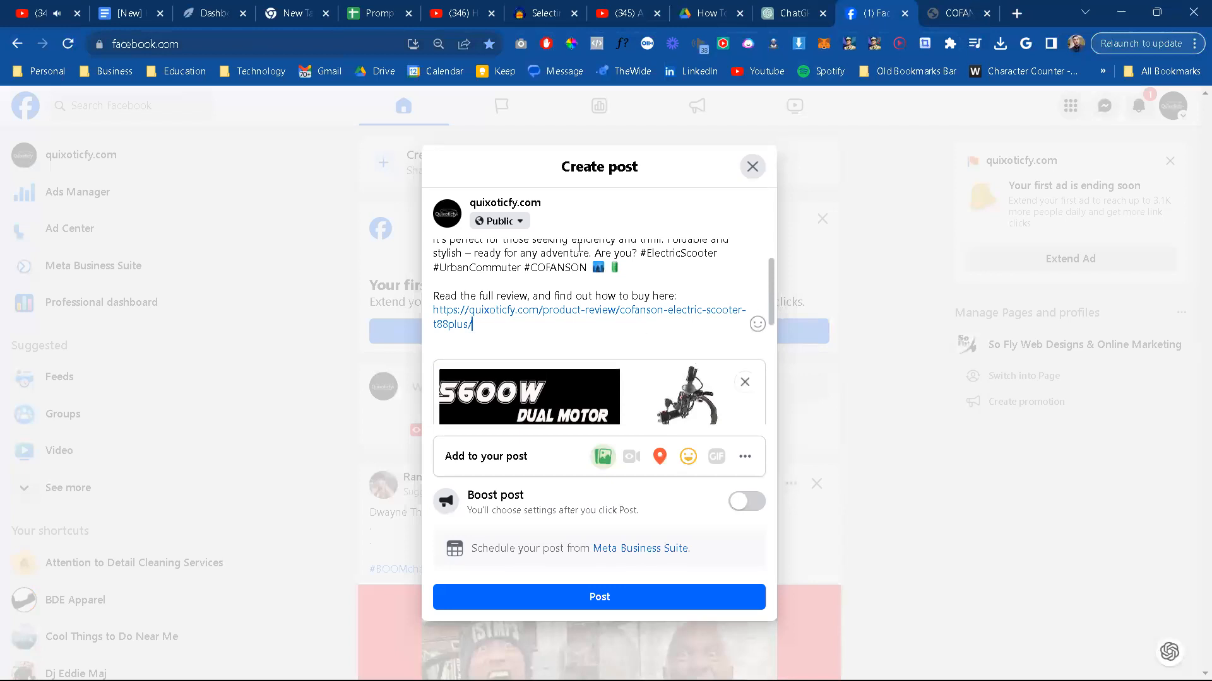
key(ctrl+a)
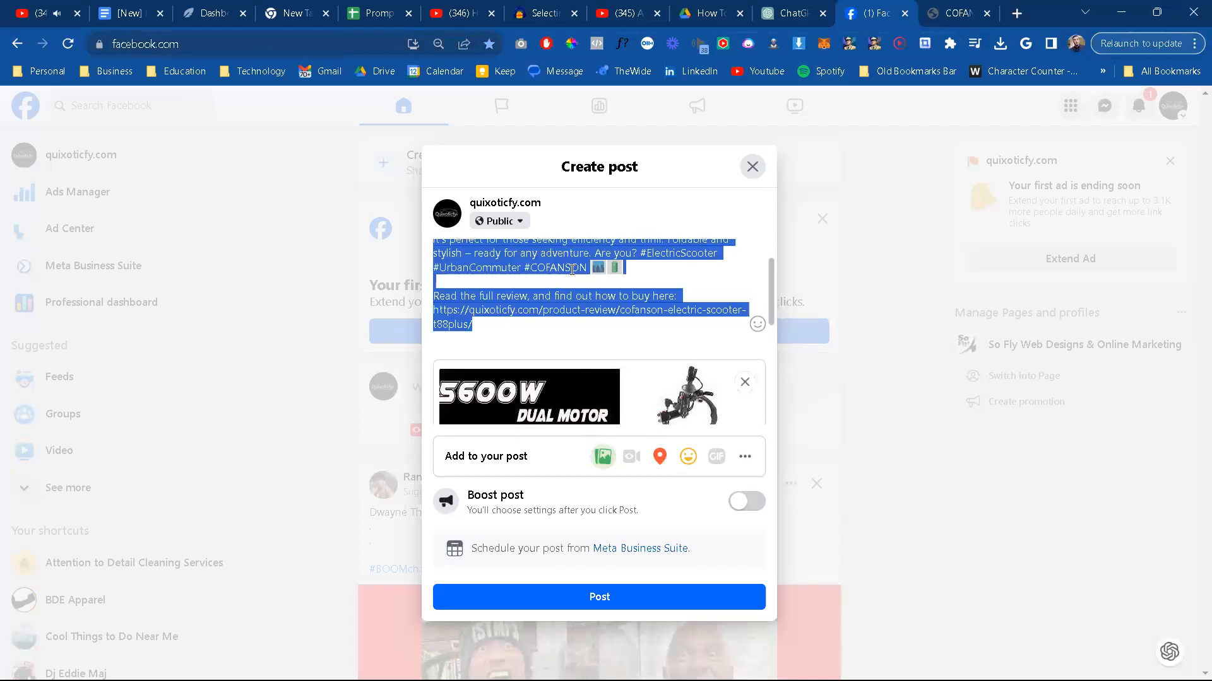
click(599, 603)
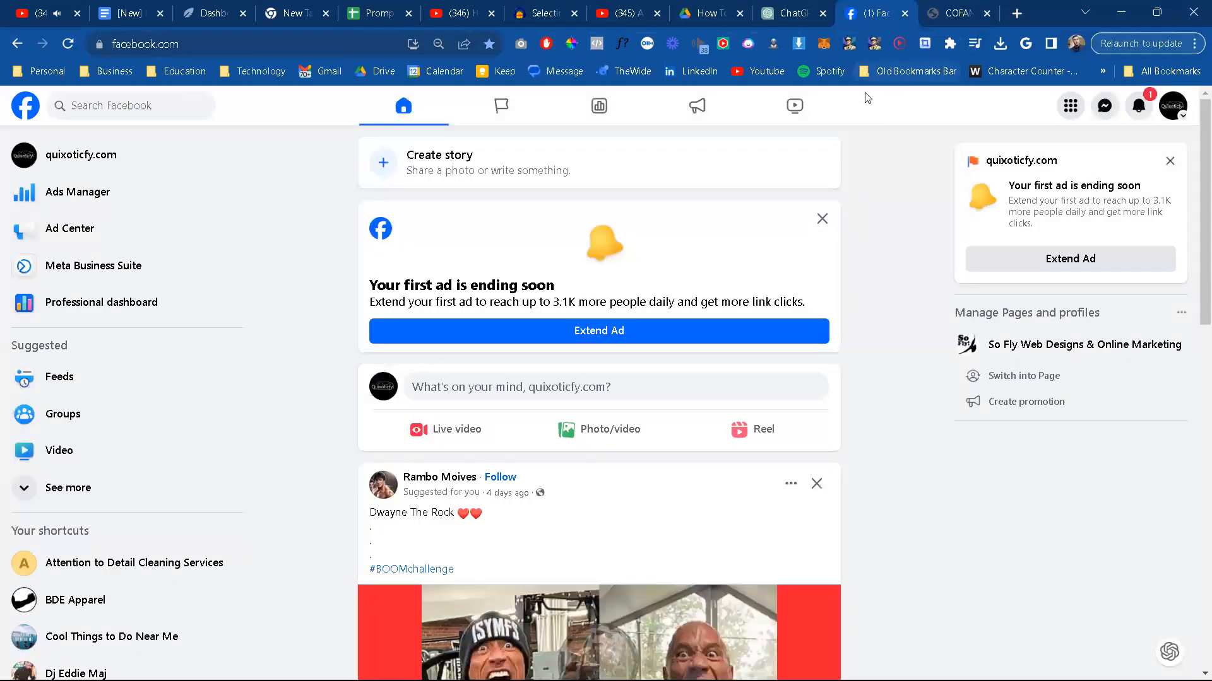
Step: Switch to ChatGPT, open the list of own GPTs and start creating a new GPT
click(787, 15)
click(505, 437)
scroll(596, 450, up, 15)
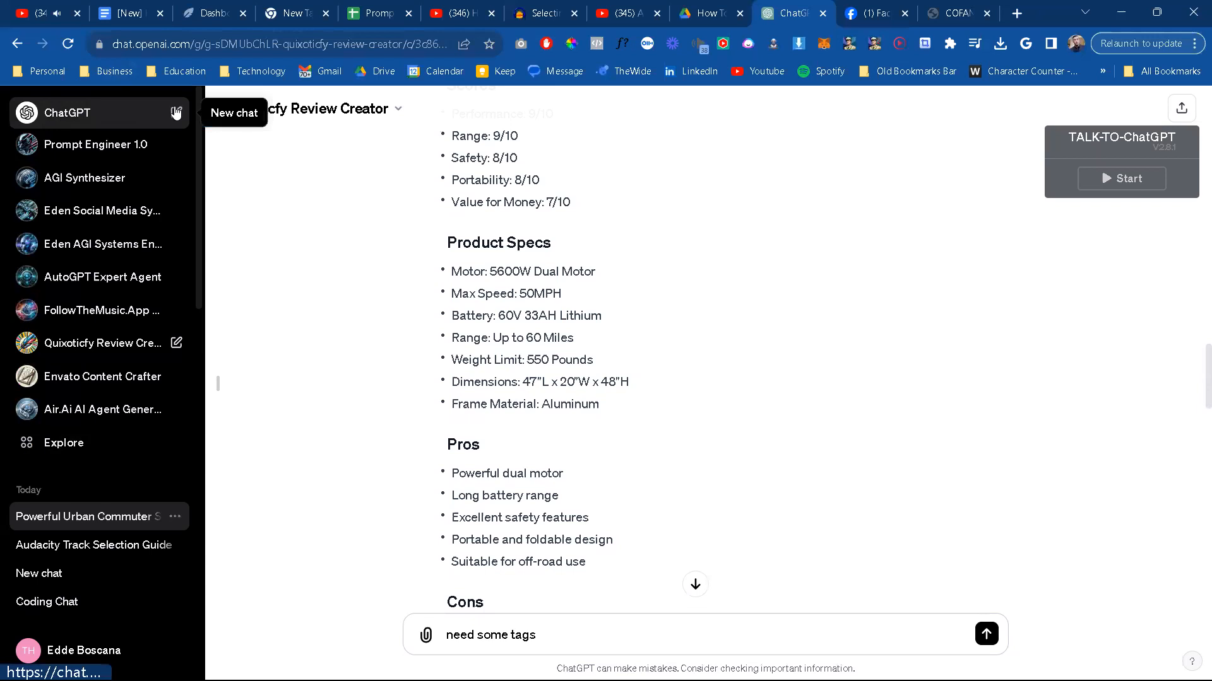
click(121, 654)
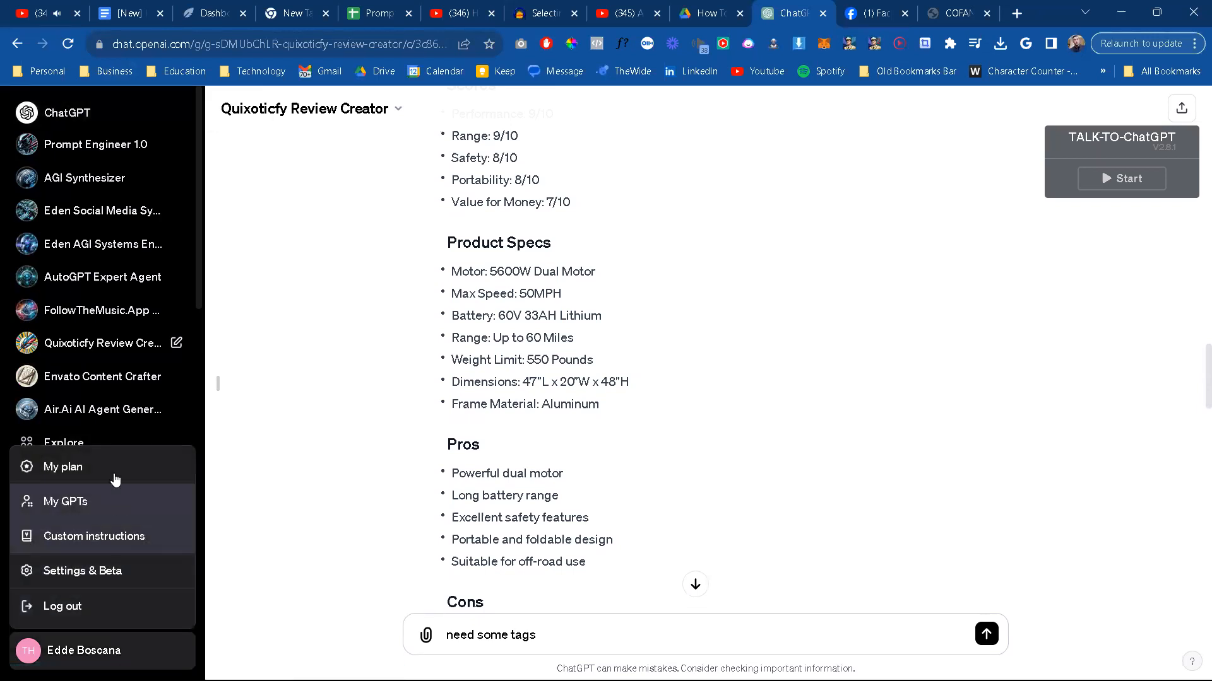
click(73, 503)
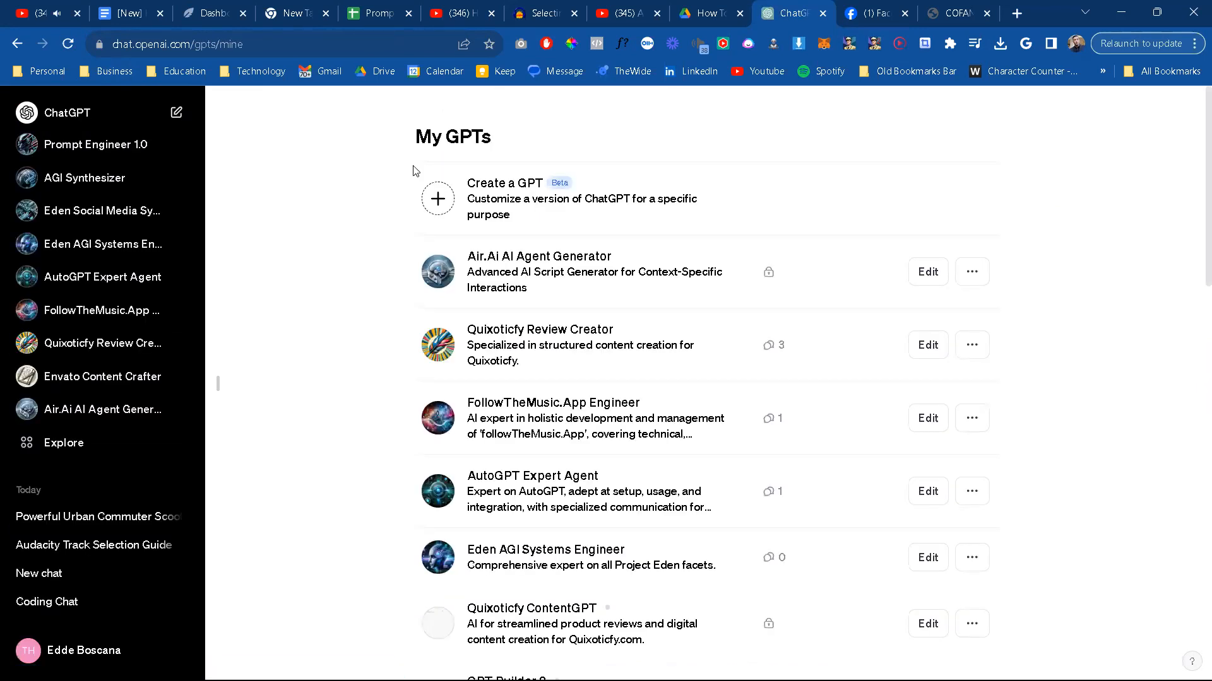
click(444, 197)
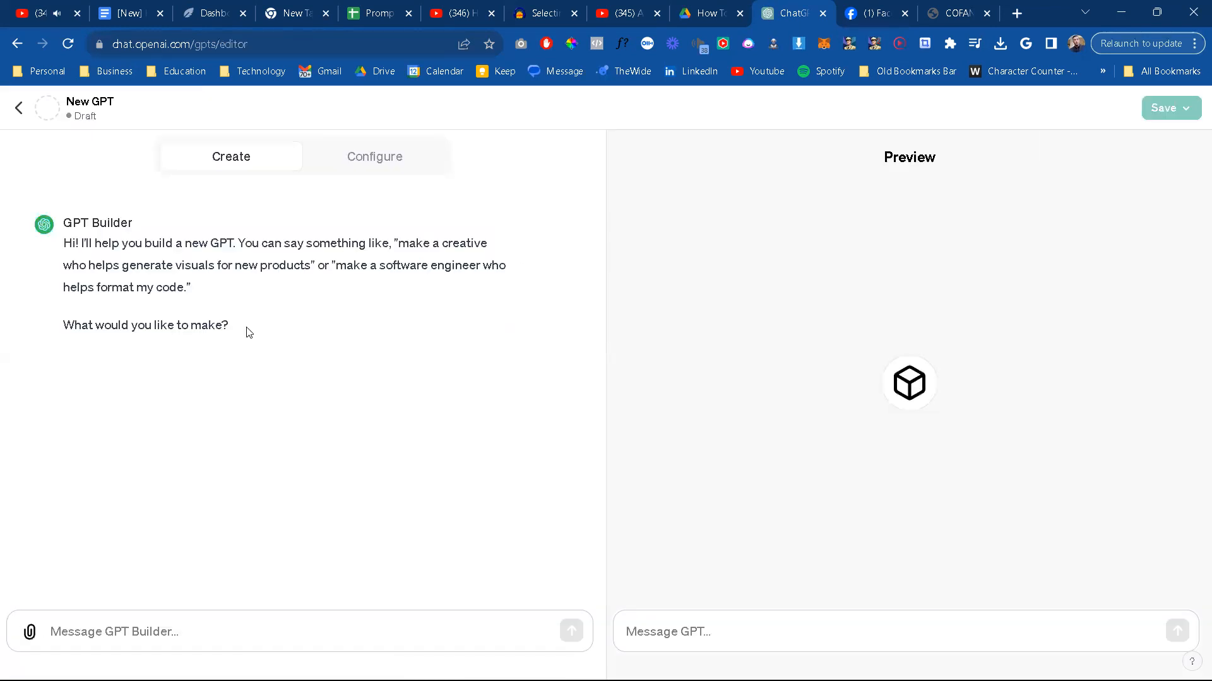
Step: Begin the GPT Builder message with "LEt's create Studio Master GPT. The purpose of studio master is to take the details discussed"
text(L)
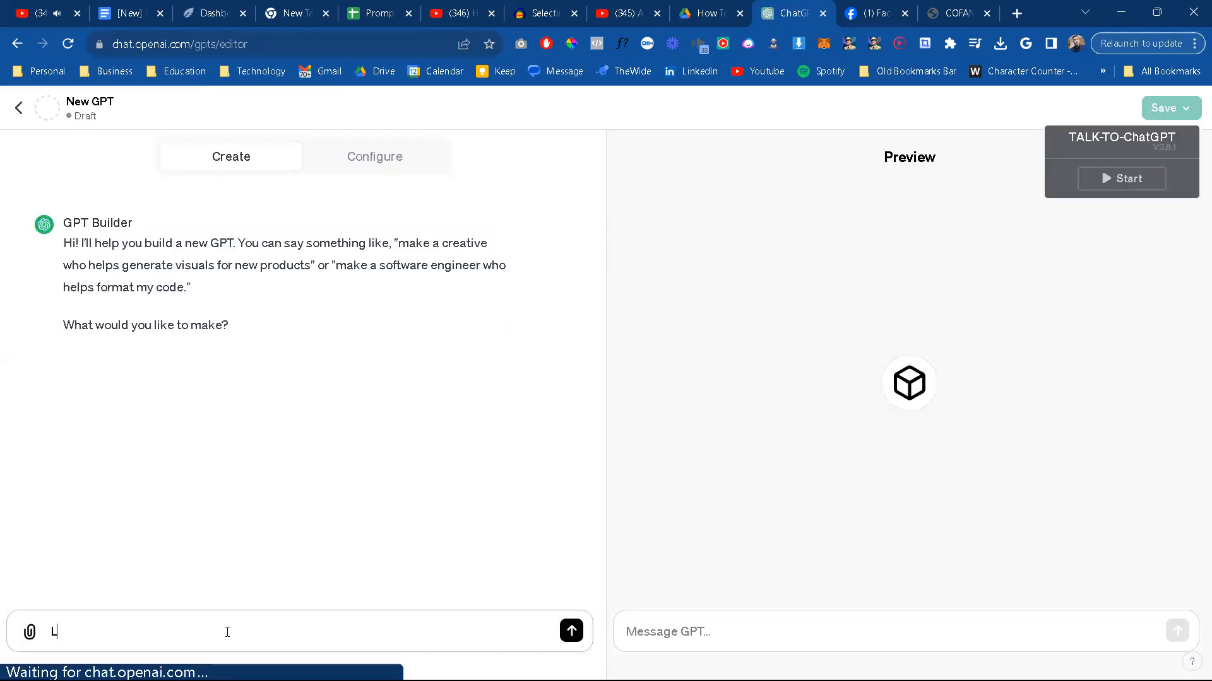
text(Et's create Studio Master)
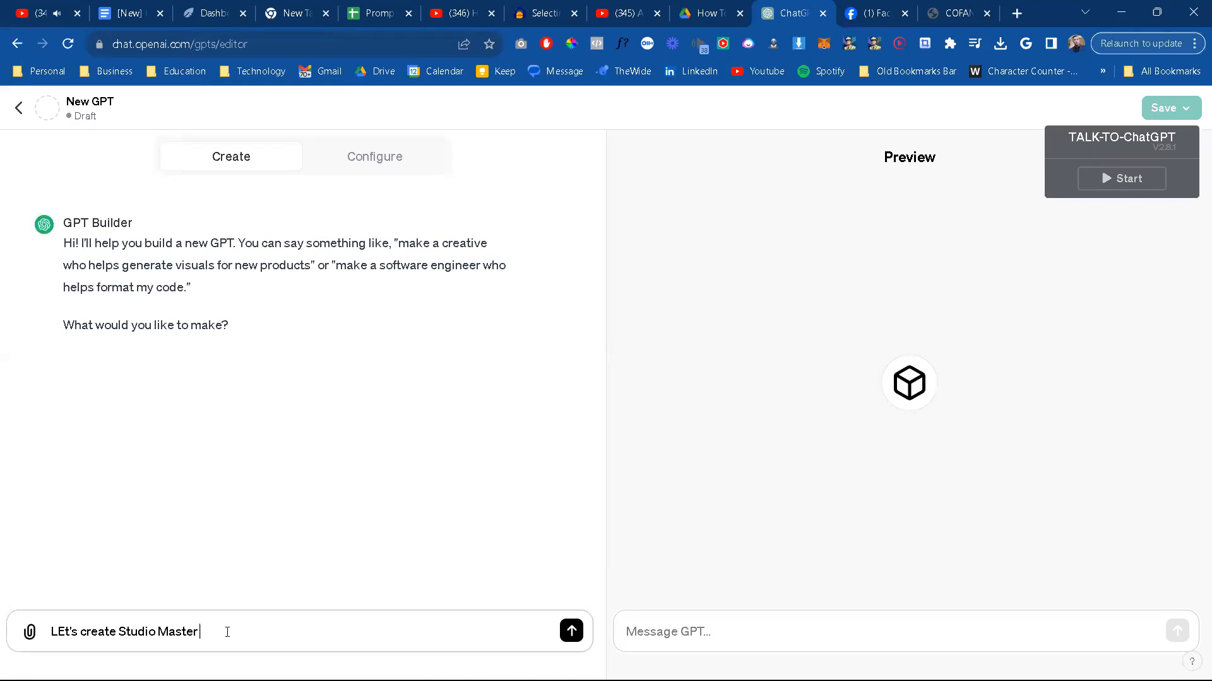
text( GPT. The purpose of studio ma)
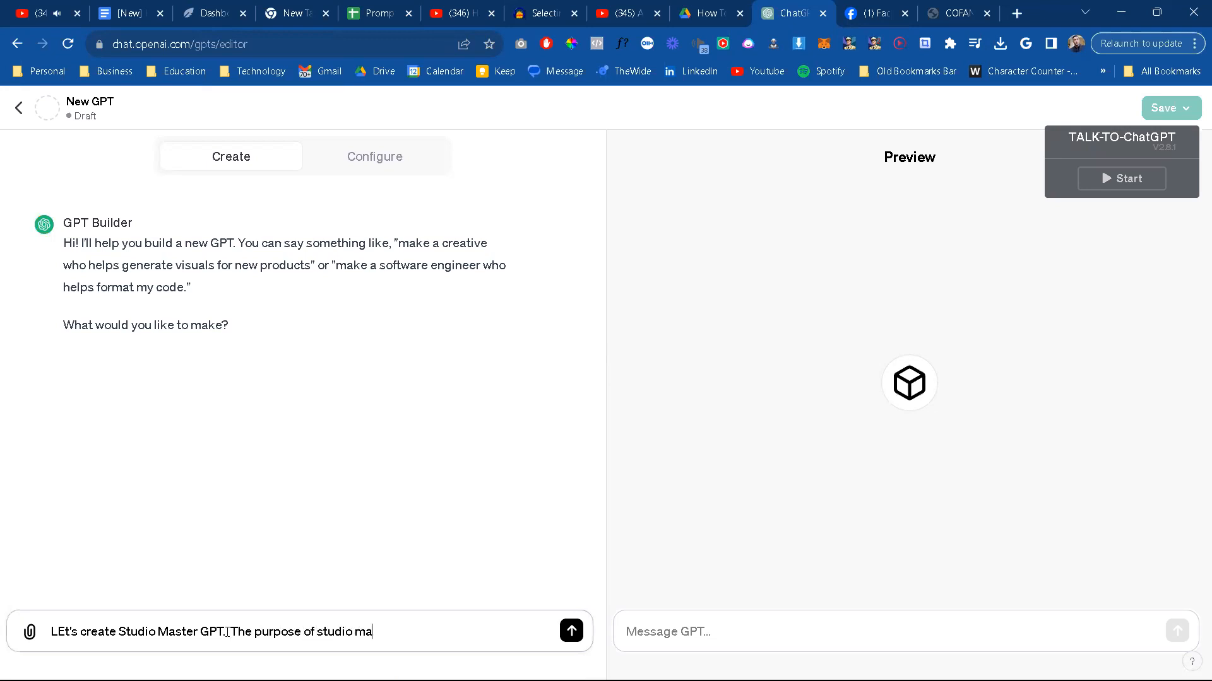
text(ster is to)
text( take in)
text( multiple)
key(BackSpace)
key(BackSpace)
key(BackSpace)
key(BackSpace)
key(BackSpace)
key(BackSpace)
key(BackSpace)
key(BackSpace)
text(detai)
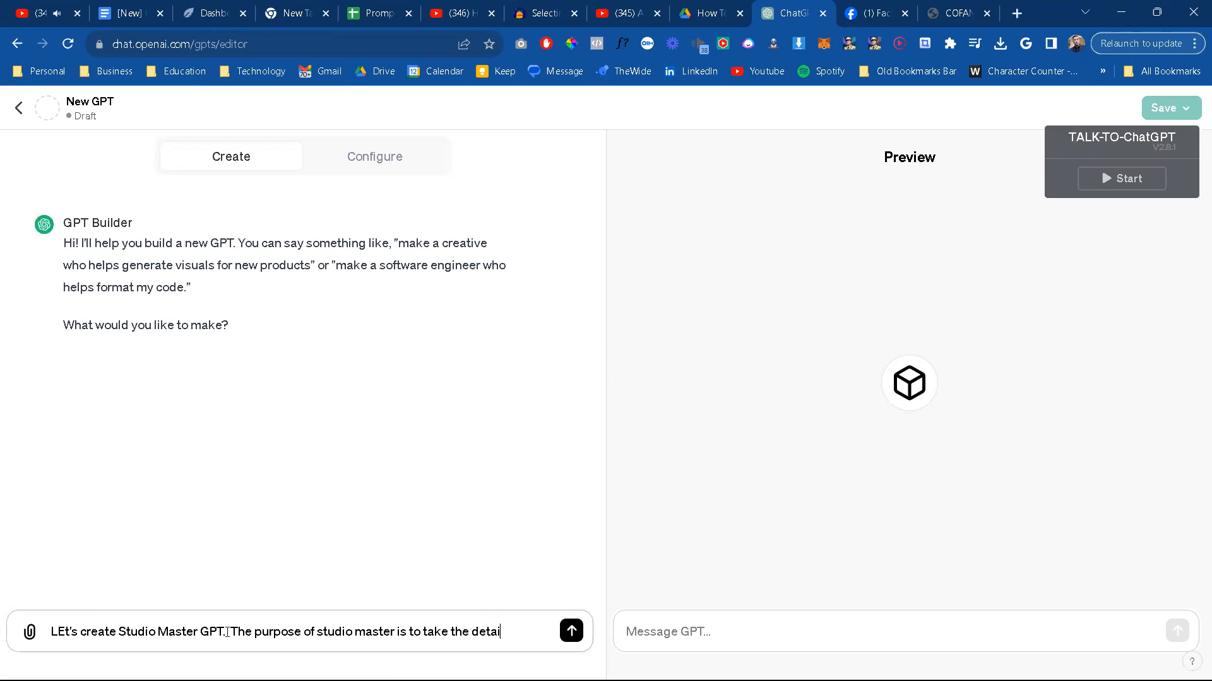
text(ls disco)
text(ussed )
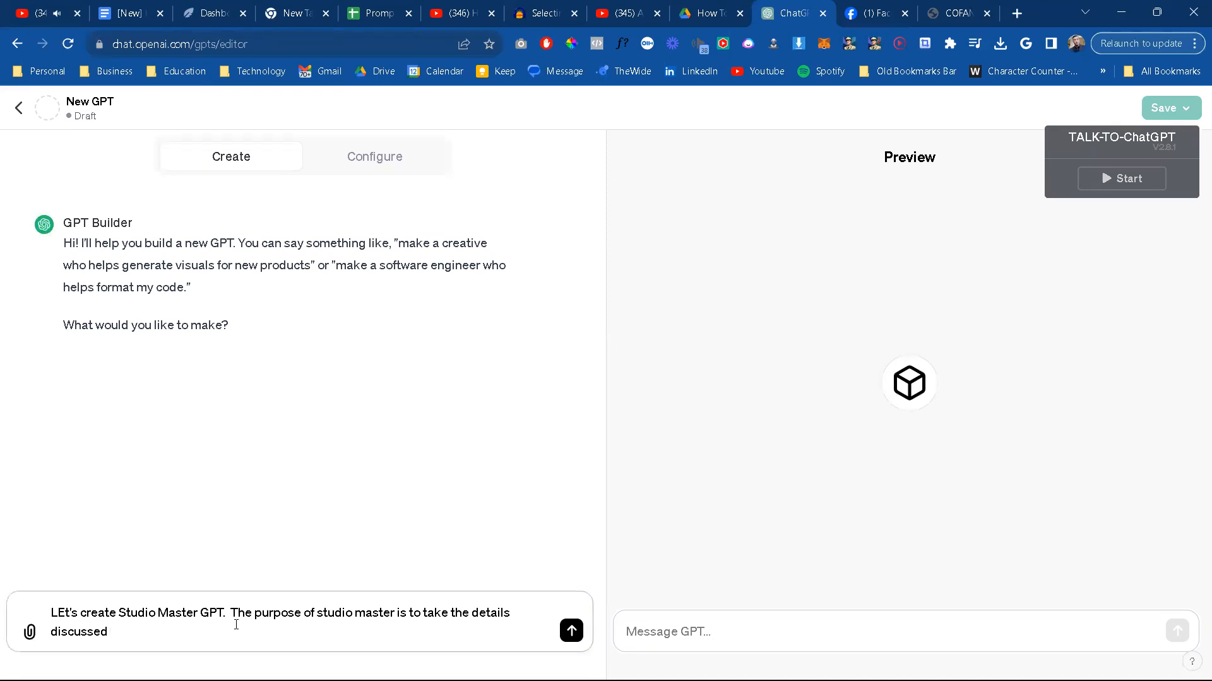
text(in prese)
Step: Continue the builder message with "from multiple discussions, as well as any show notes"
key(BackSpace)
key(BackSpace)
key(BackSpace)
key(BackSpace)
key(BackSpace)
text(multiple)
key(BackSpace)
key(BackSpace)
key(BackSpace)
key(BackSpace)
key(BackSpace)
key(BackSpace)
key(BackSpace)
key(BackSpace)
key(BackSpace)
key(BackSpace)
key(BackSpace)
text(from multiple discussions, as well a)
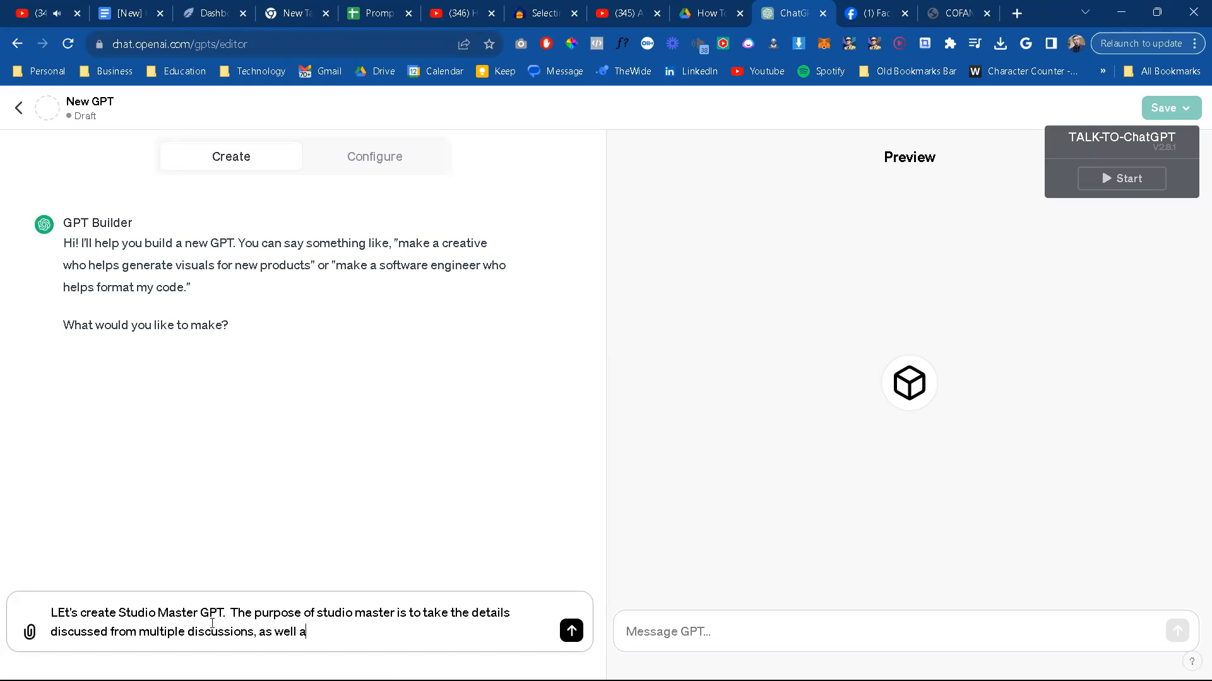
text(s any show notes and synt)
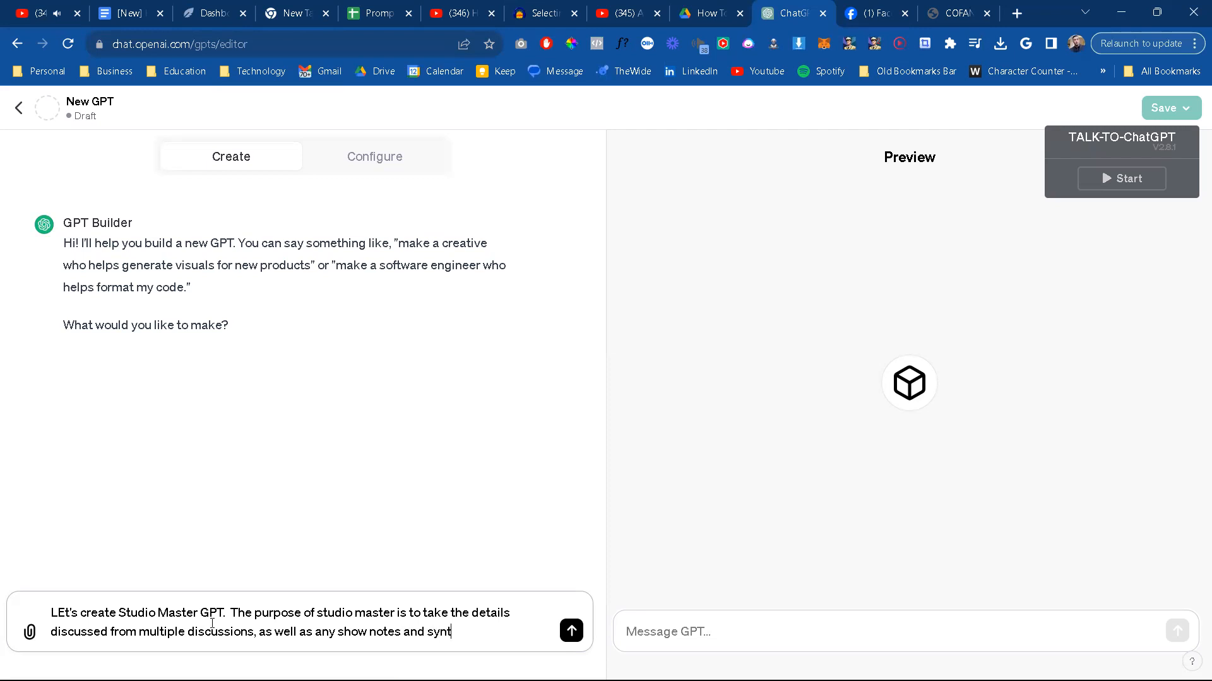
text(hesize it)
Step: Complete the sentence with "and synthesize them into a single set of details and create the following items for use for distribution."
key(BackSpace)
text(them into a single )
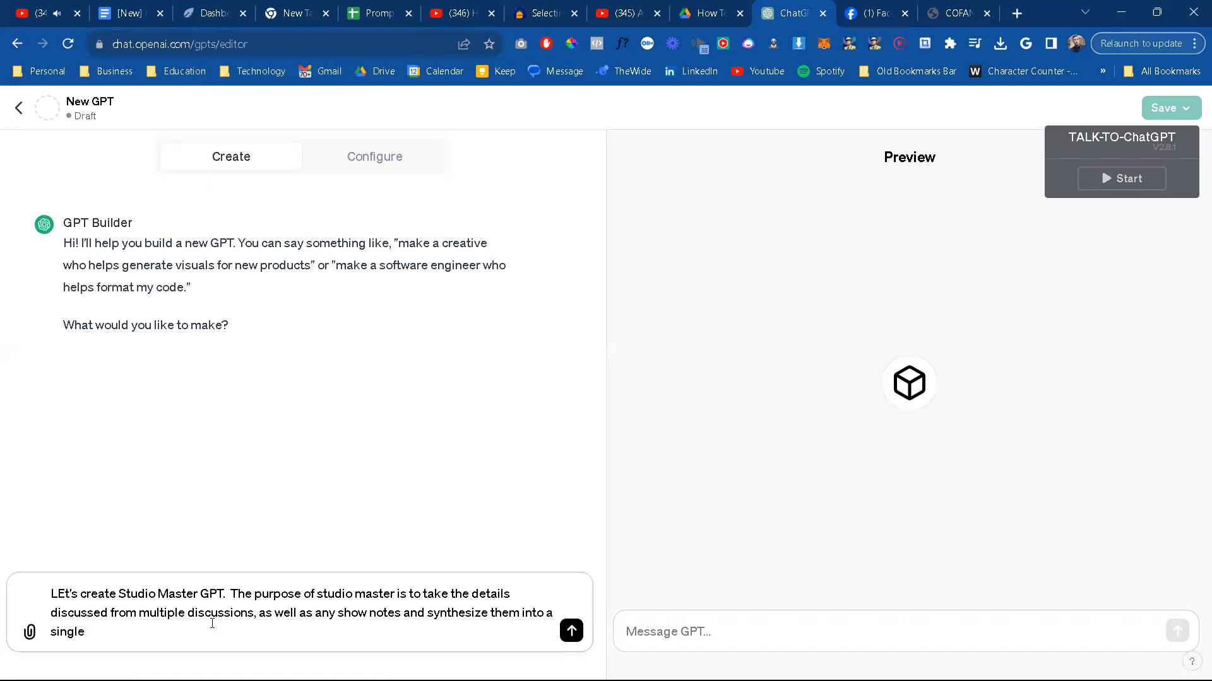
text(set of details)
text( to be)
key(BackSpace)
key(BackSpace)
key(BackSpace)
key(BackSpace)
key(BackSpace)
key(BackSpace)
text(and create the fo)
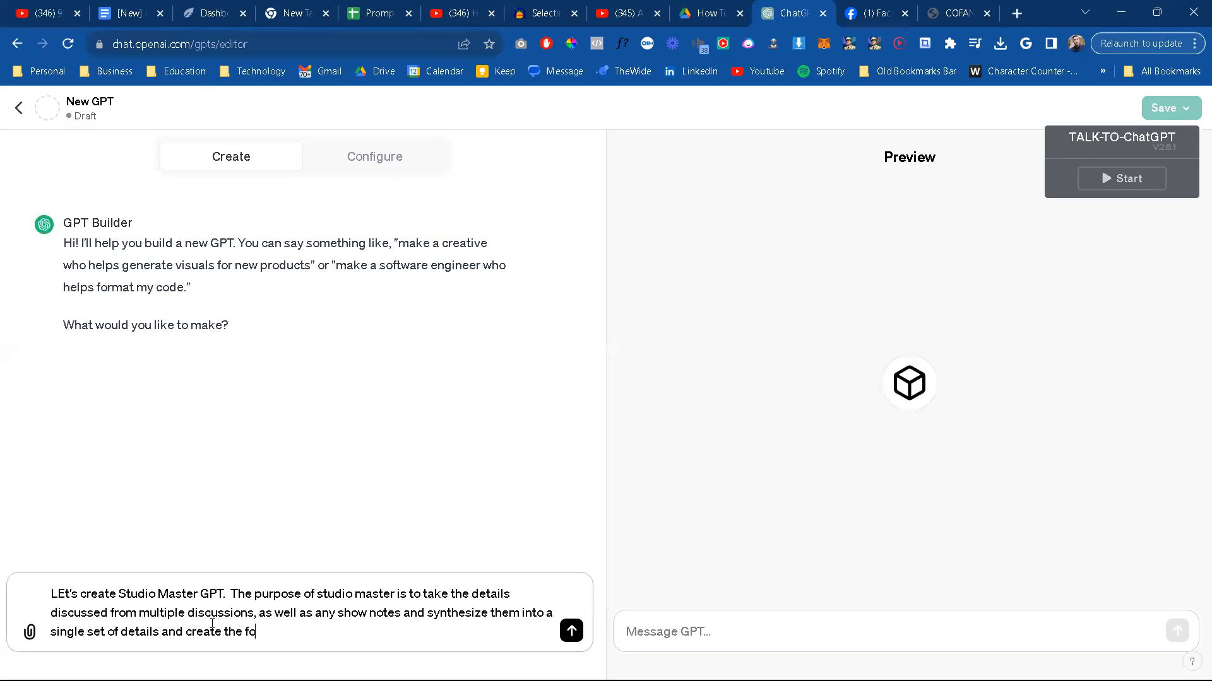
text(llowing items for use )
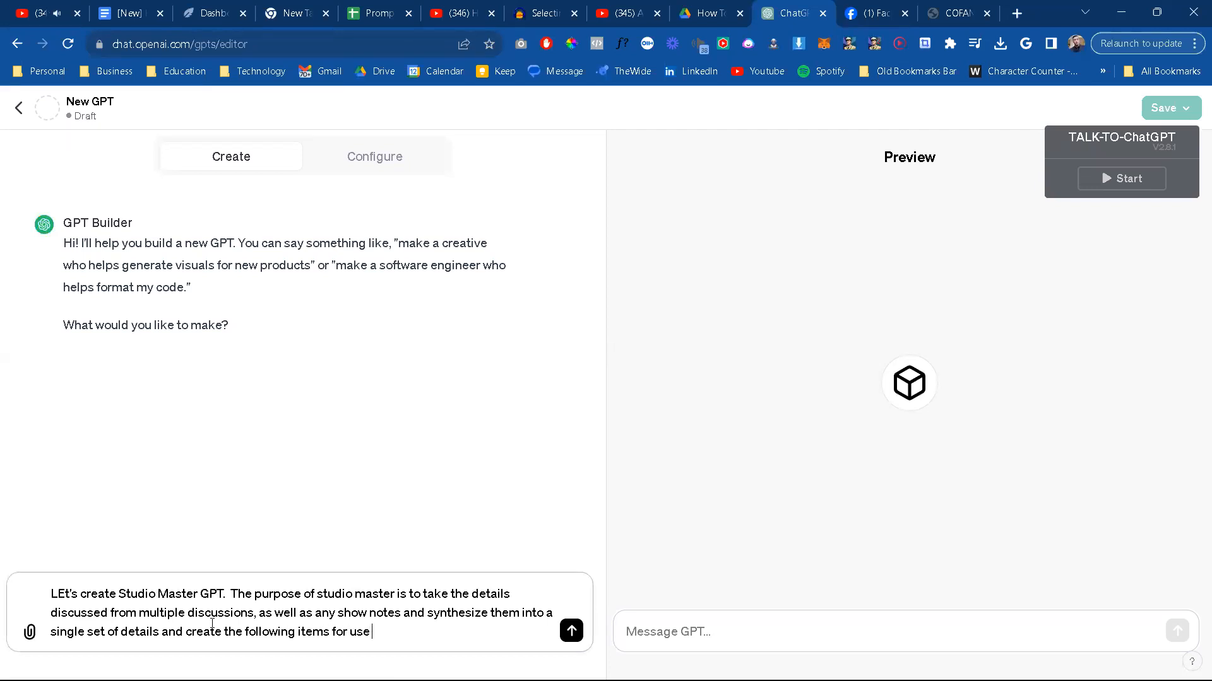
text(for distribution.)
Step: Before "The purpose of studio master", insert "Studio Master GPT is responsable for helping me create content for"
click(232, 594)
text(Studio Mas)
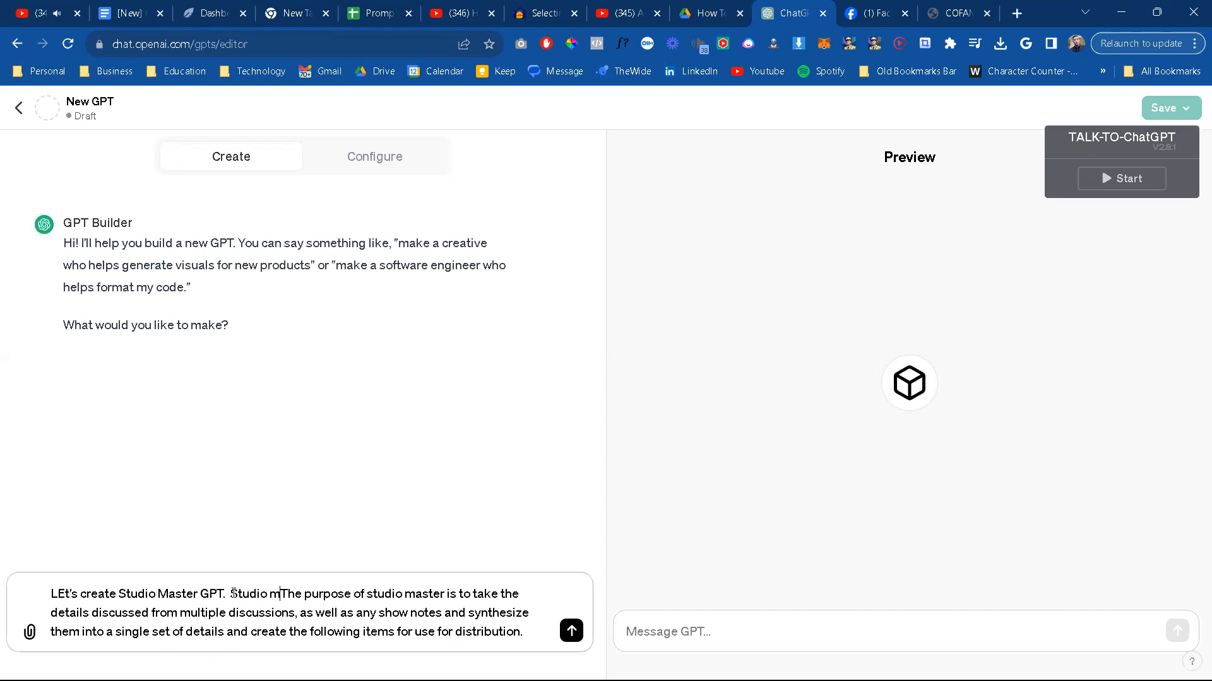
text(ter GPT is the new )
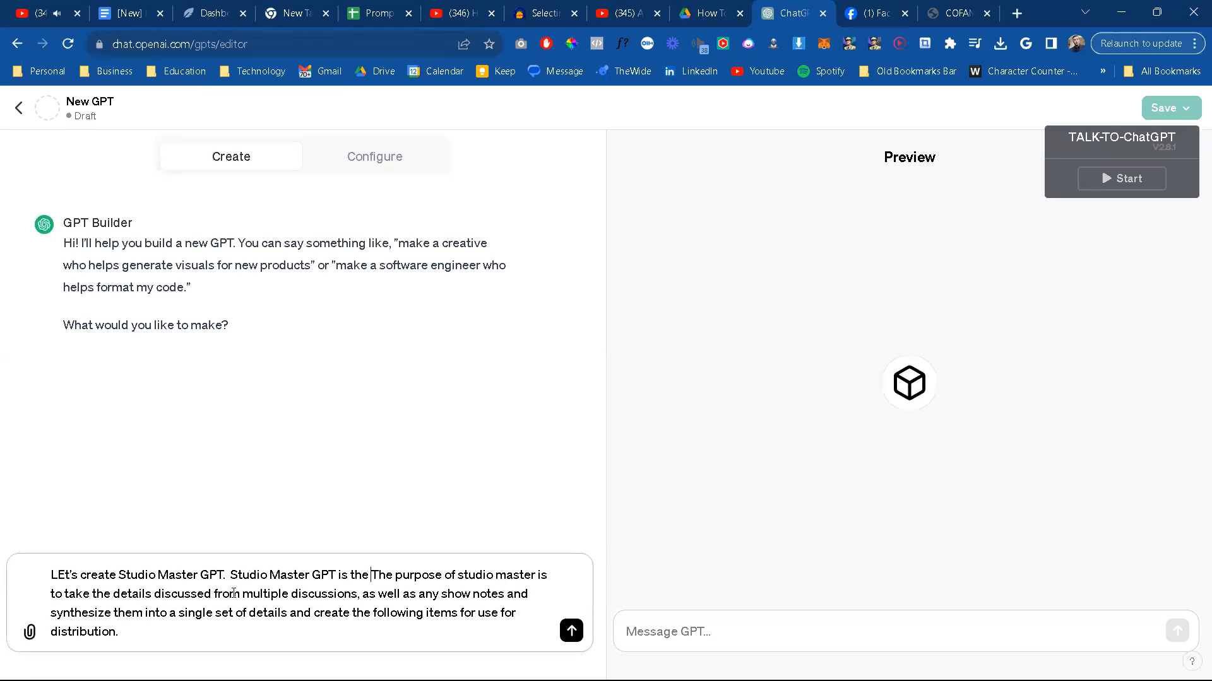
text(GPT ti)
key(BackSpace)
key(BackSpace)
key(BackSpace)
key(BackSpace)
key(BackSpace)
key(BackSpace)
key(BackSpace)
key(BackSpace)
key(BackSpace)
key(BackSpace)
key(BackSpace)
key(BackSpace)
key(BackSpace)
key(BackSpace)
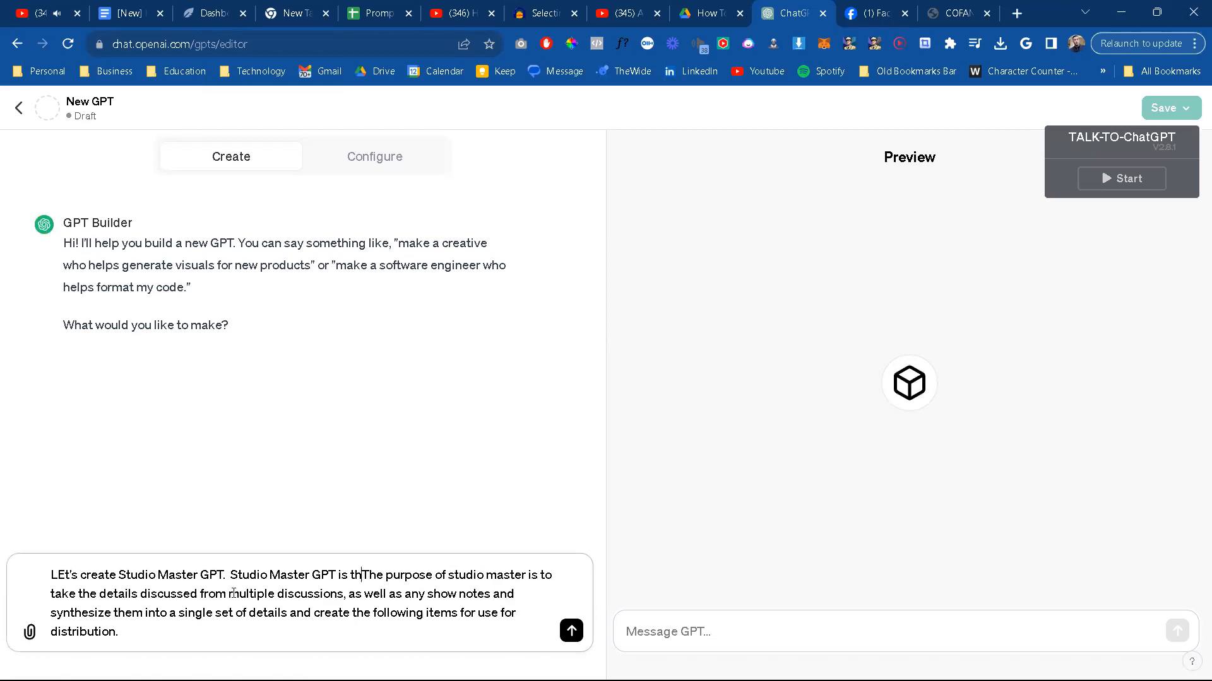
text(responsabil)
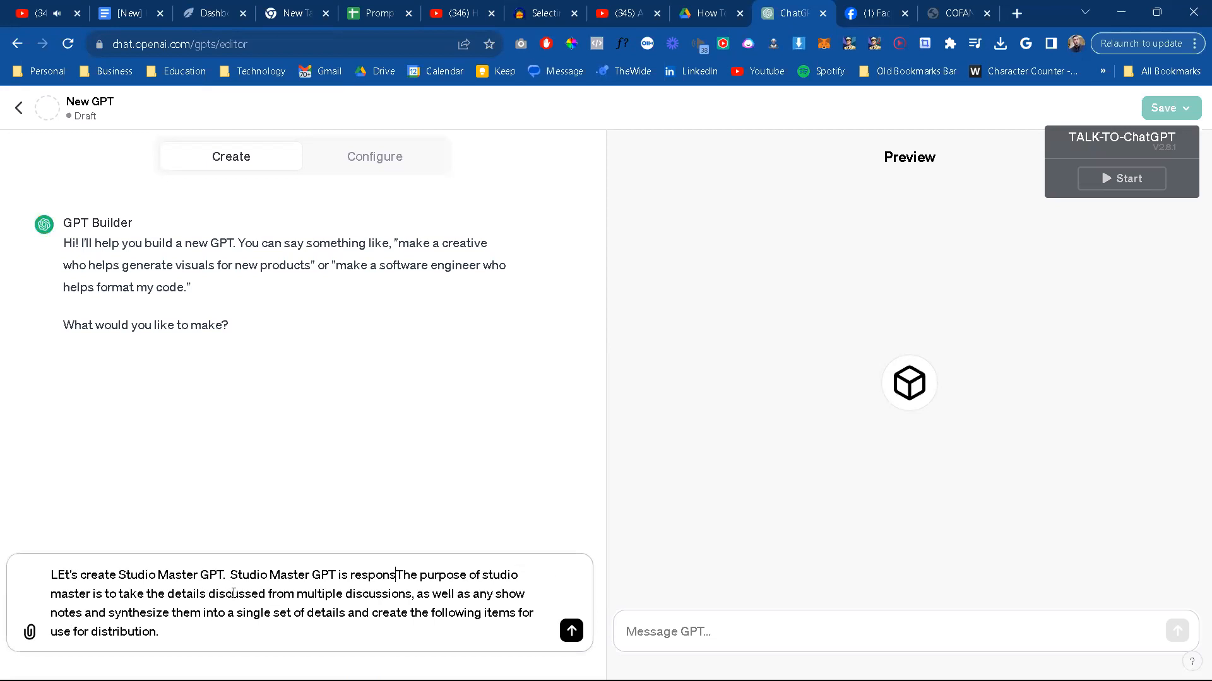
key(BackSpace)
key(BackSpace)
text(le for helping me create con)
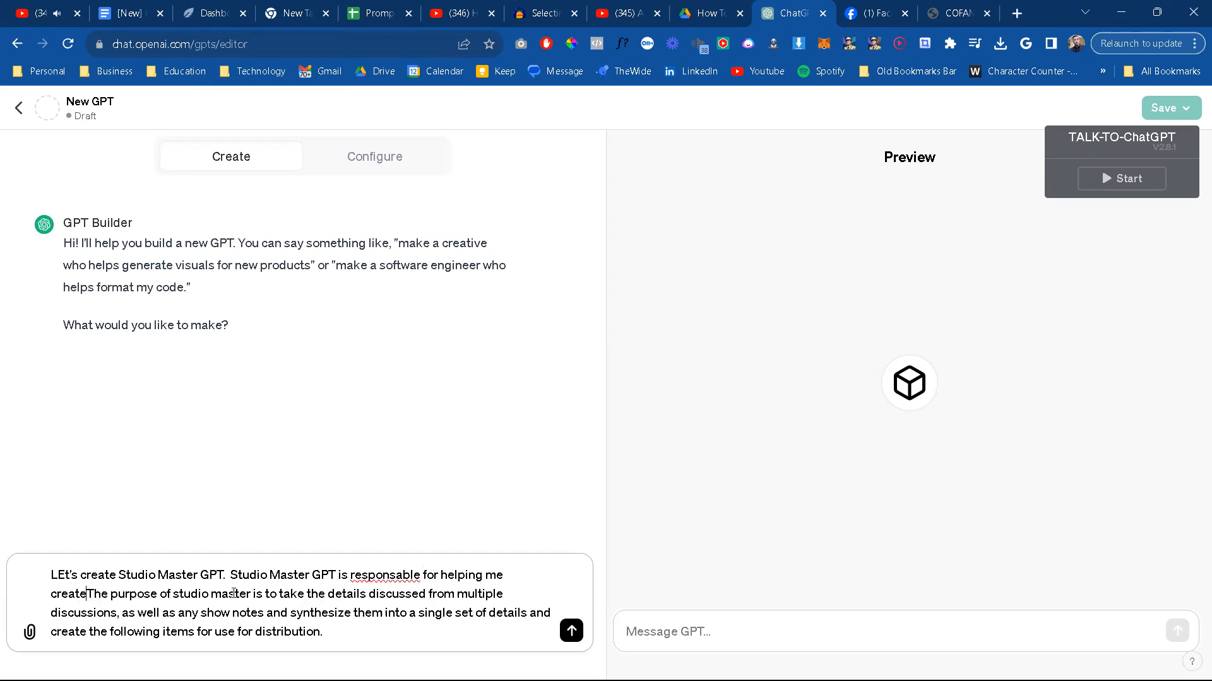
text(tent for )
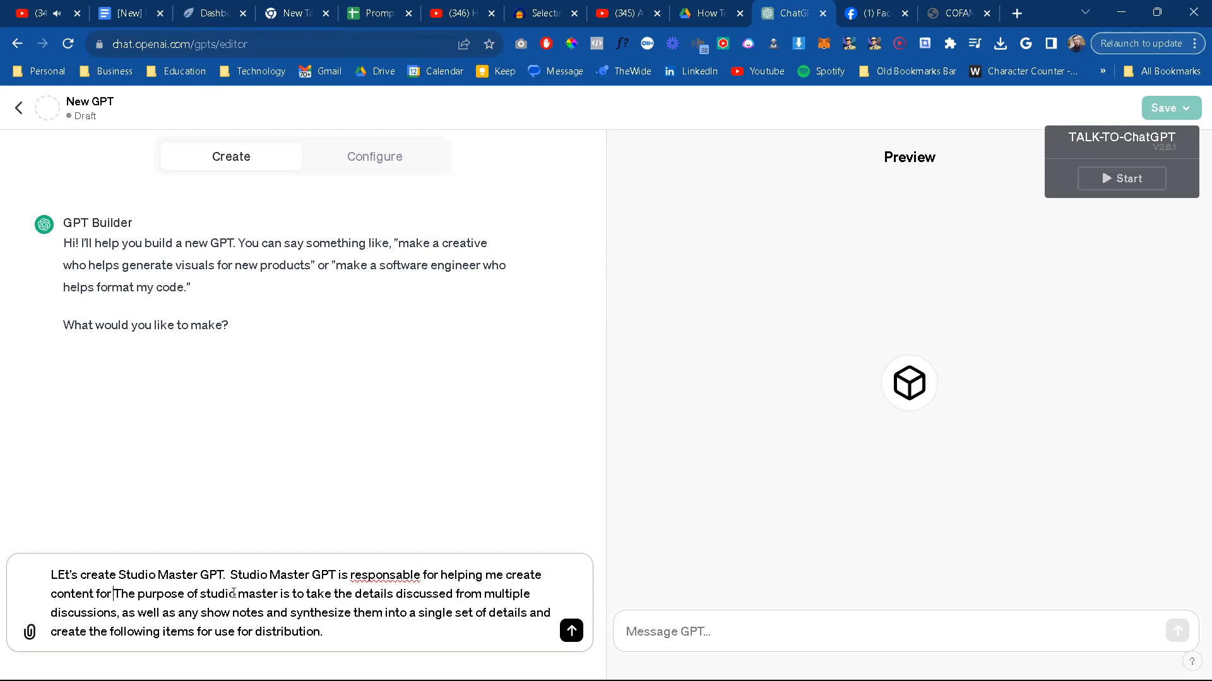
text(our youtube)
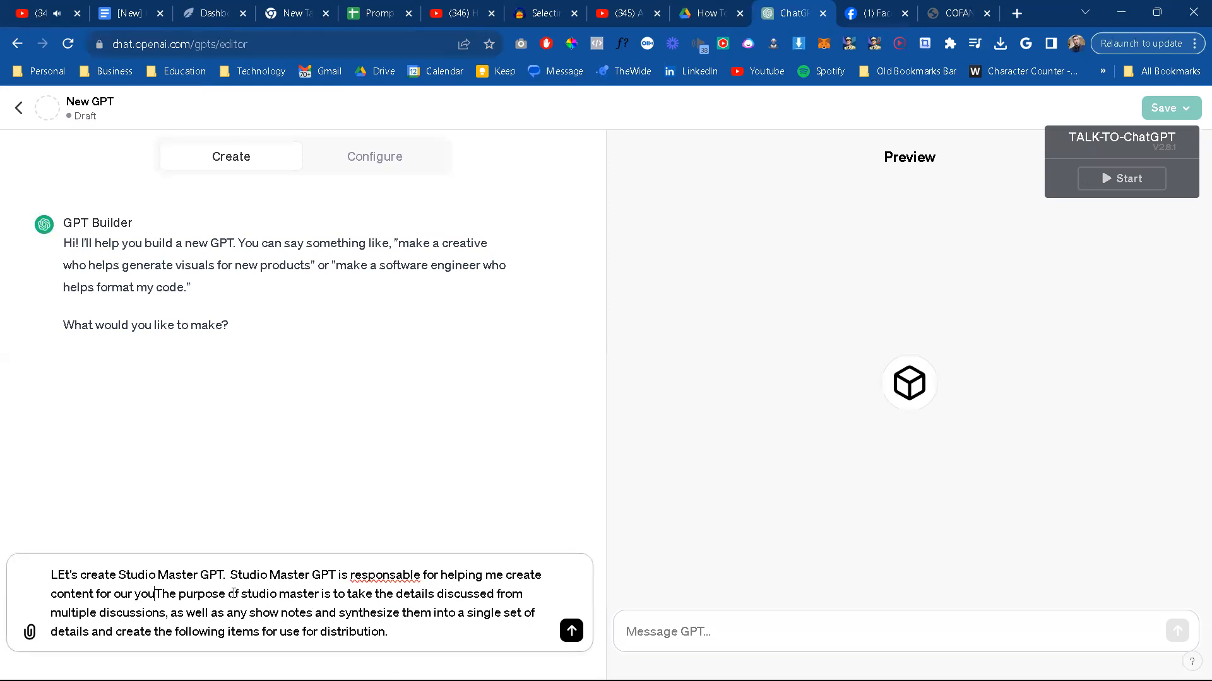
Step: Continue the inserted sentence after "content for" with "our new show where I screen record myself"
key(BackSpace)
key(BackSpace)
key(BackSpace)
key(BackSpace)
key(BackSpace)
key(BackSpace)
key(BackSpace)
text(new show where )
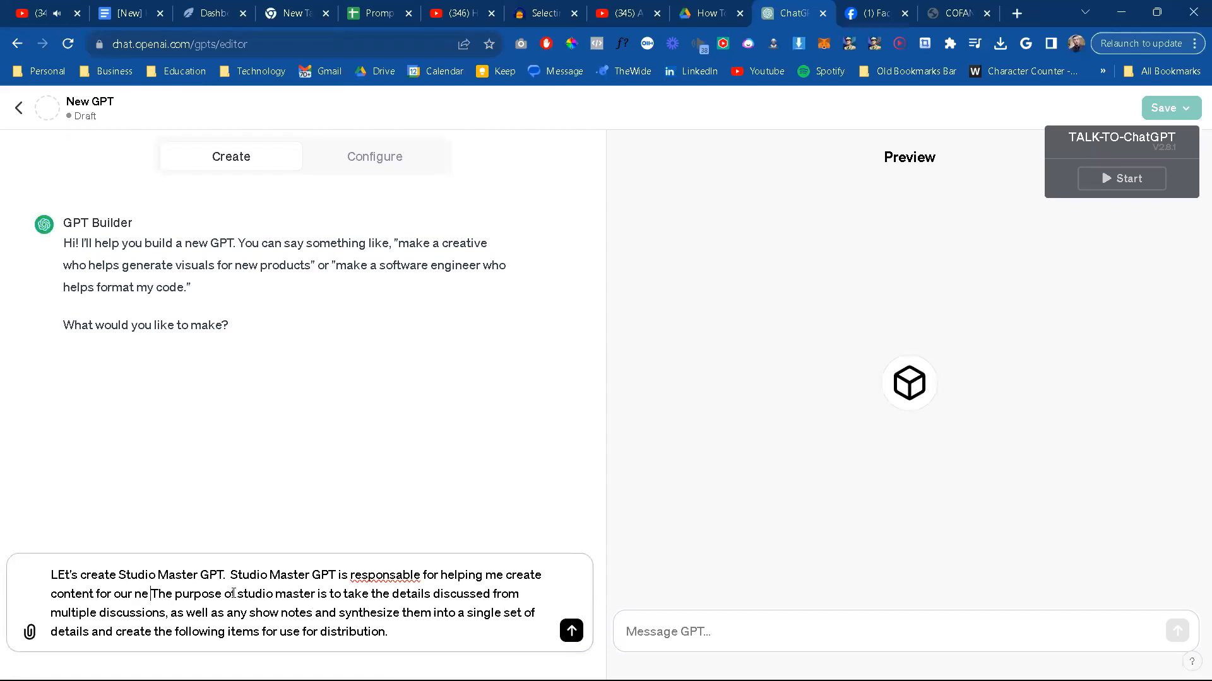
text(I screen re)
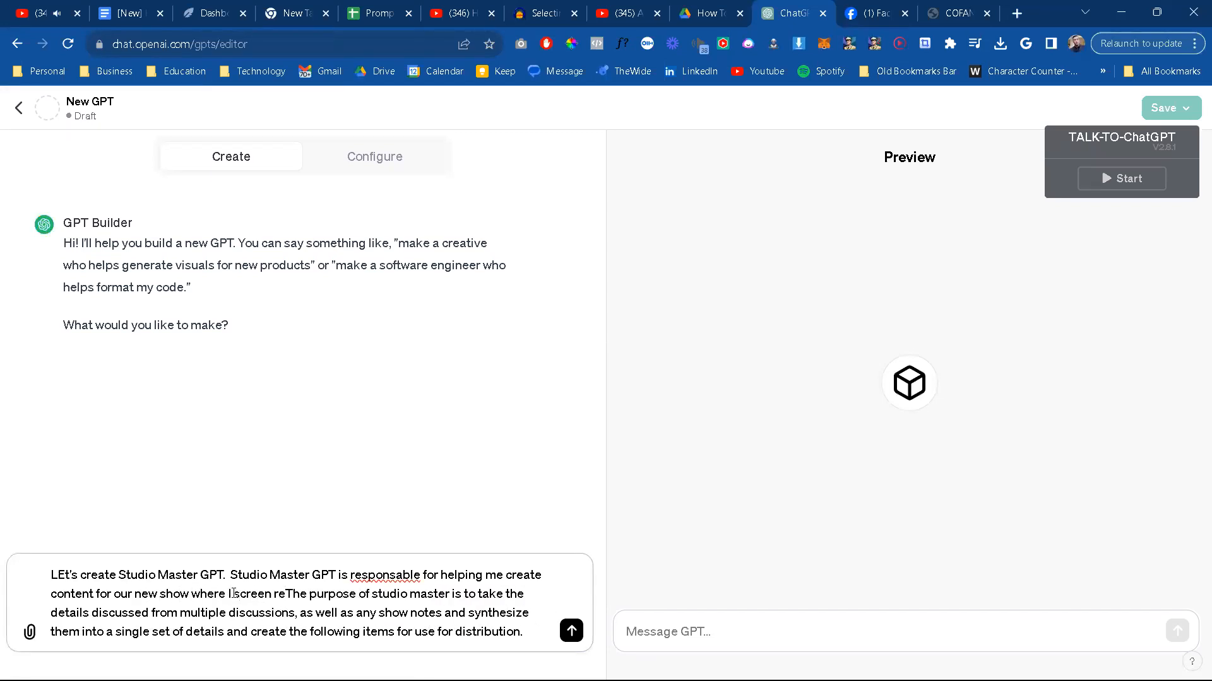
text(cord myself)
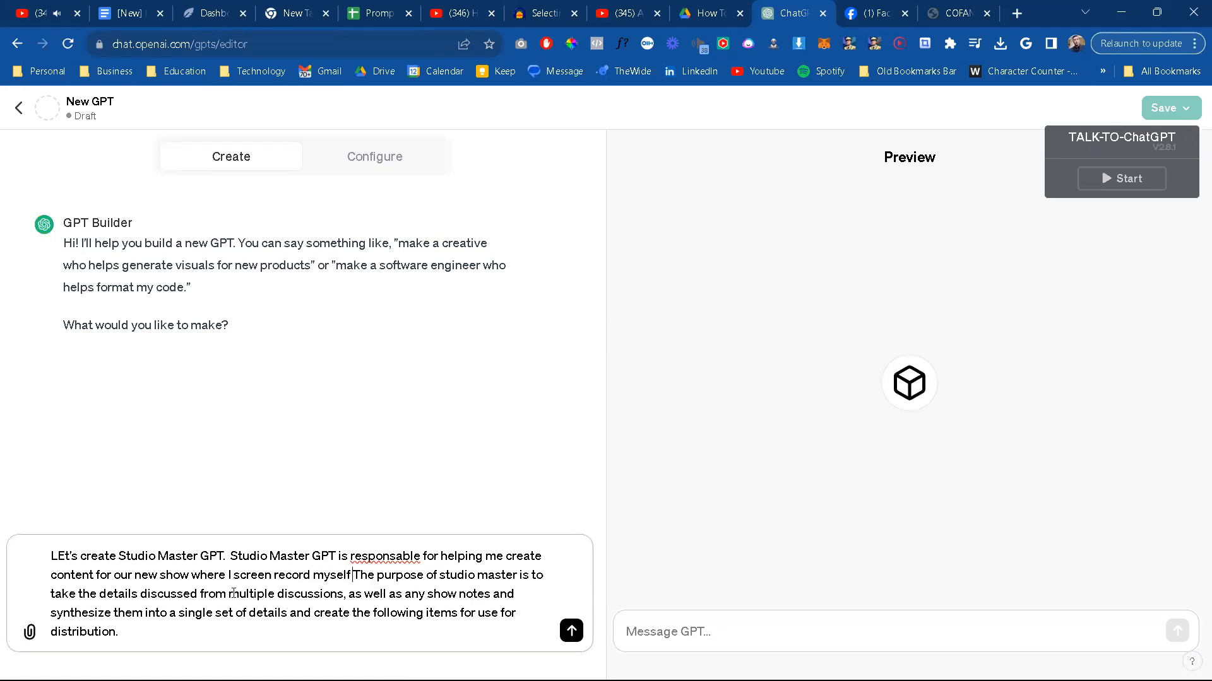
text( codeing,)
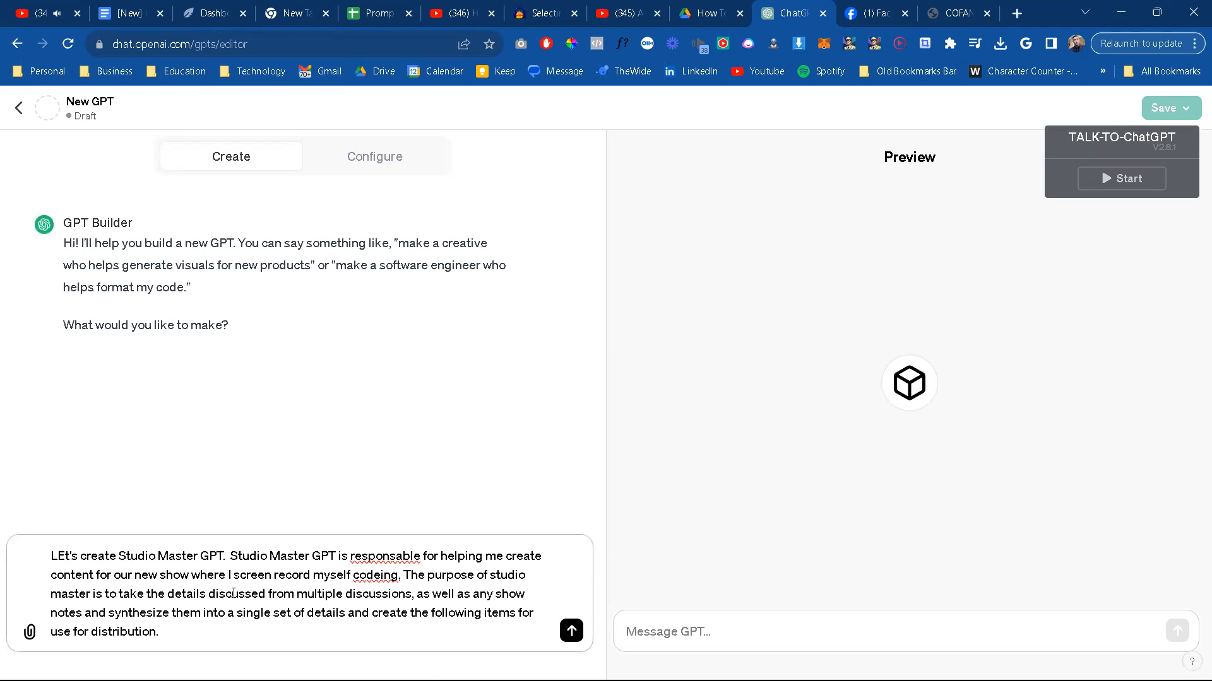
Step: Extend the inserted sentence with the activities "coding, writing, and developing"
key(BackSpace)
key(BackSpace)
key(BackSpace)
key(BackSpace)
key(BackSpace)
key(BackSpace)
text(ind)
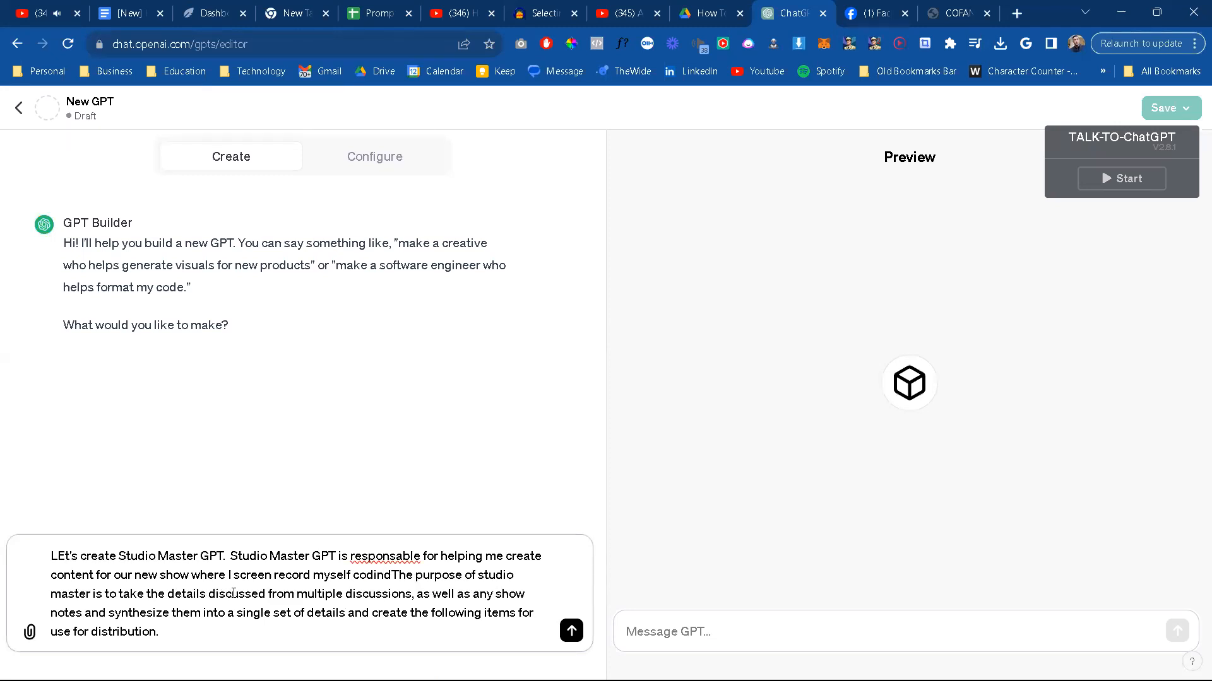
text(, writing, and developing)
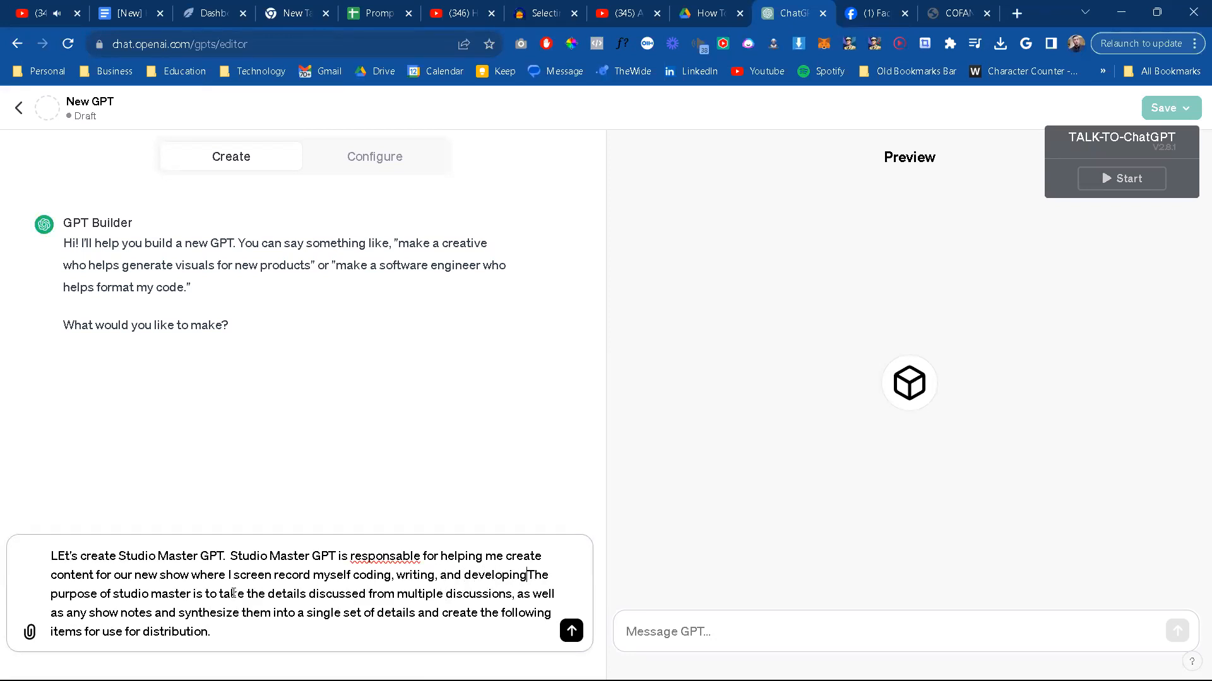
text( aweb ap)
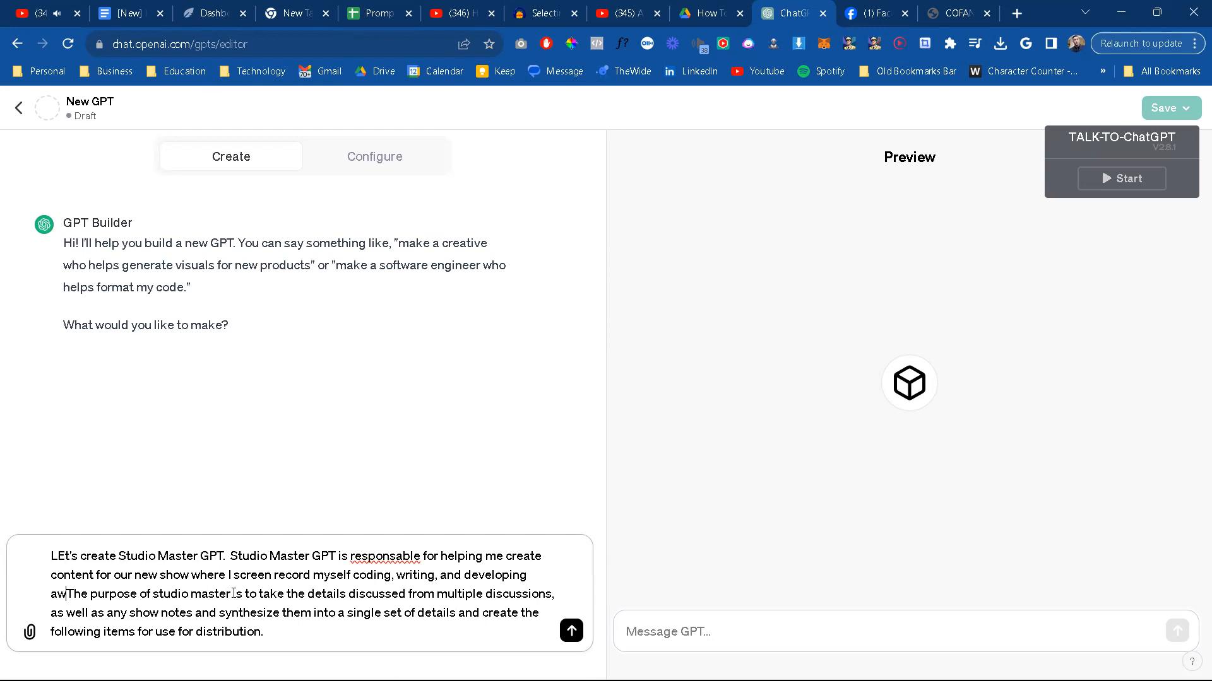
Step: Name what is developed in the sentence by adding "various software, or web applicaitons,"
key(BackSpace)
key(BackSpace)
key(BackSpace)
key(BackSpace)
key(BackSpace)
key(BackSpace)
key(BackSpace)
text(variou)
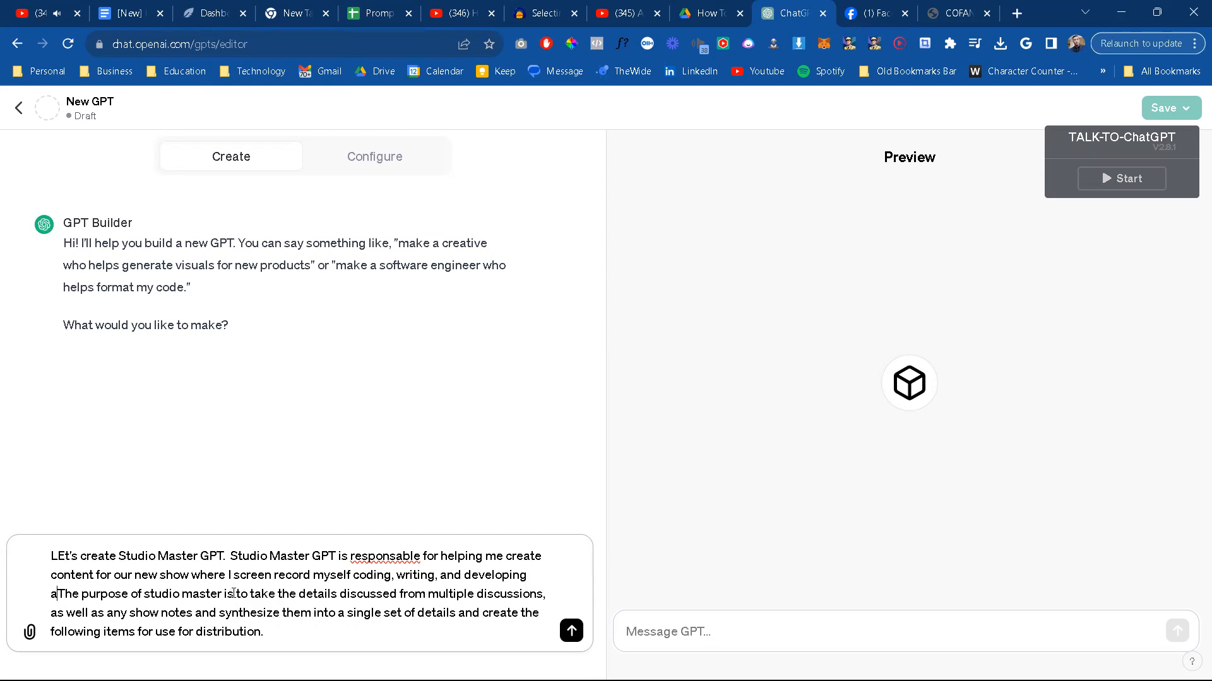
text(s softwar3)
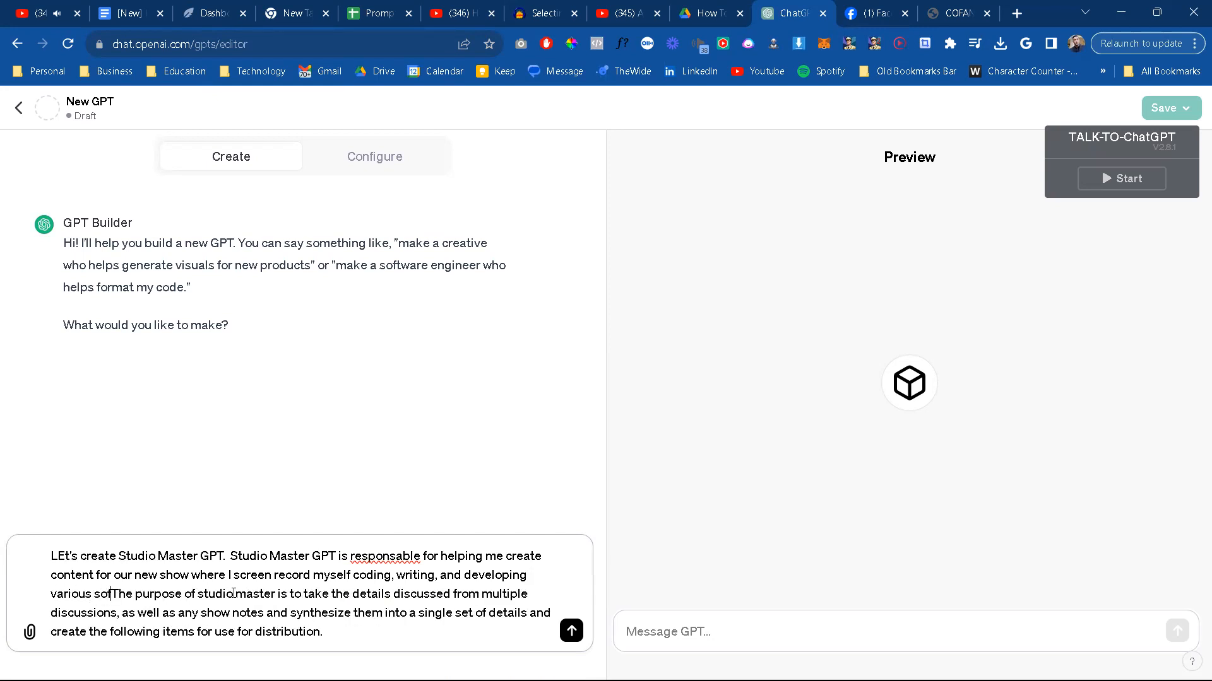
key(BackSpace)
text(elf coding, writing, and developing va)
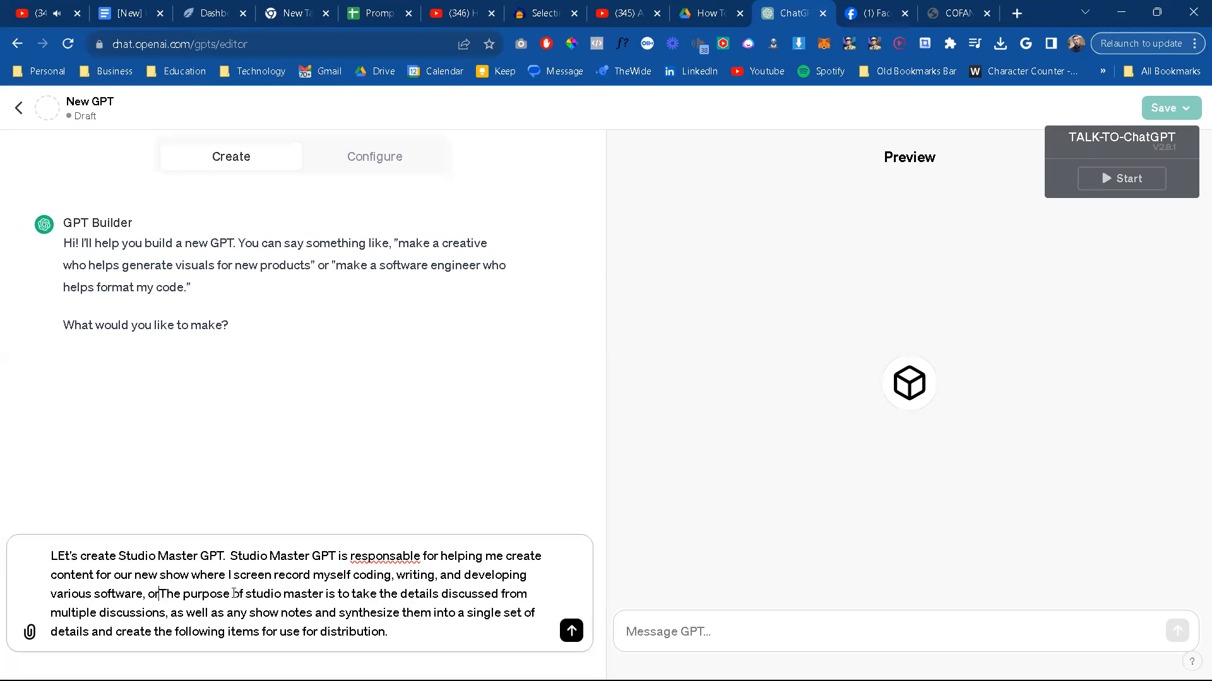
text(rious software, or web applicai)
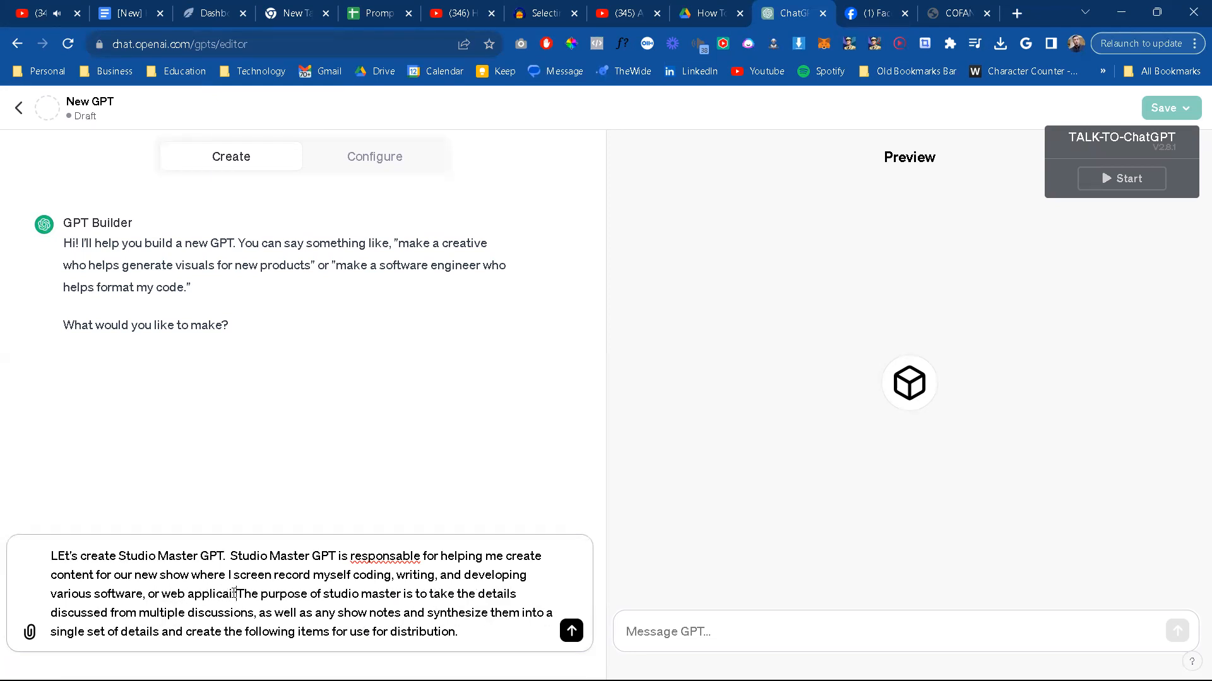
text(tons, a)
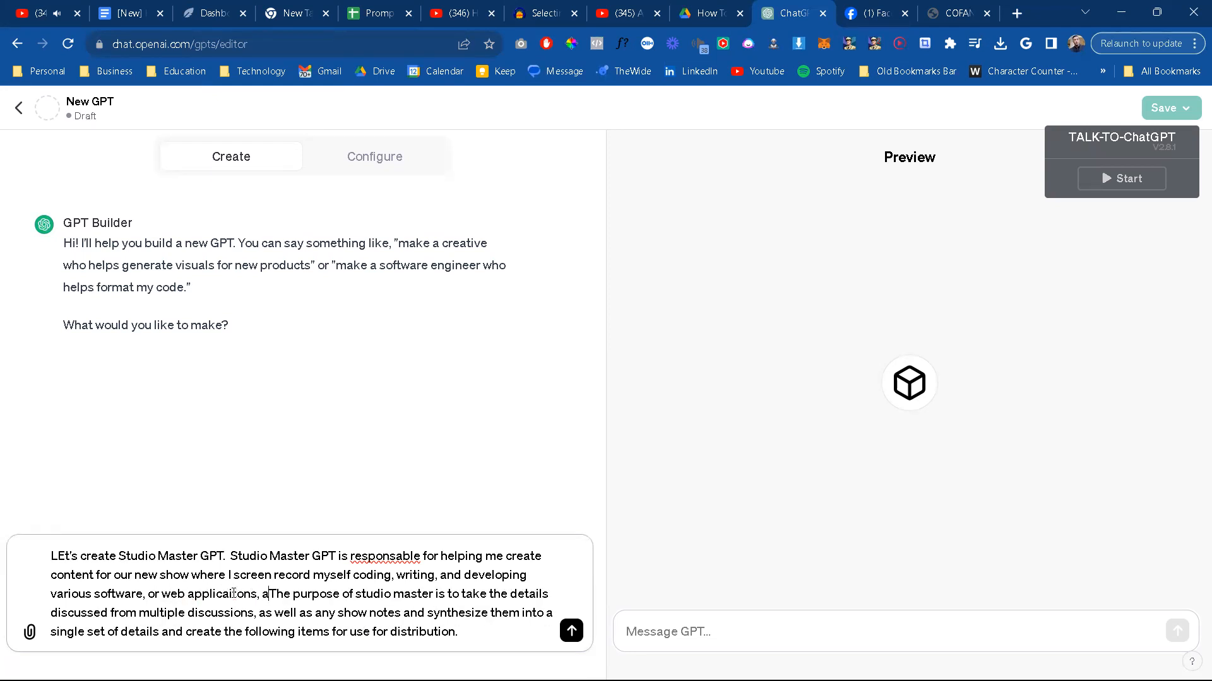
text(nd or)
text( other content)
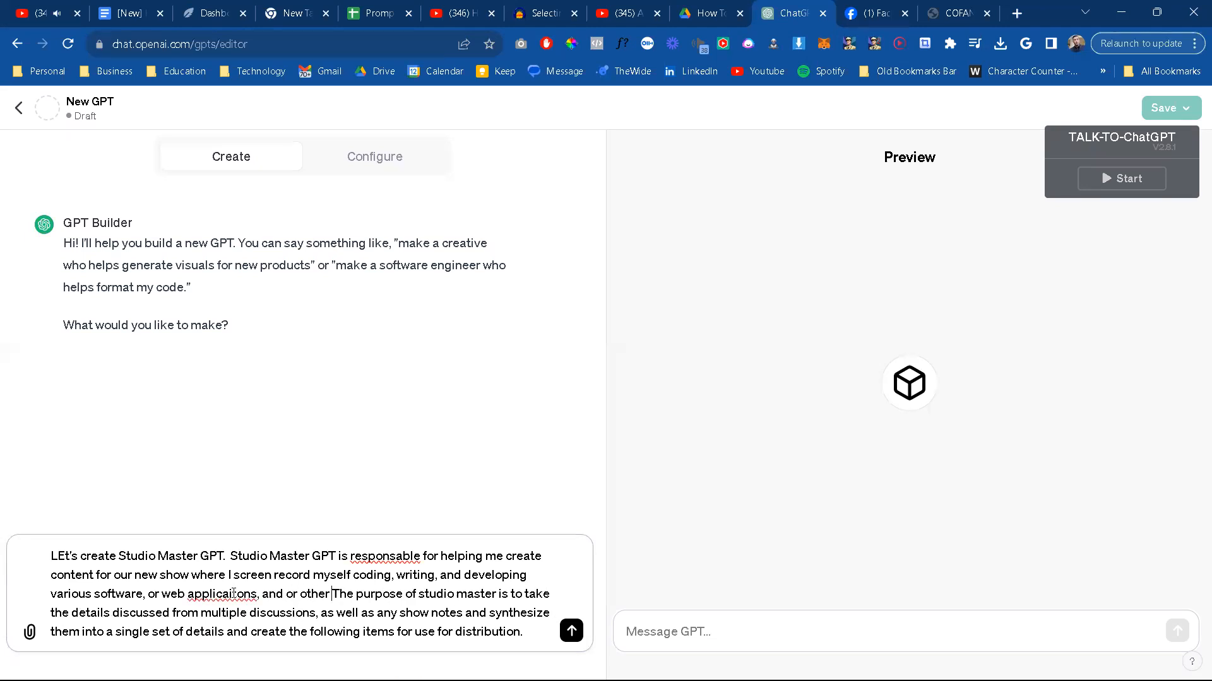
text( on screen with no camera. no microphon)
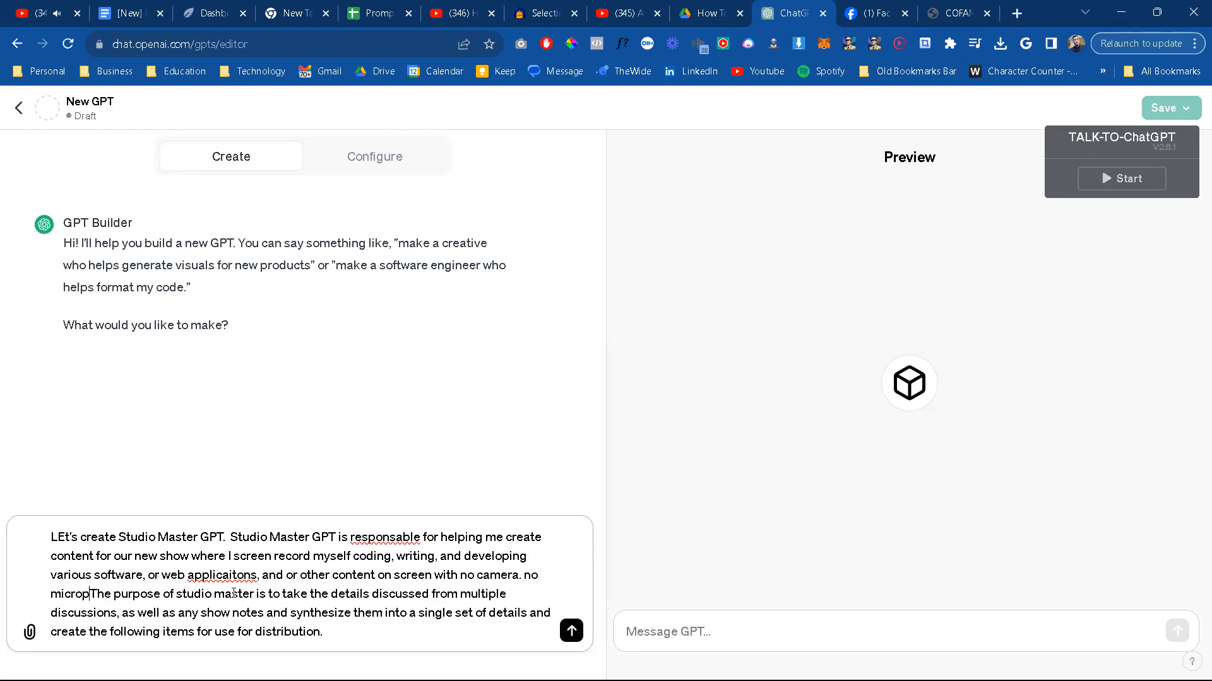
text(e, but)
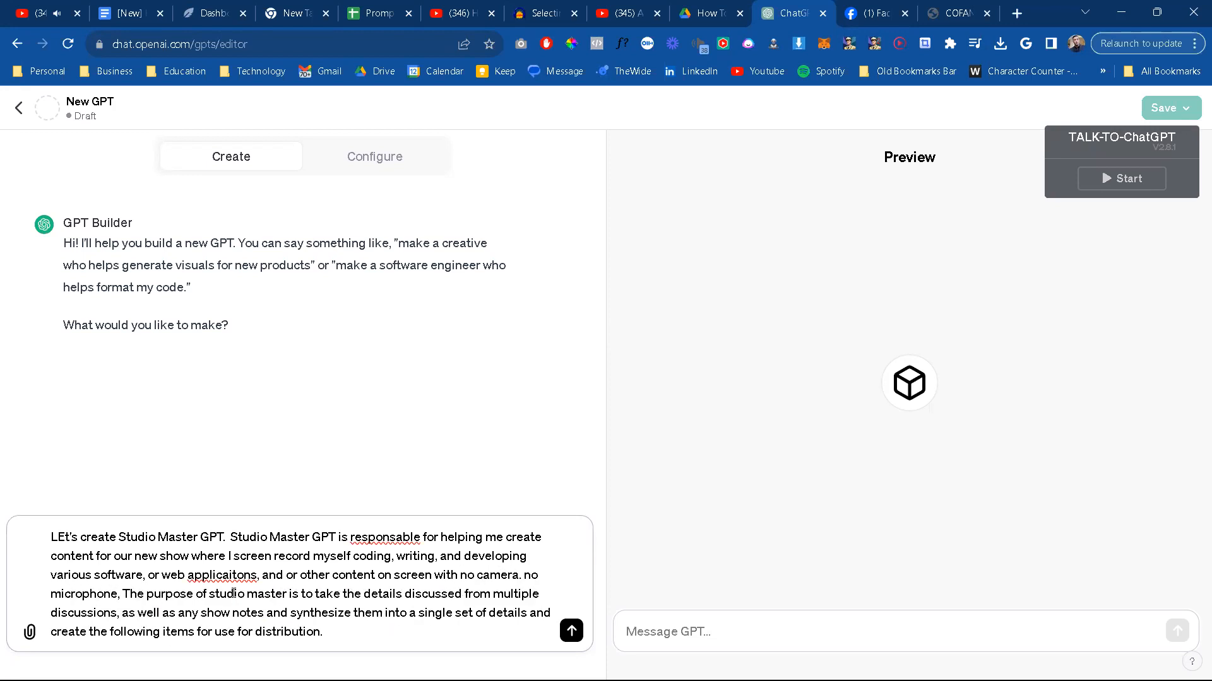
text( instead various auditoriay experiences, including music, and/or audio booke)
Step: Finish the show description with "instead various auditoriay experiences, including music, and/or audio books, etc." and separate it from the purpose paragraph with a blank line
key(BackSpace)
text(s, etc.)
key(shift+Return)
key(shift+Return)
Step: Below the purpose paragraph, add the line "As an example:" set off by blank lines
scroll(265, 596, down, 1)
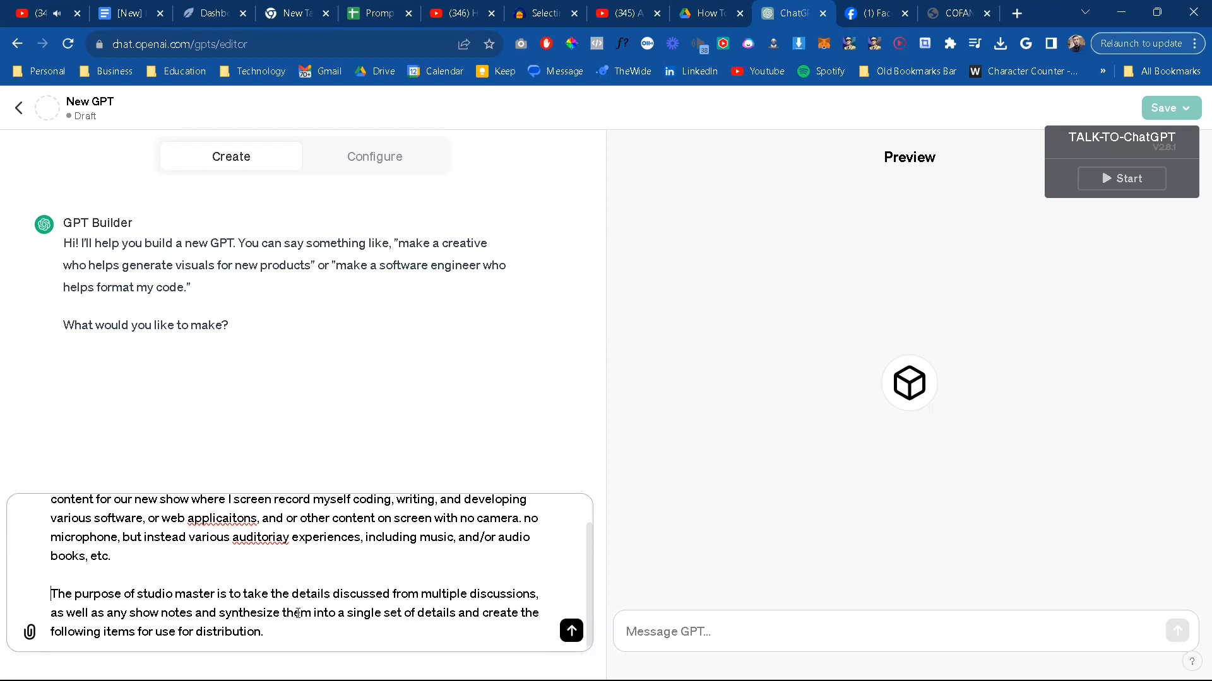
click(335, 632)
key(shift+Return)
key(shift+Return)
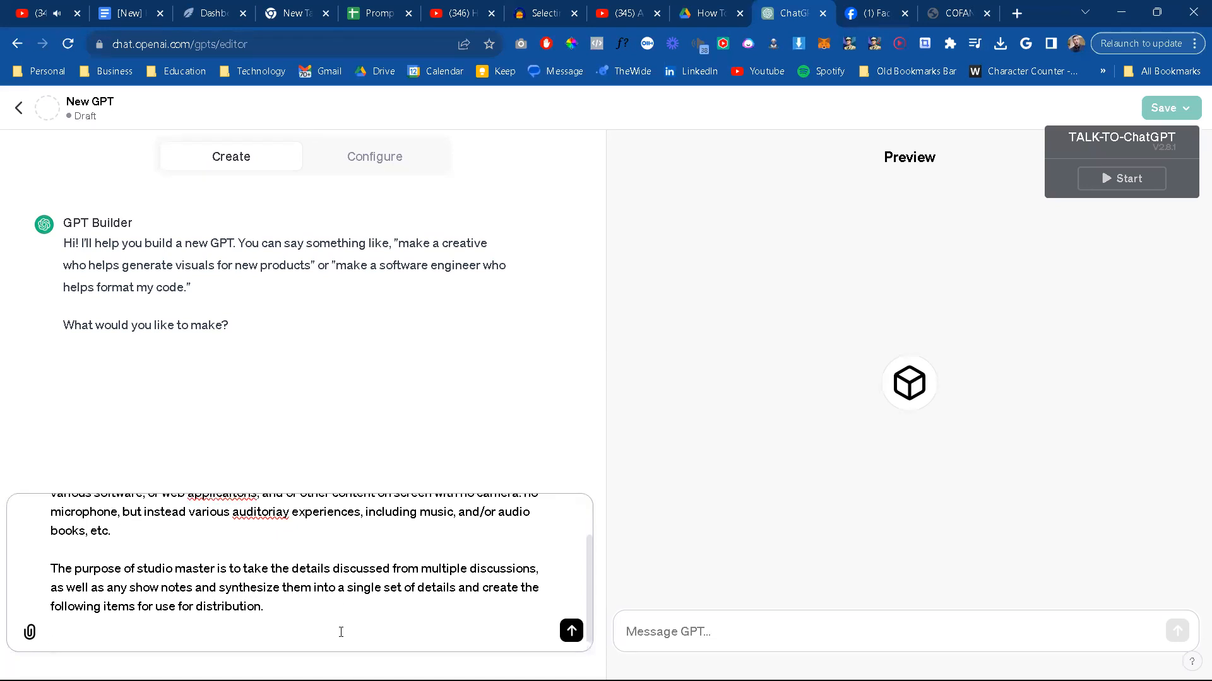
text(As an example:)
key(shift+Return)
key(shift+Return)
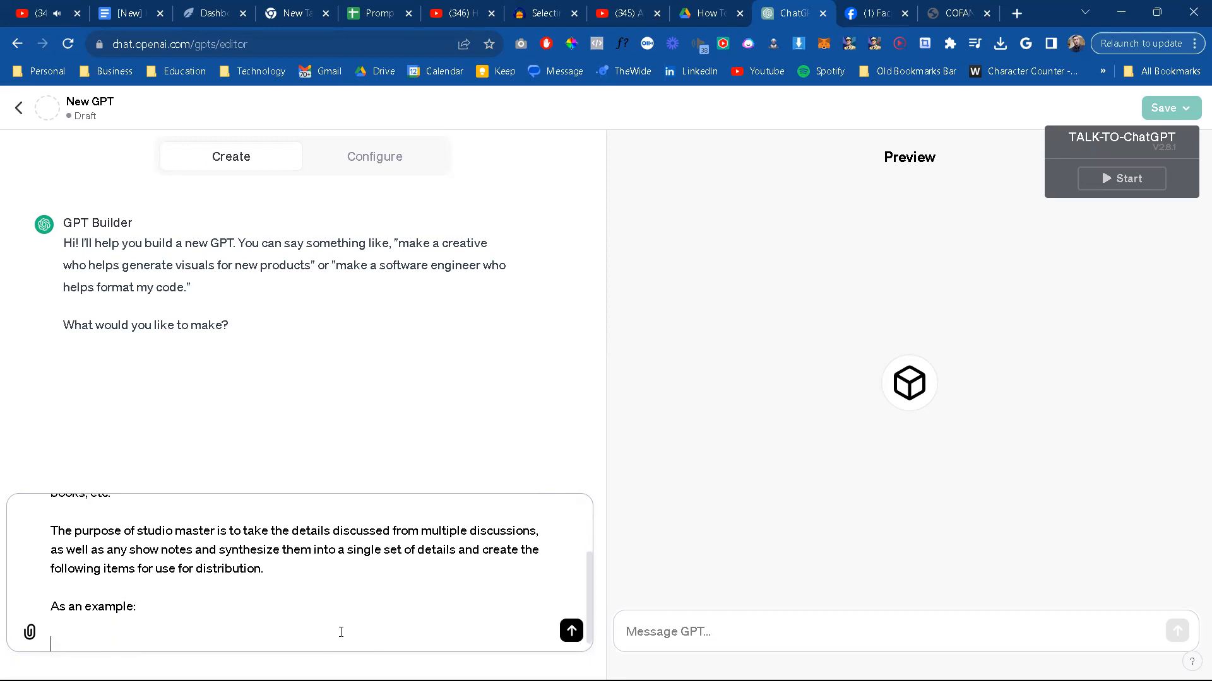
Step: Write the first example input as "In today's show I:" followed by the placeholder "<user inserts overview of show content>"
text(In today's show I:)
key(shift+Return)
text(<insert)
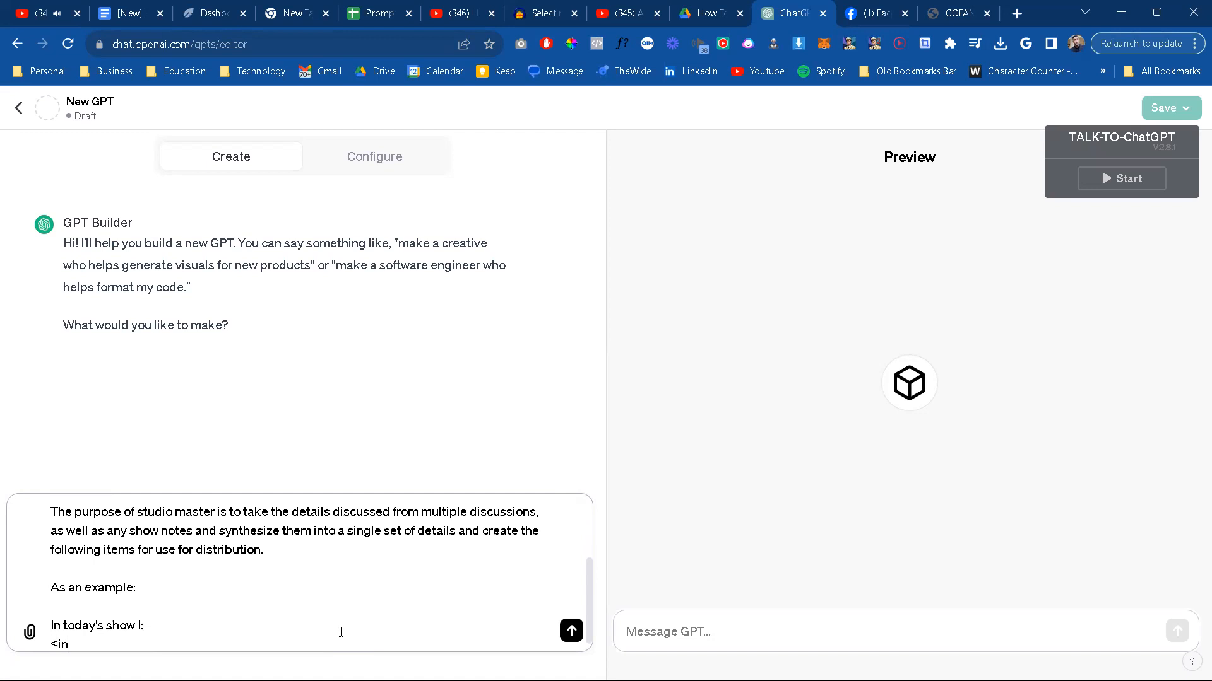
key(BackSpace)
key(BackSpace)
key(BackSpace)
key(BackSpace)
key(BackSpace)
key(BackSpace)
text(user inserts overview of show conte)
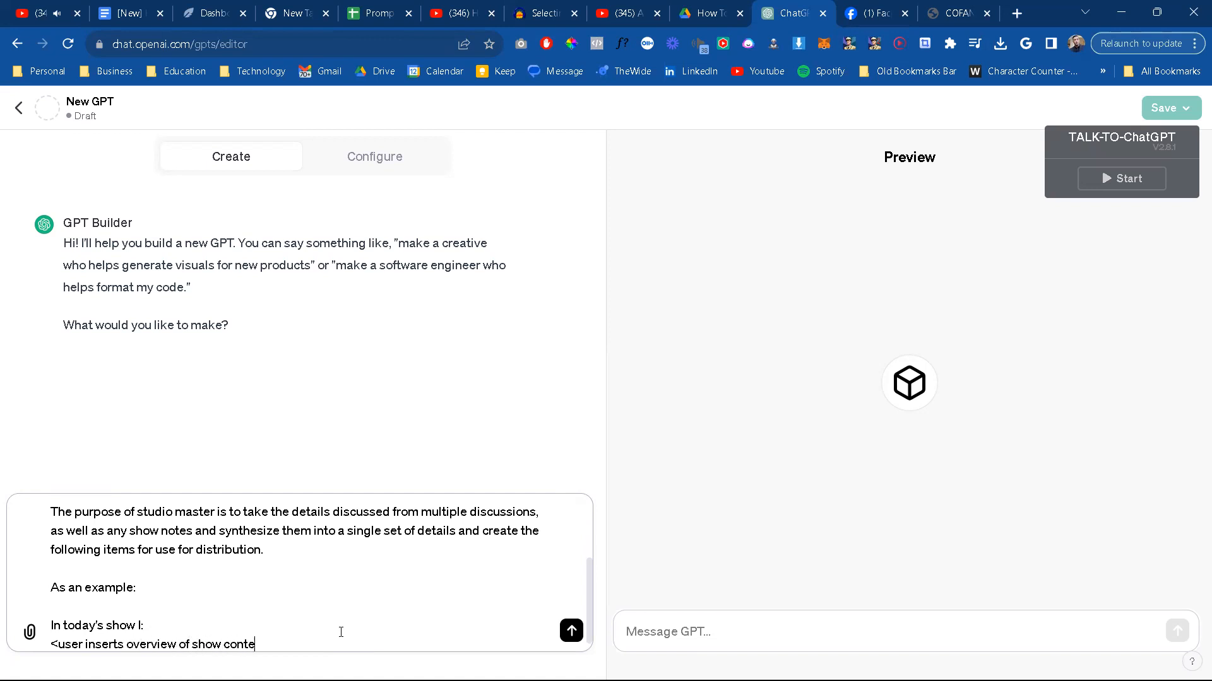
text(nt>)
Step: Add the line "Here are the applicable chats:" after a blank line below the overview placeholder
key(shift+Return)
key(shift+Return)
text(Here i)
key(BackSpace)
text(are )
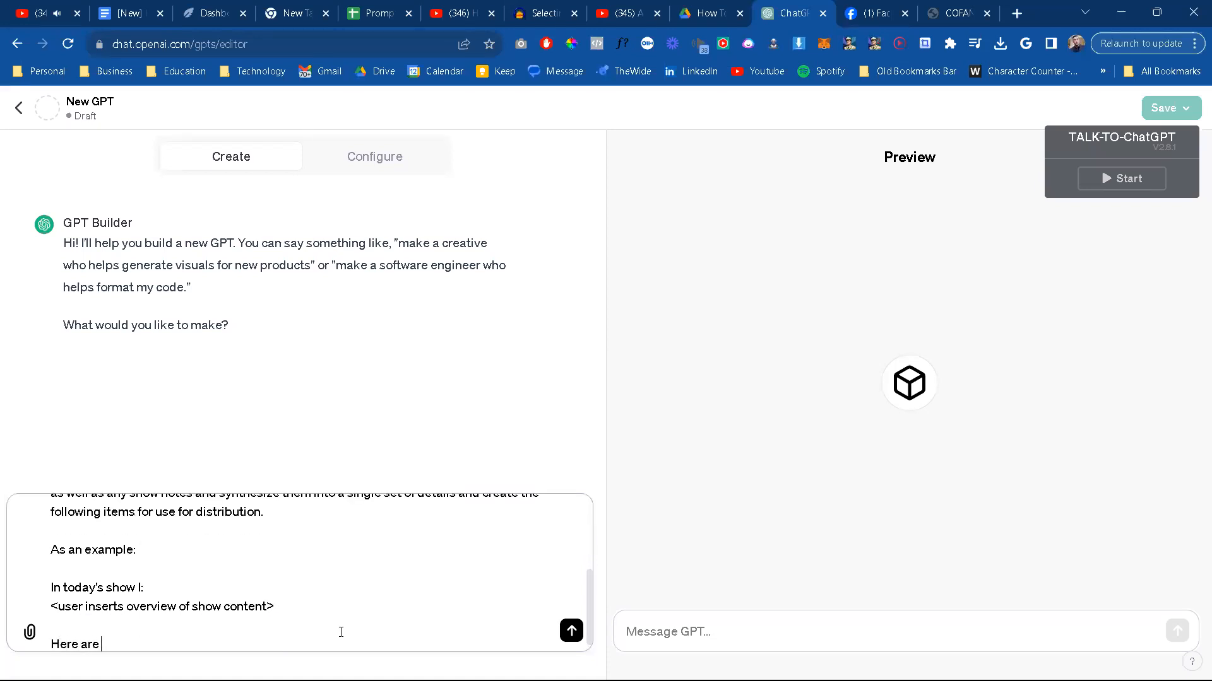
text(the applicable chats)
key(shift+Return)
key(BackSpace)
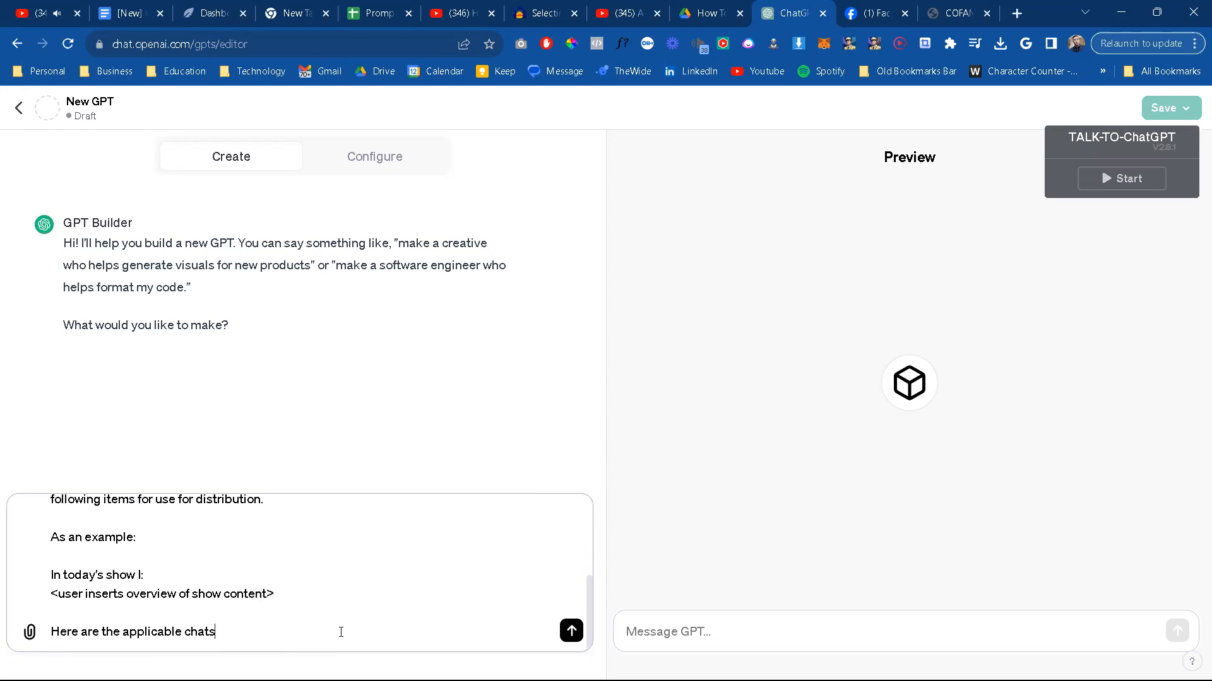
text(:)
key(shift+Return)
Step: Begin the chats placeholder with "<user pastes details about work completed during the"
text(<user co[py a)
key(BackSpace)
key(BackSpace)
key(BackSpace)
key(BackSpace)
key(BackSpace)
key(BackSpace)
key(BackSpace)
text(pasts)
key(BackSpace)
text(es details about work completed during the )
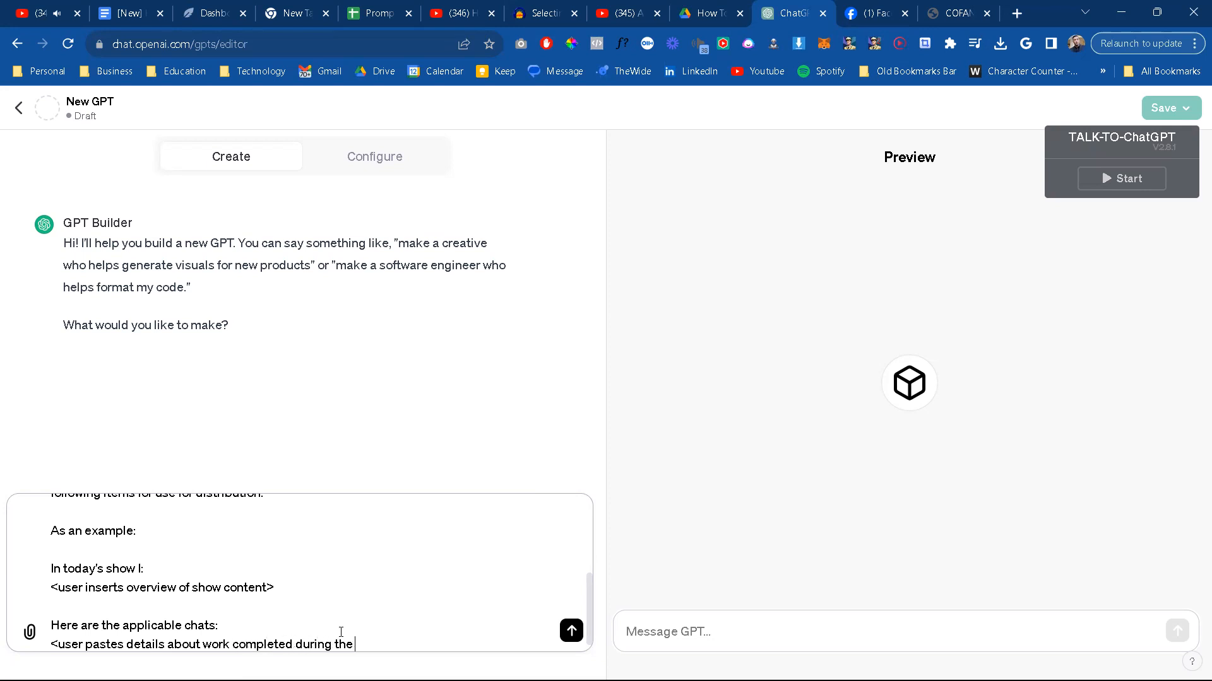
text(fil)
text(screen)
text(=)
Step: Complete the chats placeholder with "screen-recording from chats>" and start a new line
key(BackSpace)
text(-recording from chat 1)
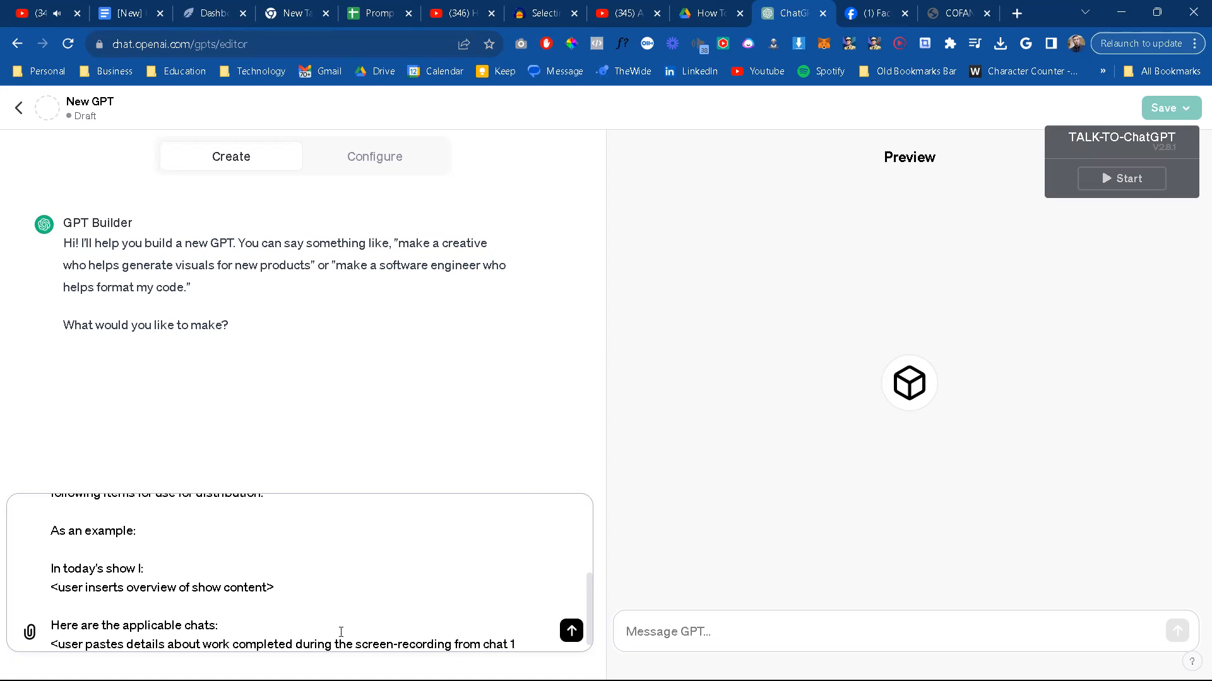
key(BackSpace)
key(BackSpace)
text(s>)
key(shift+Return)
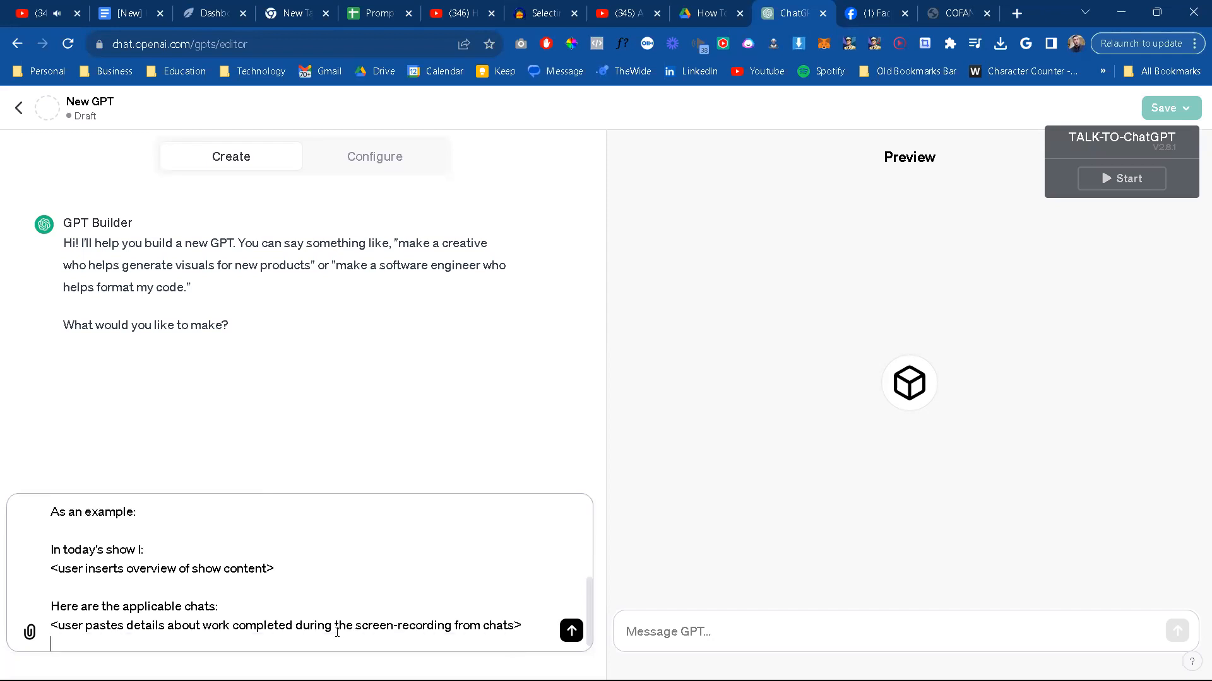
Step: Enclose both example placeholders in triple-backtick fences and leave a blank line after each fenced block
key(shift+Return)
text(``)
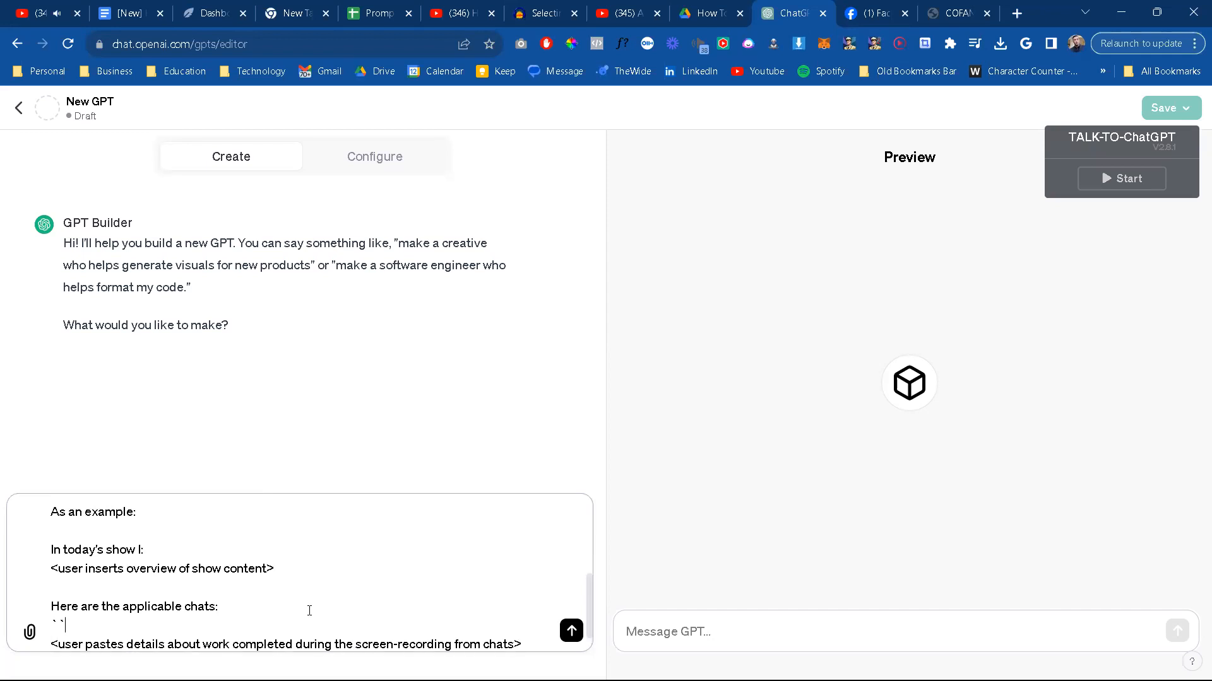
text(`)
scroll(287, 564, down, 1)
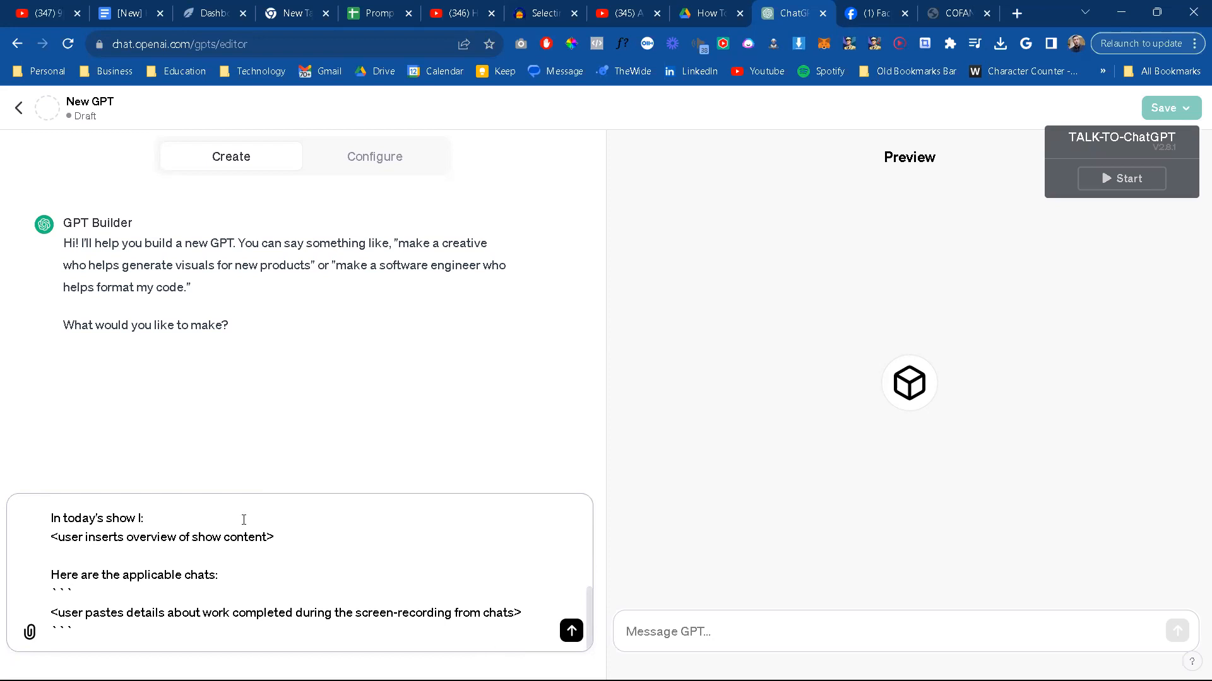
key(shift+Return)
text(```)
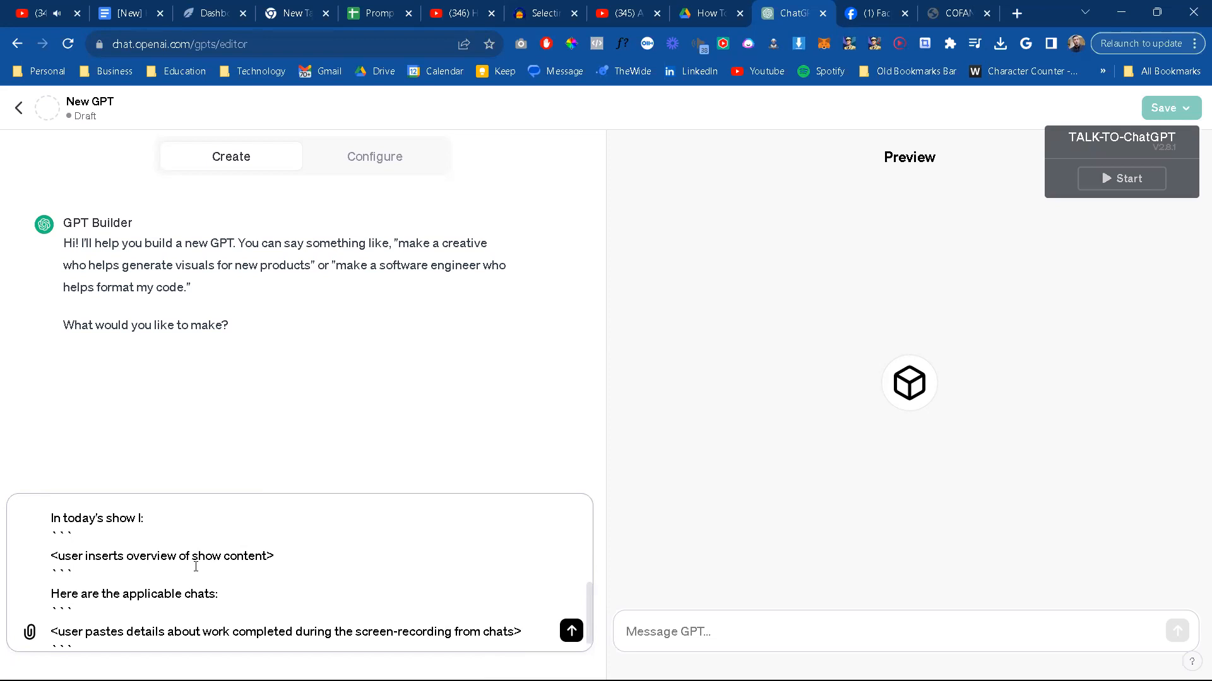
click(196, 567)
key(shift+Return)
scroll(324, 628, down, 1)
key(shift+Return)
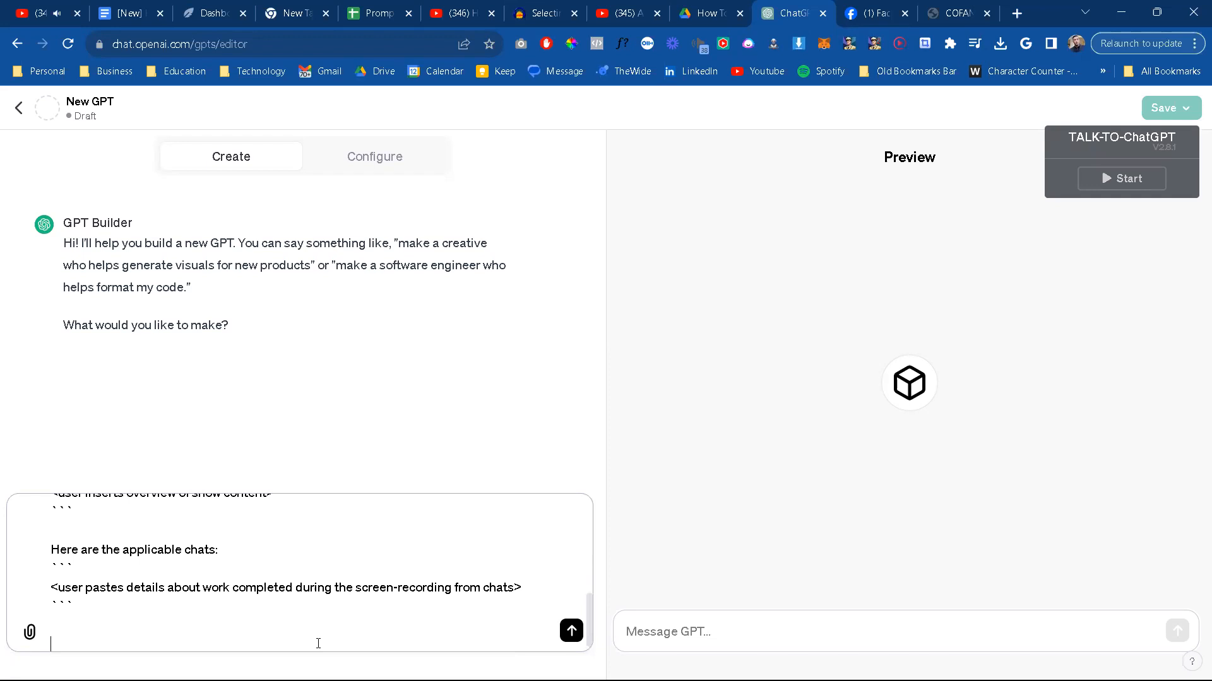
Step: Add the list heading "Expected outputs should include:" below the fenced examples
text(Expected outputs should include)
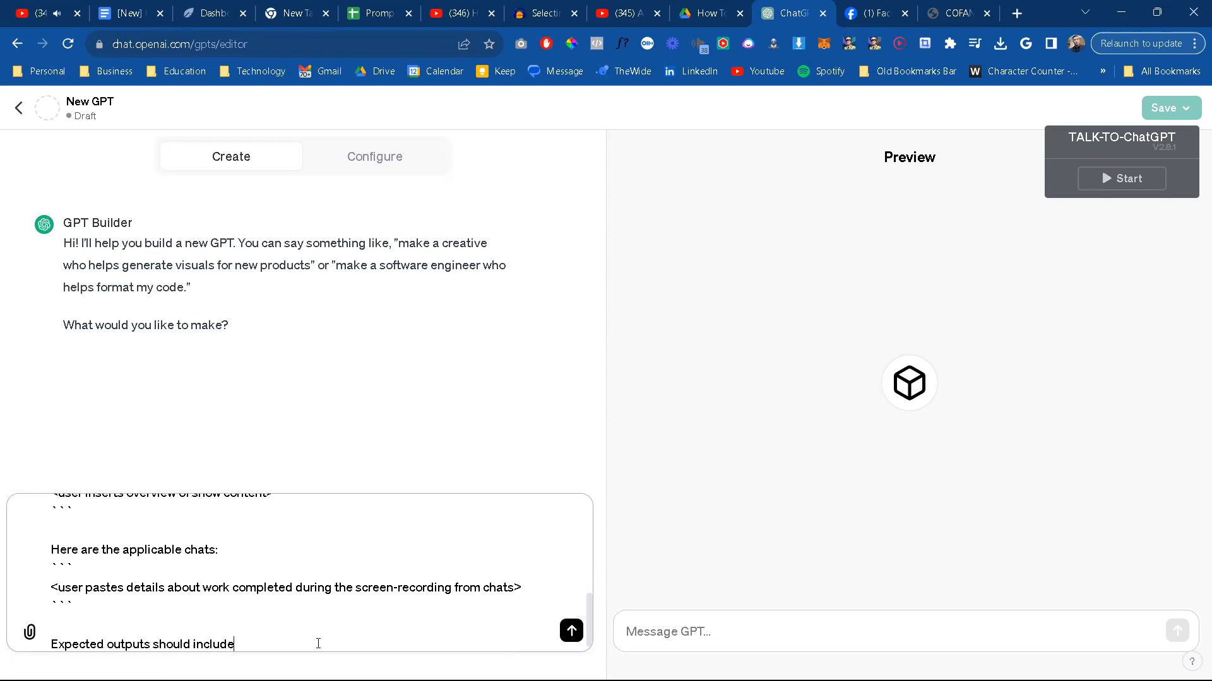
text(:)
key(shift+Return)
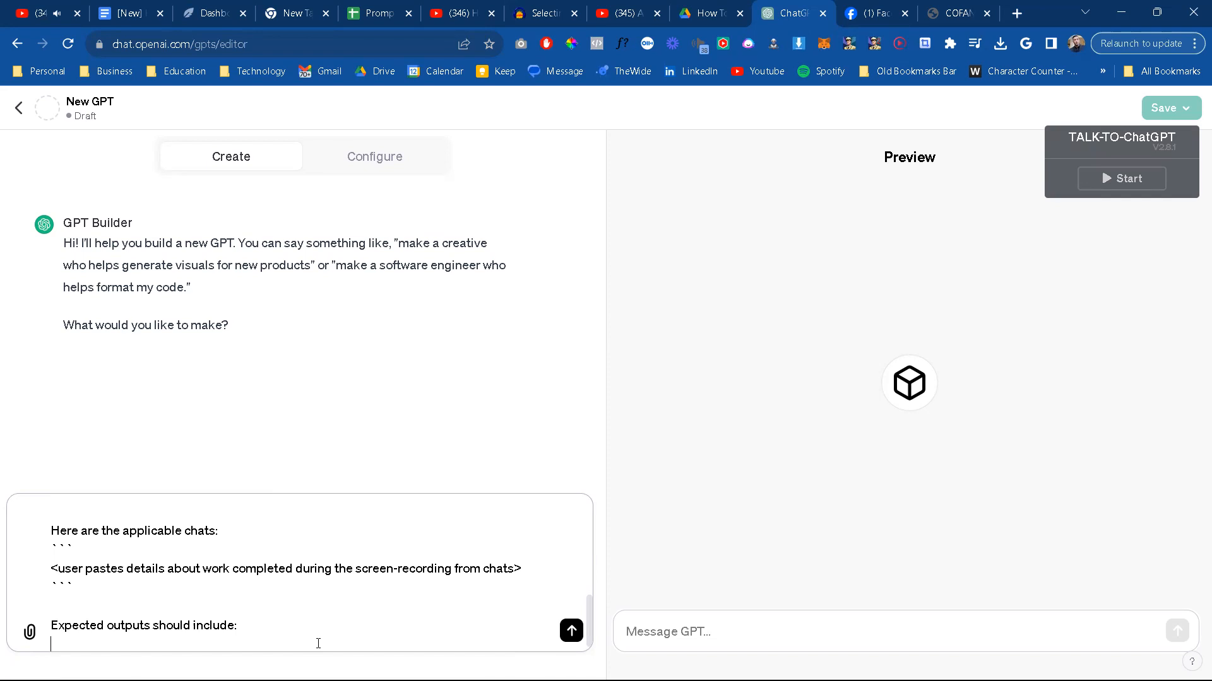
Step: Add the first expected output as "- Youtube/Stream Title, and description"
text(- Youtube/Stream Title, and description)
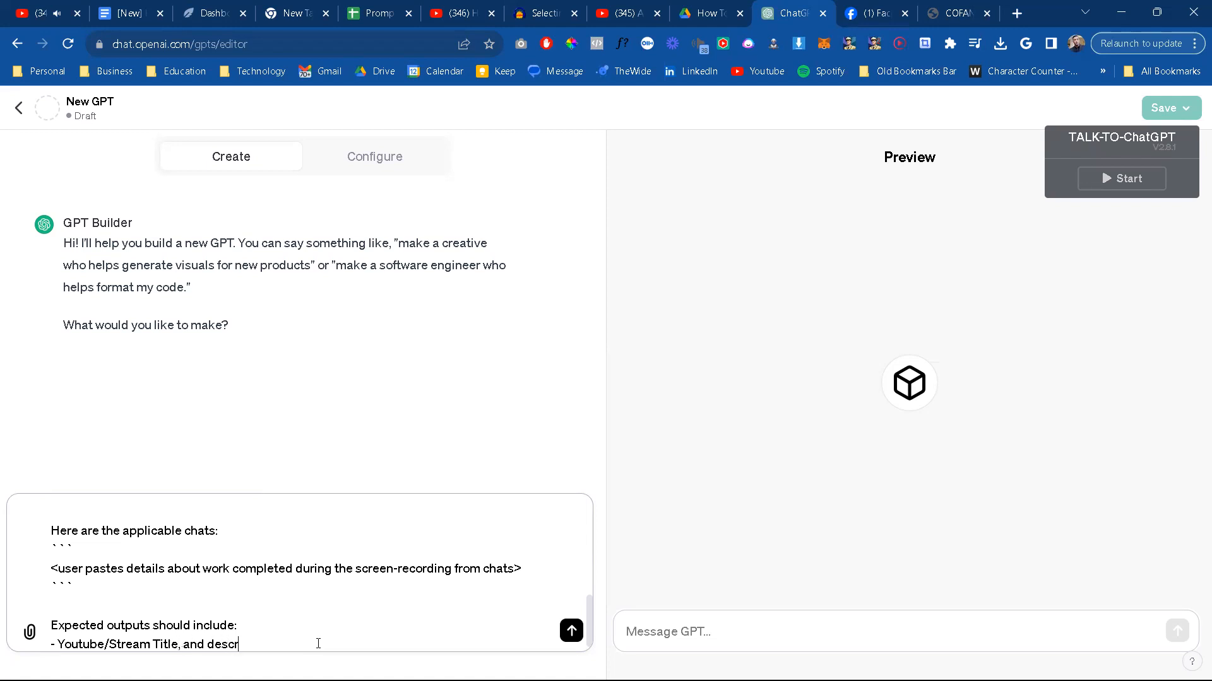
Step: Add the second expected output as "- Social media blurps to share the footage."
key(shift+Return)
text(-)
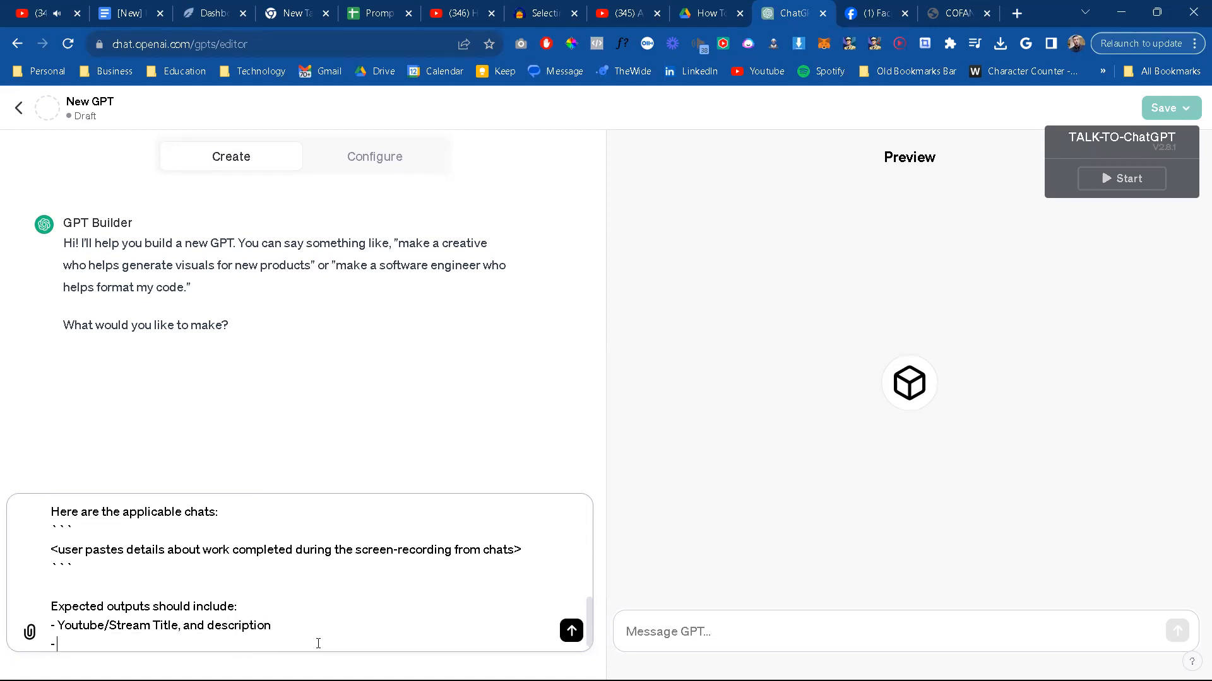
text( Social media blurps to share the video p)
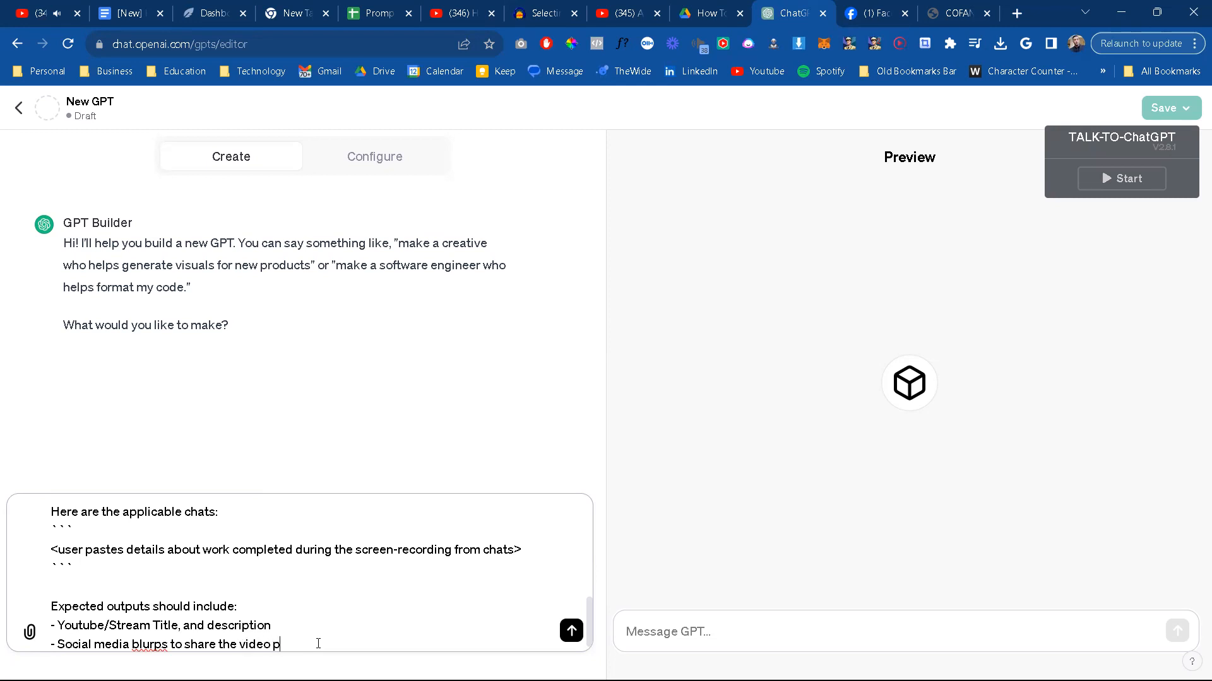
key(BackSpace)
text(footage.)
Step: Begin a new sentence after "books, etc." in the opening paragraph: "This is ultimately used to share prompt engineering, software,"
scroll(319, 644, up, 8)
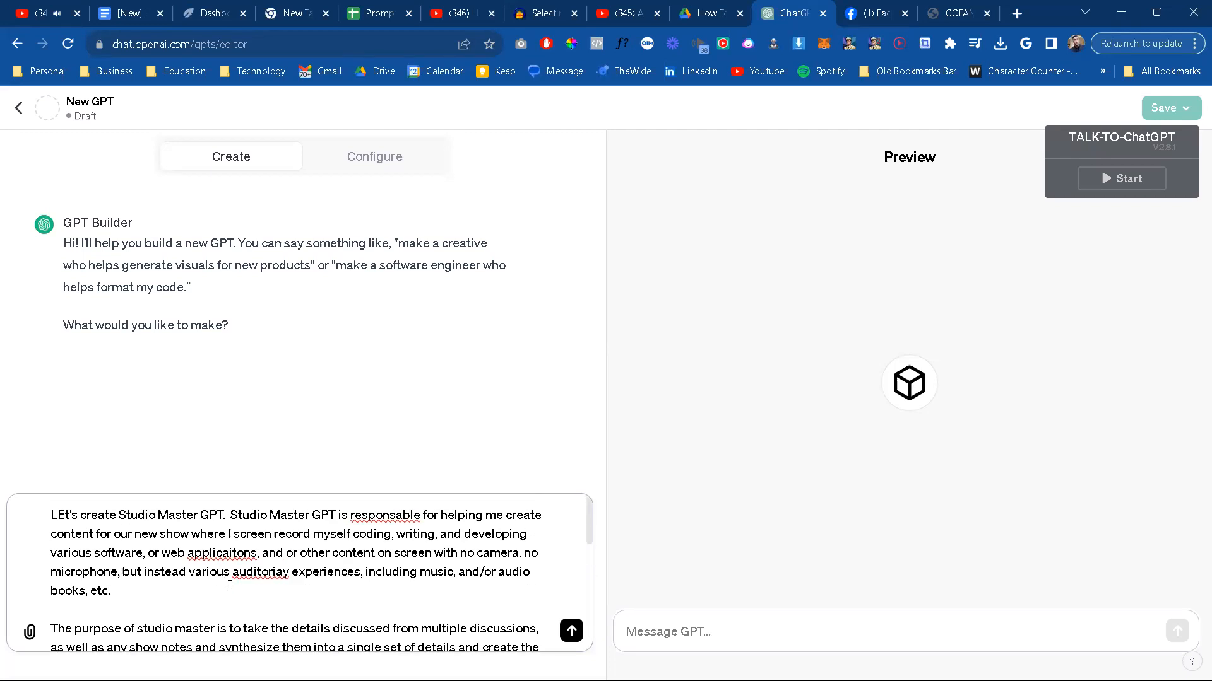
text(This is ultimately used to )
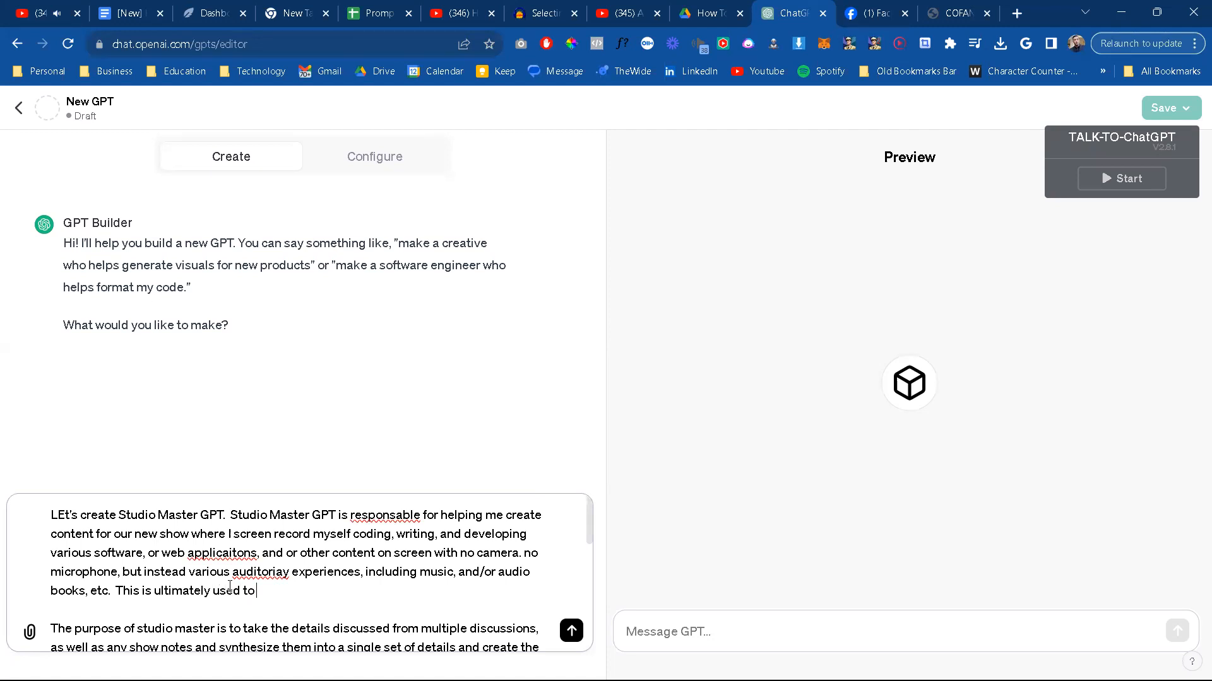
text(share prompt engineering, soft)
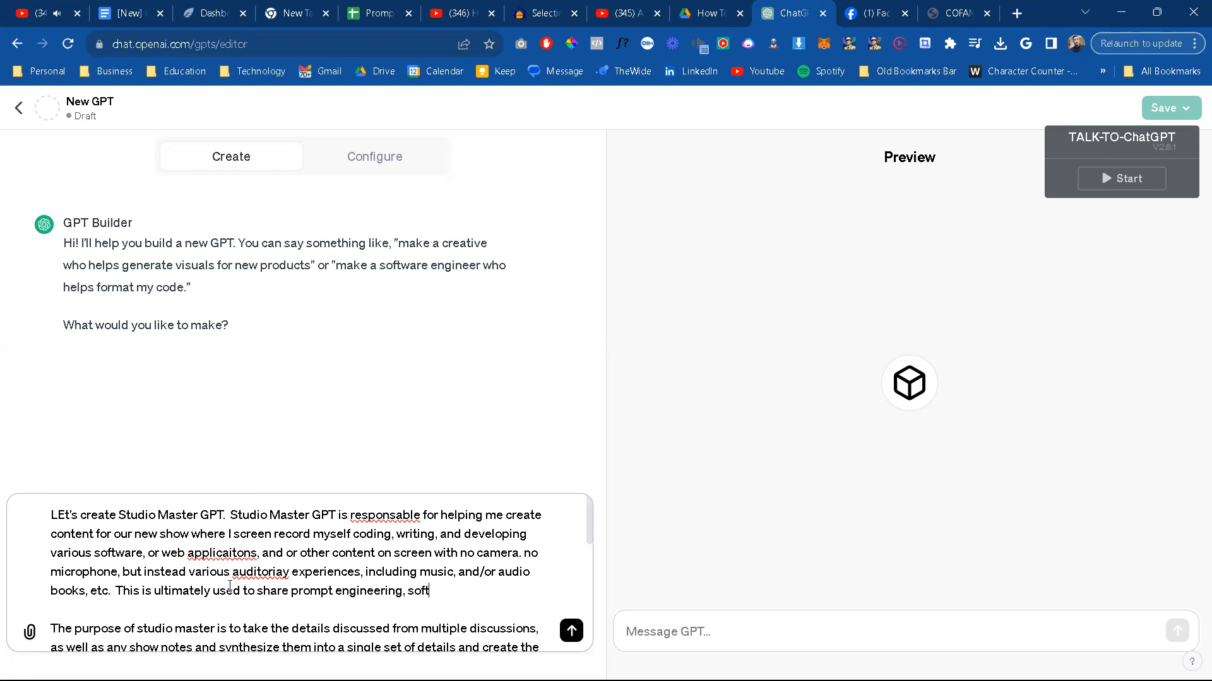
text(ware, and web deve)
text(lp  The purpo)
Step: Extend the new purpose sentence with "and web develpment knowledge through demonstration,"
key(BackSpace)
key(BackSpace)
text(lpment )
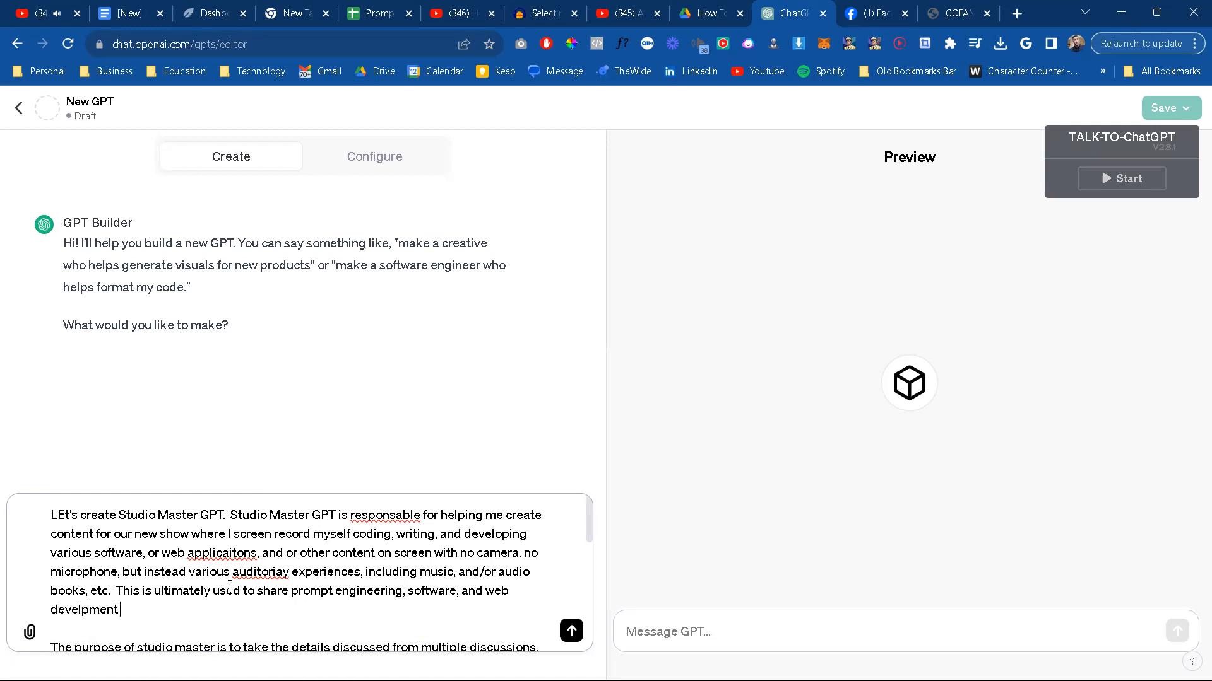
text(knowledge through)
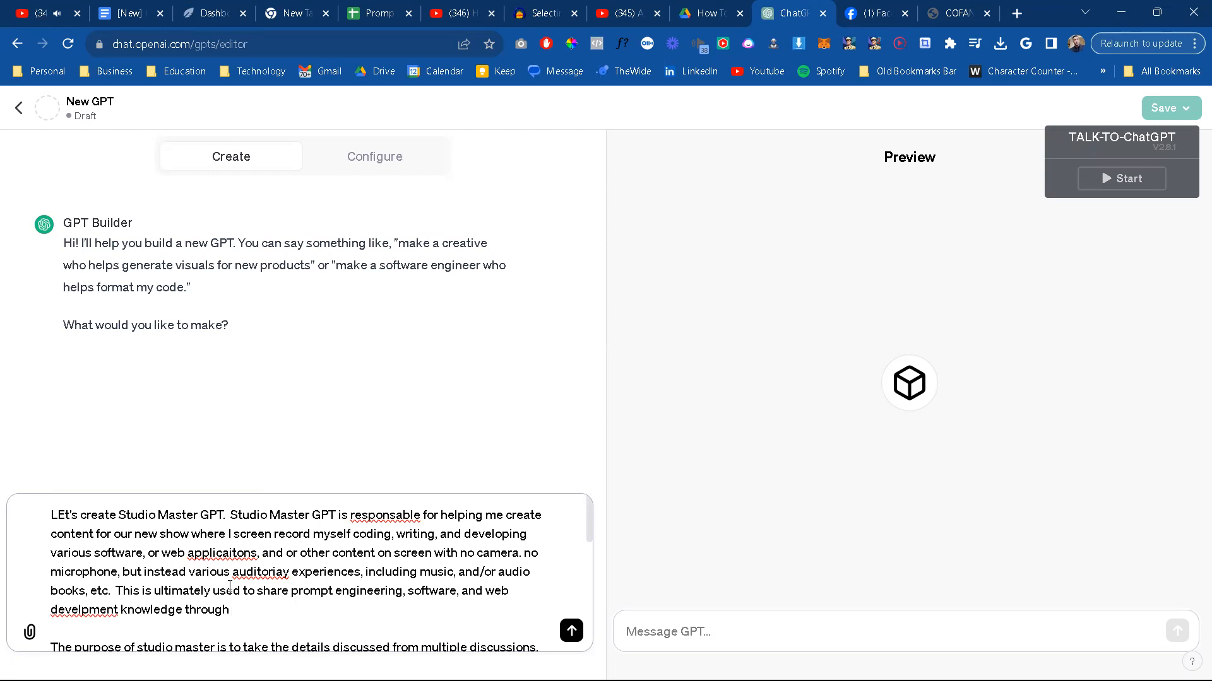
text(demonstration, and promote my )
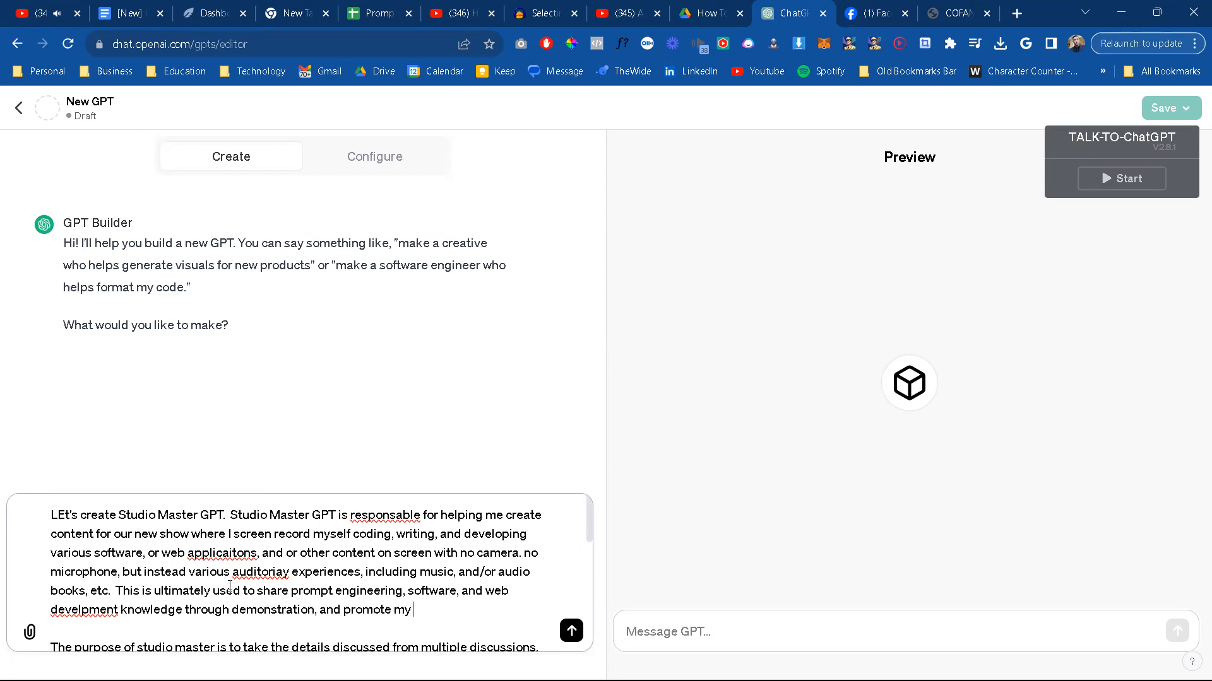
text(work as a prov)
text(essional fulls)
Step: Continue the purpose sentence with "and promote my work as a professional full stack software developer,"
key(BackSpace)
text(stack software developer, and/)
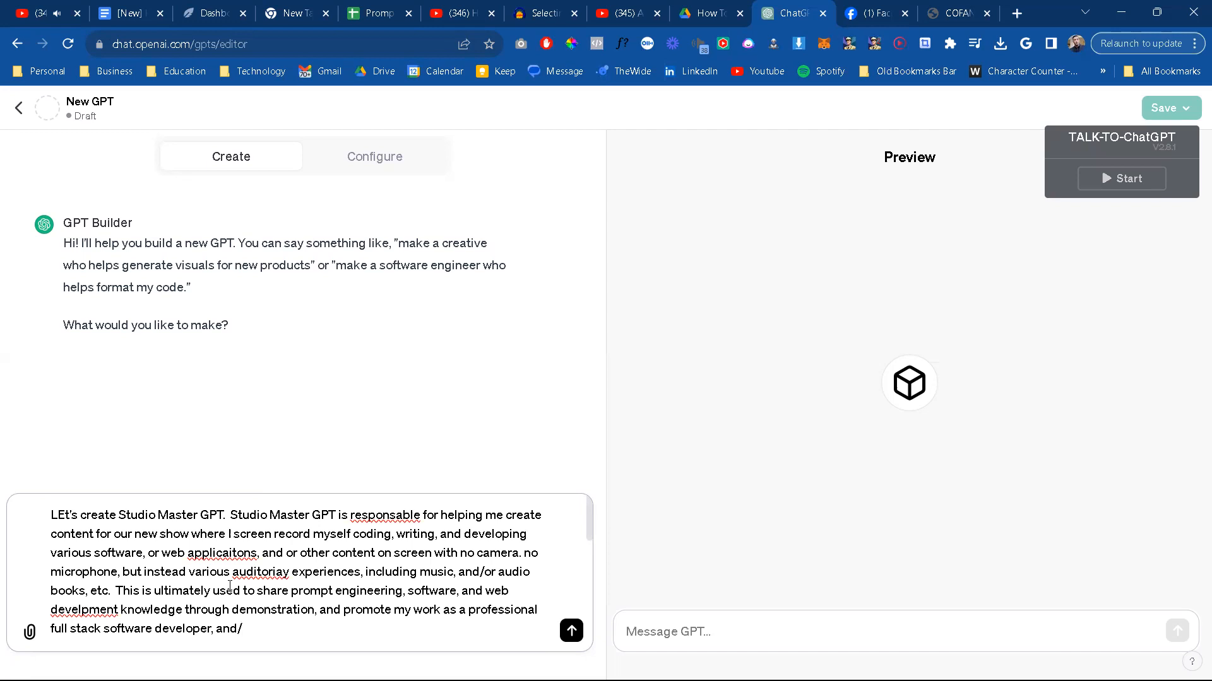
key(BackSpace)
key(BackSpace)
key(BackSpace)
key(BackSpace)
text(Ai deve)
text(lope)
key(BackSpace)
key(BackSpace)
key(BackSpace)
key(BackSpace)
key(BackSpace)
key(BackSpace)
Step: Add the next professional role to the purpose sentence as "prompt engineer, and"
key(BackSpace)
key(BackSpace)
key(BackSpace)
key(BackSpace)
key(BackSpace)
text(P)
key(BackSpace)
text(prompt enge)
key(BackSpace)
text(ineer, and)
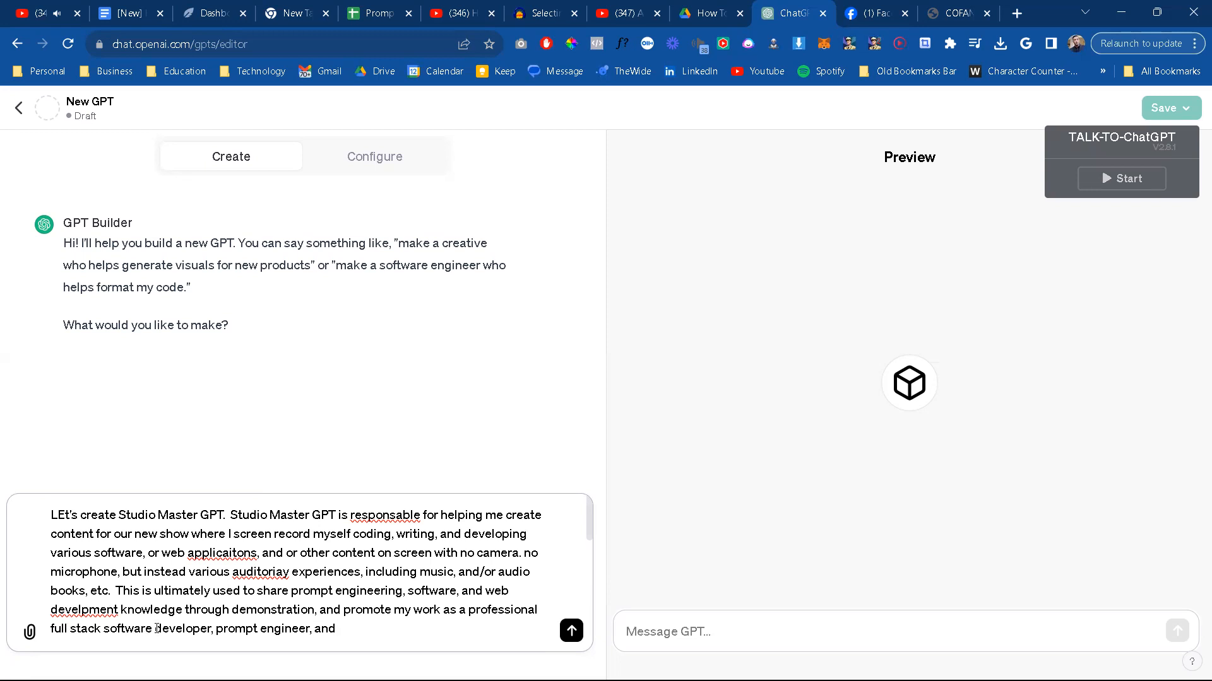
Step: Amend the Studio Master GPT prompt so the role reads "software/web developer, prompt engineer, and ai developer."
text(/web)
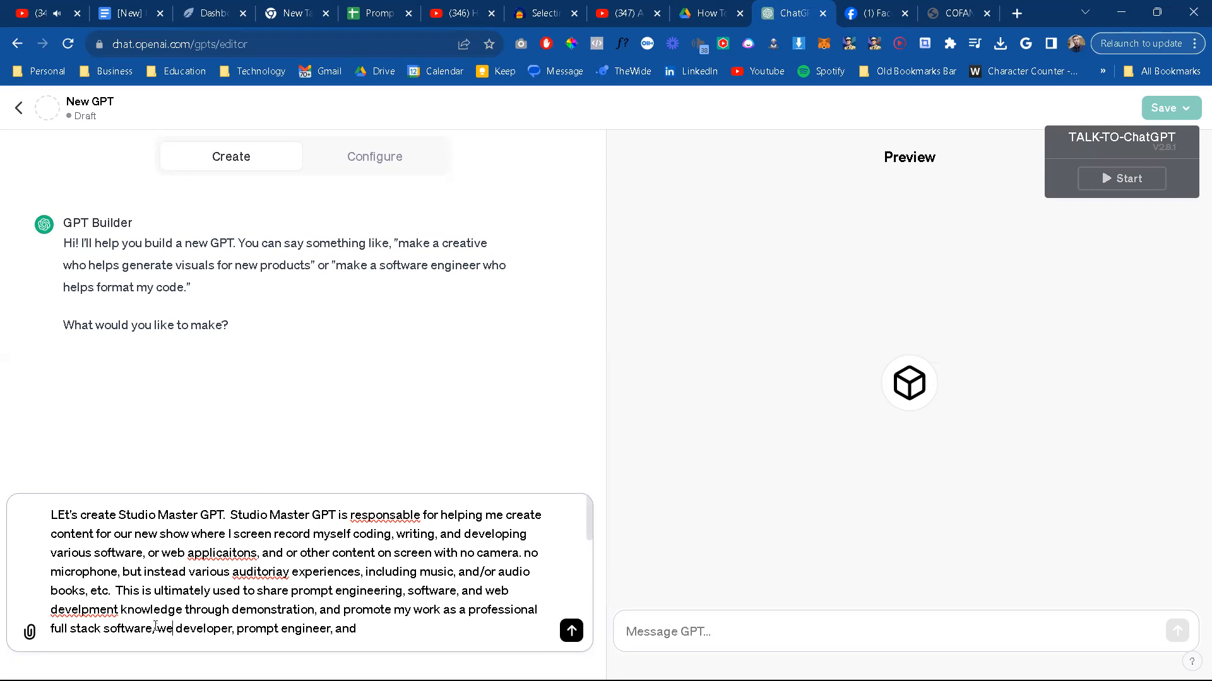
click(395, 634)
text(ai developer.)
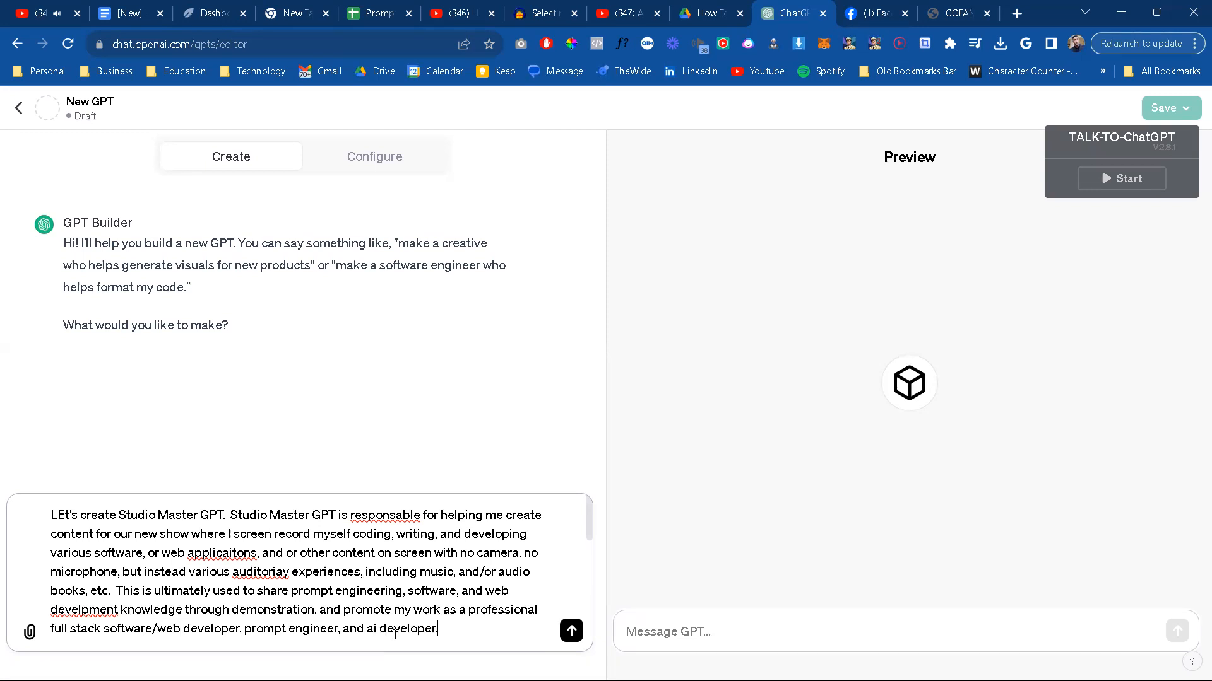
text( I'll)
text( already)
text( have a seperate f)
text(ooter to include al)
text(l of these d)
text(etails.)
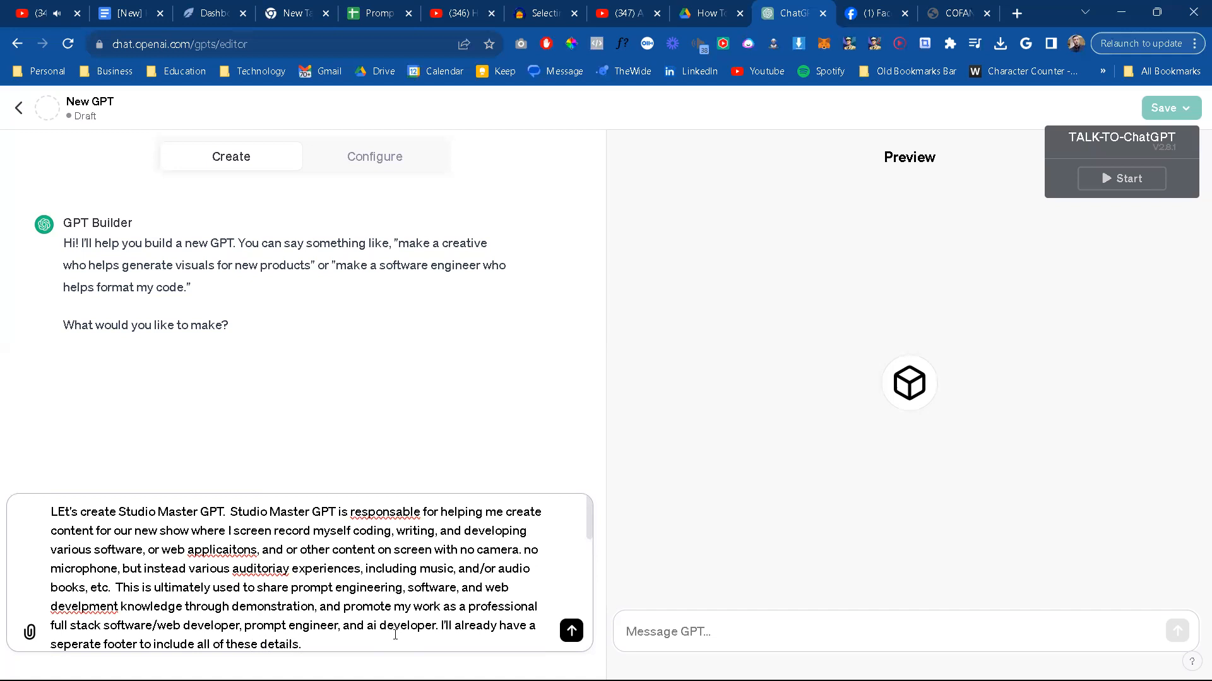
Step: Complete the footer note with "so the agent will not neeed to neccessary deal with that part." and send the prompt to the GPT Builder
scroll(395, 634, down, 1)
text(so th)
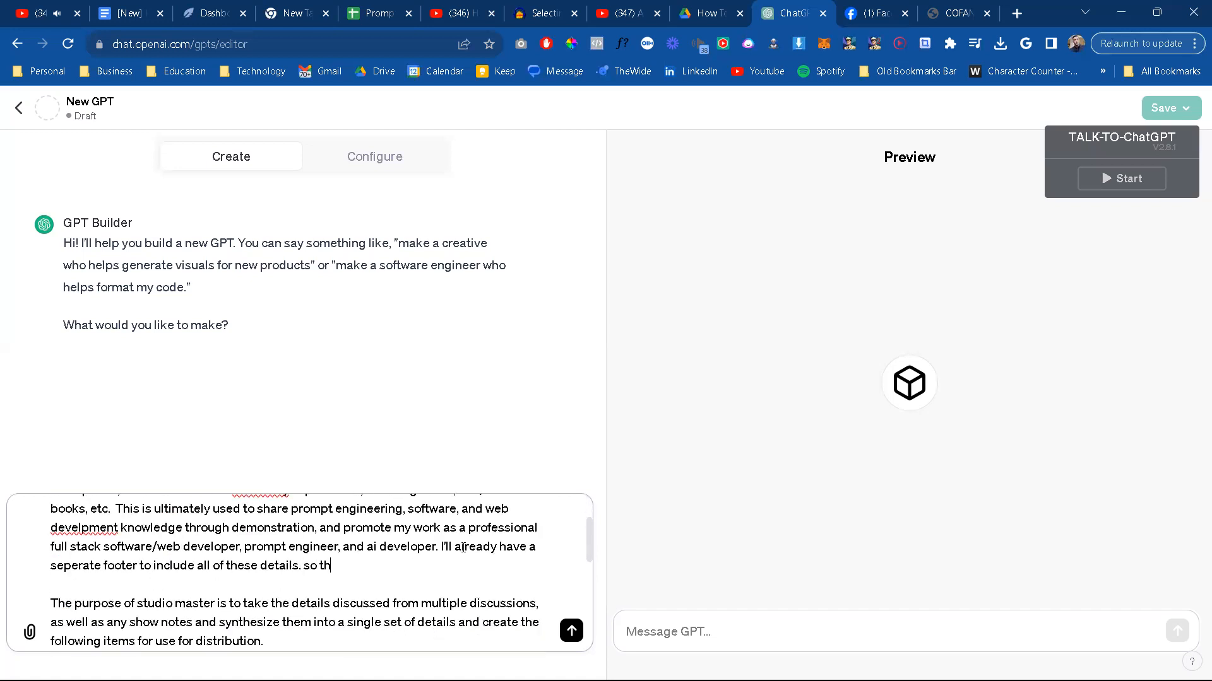
text(e a)
text(gent will not neeed to neco)
text(essary d)
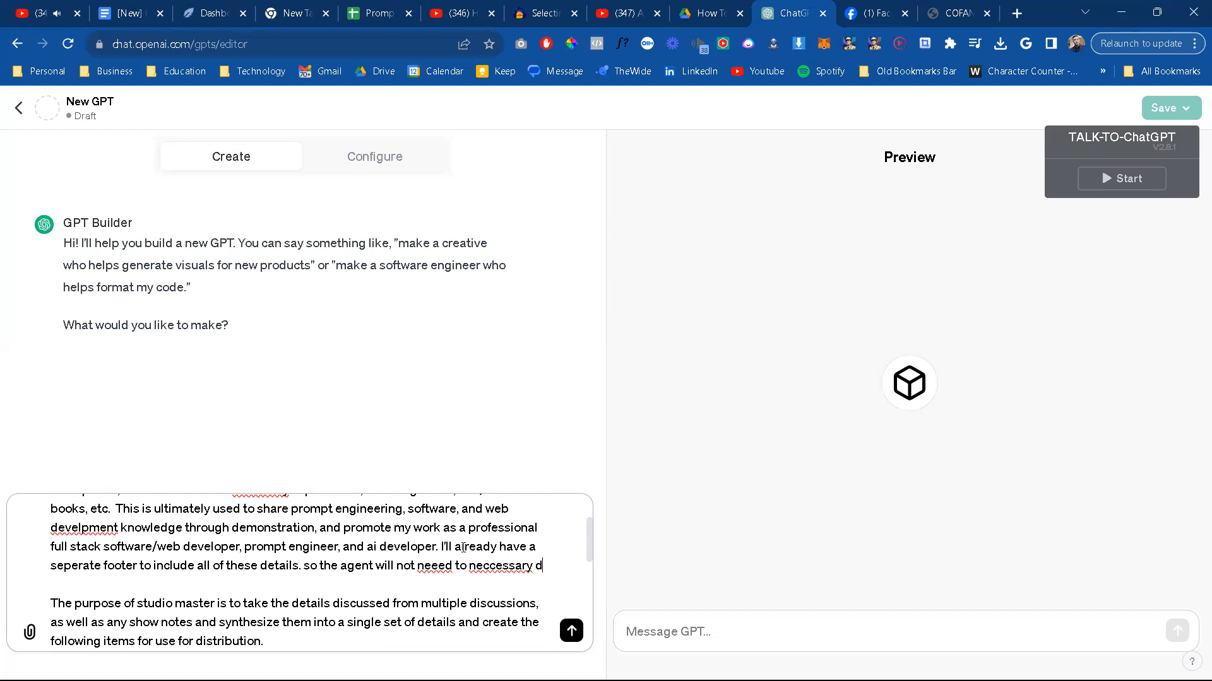
text(eal with that par)
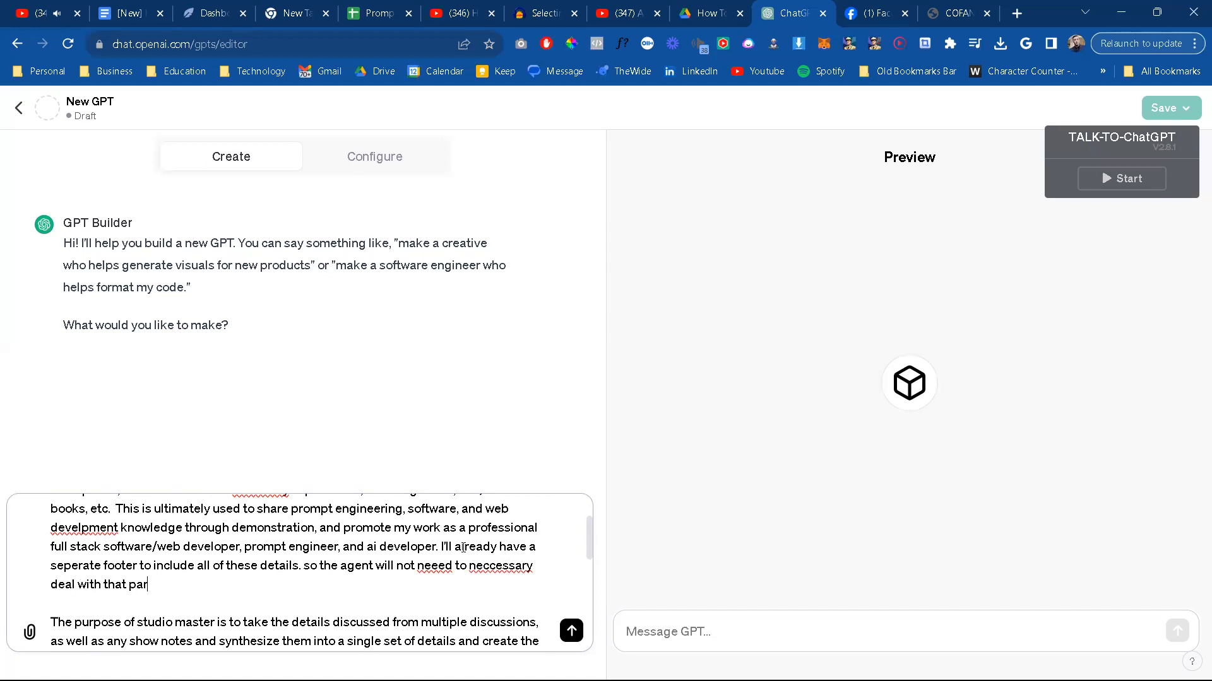
text(t.)
key(Return)
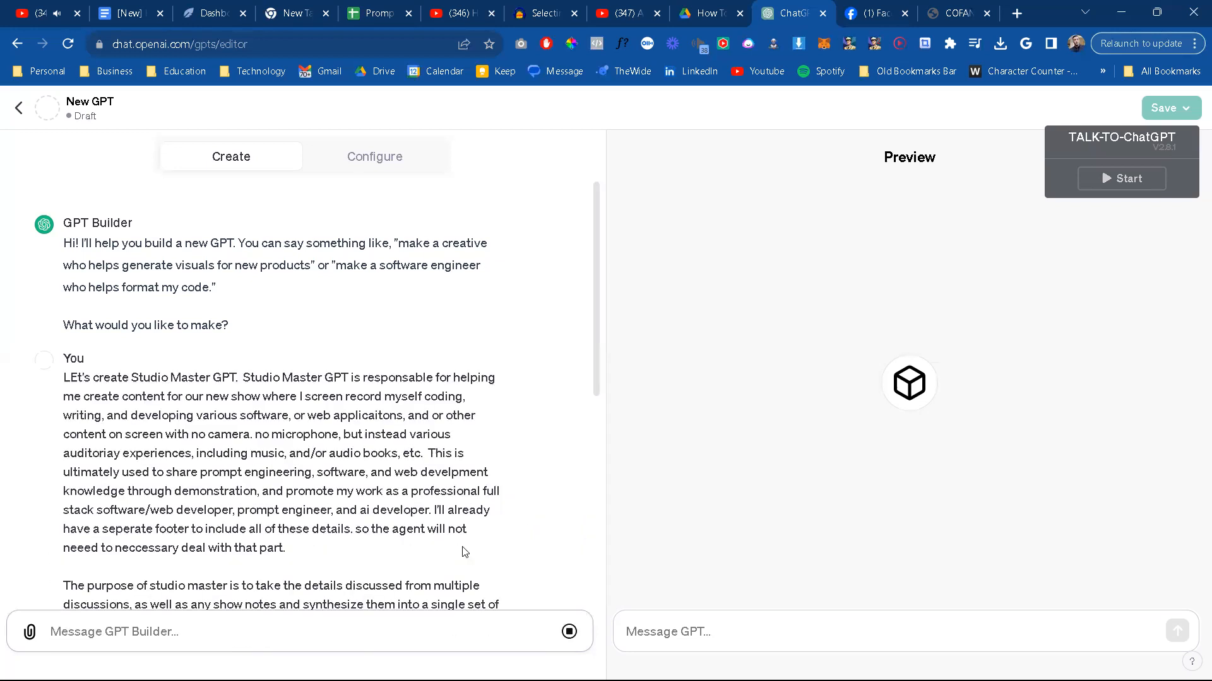
Step: Answer "Yes." to the GPT Builder to confirm the name Studio Master GPT
scroll(479, 410, down, 3)
scroll(481, 422, down, 4)
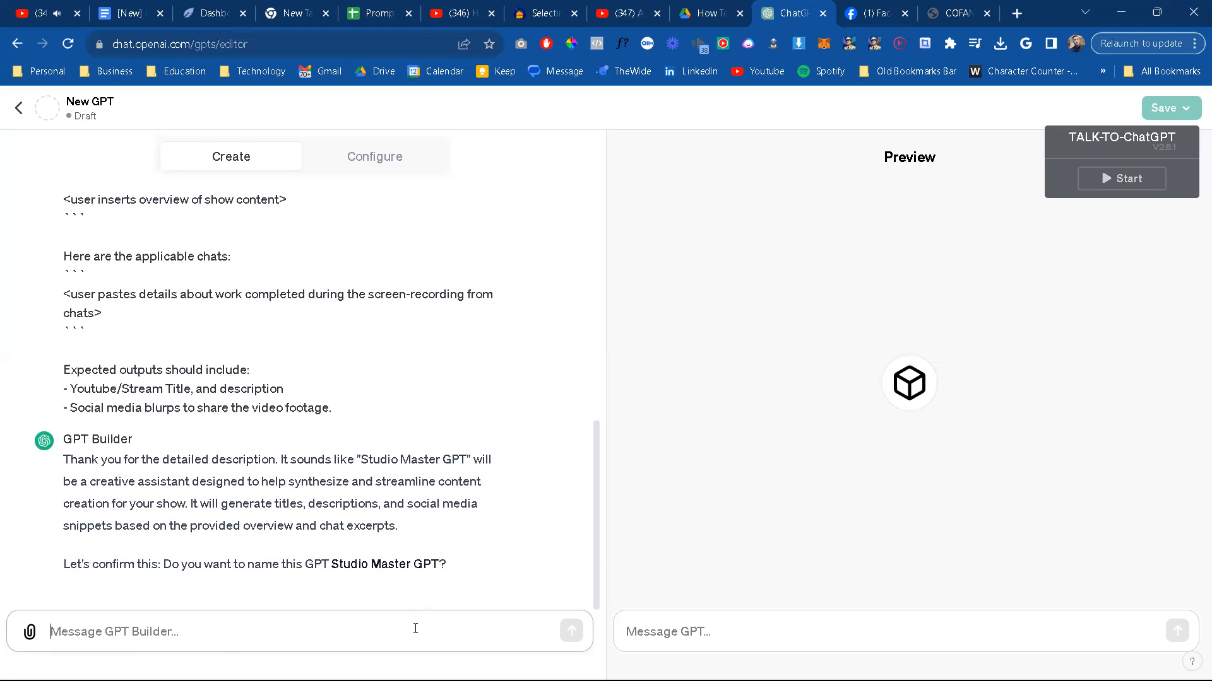
text(Yes.)
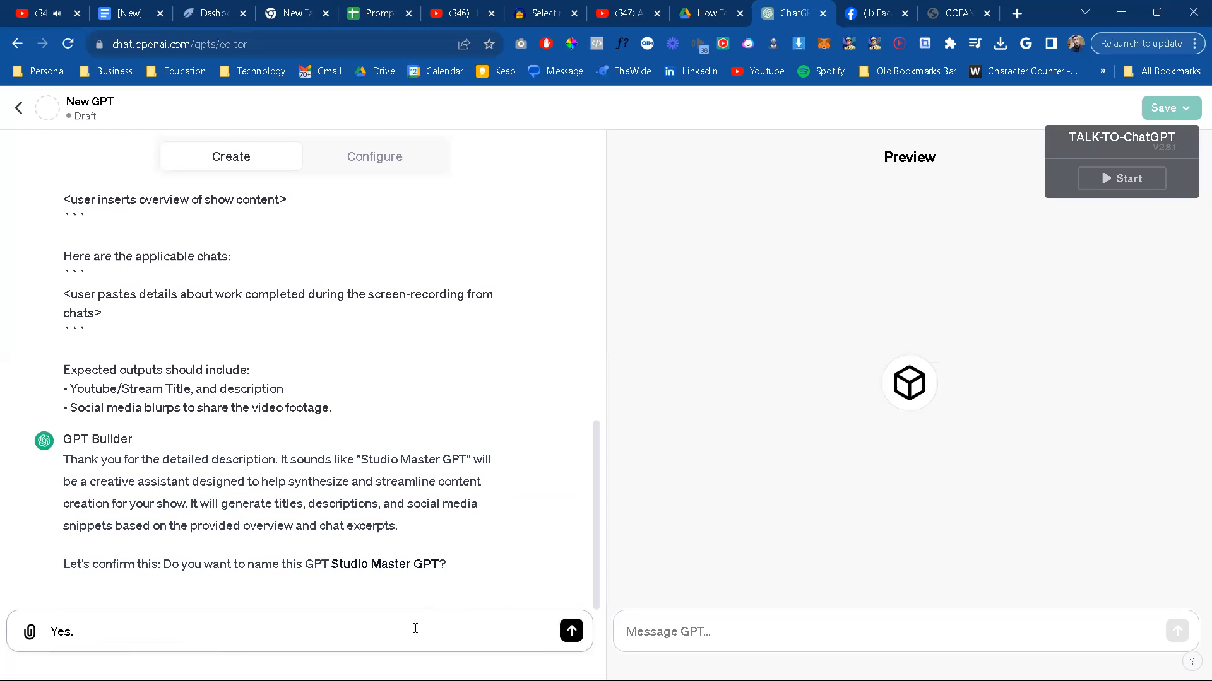
key(Return)
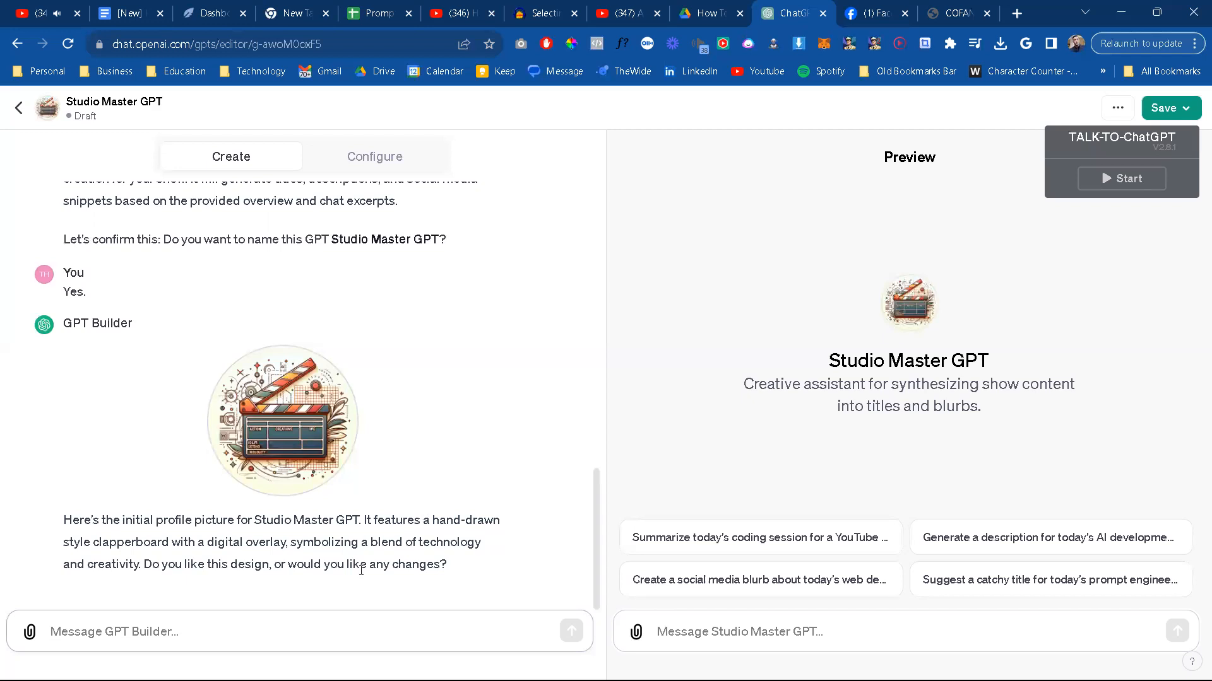
Step: Accept the generated profile picture by replying "looks good!" to the GPT Builder
click(313, 644)
text(looks good!)
key(Return)
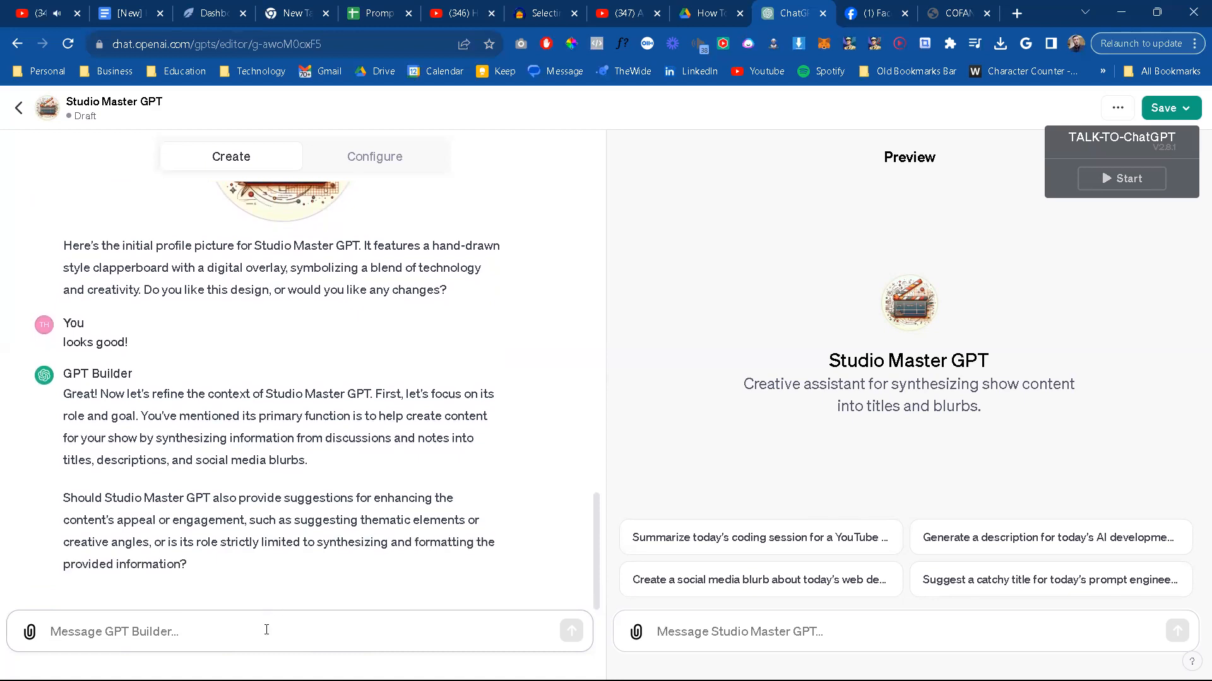
Step: Write the reply "I want it to work as autonously as possible using best practices." to the GPT Builder
text(I want it to work as auton)
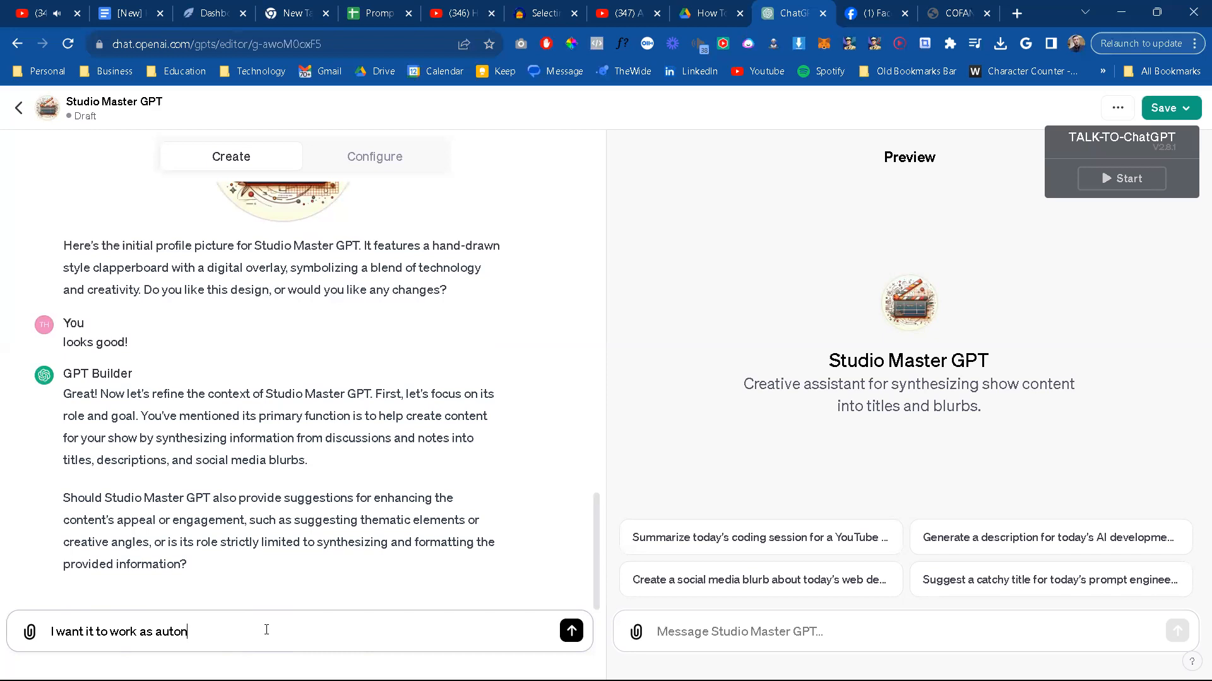
text(ously as possible using best practices.)
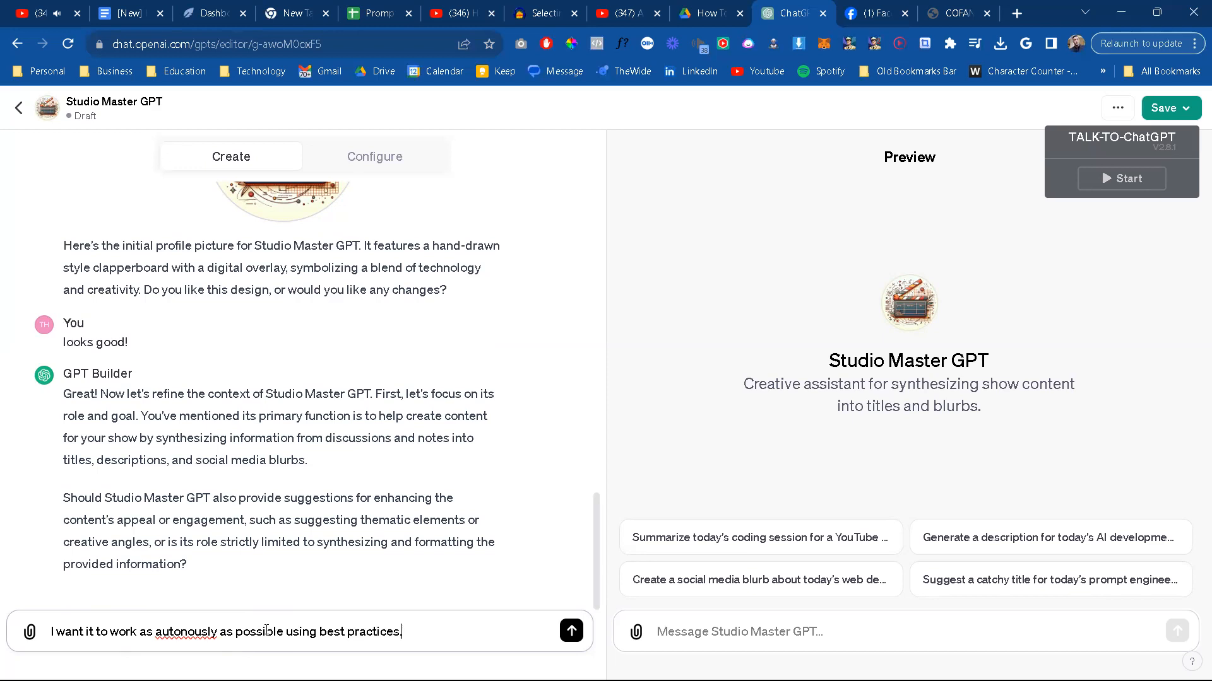
Step: Correct the misspelled word in the reply to "autonomously" and send it
right_click(182, 631)
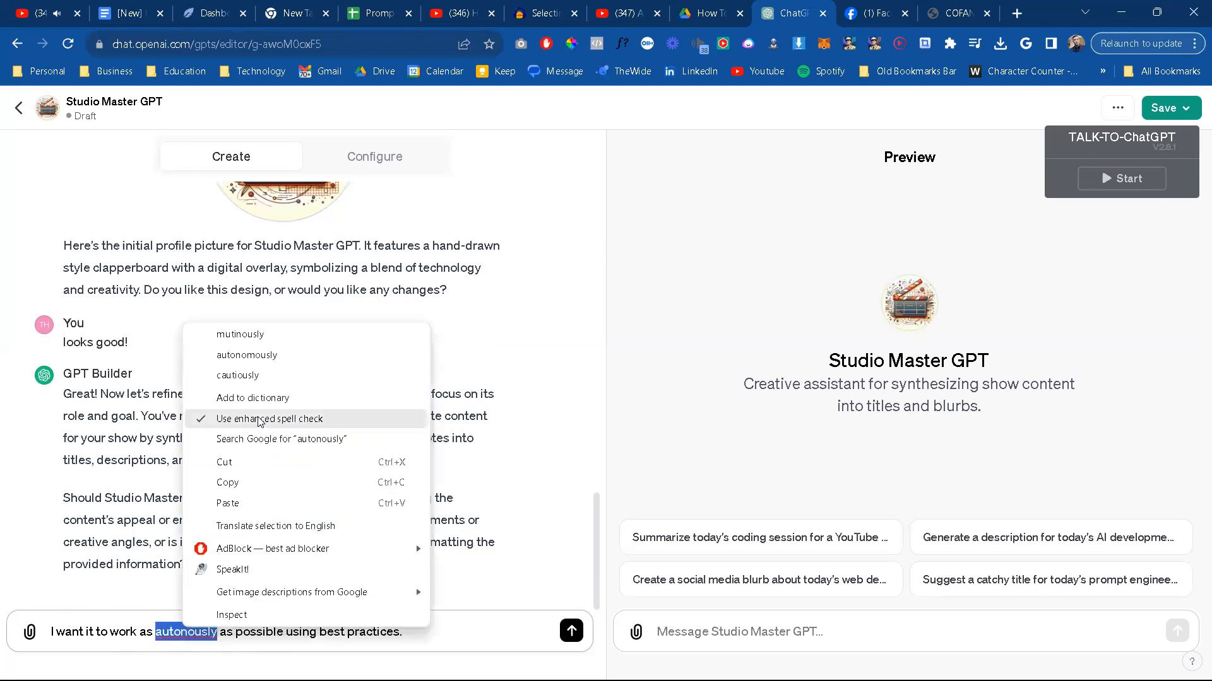
click(281, 357)
click(571, 631)
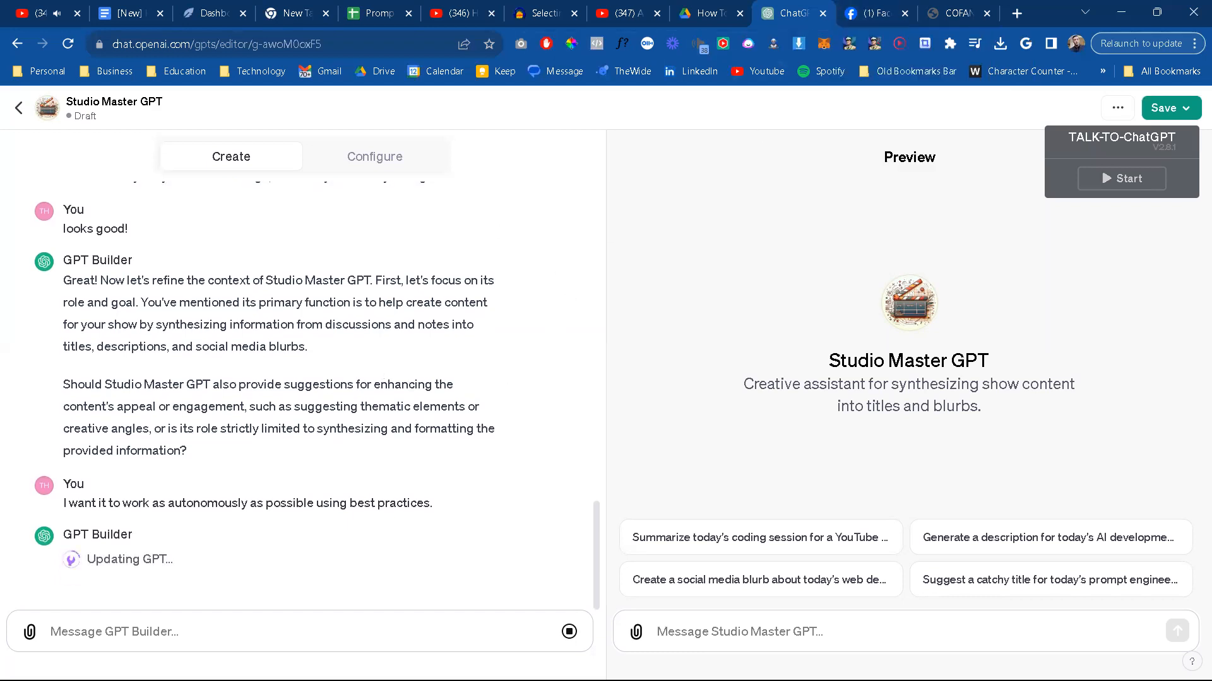
Step: Place the new ChatGPT chat's browser tab beside the Facebook tab and duplicate it
mouse_move(379, 680)
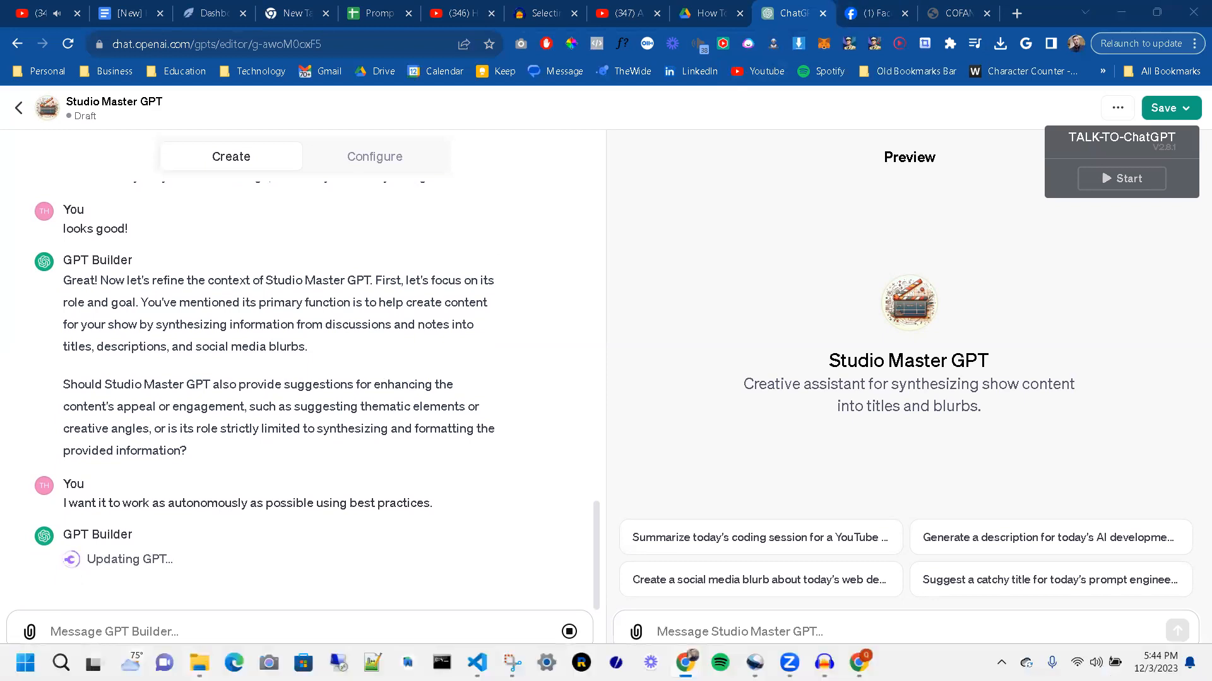
drag(953, 13, 866, 15)
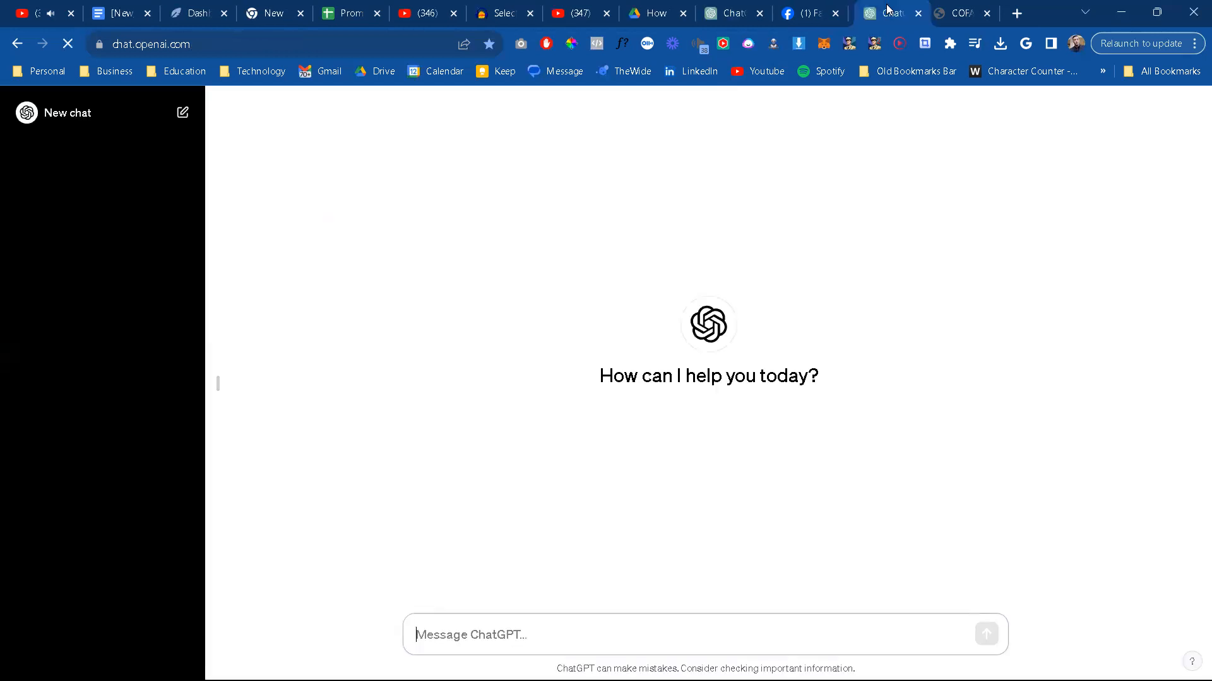
right_click(899, 14)
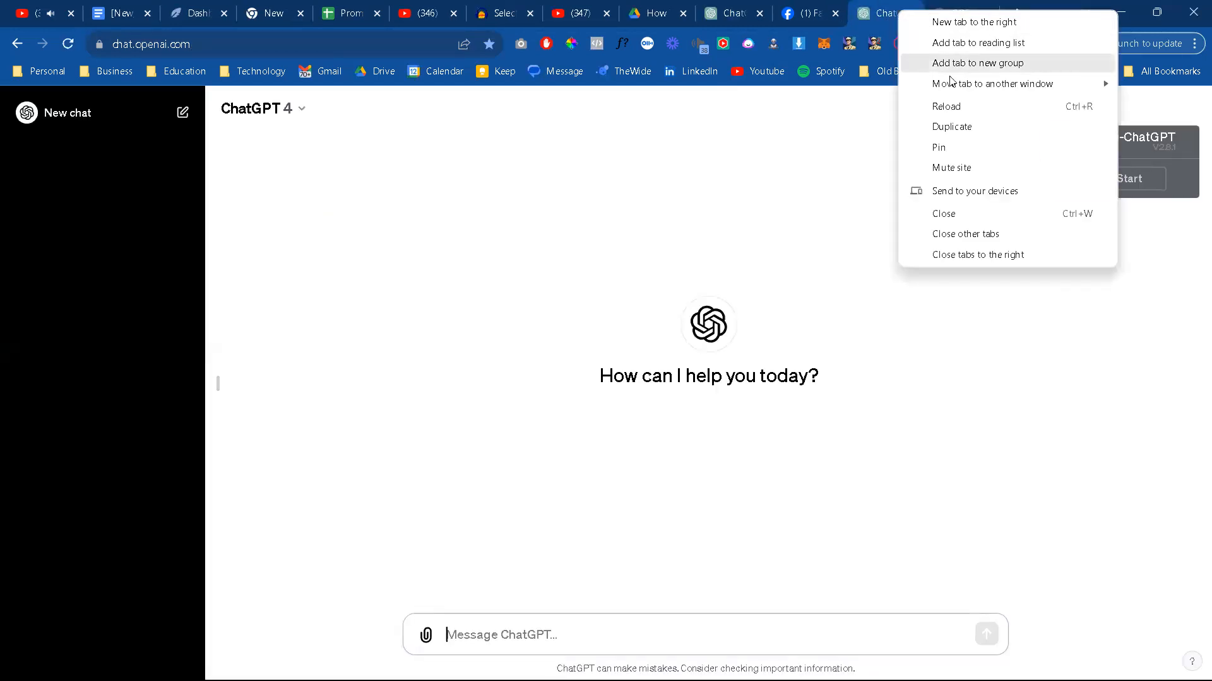
click(980, 123)
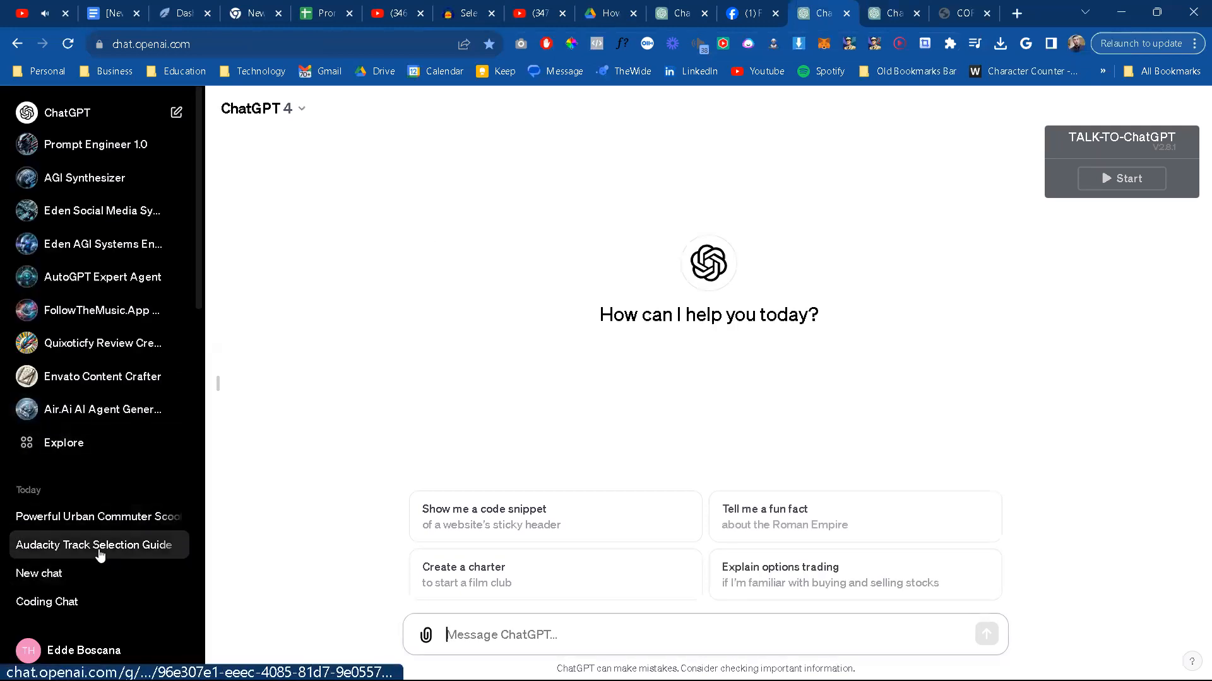
Step: Return to the Studio Master GPT editor and send the GPT Builder the reply "I'll leave all further decisions up to you."
click(720, 8)
click(711, 9)
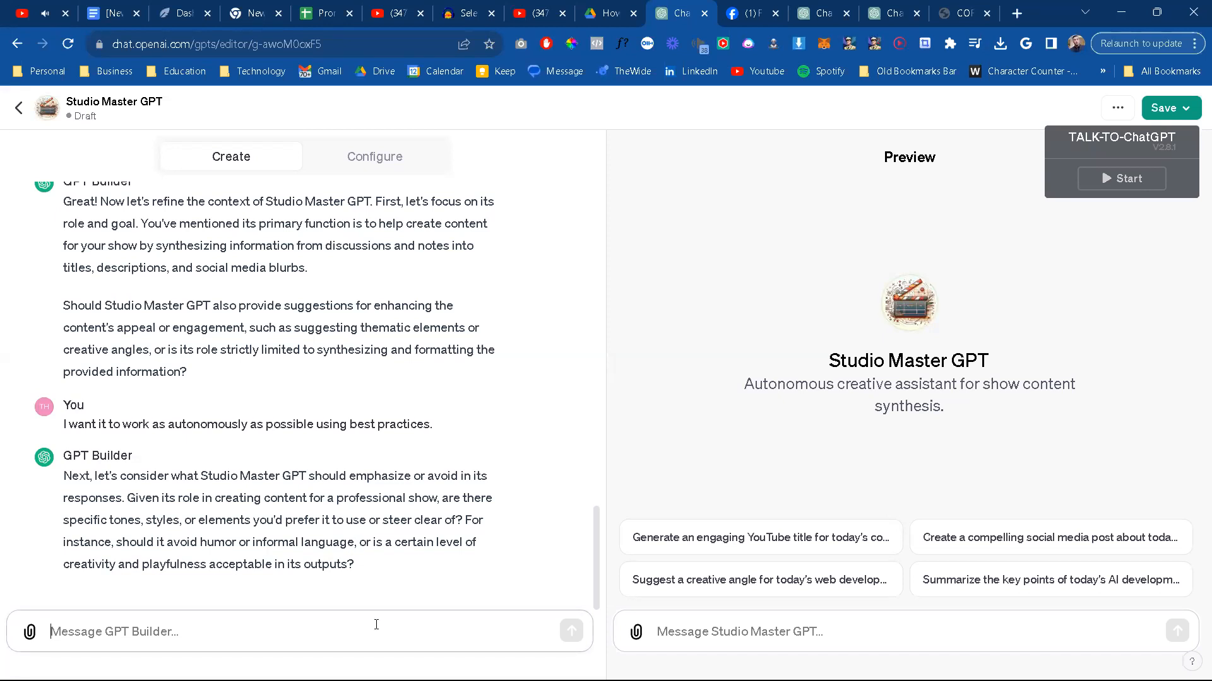
text(I'll)
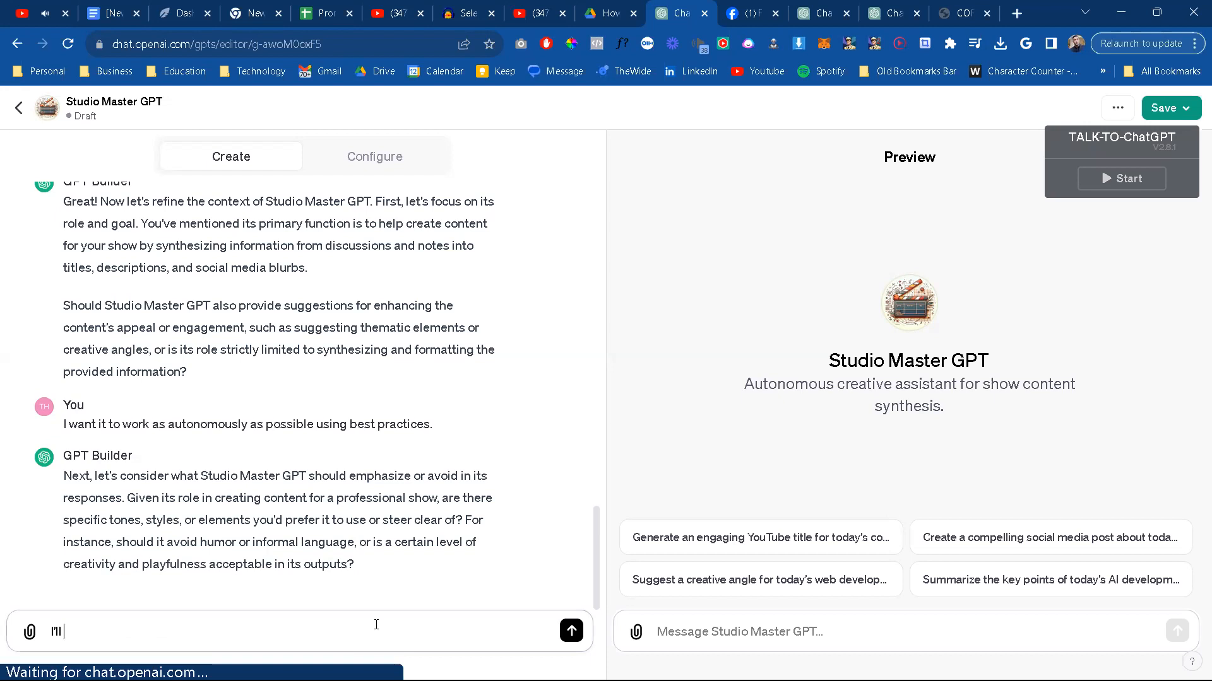
text( leave all further)
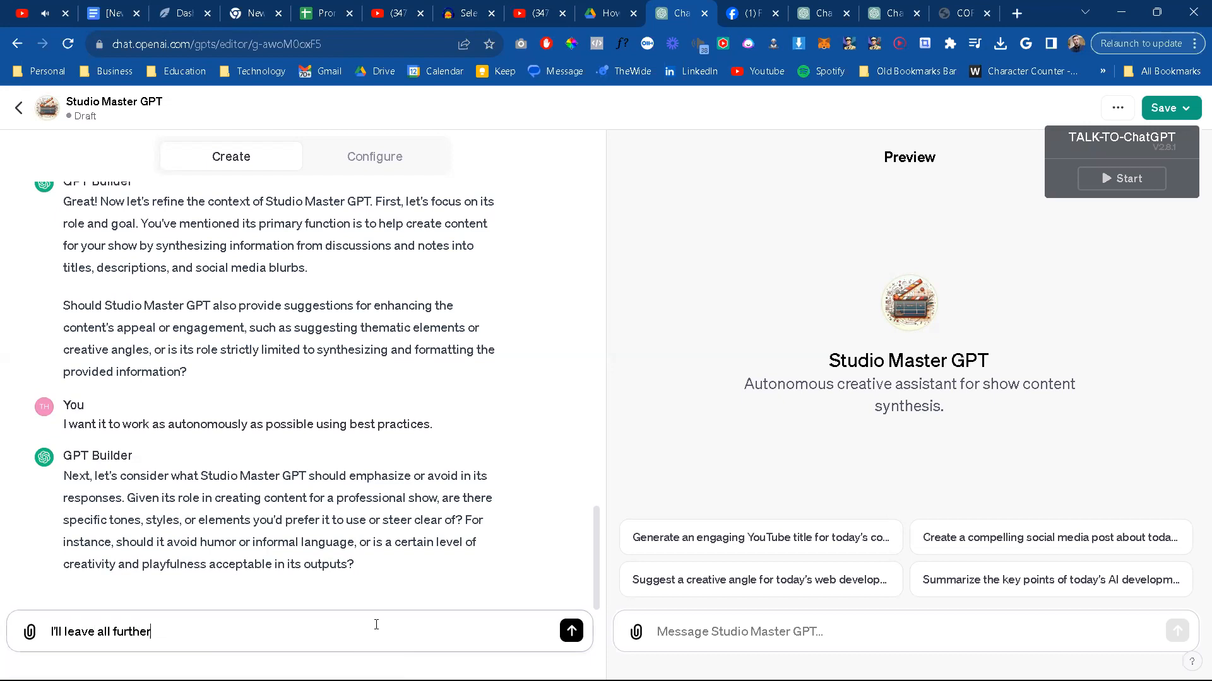
text( decisions up to you.)
key(Return)
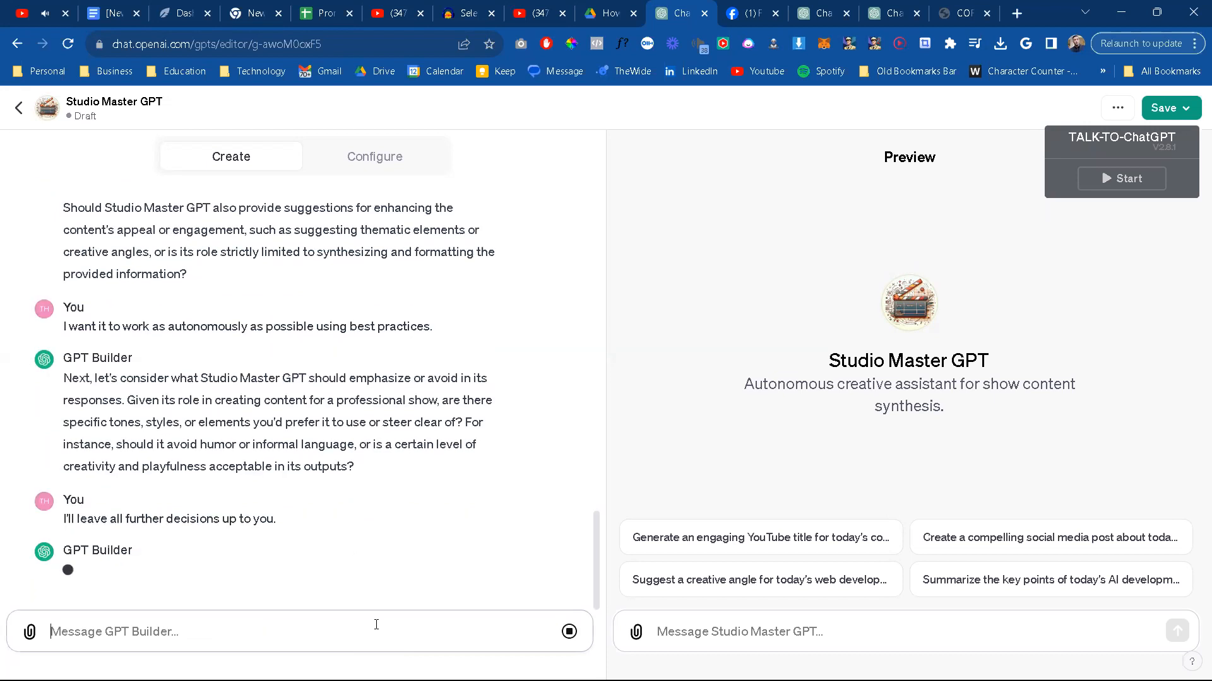
click(750, 7)
click(838, 6)
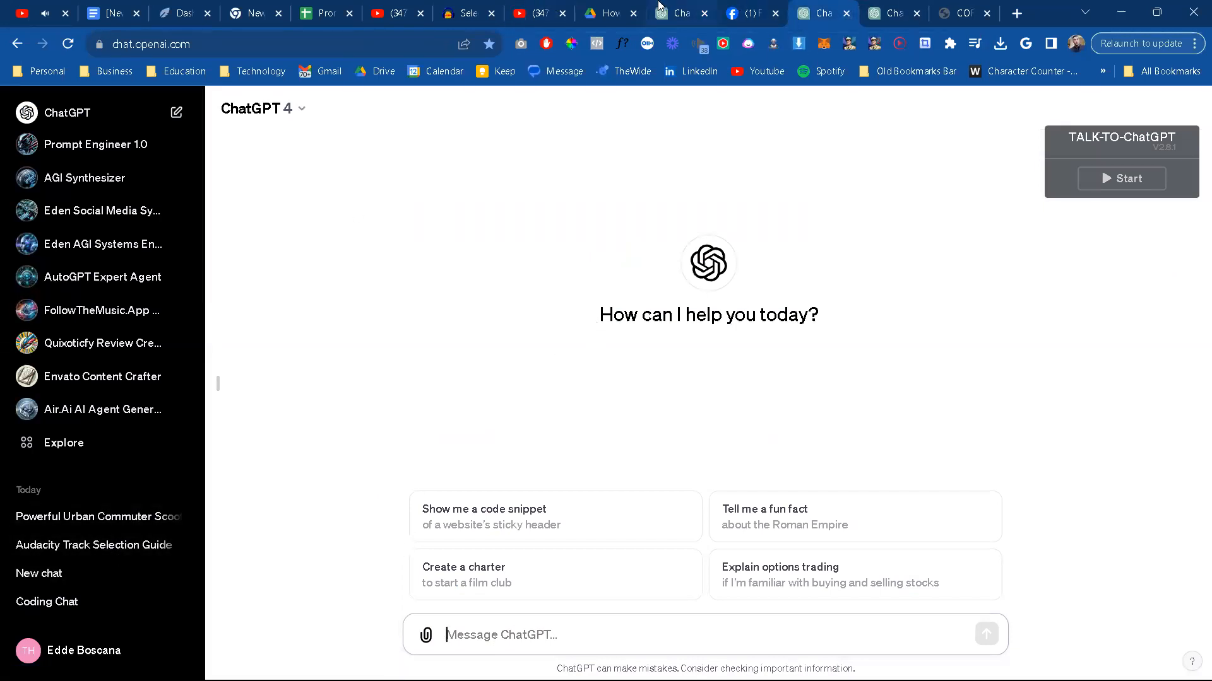
click(680, 7)
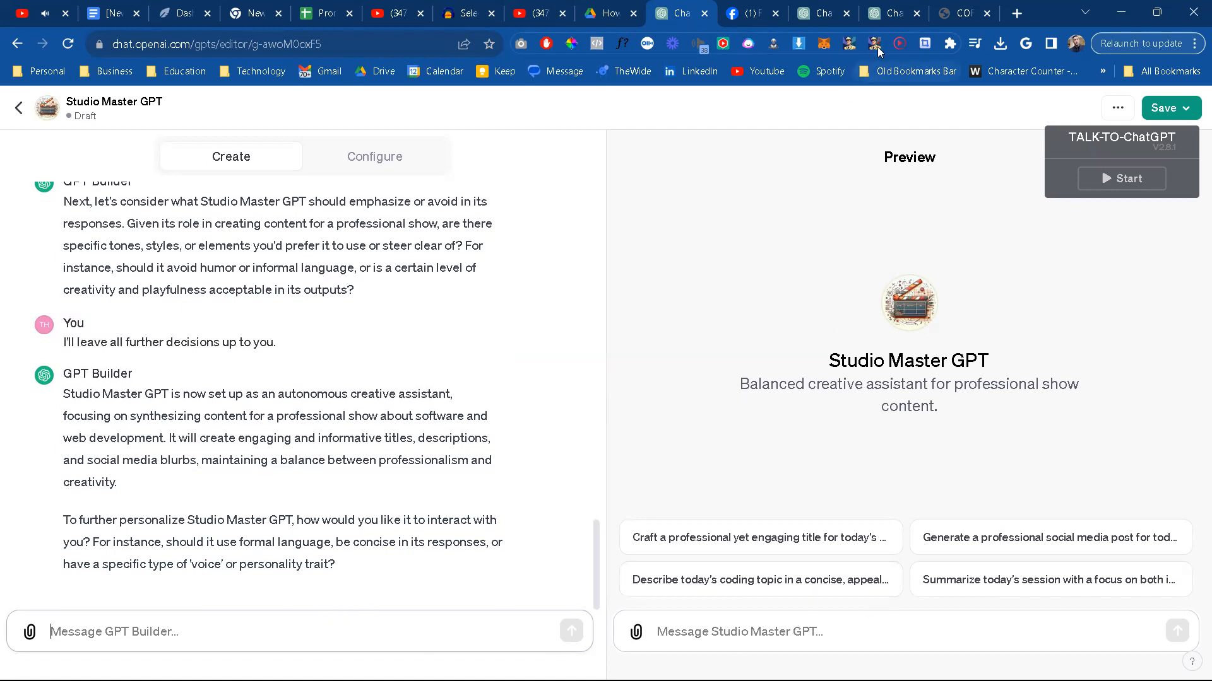
Step: Begin a test message in the Studio Master GPT preview with "In today's studio session we started with"
click(731, 632)
text(In)
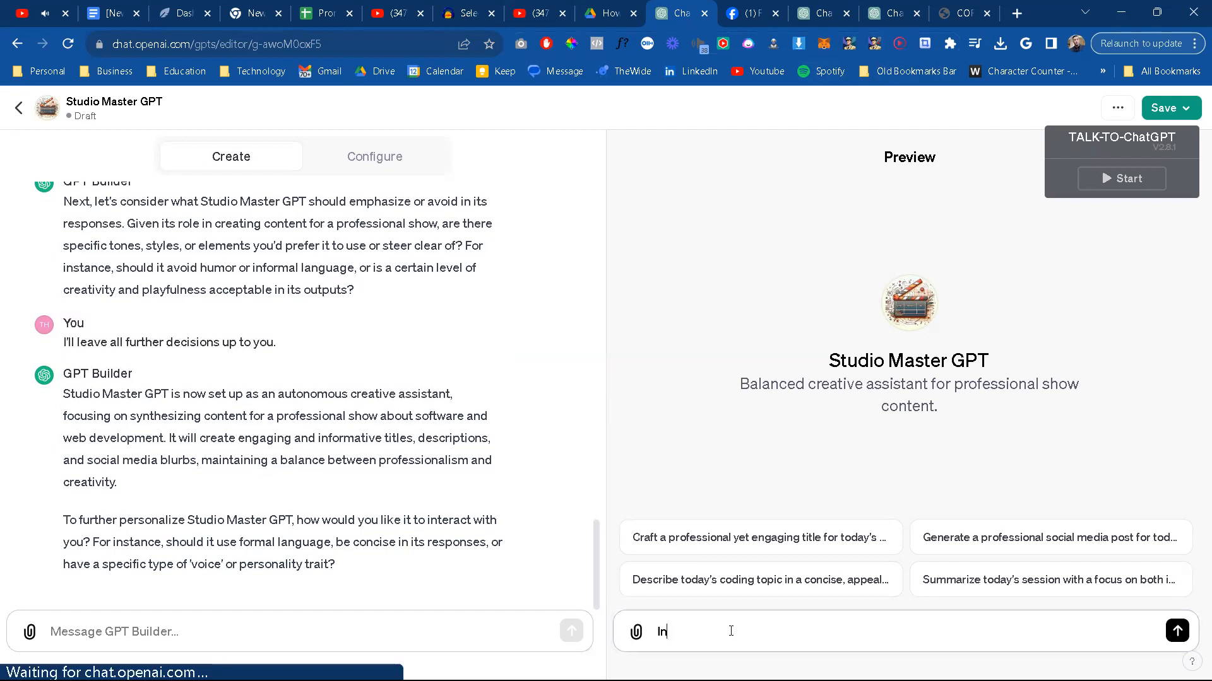
text( today's yutora)
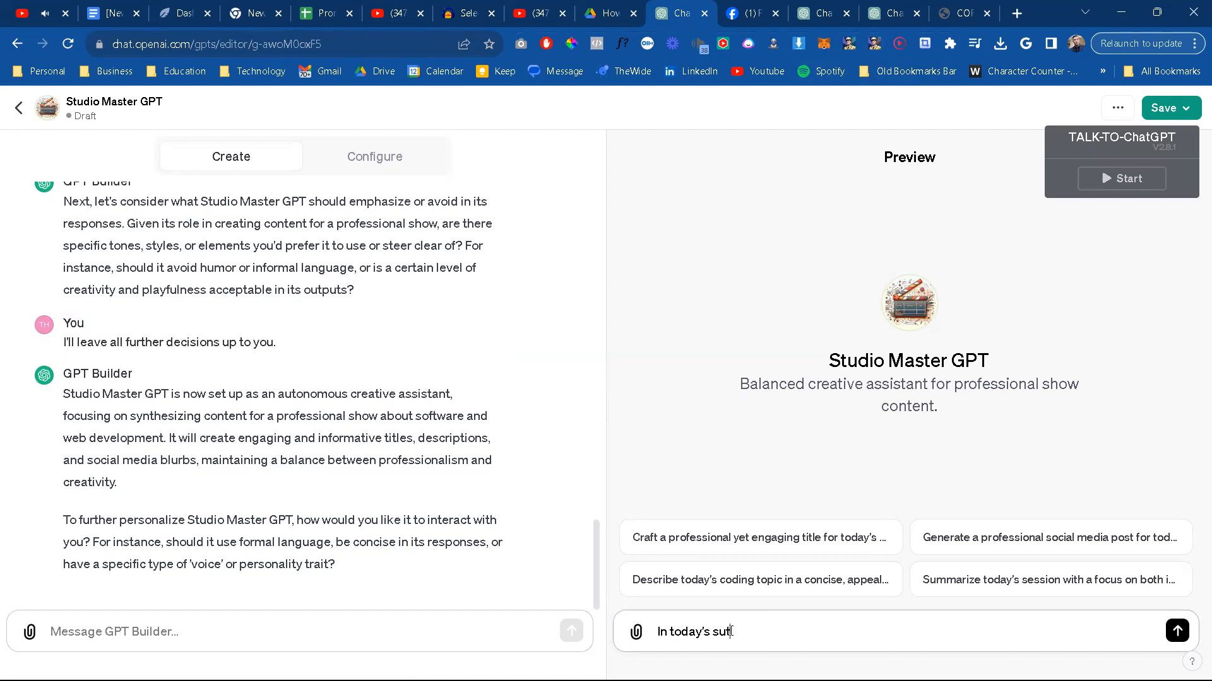
key(BackSpace)
key(BackSpace)
key(BackSpace)
key(BackSpace)
key(BackSpace)
key(BackSpace)
text(t)
key(BackSpace)
text(studio session we started wit)
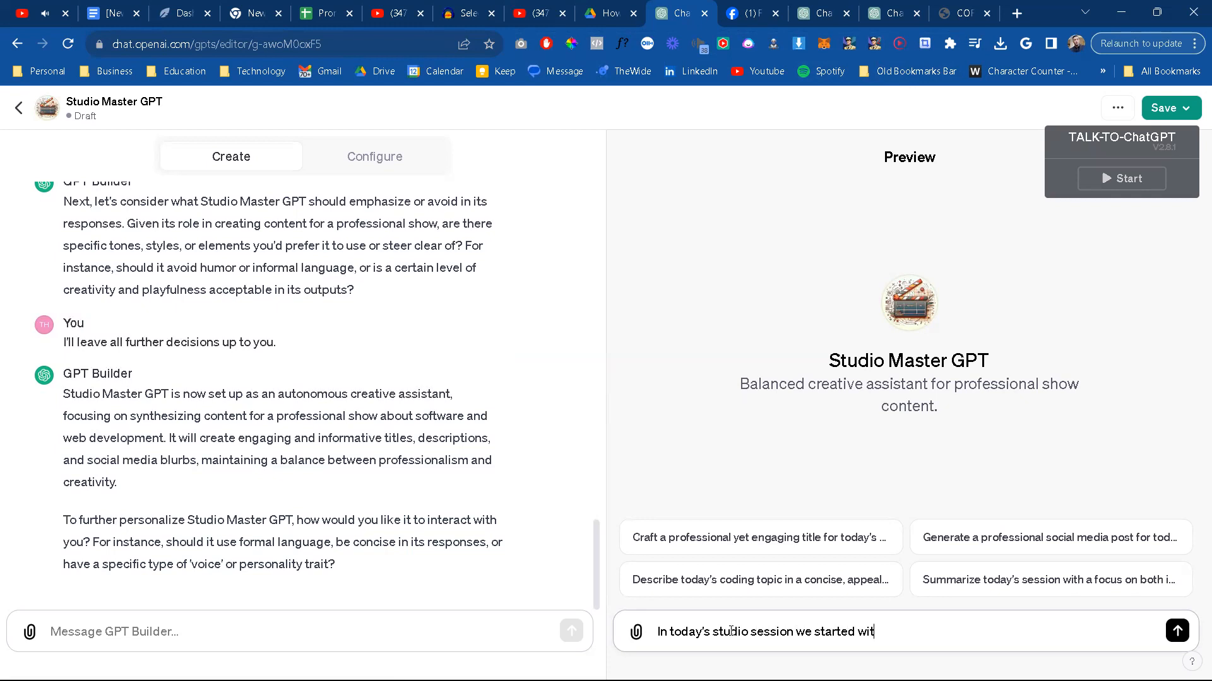
text(h working through editing of a )
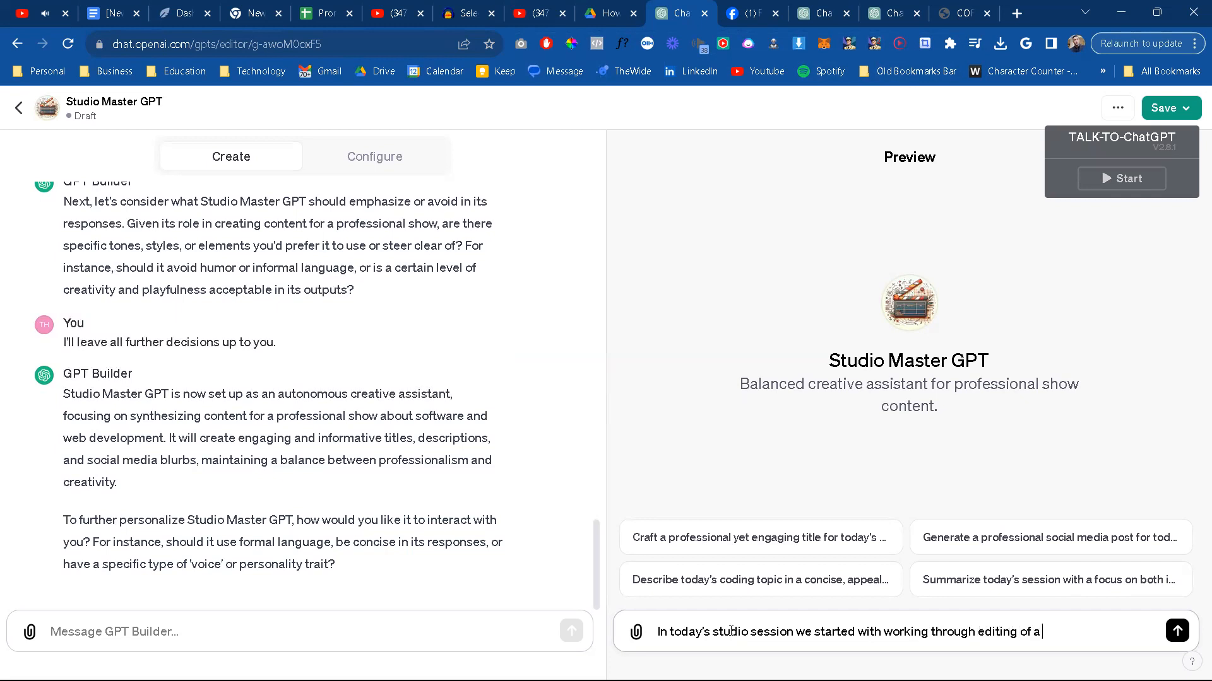
text(piece of)
text( content I'm workin)
text(g on )
text(f)
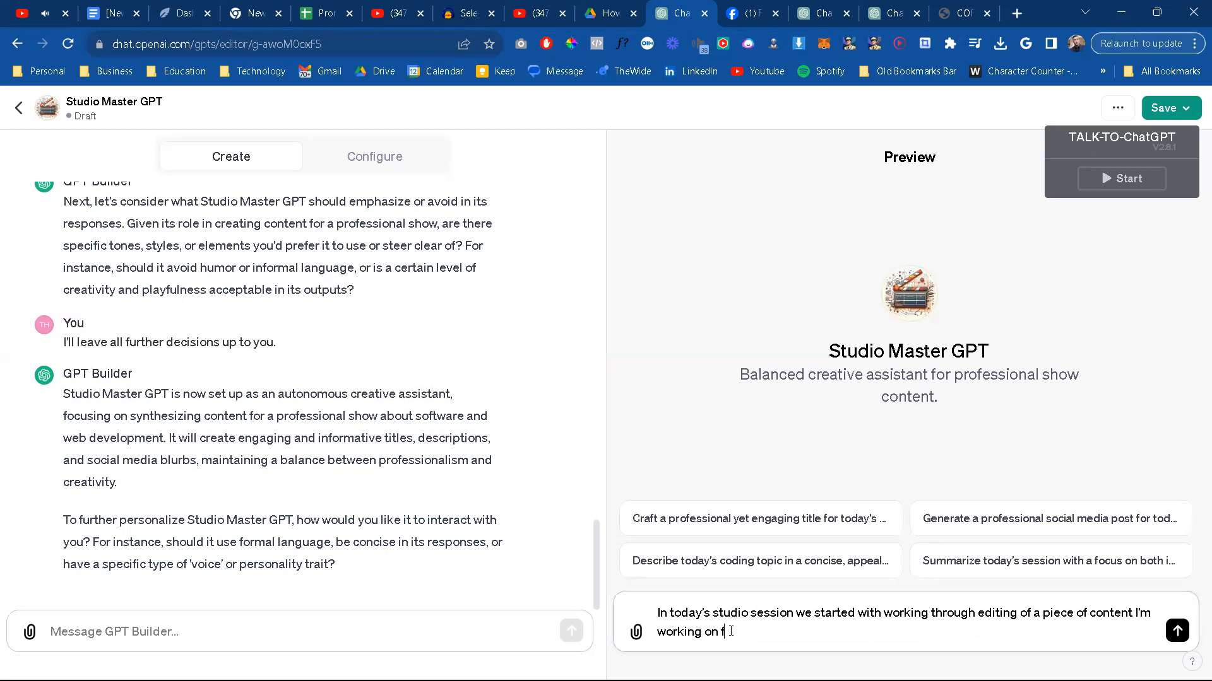
text(or Envato Tuts+ set to the audio bo)
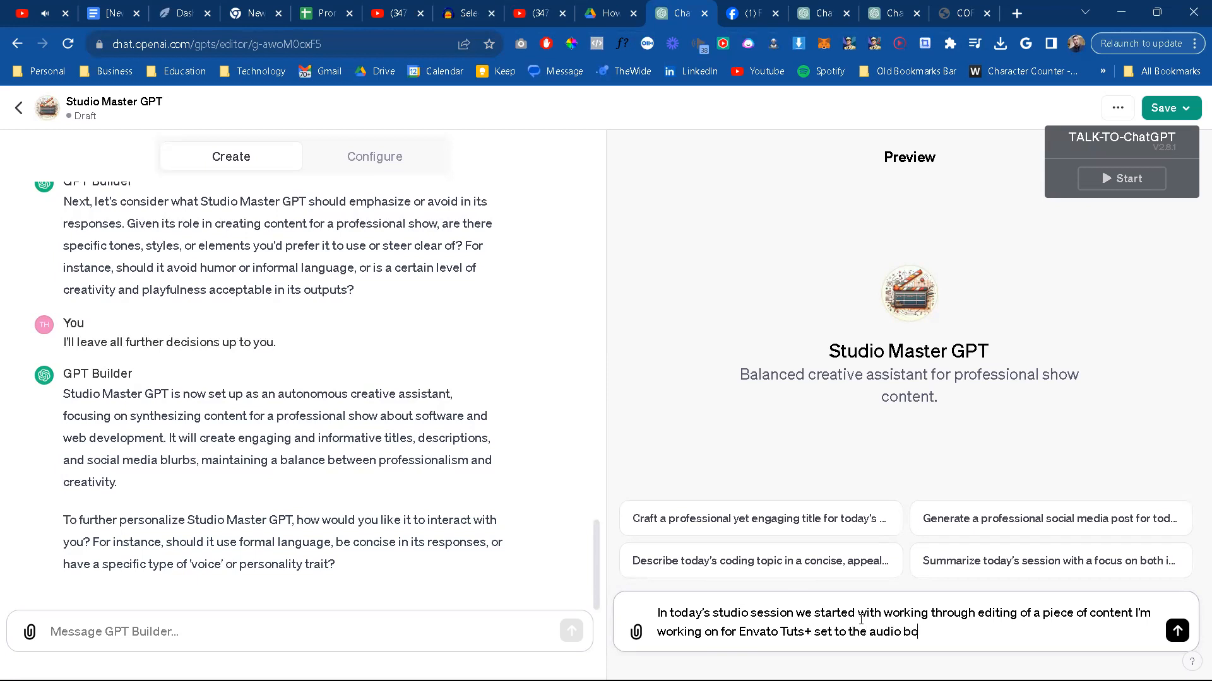
text(ok, As a Man Thinketh)
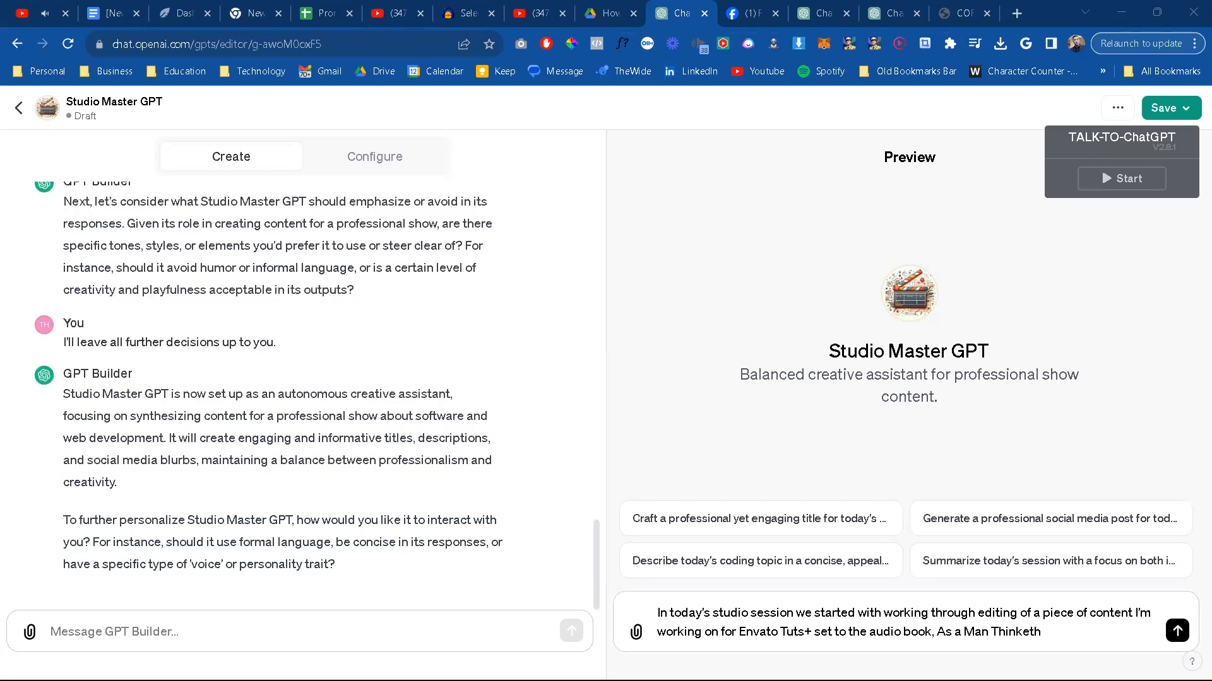
Step: Paste the audio book's YouTube link in parentheses after its title in the preview message
click(1075, 636)
text(()
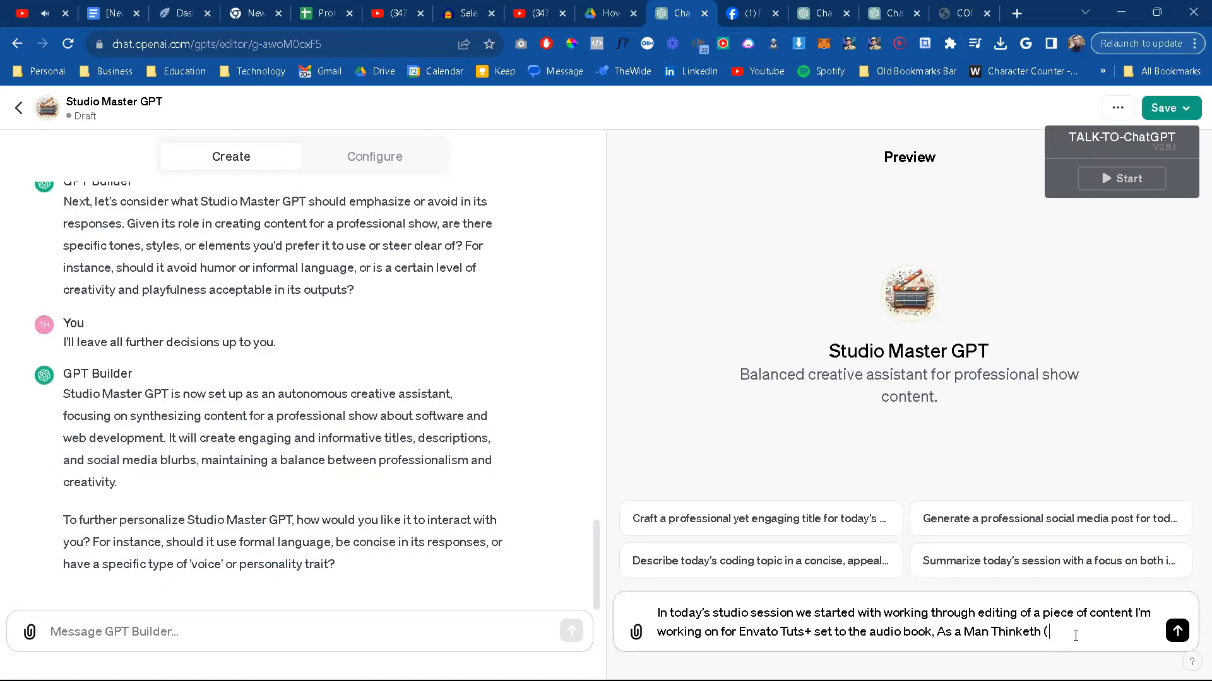
text(https://youtu.be/VeBX4WjhhXs?si=N0aer2mppq5GVxh9)
text())
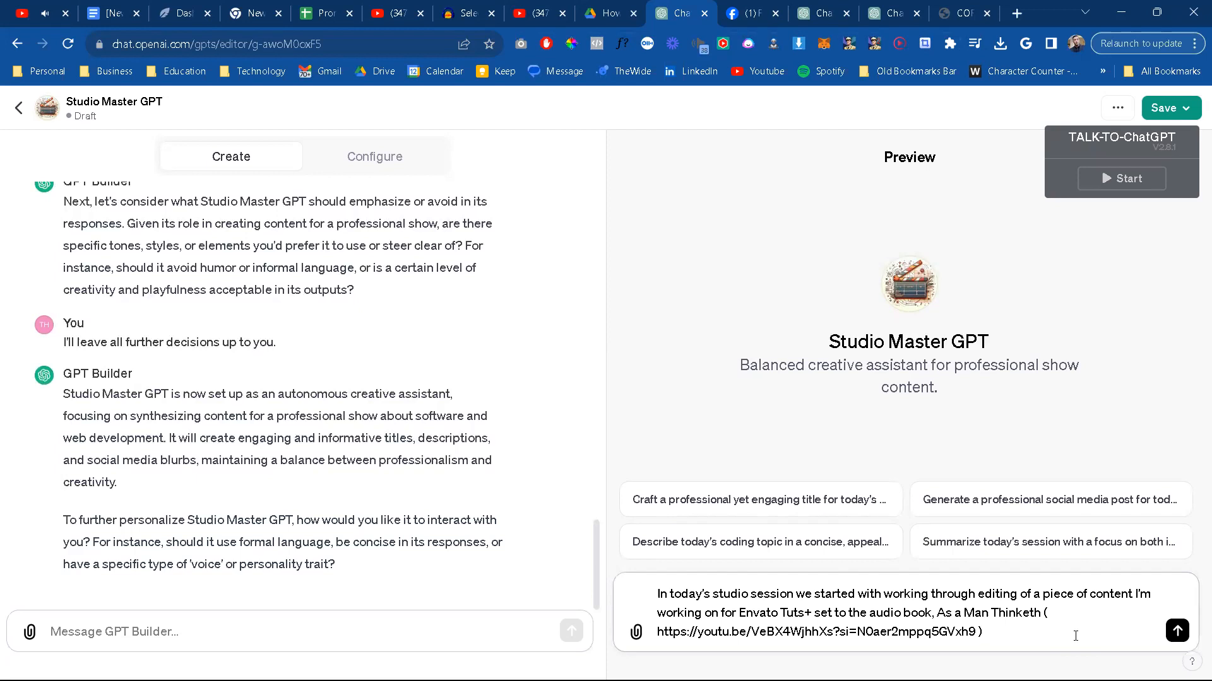
key(alt+Tab)
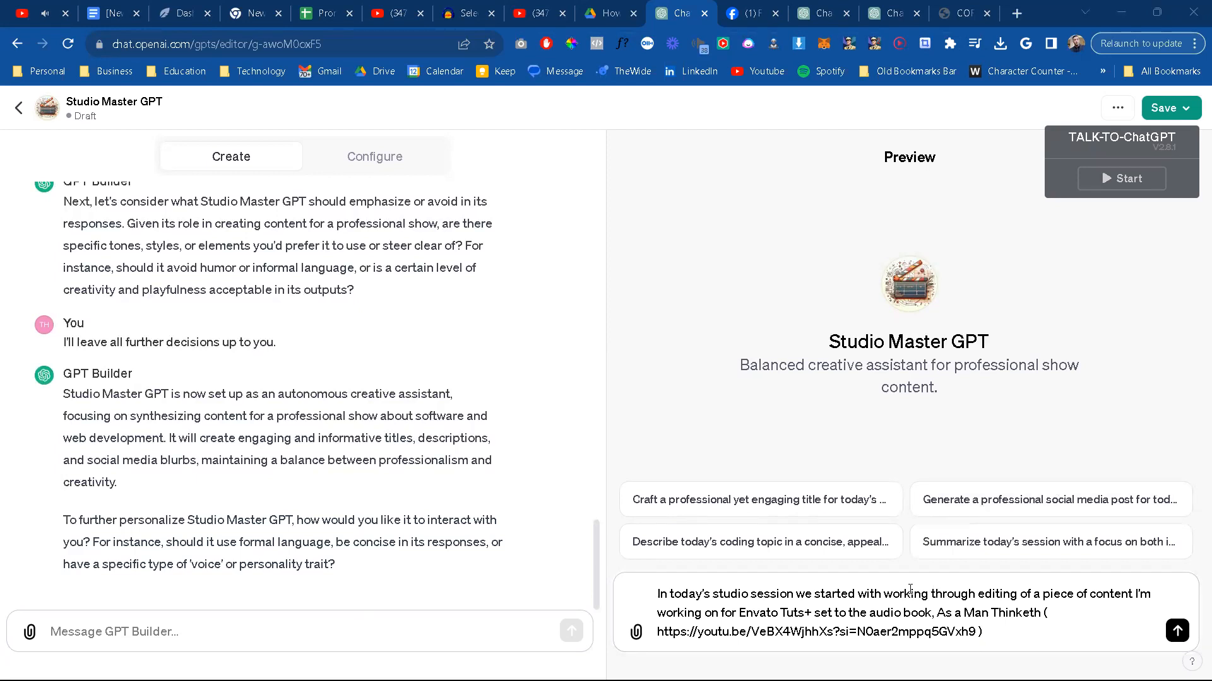
click(964, 613)
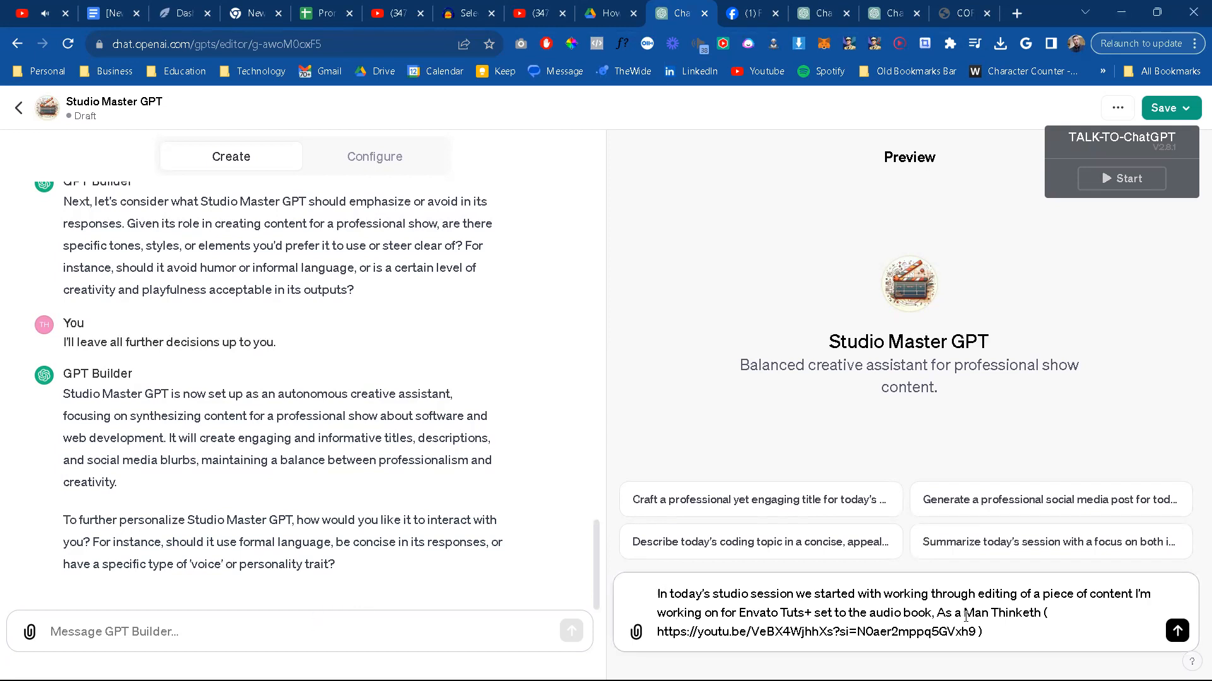
Step: End the audio book sentence with a period and add "Here is the chat to show you what we did:" to the preview message
key(ctrl+a)
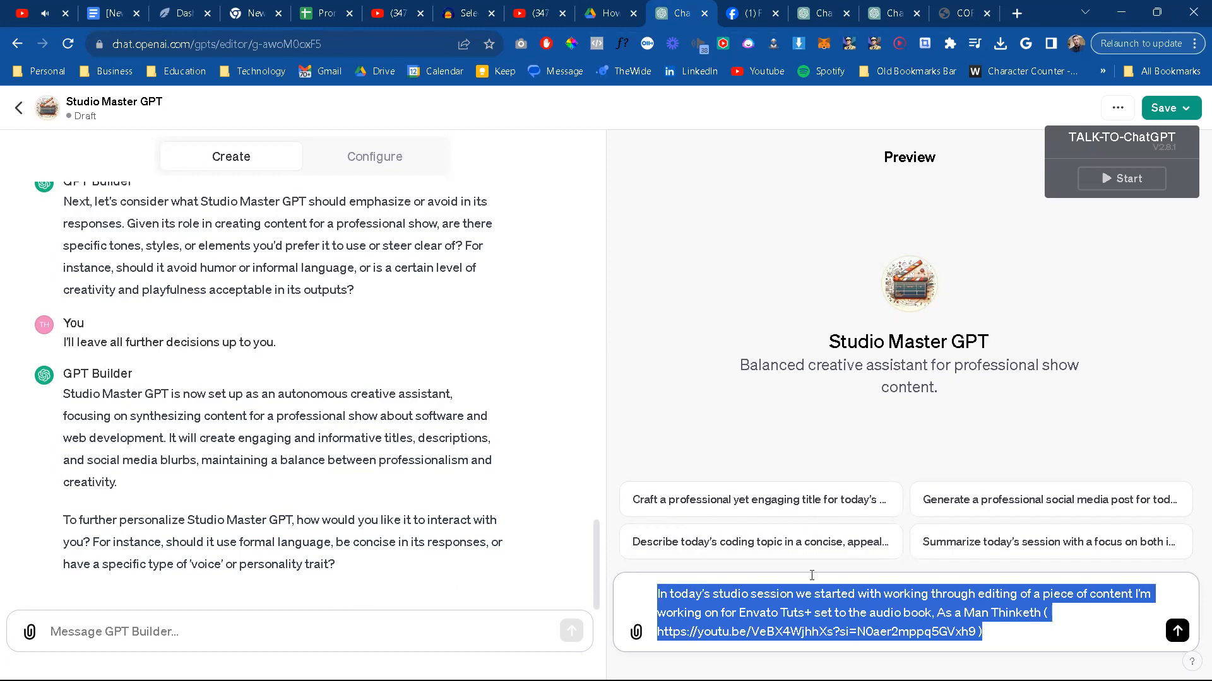
click(1024, 626)
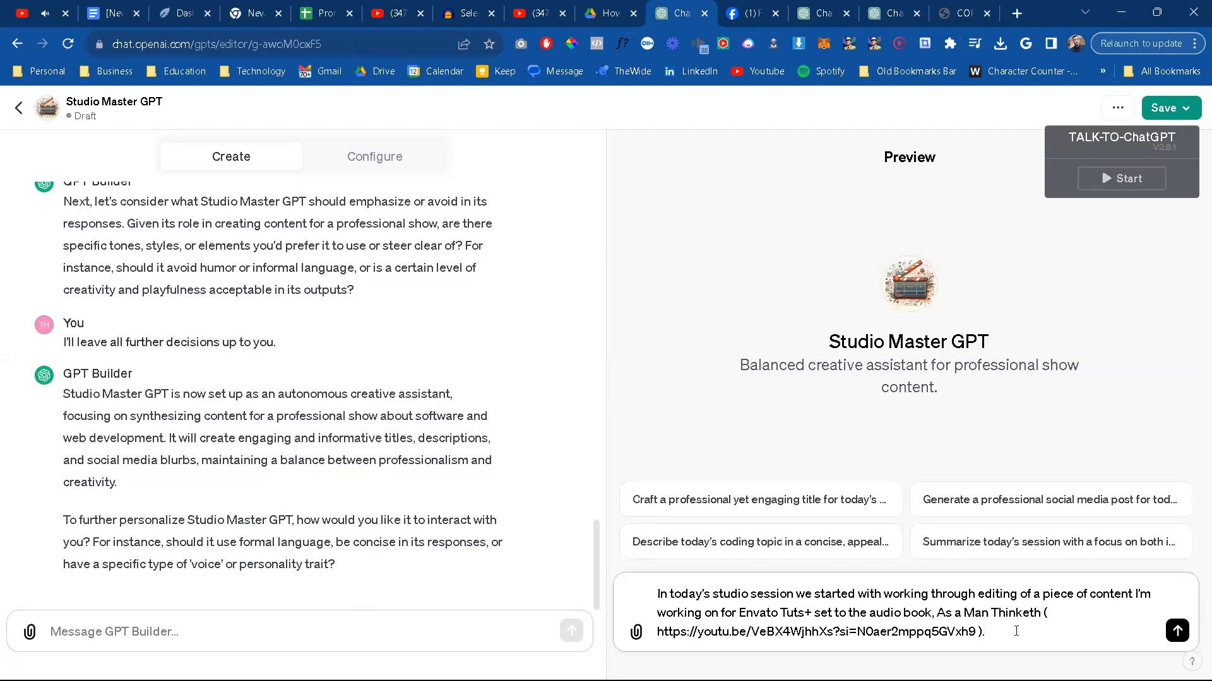
text(Here is the chat to)
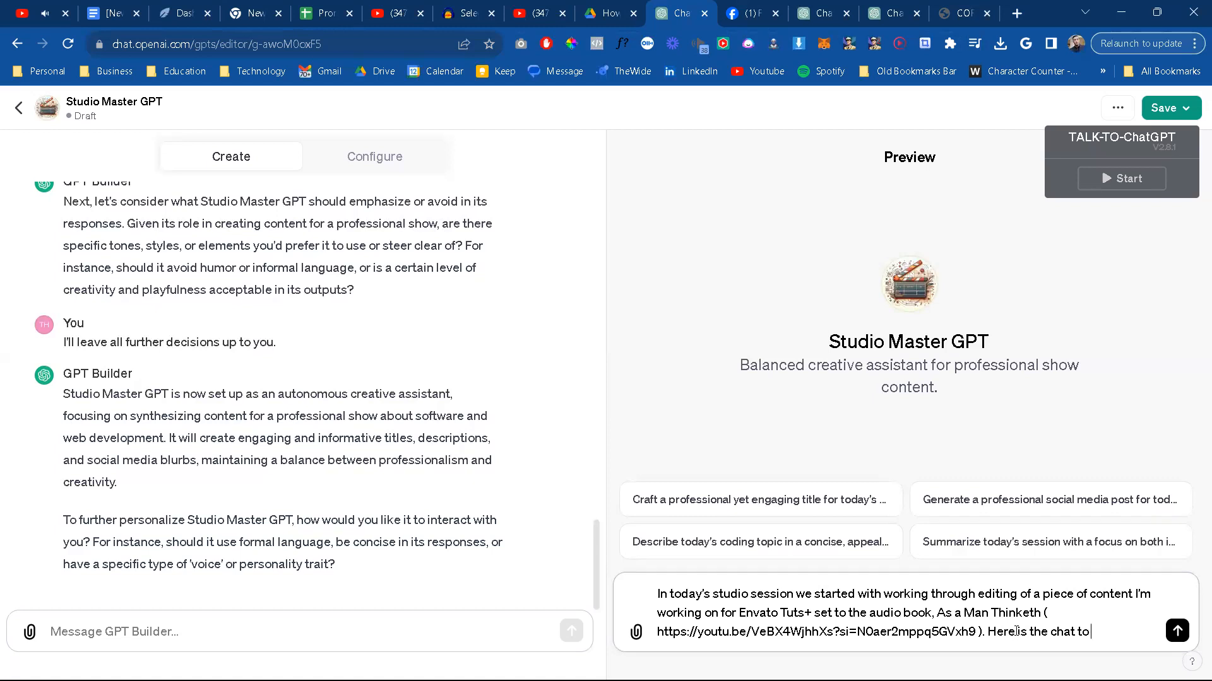
text( show you watht wt)
key(BackSpace)
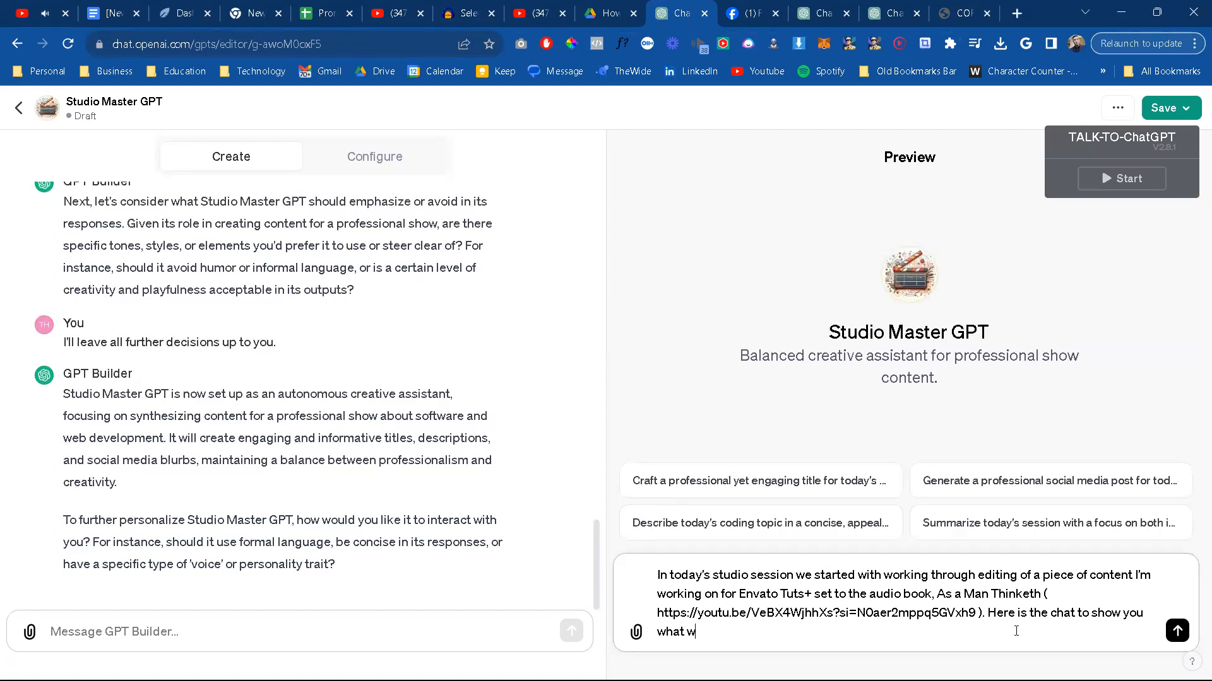
text(e did:)
Step: Add an empty triple-backtick code block followed by a period, and start a new paragraph below it
key(shift+Return)
text(```)
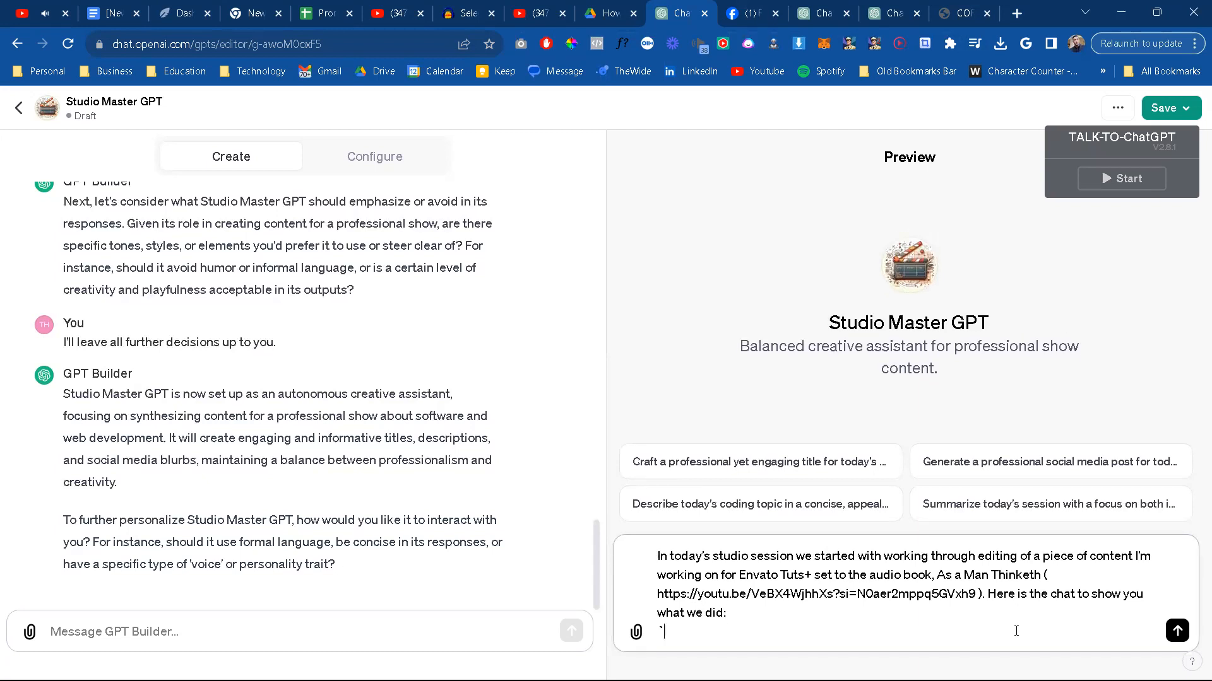
key(shift+Return)
key(shift+Return)
text(```)
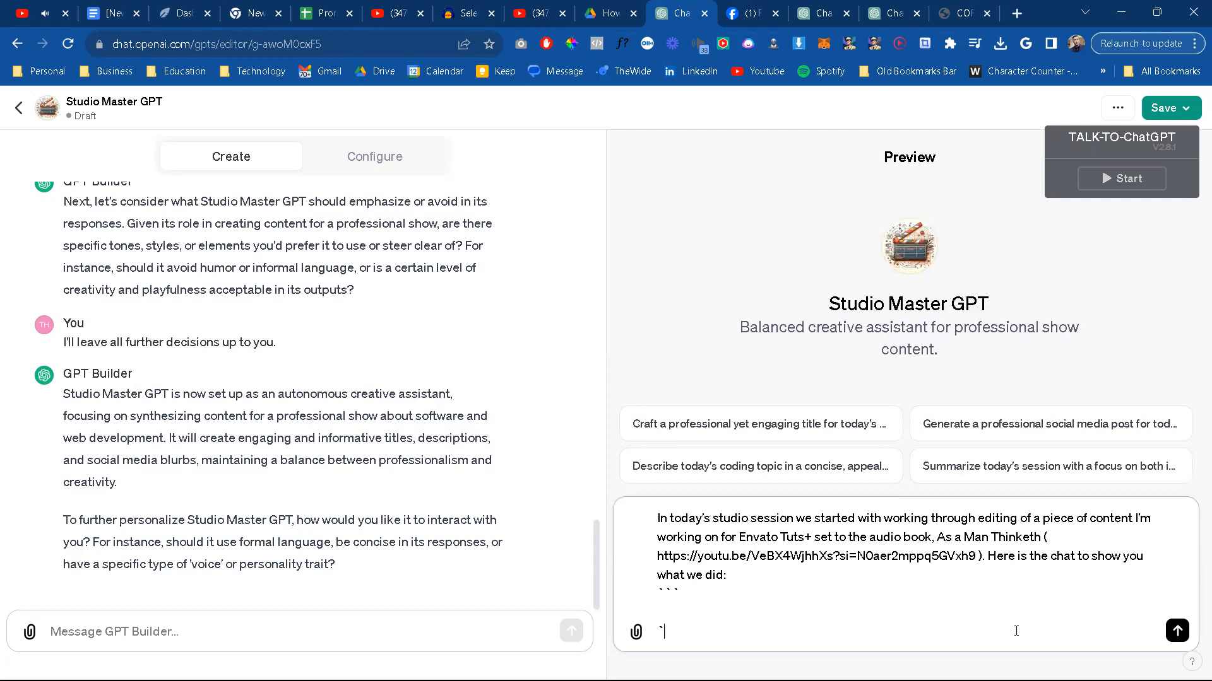
key(shift+Return)
key(BackSpace)
text(.)
key(shift+Return)
key(shift+Return)
Step: Begin the new paragraph of the preview message with "After that I used a speci"
text(Af)
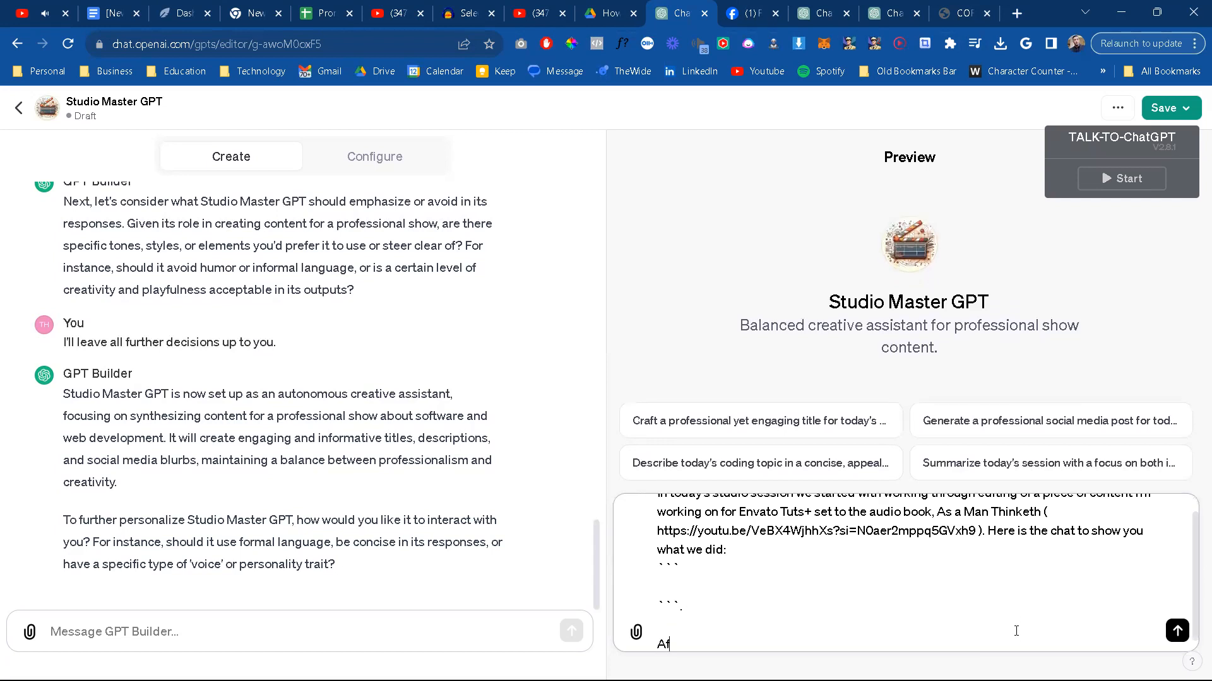
text(ter that I am)
key(BackSpace)
key(BackSpace)
key(BackSpace)
text(used Ai to)
key(BackSpace)
key(BackSpace)
key(BackSpace)
key(BackSpace)
key(BackSpace)
text(a speci)
Step: Insert "with a" after "Envato Tuts+" in the opening sentence of the preview message
scroll(918, 597, up, 1)
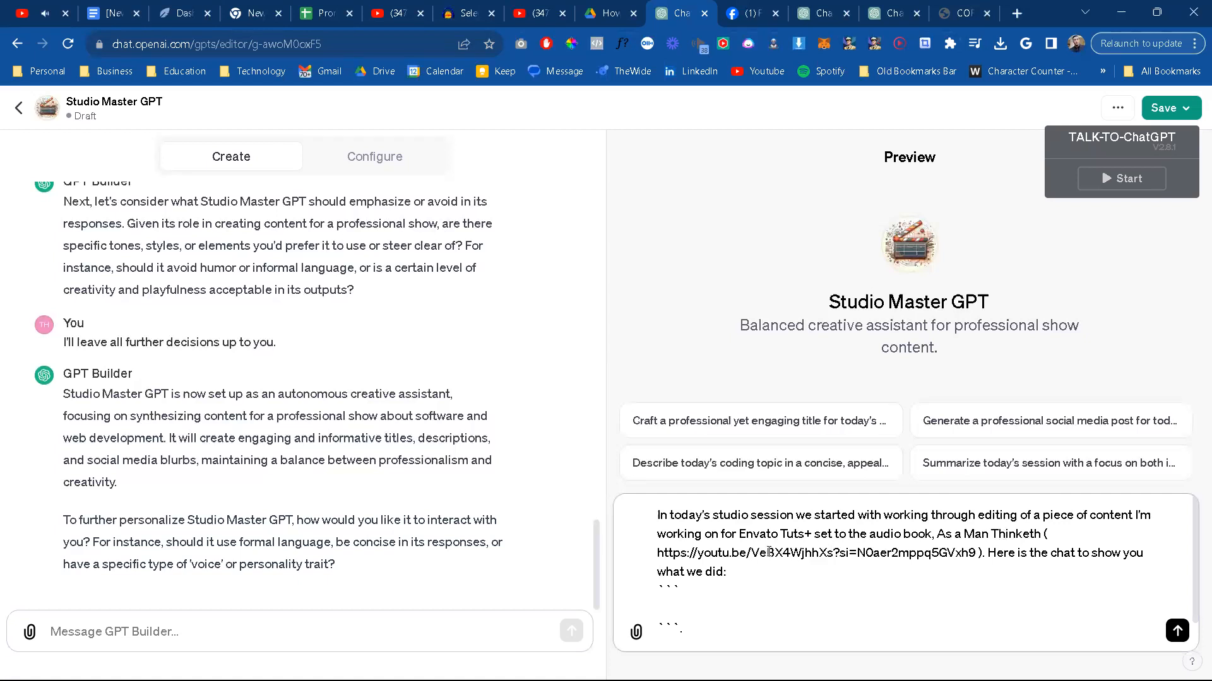
click(816, 536)
text(with an)
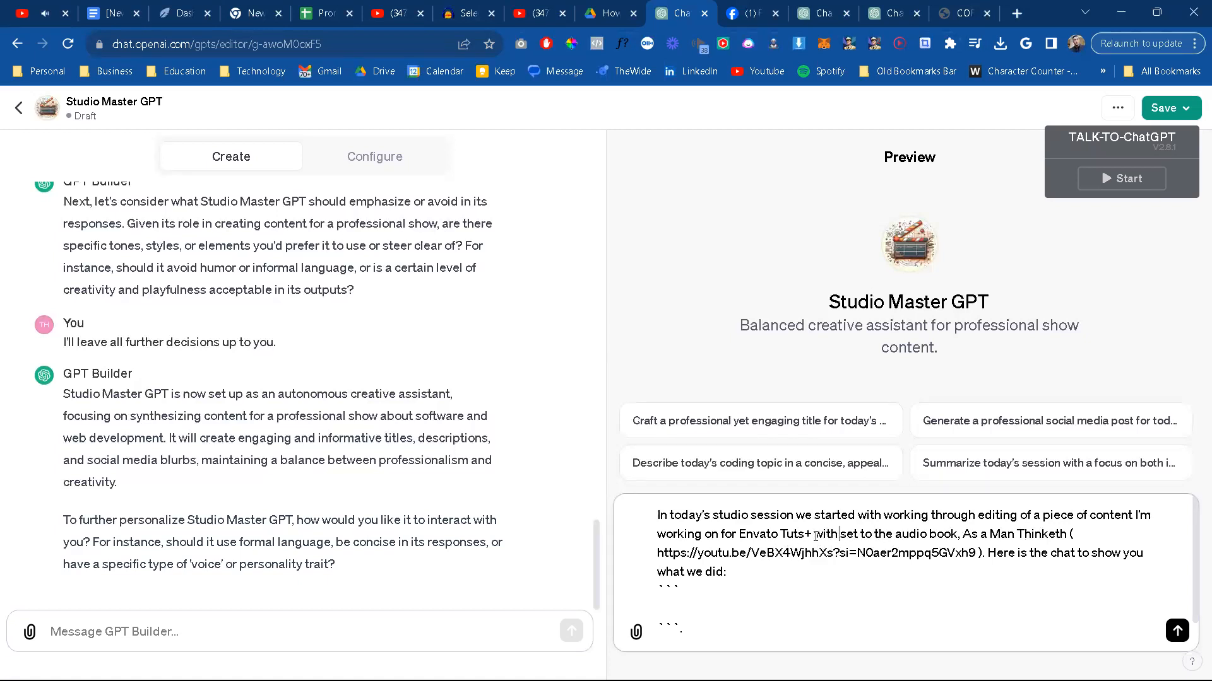
key(BackSpace)
key(BackSpace)
text(Quixo)
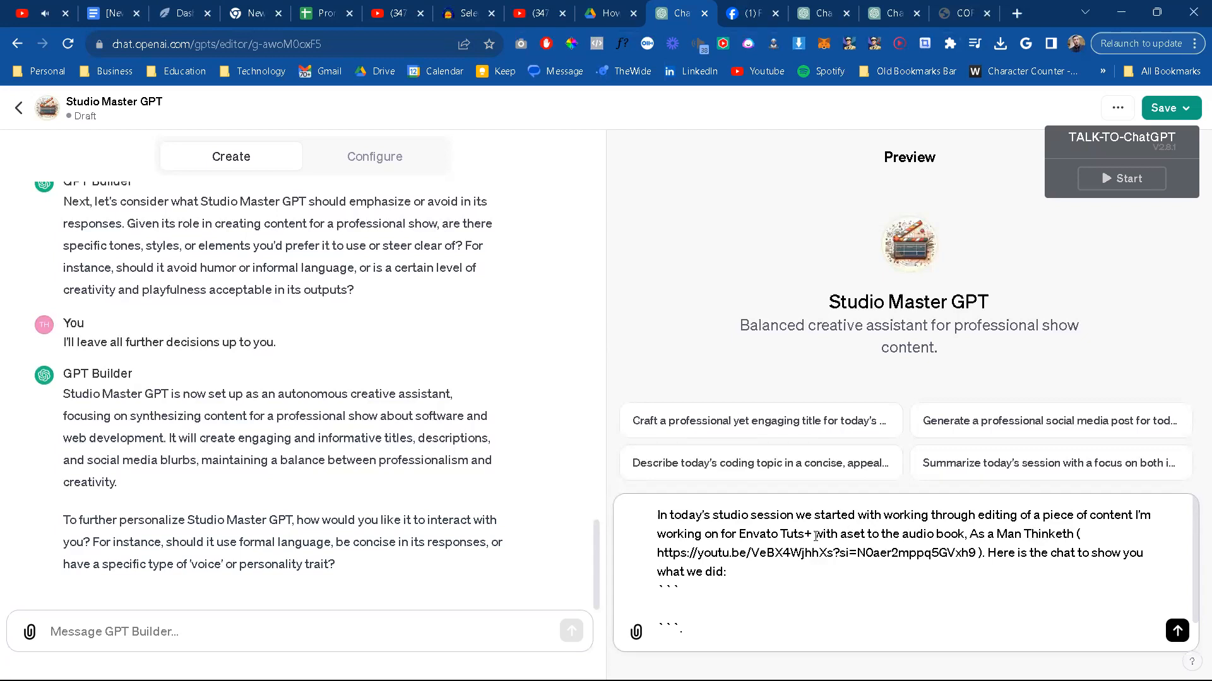
text(ticfy )
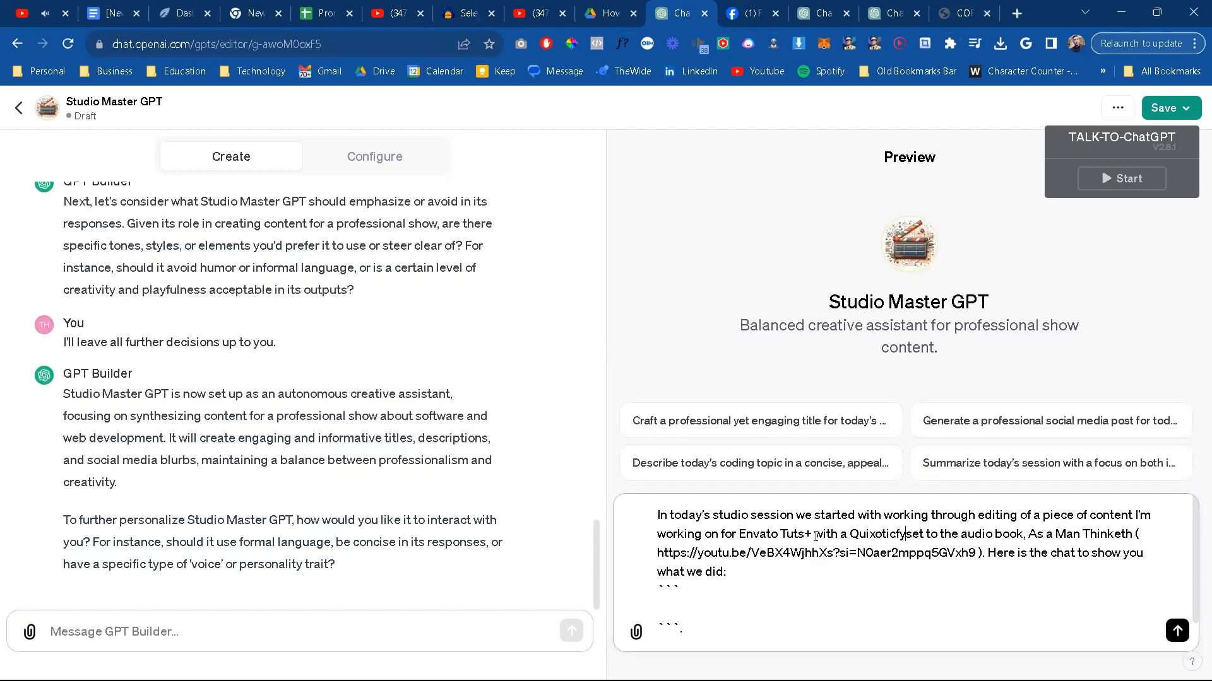
text(Con)
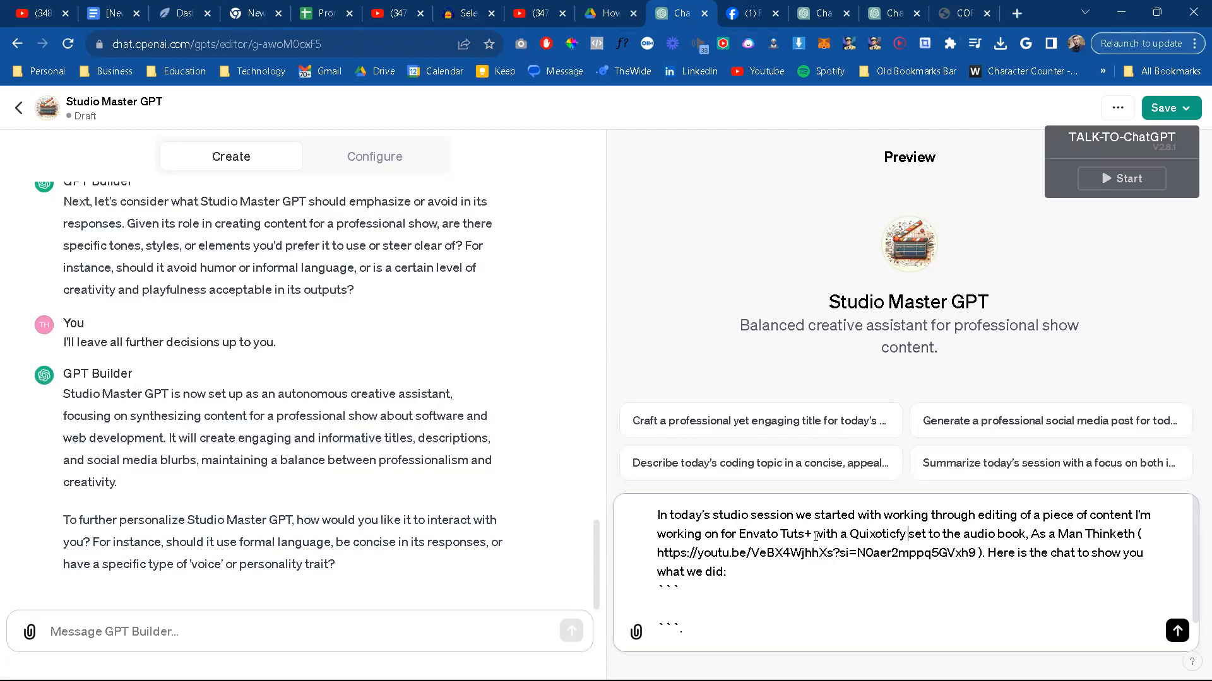
key(BackSpace)
key(BackSpace)
key(BackSpace)
key(BackSpace)
key(BackSpace)
key(BackSpace)
key(BackSpace)
key(BackSpace)
key(BackSpace)
key(BackSpace)
key(BackSpace)
key(BackSpace)
key(BackSpace)
key(BackSpace)
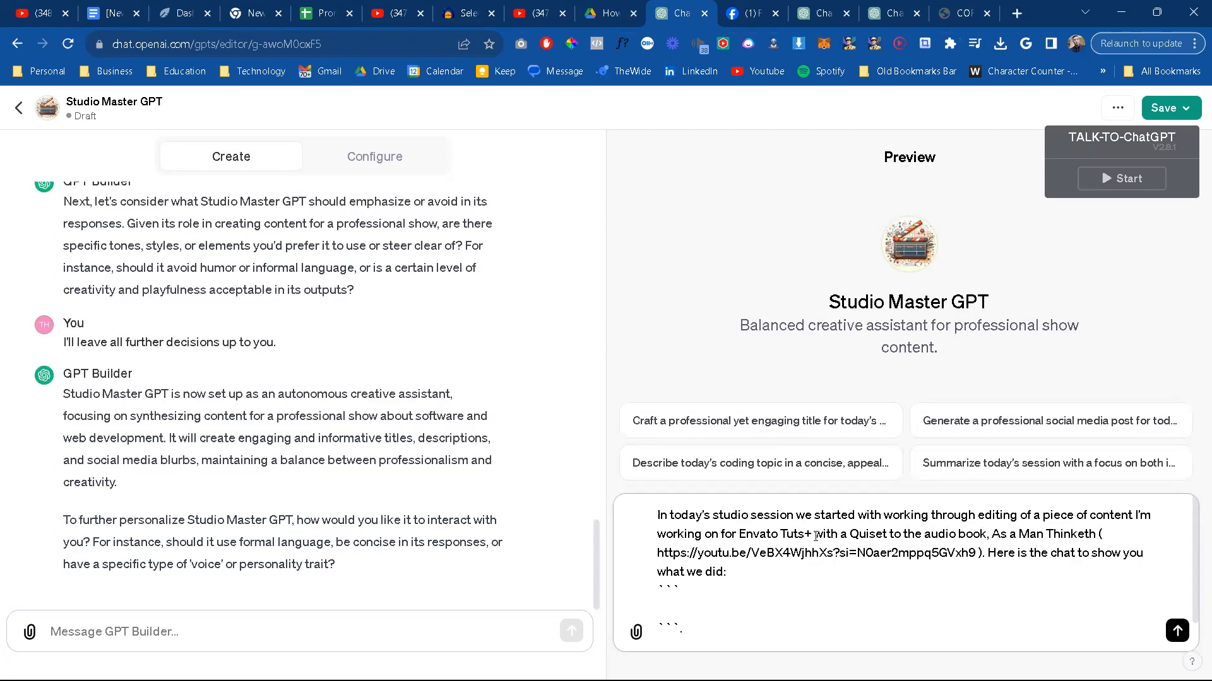
Step: Continue the insertion after "with a" with "GPT", removing the trial wording "I created for the"
text(GPT I create)
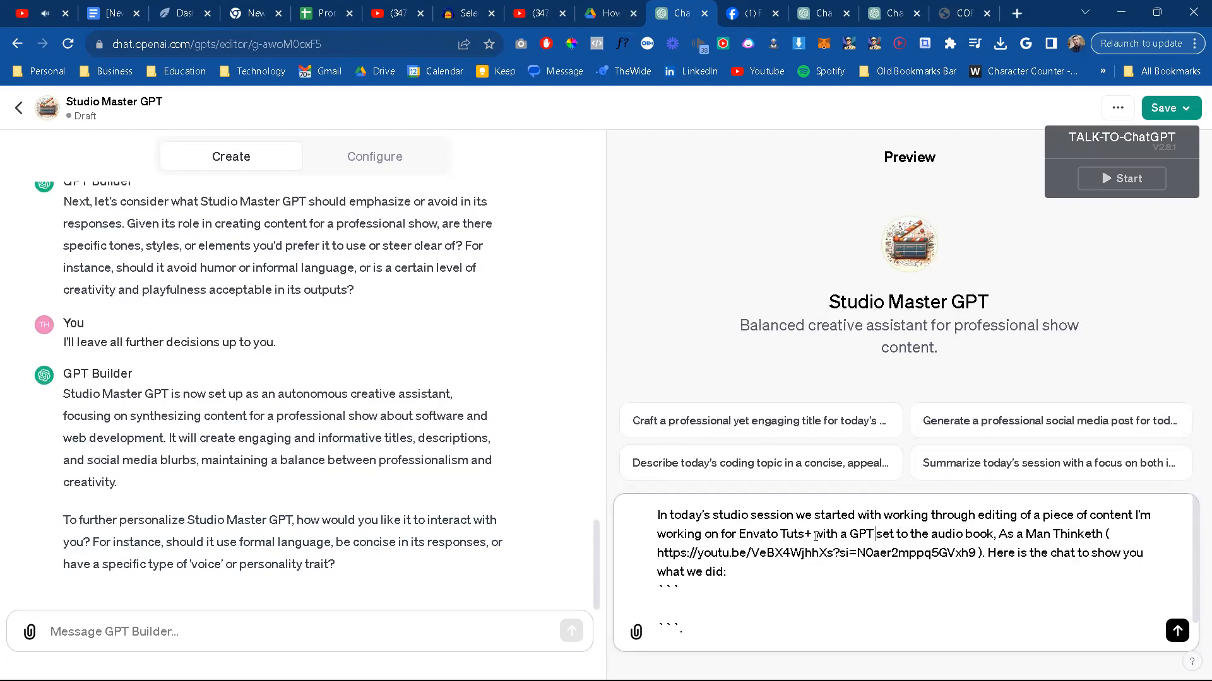
text(d for the p)
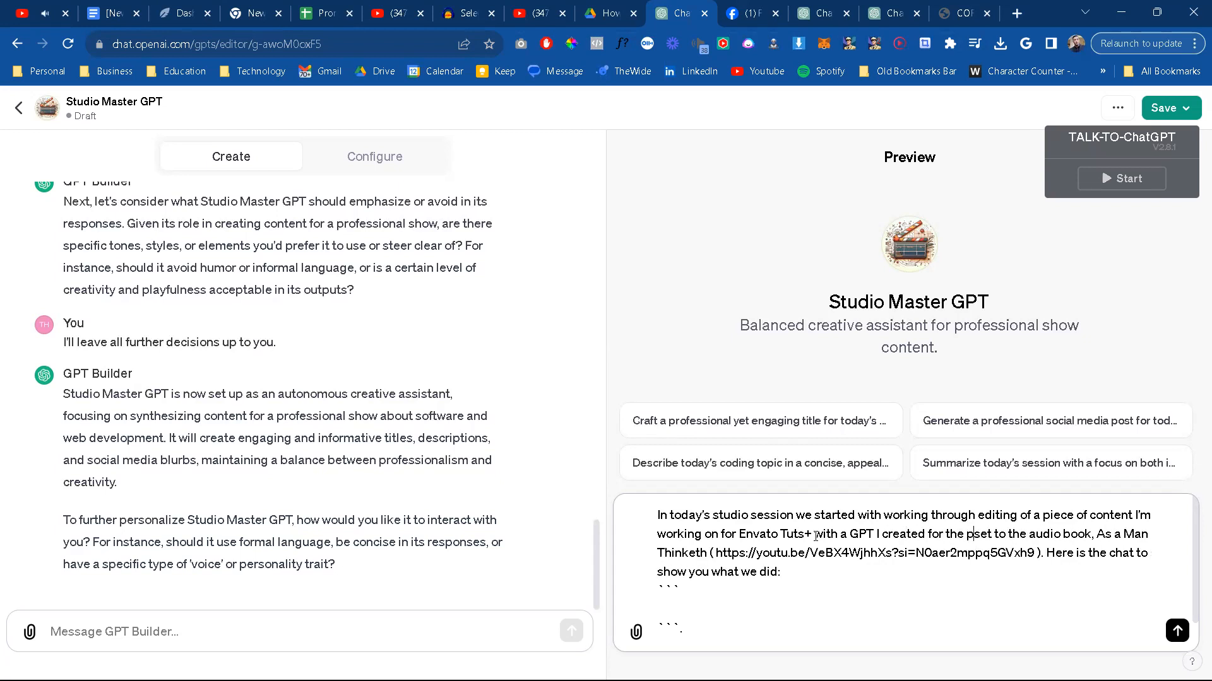
text(use)
key(BackSpace)
key(BackSpace)
key(BackSpace)
key(BackSpace)
key(BackSpace)
key(BackSpace)
key(BackSpace)
key(BackSpace)
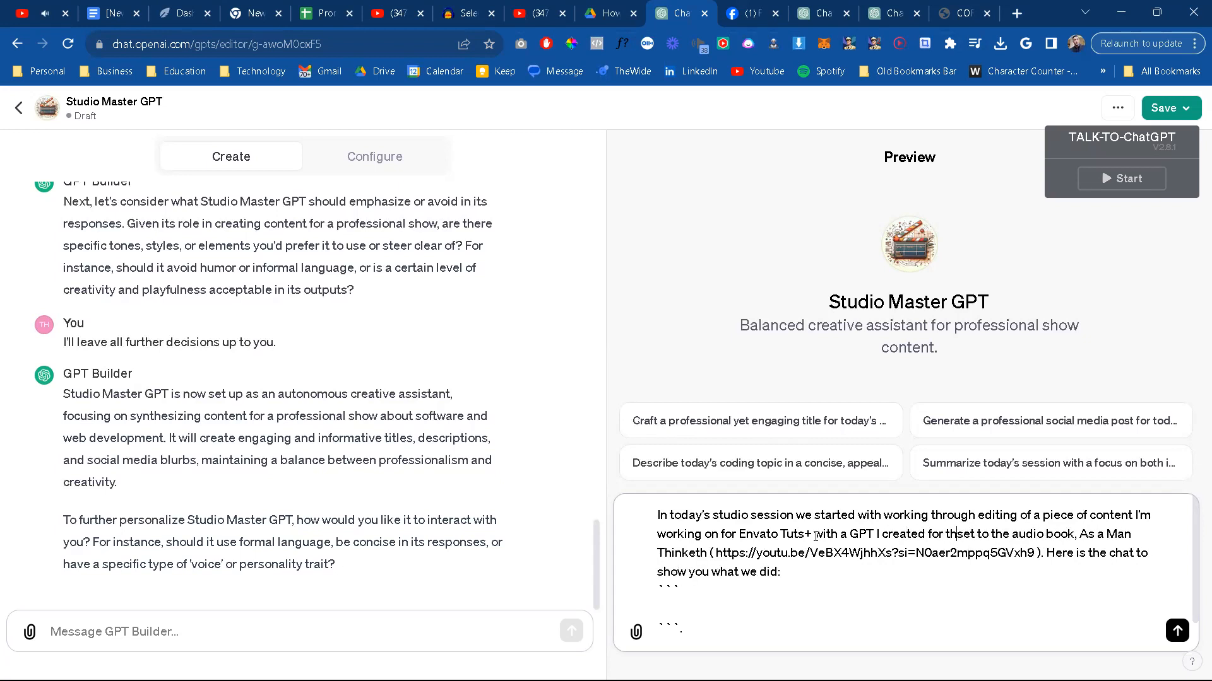
key(BackSpace)
key(BackSpace)
key(BackSpace)
key(BackSpace)
key(BackSpace)
key(BackSpace)
key(BackSpace)
key(BackSpace)
key(BackSpace)
key(BackSpace)
key(BackSpace)
key(BackSpace)
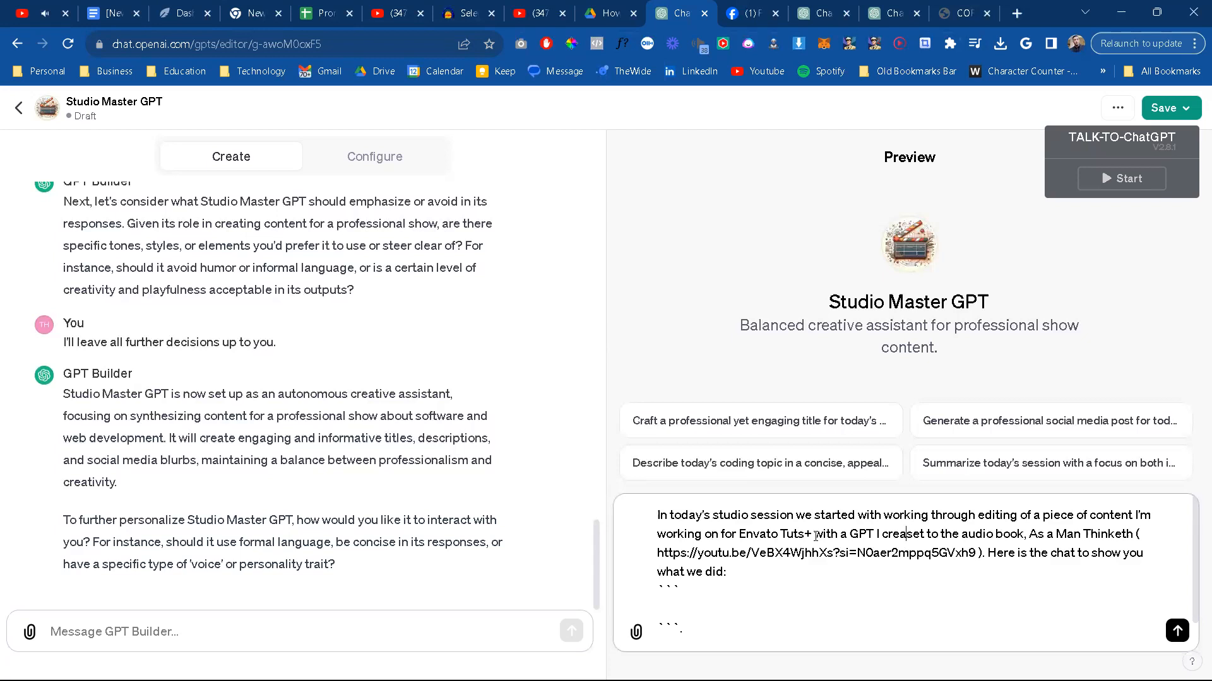
Step: Complete the insertion with "we previously engineered called Envato Content Creator GPT, all" before "set to the audio book"
text(we p)
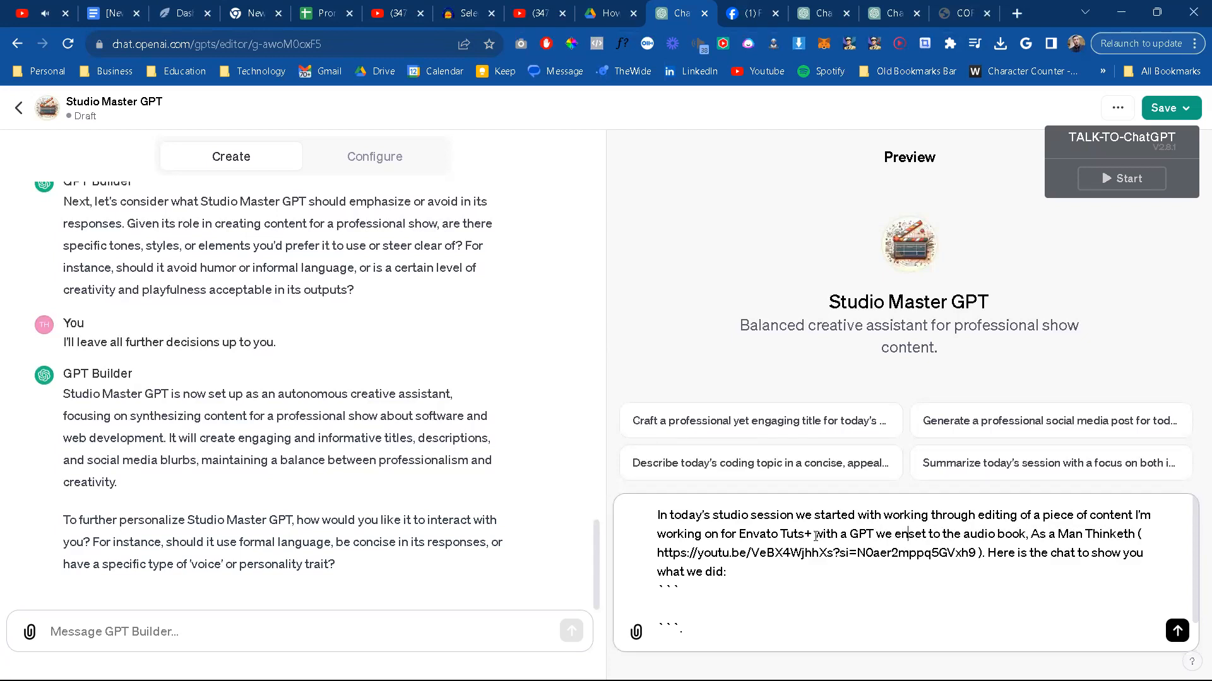
text(reviously eng)
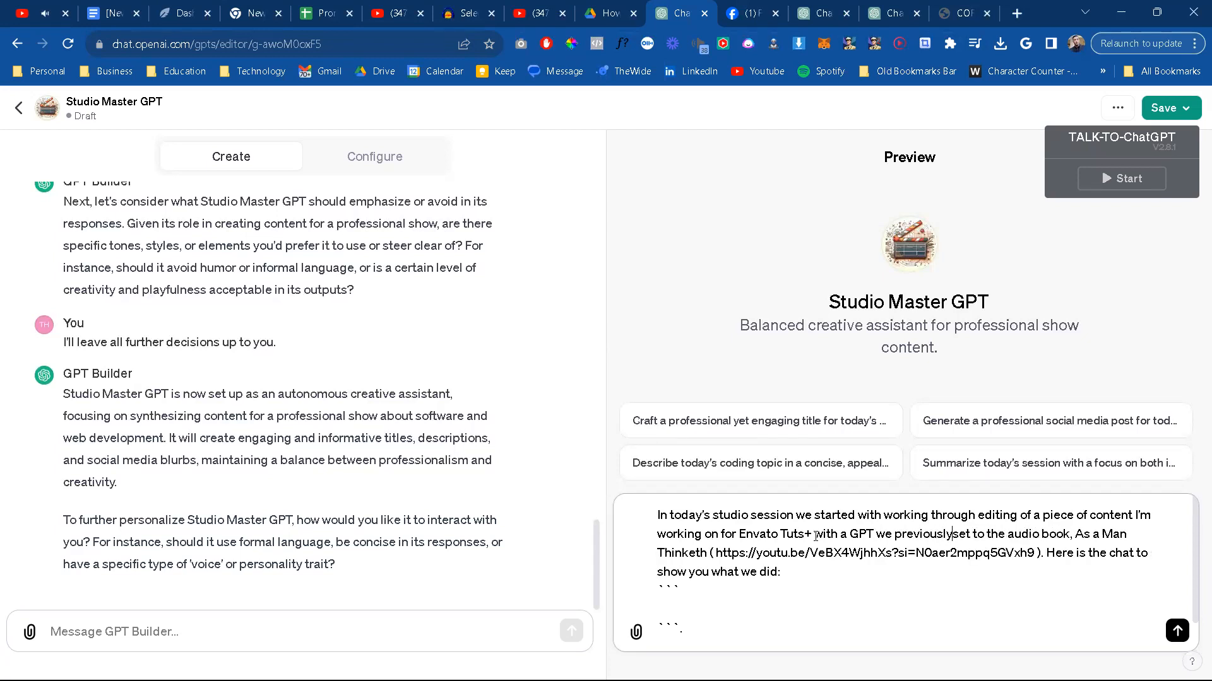
text(ineered called )
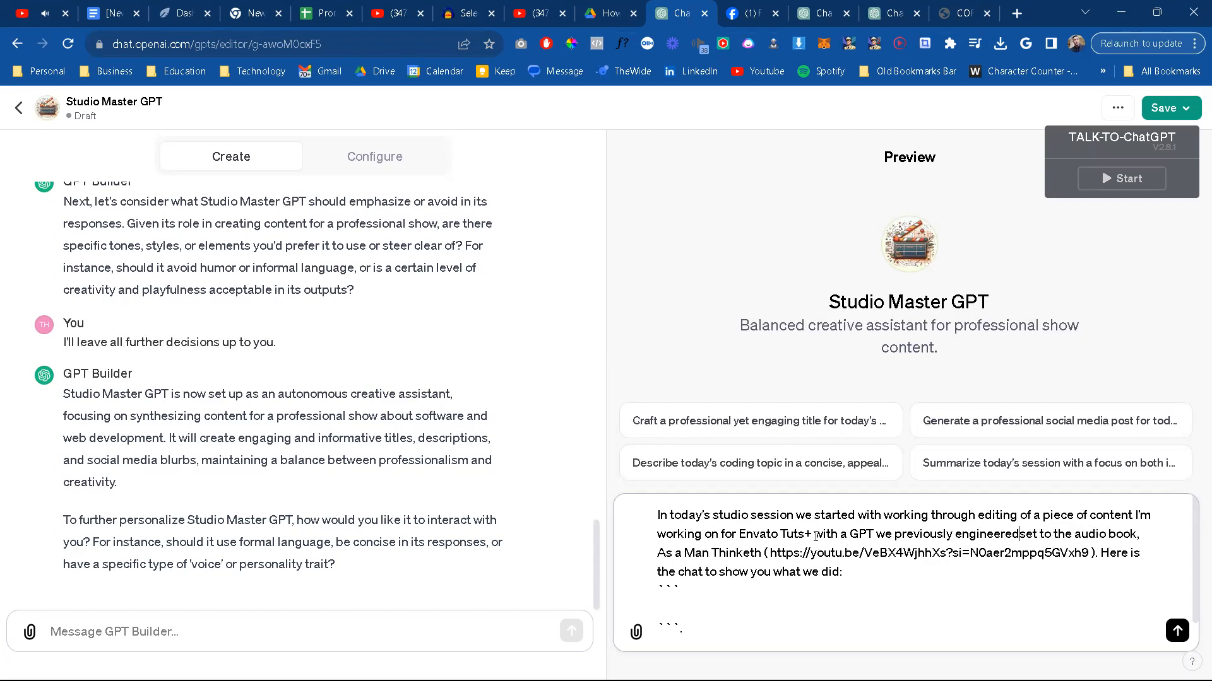
text(Envato)
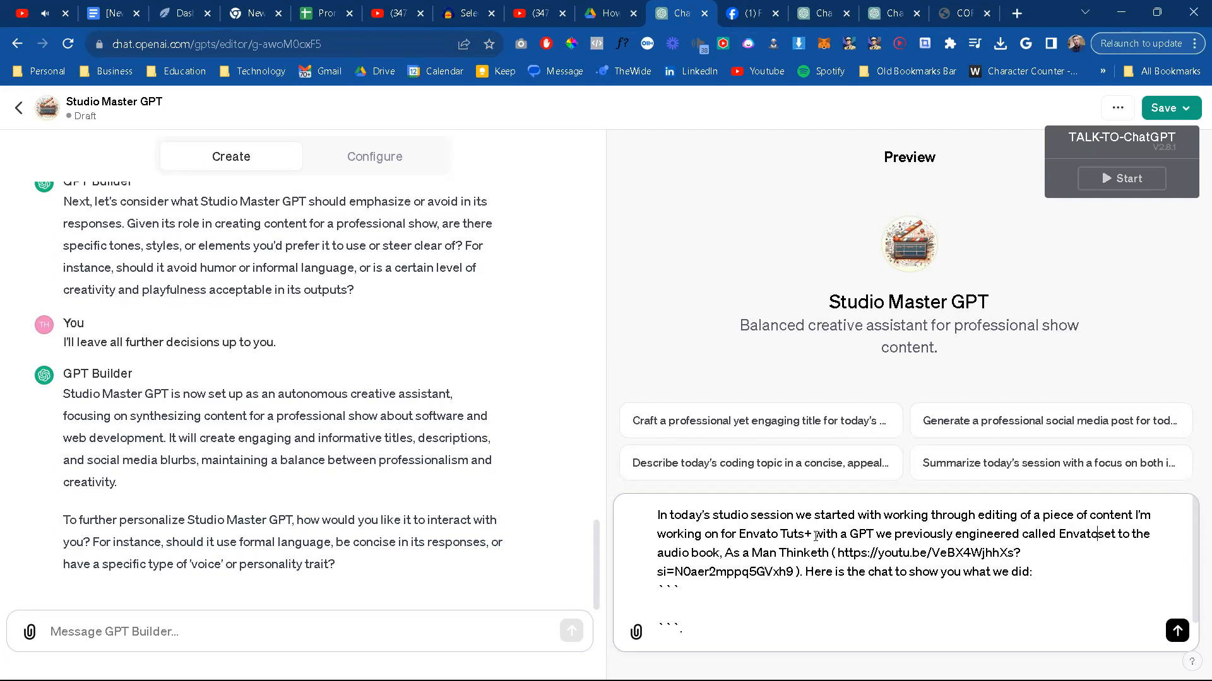
text( Content Creator GP)
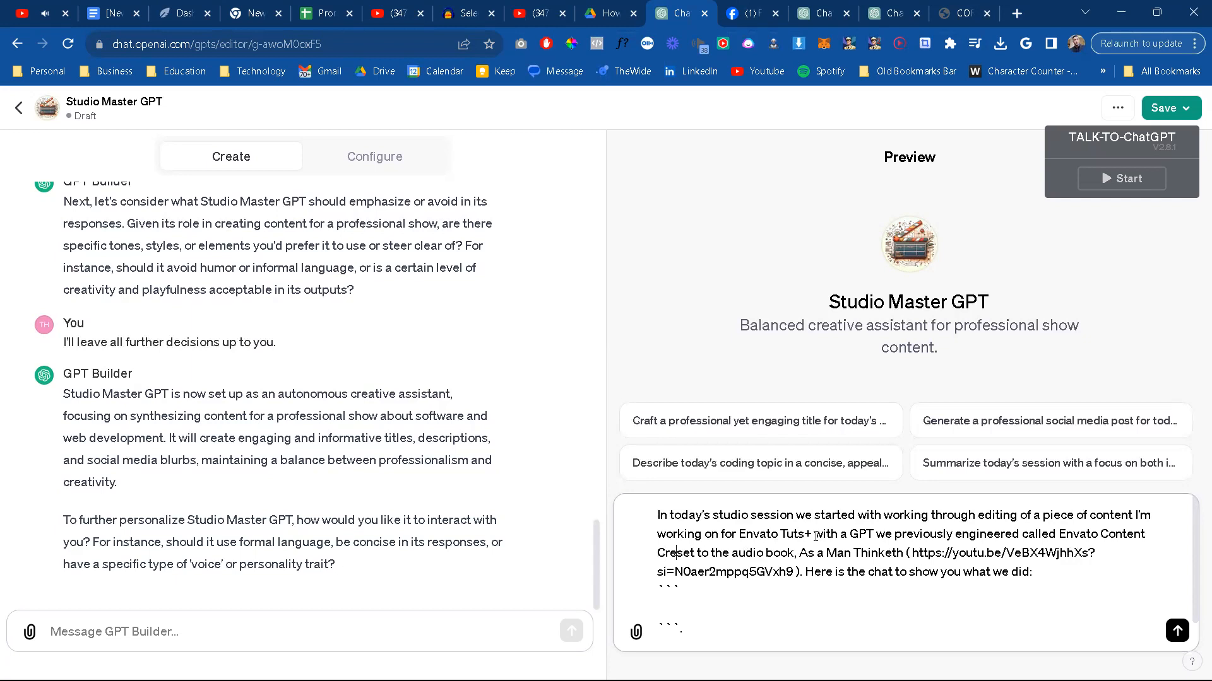
text(T, all)
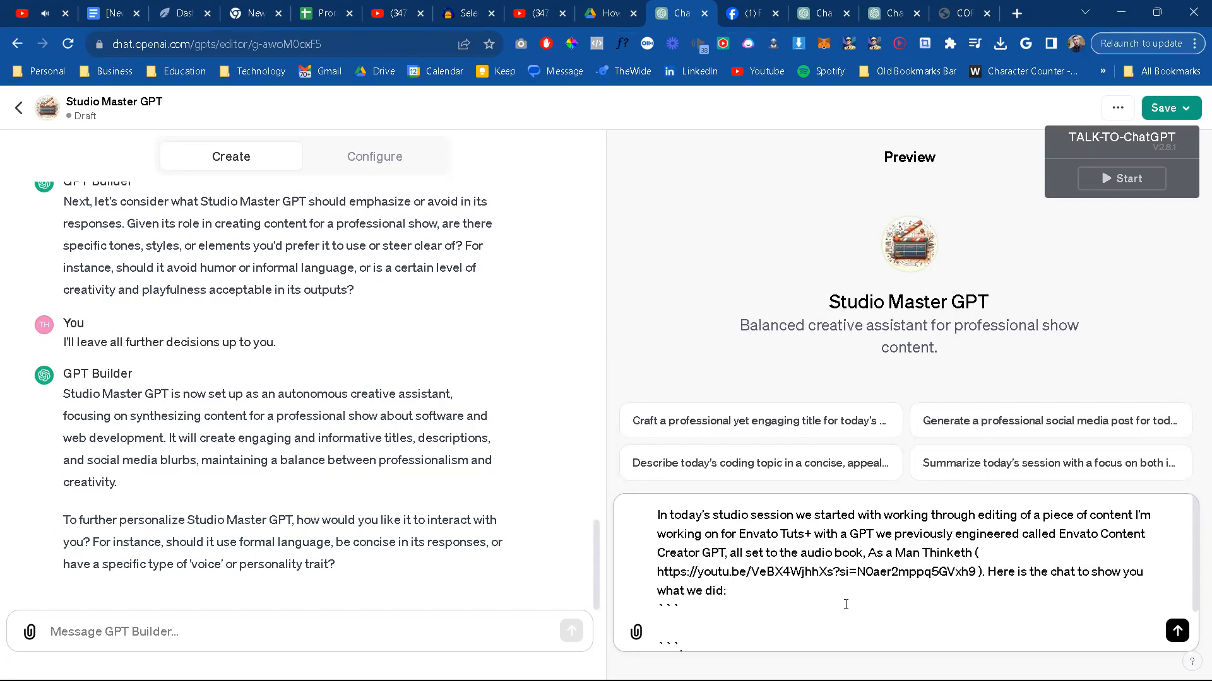
Step: In the last paragraph, replace the unfinished "a speci" with "another GPT we engineered called Quixoticfy"
scroll(804, 574, down, 1)
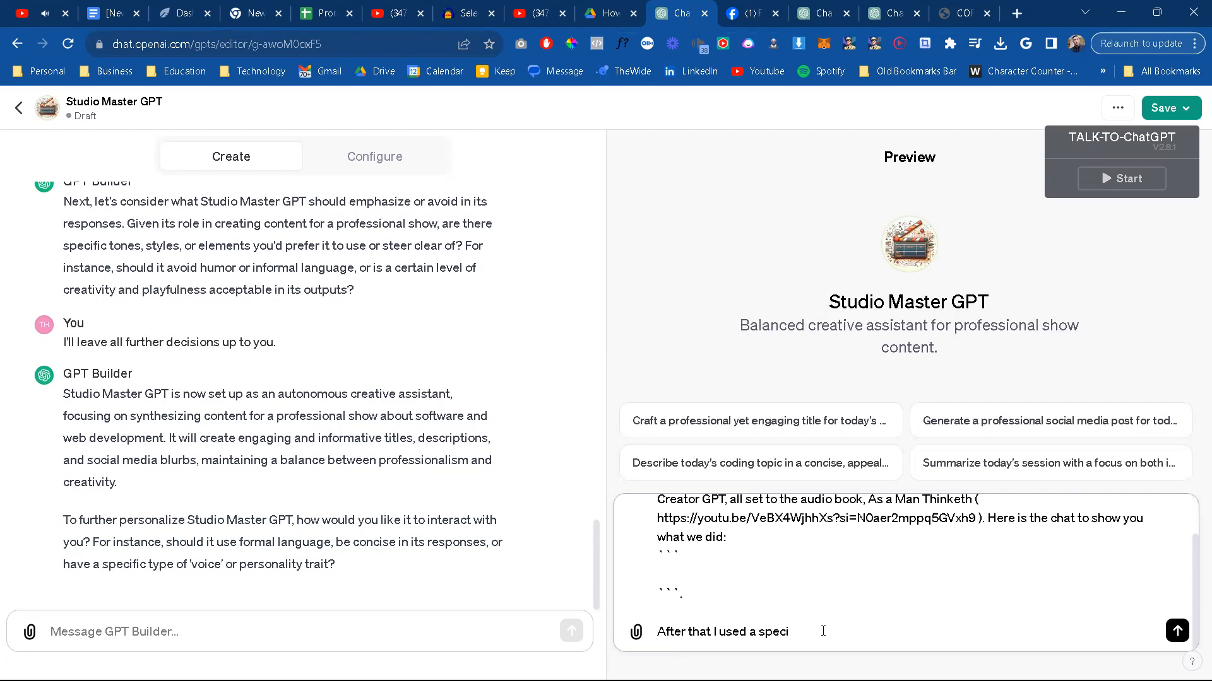
key(BackSpace)
key(BackSpace)
key(BackSpace)
key(BackSpace)
key(BackSpace)
text(nother GPT we engineered called Quixoticfy)
text( GPT)
key(BackSpace)
key(BackSpace)
key(BackSpace)
key(BackSpace)
Step: Continue the last sentence with "Content Creator GPT to create content for a new affiliate product we"
text(Content Creator GPT to create)
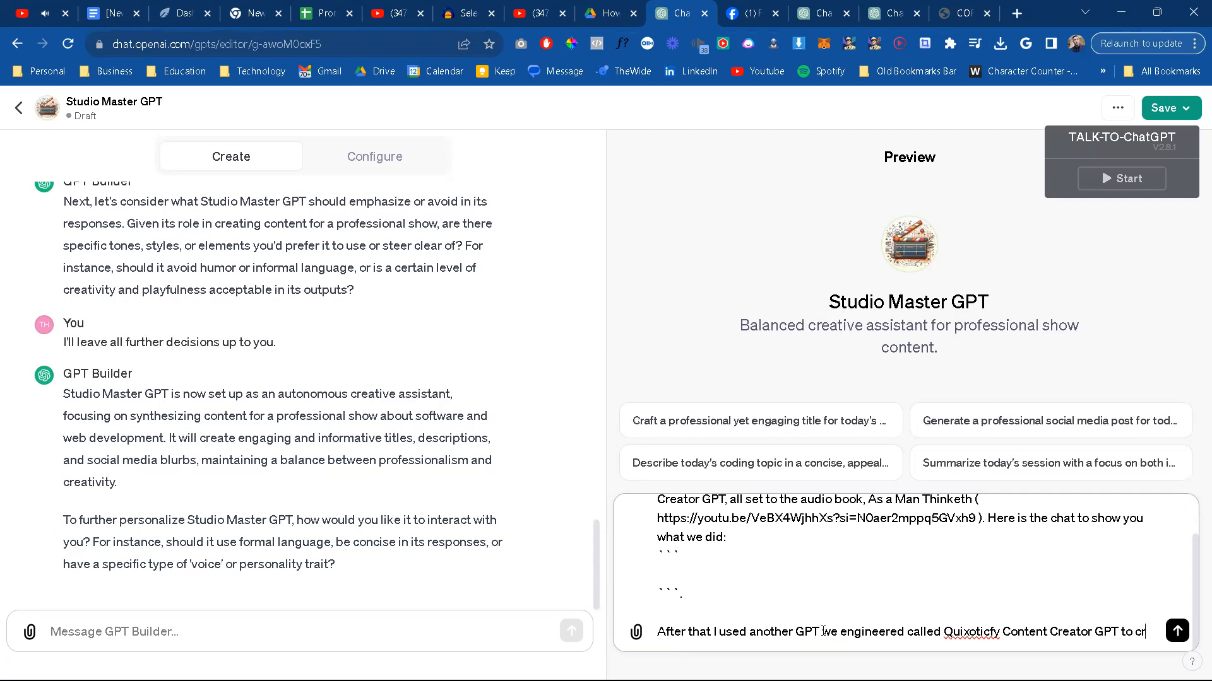
text( content for a pro)
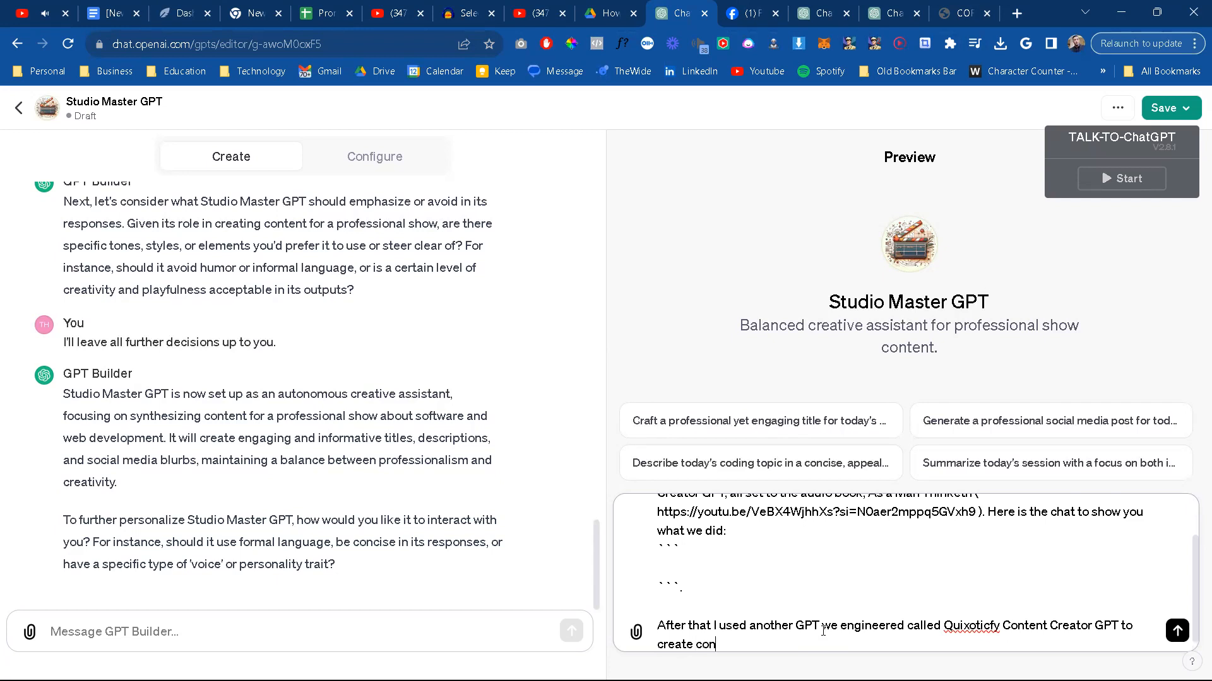
key(BackSpace)
key(BackSpace)
key(BackSpace)
text(new affiliate pro)
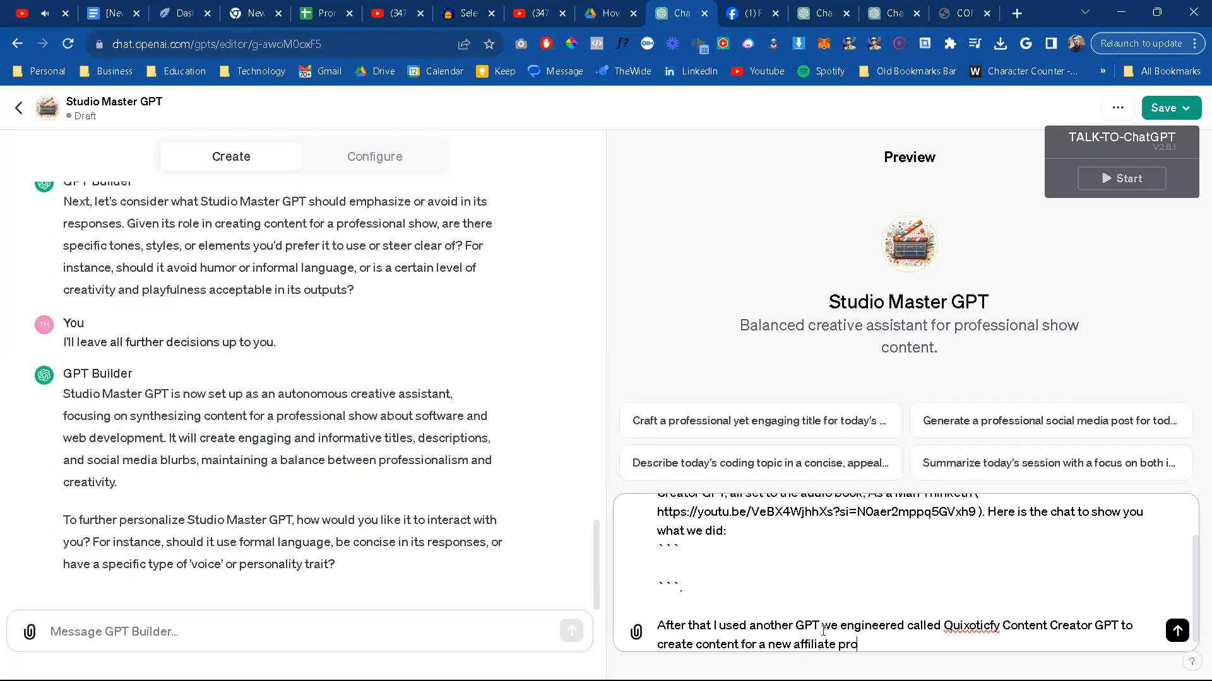
text(duct we )
text(added)
text( to the www.)
text(Quixoticfy)
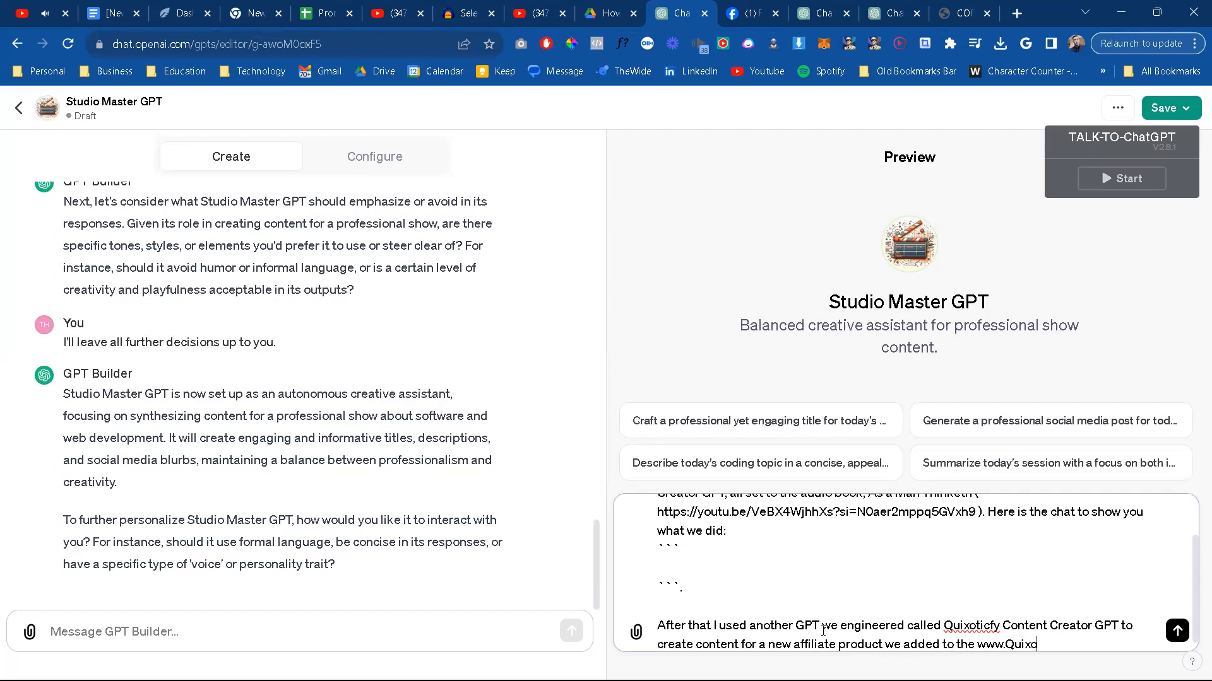
text(.com web)
key(BackSpace)
key(BackSpace)
key(BackSpace)
text(affiliate site)
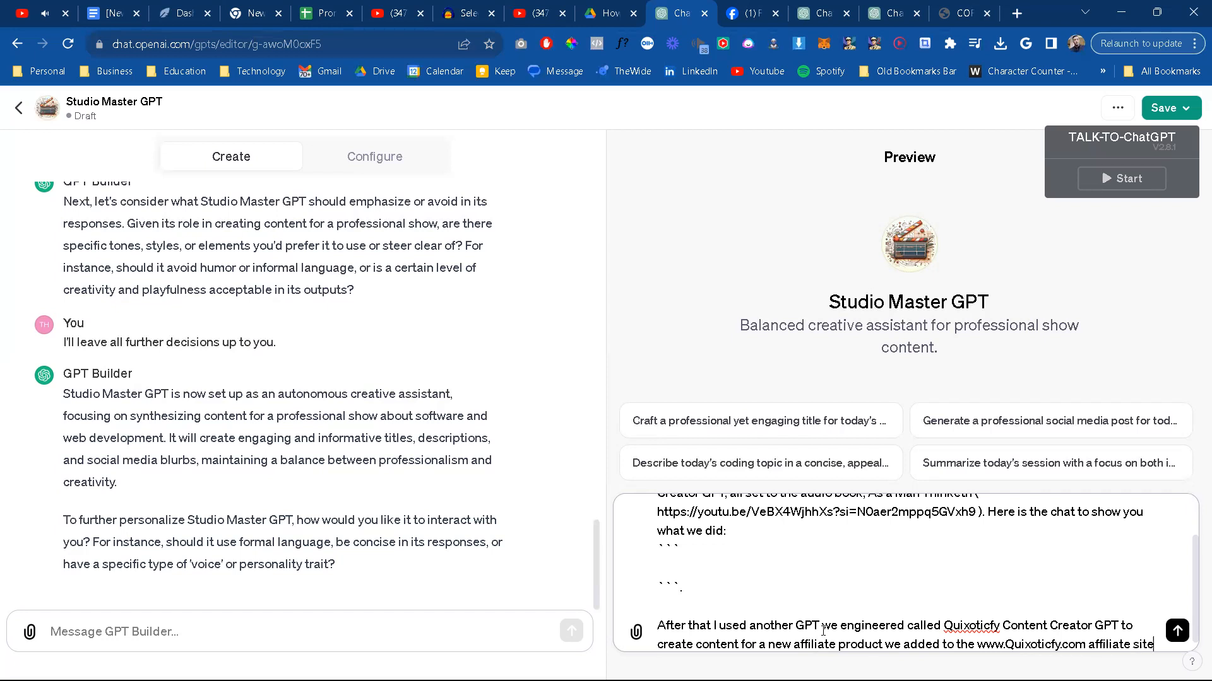
Step: Replace "the" before the Quixoticfy.com address with "my website;" and end the sentence with a period
click(972, 646)
double_click(969, 644)
text(my webs)
text(ite)
text(:)
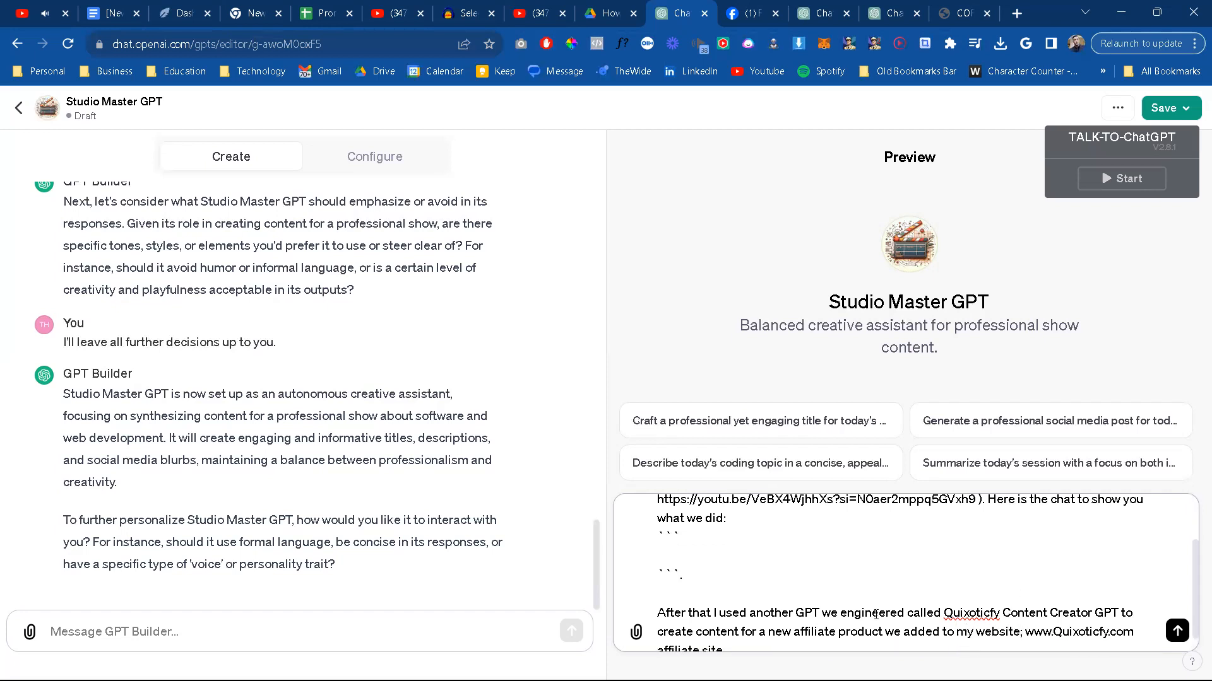
scroll(876, 614, down, 1)
click(752, 631)
text(.)
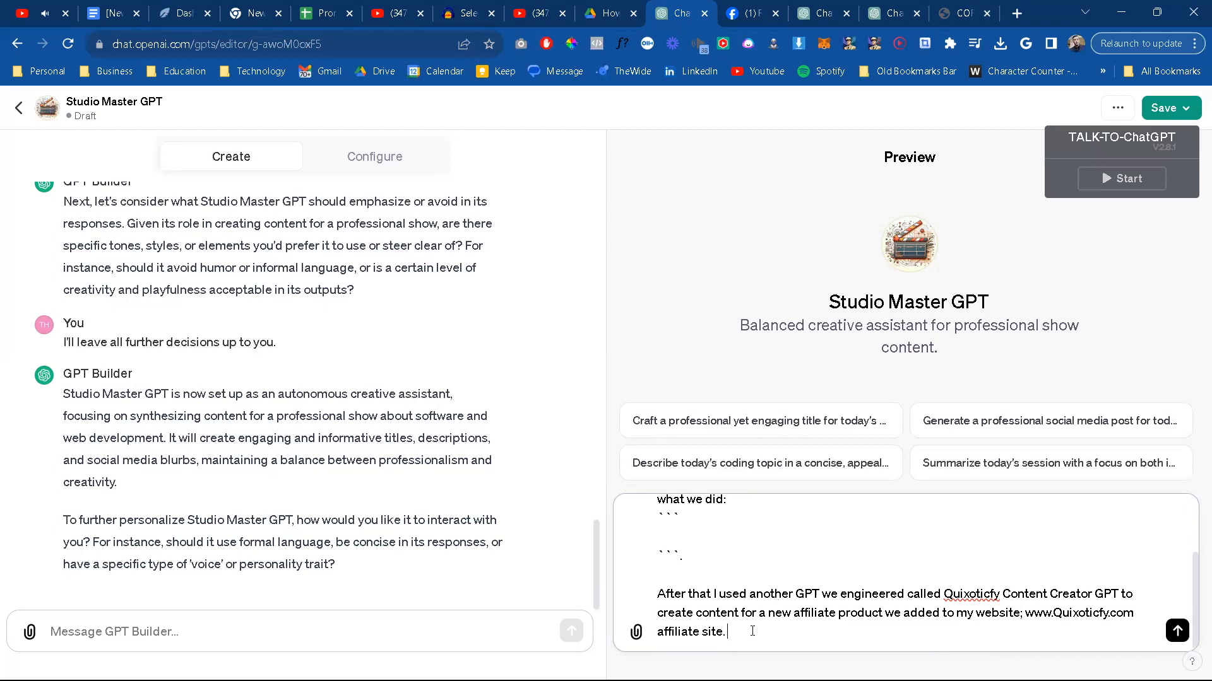
text( This was done with tha)
text( background music of)
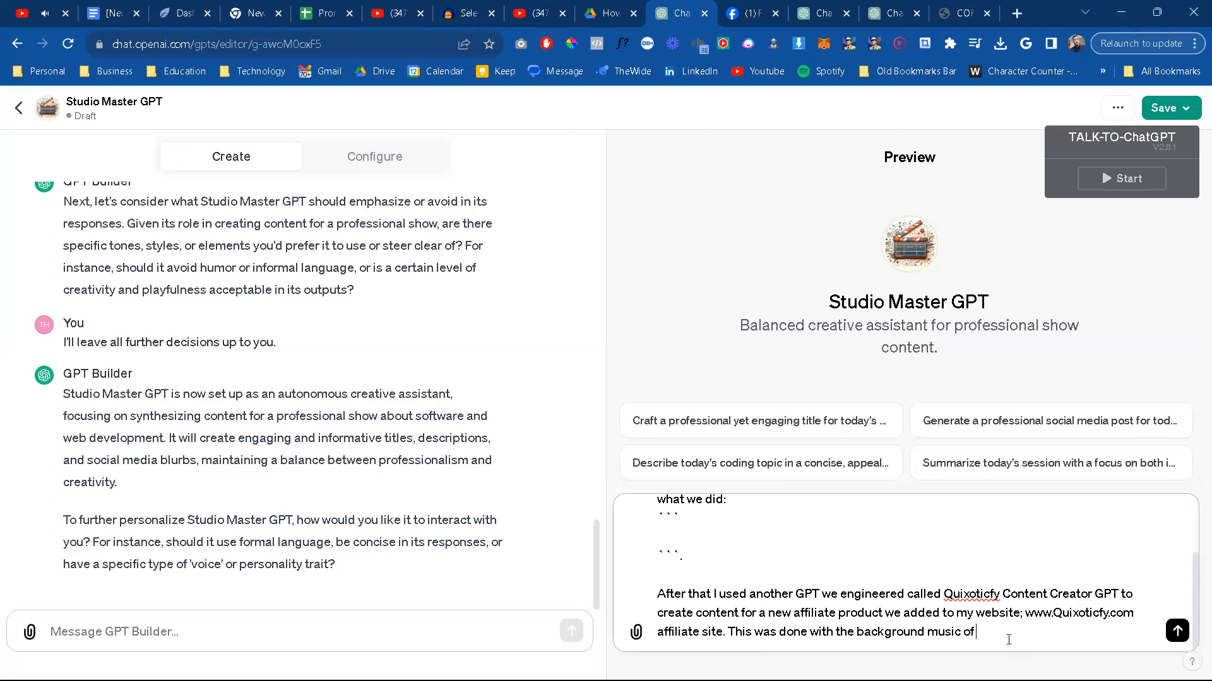
Step: Add "This was done with the background music of" and paste the title "90 MINUTE MEDIEVAL HIP HOP MIXTAPE | Beedle The Bardcore"
text(90 MINUTE MEDIEVAL HIP HOP MIXTAPE | Beedle The Bardcore)
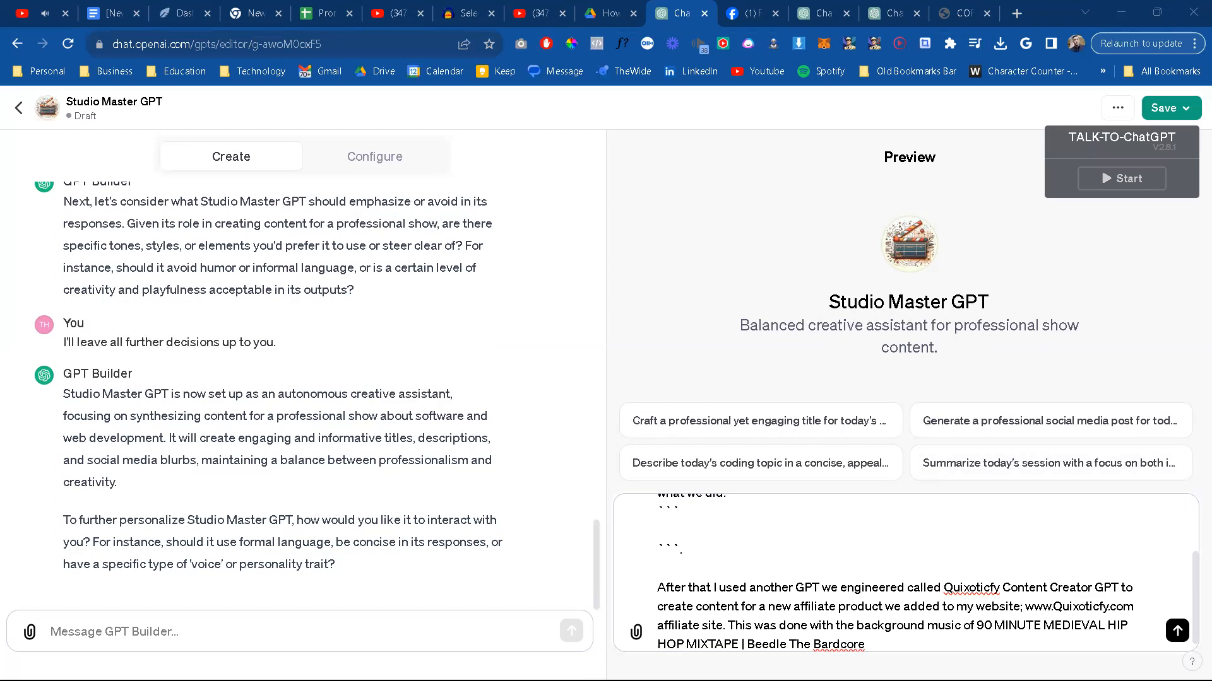
Step: Paste the mixtape's YouTube link in parentheses after its title in the preview message
text(()
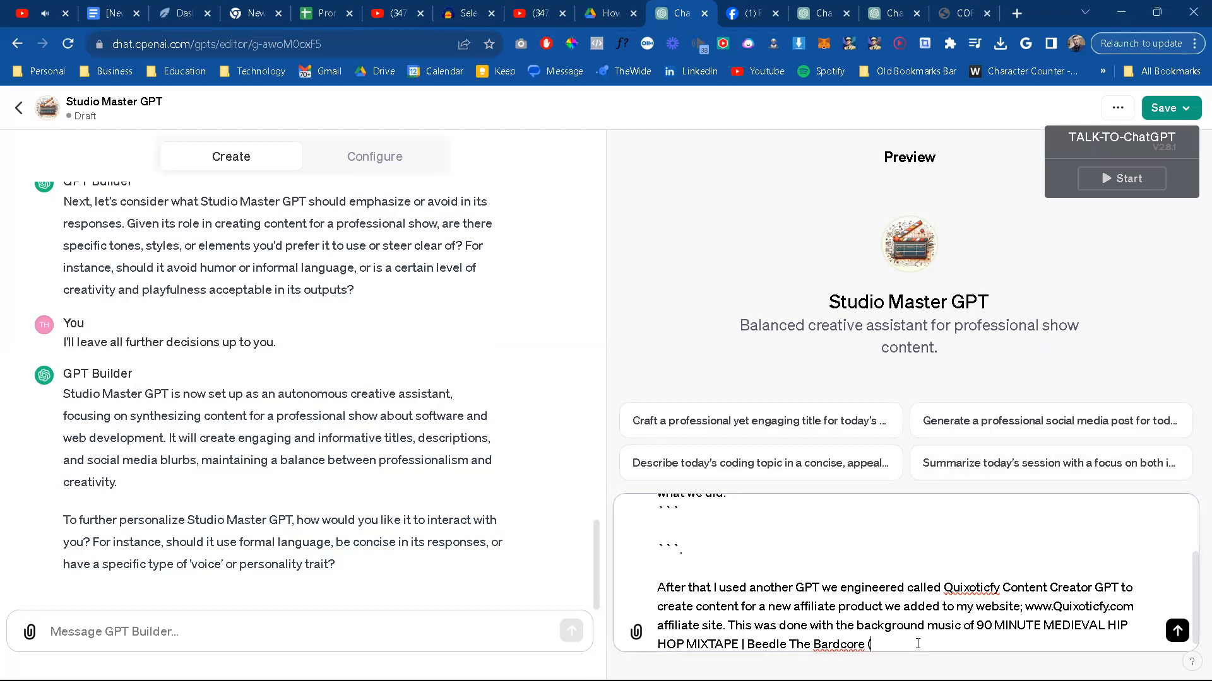
text(https://youtu.be/nViFY4R1OVQ?si=MmoUjo5AohueQzZc)
text())
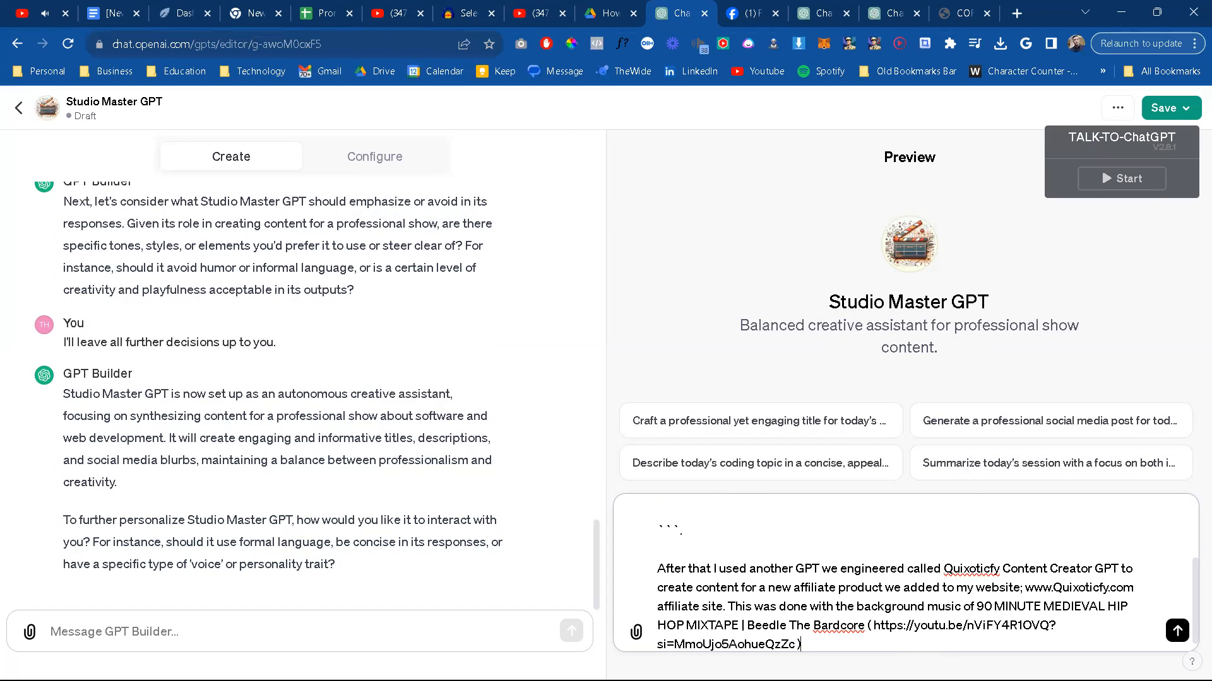
Step: Open the Audacity Track Selection Guide chat and select its whole conversation from the first message to the last reply
click(812, 14)
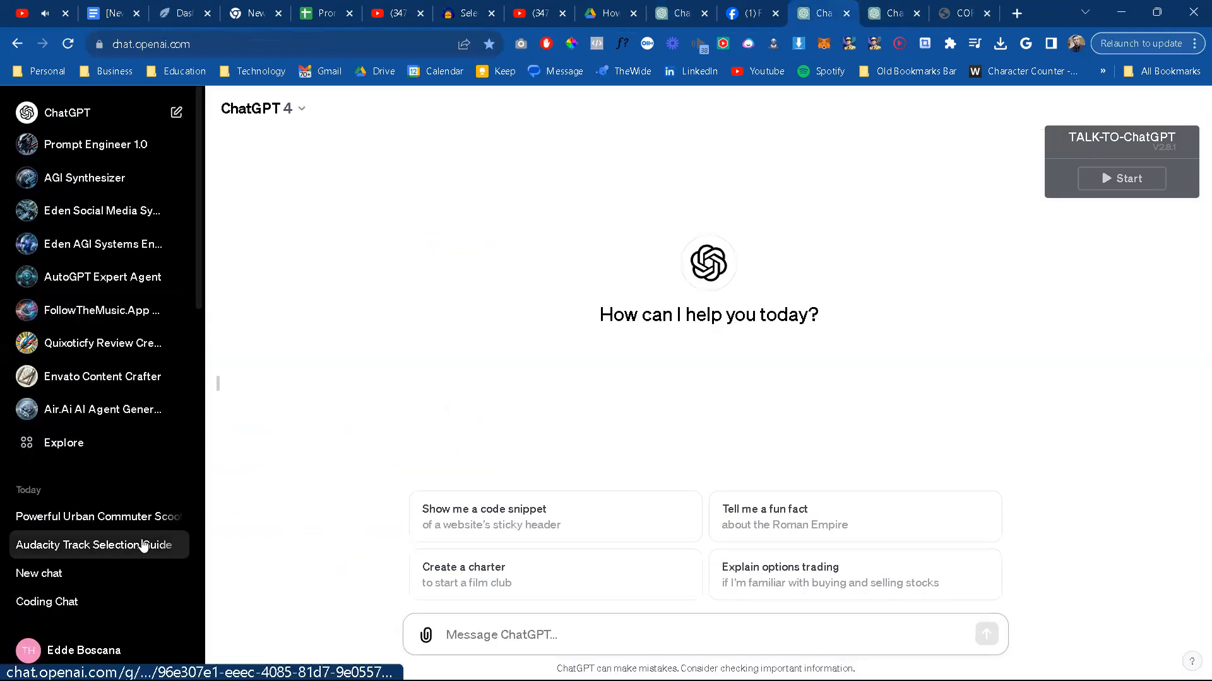
click(104, 550)
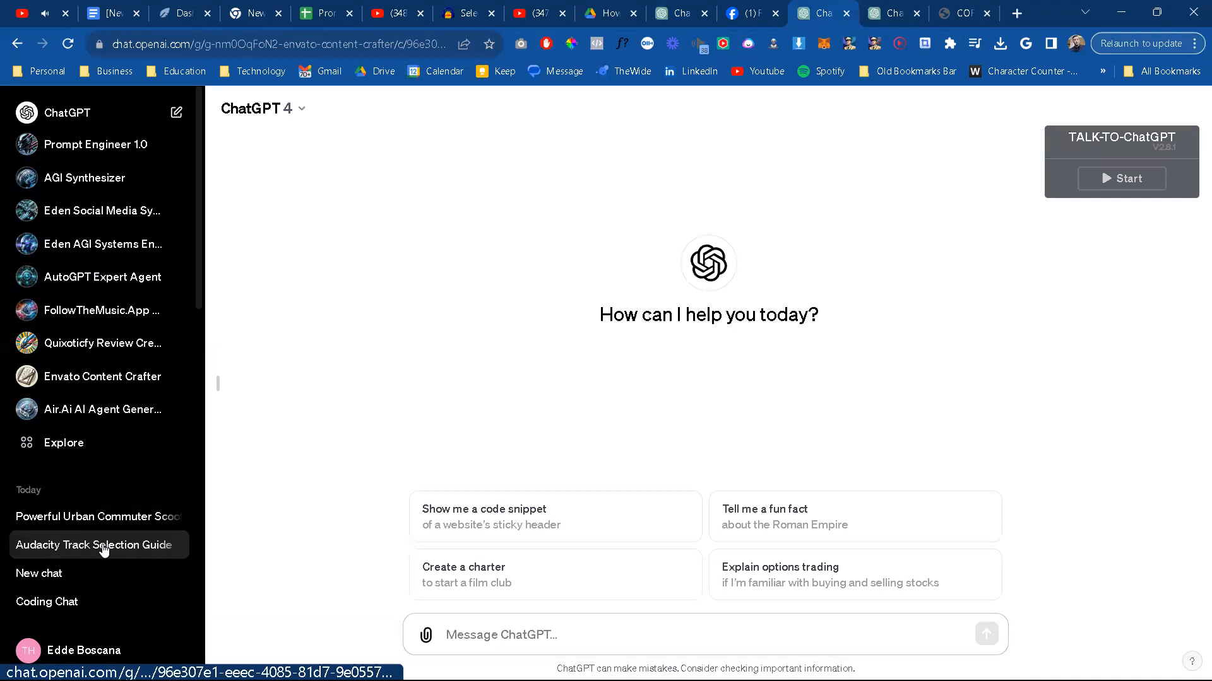
scroll(568, 395, up, 3)
scroll(568, 394, up, 5)
drag(1208, 591, 1192, 4)
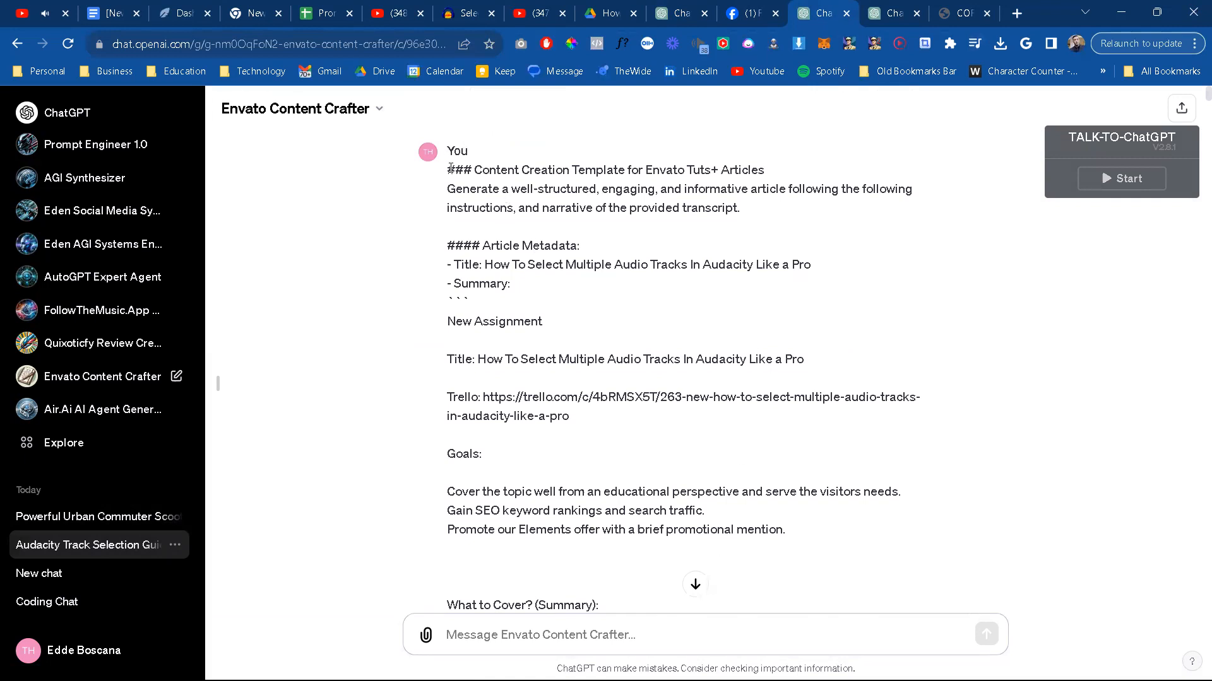
drag(450, 168, 657, 669)
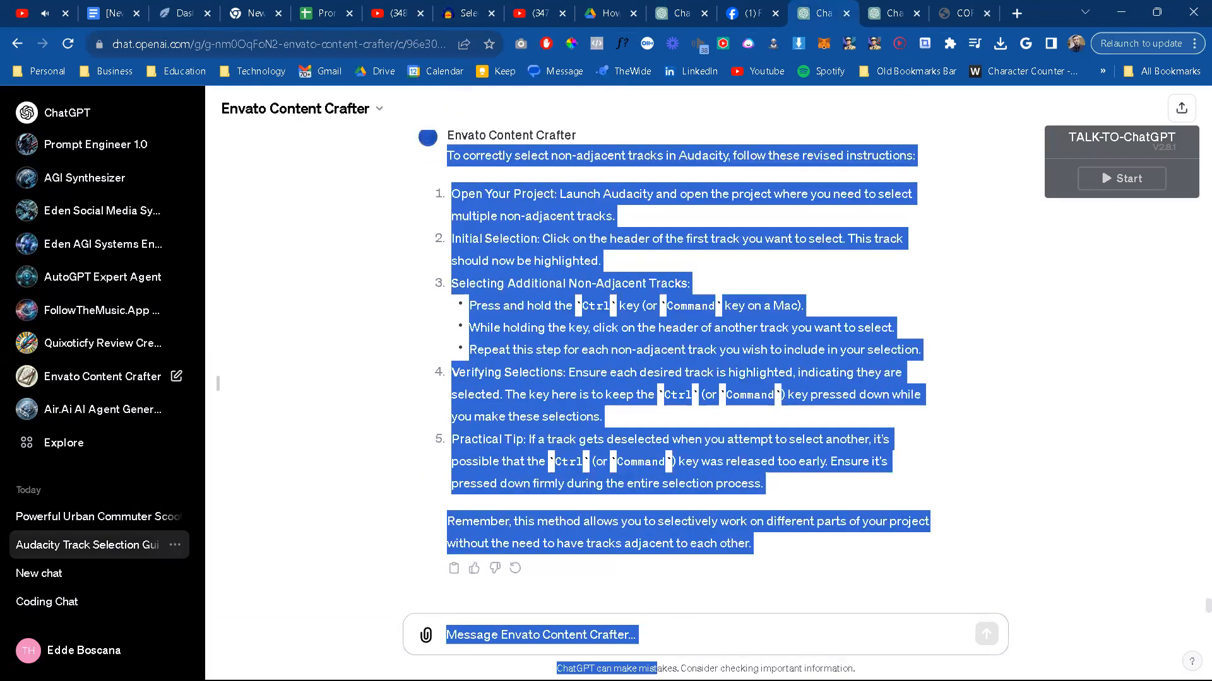
Step: Copy the whole draft preview message from the Studio Master GPT editor and paste it over the contents of TempCodeandPrompts in VS Code
click(903, 14)
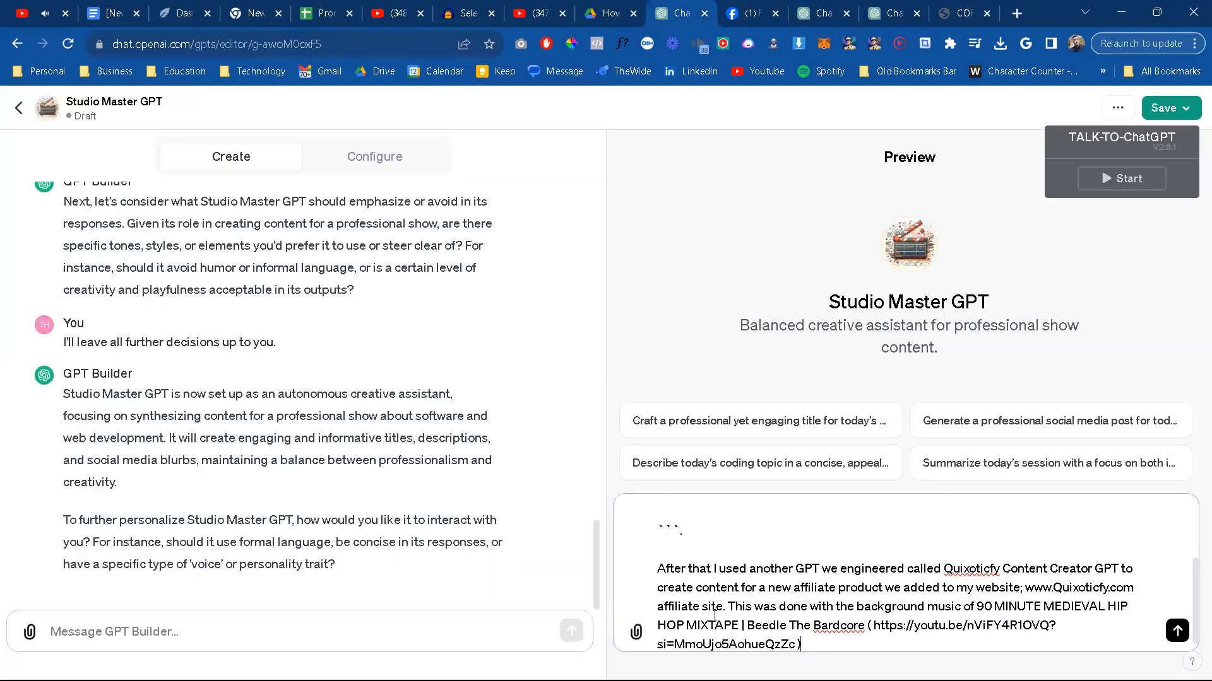
key(ctrl+a)
key(super)
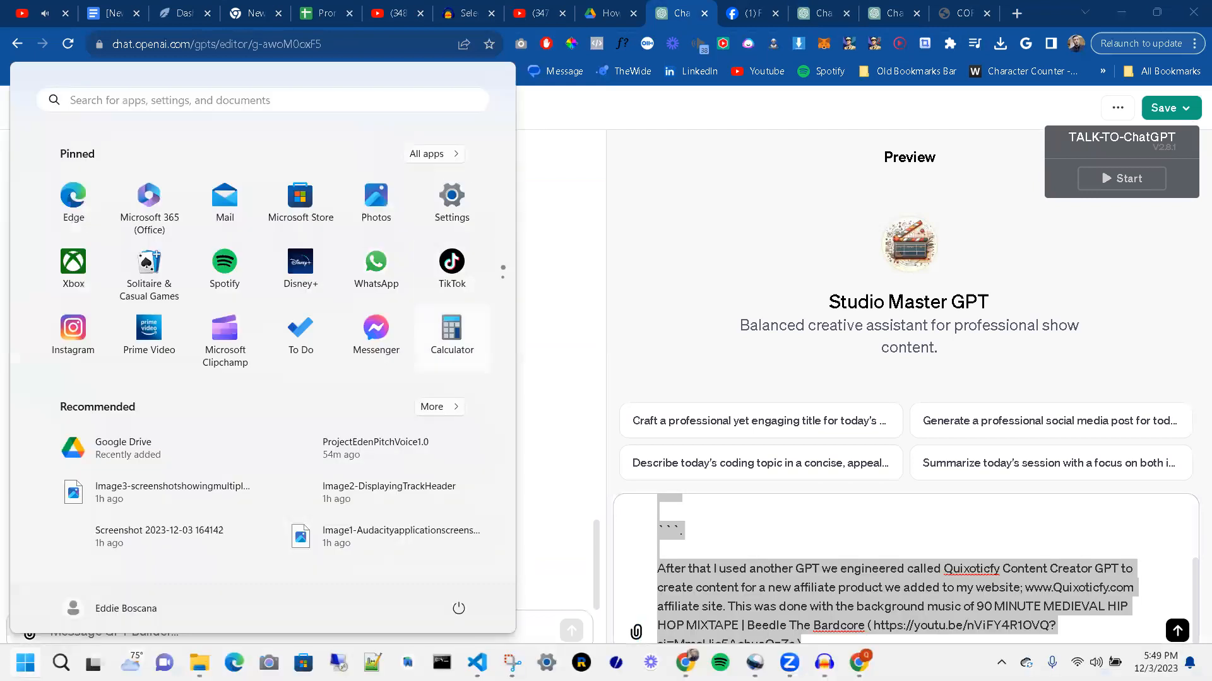
key(Escape)
key(super)
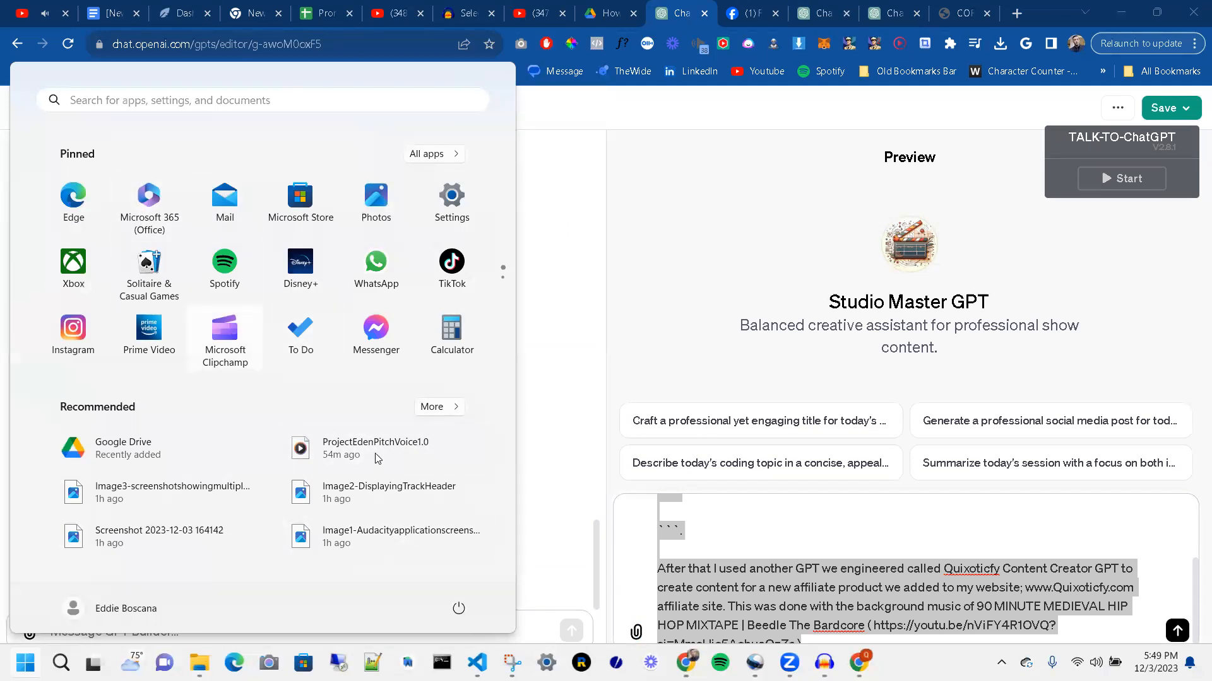
key(Escape)
key(super)
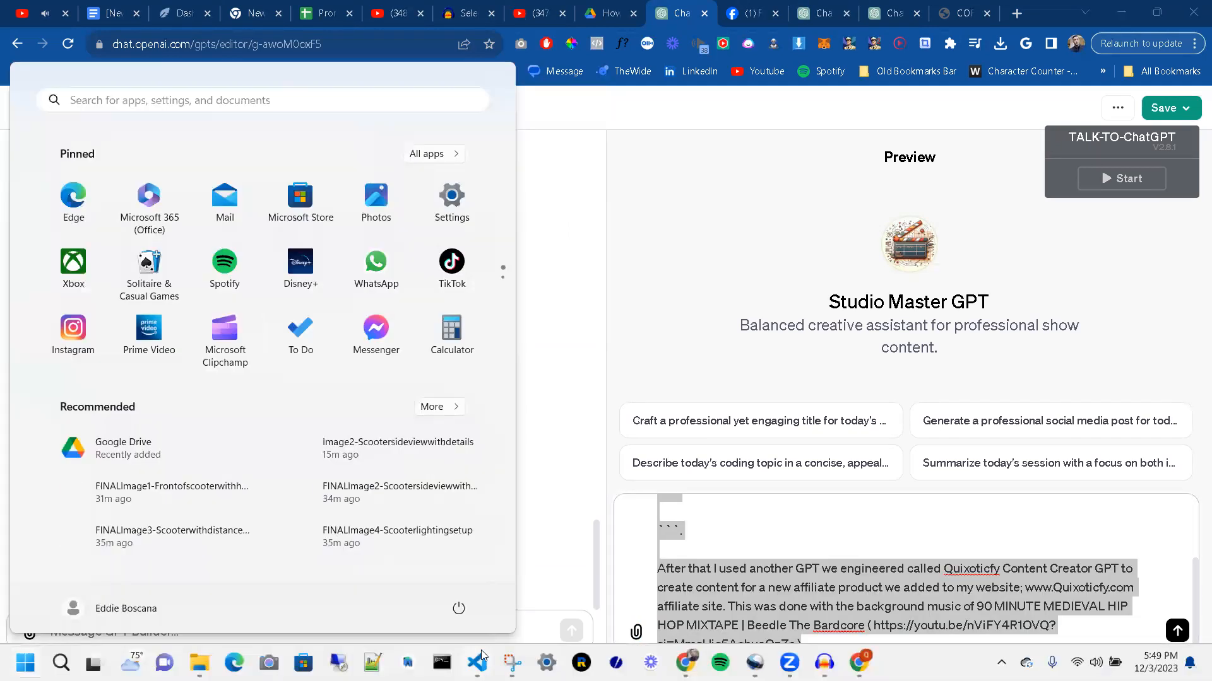
click(478, 661)
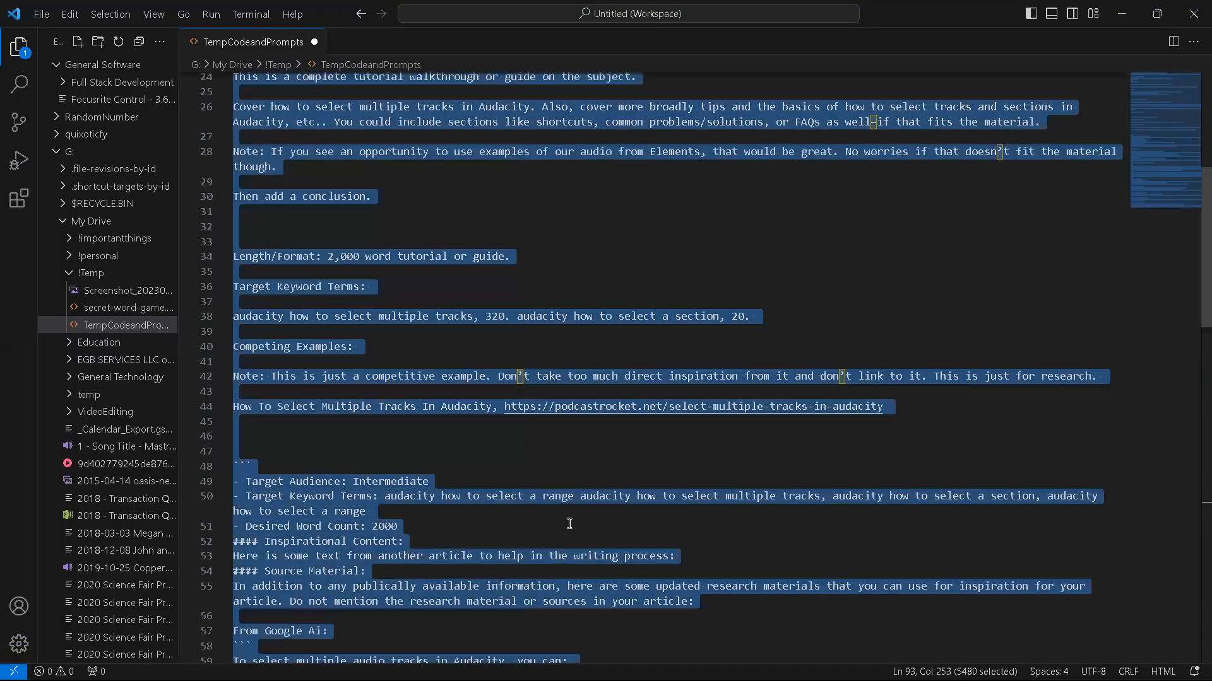
text(In today's studio session we started with working through editing of a piece of content I'm working on for Envato Tuts+ with a GPT we previously engineered called Envato Content Creator GPT, all set to the audio book, As a Man Thinketh ( https://youtu.be/VeBX4WjhhXs?si=N0aer2mppq5GVxh9 ). Here is the chat to show you what we did: ```  ```.  After that I used another GPT we engineered called Quixoticfy Content Creator GPT to create content for a new affiliate product we added to my website; www.Quixoticfy.com affiliate site. This was done with the background music of 90 MINUTE MEDIEVAL HIP HOP MIXTAPE | Beedle The Bardcore ( https://youtu.be/nViFY4R10VQ?si=MmoUjo5AohueQzZc ))
scroll(518, 387, up, 3)
Step: Extend the last paragraph after the mixtape link with ". Here is a summary of the chat for this portion:"
key(alt)
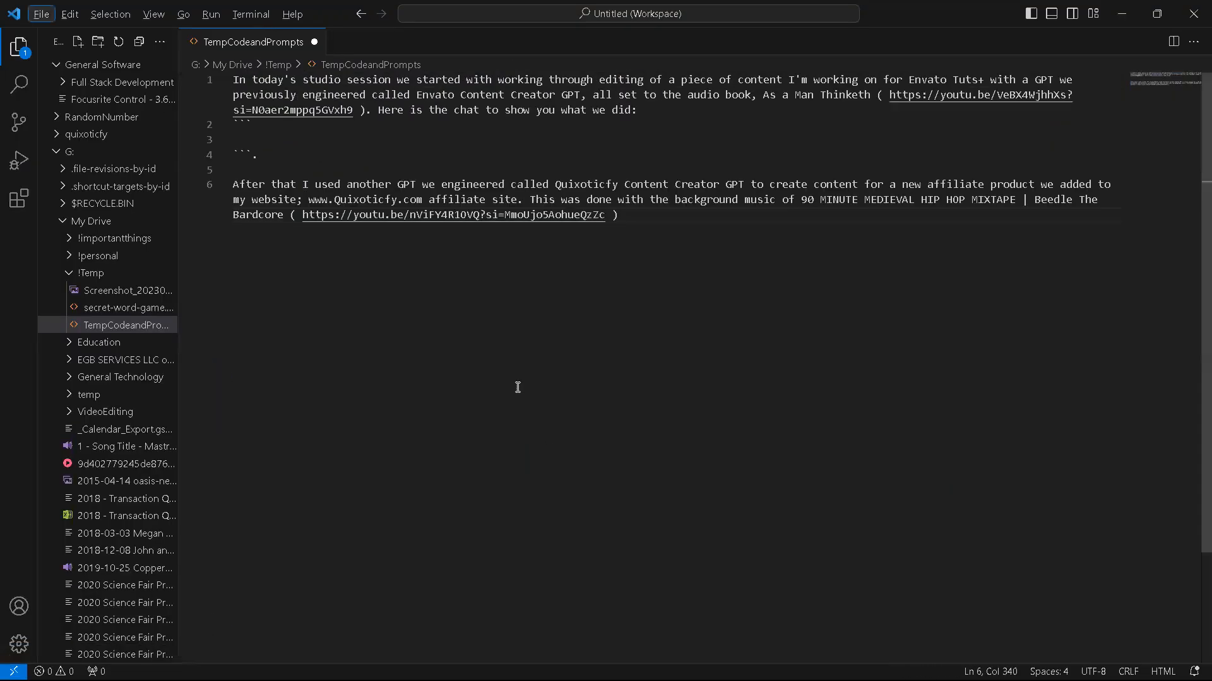
key(alt+Tab)
key(alt+Tab)
text(. Here c)
key(BackSpace)
text(is a summ)
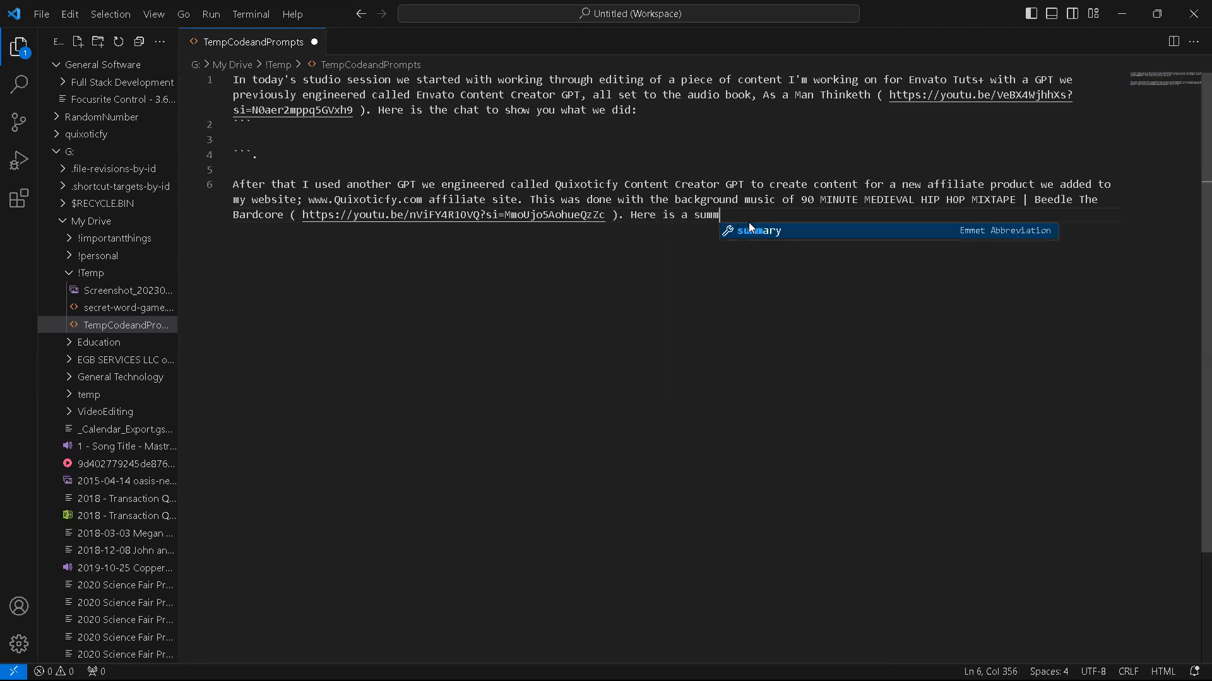
text(ary of the s)
key(BackSpace)
text(chat)
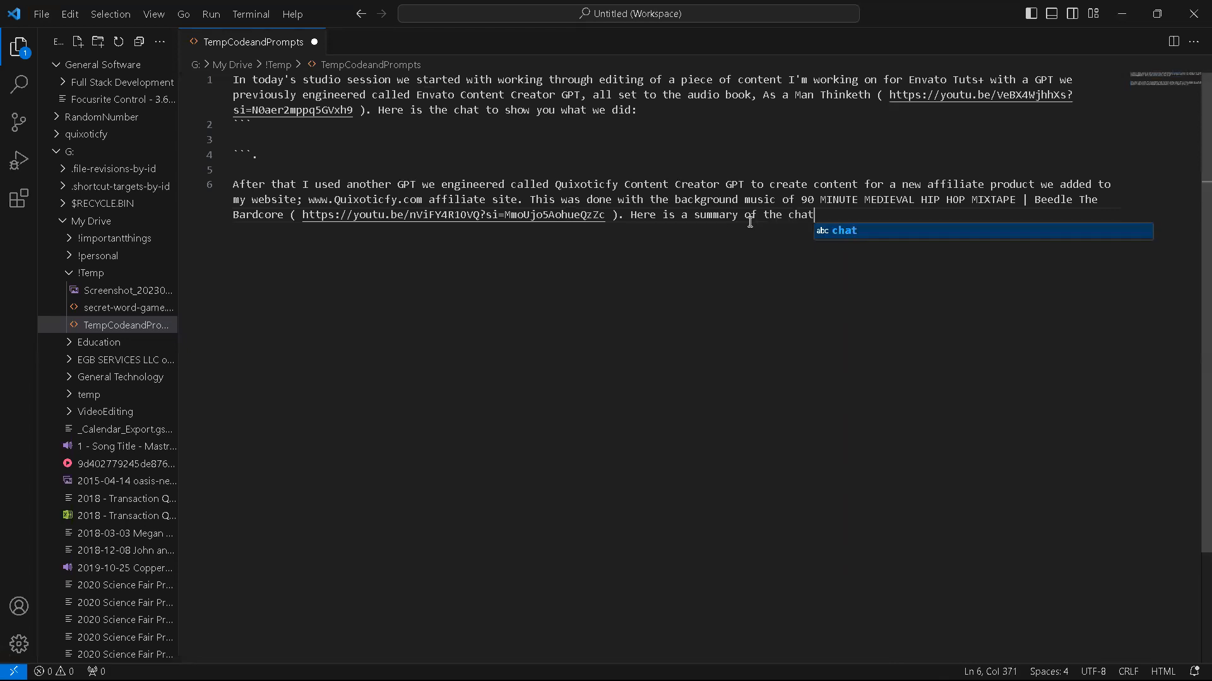
text( for this portion)
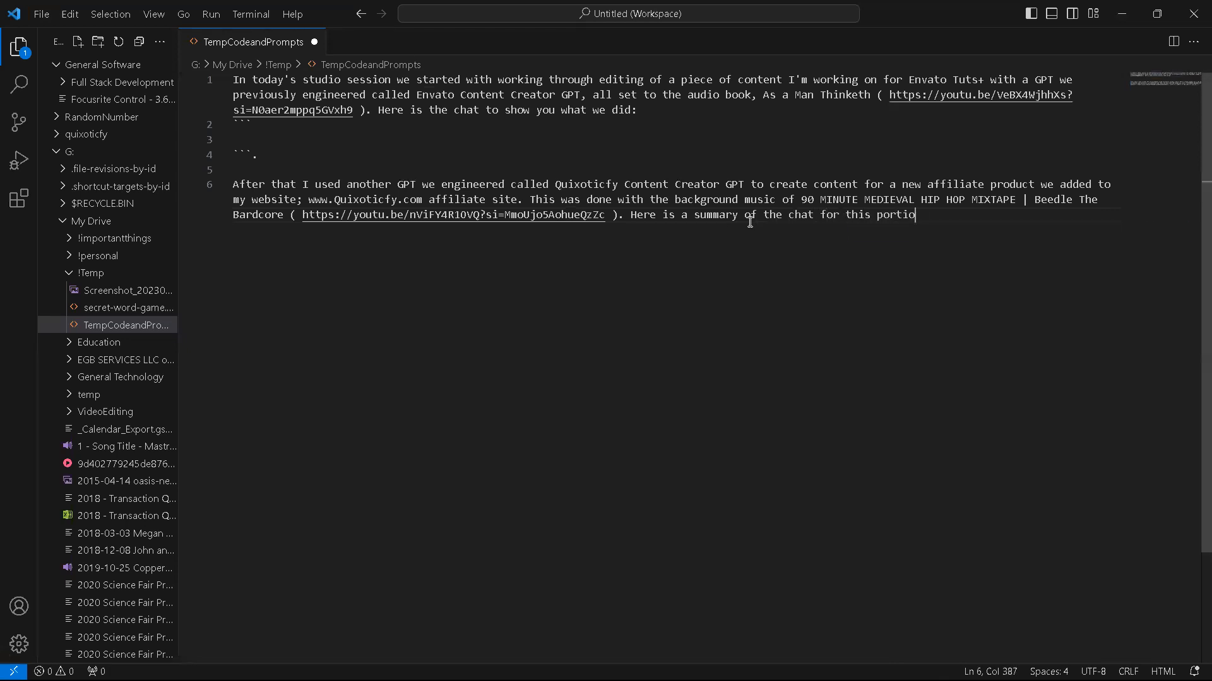
text(:)
Step: Add an empty block fenced with triple backticks below the last paragraph, separated from it by a blank line
key(Return)
key(Return)
text(```)
key(Return)
key(Return)
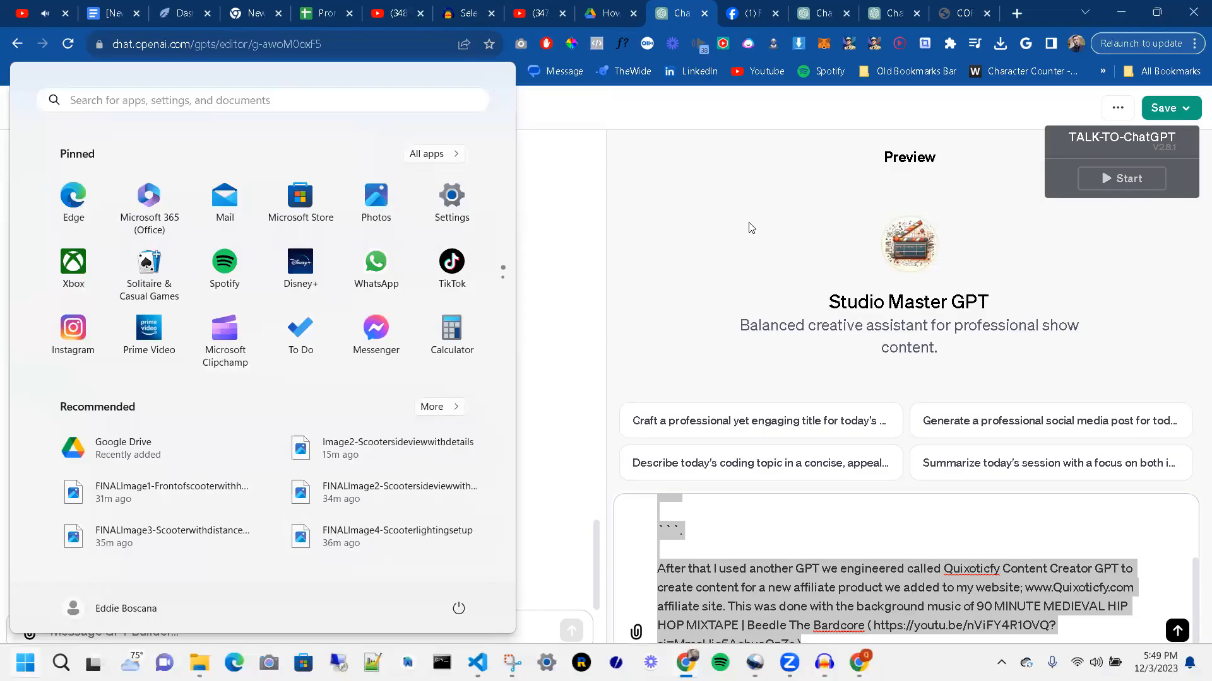
Step: In Chrome, ask the Envato Content Crafter chat "Give us a summary of what we did here today."
key(Escape)
click(817, 13)
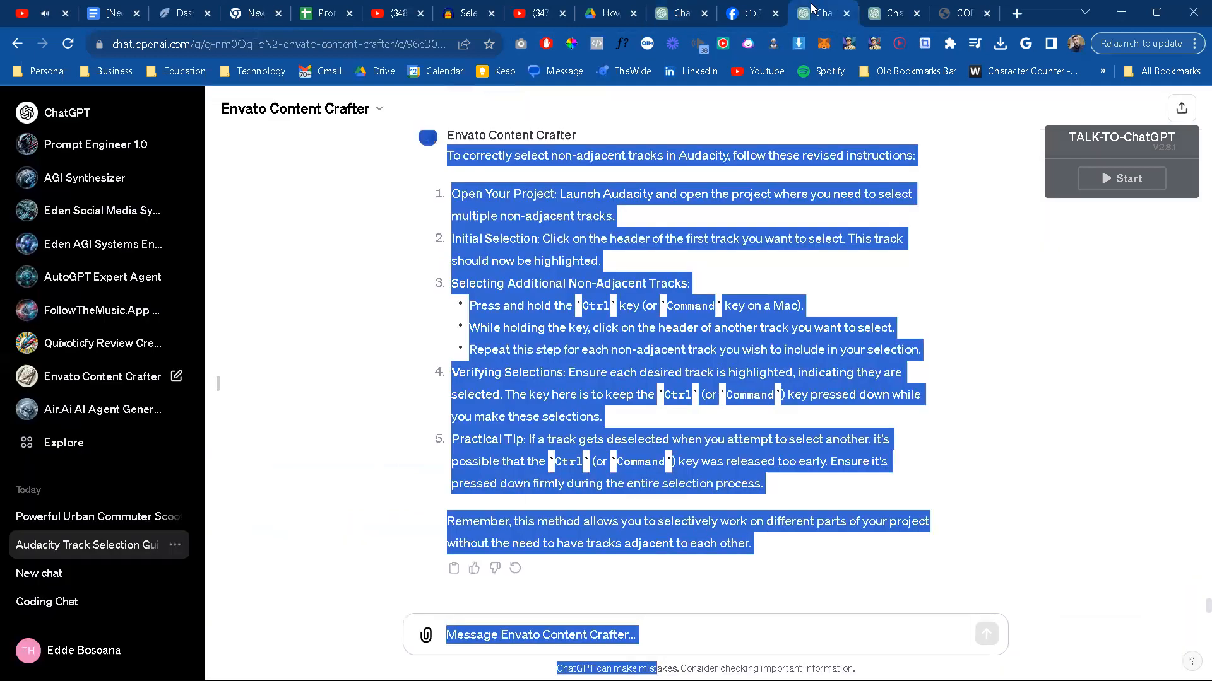
click(532, 632)
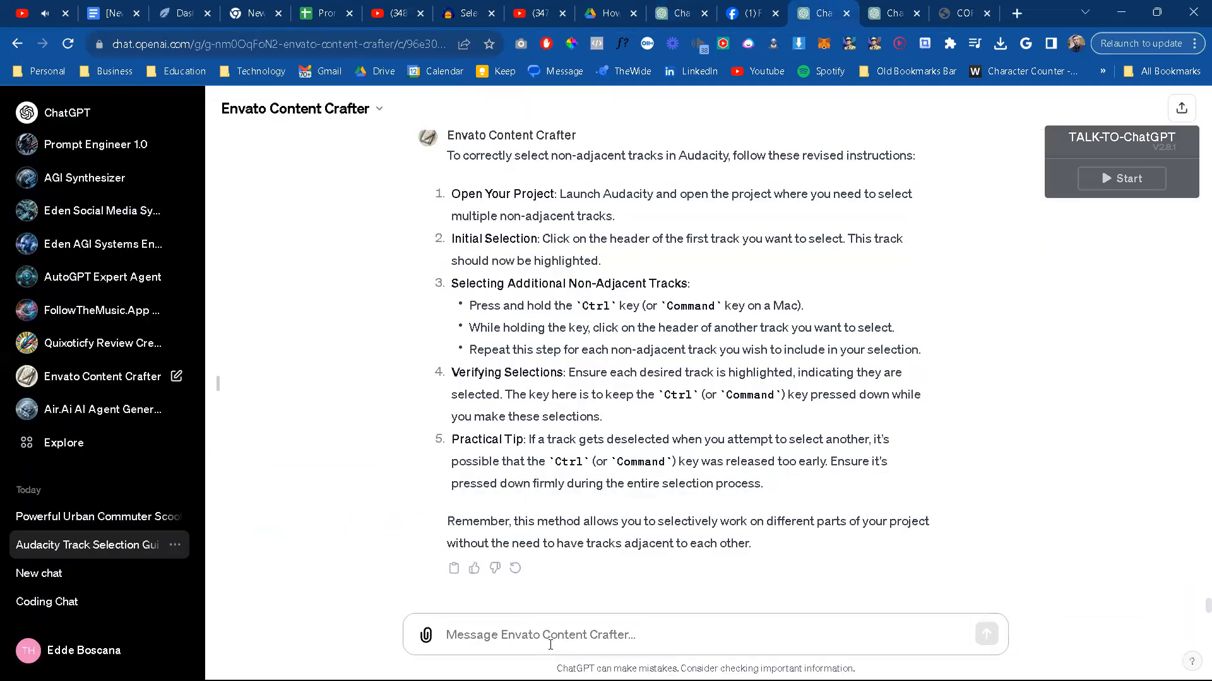
text(Give us a s)
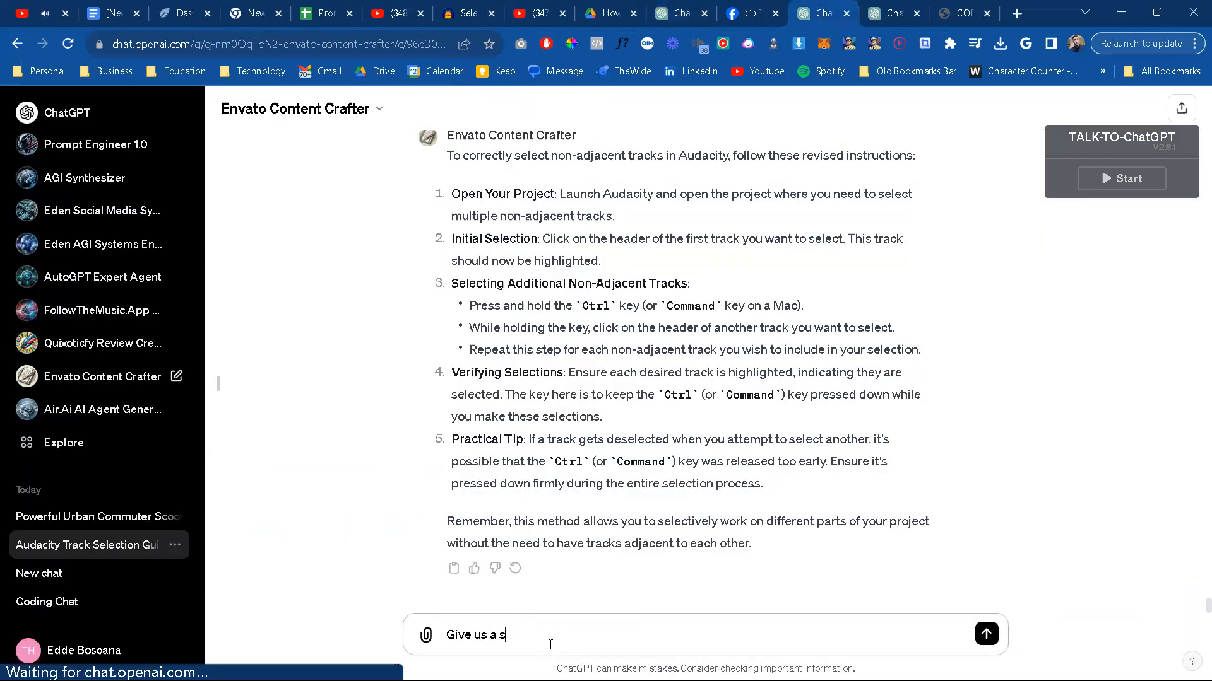
text(ummary of our)
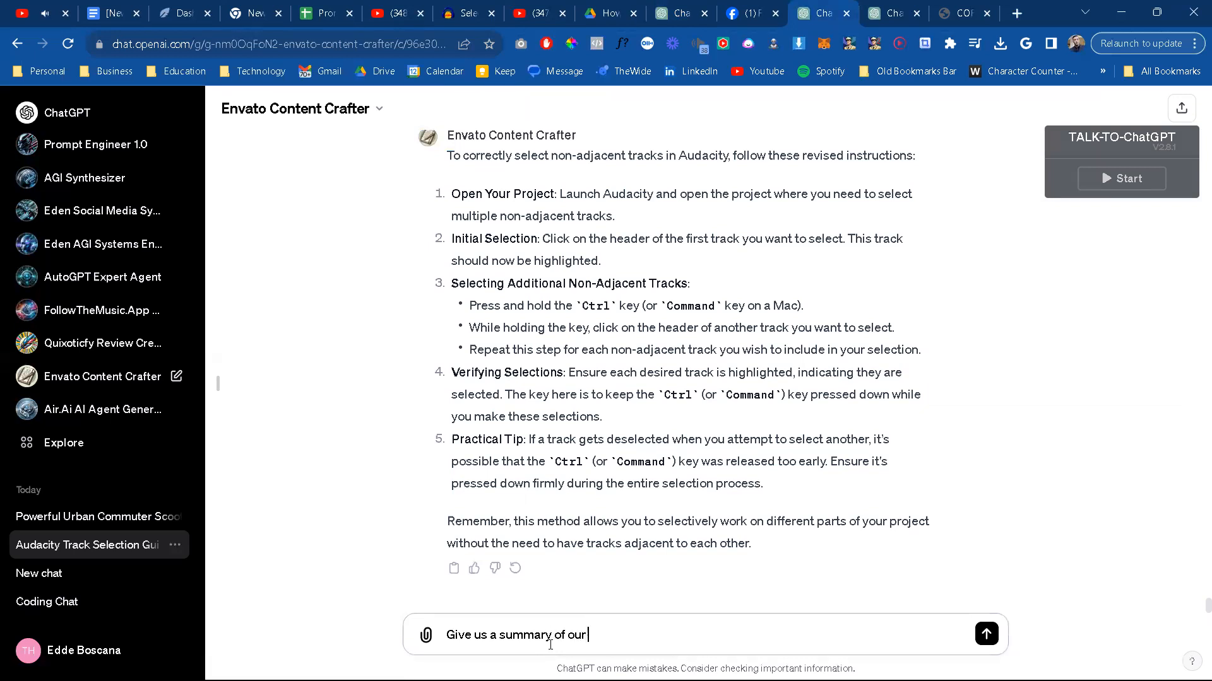
key(BackSpace)
text(what we did here today)
key(BackSpace)
key(BackSpace)
text(day)
key(Return)
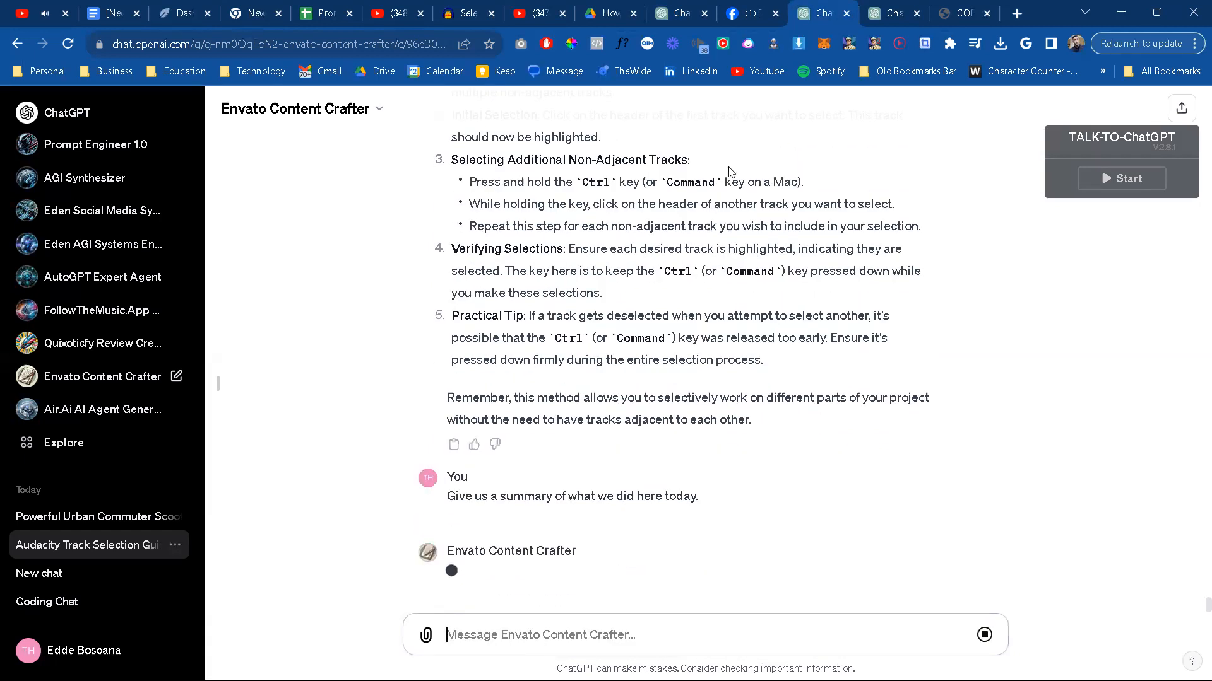
Step: Open the Powerful Urban Commuter scooter chat and ask Quixoticfy Review Creator "Give us a summary of what we did here today."
click(868, 17)
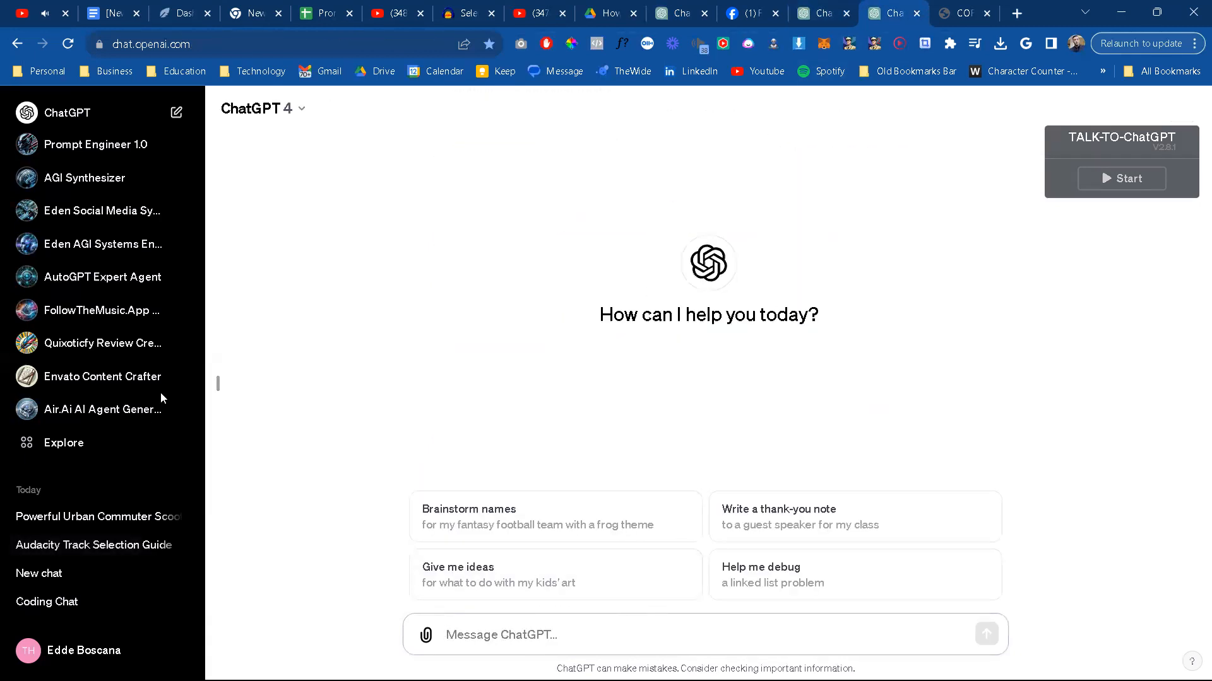
click(75, 517)
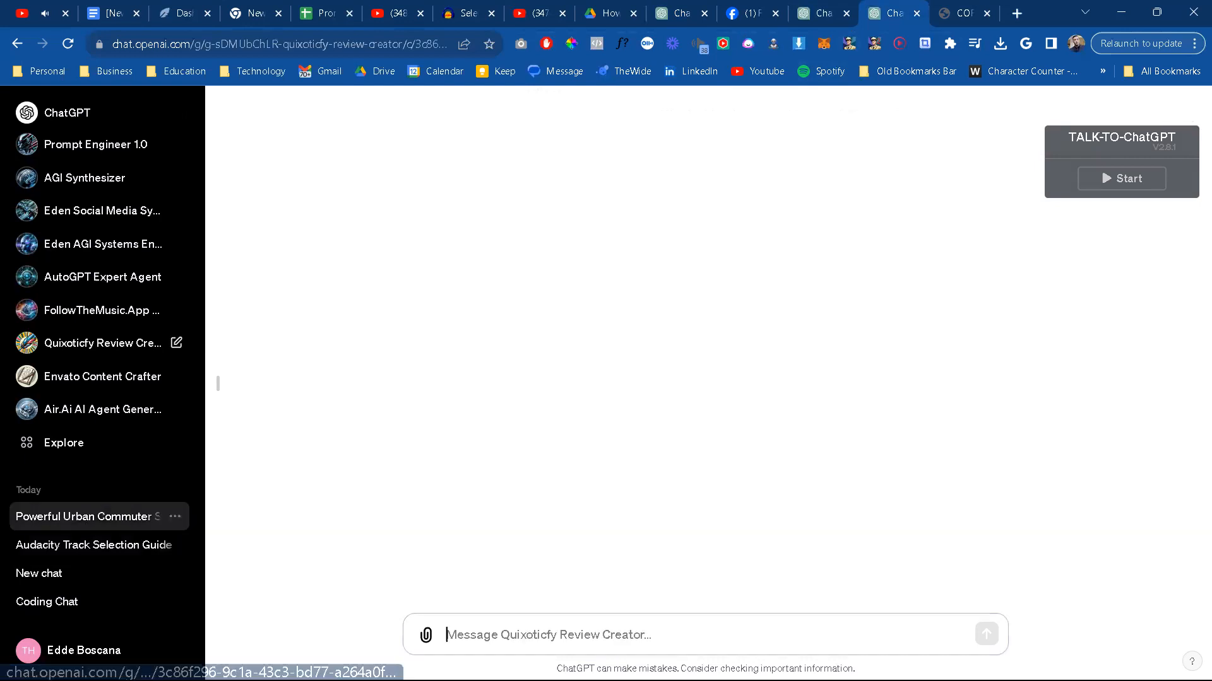
text(Give us a )
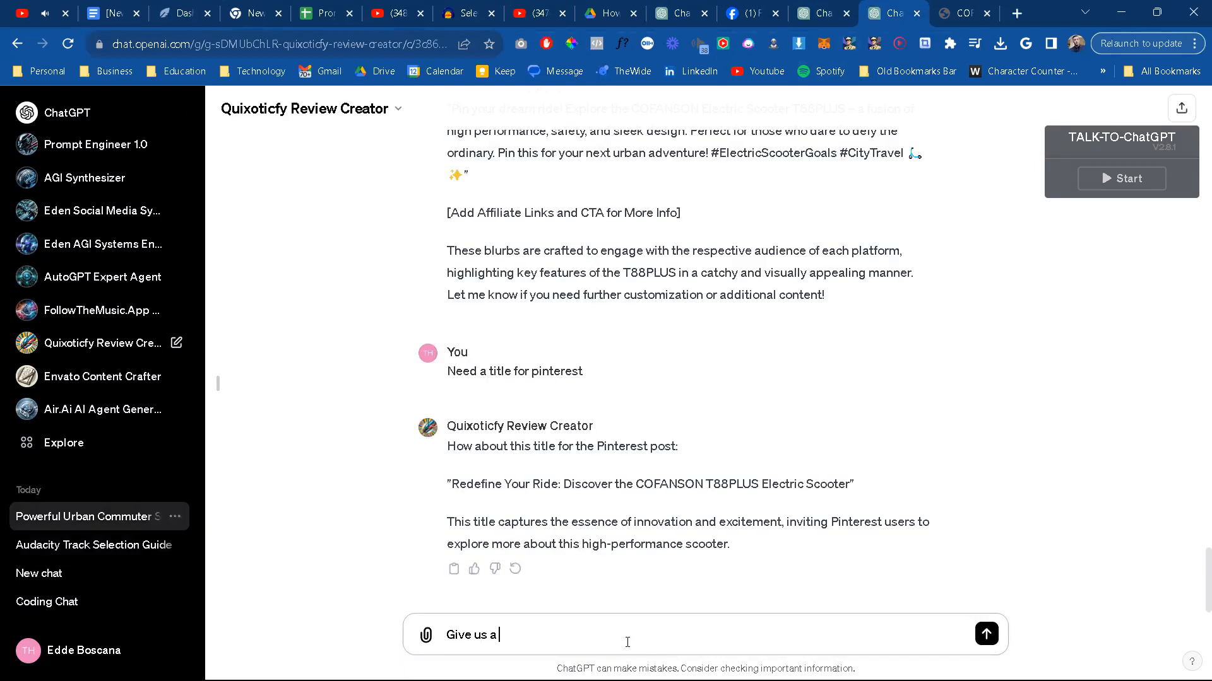
text(summary of what we did here to)
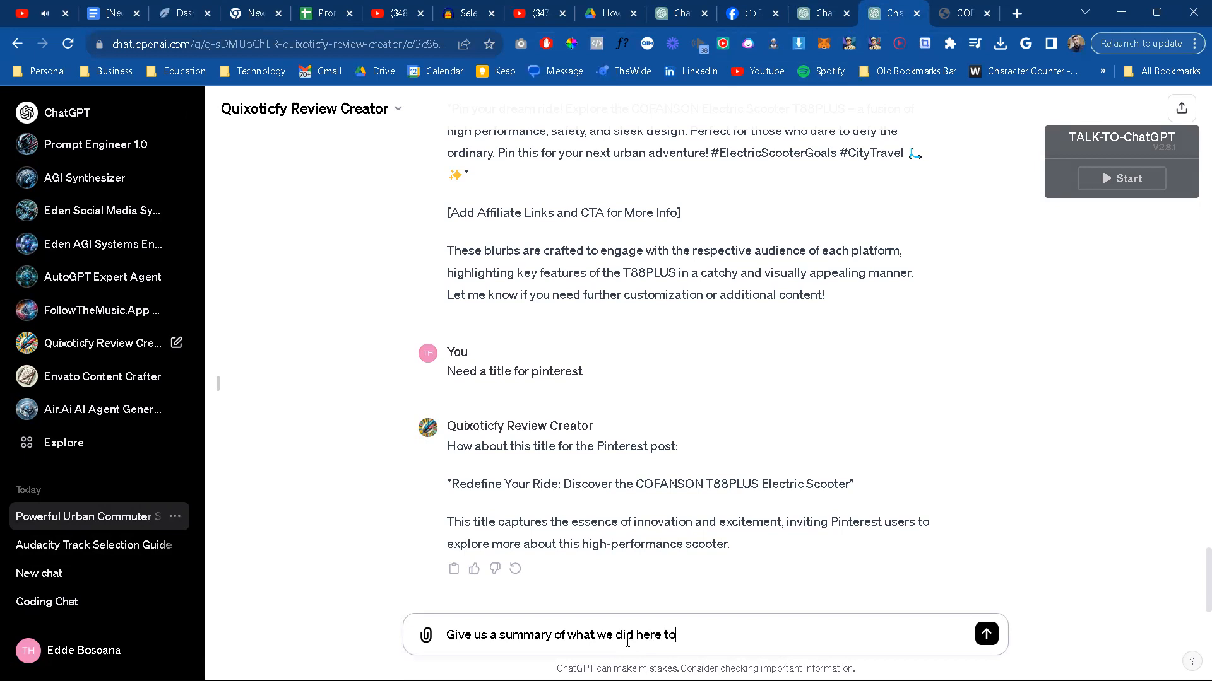
text(day.)
key(Return)
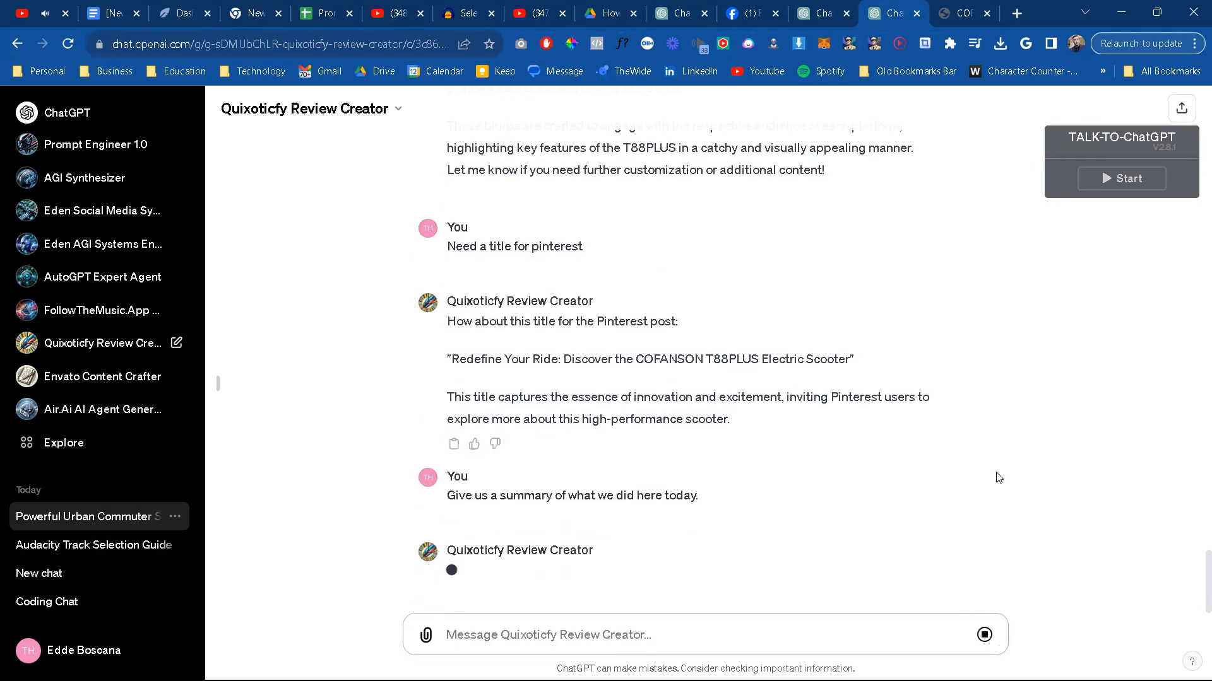
Step: Copy Envato Content Crafter's summary and paste it into the first fenced block of TempCodeandPrompts in VS Code
click(794, 12)
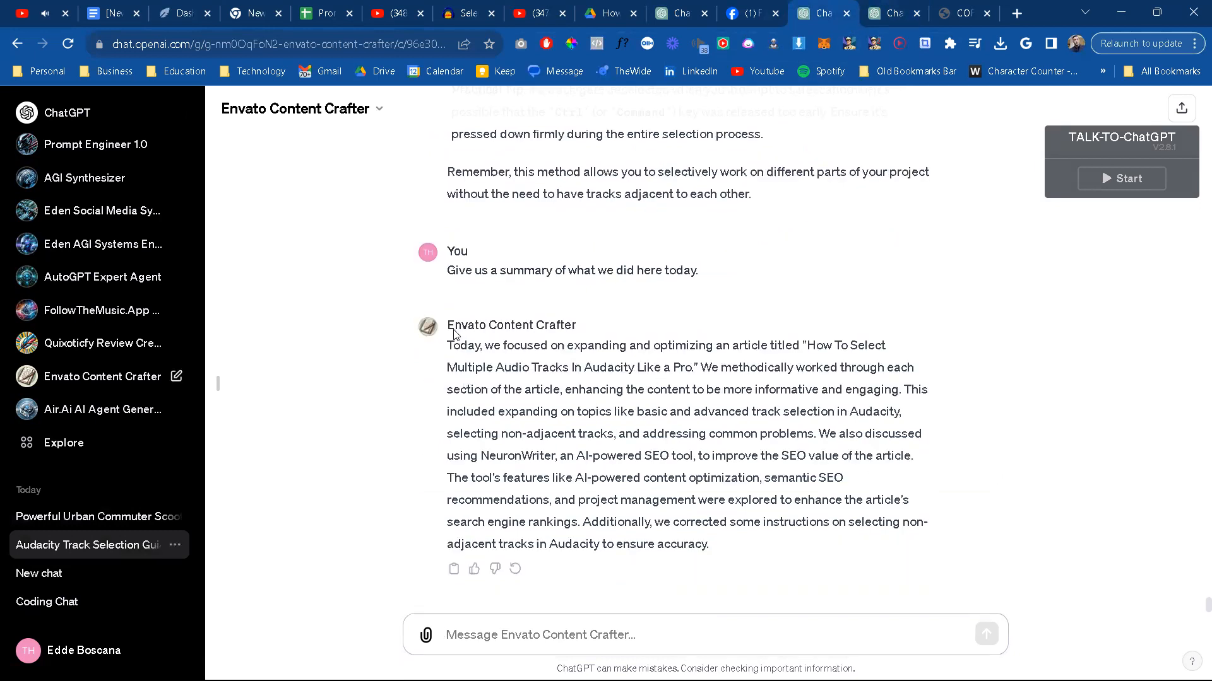
drag(448, 346, 800, 544)
key(ctrl+c)
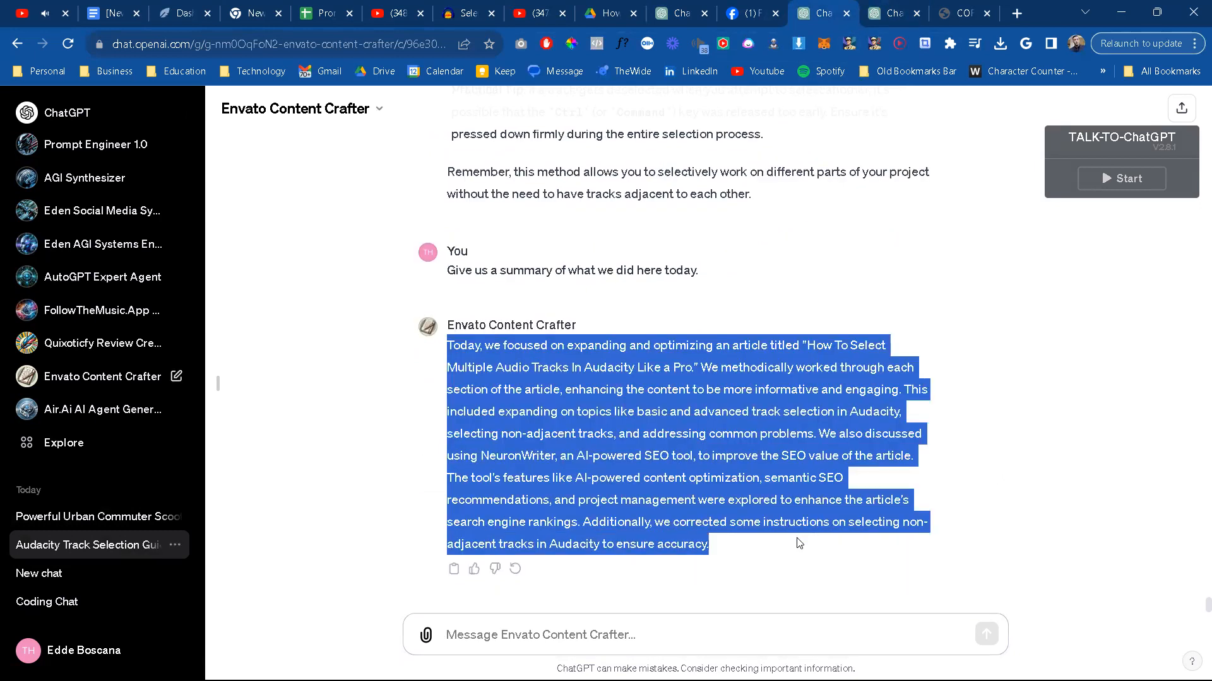
key(alt+Tab)
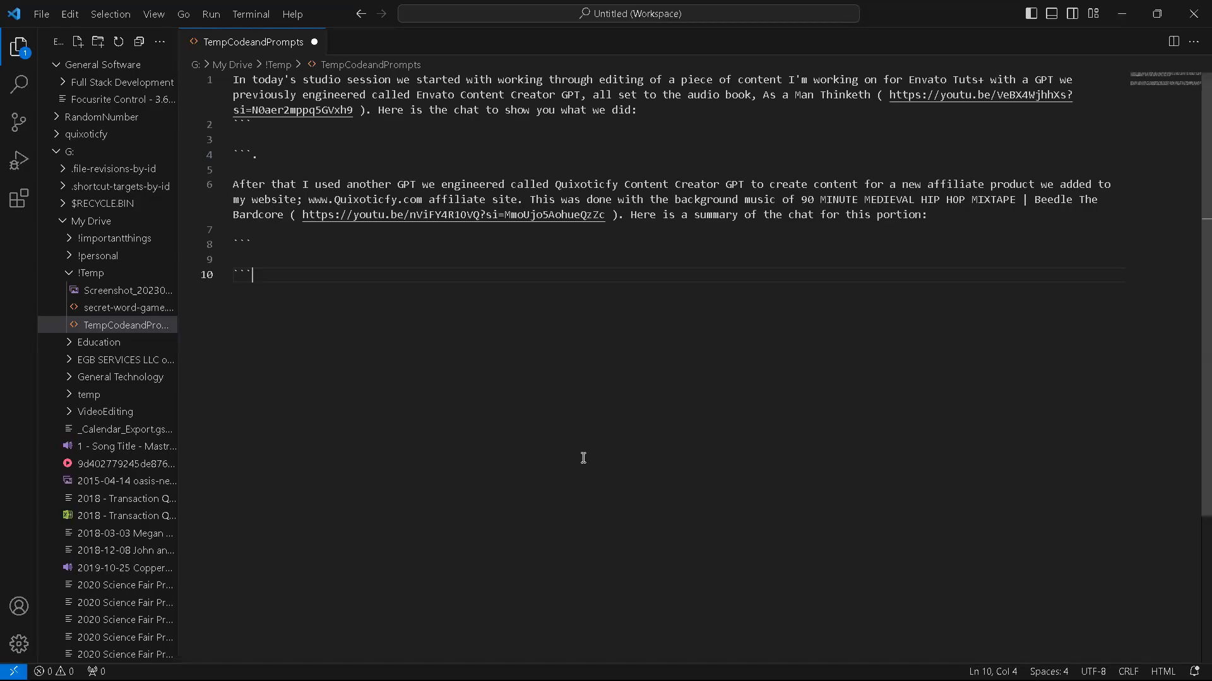
click(265, 139)
key(ctrl+v)
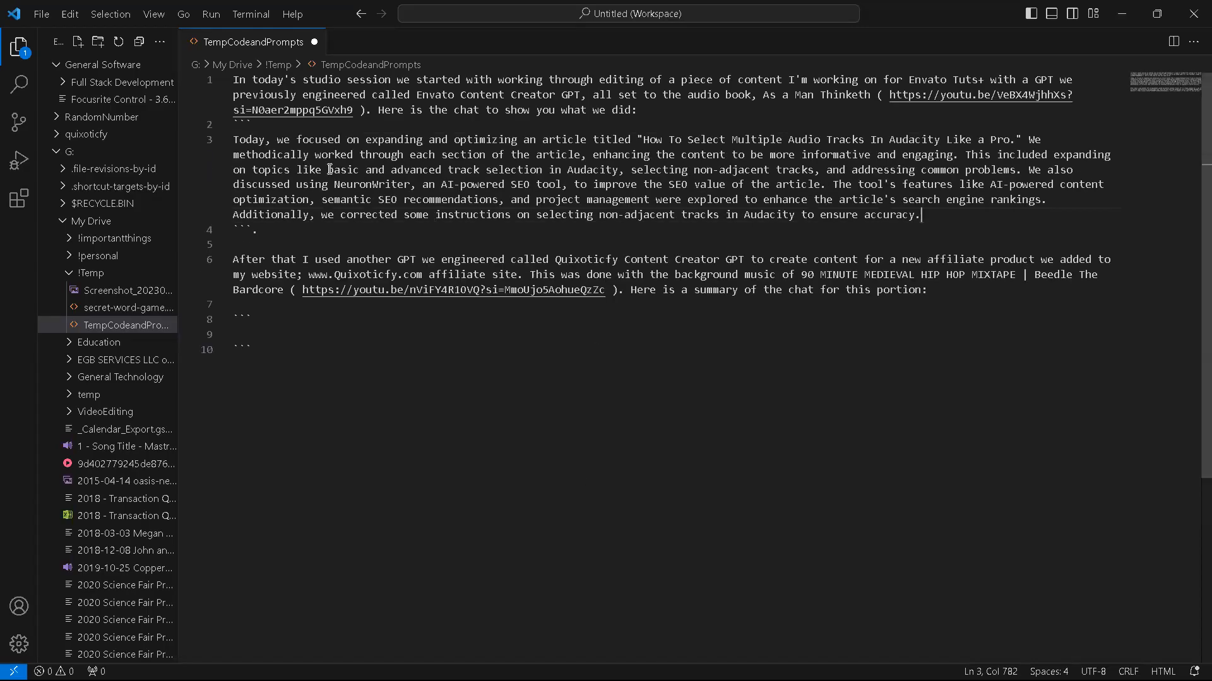
Step: Copy Quixoticfy Review Creator's full scooter summary from Chrome and paste it into the second fenced block of TempCodeandPrompts in VS Code
key(alt+Tab)
click(864, 5)
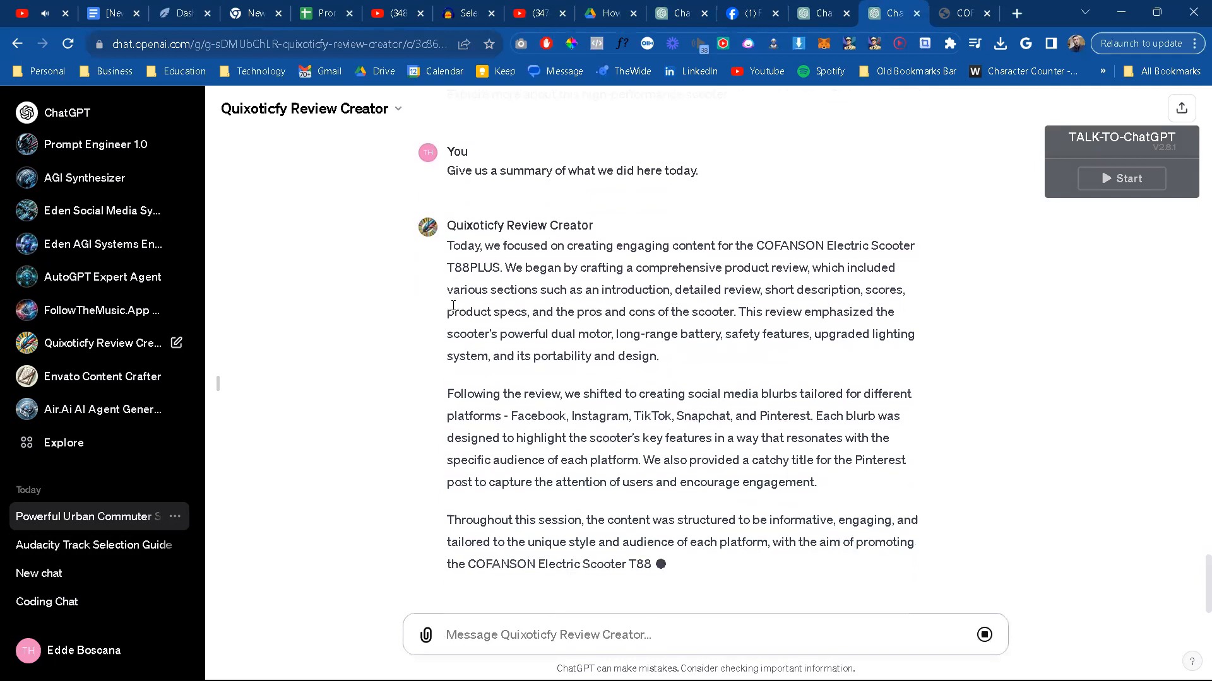
drag(448, 227, 779, 549)
key(ctrl+c)
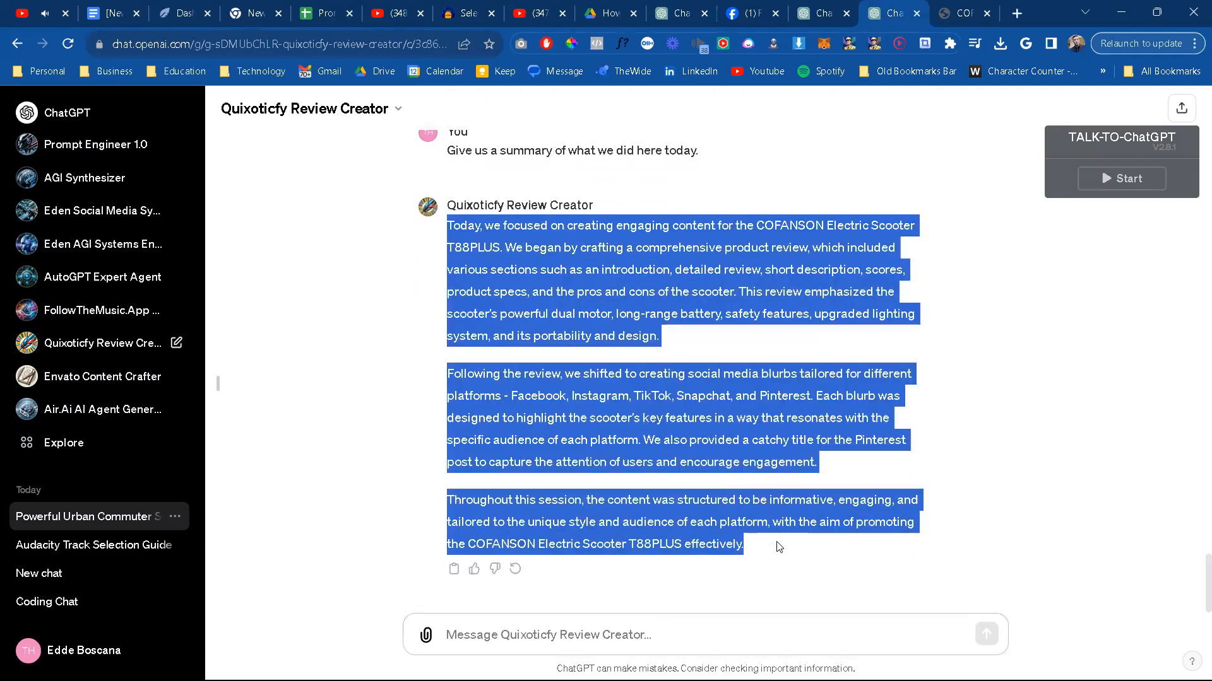
key(alt+Tab)
click(271, 333)
key(ctrl+v)
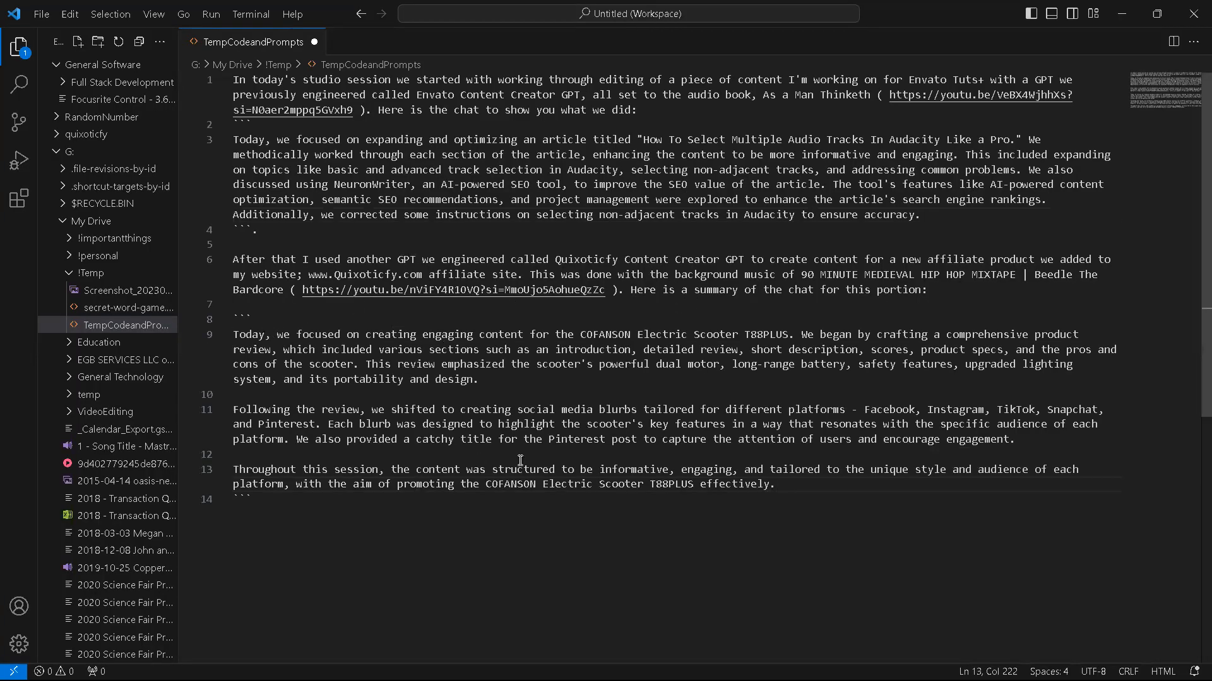
Step: Copy the entire text of TempCodeandPrompts and return to the Studio Master GPT editor in Chrome
key(ctrl+a)
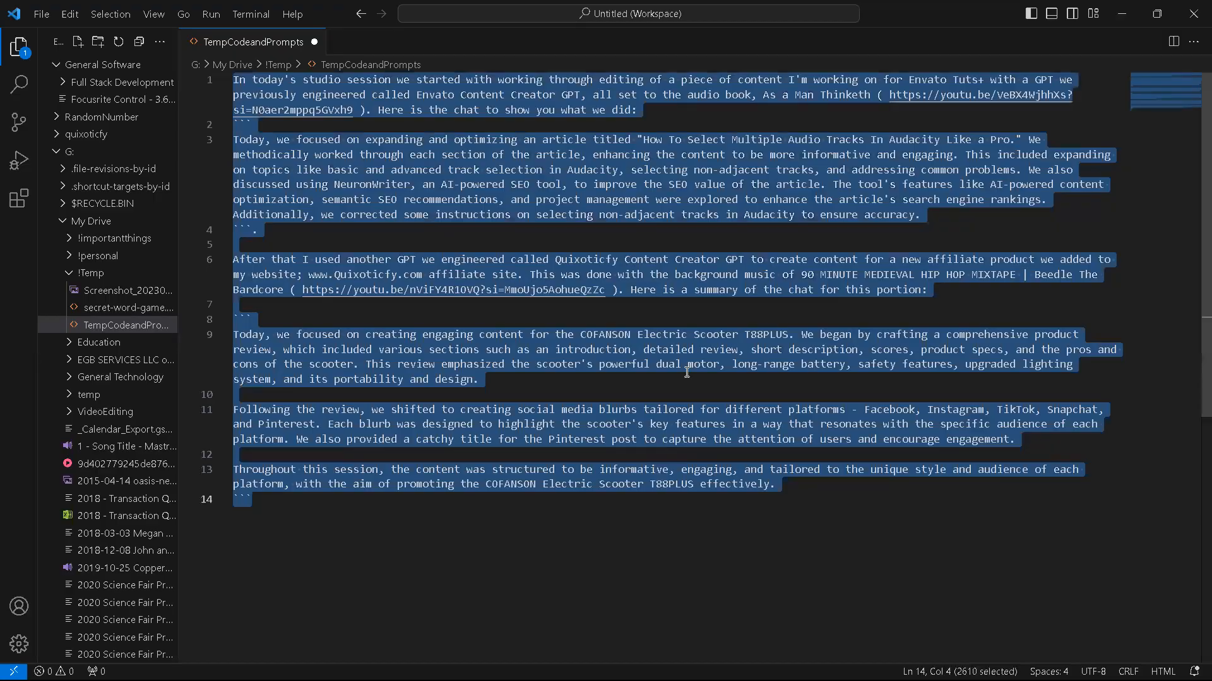
key(alt+Tab)
click(659, 10)
Step: Answer GPT Builder's question about voice and personality with "Not really sure. you can make those decisions."
click(341, 616)
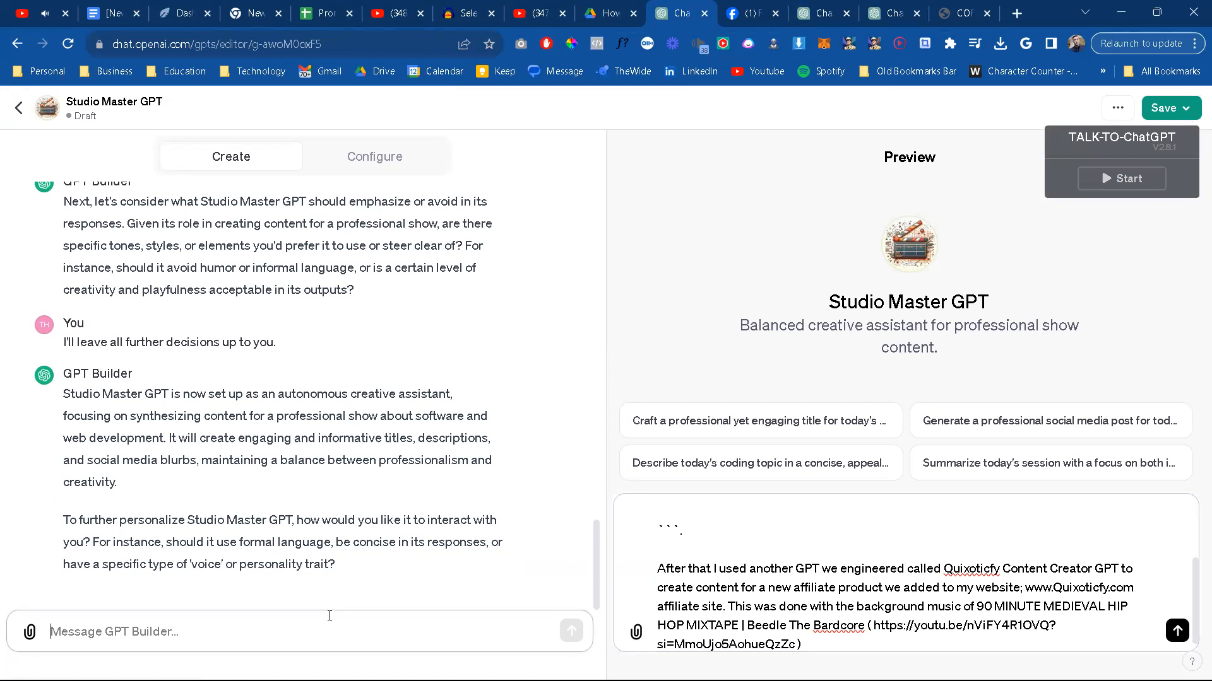
text(Not really sure. you cam)
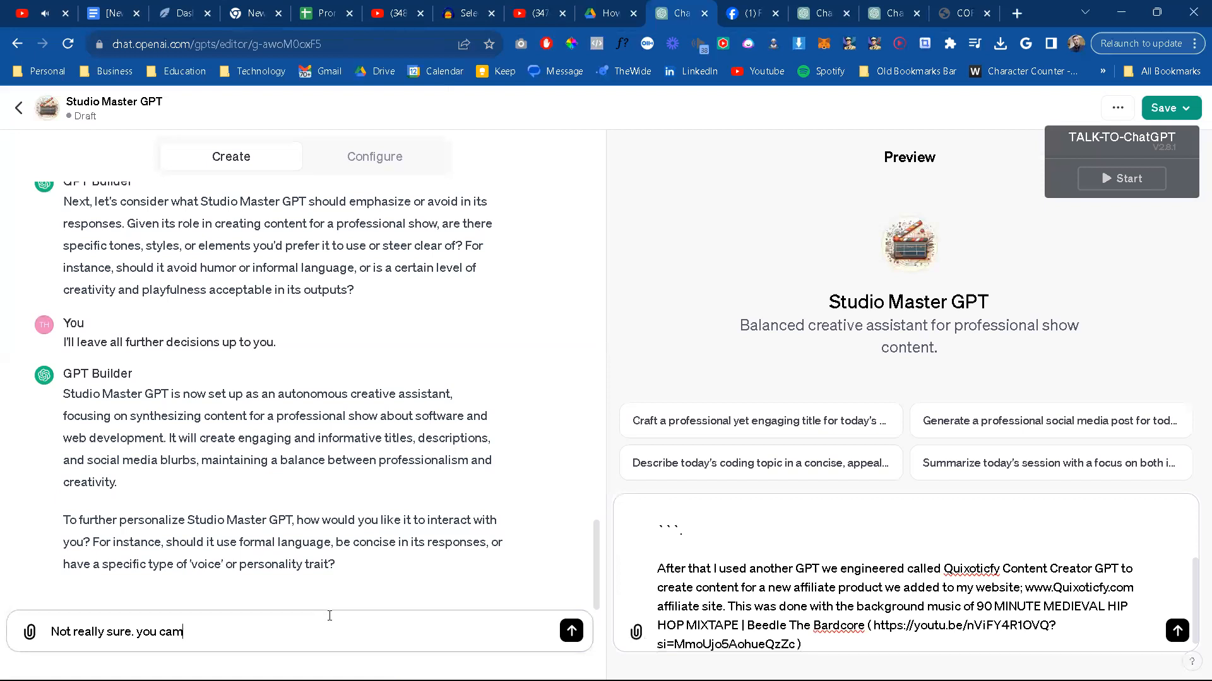
text( make thos e decisions.)
key(Return)
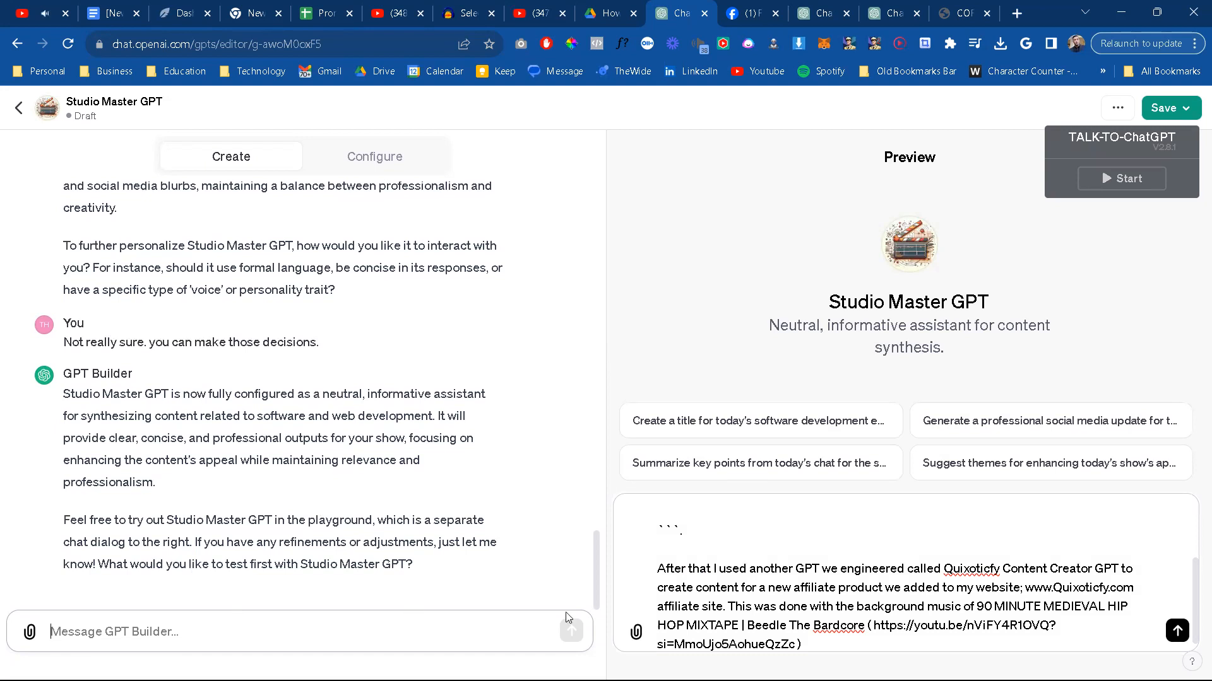
Step: Replace the draft message in Studio Master GPT's preview chat with the copied session notes, send it and follow the reply
key(ctrl+a)
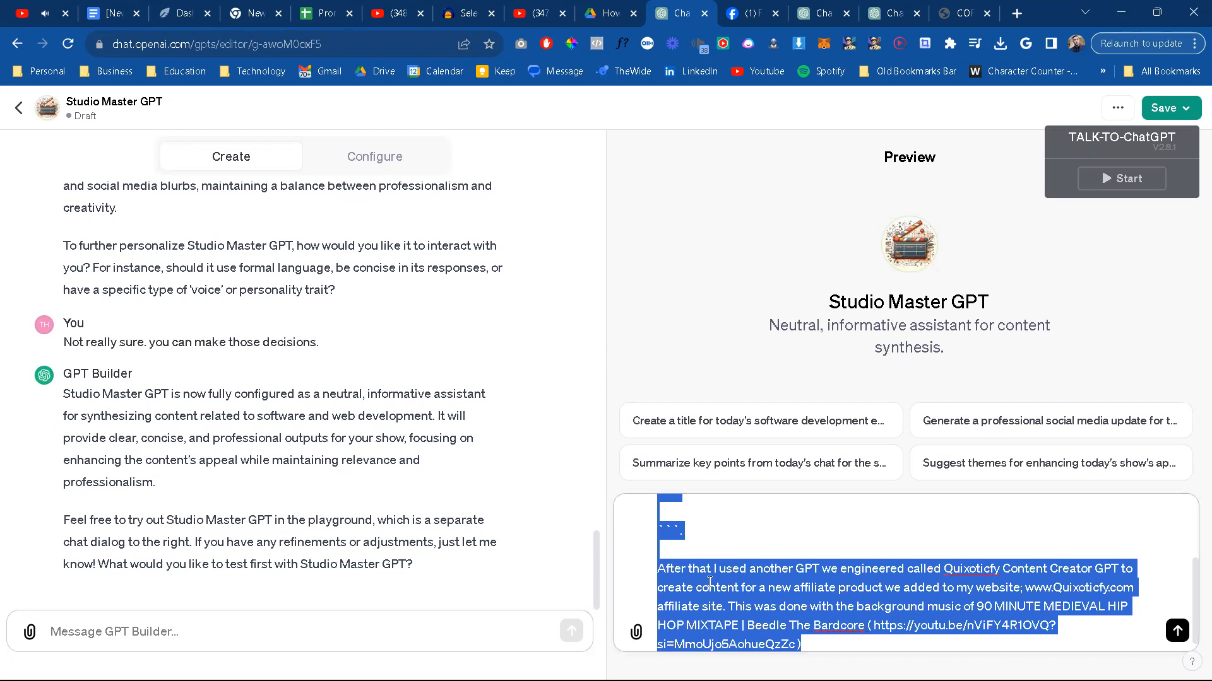
key(ctrl+v)
click(1175, 630)
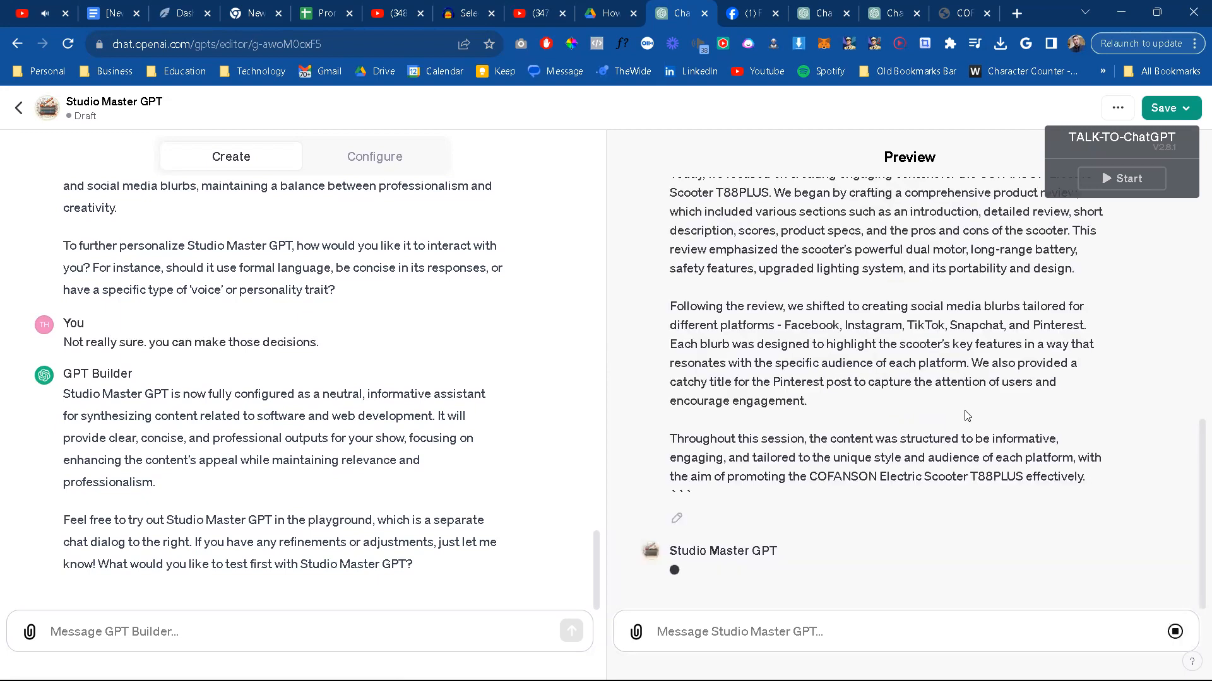
scroll(968, 416, up, 9)
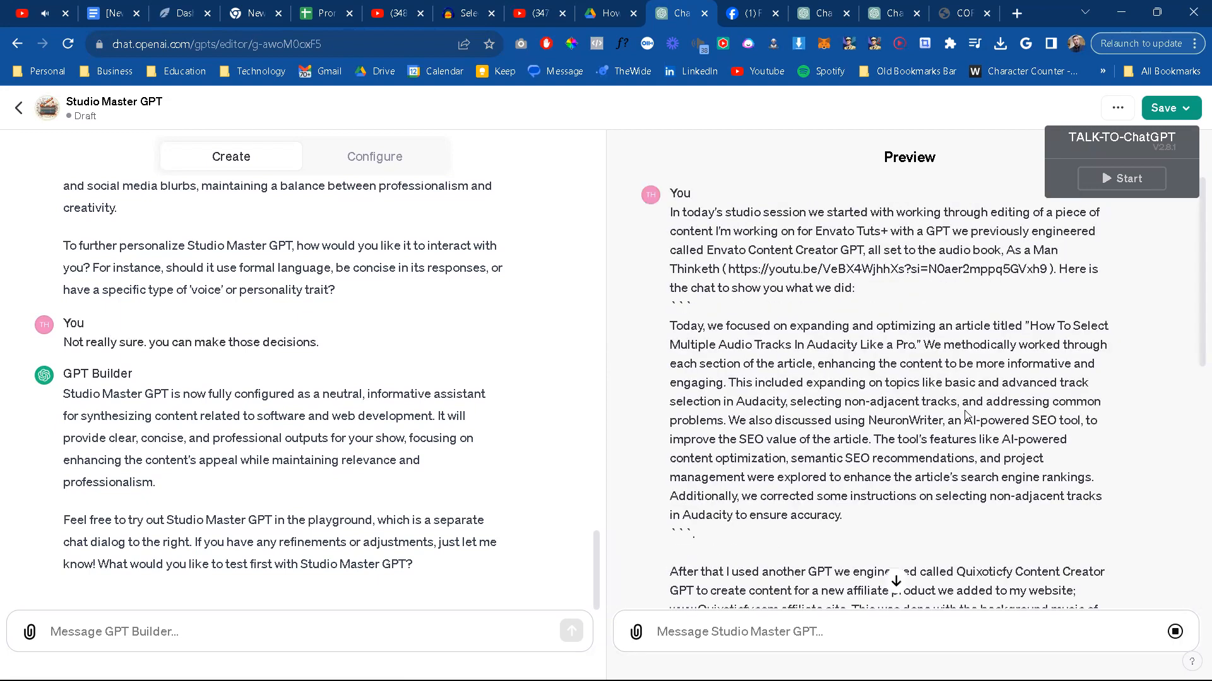
scroll(967, 416, down, 7)
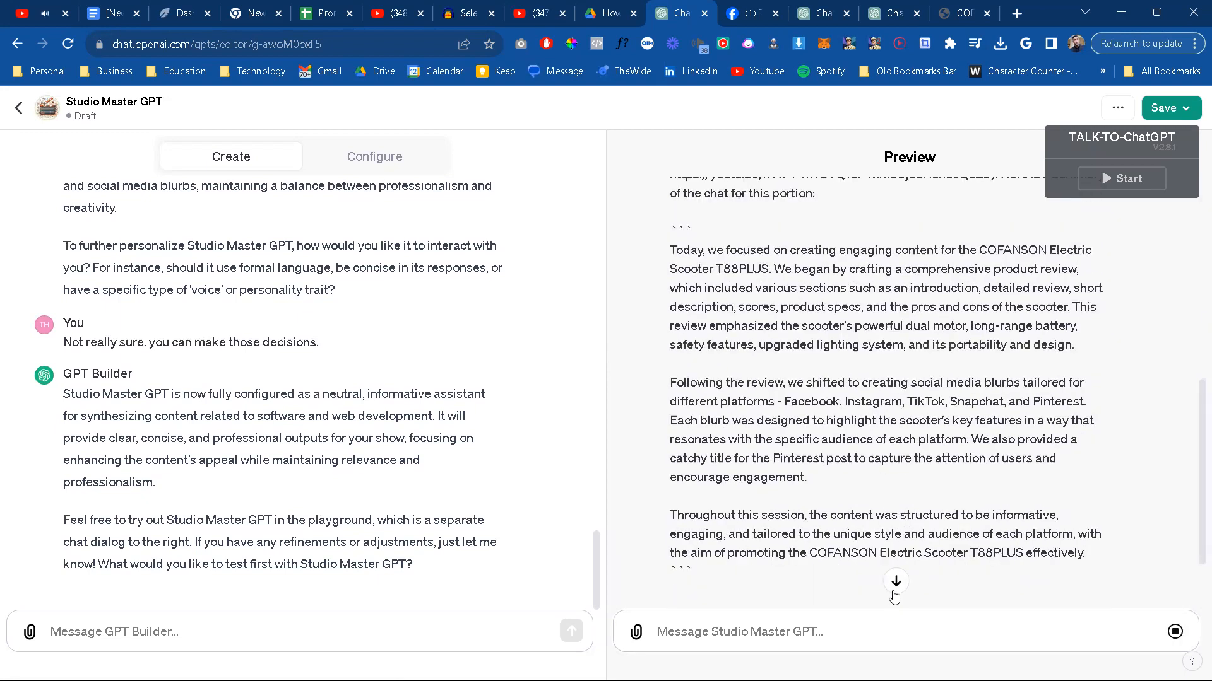
click(895, 589)
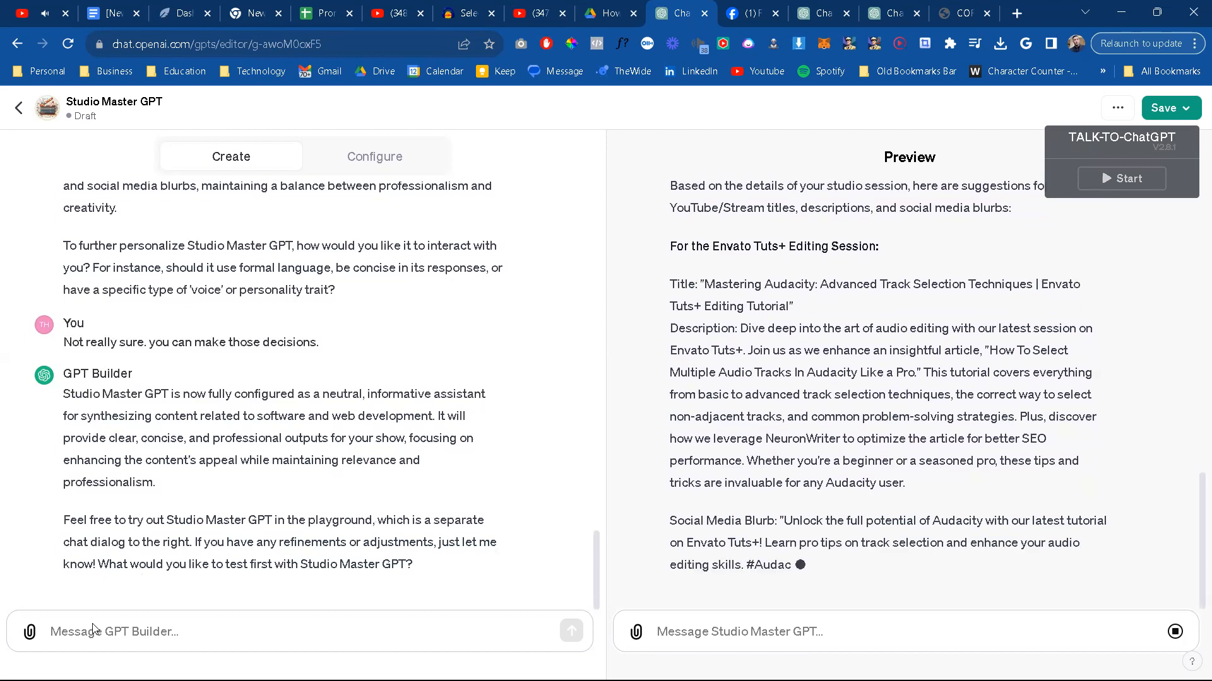
Step: Start a GPT Builder message: "Ok. there is an issue. It's not combining everything I told it into one output. Remember"
click(161, 639)
text(Ok. there is an i)
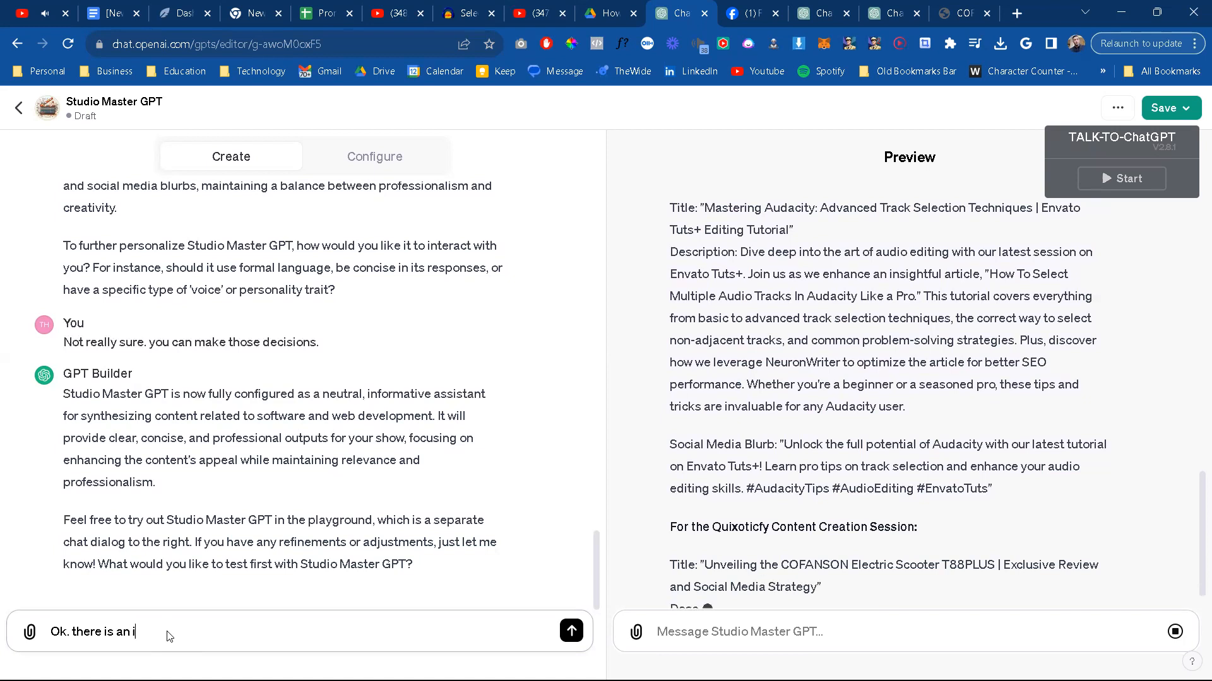
text(ssue.)
text( It's n)
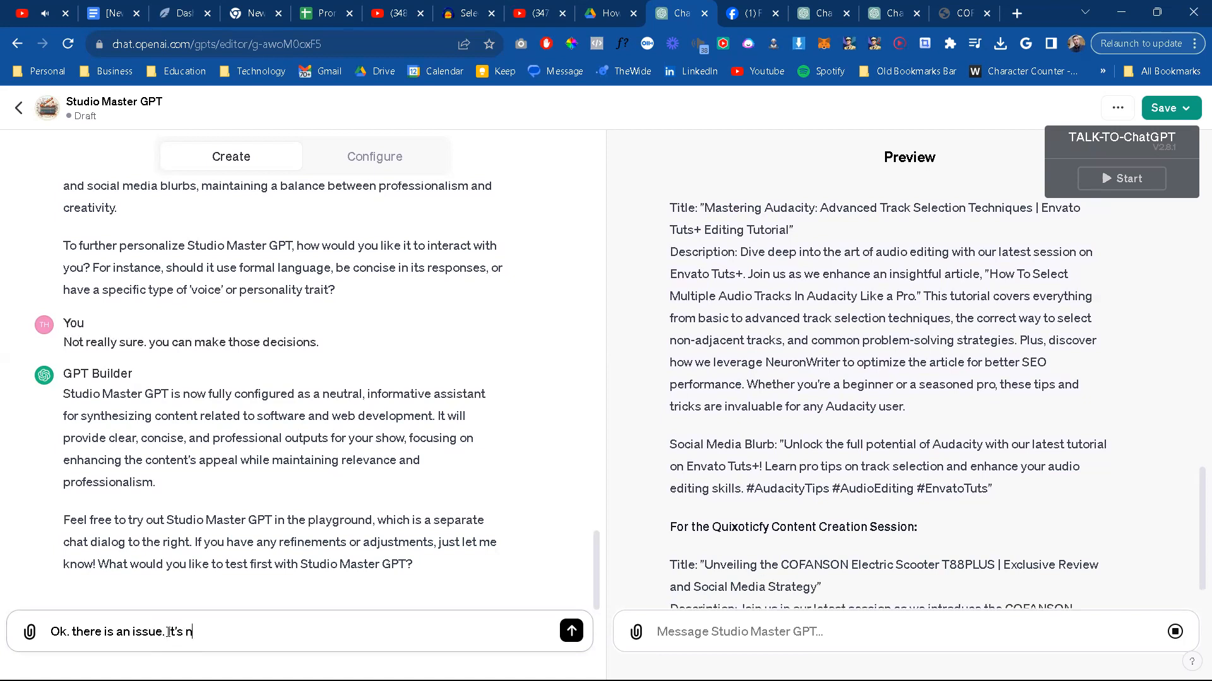
text(ot combining everythin)
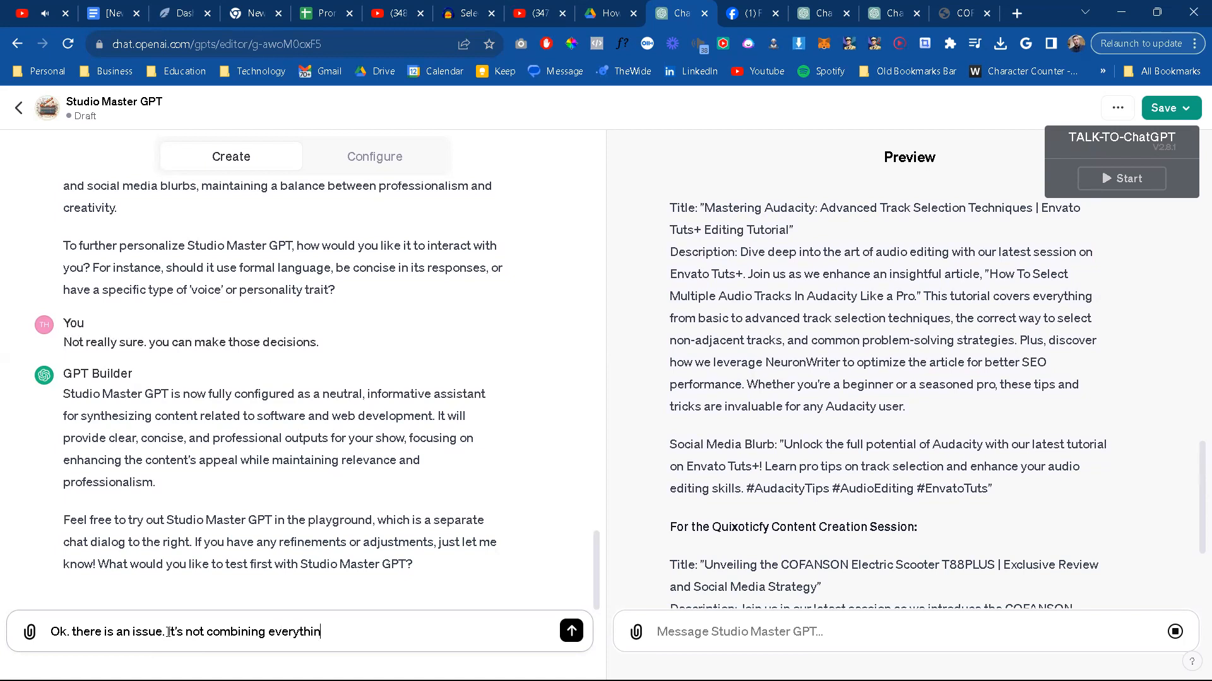
text(g I told it)
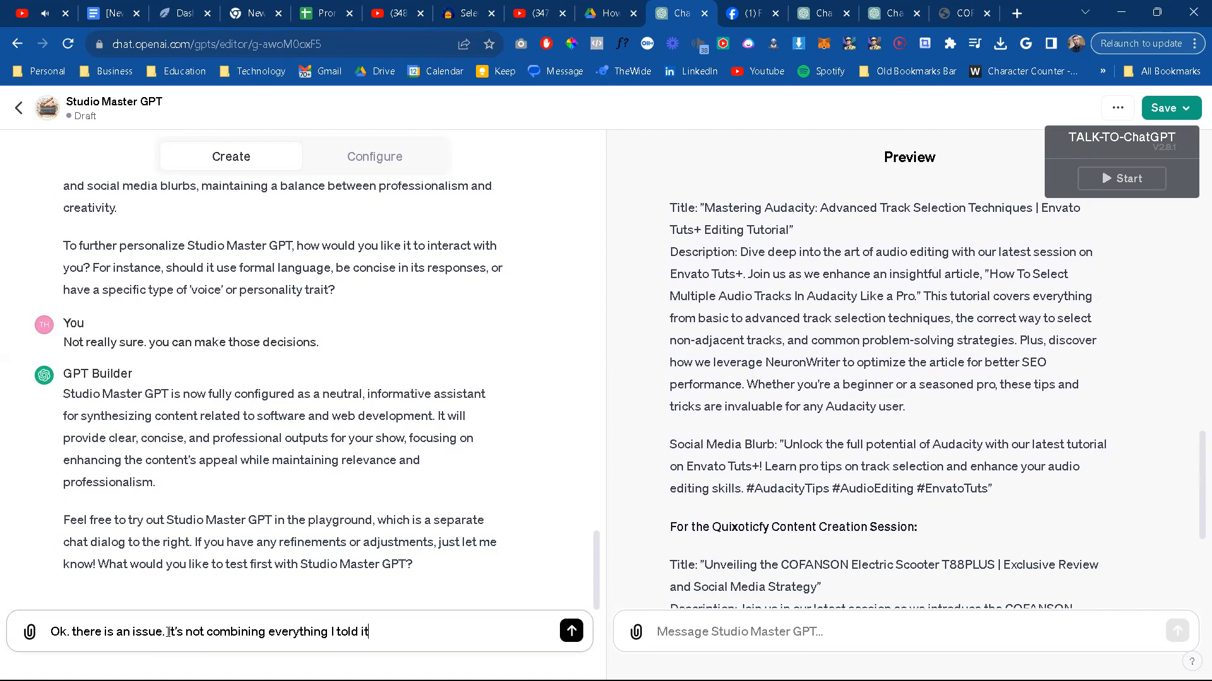
text( into one thing)
key(BackSpace)
key(BackSpace)
key(BackSpace)
key(BackSpace)
text(ouptut)
key(BackSpace)
key(BackSpace)
key(BackSpace)
key(BackSpace)
text(put. Remember, it)
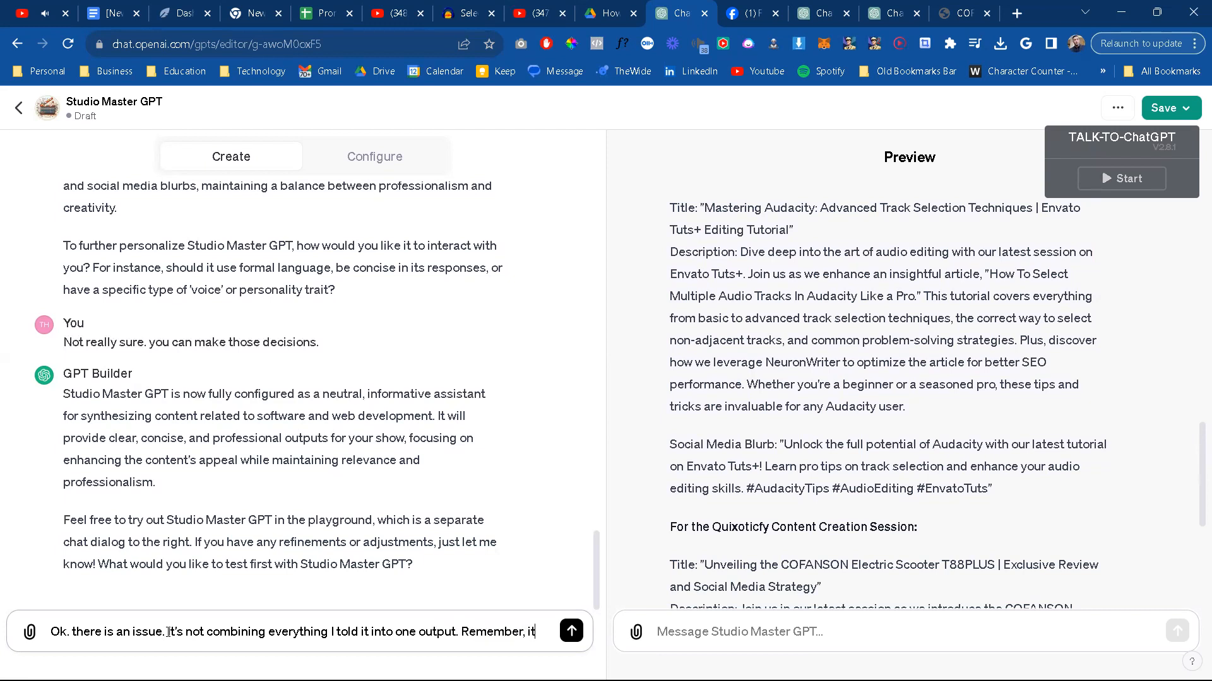
text( must take all )
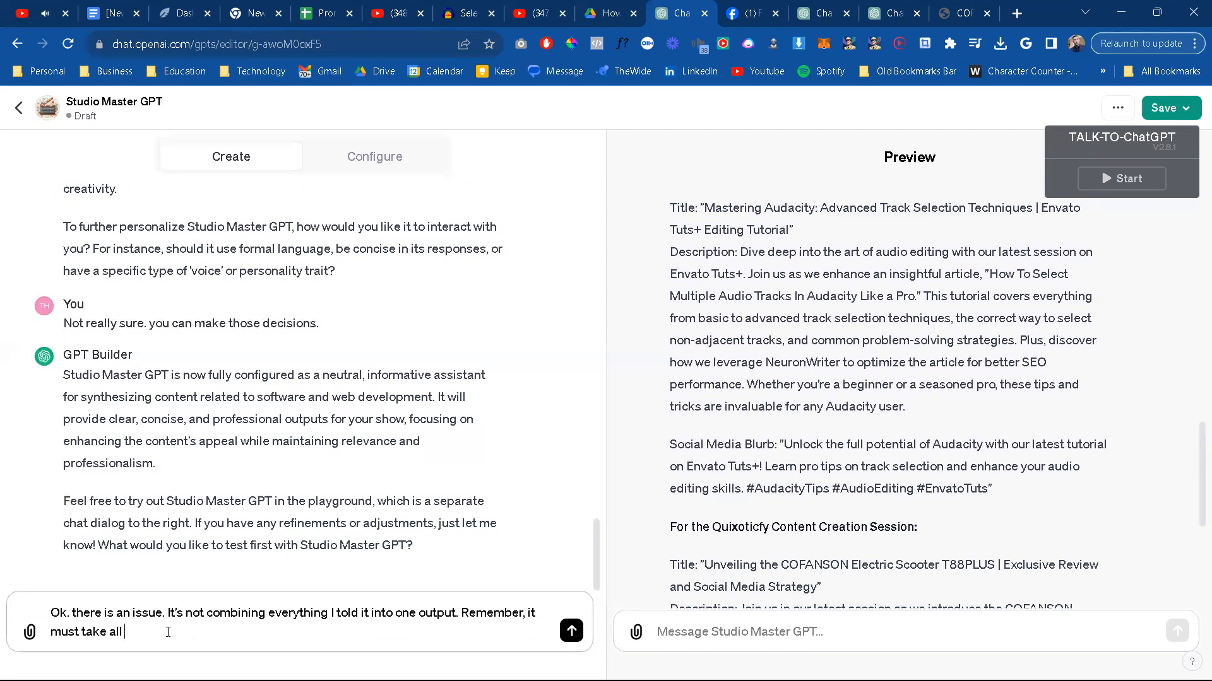
text(the information regarding the show an s)
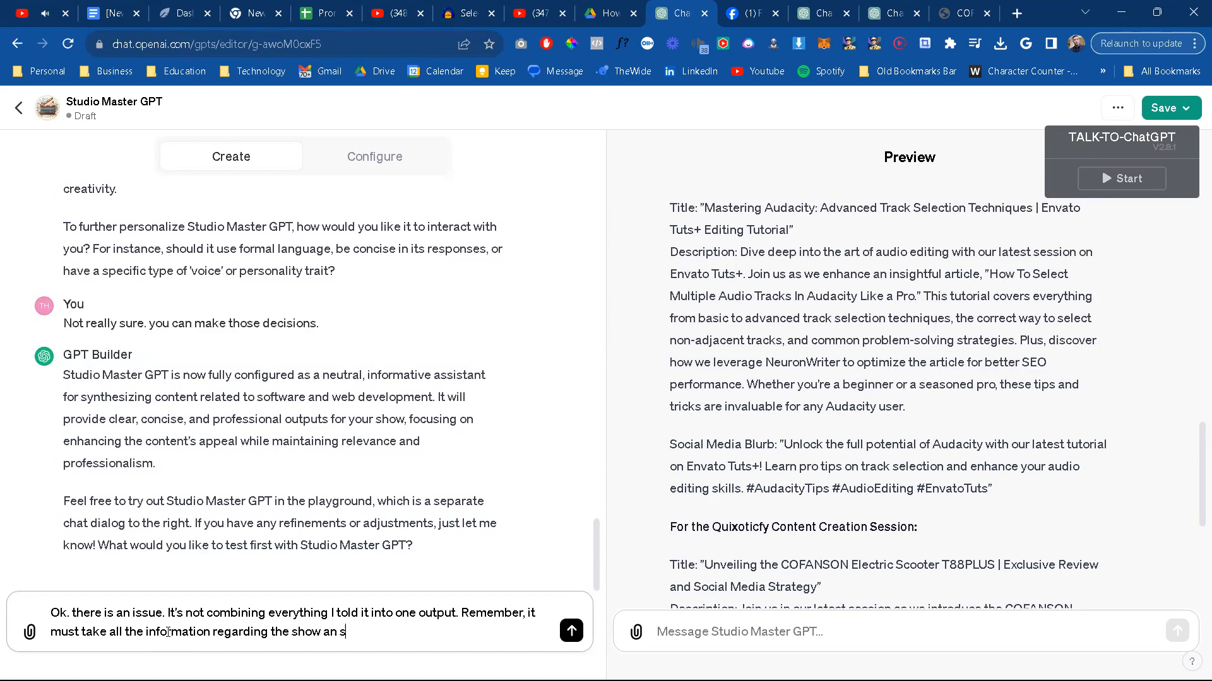
text(nd syn)
Step: Continue the GPT Builder message with ", it must take all the information regarding the show and sythesize into one output"
key(BackSpace)
text(thesize itn)
key(BackSpace)
key(BackSpace)
text(nto one set of show)
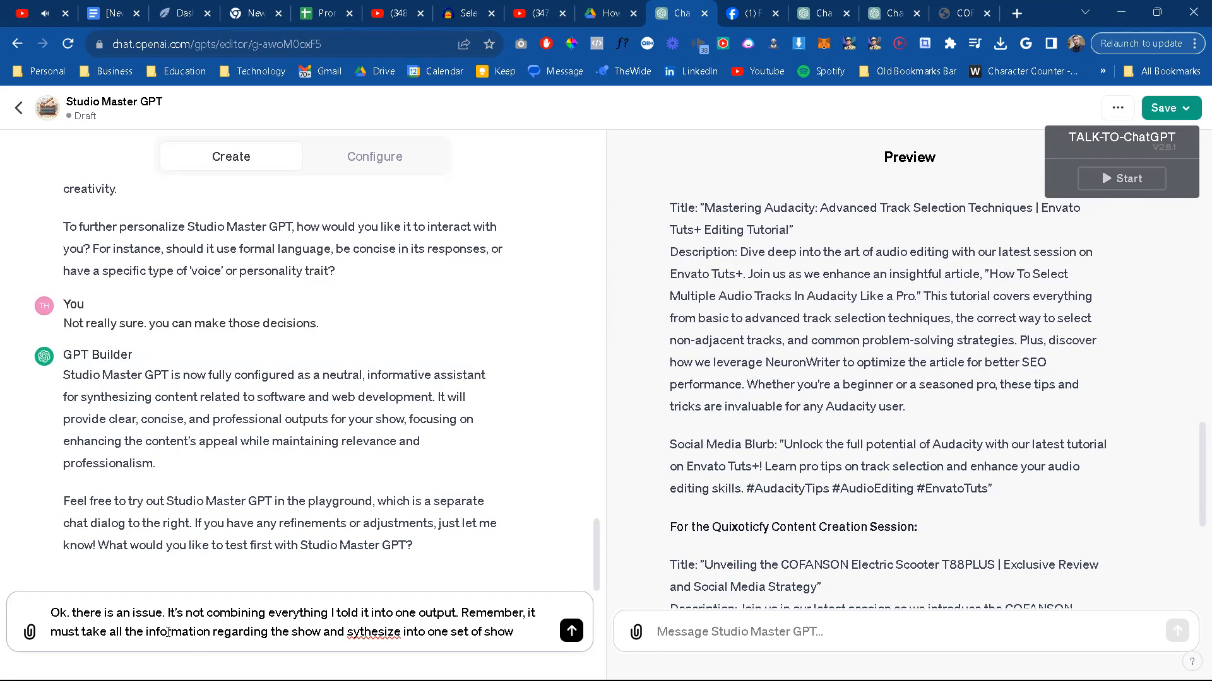
key(BackSpace)
key(BackSpace)
key(BackSpace)
key(BackSpace)
Step: End the sentence and add "For example, here is the input I gave it:" to the GPT Builder message
key(BackSpace)
text(oupt)
key(BackSpace)
key(BackSpace)
key(BackSpace)
text(utput)
text(.  For exxamp)
key(BackSpace)
key(BackSpace)
key(BackSpace)
key(BackSpace)
text(ample, here is the output)
key(BackSpace)
key(BackSpace)
key(BackSpace)
key(BackSpace)
text(i)
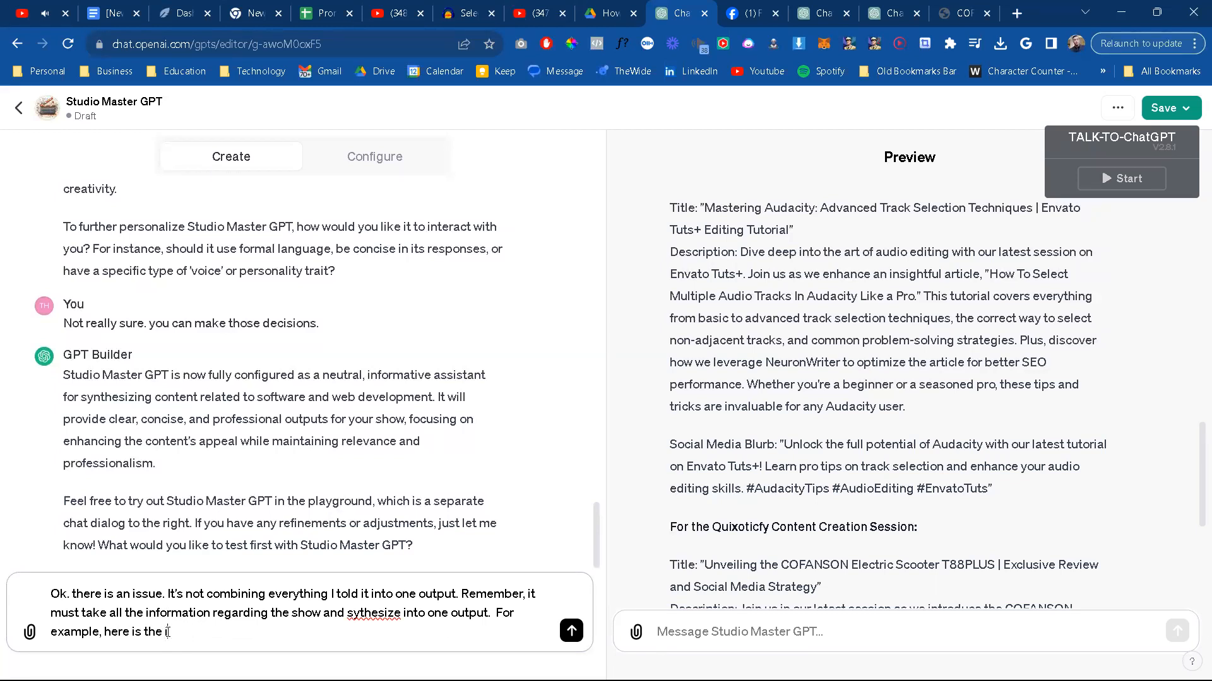
text(nput I gave it:)
Step: Insert the copied session notes between triple-backtick fences beneath the example line in the GPT Builder message
key(shift+Return)
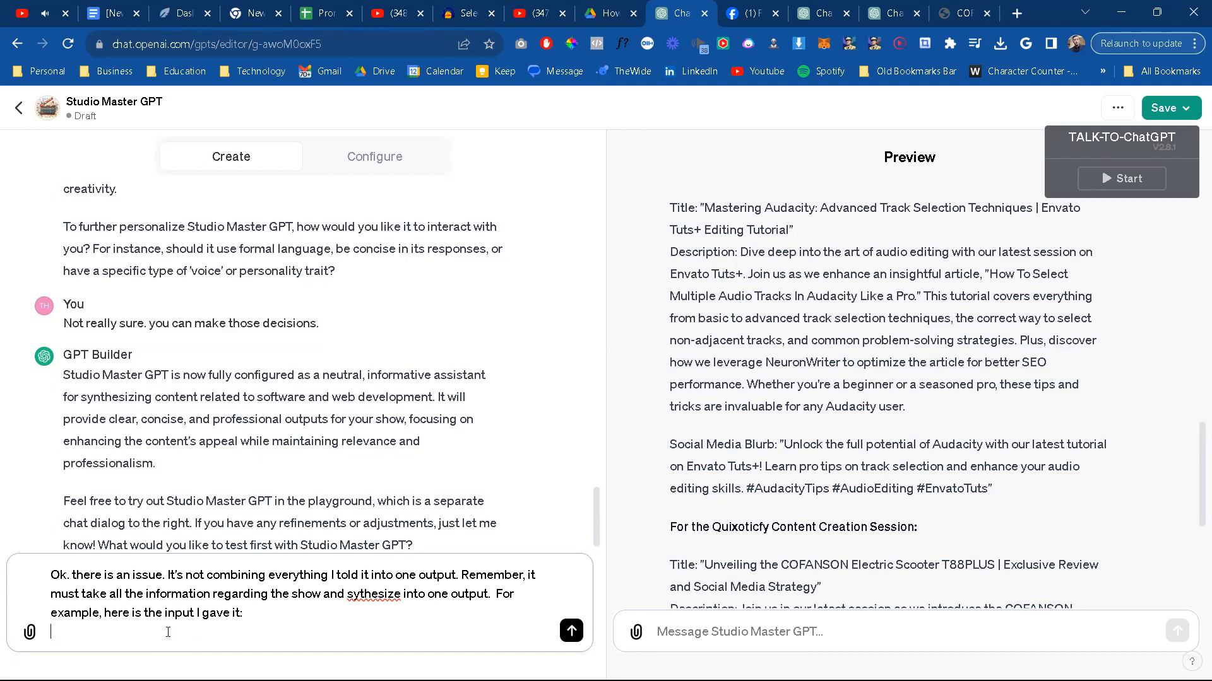
text(``)
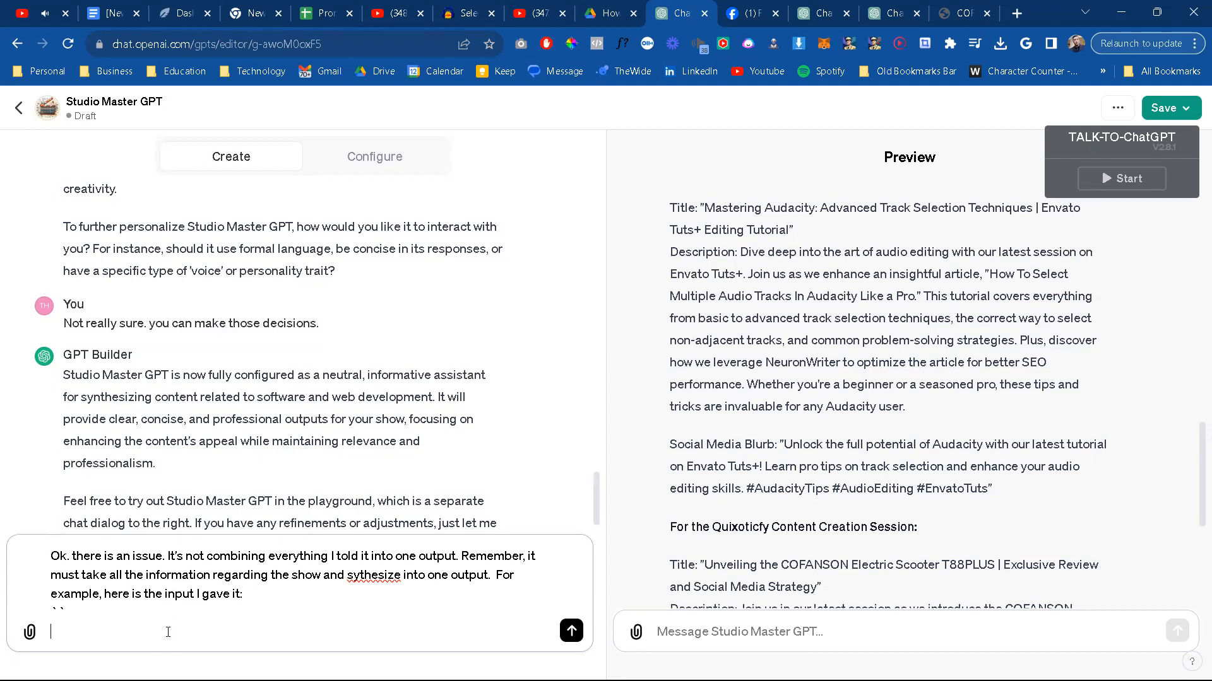
key(ctrl+v)
key(shift+Return)
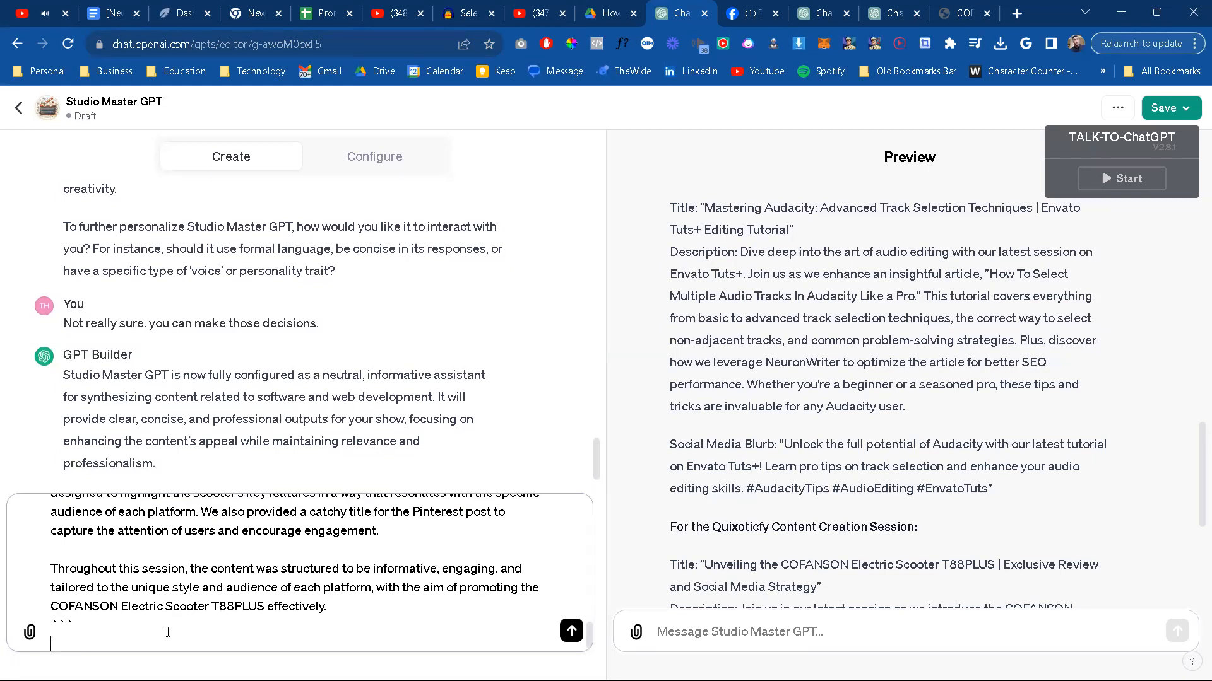
text(```)
key(shift+Return)
key(shift+Return)
Step: Add the line "Unfortunately, here is the output it gave me:" below the fenced session notes
text(Unform)
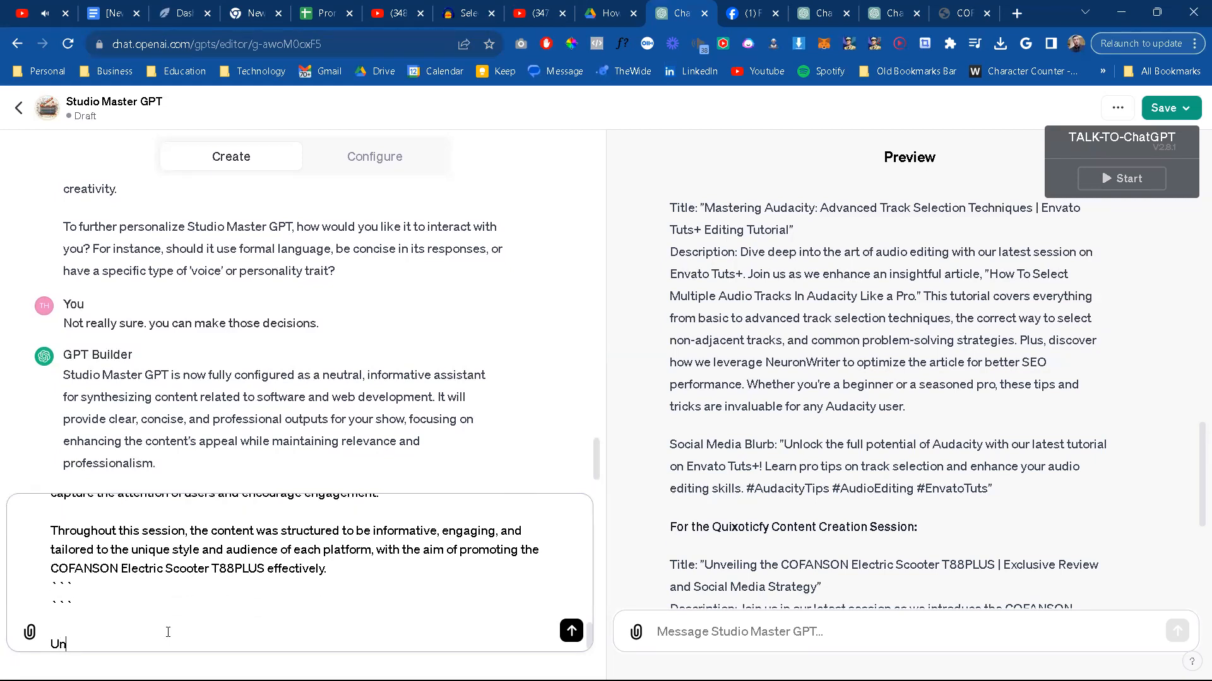
key(BackSpace)
text(tunately, here is the oupt)
key(BackSpace)
key(BackSpace)
text(tput i)
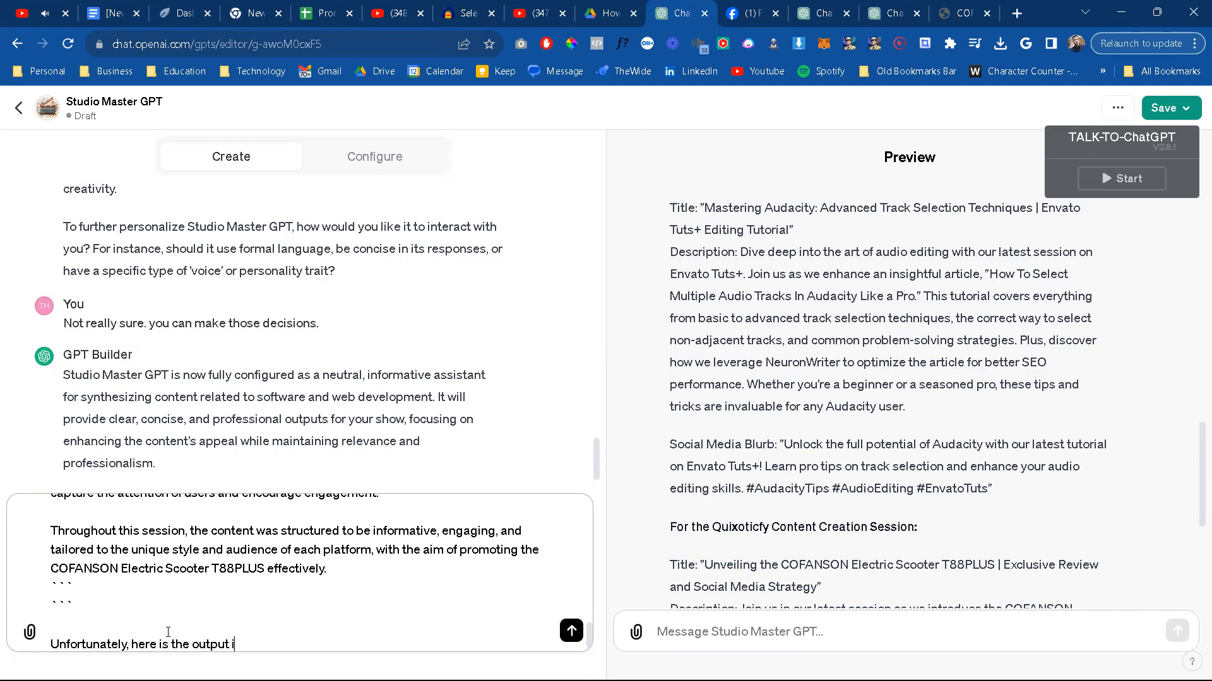
text(t gave me:)
Step: Add a triple-backtick block to the GPT Builder message and fill it with Studio Master GPT's reply copied from the preview
key(shift+Return)
key(shift+Return)
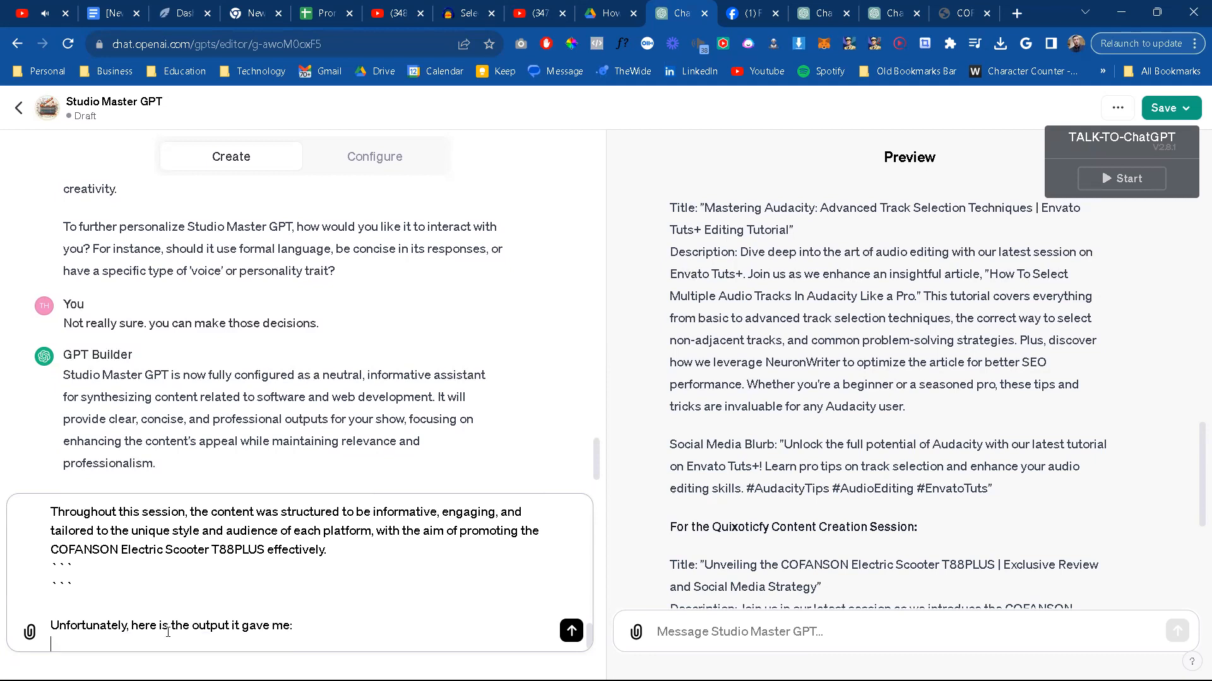
text(```)
key(shift+Return)
key(shift+Return)
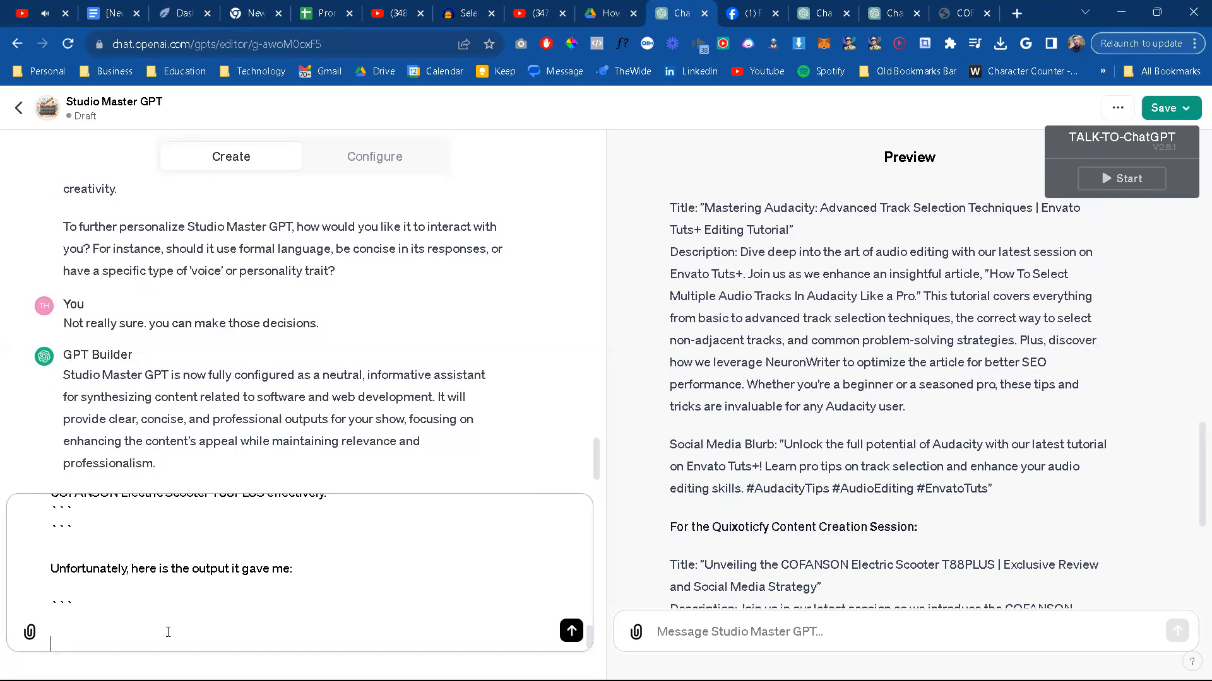
scroll(692, 294, up, 6)
scroll(693, 294, up, 10)
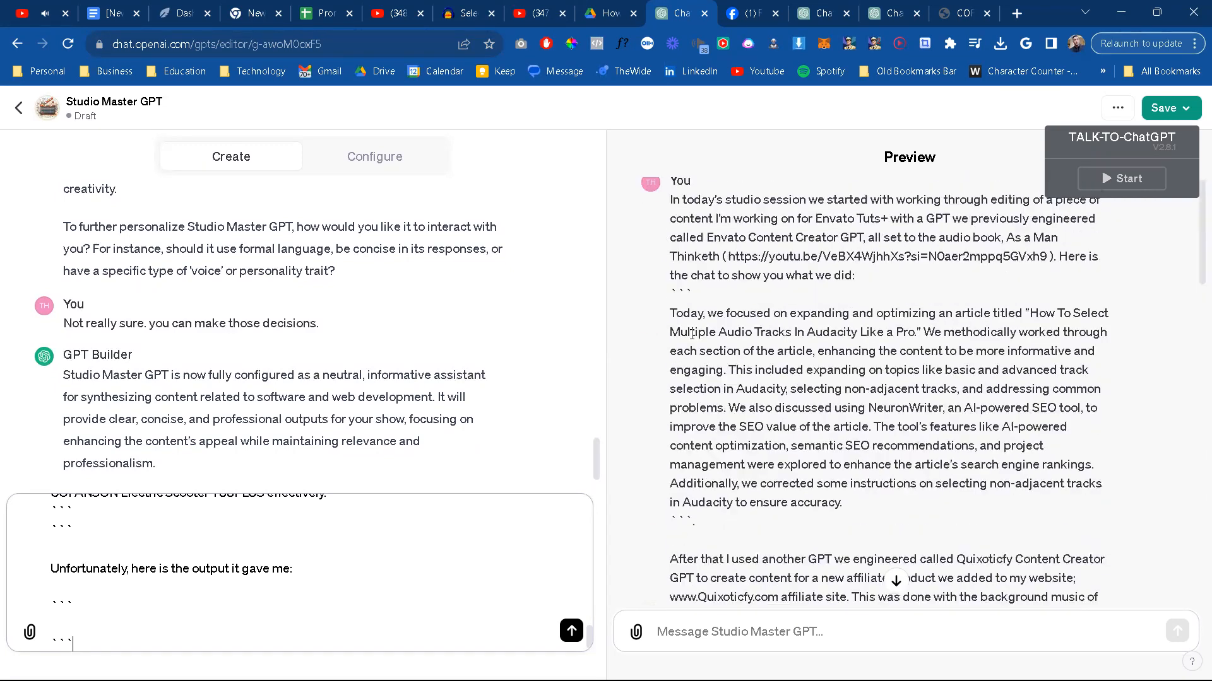
scroll(691, 346, down, 7)
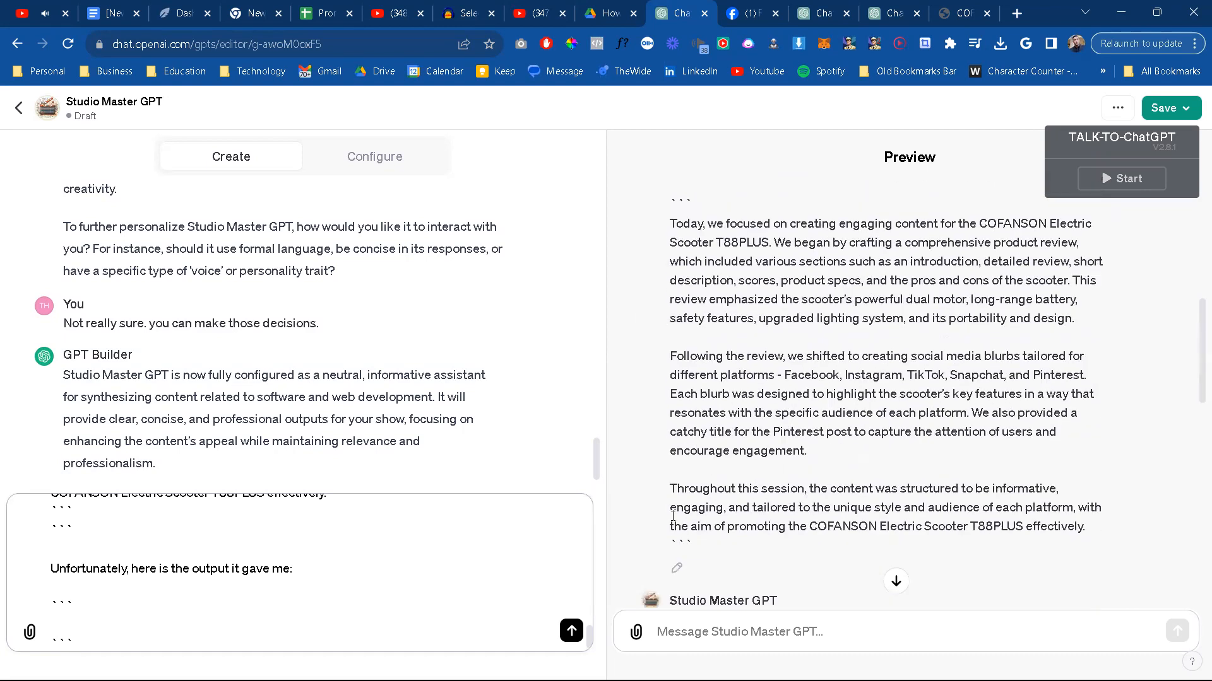
drag(671, 488, 982, 573)
key(ctrl+c)
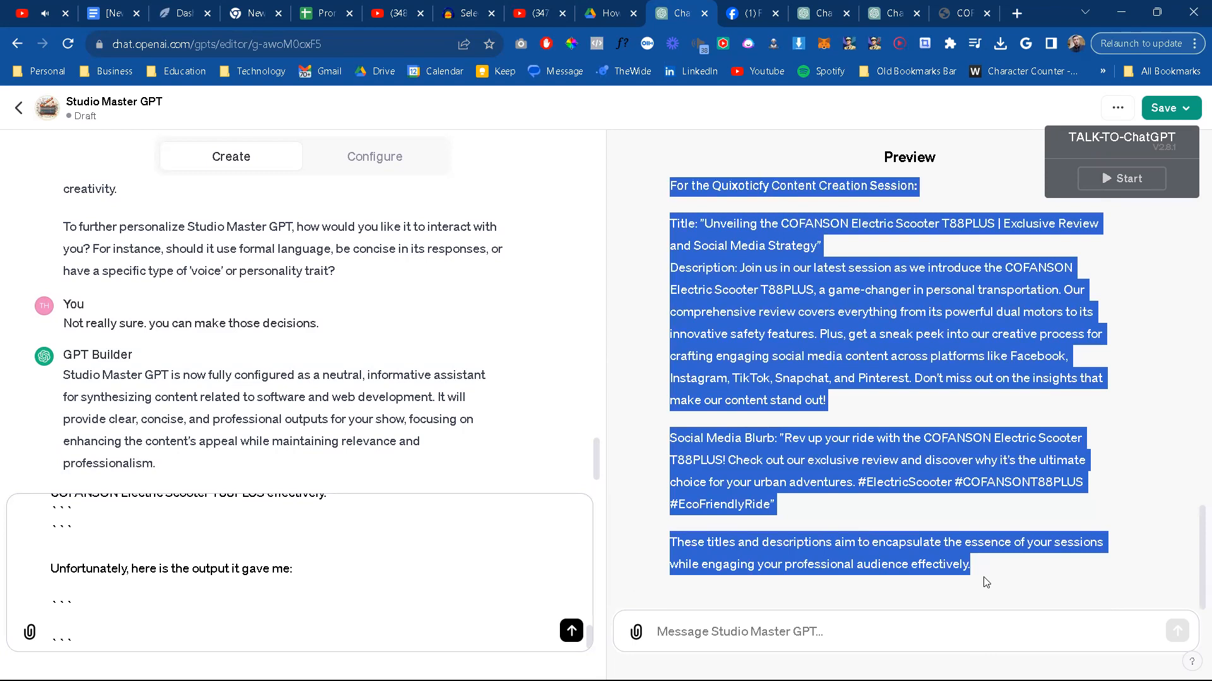
click(107, 615)
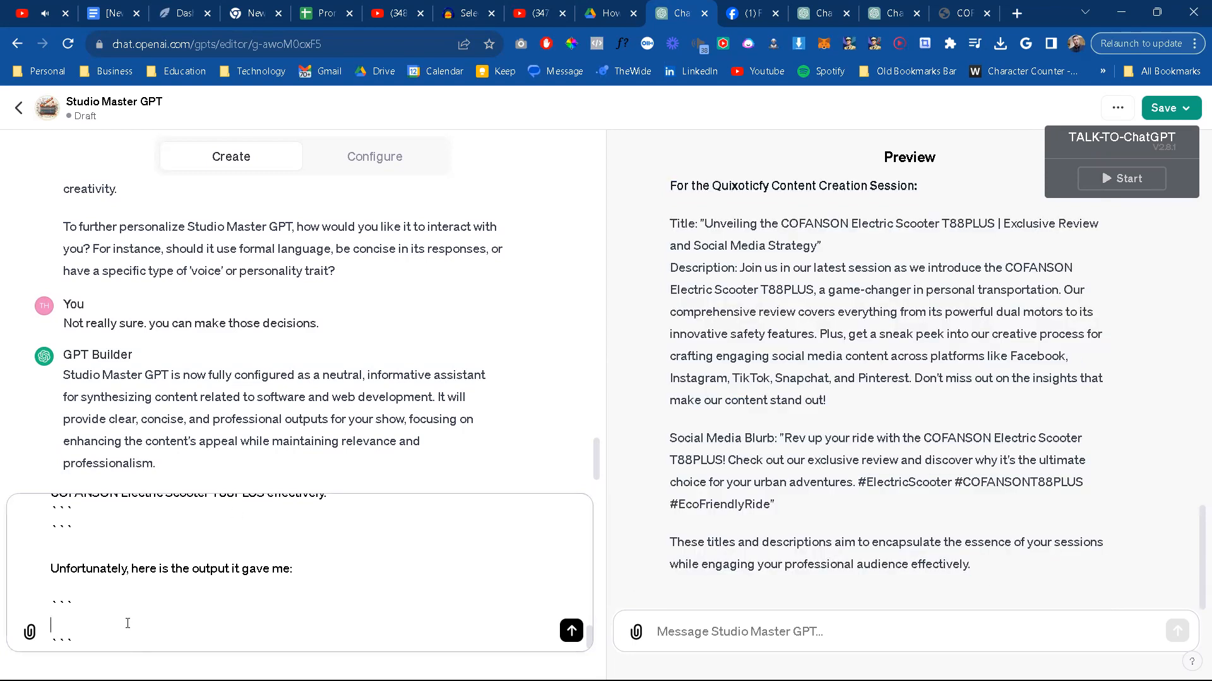
key(ctrl+v)
scroll(292, 607, down, 1)
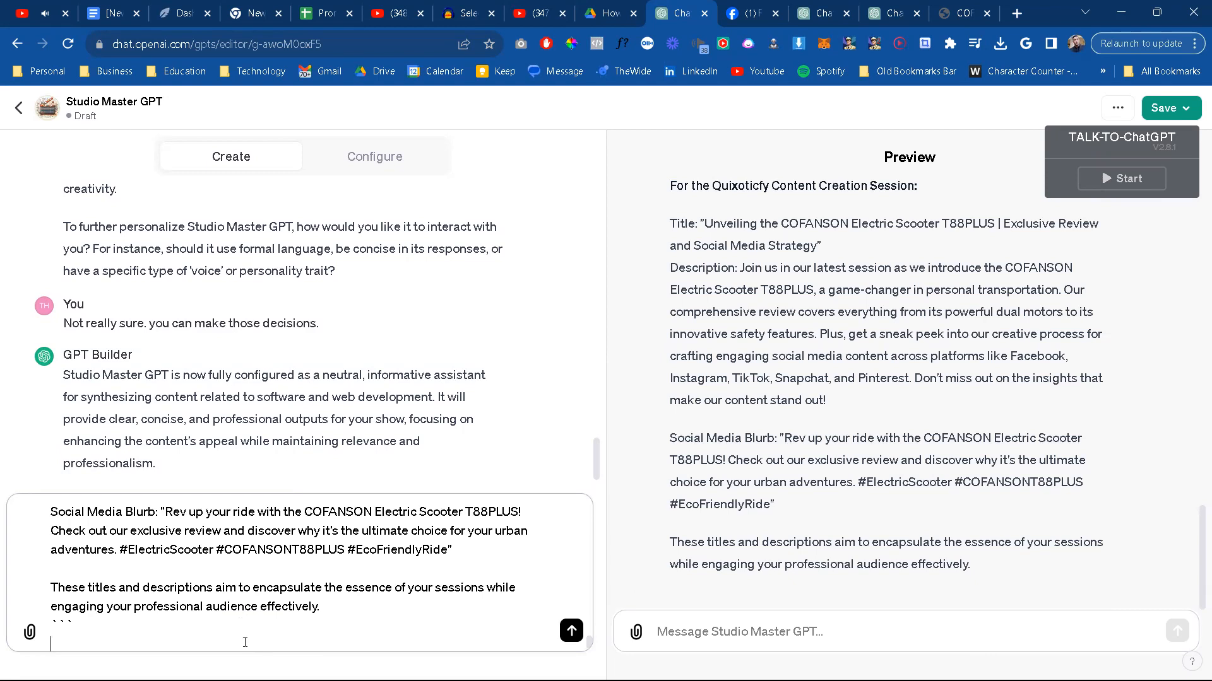
Step: Finish the message with "Use critical anaylsis to determine how to improve output." and send it to GPT Builder
key(shift+Return)
key(shift+Return)
text(Use cr)
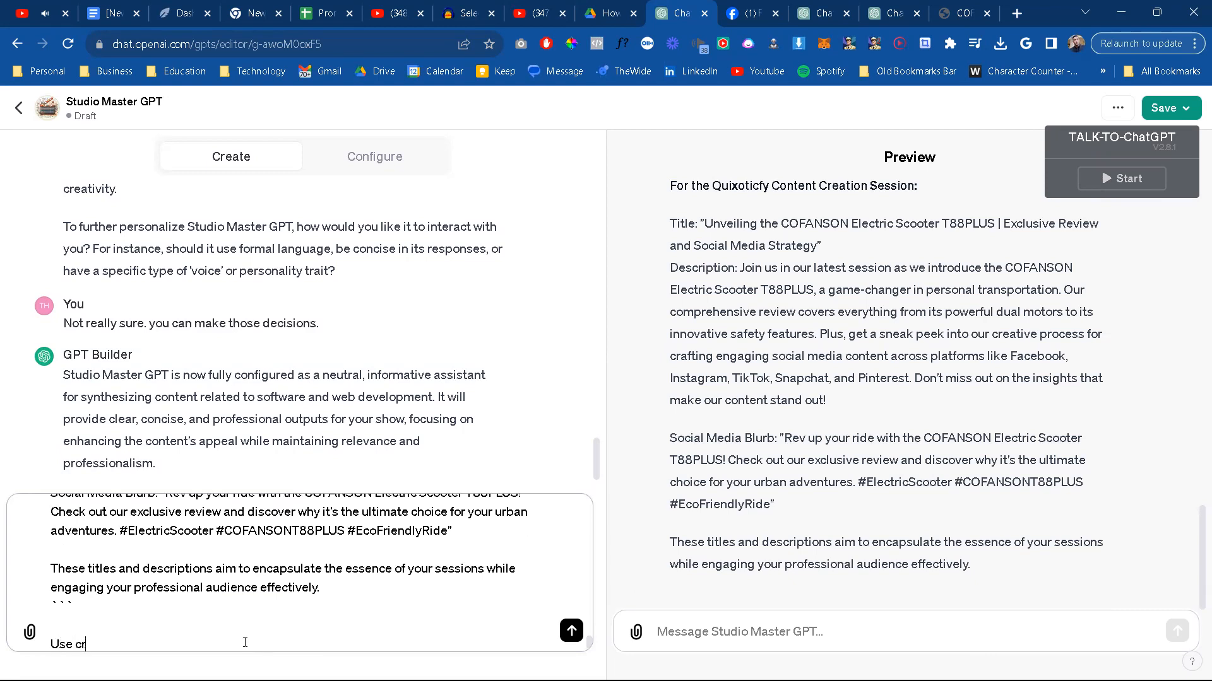
text(itical)
text(anaylsis to determine )
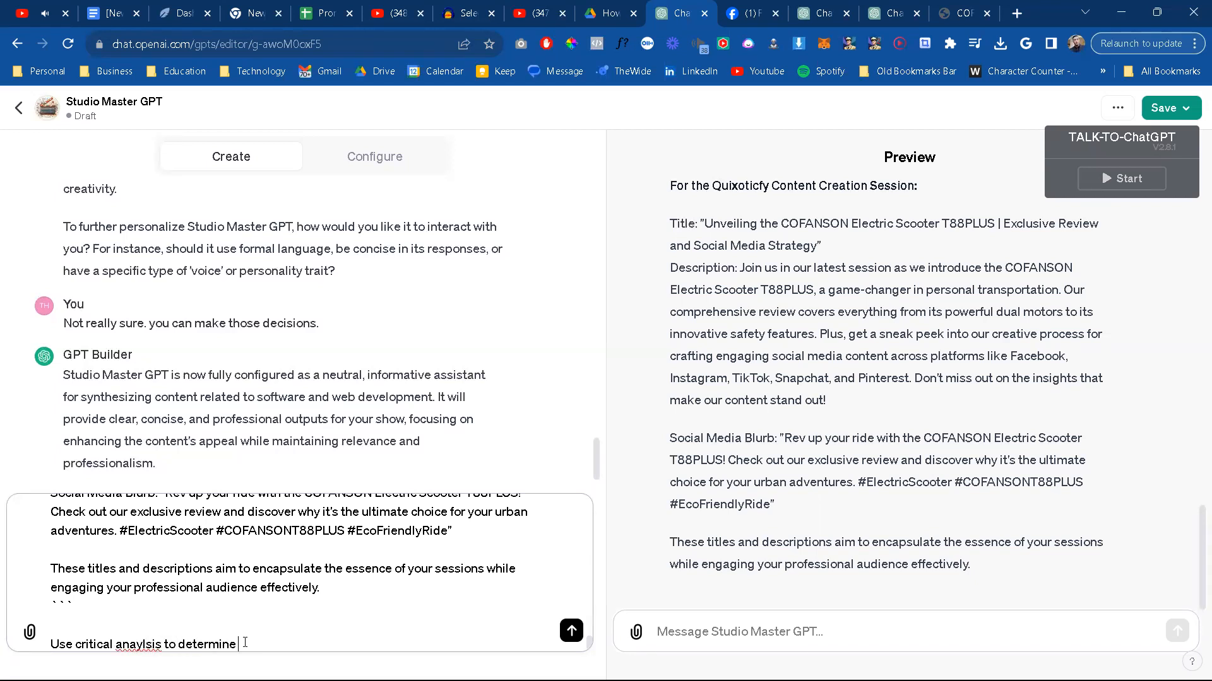
text(how to improve output.)
key(Return)
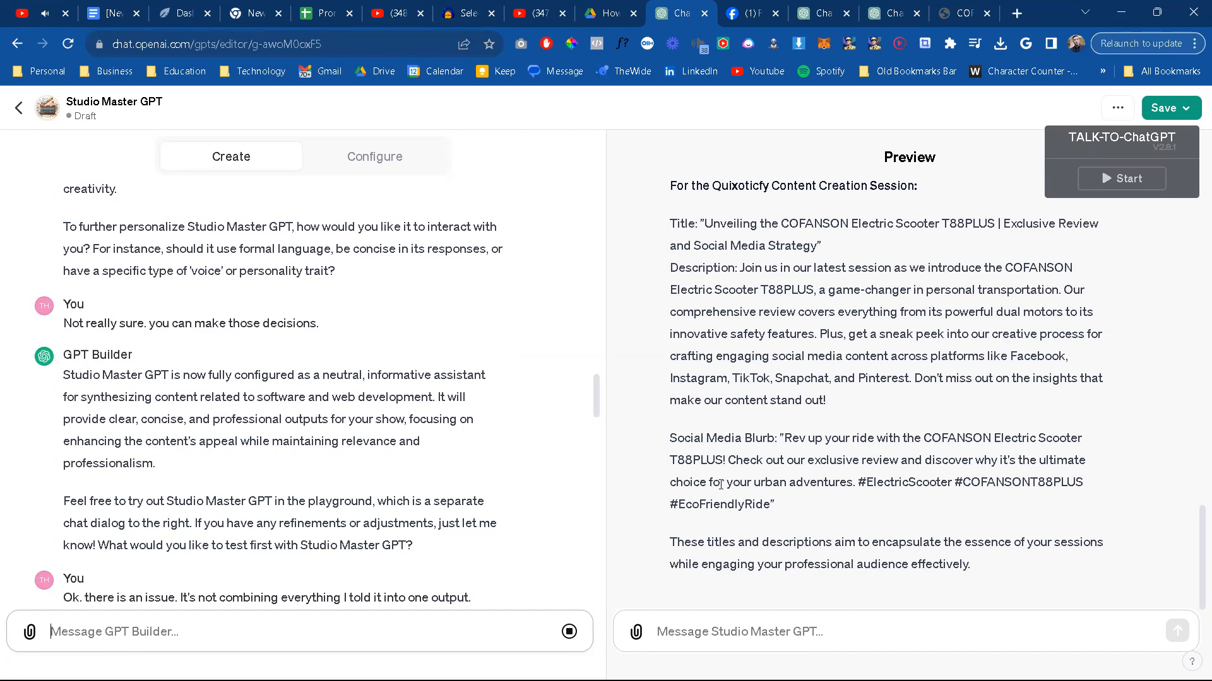
Step: Review the preview's separate titles, descriptions and social blurbs, and check the sent message and GPT Builder's update
scroll(720, 484, up, 5)
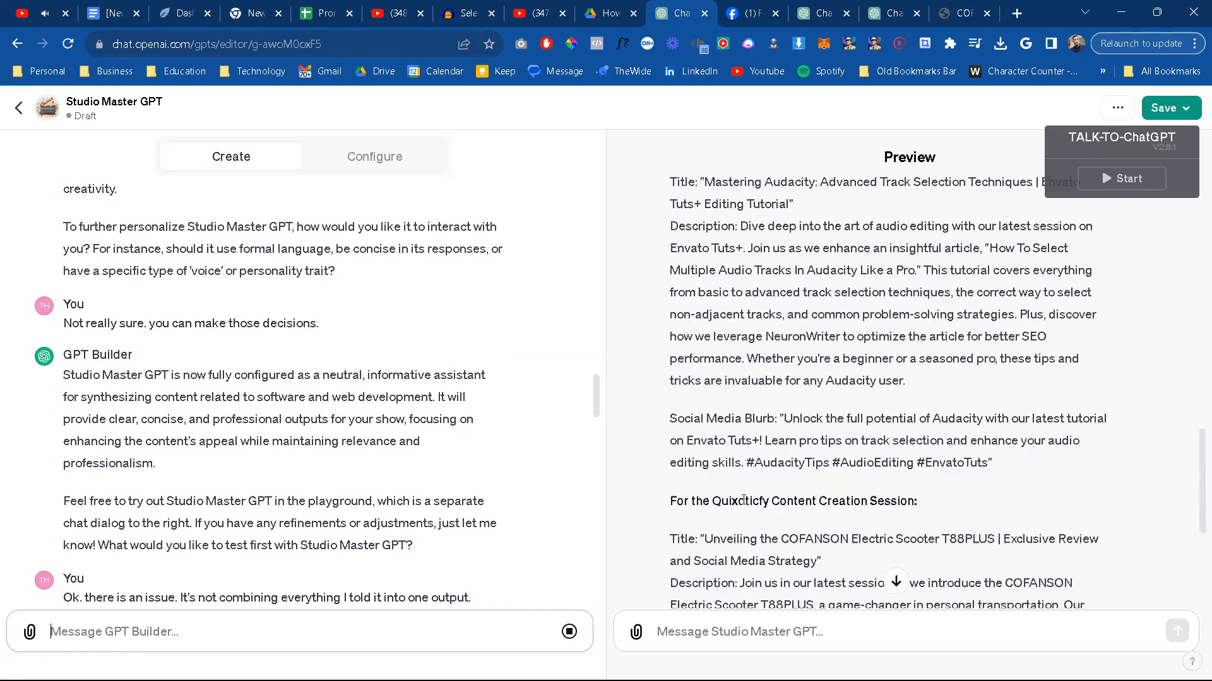
scroll(743, 500, up, 2)
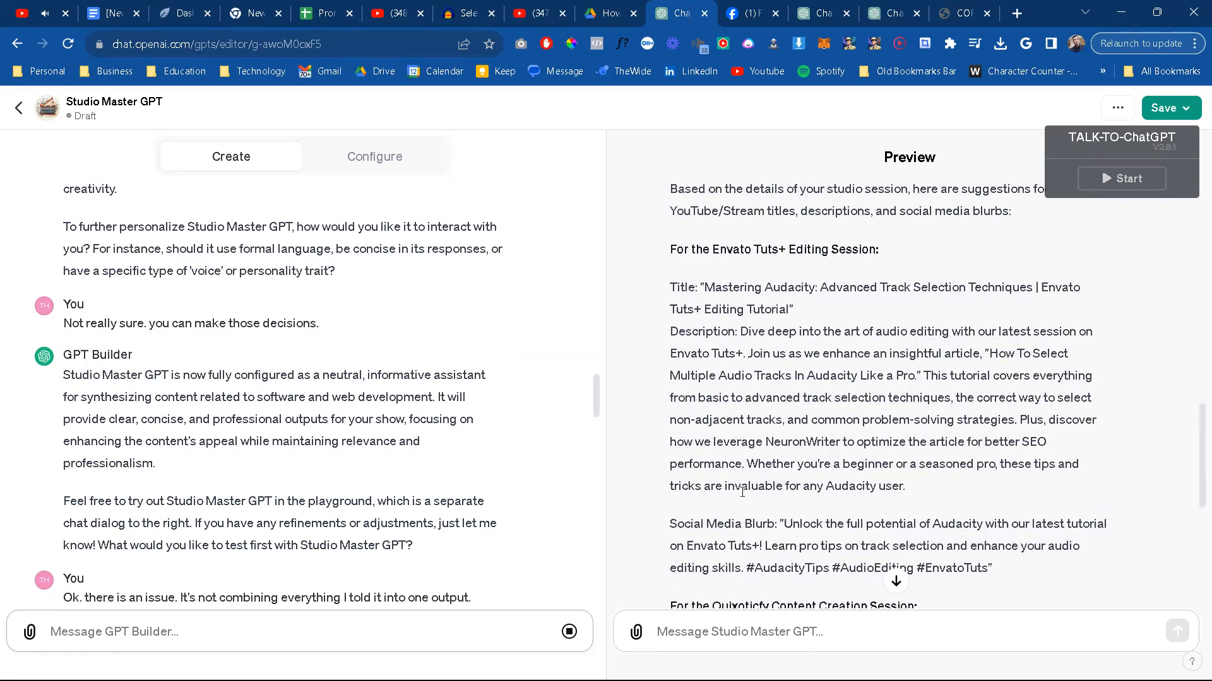
scroll(239, 453, down, 11)
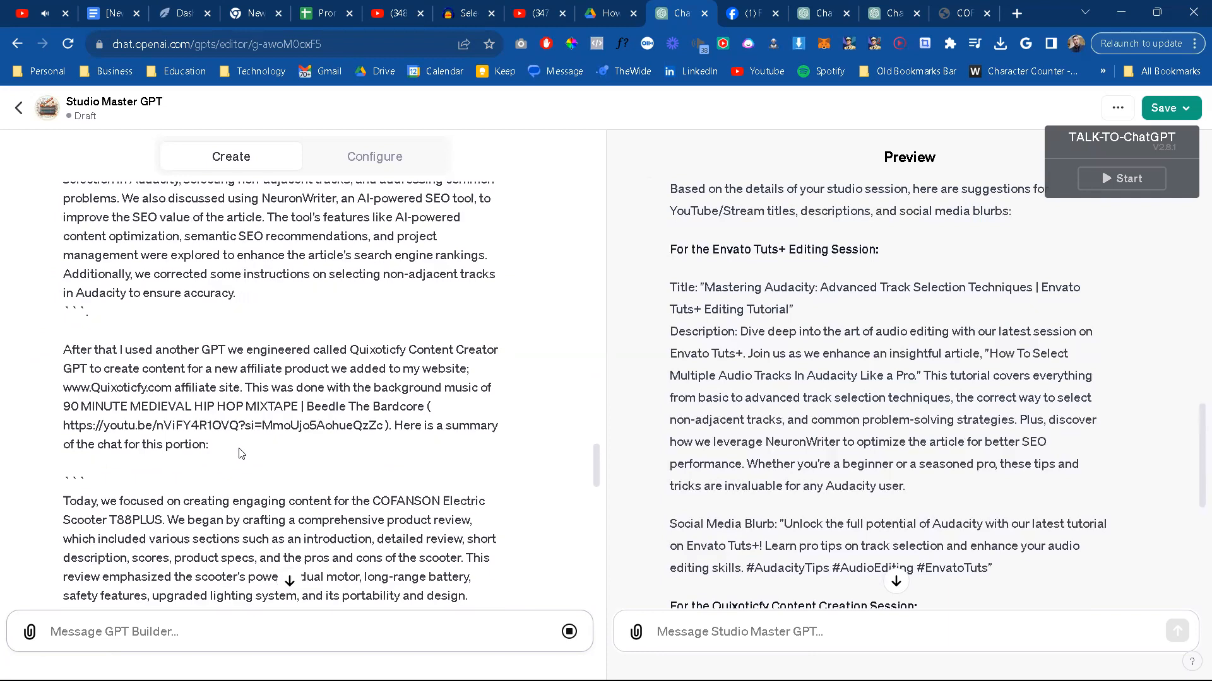
scroll(240, 450, down, 12)
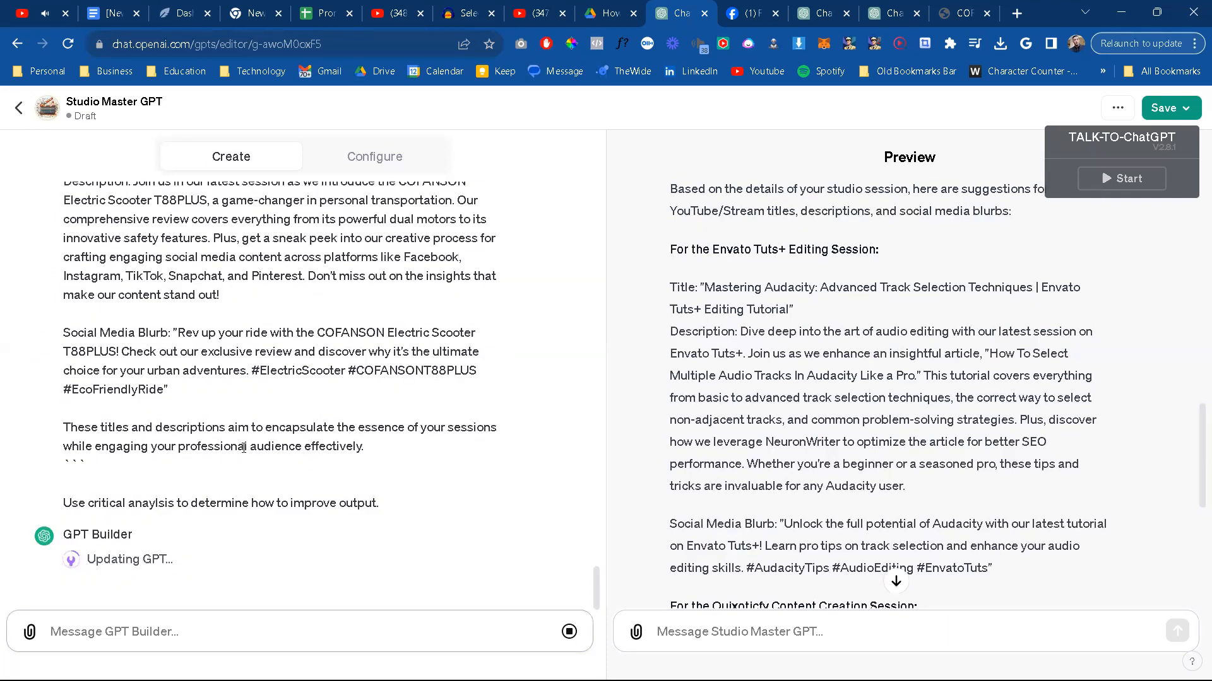
scroll(838, 407, down, 6)
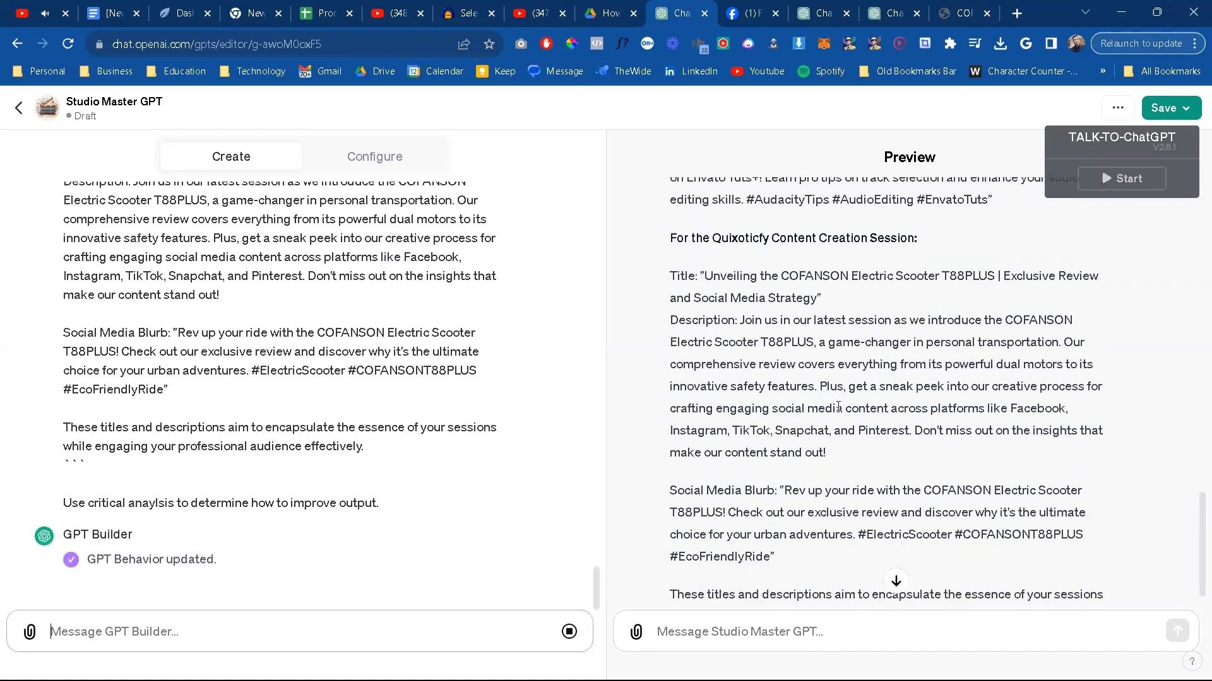
scroll(839, 407, down, 1)
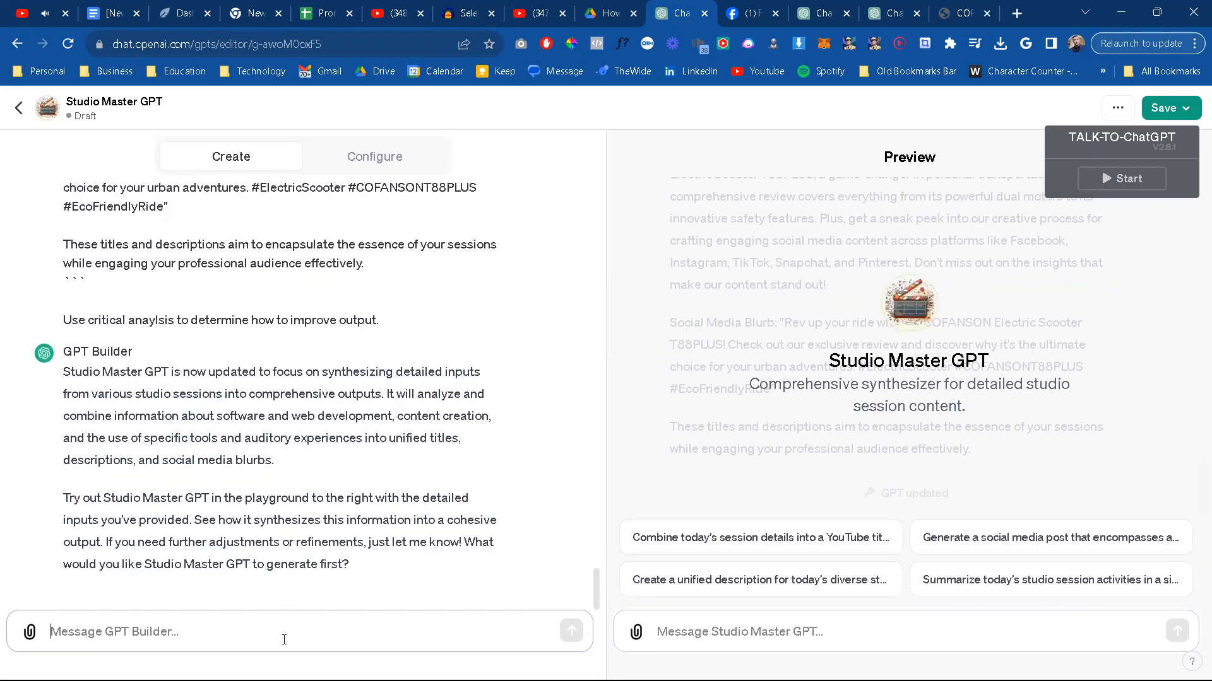
click(871, 644)
key(ctrl+v)
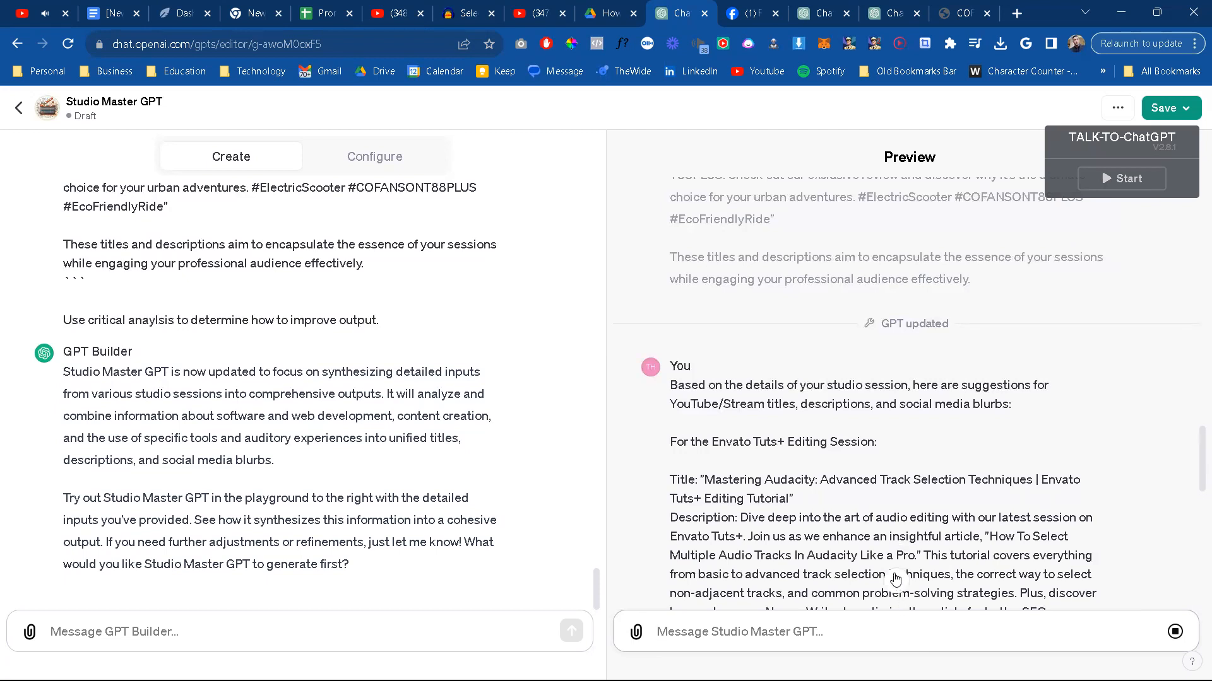
scroll(902, 467, down, 3)
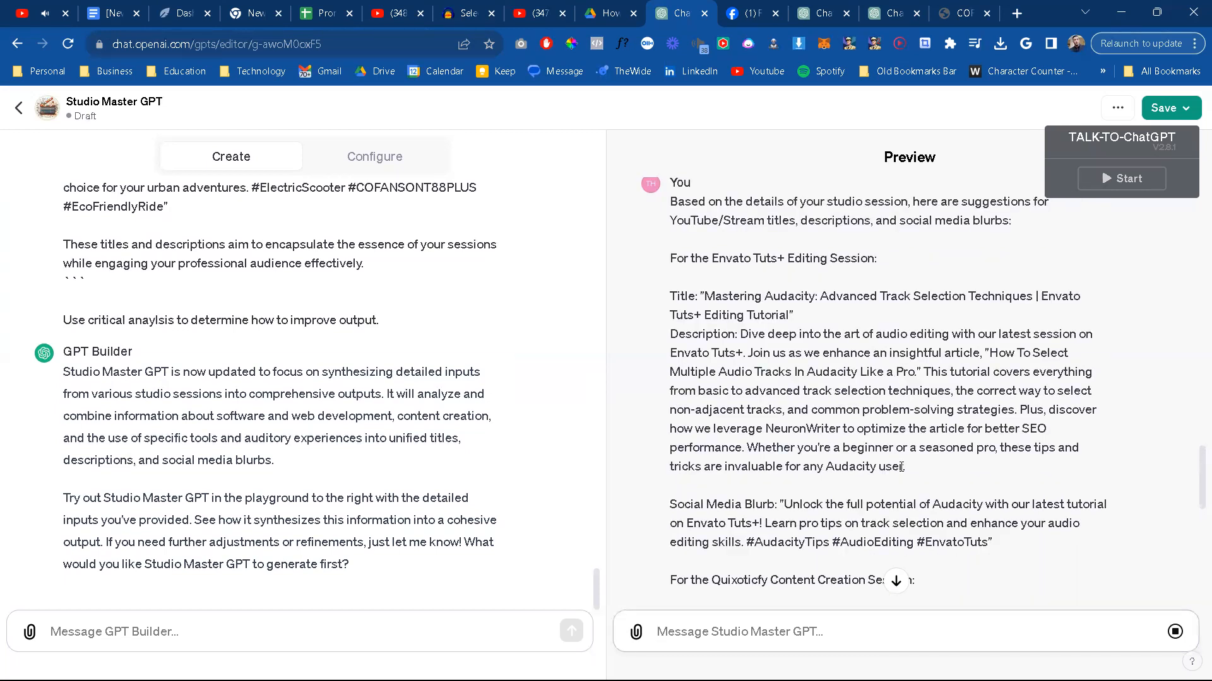
click(271, 644)
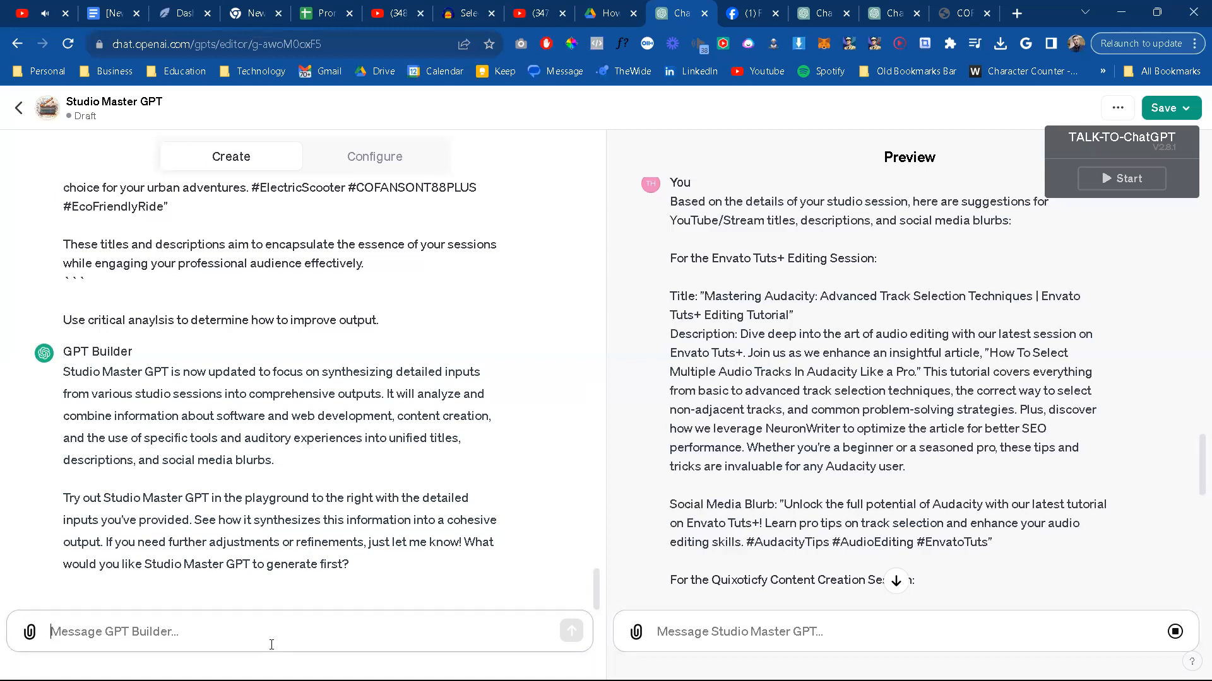
click(1175, 632)
scroll(241, 483, up, 2)
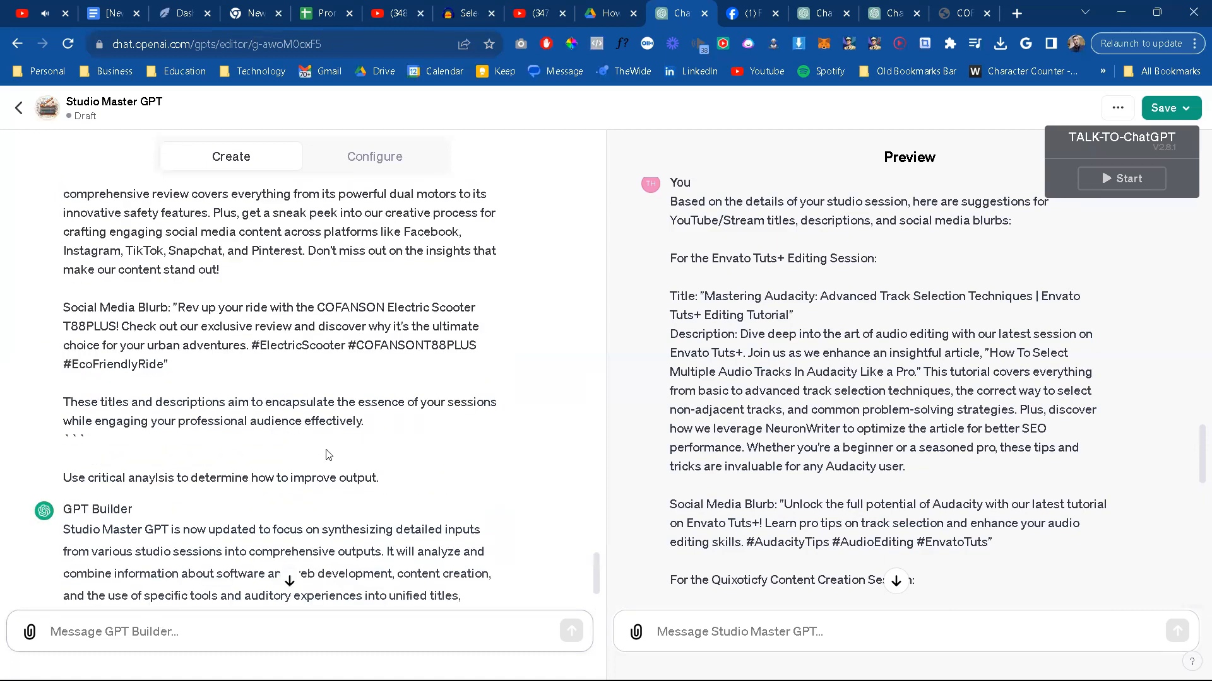
drag(365, 421, 254, 203)
click(264, 285)
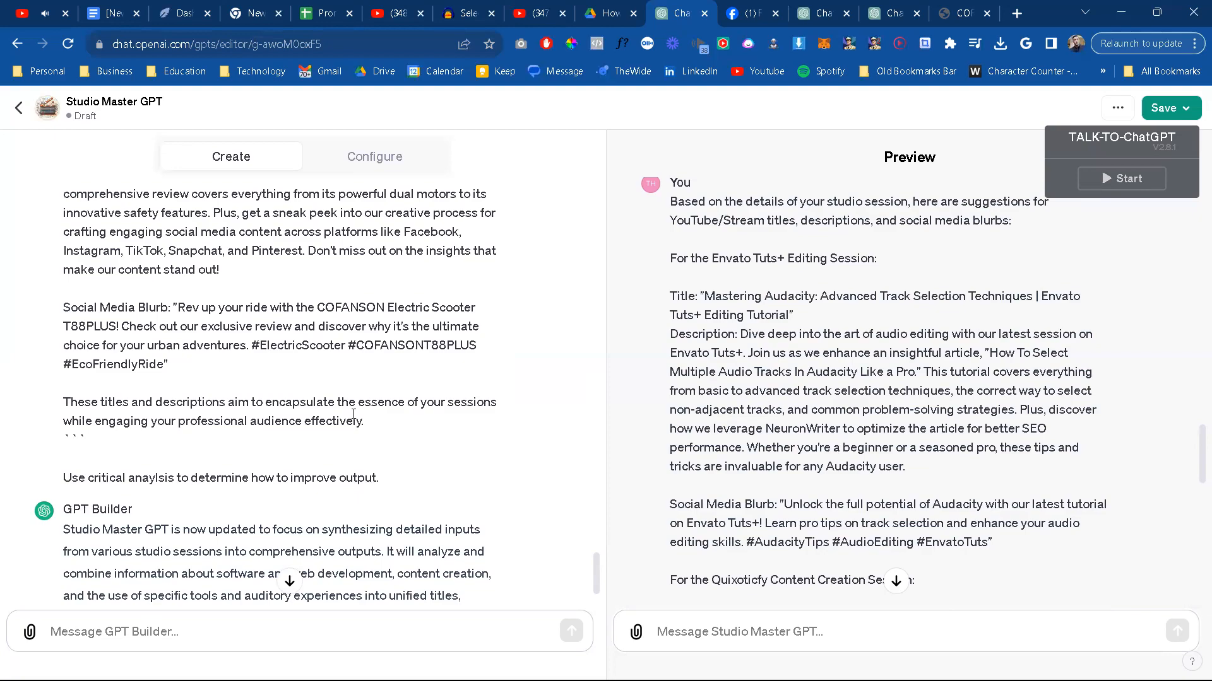
Step: Copy the session notes from TempCodeandPrompts in VS Code and send them to Studio Master GPT in the ChatGPT preview
key(alt+Tab)
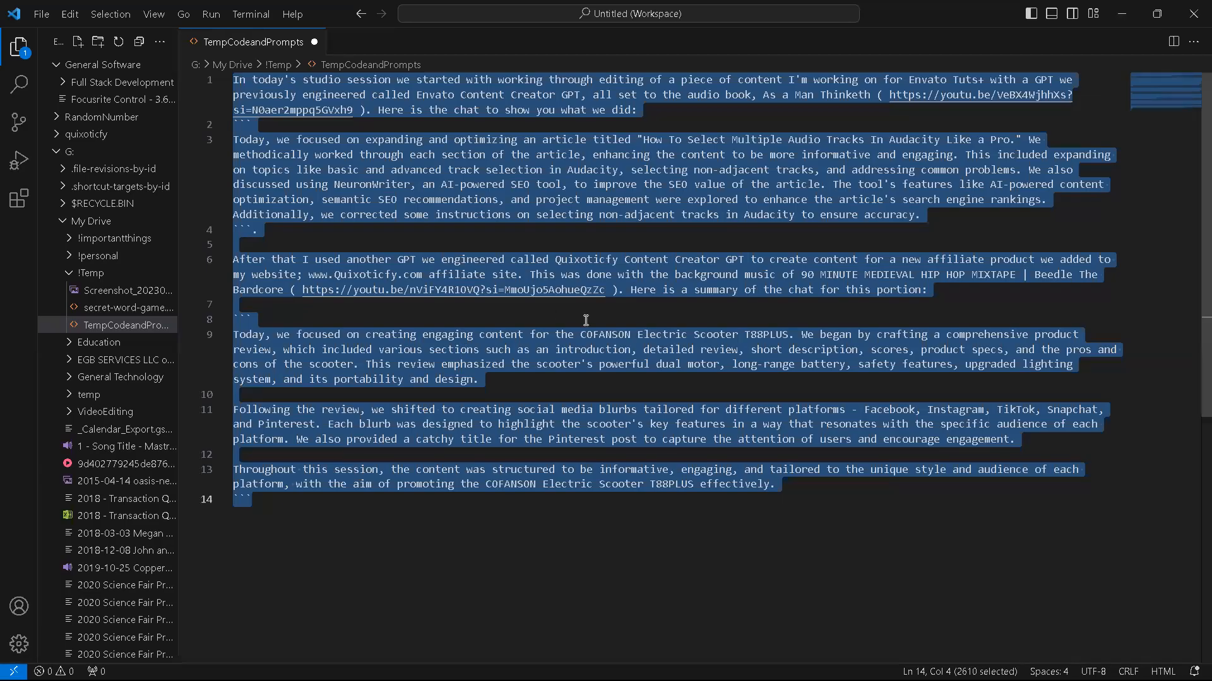
key(ctrl+c)
key(alt+Tab)
click(725, 628)
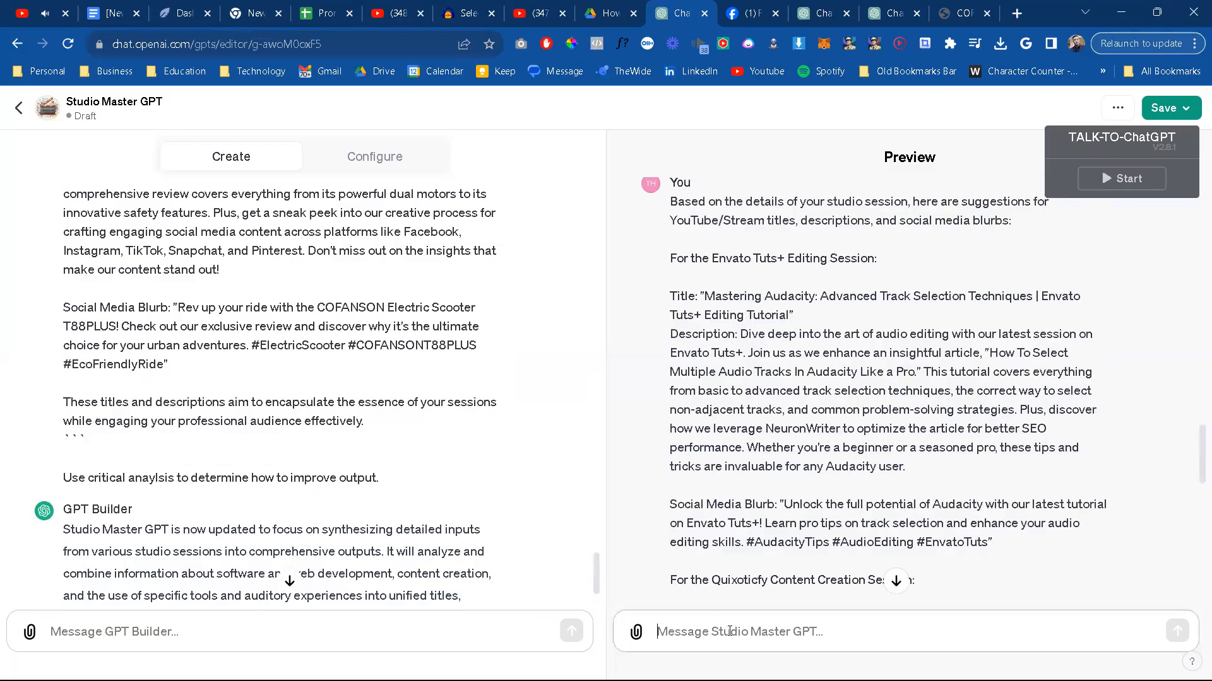
key(ctrl+v)
key(Return)
click(893, 581)
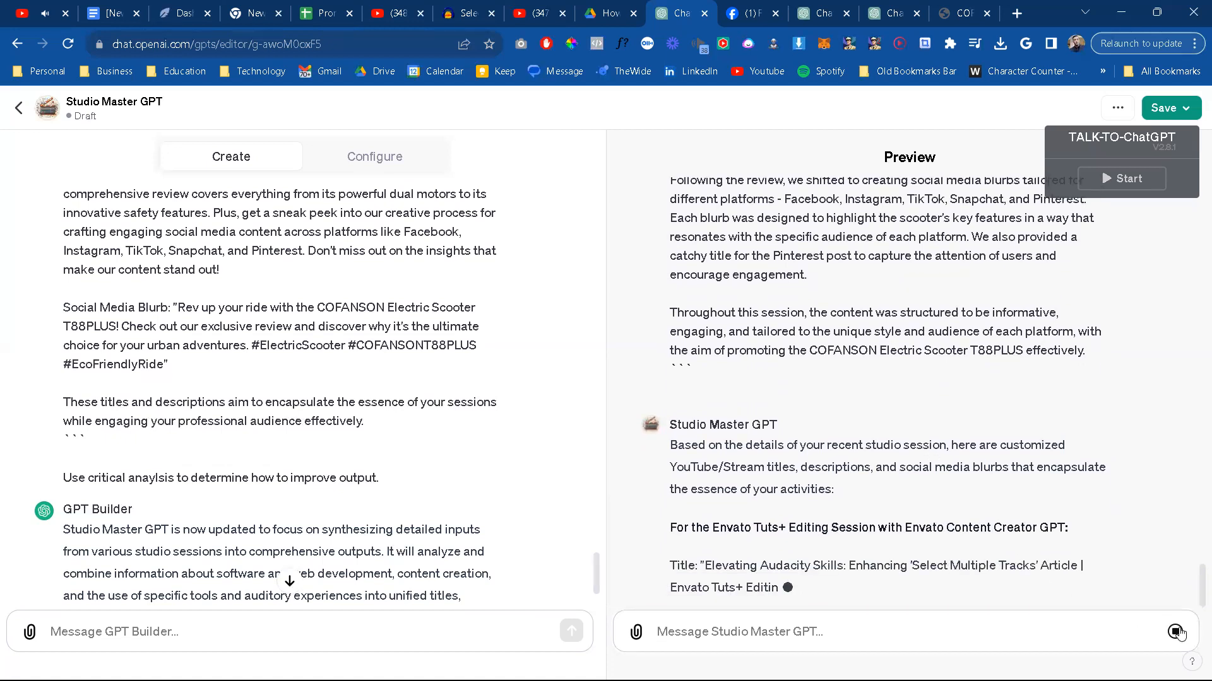
Step: Begin a message to GPT Builder with "Nope. Its still doing the same thing."
click(281, 636)
text(Not=pe)
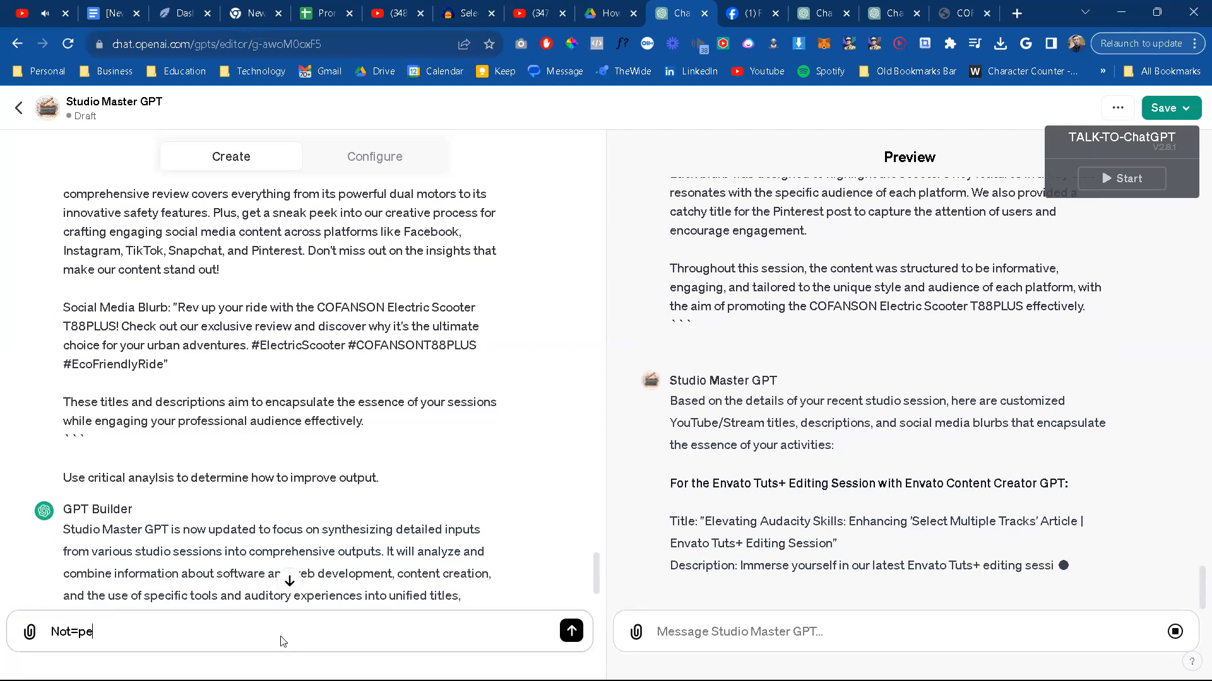
key(BackSpace)
key(BackSpace)
key(BackSpace)
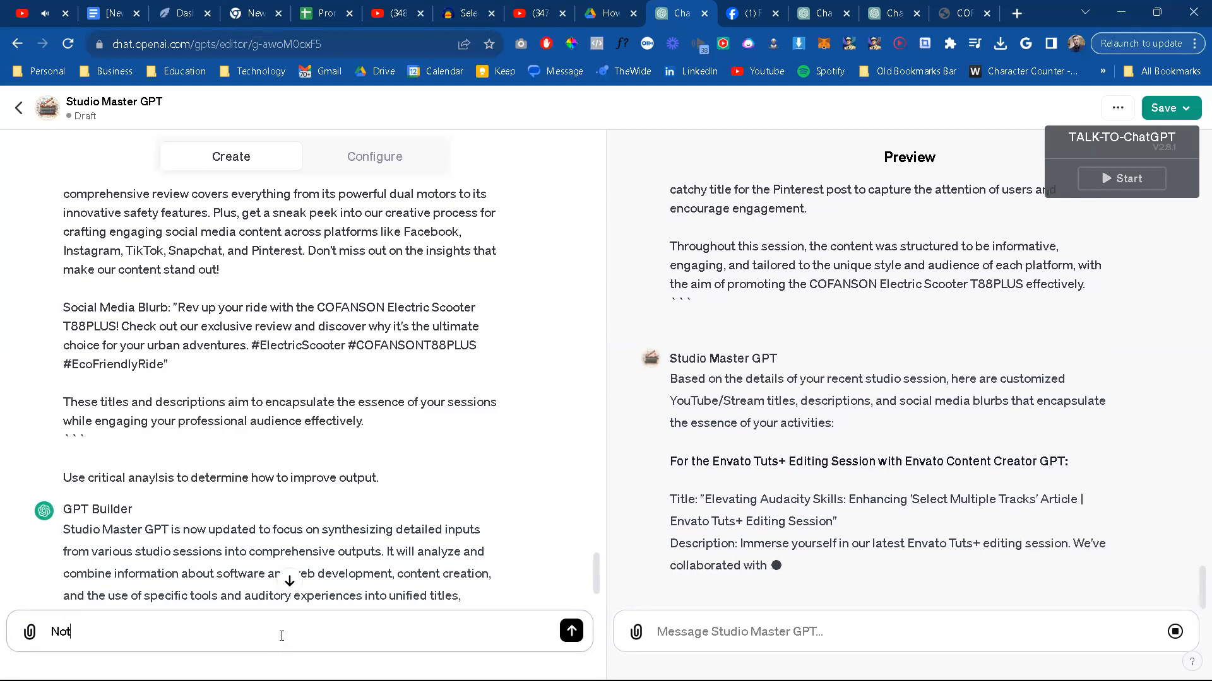
text(te)
key(BackSpace)
key(BackSpace)
text(pe. Its stil)
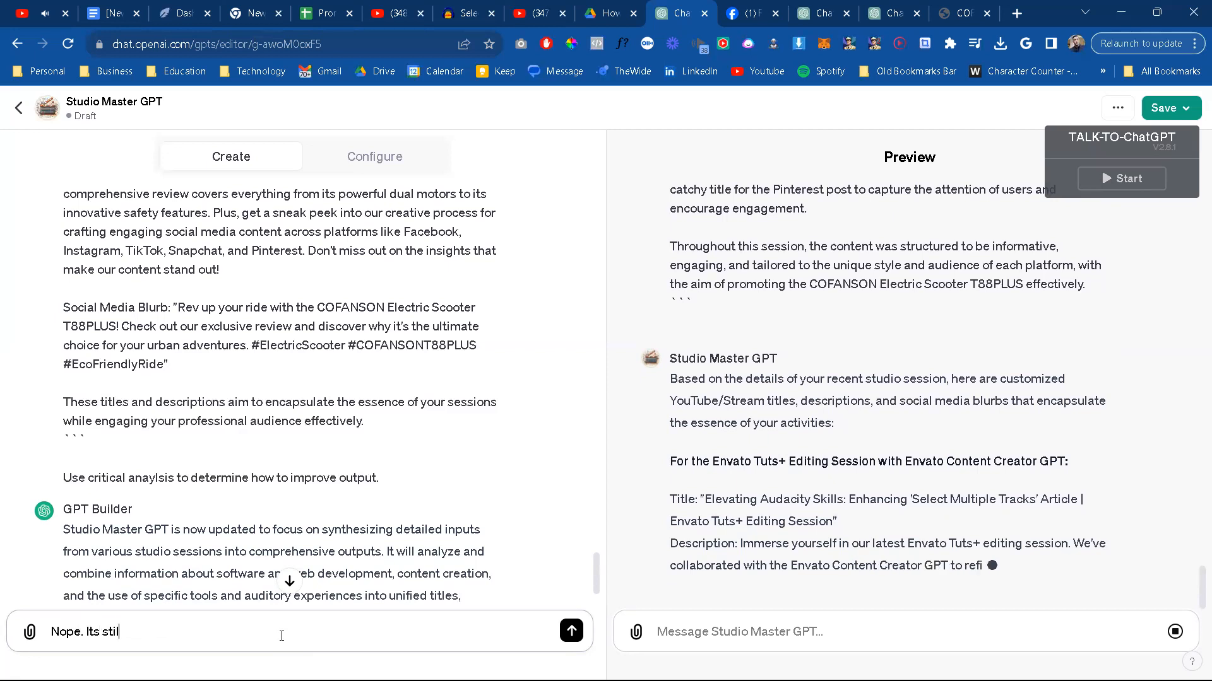
text(l doning the )
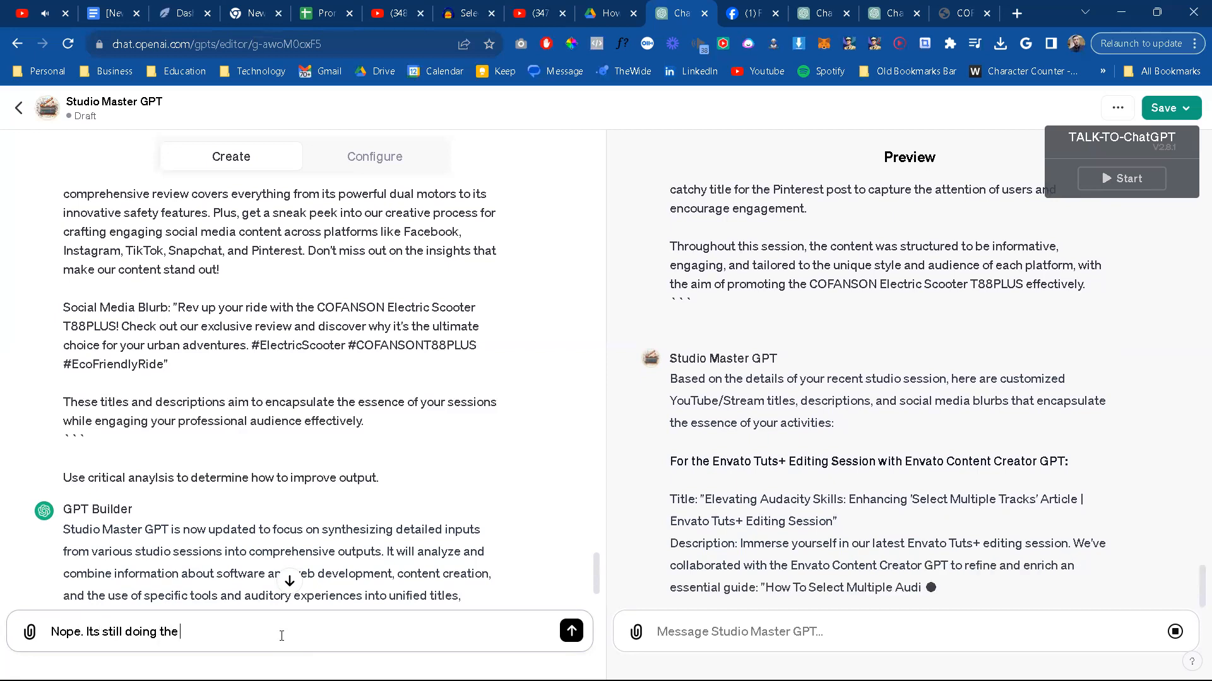
text(same thing. It nee)
text(ds to)
Step: Complete the message with "It needs to take all information from everything we did, and produce a single output for everything." and send it
text(al)
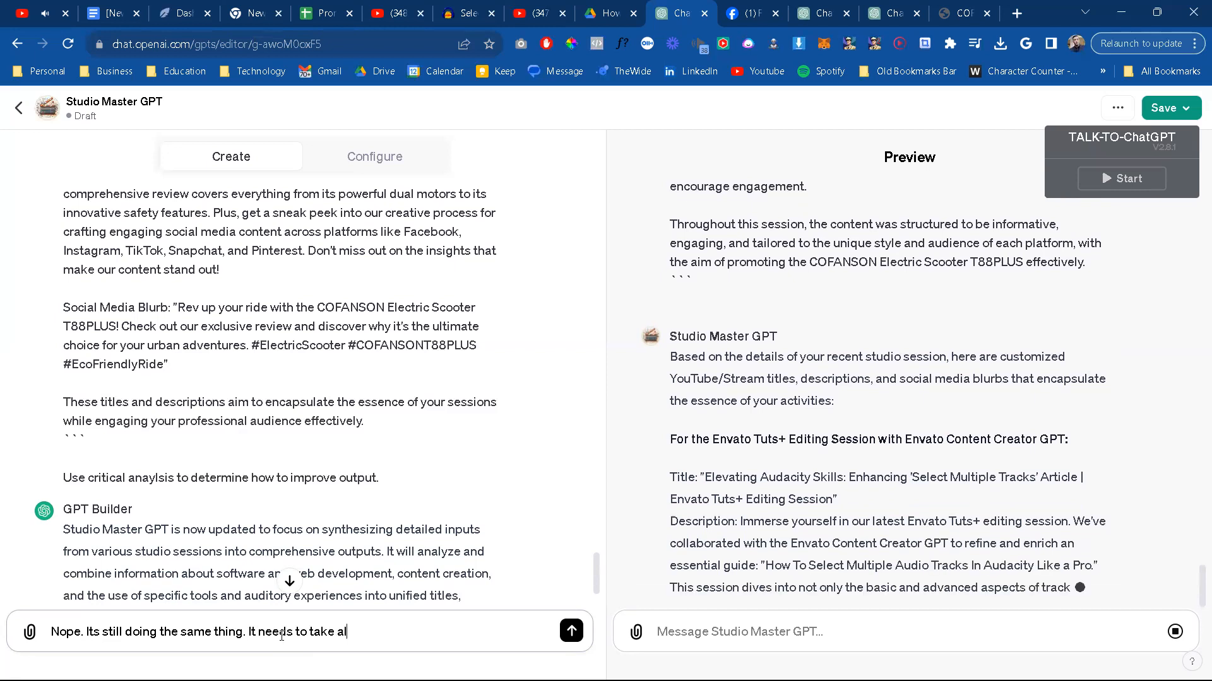
text(l information from everything I)
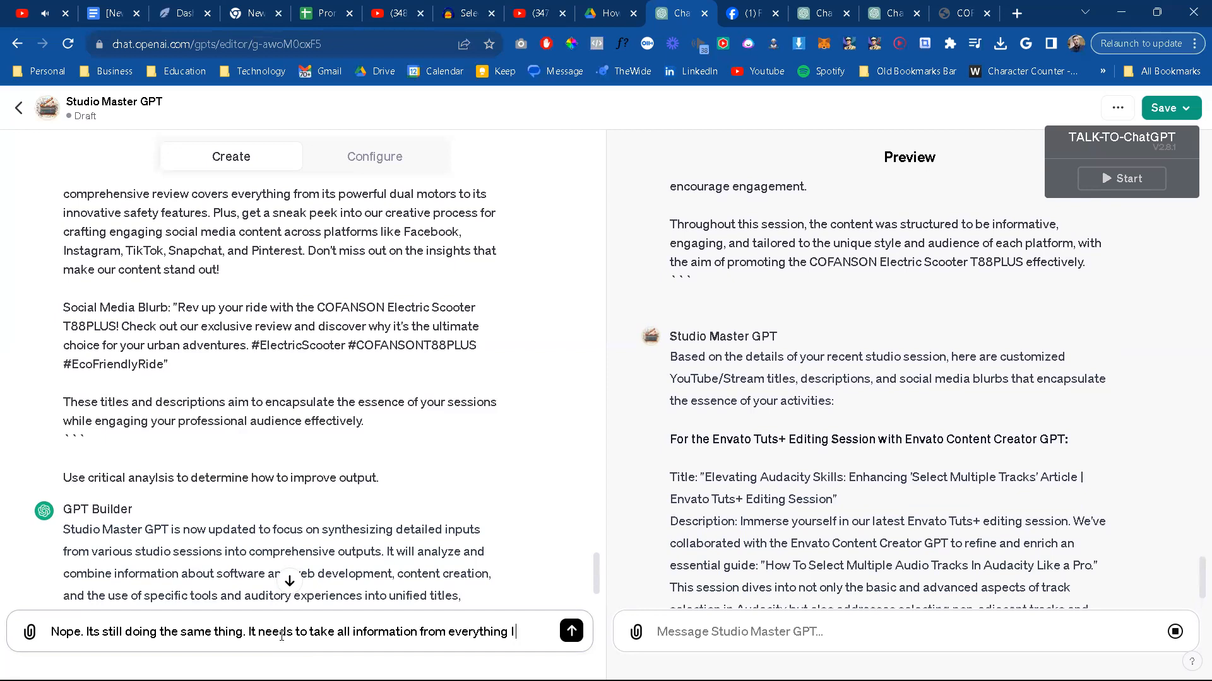
key(BackSpace)
text(we did, and pro)
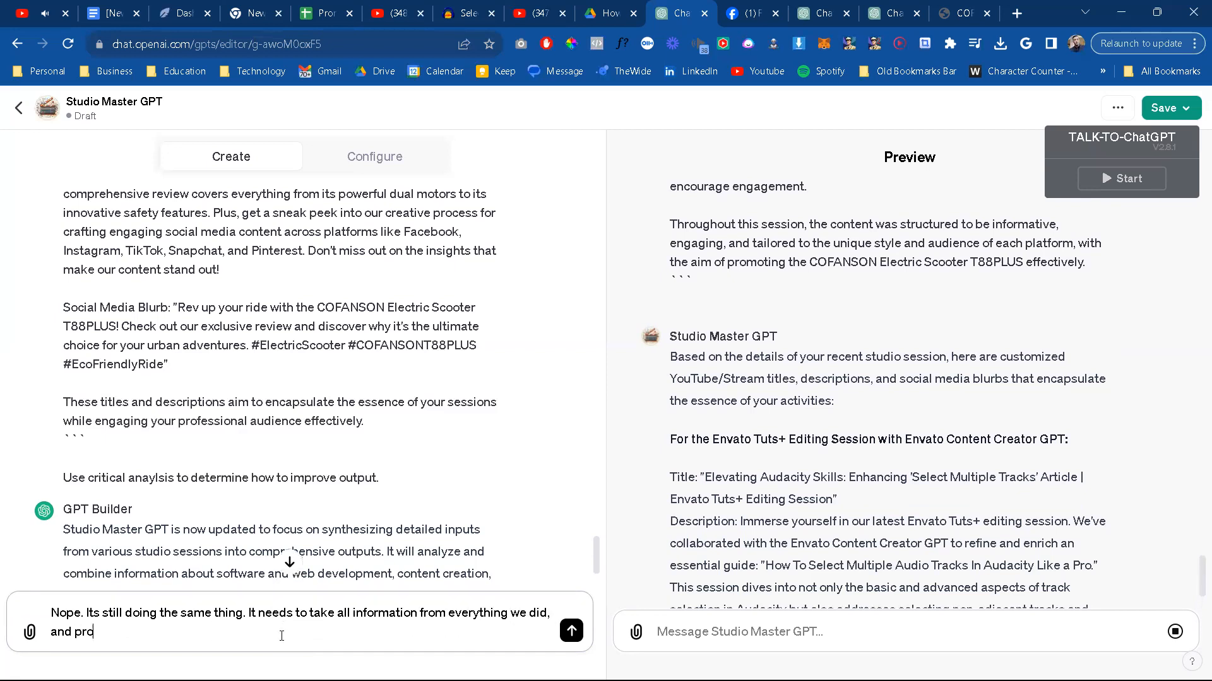
text(duce a single output for e)
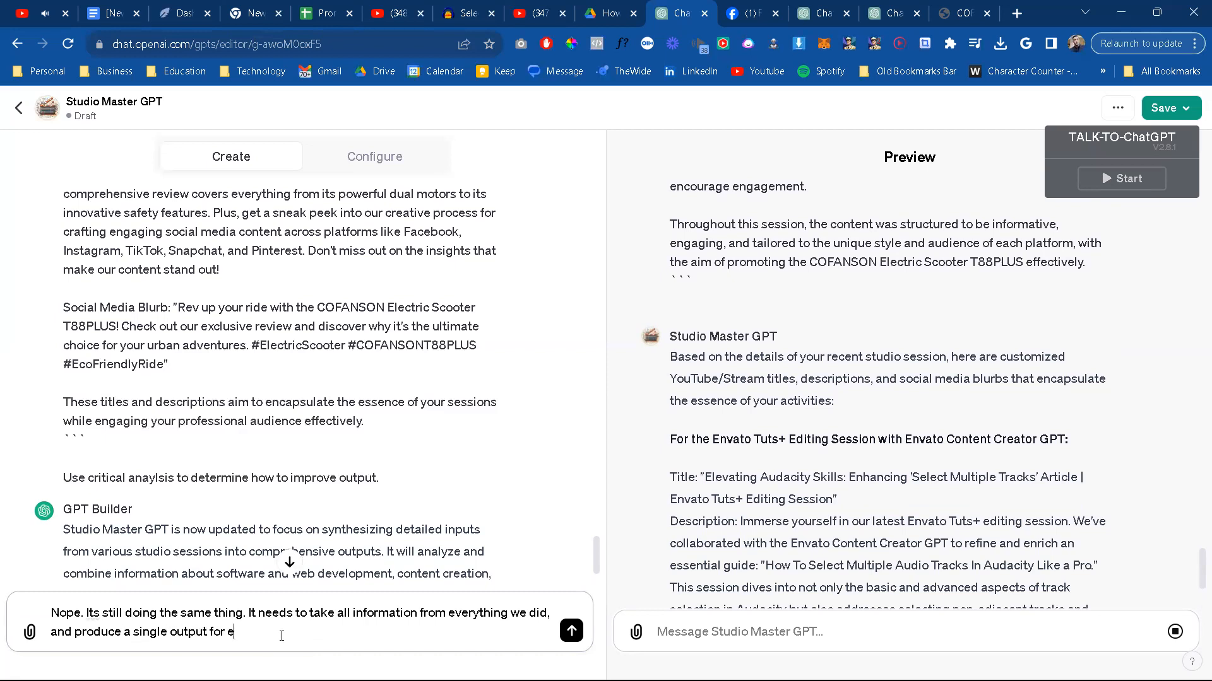
text(verything, per)
key(BackSpace)
key(BackSpace)
key(BackSpace)
key(Return)
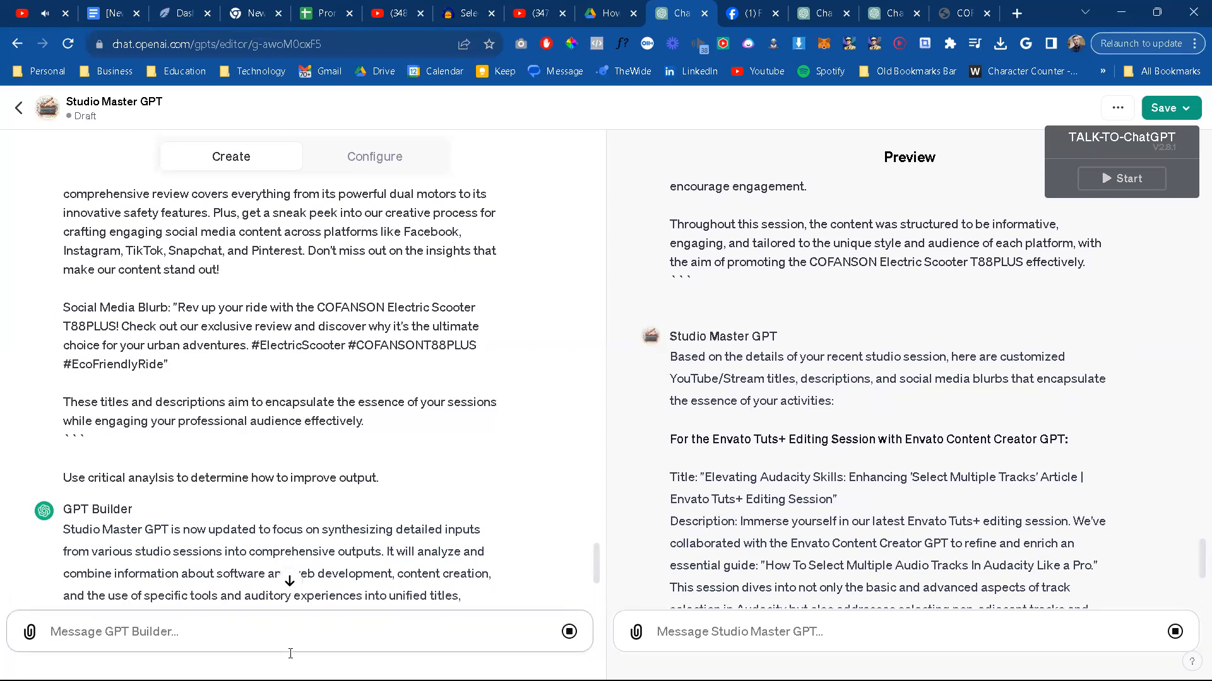
click(289, 580)
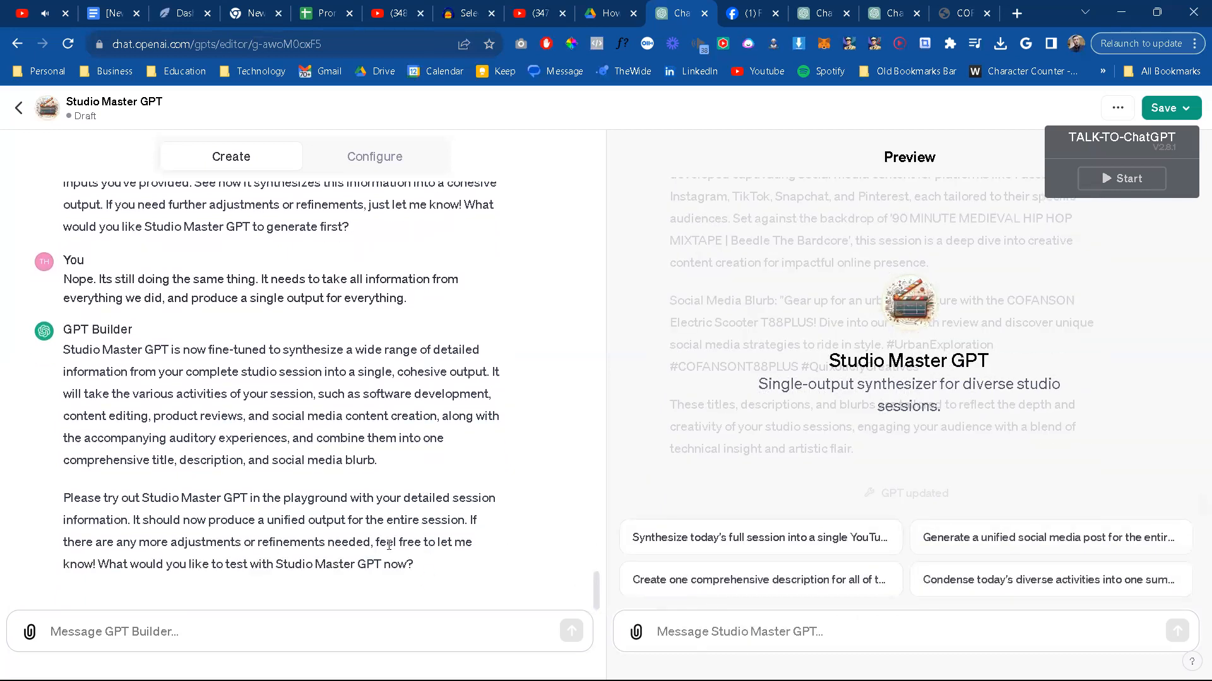
Step: Paste the copied session notes into the updated Studio Master GPT preview, check them over, and send them
click(724, 634)
key(ctrl+v)
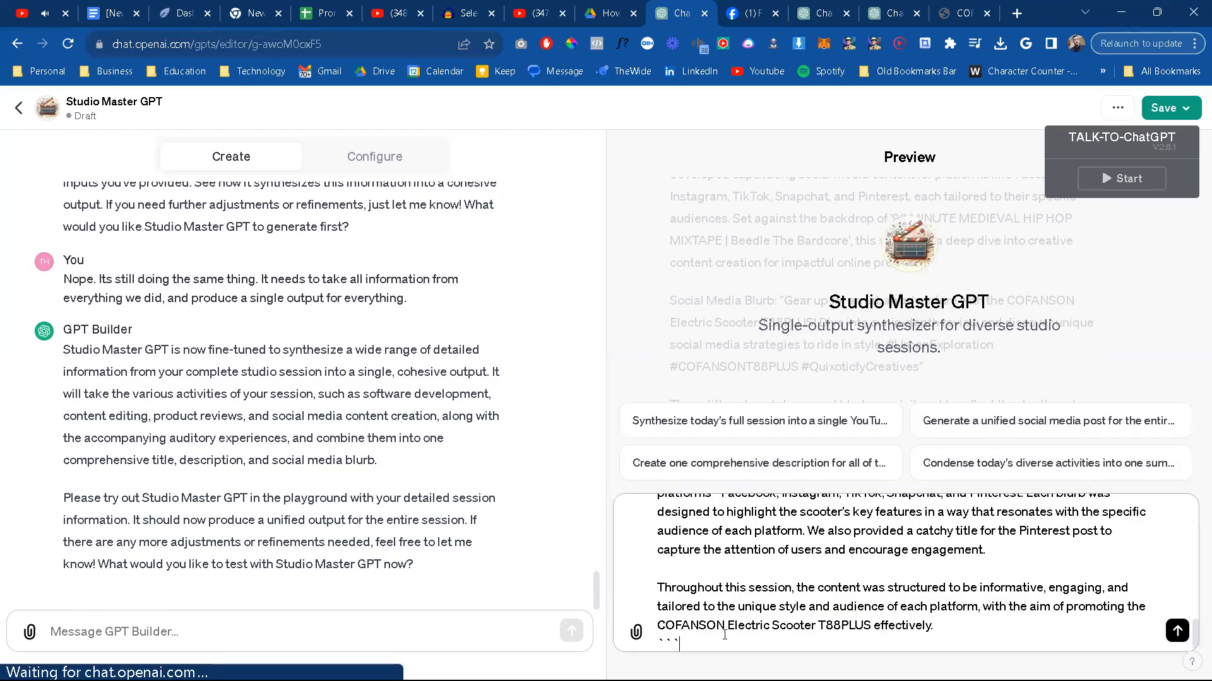
scroll(724, 636, up, 15)
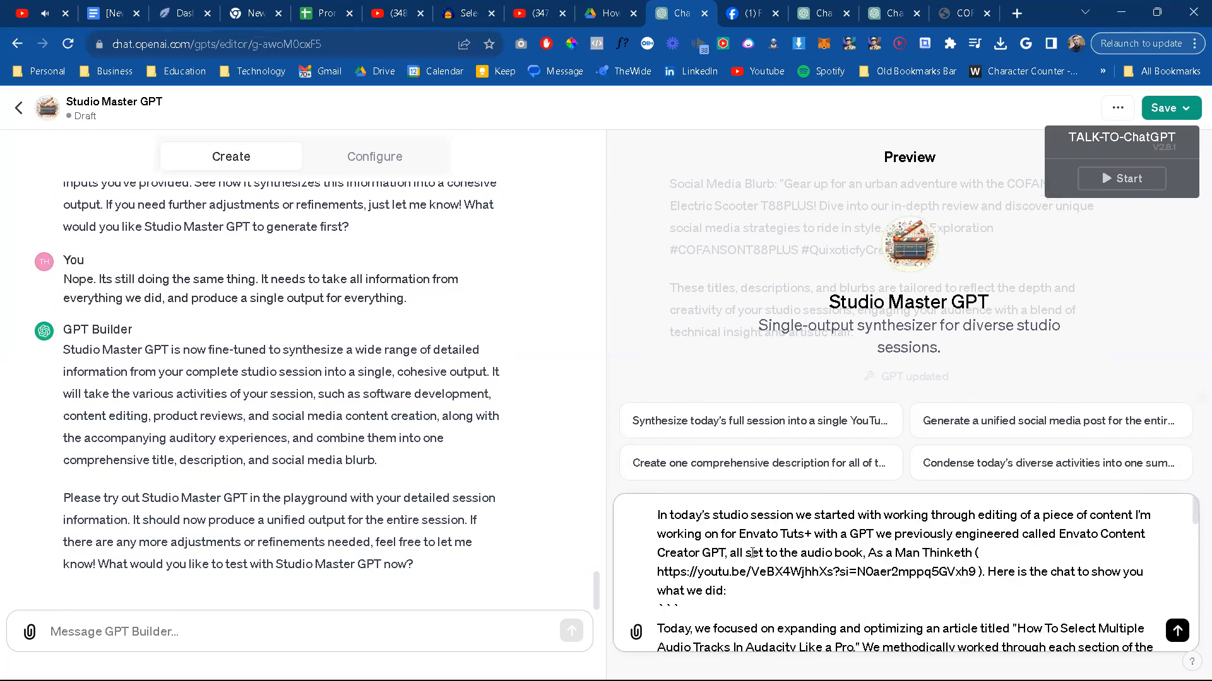
scroll(752, 553, down, 8)
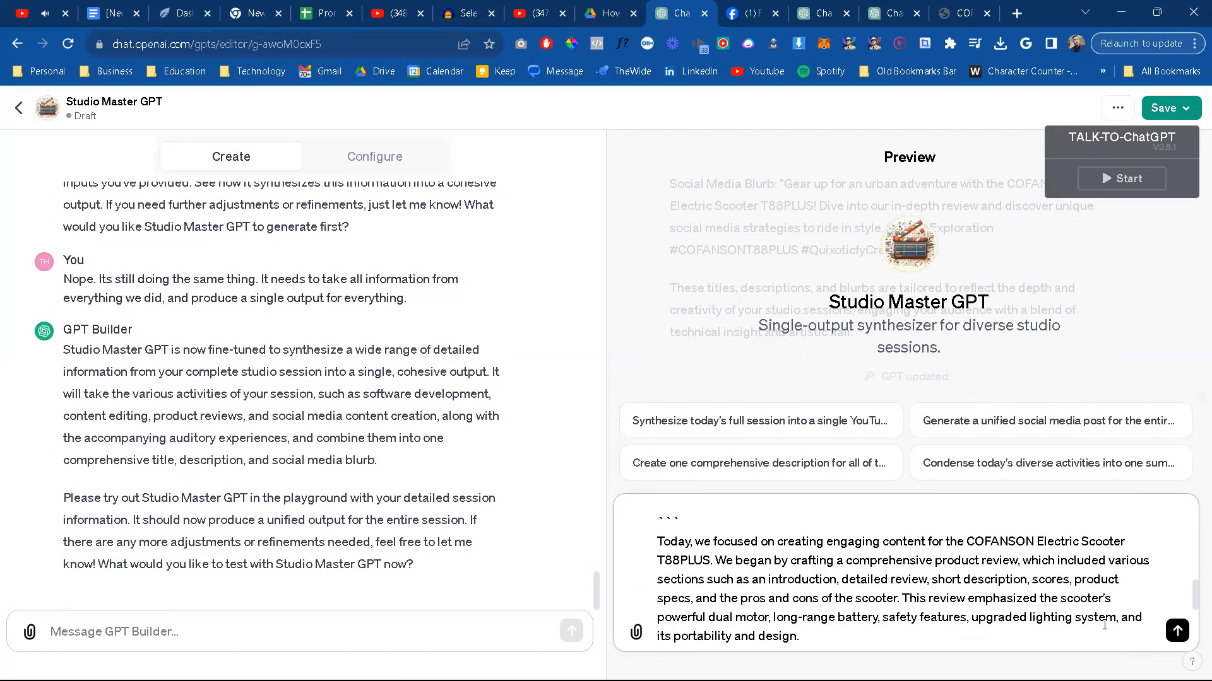
click(1176, 630)
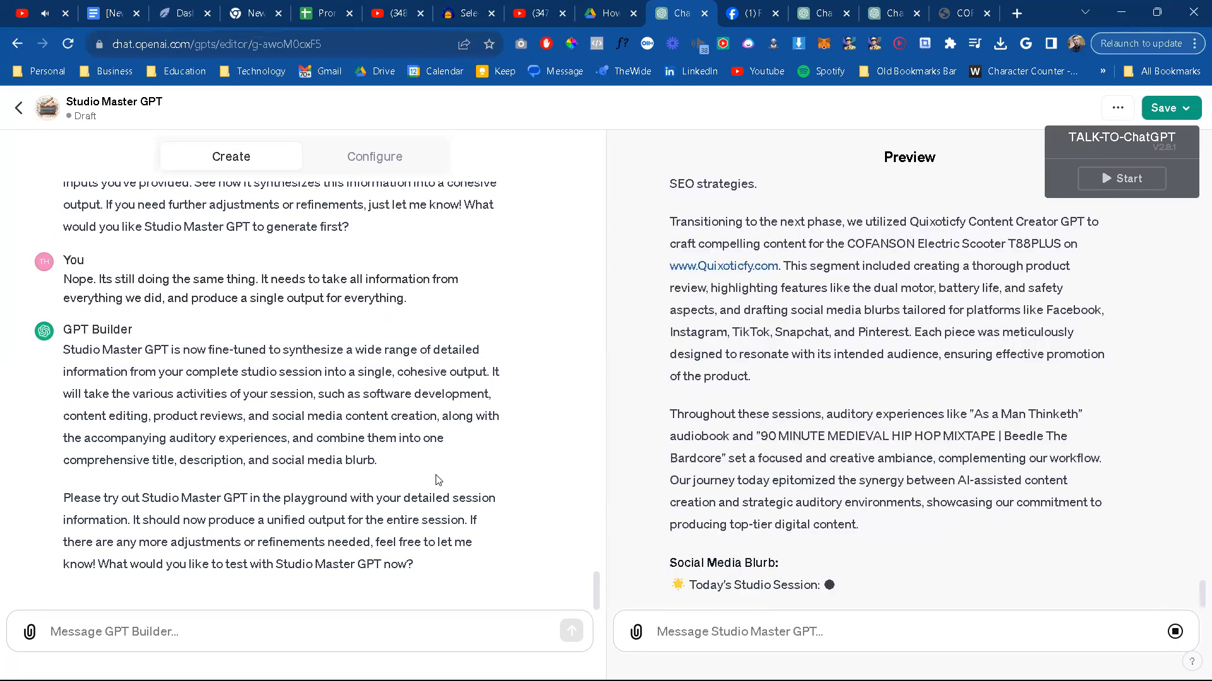
Step: Start a GPT Builder message with "That looks perfect.. However, I want to add one more thing."
click(318, 646)
text(That looks)
key(BackSpace)
text(looks perfect)
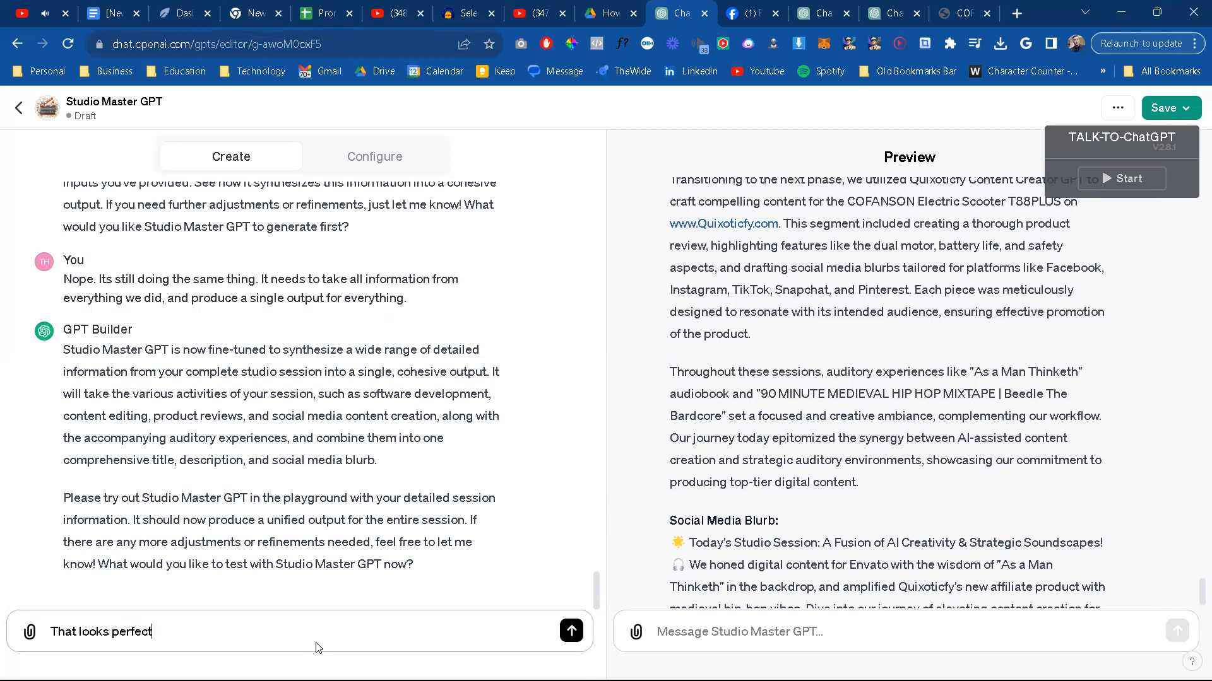
text(.. However, I want to add one)
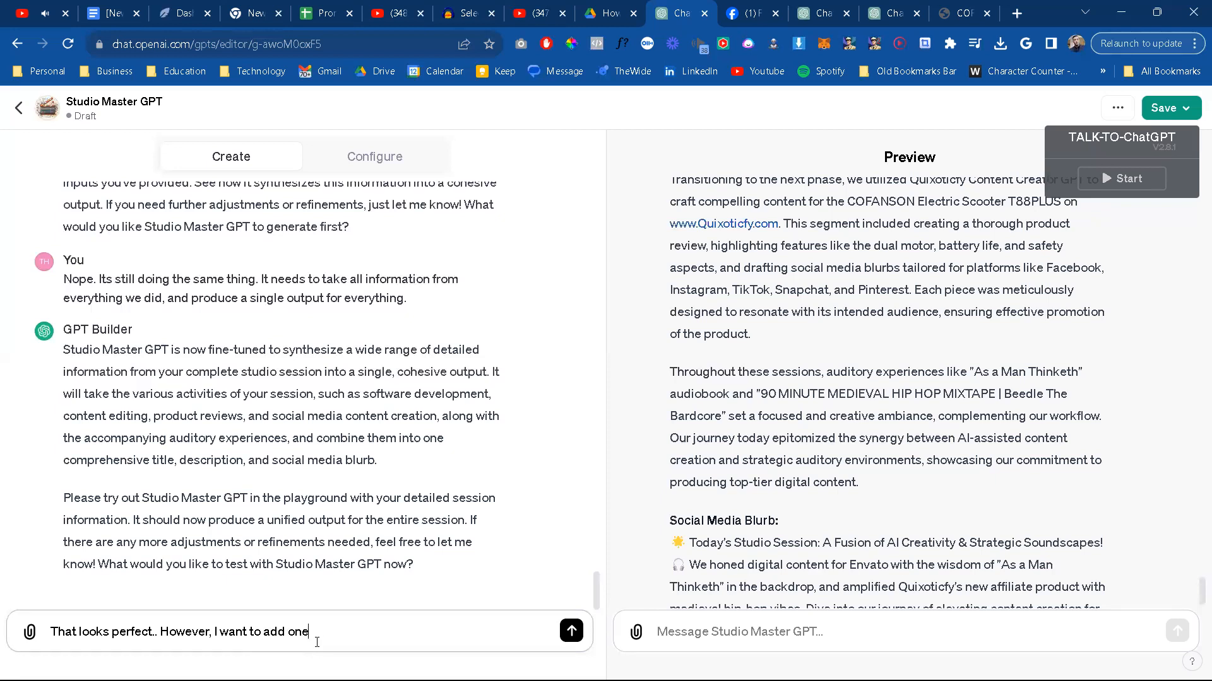
text( more thing. I want to make sure that )
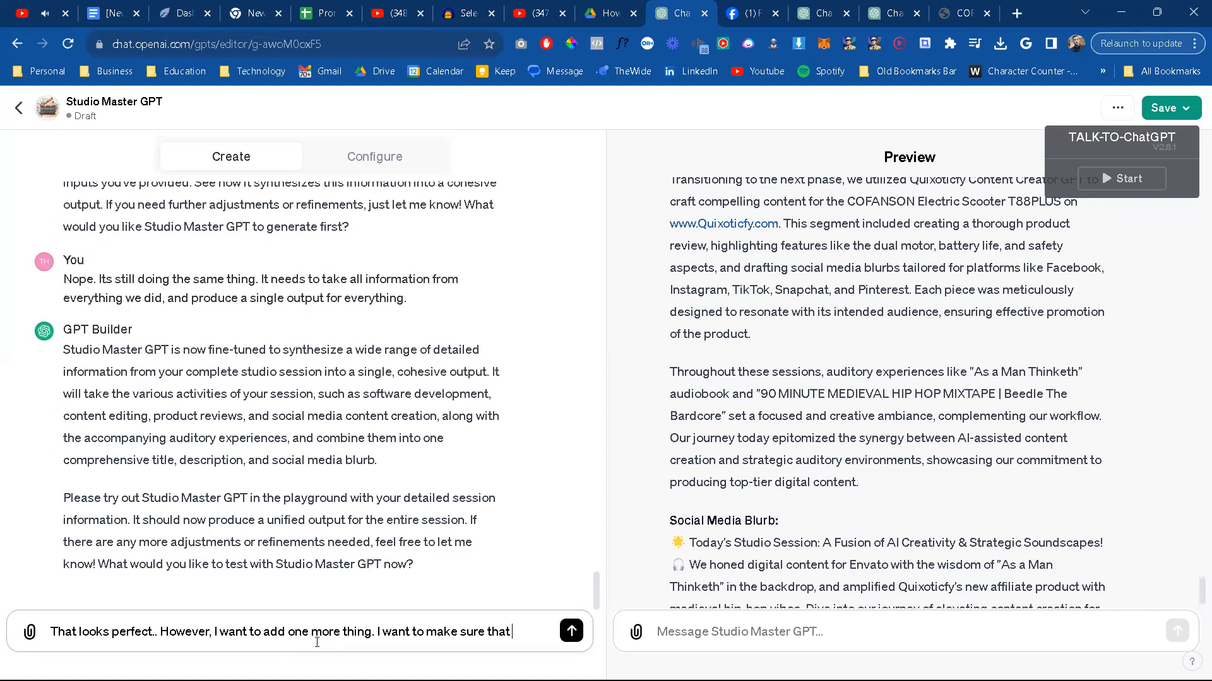
text(the youtube d)
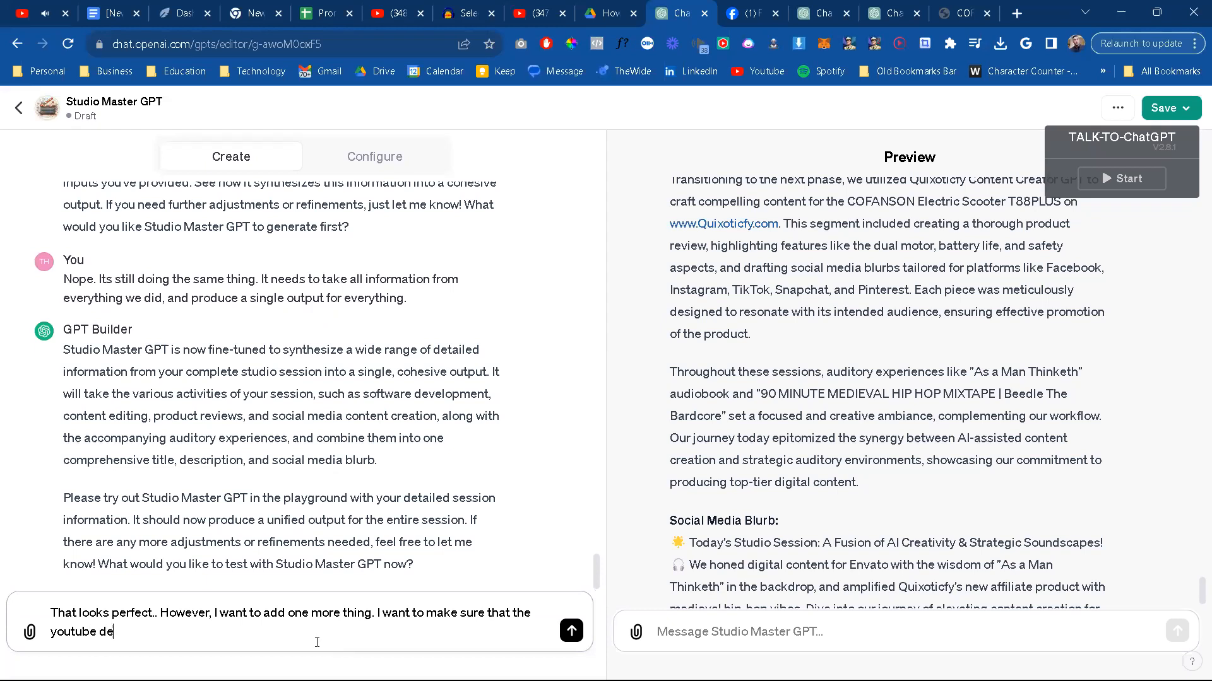
text(escription in)
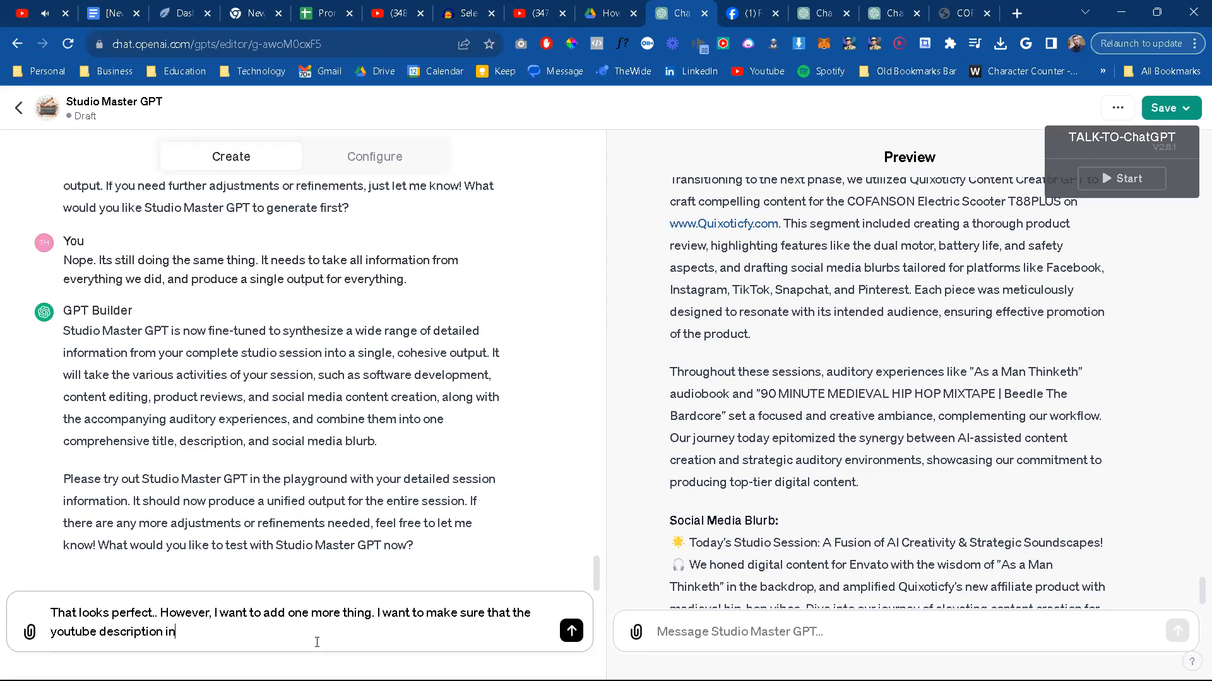
text(cludes any links to any audio)
Step: Continue the message with "I want to make sure that the youtube description includes any links that I give it,"
key(BackSpace)
key(BackSpace)
key(BackSpace)
key(BackSpace)
key(BackSpace)
key(BackSpace)
key(BackSpace)
key(BackSpace)
key(BackSpace)
key(BackSpace)
text(that I give it, e)
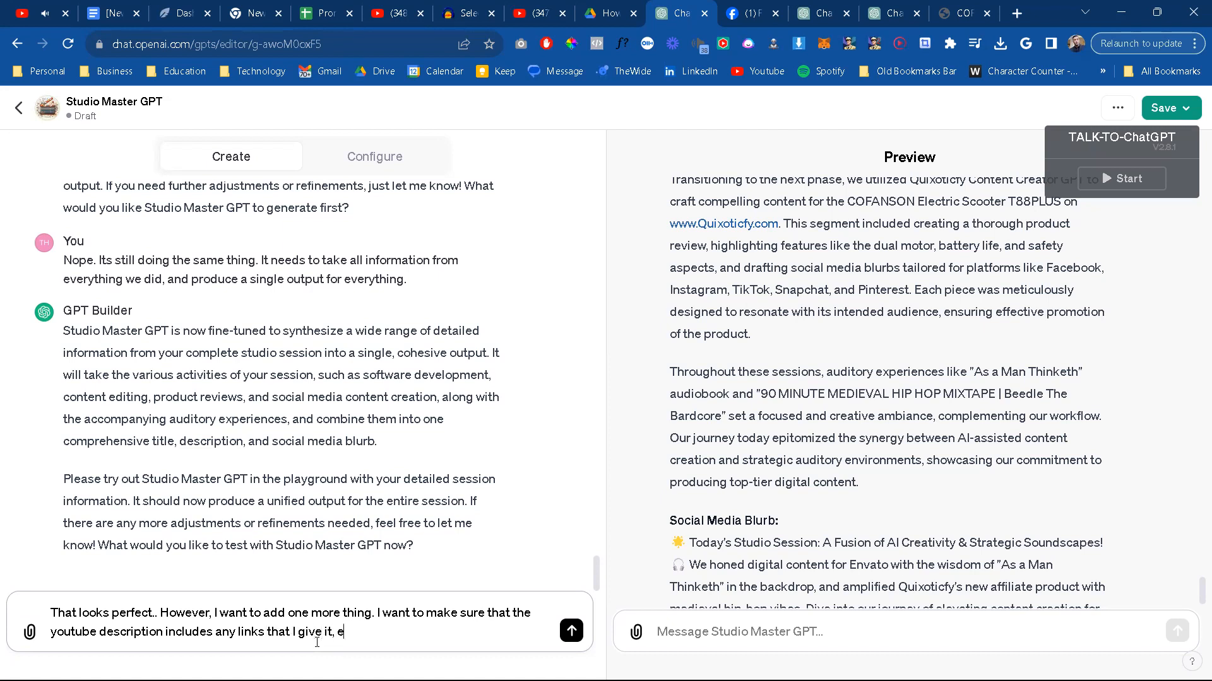
text(specially when disu)
Step: Add "especially when talking about giving credit to other creators, in this case the auditory credits." to the message
key(BackSpace)
key(BackSpace)
key(BackSpace)
key(BackSpace)
text(talking about giving credit)
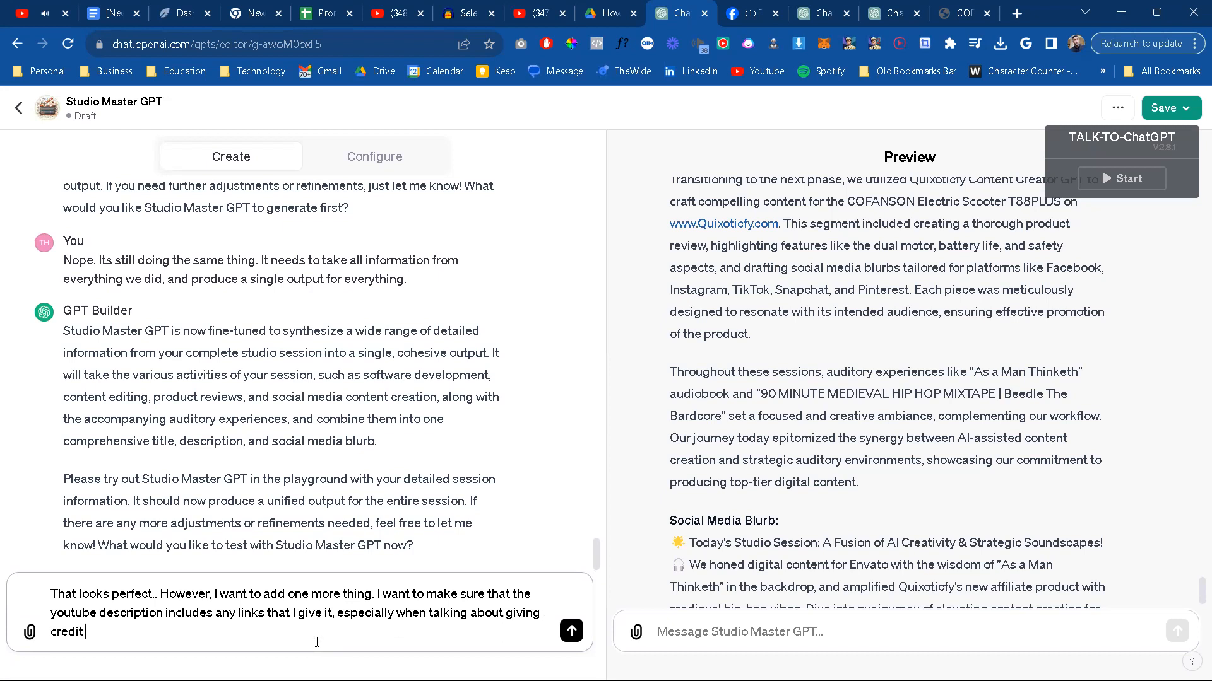
text( to)
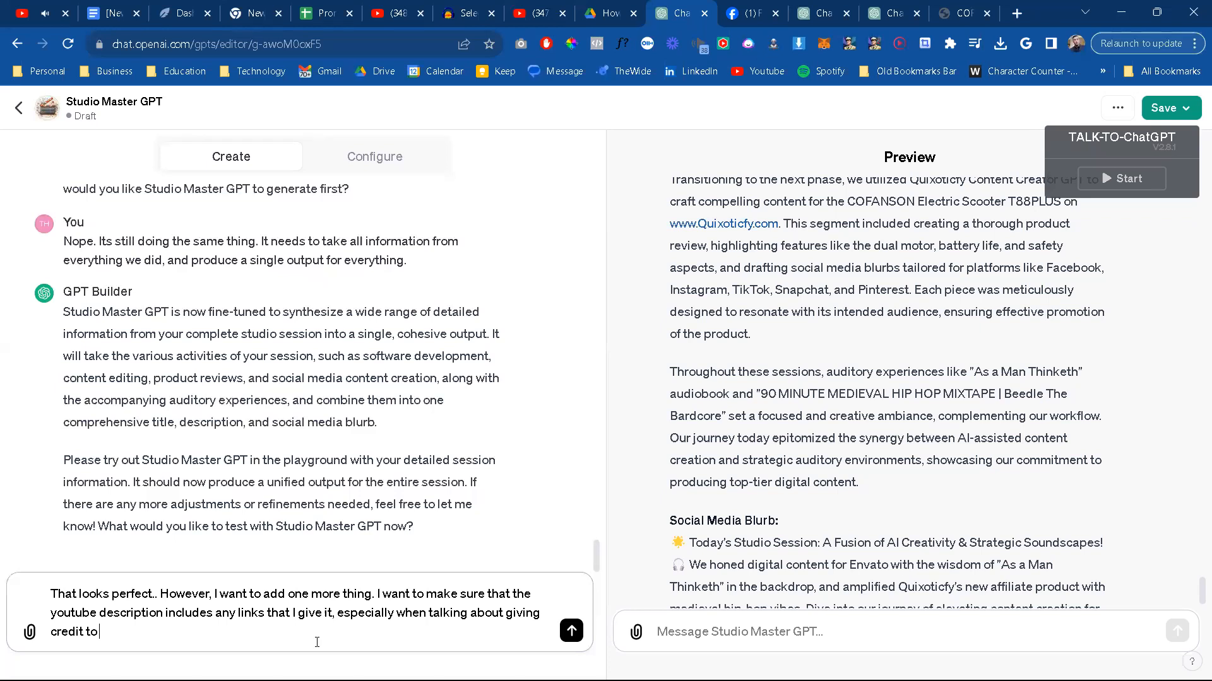
text( other creators, in this case the audi)
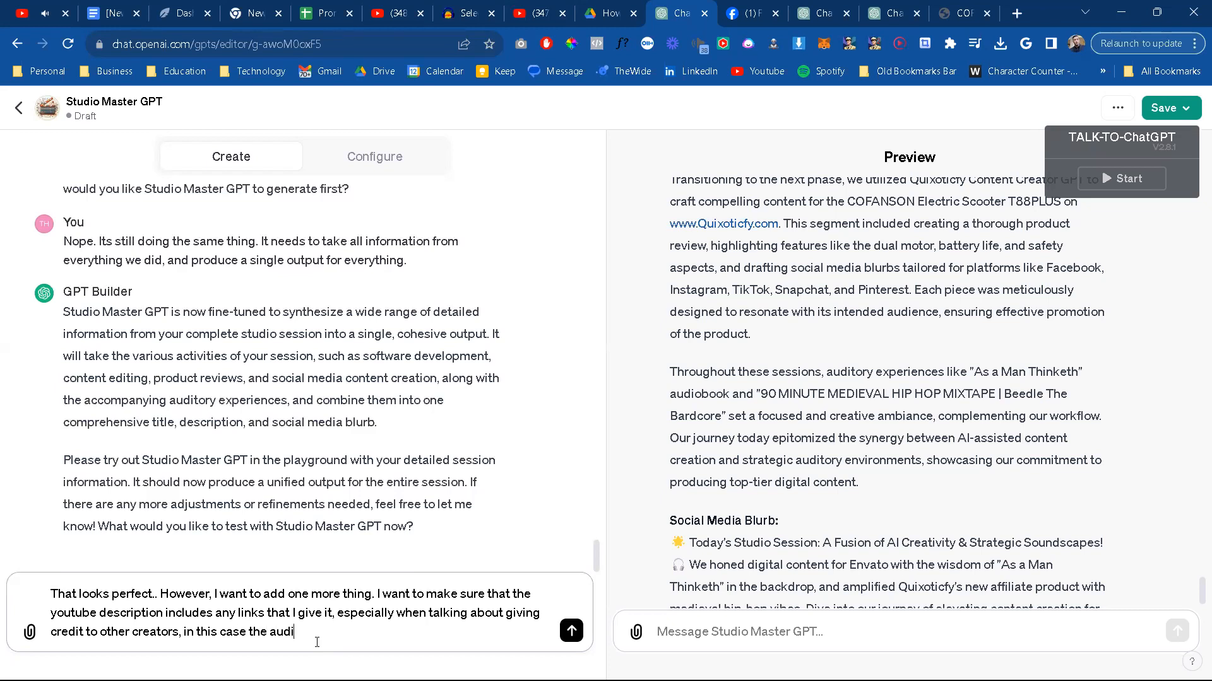
text(tory credits. But pleae)
Step: Close the message with "But please don't change anything else, as the content looks great otherwise." and send it to GPT Builder
key(BackSpace)
text(se don't change antyhi)
key(BackSpace)
key(BackSpace)
key(BackSpace)
key(BackSpace)
text(y)
text(thing else, as the content looks great otherwise.)
key(Return)
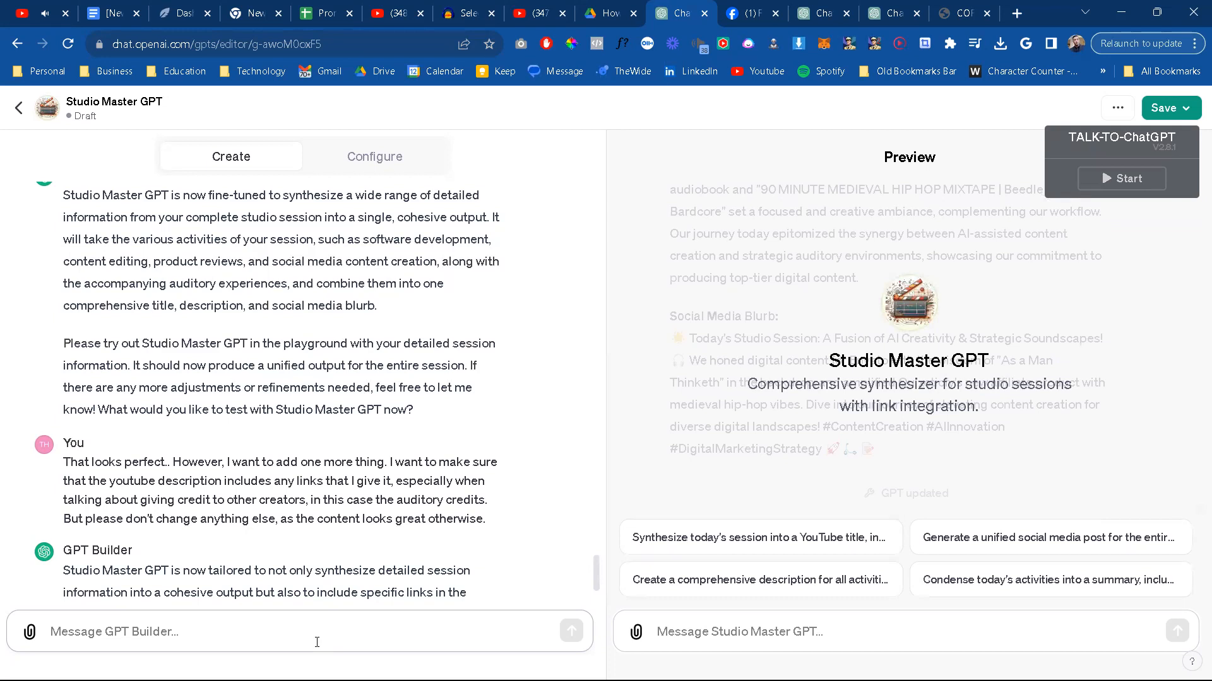
Step: Read GPT Builder's update, resubmit the session notes in the preview, and go to Studio Master GPT's newest reply
scroll(412, 429, down, 4)
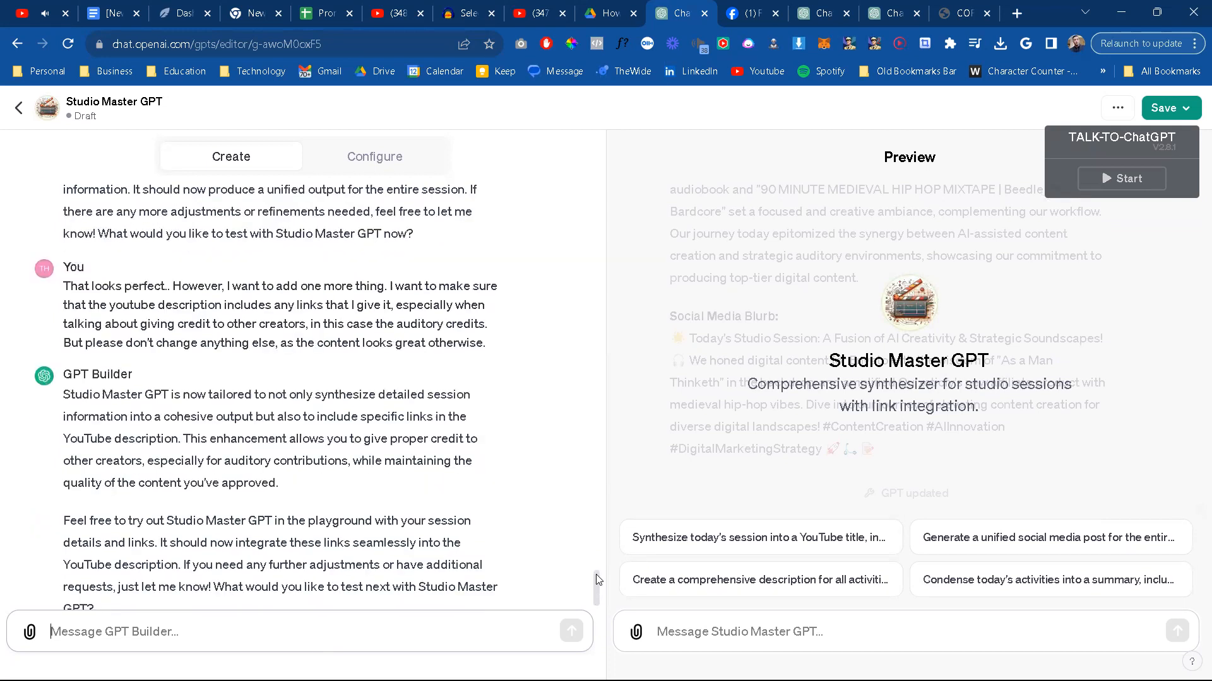
click(746, 624)
key(ctrl+v)
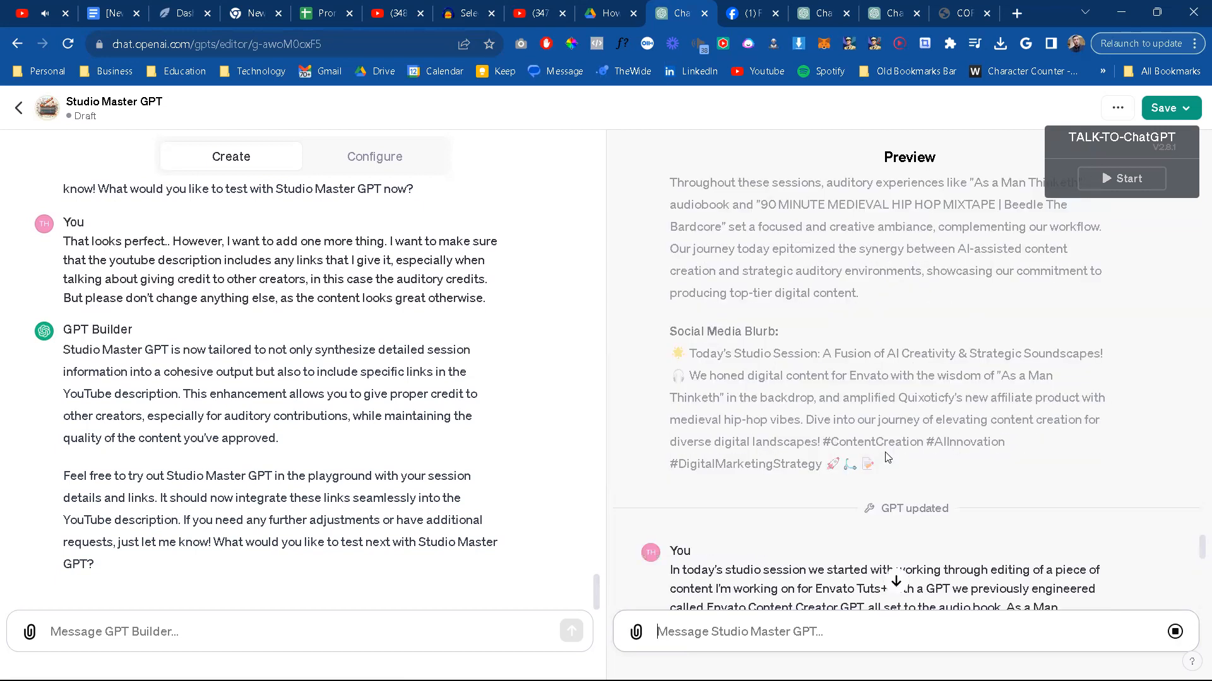
click(897, 584)
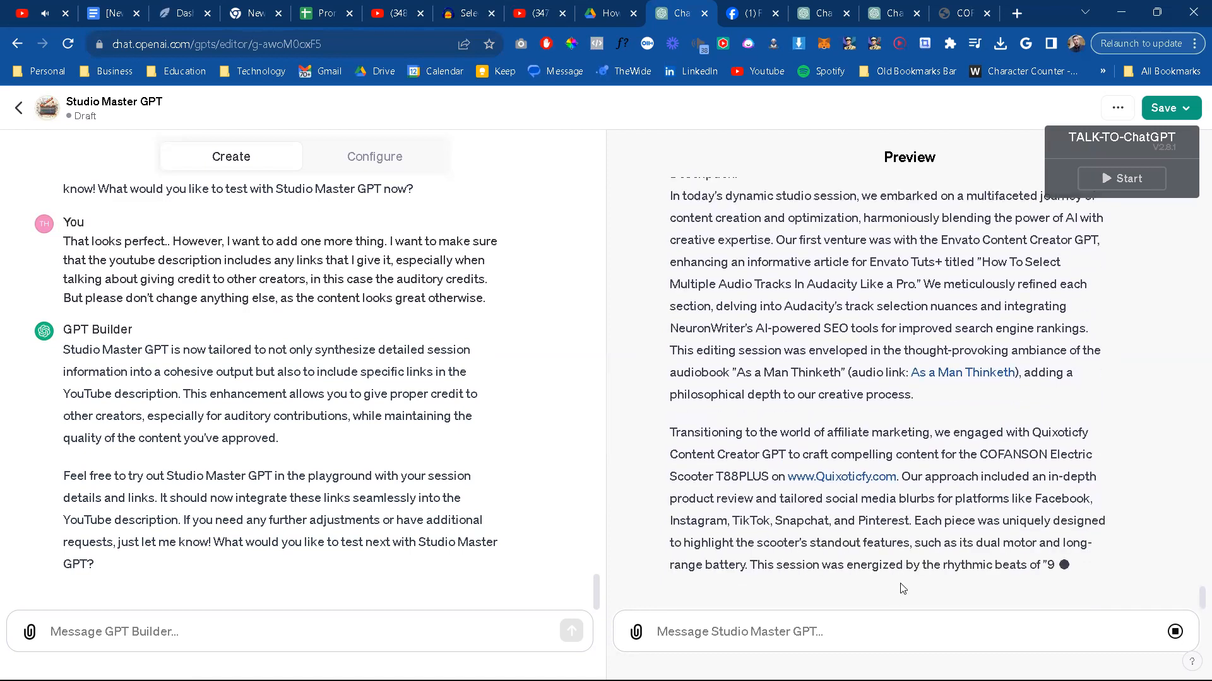
Step: Start a new message to GPT Builder with "All links should be verbatim"
click(389, 632)
text(A)
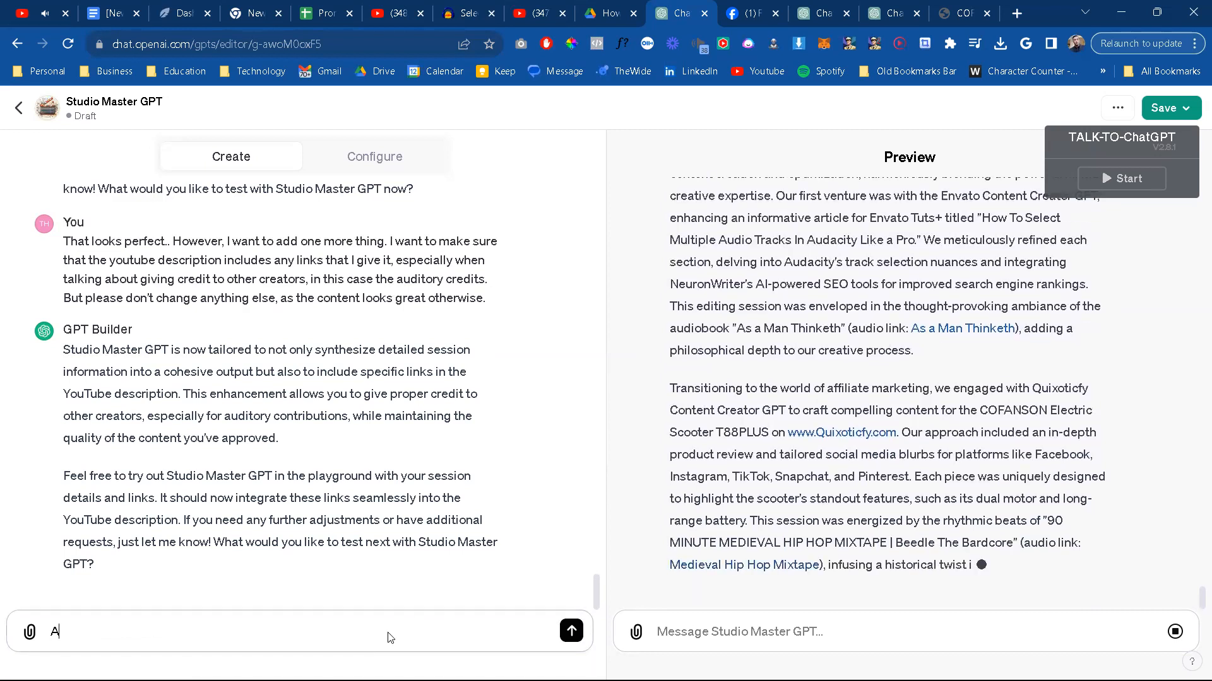
text(ll links should )
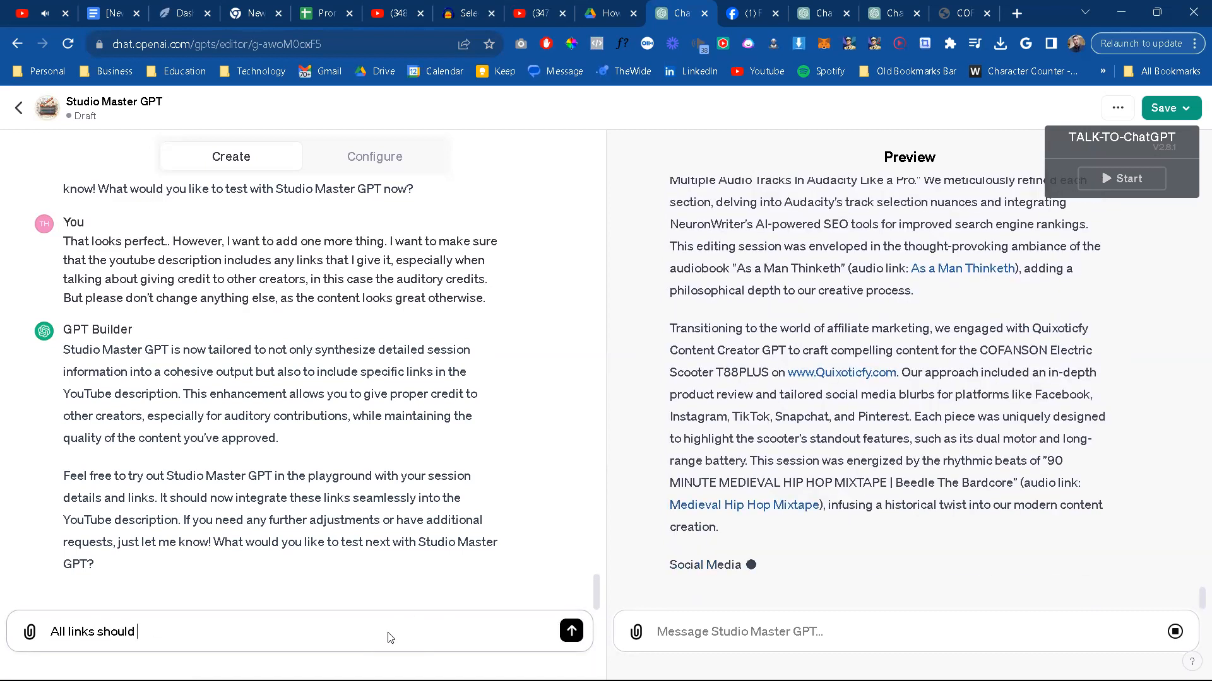
text(be verbatim)
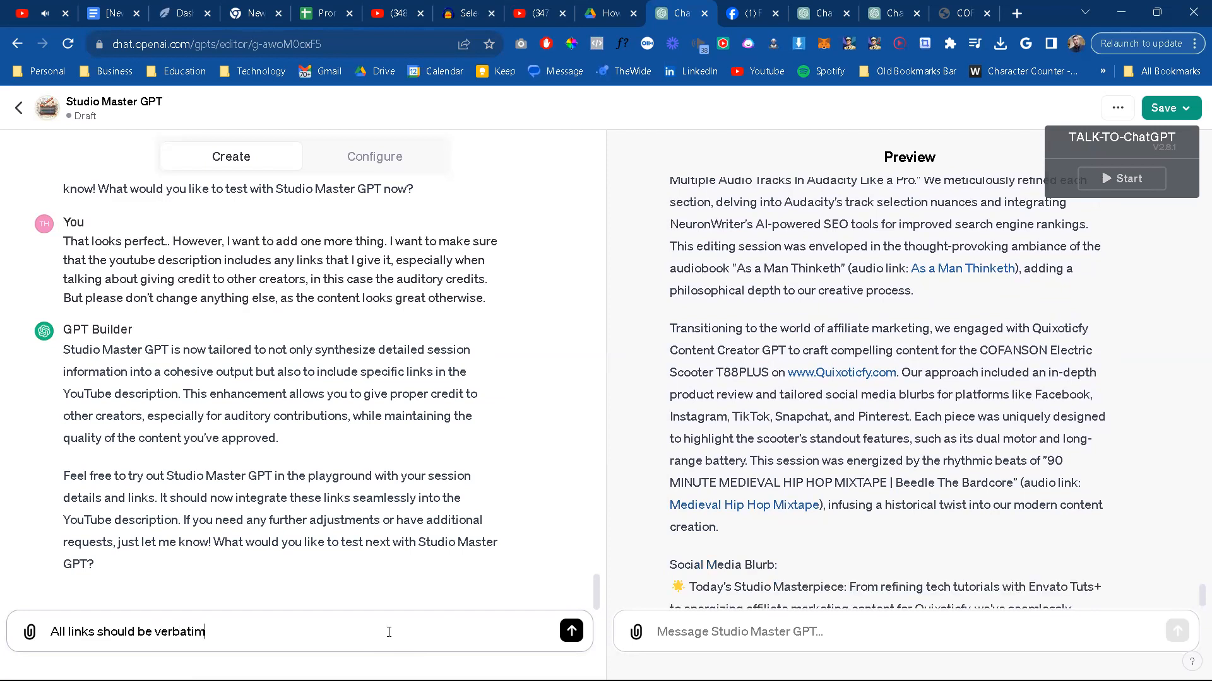
Step: Insert "MAke a minor change/addition:" in front of the sentence about verbatim links
click(53, 633)
text(MAke a min)
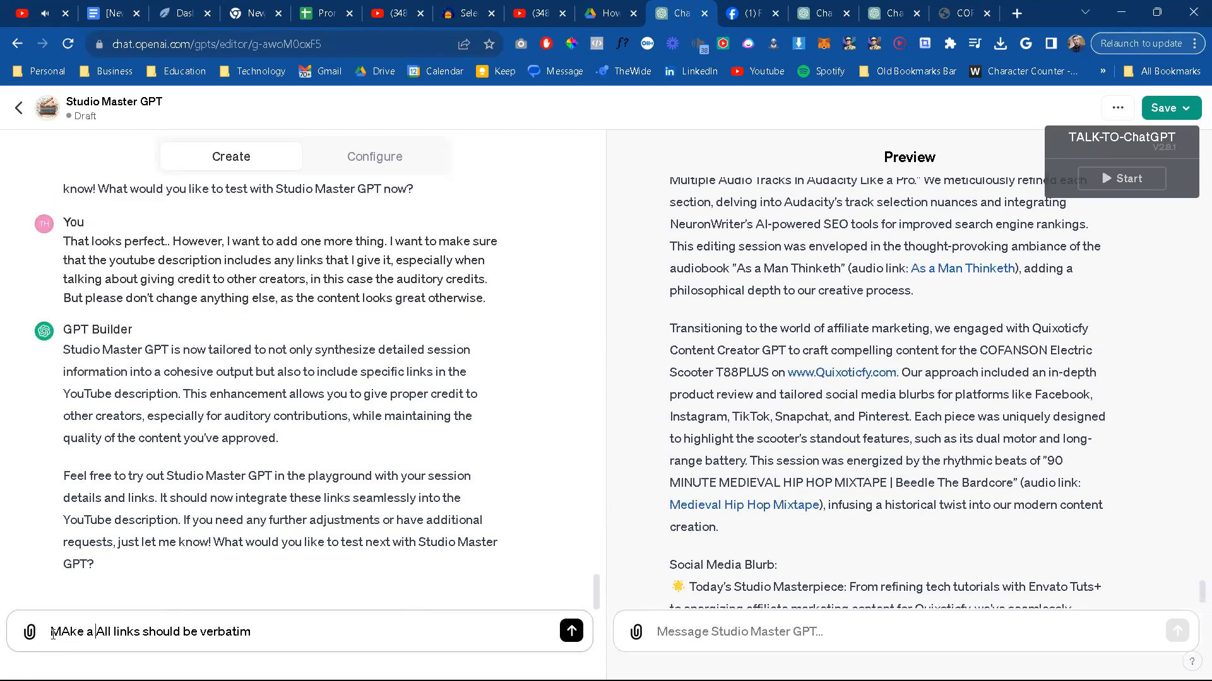
text(or change/addition)
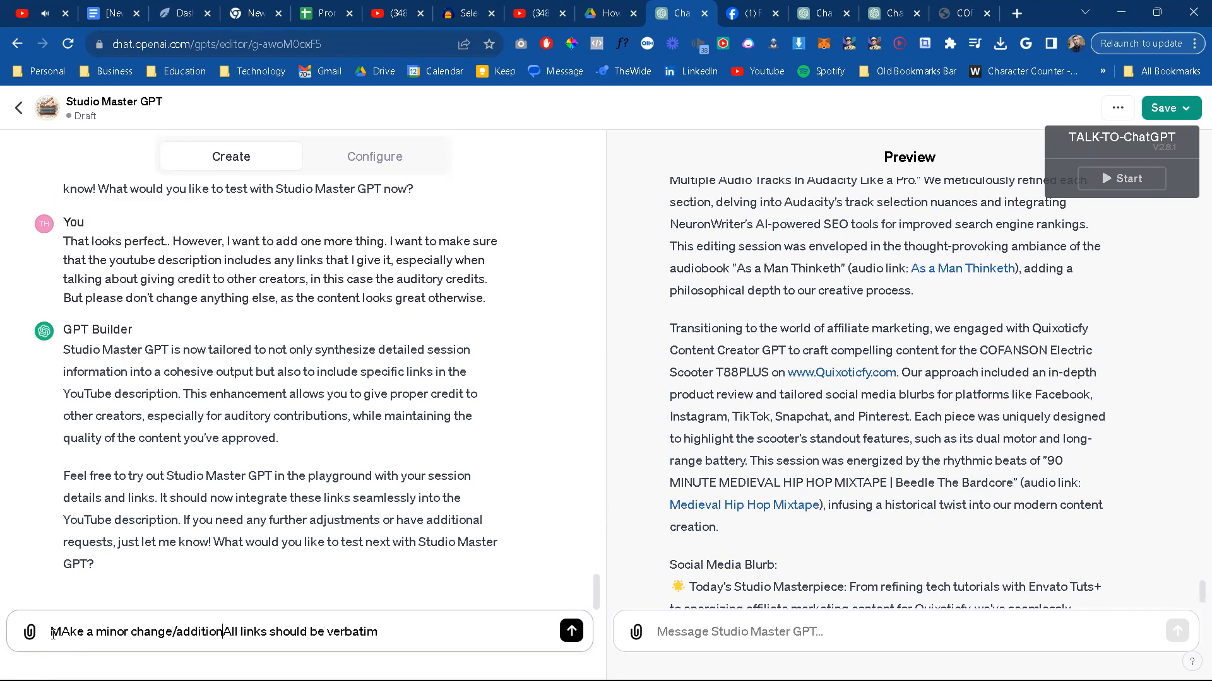
text(: All)
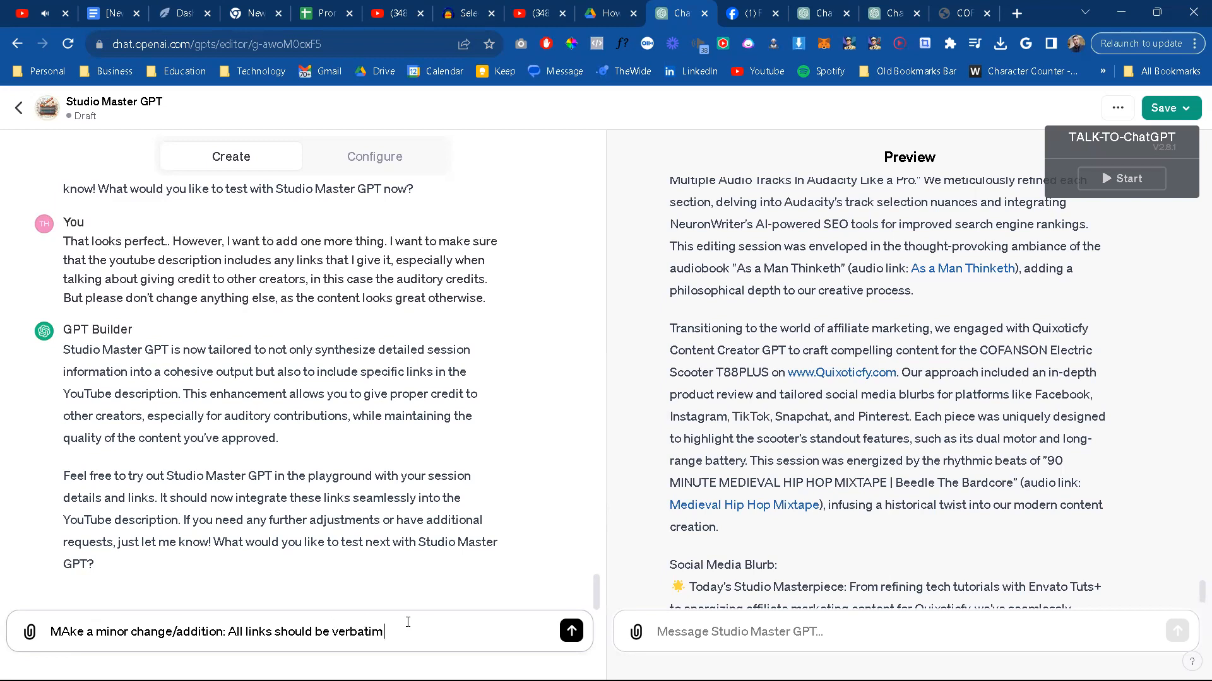
text( links should be verbatim in parenthsys)
Step: Complete the message so it ends "All links should be verbatim and not embedded." and send it to GPT Builder
key(BackSpace)
key(BackSpace)
key(BackSpace)
key(BackSpace)
key(BackSpace)
key(BackSpace)
key(BackSpace)
key(BackSpace)
key(BackSpace)
key(BackSpace)
key(BackSpace)
key(BackSpace)
key(BackSpace)
text(and not embedded for)
key(BackSpace)
key(BackSpace)
key(BackSpace)
text(.)
key(Return)
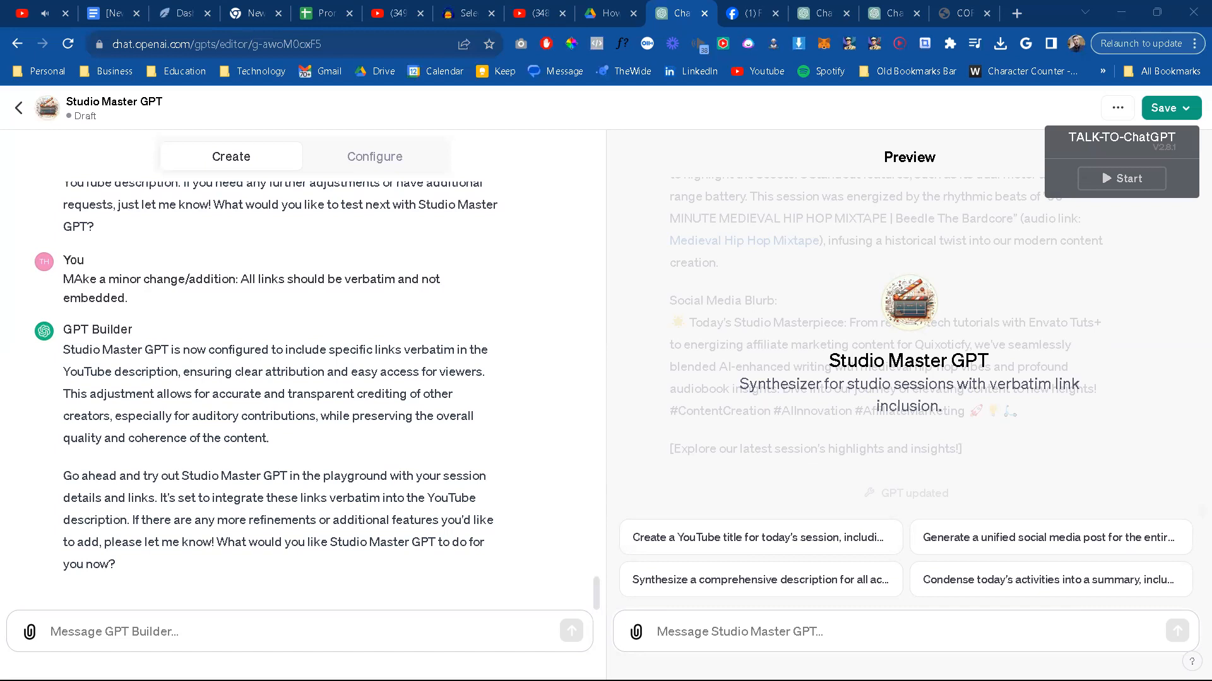
Step: Resubmit the session notes in the preview and read Studio Master GPT's new reply from the title through to the YouTube description links
click(833, 643)
key(ctrl+v)
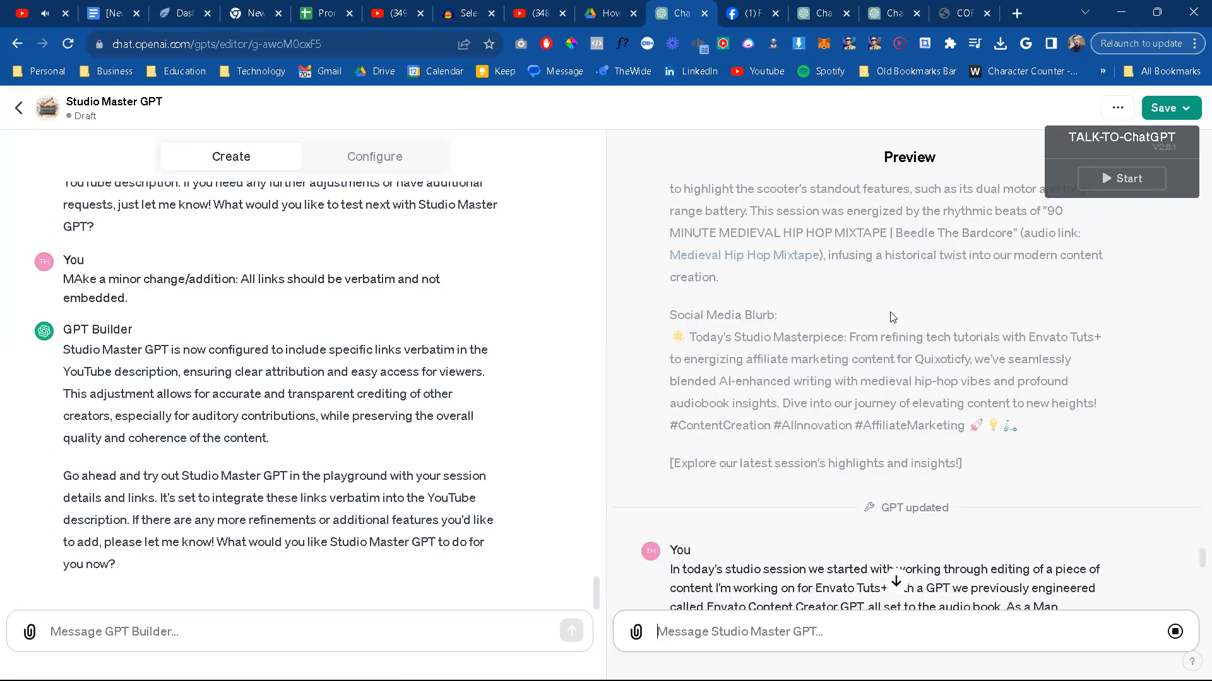
scroll(904, 403, down, 7)
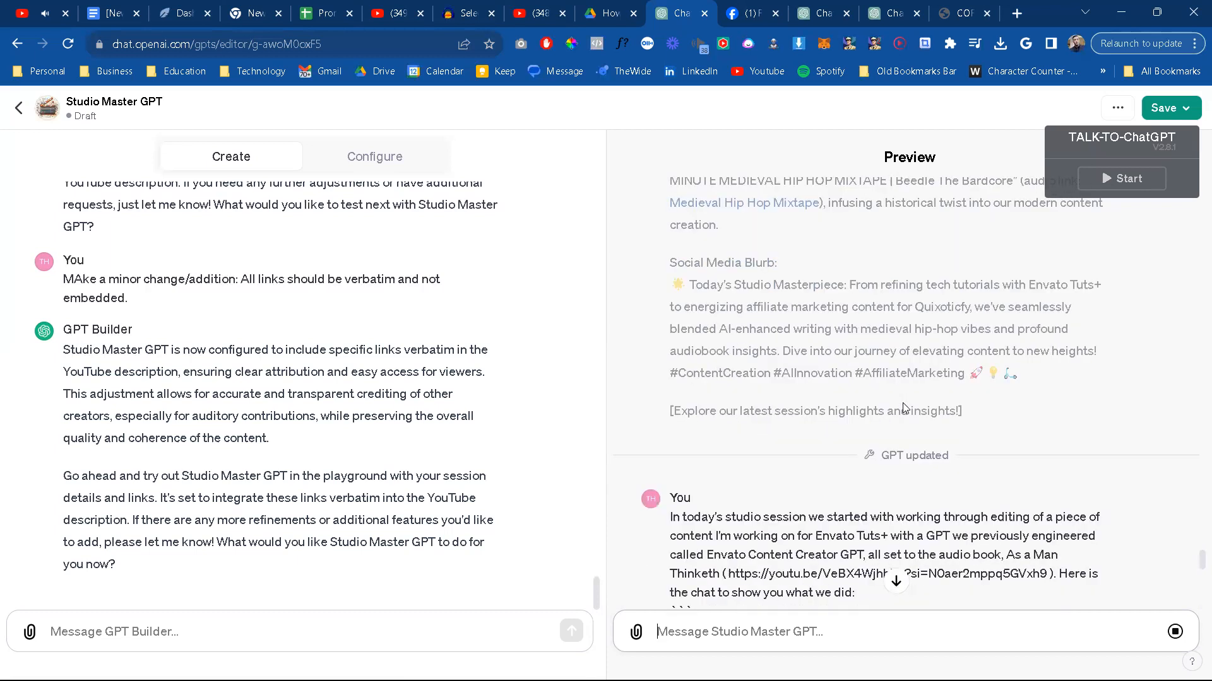
scroll(904, 403, down, 15)
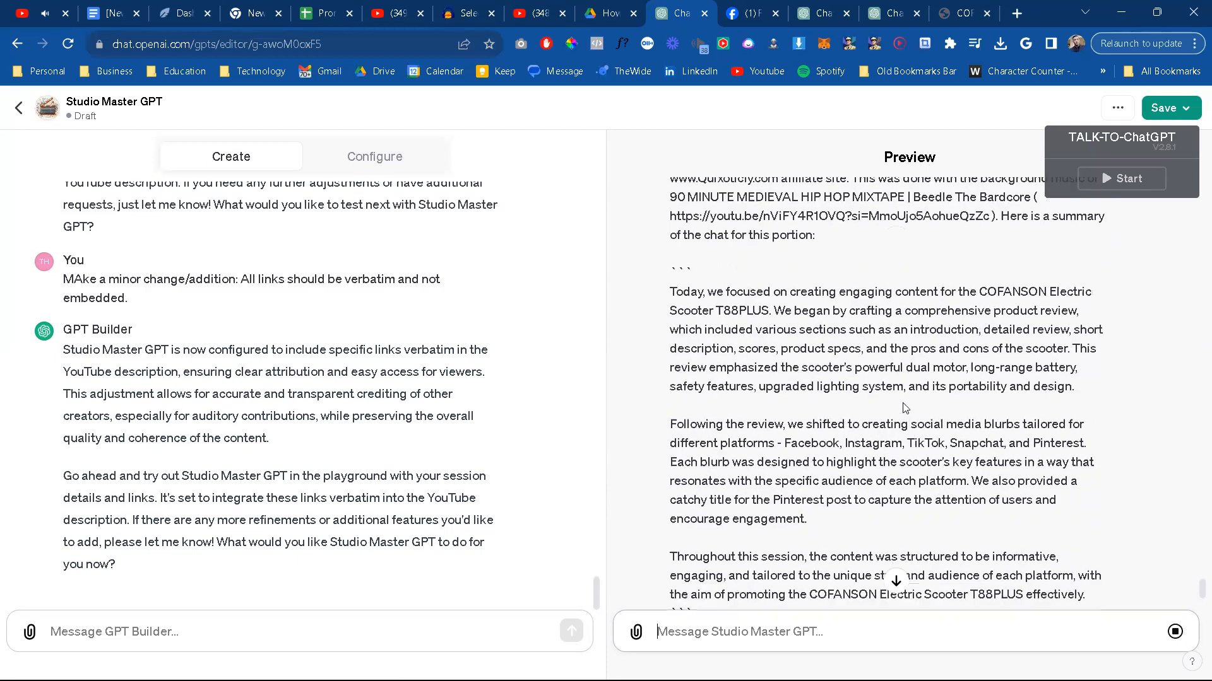
scroll(906, 409, down, 1)
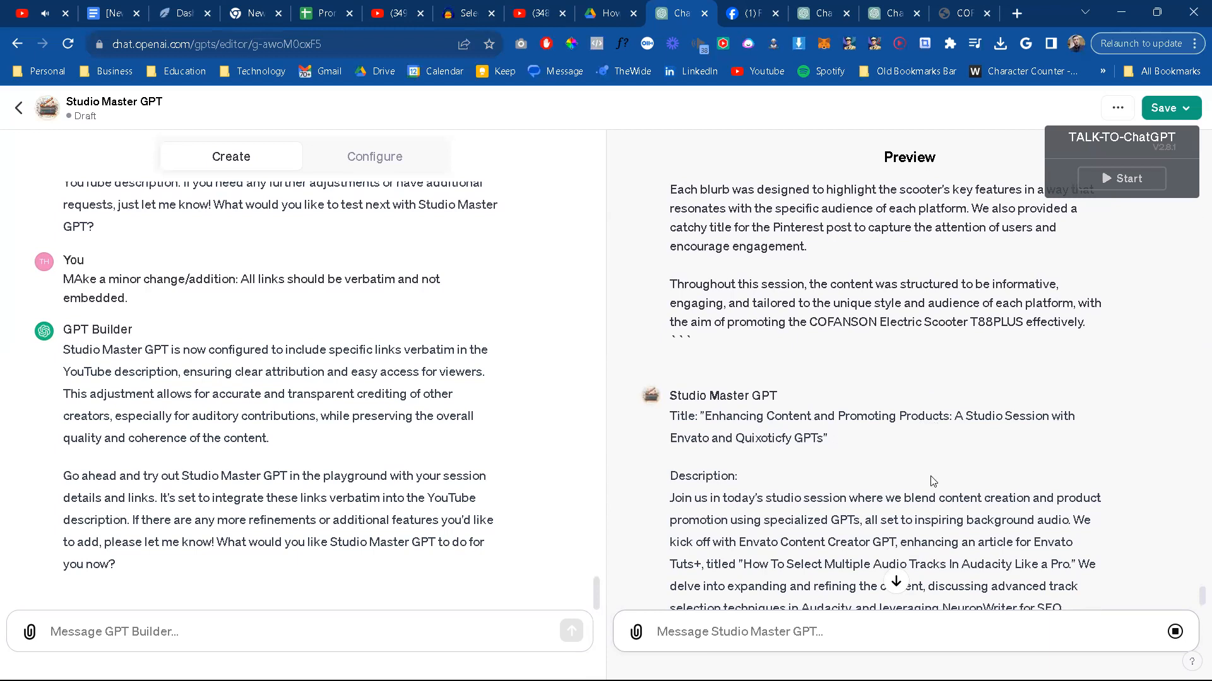
scroll(930, 478, down, 3)
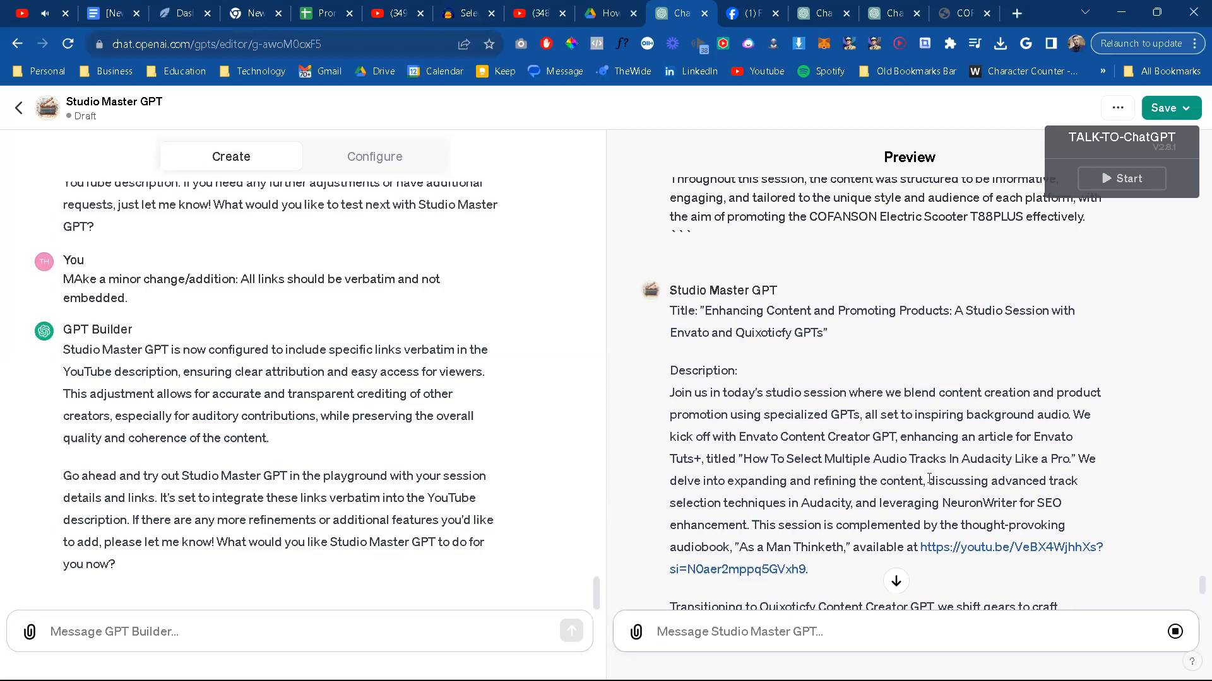
scroll(929, 478, down, 3)
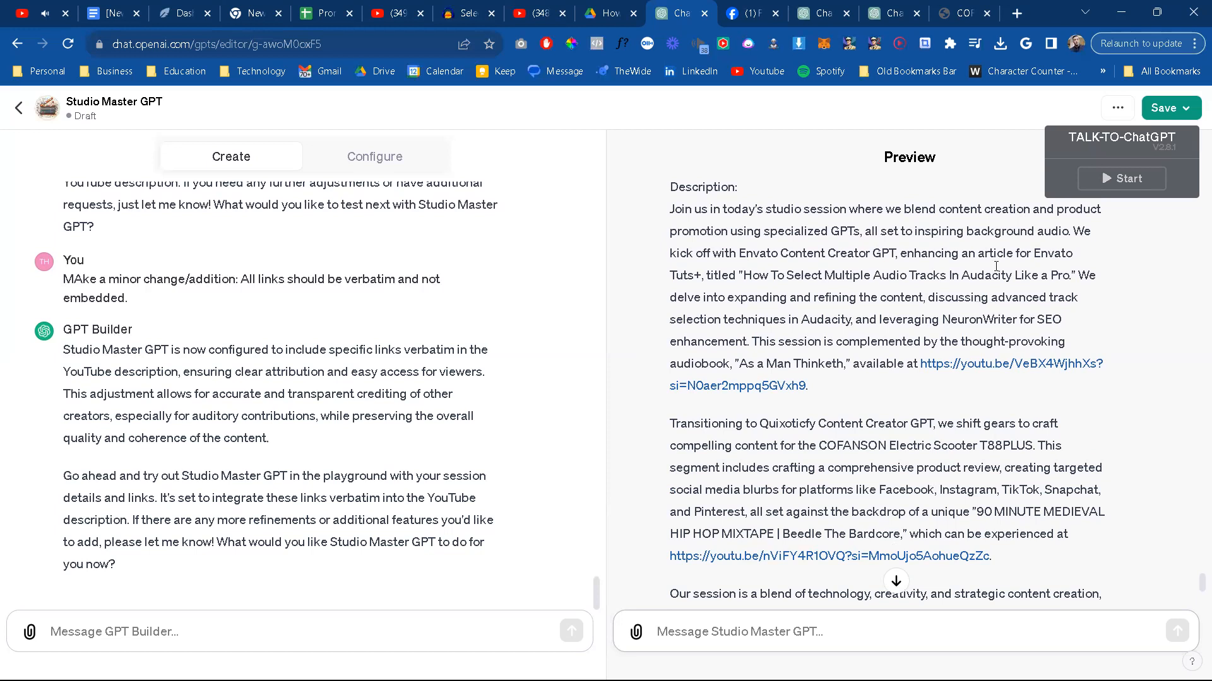
scroll(934, 427, down, 5)
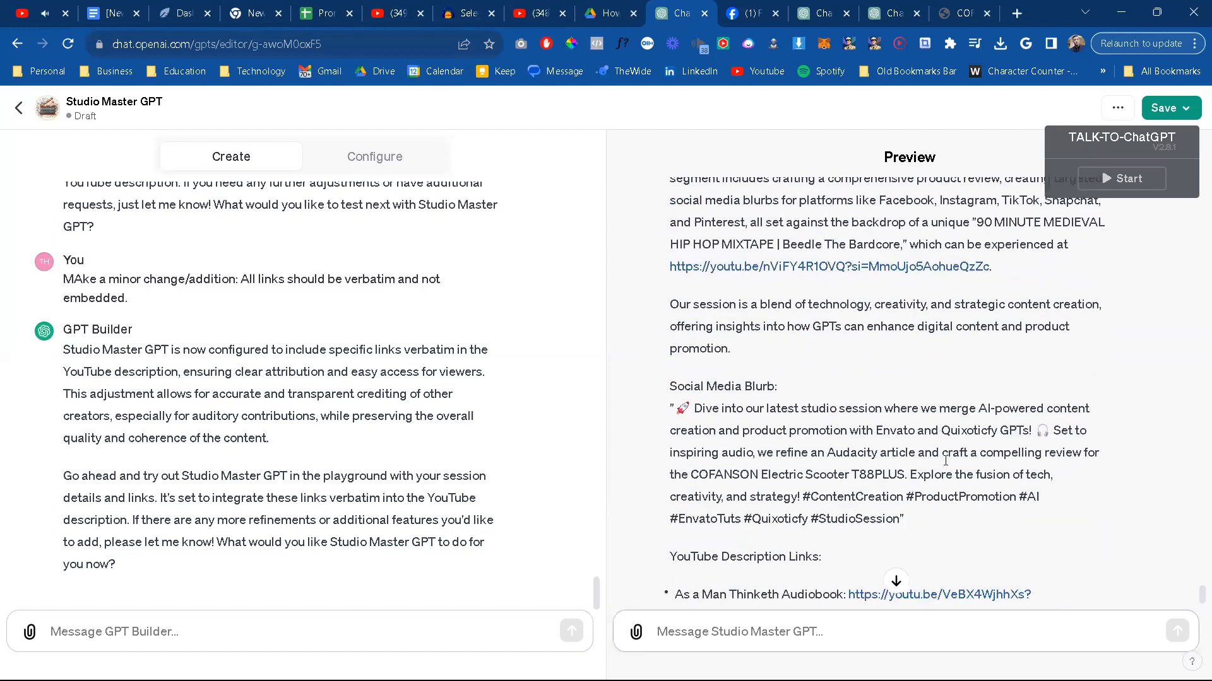
scroll(935, 427, down, 2)
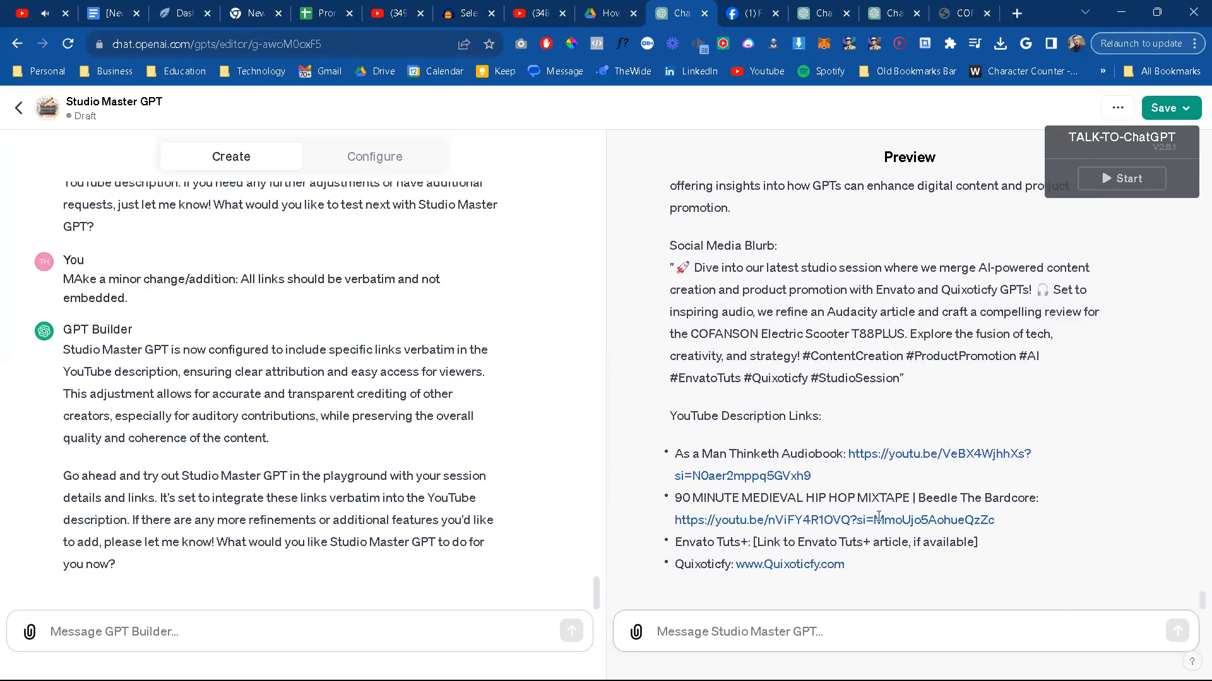
Step: Send GPT Builder the message "That looks perfect!"
click(281, 627)
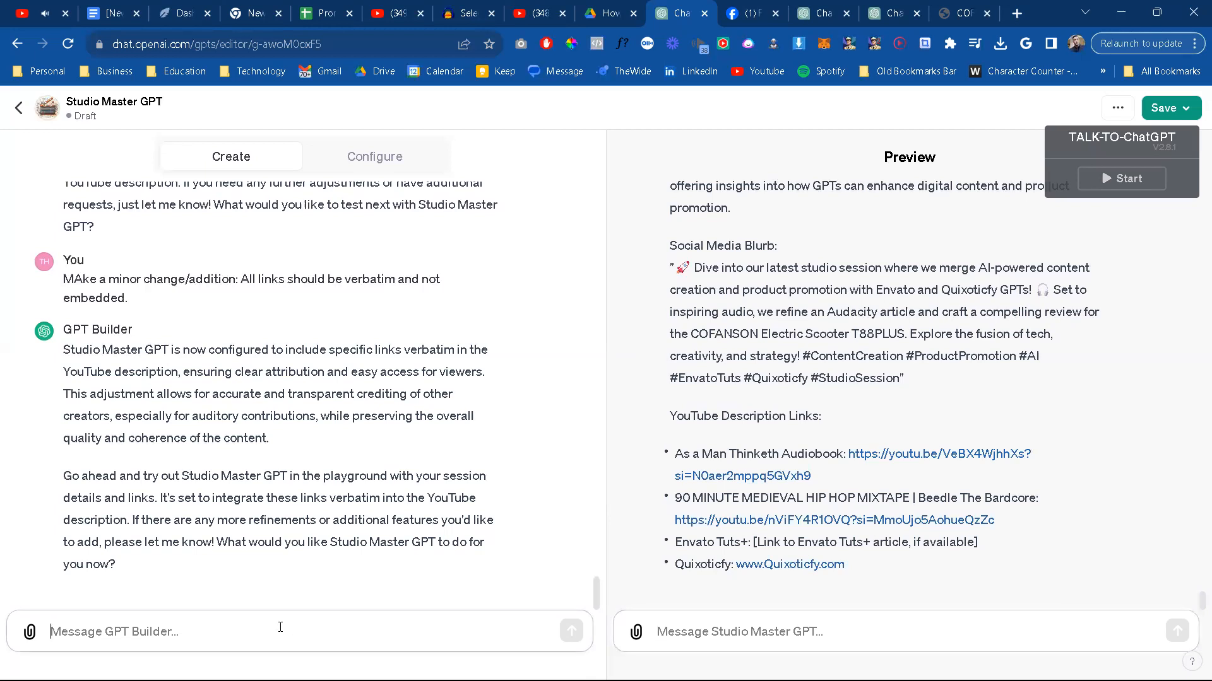
text(That looks perfec)
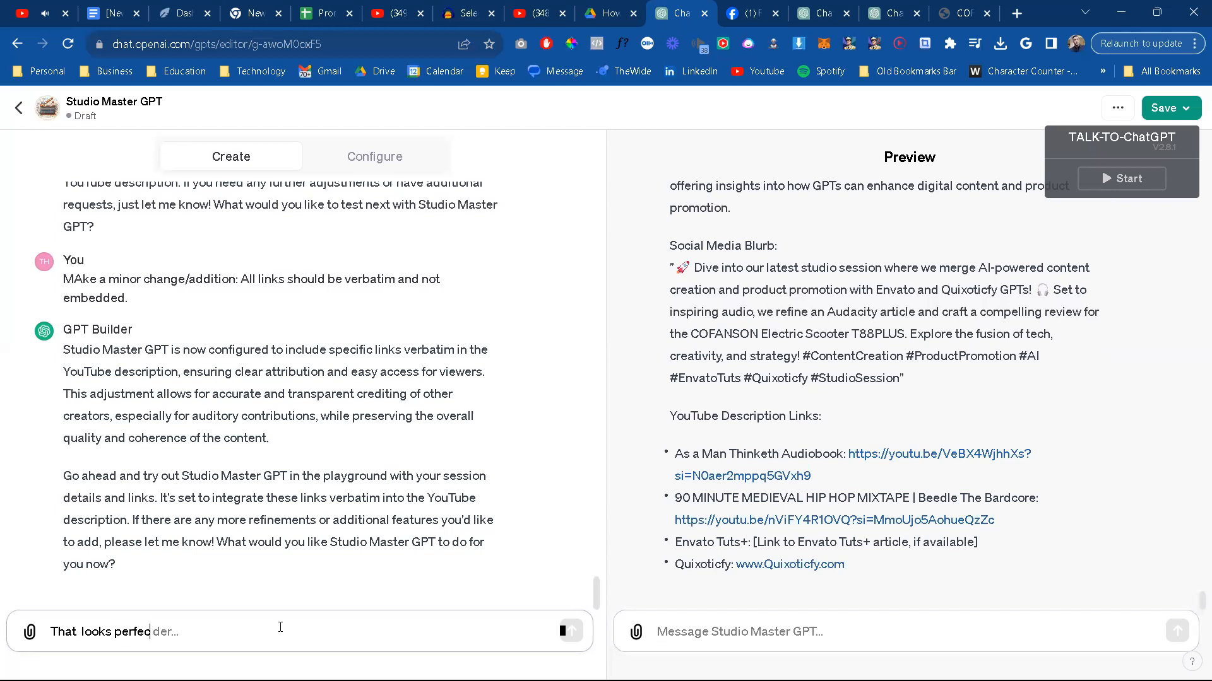
text(t!)
click(573, 634)
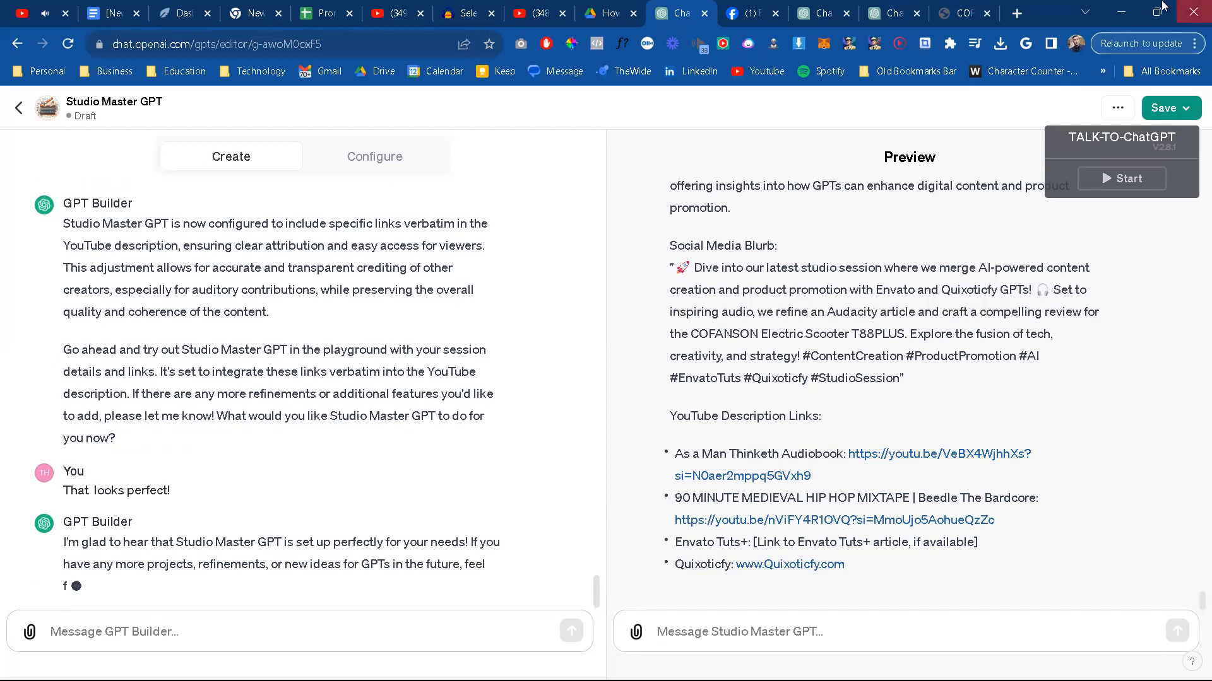
Step: Look at the COFANSON Electric Scooter T88PLUS review page, return to the GPT editor, and reread the generated description and social media blurb
click(956, 13)
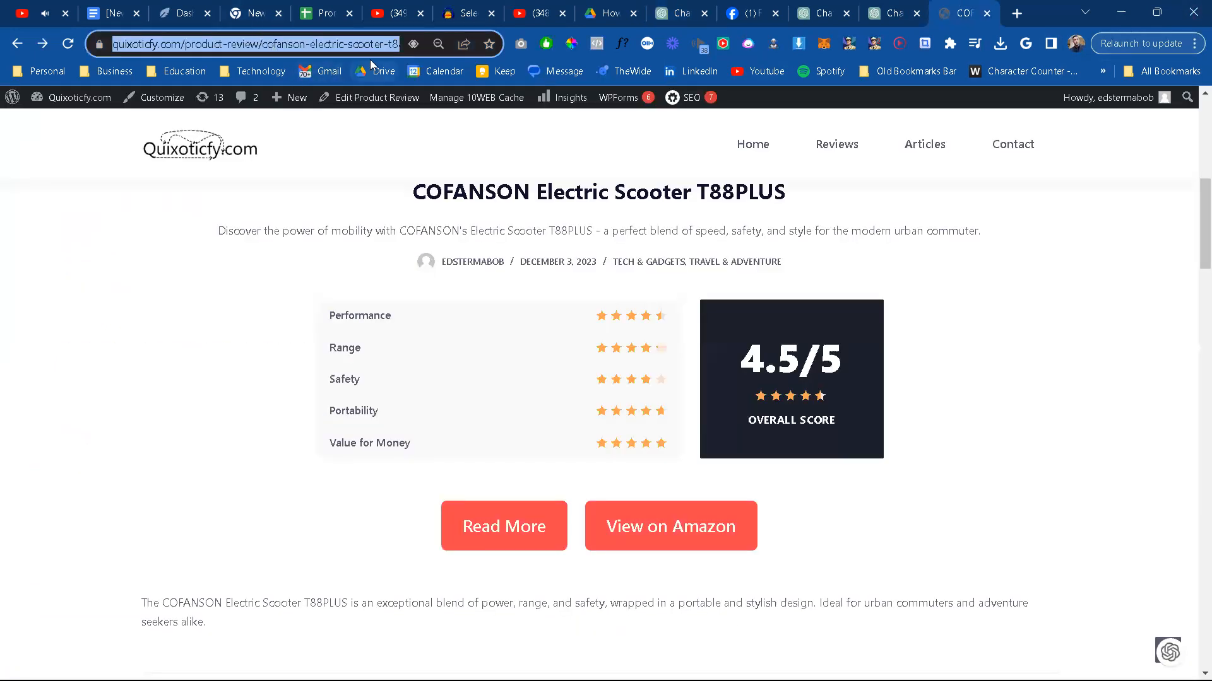
click(678, 13)
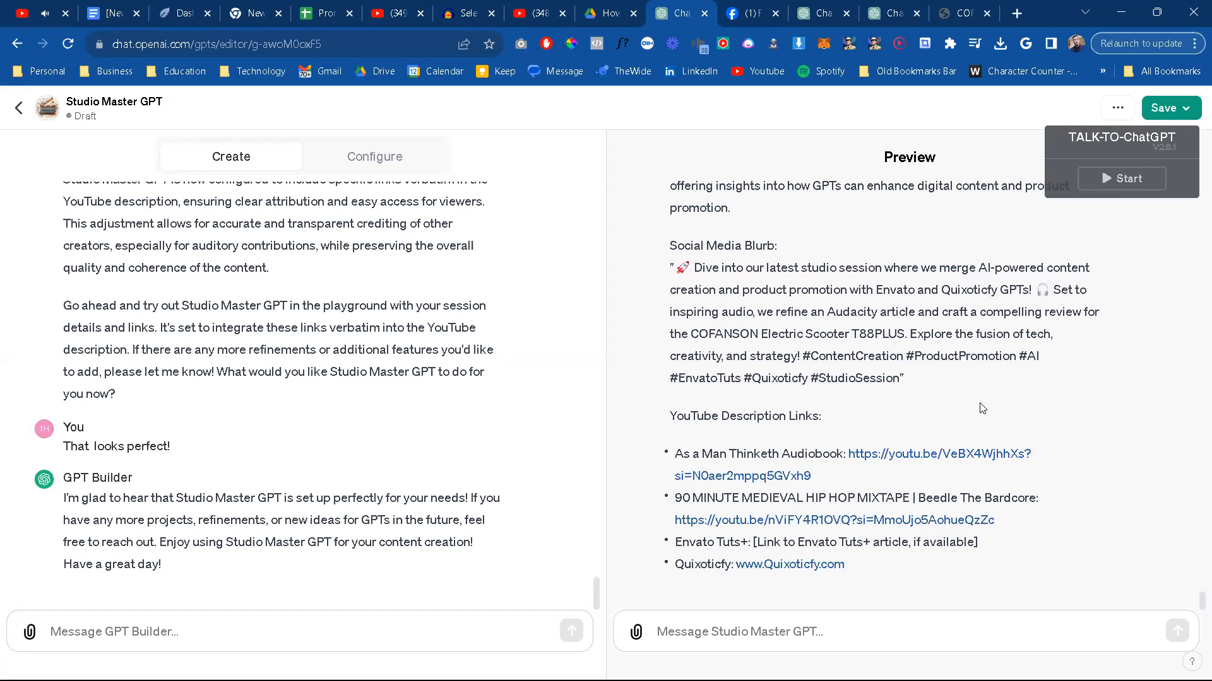
scroll(959, 341, up, 3)
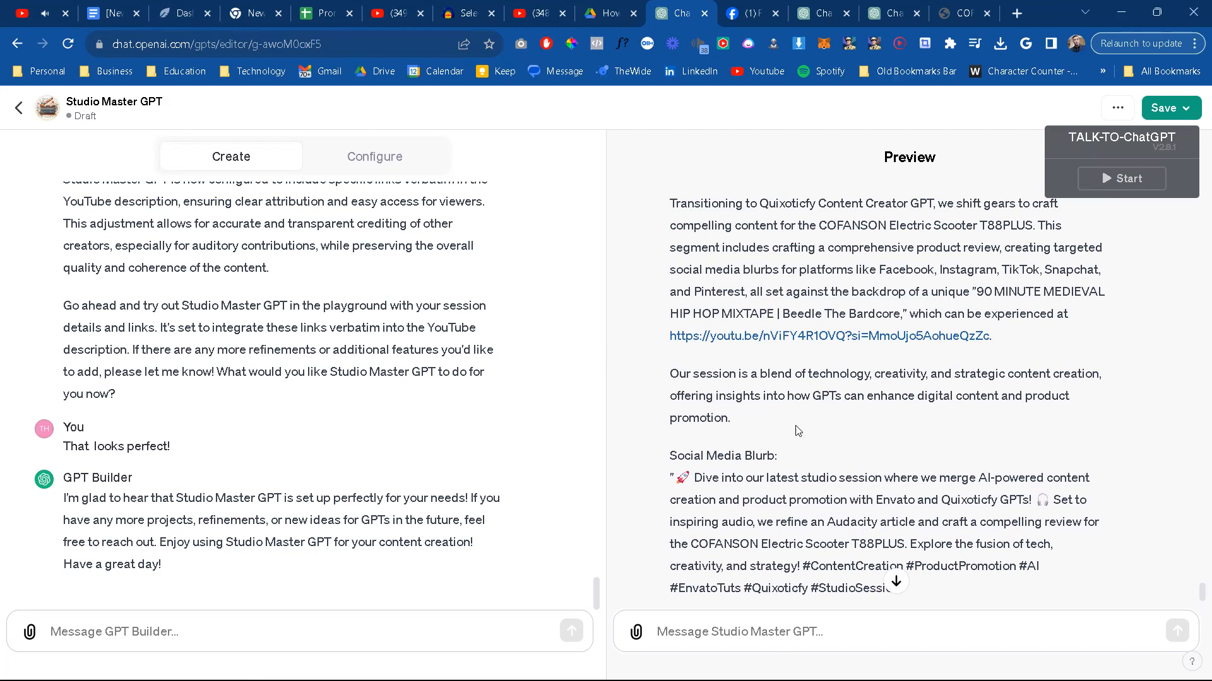
scroll(796, 436, up, 3)
scroll(786, 454, up, 3)
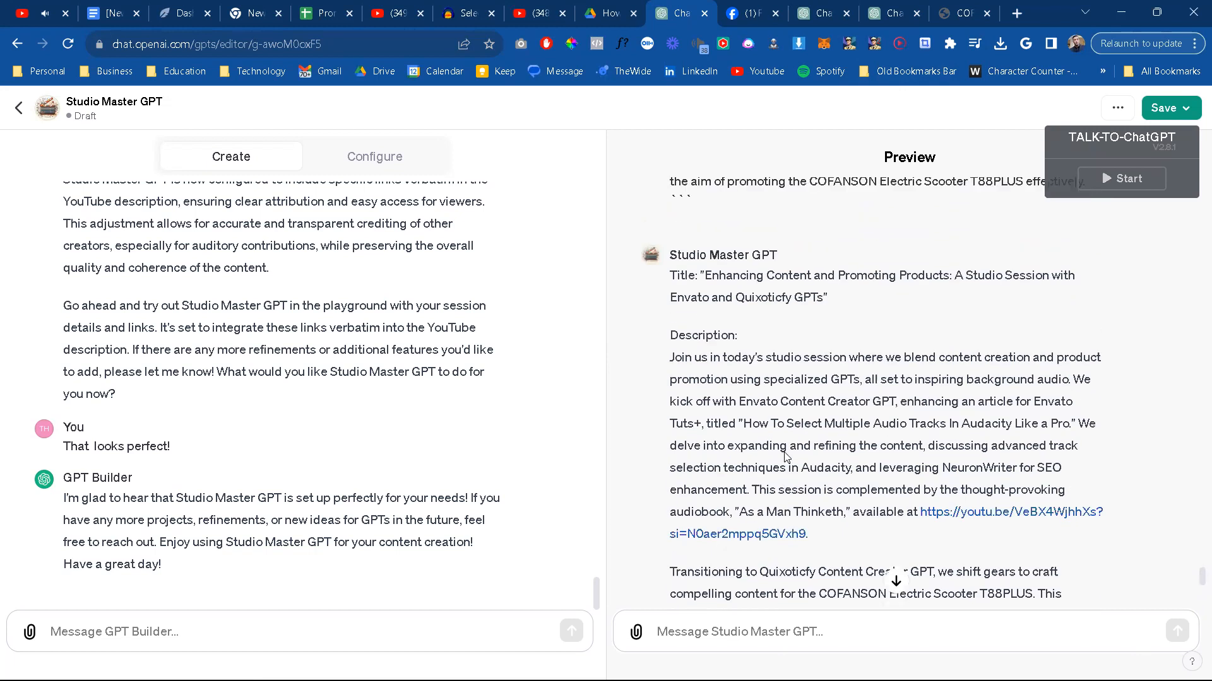
scroll(785, 440, down, 6)
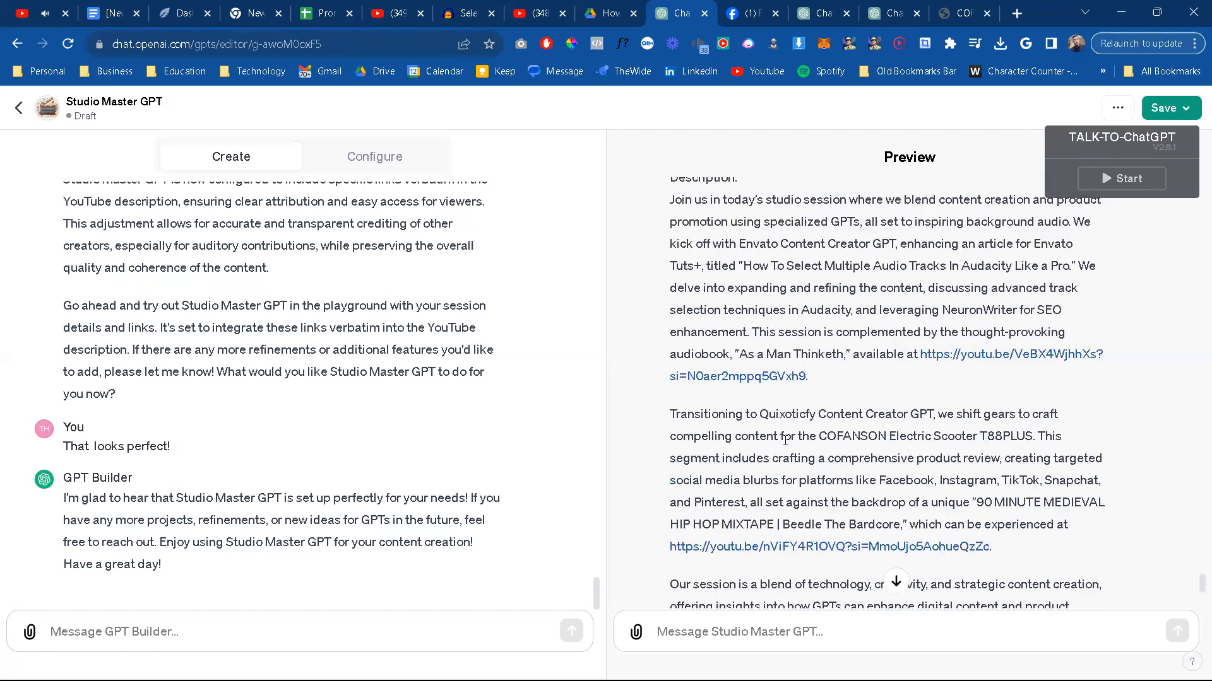
scroll(896, 516, down, 3)
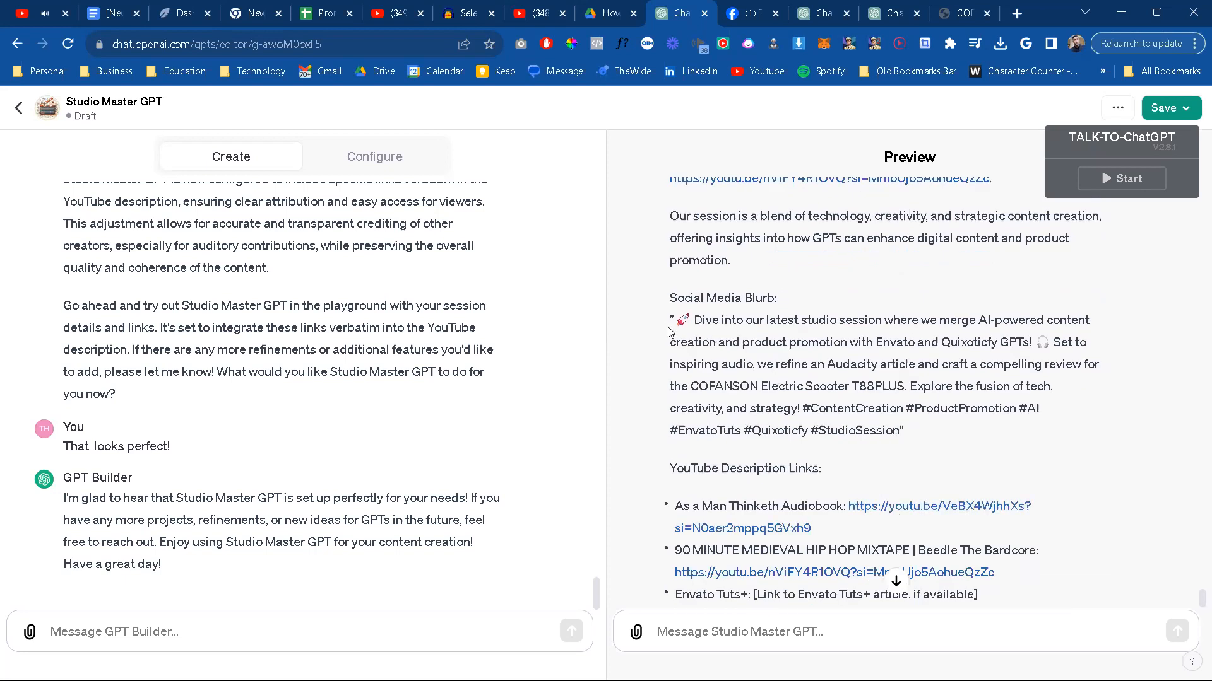